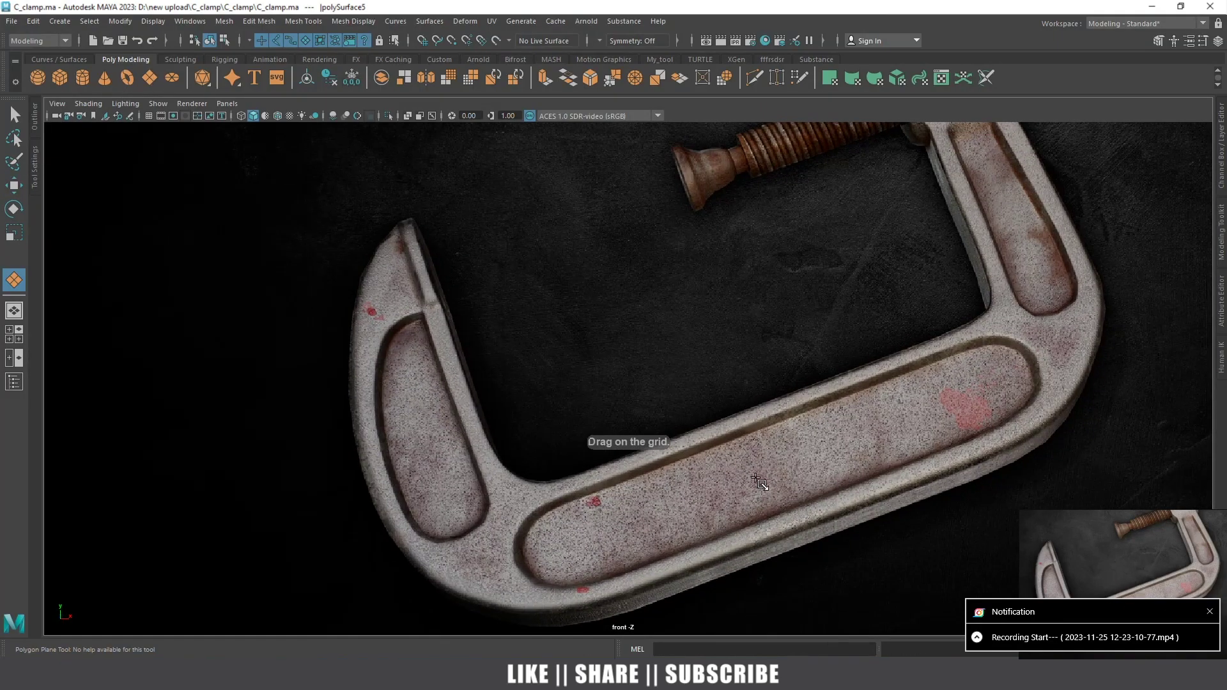
# Draw a polygon plane in front view and move it over the clamp's left arm tip
pyautogui.scroll(1, 358, 251)
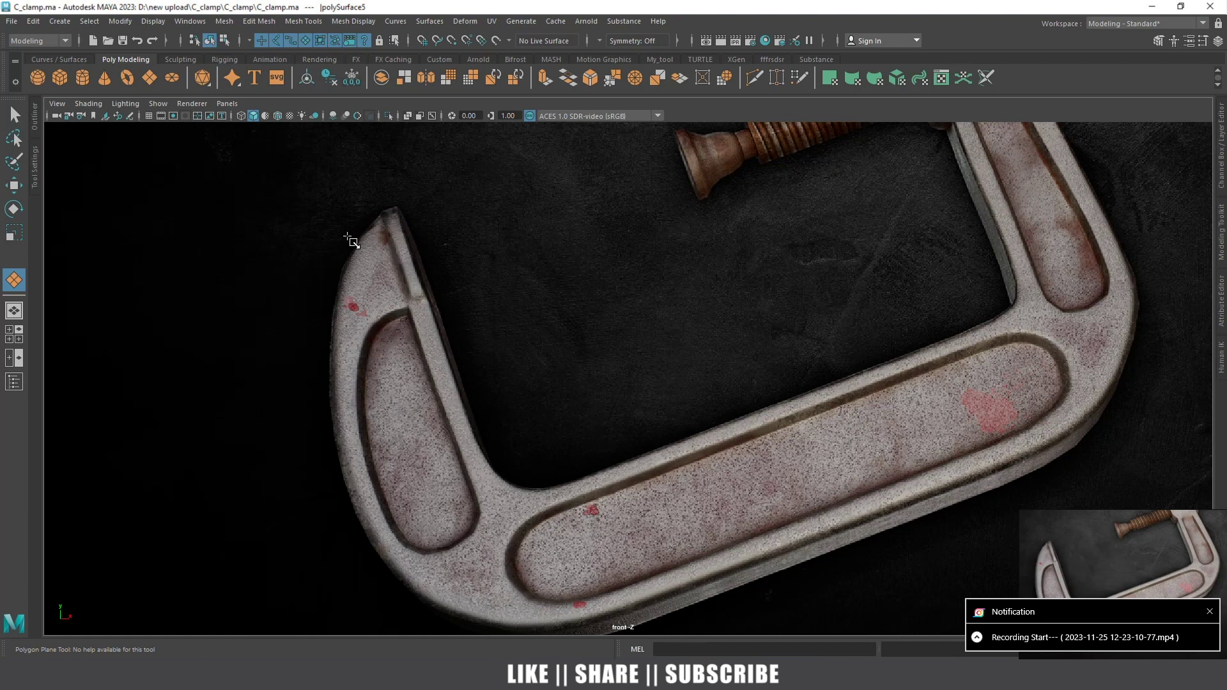
pyautogui.moveTo(351, 240); pyautogui.dragTo(455, 377)
pyautogui.press('w')
pyautogui.scroll(2, 446, 369)
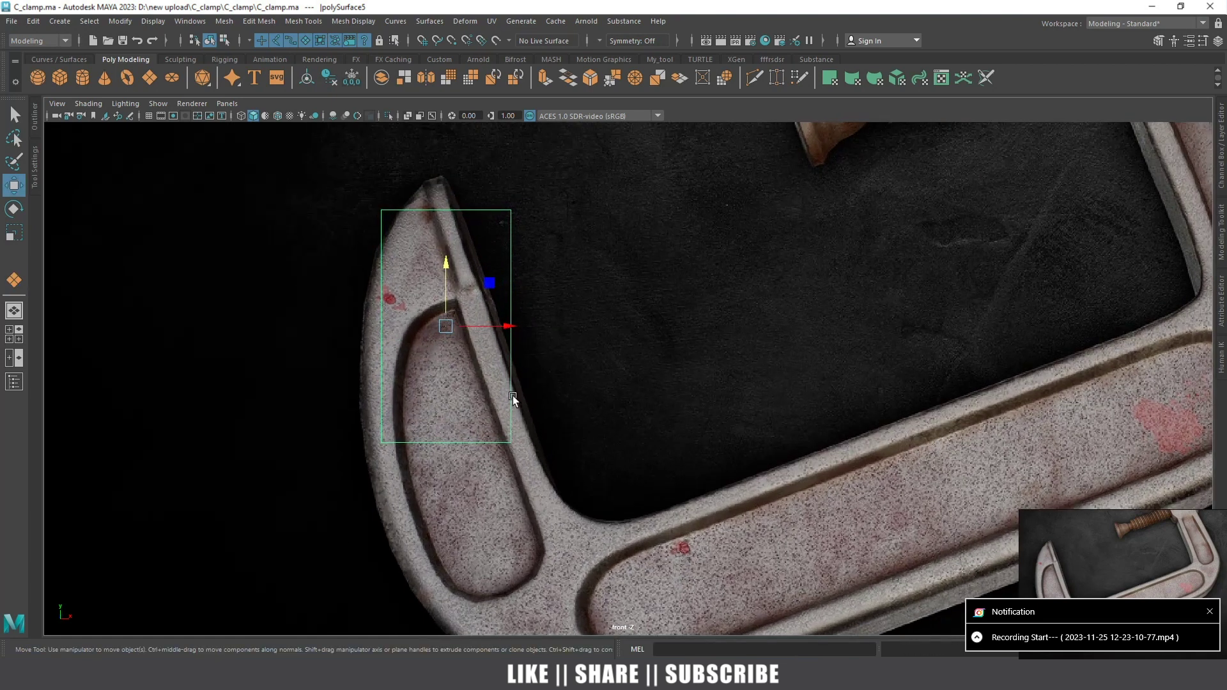
pyautogui.moveTo(435, 327); pyautogui.dragTo(400, 287)
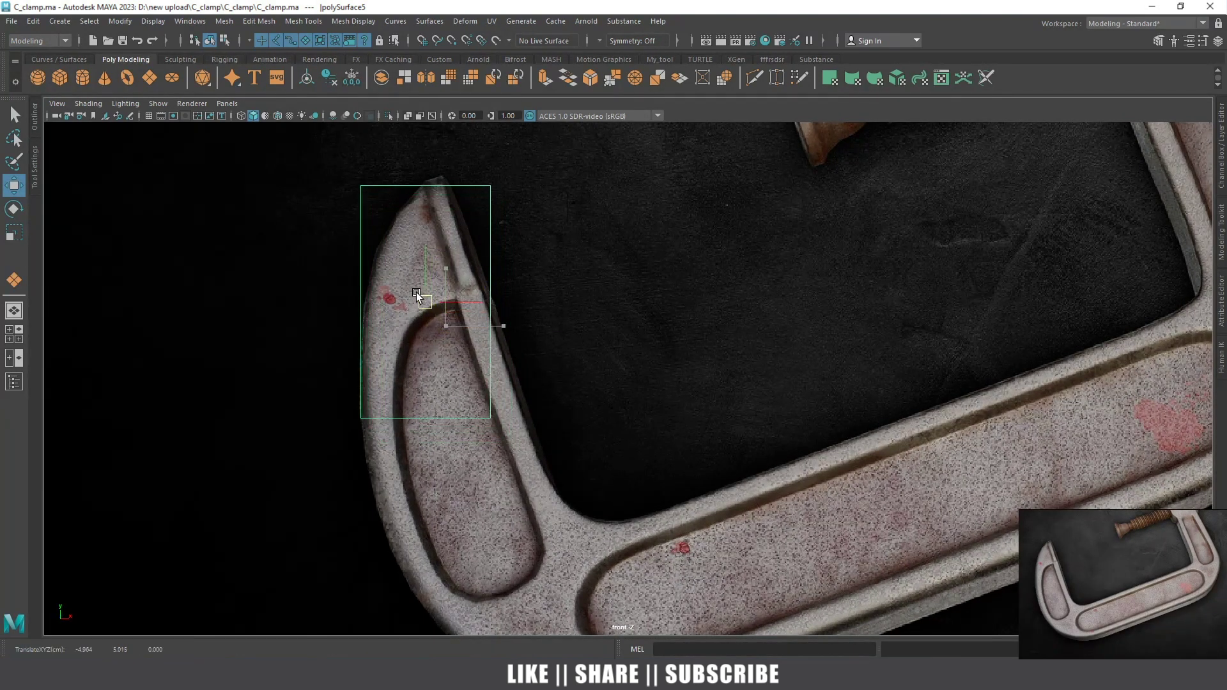
pyautogui.moveTo(473, 209); pyautogui.dragTo(448, 200, button='right')
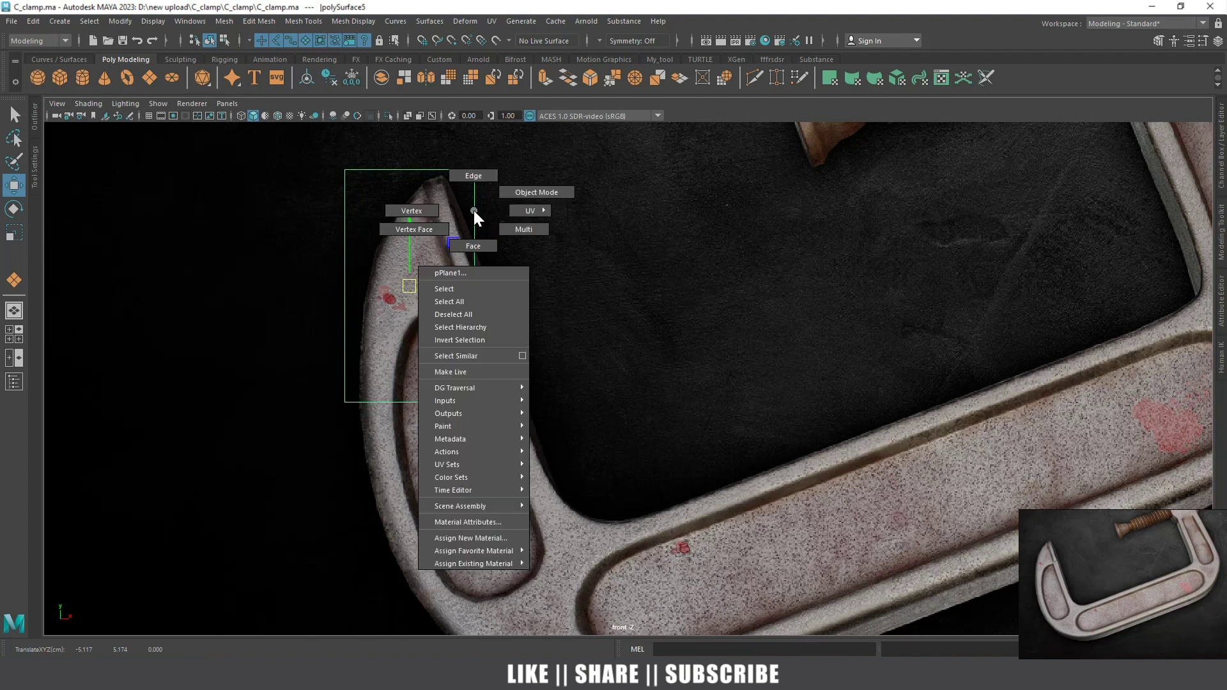
# Move the plane's top-right and top-left corner vertices onto the arm tip's outline
pyautogui.scroll(1, 492, 198)
pyautogui.moveTo(449, 153)
pyautogui.mouseDown()
pyautogui.moveTo(500, 211)
pyautogui.moveTo(417, 256)
pyautogui.mouseUp()
pyautogui.scroll(1, 485, 186)
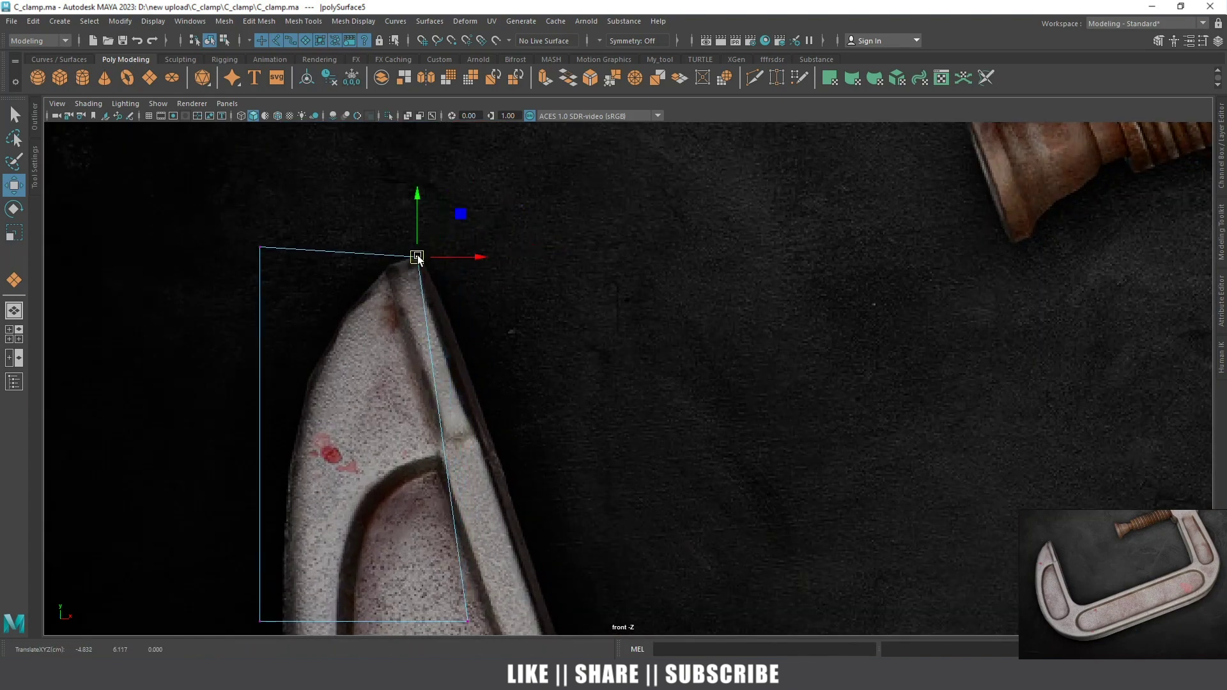
pyautogui.moveTo(240, 207); pyautogui.dragTo(287, 293)
pyautogui.moveTo(261, 247); pyautogui.dragTo(379, 266)
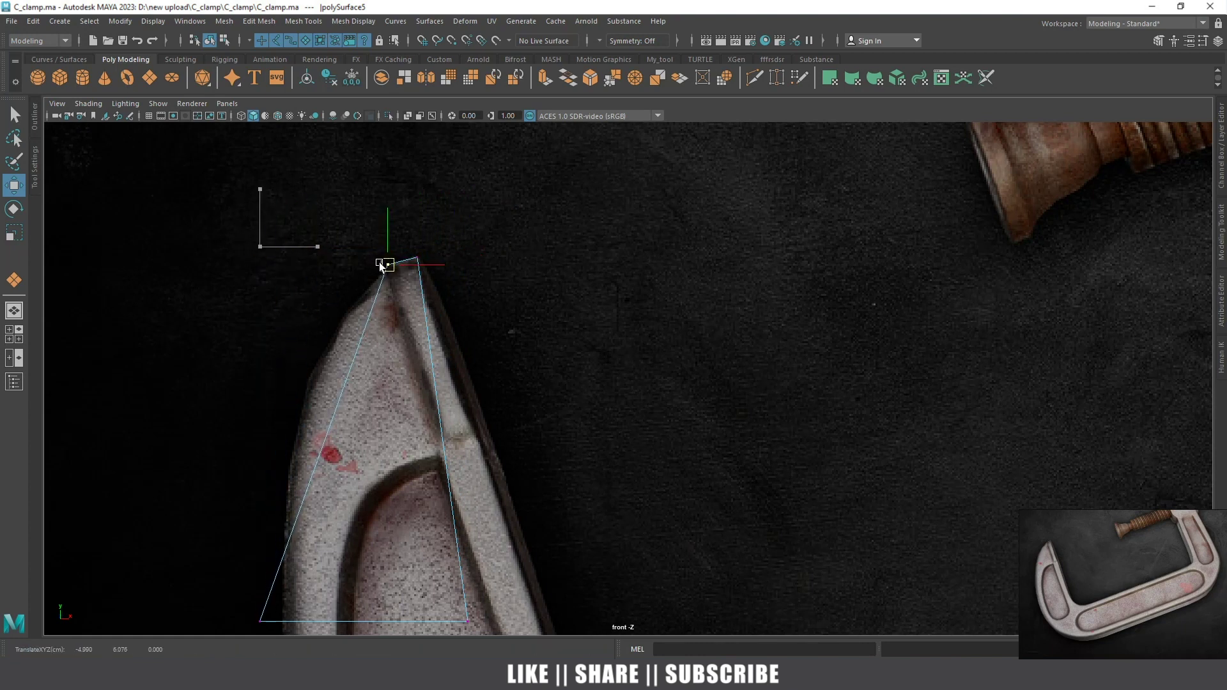
# Raise the bottom-right and bottom-left corner vertices up to the arm's edges
pyautogui.keyDown('alt'); pyautogui.moveTo(431, 518); pyautogui.dragTo(478, 393, button='middle'); pyautogui.keyUp('alt')
pyautogui.moveTo(478, 393); pyautogui.dragTo(542, 538)
pyautogui.moveTo(514, 497); pyautogui.dragTo(515, 310)
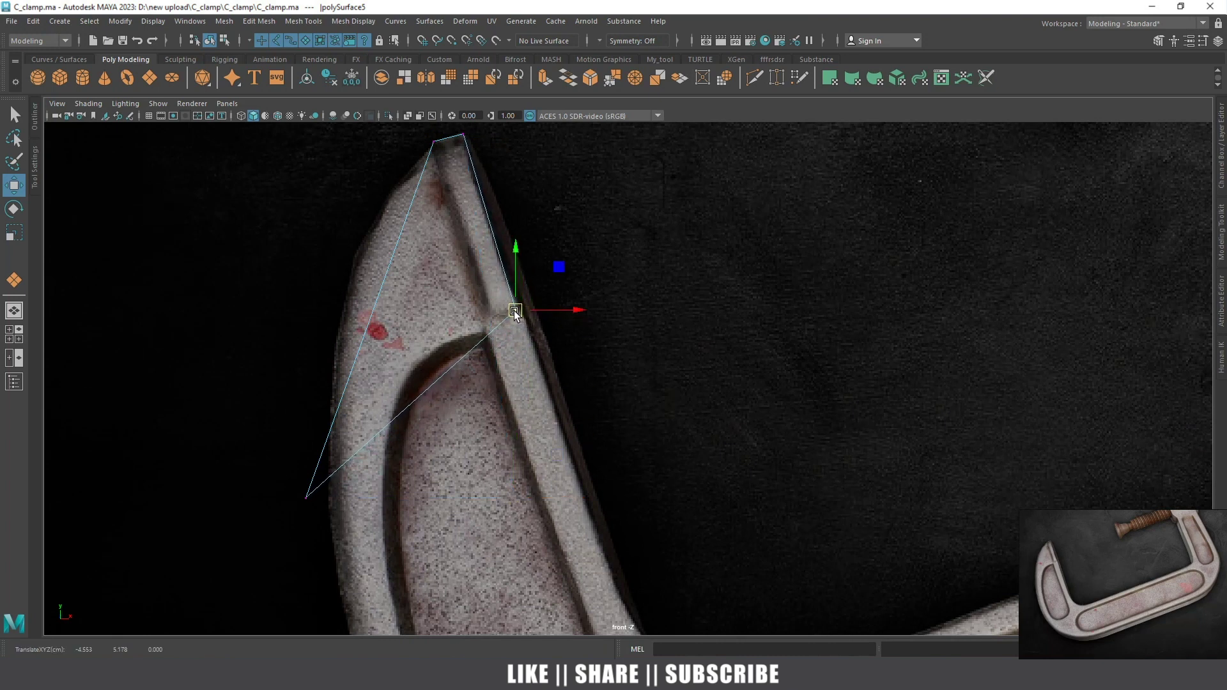
pyautogui.moveTo(285, 409); pyautogui.dragTo(339, 538)
pyautogui.moveTo(308, 498); pyautogui.dragTo(339, 348)
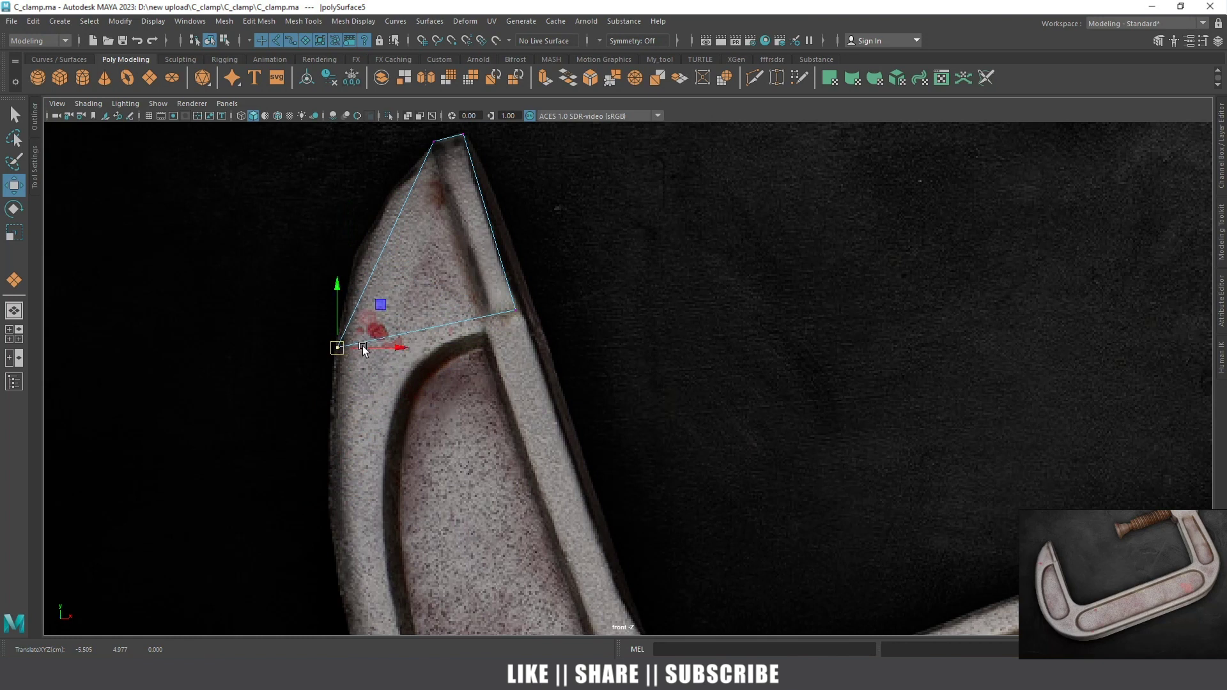
# Multi-Cut a crosswise edge across the plane from its right edge to its left edge
pyautogui.scroll(1, 342, 348)
pyautogui.click(755, 77)
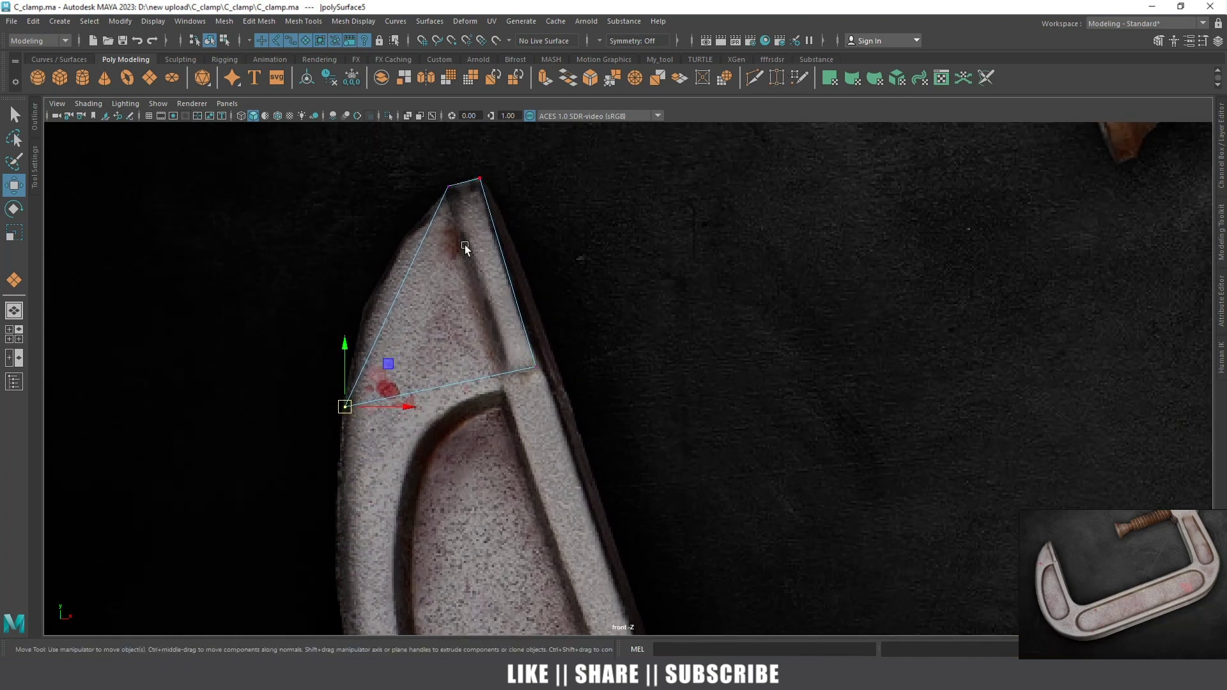
pyautogui.click(527, 339)
pyautogui.click(360, 376)
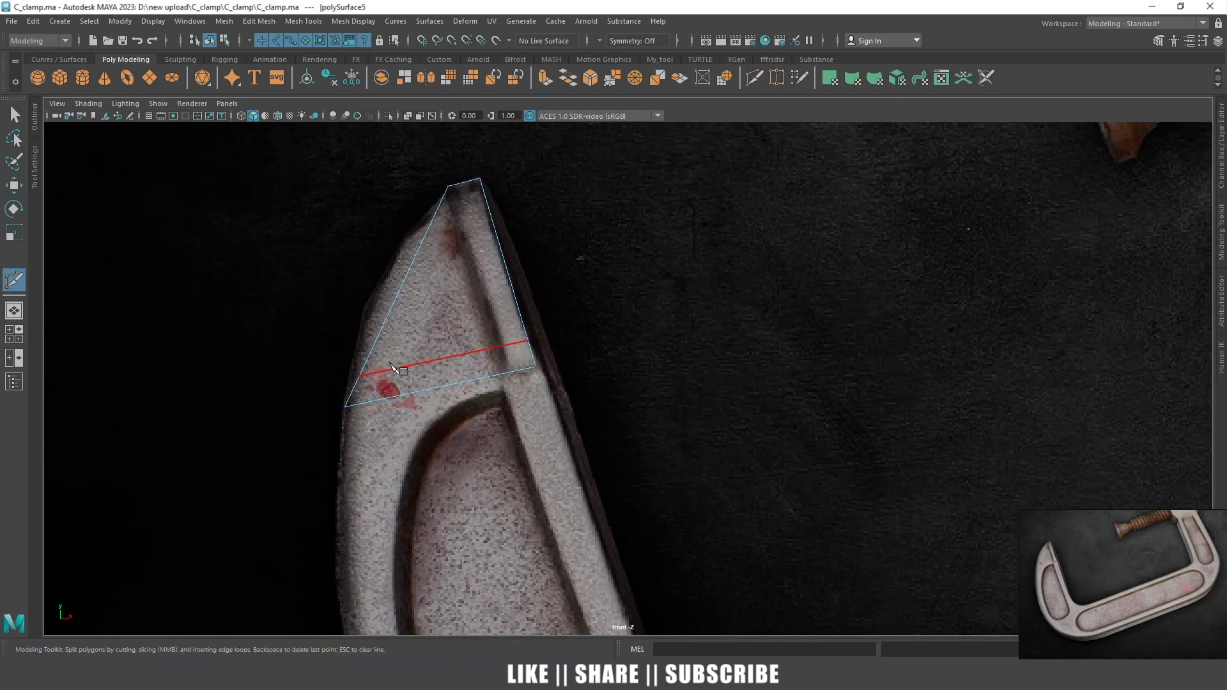
# Slide the first cut's left vertex out to the arm's edge
pyautogui.press('w')
pyautogui.moveTo(363, 377); pyautogui.dragTo(286, 324, button='right')
pyautogui.moveTo(334, 329); pyautogui.dragTo(370, 389)
pyautogui.scroll(2, 373, 374)
pyautogui.moveTo(402, 330); pyautogui.dragTo(379, 331)
# Add a crosswise edge across the upper face and snap its left vertex to the outline
pyautogui.keyDown('alt'); pyautogui.moveTo(432, 306); pyautogui.dragTo(446, 380, button='middle'); pyautogui.keyUp('alt')
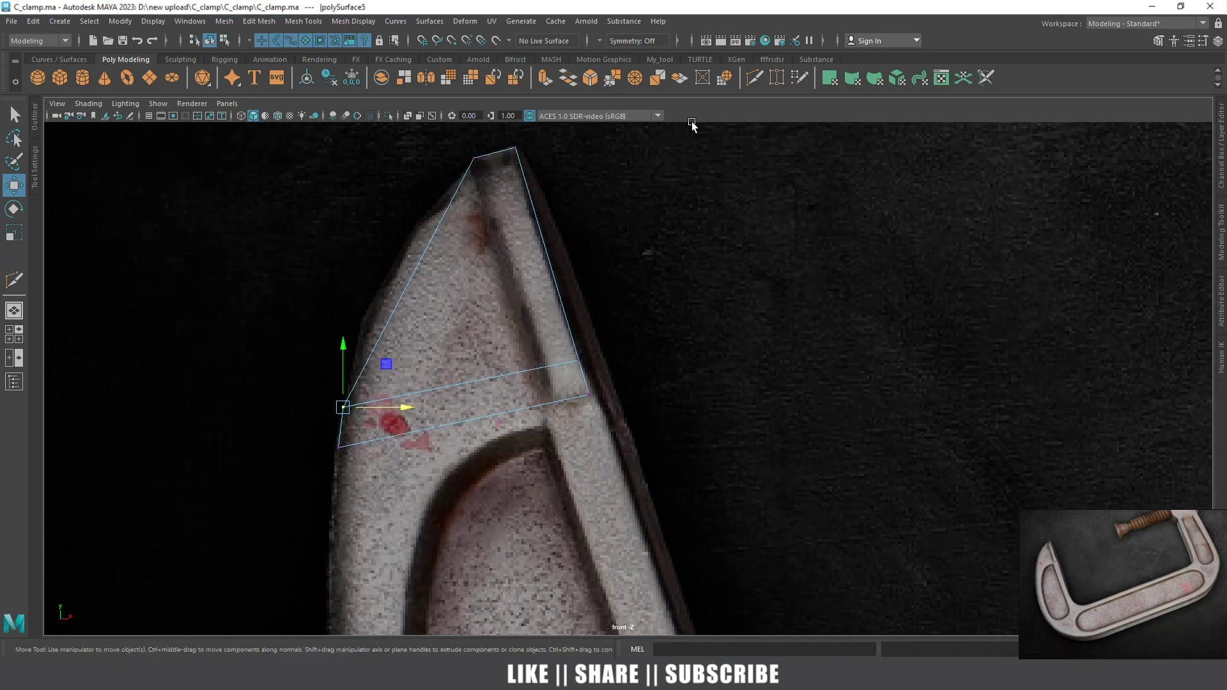
pyautogui.click(755, 77)
pyautogui.keyDown('ctrl'); pyautogui.click(382, 344); pyautogui.keyUp('ctrl')
pyautogui.press('w')
pyautogui.click(378, 343)
pyautogui.moveTo(400, 342); pyautogui.dragTo(384, 342)
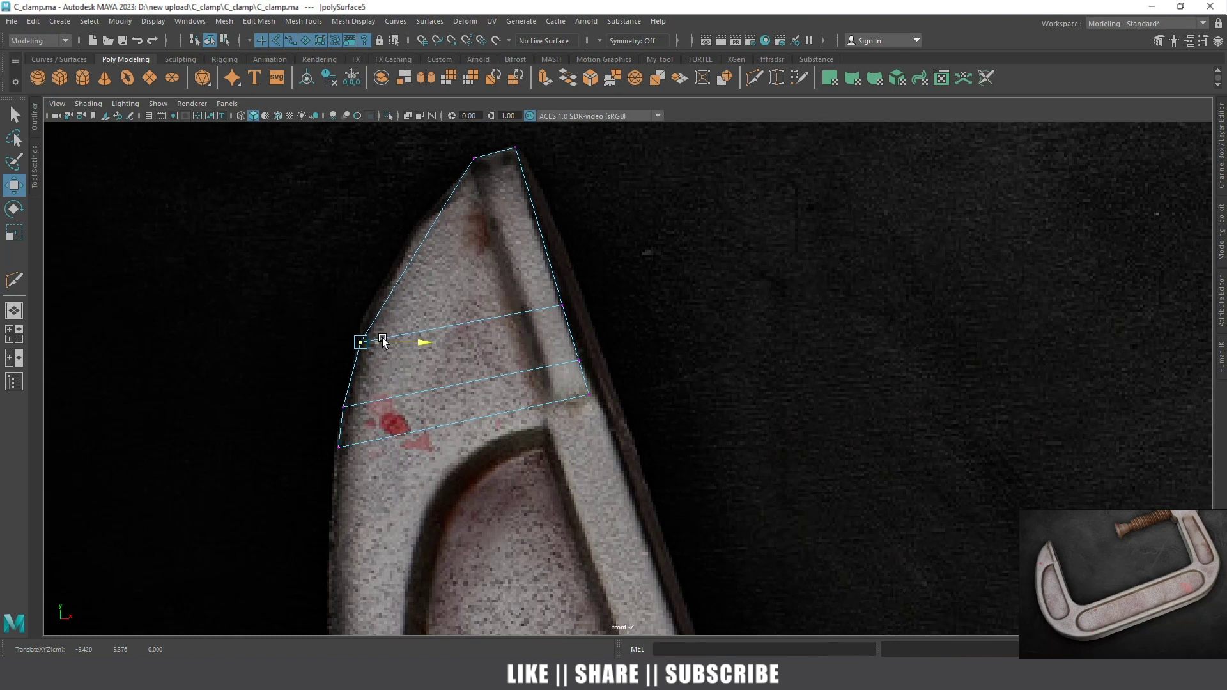
# Cut another edge across the top face and select its left vertex
pyautogui.keyDown('alt'); pyautogui.moveTo(396, 331); pyautogui.dragTo(400, 377, button='middle'); pyautogui.keyUp('alt')
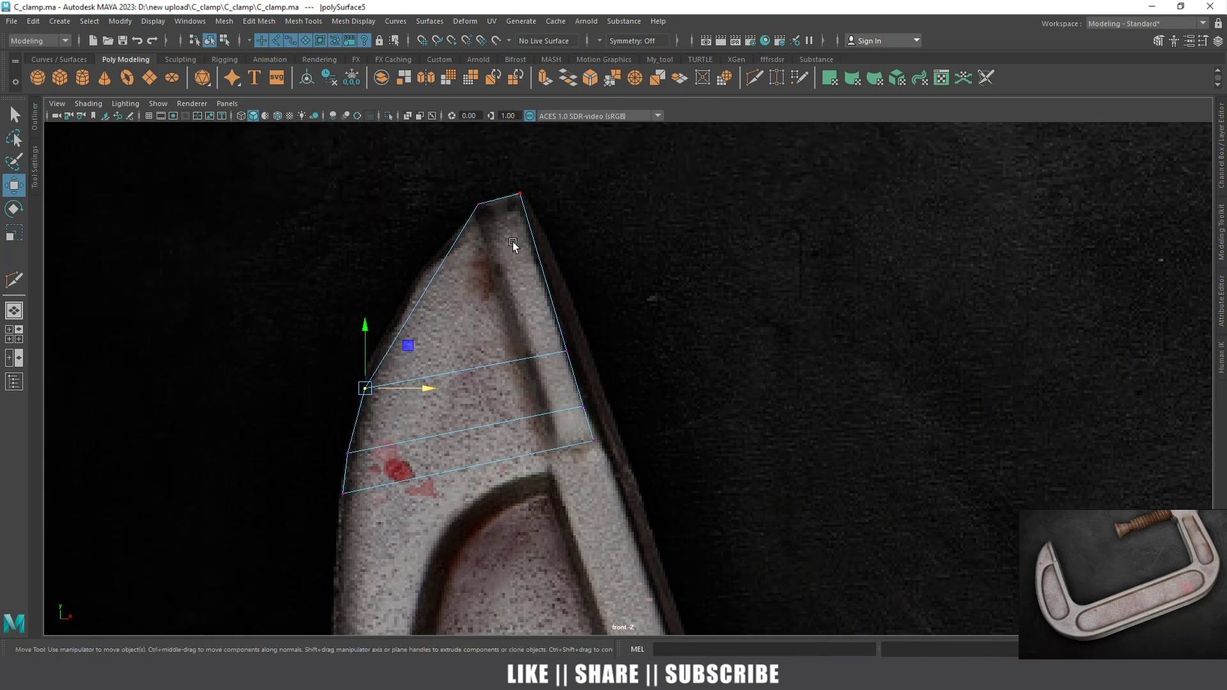
pyautogui.press('y')
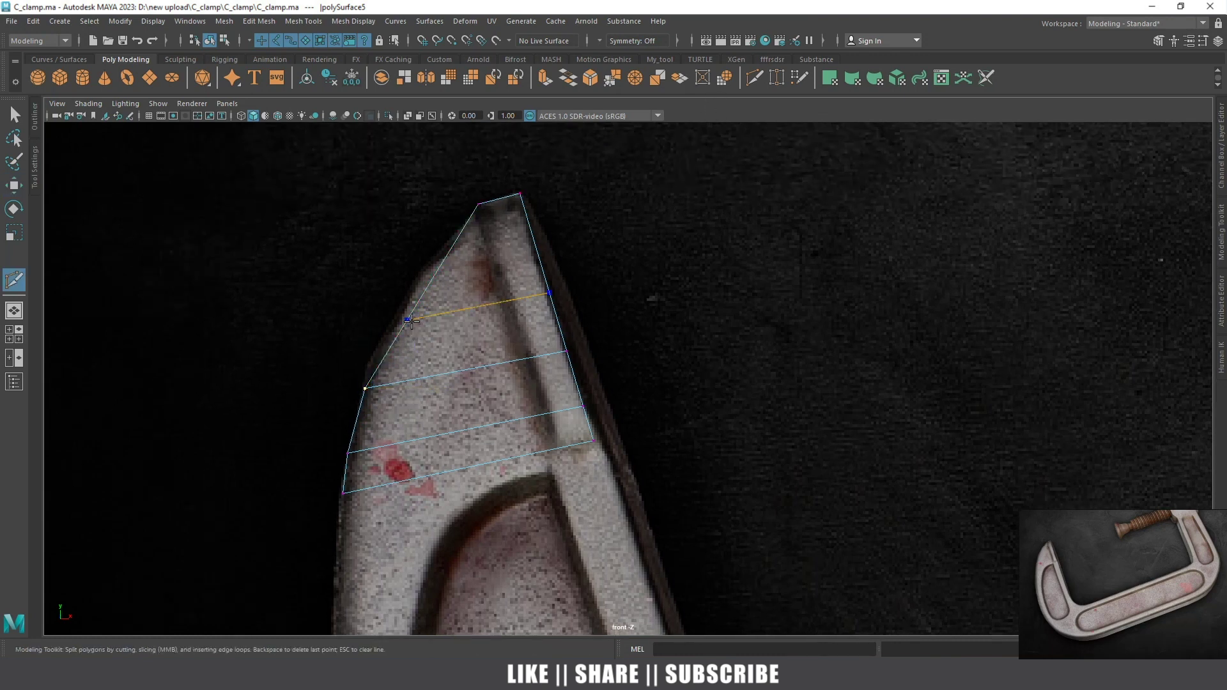
pyautogui.keyDown('ctrl'); pyautogui.click(419, 327); pyautogui.keyUp('ctrl')
pyautogui.moveTo(378, 310); pyautogui.dragTo(411, 347)
pyautogui.press('w')
pyautogui.click(407, 333)
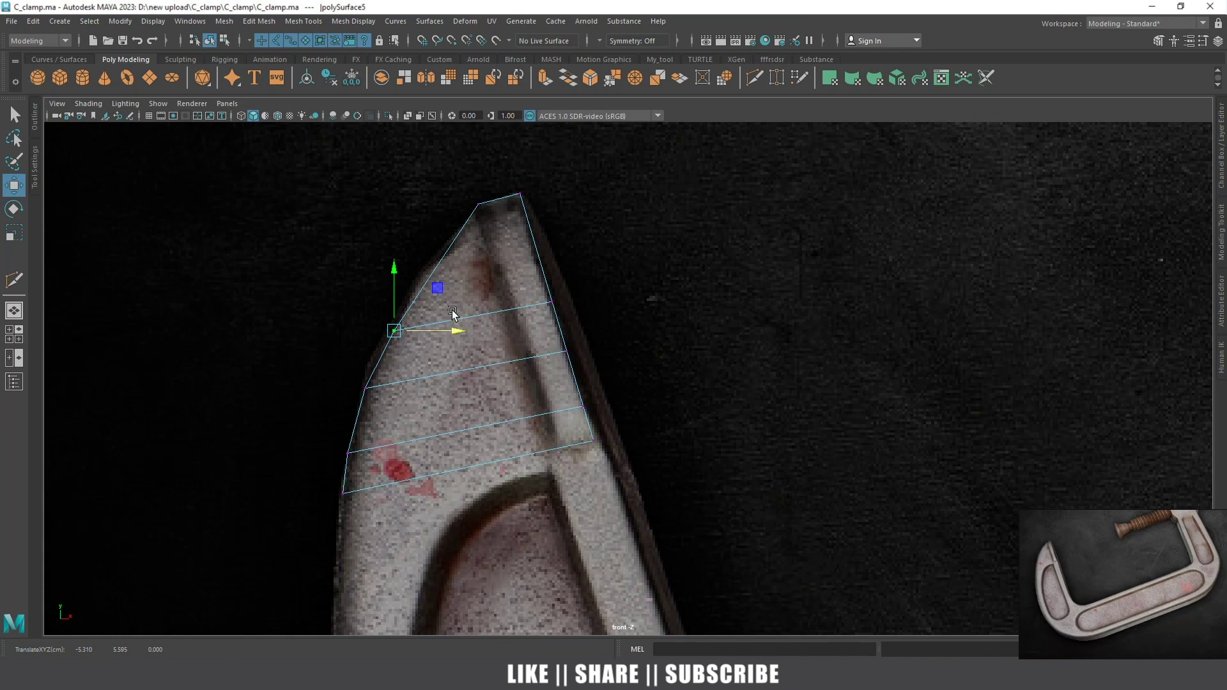
# Redo a mistaken cut as a left-to-right edge and slide its vertex onto the outline
pyautogui.keyDown('alt'); pyautogui.moveTo(453, 313); pyautogui.dragTo(448, 354, button='middle'); pyautogui.keyUp('alt')
pyautogui.hotkey('ctrl', 'shift', 'x')
pyautogui.click(435, 245)
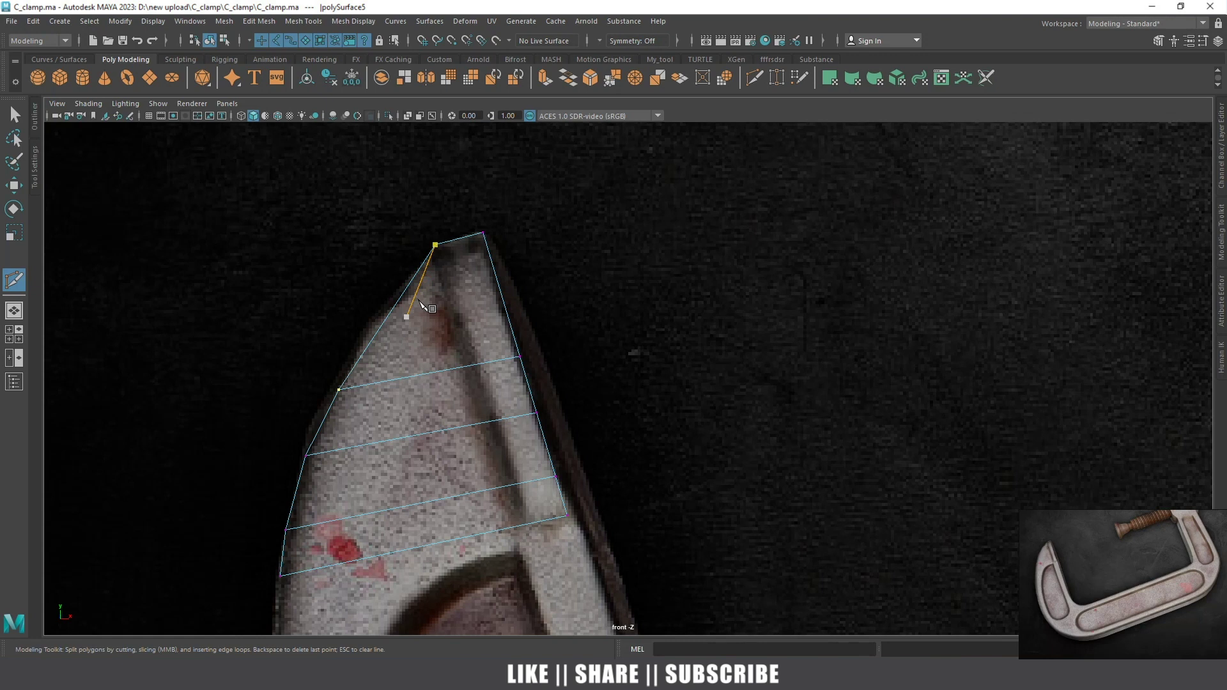
pyautogui.press('BackSpace')
pyautogui.click(500, 289)
pyautogui.click(392, 310)
pyautogui.press('w')
pyautogui.moveTo(358, 309); pyautogui.dragTo(391, 341)
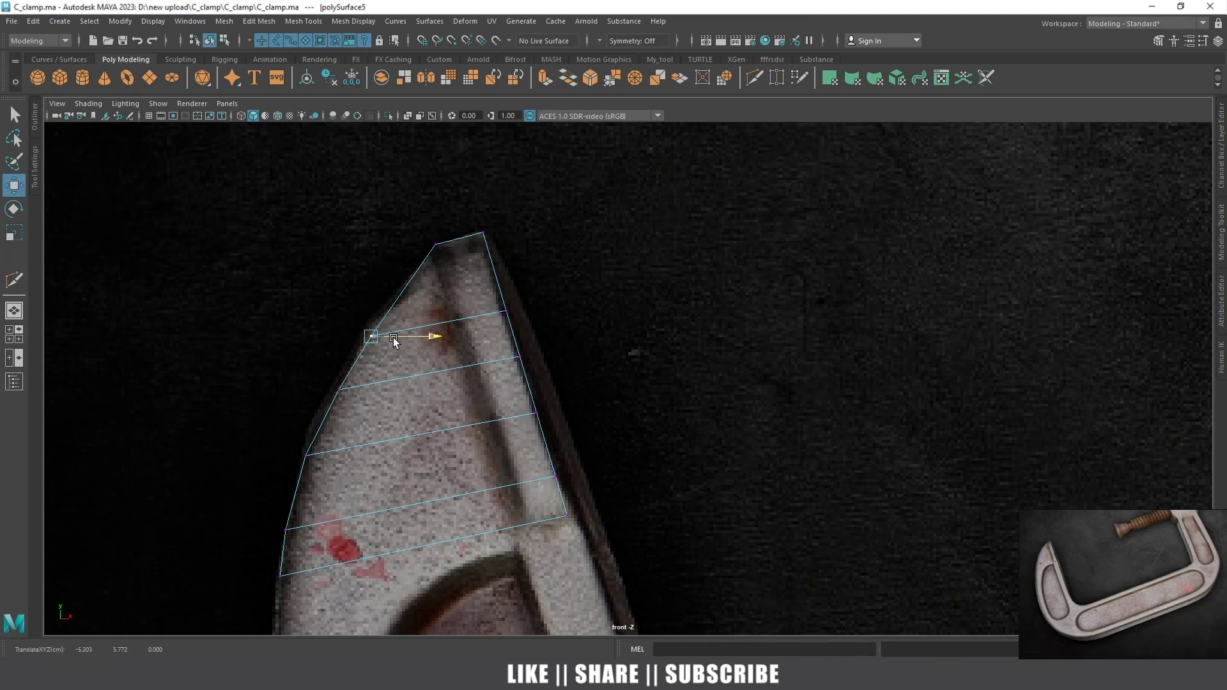
# Select the lower left-edge vertices, then cut another edge across the top face
pyautogui.moveTo(323, 382); pyautogui.dragTo(356, 393)
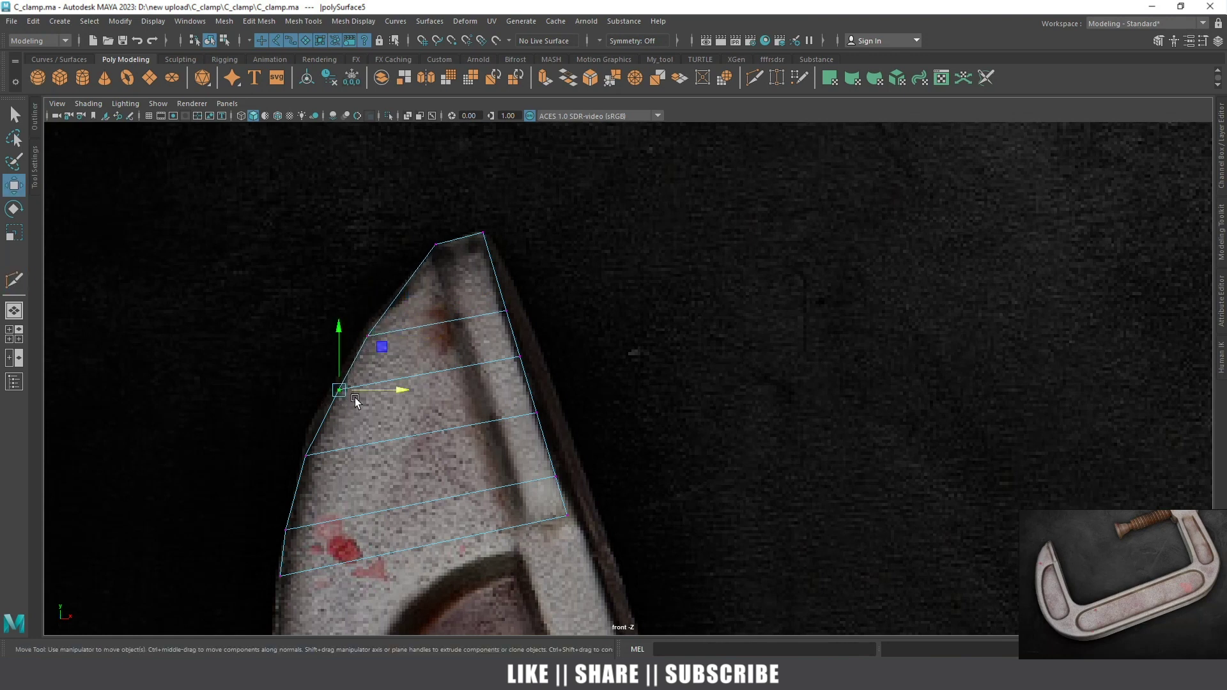
pyautogui.moveTo(295, 425)
pyautogui.mouseDown()
pyautogui.moveTo(331, 486)
pyautogui.moveTo(275, 551)
pyautogui.mouseUp()
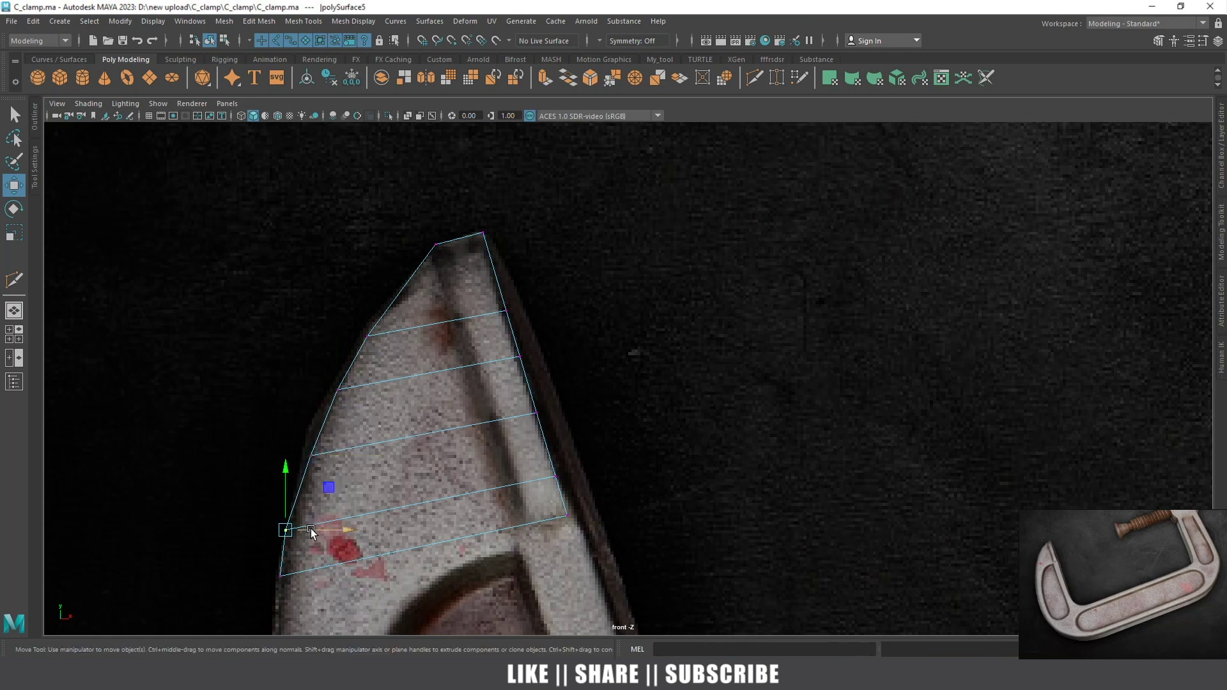
pyautogui.keyDown('alt'); pyautogui.moveTo(360, 484); pyautogui.dragTo(302, 419, button='middle'); pyautogui.keyUp('alt')
pyautogui.moveTo(246, 461); pyautogui.dragTo(274, 510)
pyautogui.keyDown('alt'); pyautogui.moveTo(332, 417); pyautogui.dragTo(360, 307, button='middle'); pyautogui.keyUp('alt')
pyautogui.keyDown('alt'); pyautogui.moveTo(425, 382); pyautogui.dragTo(471, 424, button='middle'); pyautogui.keyUp('alt')
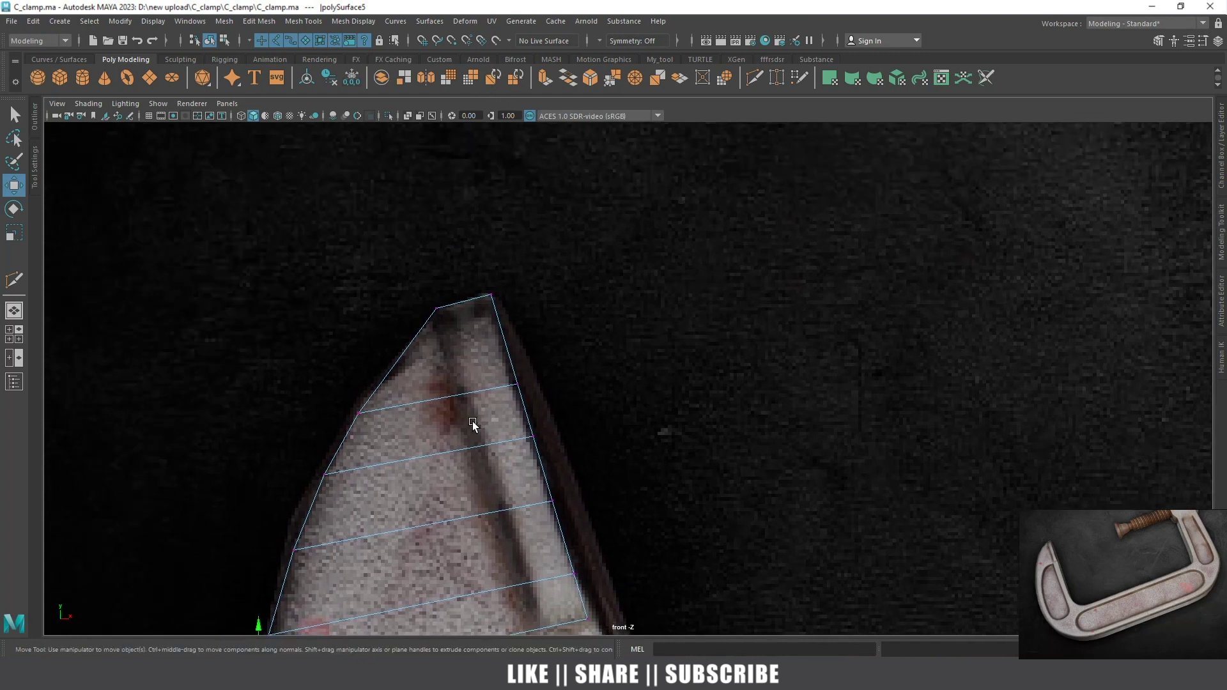
pyautogui.keyDown('shift'); pyautogui.moveTo(471, 425); pyautogui.dragTo(425, 405, button='right'); pyautogui.keyUp('shift')
pyautogui.keyDown('ctrl'); pyautogui.click(377, 356); pyautogui.keyUp('ctrl')
# Nudge the new cut's left vertex slightly left and zoom out to check the reference
pyautogui.press('w')
pyautogui.moveTo(392, 358); pyautogui.dragTo(390, 362)
pyautogui.scroll(-2, 389, 361)
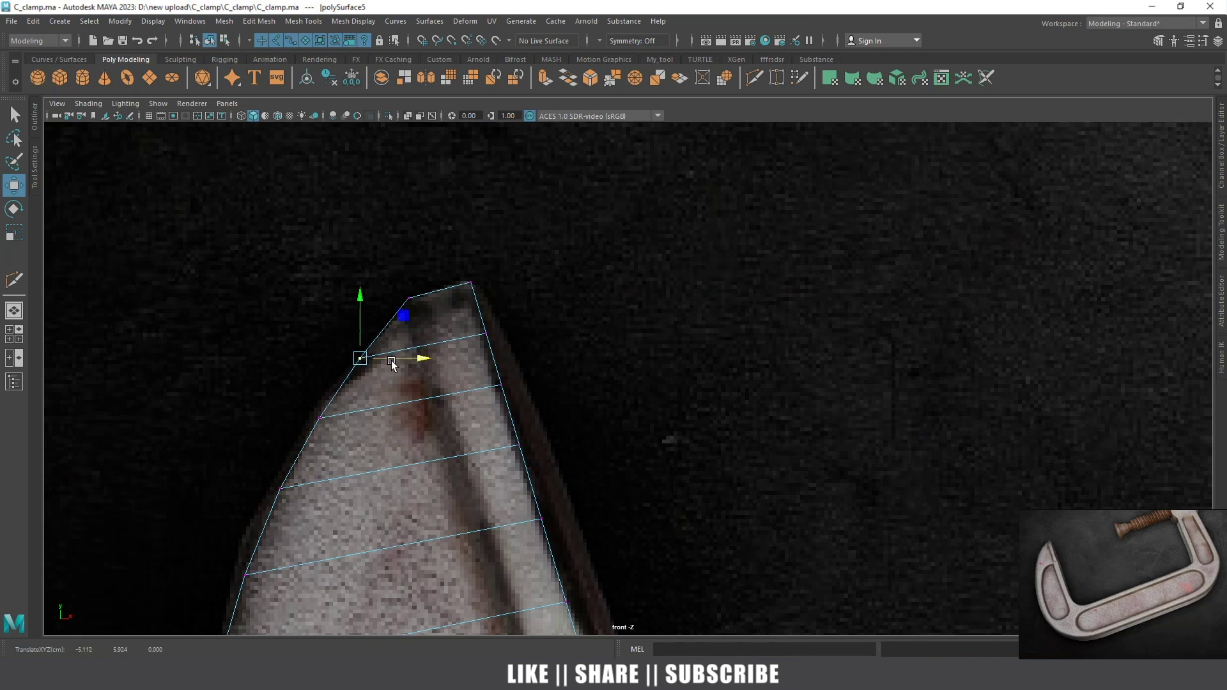
pyautogui.keyDown('alt'); pyautogui.moveTo(217, 371); pyautogui.dragTo(438, 383, button='middle'); pyautogui.keyUp('alt')
# Zoom in and shift the top tip vertex right onto the jaw tip's curved edge
pyautogui.scroll(2, 562, 404)
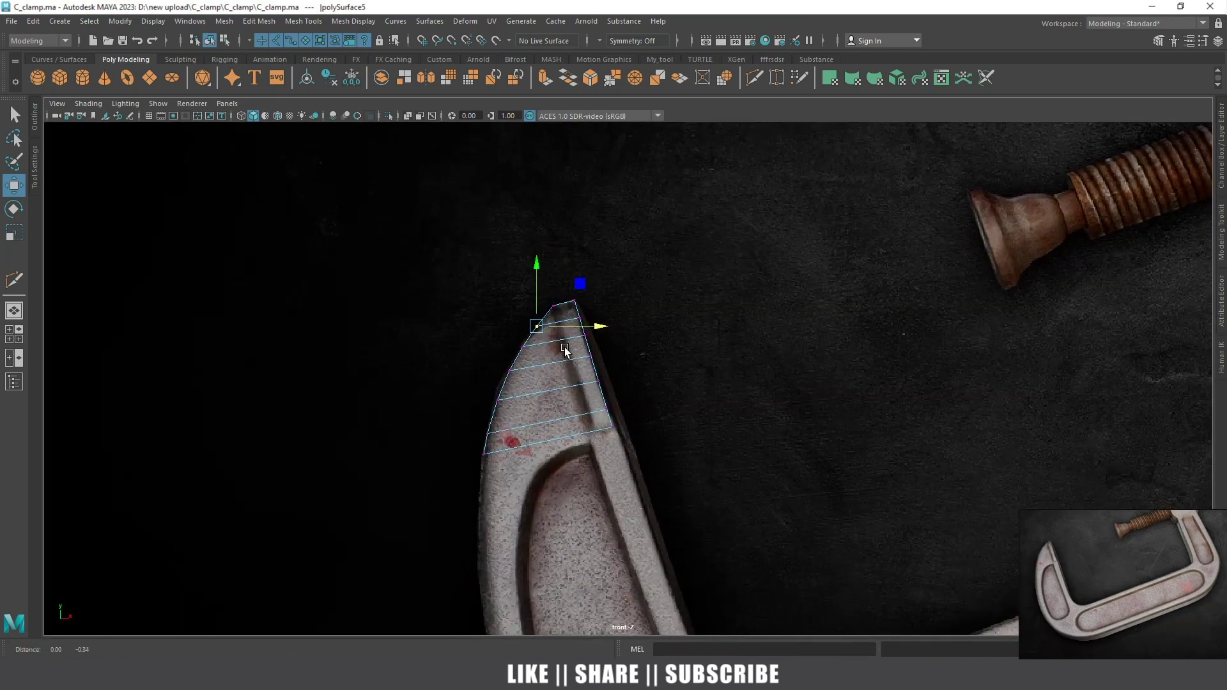
pyautogui.scroll(2, 528, 335)
pyautogui.scroll(1, 526, 318)
pyautogui.scroll(1, 541, 355)
pyautogui.scroll(1, 526, 346)
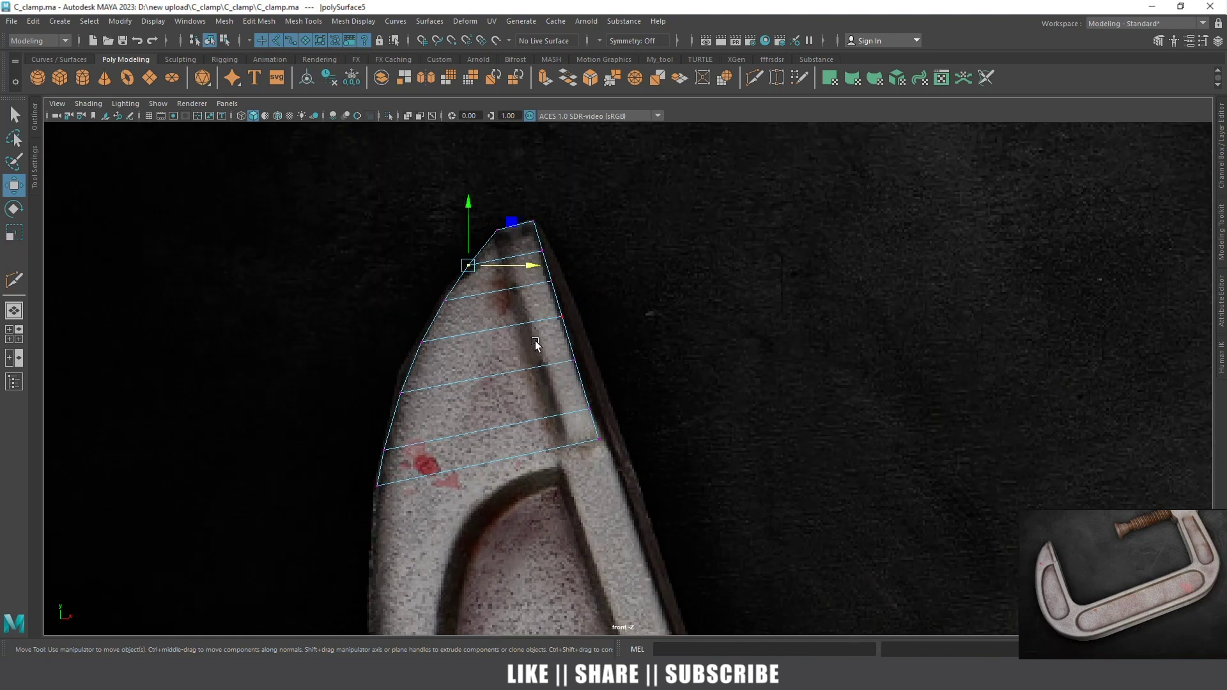
pyautogui.moveTo(500, 224)
pyautogui.mouseDown()
pyautogui.moveTo(504, 240)
pyautogui.moveTo(491, 199)
pyautogui.mouseUp()
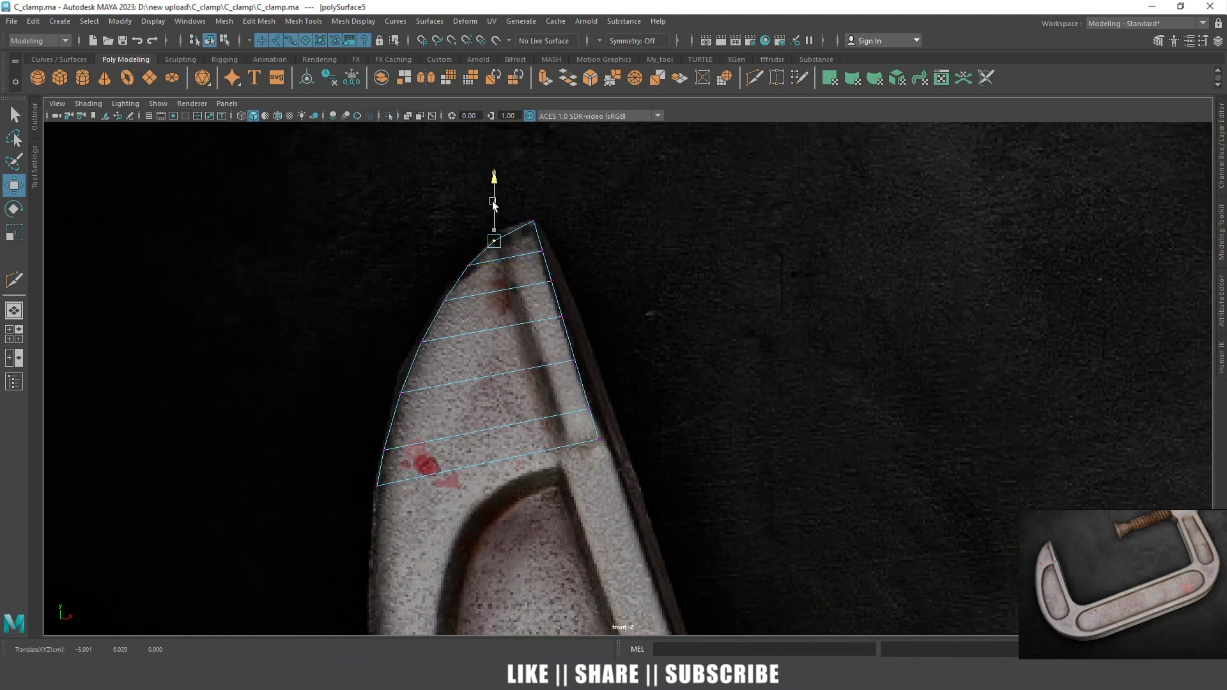
pyautogui.moveTo(509, 240)
pyautogui.mouseDown()
pyautogui.moveTo(496, 205)
pyautogui.moveTo(517, 233)
pyautogui.mouseUp()
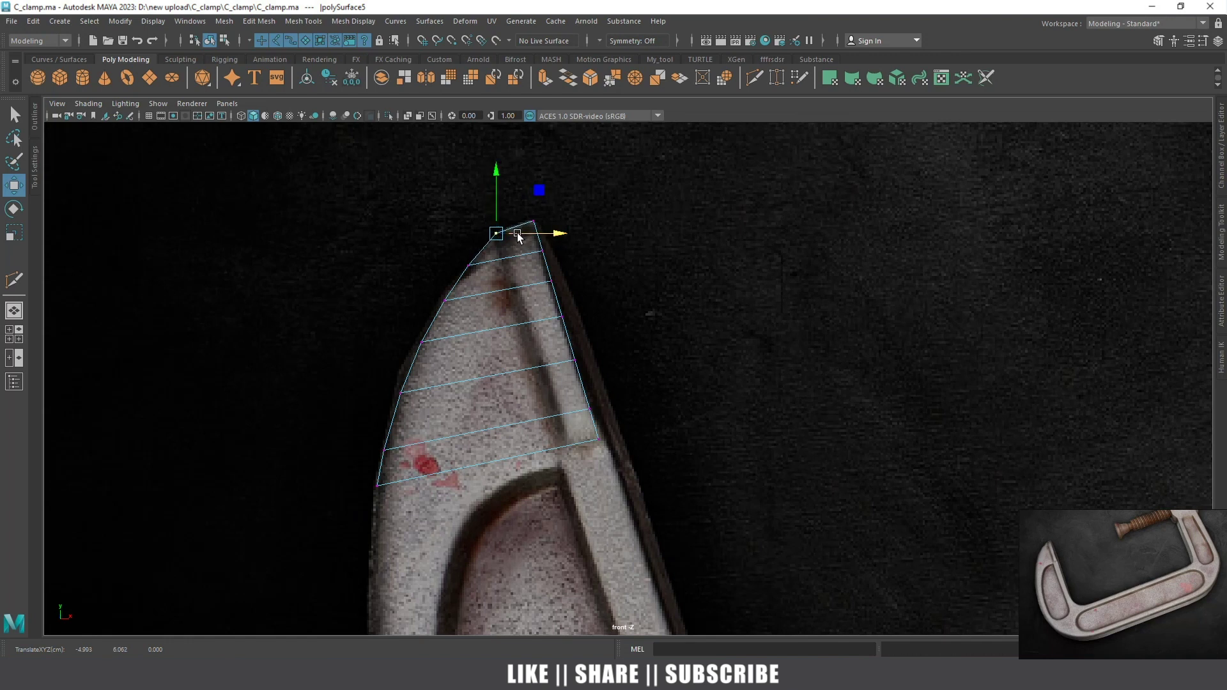
pyautogui.click(754, 75)
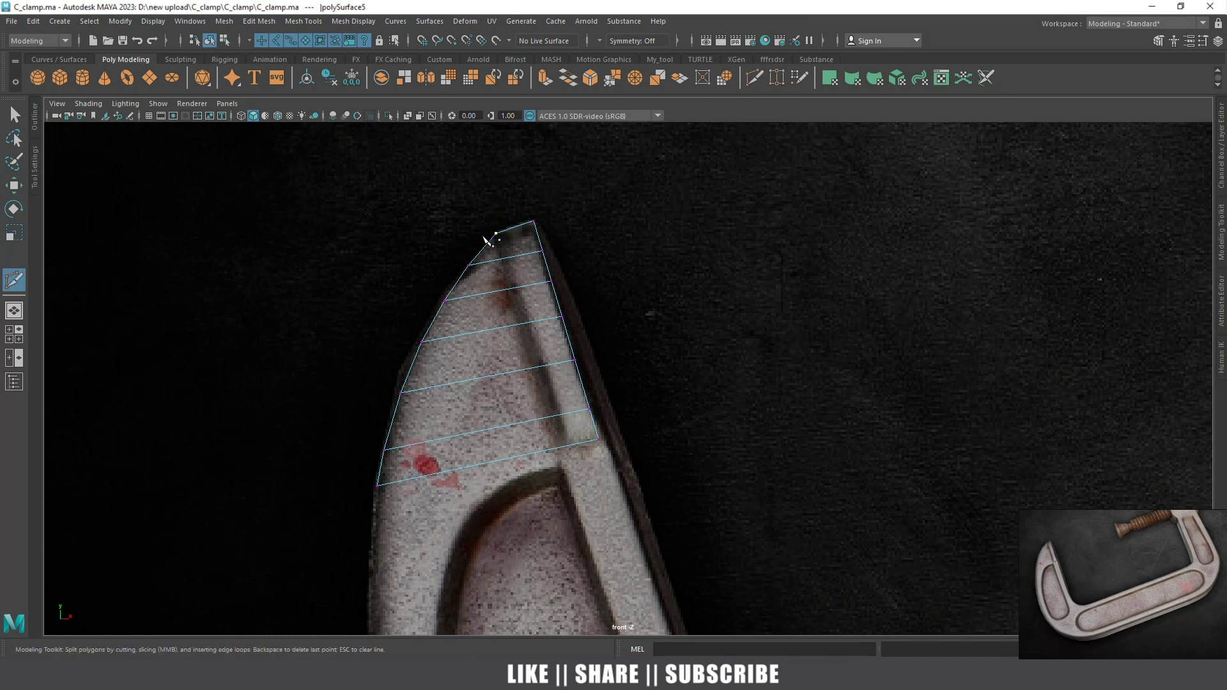
# Cut a lengthwise edge down the plane, splitting every crosswise row into two columns
pyautogui.click(560, 448)
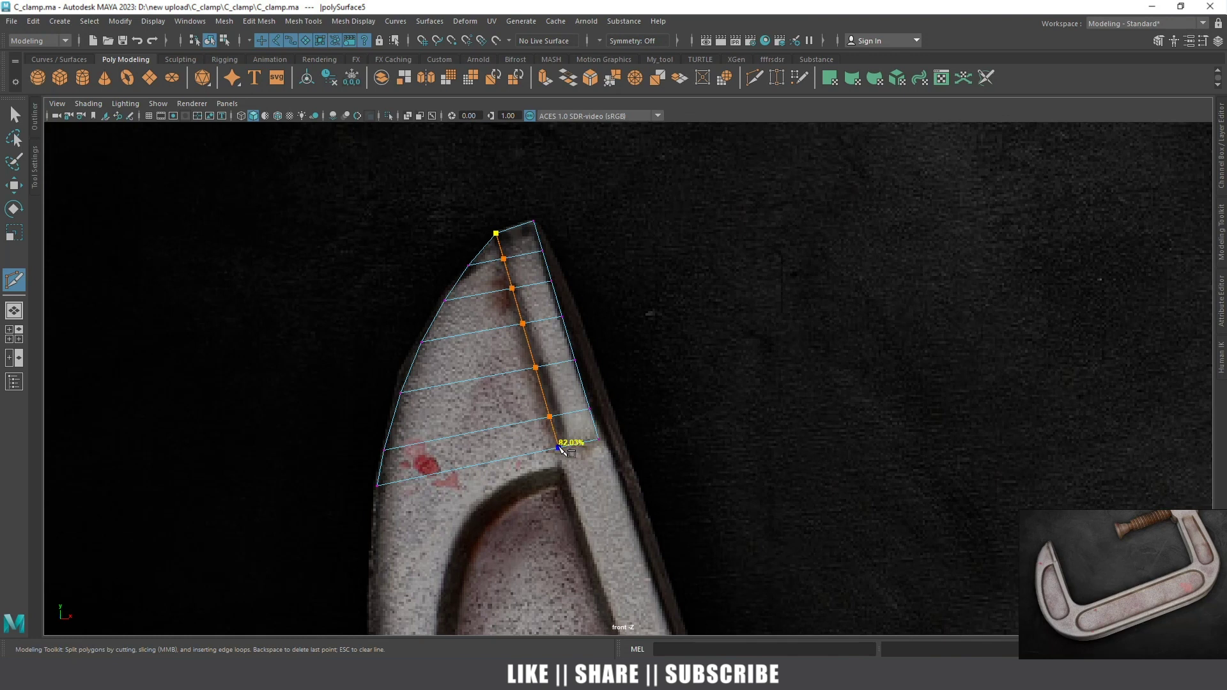
pyautogui.click(560, 447)
pyautogui.keyDown('alt'); pyautogui.moveTo(567, 426); pyautogui.dragTo(543, 368, button='middle'); pyautogui.keyUp('alt')
pyautogui.press('w')
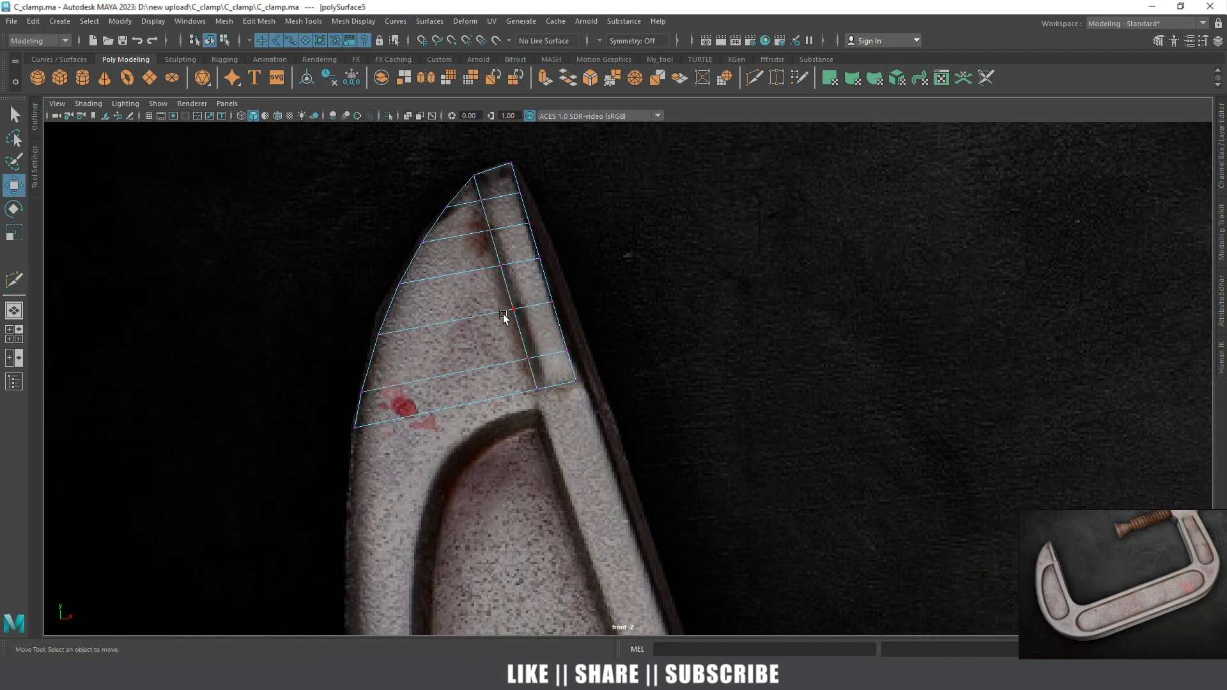
pyautogui.keyDown('alt'); pyautogui.moveTo(503, 316); pyautogui.dragTo(501, 273, button='middle'); pyautogui.keyUp('alt')
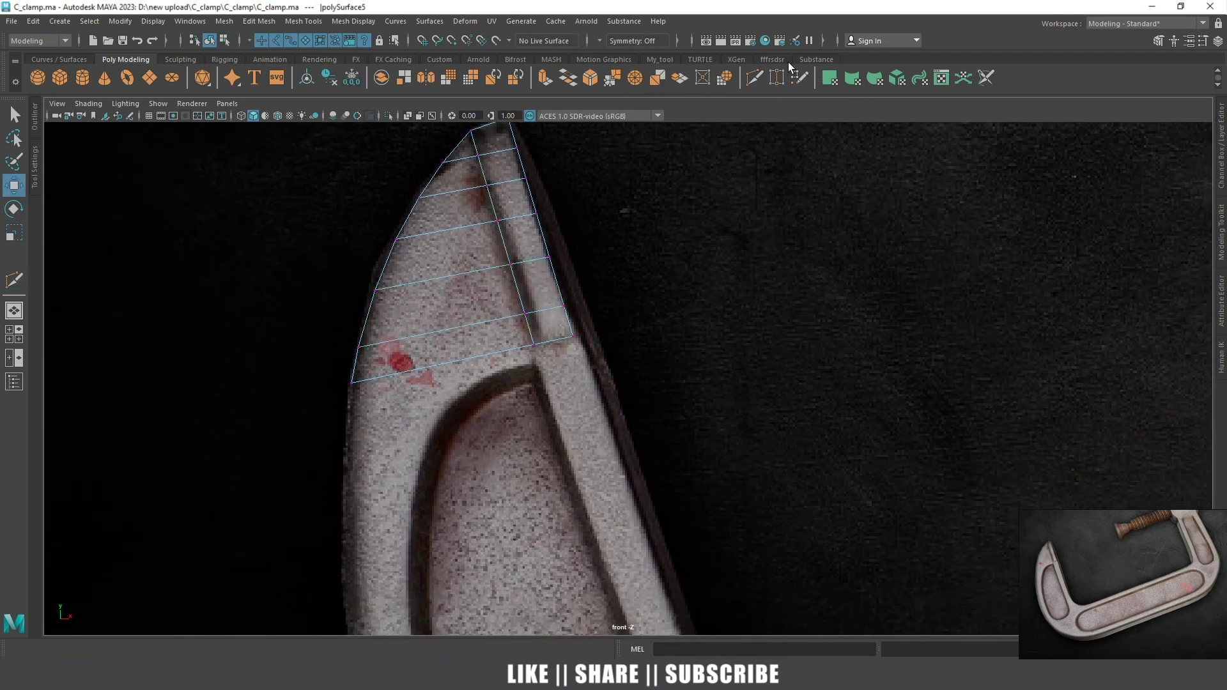
# Browse the Substance, TURTLE and My_tool shelves, then bring up the plane's component marking menu
pyautogui.click(808, 59)
pyautogui.click(697, 59)
pyautogui.click(660, 60)
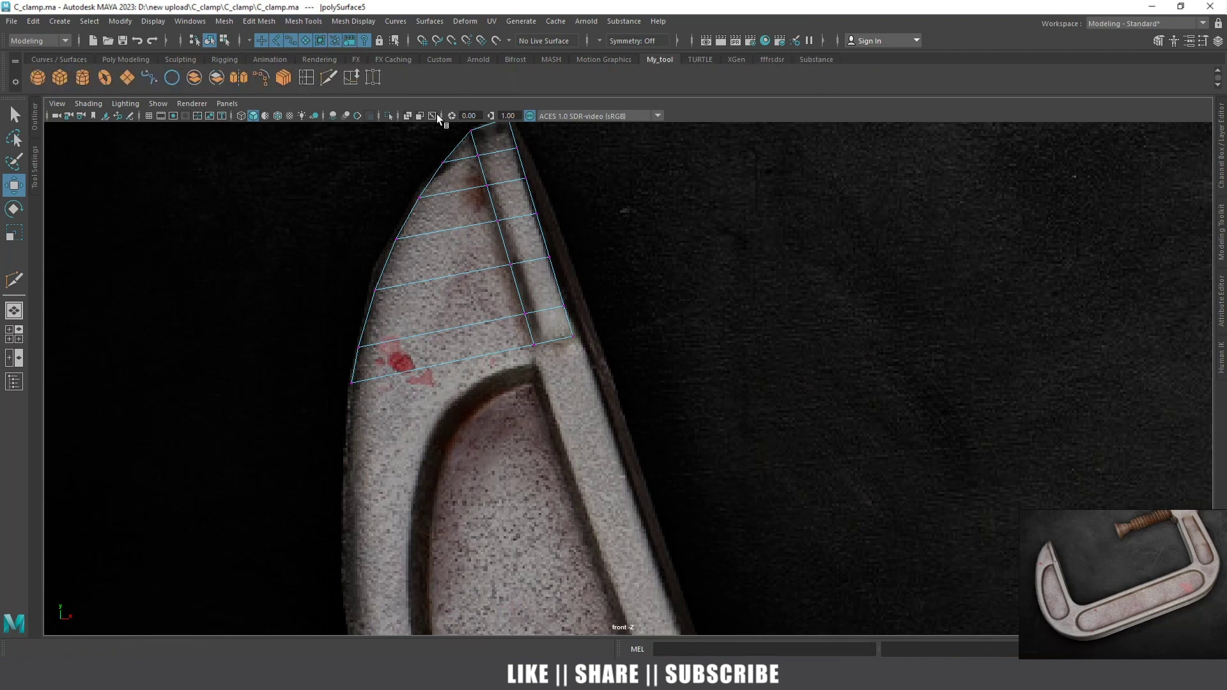
pyautogui.rightClick(508, 262)
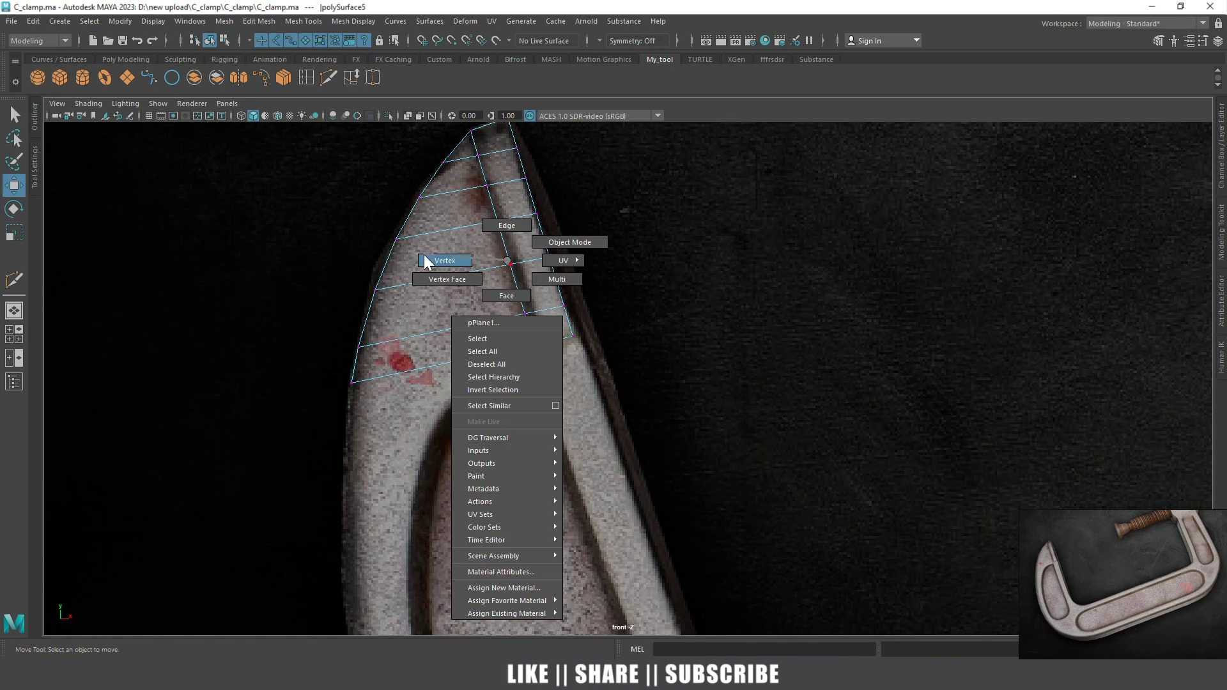
# Select the plane's bottom edge and extrude a new row of faces downward
pyautogui.click(491, 218)
pyautogui.scroll(2, 423, 251)
pyautogui.click(423, 254)
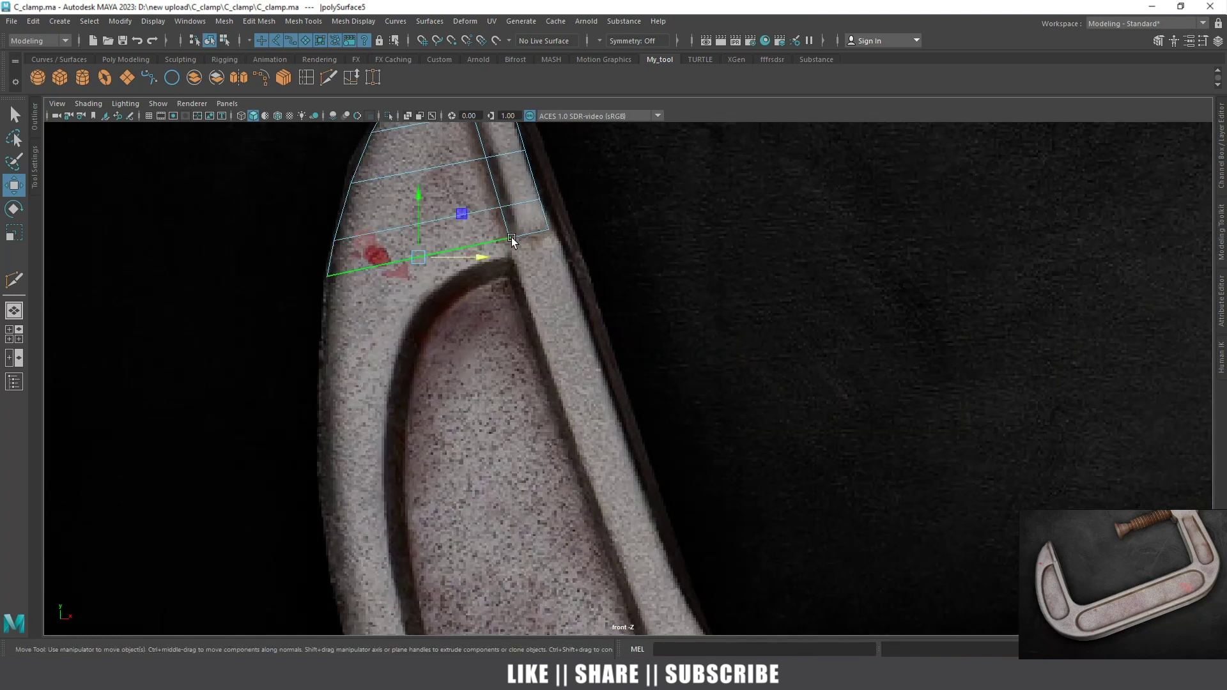
pyautogui.moveTo(441, 256)
pyautogui.keyDown('shift'); pyautogui.mouseDown()
pyautogui.moveTo(457, 343)
pyautogui.moveTo(453, 298)
pyautogui.mouseUp(); pyautogui.keyUp('shift')
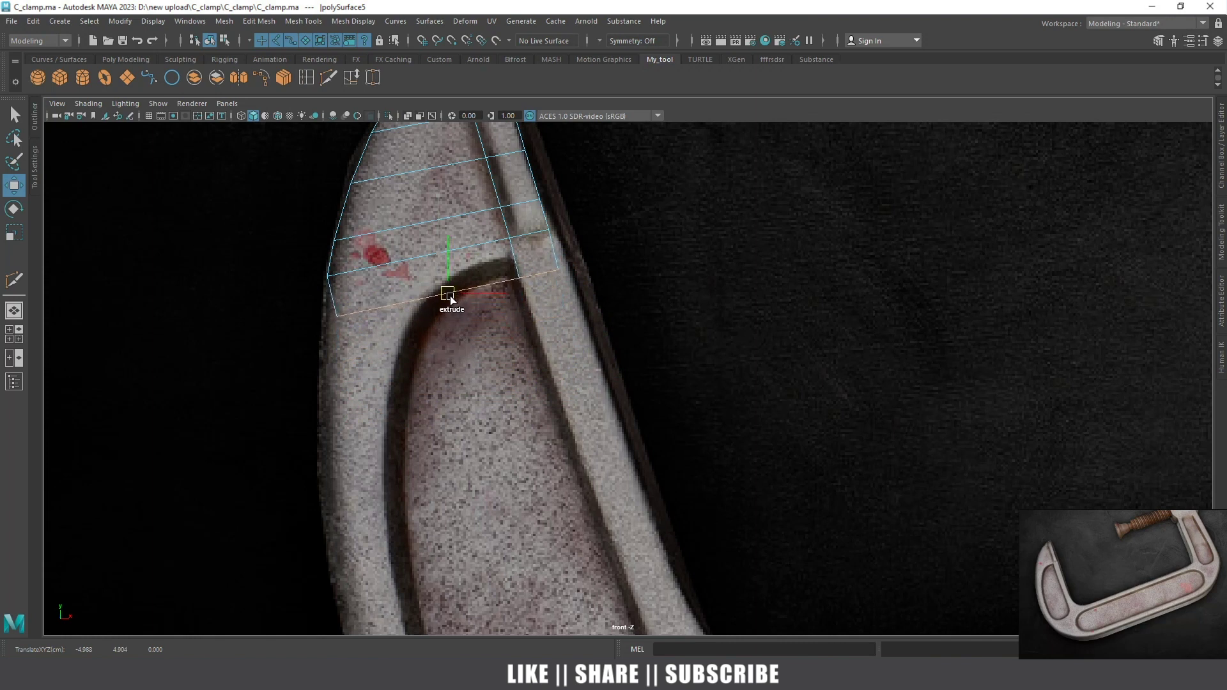
pyautogui.moveTo(453, 297)
pyautogui.keyDown('shift'); pyautogui.mouseDown()
pyautogui.moveTo(446, 286)
pyautogui.moveTo(453, 301)
pyautogui.mouseUp(); pyautogui.keyUp('shift')
# Pull the extruded edge further down the clamp arm toward the bend
pyautogui.scroll(1, 453, 300)
pyautogui.keyDown('alt'); pyautogui.moveTo(436, 316); pyautogui.dragTo(465, 271, button='middle'); pyautogui.keyUp('alt')
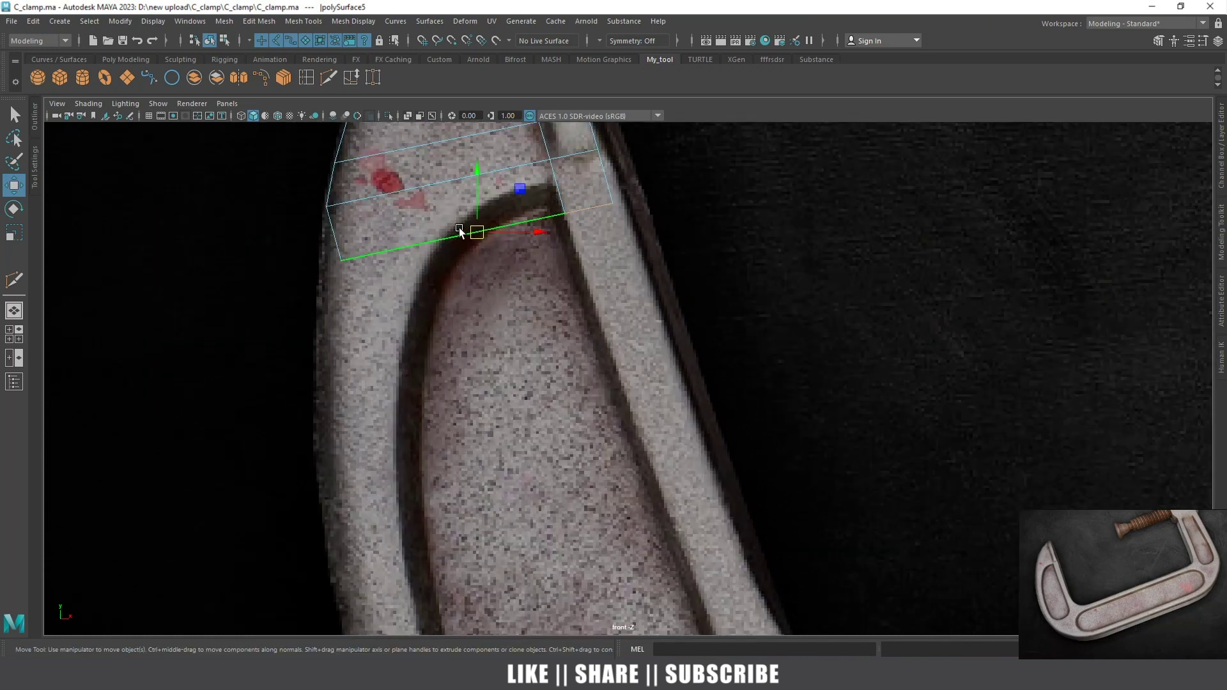
pyautogui.scroll(-3, 460, 231)
pyautogui.scroll(-2, 479, 247)
pyautogui.scroll(3, 530, 294)
pyautogui.moveTo(522, 230)
pyautogui.keyDown('shift'); pyautogui.mouseDown()
pyautogui.moveTo(583, 444)
pyautogui.moveTo(571, 364)
pyautogui.mouseUp(); pyautogui.keyUp('shift')
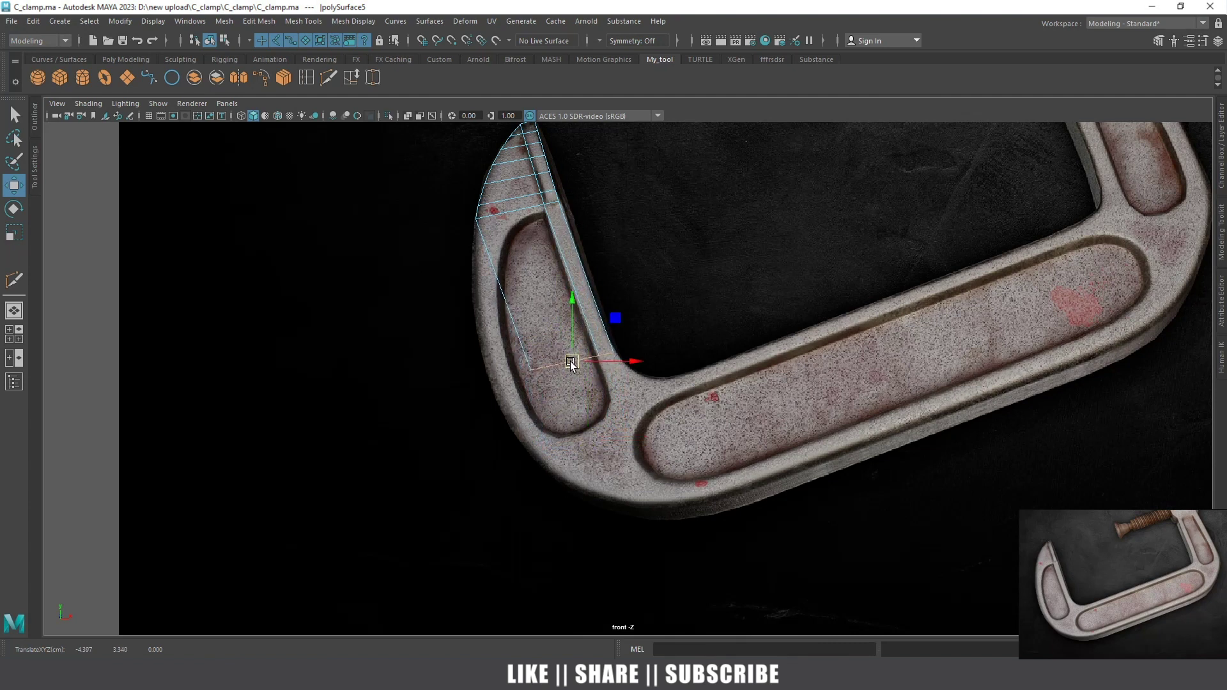
# In vertex mode, move one bottom corner vertex left onto the arm's inner edge
pyautogui.scroll(2, 572, 361)
pyautogui.scroll(2, 580, 359)
pyautogui.scroll(2, 593, 359)
pyautogui.rightClick(582, 327)
pyautogui.click(520, 325)
pyautogui.click(603, 308)
pyautogui.scroll(1, 623, 323)
pyautogui.scroll(1, 629, 317)
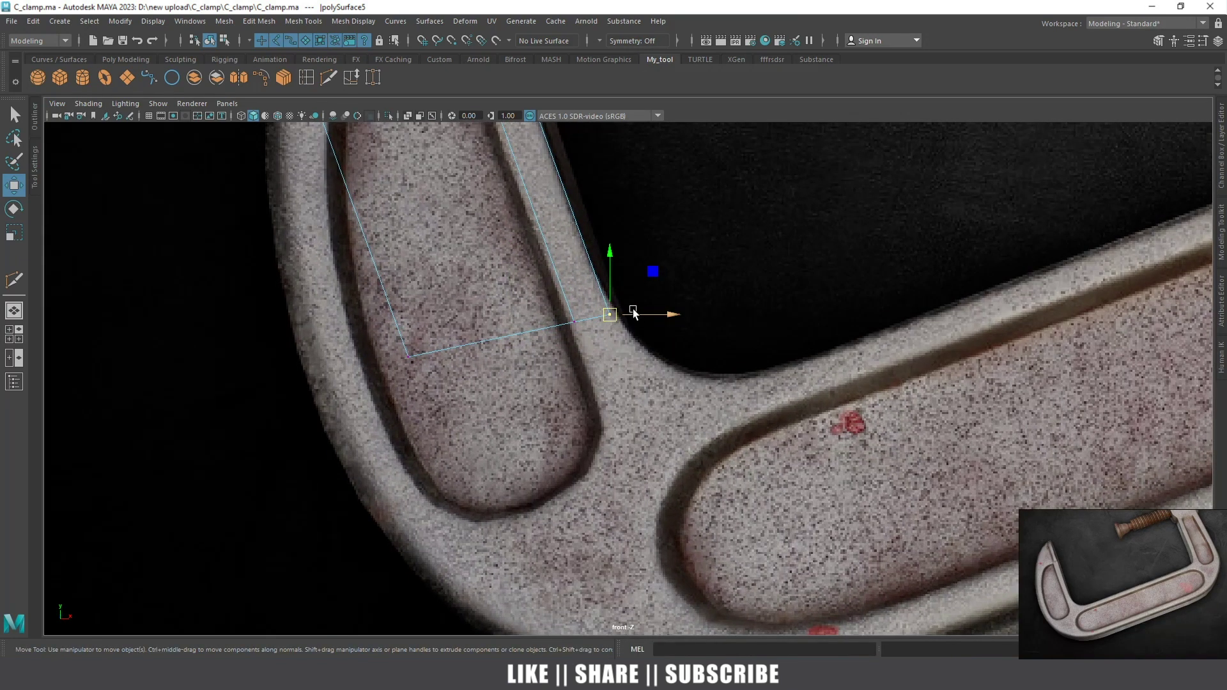
pyautogui.moveTo(632, 311); pyautogui.dragTo(583, 323)
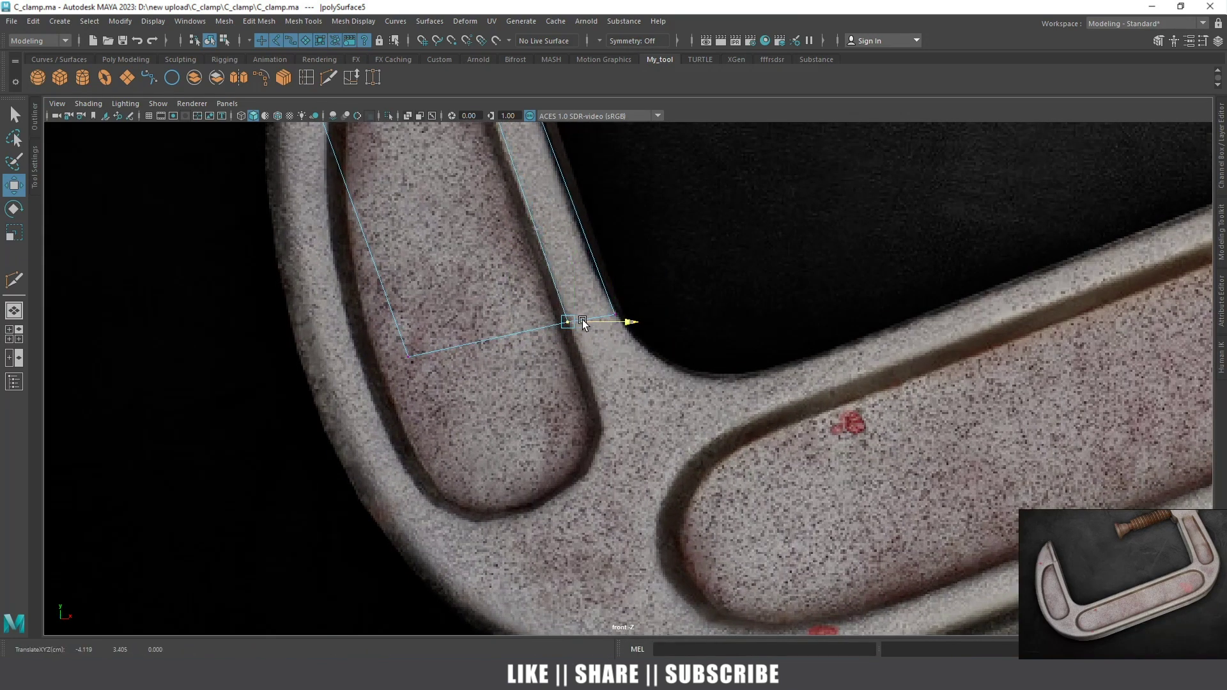
# Move the other bottom corner vertex left onto the arm's outer edge
pyautogui.click(407, 356)
pyautogui.moveTo(429, 358); pyautogui.dragTo(377, 371)
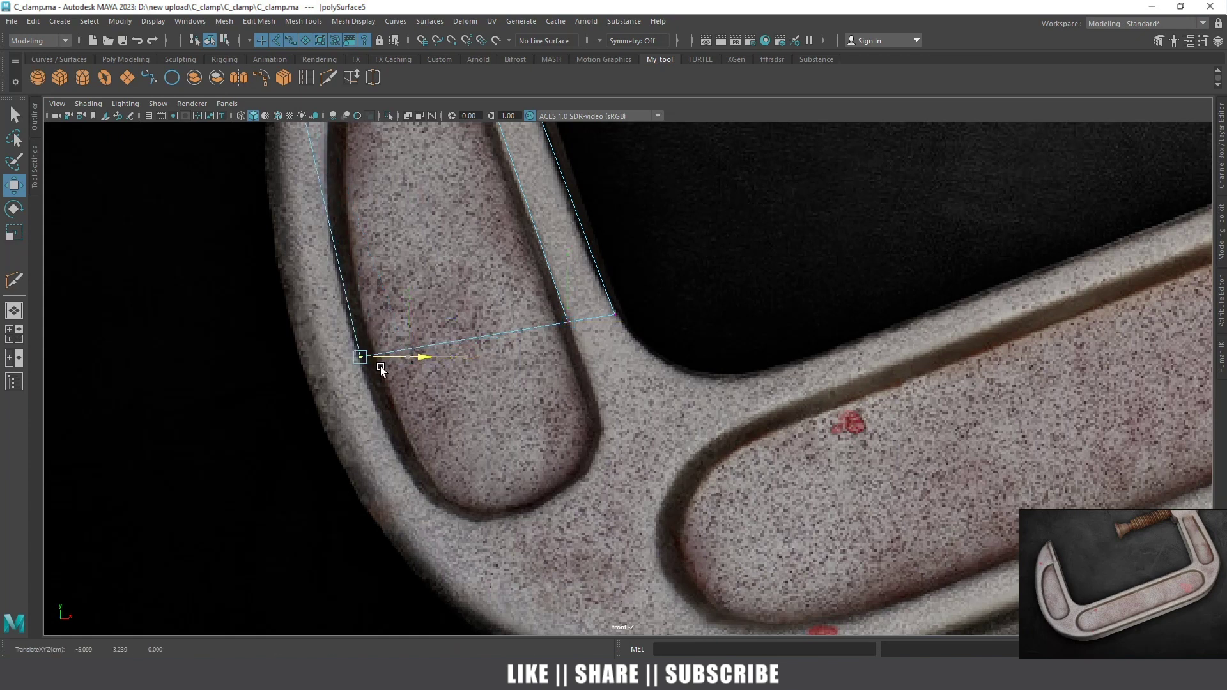
pyautogui.scroll(-2, 497, 496)
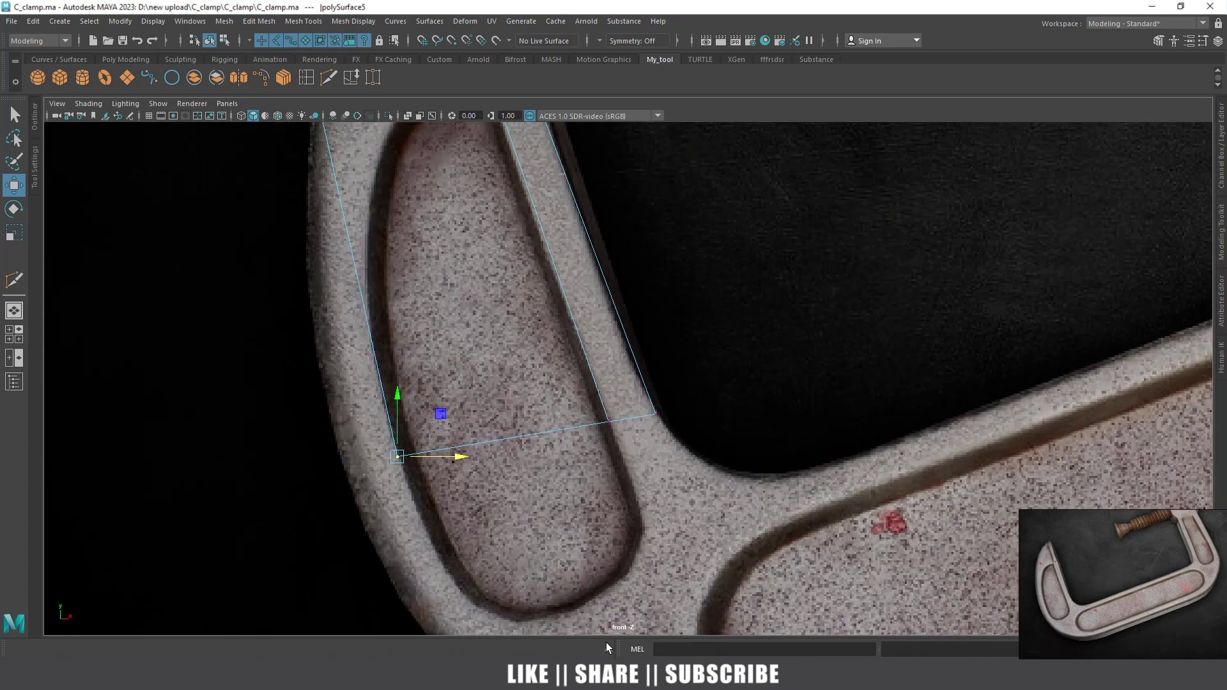
pyautogui.scroll(-2, 521, 391)
pyautogui.scroll(-3, 481, 316)
pyautogui.scroll(3, 539, 296)
pyautogui.scroll(2, 497, 267)
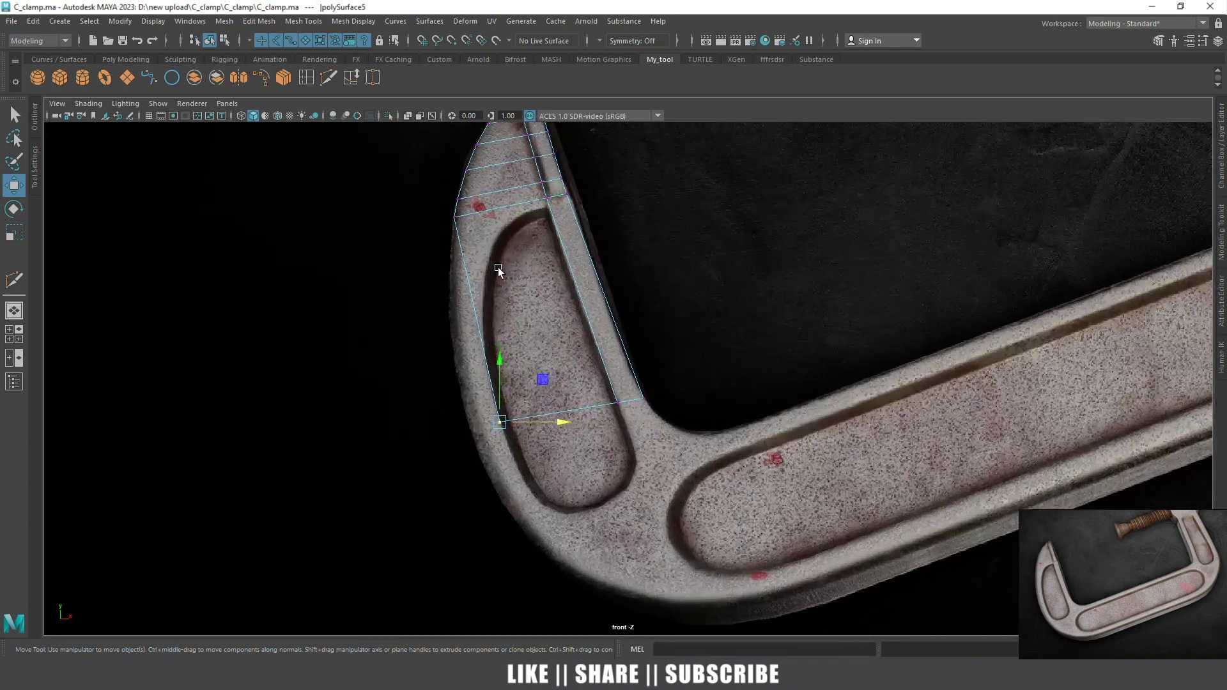
pyautogui.scroll(2, 534, 313)
pyautogui.scroll(2, 509, 370)
pyautogui.keyDown('alt'); pyautogui.moveTo(509, 370); pyautogui.dragTo(512, 202, button='middle'); pyautogui.keyUp('alt')
# Push the face's left side and bottom-left vertex out to match the arm outline
pyautogui.scroll(-2, 557, 429)
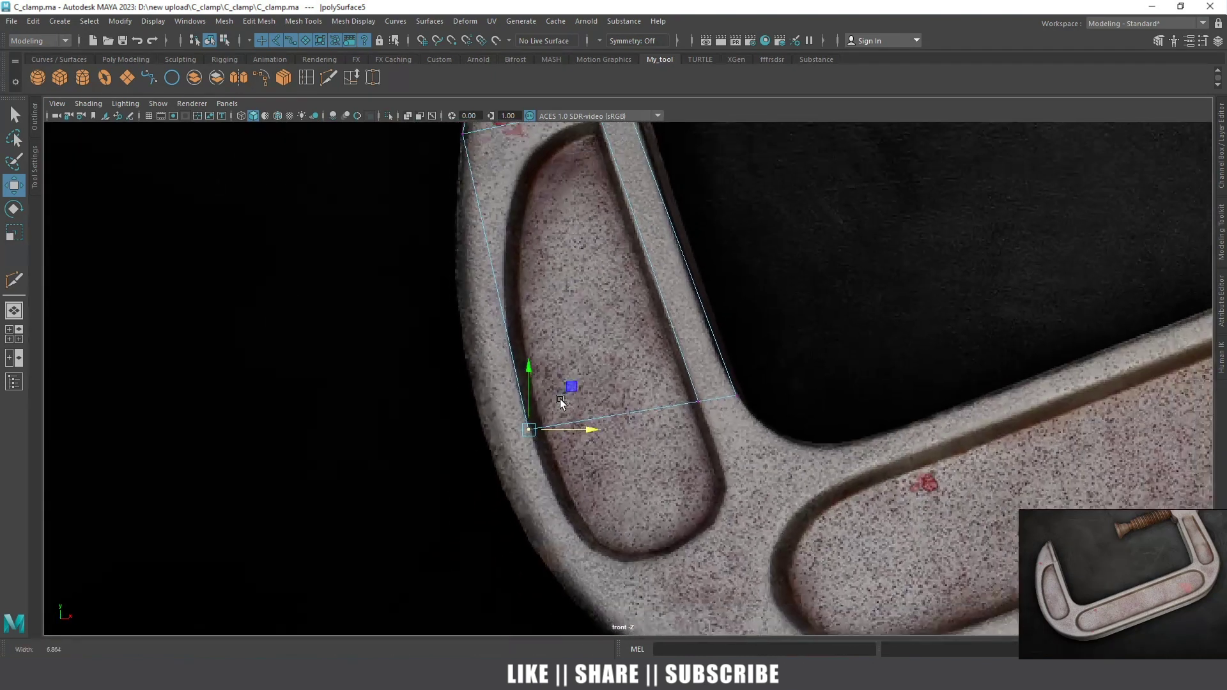
pyautogui.moveTo(558, 428); pyautogui.dragTo(512, 450)
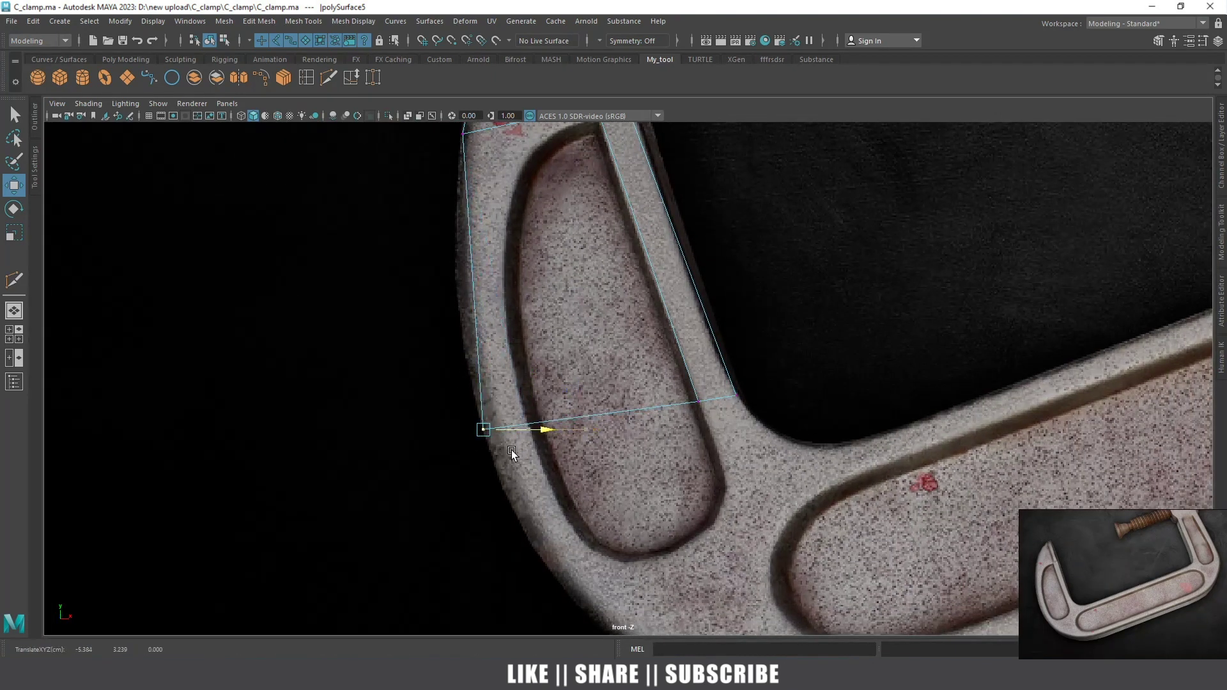
pyautogui.keyDown('alt'); pyautogui.moveTo(563, 389); pyautogui.dragTo(614, 516, button='middle'); pyautogui.keyUp('alt')
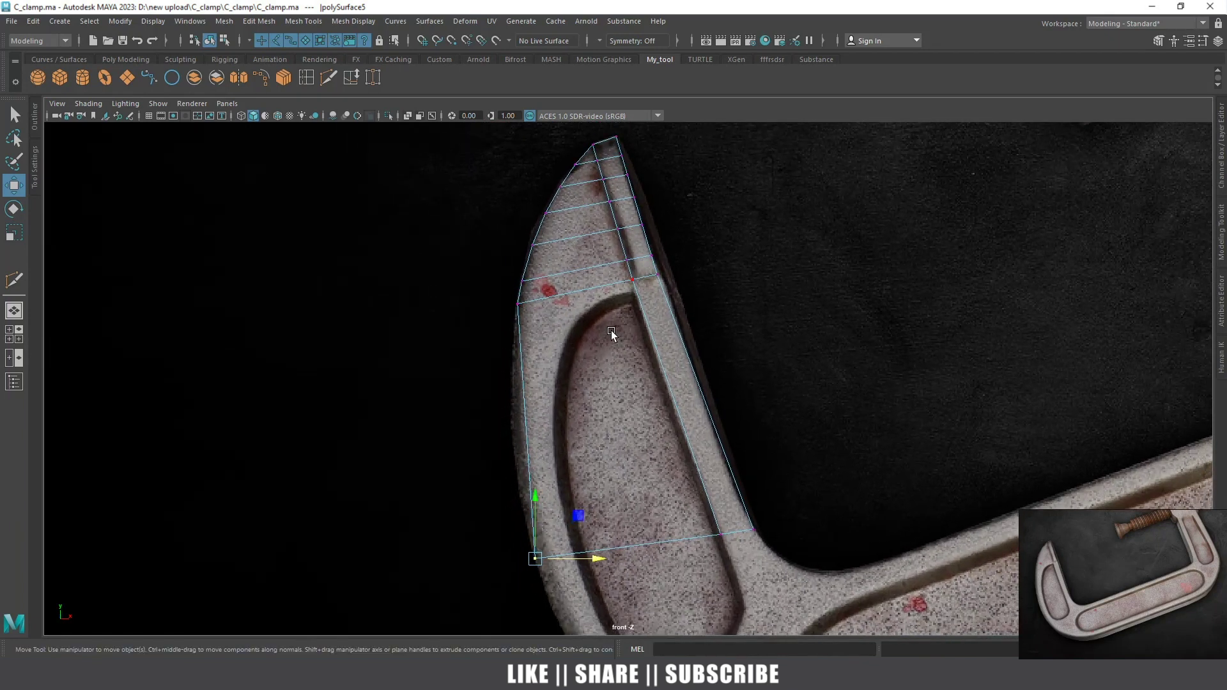
pyautogui.keyDown('alt'); pyautogui.moveTo(611, 331); pyautogui.dragTo(601, 360, button='middle'); pyautogui.keyUp('alt')
pyautogui.scroll(-1, 603, 347)
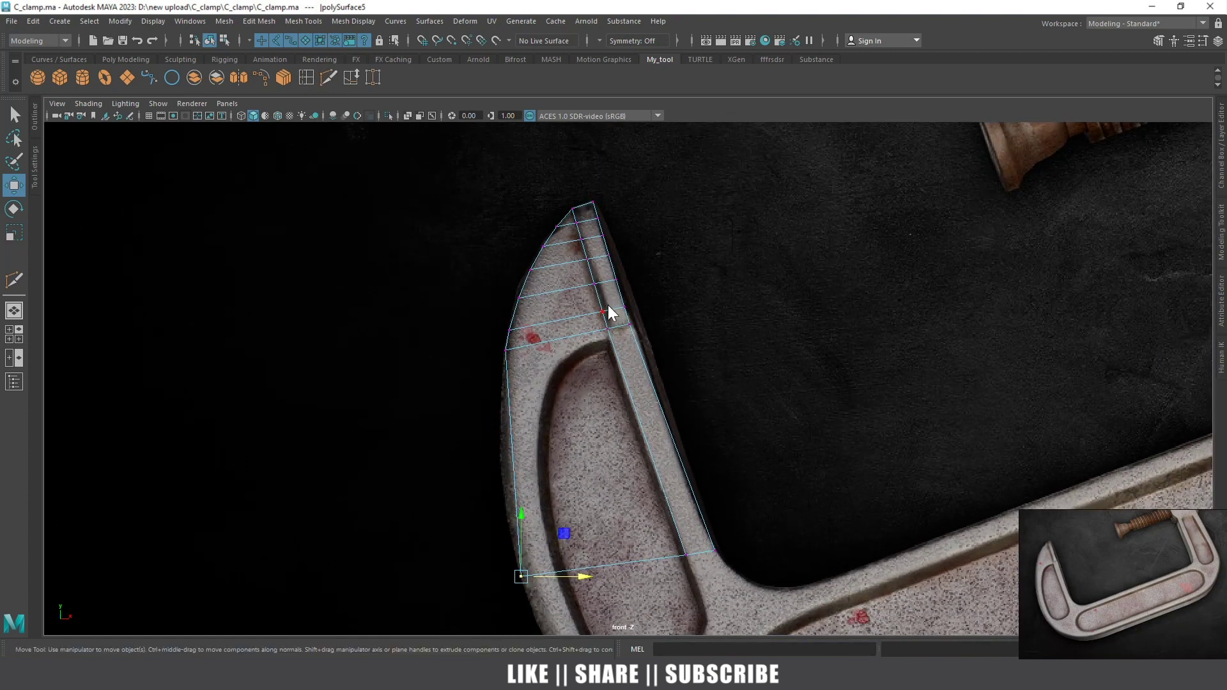
pyautogui.moveTo(608, 307); pyautogui.dragTo(565, 289, button='right')
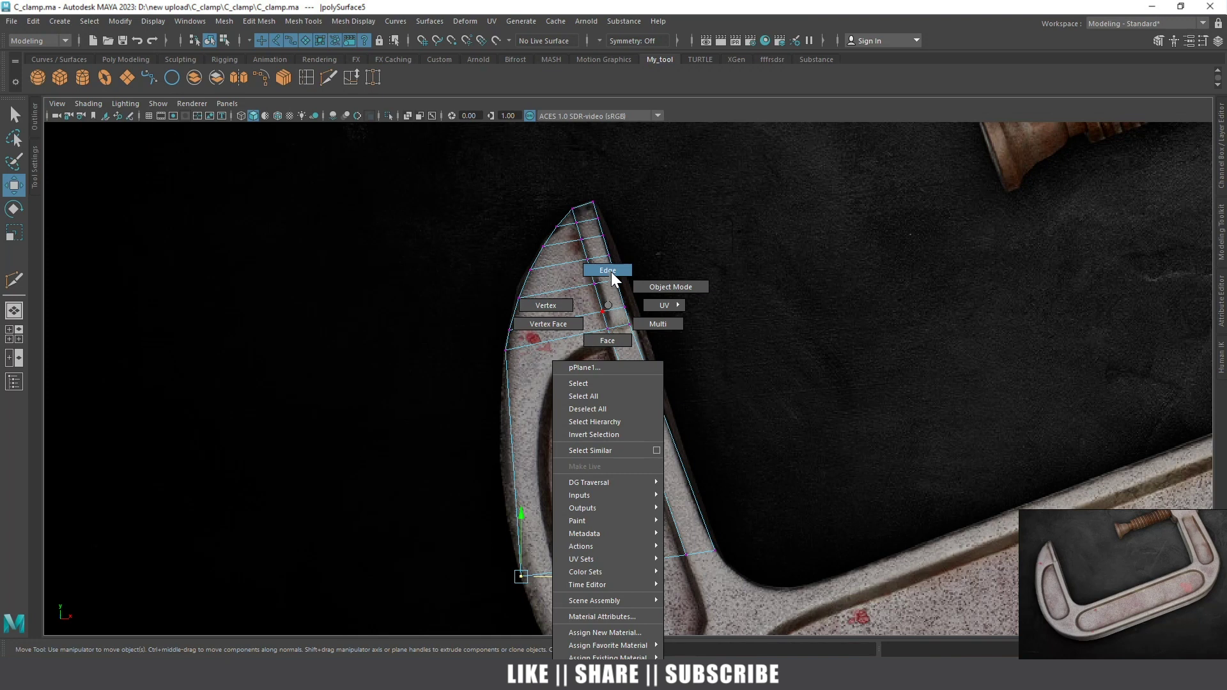
# Select a few edges on the mesh in edge mode, then clear the selection
pyautogui.moveTo(611, 271); pyautogui.dragTo(611, 271, button='right')
pyautogui.click(595, 274)
pyautogui.click(593, 275)
pyautogui.click(589, 273)
pyautogui.scroll(1, 588, 237)
pyautogui.scroll(1, 588, 221)
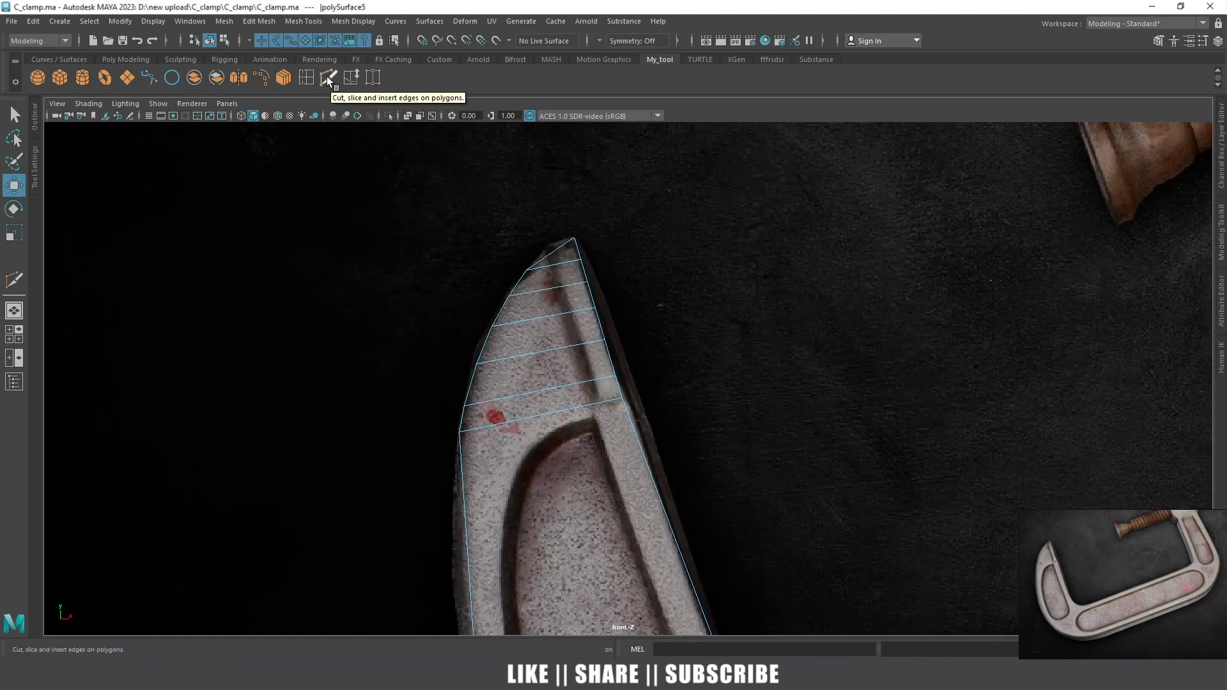
# Insert two lengthwise edge loops down the mesh, the second toward the slot centre
pyautogui.keyDown('shift'); pyautogui.moveTo(531, 294); pyautogui.dragTo(549, 315, button='right'); pyautogui.keyUp('shift')
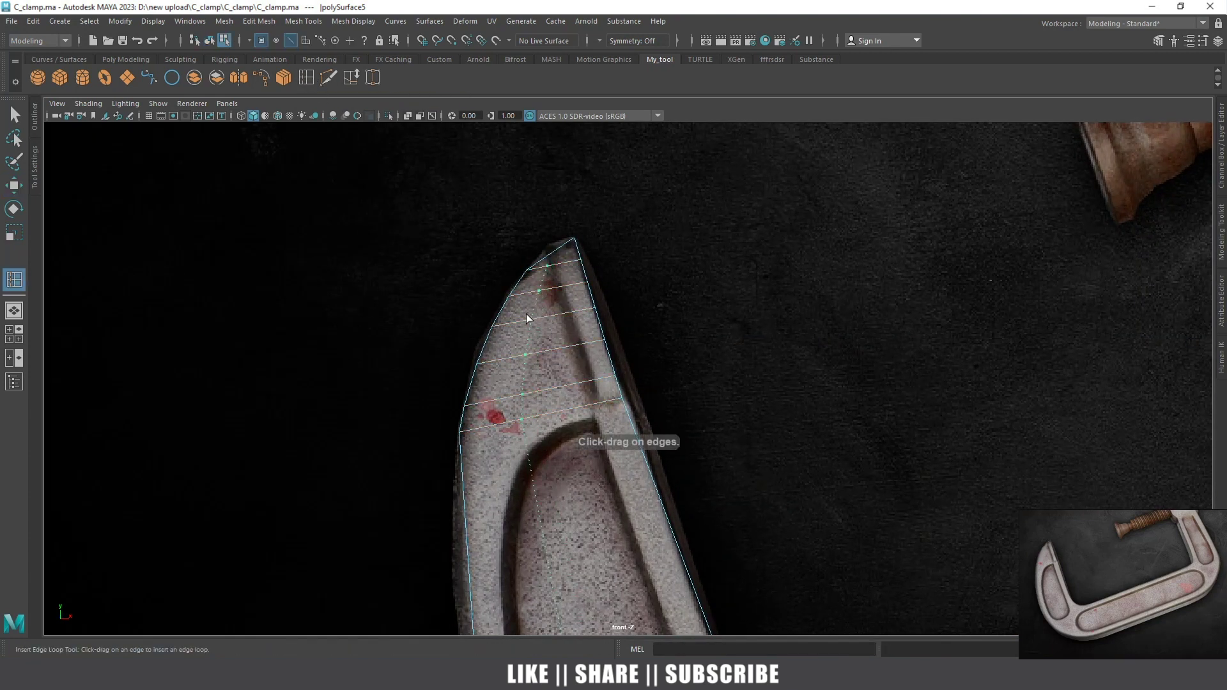
pyautogui.moveTo(519, 316); pyautogui.dragTo(504, 331)
pyautogui.moveTo(587, 404); pyautogui.dragTo(594, 408)
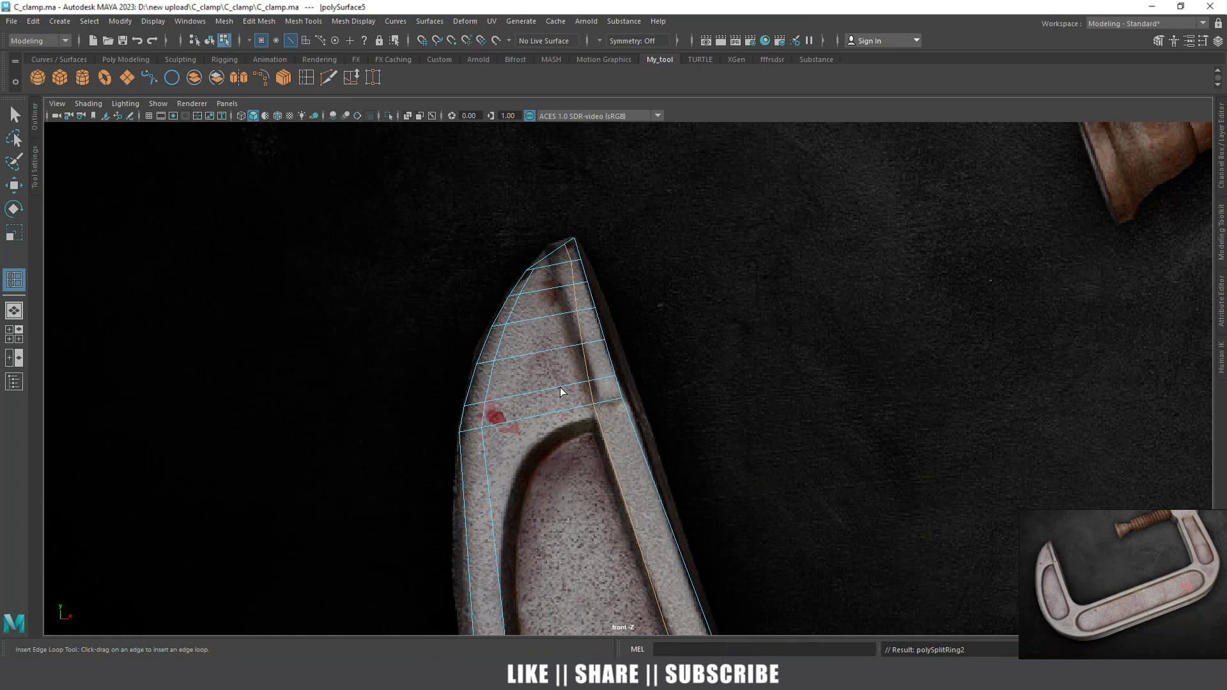
pyautogui.moveTo(549, 416); pyautogui.dragTo(528, 439)
pyautogui.moveTo(532, 439); pyautogui.dragTo(551, 431)
# Zoom in and out to inspect the new lengthwise loops, returning to the Move tool
pyautogui.scroll(-5, 552, 432)
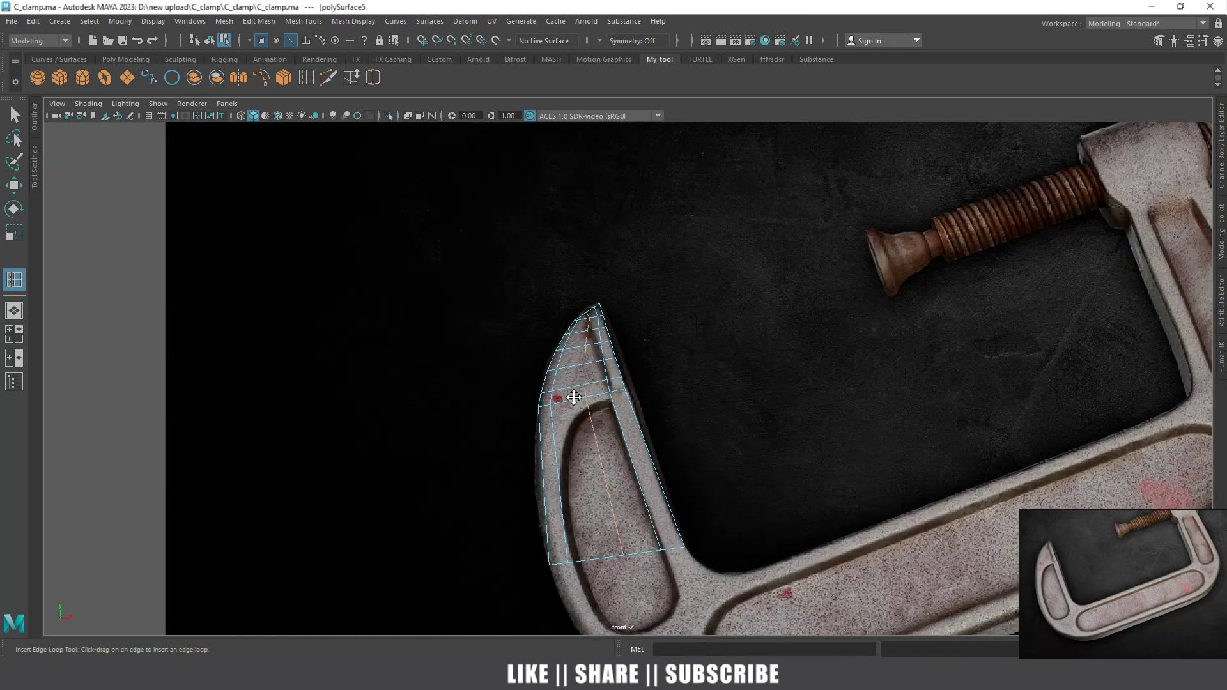
pyautogui.scroll(4, 565, 338)
pyautogui.scroll(2, 558, 317)
pyautogui.scroll(2, 559, 314)
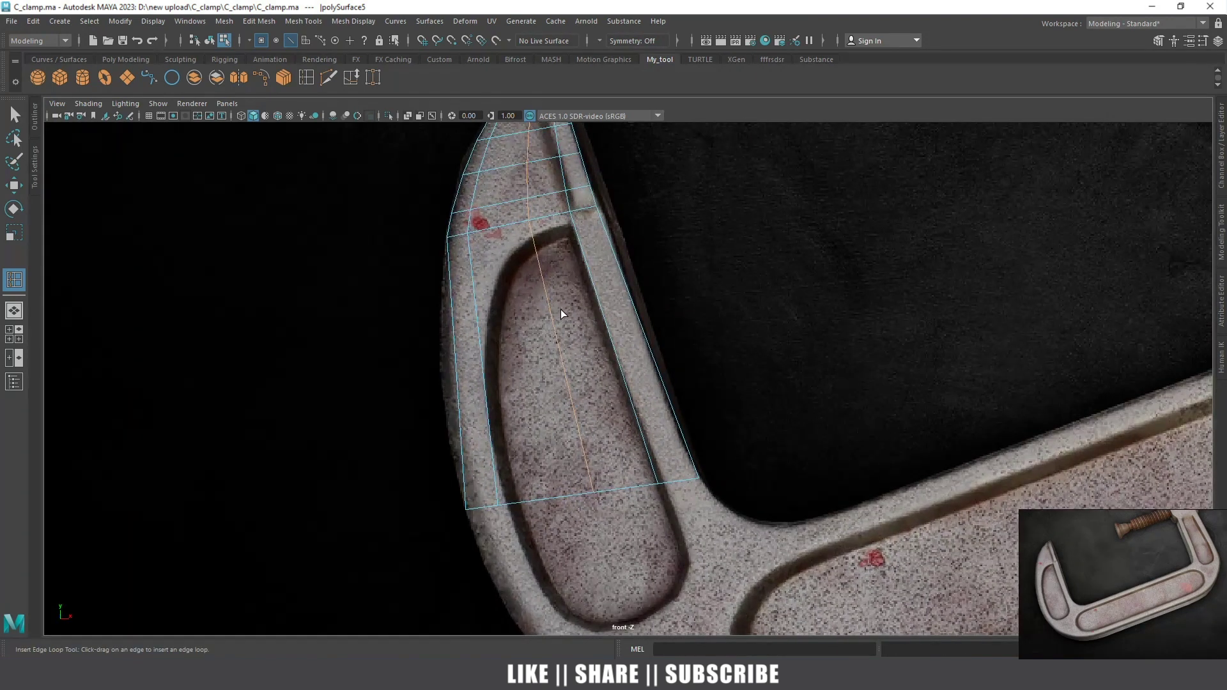
pyautogui.scroll(-1, 562, 310)
pyautogui.scroll(-2, 600, 345)
pyautogui.scroll(-1, 589, 314)
pyautogui.scroll(2, 591, 300)
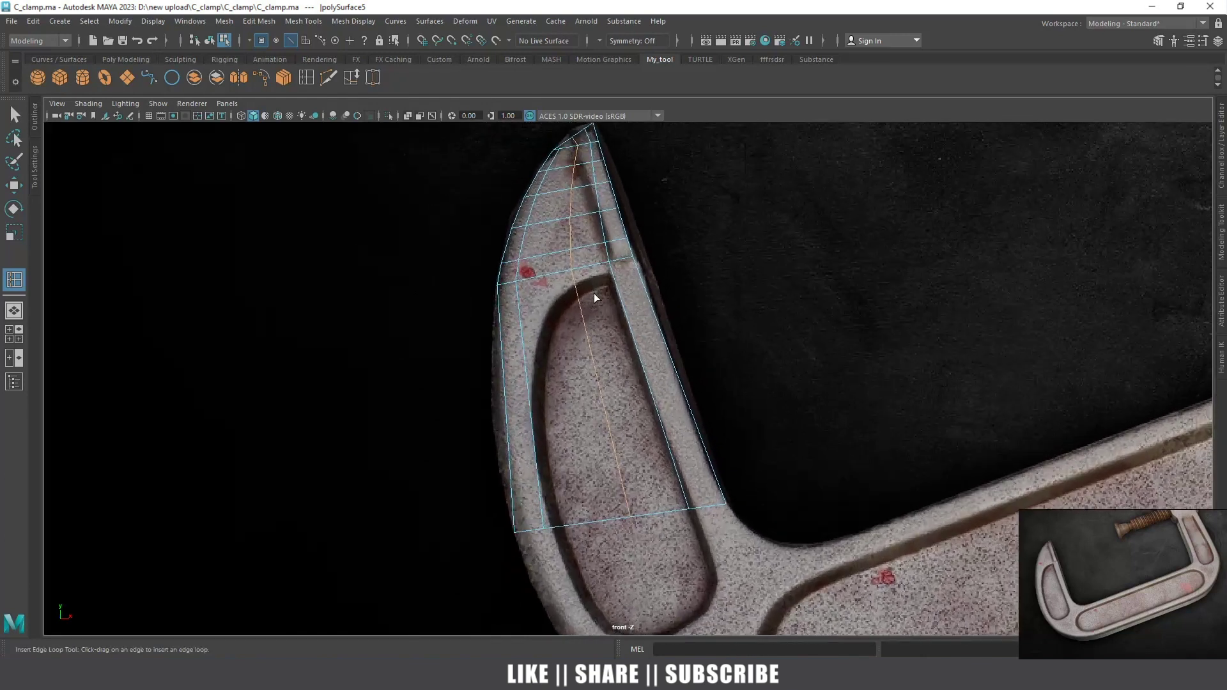
pyautogui.scroll(-1, 601, 332)
pyautogui.press('w')
pyautogui.scroll(1, 604, 266)
pyautogui.scroll(2, 633, 352)
pyautogui.scroll(2, 650, 308)
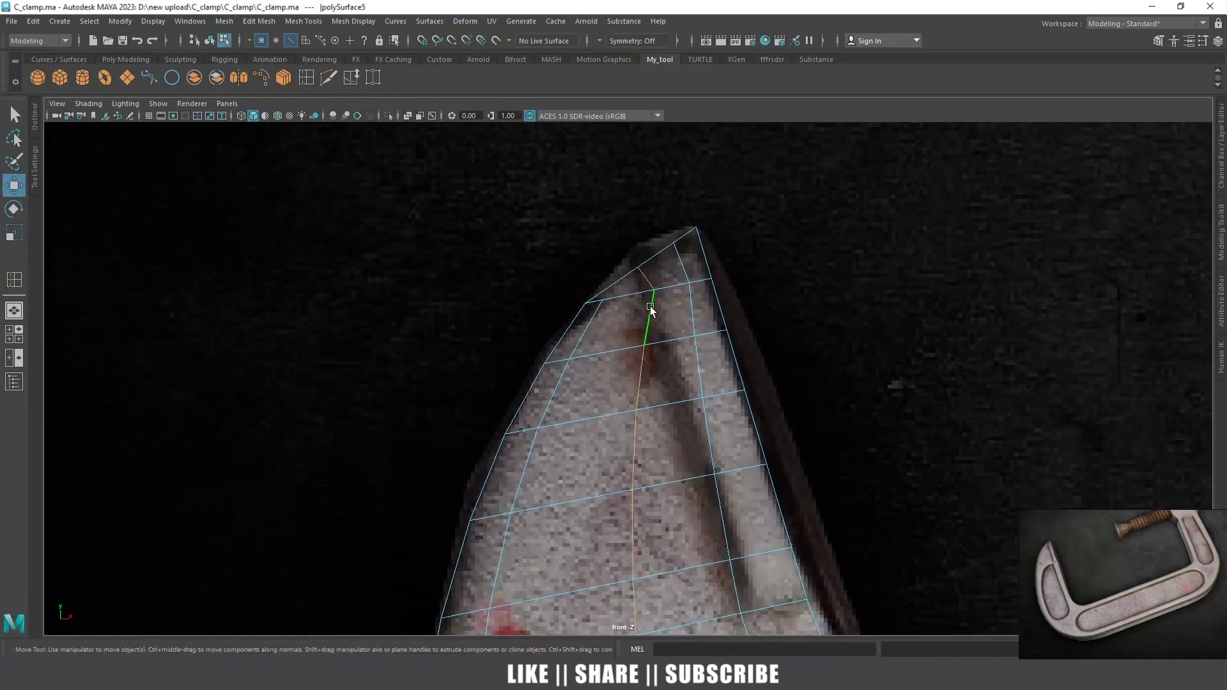
# Undo the last edit and shift the plane's bottom-left vertex to the right
pyautogui.scroll(-3, 608, 269)
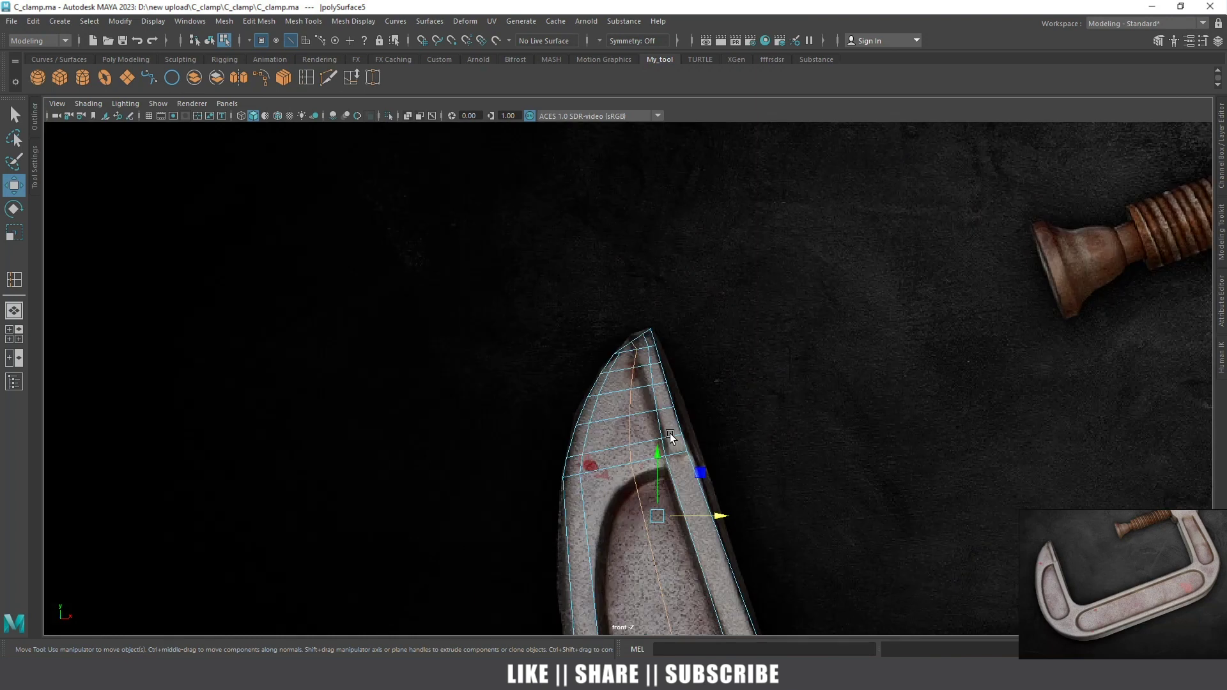
pyautogui.scroll(1, 616, 256)
pyautogui.scroll(1, 616, 255)
pyautogui.hotkey('ctrl', 'z')
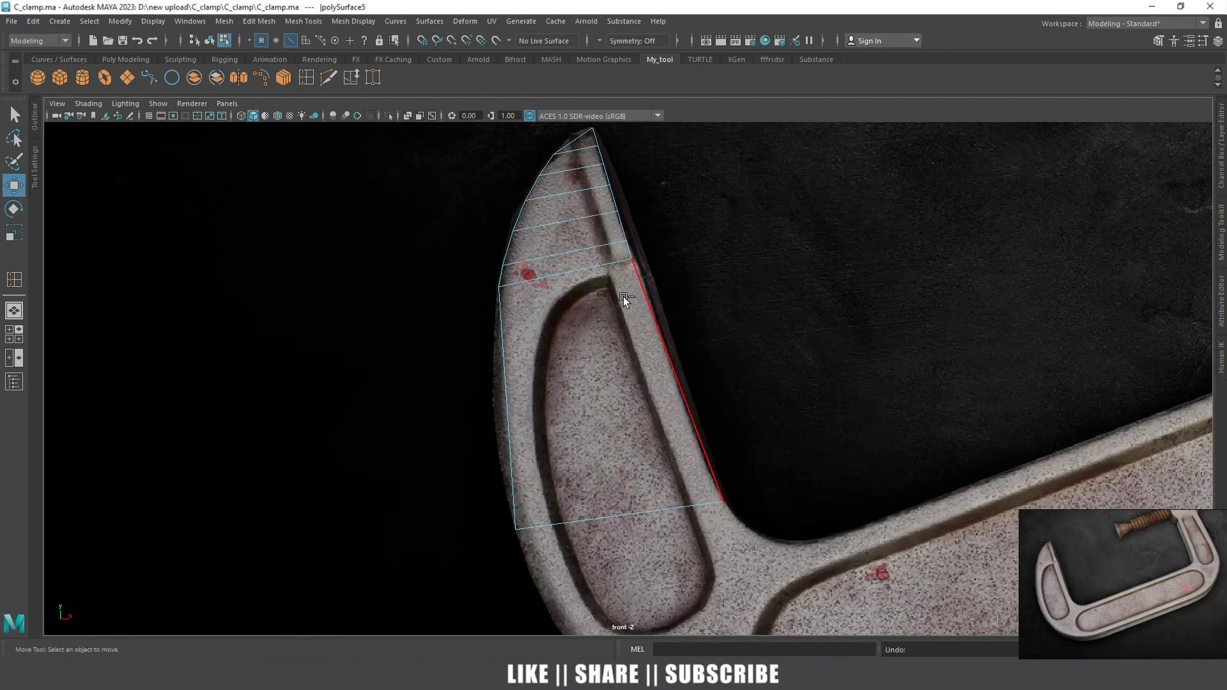
pyautogui.click(625, 300)
pyautogui.click(515, 529)
pyautogui.moveTo(515, 530); pyautogui.dragTo(587, 529)
pyautogui.click(696, 506)
# Undo back to only the tip rows, testing and reverting a nudge of the top vertex
pyautogui.hotkey('ctrl', 'z')
pyautogui.hotkey('ctrl', 'z')
pyautogui.hotkey('ctrl', 'z')
pyautogui.hotkey('ctrl', 'z')
pyautogui.hotkey('ctrl', 'z')
pyautogui.moveTo(625, 292); pyautogui.dragTo(624, 291, button='middle')
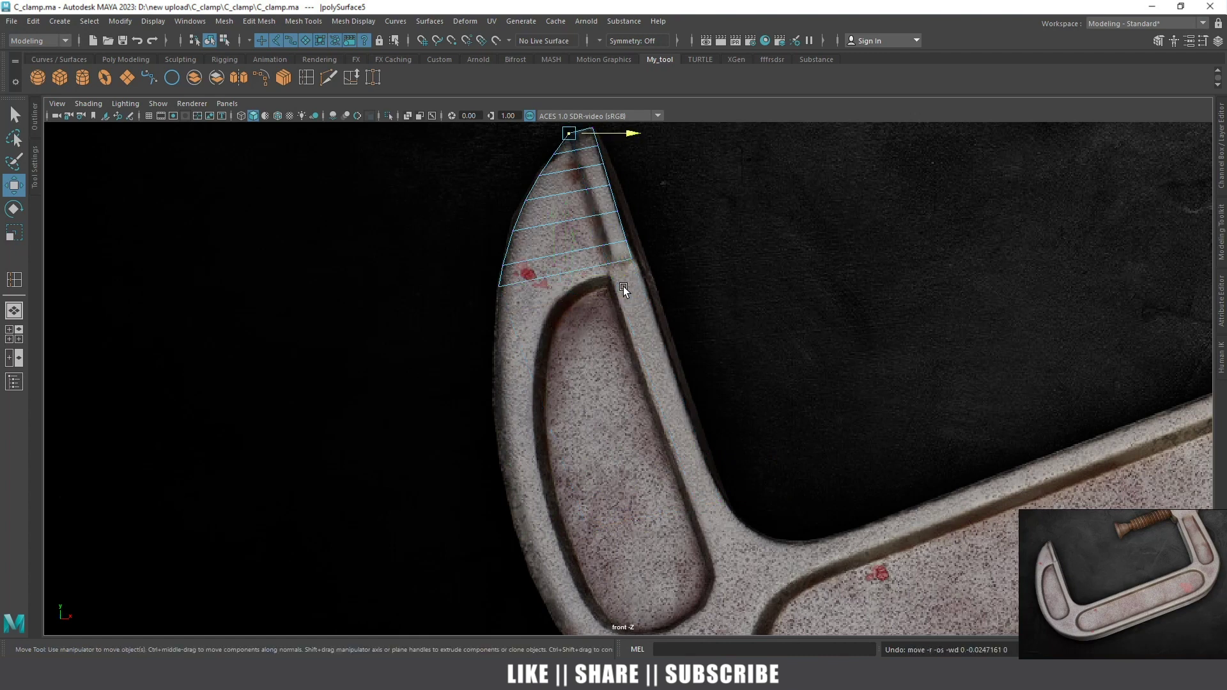
pyautogui.hotkey('ctrl', 'z')
pyautogui.hotkey('ctrl', 'z')
pyautogui.hotkey('ctrl', 'z')
pyautogui.hotkey('ctrl', 'z')
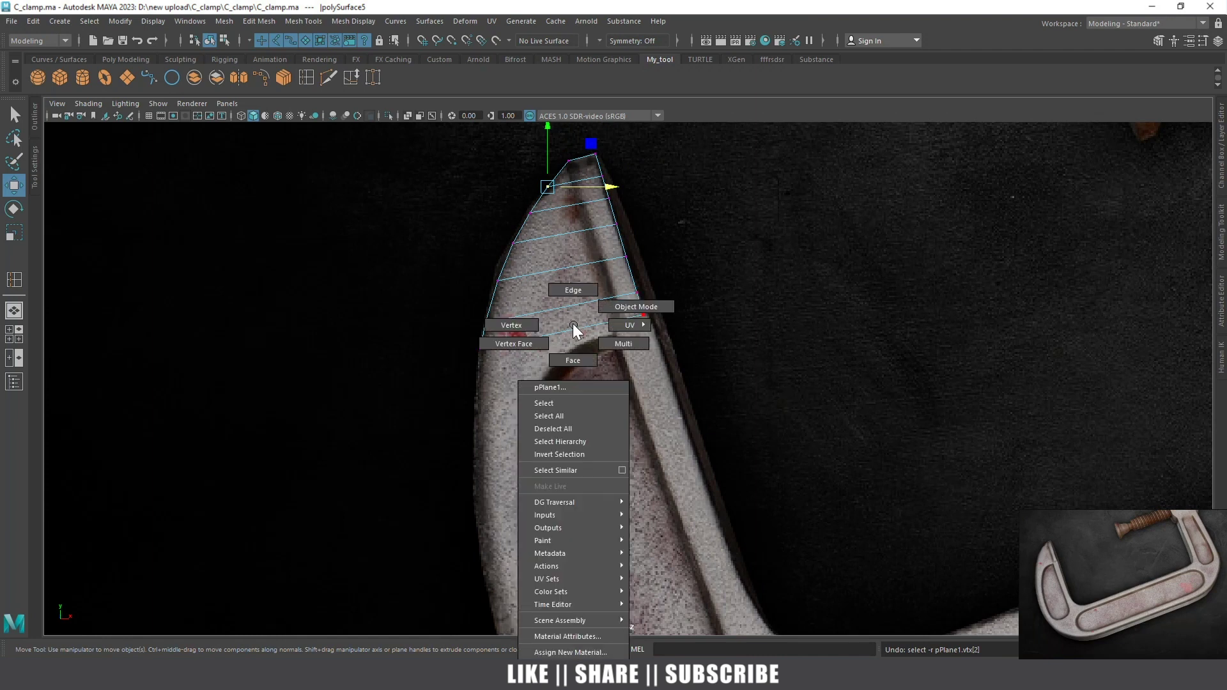
pyautogui.moveTo(573, 328); pyautogui.dragTo(556, 280, button='right')
# Extrude a new row below the tip from the bottom edge and widen it to fit the arm
pyautogui.click(573, 328)
pyautogui.keyDown('alt'); pyautogui.moveTo(572, 305); pyautogui.dragTo(567, 271, button='middle'); pyautogui.keyUp('alt')
pyautogui.moveTo(562, 267); pyautogui.dragTo(565, 245)
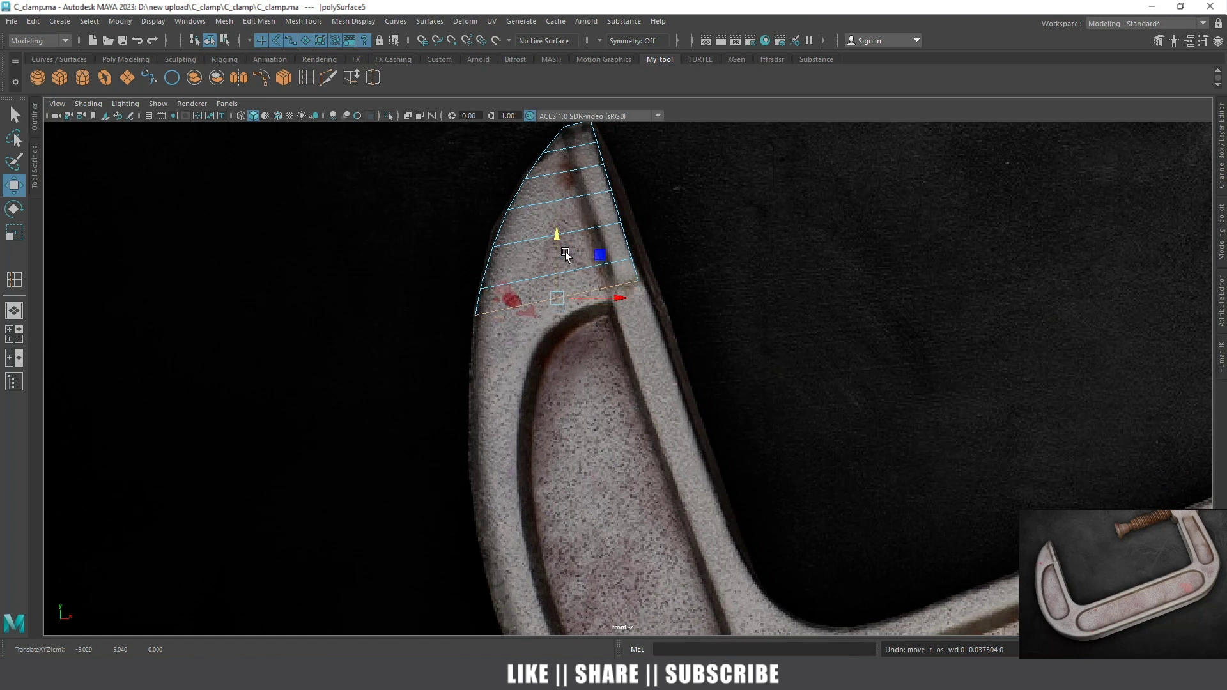
pyautogui.keyDown('shift'); pyautogui.moveTo(556, 307); pyautogui.dragTo(560, 323); pyautogui.keyUp('shift')
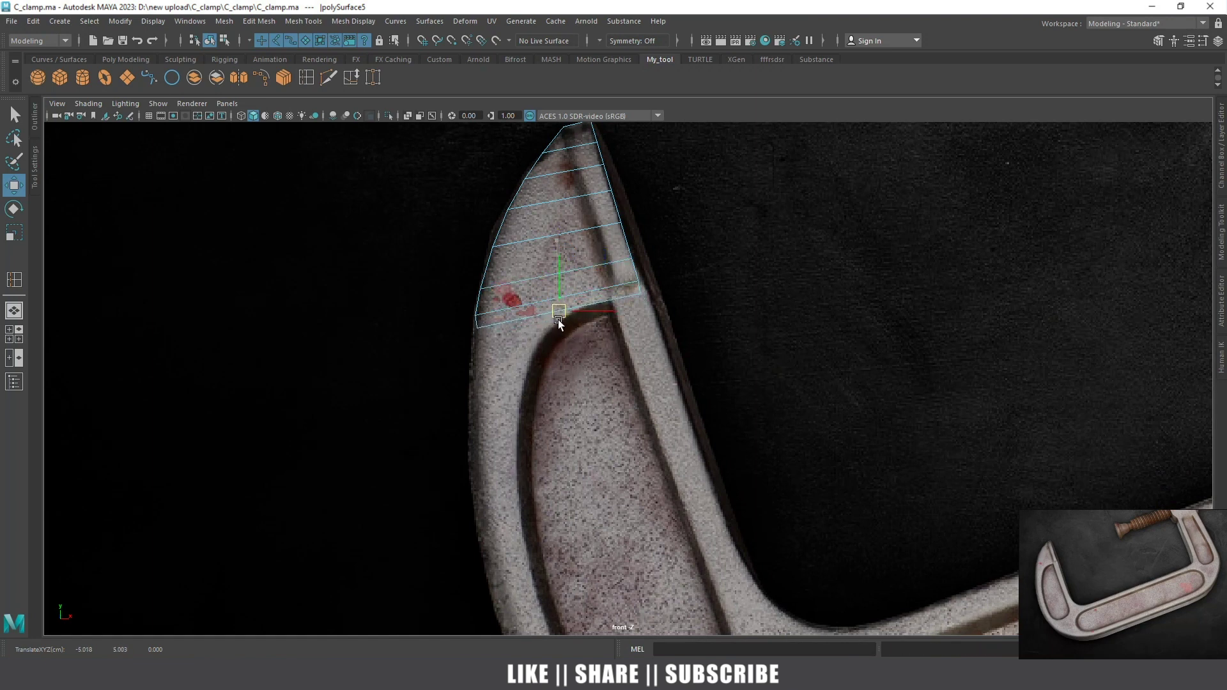
pyautogui.press('r')
pyautogui.scroll(2, 563, 315)
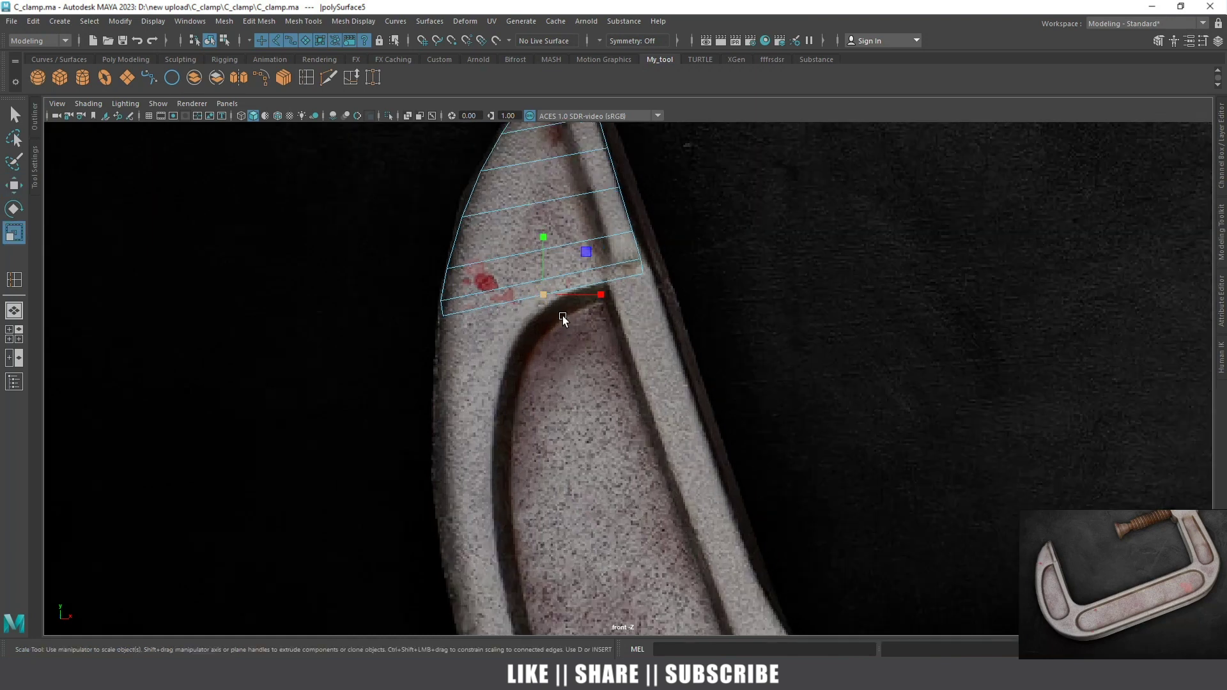
pyautogui.moveTo(548, 296); pyautogui.dragTo(557, 299)
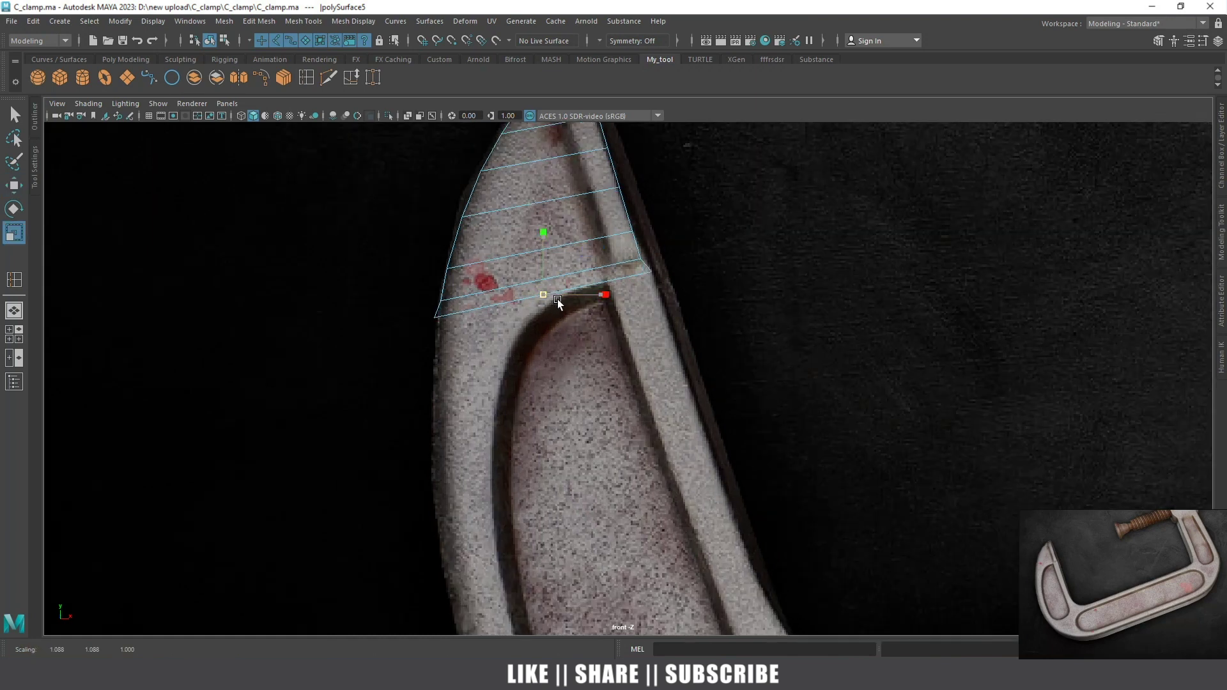
# Extrude and widen another row down the arm, fit its corner vertices, and Multi-Cut a loop across it
pyautogui.press('w')
pyautogui.moveTo(553, 301)
pyautogui.keyDown('shift'); pyautogui.mouseDown()
pyautogui.moveTo(588, 386)
pyautogui.moveTo(577, 415)
pyautogui.mouseUp(); pyautogui.keyUp('shift')
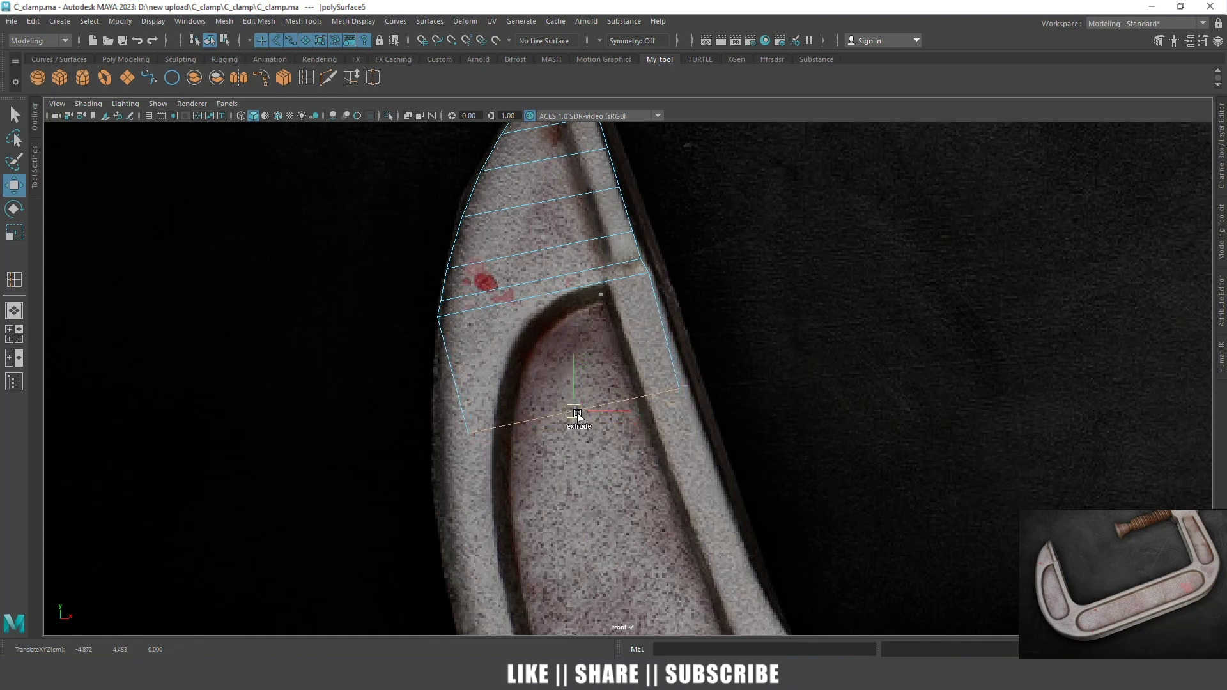
pyautogui.press('r')
pyautogui.moveTo(582, 414); pyautogui.dragTo(600, 425)
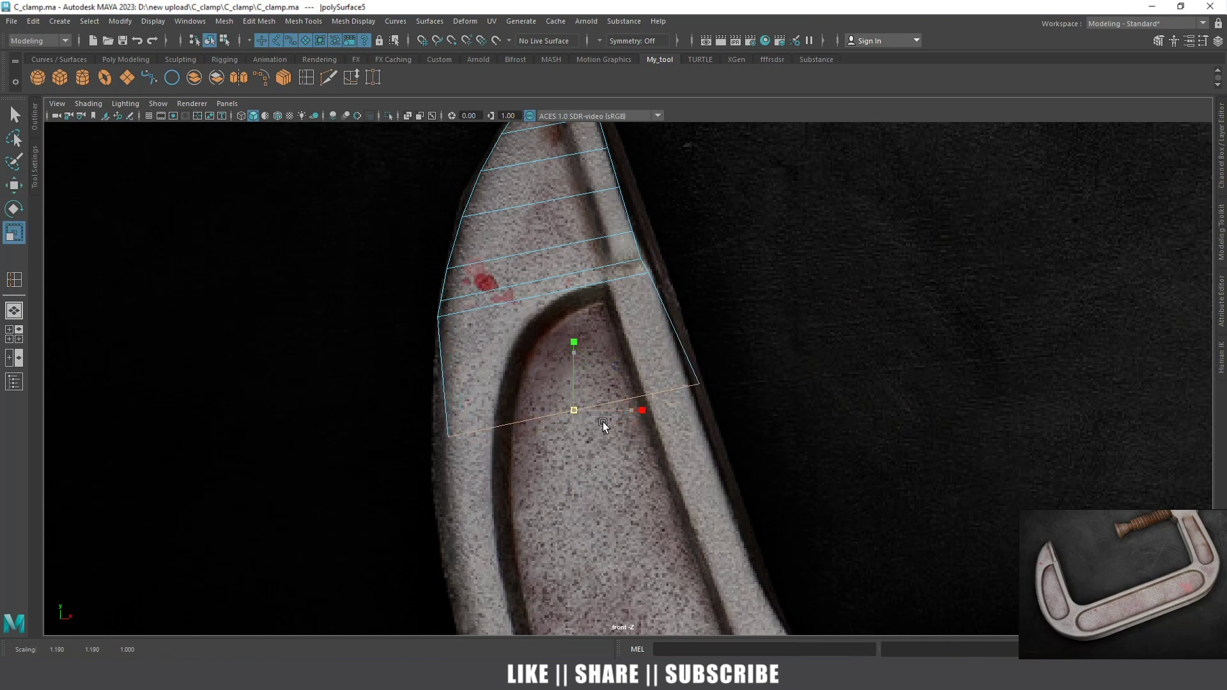
pyautogui.moveTo(576, 342); pyautogui.dragTo(549, 342, button='right')
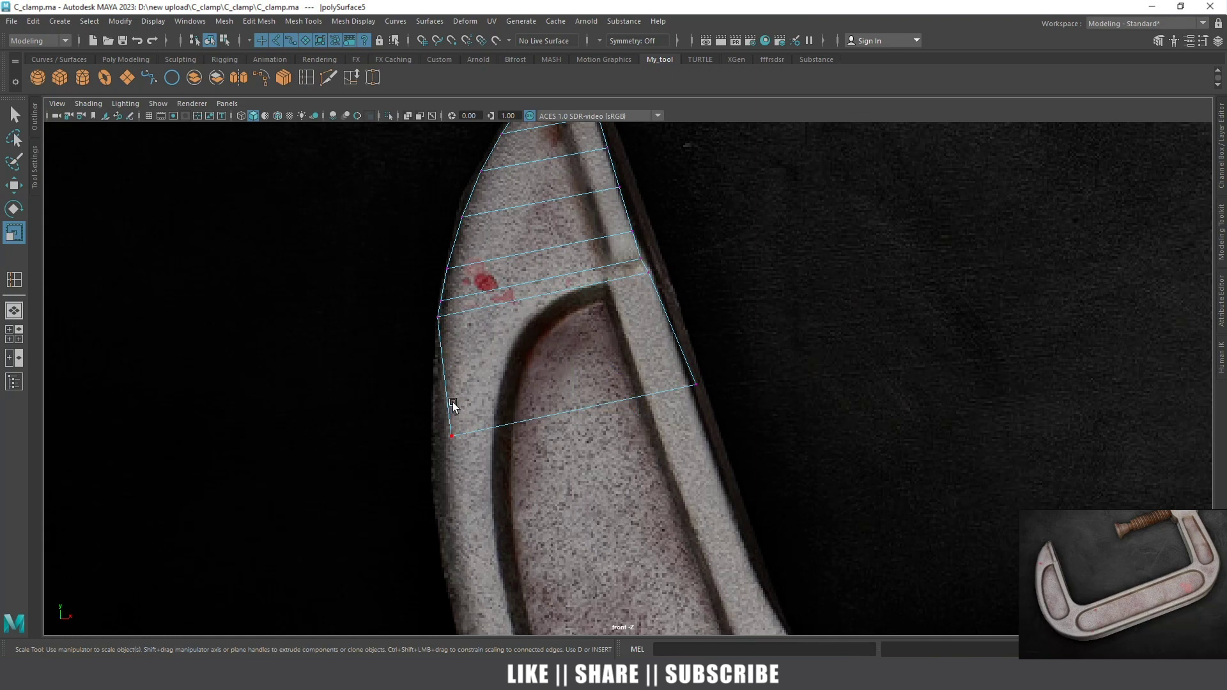
pyautogui.moveTo(449, 405)
pyautogui.mouseDown()
pyautogui.moveTo(470, 461)
pyautogui.moveTo(460, 440)
pyautogui.mouseUp()
pyautogui.press('w')
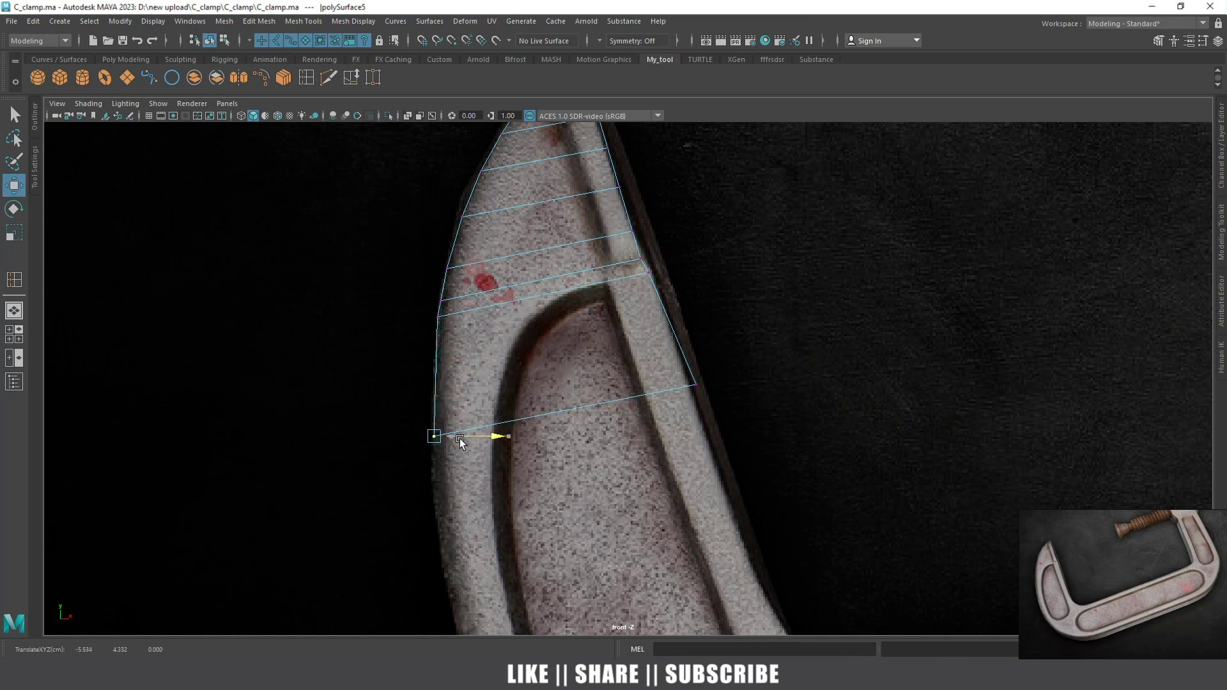
pyautogui.moveTo(674, 361); pyautogui.dragTo(715, 400)
pyautogui.click(327, 80)
pyautogui.keyDown('ctrl'); pyautogui.click(435, 366); pyautogui.keyUp('ctrl')
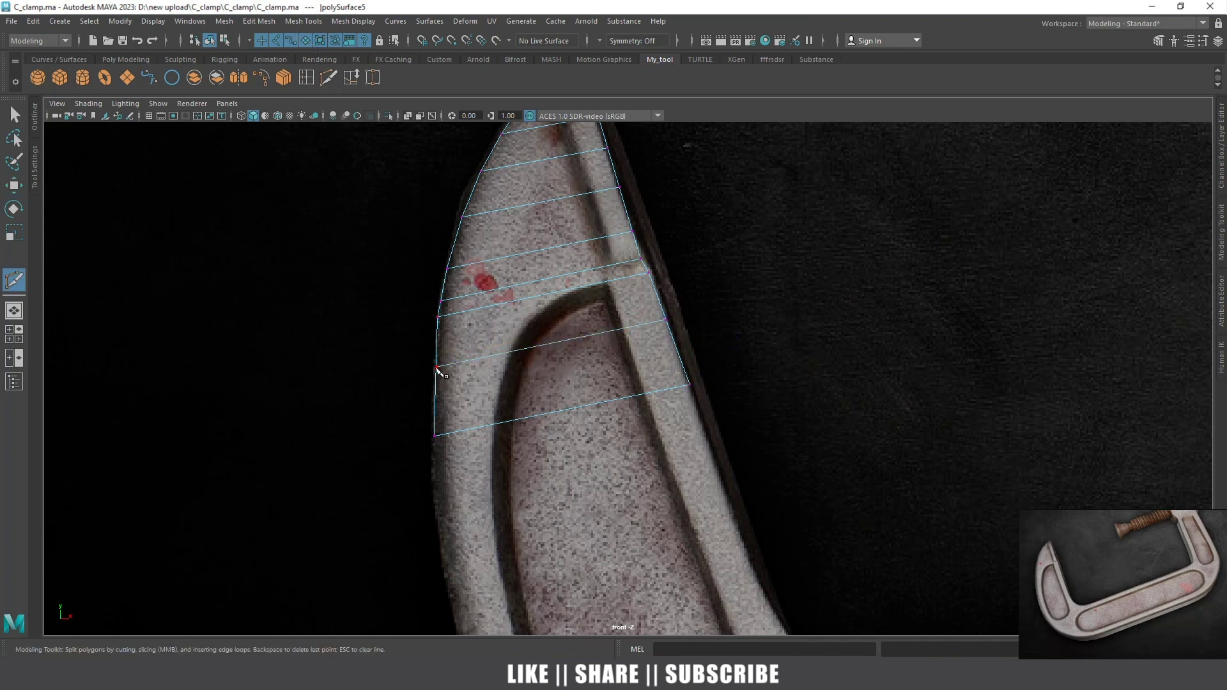
# Slide the new loop's end vertices onto the clamp arm's edges
pyautogui.press('w')
pyautogui.moveTo(425, 353)
pyautogui.mouseDown()
pyautogui.moveTo(450, 396)
pyautogui.moveTo(456, 369)
pyautogui.mouseUp()
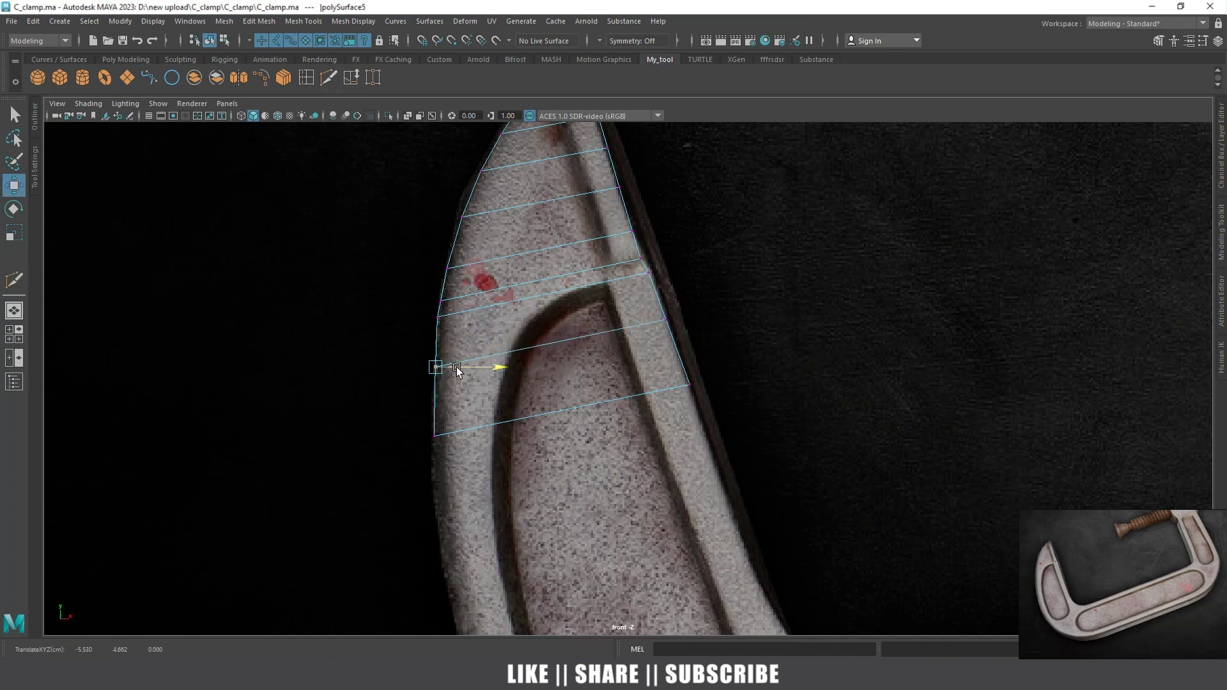
pyautogui.moveTo(679, 332)
pyautogui.mouseDown()
pyautogui.moveTo(630, 275)
pyautogui.moveTo(647, 266)
pyautogui.mouseUp()
pyautogui.keyDown('alt'); pyautogui.moveTo(660, 291); pyautogui.dragTo(635, 141, button='middle'); pyautogui.keyUp('alt')
# Insert an edge loop, extrude another row down the arm, and fit its bottom corners to the outline
pyautogui.click(308, 77)
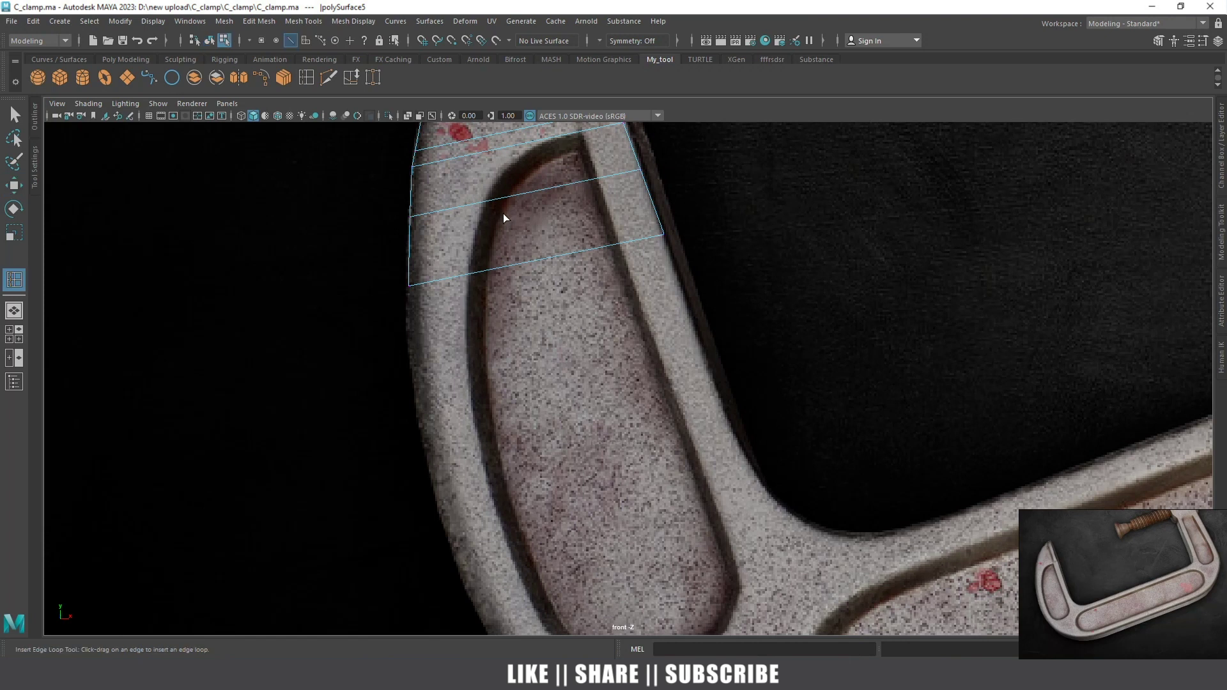
pyautogui.click(528, 271)
pyautogui.moveTo(551, 321)
pyautogui.mouseDown()
pyautogui.moveTo(581, 457)
pyautogui.moveTo(577, 400)
pyautogui.mouseUp()
pyautogui.moveTo(562, 335); pyautogui.dragTo(494, 329, button='right')
pyautogui.click(448, 422)
pyautogui.moveTo(486, 420); pyautogui.dragTo(458, 422)
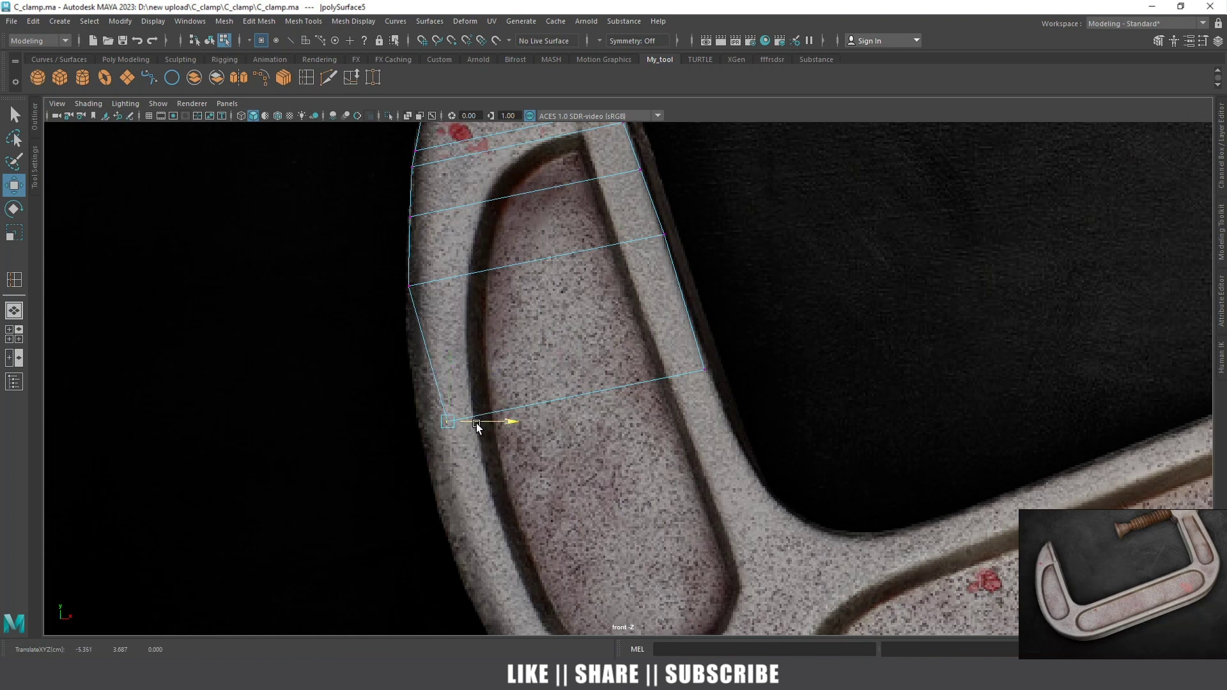
pyautogui.click(704, 369)
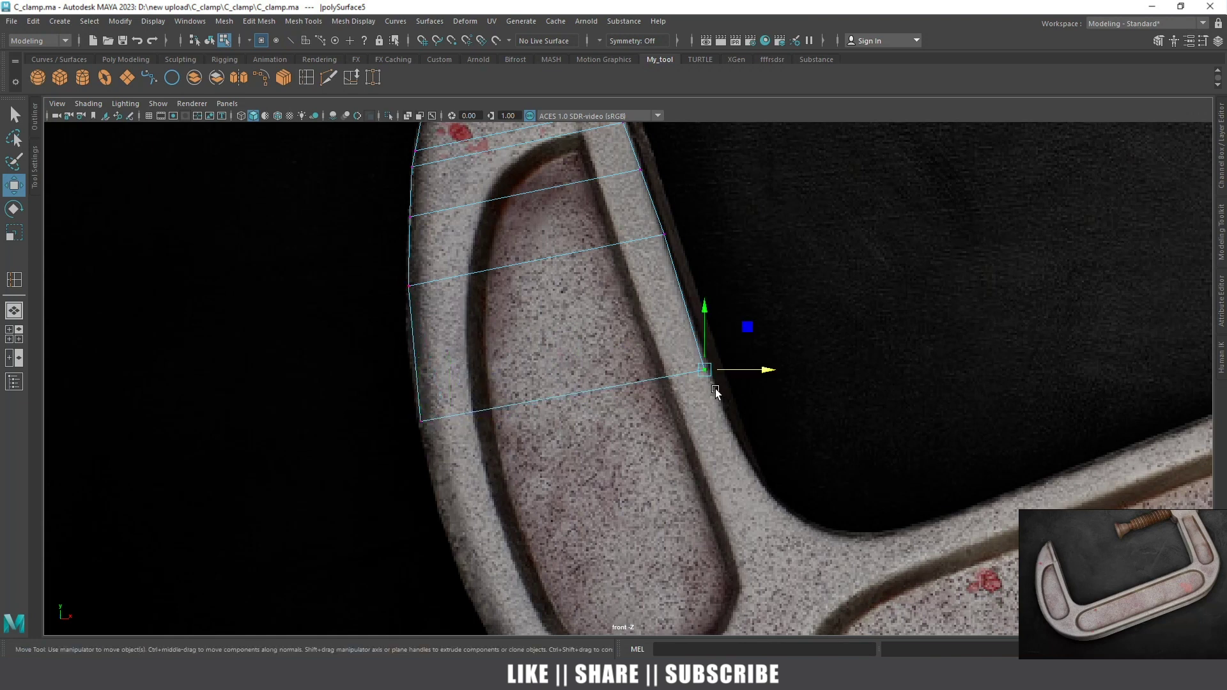
# Multi-Cut another loop across the lower rows and move its end vertices onto the clamp edges
pyautogui.click(329, 77)
pyautogui.keyDown('ctrl'); pyautogui.click(415, 340); pyautogui.keyUp('ctrl')
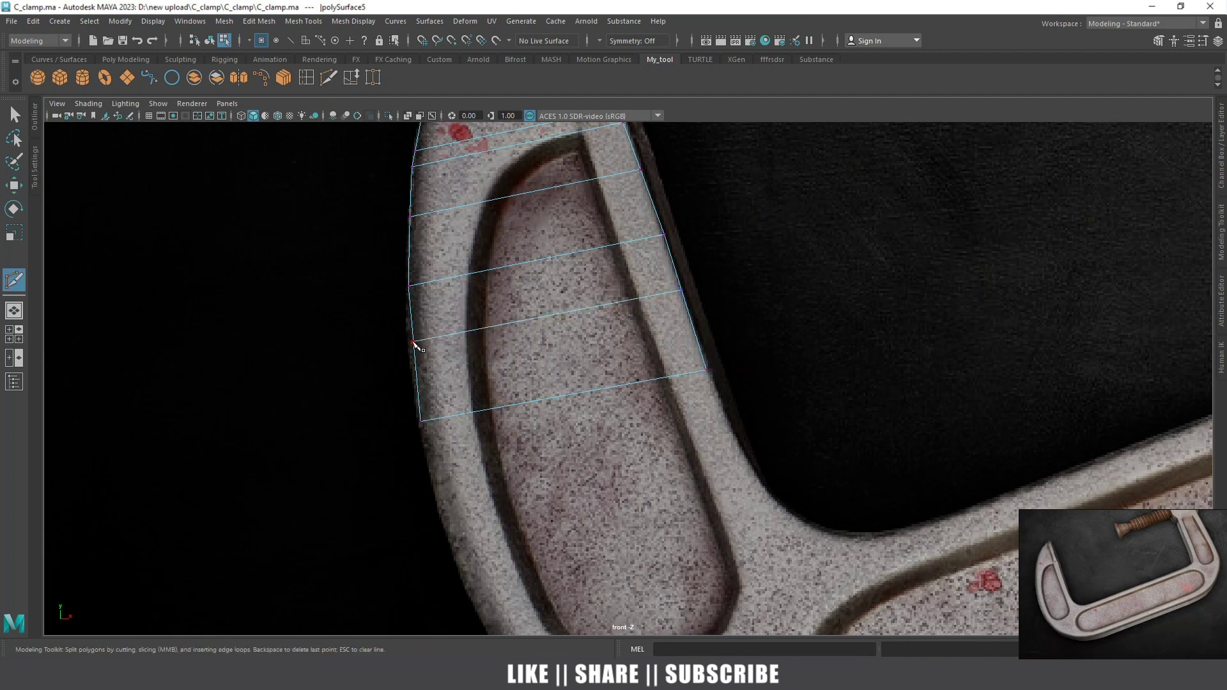
pyautogui.press('w')
pyautogui.moveTo(402, 323); pyautogui.dragTo(423, 368)
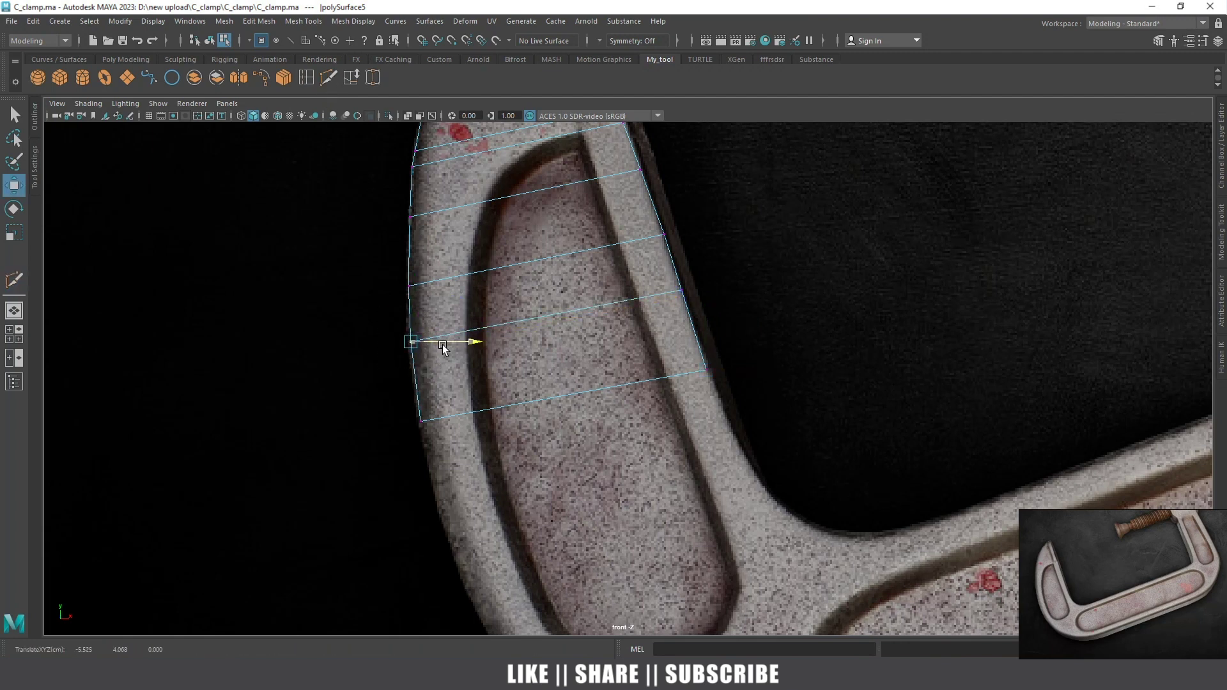
pyautogui.scroll(-2, 448, 345)
pyautogui.scroll(-2, 486, 319)
pyautogui.click(646, 262)
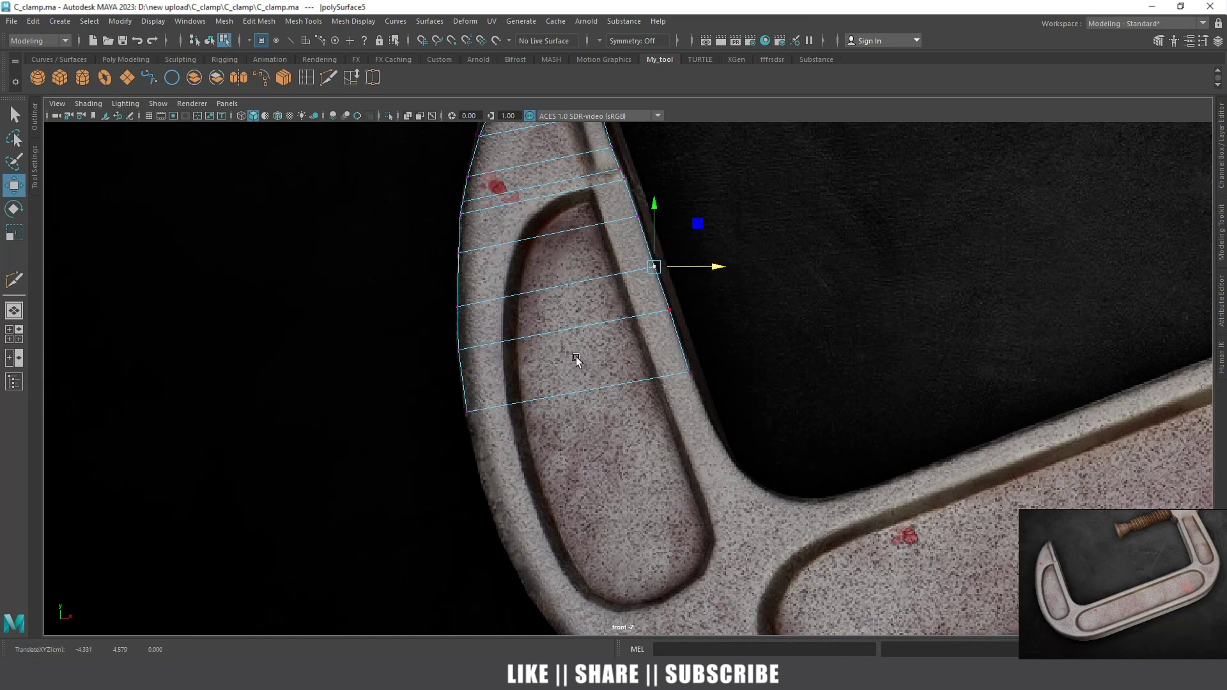
pyautogui.scroll(-1, 576, 360)
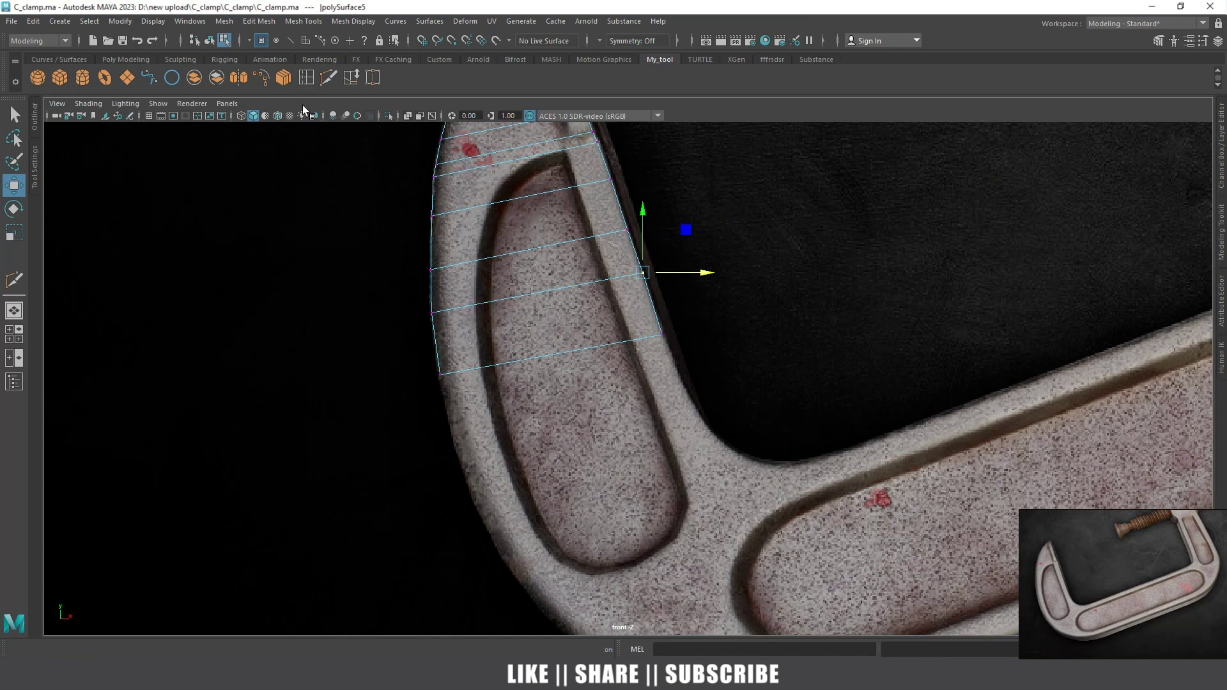
pyautogui.click(449, 373)
pyautogui.rightClick(451, 371)
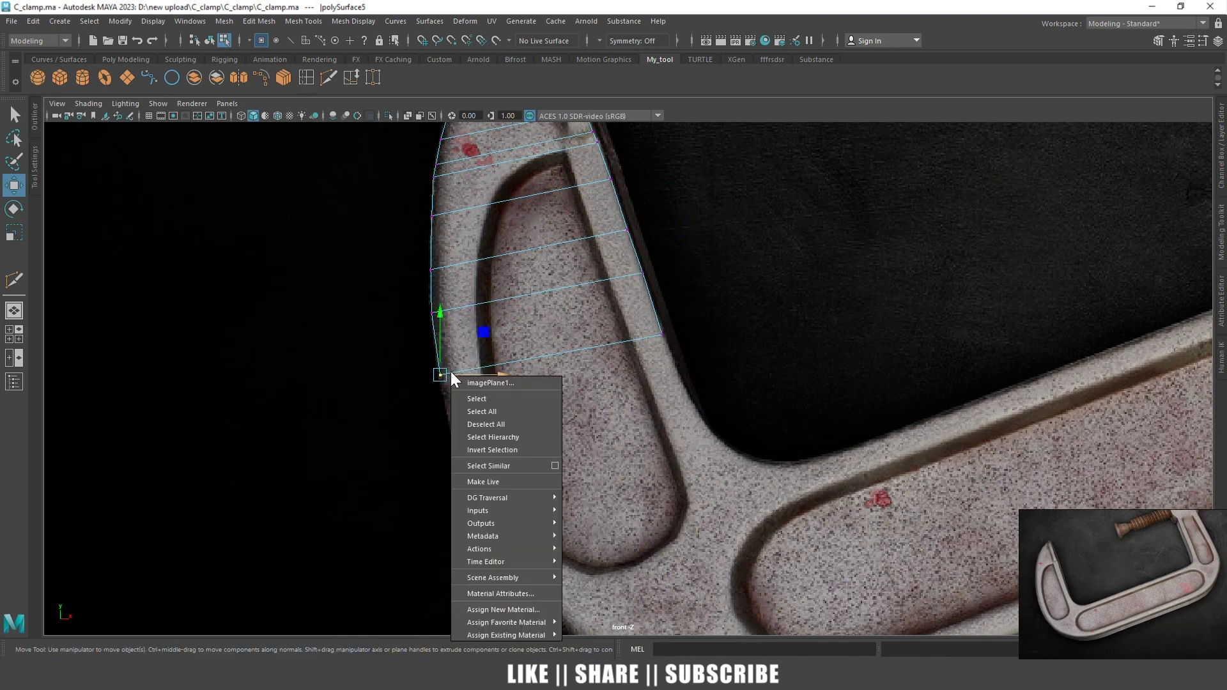
# Rotate the strip's bottom edge to follow the bend and shift a vertex left onto the outline
pyautogui.rightClick(447, 367)
pyautogui.click(448, 290)
pyautogui.click(543, 356)
pyautogui.press('e')
pyautogui.moveTo(589, 315)
pyautogui.mouseDown()
pyautogui.moveTo(575, 348)
pyautogui.moveTo(583, 446)
pyautogui.mouseUp()
pyautogui.press('w')
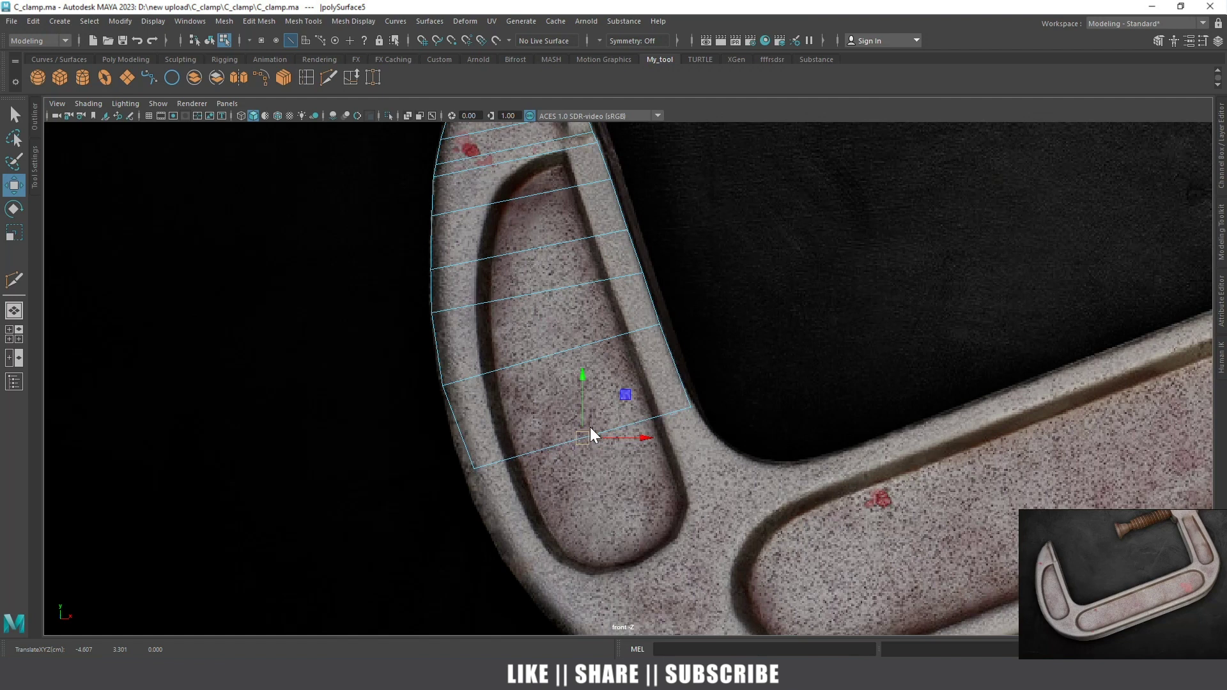
pyautogui.moveTo(589, 427); pyautogui.dragTo(547, 409, button='right')
pyautogui.keyDown('alt'); pyautogui.moveTo(525, 325); pyautogui.dragTo(414, 271, button='middle'); pyautogui.keyUp('alt')
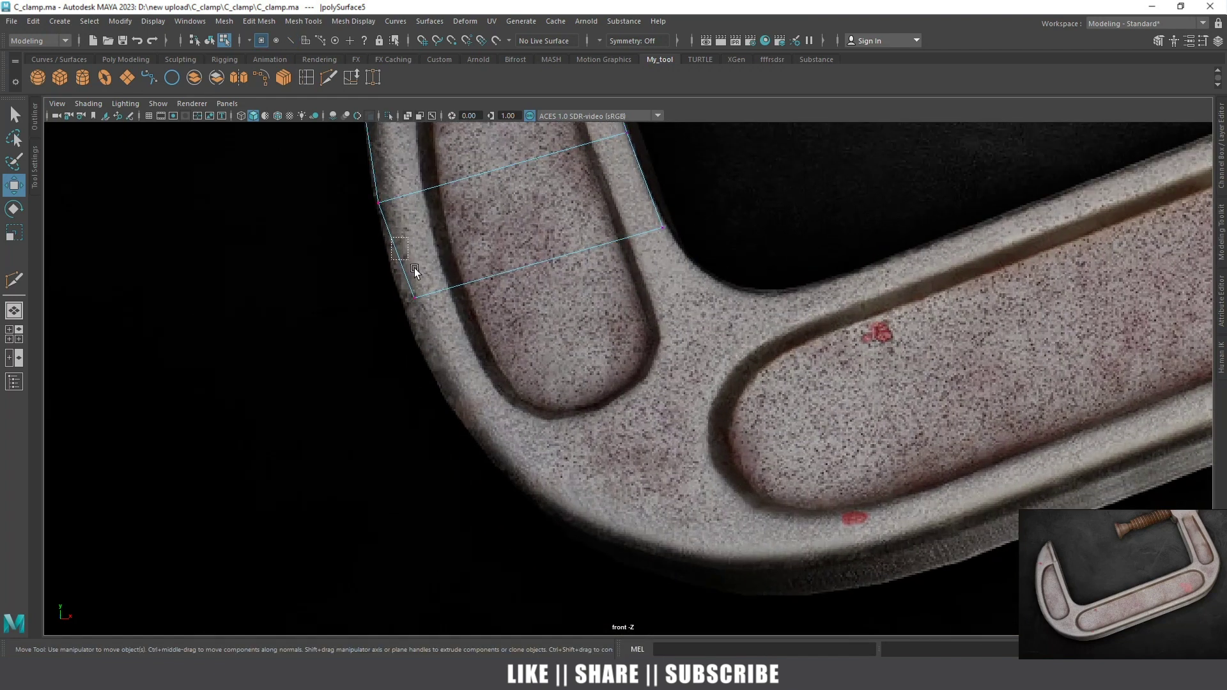
pyautogui.moveTo(444, 302); pyautogui.dragTo(429, 303)
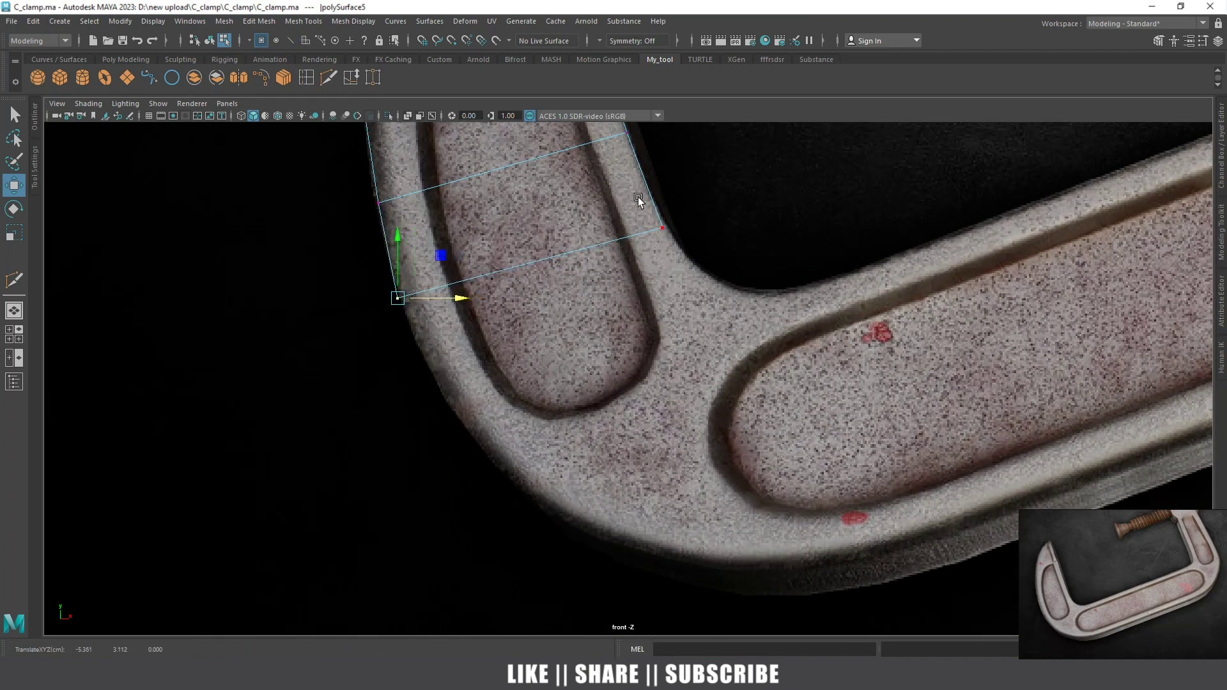
# Extrude a new row toward the bend and fit its corners to the arm's outer and inner edges
pyautogui.keyDown('alt'); pyautogui.moveTo(696, 232); pyautogui.dragTo(699, 267, button='middle'); pyautogui.keyUp('alt')
pyautogui.rightClick(606, 268)
pyautogui.moveTo(606, 268); pyautogui.dragTo(605, 234, button='right')
pyautogui.click(543, 303)
pyautogui.moveTo(542, 305)
pyautogui.keyDown('shift'); pyautogui.mouseDown()
pyautogui.moveTo(588, 401)
pyautogui.moveTo(579, 383)
pyautogui.mouseUp(); pyautogui.keyUp('shift')
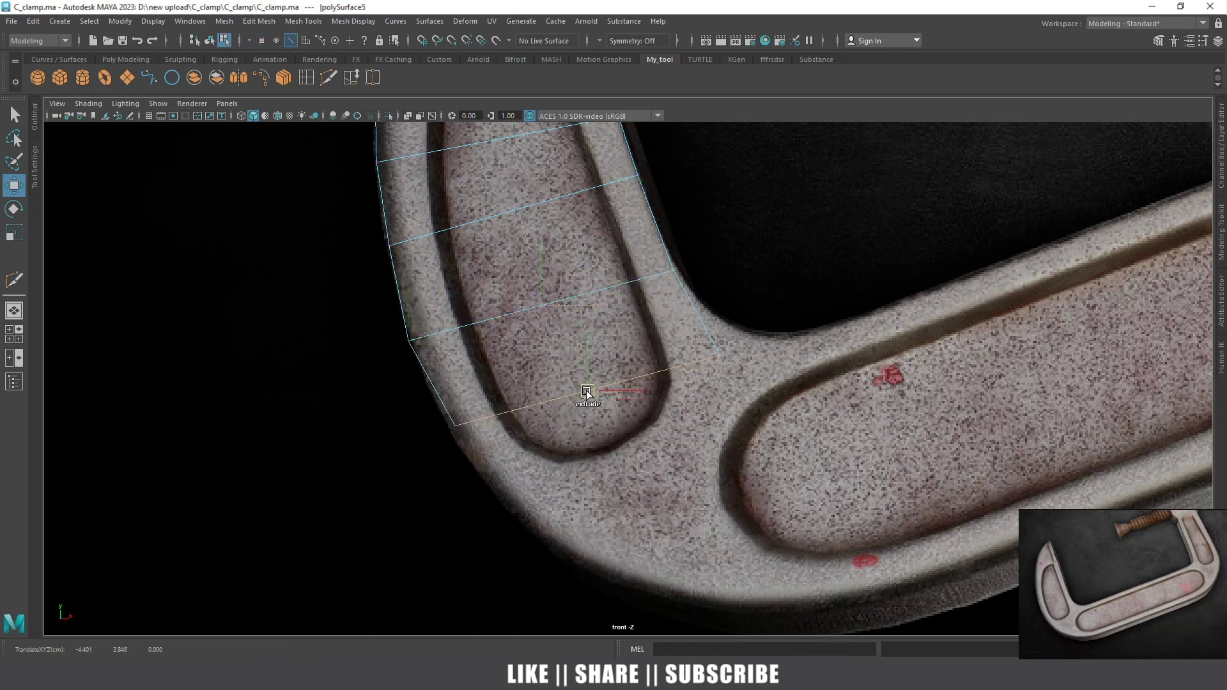
pyautogui.moveTo(601, 343); pyautogui.dragTo(538, 335, button='right')
pyautogui.click(447, 417)
pyautogui.moveTo(478, 421); pyautogui.dragTo(478, 414)
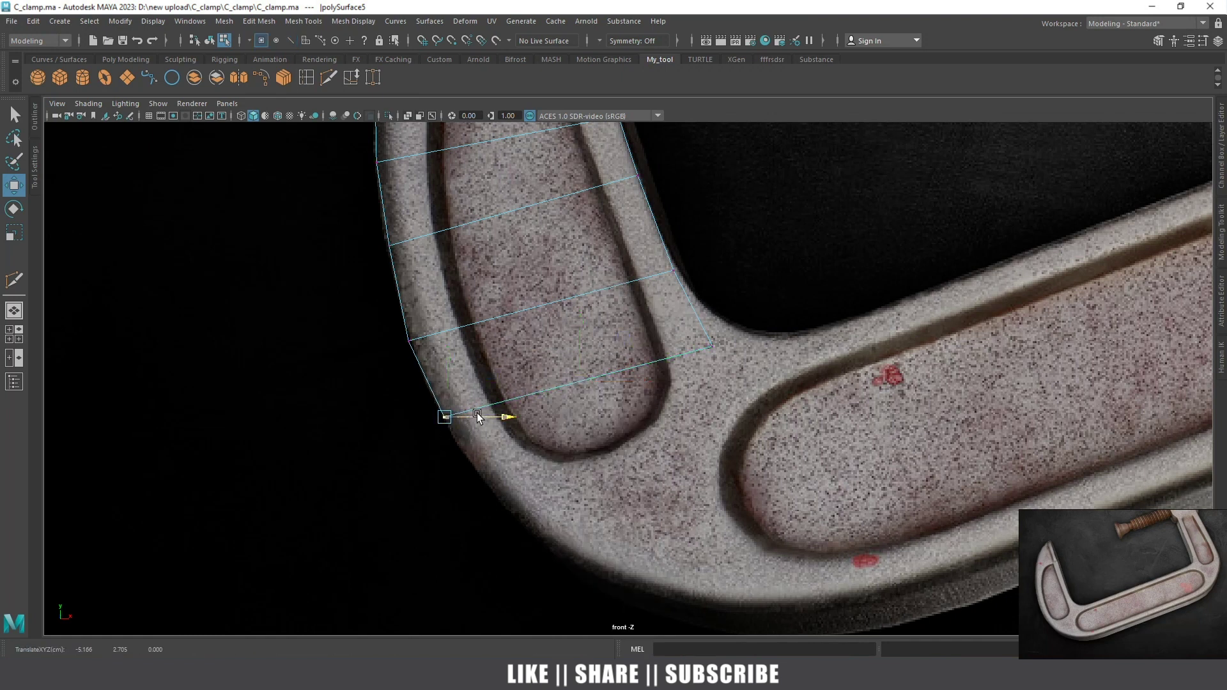
pyautogui.click(410, 341)
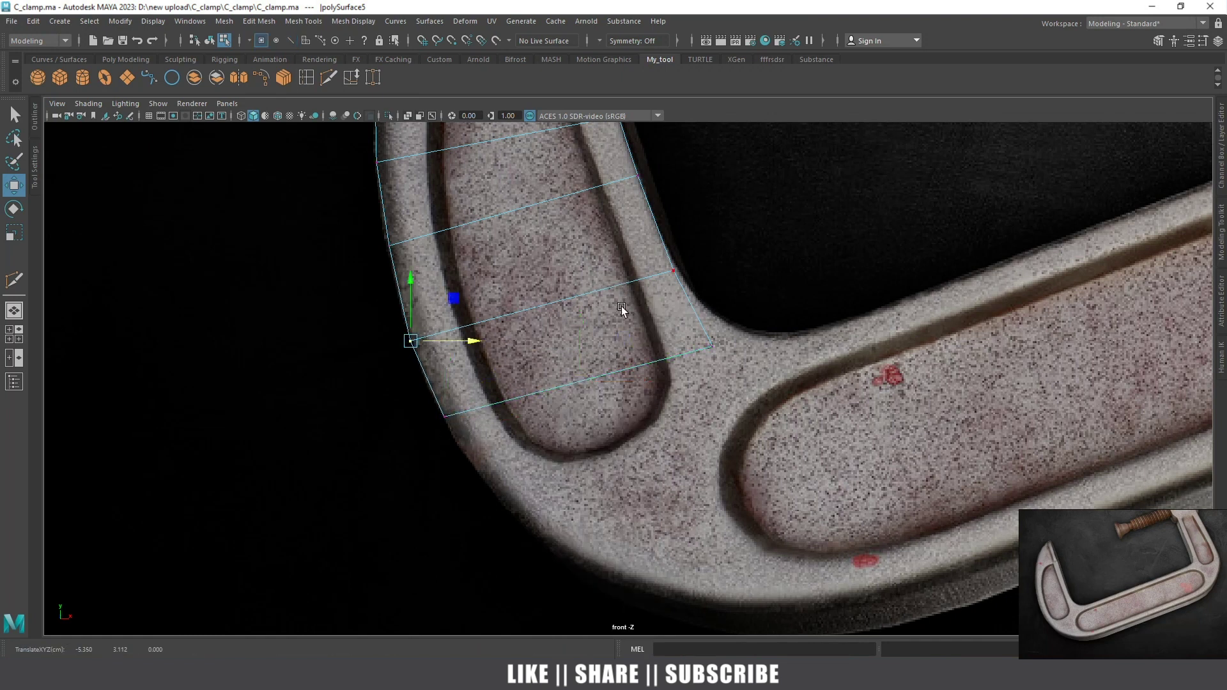
pyautogui.click(689, 273)
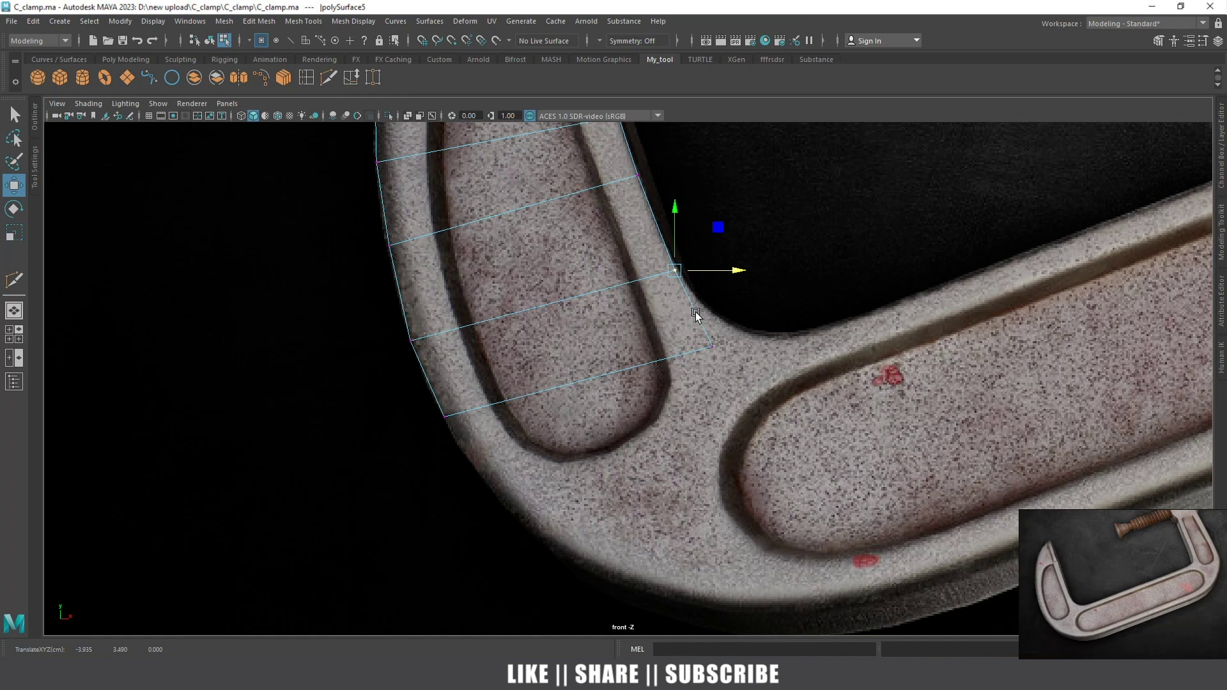
pyautogui.moveTo(725, 355); pyautogui.dragTo(698, 301)
# Select the strip's bottom edge in edge mode
pyautogui.scroll(-2, 653, 320)
pyautogui.moveTo(653, 320)
pyautogui.mouseDown(button='right')
pyautogui.moveTo(613, 305)
pyautogui.moveTo(652, 286)
pyautogui.mouseUp(button='right')
pyautogui.click(630, 356)
pyautogui.scroll(3, 547, 271)
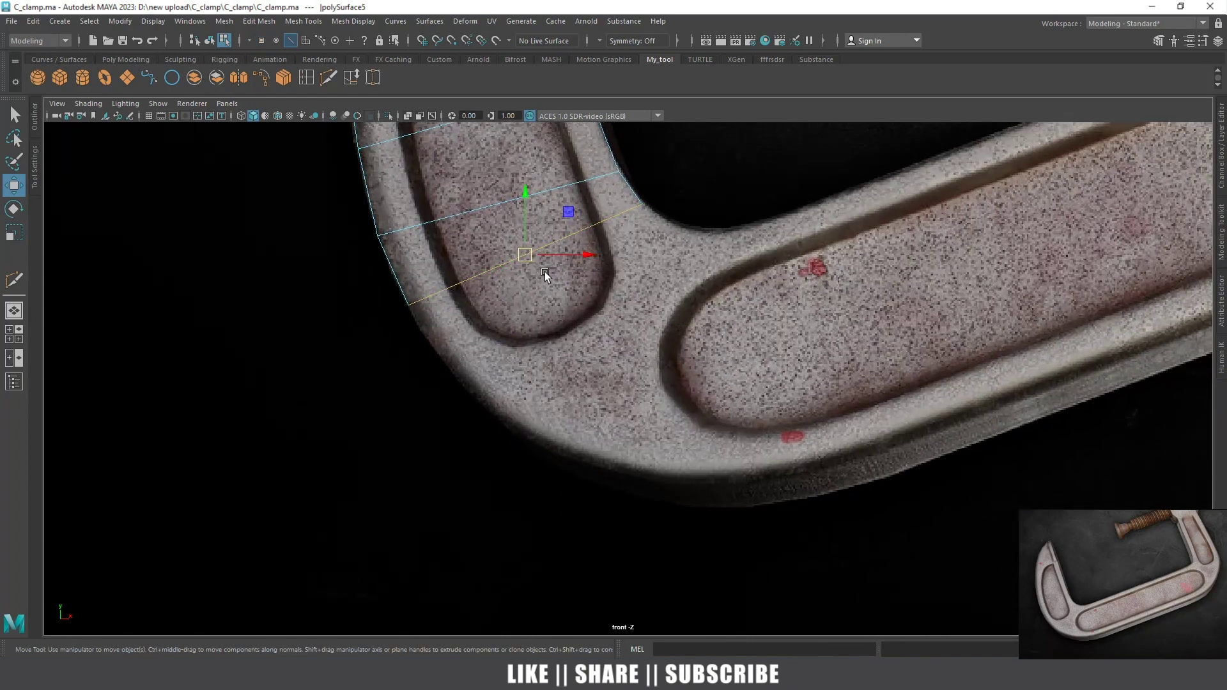
# Extrude another row around the bend and fit its left and right corner vertices
pyautogui.keyDown('shift'); pyautogui.moveTo(525, 255); pyautogui.dragTo(557, 277); pyautogui.keyUp('shift')
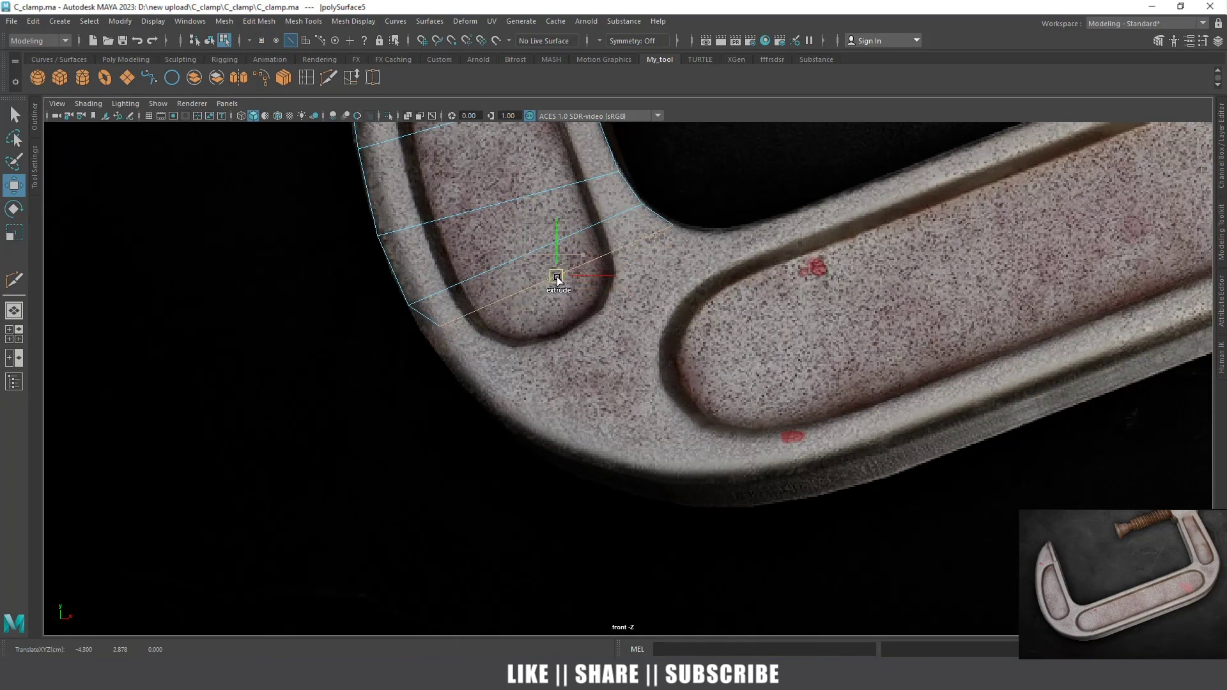
pyautogui.moveTo(555, 286)
pyautogui.mouseDown(button='right')
pyautogui.moveTo(558, 262)
pyautogui.moveTo(512, 267)
pyautogui.mouseUp(button='right')
pyautogui.click(448, 332)
pyautogui.moveTo(458, 337); pyautogui.dragTo(449, 355)
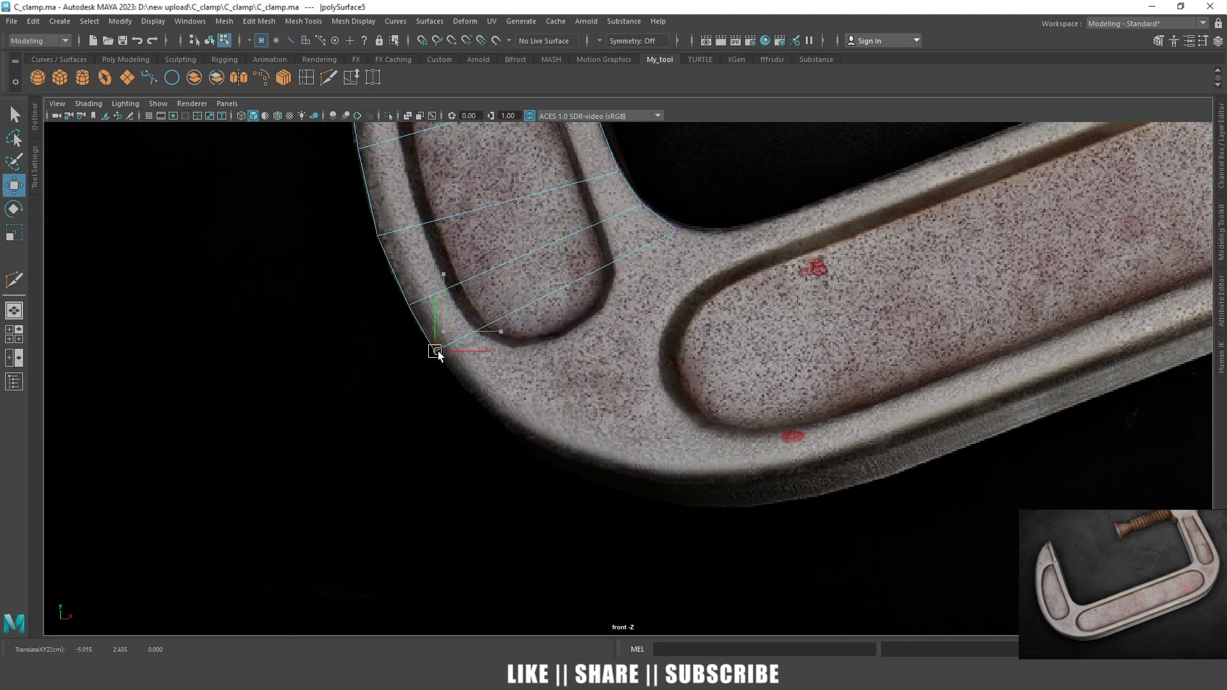
pyautogui.moveTo(678, 248); pyautogui.dragTo(653, 235)
# Extrude and rotate another row along the curve, then lower its corner vertex onto the outline
pyautogui.moveTo(654, 235); pyautogui.dragTo(636, 271, button='right')
pyautogui.keyDown('shift'); pyautogui.moveTo(561, 289); pyautogui.dragTo(580, 308); pyautogui.keyUp('shift')
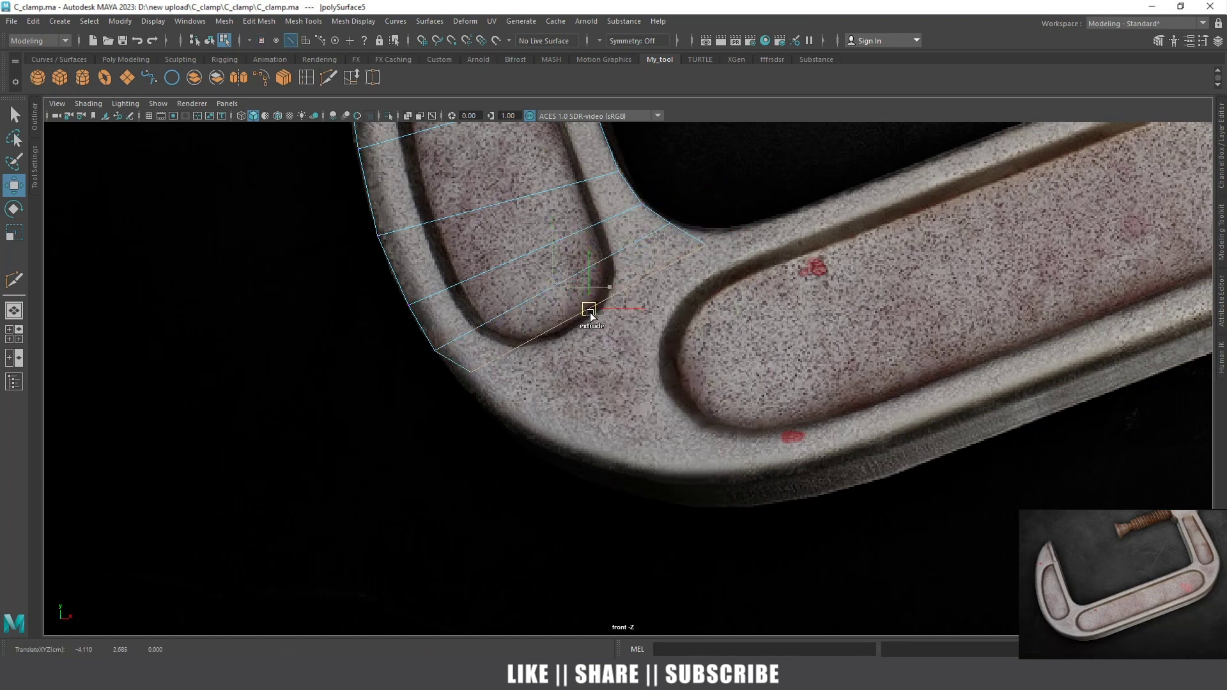
pyautogui.press('e')
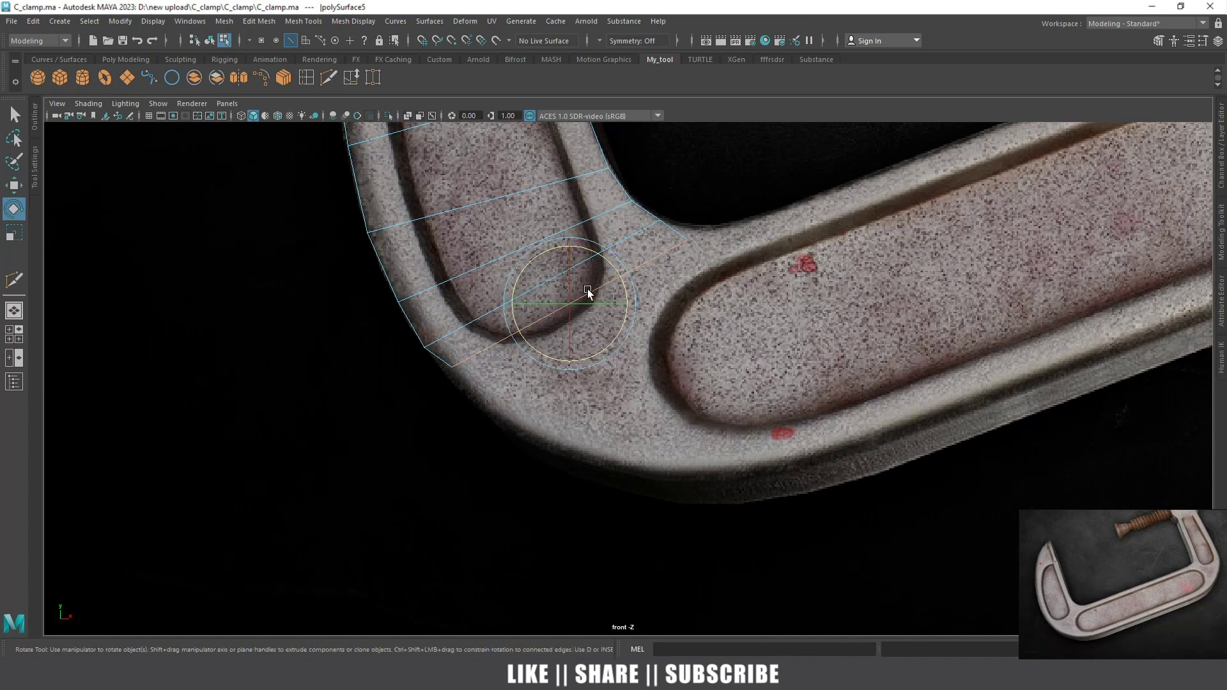
pyautogui.moveTo(604, 258); pyautogui.dragTo(599, 255)
pyautogui.press('w')
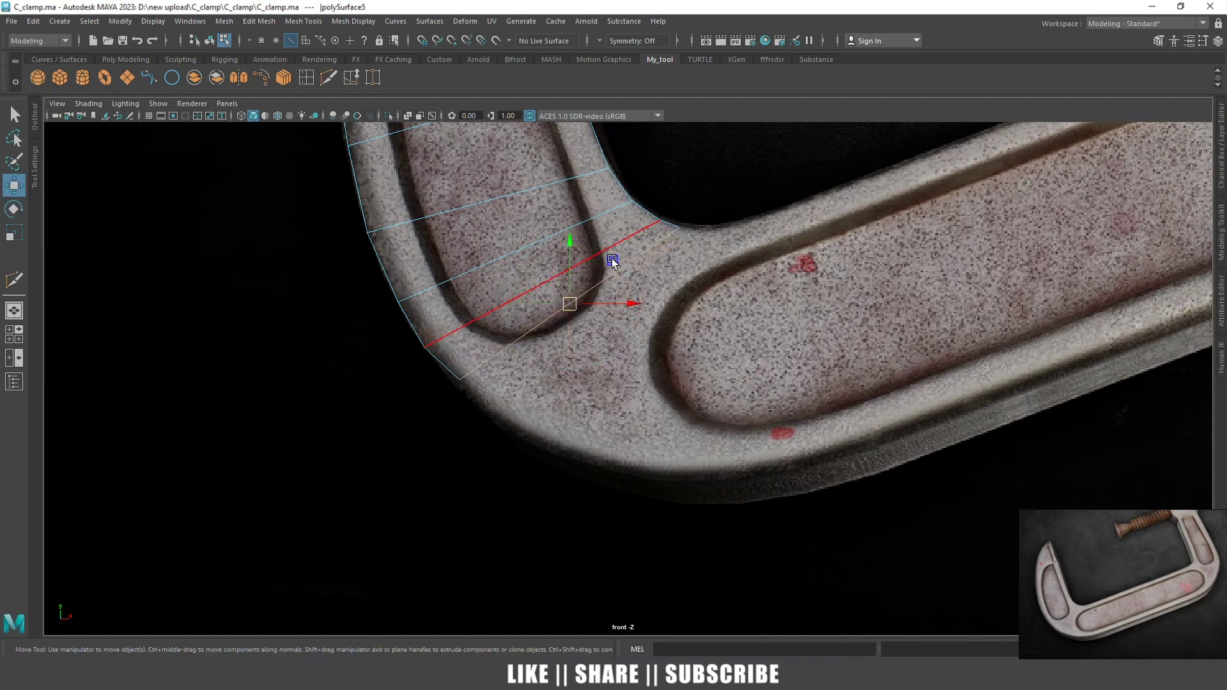
pyautogui.rightClick(653, 249)
pyautogui.click(647, 244)
pyautogui.moveTo(646, 244); pyautogui.dragTo(530, 329, button='right')
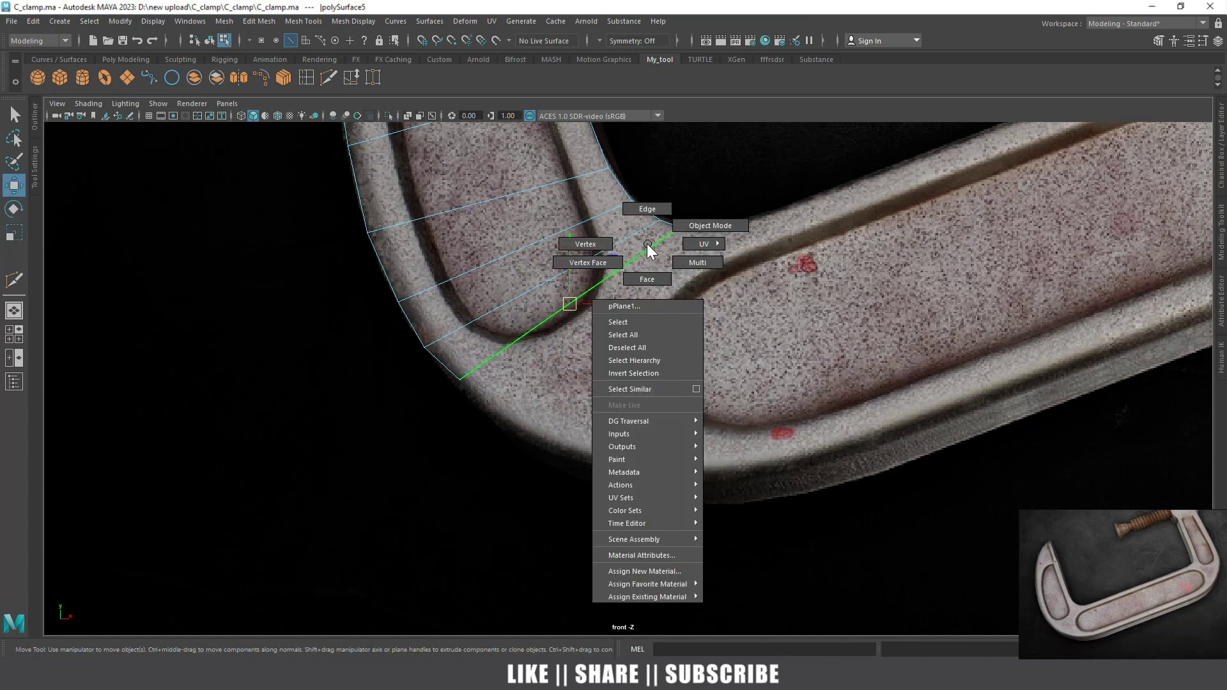
pyautogui.click(453, 376)
pyautogui.moveTo(459, 326); pyautogui.dragTo(459, 332)
pyautogui.scroll(1, 522, 313)
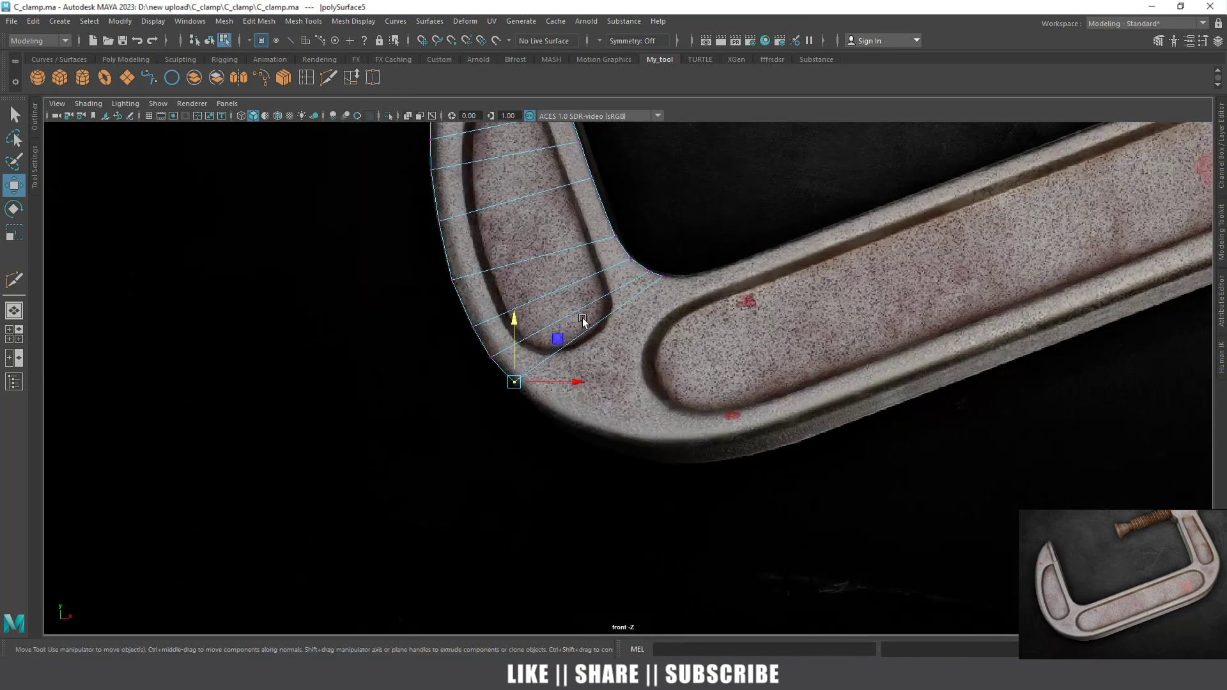
pyautogui.click(681, 228)
# Extrude a further border edge and fit its inner and outer vertices to the clamp edges
pyautogui.rightClick(662, 246)
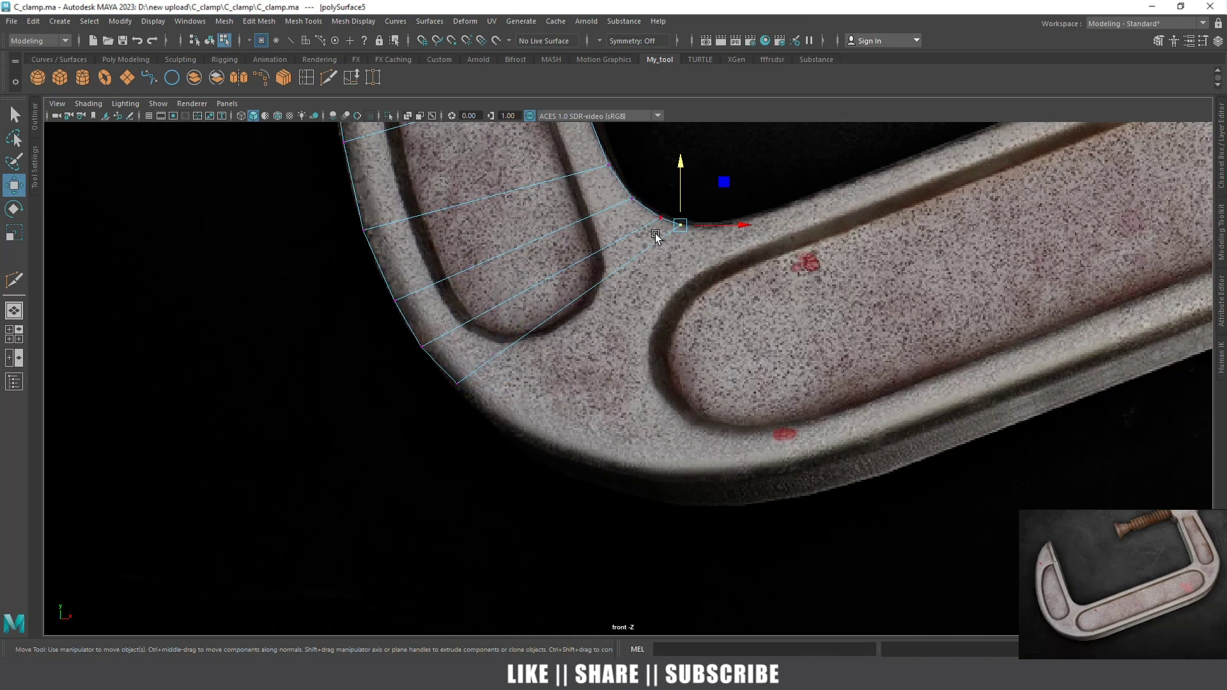
pyautogui.rightClick(676, 224)
pyautogui.click(673, 187)
pyautogui.keyDown('shift'); pyautogui.moveTo(575, 311); pyautogui.dragTo(608, 327); pyautogui.keyUp('shift')
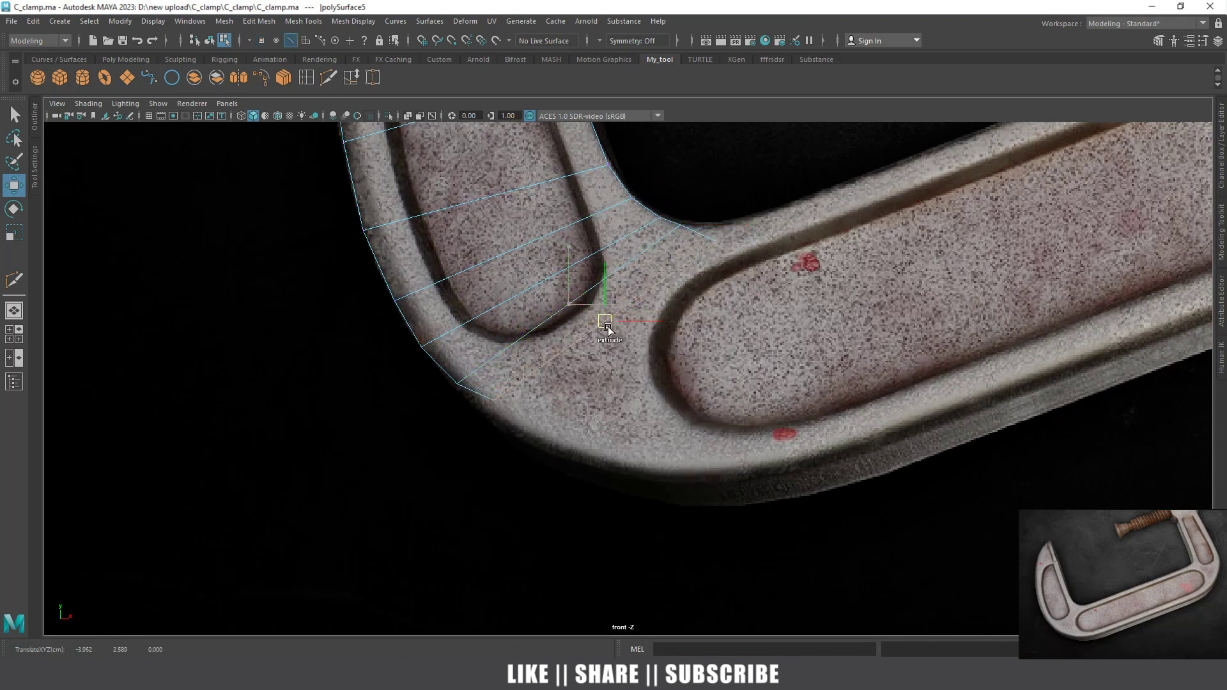
pyautogui.press('e')
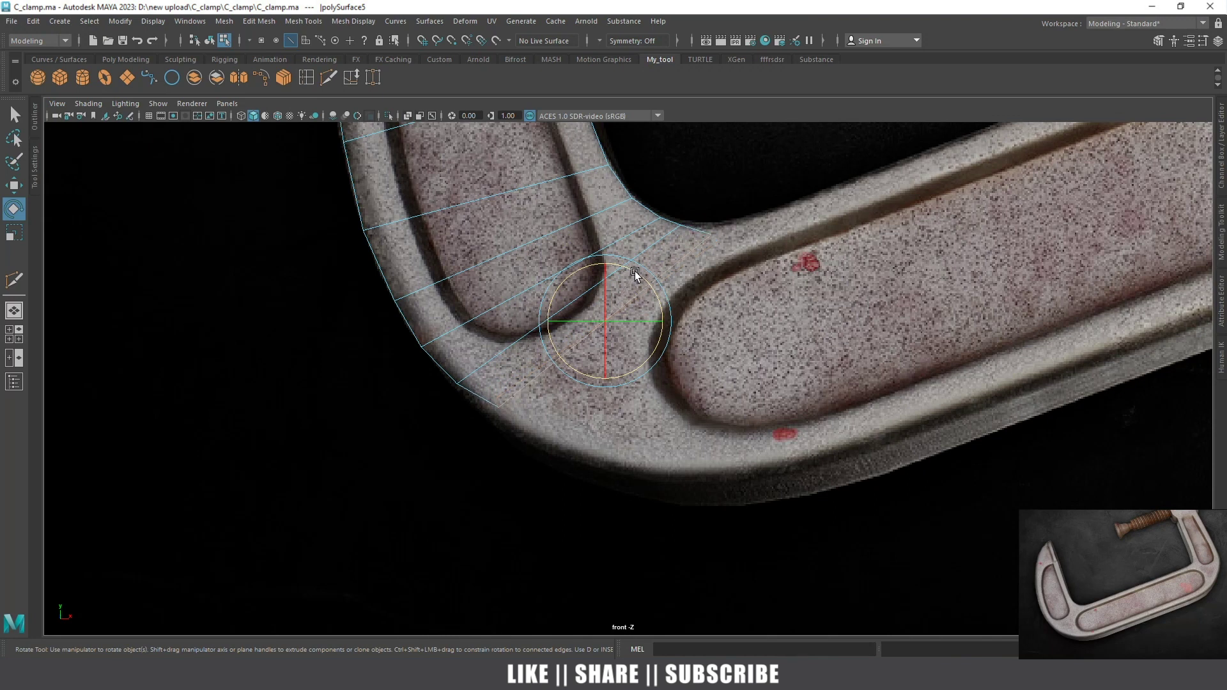
pyautogui.press('w')
pyautogui.rightClick(651, 268)
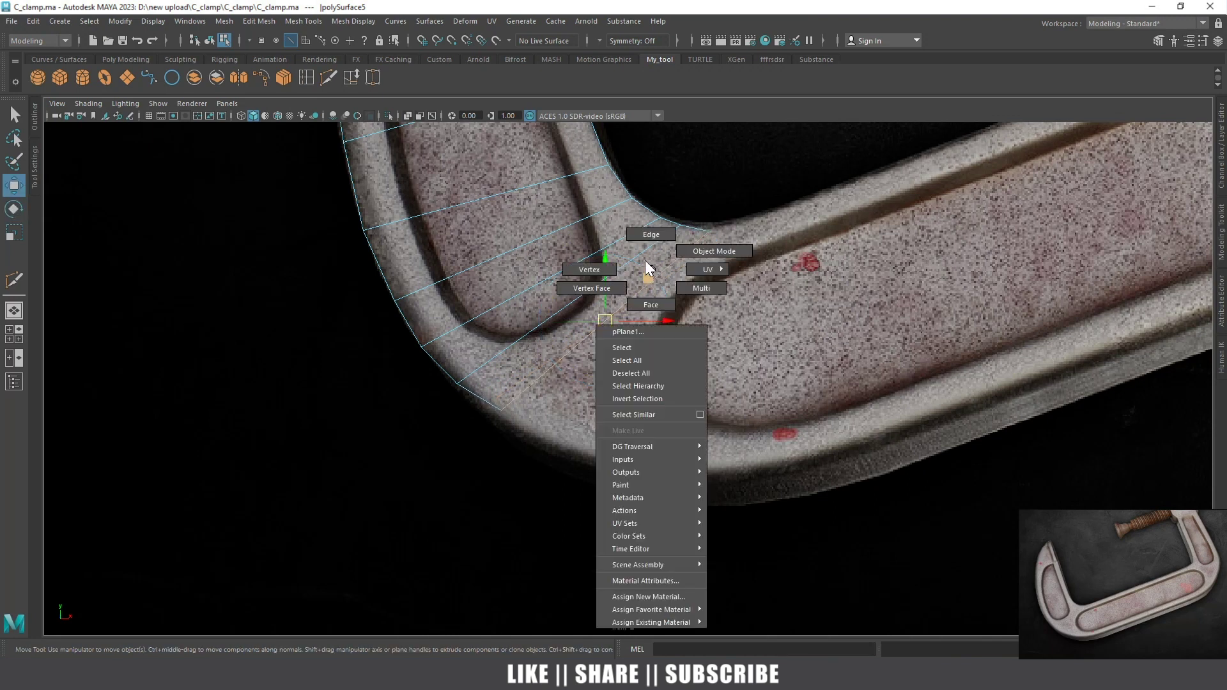
pyautogui.click(571, 268)
pyautogui.click(714, 230)
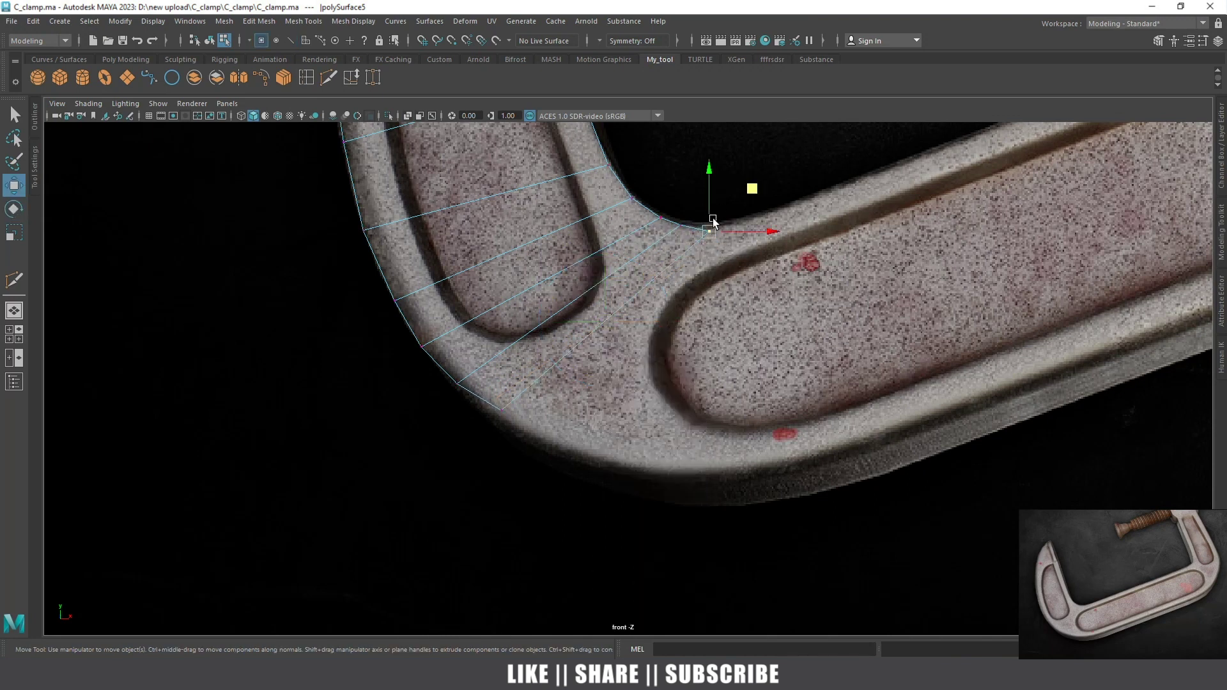
pyautogui.moveTo(704, 185); pyautogui.dragTo(690, 203)
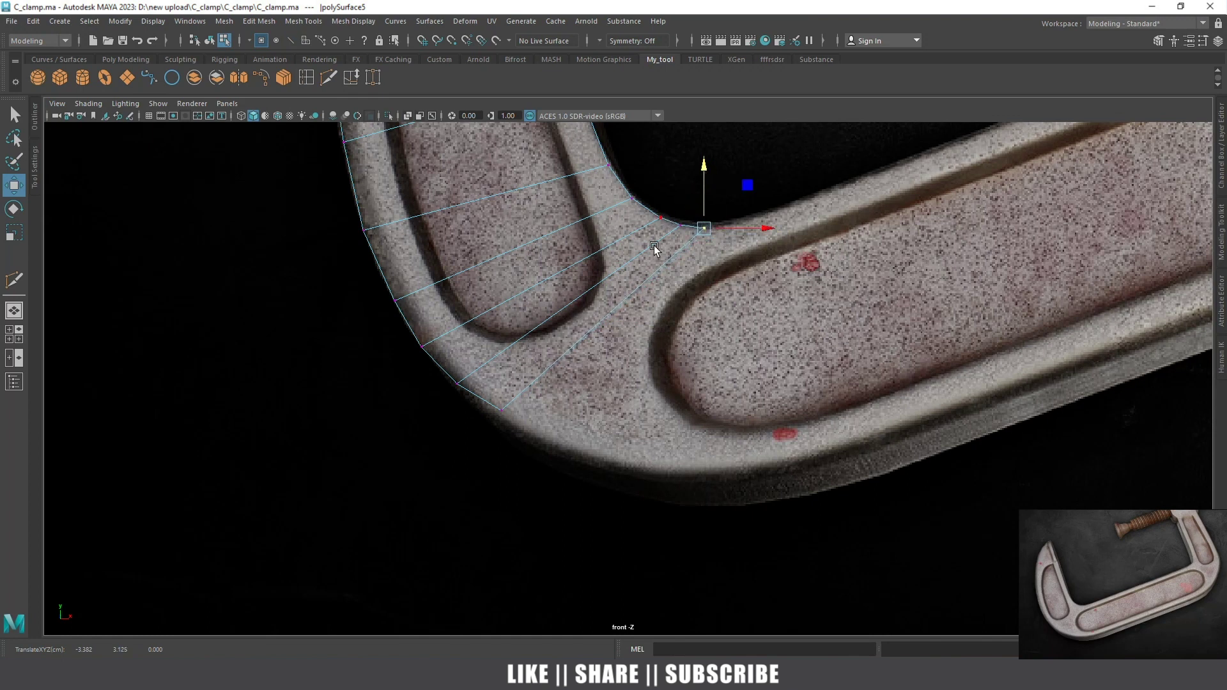
pyautogui.click(503, 409)
pyautogui.moveTo(502, 410); pyautogui.dragTo(520, 433)
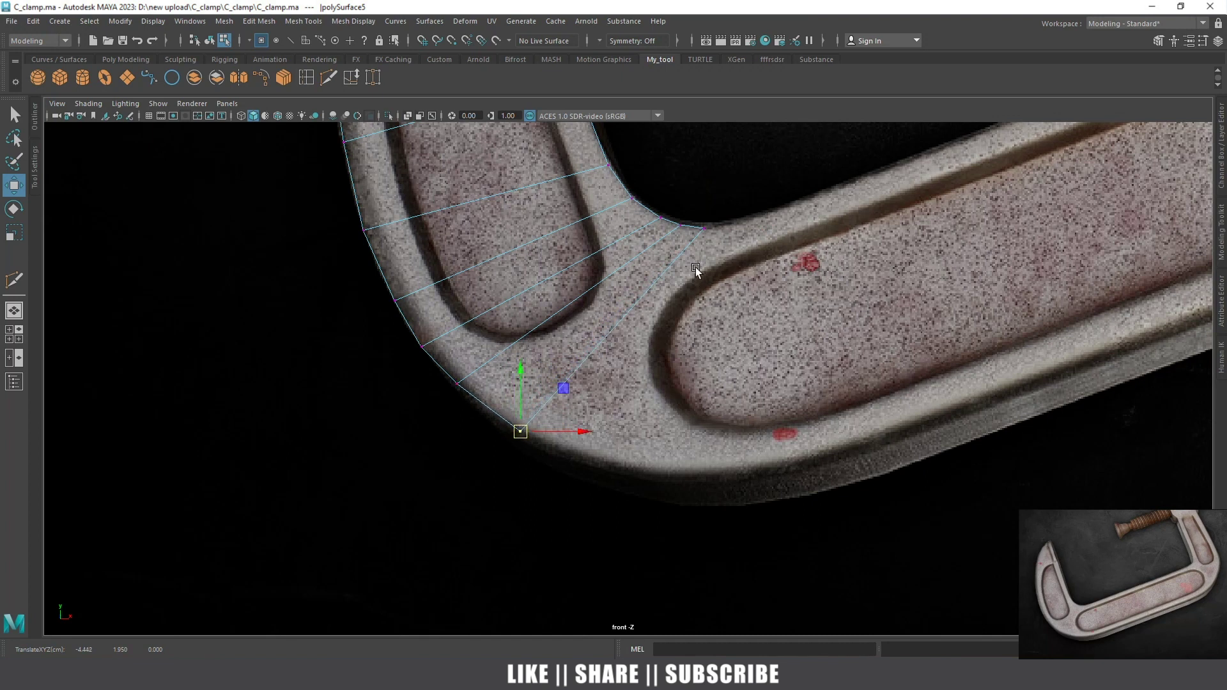
# Extrude a border edge toward the straight arm, tilting and moving it to match the arm
pyautogui.keyDown('shift'); pyautogui.moveTo(672, 266); pyautogui.dragTo(671, 236, button='right'); pyautogui.keyUp('shift')
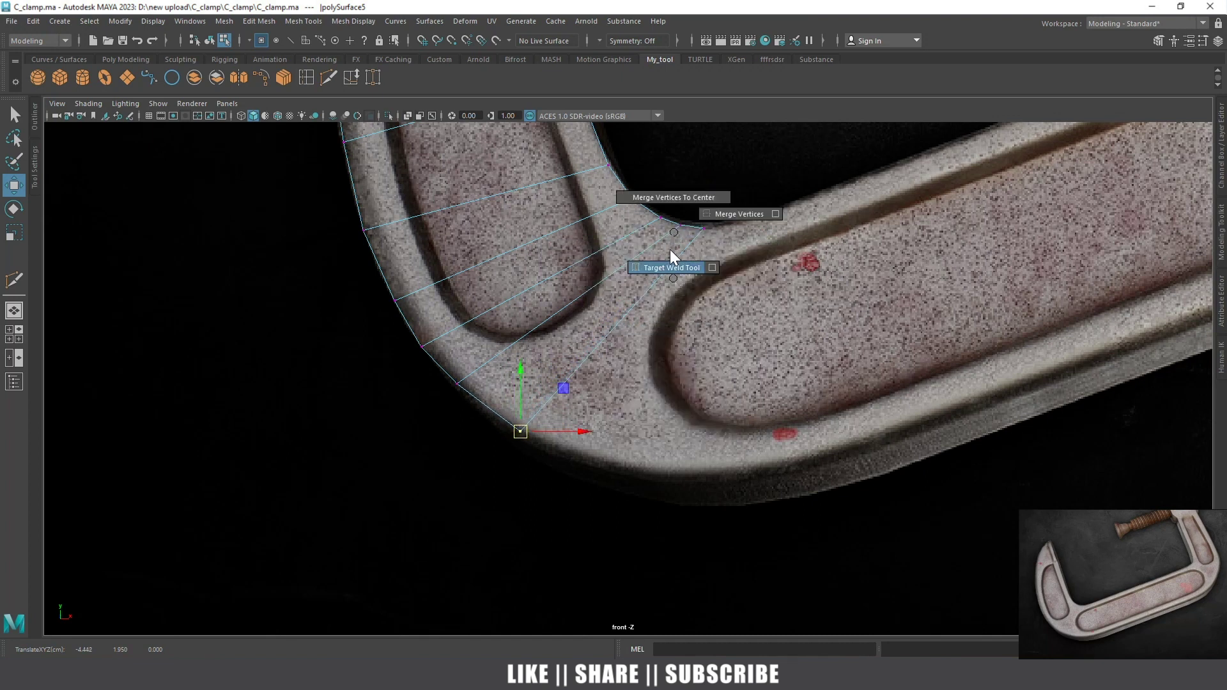
pyautogui.click(703, 226)
pyautogui.rightClick(703, 225)
pyautogui.click(705, 192)
pyautogui.click(617, 332)
pyautogui.keyDown('shift'); pyautogui.moveTo(659, 330); pyautogui.dragTo(674, 331); pyautogui.keyUp('shift')
pyautogui.press('e')
pyautogui.moveTo(696, 275); pyautogui.dragTo(706, 340)
pyautogui.press('w')
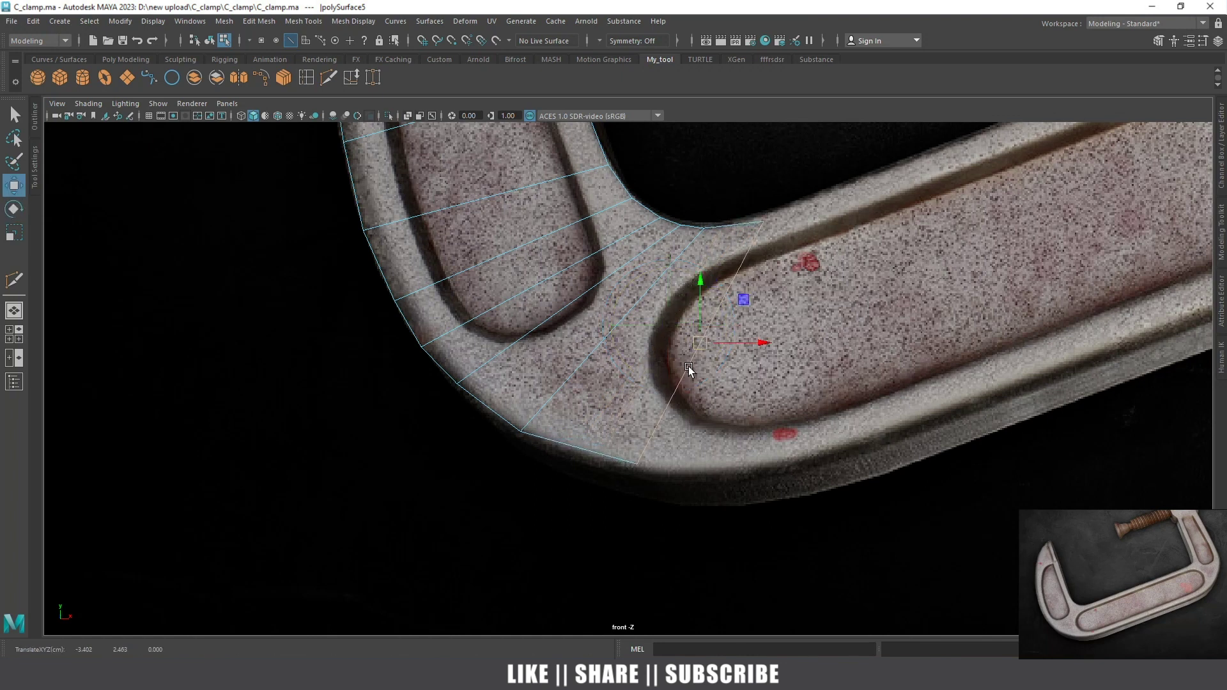
pyautogui.keyDown('alt'); pyautogui.moveTo(688, 366); pyautogui.dragTo(600, 376, button='middle'); pyautogui.keyUp('alt')
# Fit the new edge's top and bottom vertices onto the straight arm's edges
pyautogui.moveTo(605, 362); pyautogui.dragTo(542, 326, button='right')
pyautogui.press('F9')
pyautogui.click(682, 247)
pyautogui.moveTo(681, 247); pyautogui.dragTo(676, 245)
pyautogui.click(557, 489)
pyautogui.moveTo(557, 491)
pyautogui.mouseDown()
pyautogui.moveTo(661, 500)
pyautogui.moveTo(748, 486)
pyautogui.mouseUp()
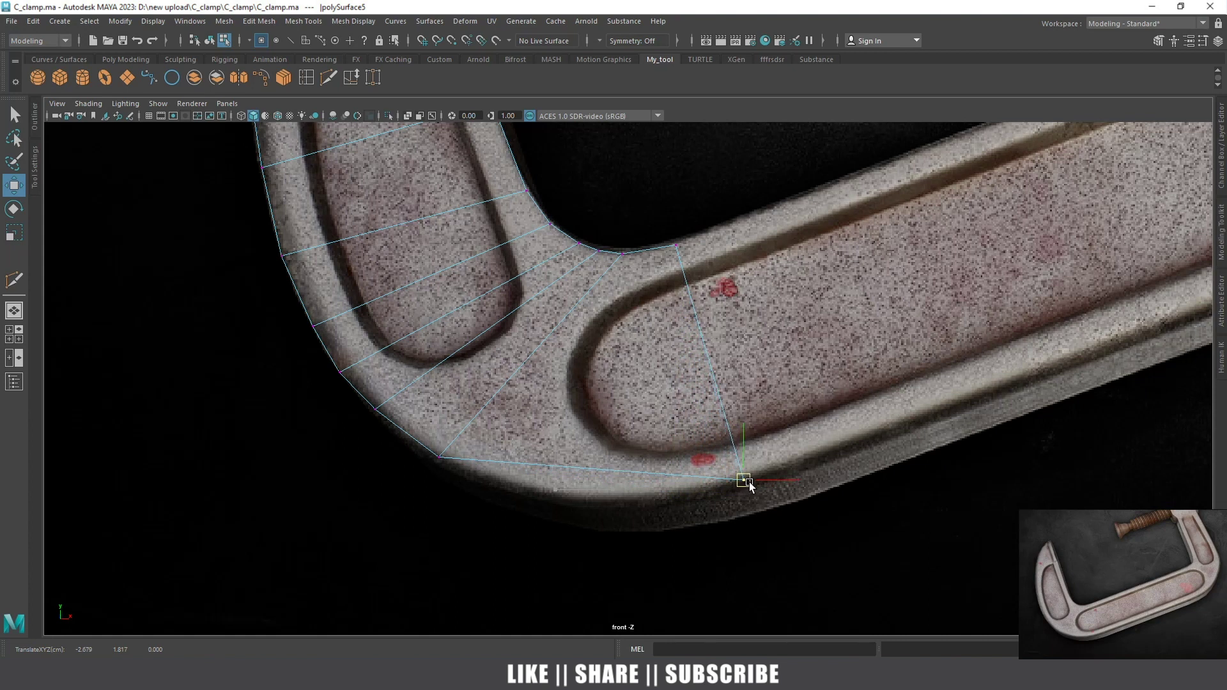
pyautogui.click(307, 78)
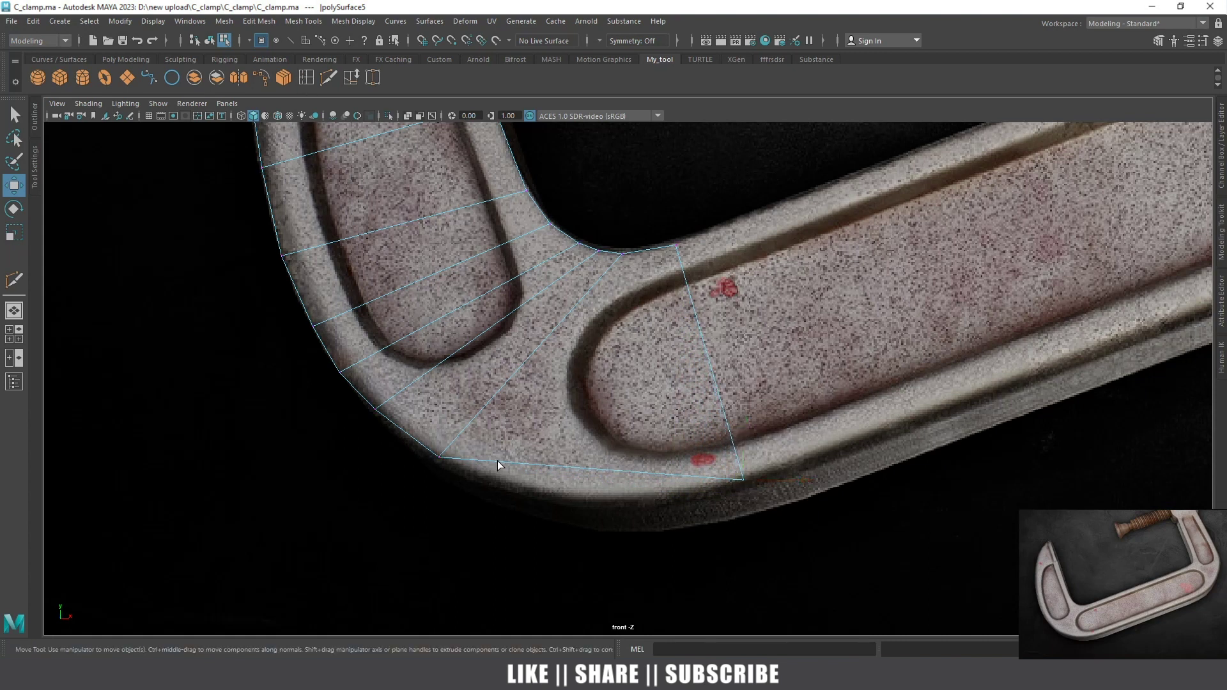
# Insert an edge loop through the new section and nudge its bottom vertex slightly left
pyautogui.click(512, 468)
pyautogui.press('w')
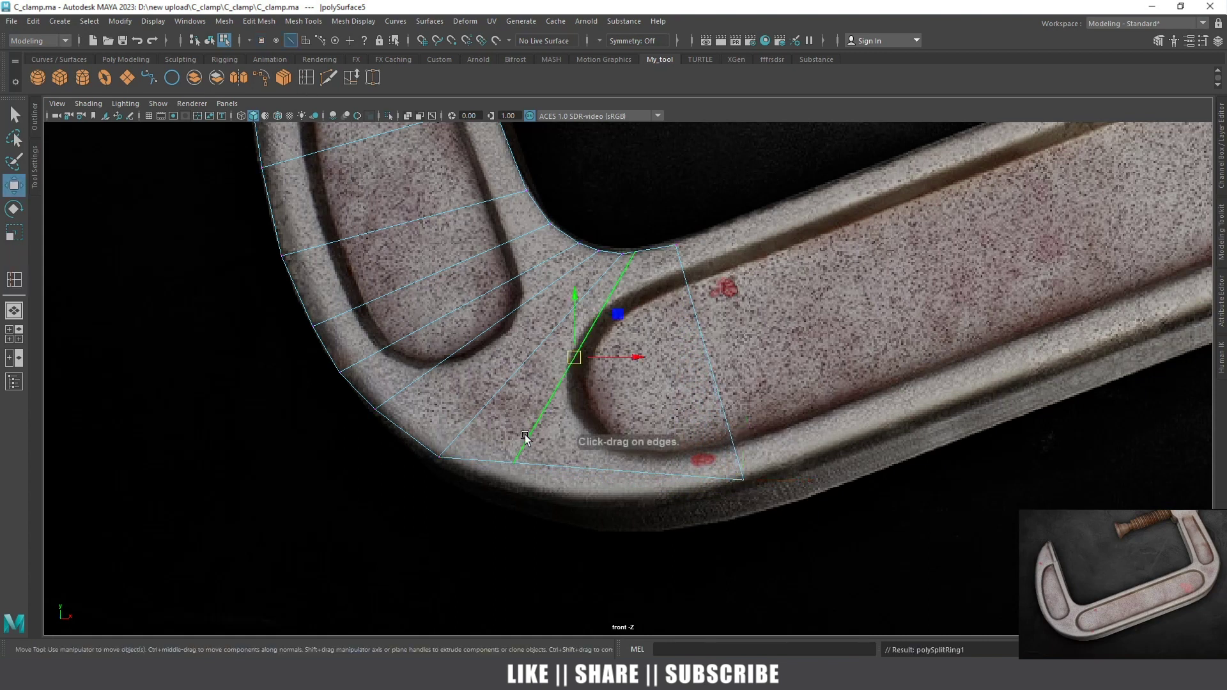
pyautogui.rightClick(527, 324)
pyautogui.click(481, 308)
pyautogui.click(521, 484)
pyautogui.moveTo(526, 488); pyautogui.dragTo(478, 480)
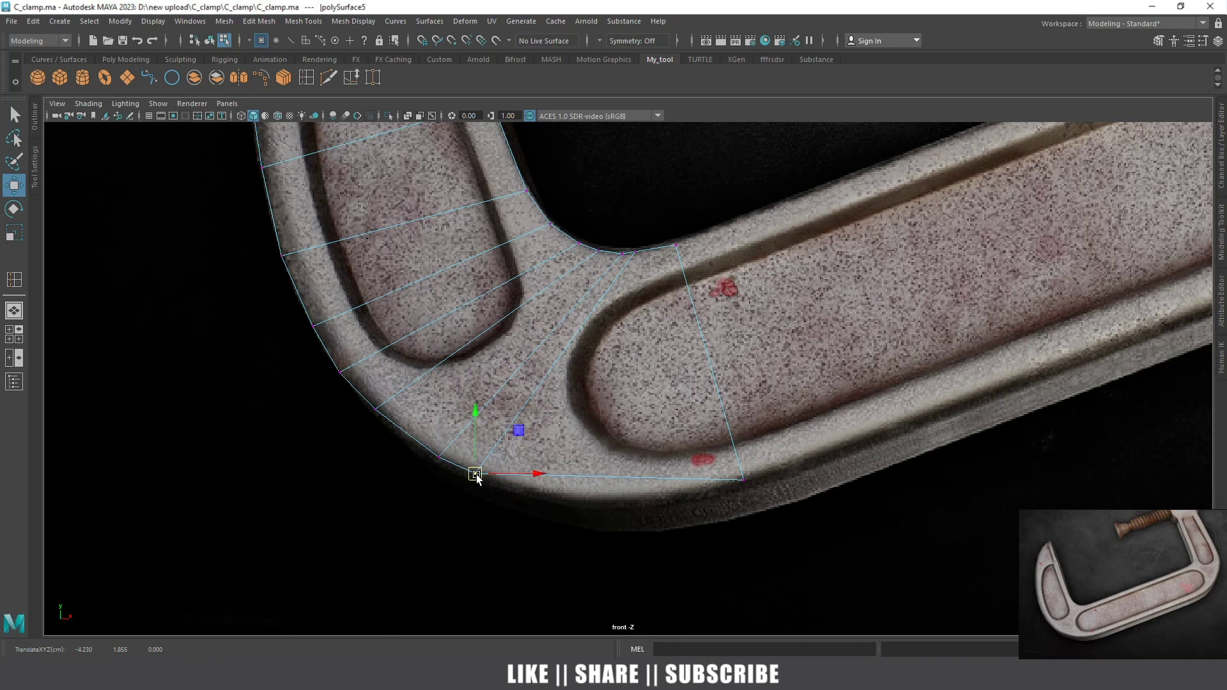
# Add a second edge loop and move its bottom vertex onto the clamp's outer edge
pyautogui.click(306, 78)
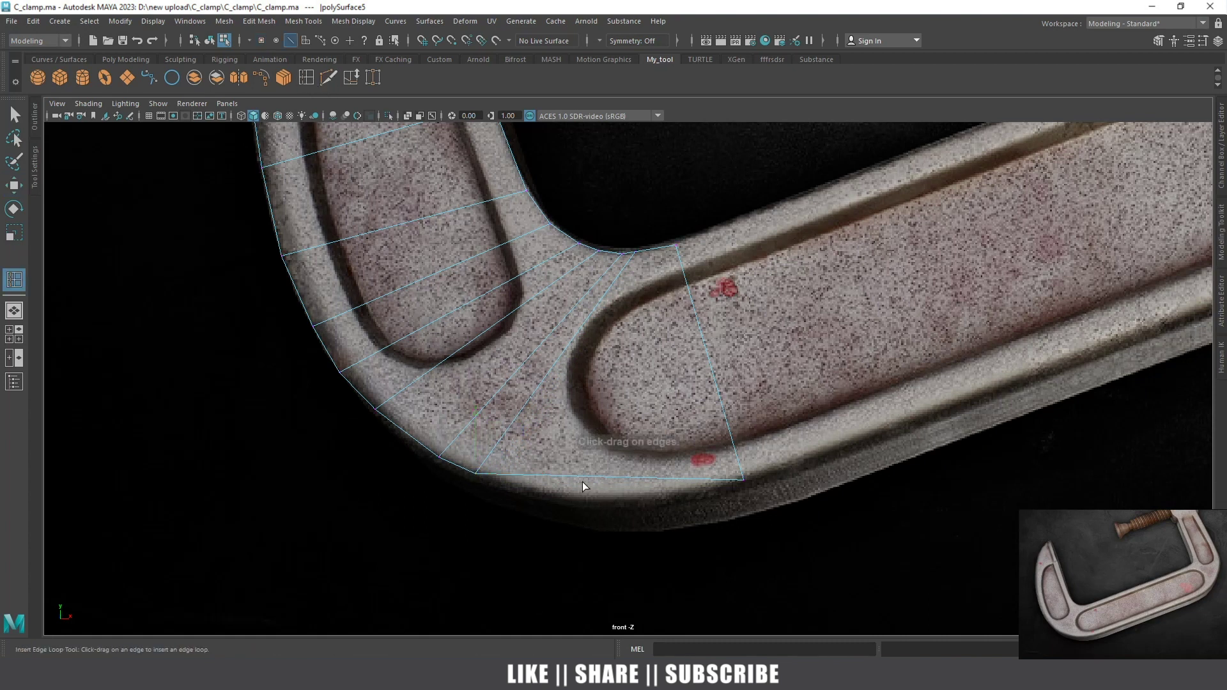
pyautogui.click(570, 475)
pyautogui.press('w')
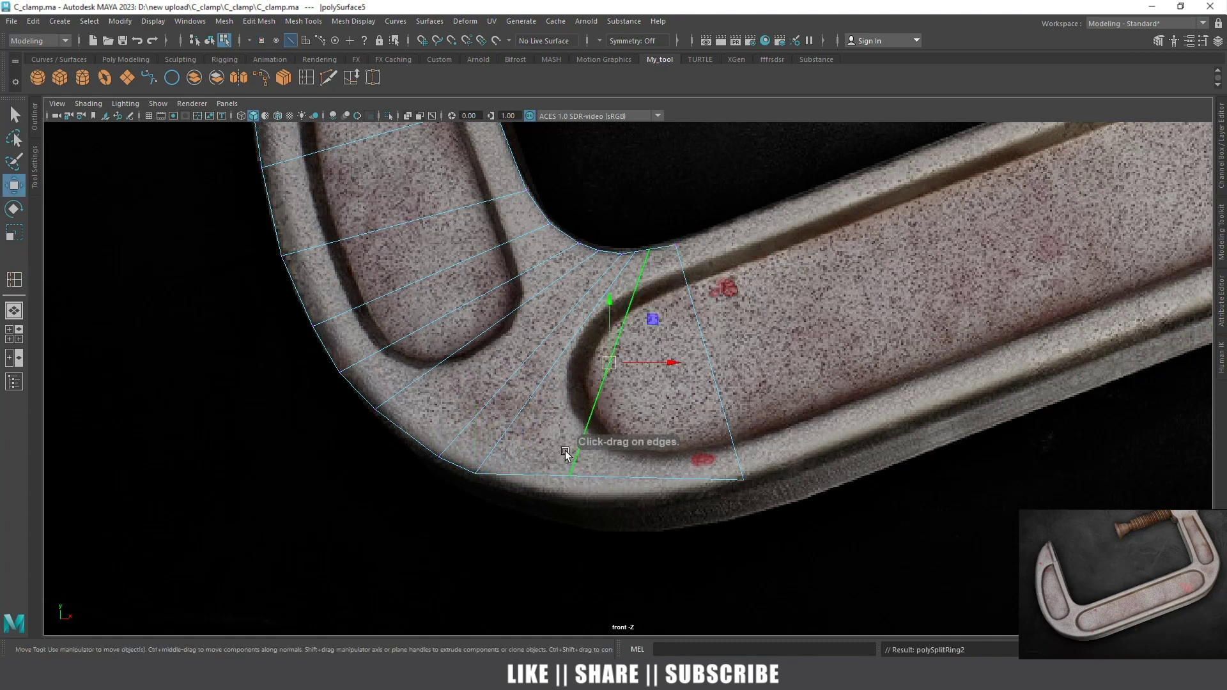
pyautogui.moveTo(562, 351); pyautogui.dragTo(505, 328, button='right')
pyautogui.click(569, 476)
pyautogui.moveTo(569, 476); pyautogui.dragTo(528, 487)
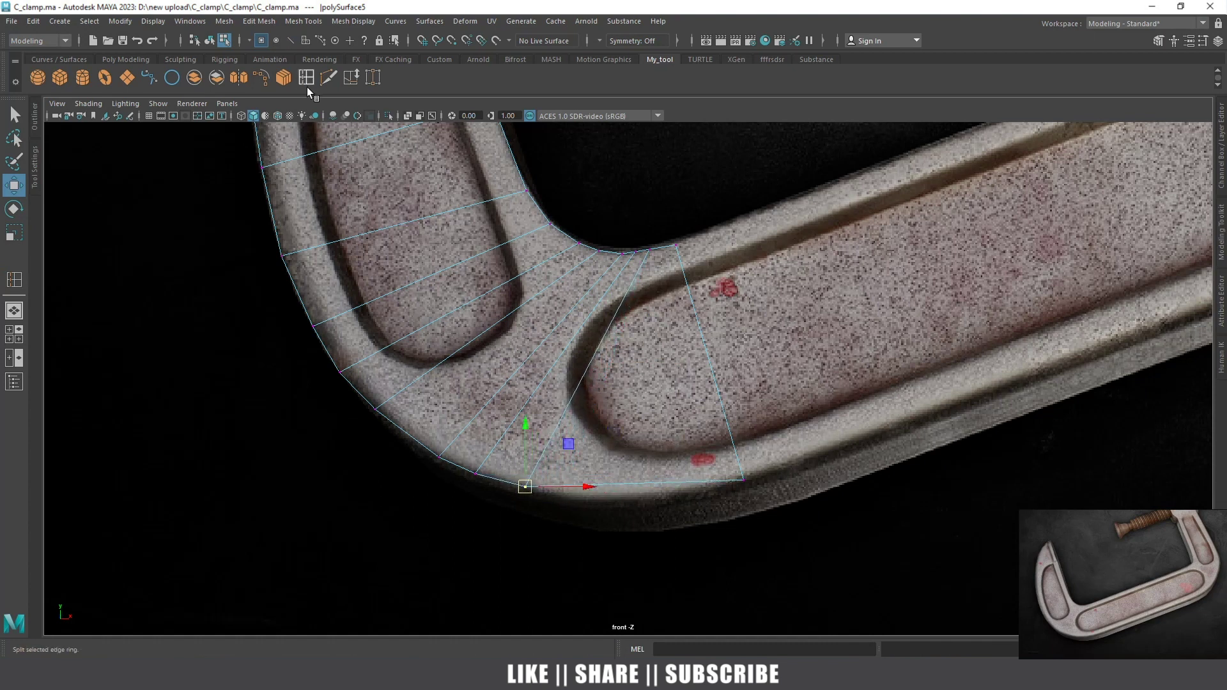
# Add a third edge loop and slide its bottom vertex right along the outer edge
pyautogui.click(325, 89)
pyautogui.click(629, 481)
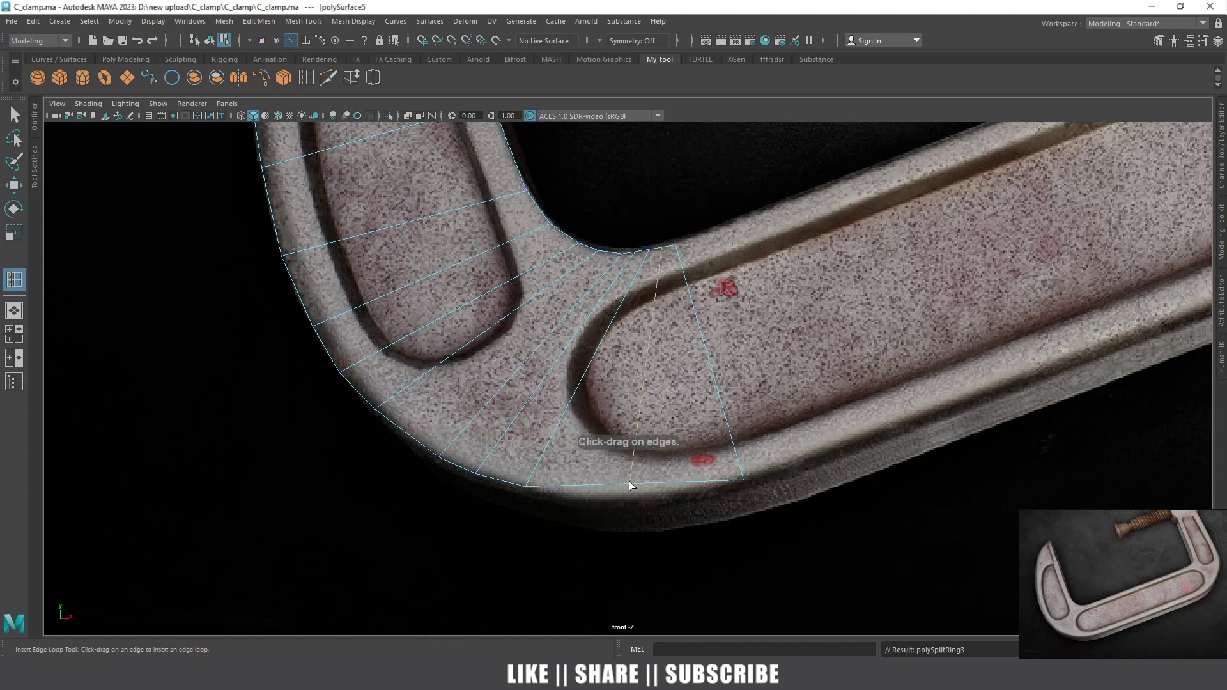
pyautogui.press('w')
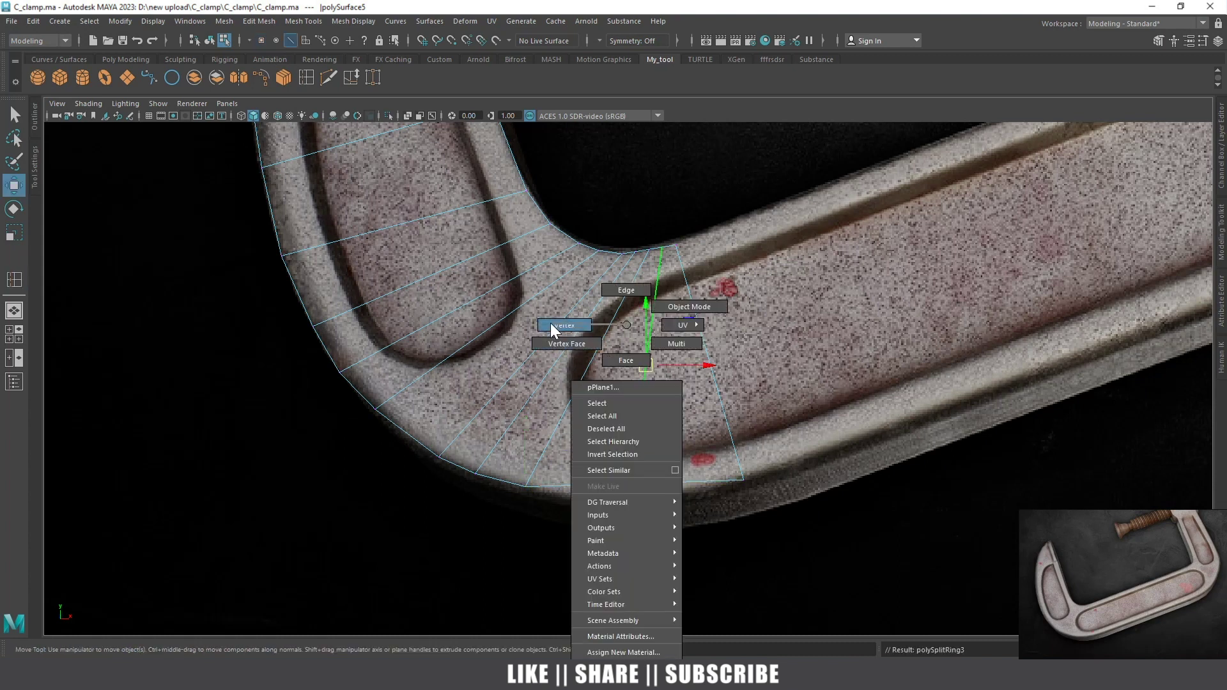
pyautogui.moveTo(627, 444); pyautogui.dragTo(550, 324, button='right')
pyautogui.click(630, 482)
pyautogui.moveTo(619, 499); pyautogui.dragTo(702, 487)
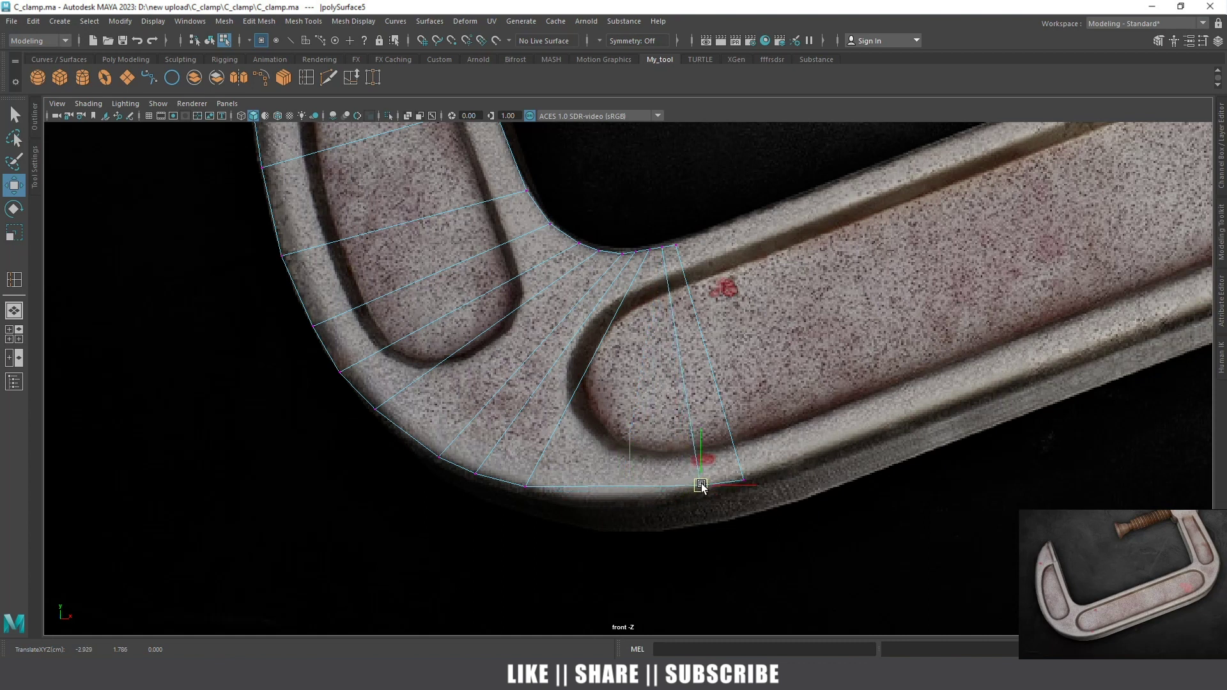
# Add a fourth edge loop near the arm and adjust its bottom vertex
pyautogui.click(306, 77)
pyautogui.click(605, 483)
pyautogui.press('w')
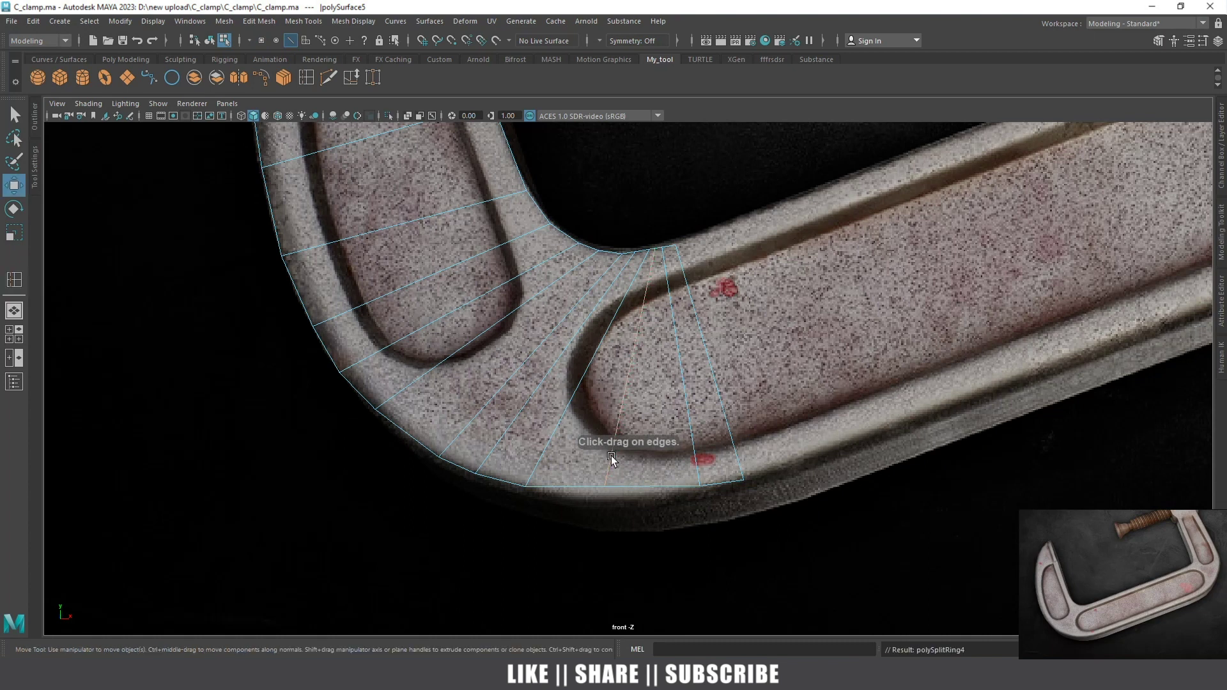
pyautogui.moveTo(598, 325); pyautogui.dragTo(565, 425, button='right')
pyautogui.press('F9')
pyautogui.click(602, 497)
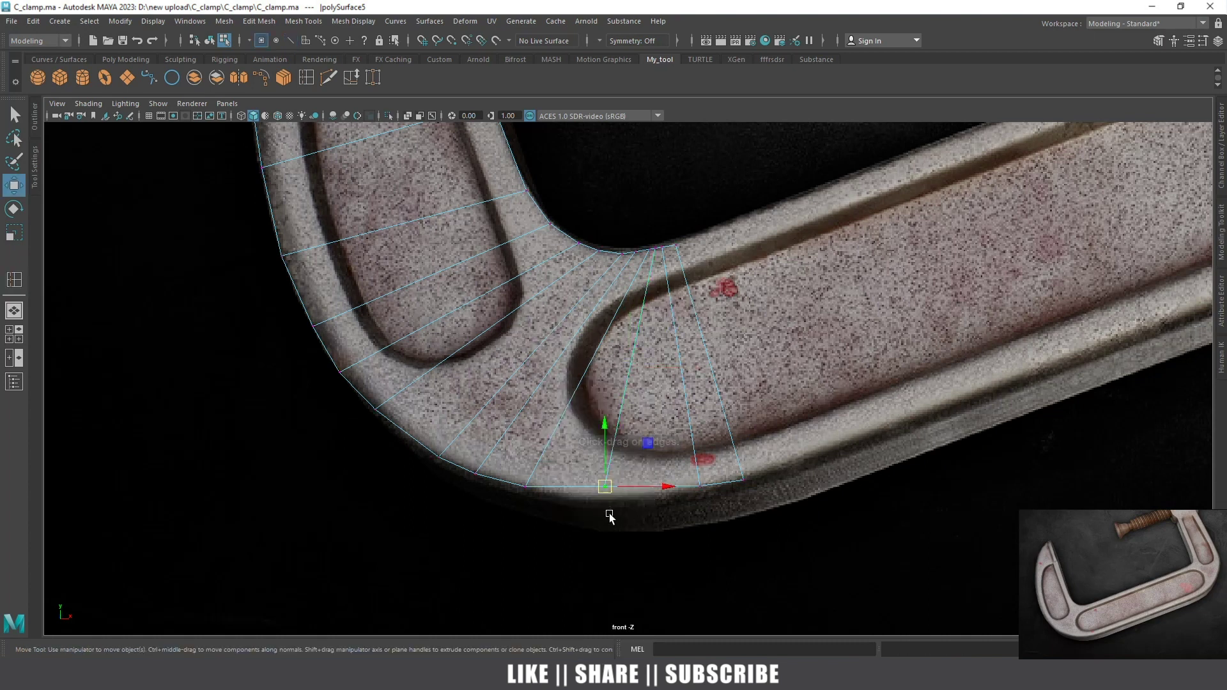
pyautogui.moveTo(595, 502); pyautogui.dragTo(593, 500)
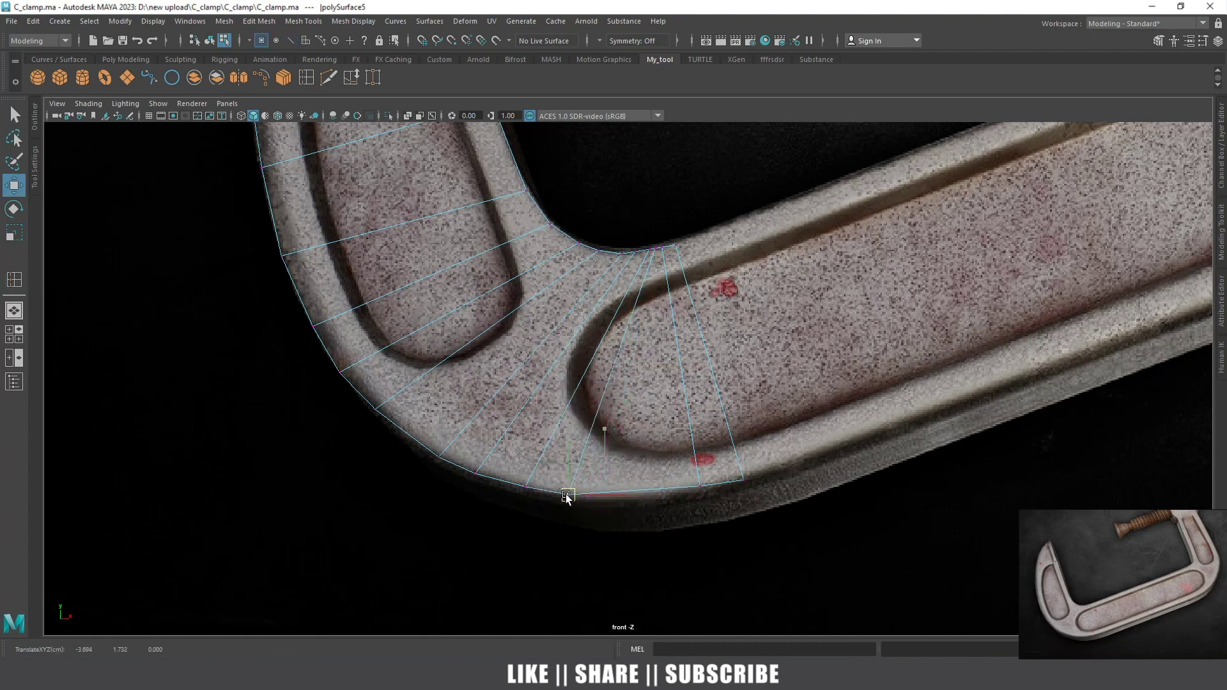
pyautogui.moveTo(593, 501); pyautogui.dragTo(609, 501)
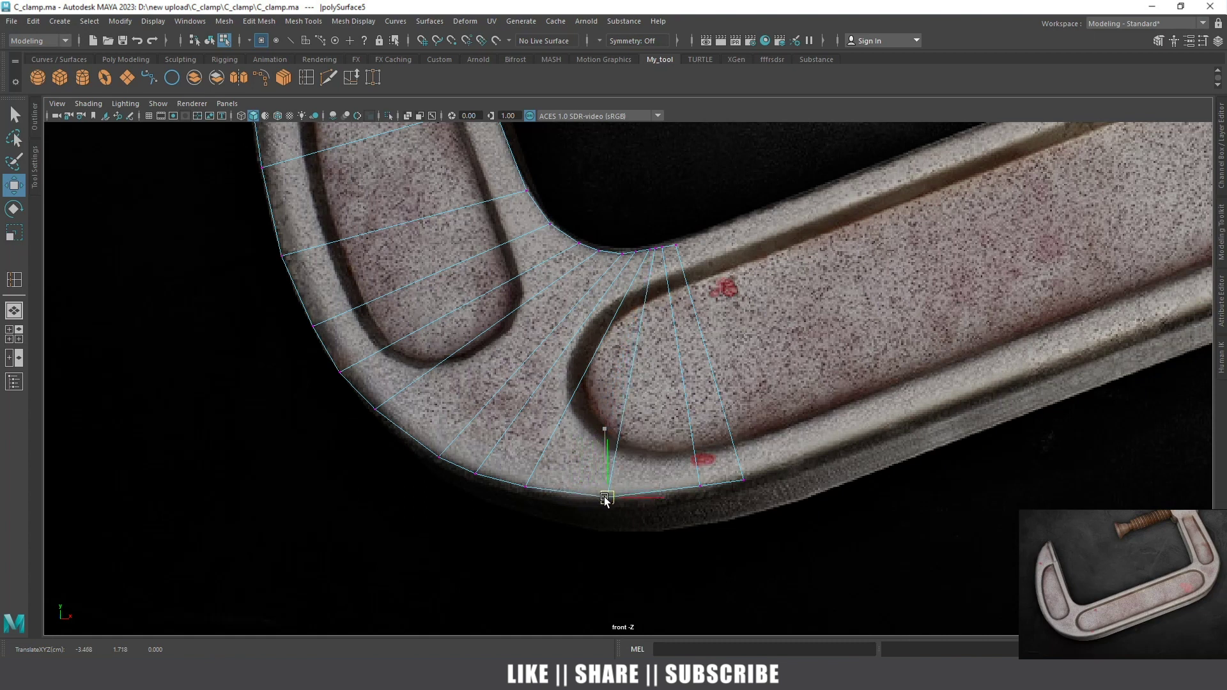
# Space the fan's bottom vertices evenly along the clamp's outer edge
pyautogui.click(534, 495)
pyautogui.moveTo(526, 490); pyautogui.dragTo(558, 495)
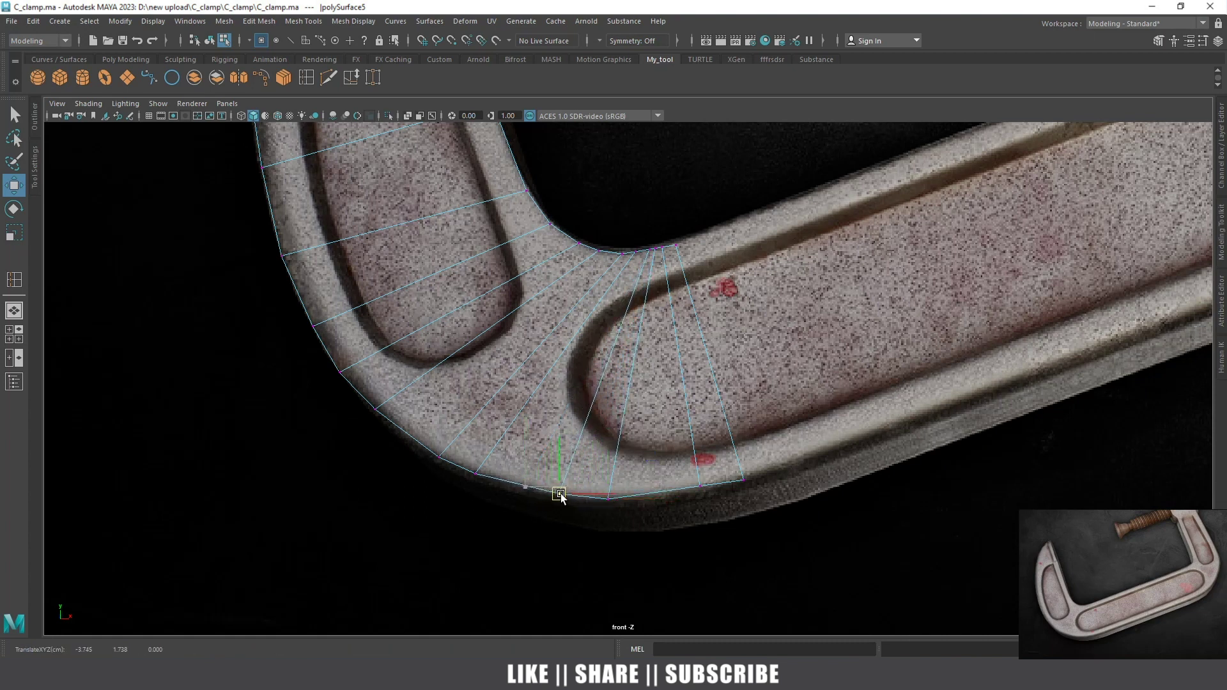
pyautogui.click(701, 486)
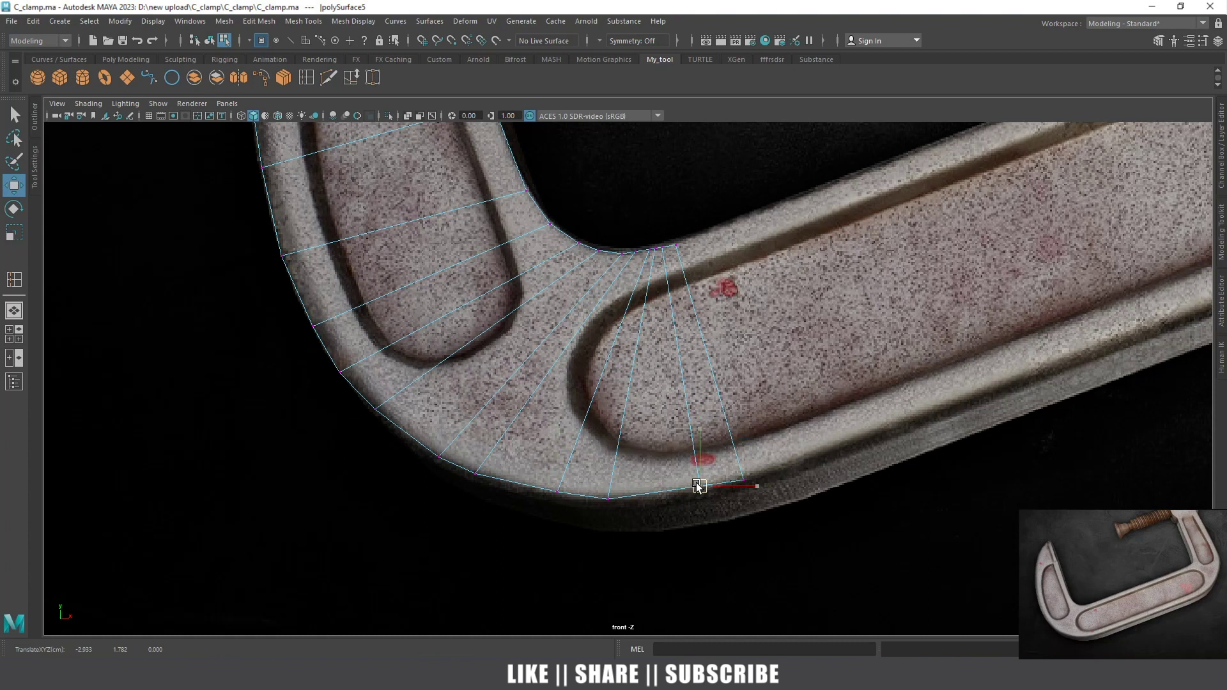
pyautogui.moveTo(701, 486); pyautogui.dragTo(620, 499)
pyautogui.click(608, 498)
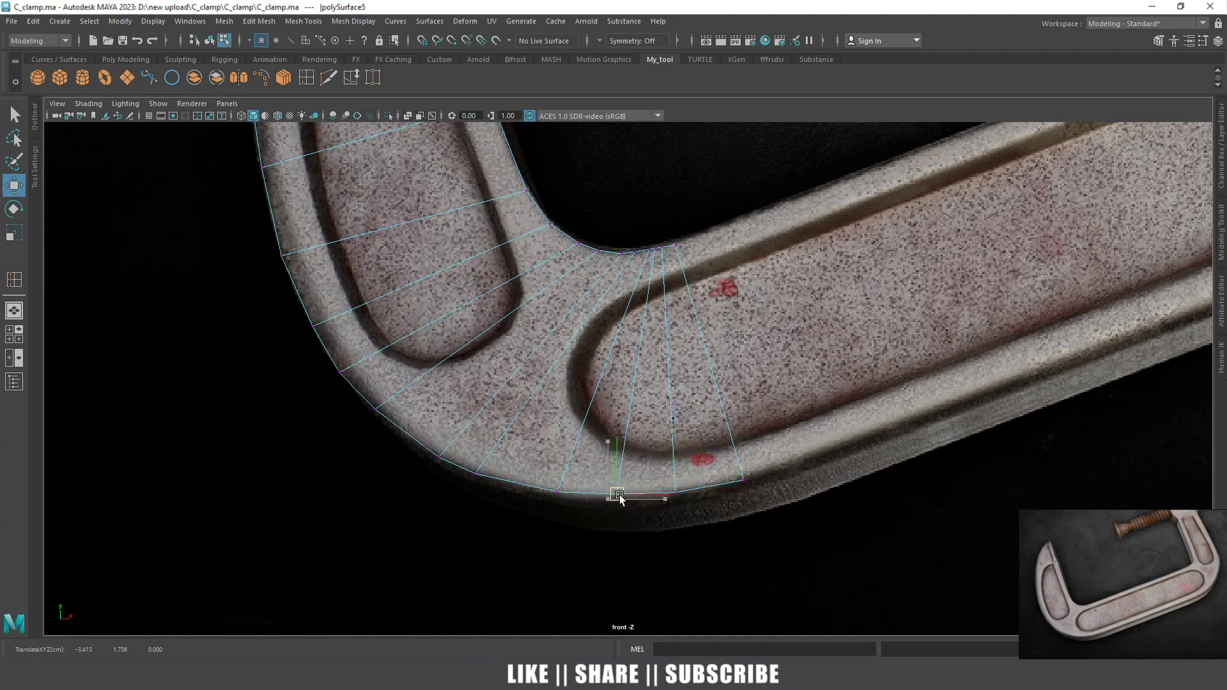
pyautogui.click(476, 473)
pyautogui.moveTo(476, 473); pyautogui.dragTo(499, 481)
# Raise the section's lower right corner vertex slightly and pan along the arm
pyautogui.scroll(-3, 631, 338)
pyautogui.scroll(2, 654, 408)
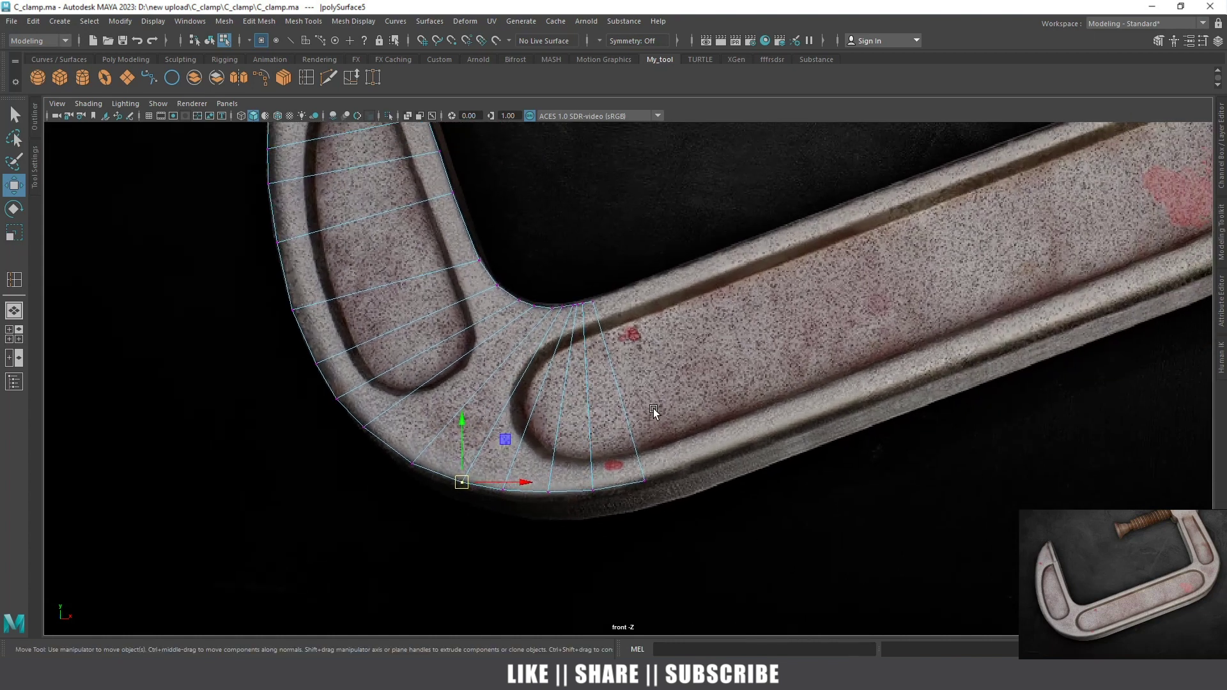
pyautogui.click(641, 472)
pyautogui.moveTo(645, 453); pyautogui.dragTo(645, 455)
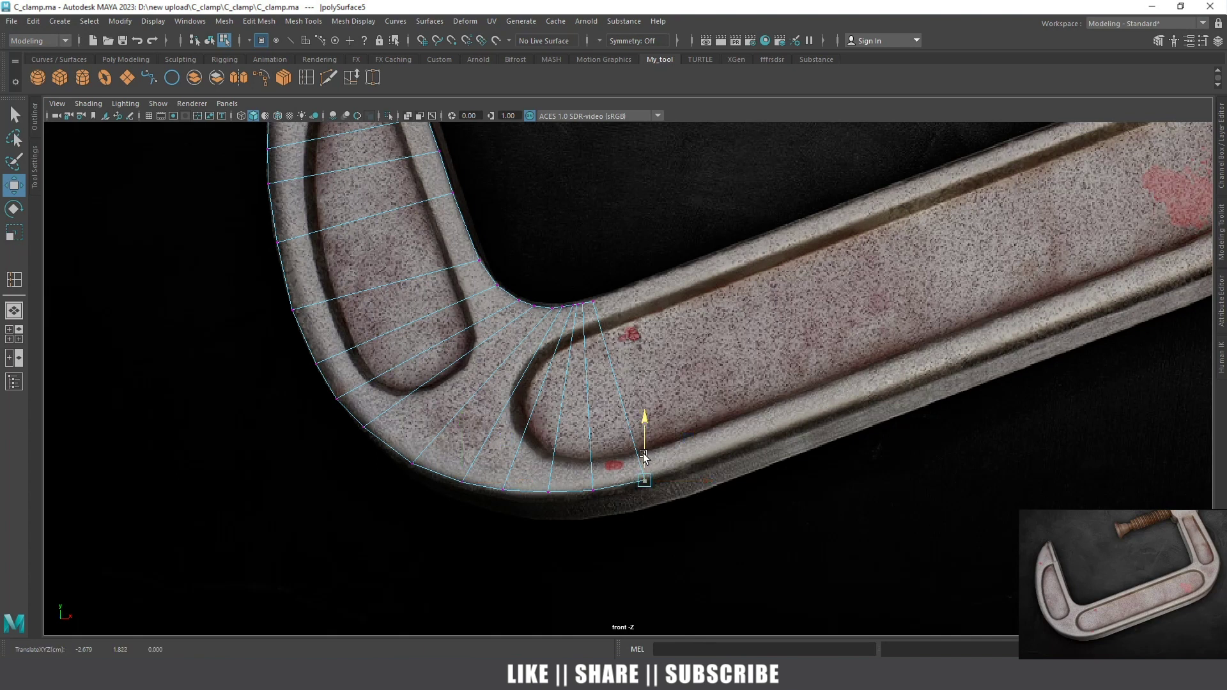
pyautogui.keyDown('alt'); pyautogui.moveTo(641, 455); pyautogui.dragTo(612, 417, button='middle'); pyautogui.keyUp('alt')
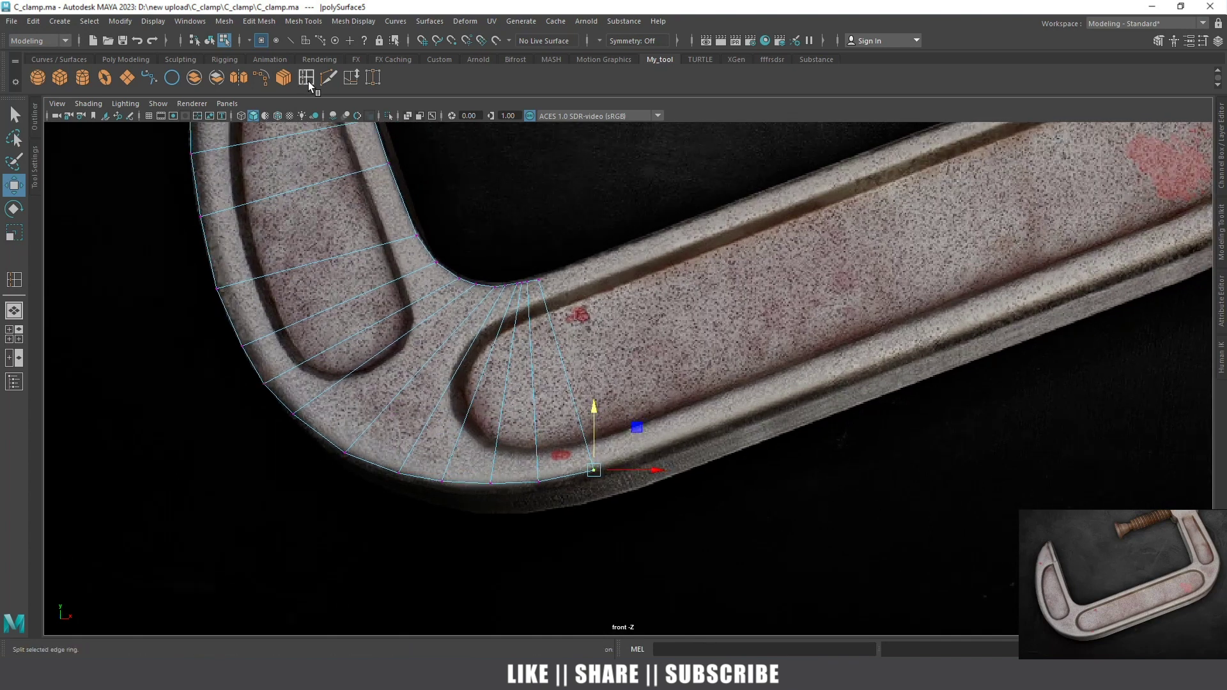
pyautogui.scroll(-1, 582, 455)
pyautogui.moveTo(505, 349); pyautogui.dragTo(507, 276, button='right')
# Extrude the section's right border edge along the straight arm and rotate it to the arm's angle
pyautogui.click(529, 391)
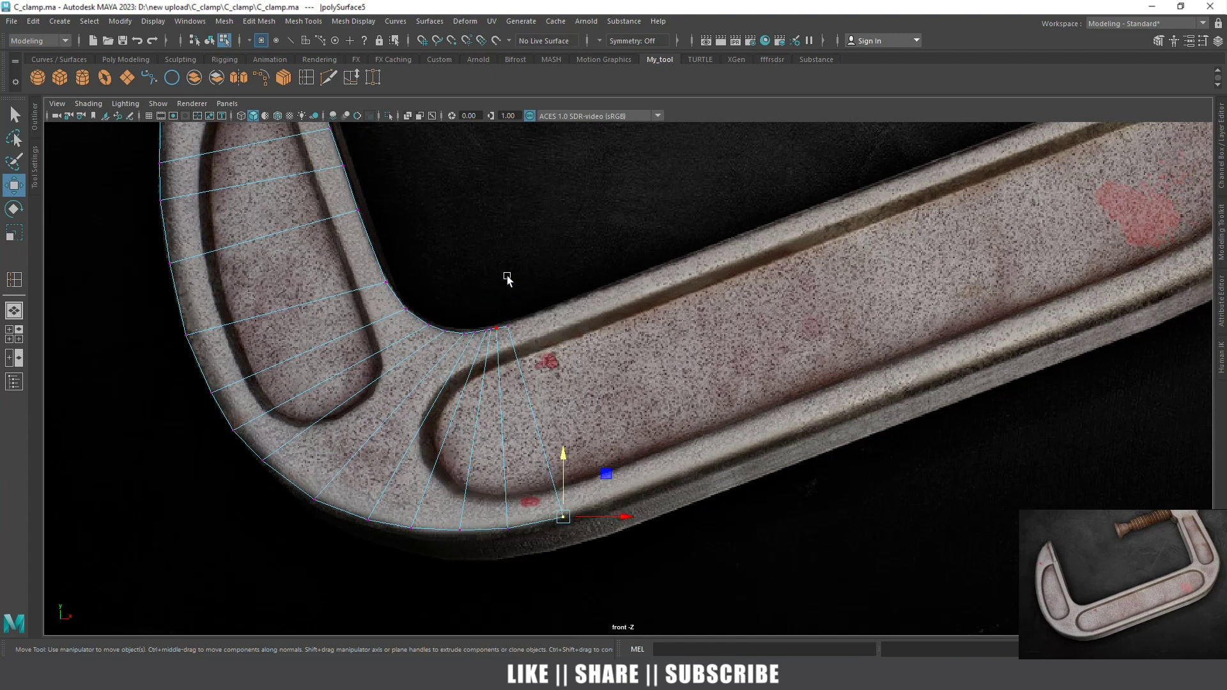
pyautogui.scroll(-2, 554, 392)
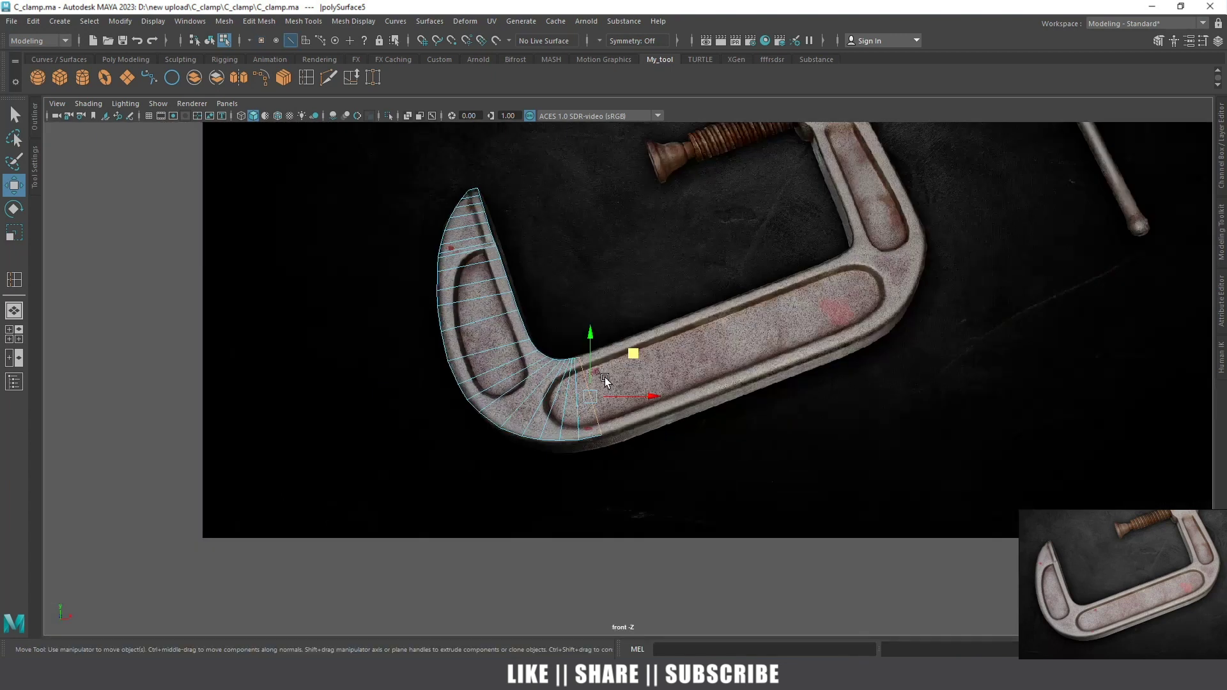
pyautogui.scroll(-2, 554, 394)
pyautogui.scroll(2, 554, 393)
pyautogui.moveTo(515, 389)
pyautogui.keyDown('shift'); pyautogui.mouseDown()
pyautogui.moveTo(824, 307)
pyautogui.moveTo(903, 268)
pyautogui.mouseUp(); pyautogui.keyUp('shift')
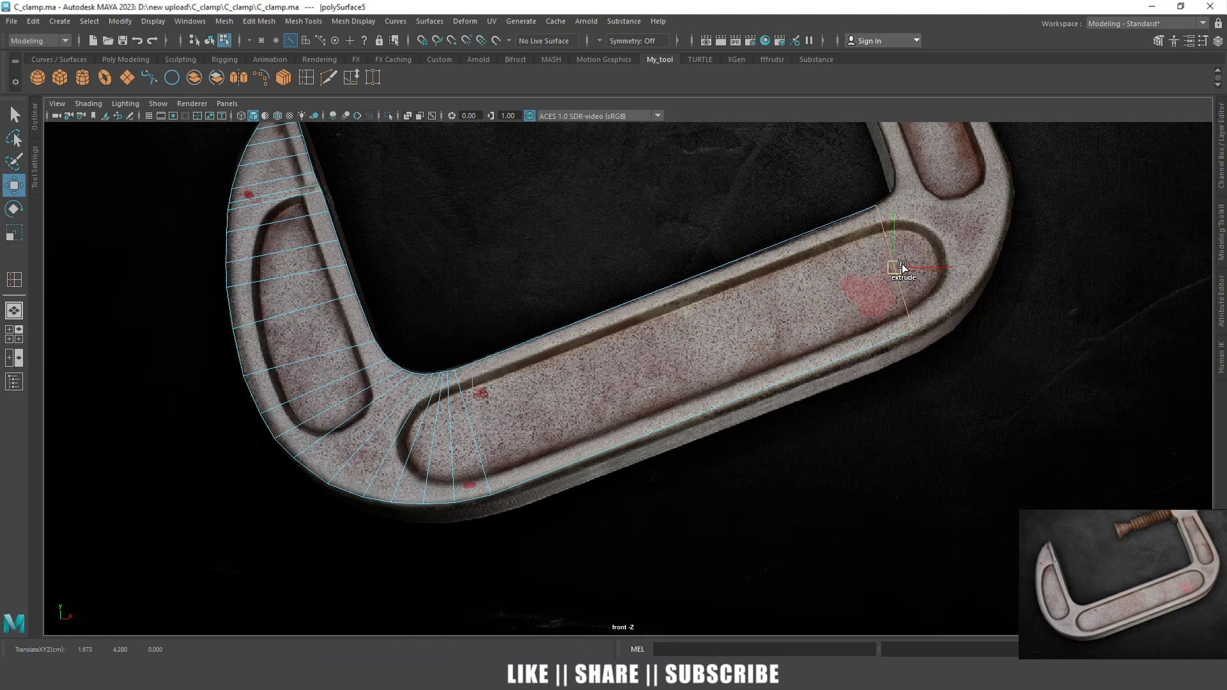
pyautogui.scroll(3, 741, 343)
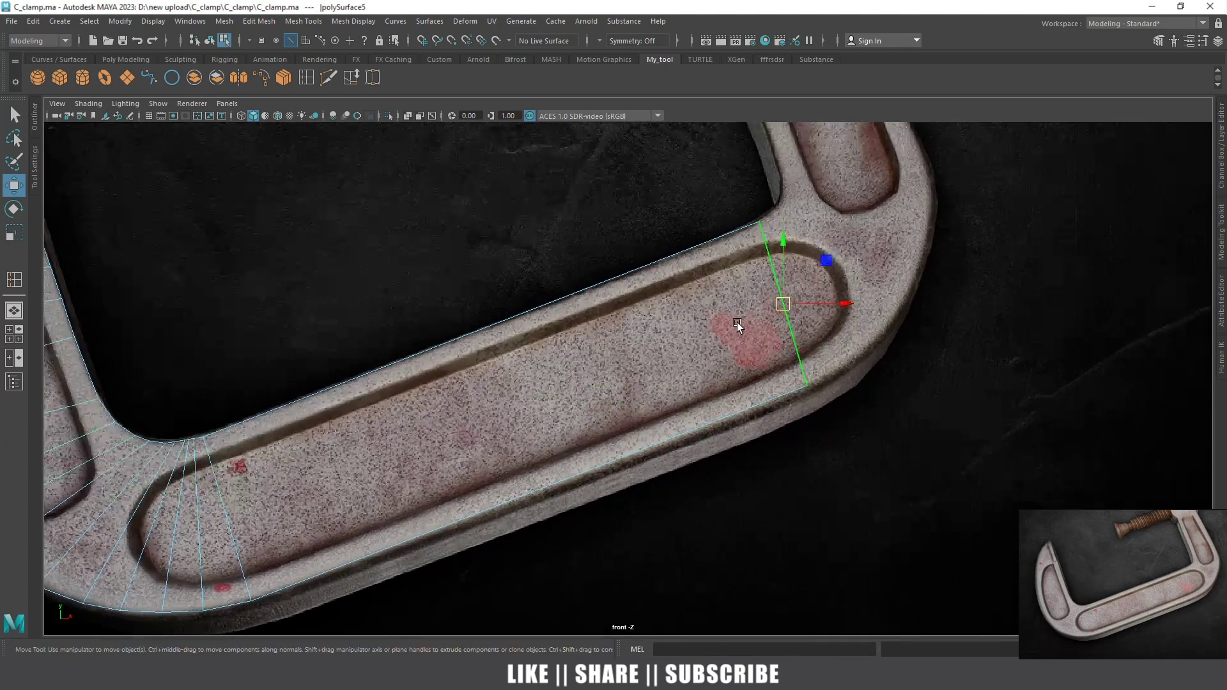
pyautogui.press('r')
pyautogui.press('e')
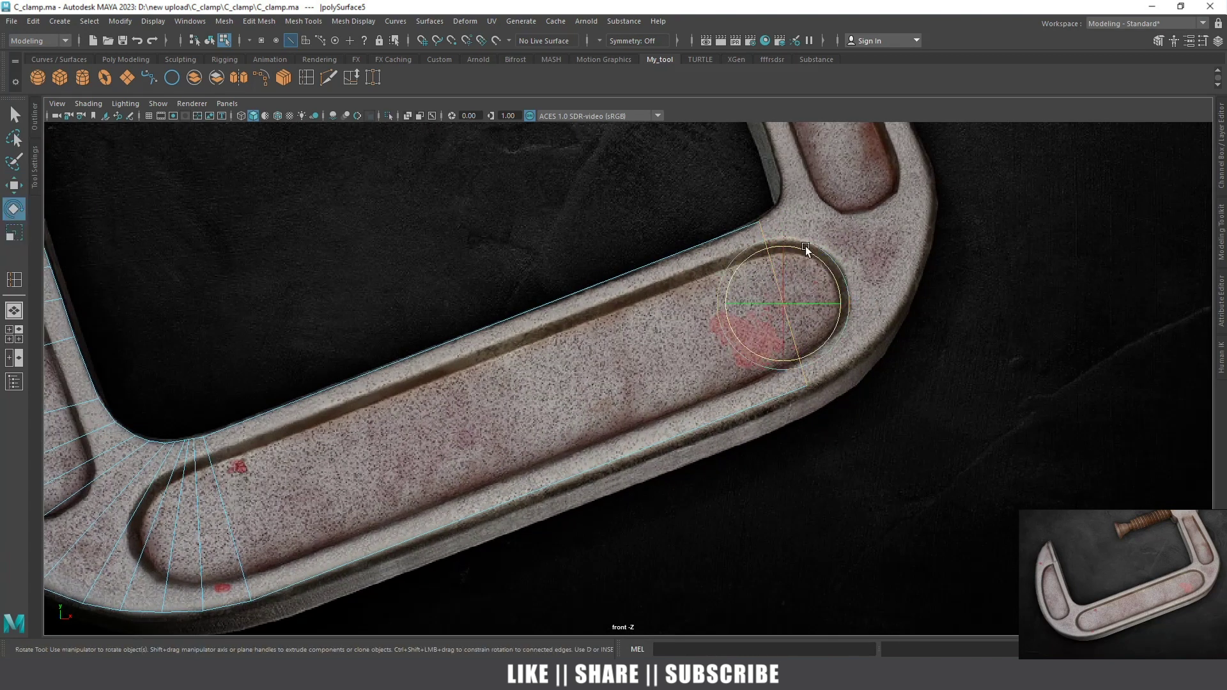
pyautogui.moveTo(803, 248); pyautogui.dragTo(802, 249)
pyautogui.press('w')
# Extrude another edge row around the slot's rounded end and move it up-right into the bend
pyautogui.keyDown('alt'); pyautogui.moveTo(814, 290); pyautogui.dragTo(683, 387, button='middle'); pyautogui.keyUp('alt')
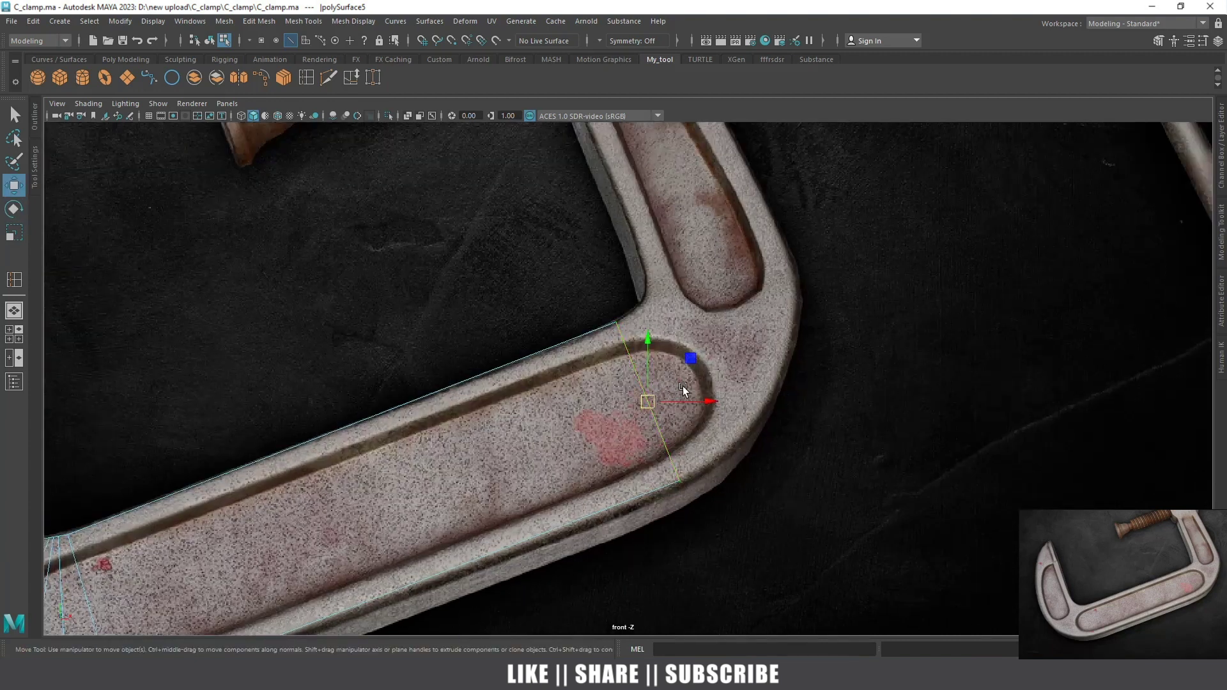
pyautogui.moveTo(657, 406)
pyautogui.keyDown('shift'); pyautogui.mouseDown()
pyautogui.moveTo(692, 382)
pyautogui.moveTo(682, 391)
pyautogui.mouseUp(); pyautogui.keyUp('shift')
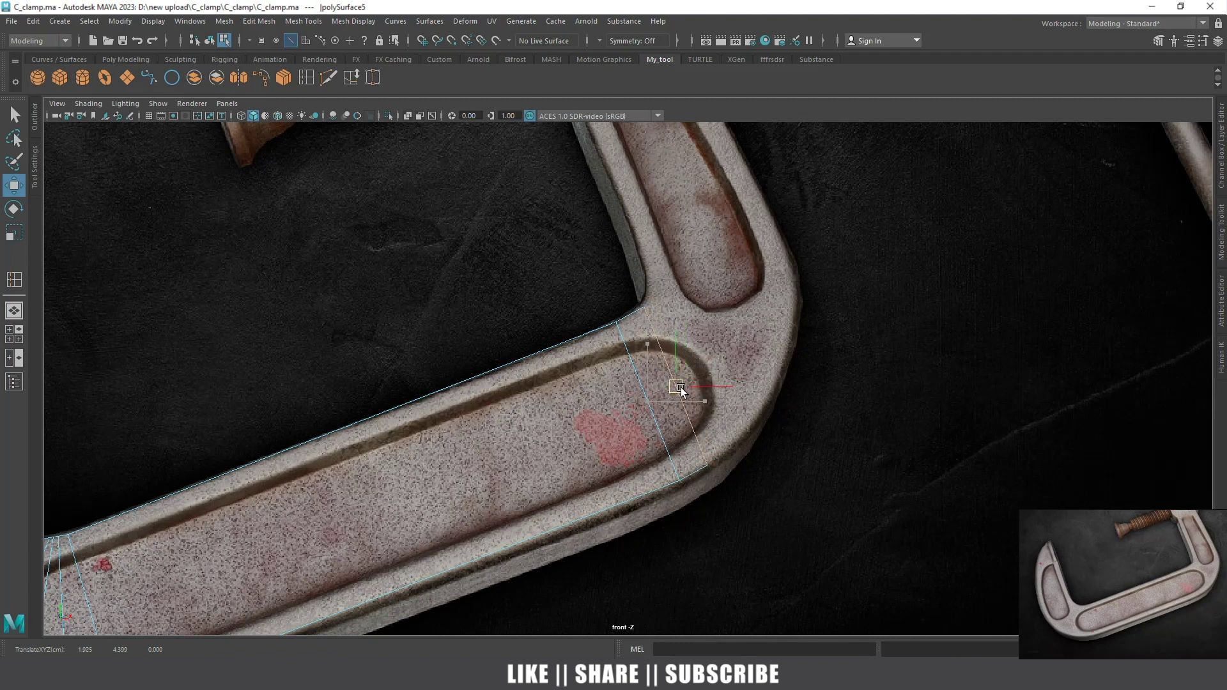
pyautogui.press('e')
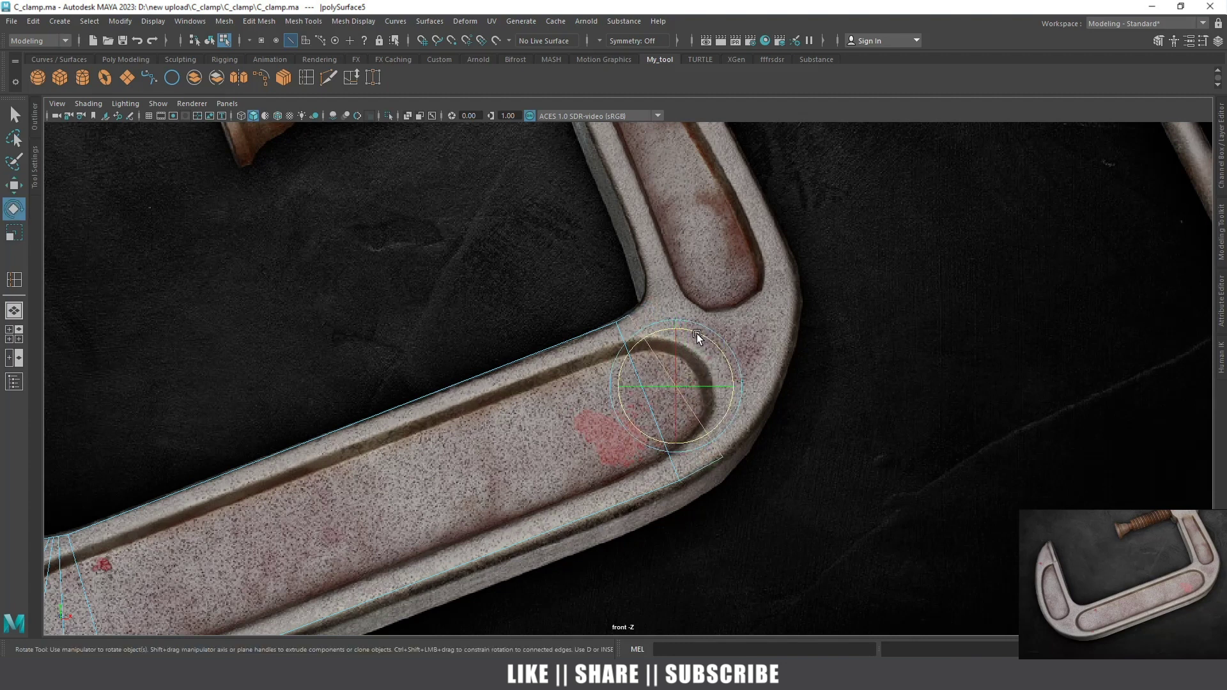
pyautogui.press('w')
pyautogui.scroll(2, 697, 358)
pyautogui.scroll(1, 688, 382)
pyautogui.moveTo(688, 382); pyautogui.dragTo(727, 349)
# Pull the new row's outer corner vertex onto the clamp's outline
pyautogui.moveTo(683, 260); pyautogui.dragTo(595, 262, button='right')
pyautogui.moveTo(745, 446)
pyautogui.mouseDown()
pyautogui.moveTo(785, 505)
pyautogui.moveTo(748, 500)
pyautogui.mouseUp()
pyautogui.moveTo(777, 433); pyautogui.dragTo(792, 454)
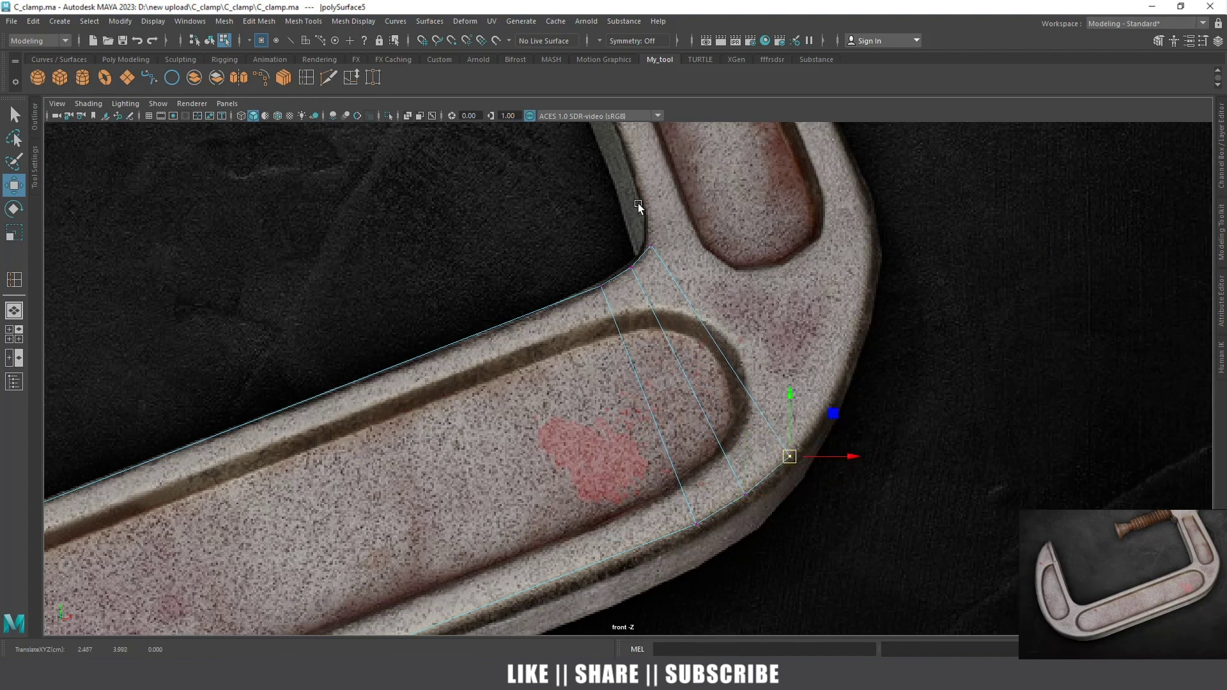
# Move a vertex up-right onto the clamp's edge, undoing a misplaced first attempt
pyautogui.moveTo(617, 245)
pyautogui.mouseDown()
pyautogui.moveTo(636, 270)
pyautogui.moveTo(620, 281)
pyautogui.moveTo(629, 253)
pyautogui.mouseUp()
pyautogui.hotkey('ctrl', 'z')
pyautogui.moveTo(622, 277); pyautogui.dragTo(643, 257)
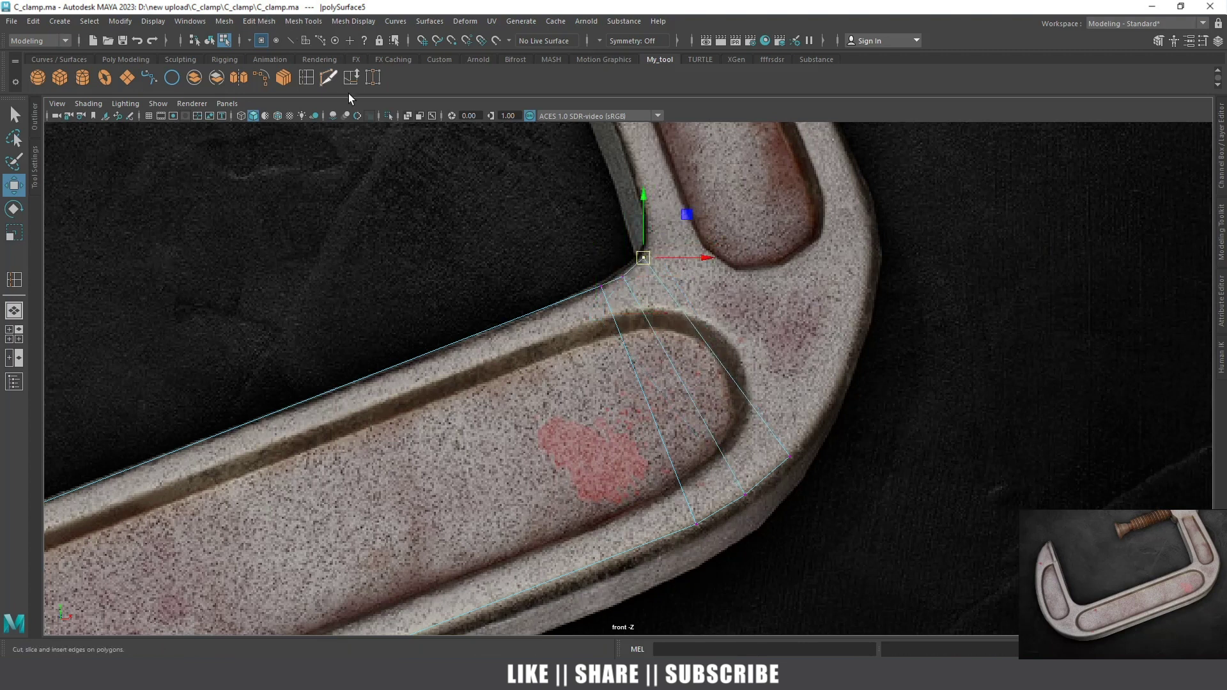
# Extrude the mesh's end edge up into the bend corner and tilt it to follow the bend
pyautogui.rightClick(682, 304)
pyautogui.click(681, 269)
pyautogui.click(672, 295)
pyautogui.keyDown('shift'); pyautogui.moveTo(731, 363); pyautogui.dragTo(740, 317); pyautogui.keyUp('shift')
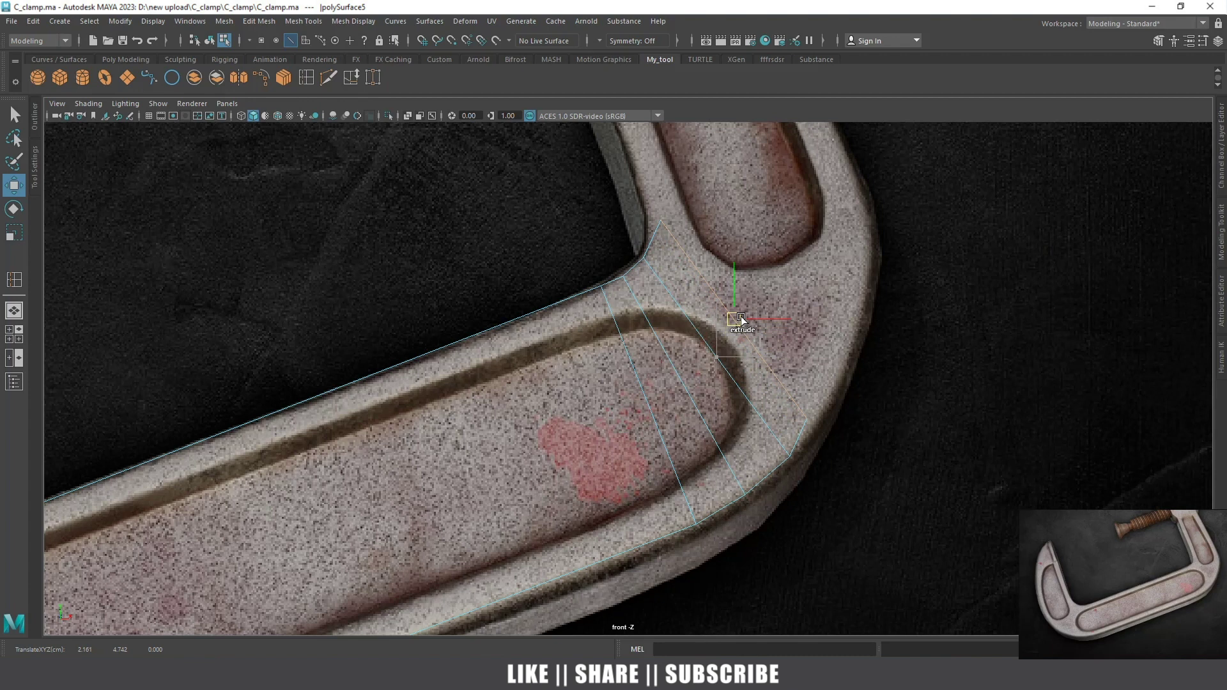
pyautogui.press('e')
pyautogui.moveTo(757, 273); pyautogui.dragTo(753, 270)
pyautogui.press('w')
# Fit the outer and lower corner vertices onto the clamp's outer contour
pyautogui.rightClick(676, 255)
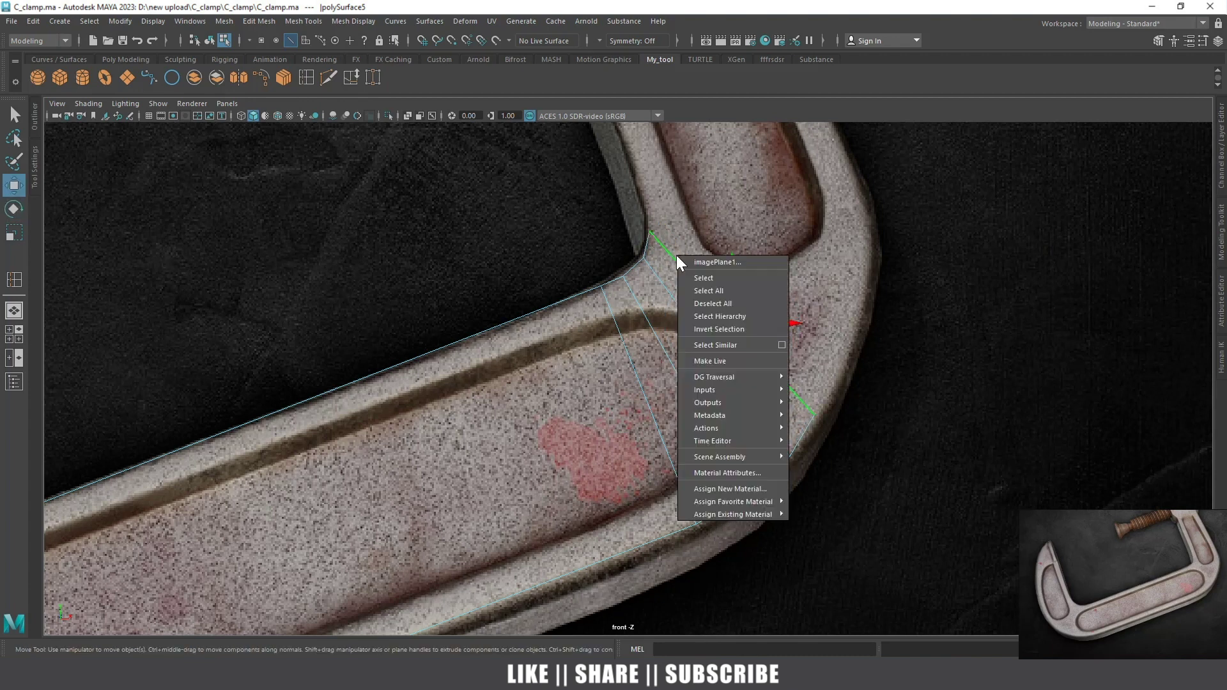
pyautogui.moveTo(659, 247); pyautogui.dragTo(639, 254, button='right')
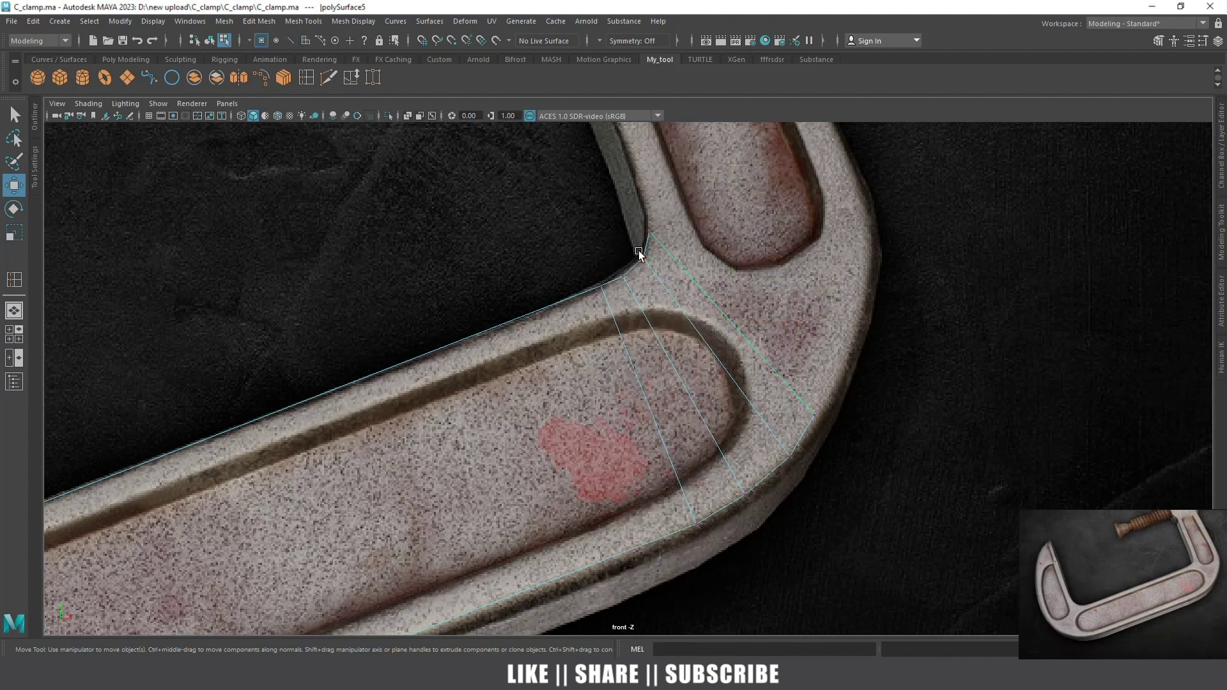
pyautogui.moveTo(630, 253)
pyautogui.mouseDown()
pyautogui.moveTo(649, 268)
pyautogui.moveTo(634, 289)
pyautogui.mouseUp()
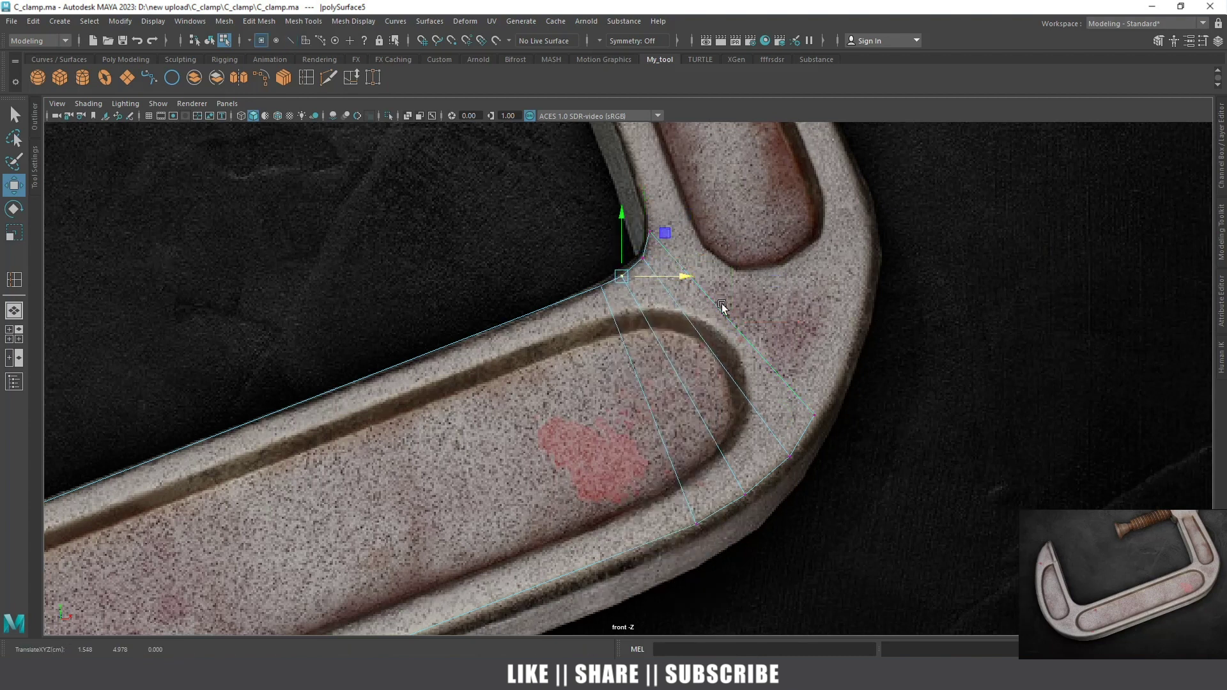
pyautogui.click(814, 415)
pyautogui.moveTo(815, 415)
pyautogui.mouseDown()
pyautogui.moveTo(869, 294)
pyautogui.moveTo(852, 361)
pyautogui.mouseUp()
pyautogui.click(791, 455)
pyautogui.moveTo(793, 458)
pyautogui.mouseDown()
pyautogui.moveTo(841, 389)
pyautogui.moveTo(804, 454)
pyautogui.mouseUp()
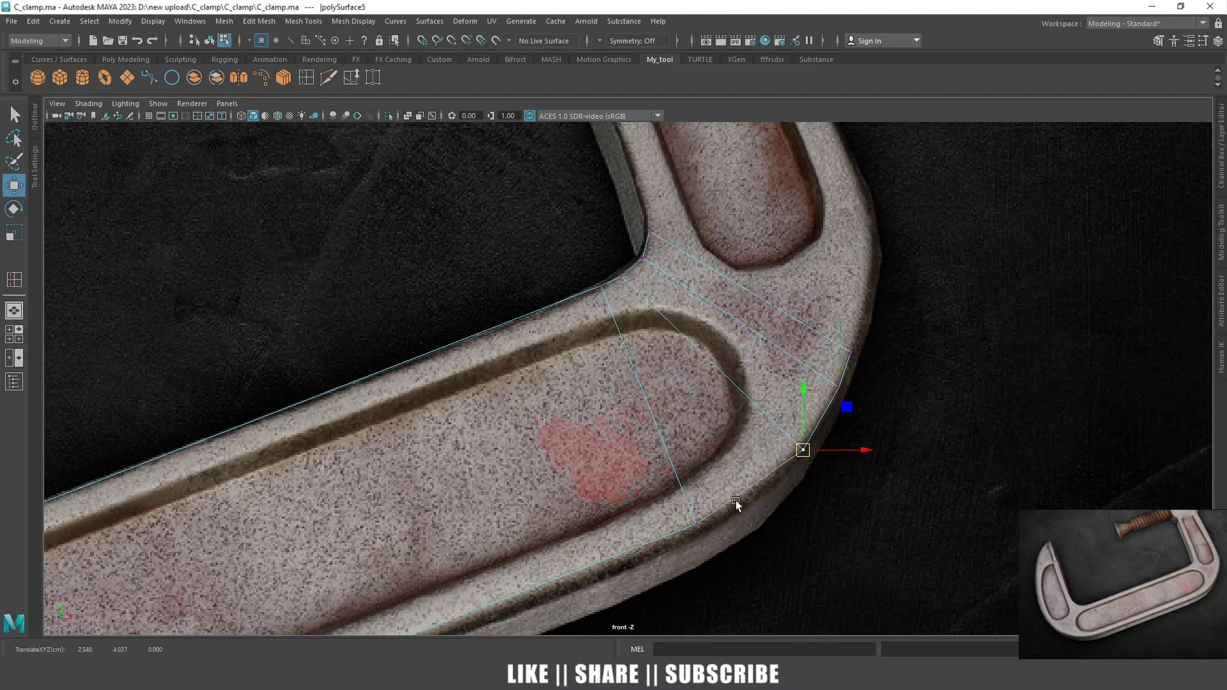
pyautogui.click(698, 524)
pyautogui.moveTo(698, 523)
pyautogui.mouseDown()
pyautogui.moveTo(740, 504)
pyautogui.moveTo(723, 515)
pyautogui.mouseUp()
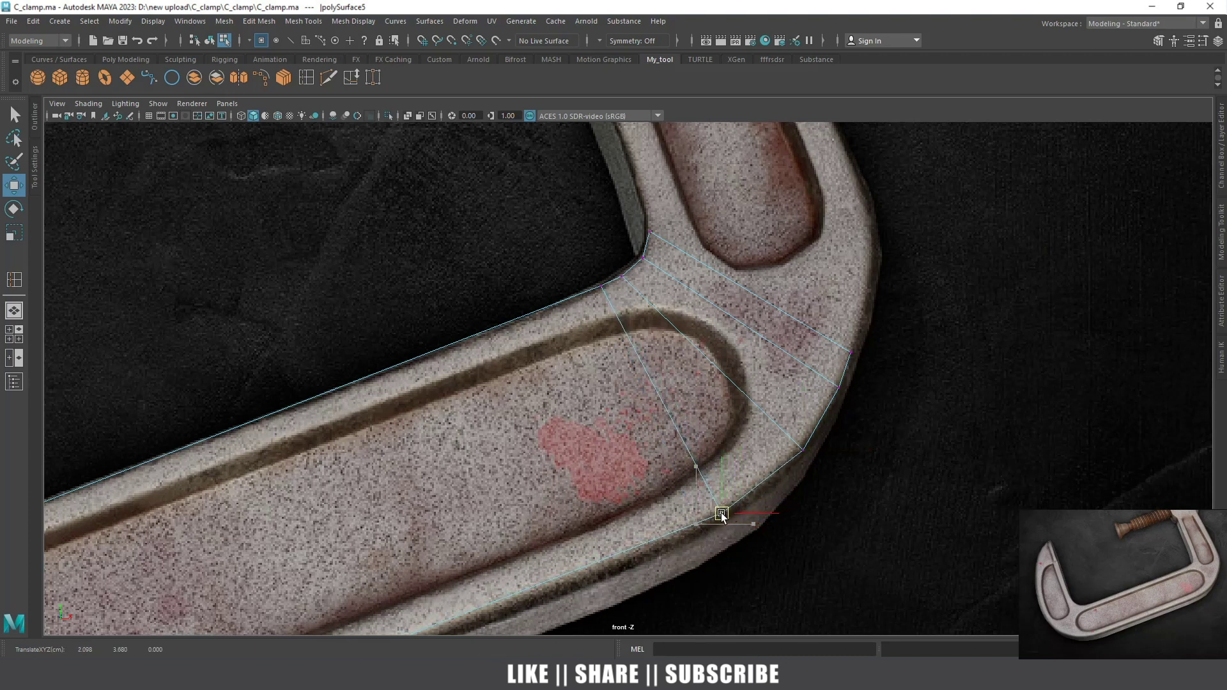
# Extrude the edge up toward the upper arm and rotate it to horizontal
pyautogui.keyDown('alt'); pyautogui.moveTo(722, 515); pyautogui.dragTo(618, 337, button='middle'); pyautogui.keyUp('alt')
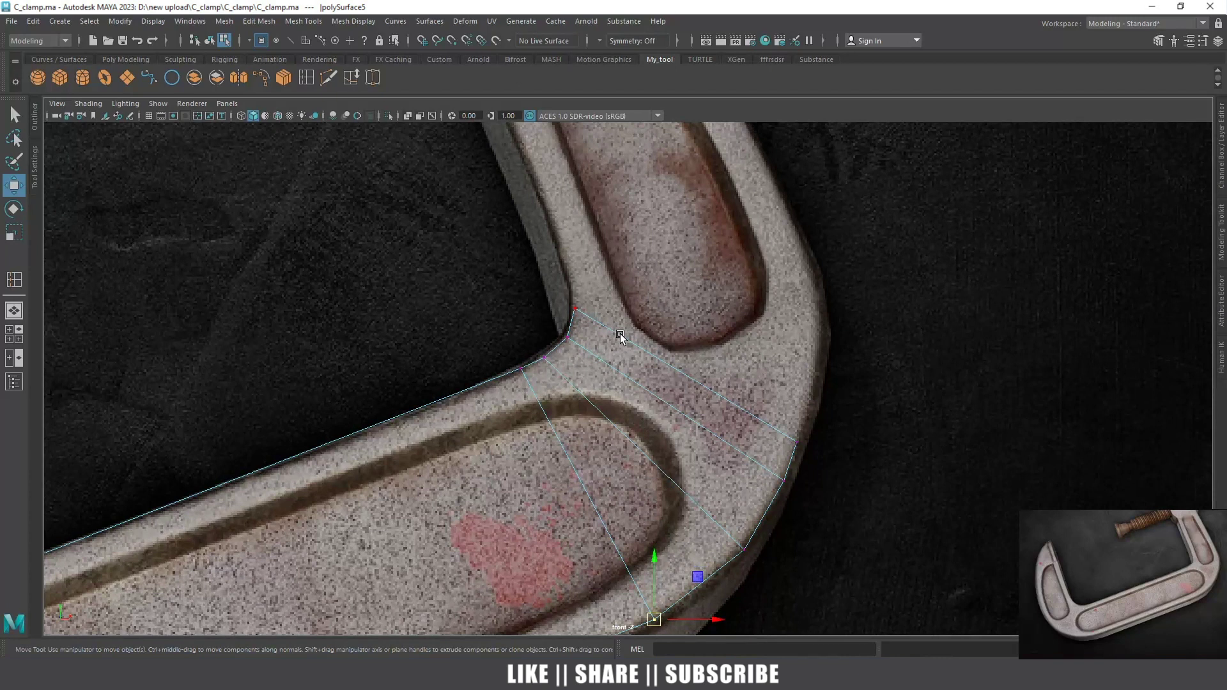
pyautogui.rightClick(624, 326)
pyautogui.click(625, 290)
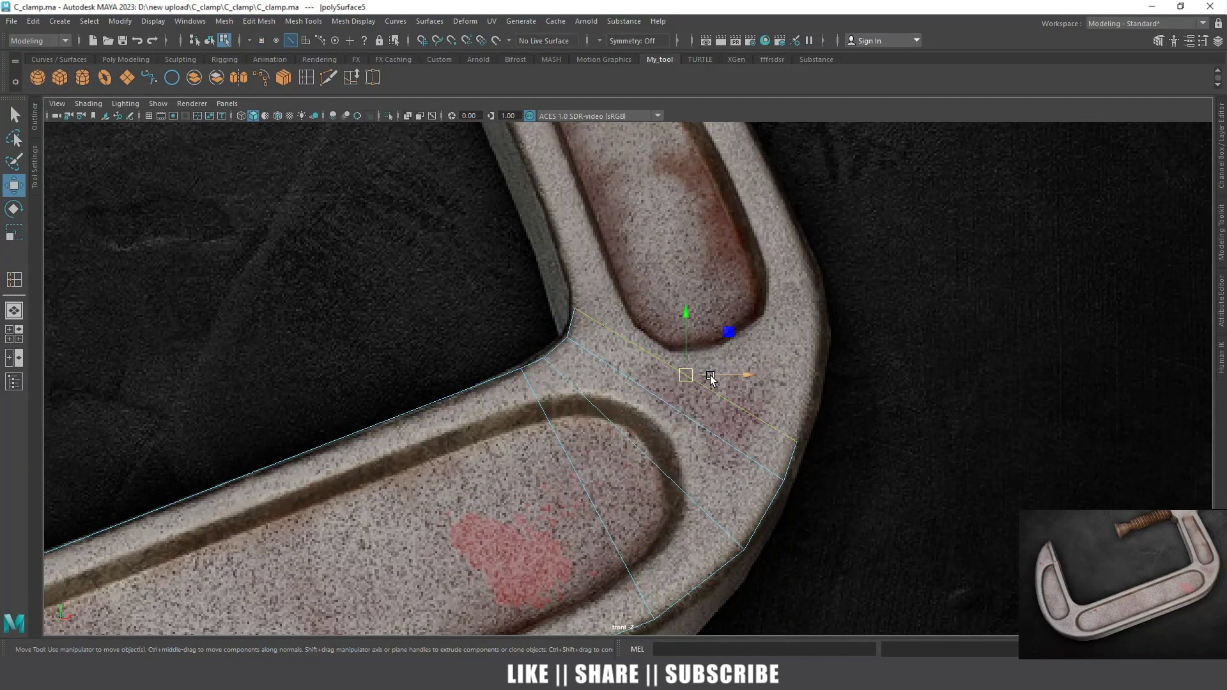
pyautogui.moveTo(686, 376); pyautogui.dragTo(689, 296)
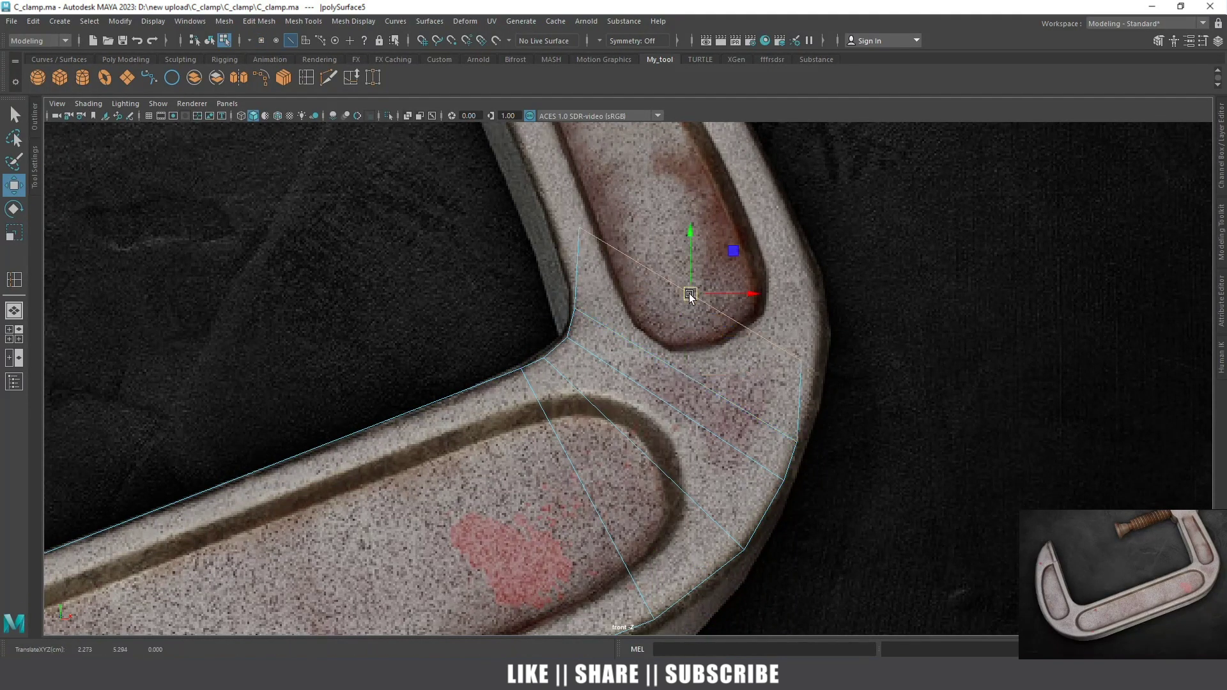
pyautogui.press('e')
pyautogui.moveTo(700, 238)
pyautogui.mouseDown()
pyautogui.moveTo(679, 255)
pyautogui.moveTo(701, 282)
pyautogui.mouseUp()
pyautogui.press('w')
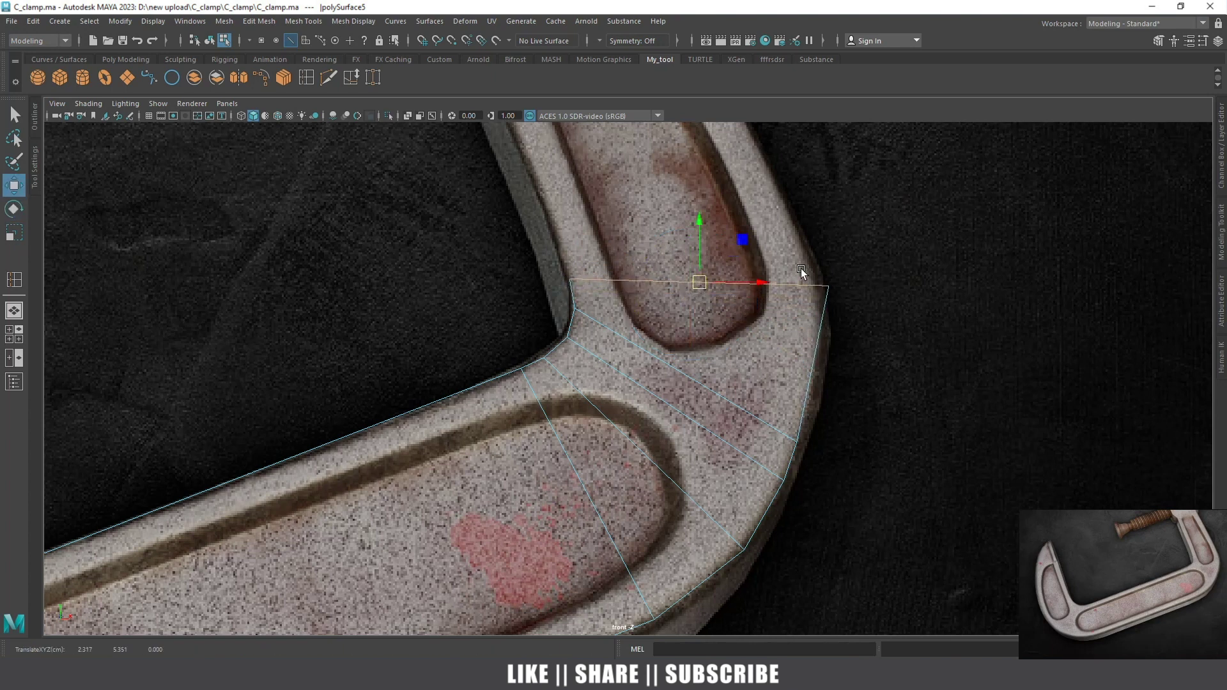
# Move the end vertex down onto the outer edge and frame more of the upper arm
pyautogui.moveTo(807, 288); pyautogui.dragTo(736, 289, button='right')
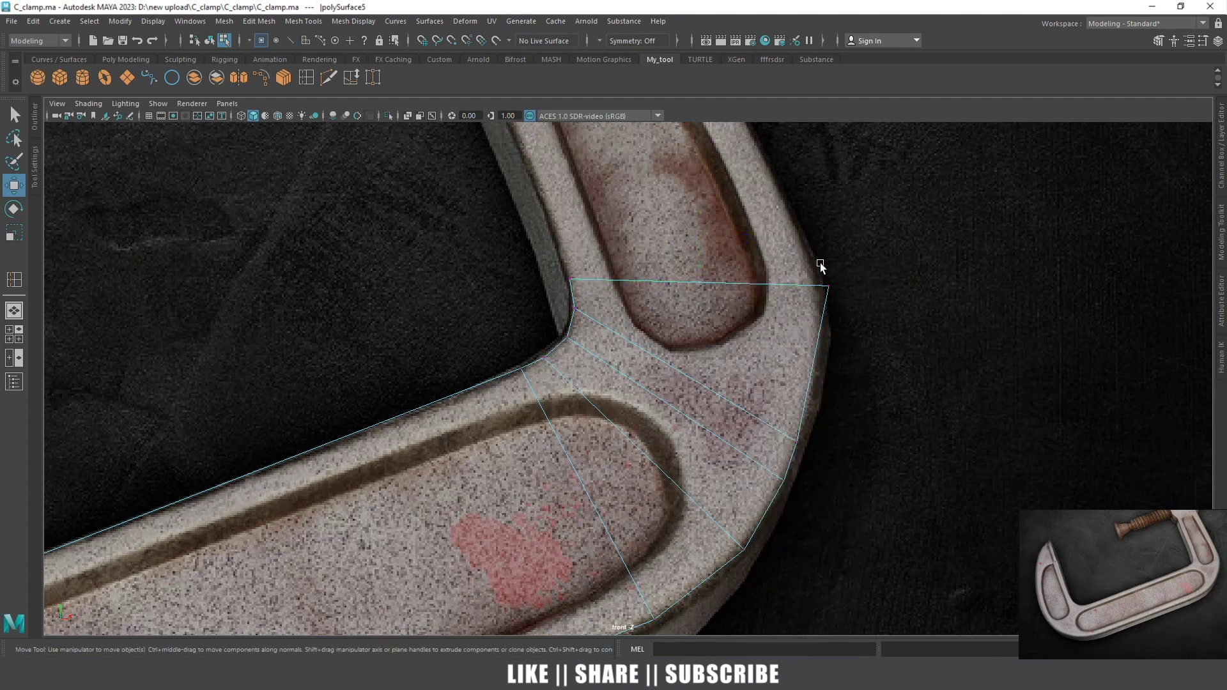
pyautogui.moveTo(839, 290); pyautogui.dragTo(821, 345)
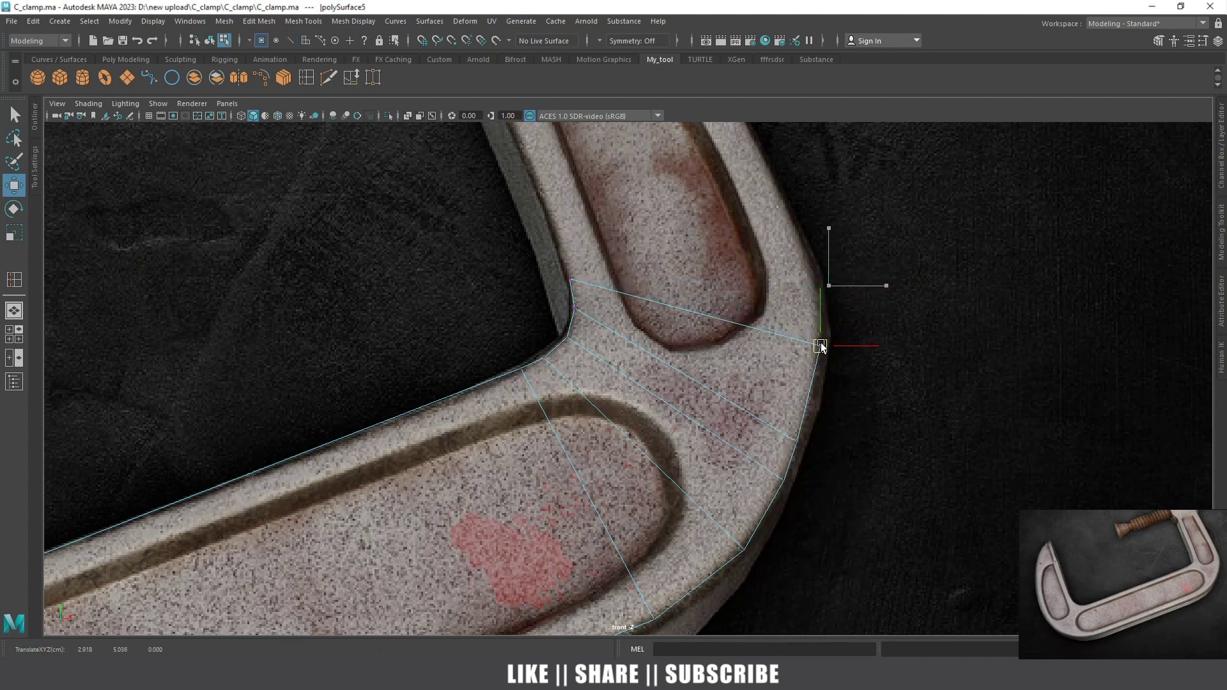
pyautogui.keyDown('alt'); pyautogui.moveTo(821, 346); pyautogui.dragTo(783, 399, button='middle'); pyautogui.keyUp('alt')
pyautogui.moveTo(713, 366)
pyautogui.mouseDown(button='right')
pyautogui.moveTo(760, 390)
pyautogui.moveTo(716, 343)
pyautogui.mouseUp(button='right')
pyautogui.rightClick(760, 390)
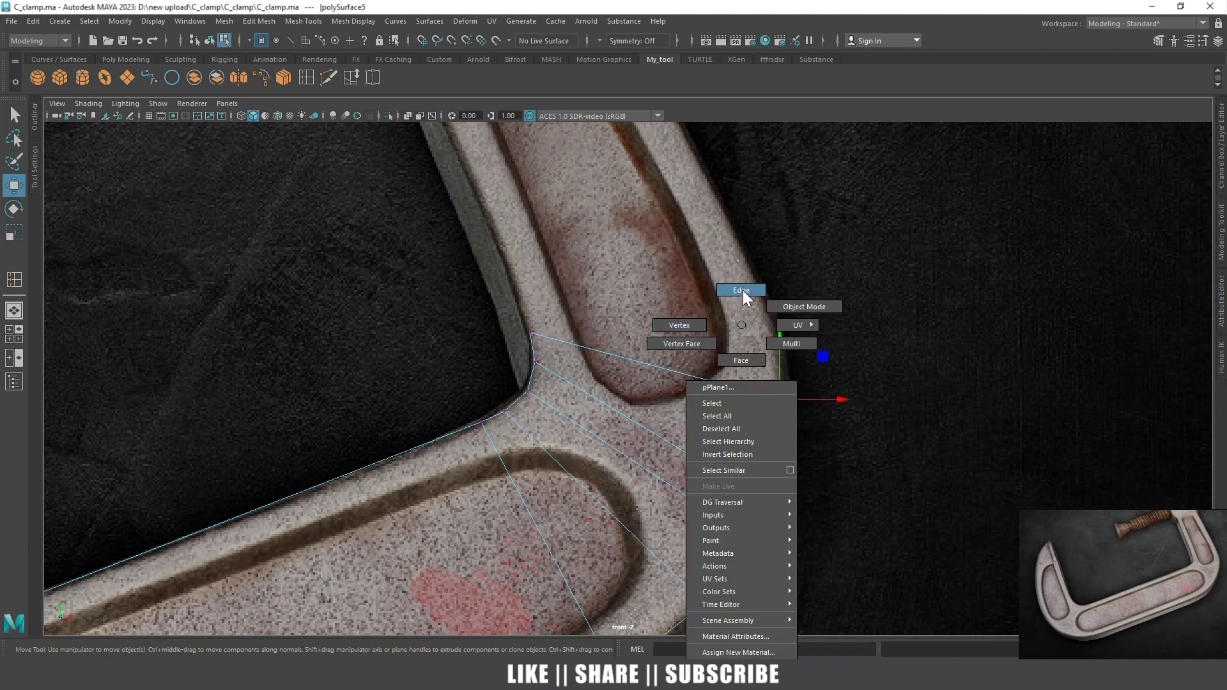
# Extrude the top edge up the upper arm, tilt it up-right and shrink it to the arm's width
pyautogui.moveTo(742, 290); pyautogui.dragTo(743, 290, button='right')
pyautogui.click(716, 381)
pyautogui.hotkey('ctrl', 'e')
pyautogui.moveTo(655, 366)
pyautogui.mouseDown()
pyautogui.moveTo(630, 285)
pyautogui.moveTo(641, 276)
pyautogui.moveTo(638, 292)
pyautogui.mouseUp()
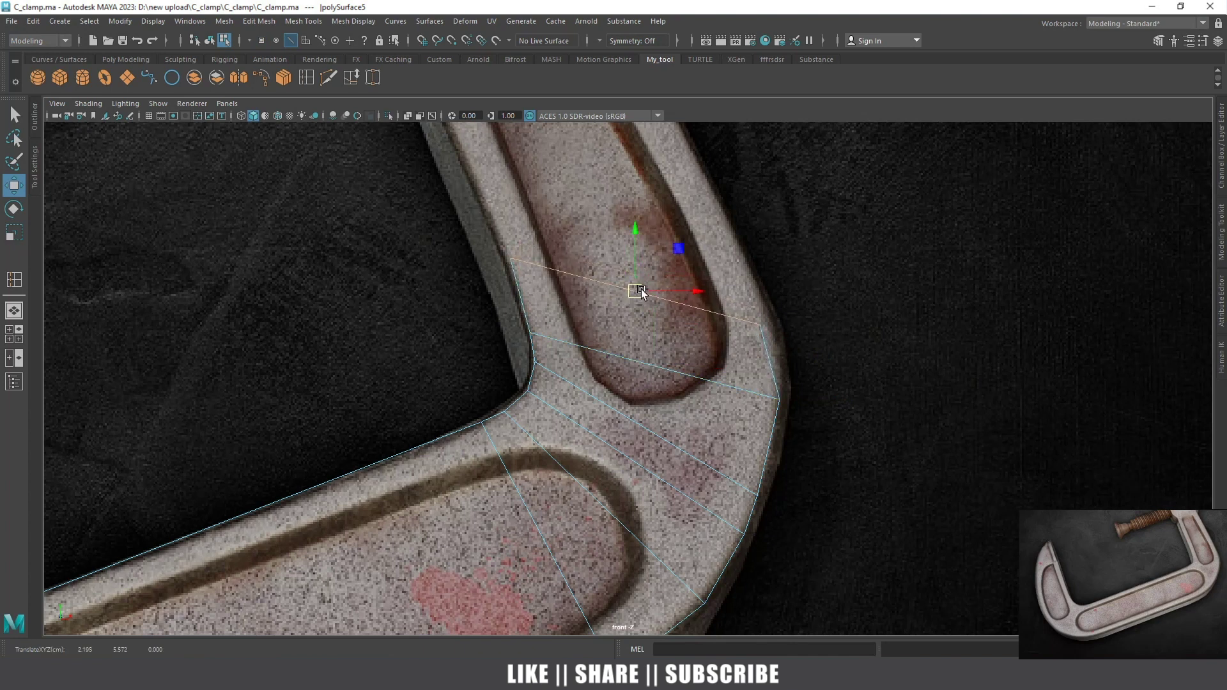
pyautogui.press('e')
pyautogui.moveTo(620, 237); pyautogui.dragTo(629, 283)
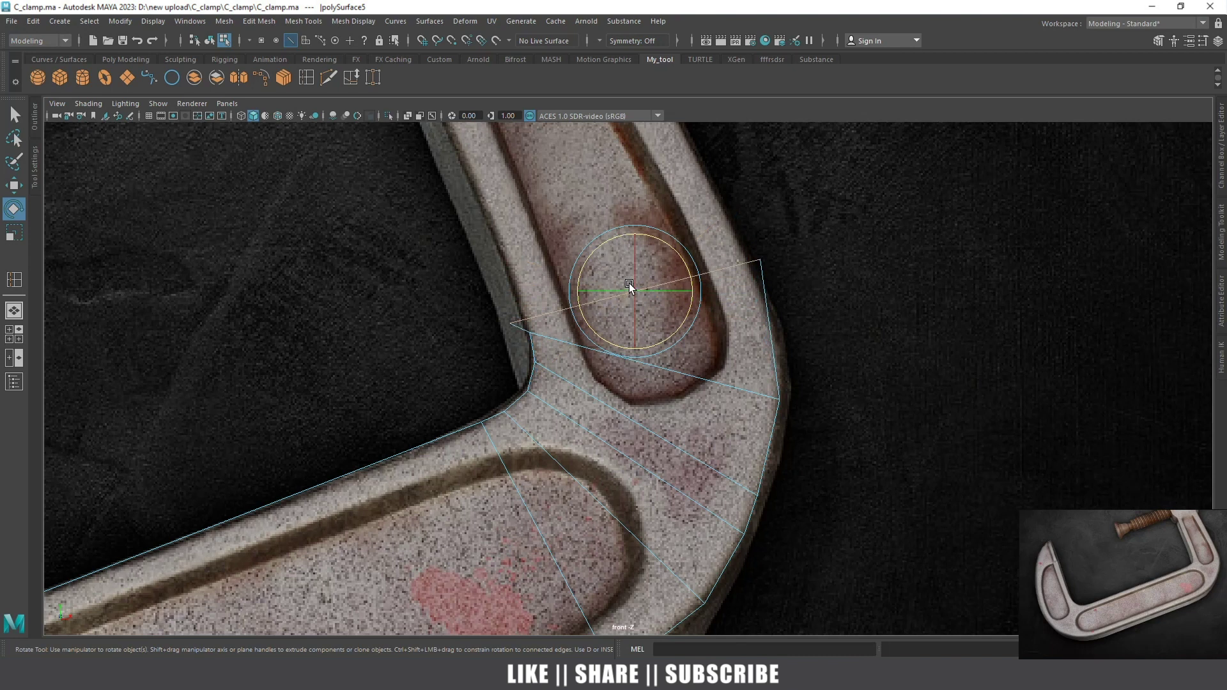
pyautogui.press('r')
pyautogui.moveTo(645, 296); pyautogui.dragTo(617, 290)
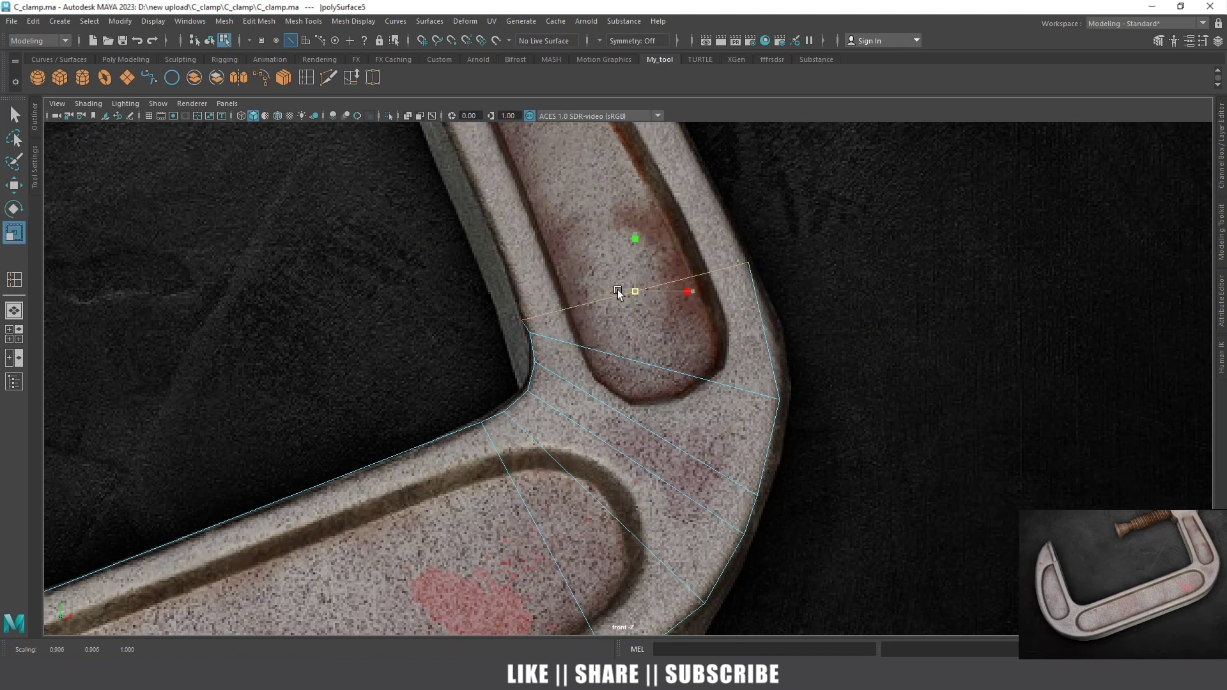
# Move the new row's lower corner vertex up onto the arm's edge
pyautogui.moveTo(749, 262); pyautogui.dragTo(674, 266, button='right')
pyautogui.moveTo(719, 229)
pyautogui.mouseDown()
pyautogui.moveTo(766, 276)
pyautogui.moveTo(759, 285)
pyautogui.mouseUp()
pyautogui.press('w')
pyautogui.click(779, 399)
pyautogui.moveTo(779, 401); pyautogui.dragTo(779, 331)
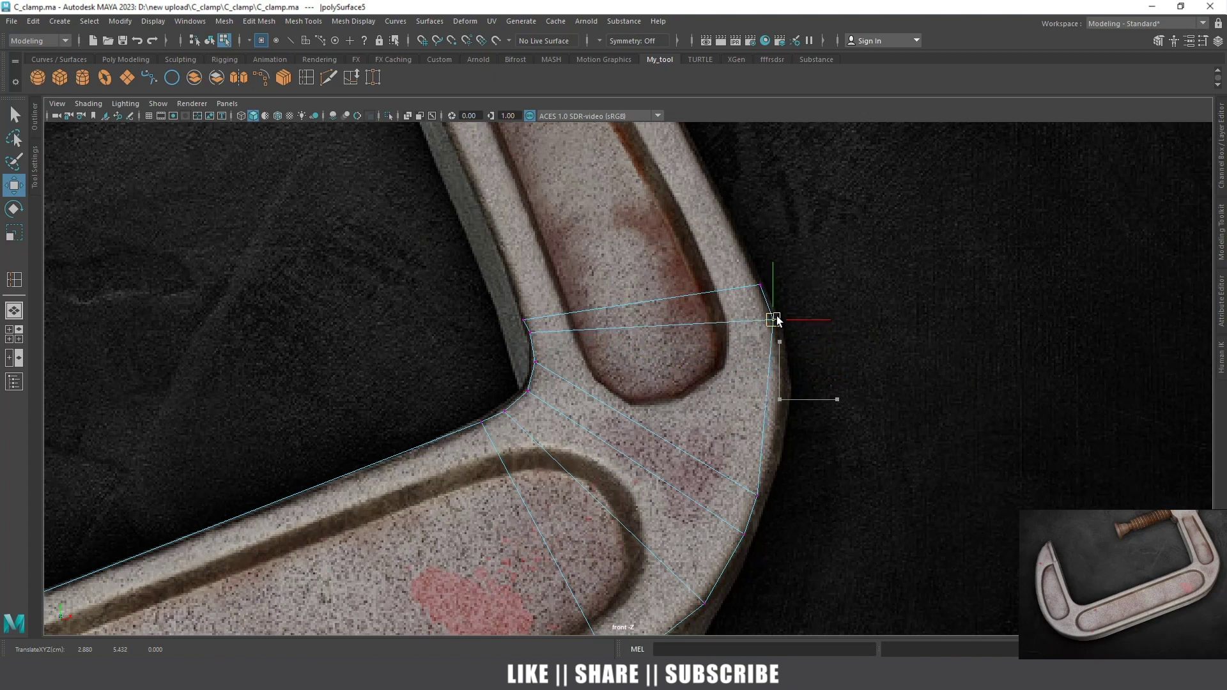
pyautogui.moveTo(779, 332); pyautogui.dragTo(771, 329)
# Pull the lower outer vertices up to the outline and slide the upper-right vertex down the outer edge
pyautogui.click(755, 492)
pyautogui.moveTo(758, 495)
pyautogui.mouseDown()
pyautogui.moveTo(778, 419)
pyautogui.moveTo(777, 436)
pyautogui.mouseUp()
pyautogui.click(744, 535)
pyautogui.moveTo(746, 532); pyautogui.dragTo(756, 512)
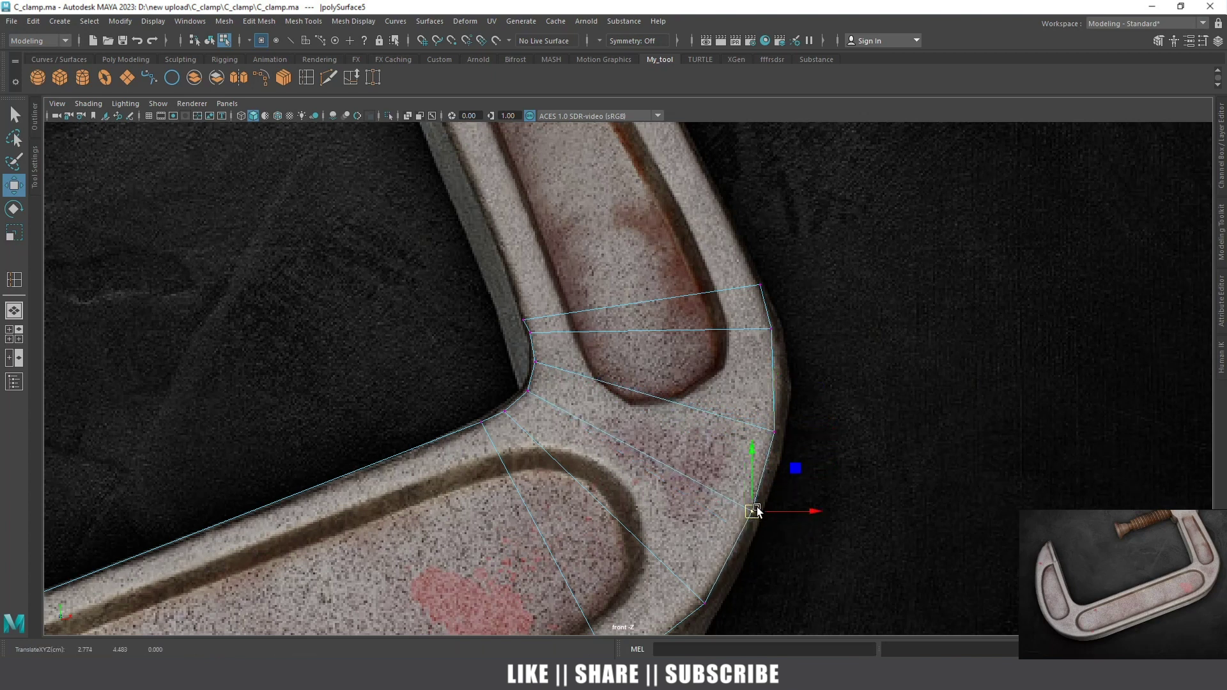
pyautogui.click(771, 329)
pyautogui.moveTo(772, 329); pyautogui.dragTo(775, 377)
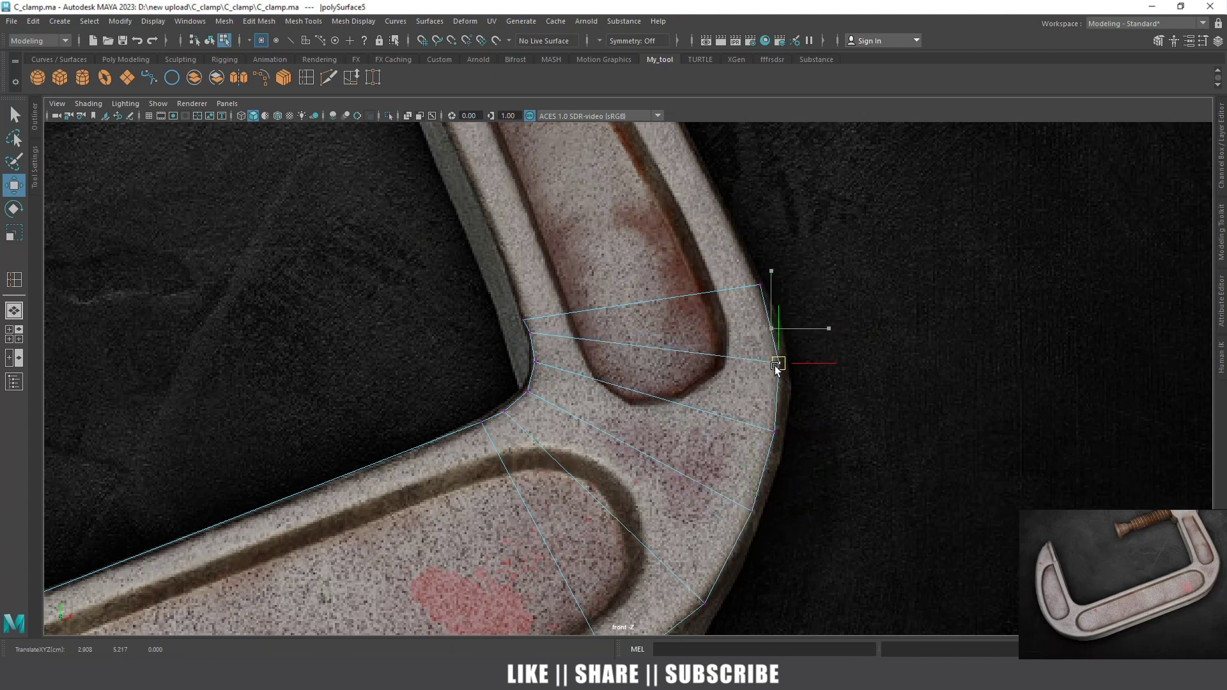
pyautogui.scroll(-2, 767, 384)
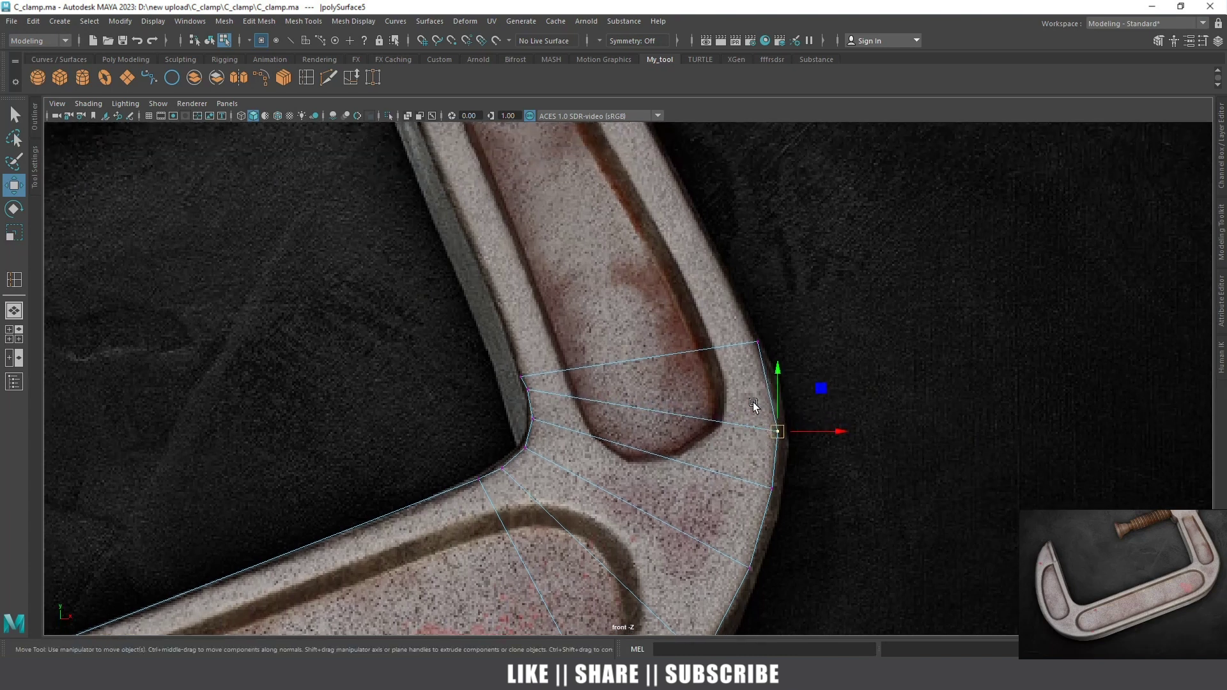
pyautogui.scroll(-2, 742, 391)
pyautogui.scroll(1, 737, 391)
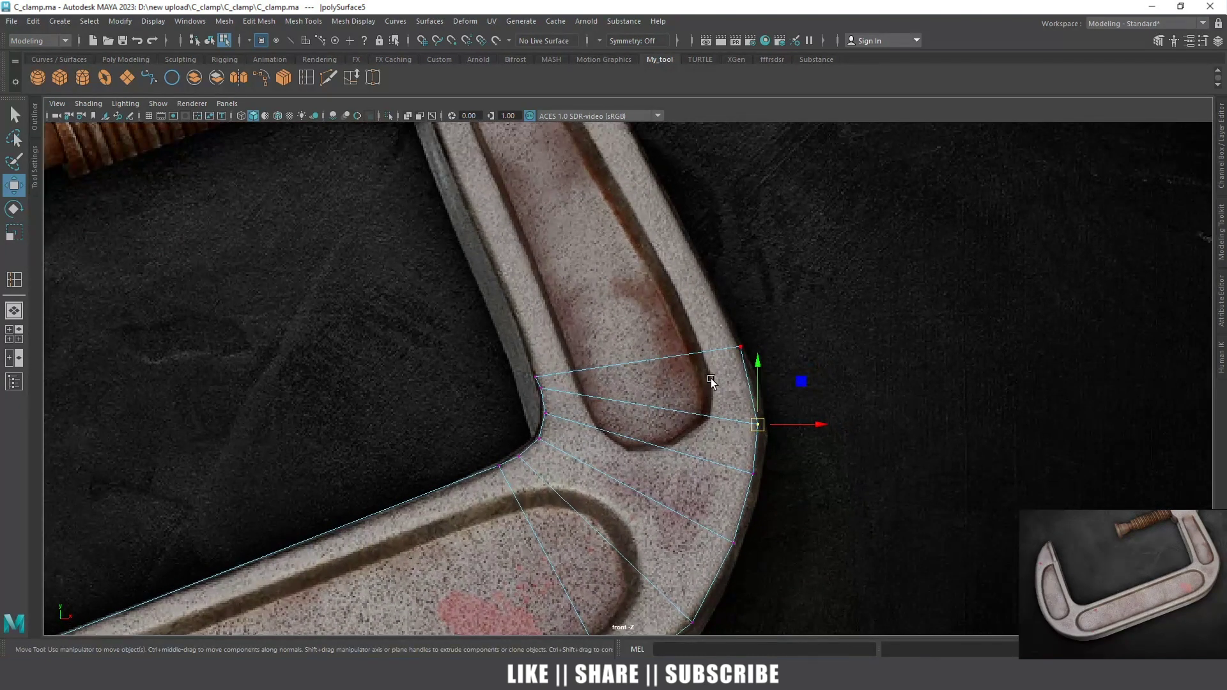
pyautogui.scroll(-2, 698, 377)
pyautogui.scroll(-2, 678, 382)
pyautogui.scroll(4, 640, 416)
pyautogui.scroll(-1, 548, 446)
pyautogui.scroll(-1, 607, 486)
pyautogui.scroll(-2, 604, 492)
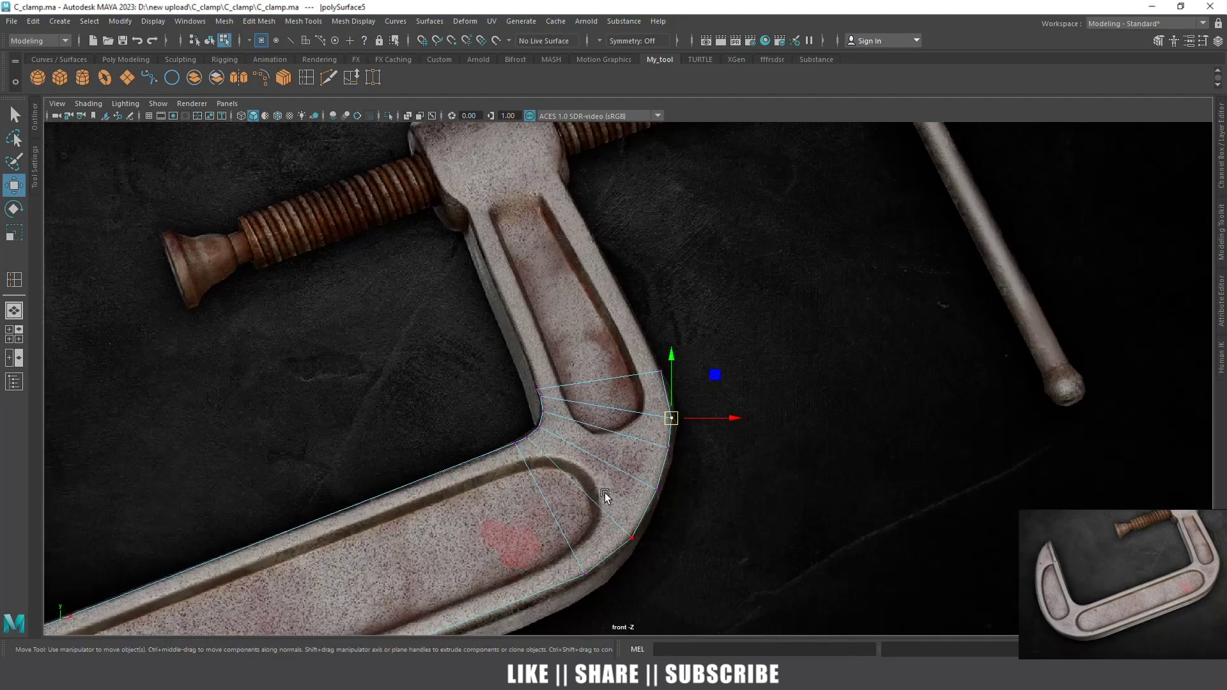
pyautogui.scroll(-2, 628, 482)
pyautogui.scroll(1, 626, 455)
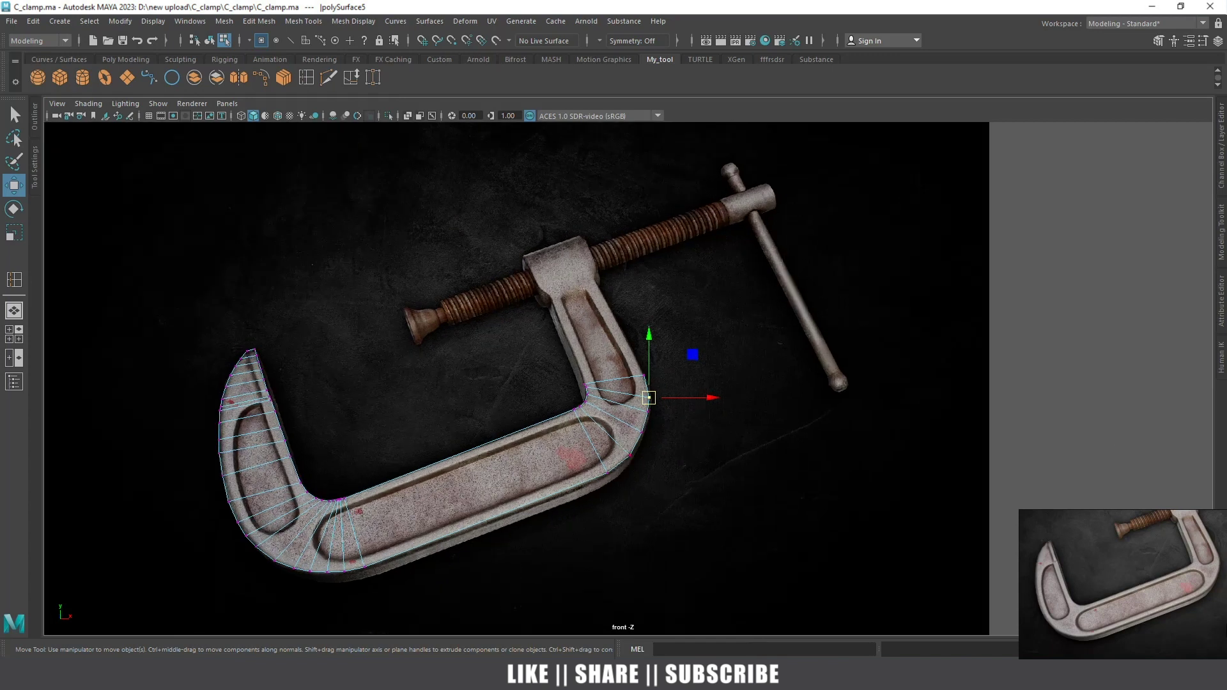
pyautogui.scroll(2, 649, 397)
pyautogui.scroll(4, 645, 384)
pyautogui.scroll(1, 556, 464)
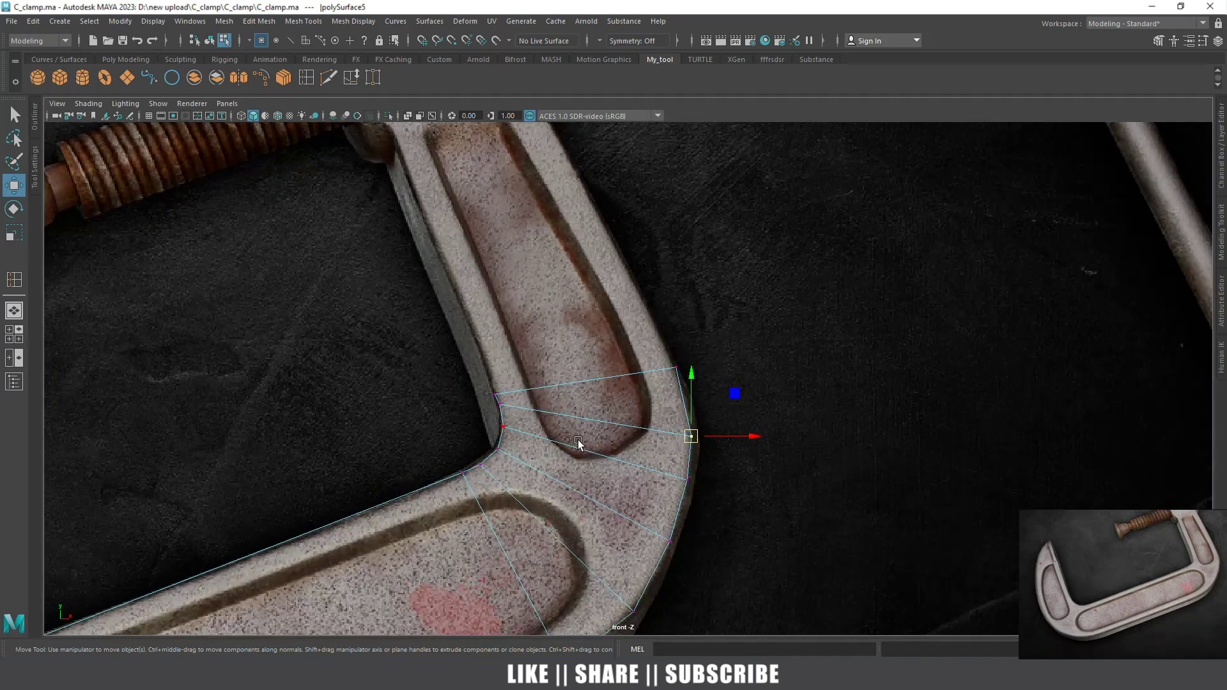
pyautogui.scroll(1, 578, 440)
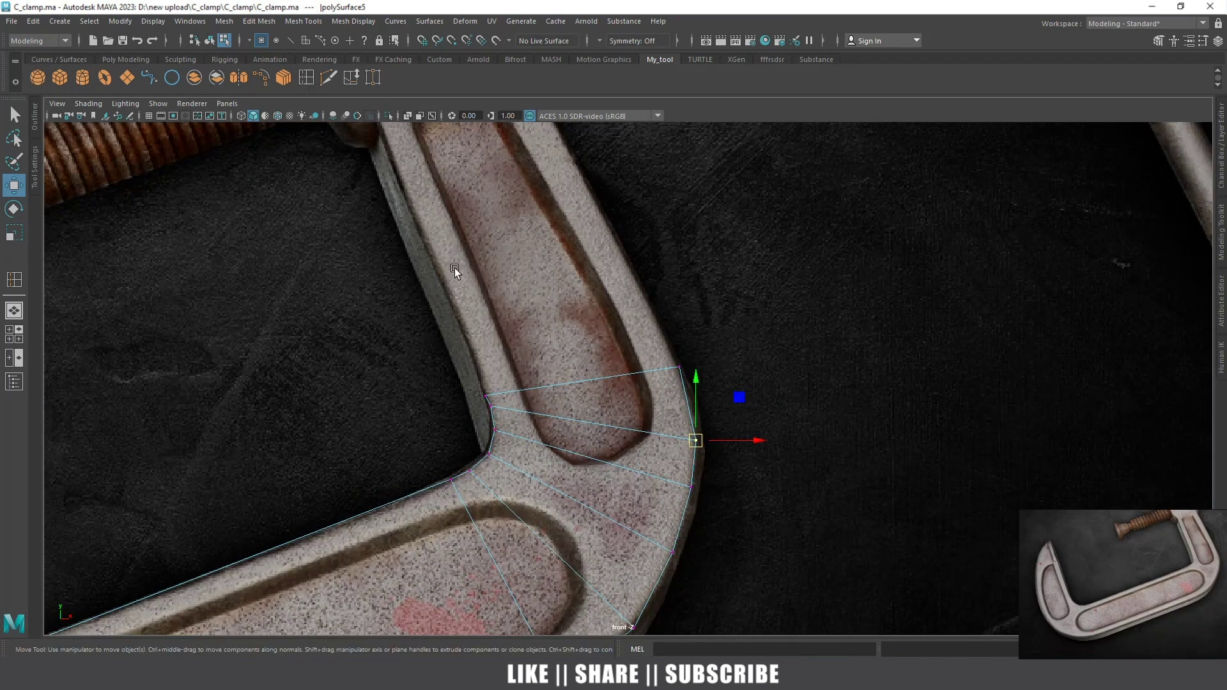
pyautogui.keyDown('alt'); pyautogui.moveTo(703, 396); pyautogui.dragTo(707, 413, button='middle'); pyautogui.keyUp('alt')
# Slide the bend's upper outer vertex sideways onto the arm's edge
pyautogui.click(682, 384)
pyautogui.moveTo(700, 387); pyautogui.dragTo(706, 387)
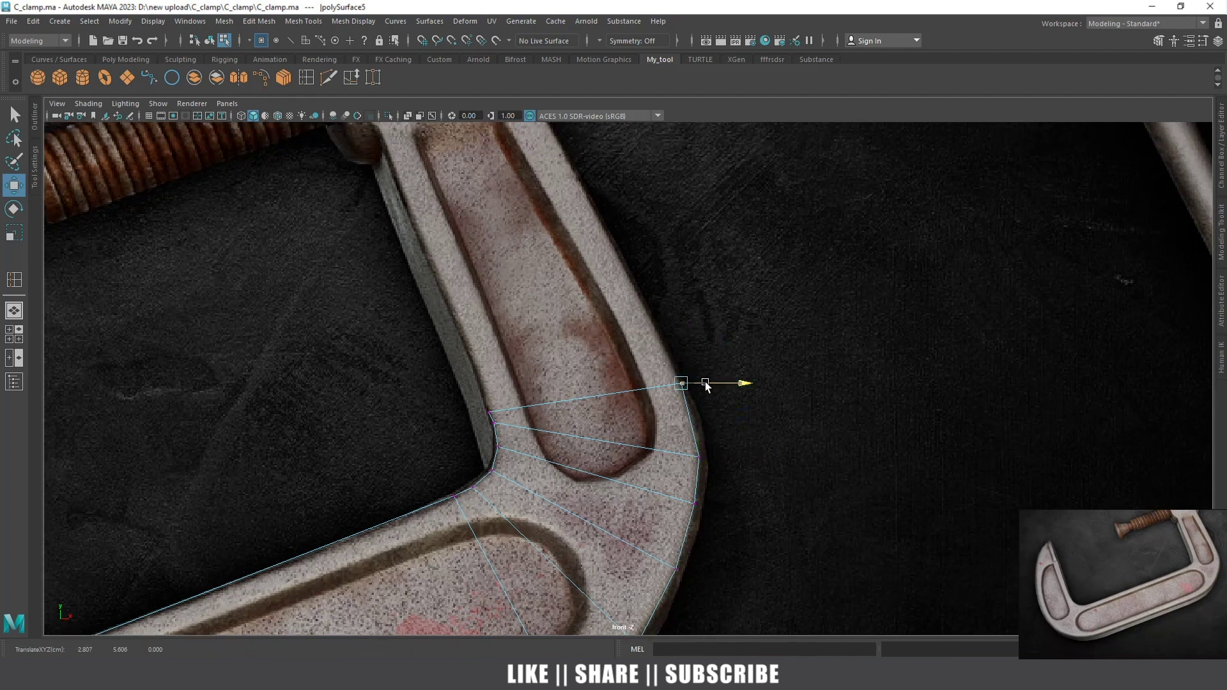
pyautogui.rightClick(646, 384)
pyautogui.moveTo(652, 387)
pyautogui.mouseDown(button='right')
pyautogui.moveTo(677, 382)
pyautogui.moveTo(716, 409)
pyautogui.mouseUp(button='right')
pyautogui.click(1128, 113)
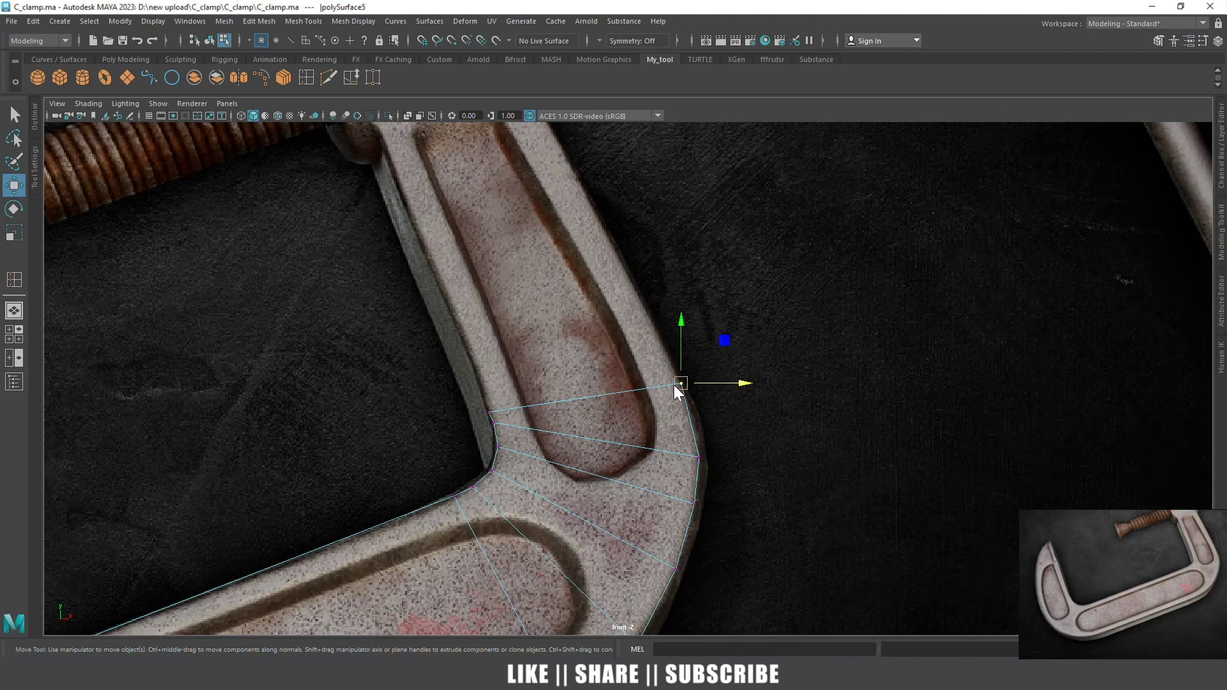
# Extrude the top edge up the arm, tilting it to the arm's angle and shrinking it to its width
pyautogui.moveTo(677, 390); pyautogui.dragTo(652, 308, button='right')
pyautogui.keyDown('shift'); pyautogui.moveTo(598, 397); pyautogui.dragTo(538, 300); pyautogui.keyUp('shift')
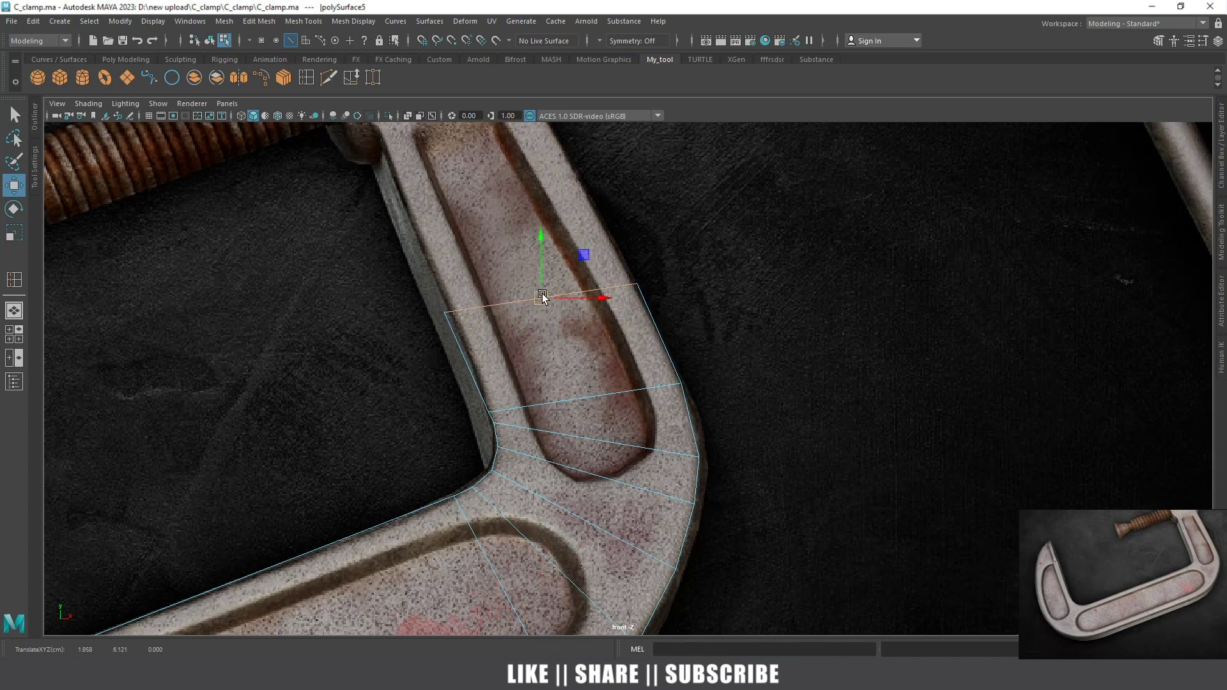
pyautogui.press('e')
pyautogui.moveTo(567, 252); pyautogui.dragTo(558, 249)
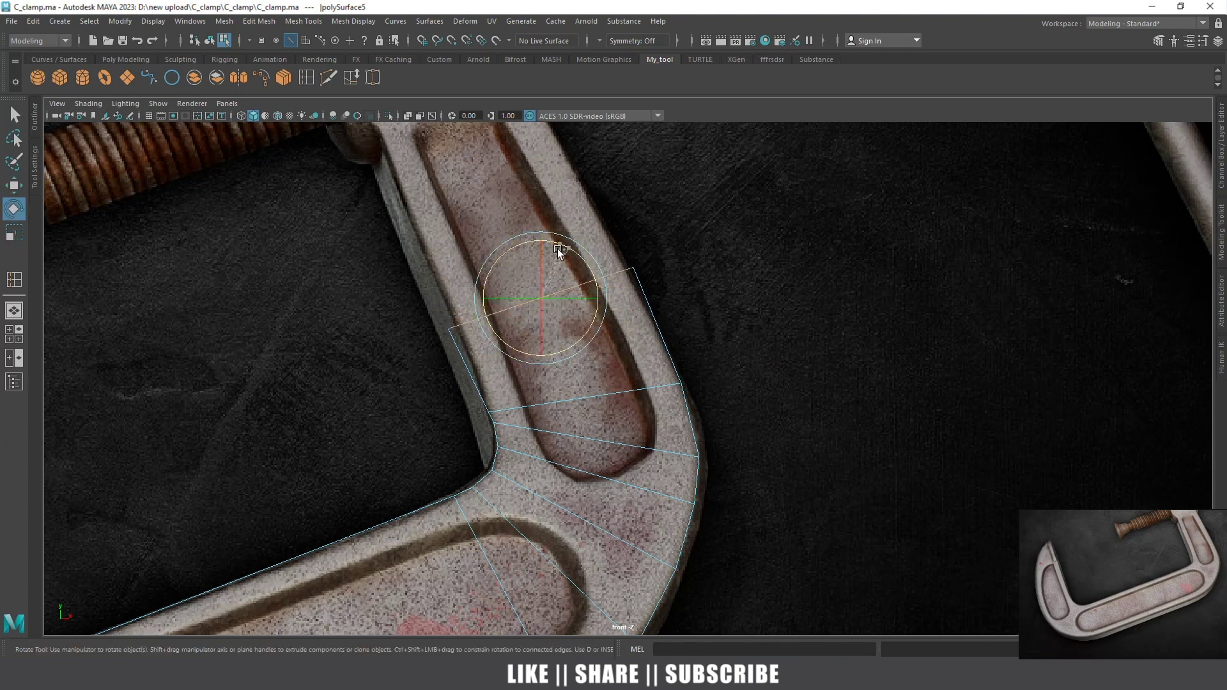
pyautogui.scroll(2, 559, 248)
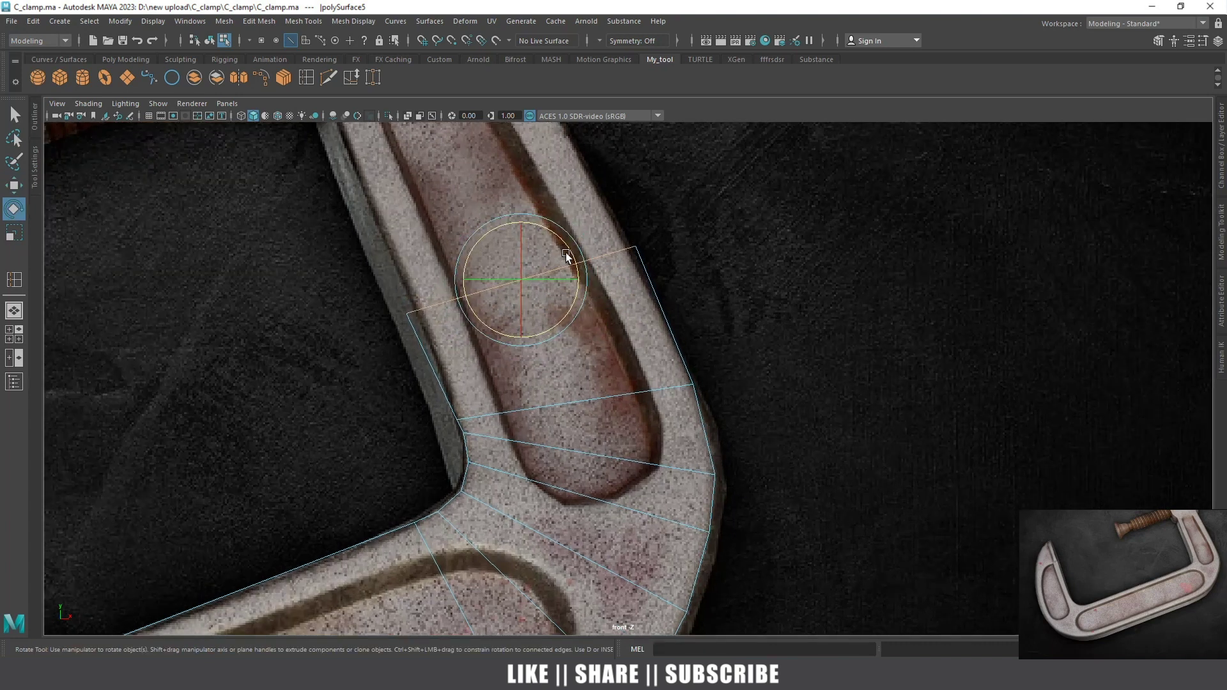
pyautogui.press('r')
pyautogui.moveTo(531, 282); pyautogui.dragTo(504, 279)
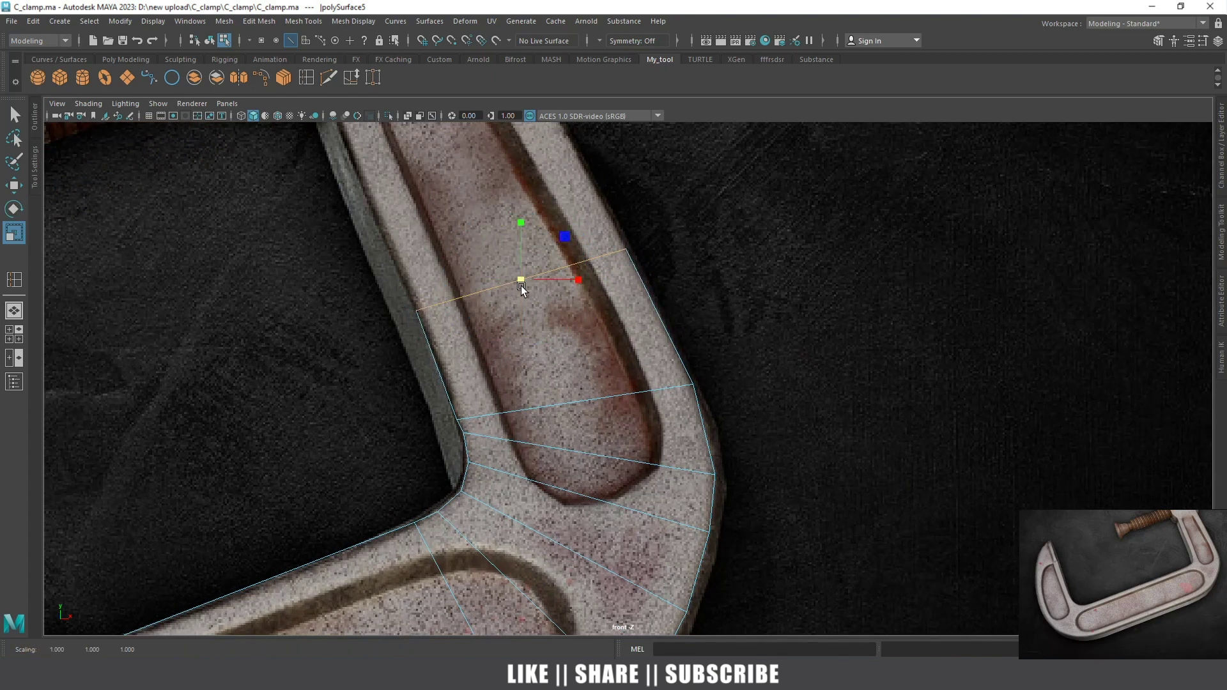
pyautogui.keyDown('alt'); pyautogui.moveTo(506, 280); pyautogui.dragTo(575, 332, button='middle'); pyautogui.keyUp('alt')
pyautogui.press('w')
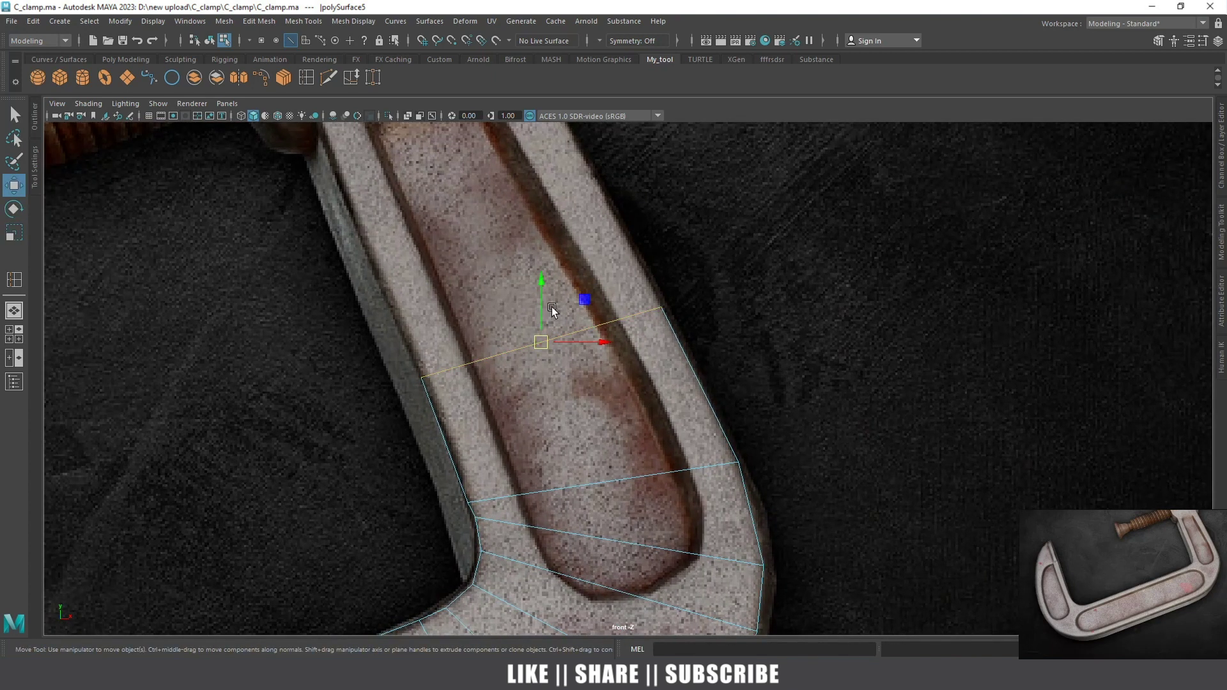
# Move the new face's inner vertices onto the arm's inner edge and inner corner
pyautogui.moveTo(562, 325); pyautogui.dragTo(489, 324, button='right')
pyautogui.click(469, 502)
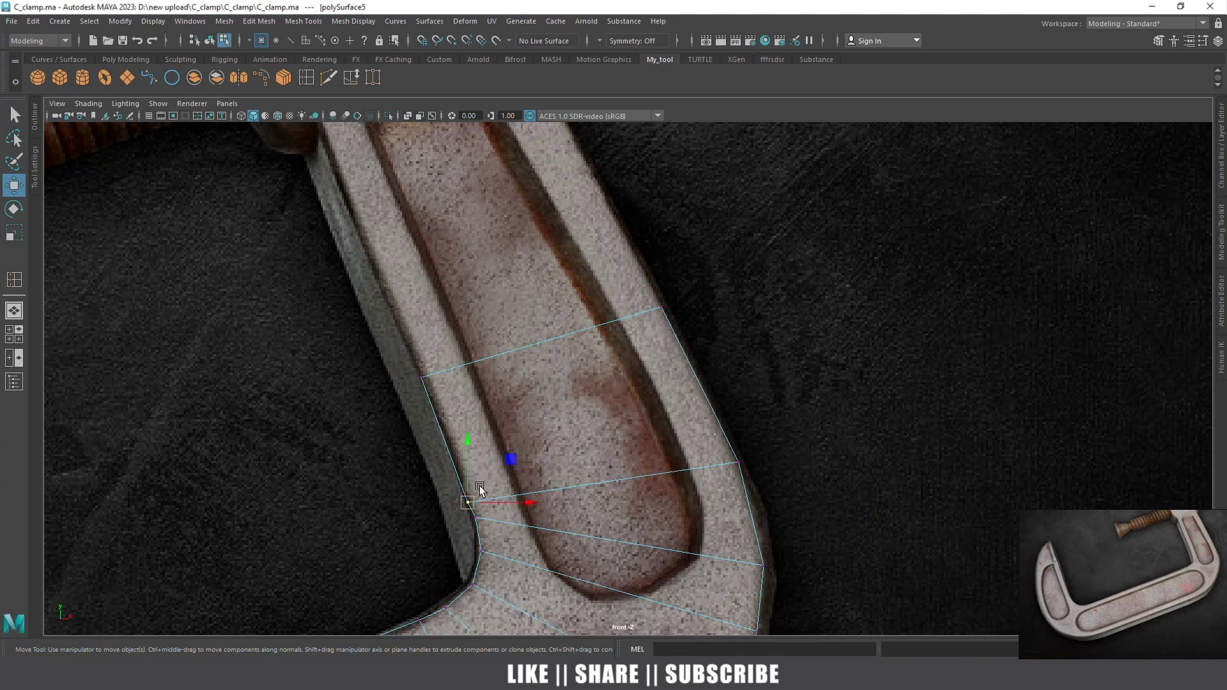
pyautogui.keyDown('alt'); pyautogui.moveTo(474, 500); pyautogui.dragTo(524, 387, button='middle'); pyautogui.keyUp('alt')
pyautogui.scroll(2, 524, 386)
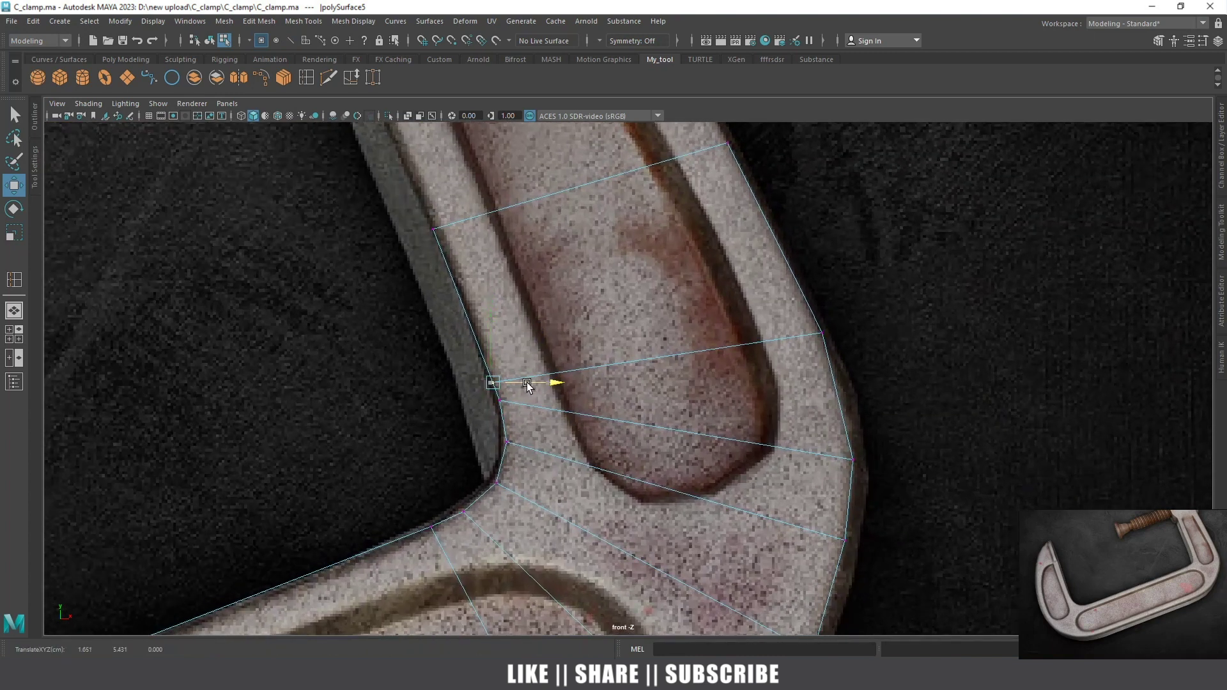
pyautogui.click(492, 400)
pyautogui.moveTo(501, 355); pyautogui.dragTo(506, 369)
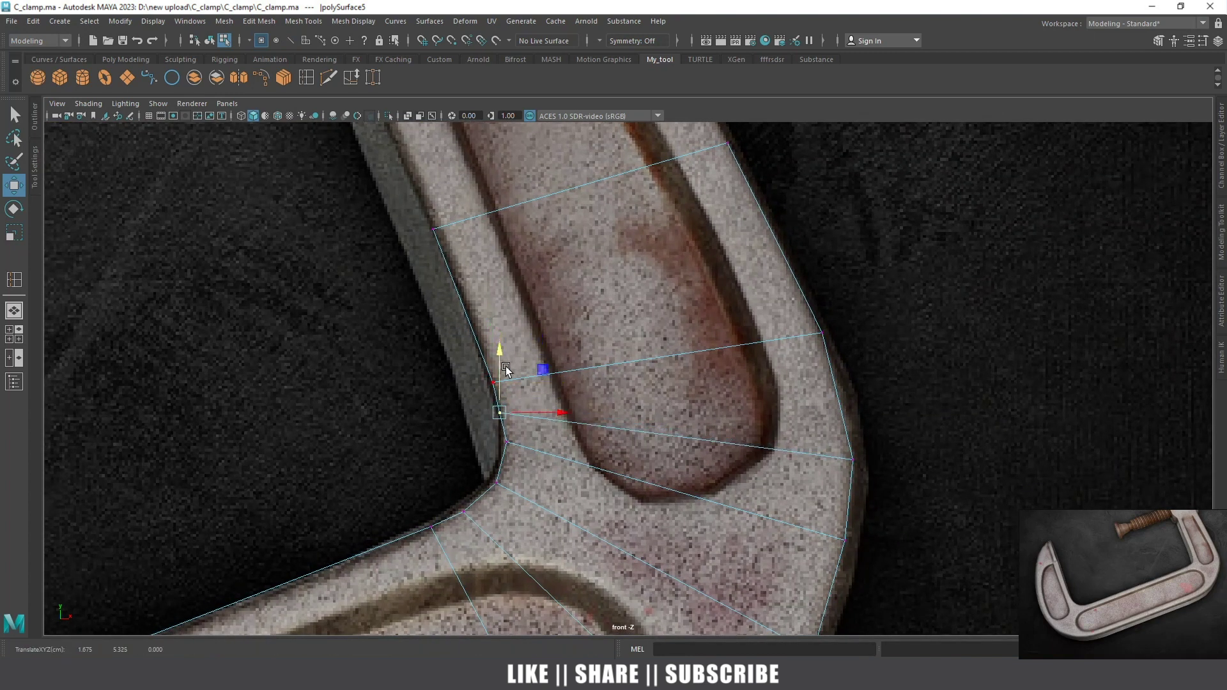
pyautogui.moveTo(519, 412); pyautogui.dragTo(524, 411)
pyautogui.click(498, 437)
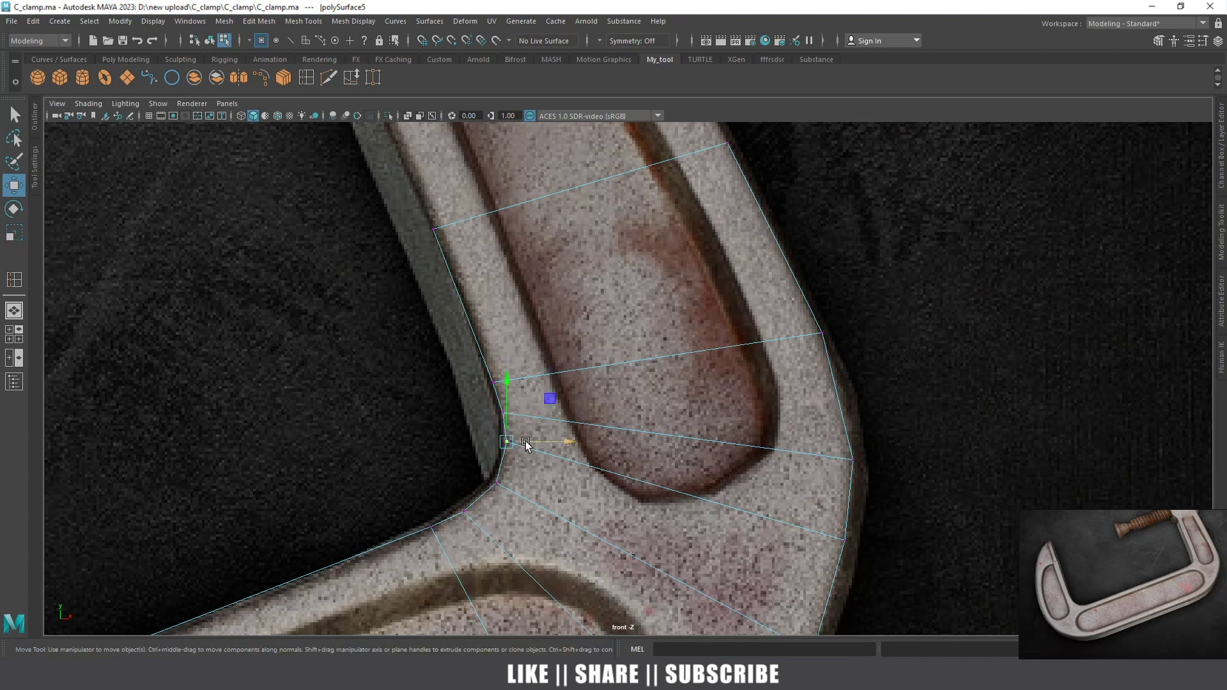
pyautogui.keyDown('alt'); pyautogui.moveTo(569, 369); pyautogui.dragTo(632, 386, button='middle'); pyautogui.keyUp('alt')
# Select the new face's upper outer vertex, then switch to edges and pick the top edge
pyautogui.click(725, 316)
pyautogui.rightClick(670, 310)
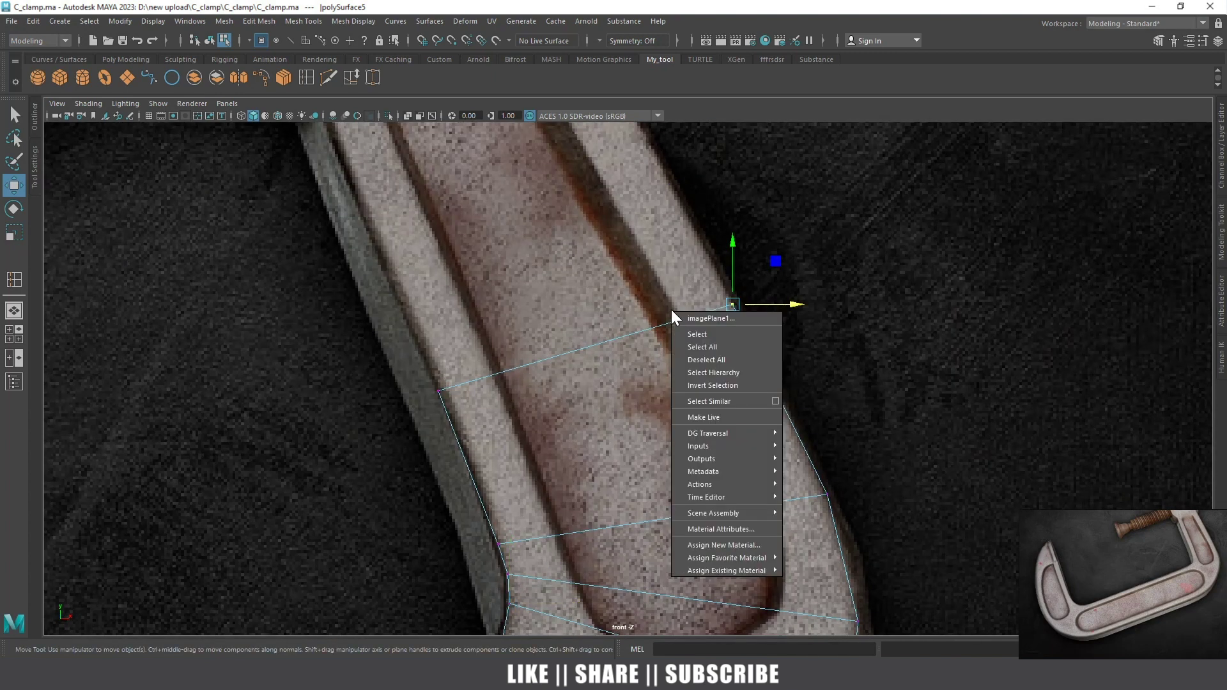
pyautogui.rightClick(724, 301)
pyautogui.click(734, 335)
pyautogui.press('F11')
pyautogui.moveTo(730, 308); pyautogui.dragTo(721, 240, button='right')
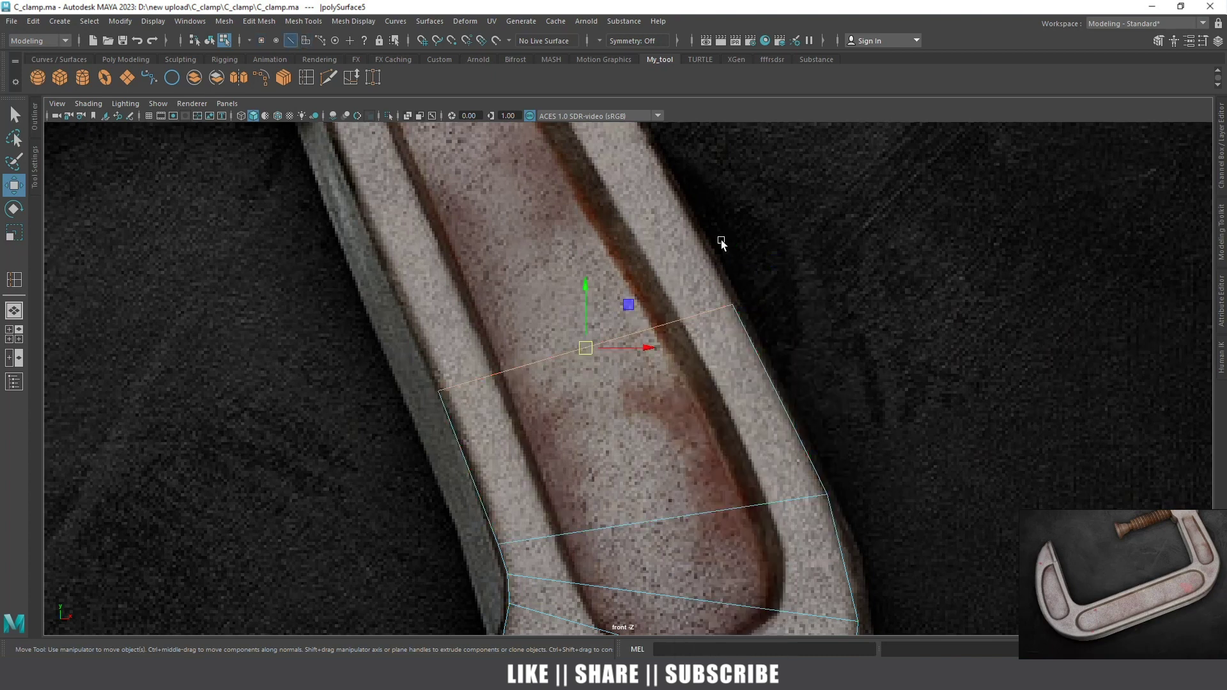
# Extrude the top edge further up the arm toward the clamp head
pyautogui.scroll(-3, 578, 331)
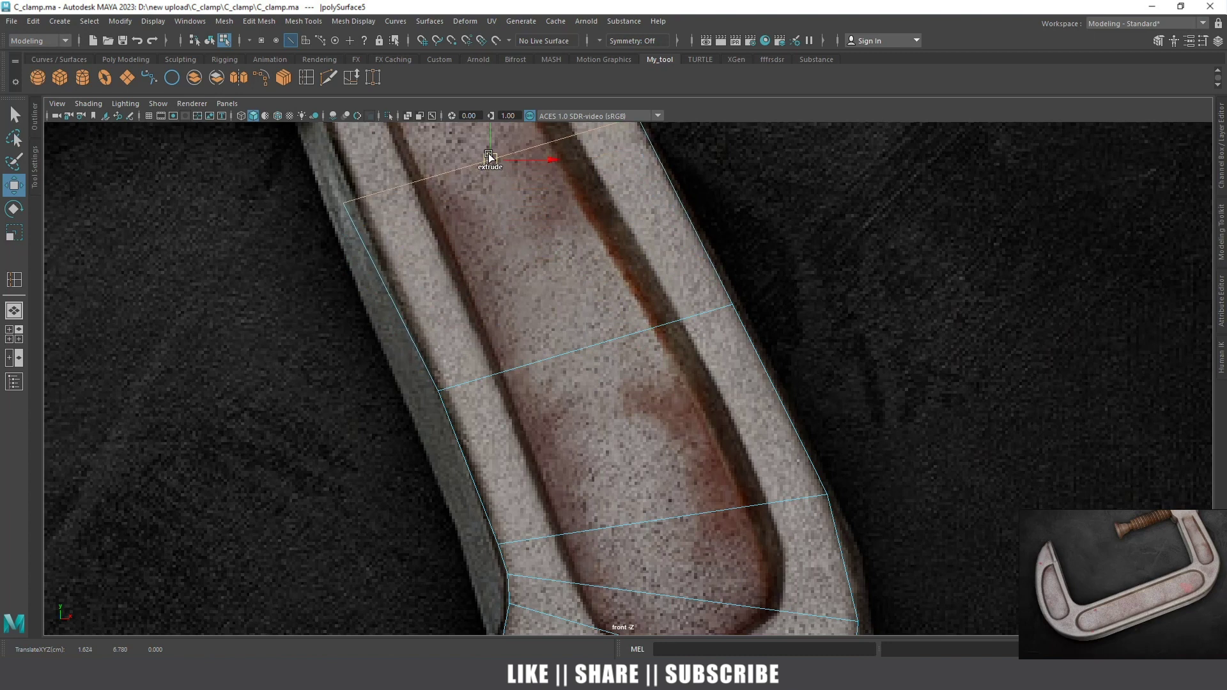
pyautogui.keyDown('alt'); pyautogui.moveTo(488, 155); pyautogui.dragTo(660, 329, button='middle'); pyautogui.keyUp('alt')
pyautogui.scroll(2, 623, 377)
pyautogui.scroll(1, 622, 378)
pyautogui.moveTo(619, 381); pyautogui.dragTo(589, 265)
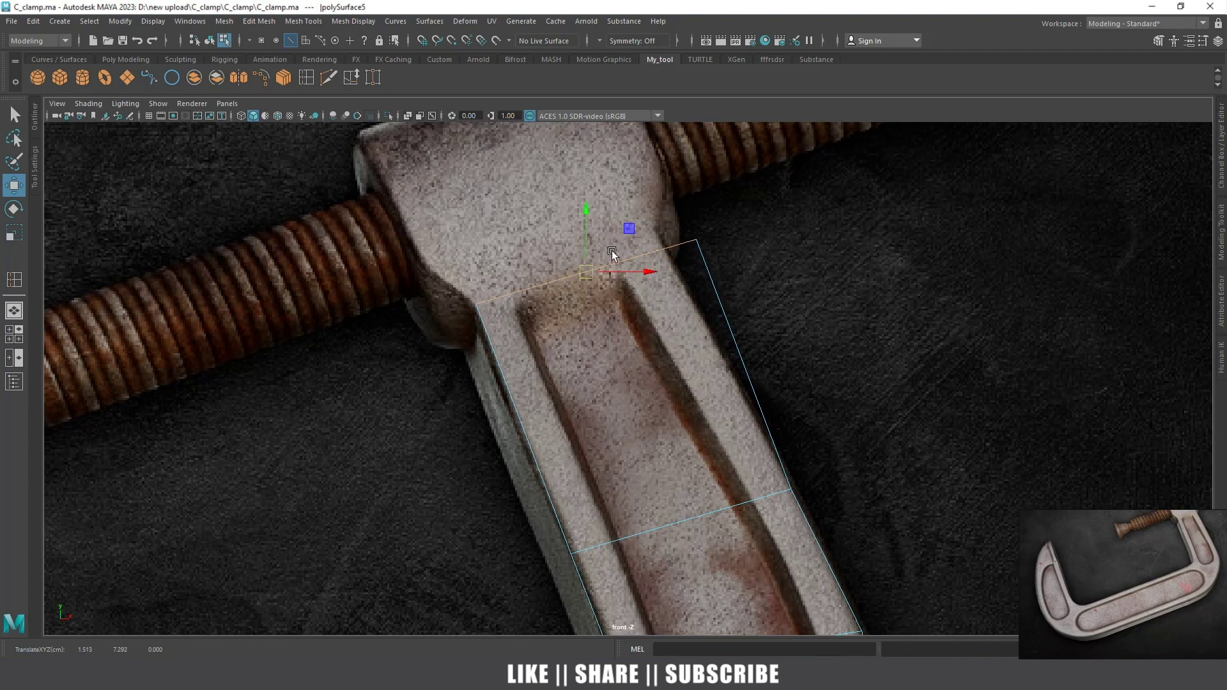
# Slide the new top corner vertex along X onto the arm's edge beside the screw collar
pyautogui.rightClick(633, 250)
pyautogui.moveTo(631, 252); pyautogui.dragTo(585, 256, button='right')
pyautogui.click(696, 240)
pyautogui.moveTo(717, 243); pyautogui.dragTo(657, 241)
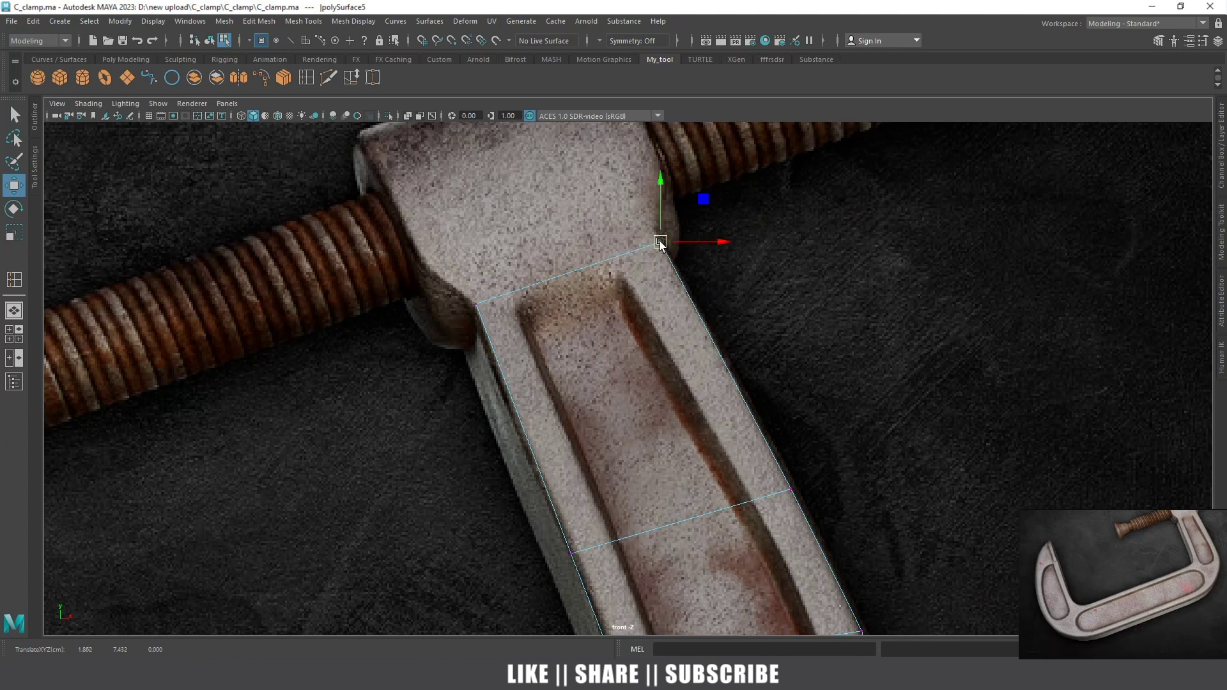
pyautogui.scroll(-2, 645, 294)
pyautogui.scroll(-5, 649, 405)
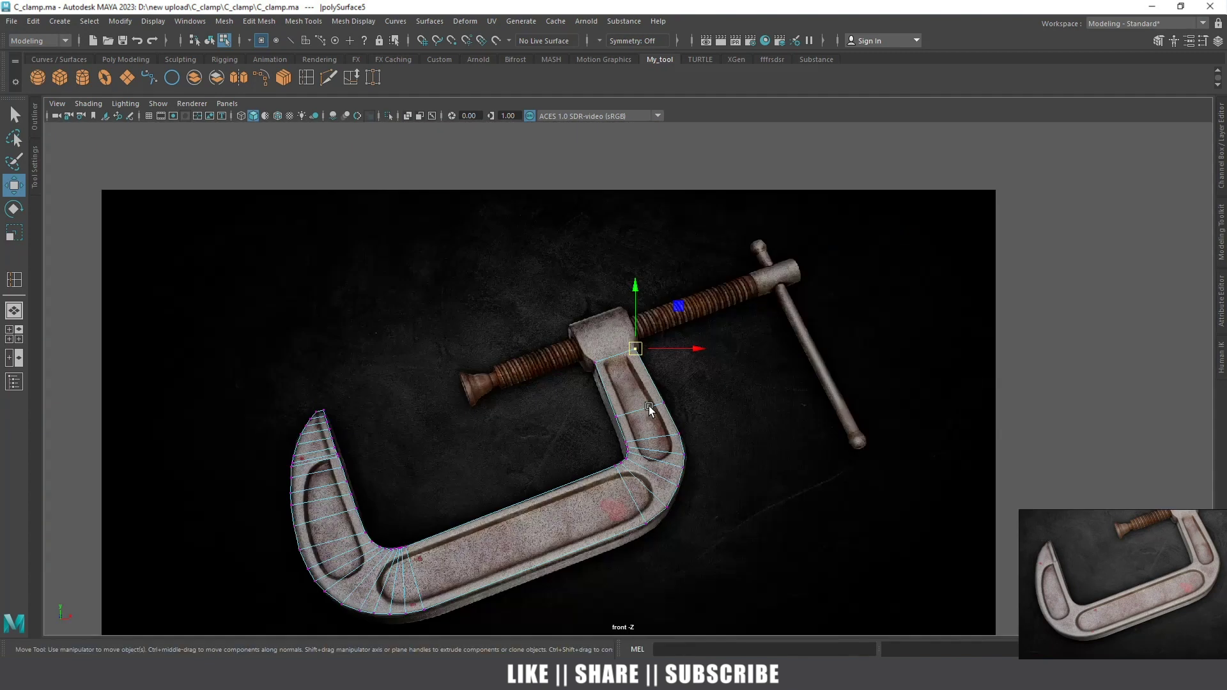
pyautogui.scroll(3, 642, 395)
pyautogui.scroll(2, 593, 332)
pyautogui.scroll(1, 602, 305)
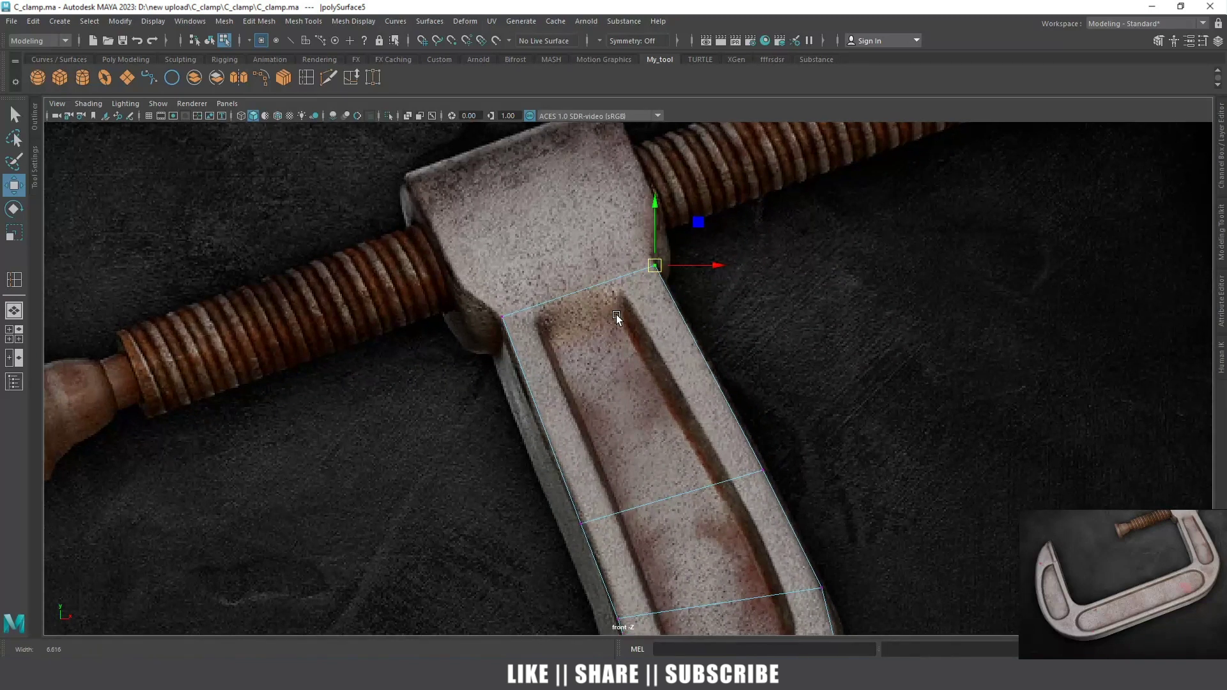
pyautogui.scroll(2, 627, 327)
pyautogui.rightClick(637, 343)
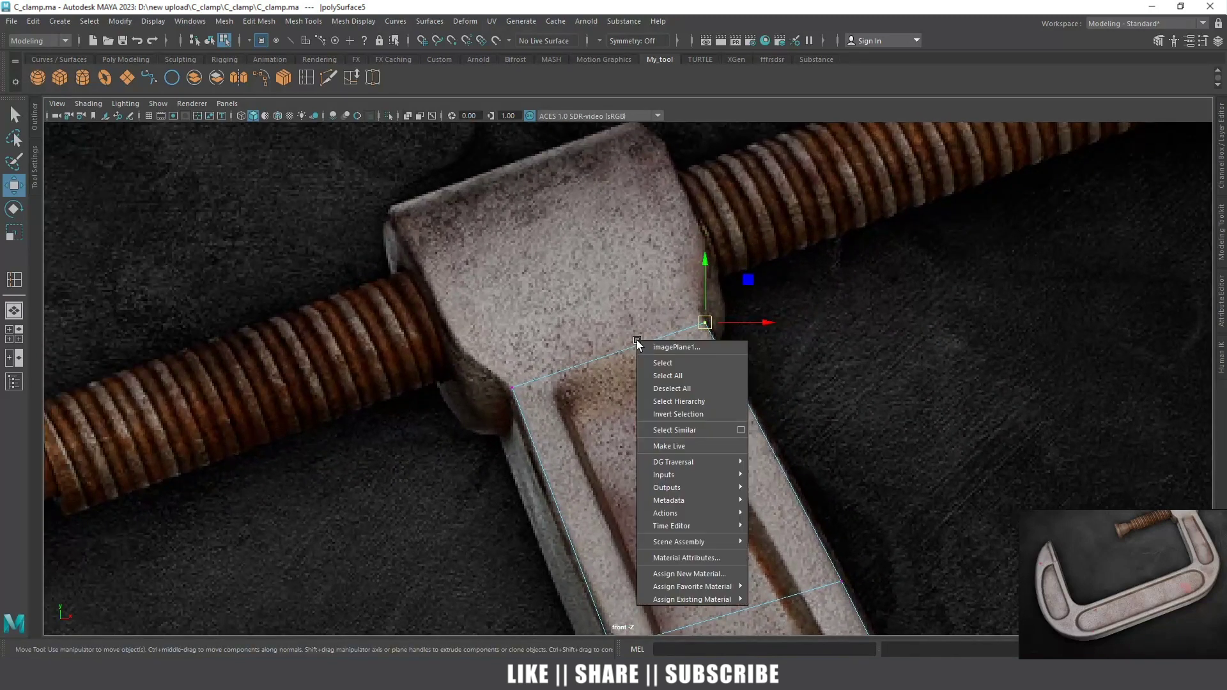
# Toggle the mesh's Attribute Editor, zoom onto the clamp head, and bring up the vertex/edge/face marking menu
pyautogui.hotkey('ctrl', 'a')
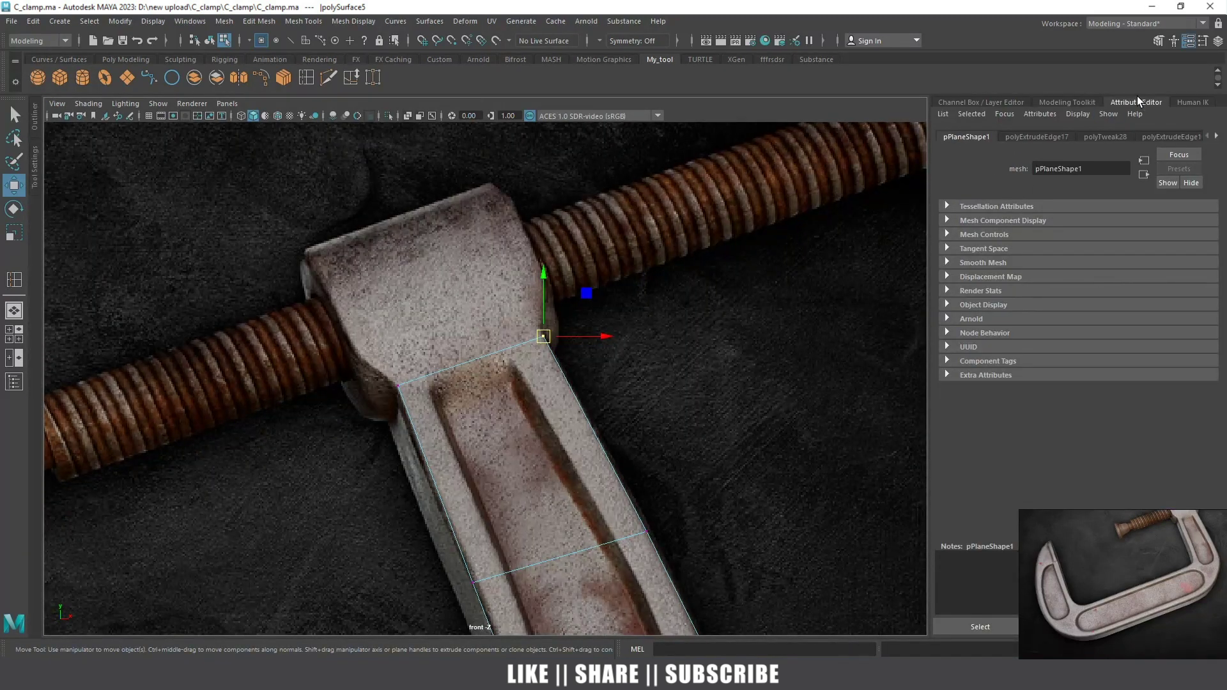
pyautogui.click(1137, 103)
pyautogui.scroll(-3, 643, 333)
pyautogui.scroll(1, 650, 436)
pyautogui.scroll(2, 653, 392)
pyautogui.scroll(1, 655, 361)
pyautogui.scroll(1, 703, 362)
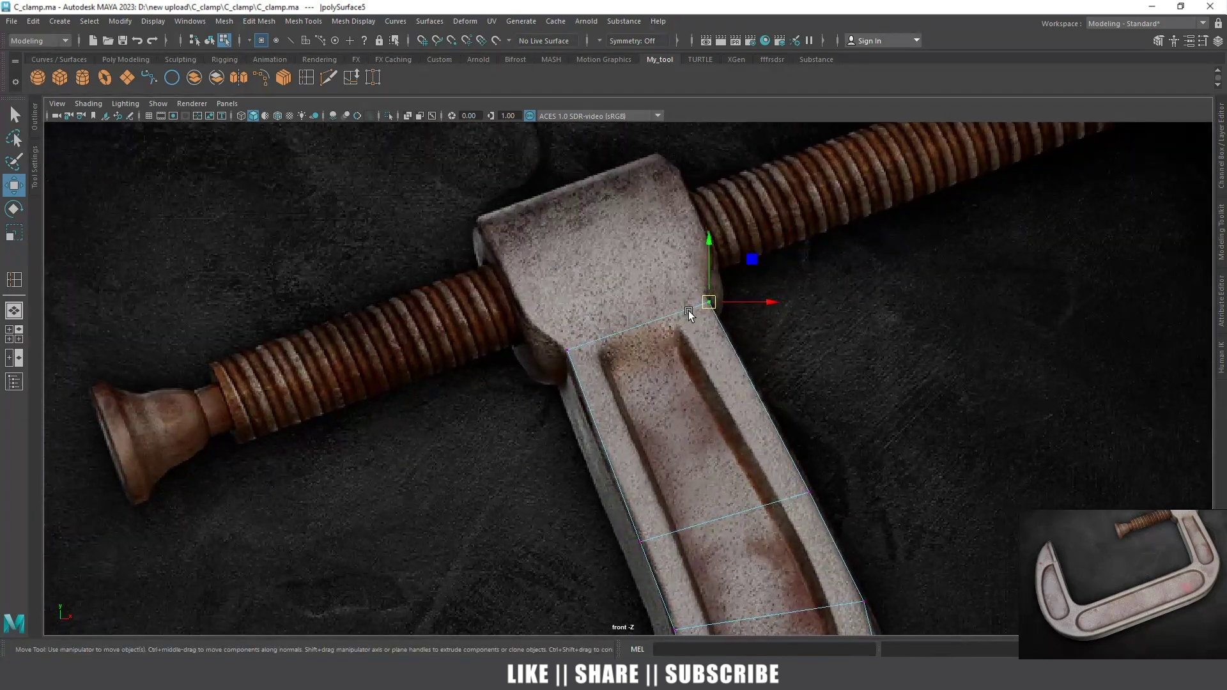
pyautogui.rightClick(666, 312)
pyautogui.rightClick(686, 309)
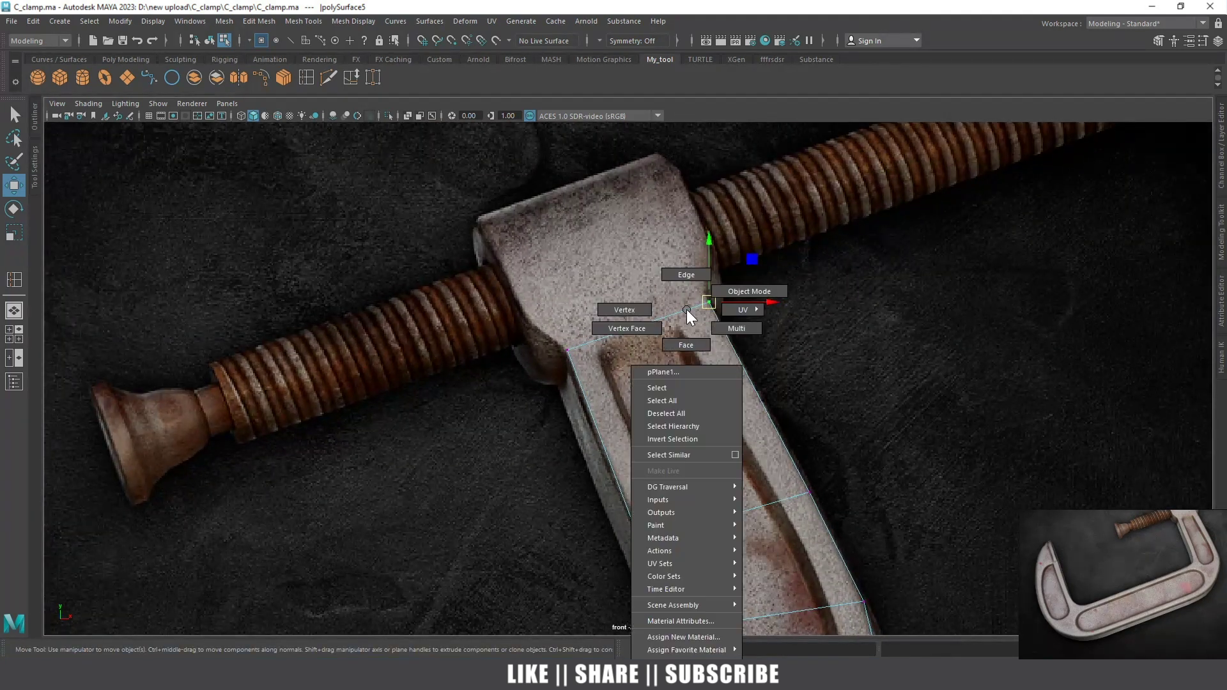
# Extrude the top edge into the clamp head and scale it wider to the head's width
pyautogui.click(685, 274)
pyautogui.moveTo(645, 327)
pyautogui.keyDown('shift'); pyautogui.mouseDown()
pyautogui.moveTo(606, 276)
pyautogui.moveTo(621, 294)
pyautogui.mouseUp(); pyautogui.keyUp('shift')
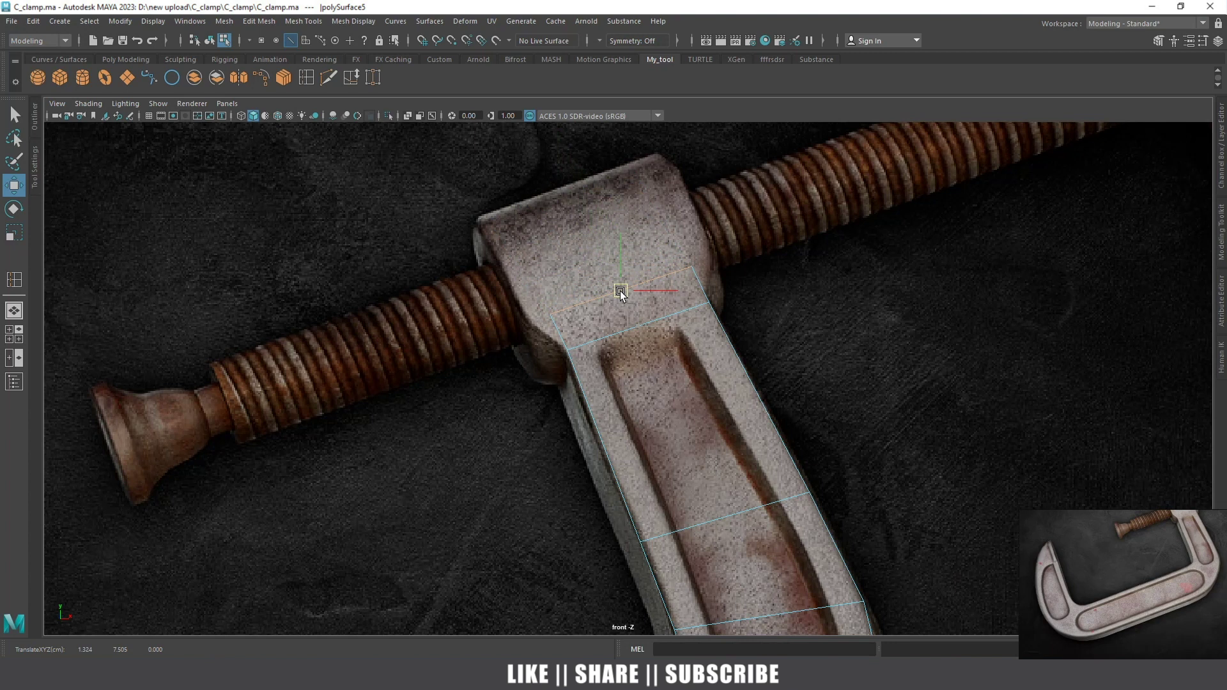
pyautogui.press('r')
pyautogui.moveTo(620, 291); pyautogui.dragTo(635, 290)
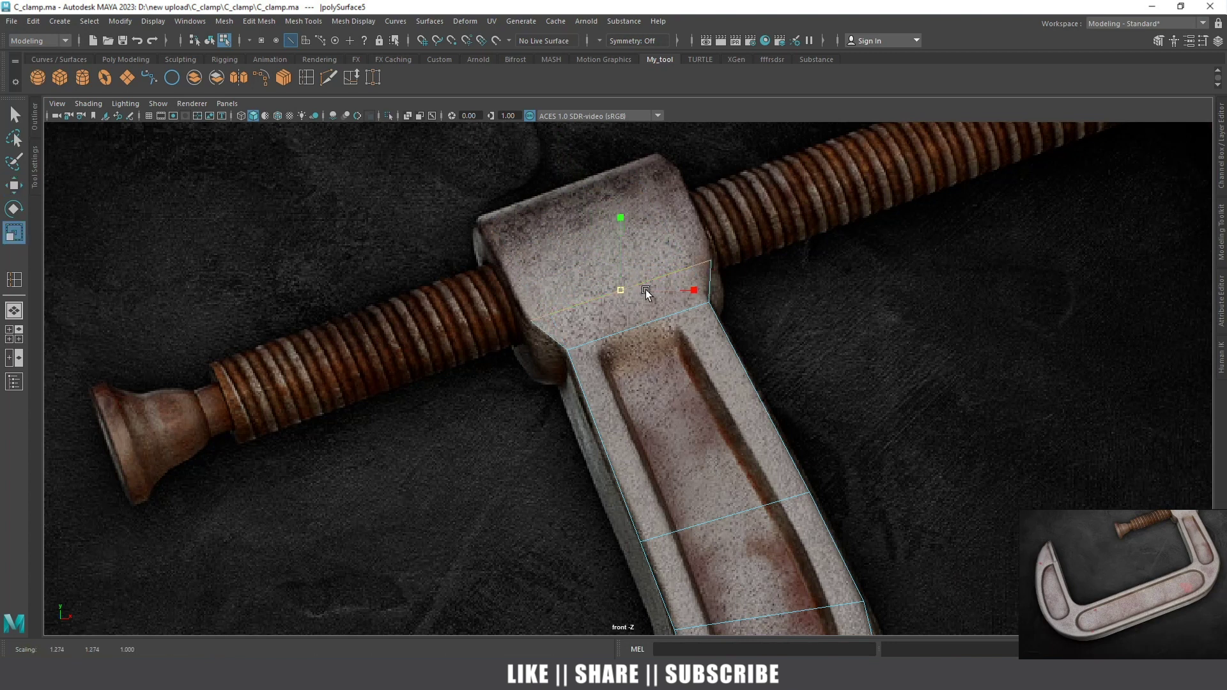
# Extrude another row up to the top edge of the clamp head block
pyautogui.press('w')
pyautogui.keyDown('shift'); pyautogui.moveTo(626, 289); pyautogui.dragTo(571, 188); pyautogui.keyUp('shift')
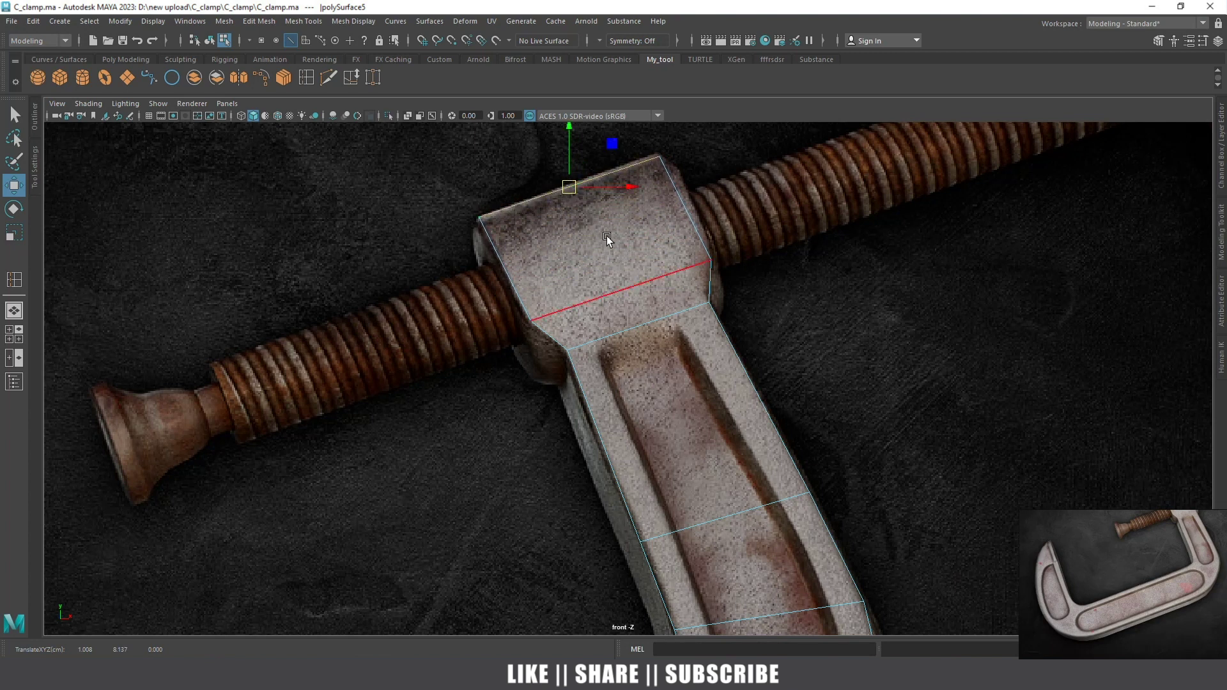
pyautogui.scroll(-3, 615, 239)
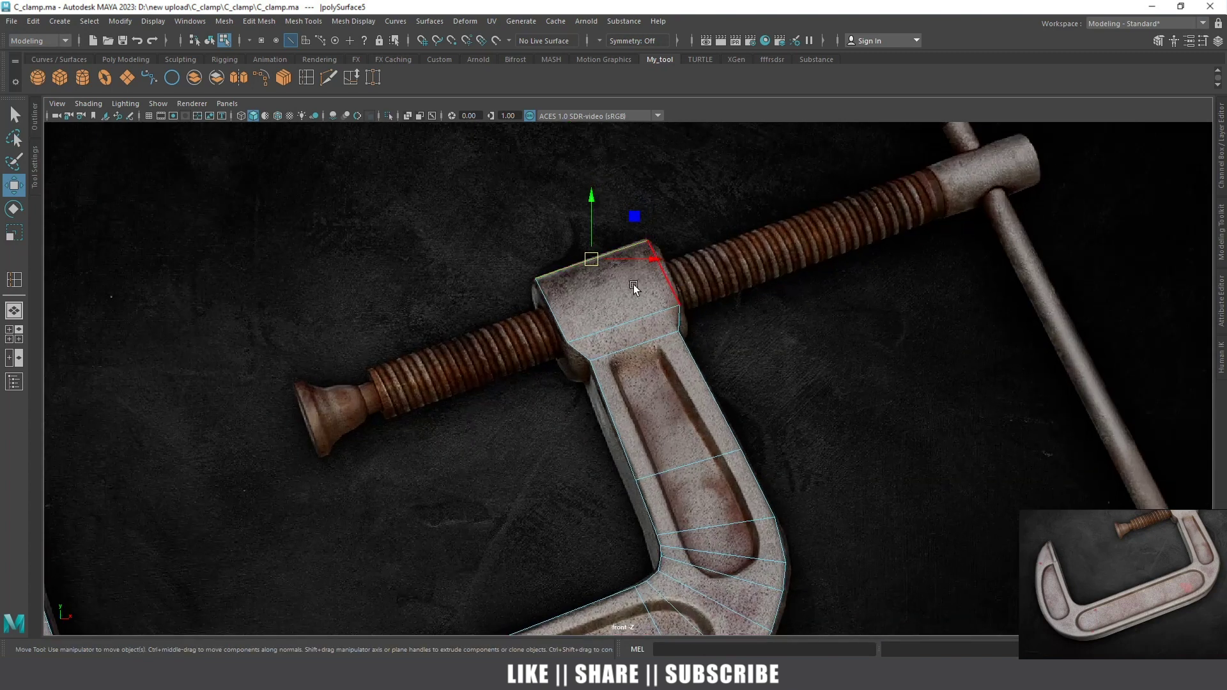
pyautogui.scroll(2, 632, 294)
pyautogui.scroll(-1, 633, 295)
pyautogui.scroll(-3, 639, 300)
pyautogui.scroll(2, 662, 321)
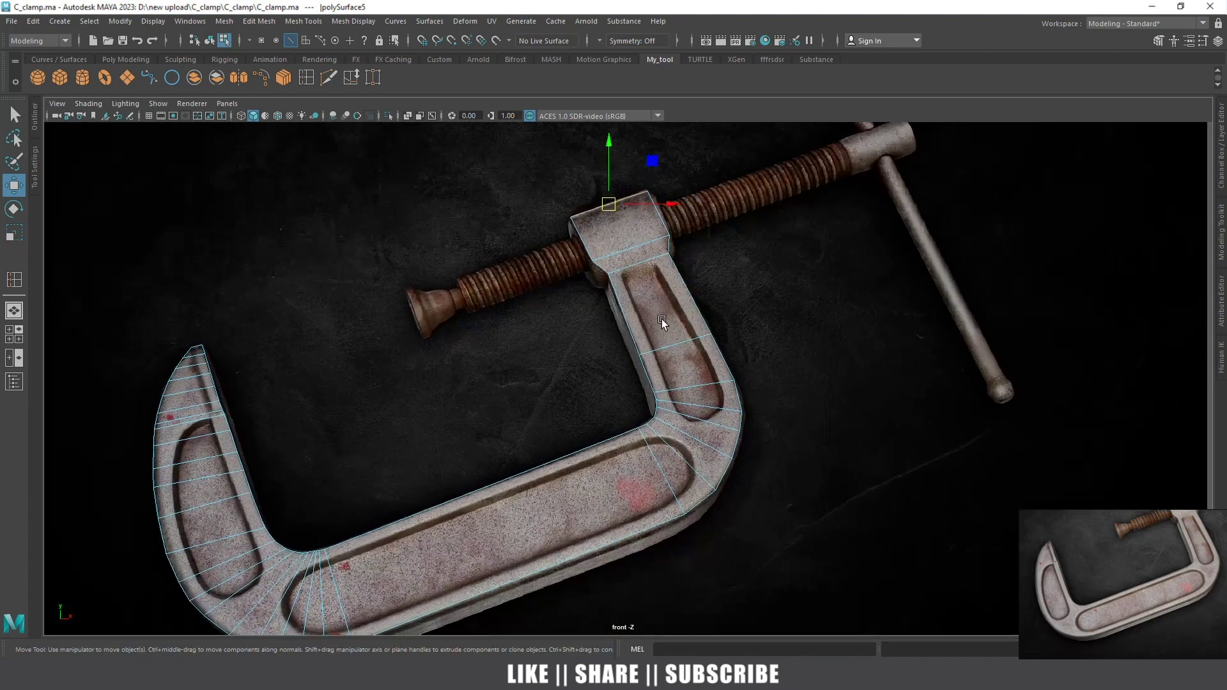
pyautogui.scroll(-3, 671, 323)
pyautogui.scroll(2, 676, 333)
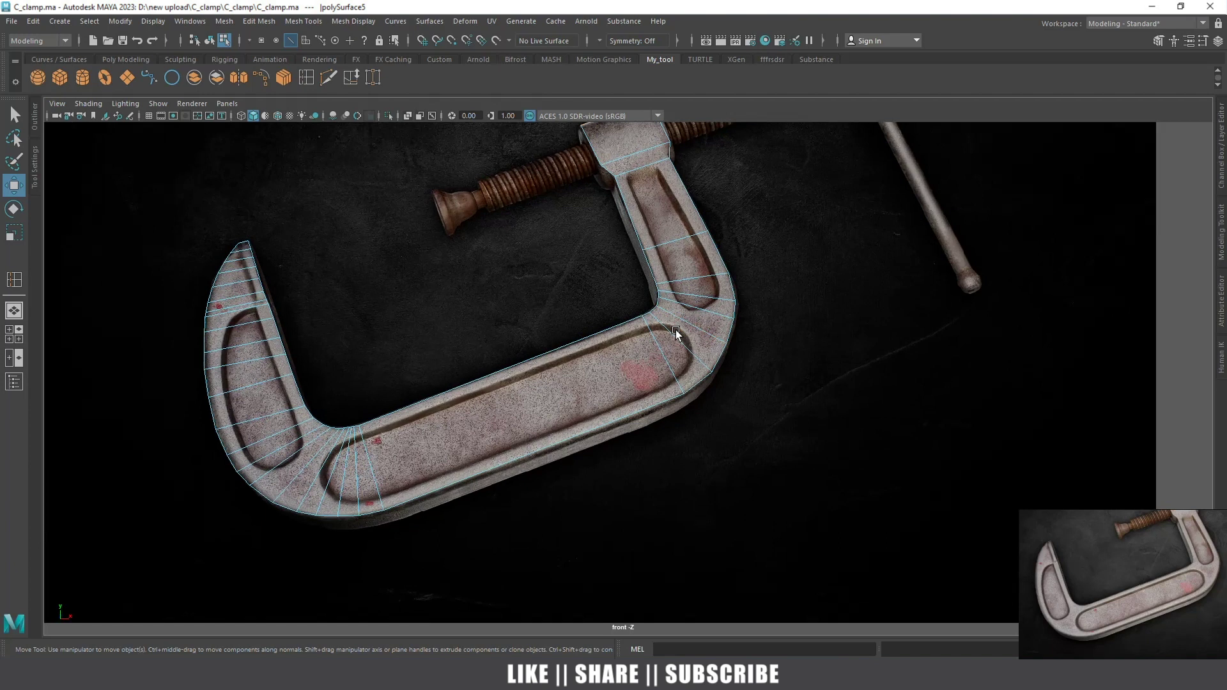
pyautogui.scroll(1, 677, 327)
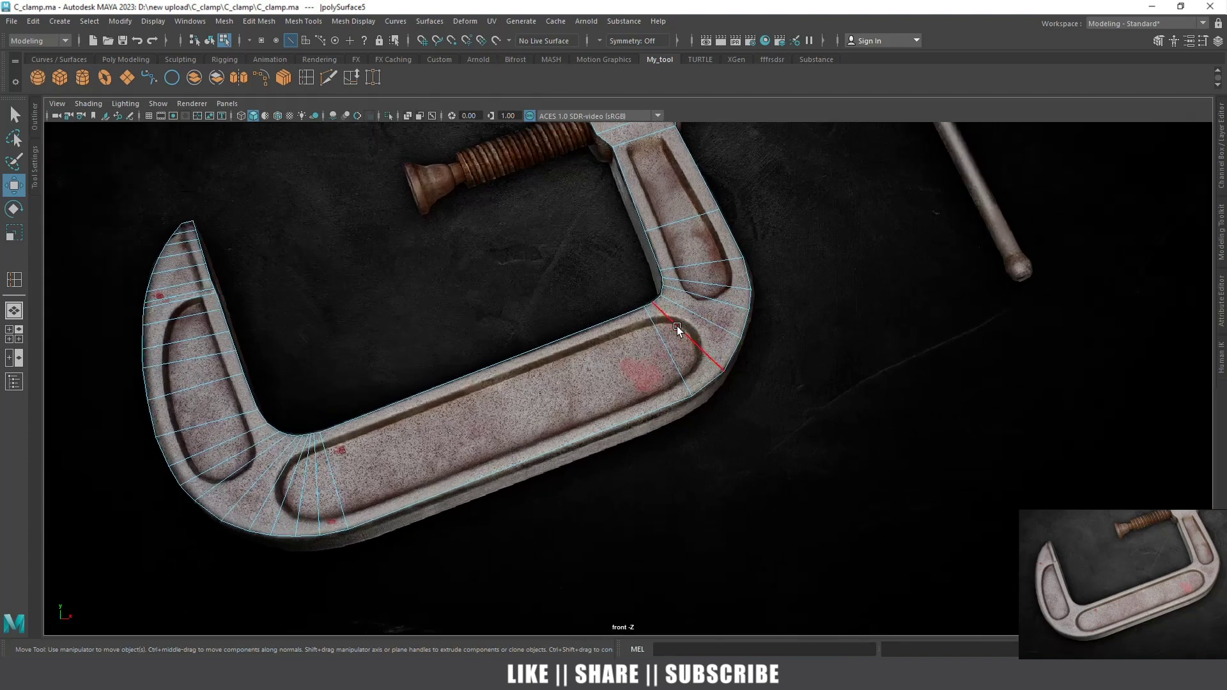
pyautogui.scroll(2, 678, 325)
pyautogui.scroll(2, 677, 324)
pyautogui.scroll(2, 677, 324)
pyautogui.scroll(-3, 706, 386)
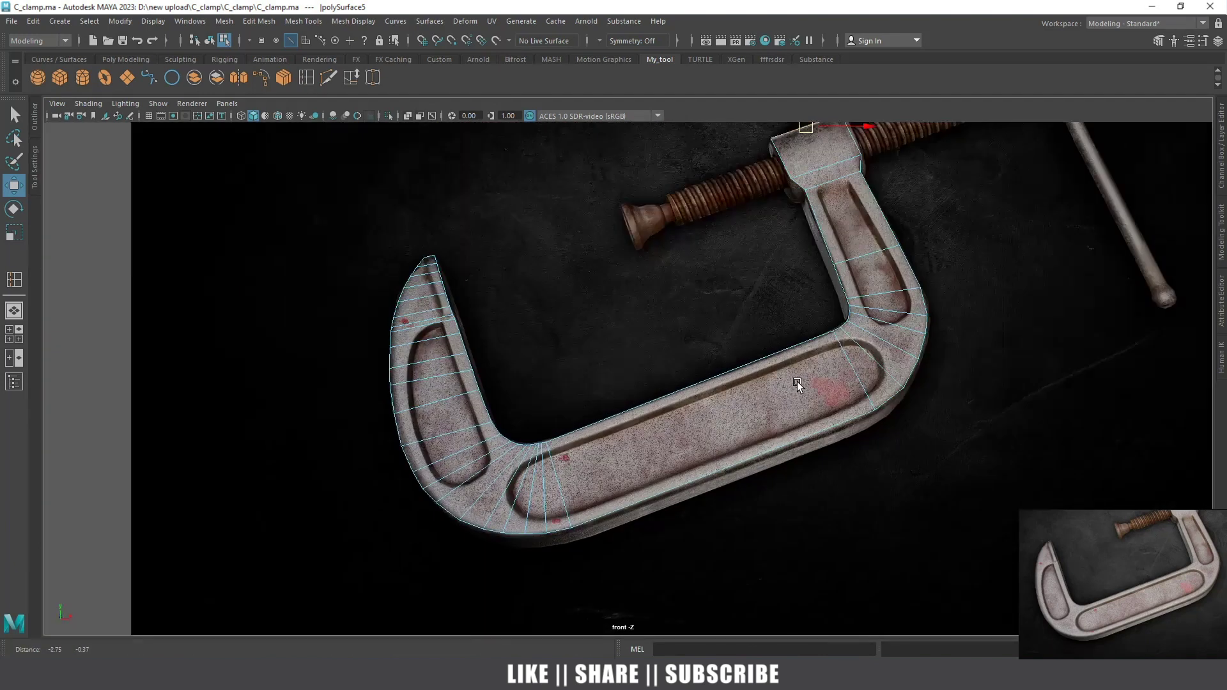
pyautogui.scroll(1, 409, 380)
pyautogui.scroll(1, 565, 375)
pyautogui.scroll(3, 592, 271)
pyautogui.scroll(2, 592, 270)
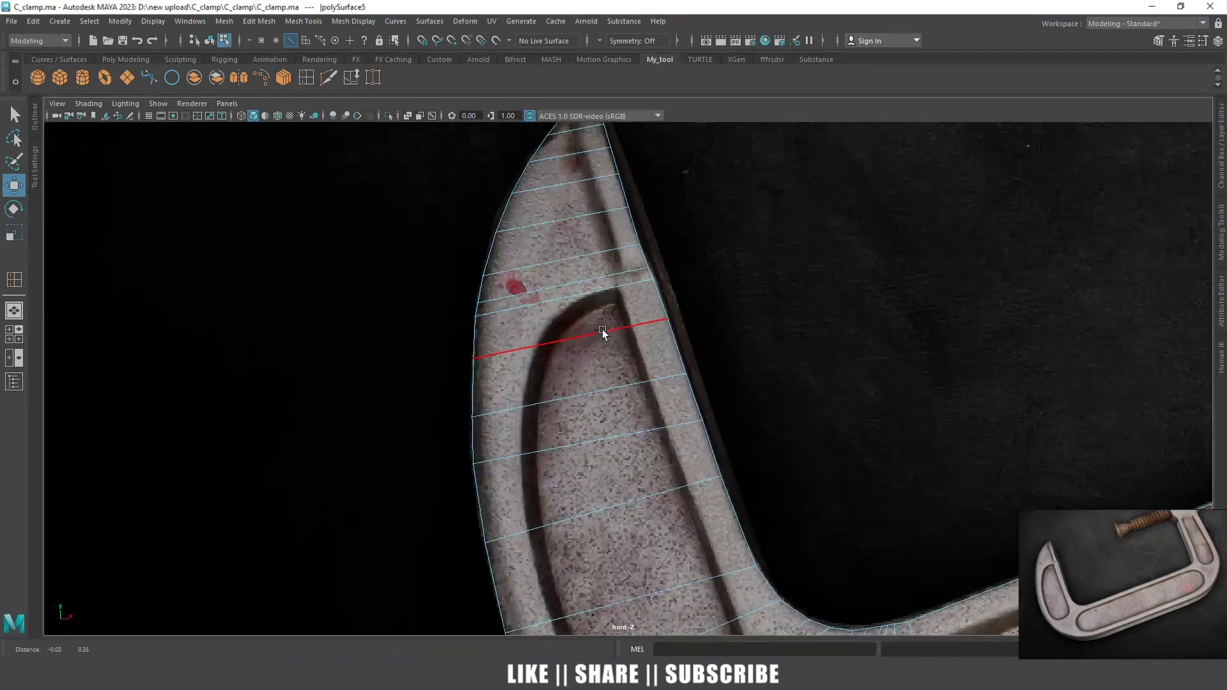
pyautogui.scroll(2, 602, 326)
pyautogui.click(585, 281)
pyautogui.scroll(-3, 651, 450)
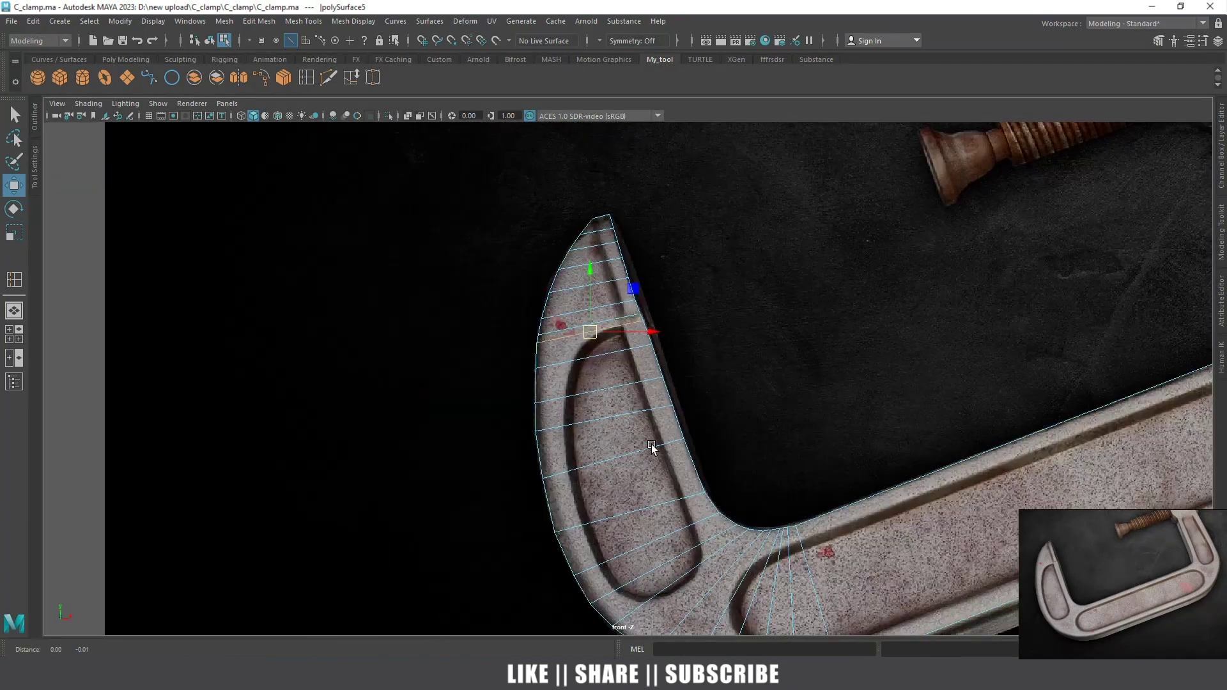
pyautogui.scroll(2, 627, 424)
pyautogui.scroll(1, 642, 462)
pyautogui.click(641, 461)
# Insert four lengthwise edge loops along the left arm and through the bend with Insert Edge Loop
pyautogui.keyDown('alt'); pyautogui.moveTo(629, 424); pyautogui.dragTo(634, 443, button='middle'); pyautogui.keyUp('alt')
pyautogui.click(283, 79)
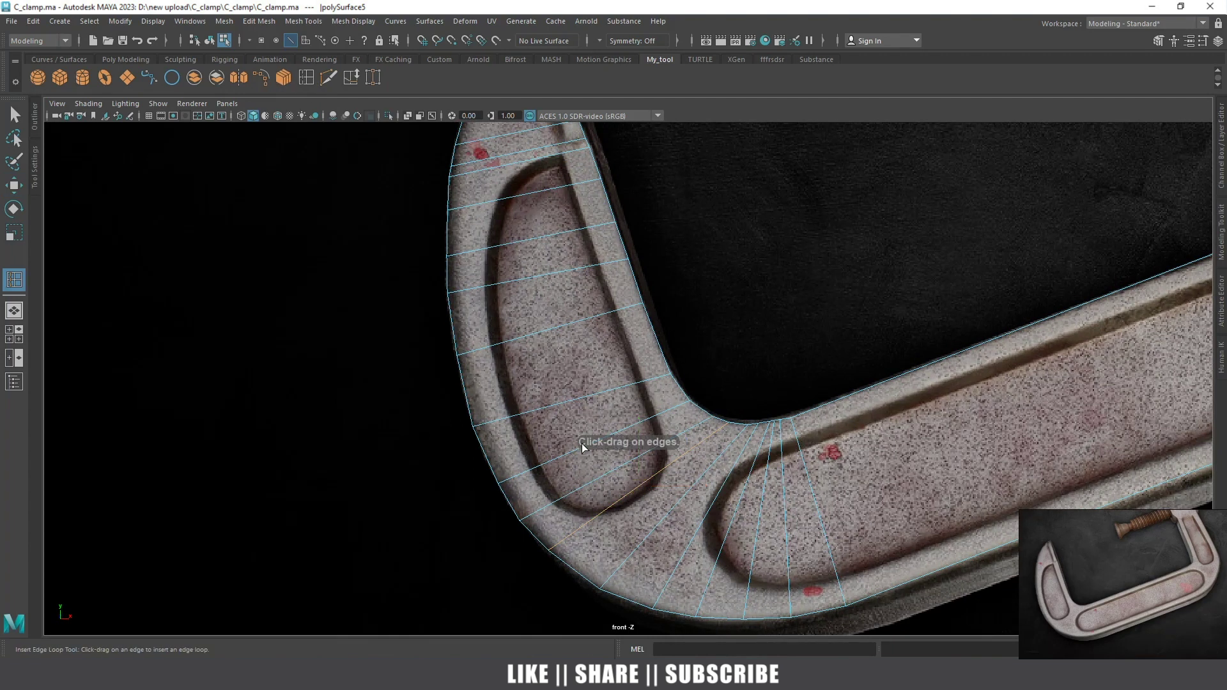
pyautogui.click(581, 447)
pyautogui.moveTo(547, 458); pyautogui.dragTo(532, 471)
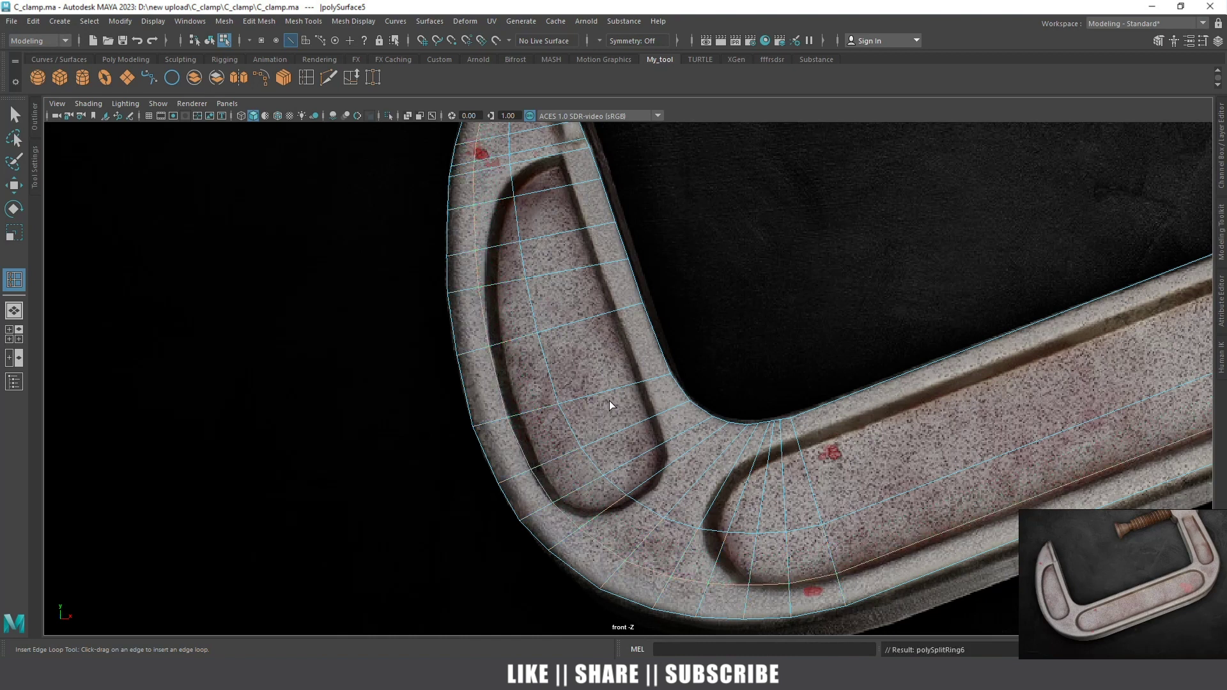
pyautogui.moveTo(618, 392); pyautogui.dragTo(631, 386)
pyautogui.moveTo(639, 382); pyautogui.dragTo(638, 382)
pyautogui.moveTo(649, 476); pyautogui.dragTo(653, 474)
pyautogui.moveTo(604, 512); pyautogui.dragTo(595, 516)
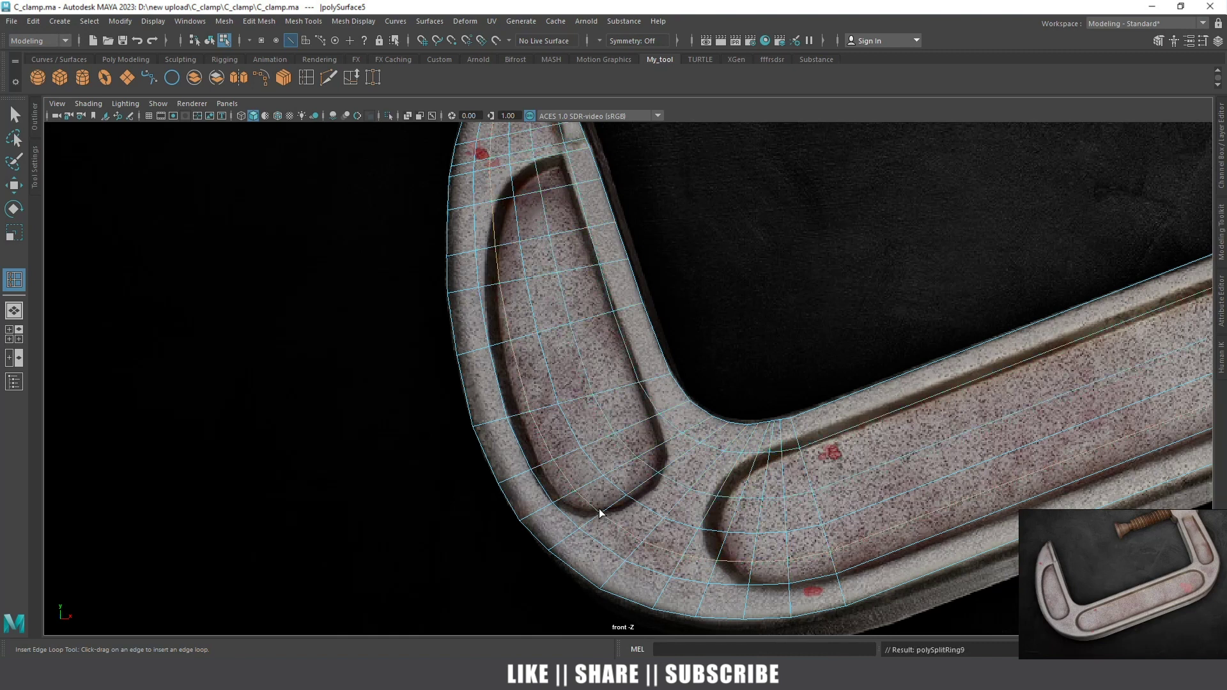
pyautogui.press('w')
pyautogui.scroll(3, 589, 305)
# Move the vertices along the slot's top edge and rim onto its outline
pyautogui.scroll(2, 604, 385)
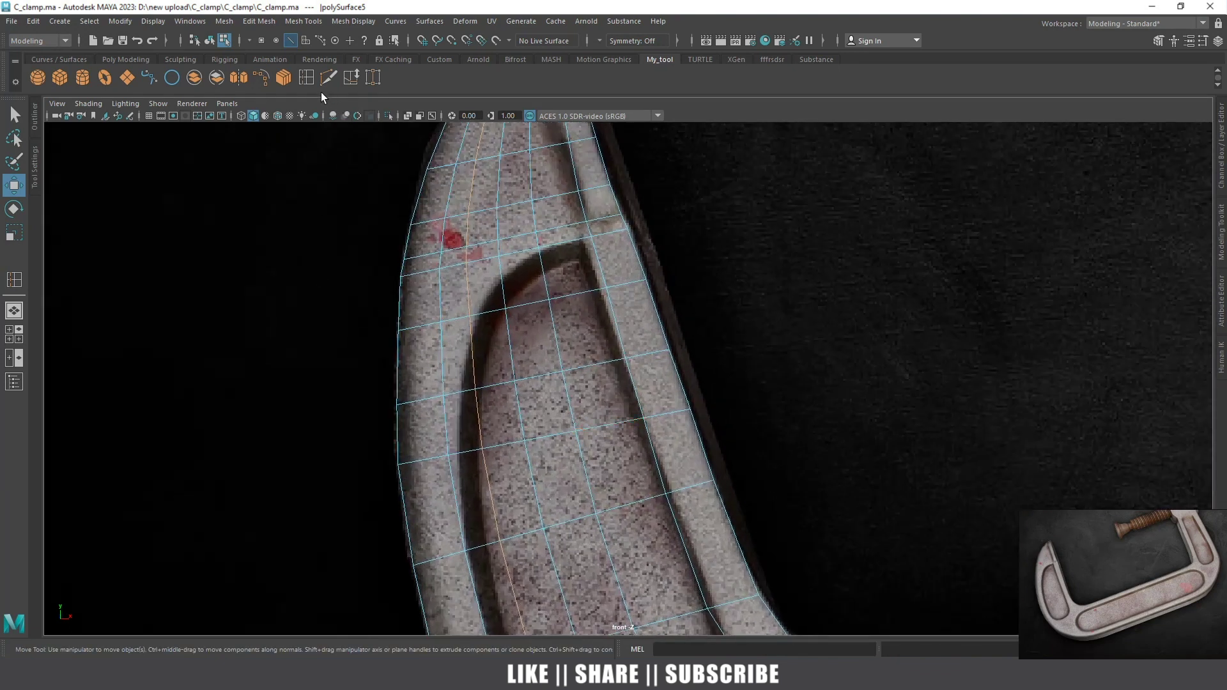
pyautogui.moveTo(539, 286); pyautogui.dragTo(496, 285, button='right')
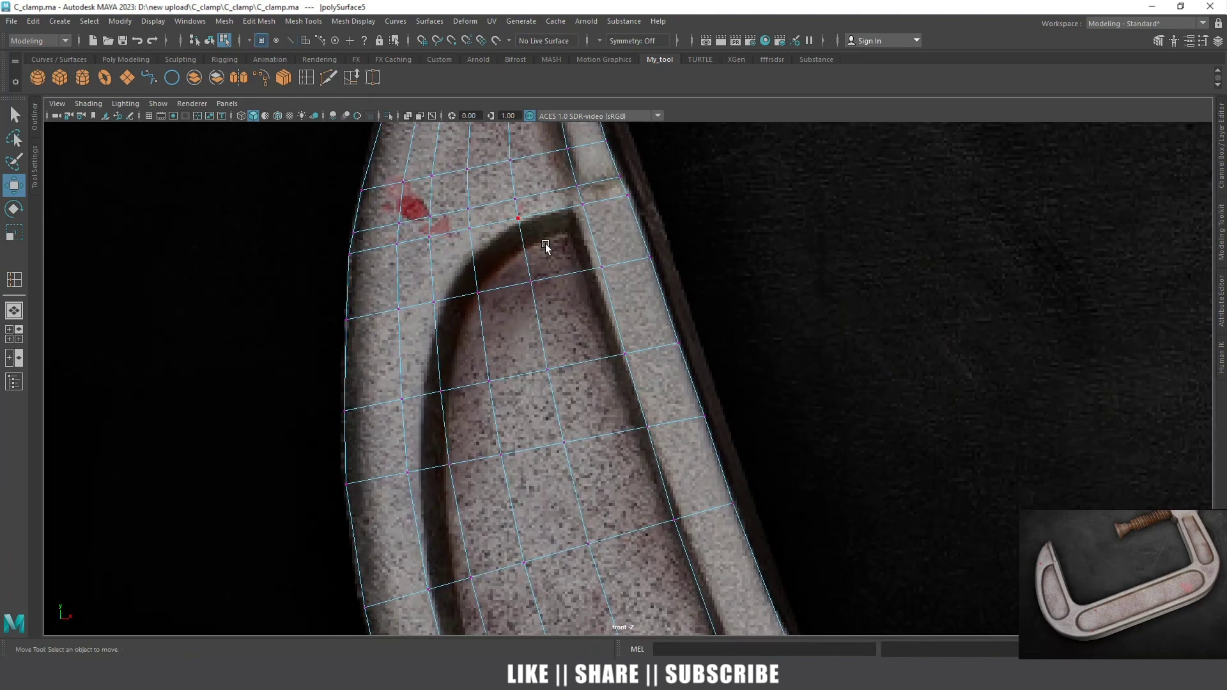
pyautogui.click(515, 220)
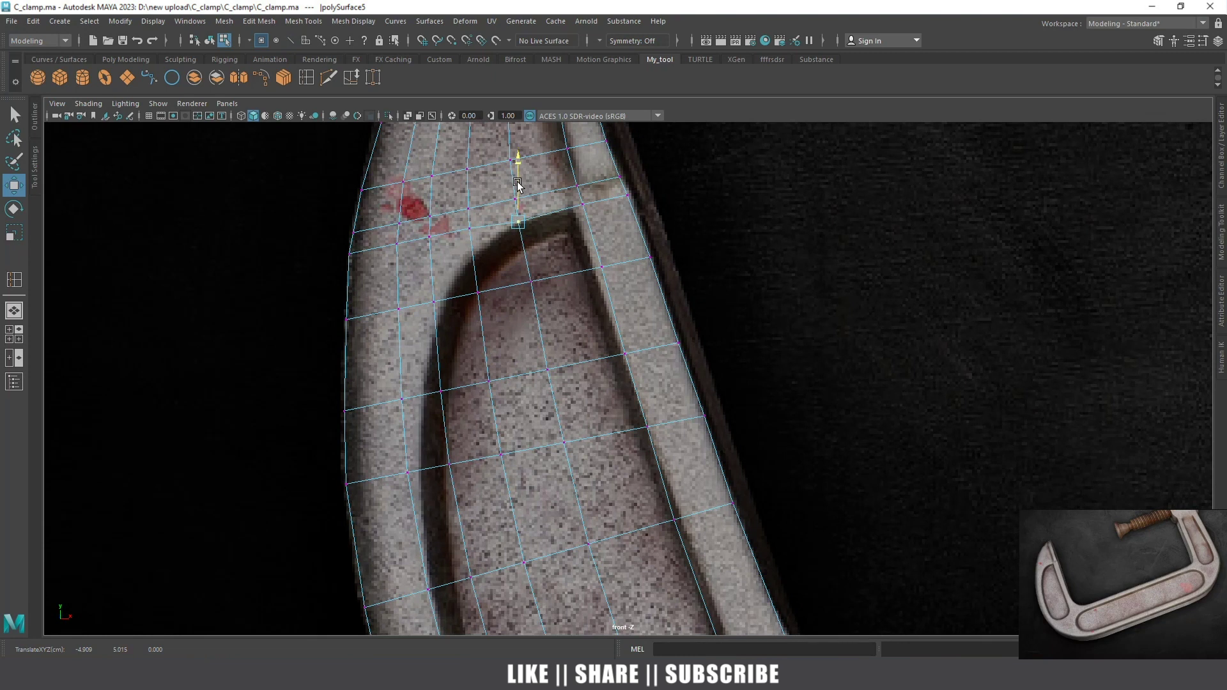
pyautogui.moveTo(580, 209)
pyautogui.mouseDown()
pyautogui.moveTo(596, 207)
pyautogui.moveTo(575, 181)
pyautogui.mouseUp()
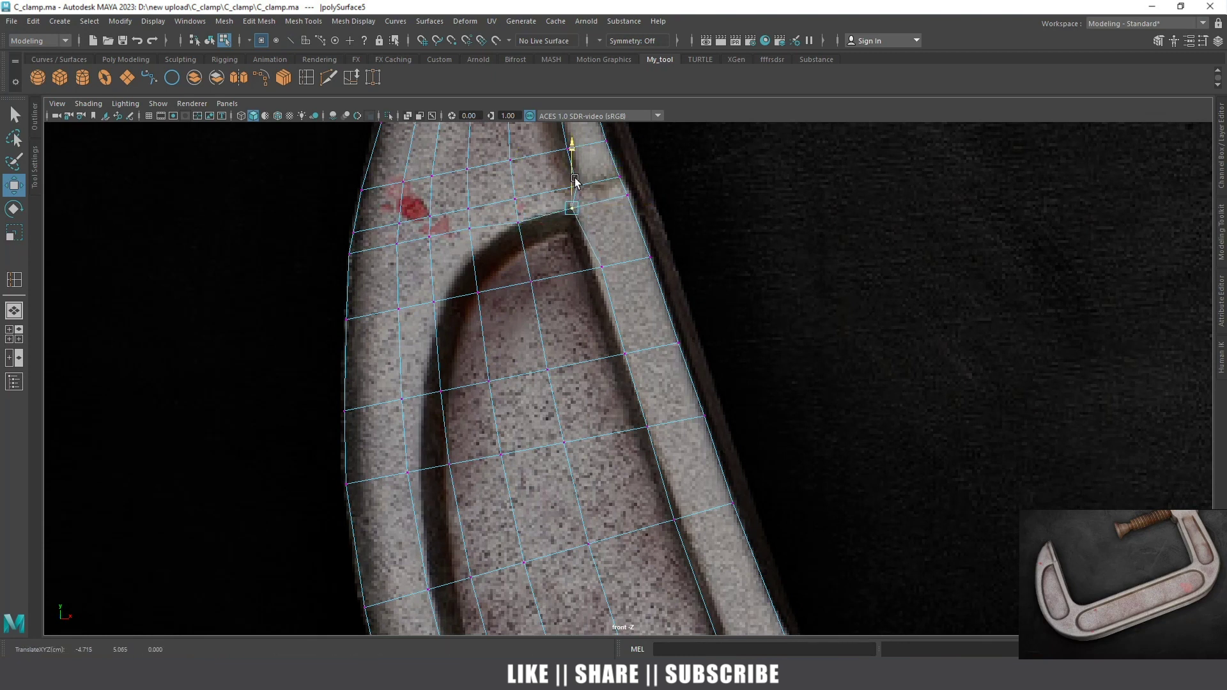
pyautogui.click(468, 230)
pyautogui.moveTo(485, 198); pyautogui.dragTo(485, 221)
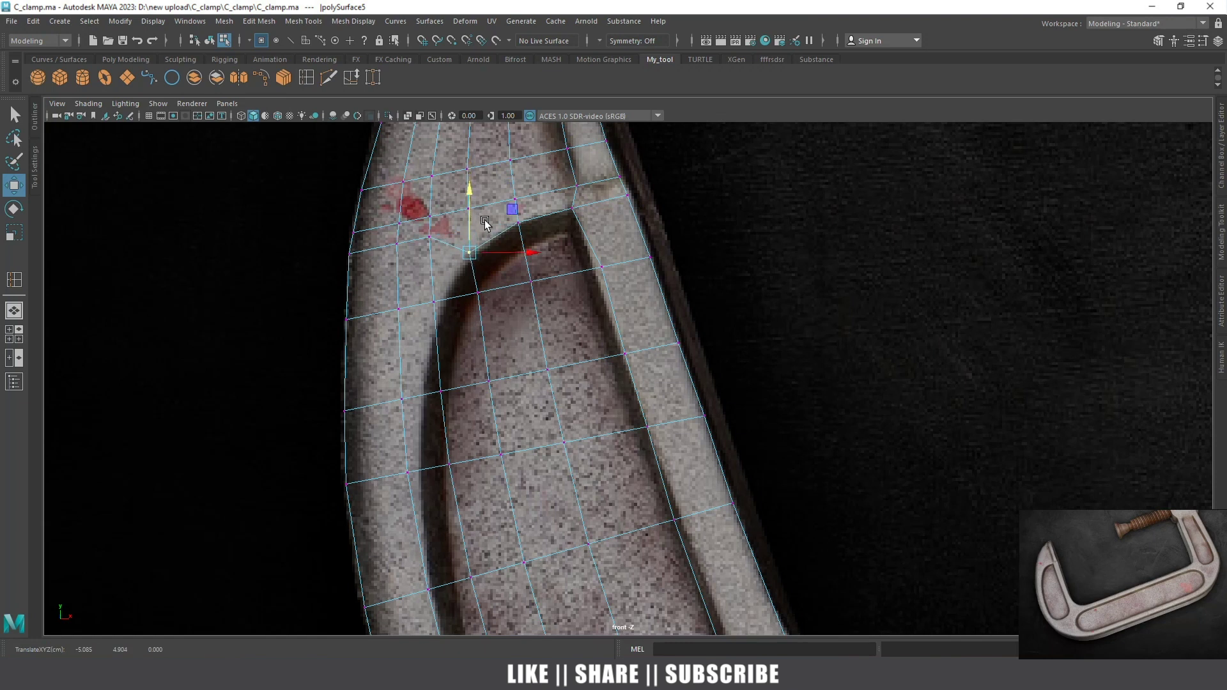
pyautogui.click(441, 307)
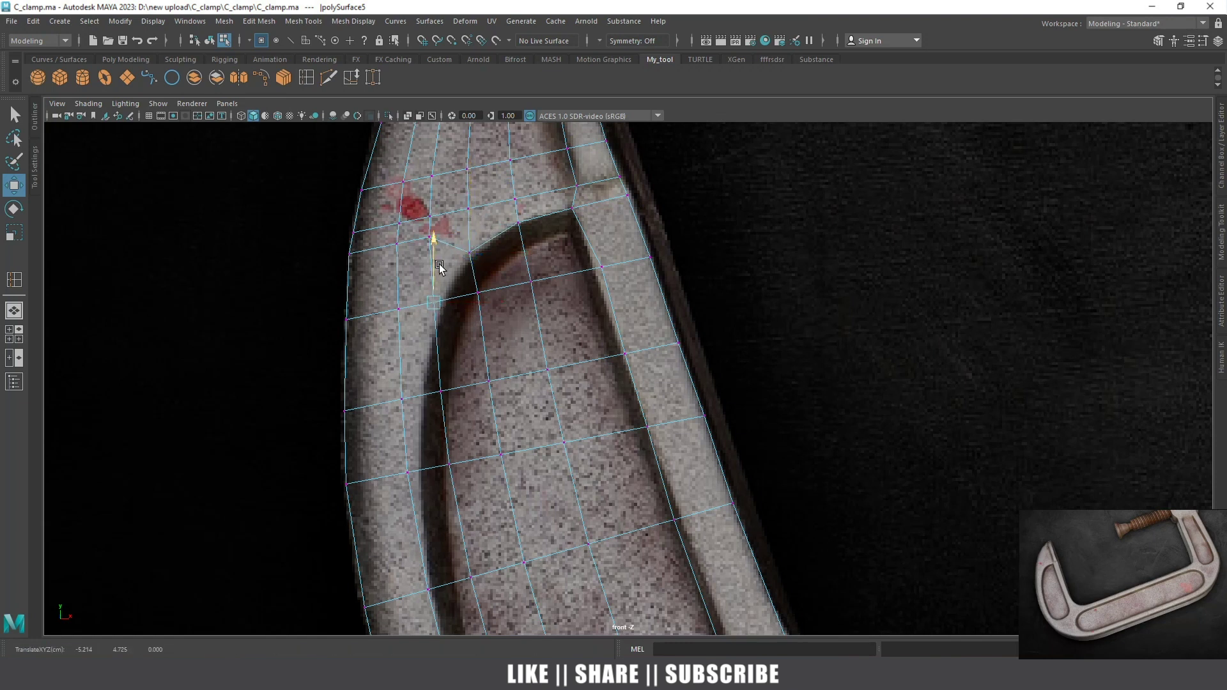
pyautogui.moveTo(457, 307); pyautogui.dragTo(463, 310)
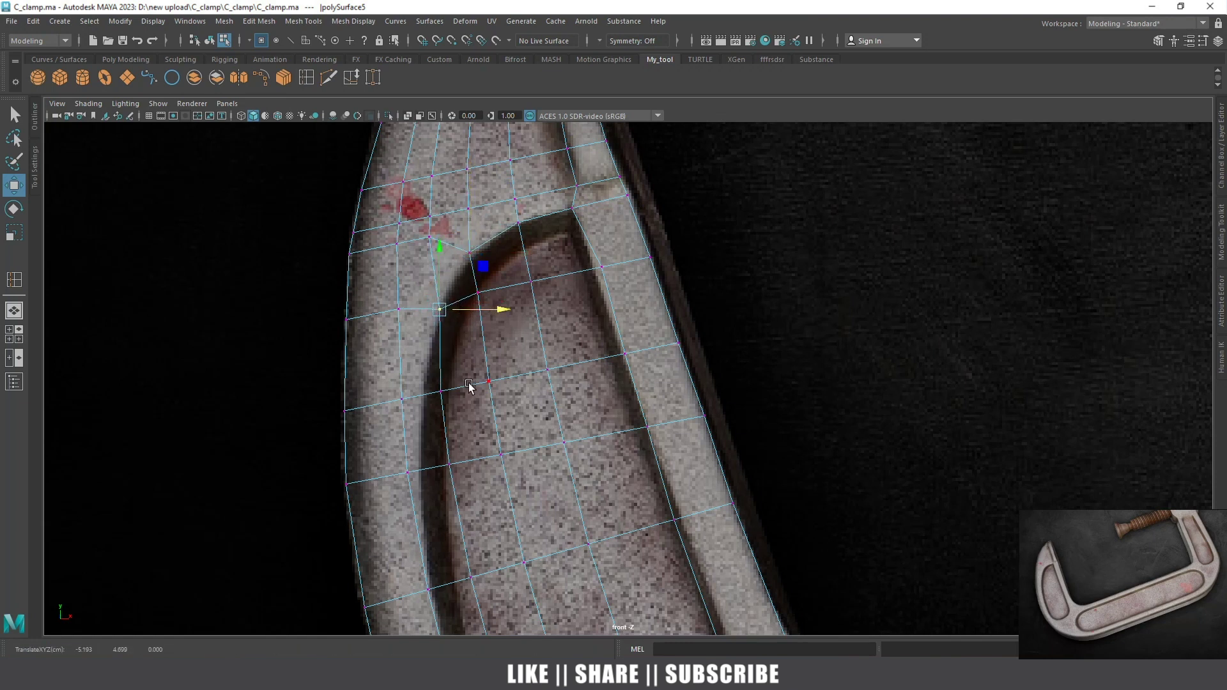
# Slide the vertices down the slot's left side right onto its edge
pyautogui.scroll(-2, 469, 385)
pyautogui.click(426, 392)
pyautogui.moveTo(442, 394); pyautogui.dragTo(460, 394)
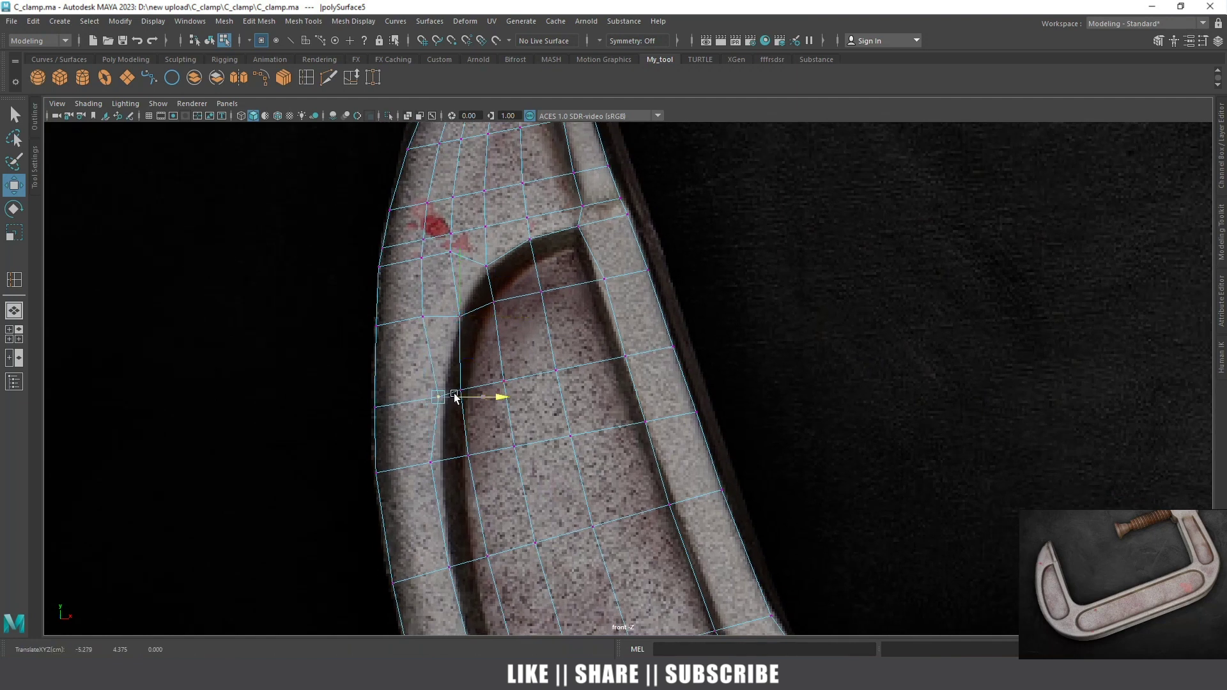
pyautogui.click(451, 464)
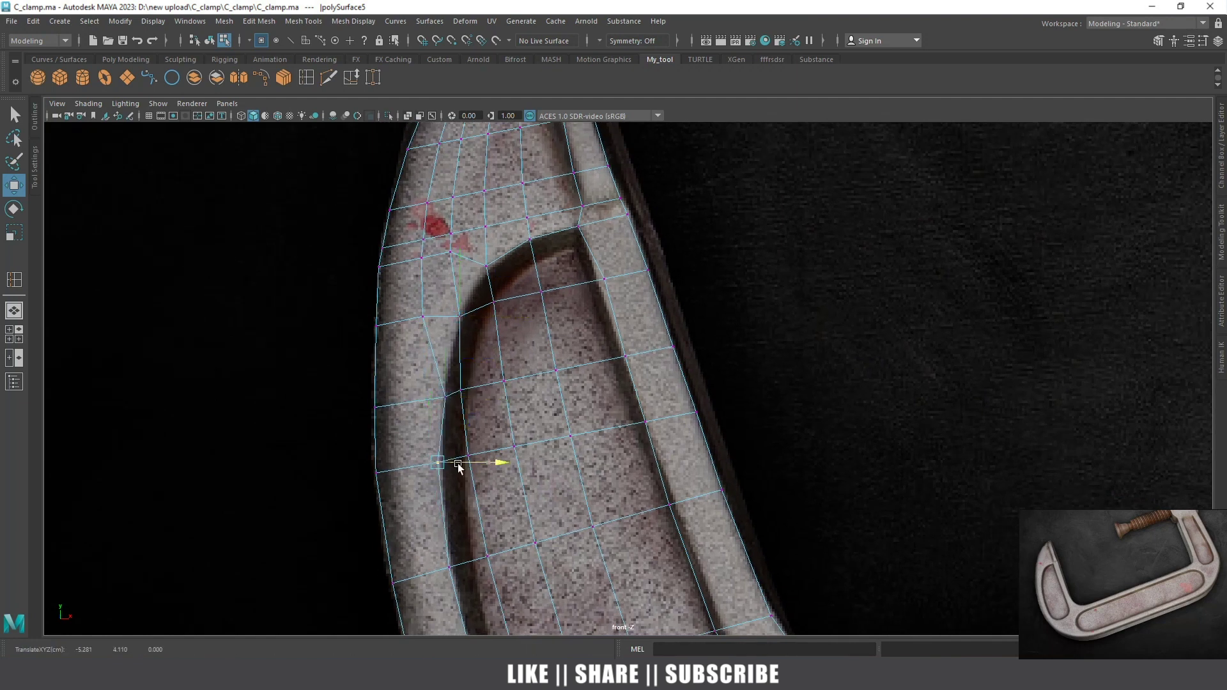
pyautogui.scroll(2, 473, 319)
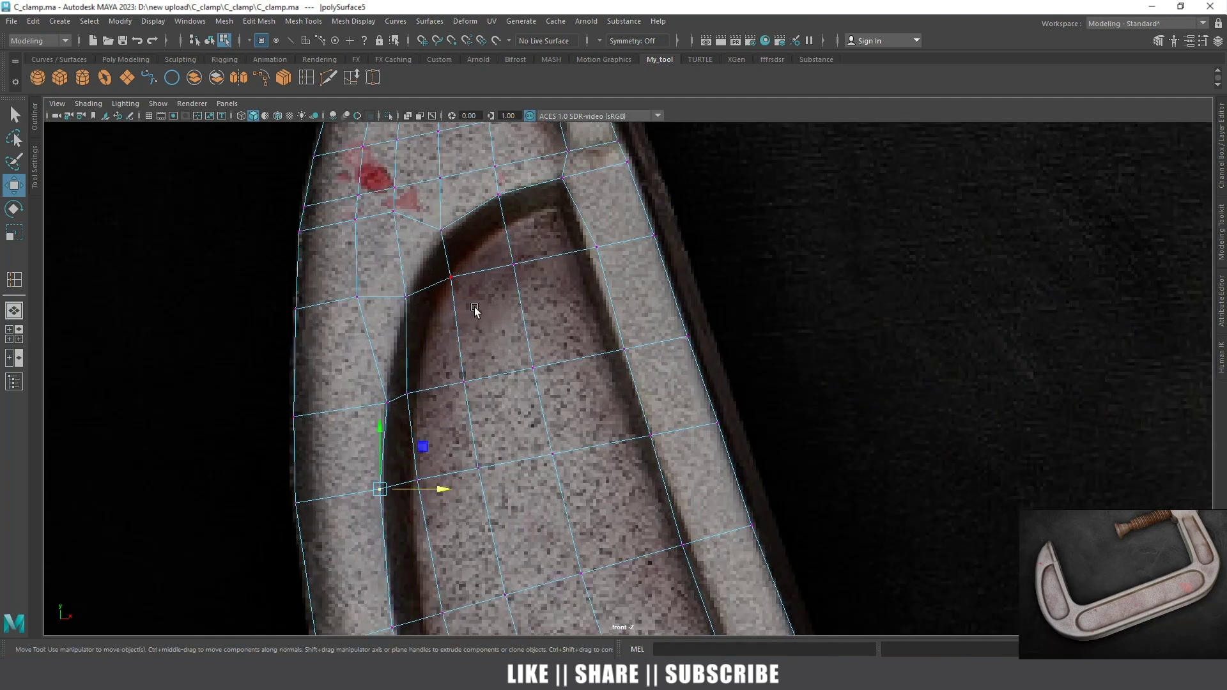
pyautogui.keyDown('alt'); pyautogui.moveTo(471, 301); pyautogui.dragTo(547, 356, button='middle'); pyautogui.keyUp('alt')
pyautogui.click(498, 354)
pyautogui.moveTo(533, 352); pyautogui.dragTo(548, 352)
# Pull the vertices at the slot's top curve and corner onto the curved outline
pyautogui.click(446, 354)
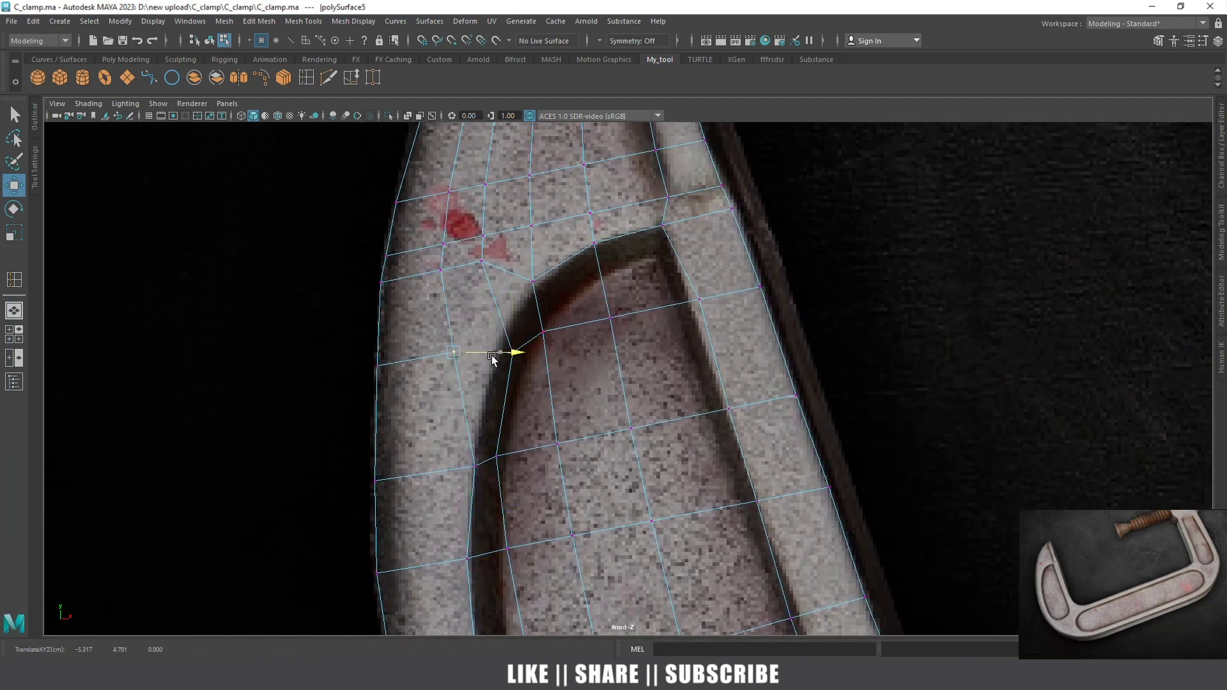
pyautogui.moveTo(482, 352); pyautogui.dragTo(528, 352)
pyautogui.click(481, 261)
pyautogui.moveTo(484, 263)
pyautogui.mouseDown()
pyautogui.moveTo(505, 305)
pyautogui.moveTo(539, 320)
pyautogui.mouseUp()
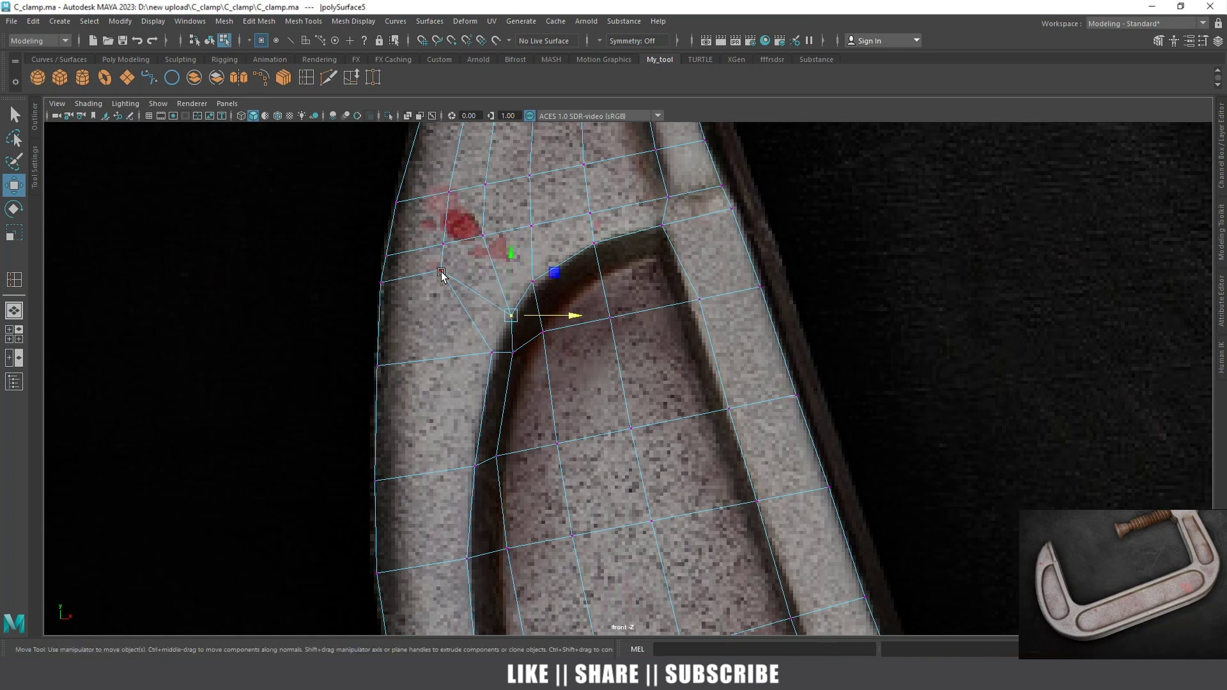
pyautogui.moveTo(512, 315); pyautogui.dragTo(499, 332)
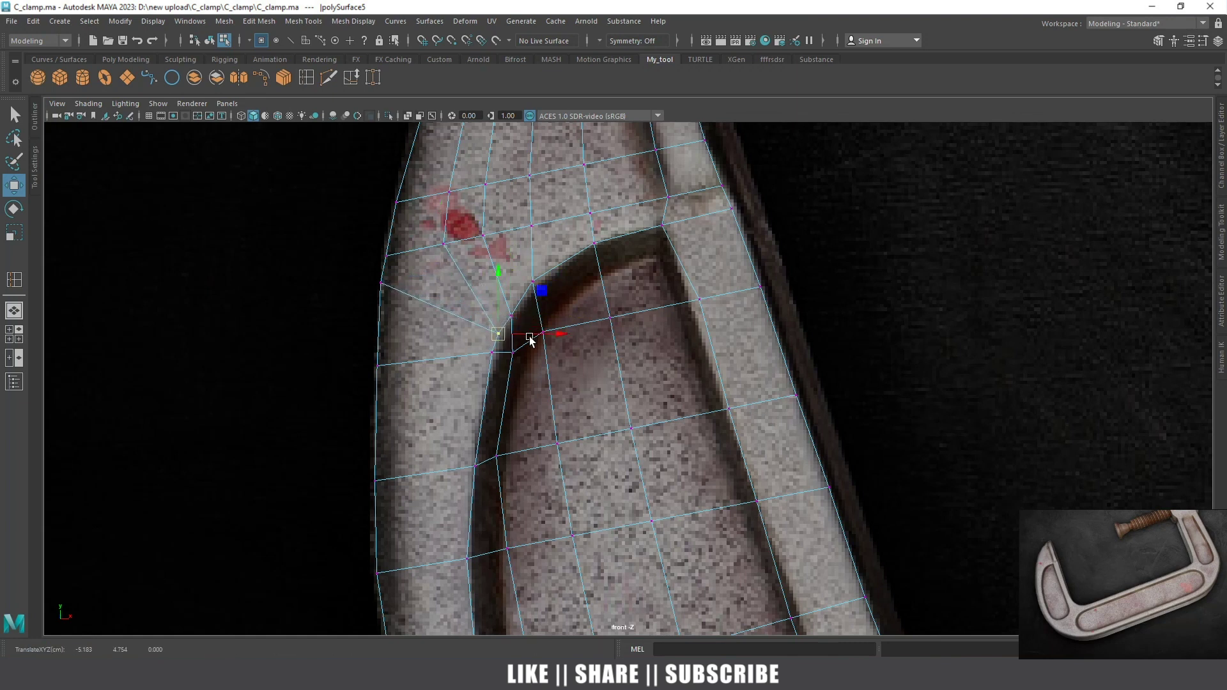
pyautogui.scroll(3, 734, 447)
# Settle the vertices at the slot's top-left corner against its left edge
pyautogui.scroll(3, 509, 350)
pyautogui.click(479, 347)
pyautogui.moveTo(475, 301); pyautogui.dragTo(476, 386)
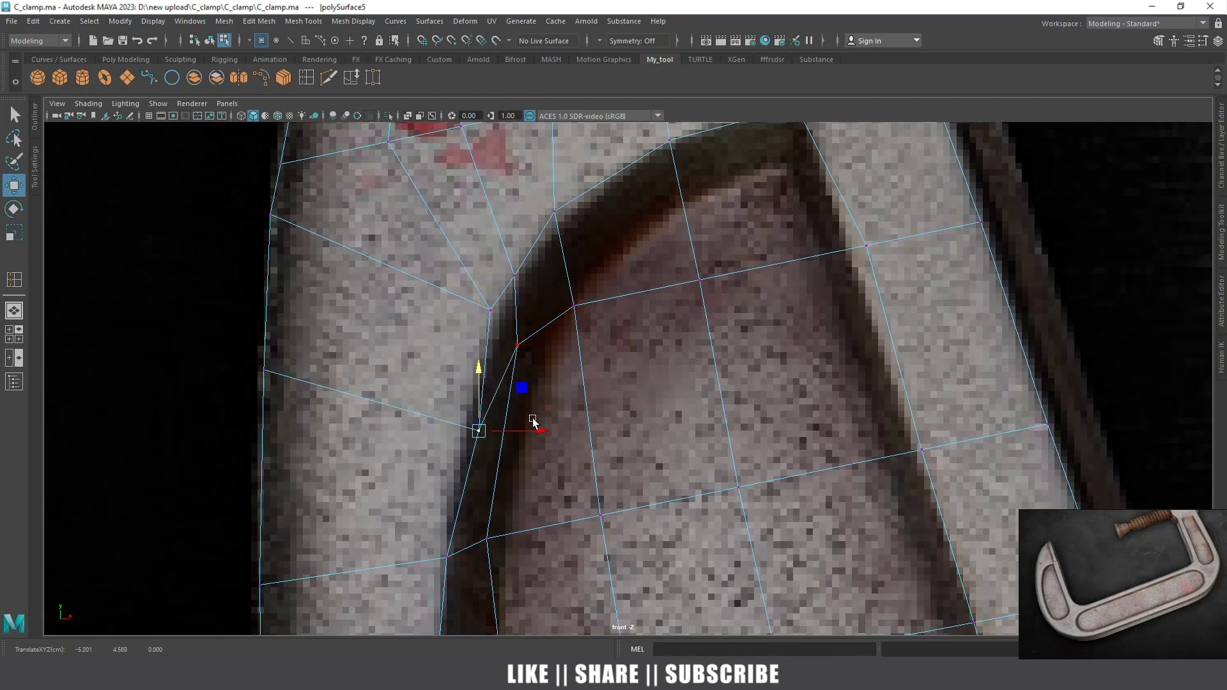
pyautogui.moveTo(527, 435); pyautogui.dragTo(510, 437)
pyautogui.click(494, 311)
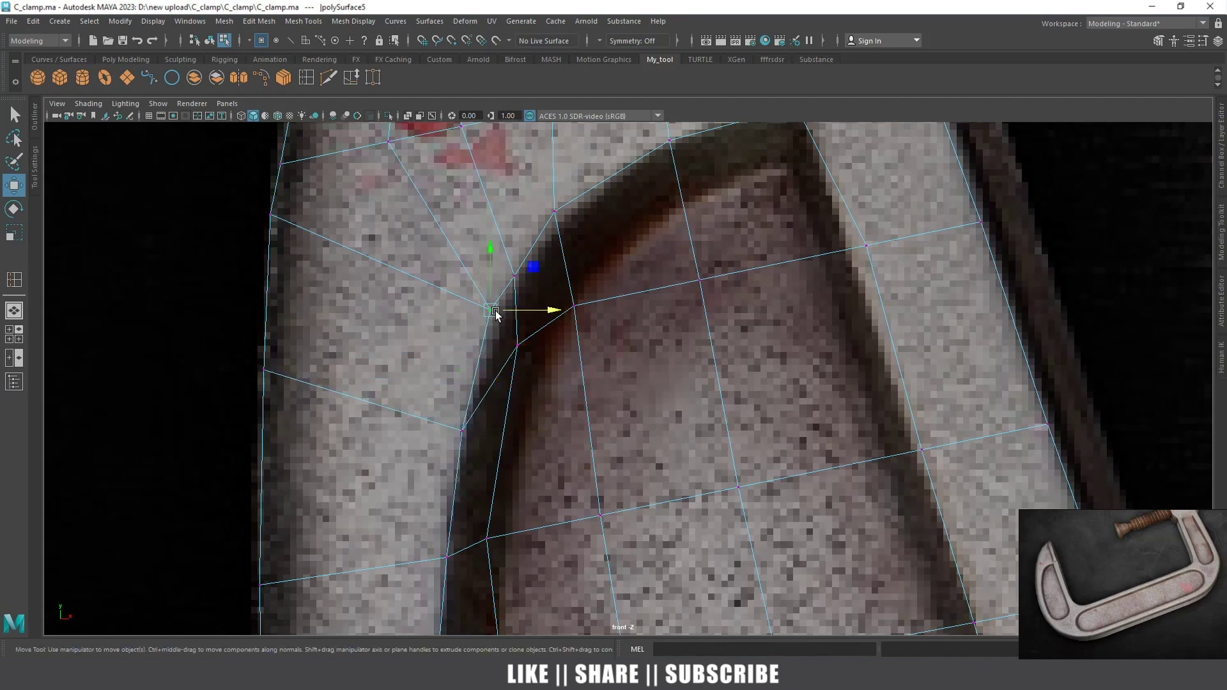
pyautogui.click(484, 282)
pyautogui.click(486, 310)
pyautogui.moveTo(489, 323); pyautogui.dragTo(498, 332)
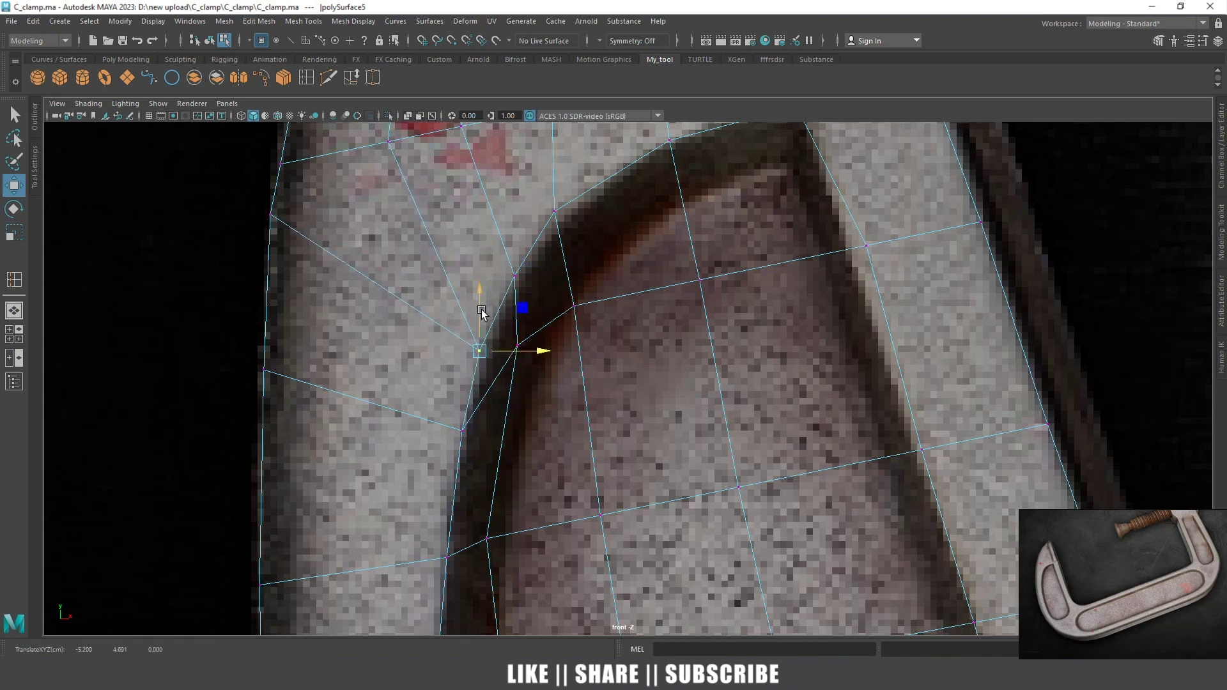
pyautogui.moveTo(482, 301); pyautogui.dragTo(530, 266)
# Slide the rim vertices right along the slot's upper edge
pyautogui.click(514, 276)
pyautogui.scroll(-3, 561, 255)
pyautogui.scroll(2, 575, 324)
pyautogui.moveTo(541, 354); pyautogui.dragTo(559, 357)
pyautogui.click(581, 280)
pyautogui.moveTo(604, 281); pyautogui.dragTo(611, 283)
pyautogui.scroll(1, 735, 307)
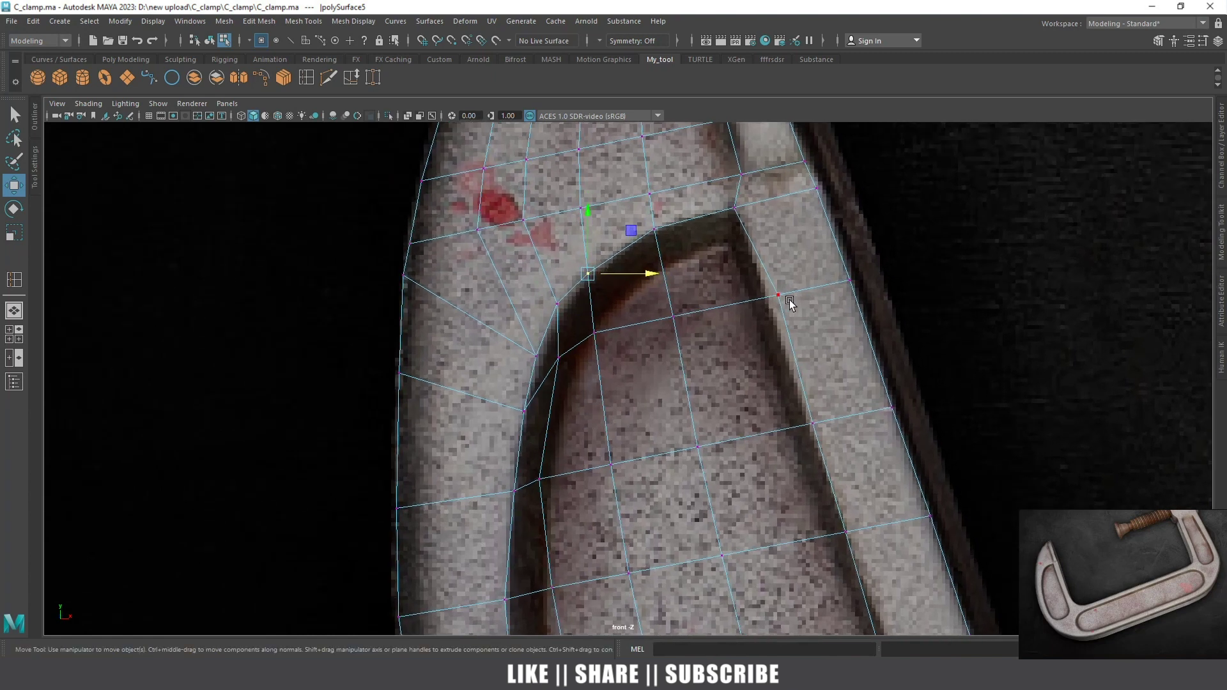
# Nudge the vertices on the slot's right side and neighbouring rim into place
pyautogui.click(778, 295)
pyautogui.moveTo(805, 295); pyautogui.dragTo(796, 300)
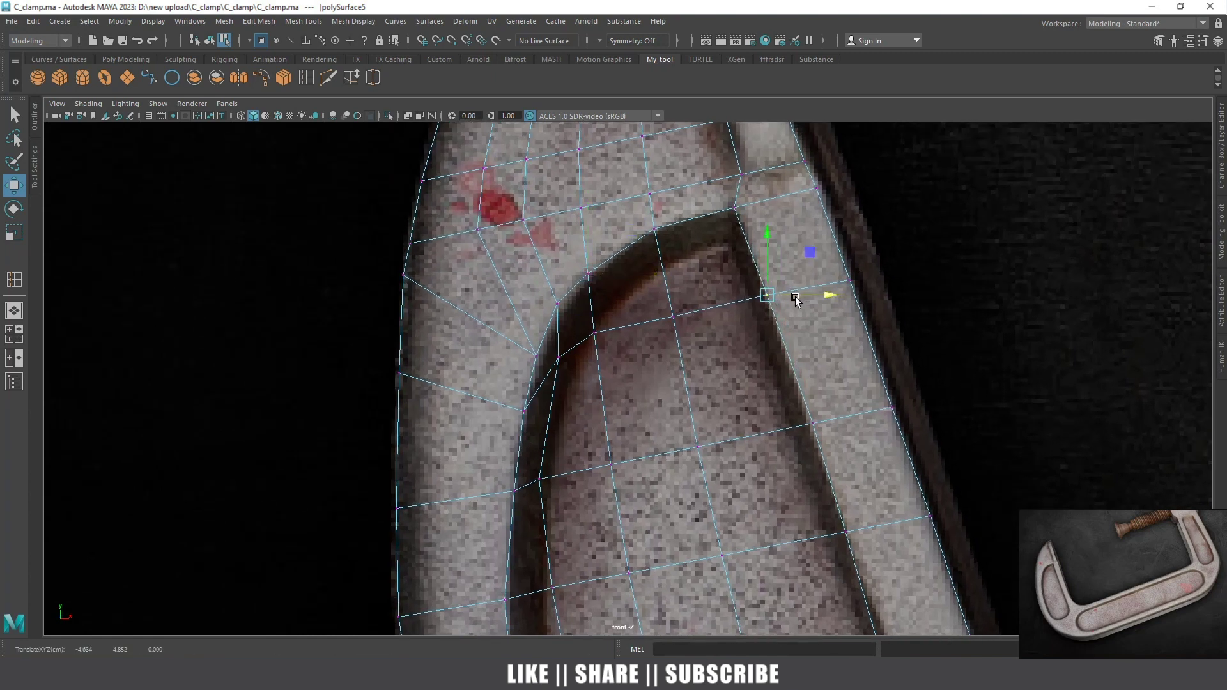
pyautogui.click(732, 211)
pyautogui.moveTo(762, 205); pyautogui.dragTo(767, 204)
pyautogui.click(657, 233)
pyautogui.moveTo(658, 231); pyautogui.dragTo(661, 226)
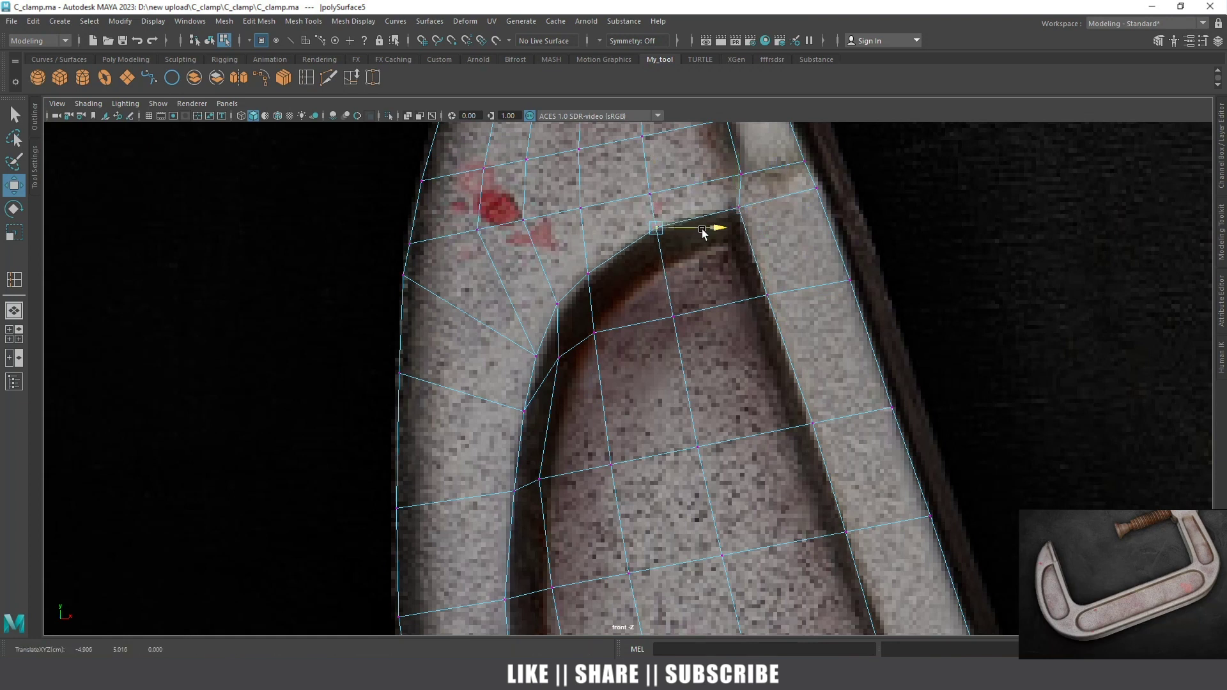
# Pull the vertices along the slot's top arc up and right to follow the curve
pyautogui.click(587, 274)
pyautogui.moveTo(587, 272); pyautogui.dragTo(622, 246)
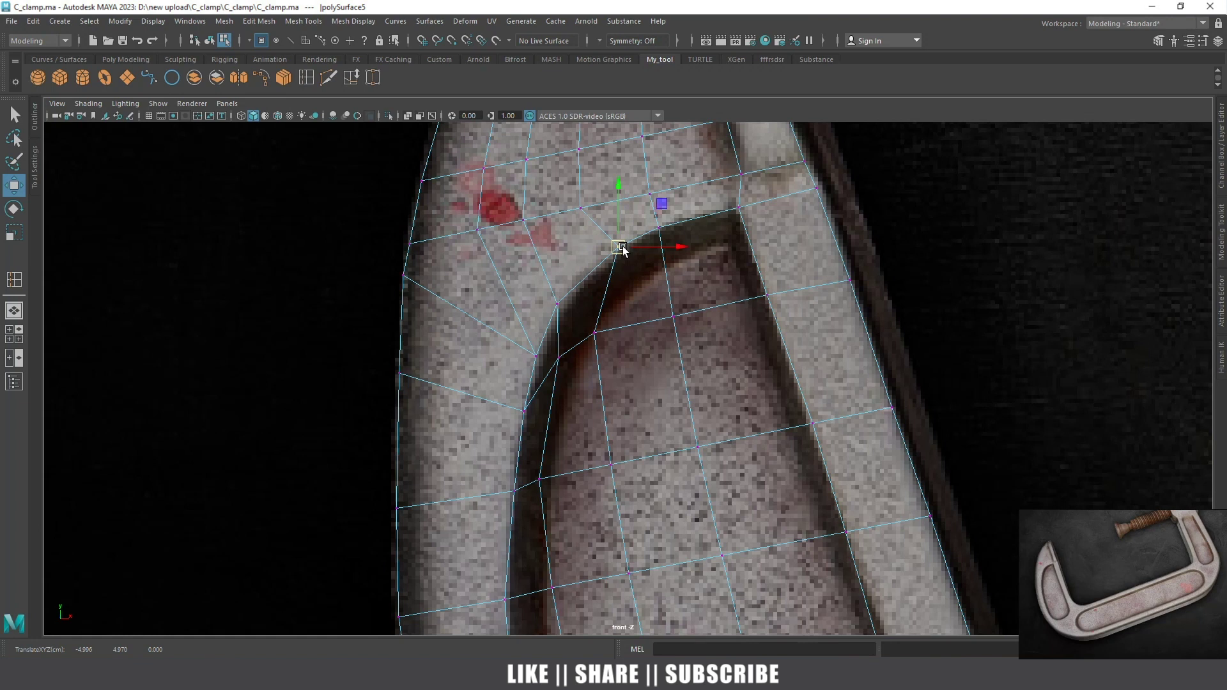
pyautogui.click(560, 302)
pyautogui.moveTo(559, 300); pyautogui.dragTo(568, 292)
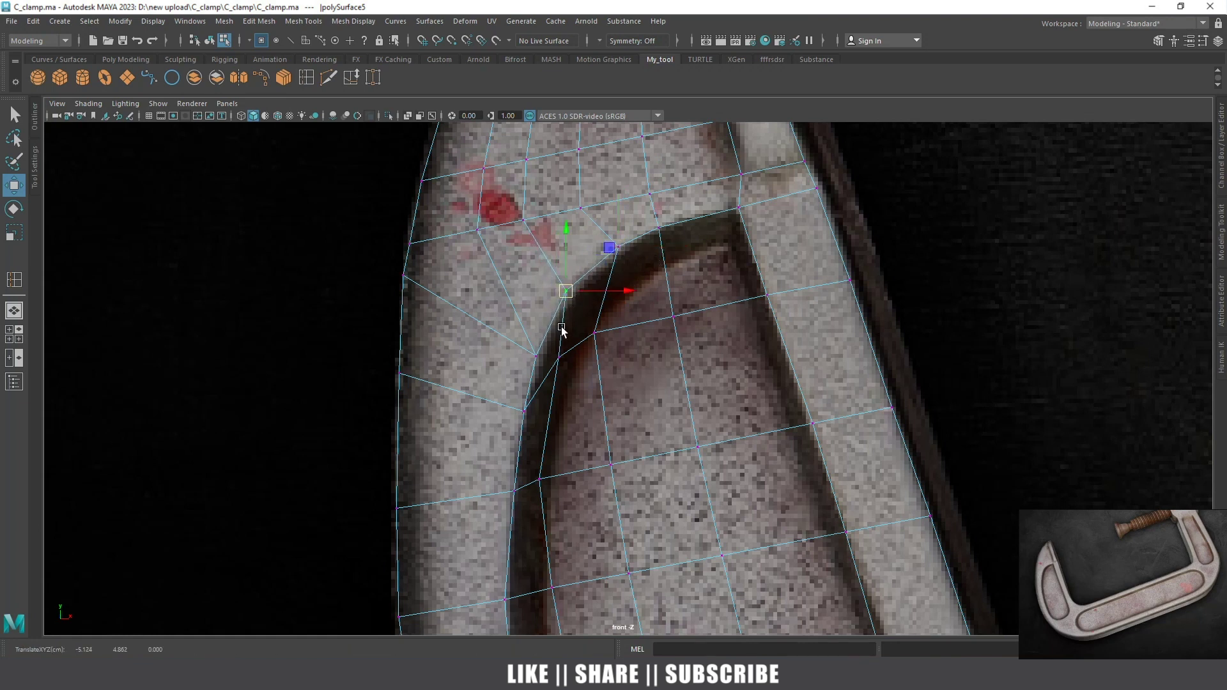
pyautogui.click(590, 341)
pyautogui.moveTo(594, 281); pyautogui.dragTo(593, 303)
pyautogui.moveTo(629, 365); pyautogui.dragTo(662, 359)
pyautogui.moveTo(623, 307); pyautogui.dragTo(624, 282)
# Nudge the inner-curve vertex right and upward onto the reference outline
pyautogui.click(568, 364)
pyautogui.moveTo(592, 363); pyautogui.dragTo(600, 363)
pyautogui.moveTo(573, 319); pyautogui.dragTo(569, 288)
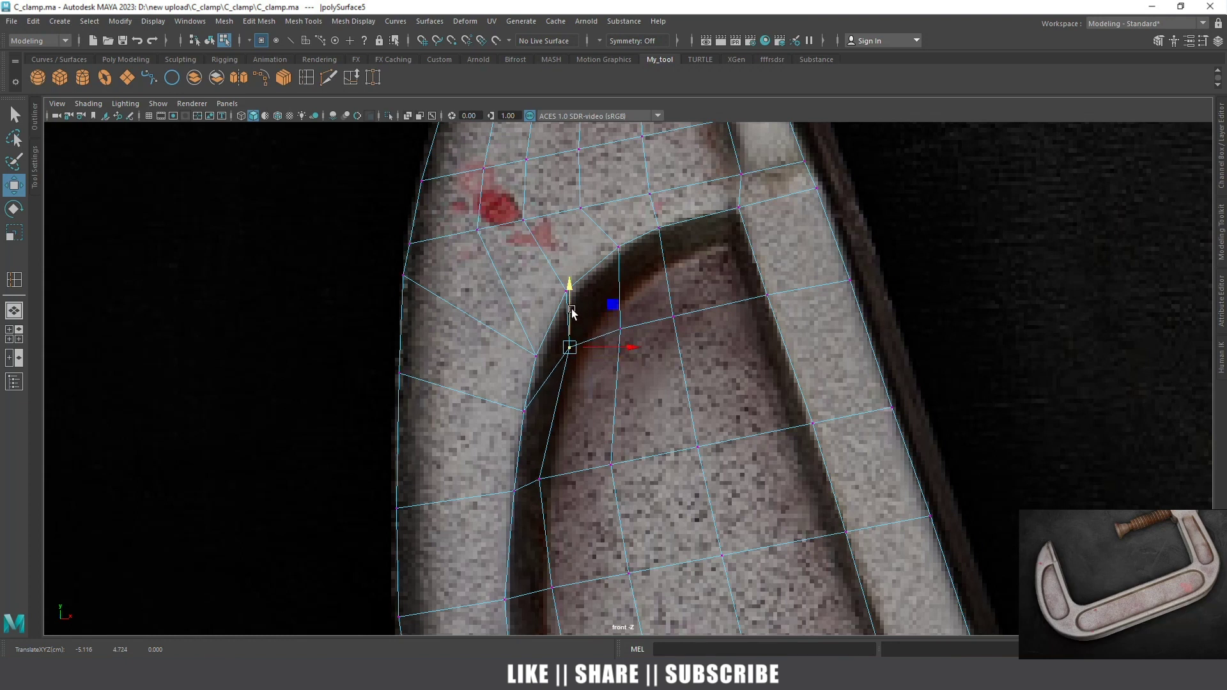
pyautogui.scroll(-5, 609, 408)
pyautogui.scroll(-5, 615, 447)
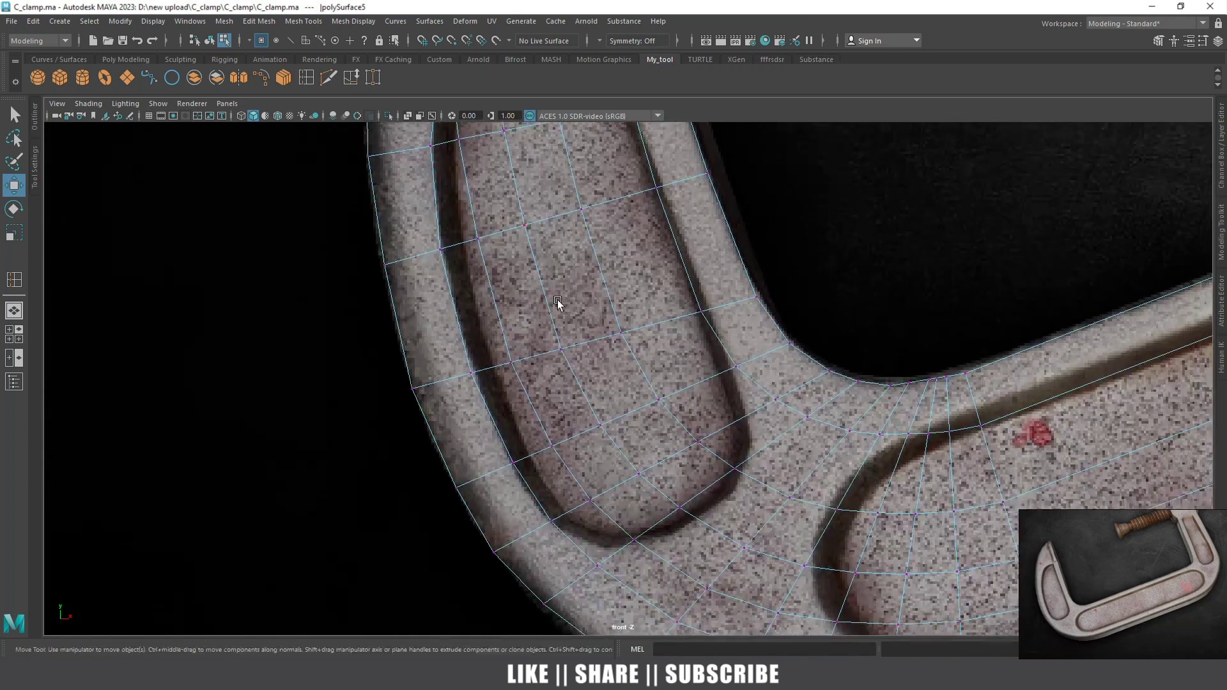
# Drag the lower inner-bend vertices onto the reference curve
pyautogui.scroll(4, 658, 387)
pyautogui.click(714, 403)
pyautogui.moveTo(709, 406); pyautogui.dragTo(715, 418)
pyautogui.click(652, 459)
pyautogui.click(649, 460)
pyautogui.moveTo(649, 460); pyautogui.dragTo(672, 463)
pyautogui.click(595, 487)
pyautogui.moveTo(595, 487); pyautogui.dragTo(609, 484)
pyautogui.click(551, 516)
pyautogui.moveTo(551, 516); pyautogui.dragTo(548, 497)
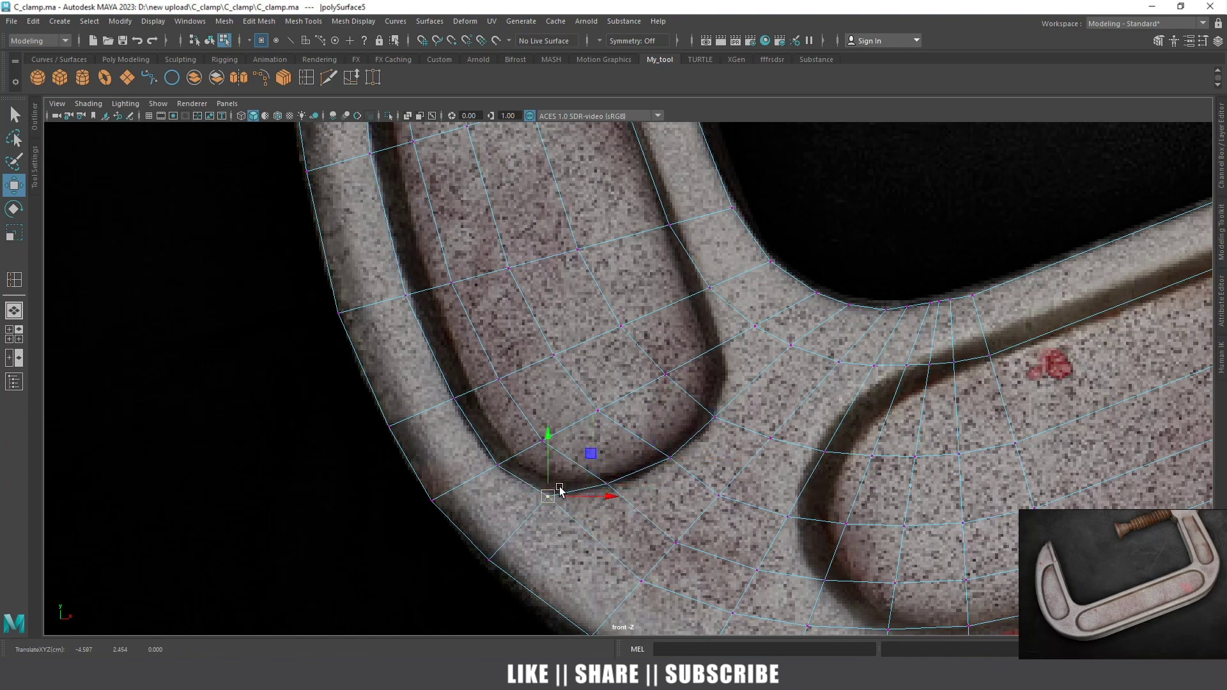
# Refit the vertices where the arms meet and at the curve's bottom to the outline
pyautogui.click(790, 345)
pyautogui.moveTo(777, 349); pyautogui.dragTo(724, 371)
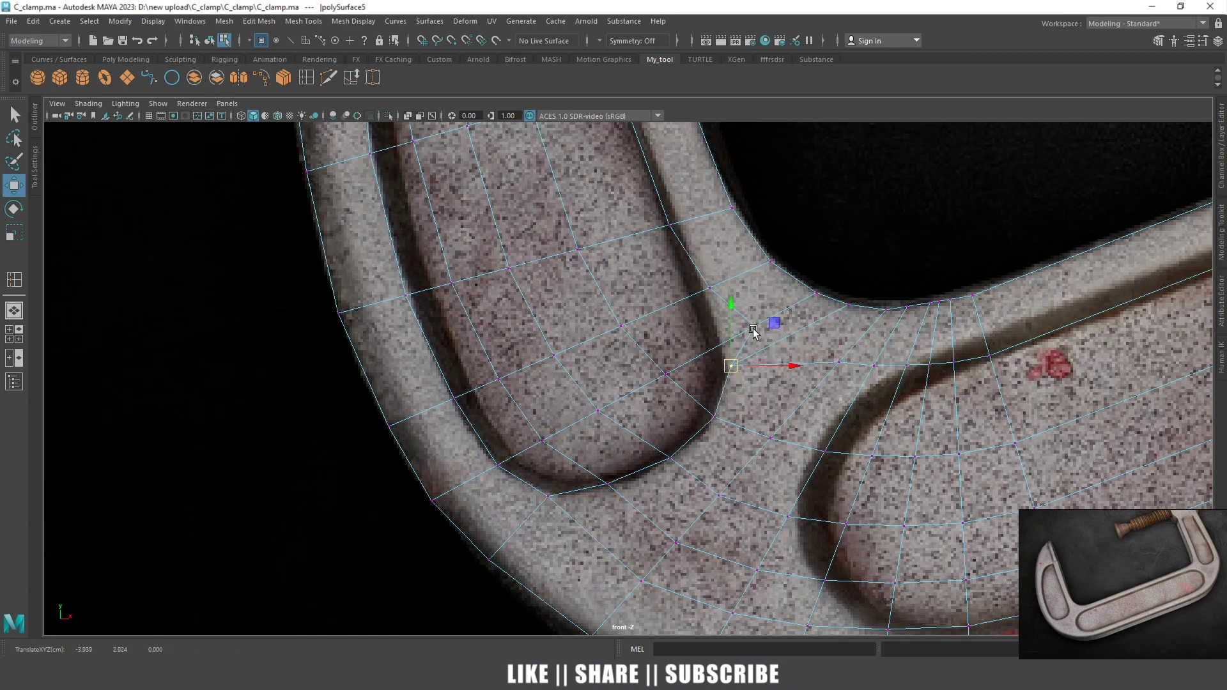
pyautogui.moveTo(753, 331); pyautogui.dragTo(716, 332)
pyautogui.click(706, 288)
pyautogui.moveTo(741, 288); pyautogui.dragTo(737, 292)
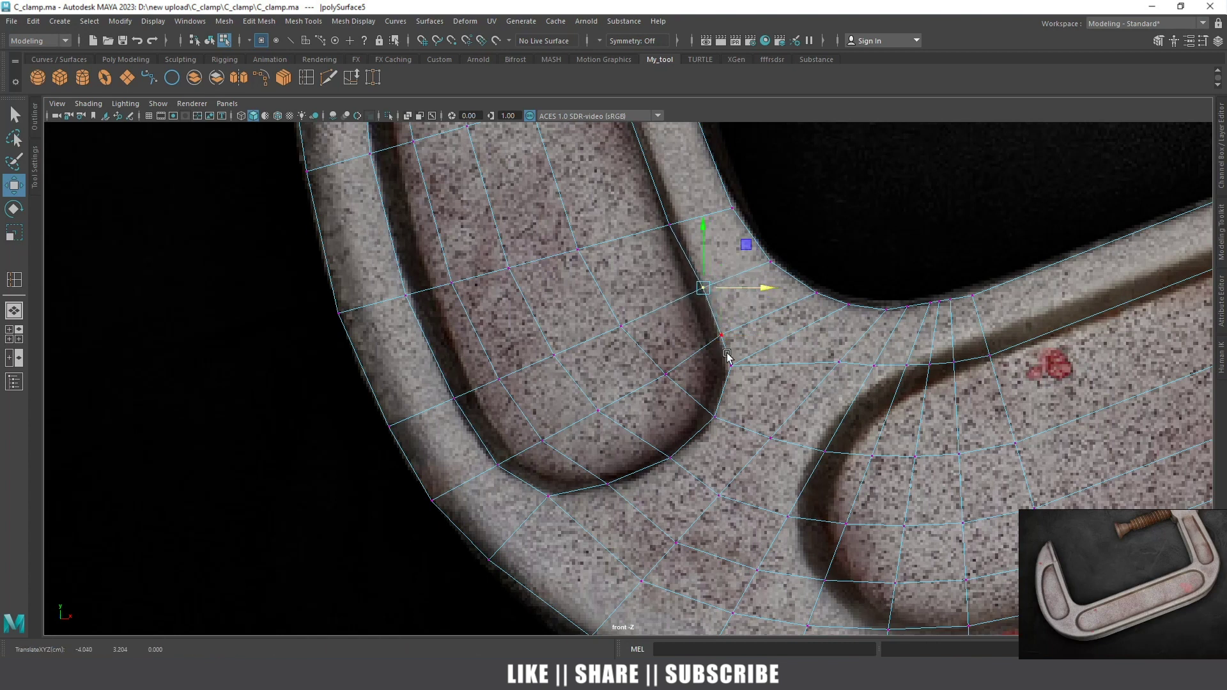
pyautogui.scroll(2, 727, 354)
pyautogui.click(773, 358)
pyautogui.moveTo(773, 359); pyautogui.dragTo(764, 395)
pyautogui.click(599, 528)
pyautogui.moveTo(600, 528); pyautogui.dragTo(609, 536)
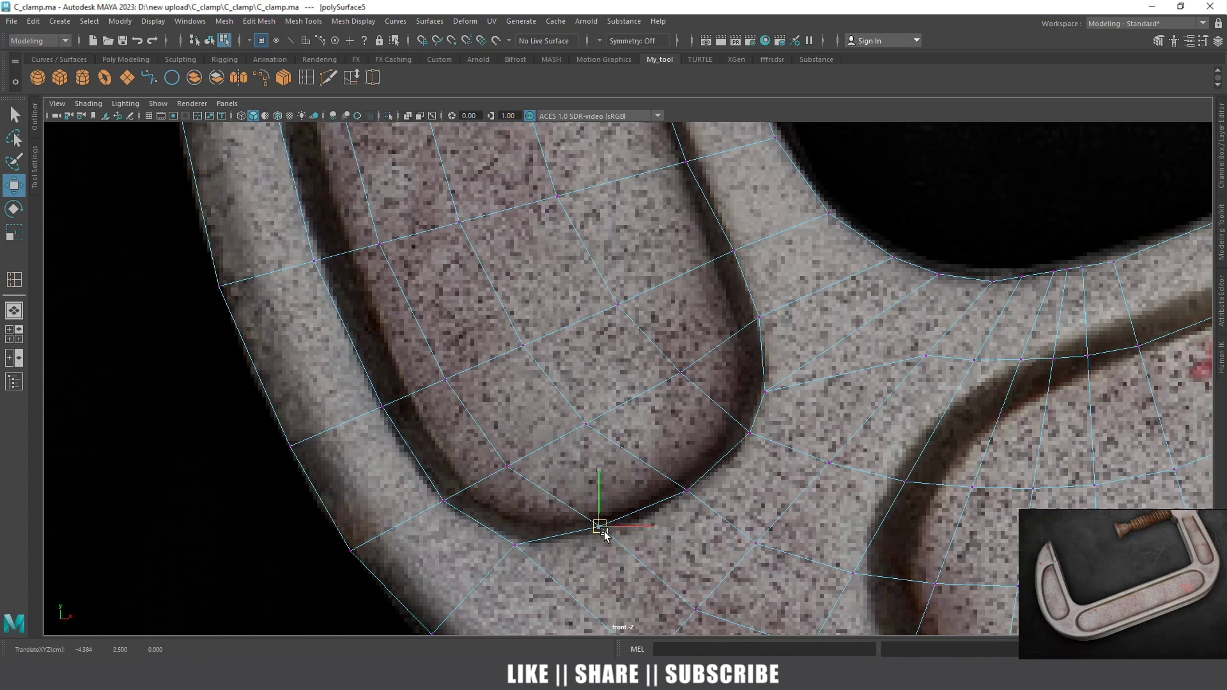
# Shift the vertices up the arm's inner edge right onto the reference edge
pyautogui.keyDown('alt'); pyautogui.moveTo(674, 389); pyautogui.dragTo(672, 533, button='middle'); pyautogui.keyUp('alt')
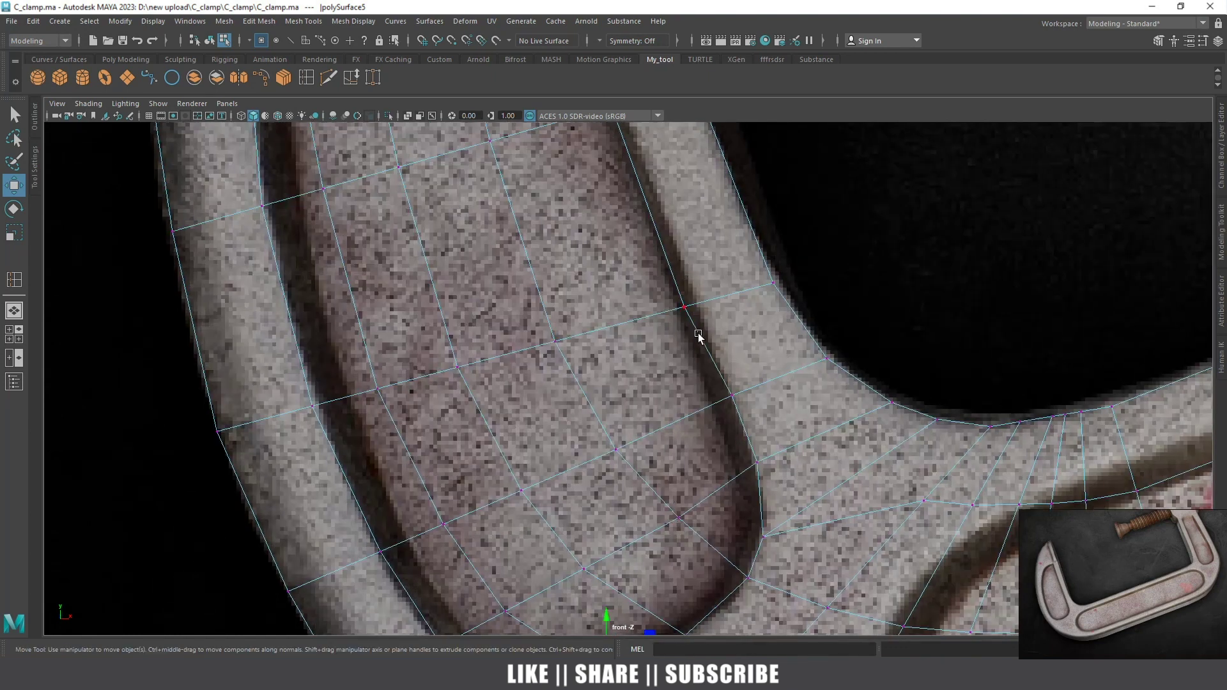
pyautogui.click(684, 306)
pyautogui.moveTo(717, 305); pyautogui.dragTo(734, 305)
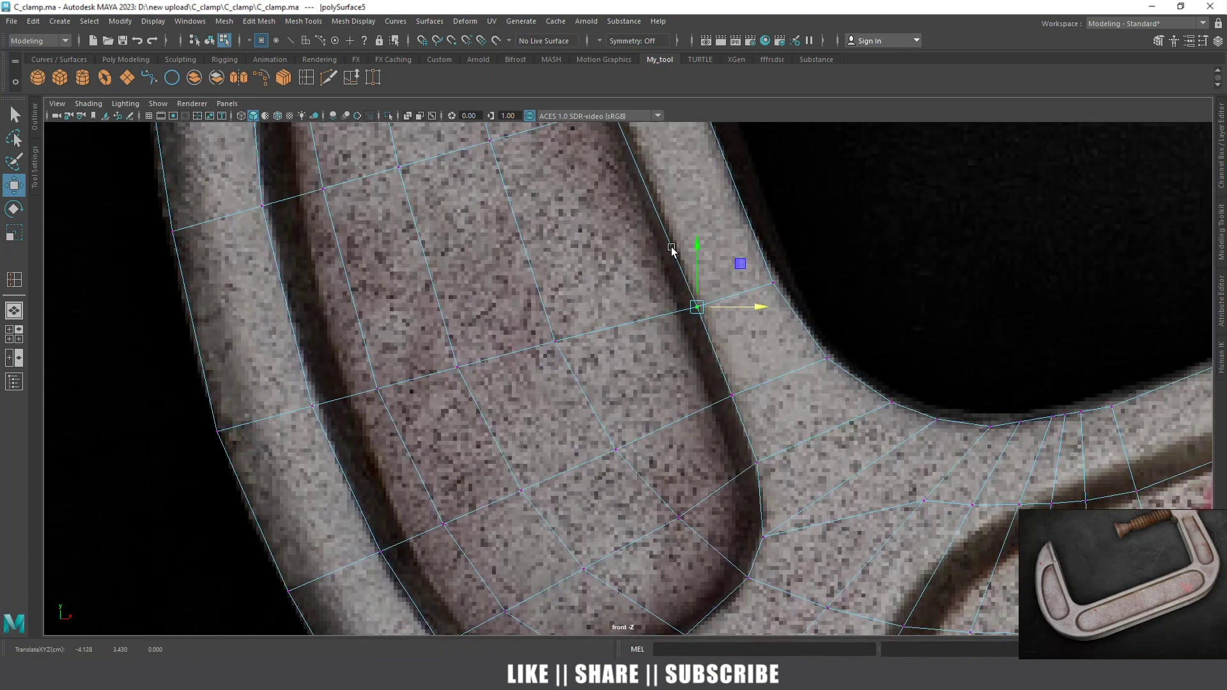
pyautogui.keyDown('alt'); pyautogui.moveTo(672, 238); pyautogui.dragTo(660, 386, button='middle'); pyautogui.keyUp('alt')
pyautogui.click(652, 362)
pyautogui.moveTo(680, 362); pyautogui.dragTo(692, 363)
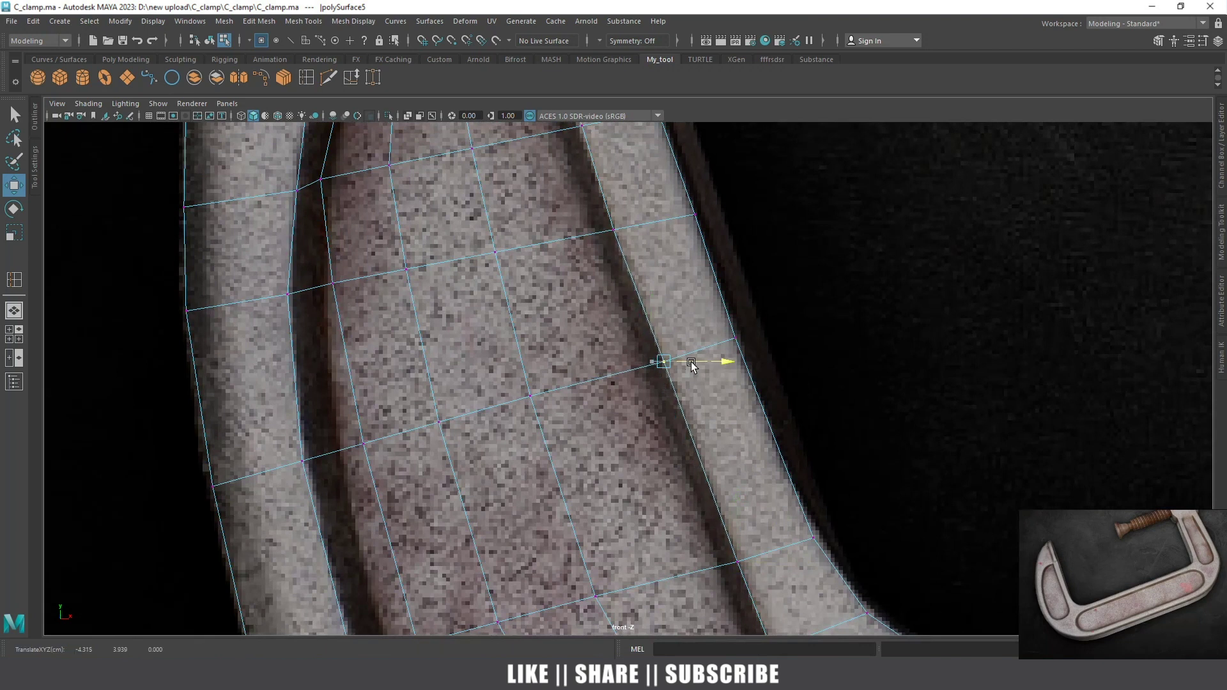
pyautogui.keyDown('alt'); pyautogui.moveTo(662, 255); pyautogui.dragTo(663, 452, button='middle'); pyautogui.keyUp('alt')
pyautogui.click(595, 323)
pyautogui.moveTo(611, 321); pyautogui.dragTo(615, 322)
pyautogui.scroll(-2, 609, 370)
# Zoom in on the jaw tip and select the vertex at the very tip
pyautogui.scroll(-1, 616, 323)
pyautogui.scroll(-3, 626, 347)
pyautogui.scroll(1, 683, 396)
pyautogui.scroll(3, 642, 231)
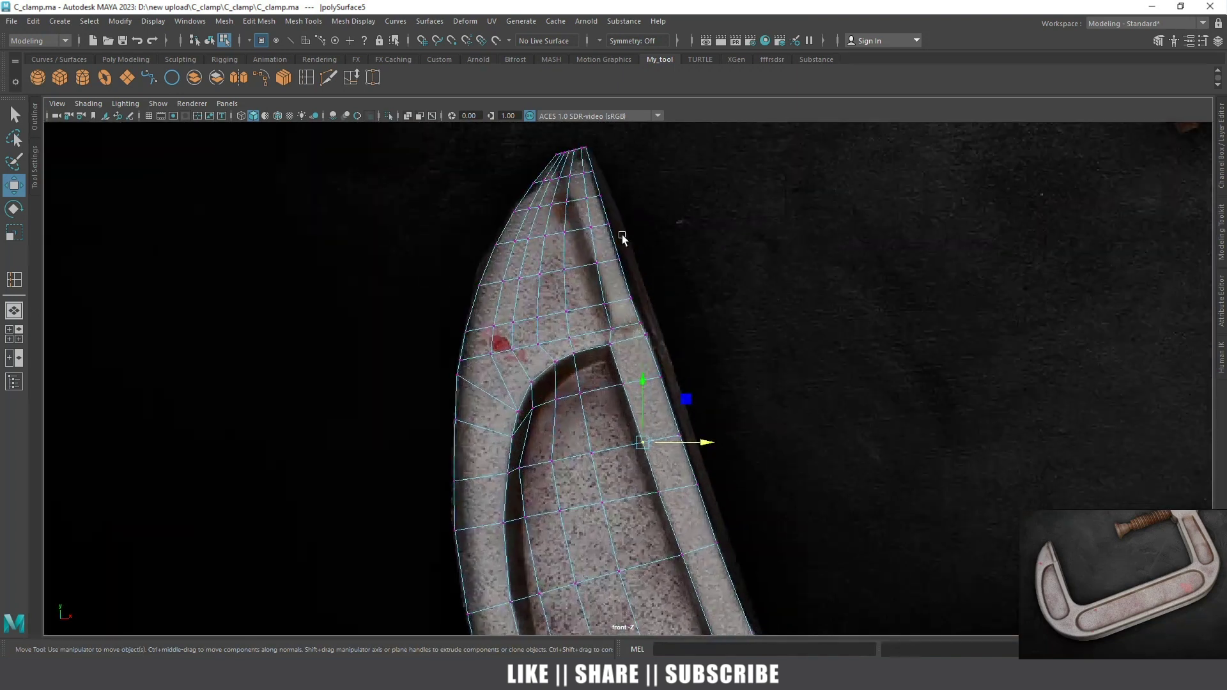
pyautogui.keyDown('alt'); pyautogui.moveTo(642, 232); pyautogui.dragTo(638, 317, button='middle'); pyautogui.keyUp('alt')
pyautogui.scroll(1, 669, 440)
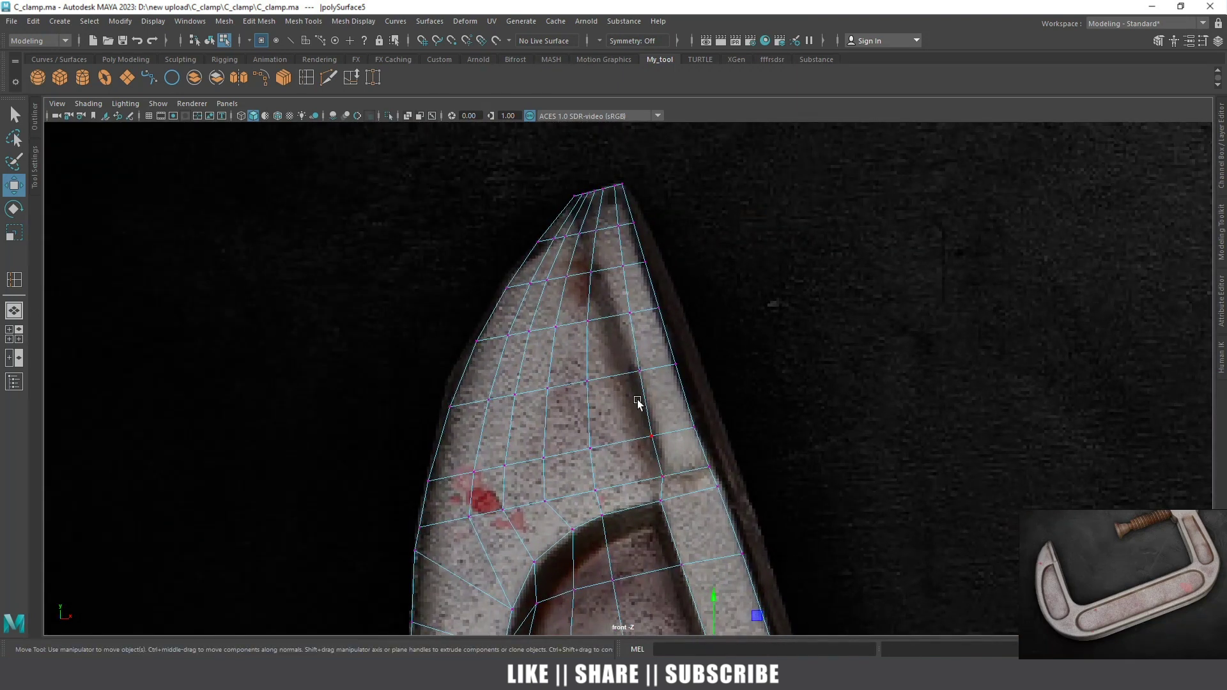
pyautogui.scroll(1, 603, 196)
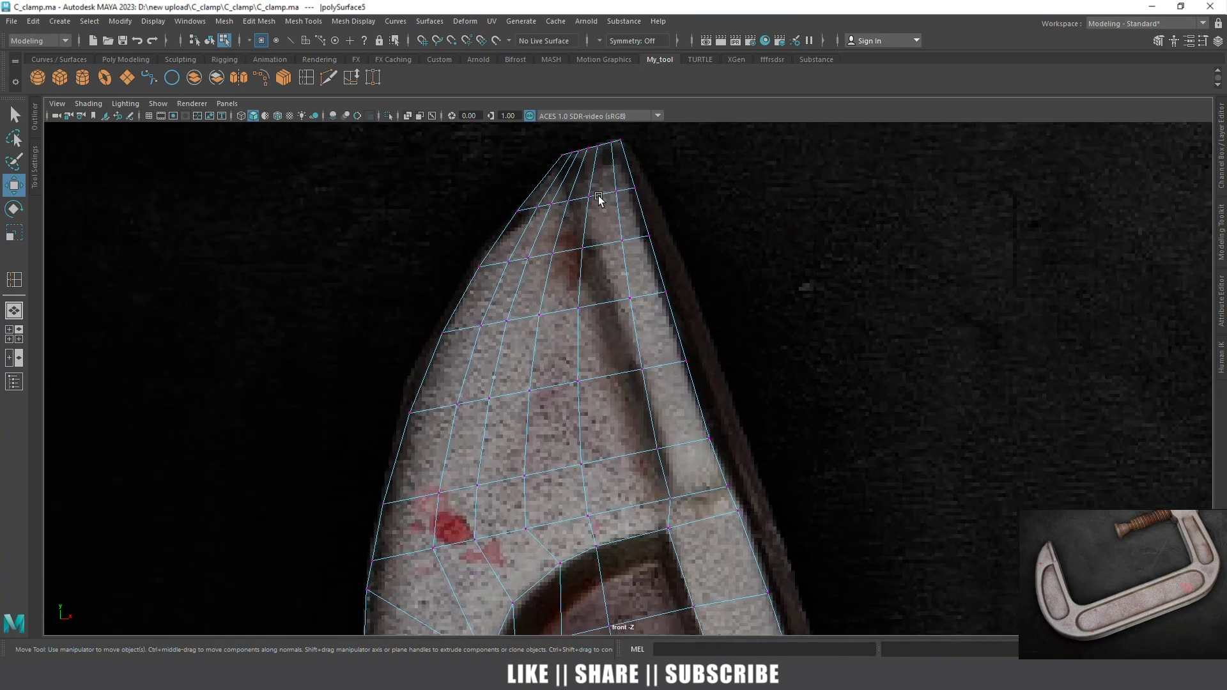
pyautogui.keyDown('alt'); pyautogui.moveTo(603, 197); pyautogui.dragTo(623, 306, button='middle'); pyautogui.keyUp('alt')
pyautogui.scroll(1, 596, 292)
pyautogui.scroll(1, 584, 291)
pyautogui.scroll(-3, 584, 292)
pyautogui.scroll(1, 660, 425)
pyautogui.scroll(3, 620, 351)
pyautogui.scroll(2, 621, 350)
pyautogui.click(651, 253)
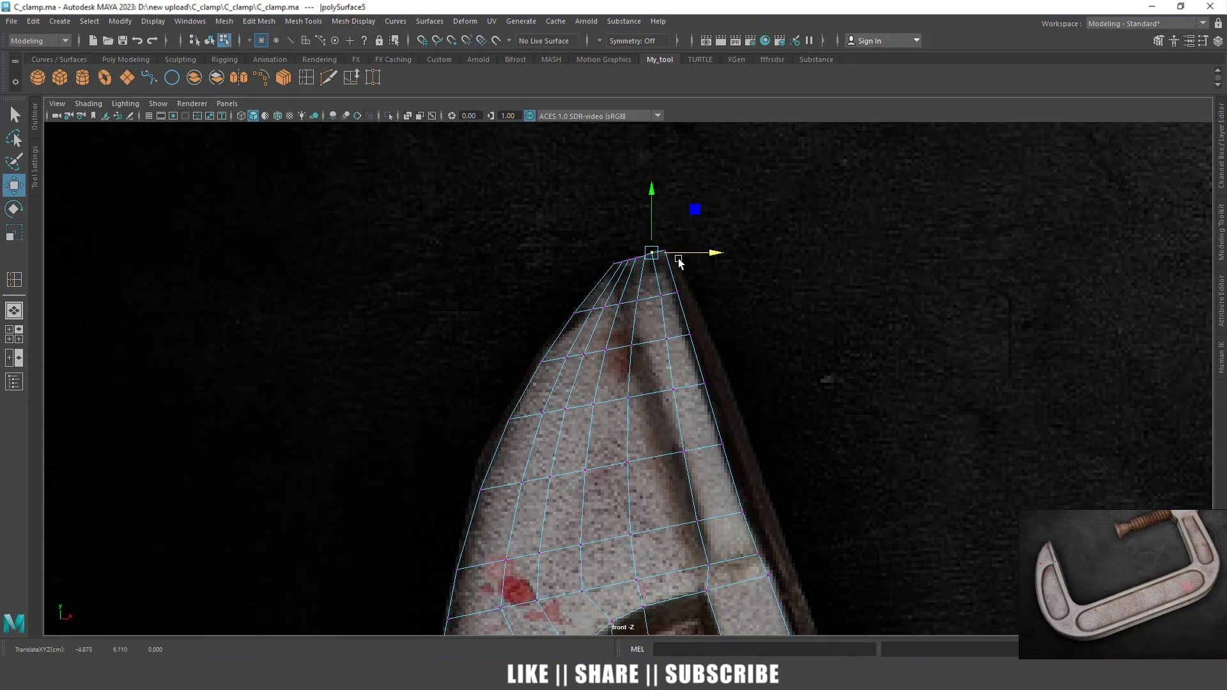
pyautogui.scroll(1, 646, 239)
pyautogui.keyDown('alt'); pyautogui.moveTo(646, 239); pyautogui.dragTo(660, 364, button='middle'); pyautogui.keyUp('alt')
pyautogui.scroll(1, 687, 369)
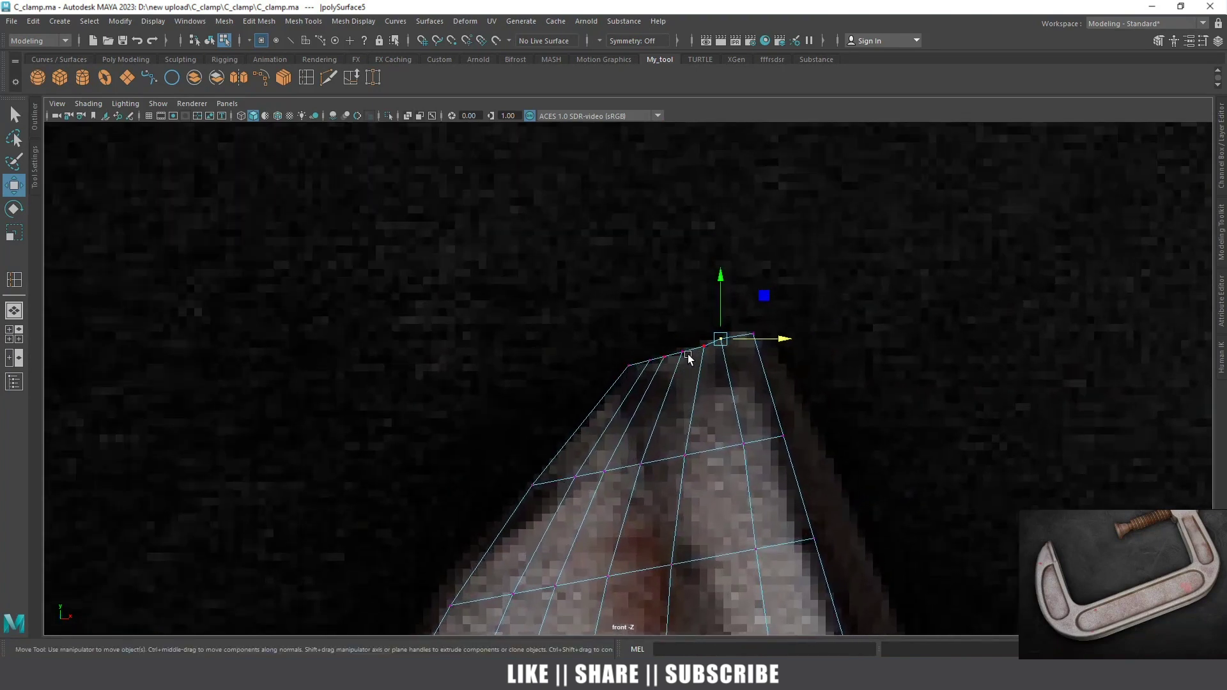
# Move the neighbouring tip vertices right and up onto the pointed tip's outline
pyautogui.click(650, 363)
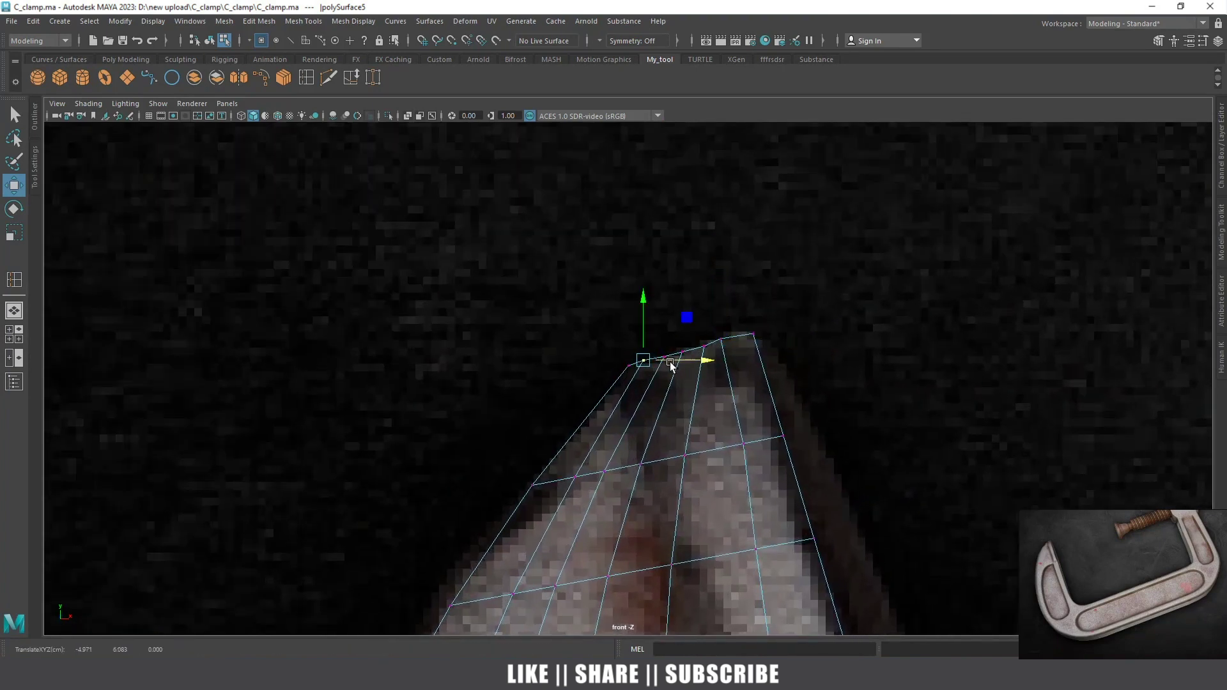
pyautogui.click(661, 357)
pyautogui.moveTo(691, 346)
pyautogui.mouseDown(button='middle')
pyautogui.moveTo(721, 339)
pyautogui.moveTo(707, 341)
pyautogui.mouseUp(button='middle')
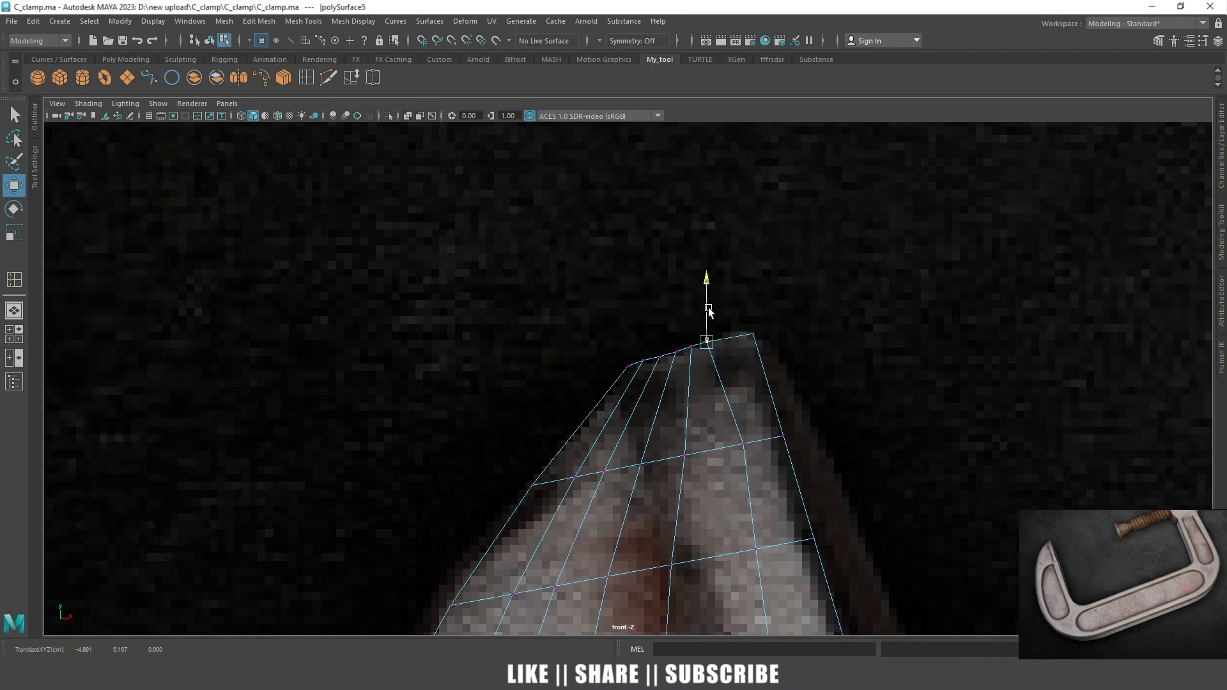
pyautogui.scroll(-2, 715, 324)
pyautogui.click(678, 407)
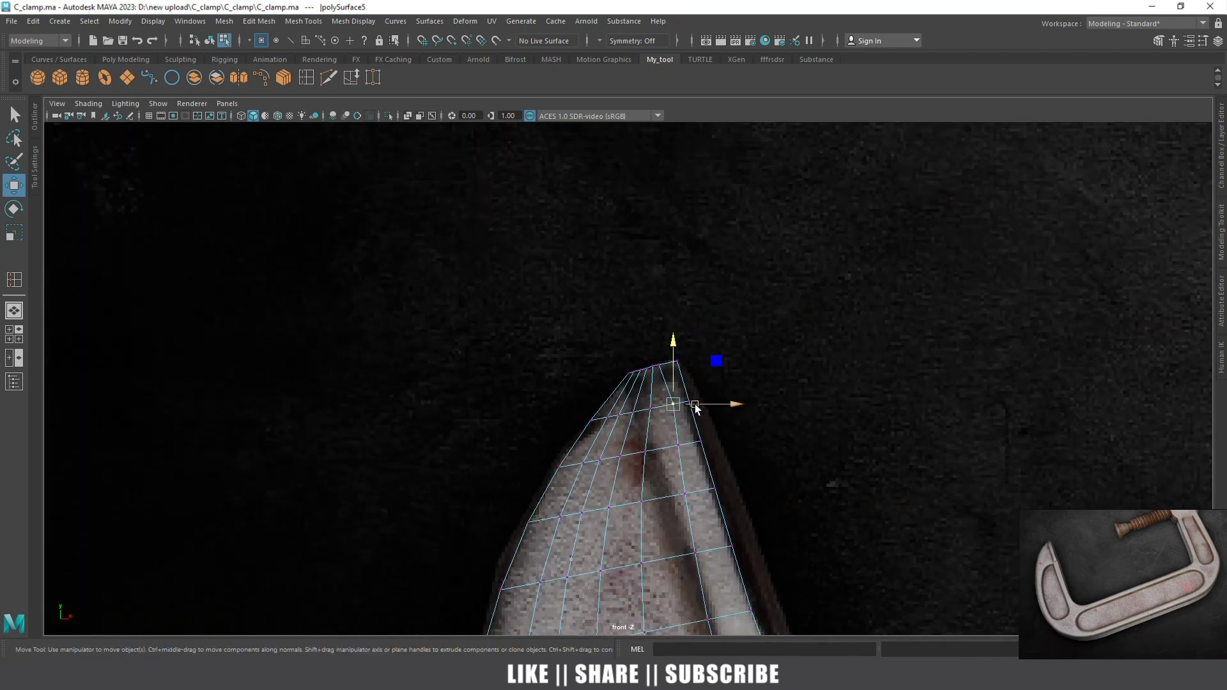
pyautogui.scroll(2, 706, 415)
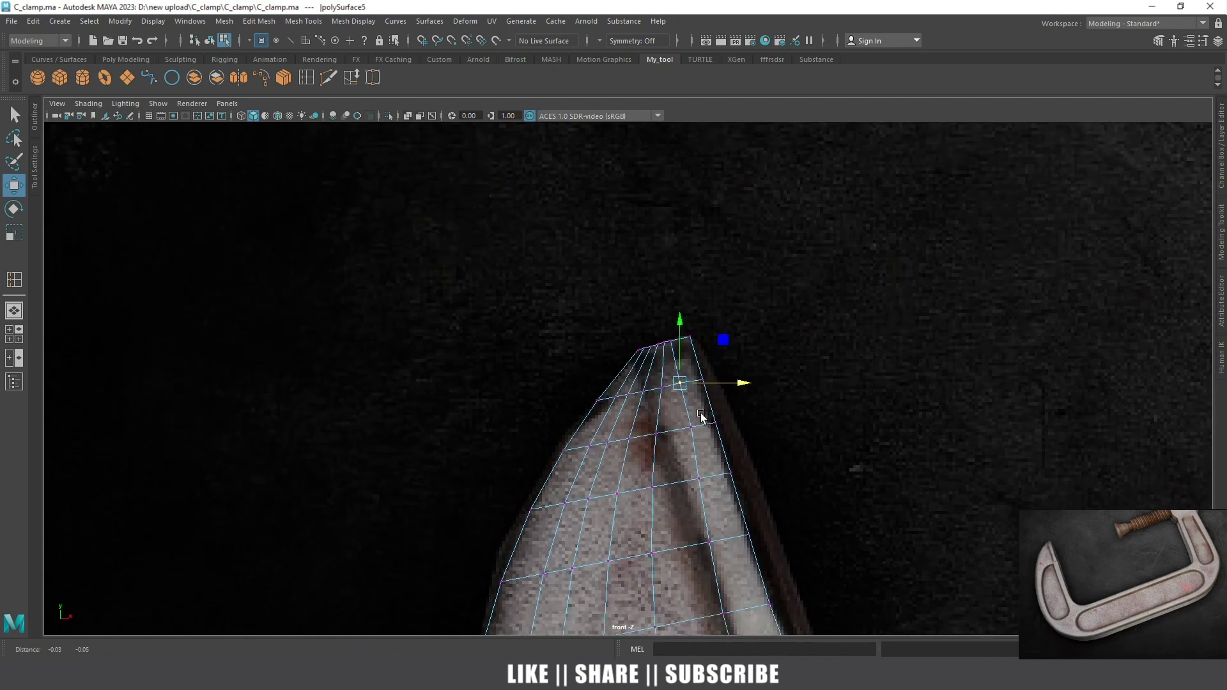
pyautogui.keyDown('alt'); pyautogui.moveTo(707, 415); pyautogui.dragTo(705, 345, button='middle'); pyautogui.keyUp('alt')
pyautogui.scroll(1, 649, 331)
pyautogui.scroll(1, 751, 441)
pyautogui.scroll(1, 770, 498)
pyautogui.keyDown('shift'); pyautogui.moveTo(506, 364); pyautogui.dragTo(543, 364, button='right'); pyautogui.keyUp('shift')
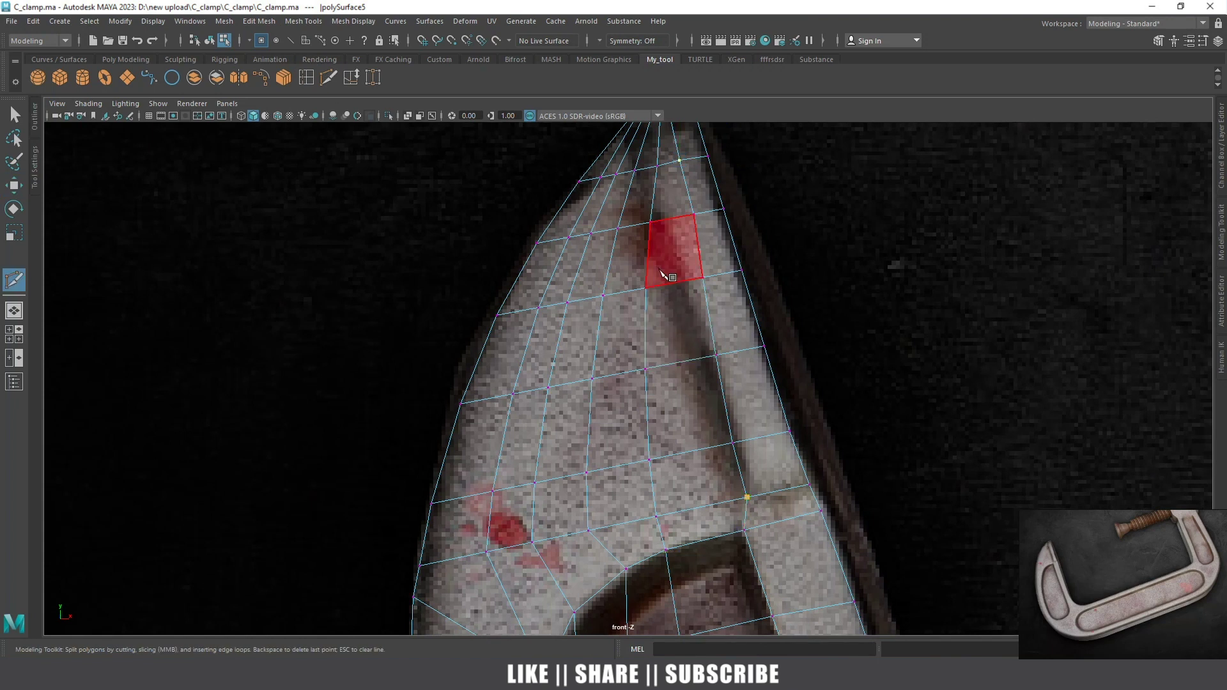
# Insert an edge loop running down from the arm tip with Multi-Cut
pyautogui.scroll(-3, 668, 313)
pyautogui.scroll(2, 657, 241)
pyautogui.press('ctrl')
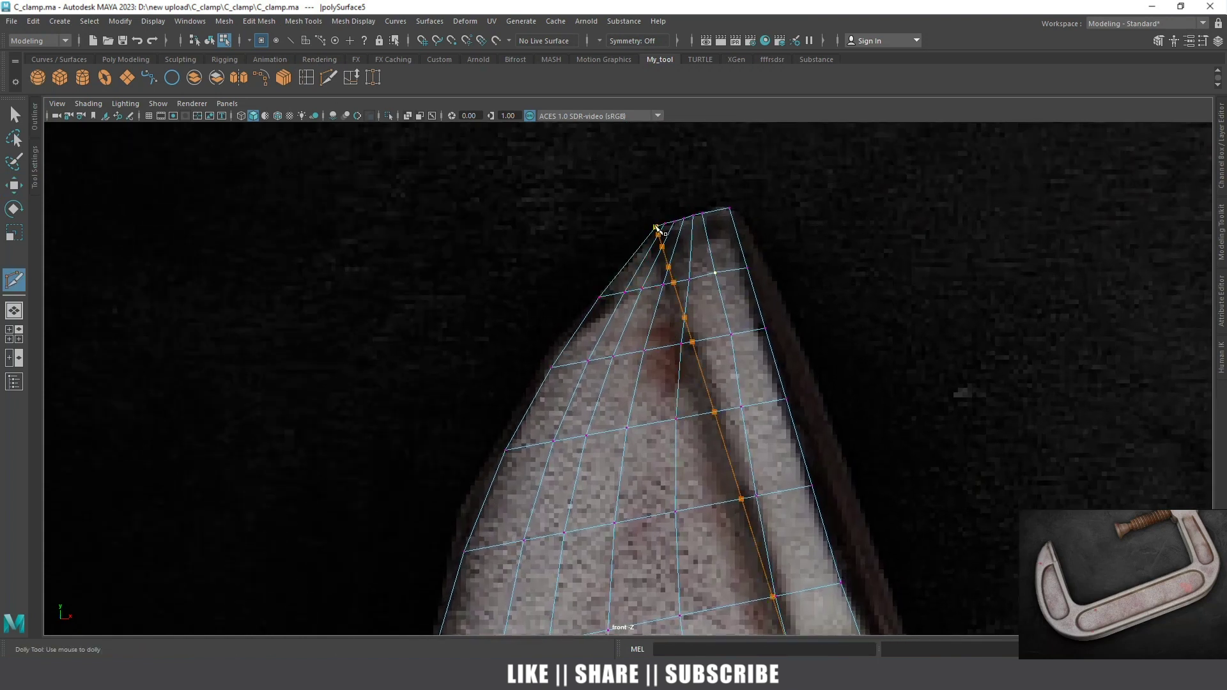
pyautogui.keyDown('ctrl'); pyautogui.click(656, 228); pyautogui.keyUp('ctrl')
pyautogui.press('w')
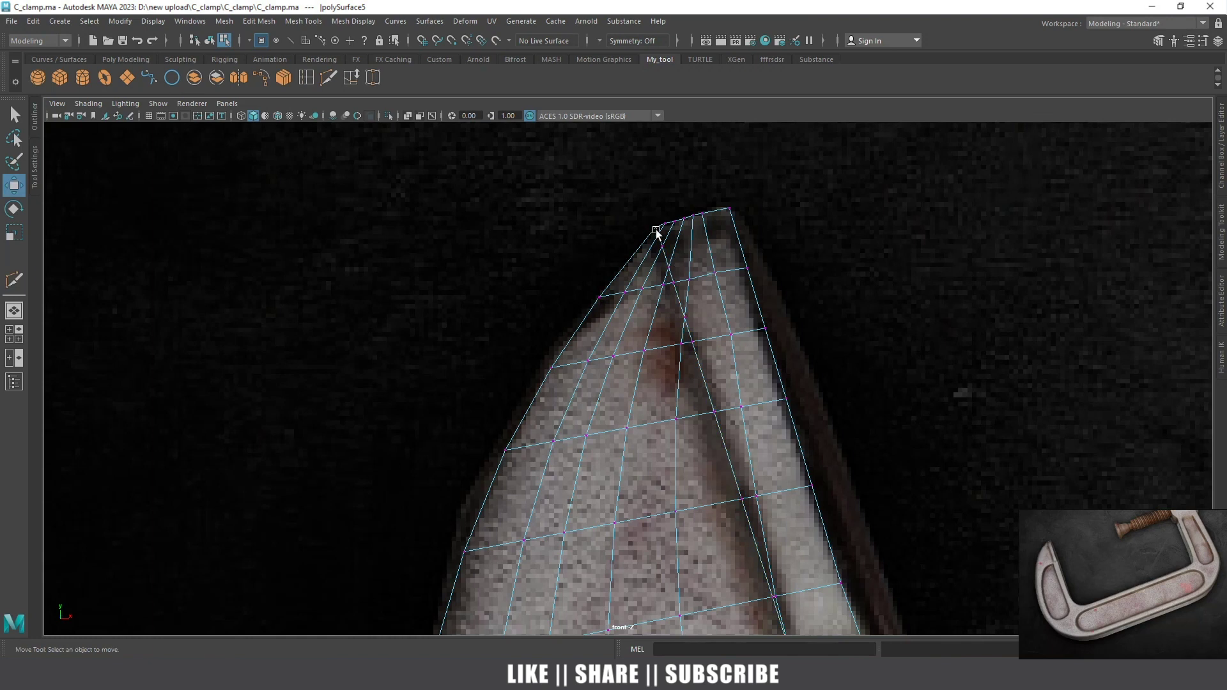
# Delete two redundant short edges near the jaw tip
pyautogui.keyDown('alt'); pyautogui.moveTo(707, 265); pyautogui.dragTo(690, 429, button='middle'); pyautogui.keyUp('alt')
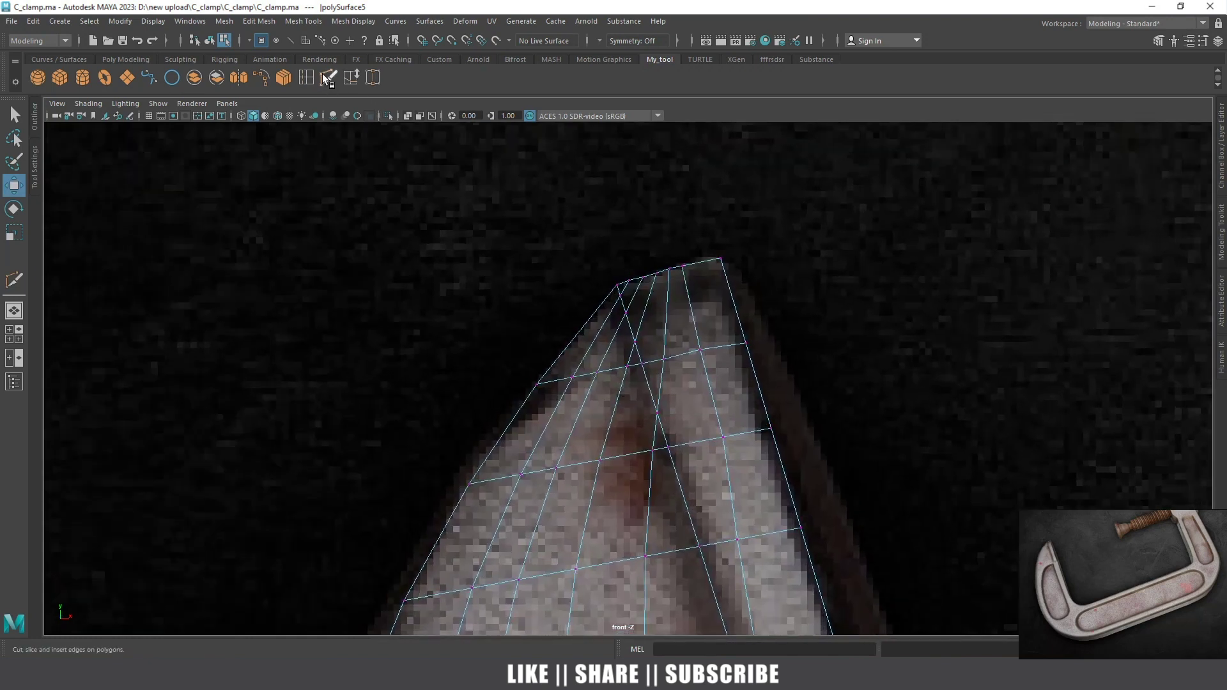
pyautogui.moveTo(671, 310); pyautogui.dragTo(667, 267, button='right')
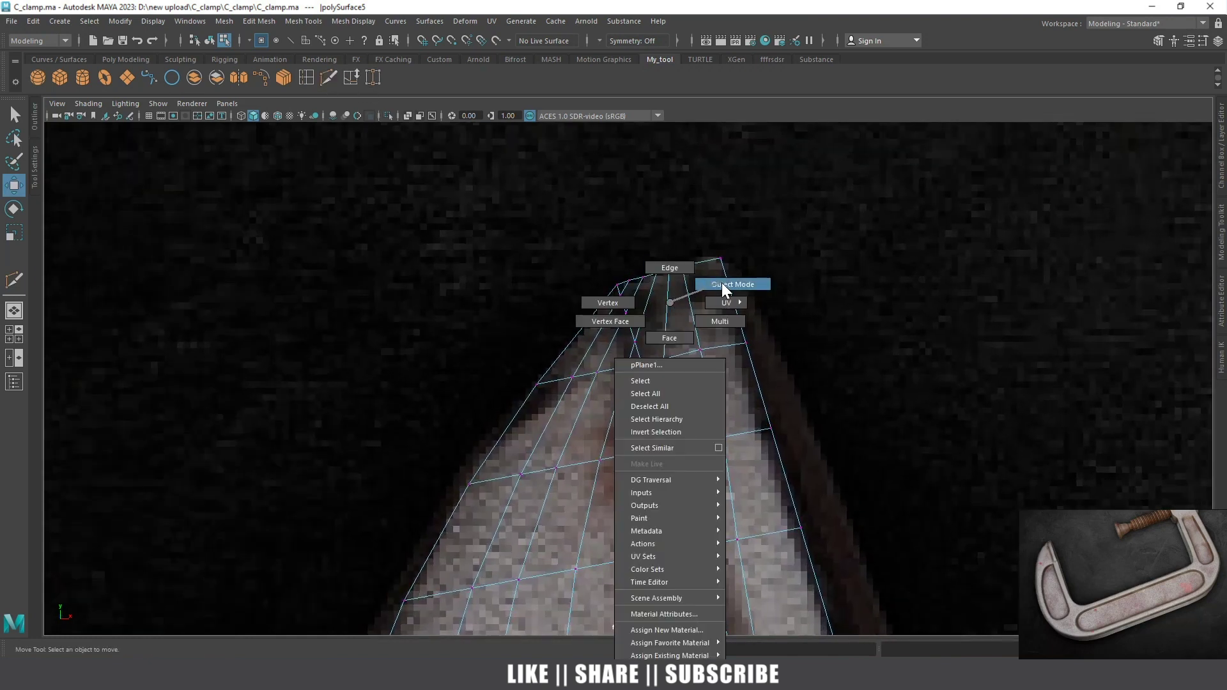
pyautogui.scroll(2, 666, 271)
pyautogui.click(624, 256)
pyautogui.press('Delete')
pyautogui.click(653, 292)
pyautogui.press('Delete')
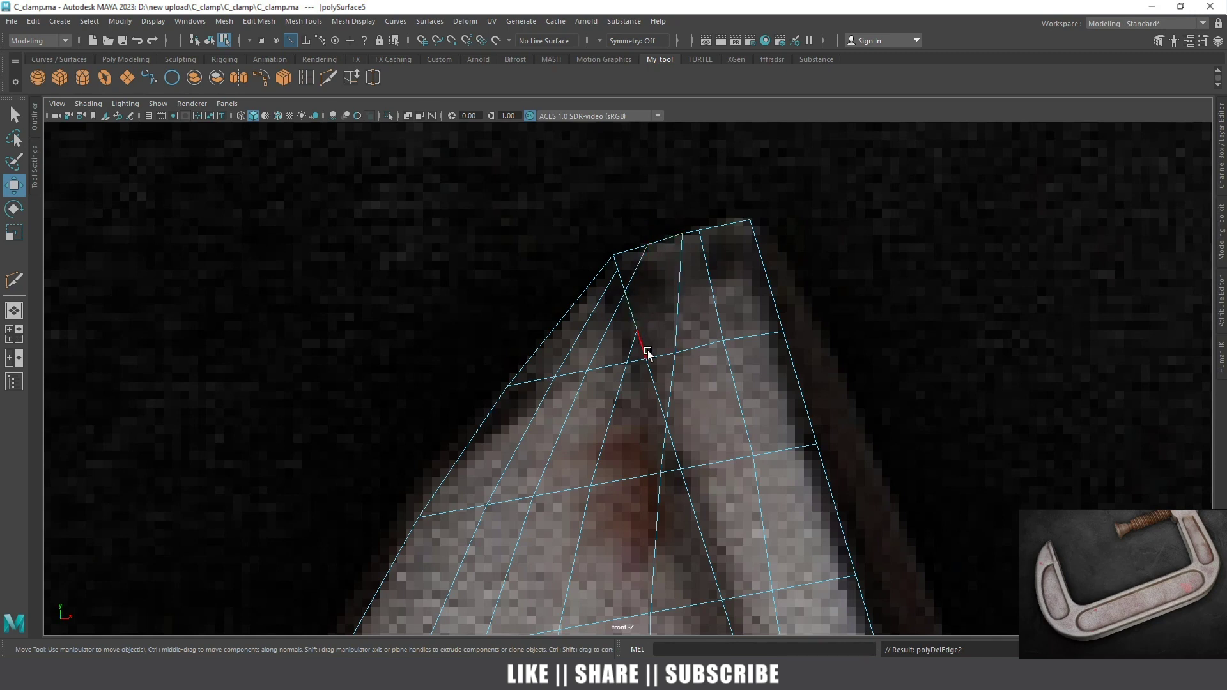
pyautogui.click(678, 317)
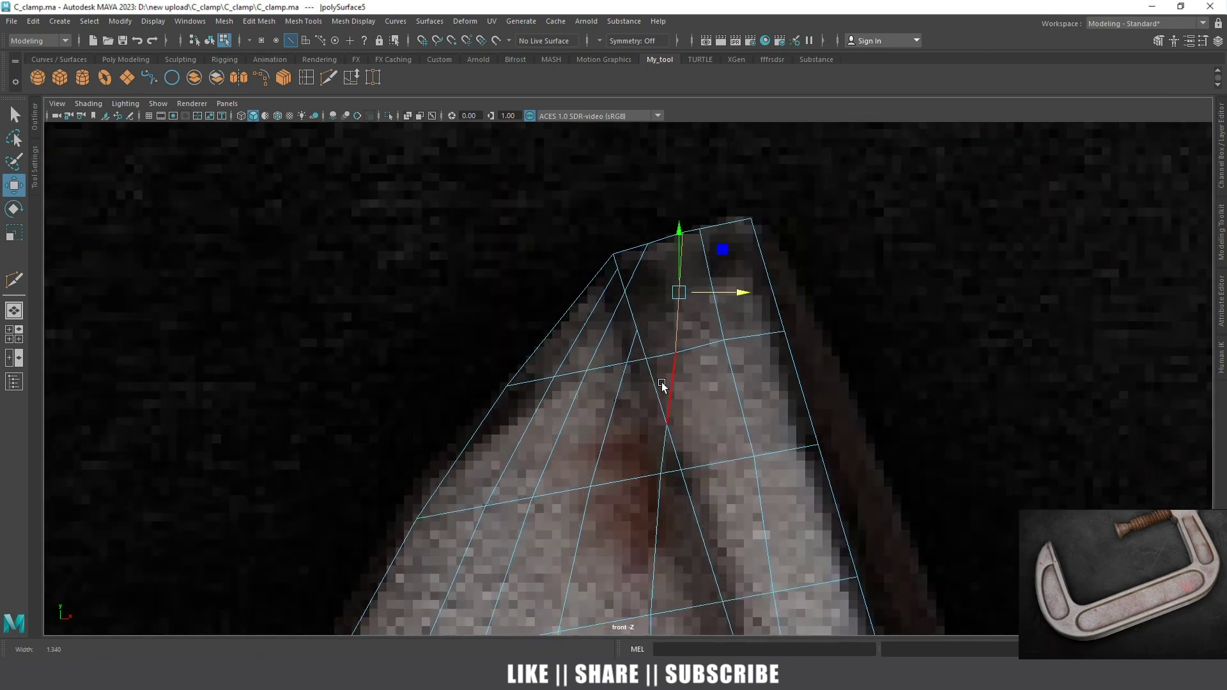
pyautogui.click(630, 350)
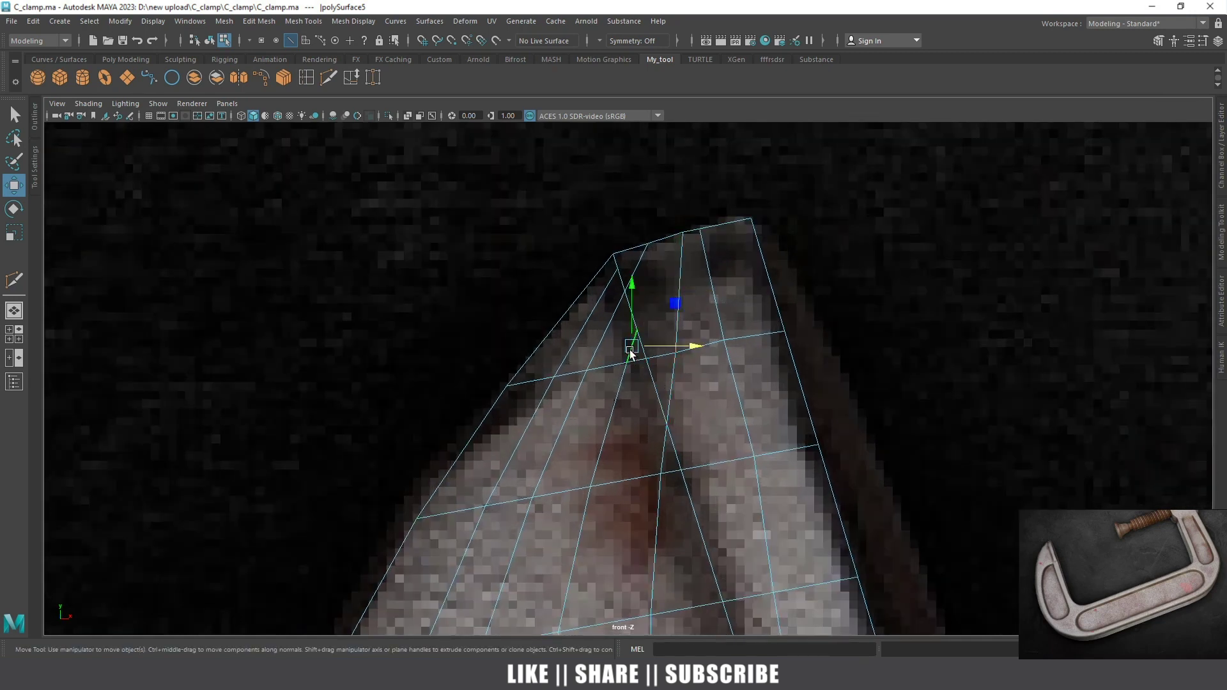
pyautogui.press('Delete')
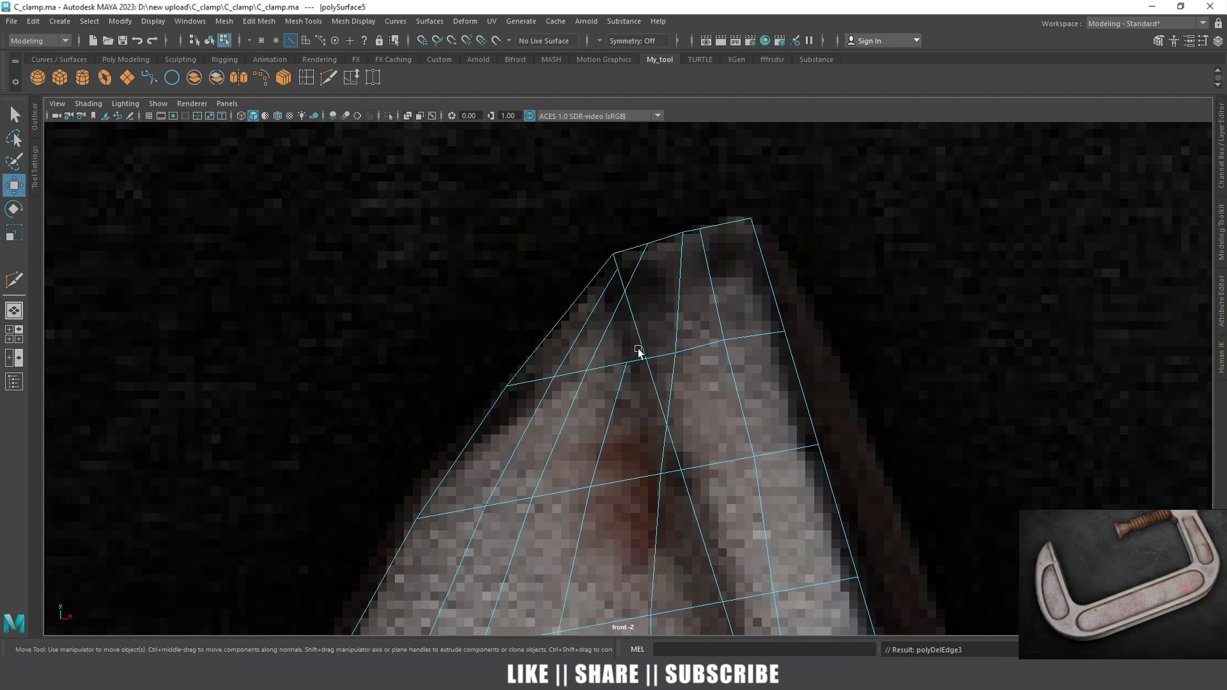
pyautogui.scroll(-1, 617, 335)
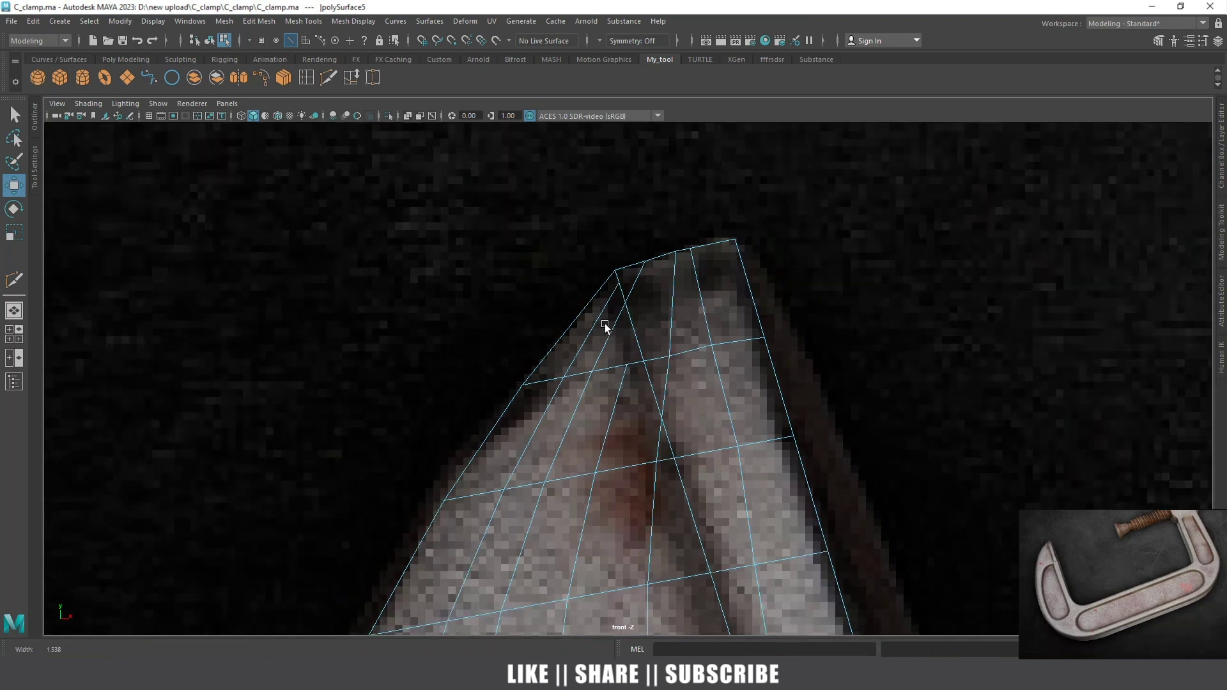
pyautogui.click(676, 313)
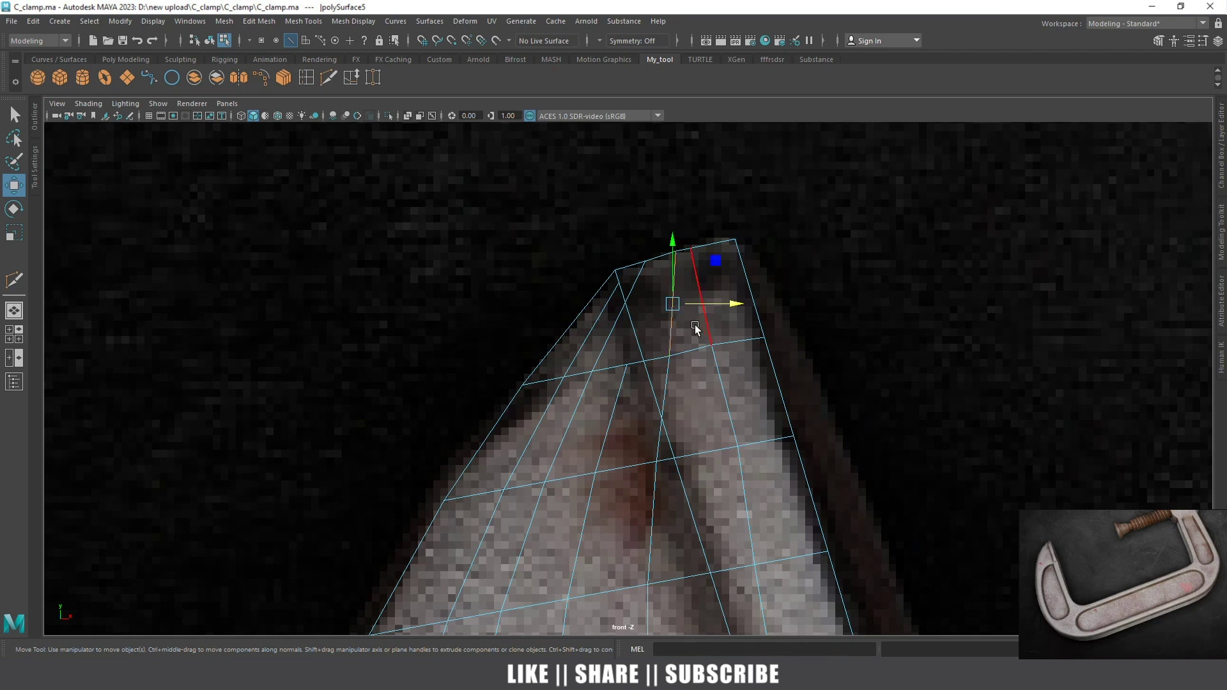
pyautogui.scroll(-1, 677, 320)
pyautogui.press('Delete')
pyautogui.click(661, 382)
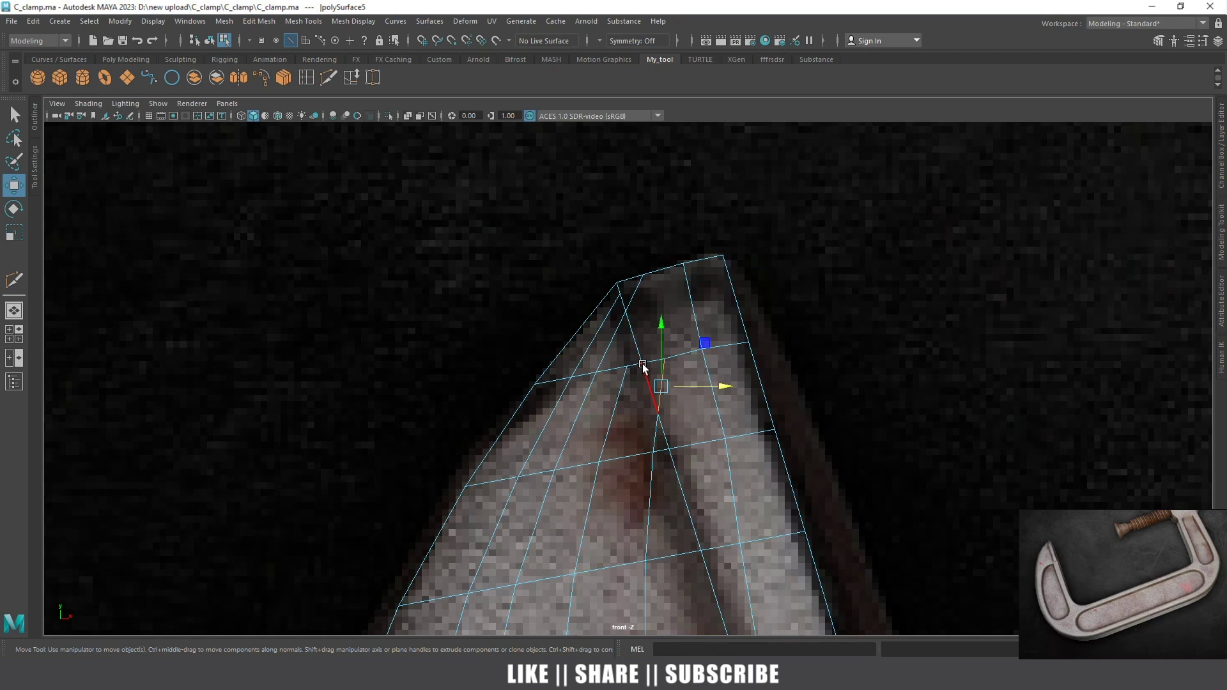
pyautogui.moveTo(642, 363); pyautogui.dragTo(664, 390)
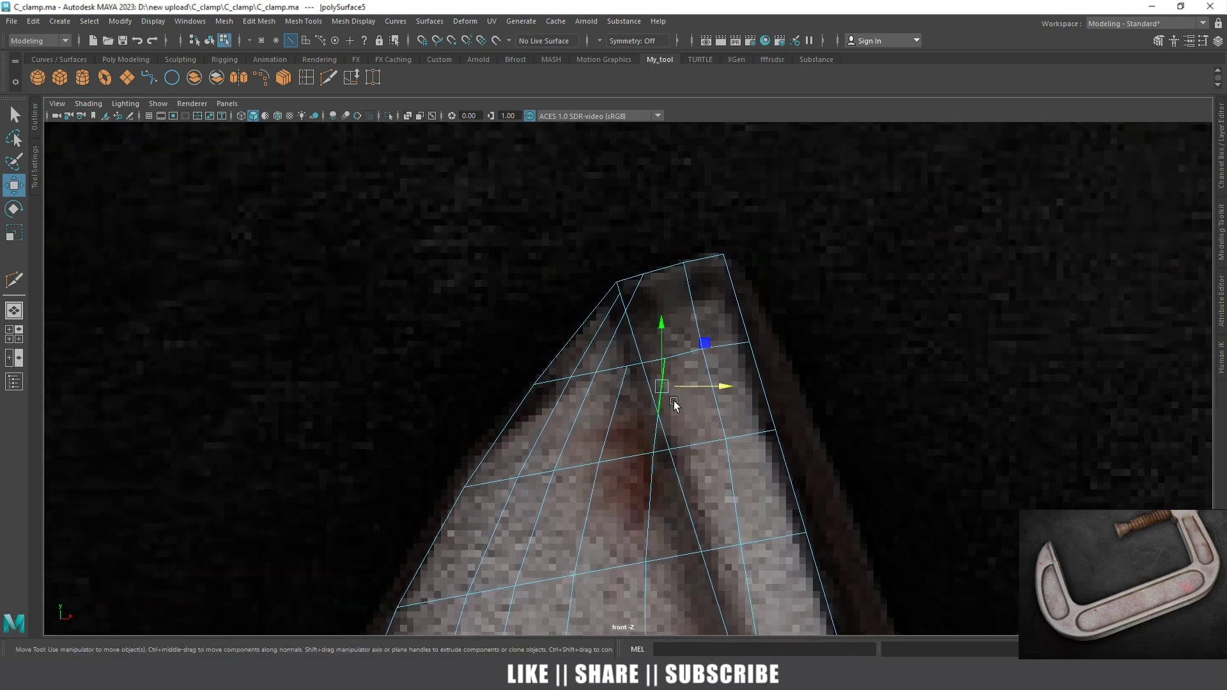
pyautogui.press('Delete')
pyautogui.scroll(-1, 692, 382)
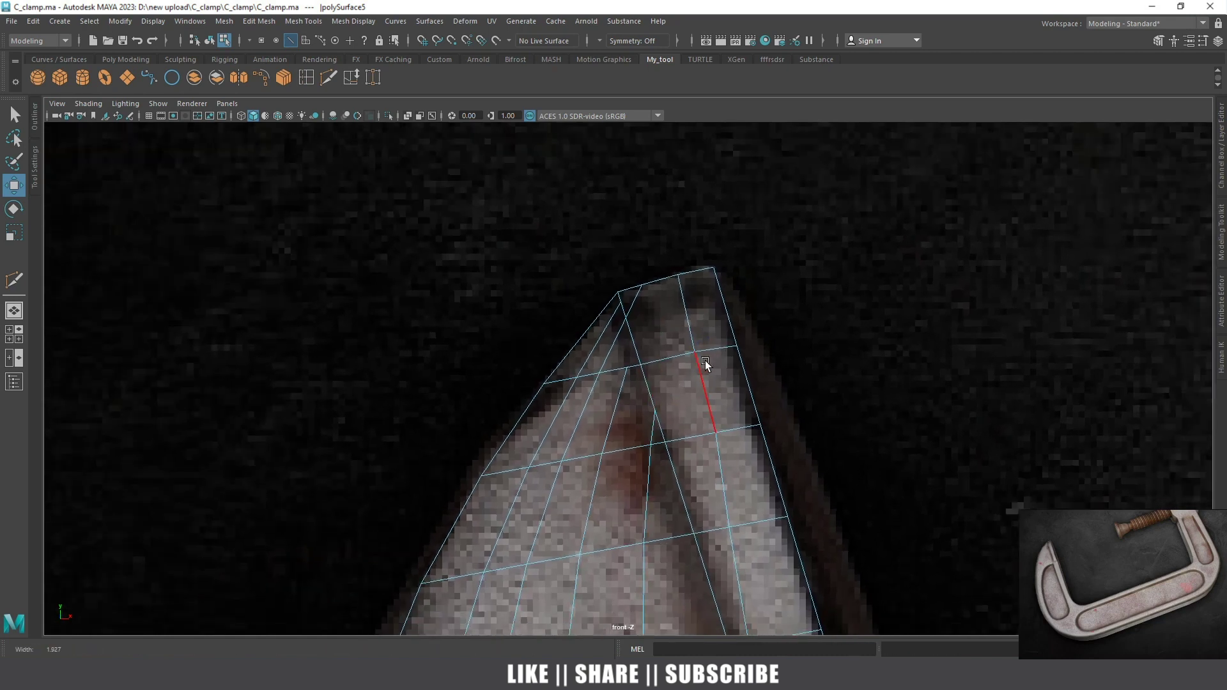
pyautogui.scroll(-3, 684, 324)
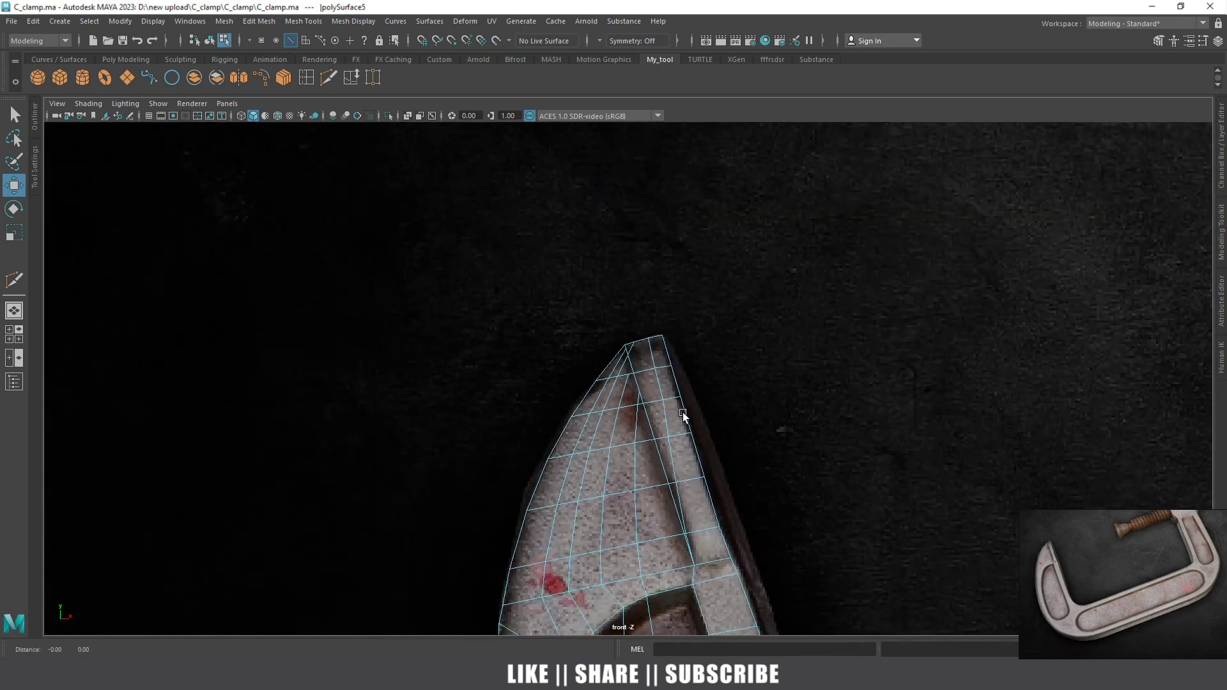
pyautogui.scroll(2, 665, 348)
pyautogui.click(647, 318)
pyautogui.click(646, 322)
pyautogui.scroll(2, 644, 316)
pyautogui.scroll(2, 638, 299)
pyautogui.scroll(-2, 637, 298)
pyautogui.scroll(1, 662, 301)
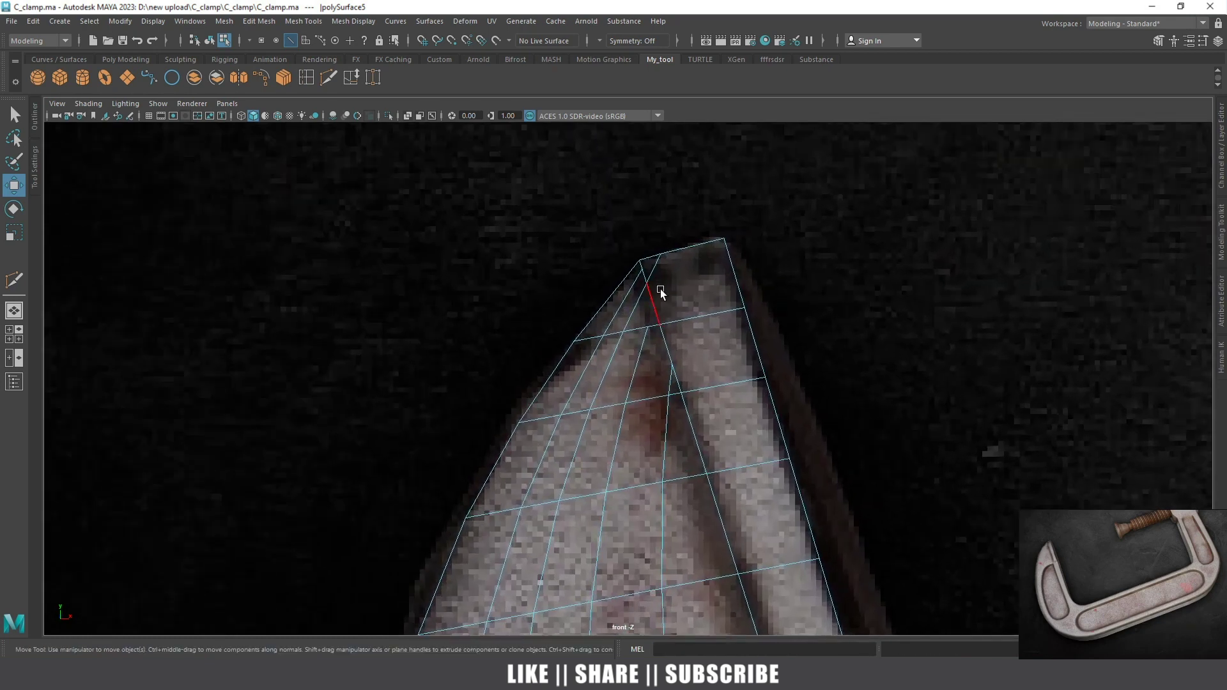
pyautogui.scroll(2, 649, 271)
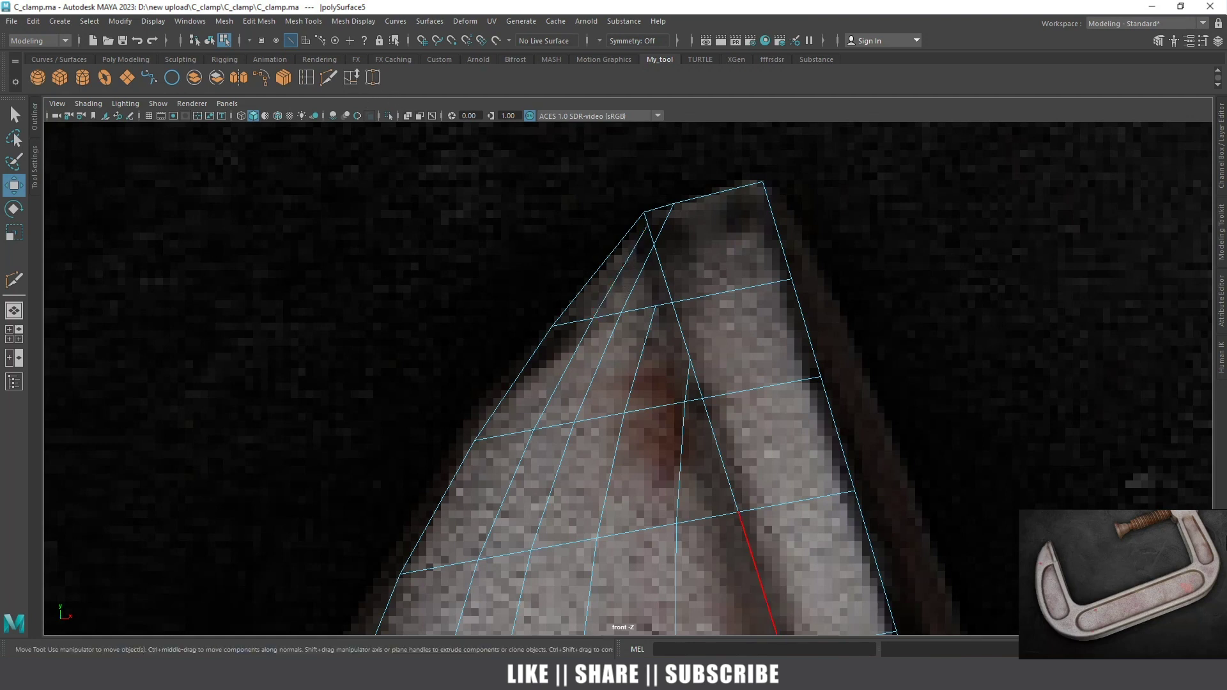
# Delete the short diagonal edge near the tip
pyautogui.scroll(1, 588, 310)
pyautogui.moveTo(585, 288); pyautogui.dragTo(571, 279)
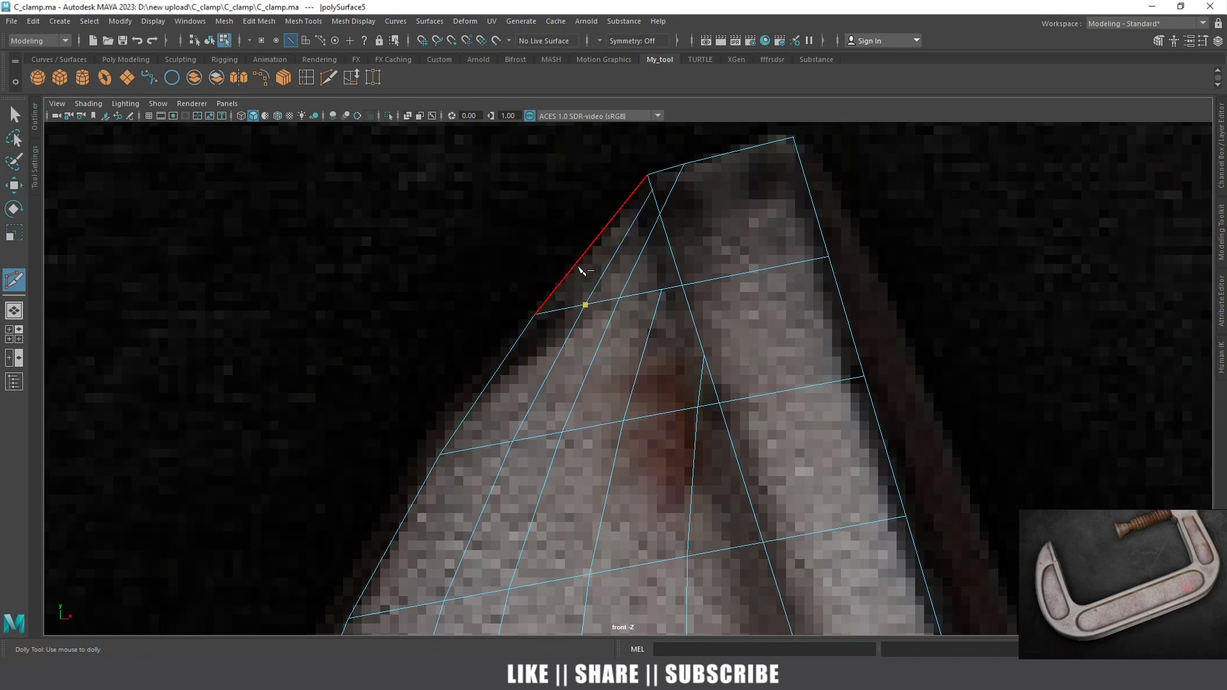
pyautogui.press('w')
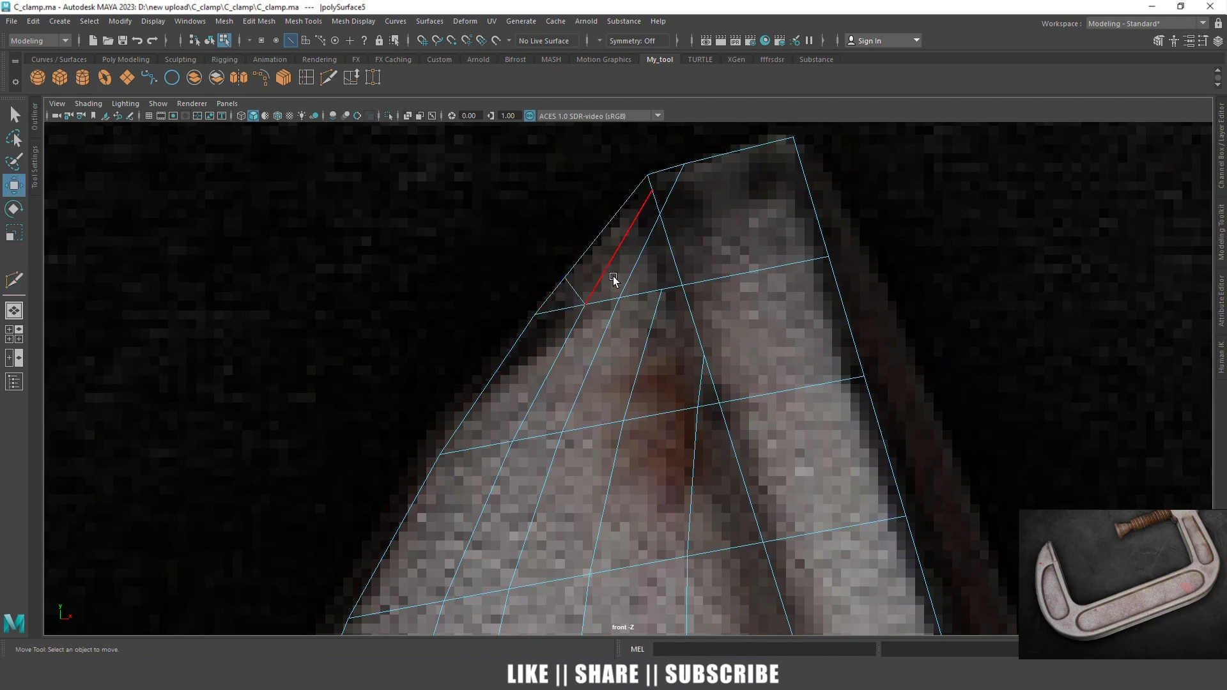
pyautogui.click(609, 266)
pyautogui.press('Delete')
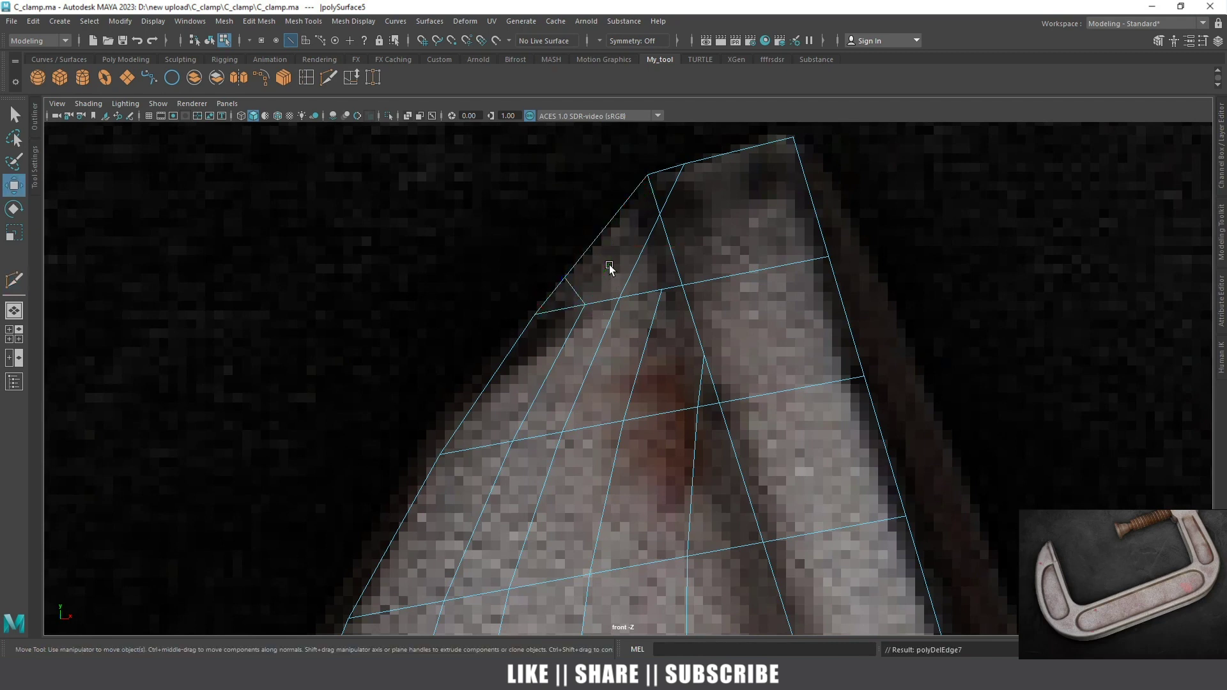
# Cut a new edge upward from the lower edge and delete the leftover diagonal edge
pyautogui.click(329, 77)
pyautogui.click(661, 214)
pyautogui.press('BackSpace')
pyautogui.click(620, 298)
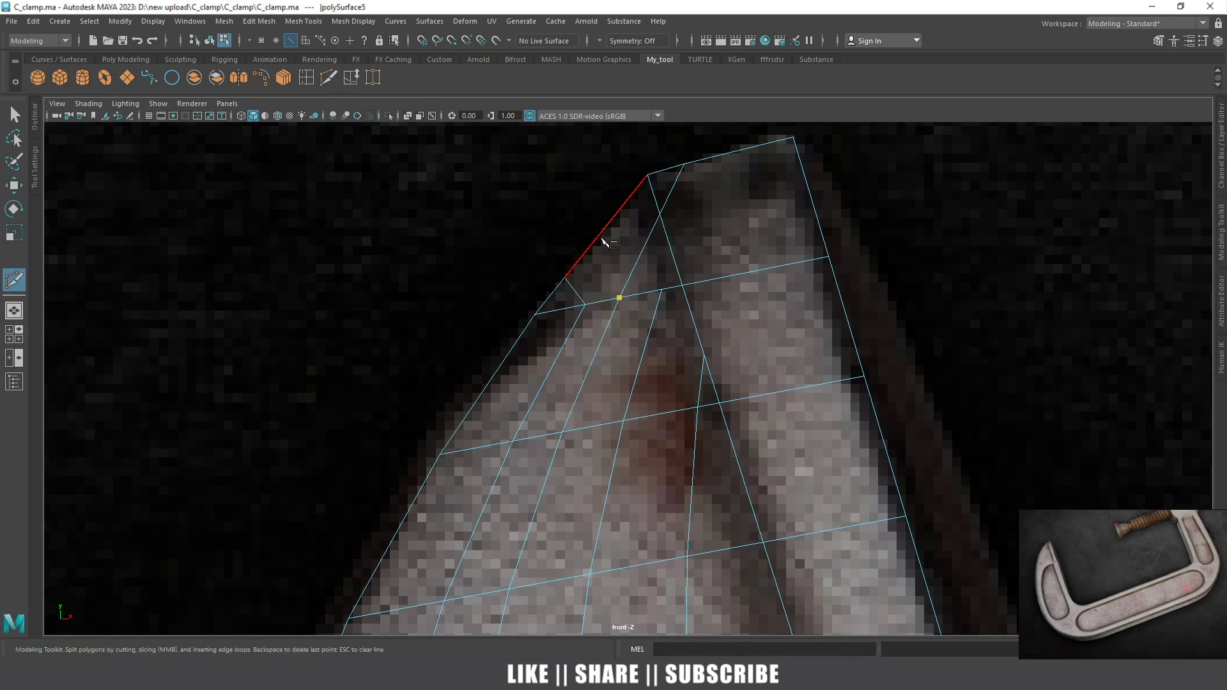
pyautogui.click(598, 242)
pyautogui.press('w')
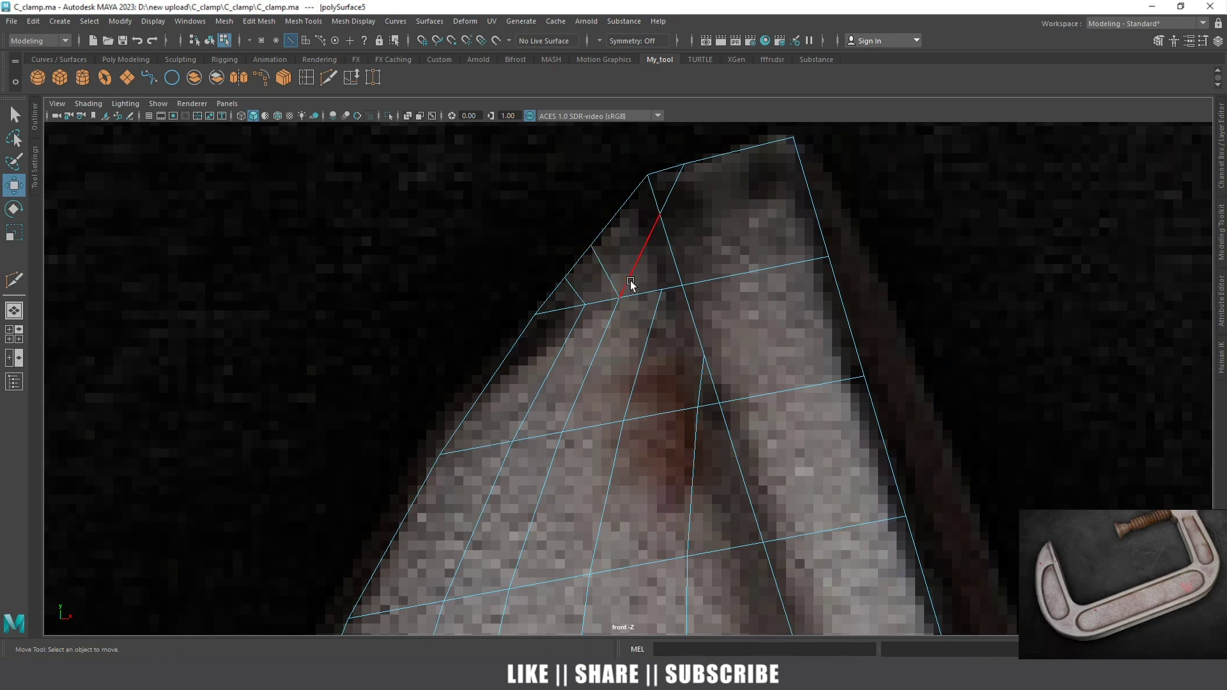
pyautogui.click(635, 265)
pyautogui.press('Delete')
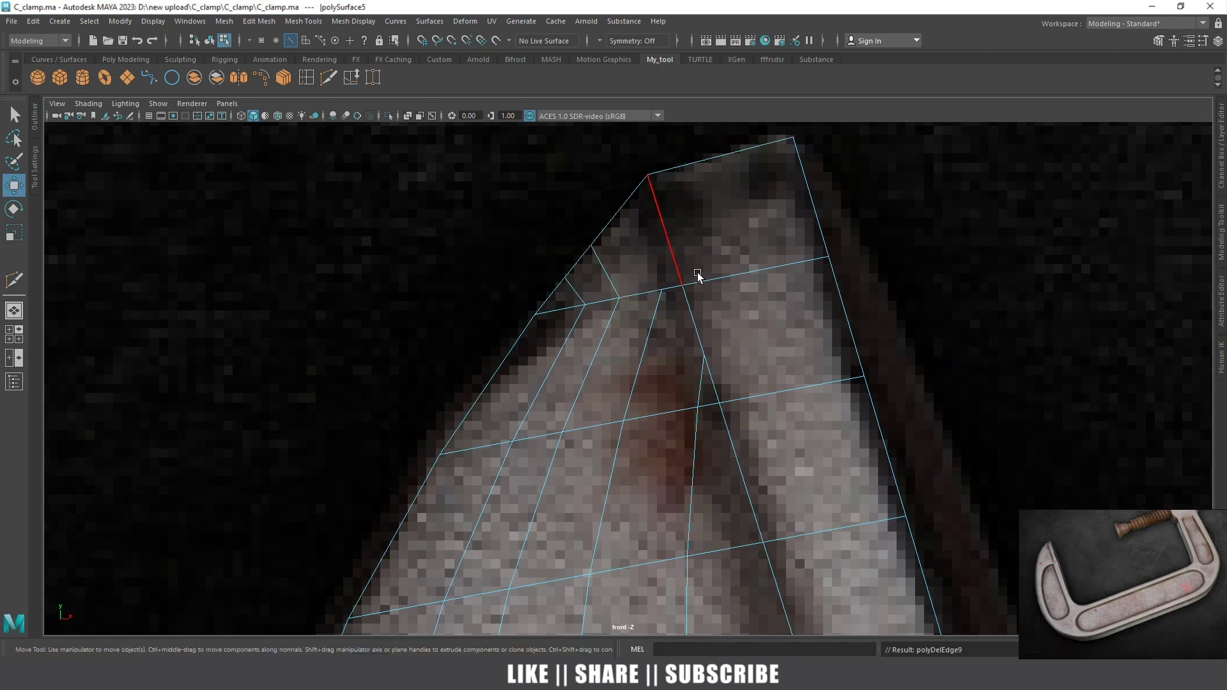
# Add a cut point on the horizontal edge and slide its new vertex slightly left
pyautogui.scroll(-4, 687, 259)
pyautogui.scroll(1, 699, 262)
pyautogui.scroll(2, 710, 269)
pyautogui.scroll(2, 711, 271)
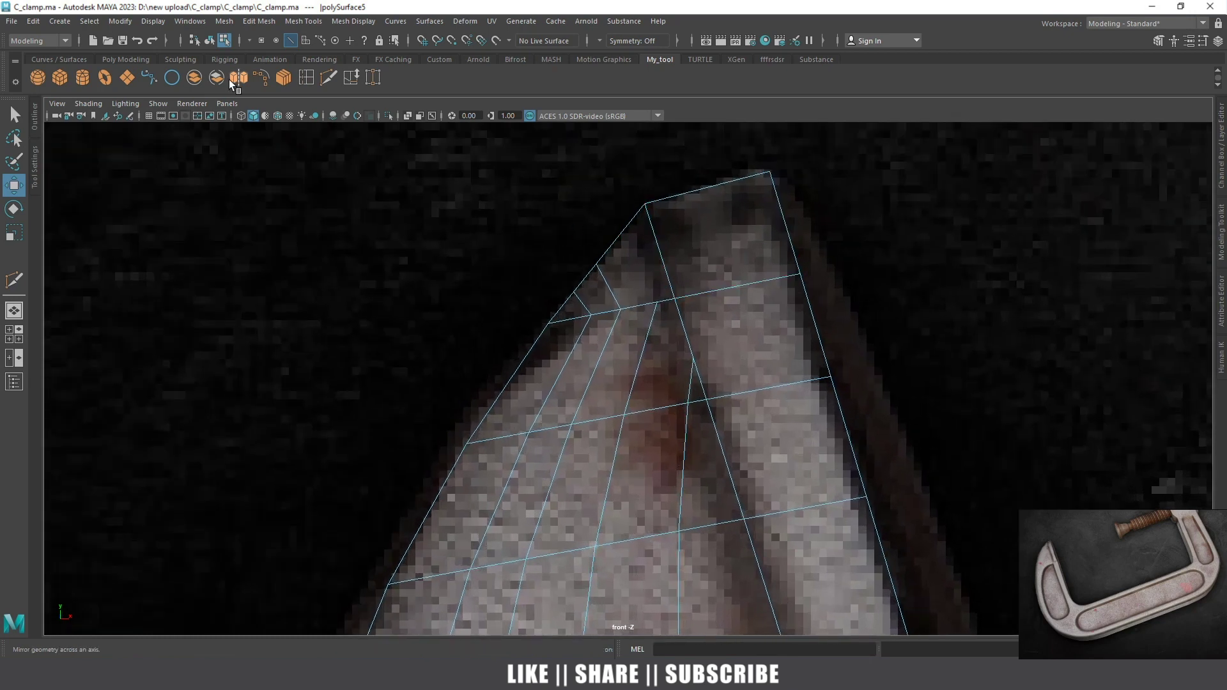
pyautogui.click(328, 78)
pyautogui.scroll(2, 639, 310)
pyautogui.click(662, 290)
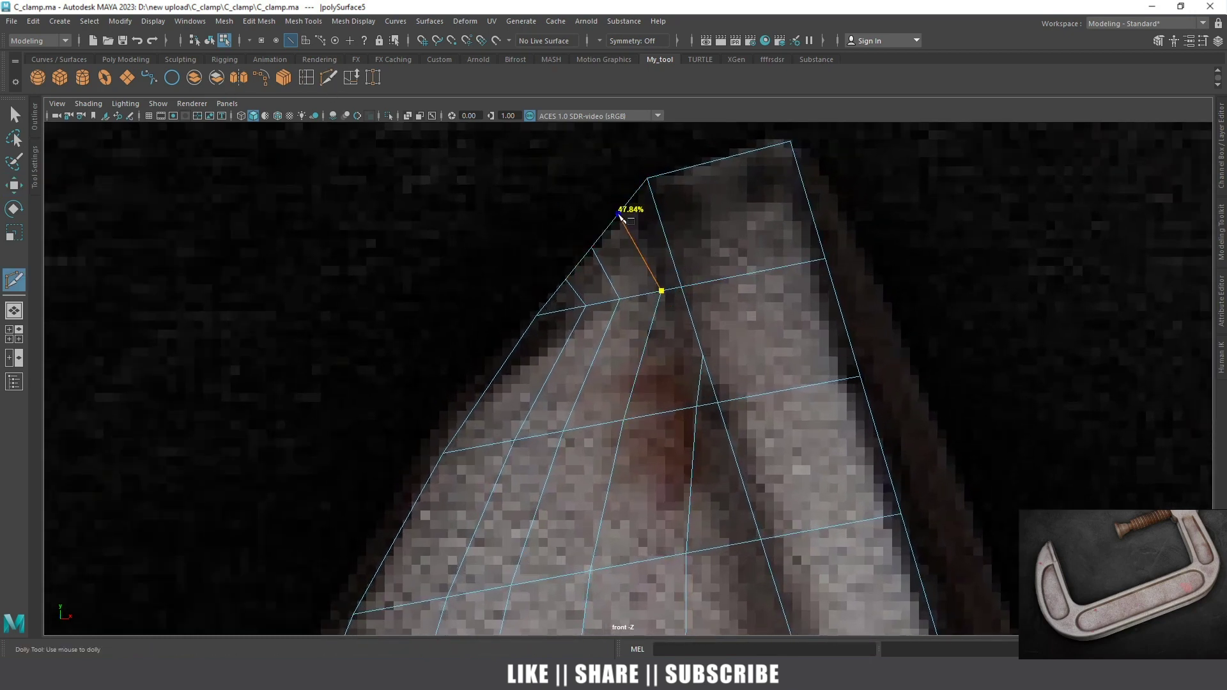
pyautogui.press('w')
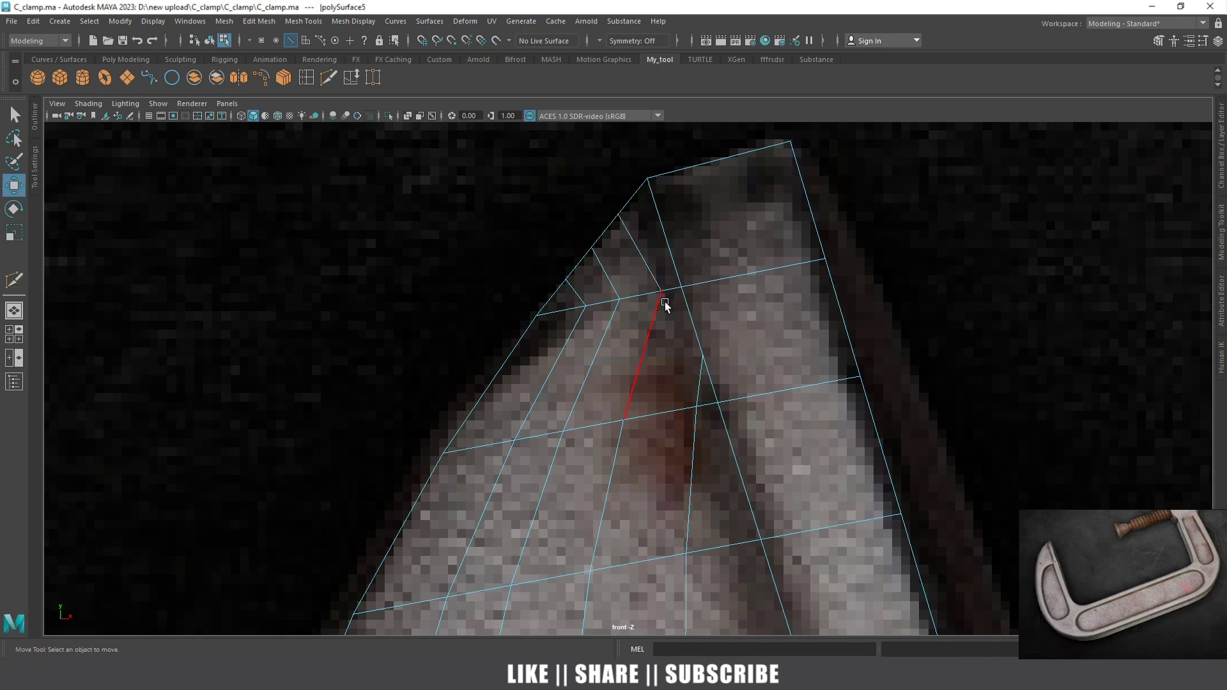
pyautogui.moveTo(661, 292); pyautogui.dragTo(609, 290, button='right')
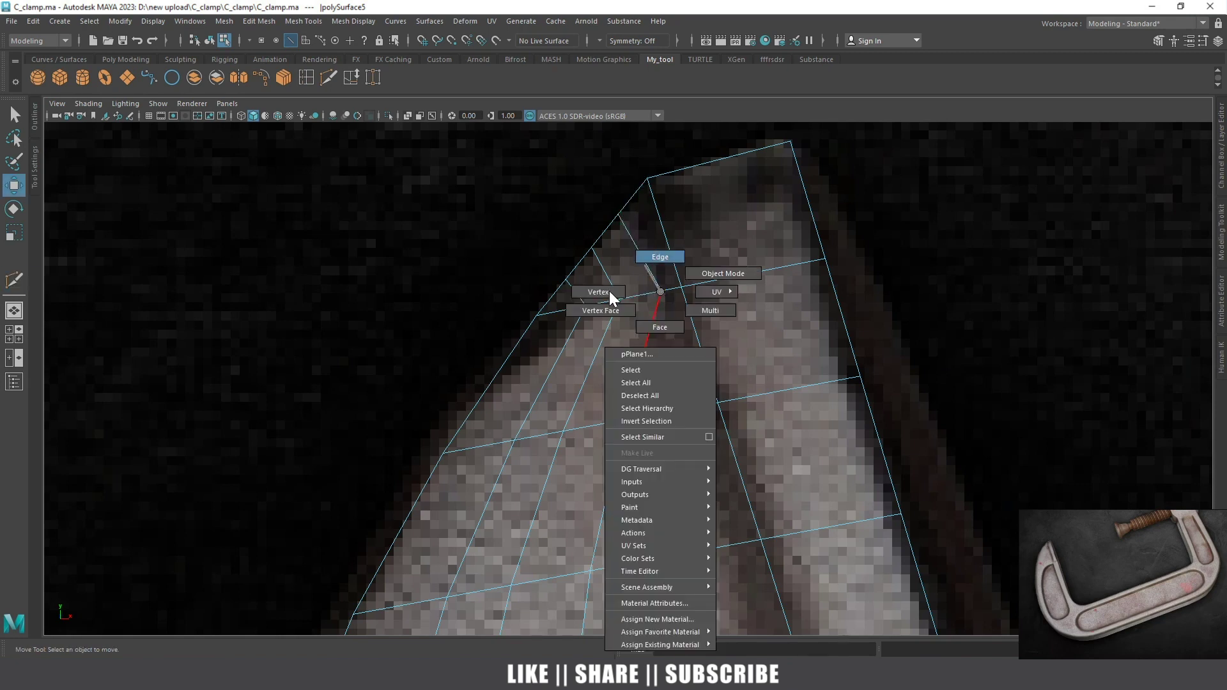
pyautogui.click(667, 300)
pyautogui.moveTo(705, 291); pyautogui.dragTo(691, 291)
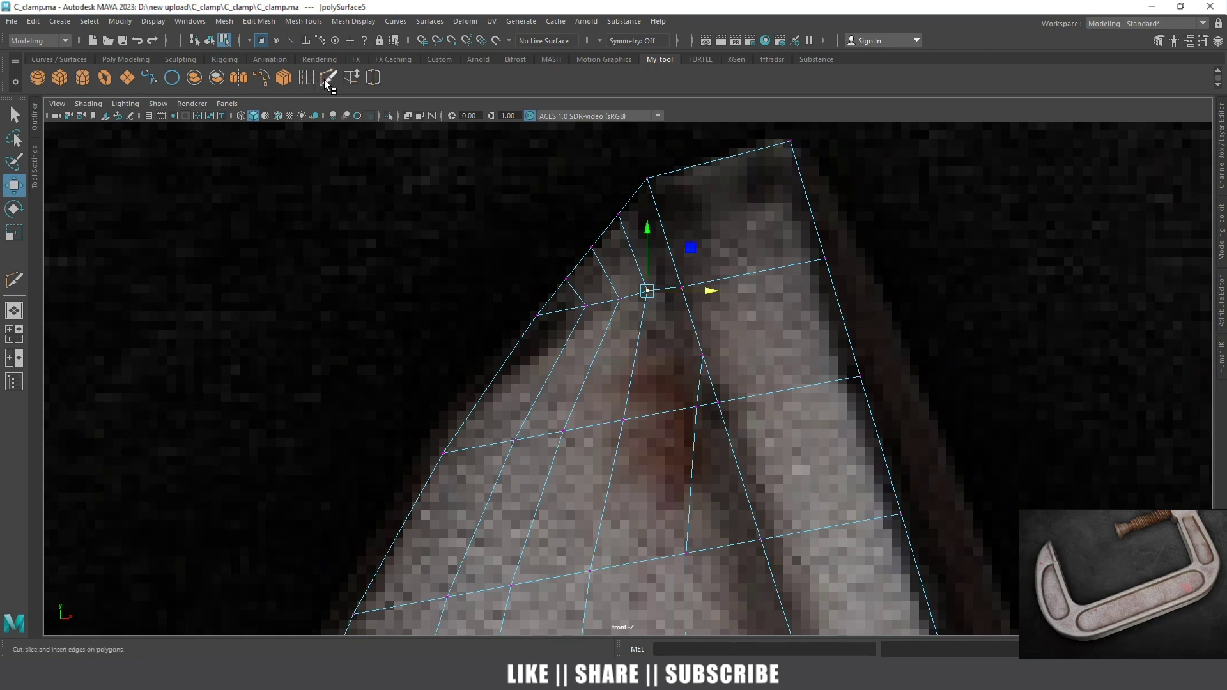
# Delete the diagonal edge below the tip and cut a new edge up to the vertex above
pyautogui.moveTo(711, 356); pyautogui.dragTo(710, 335, button='right')
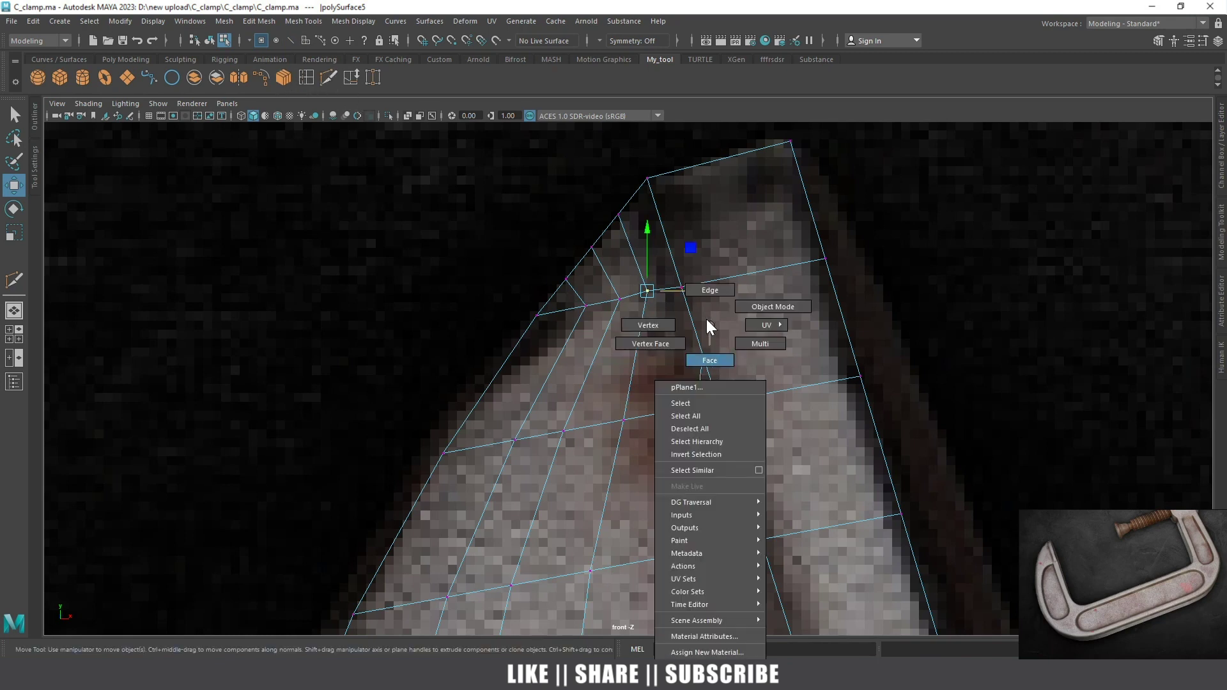
pyautogui.click(706, 381)
pyautogui.press('Delete')
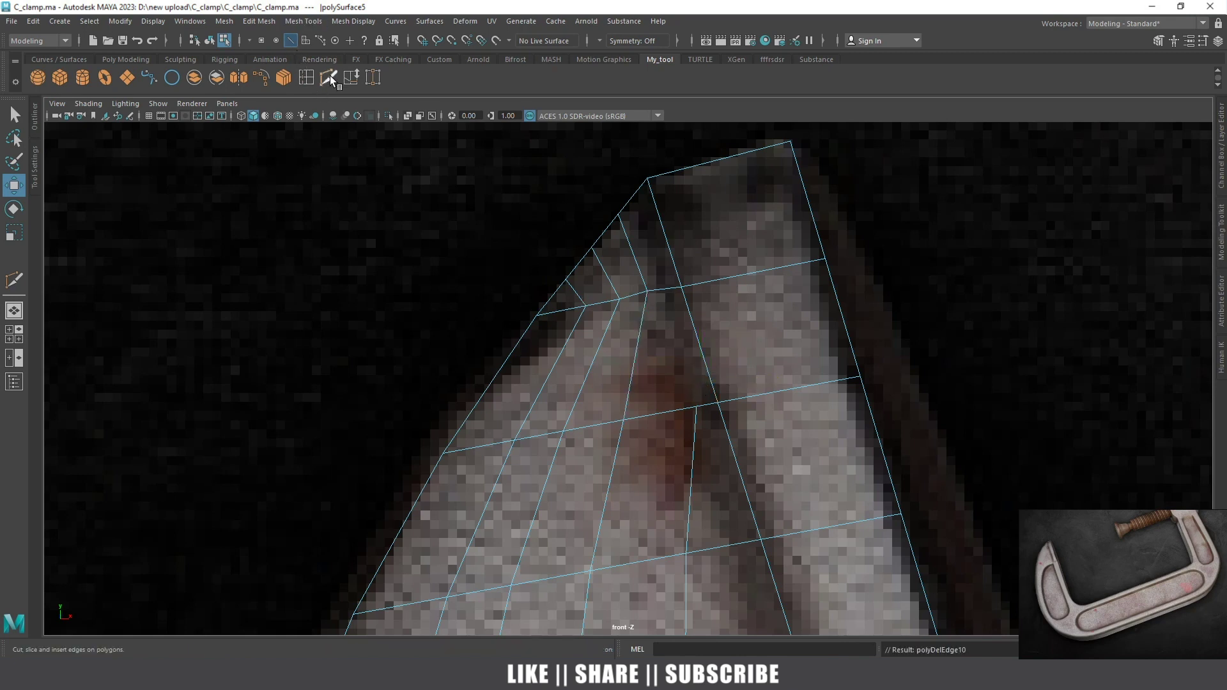
pyautogui.click(330, 76)
pyautogui.click(696, 407)
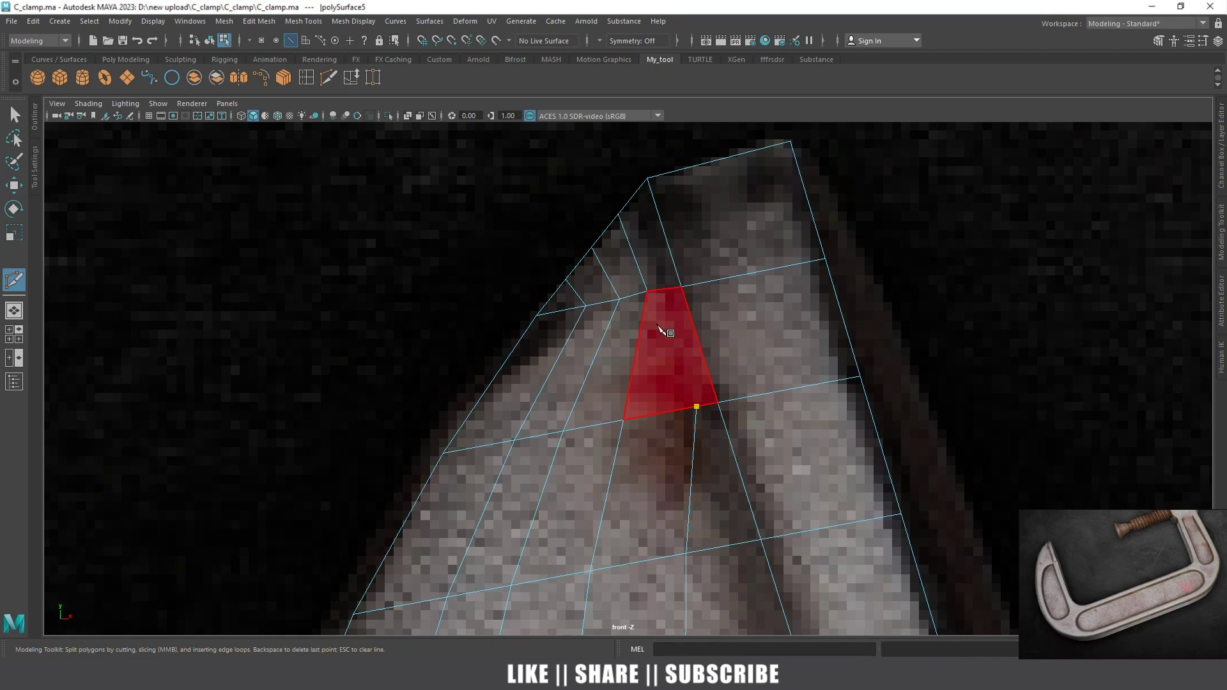
pyautogui.click(665, 291)
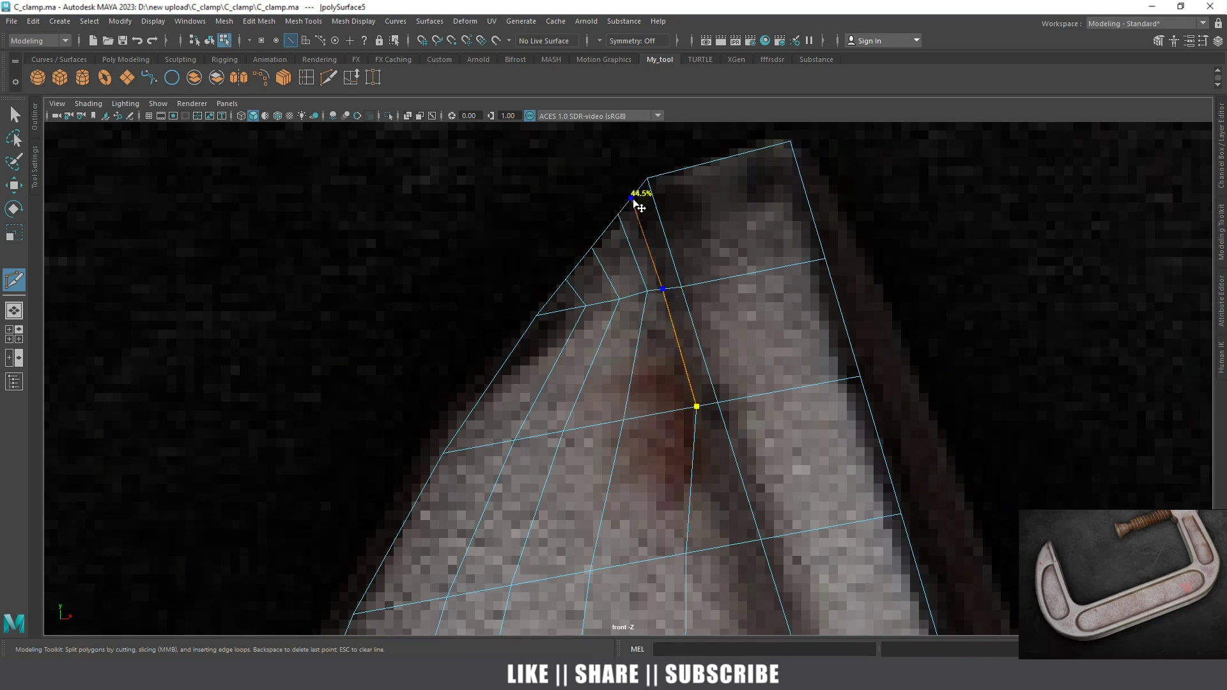
# Move the tip's outer-edge and inner-junction vertices onto the reference outline
pyautogui.press('w')
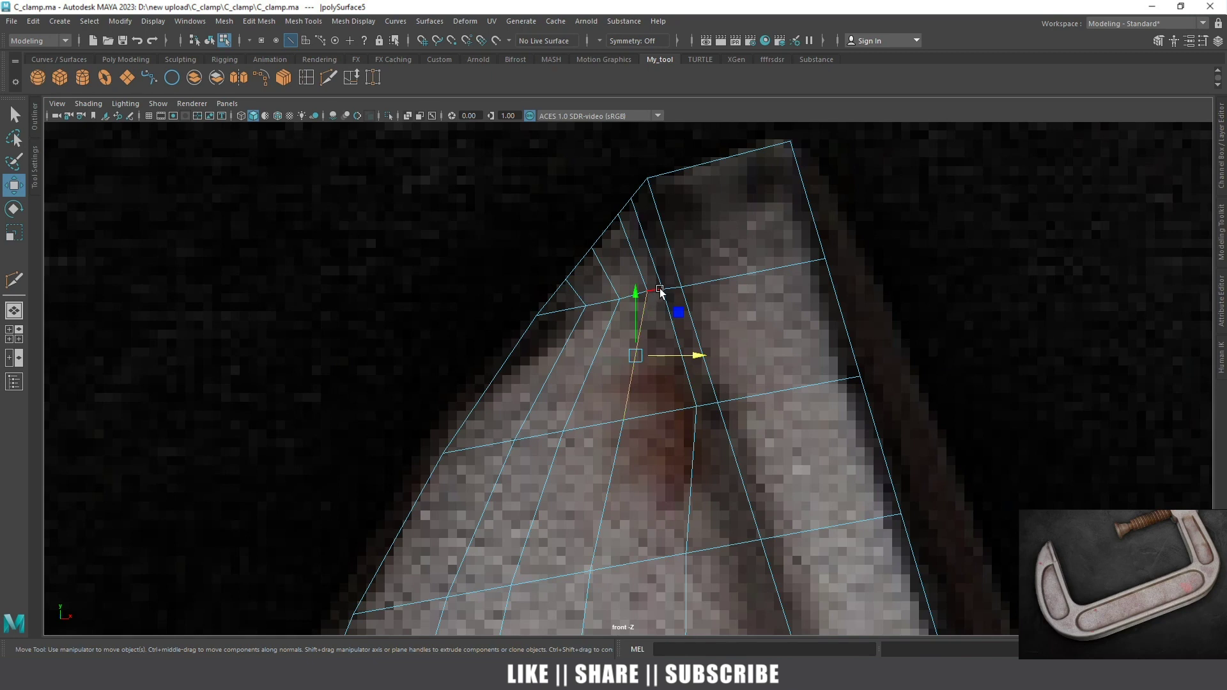
pyautogui.moveTo(659, 288); pyautogui.dragTo(608, 287, button='right')
pyautogui.click(604, 310)
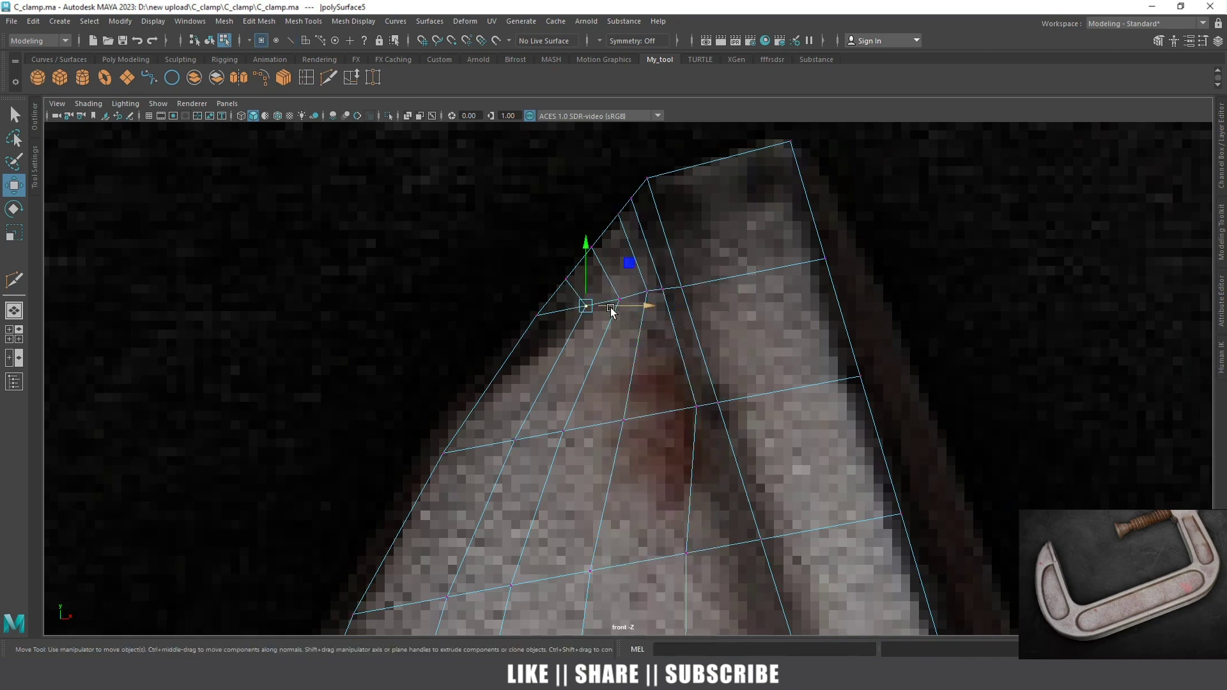
pyautogui.moveTo(604, 310); pyautogui.dragTo(584, 310)
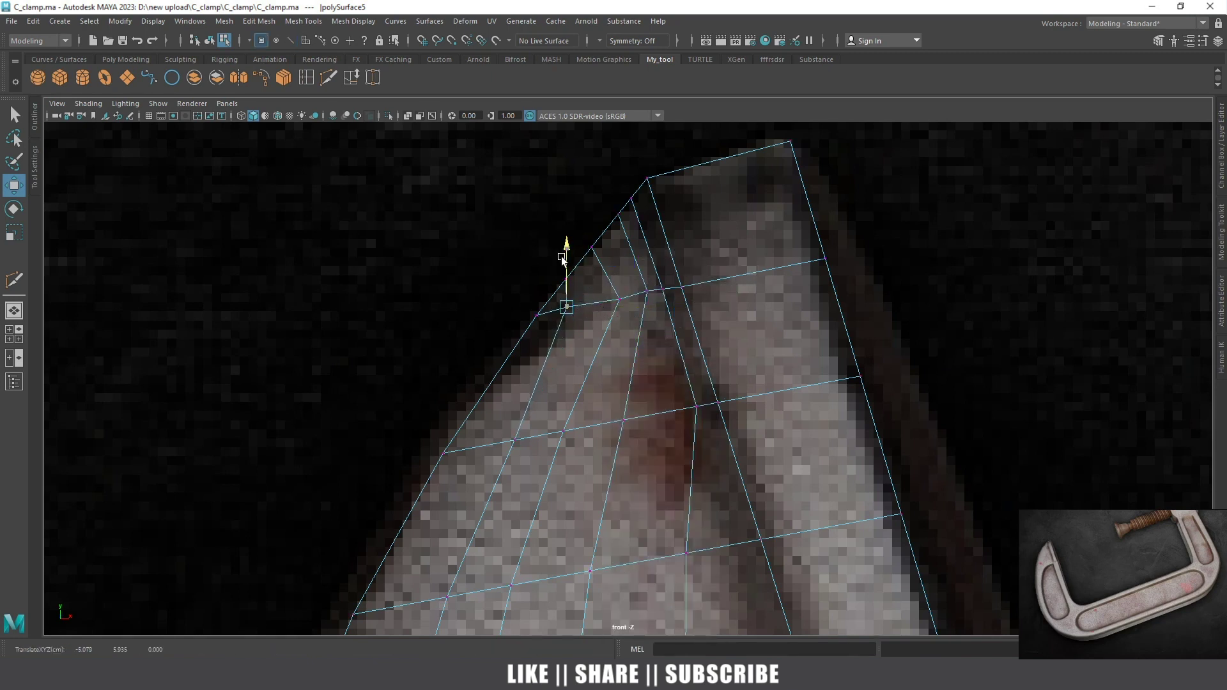
pyautogui.click(618, 298)
pyautogui.moveTo(619, 298); pyautogui.dragTo(601, 306)
pyautogui.moveTo(603, 257); pyautogui.dragTo(604, 254)
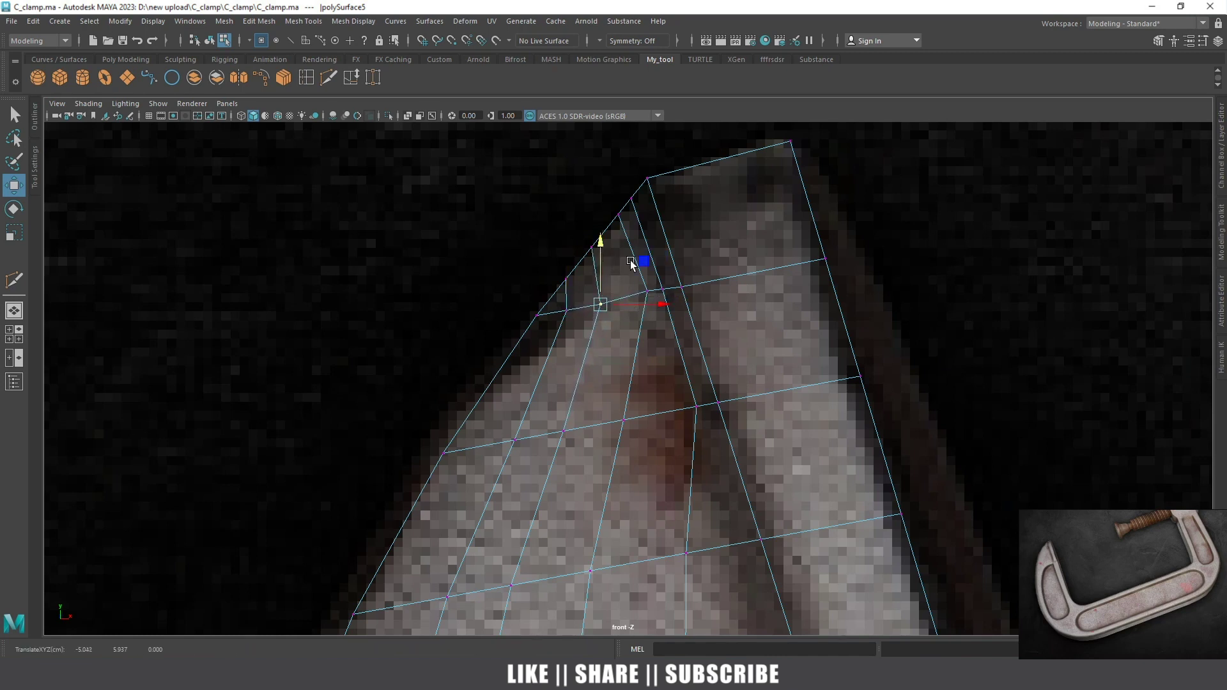
pyautogui.moveTo(658, 304); pyautogui.dragTo(691, 299)
pyautogui.moveTo(633, 255); pyautogui.dragTo(632, 238)
pyautogui.hotkey('ctrl', 'z')
pyautogui.click(662, 288)
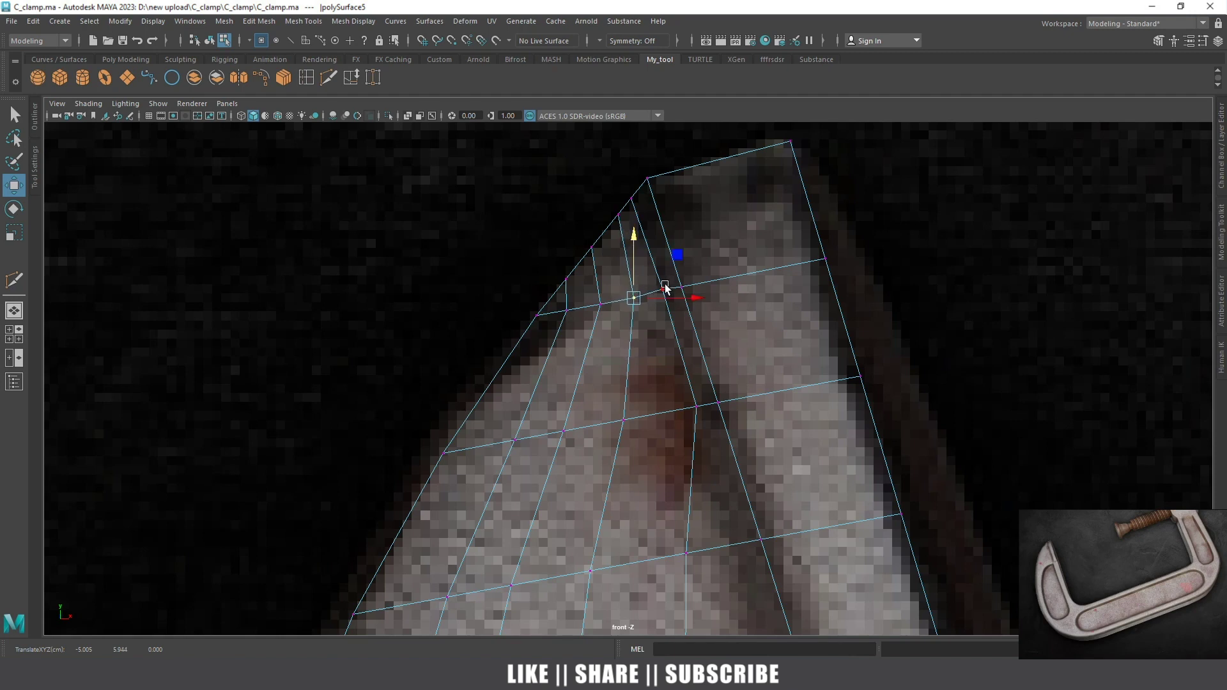
pyautogui.moveTo(661, 241); pyautogui.dragTo(661, 246)
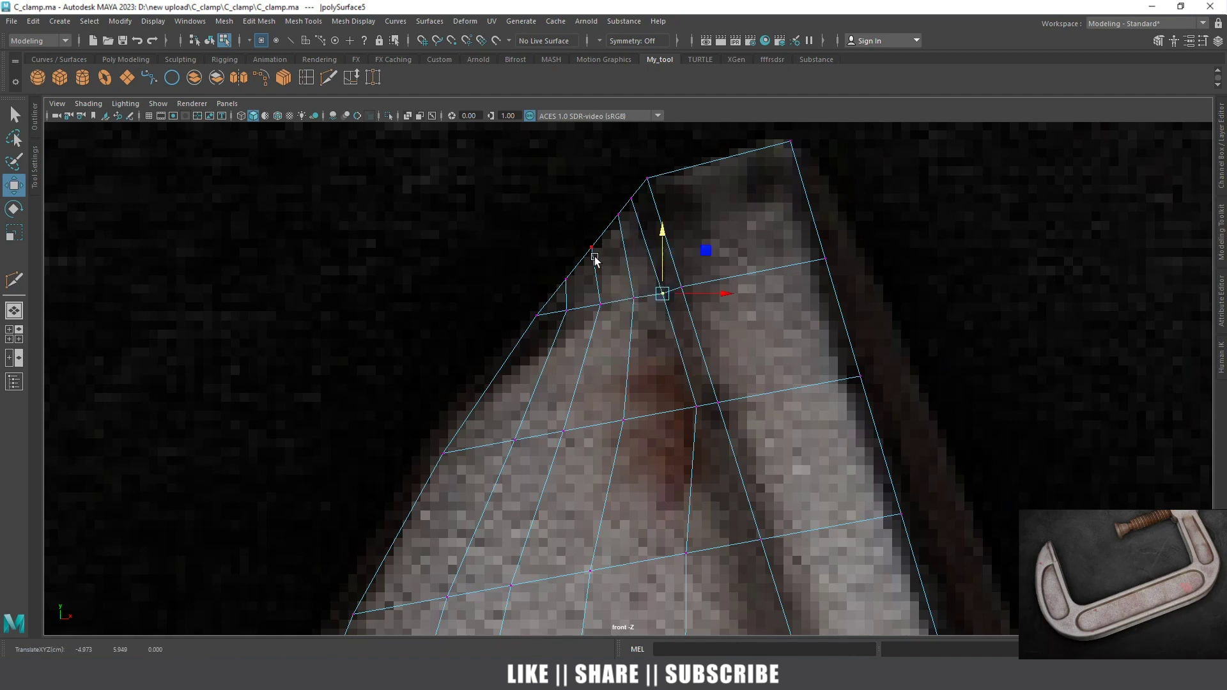
# Raise the upper tip corner vertex onto the outline and nudge the one below left
pyautogui.scroll(-5, 662, 231)
pyautogui.scroll(2, 652, 223)
pyautogui.scroll(3, 645, 211)
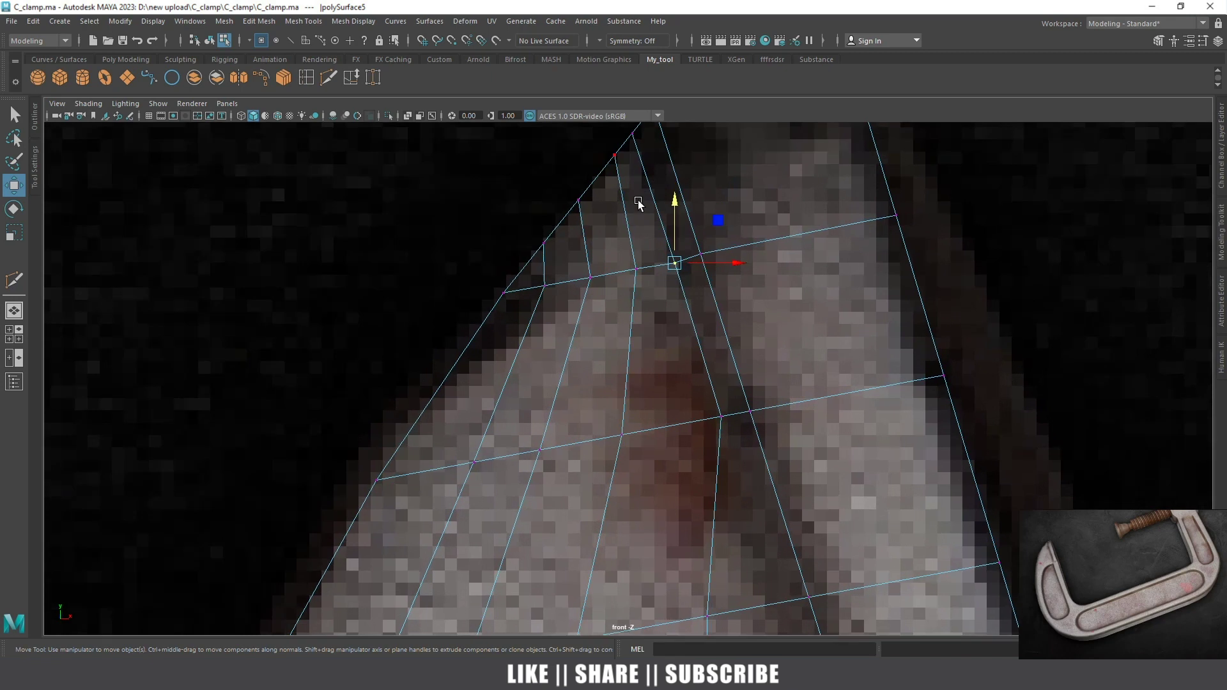
pyautogui.scroll(2, 640, 201)
pyautogui.click(651, 212)
pyautogui.moveTo(651, 189); pyautogui.dragTo(652, 183)
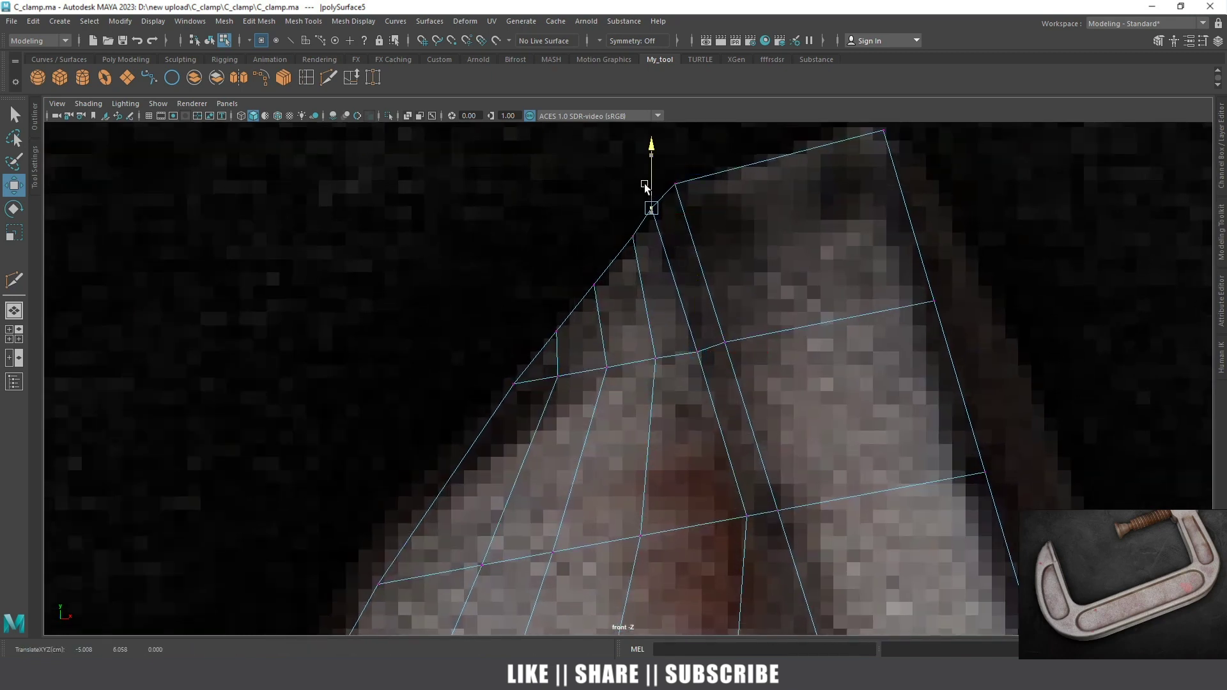
pyautogui.click(634, 237)
pyautogui.moveTo(658, 239); pyautogui.dragTo(653, 241)
# Nudge the lower outer-edge vertices slightly left onto the reference outline
pyautogui.click(592, 285)
pyautogui.moveTo(623, 289); pyautogui.dragTo(618, 289)
pyautogui.click(566, 334)
pyautogui.moveTo(566, 332); pyautogui.dragTo(559, 331)
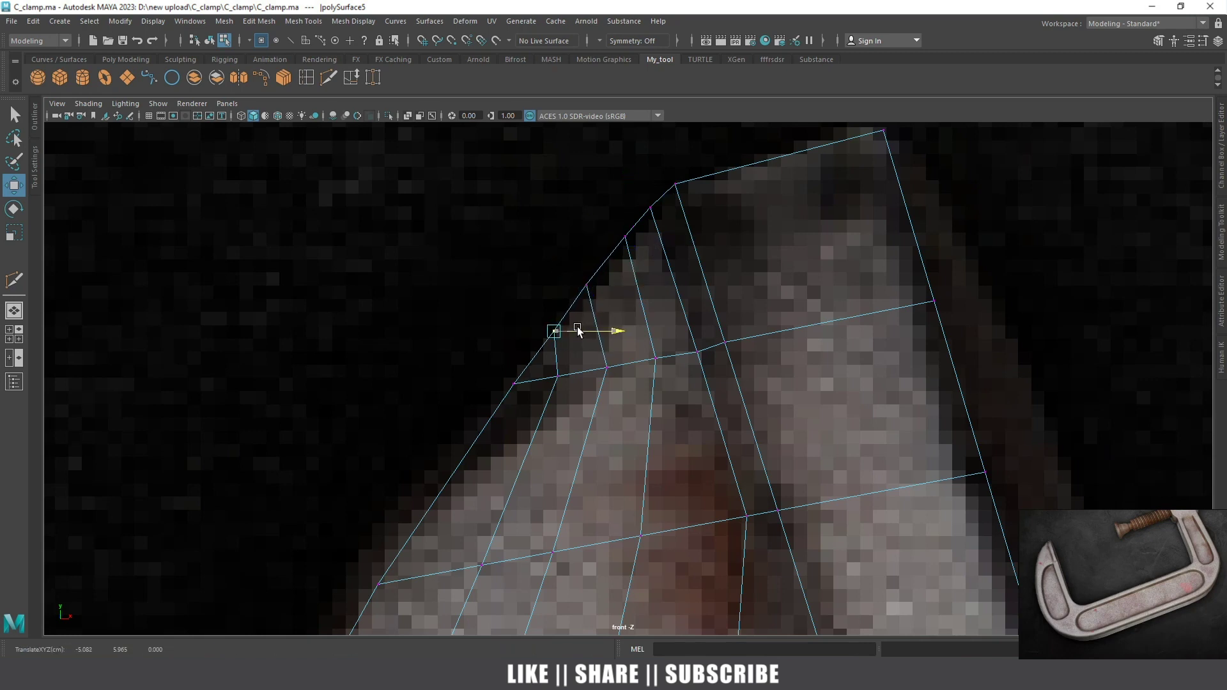
pyautogui.scroll(-3, 573, 332)
pyautogui.scroll(2, 643, 202)
pyautogui.scroll(1, 643, 218)
pyautogui.moveTo(642, 236); pyautogui.dragTo(638, 236)
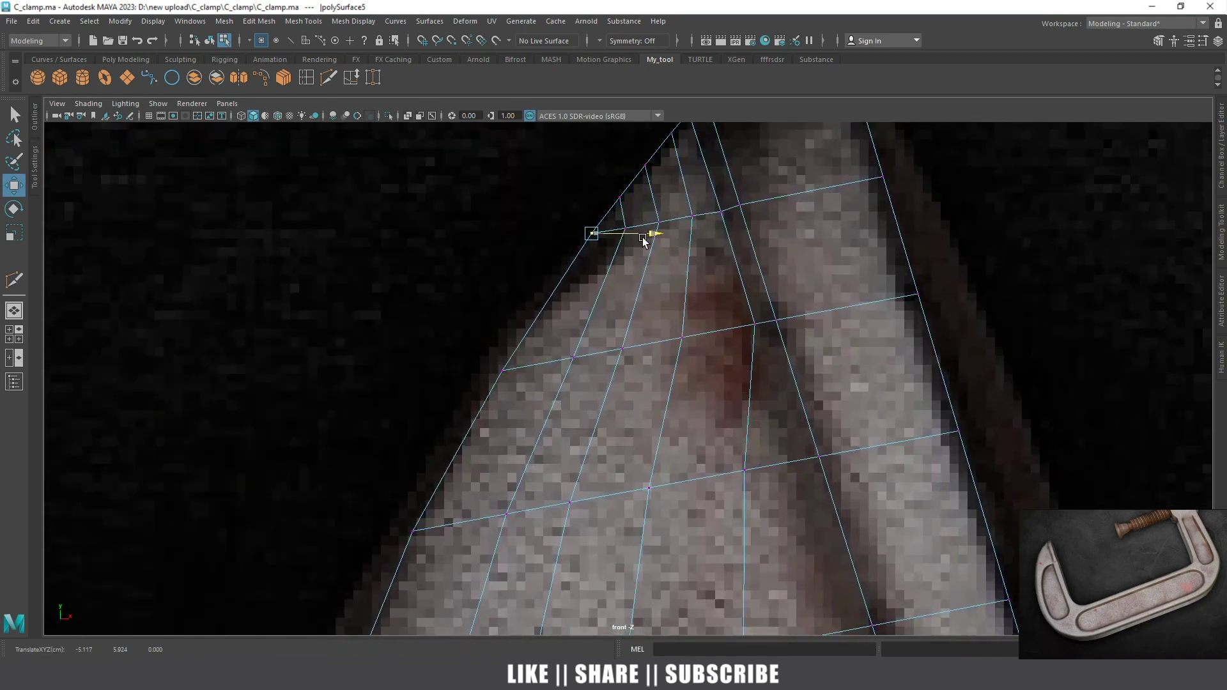
pyautogui.keyDown('alt'); pyautogui.moveTo(601, 210); pyautogui.dragTo(615, 279, button='middle'); pyautogui.keyUp('alt')
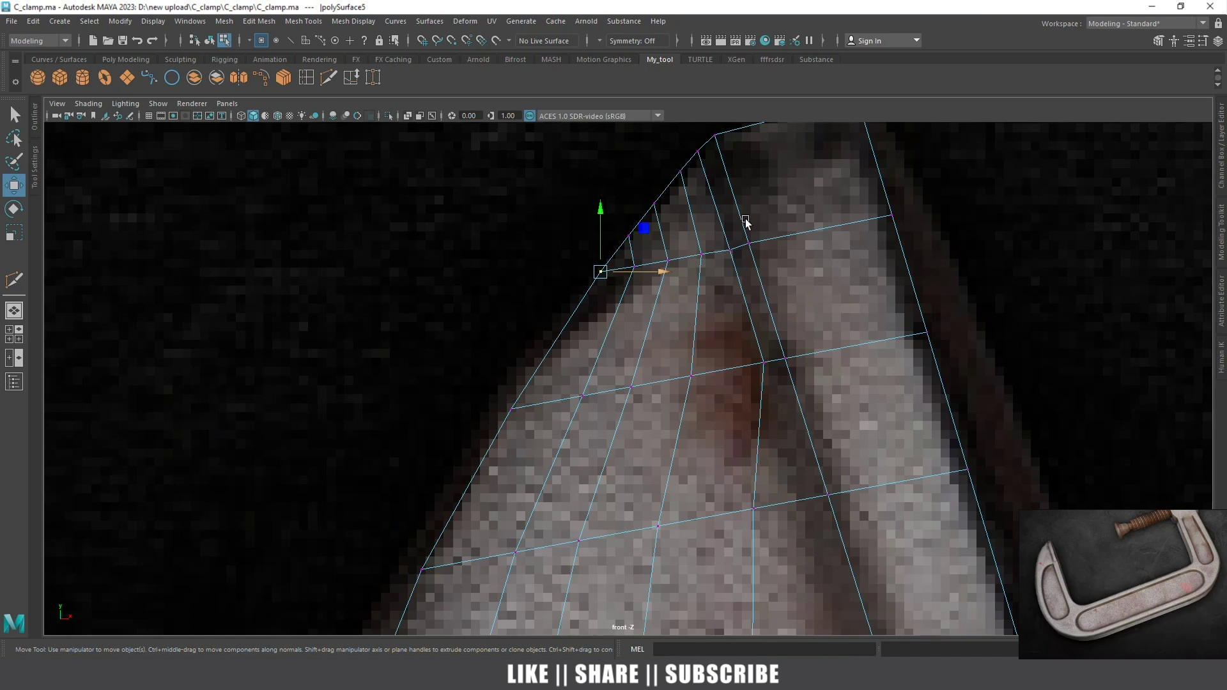
# Move the first inner-curve vertices left and down-left onto the reference groove edge
pyautogui.scroll(-5, 722, 235)
pyautogui.scroll(2, 679, 365)
pyautogui.scroll(1, 739, 452)
pyautogui.scroll(1, 743, 479)
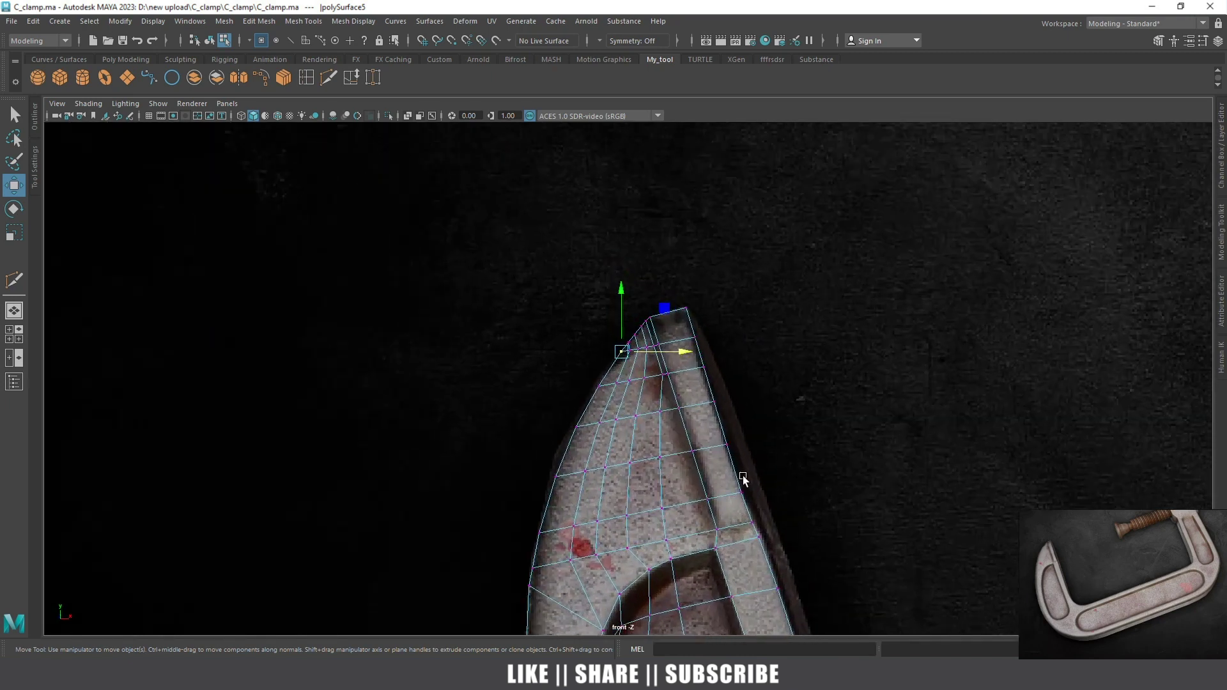
pyautogui.keyDown('alt'); pyautogui.moveTo(743, 479); pyautogui.dragTo(671, 241, button='middle'); pyautogui.keyUp('alt')
pyautogui.scroll(-4, 617, 315)
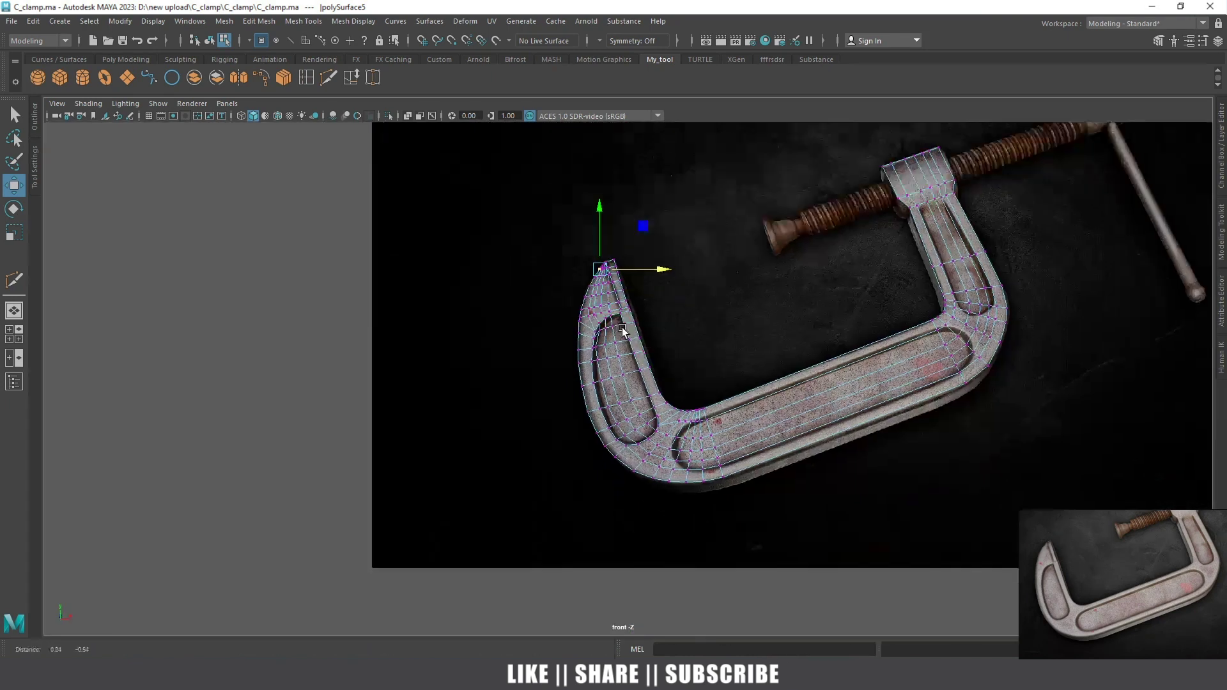
pyautogui.scroll(3, 661, 384)
pyautogui.scroll(2, 639, 323)
pyautogui.scroll(2, 635, 389)
pyautogui.click(647, 384)
pyautogui.moveTo(647, 385); pyautogui.dragTo(634, 385)
pyautogui.click(680, 306)
pyautogui.moveTo(680, 307)
pyautogui.mouseDown()
pyautogui.moveTo(669, 332)
pyautogui.moveTo(627, 328)
pyautogui.mouseUp()
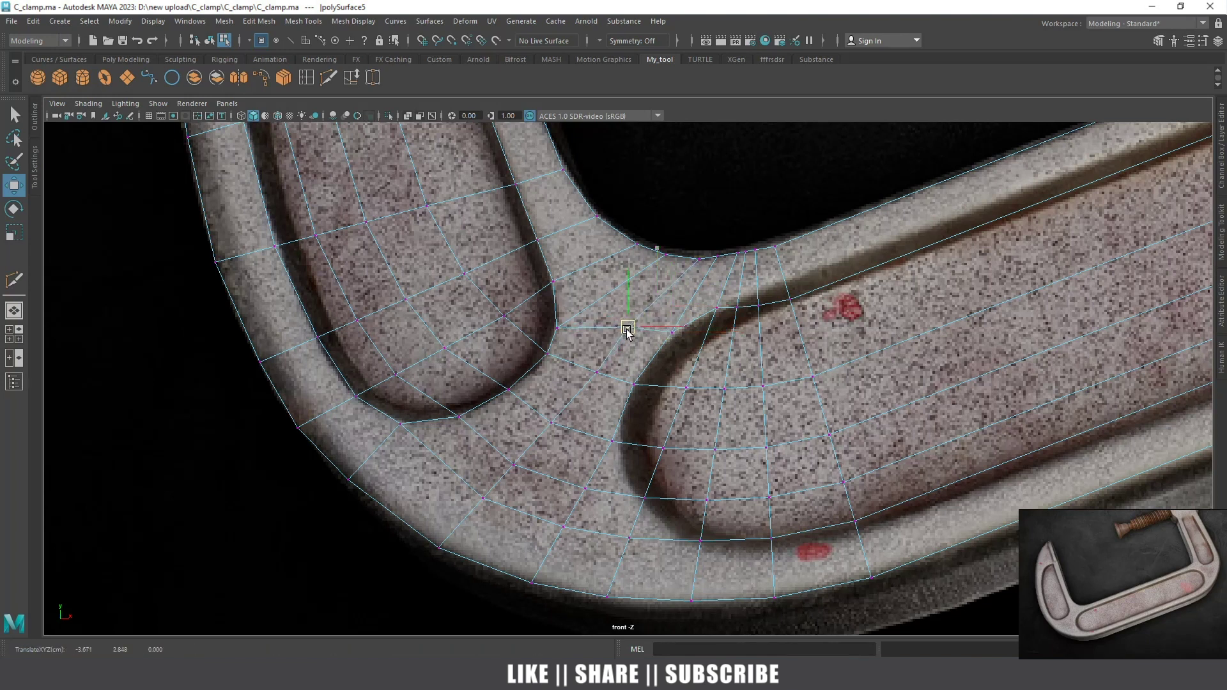
# Align the vertices at the groove's lower bend with the reference groove edge
pyautogui.click(613, 441)
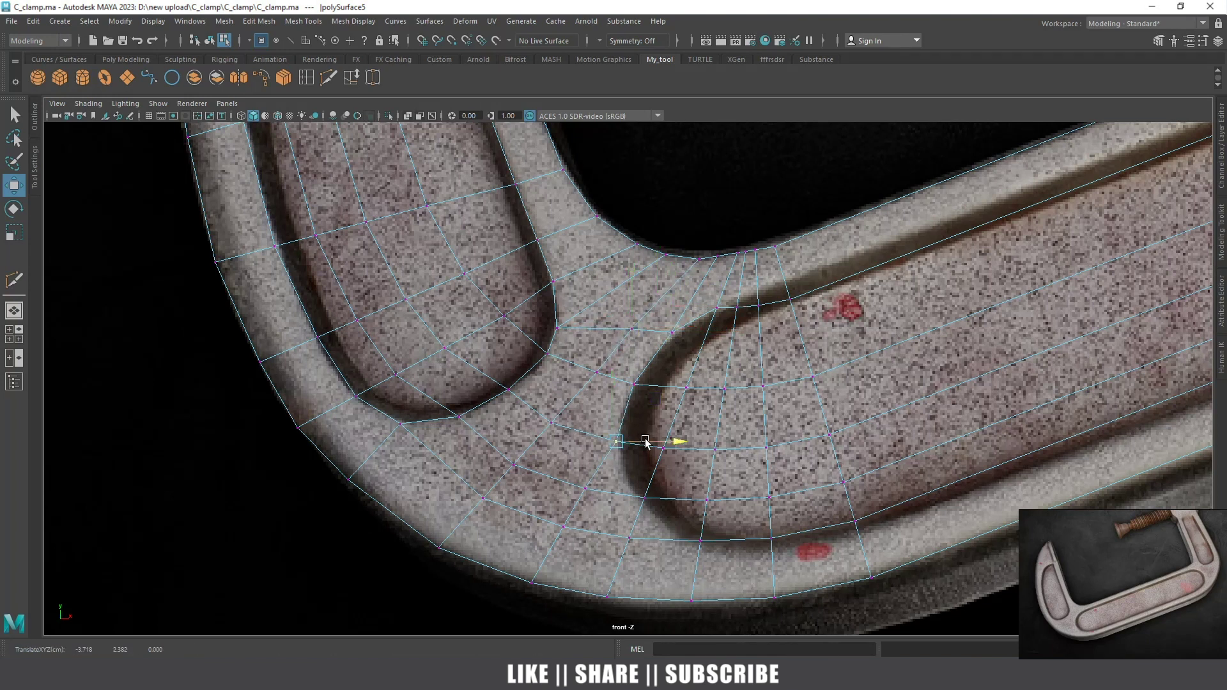
pyautogui.moveTo(645, 442); pyautogui.dragTo(641, 431)
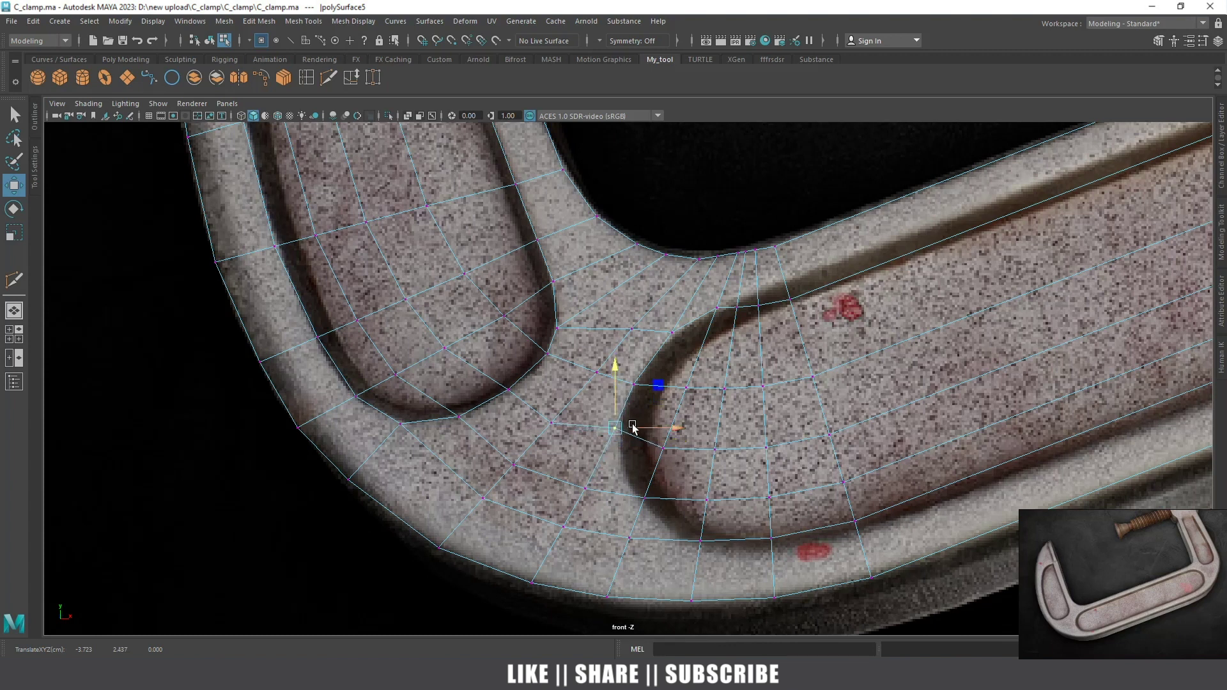
pyautogui.click(585, 489)
pyautogui.moveTo(587, 489)
pyautogui.mouseDown()
pyautogui.moveTo(629, 476)
pyautogui.moveTo(649, 514)
pyautogui.mouseUp()
pyautogui.click(647, 498)
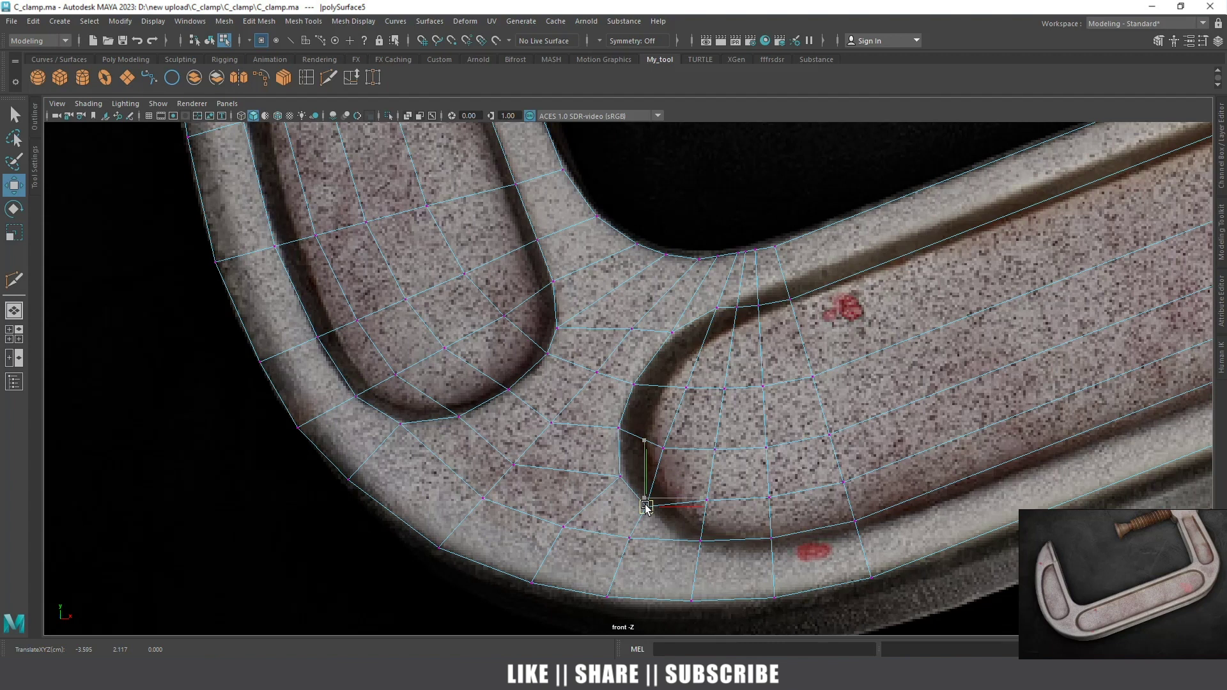
# Shift the bottom-edge and groove-corner vertices right so they follow the groove outline
pyautogui.click(697, 545)
pyautogui.moveTo(697, 545); pyautogui.dragTo(699, 551)
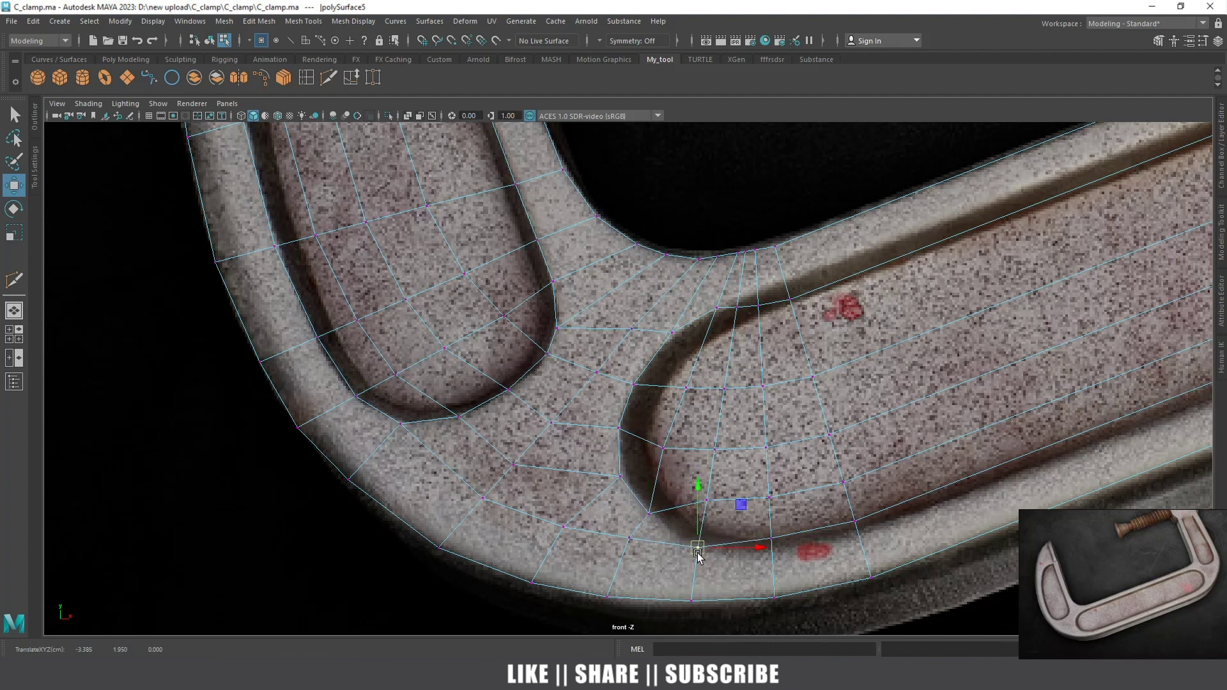
pyautogui.click(629, 540)
pyautogui.moveTo(631, 542); pyautogui.dragTo(684, 542)
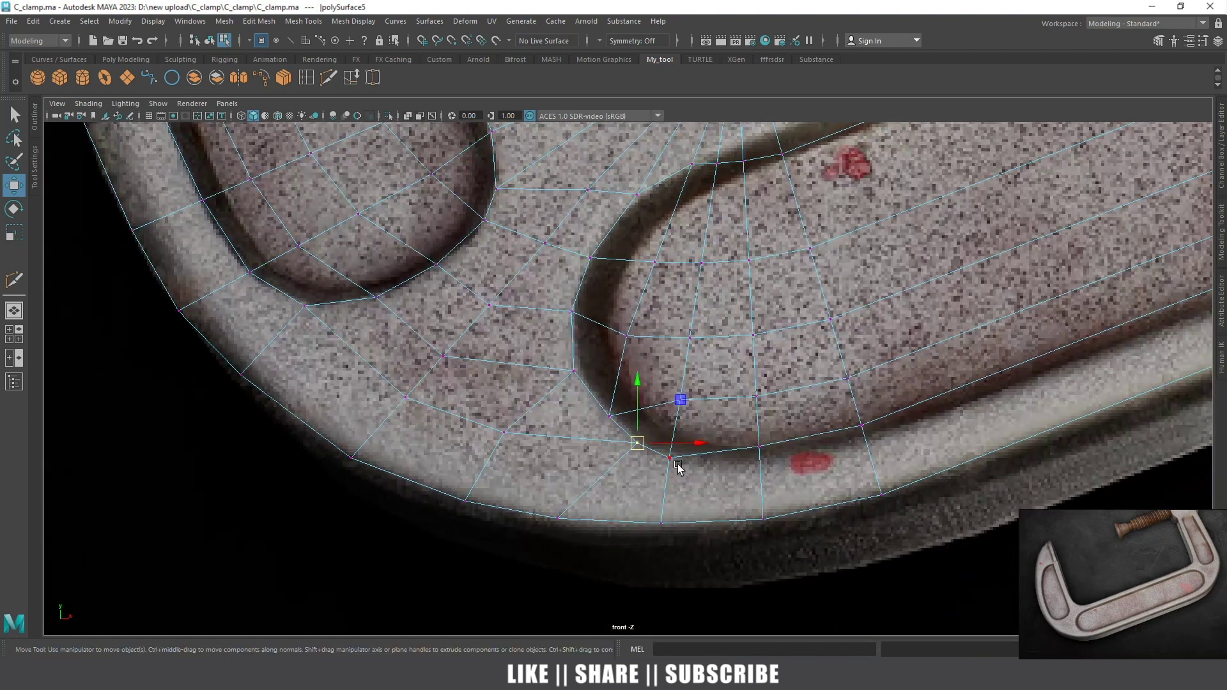
pyautogui.moveTo(680, 466); pyautogui.dragTo(714, 465)
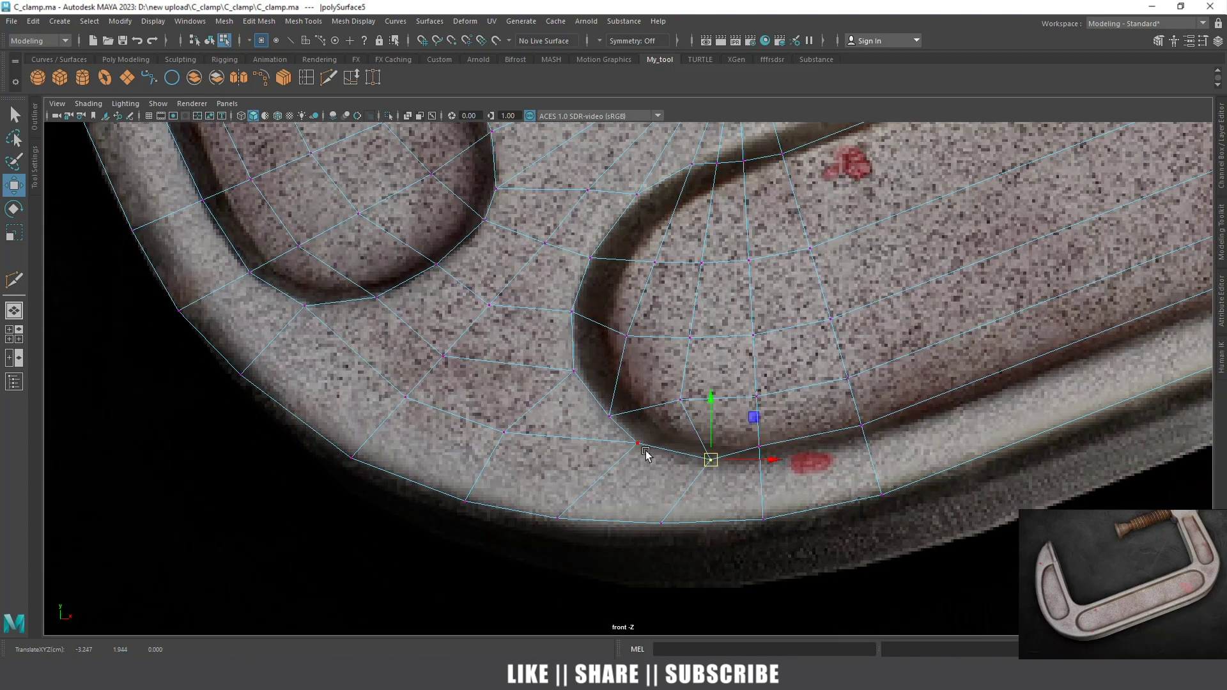
pyautogui.moveTo(639, 445); pyautogui.dragTo(660, 451)
pyautogui.moveTo(612, 418); pyautogui.dragTo(618, 424)
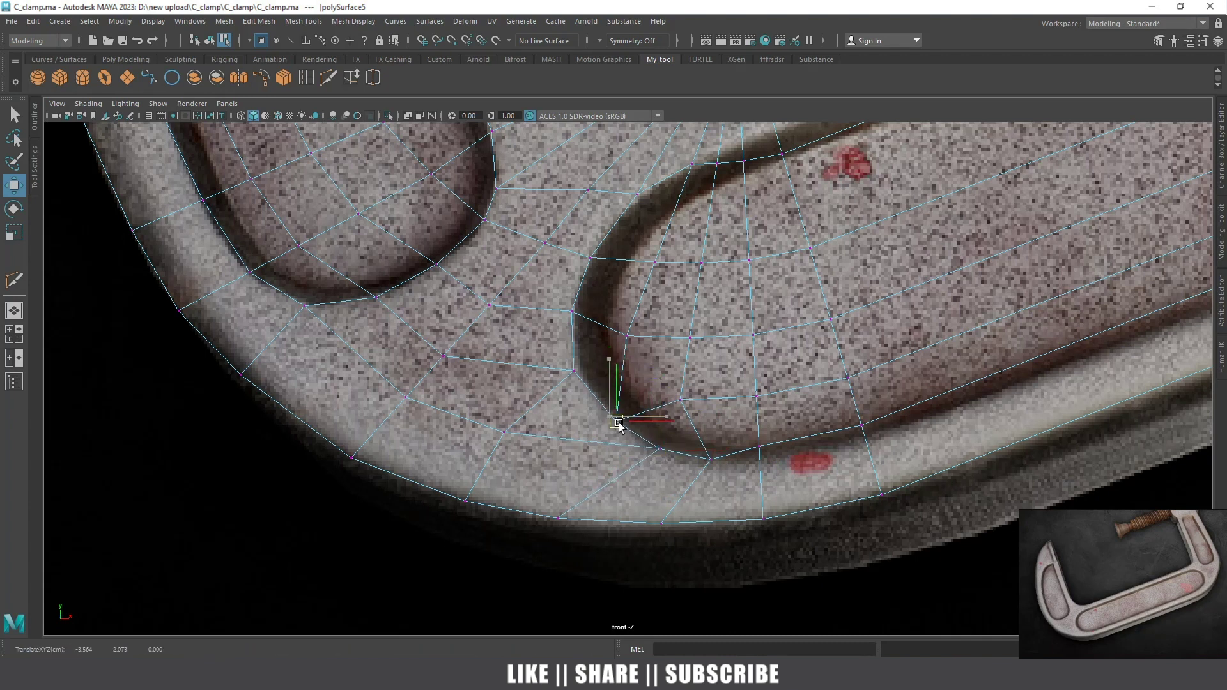
# Pull the upper-bend vertices onto the curve and raise the groove's top vertices onto its line
pyautogui.keyDown('alt'); pyautogui.moveTo(622, 425); pyautogui.dragTo(604, 454, button='middle'); pyautogui.keyUp('alt')
pyautogui.scroll(-3, 604, 453)
pyautogui.scroll(2, 640, 409)
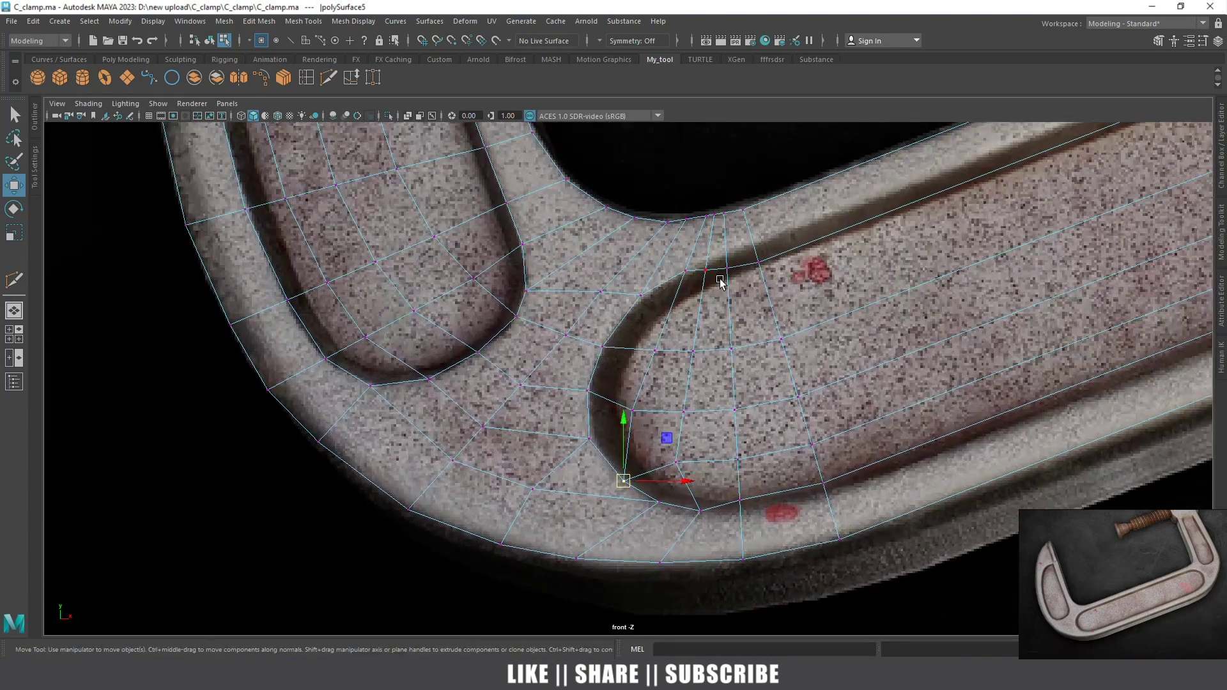
pyautogui.scroll(3, 657, 405)
pyautogui.scroll(2, 644, 396)
pyautogui.moveTo(611, 396); pyautogui.dragTo(511, 460)
pyautogui.click(539, 435)
pyautogui.click(589, 407)
pyautogui.moveTo(589, 407); pyautogui.dragTo(572, 419)
pyautogui.click(642, 395)
pyautogui.moveTo(642, 395); pyautogui.dragTo(677, 377)
pyautogui.click(675, 391)
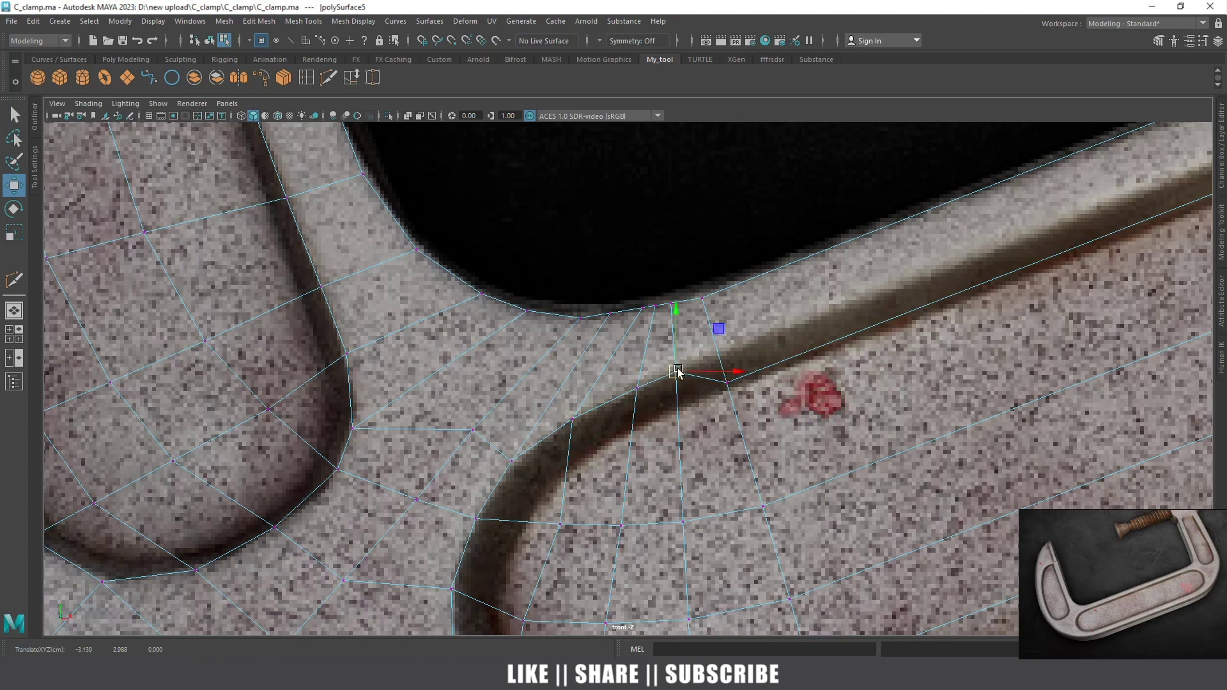
pyautogui.click(725, 386)
pyautogui.moveTo(725, 386); pyautogui.dragTo(722, 355)
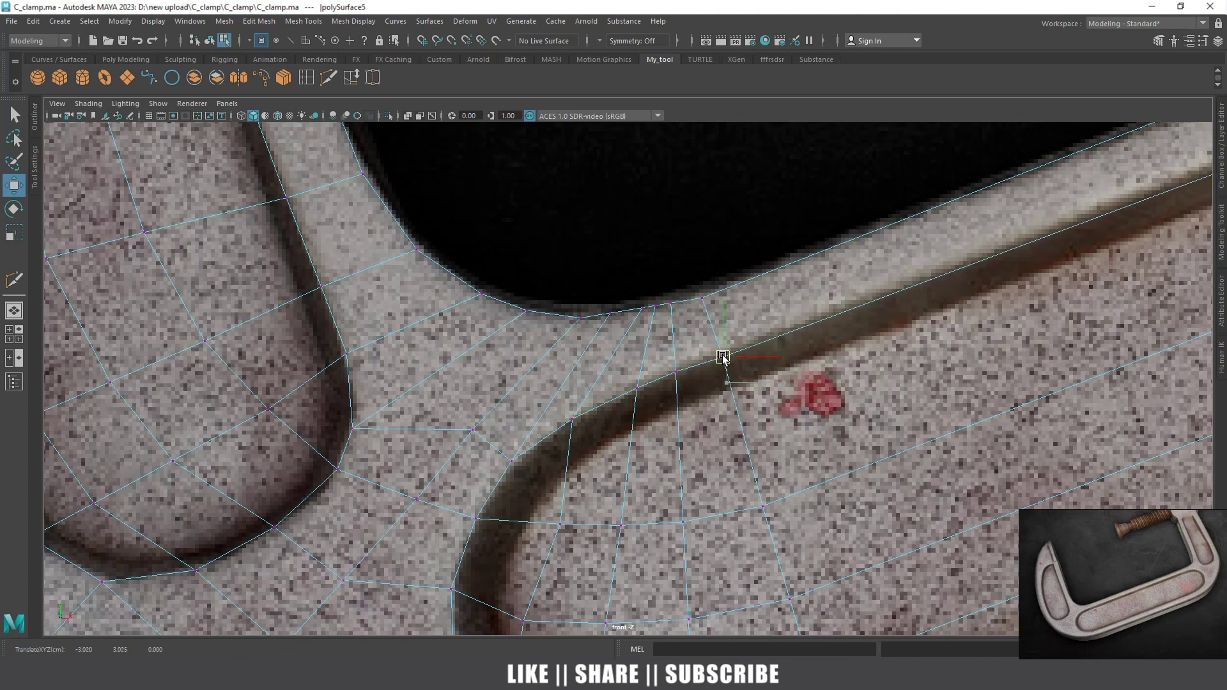
pyautogui.scroll(-5, 722, 355)
# Frame the bar's slot end and move its corner and outer-side vertices onto the rim outline
pyautogui.scroll(-3, 799, 334)
pyautogui.keyDown('alt'); pyautogui.moveTo(964, 337); pyautogui.dragTo(814, 317, button='middle'); pyautogui.keyUp('alt')
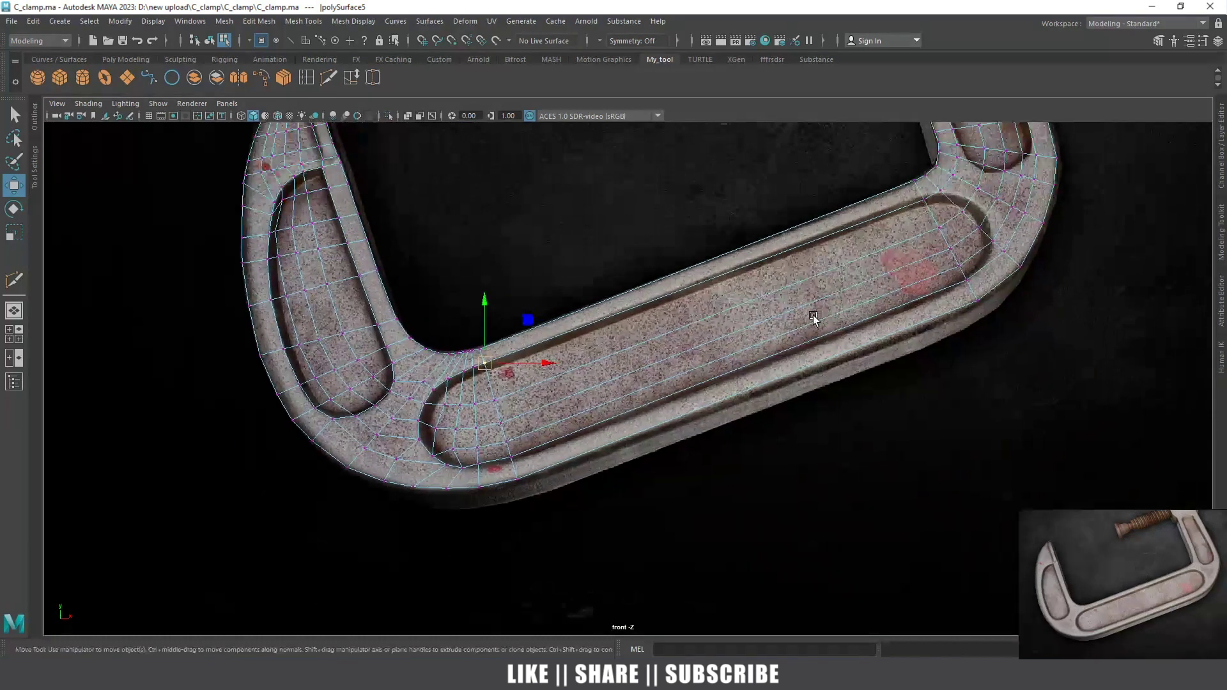
pyautogui.scroll(1, 1016, 229)
pyautogui.scroll(2, 1017, 229)
pyautogui.scroll(1, 949, 362)
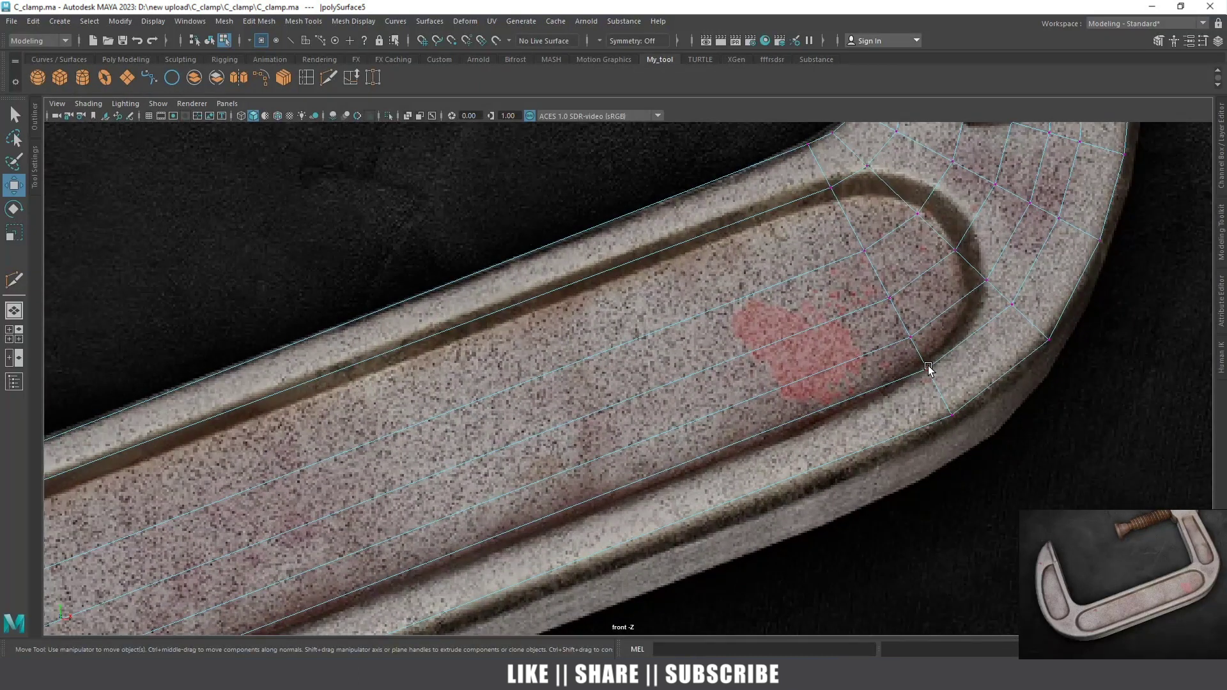
pyautogui.click(928, 367)
pyautogui.moveTo(927, 366); pyautogui.dragTo(903, 387)
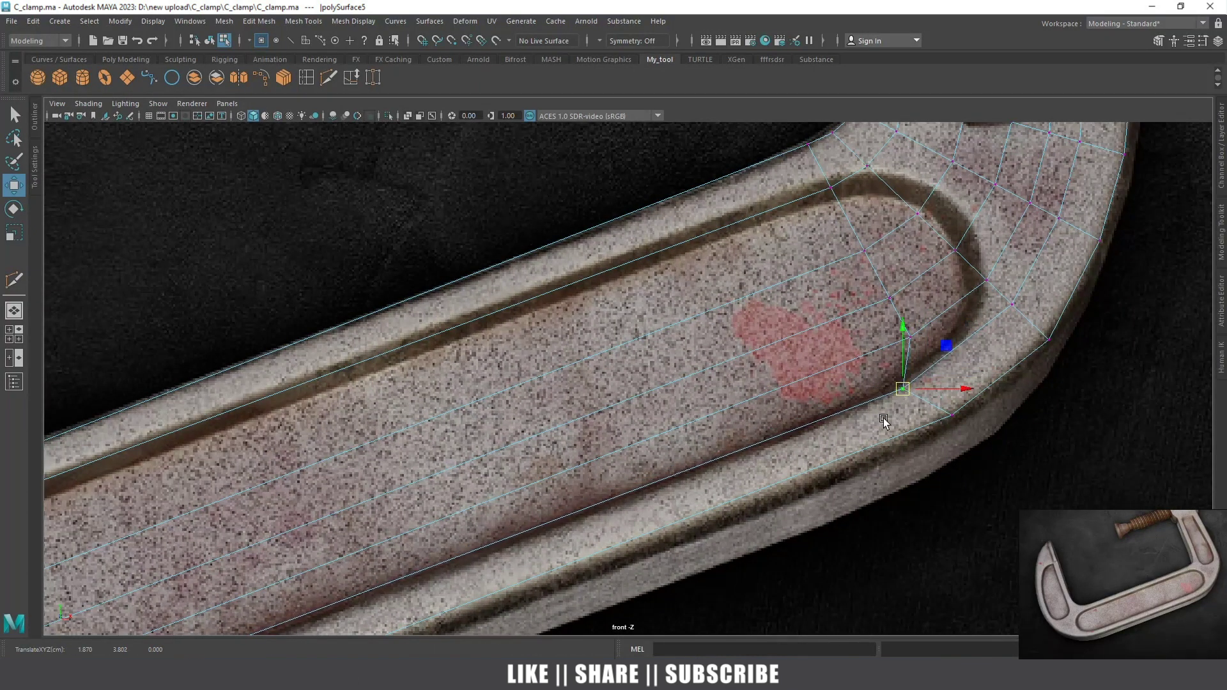
pyautogui.click(834, 188)
pyautogui.moveTo(834, 187)
pyautogui.mouseDown()
pyautogui.moveTo(819, 184)
pyautogui.moveTo(893, 183)
pyautogui.mouseUp()
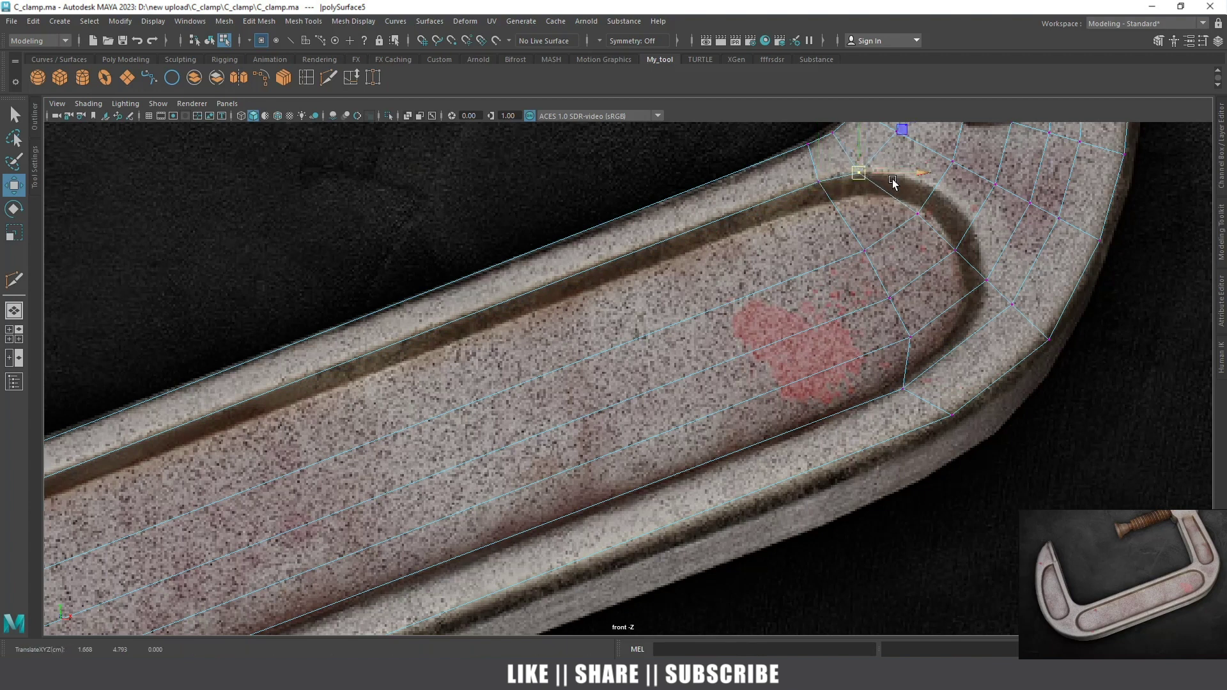
pyautogui.click(1011, 303)
pyautogui.moveTo(1012, 303); pyautogui.dragTo(964, 339)
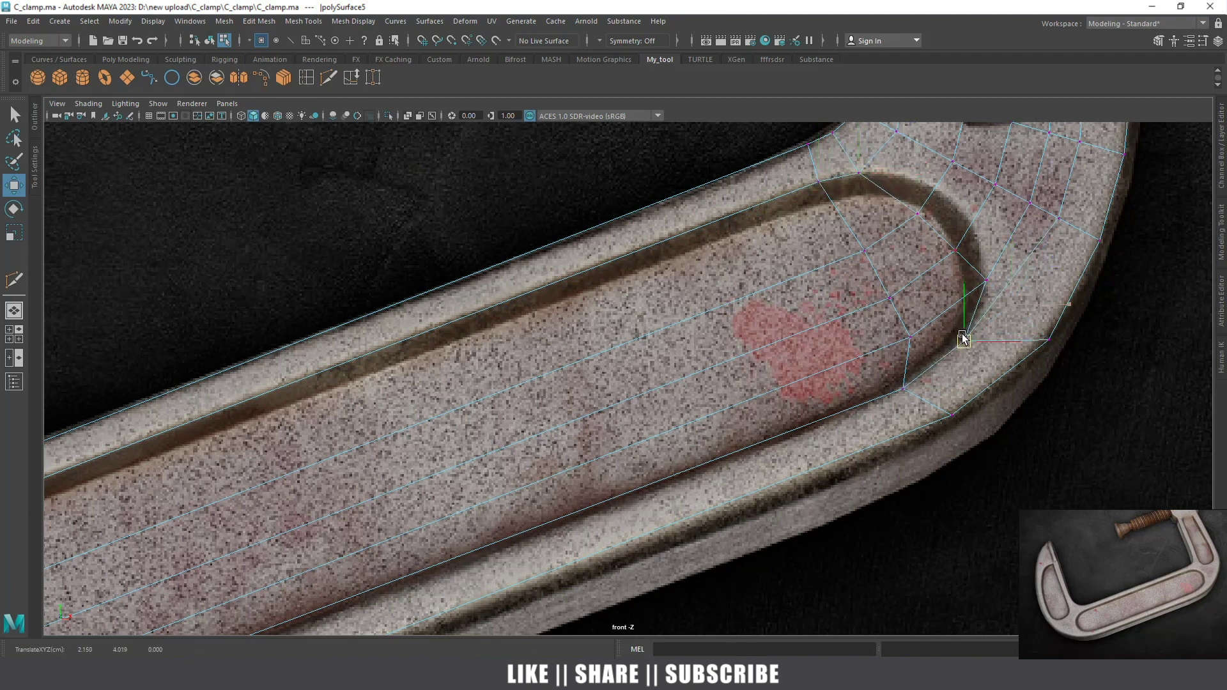
# Raise the slot end's inner- and outer-loop vertices onto the rounded curve
pyautogui.click(917, 213)
pyautogui.moveTo(917, 213); pyautogui.dragTo(908, 175)
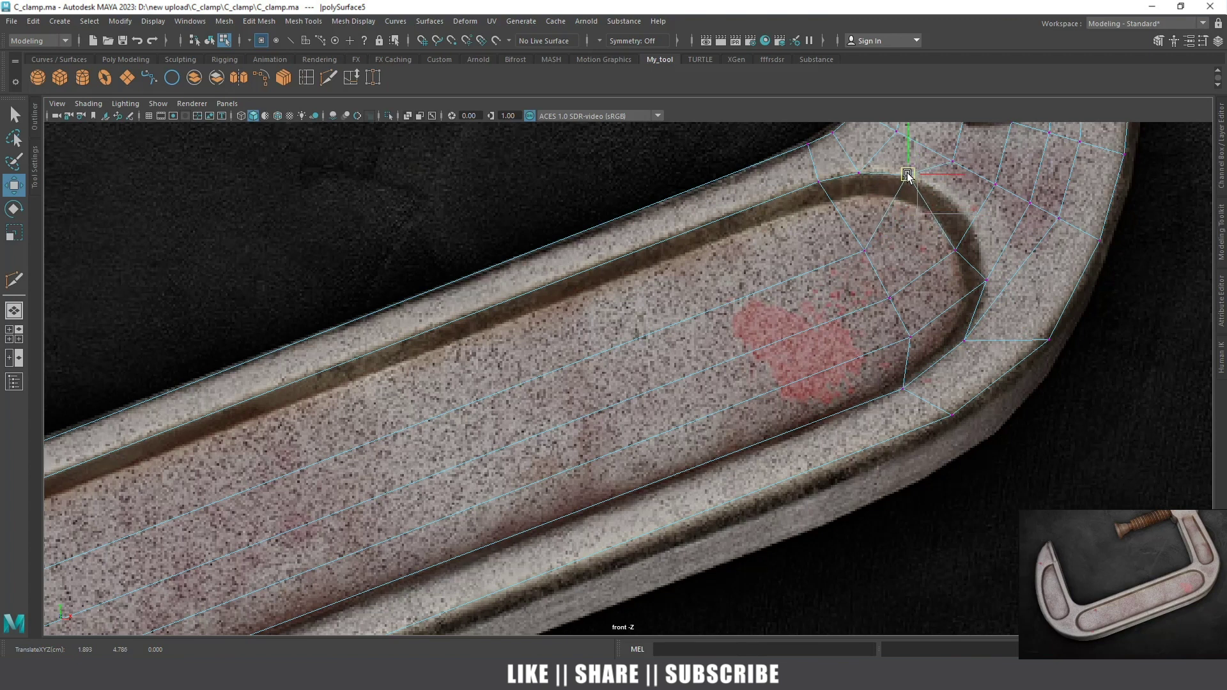
pyautogui.click(986, 279)
pyautogui.click(954, 249)
pyautogui.moveTo(955, 250); pyautogui.dragTo(966, 214)
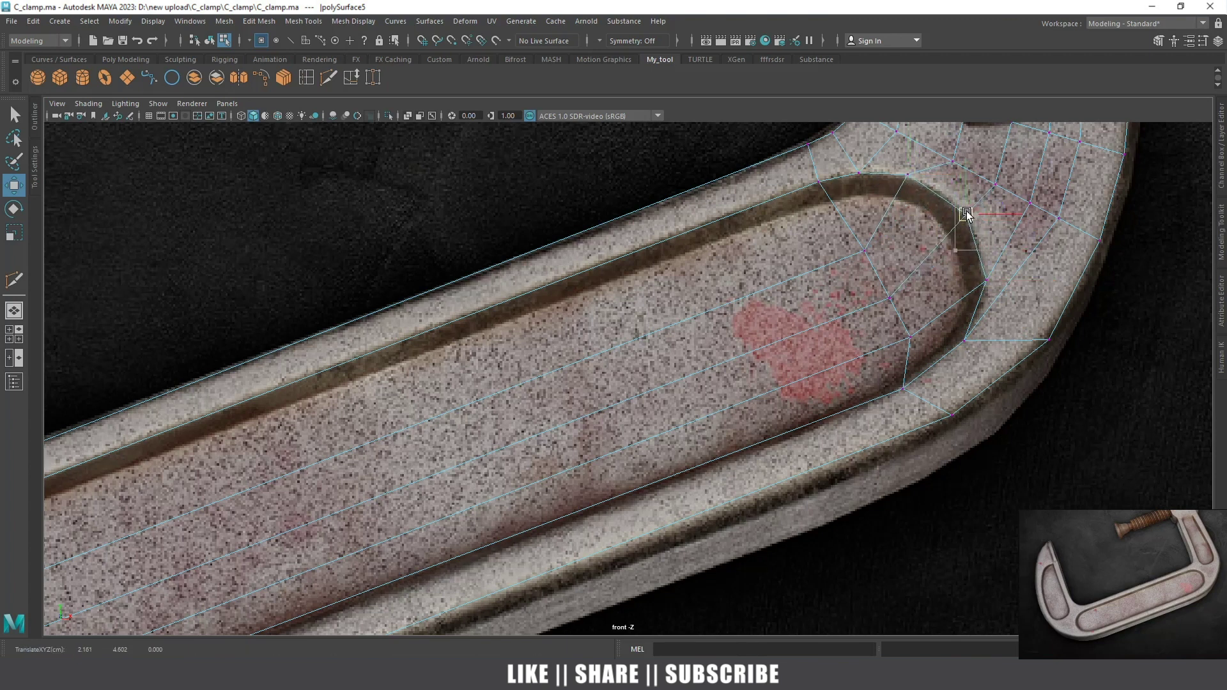
pyautogui.moveTo(966, 213); pyautogui.dragTo(948, 198)
pyautogui.click(989, 282)
pyautogui.moveTo(988, 283); pyautogui.dragTo(984, 244)
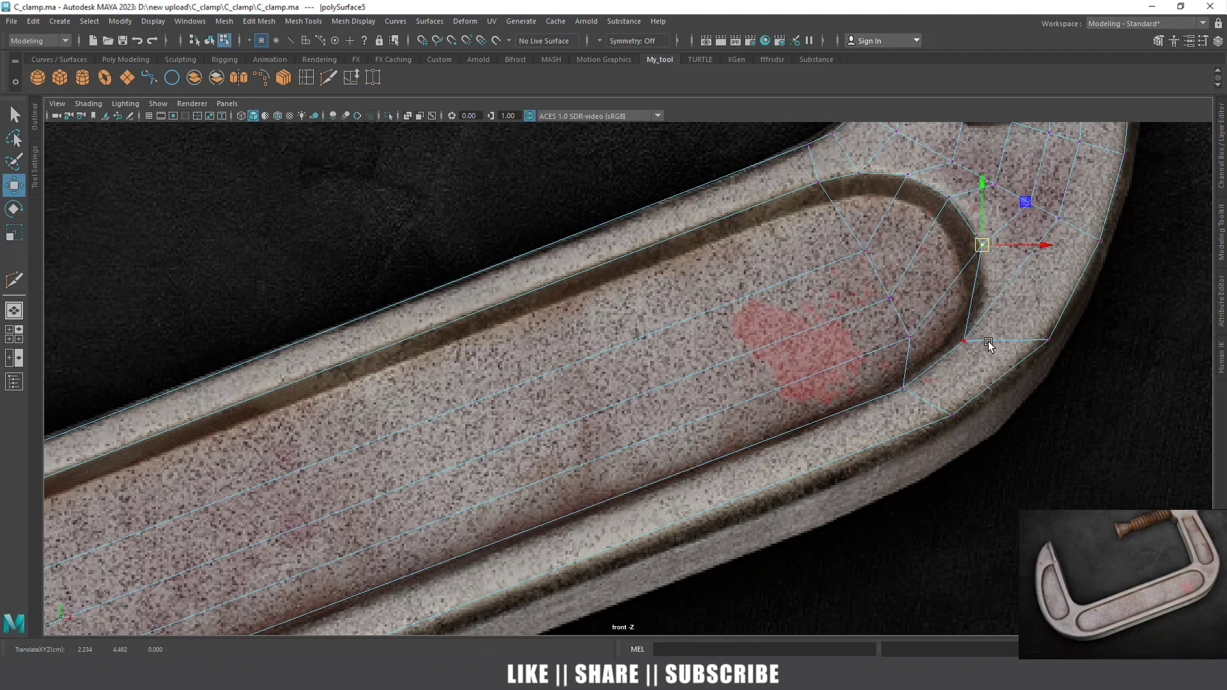
pyautogui.click(965, 340)
pyautogui.moveTo(965, 341); pyautogui.dragTo(986, 300)
# Refine the bottom and upper inner-loop vertices so the slot end rounds smoothly
pyautogui.click(904, 385)
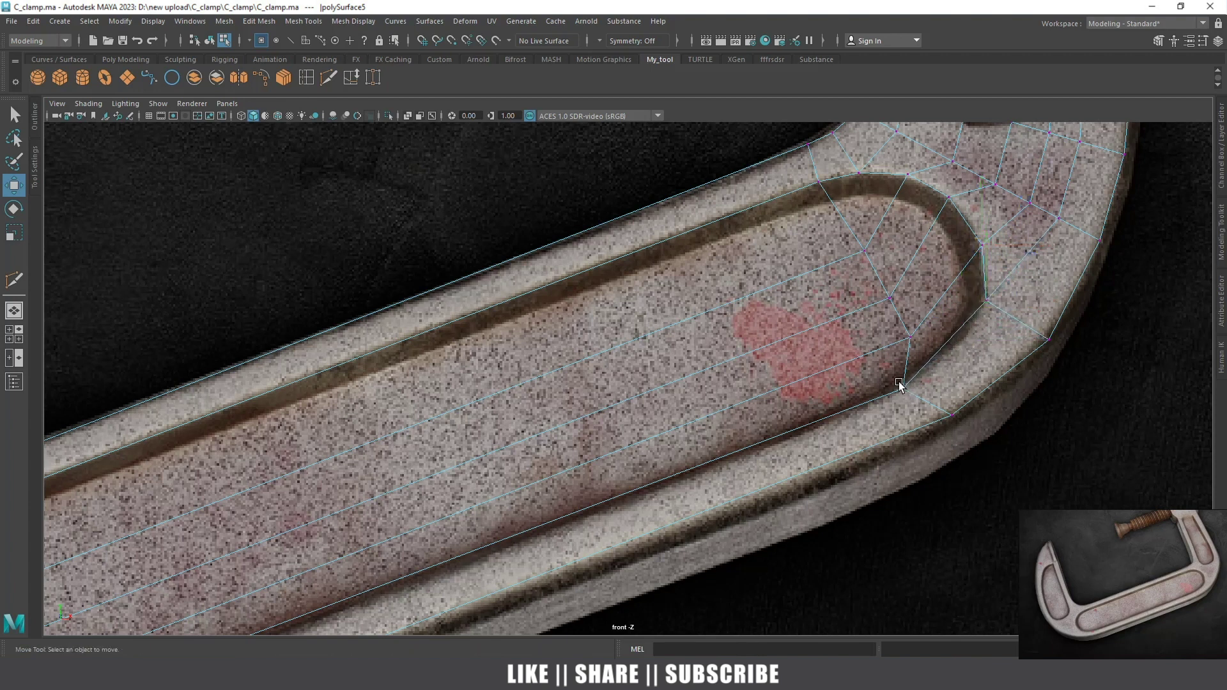
pyautogui.moveTo(905, 385)
pyautogui.mouseDown()
pyautogui.moveTo(946, 363)
pyautogui.moveTo(911, 389)
pyautogui.mouseUp()
pyautogui.click(987, 301)
pyautogui.moveTo(987, 300)
pyautogui.mouseDown()
pyautogui.moveTo(968, 332)
pyautogui.moveTo(986, 263)
pyautogui.mouseUp()
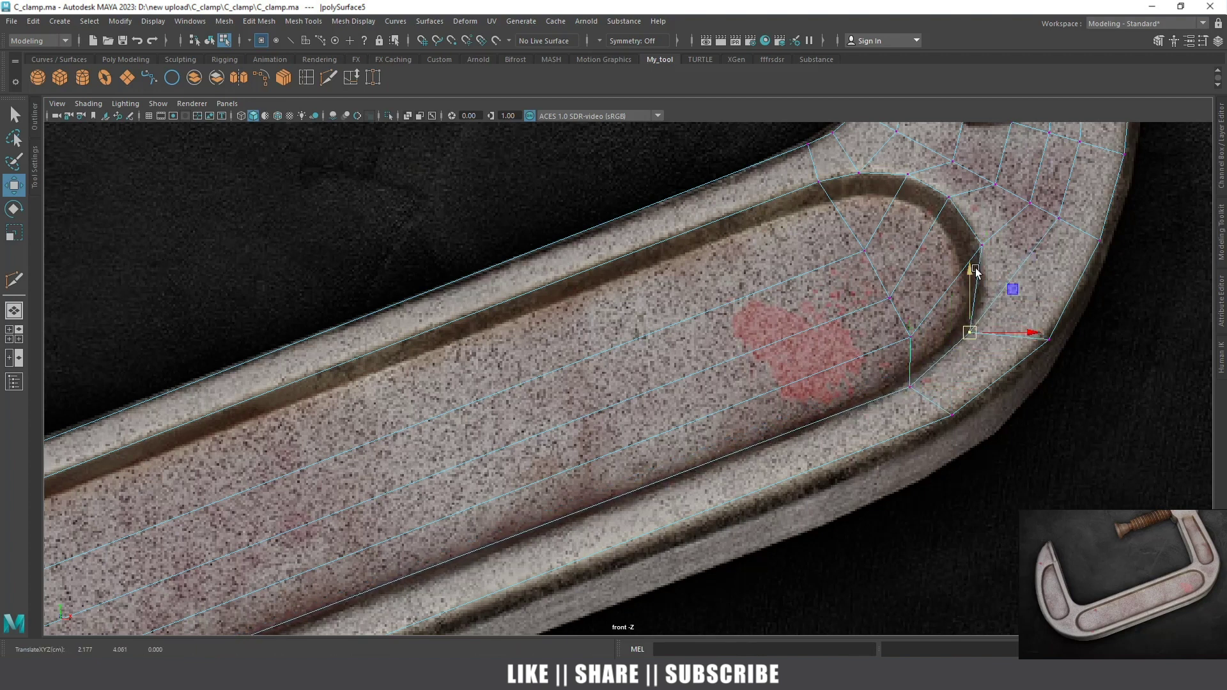
pyautogui.click(948, 197)
pyautogui.moveTo(949, 197); pyautogui.dragTo(964, 213)
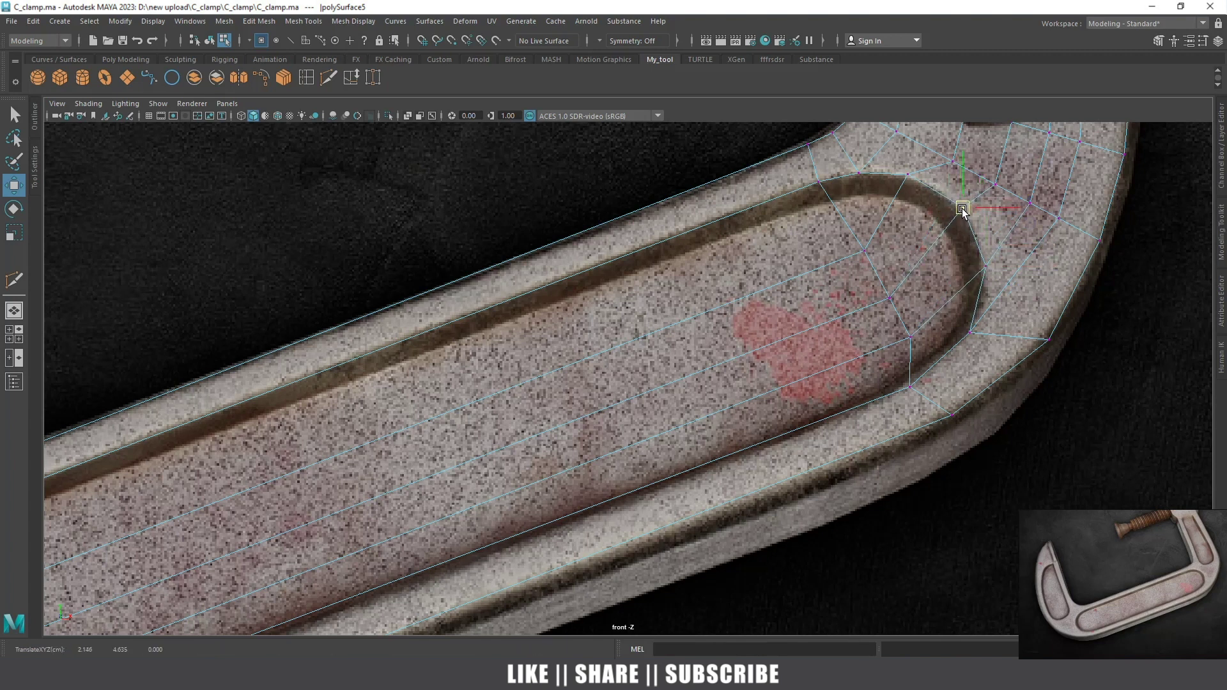
# Frame the clamp's corner and move its vertices onto the reference outline
pyautogui.scroll(-2, 972, 259)
pyautogui.scroll(-1, 973, 253)
pyautogui.scroll(2, 898, 238)
pyautogui.scroll(2, 897, 237)
pyautogui.moveTo(908, 238); pyautogui.dragTo(897, 235)
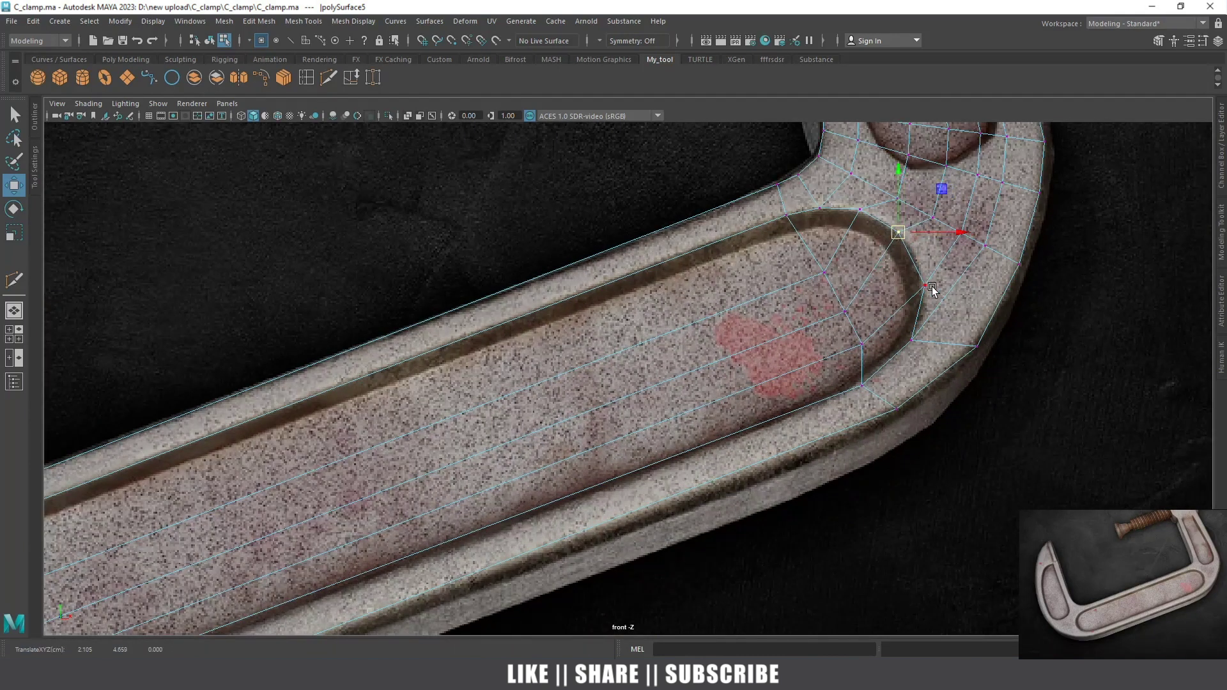
pyautogui.keyDown('alt'); pyautogui.moveTo(928, 285); pyautogui.dragTo(833, 395, button='middle'); pyautogui.keyUp('alt')
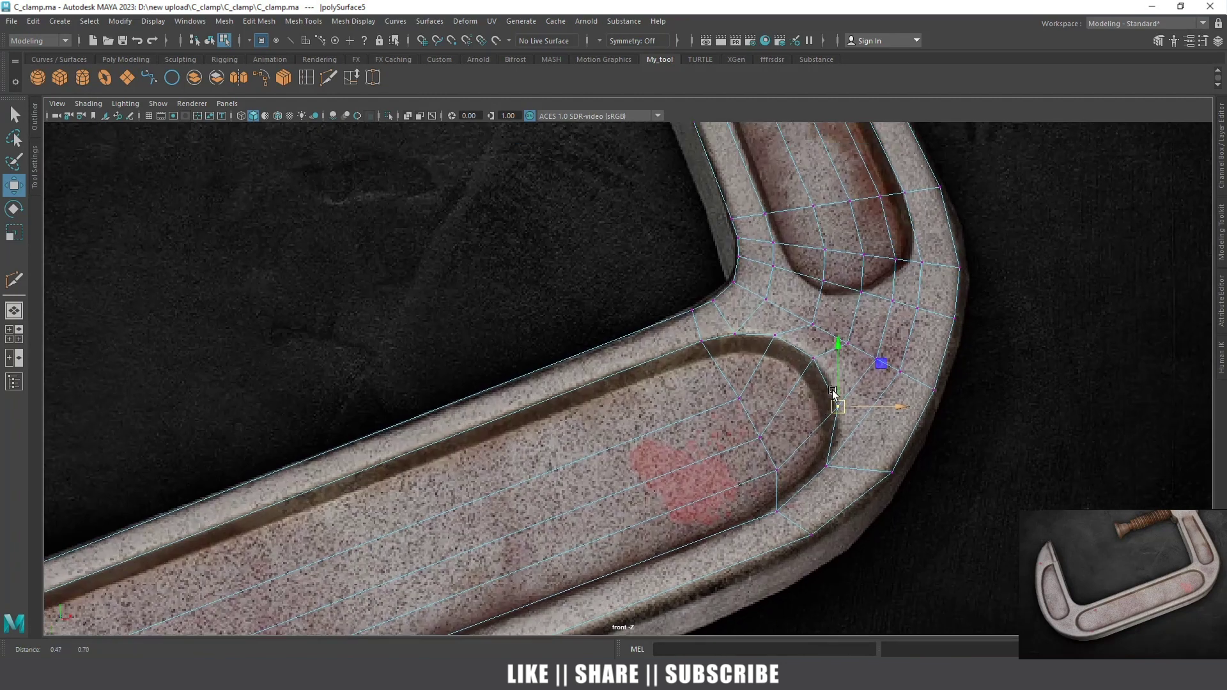
pyautogui.scroll(2, 834, 394)
pyautogui.click(801, 240)
pyautogui.click(871, 268)
pyautogui.moveTo(870, 268); pyautogui.dragTo(879, 283)
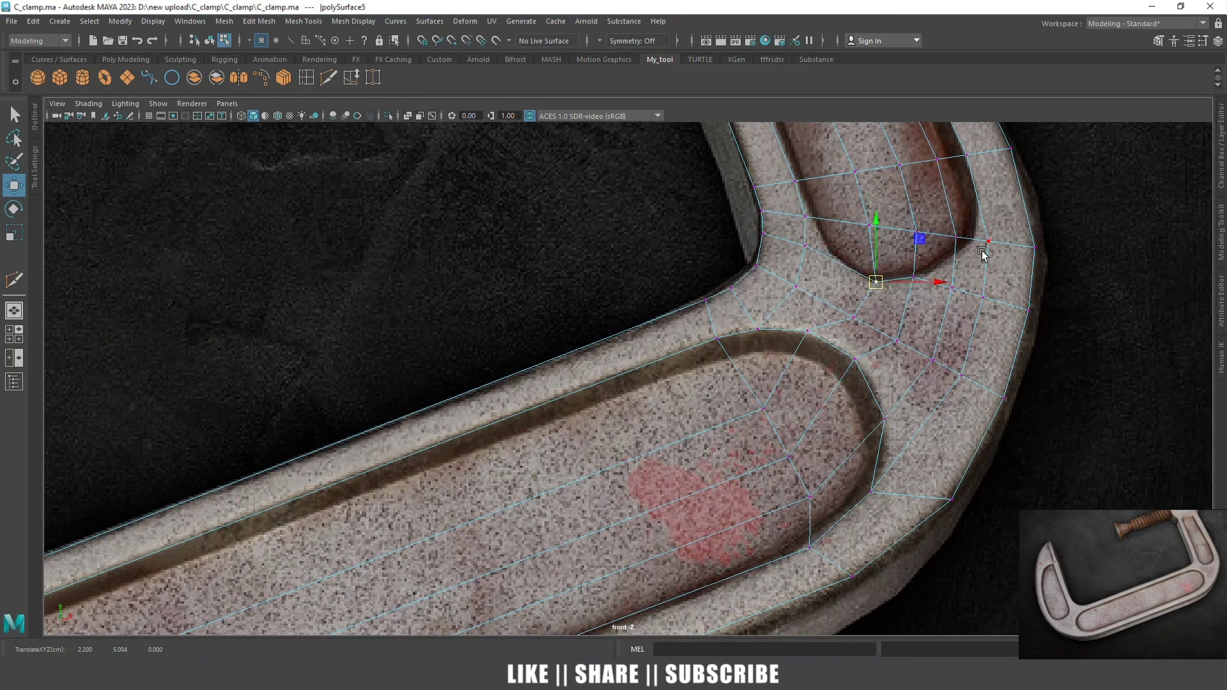
# Raise the upper slot-end and outer-rim vertices and align the slot's inner corner
pyautogui.keyDown('alt'); pyautogui.moveTo(983, 254); pyautogui.dragTo(931, 294, button='middle'); pyautogui.keyUp('alt')
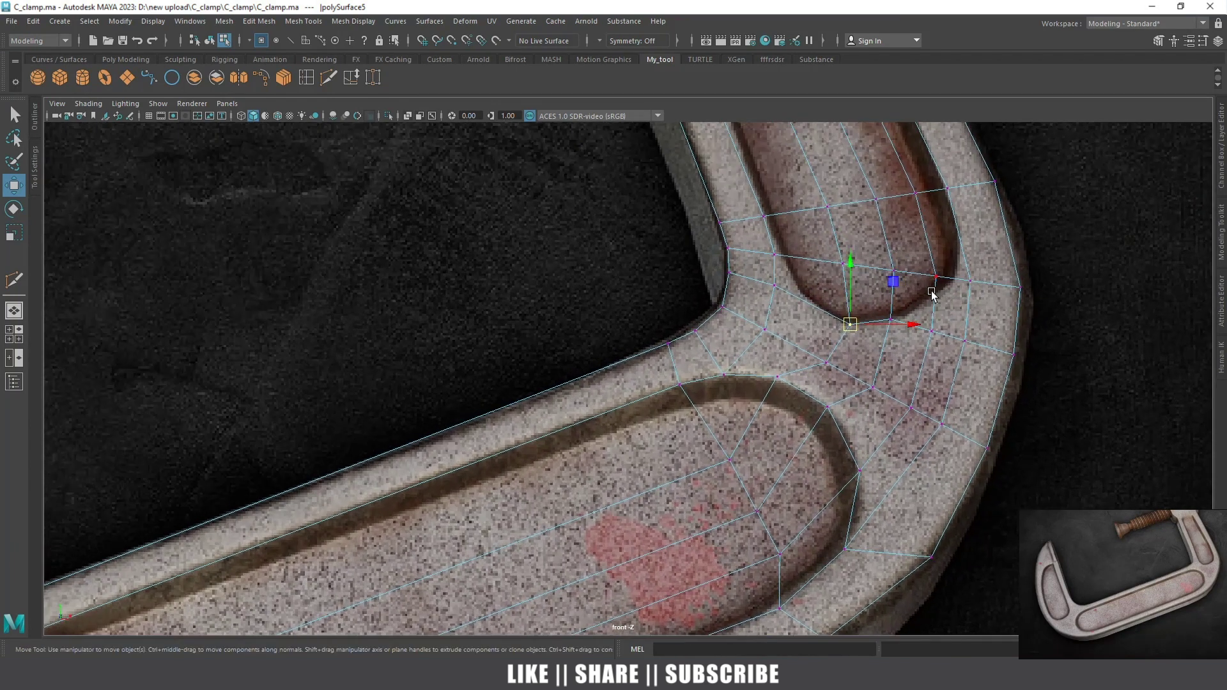
pyautogui.click(891, 320)
pyautogui.click(931, 331)
pyautogui.moveTo(932, 331)
pyautogui.mouseDown()
pyautogui.moveTo(928, 306)
pyautogui.moveTo(961, 268)
pyautogui.mouseUp()
pyautogui.click(969, 286)
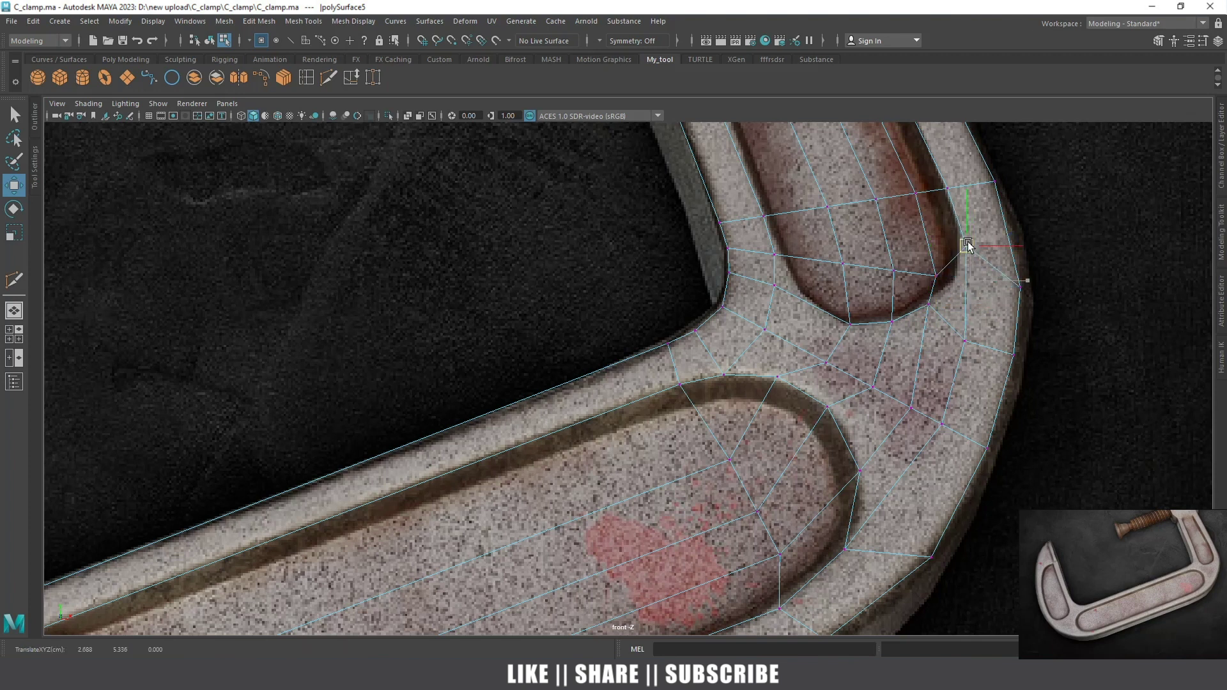
pyautogui.click(966, 316)
pyautogui.moveTo(966, 316); pyautogui.dragTo(962, 263)
pyautogui.click(930, 305)
pyautogui.moveTo(930, 305)
pyautogui.mouseDown()
pyautogui.moveTo(940, 296)
pyautogui.moveTo(798, 294)
pyautogui.mouseUp()
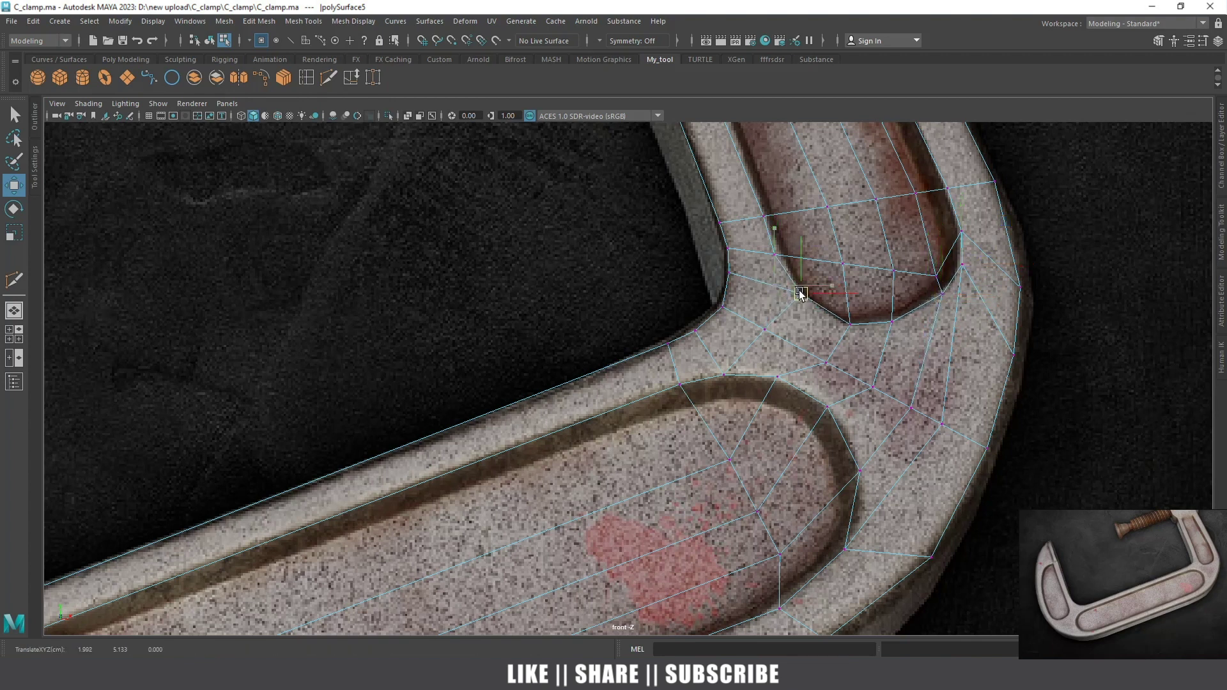
pyautogui.click(850, 324)
pyautogui.moveTo(850, 323)
pyautogui.mouseDown()
pyautogui.moveTo(837, 322)
pyautogui.moveTo(883, 326)
pyautogui.mouseUp()
pyautogui.click(893, 323)
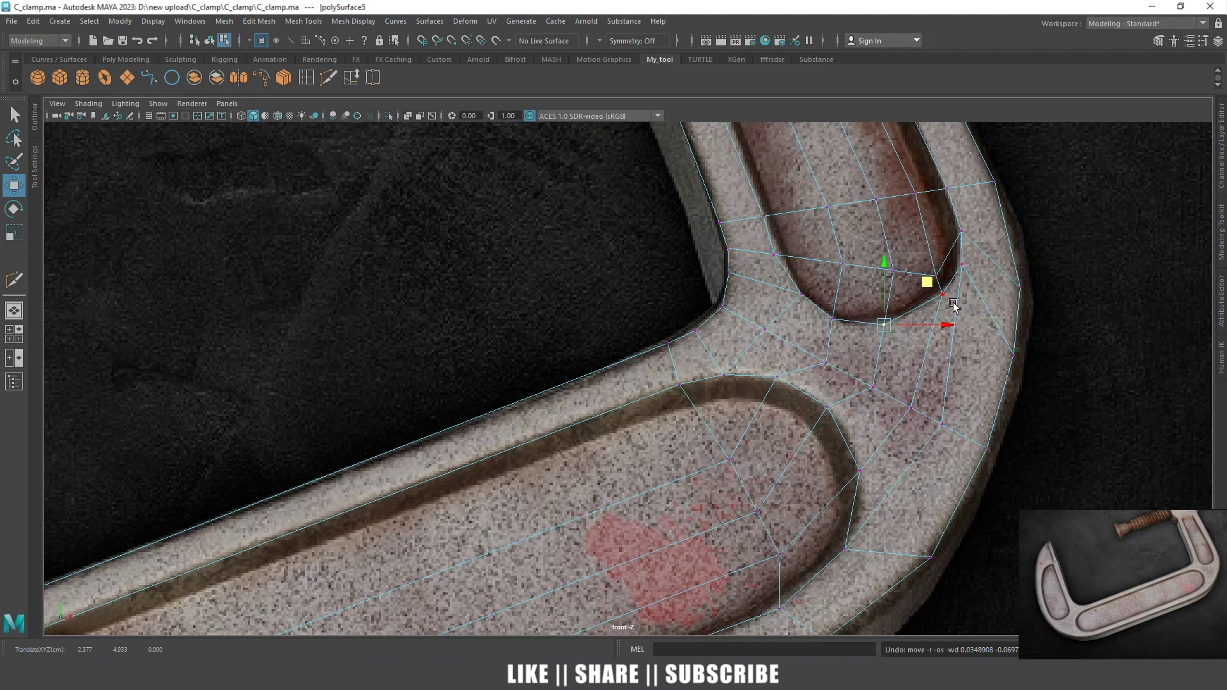
# Raise the inner-bend vertices along the curve toward the reference outline
pyautogui.moveTo(935, 290); pyautogui.dragTo(937, 302)
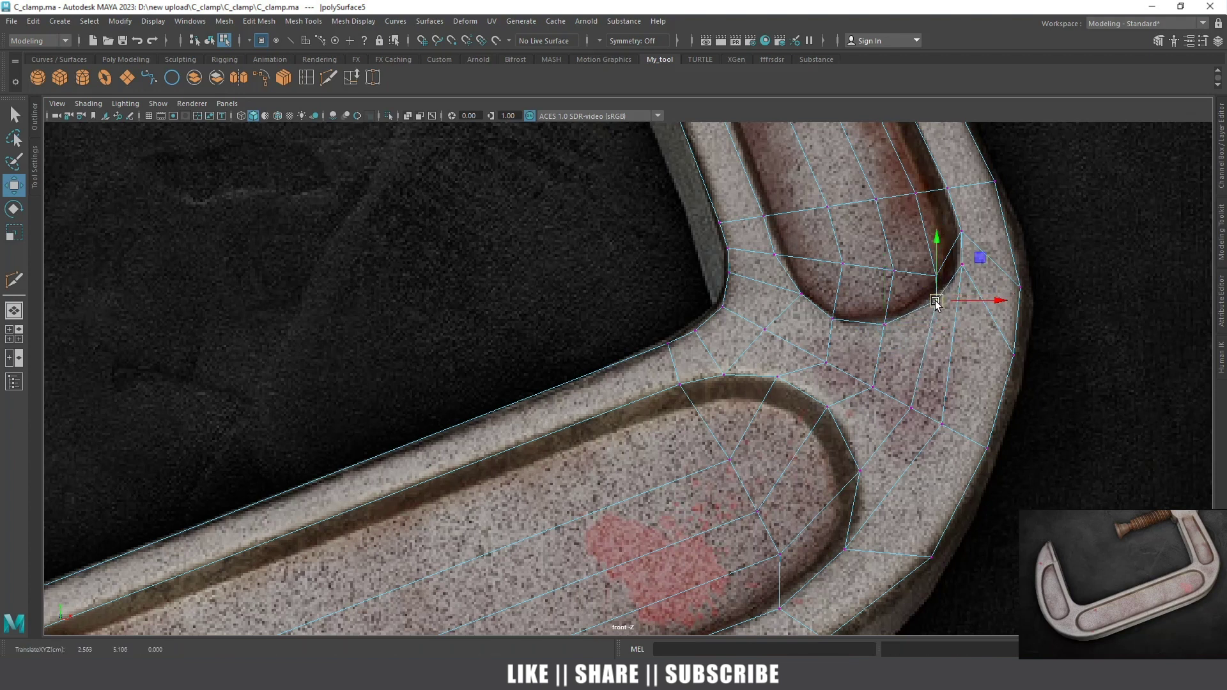
pyautogui.keyDown('alt'); pyautogui.moveTo(936, 302); pyautogui.dragTo(952, 336, button='middle'); pyautogui.keyUp('alt')
pyautogui.moveTo(934, 307); pyautogui.dragTo(930, 259)
pyautogui.keyDown('alt'); pyautogui.moveTo(856, 320); pyautogui.dragTo(820, 319, button='right'); pyautogui.keyUp('alt')
pyautogui.click(766, 294)
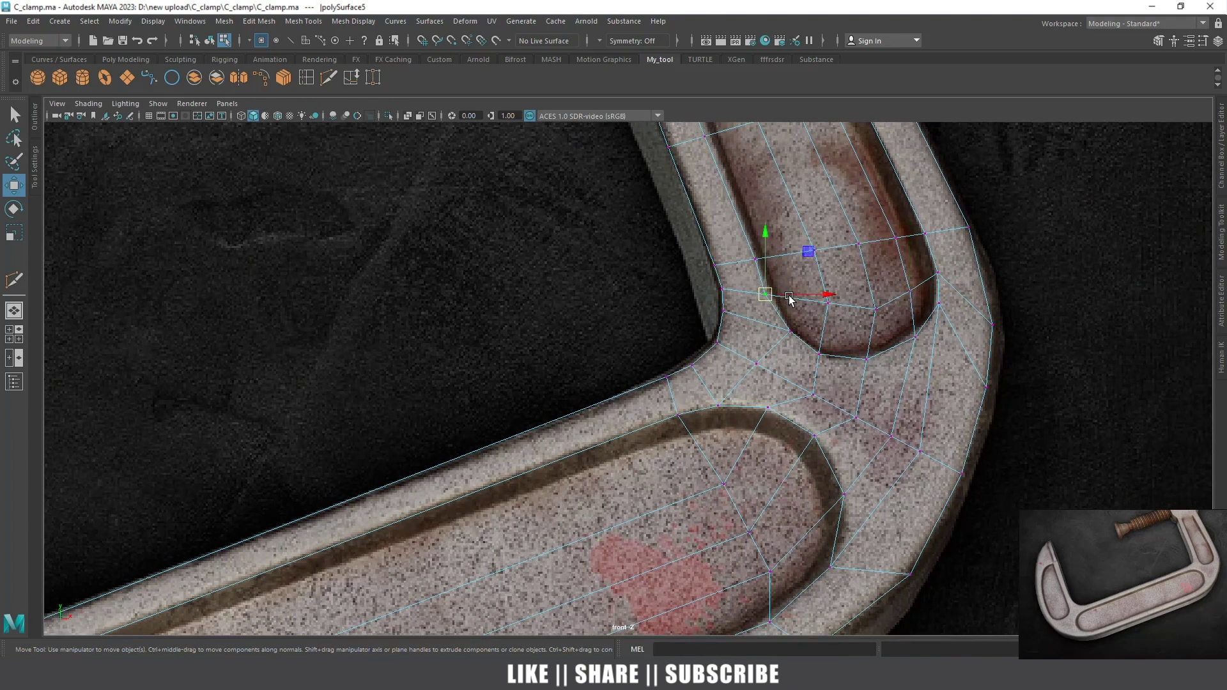
# Pan up to the screw end and move its corner vertex down and left
pyautogui.keyDown('alt'); pyautogui.moveTo(865, 318); pyautogui.dragTo(918, 413, button='middle'); pyautogui.keyUp('alt')
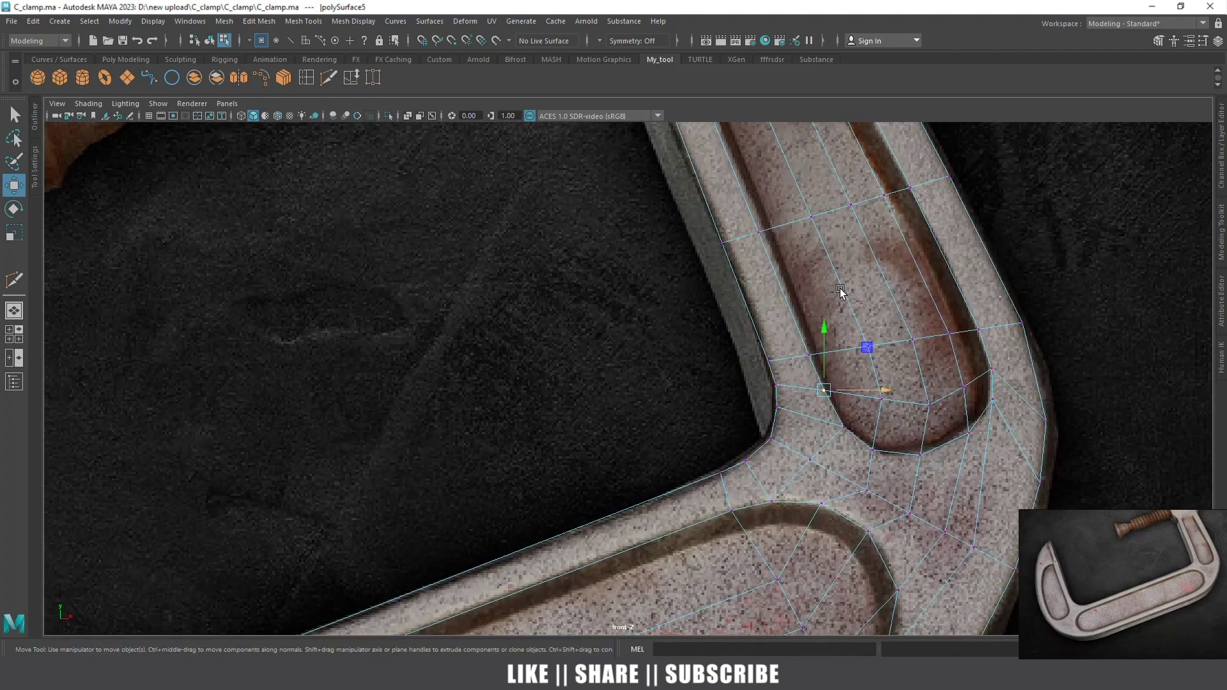
pyautogui.click(761, 232)
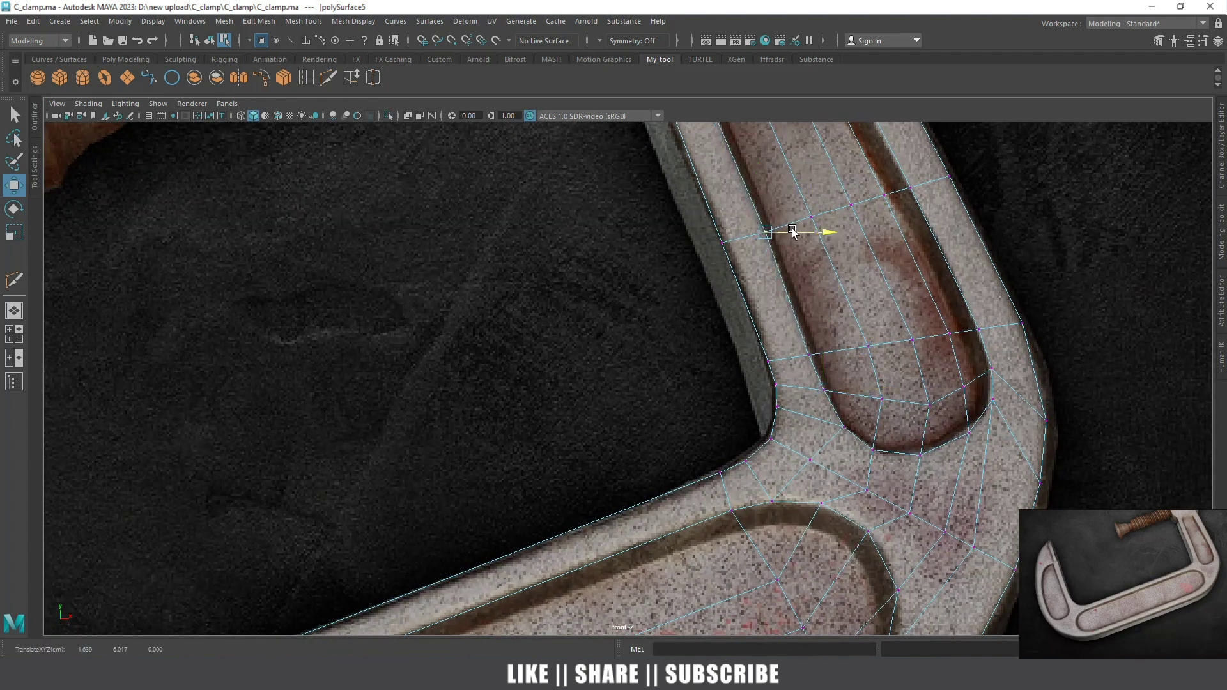
pyautogui.keyDown('alt'); pyautogui.moveTo(875, 356); pyautogui.dragTo(951, 589, button='middle'); pyautogui.keyUp('alt')
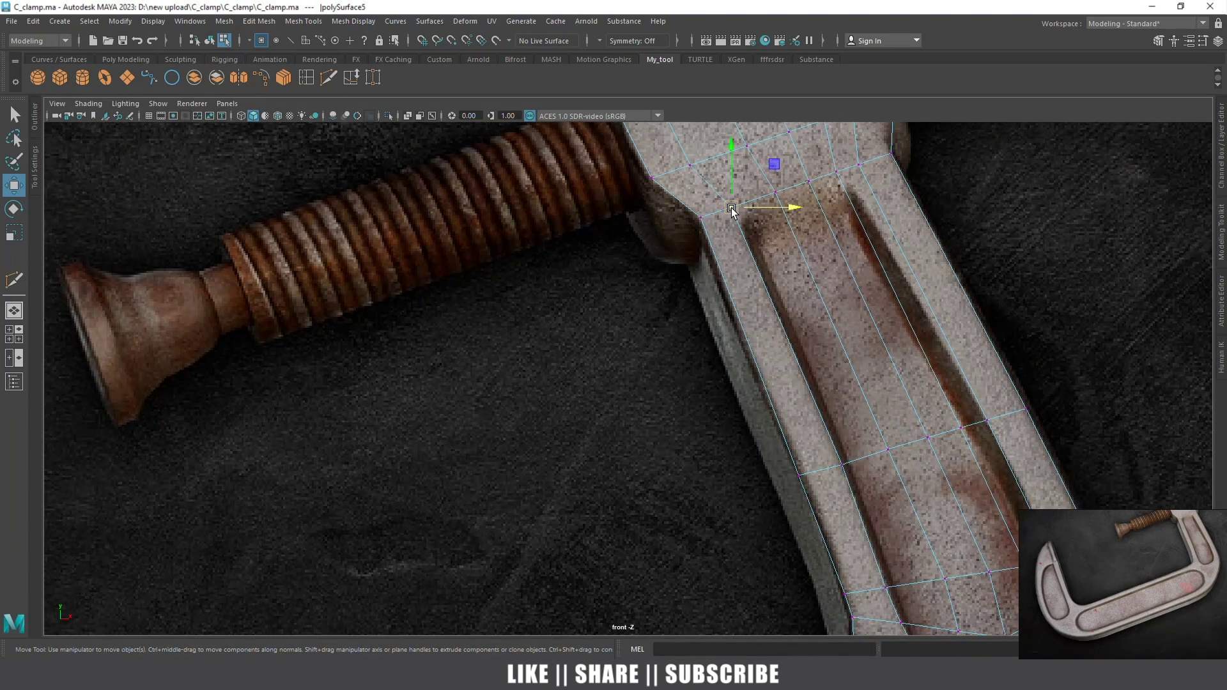
pyautogui.click(742, 225)
pyautogui.scroll(-2, 741, 225)
pyautogui.scroll(-1, 735, 241)
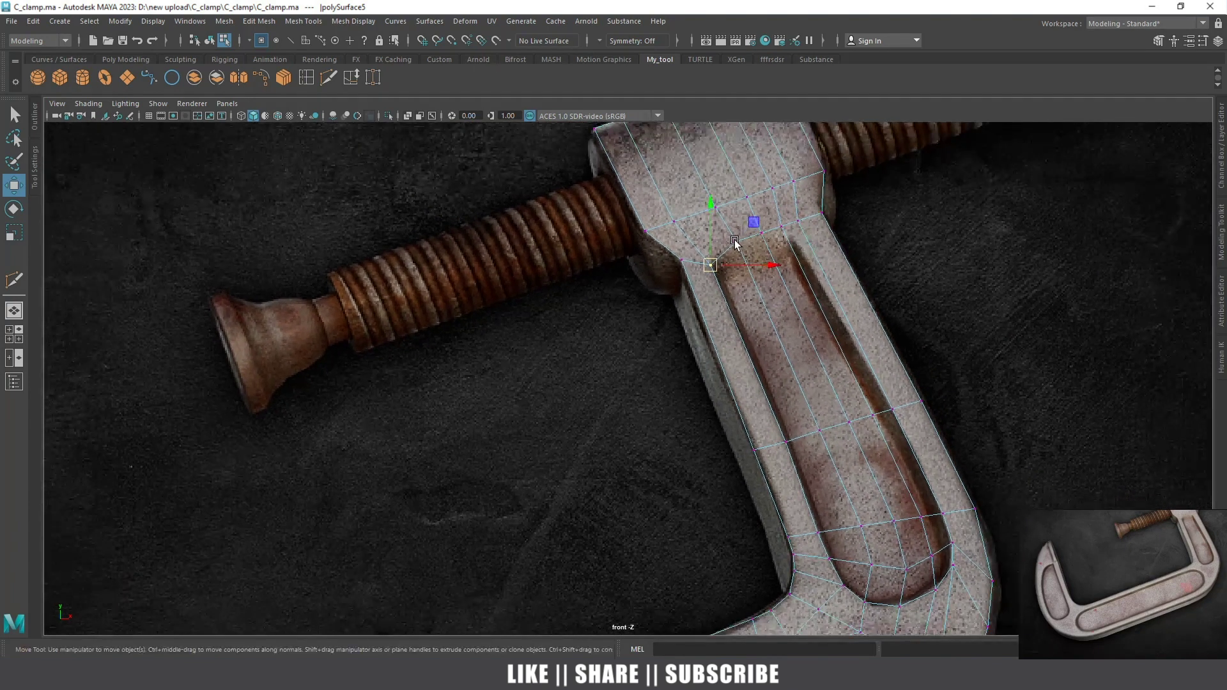
pyautogui.moveTo(746, 247); pyautogui.dragTo(738, 246)
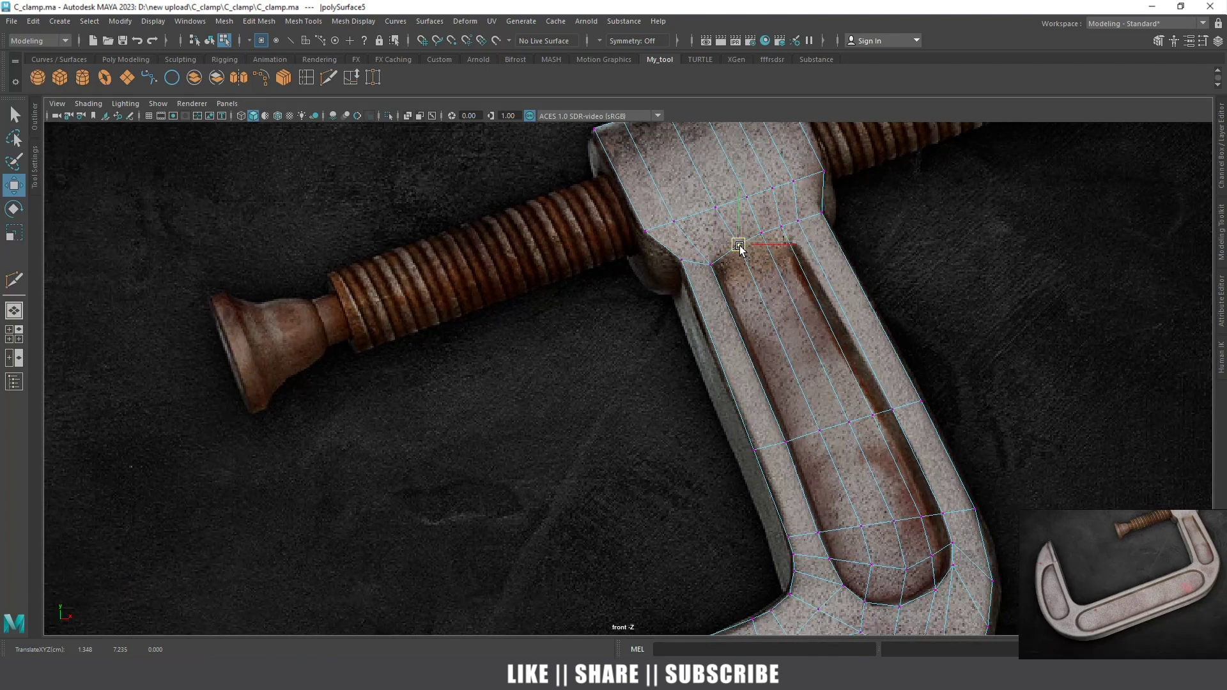
pyautogui.moveTo(740, 247); pyautogui.dragTo(707, 261)
# Adjust the top-edge vertices beside the screw to match the reference outline
pyautogui.click(790, 233)
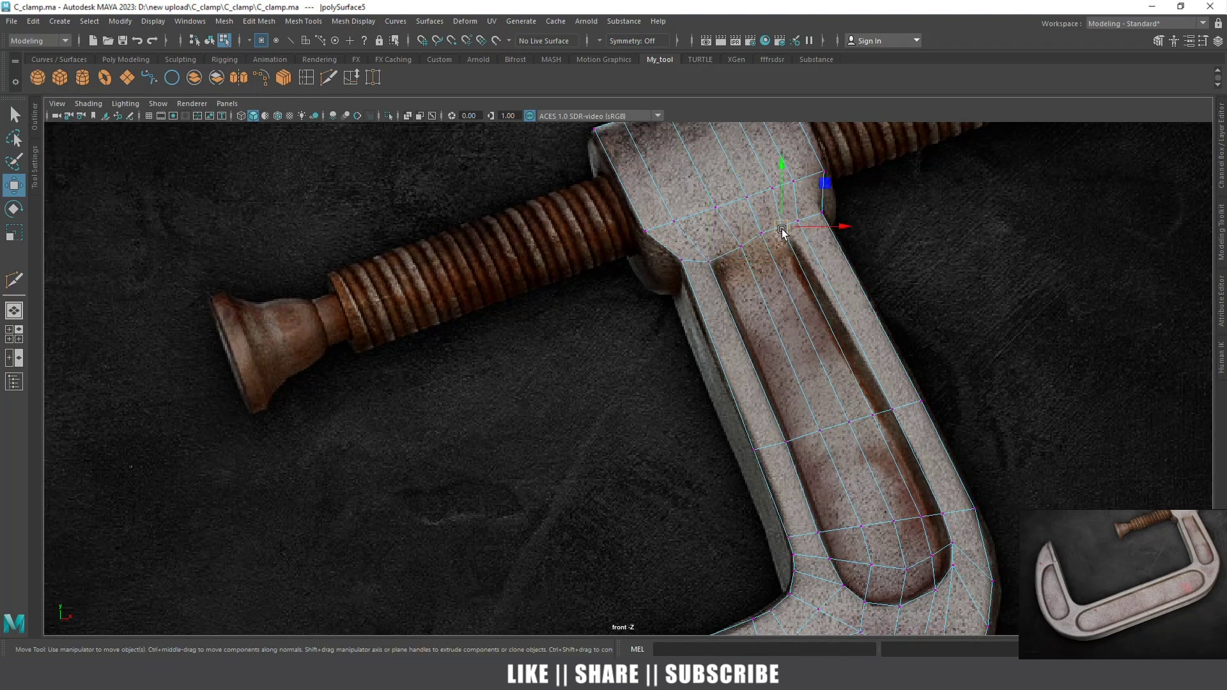
pyautogui.click(762, 234)
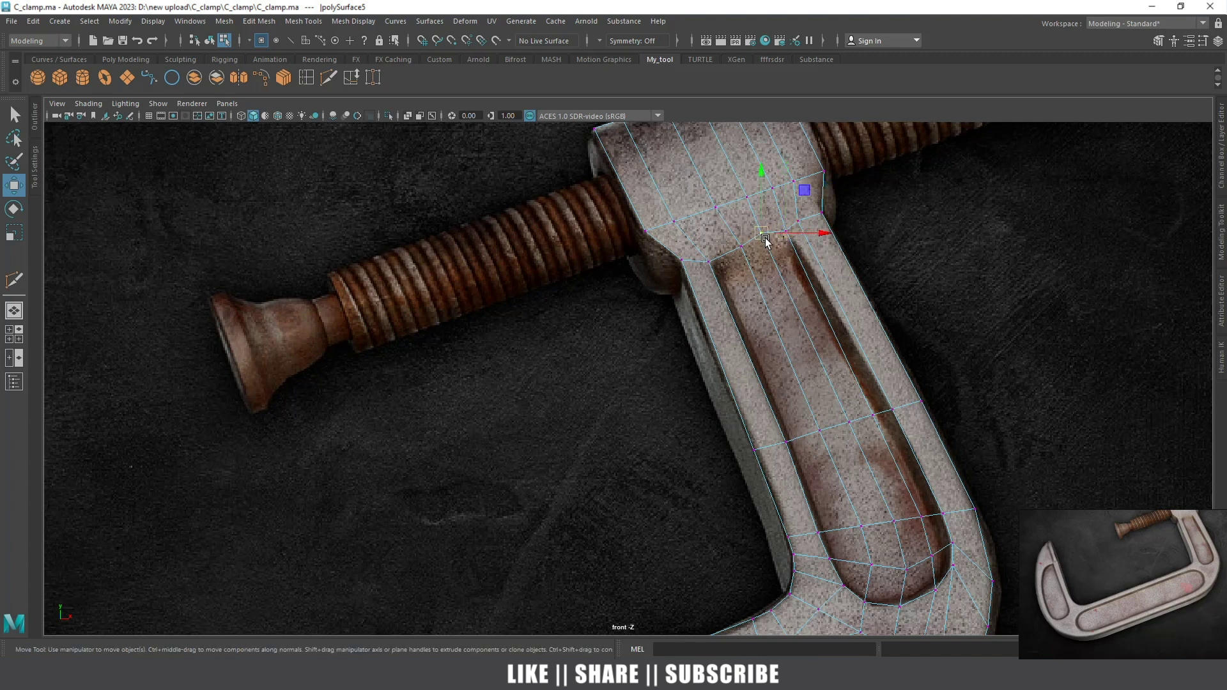
pyautogui.click(801, 223)
pyautogui.click(789, 233)
pyautogui.moveTo(802, 230); pyautogui.dragTo(785, 221)
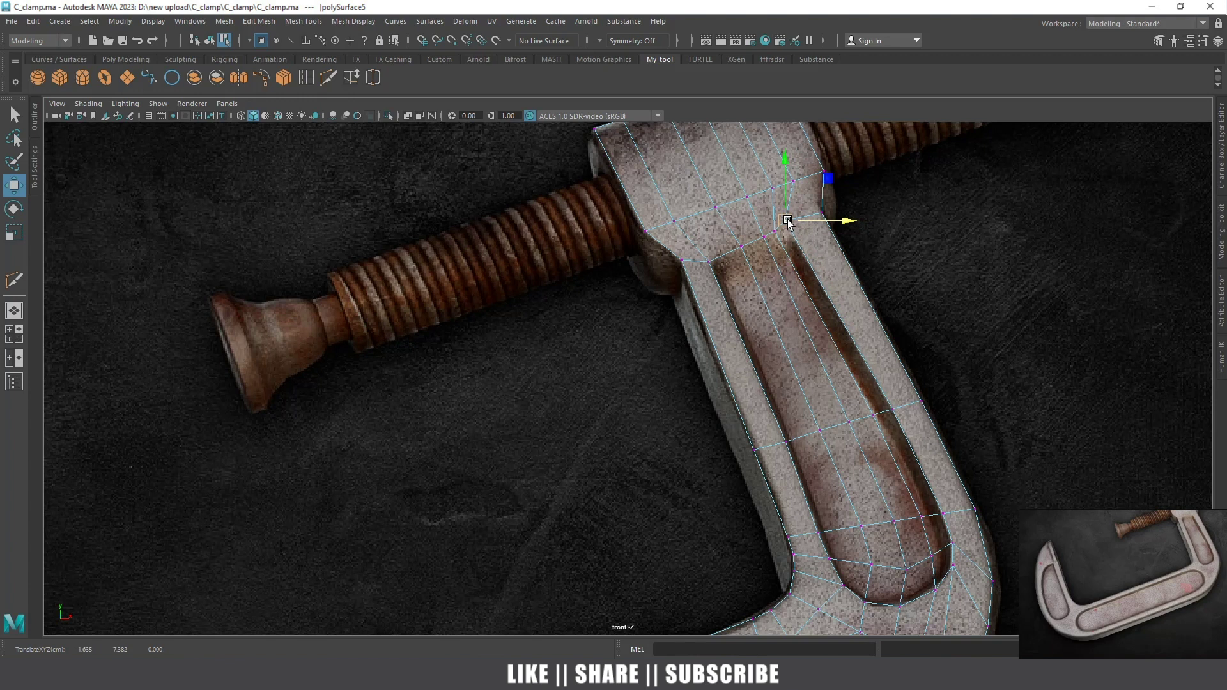
# Zoom in and out to check the mesh's fit against the reference frame
pyautogui.scroll(2, 788, 224)
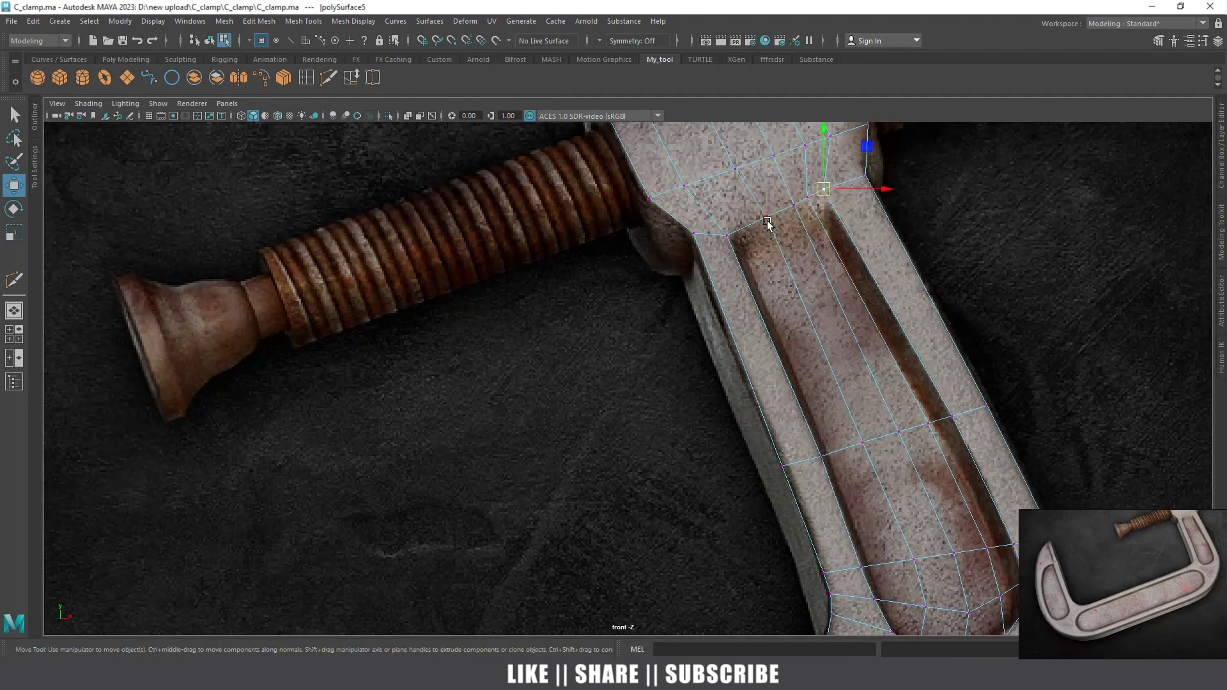
pyautogui.scroll(-5, 767, 213)
pyautogui.scroll(1, 712, 406)
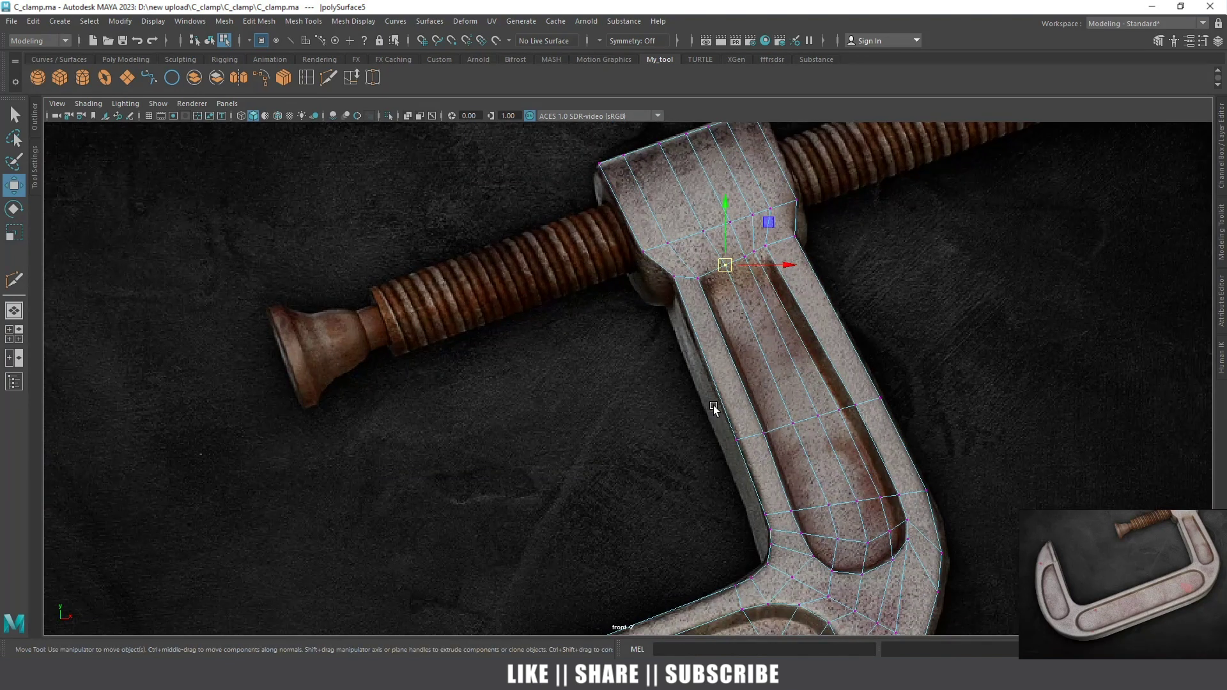
pyautogui.scroll(-2, 753, 393)
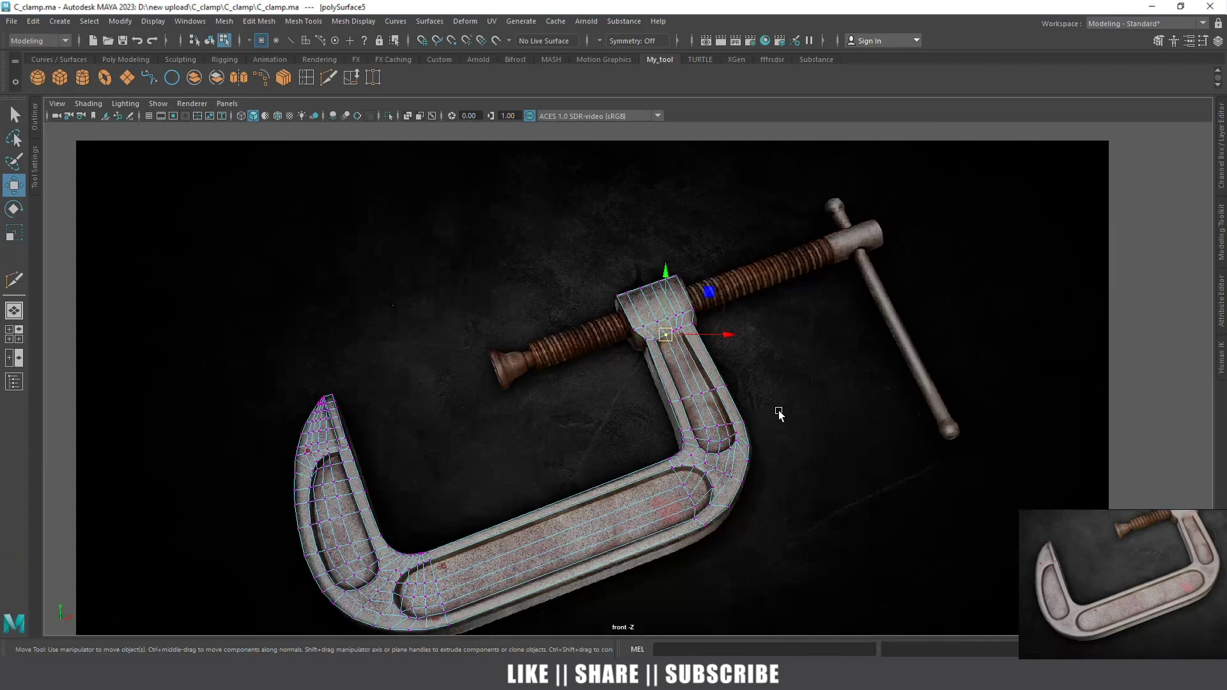
pyautogui.scroll(1, 779, 384)
pyautogui.scroll(2, 822, 430)
pyautogui.scroll(2, 756, 378)
pyautogui.scroll(2, 756, 378)
pyautogui.scroll(-3, 738, 377)
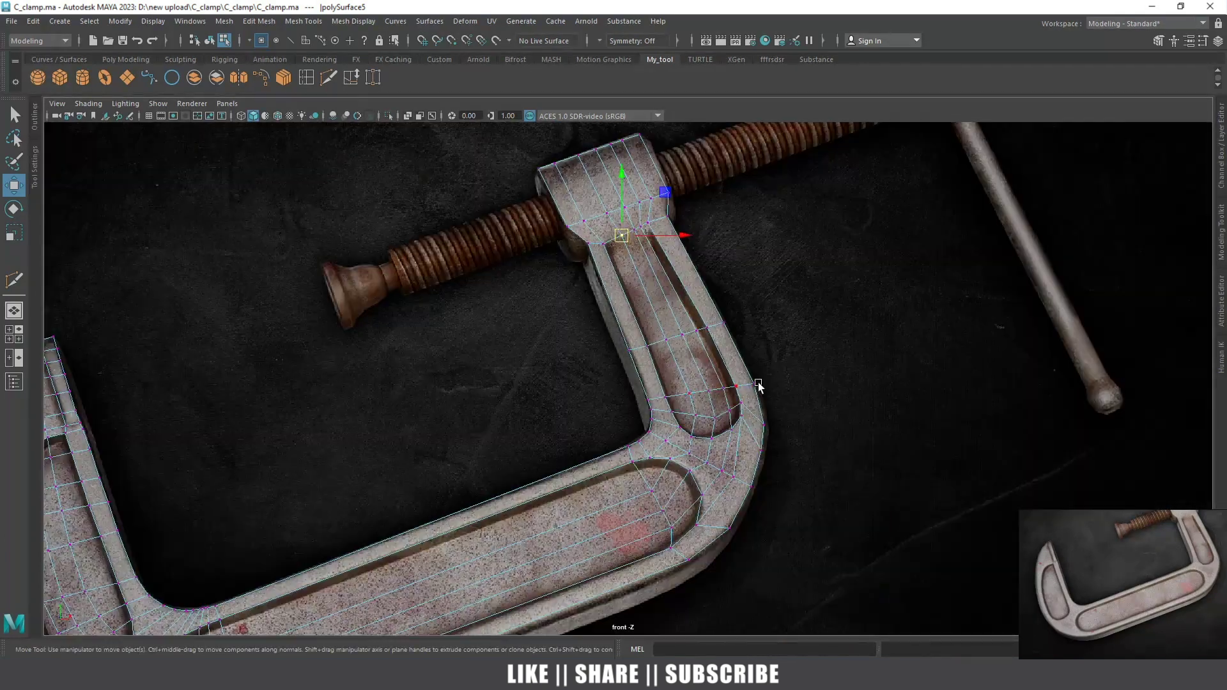
pyautogui.scroll(-3, 540, 334)
pyautogui.scroll(2, 666, 307)
pyautogui.scroll(1, 676, 304)
pyautogui.scroll(1, 680, 298)
pyautogui.scroll(-3, 703, 291)
pyautogui.scroll(-1, 808, 265)
pyautogui.scroll(2, 831, 307)
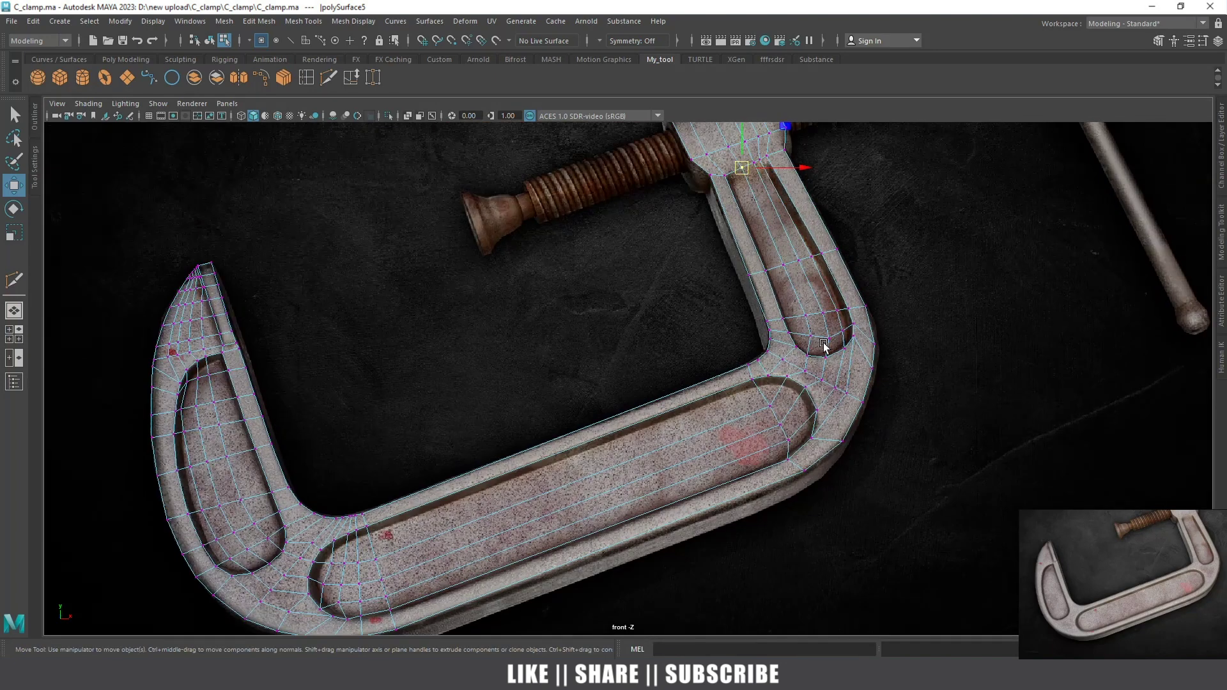
pyautogui.scroll(2, 818, 384)
pyautogui.scroll(2, 703, 420)
pyautogui.scroll(2, 627, 396)
pyautogui.scroll(-2, 703, 358)
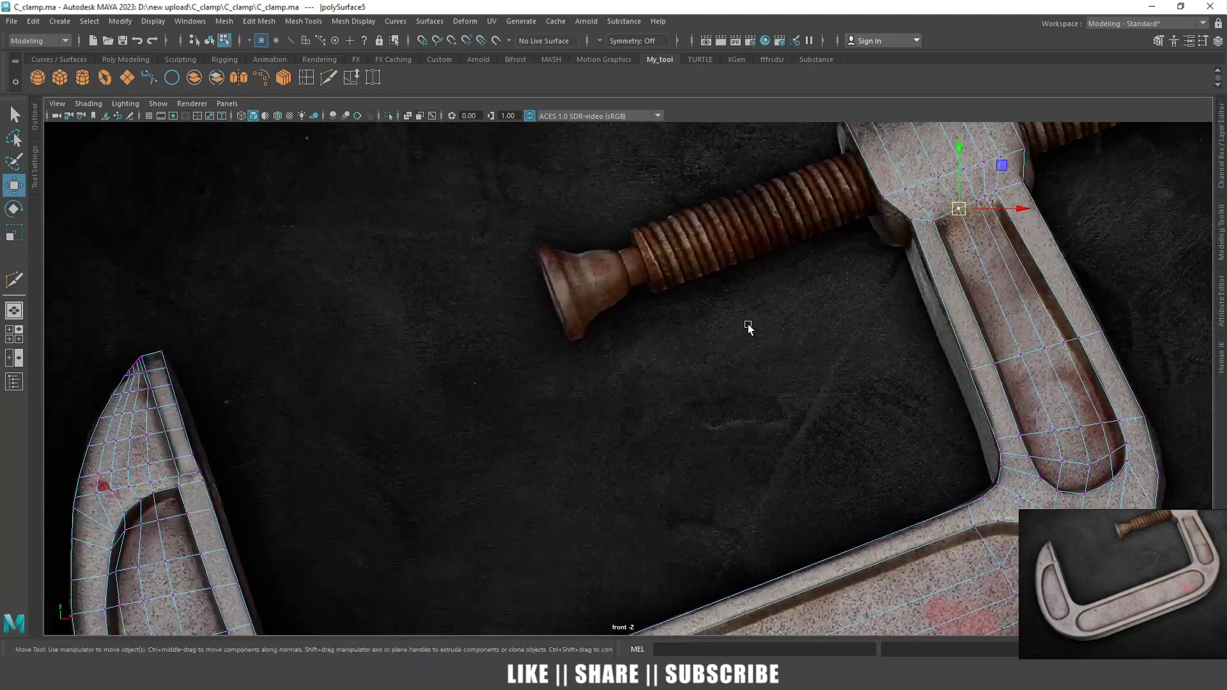
pyautogui.scroll(-2, 575, 383)
pyautogui.scroll(1, 637, 339)
pyautogui.scroll(3, 493, 315)
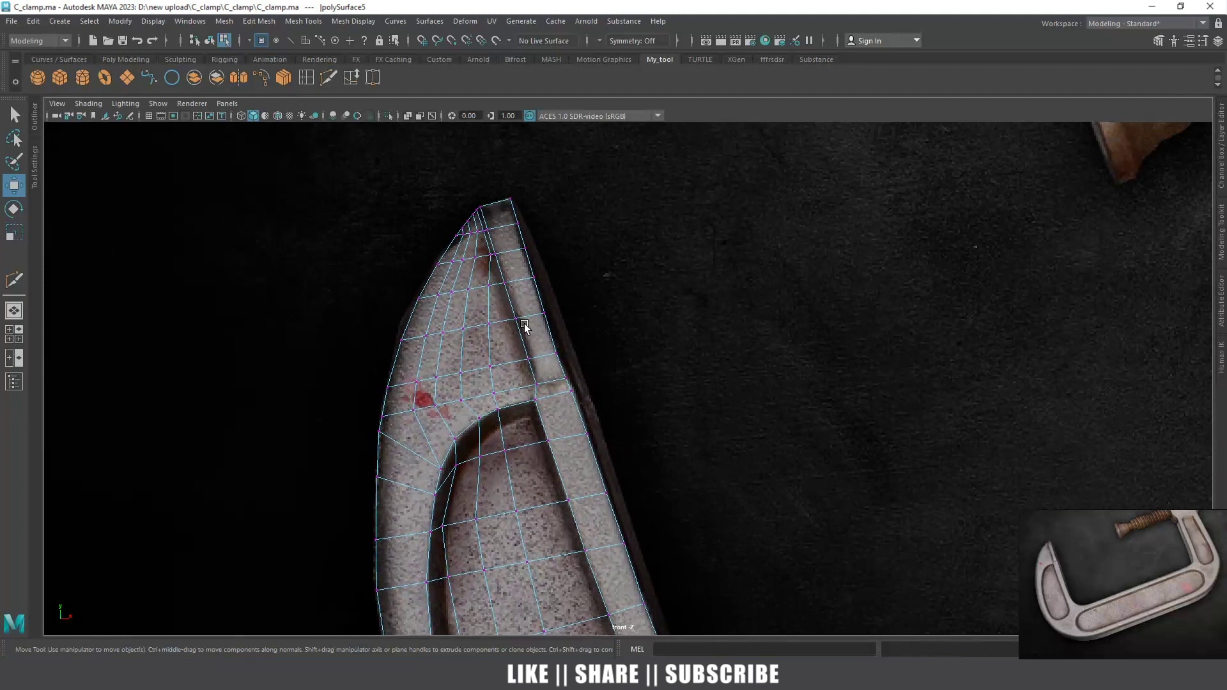
# Restore shaded display, switch to the perspective camera and return the clamp to Object Mode
pyautogui.press('5')
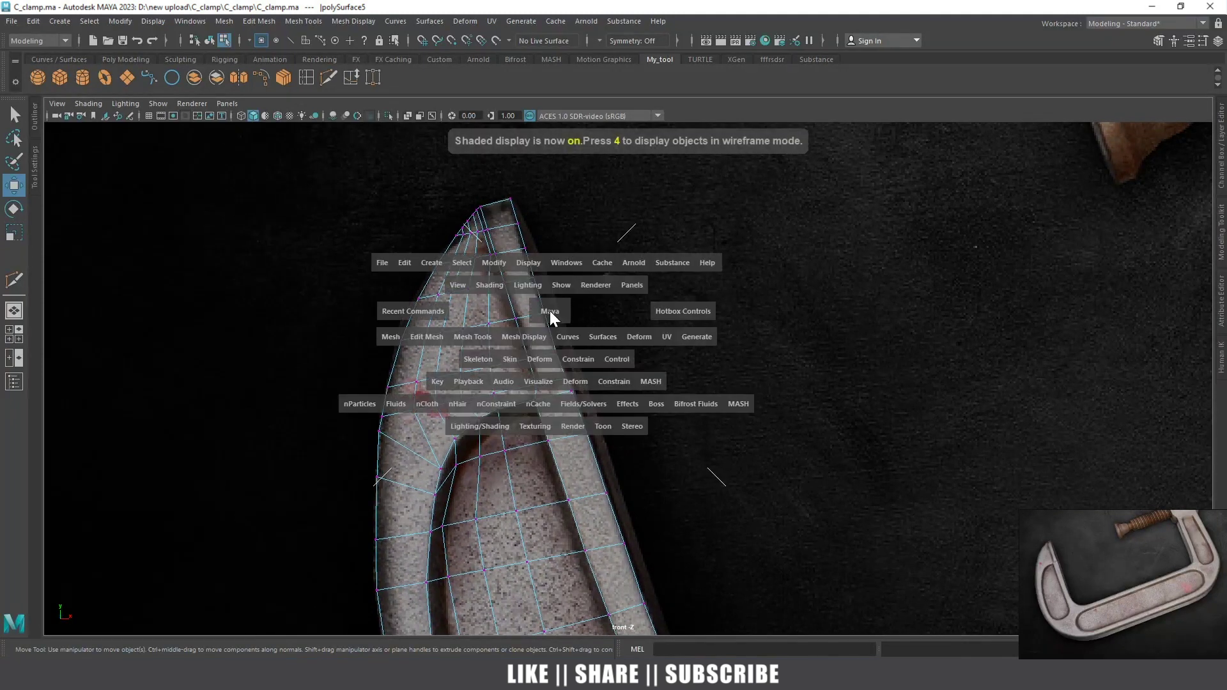
pyautogui.moveTo(549, 312); pyautogui.dragTo(558, 274)
pyautogui.rightClick(627, 261)
pyautogui.rightClick(655, 247)
pyautogui.moveTo(678, 251); pyautogui.dragTo(693, 214, button='right')
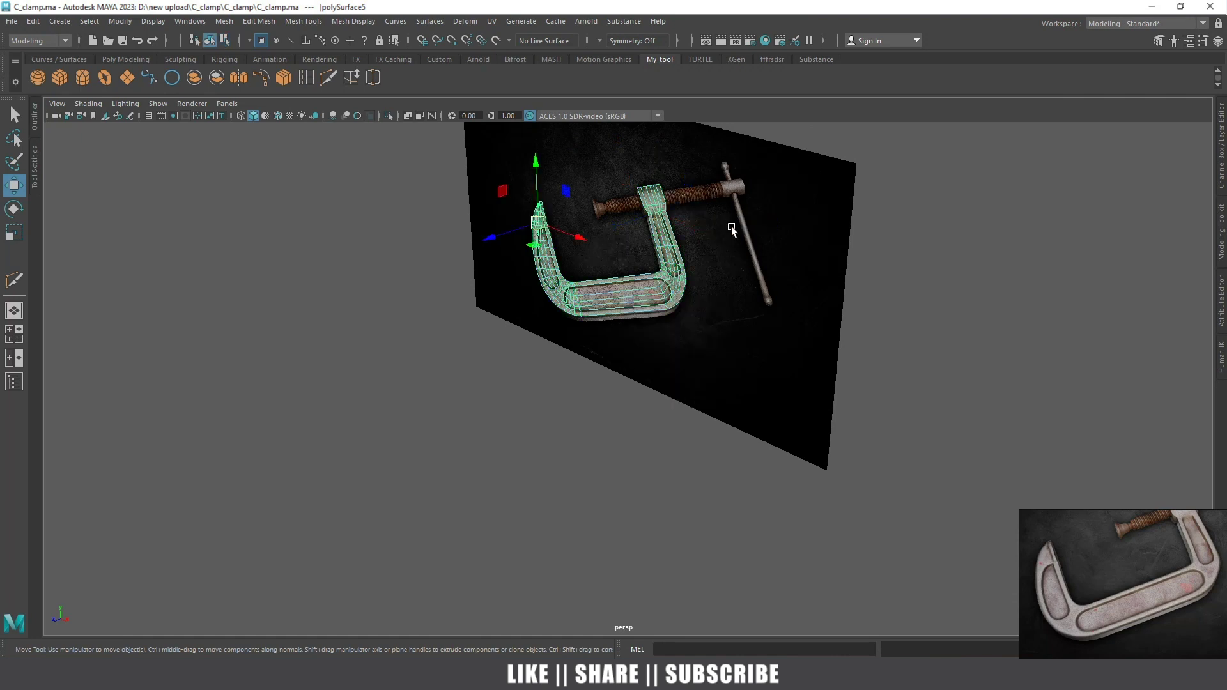
# Select the clamp frame mesh as an object, inspect it from several angles and nudge it slightly
pyautogui.scroll(-3, 703, 256)
pyautogui.moveTo(564, 272); pyautogui.dragTo(514, 290, button='right')
pyautogui.scroll(3, 505, 300)
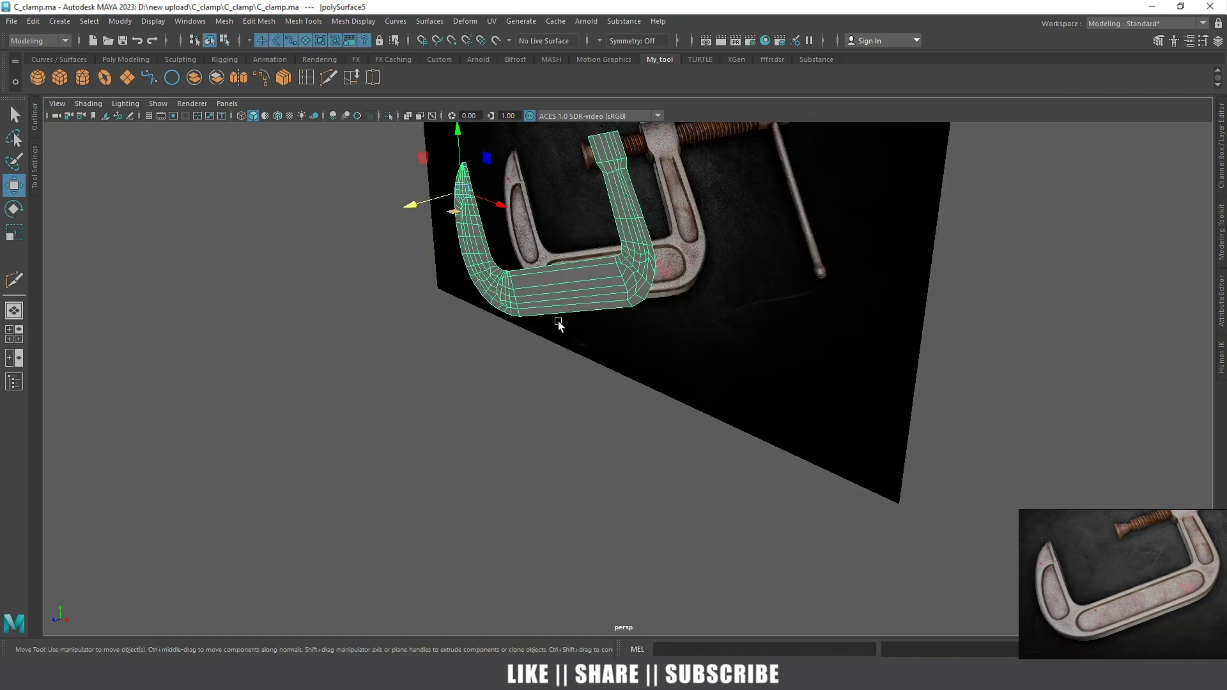
pyautogui.scroll(3, 556, 323)
pyautogui.scroll(4, 592, 425)
pyautogui.keyDown('alt'); pyautogui.moveTo(565, 478); pyautogui.dragTo(634, 377); pyautogui.keyUp('alt')
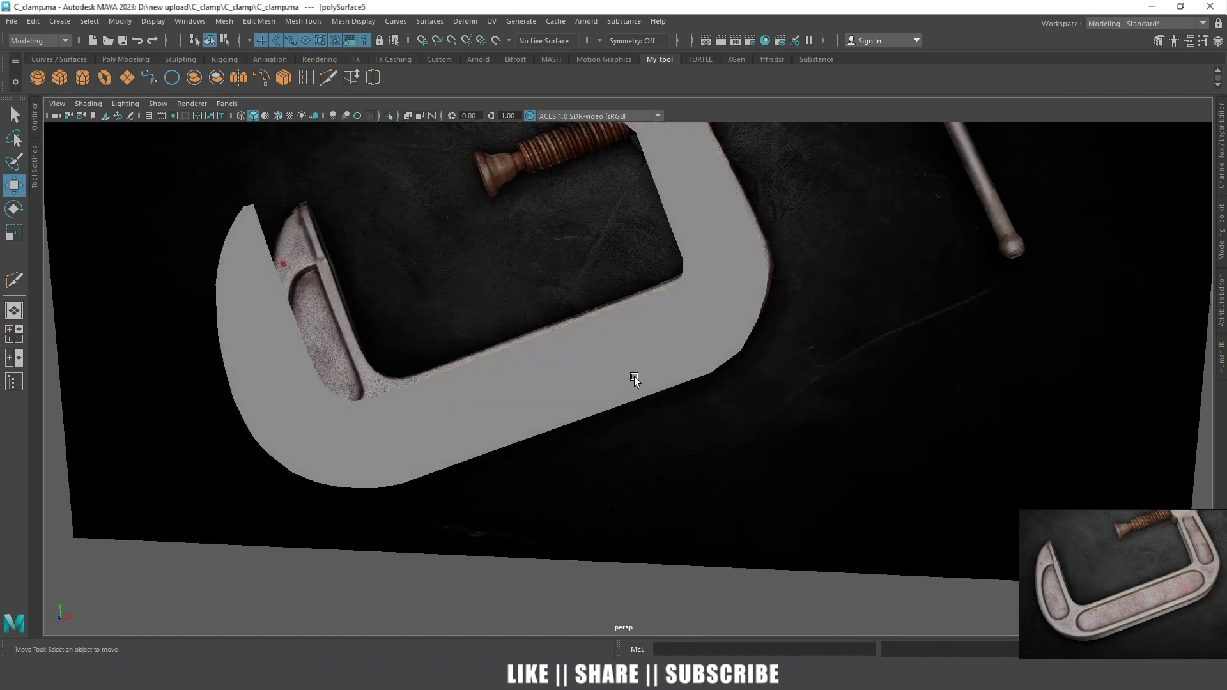
pyautogui.scroll(3, 577, 434)
pyautogui.click(577, 435)
pyautogui.keyDown('alt'); pyautogui.moveTo(493, 436); pyautogui.dragTo(505, 428); pyautogui.keyUp('alt')
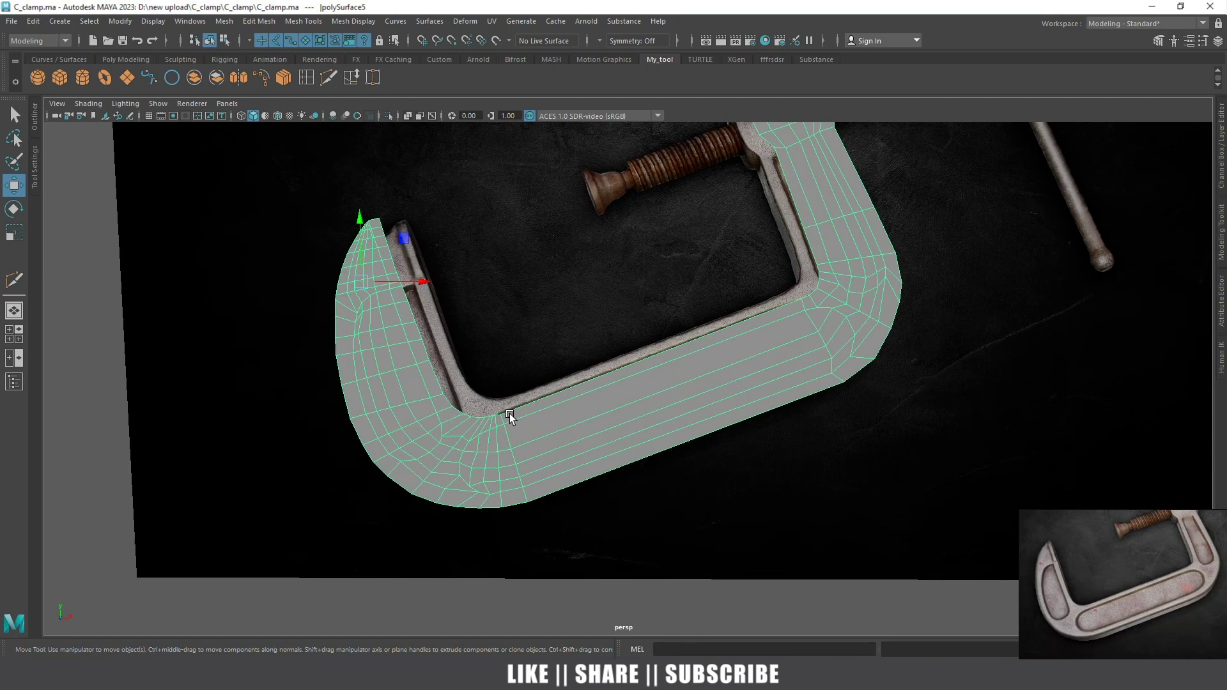
pyautogui.scroll(-3, 562, 383)
pyautogui.scroll(-2, 633, 353)
pyautogui.scroll(5, 658, 355)
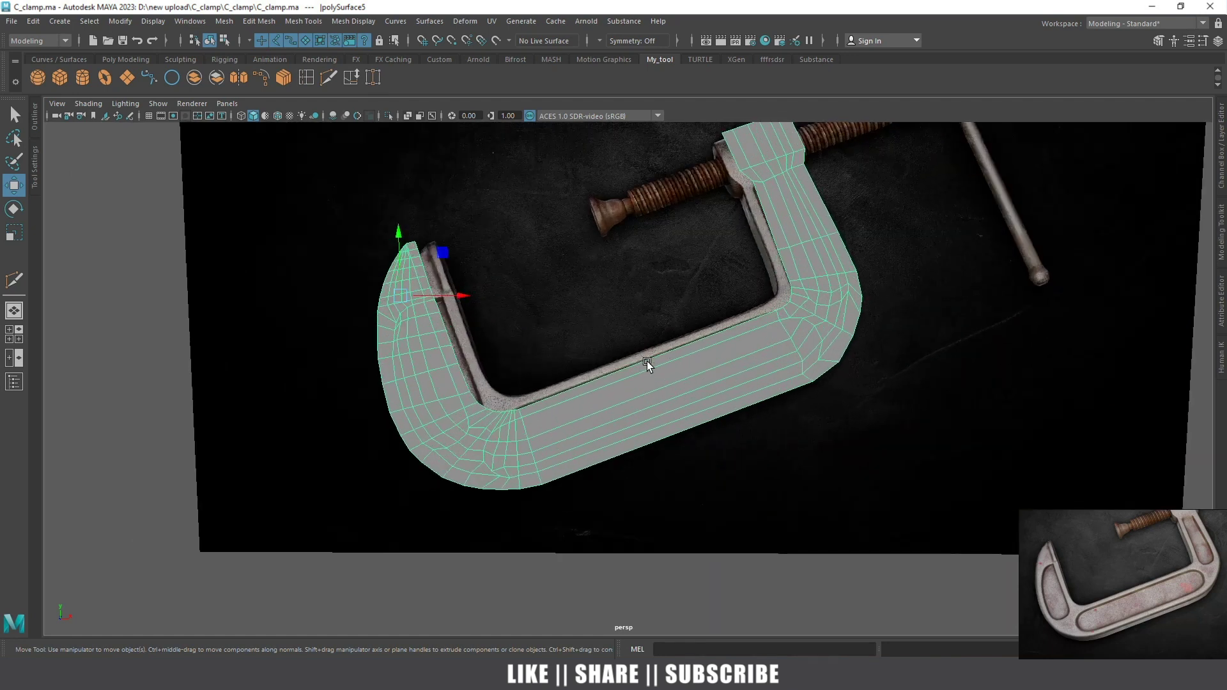
pyautogui.moveTo(646, 363)
pyautogui.keyDown('alt'); pyautogui.mouseDown()
pyautogui.moveTo(707, 397)
pyautogui.moveTo(580, 363)
pyautogui.mouseUp(); pyautogui.keyUp('alt')
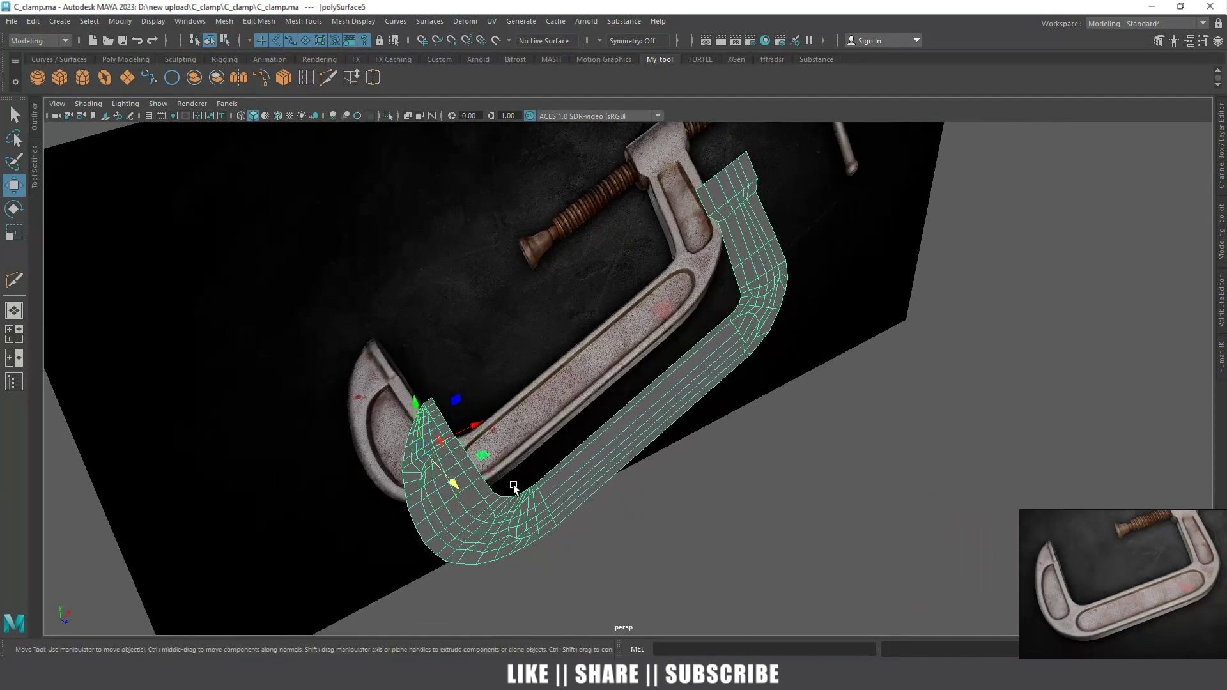
pyautogui.moveTo(462, 486); pyautogui.dragTo(648, 411)
# Extrude the clamp frame faces with a Thickness of 0.65
pyautogui.keyDown('shift'); pyautogui.moveTo(677, 404); pyautogui.dragTo(717, 332, button='right'); pyautogui.keyUp('shift')
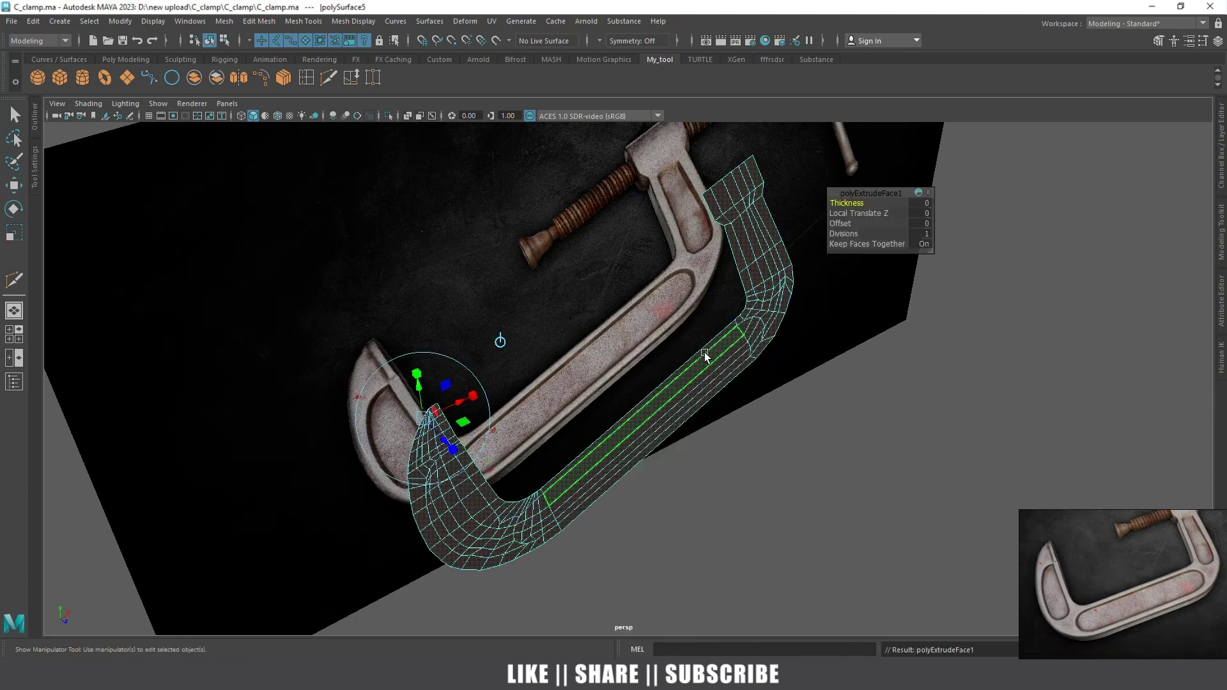
pyautogui.keyDown('alt'); pyautogui.moveTo(705, 356); pyautogui.dragTo(690, 358); pyautogui.keyUp('alt')
pyautogui.moveTo(844, 203)
pyautogui.mouseDown()
pyautogui.moveTo(914, 203)
pyautogui.moveTo(892, 229)
pyautogui.moveTo(532, 366)
pyautogui.mouseUp()
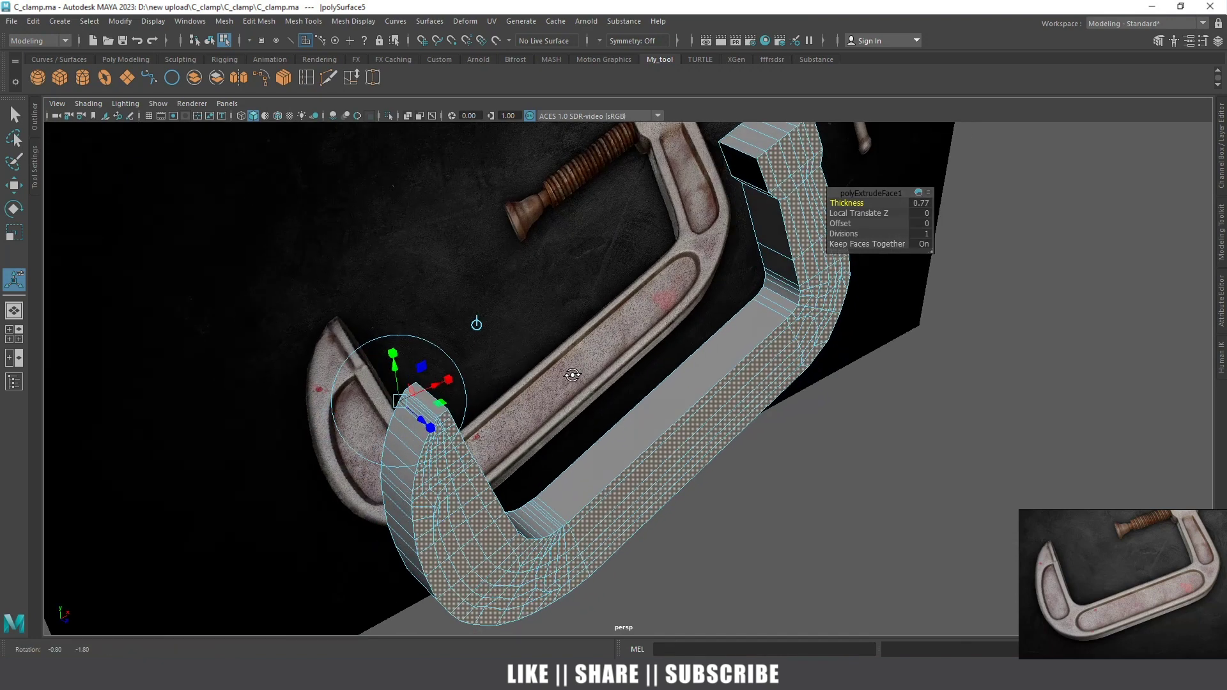
pyautogui.scroll(3, 576, 384)
pyautogui.moveTo(624, 393)
pyautogui.keyDown('alt'); pyautogui.mouseDown()
pyautogui.moveTo(625, 370)
pyautogui.moveTo(665, 411)
pyautogui.moveTo(638, 416)
pyautogui.moveTo(646, 427)
pyautogui.moveTo(693, 421)
pyautogui.moveTo(643, 471)
pyautogui.mouseUp(); pyautogui.keyUp('alt')
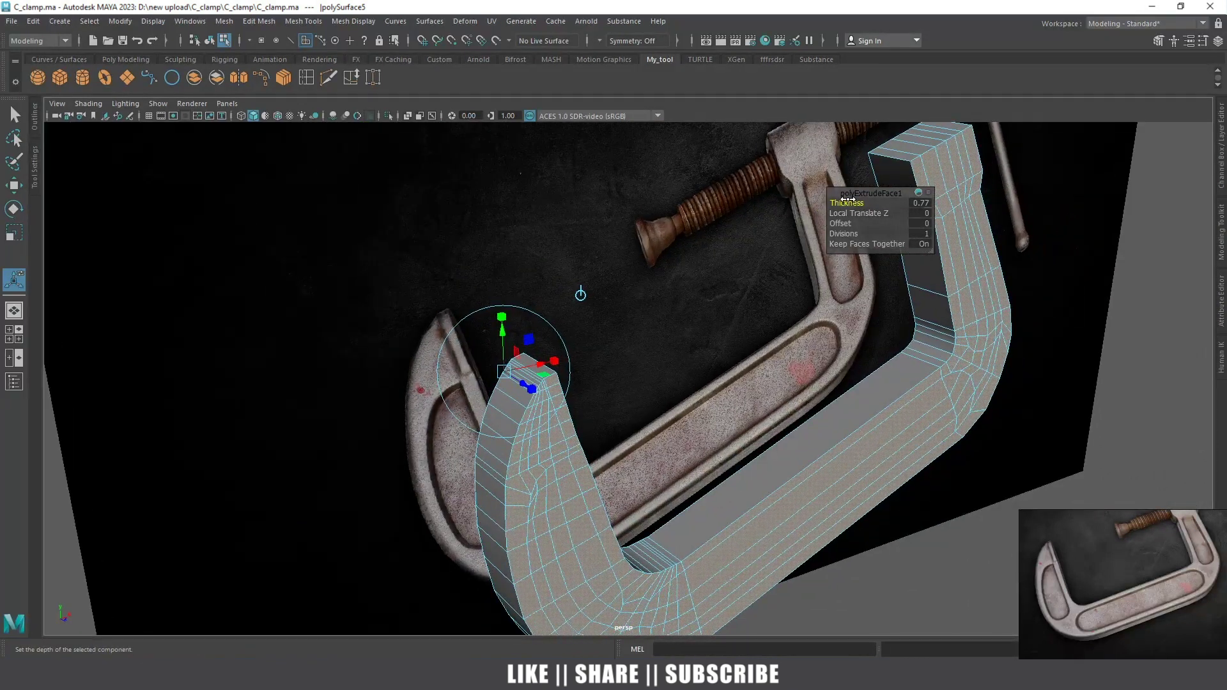
pyautogui.moveTo(845, 198); pyautogui.dragTo(840, 200, button='middle')
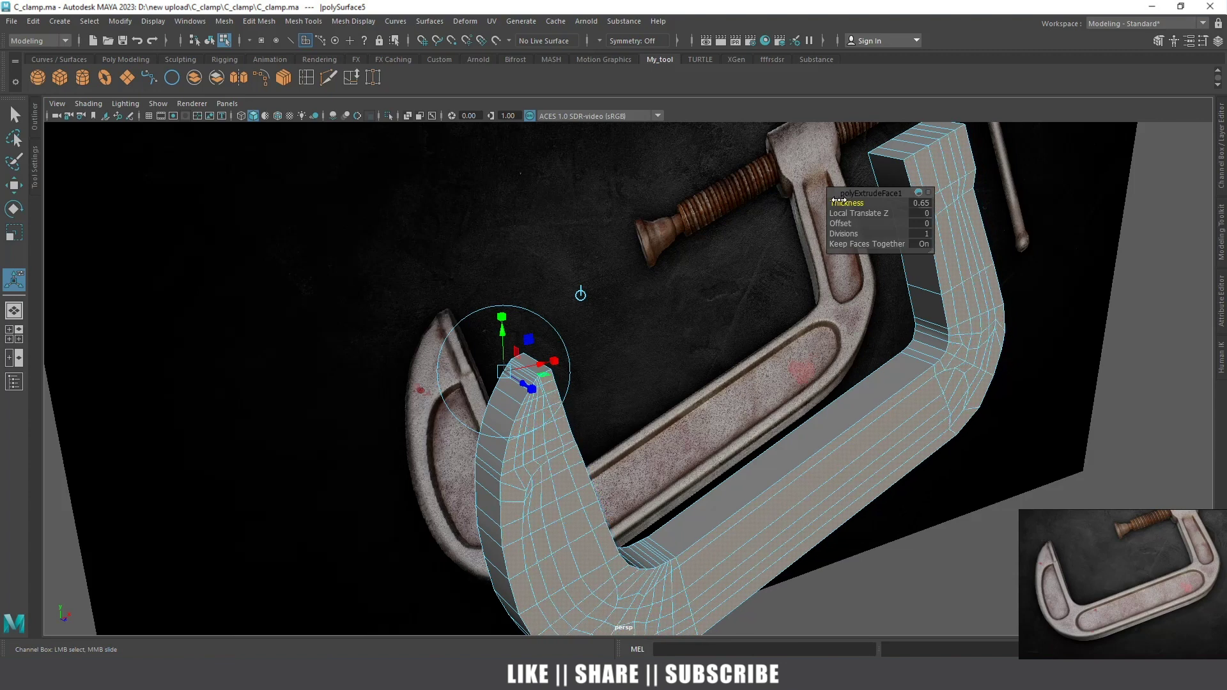
pyautogui.press('w')
# Switch the clamp mesh to edge selection mode
pyautogui.moveTo(795, 232)
pyautogui.keyDown('alt'); pyautogui.mouseDown()
pyautogui.moveTo(671, 232)
pyautogui.moveTo(703, 244)
pyautogui.moveTo(766, 313)
pyautogui.moveTo(753, 331)
pyautogui.moveTo(642, 378)
pyautogui.moveTo(668, 320)
pyautogui.moveTo(573, 419)
pyautogui.moveTo(749, 383)
pyautogui.mouseUp(); pyautogui.keyUp('alt')
pyautogui.moveTo(796, 325); pyautogui.dragTo(782, 284, button='right')
pyautogui.click(796, 465)
# Select an edge, then two vertices on the screw-end jaw block
pyautogui.moveTo(806, 458)
pyautogui.keyDown('alt'); pyautogui.mouseDown()
pyautogui.moveTo(791, 415)
pyautogui.moveTo(742, 400)
pyautogui.mouseUp(); pyautogui.keyUp('alt')
pyautogui.keyDown('shift'); pyautogui.rightClick(742, 397); pyautogui.keyUp('shift')
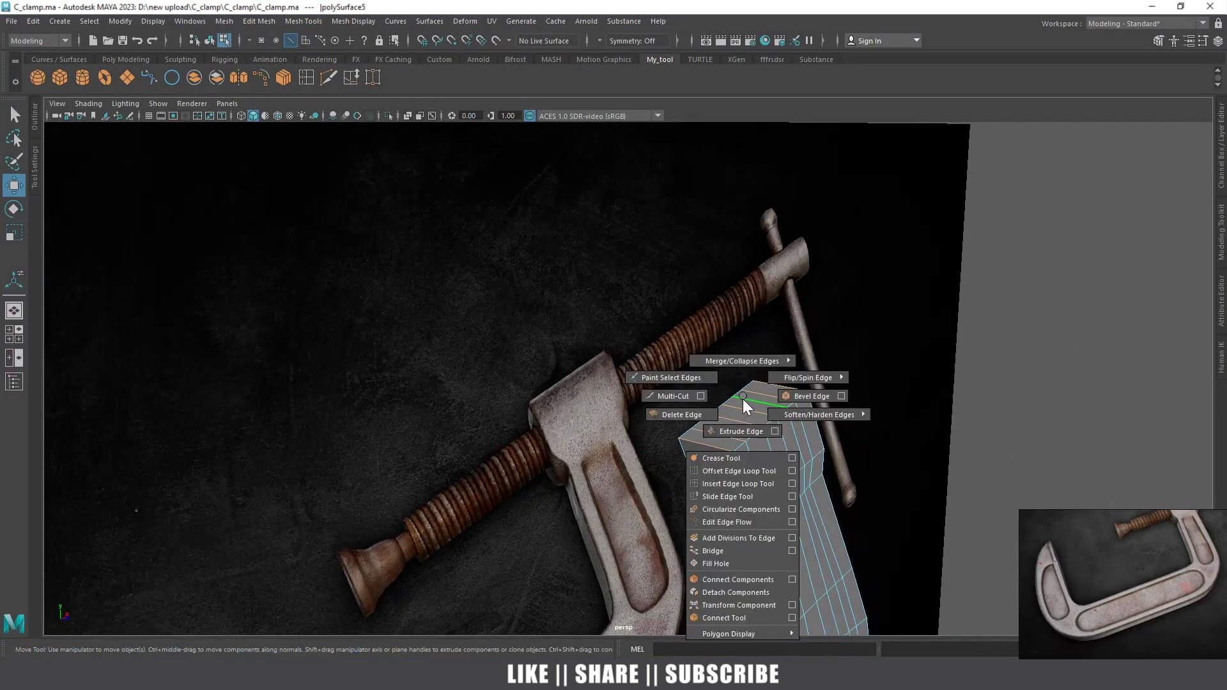
pyautogui.click(718, 579)
pyautogui.keyDown('alt'); pyautogui.moveTo(715, 581); pyautogui.dragTo(723, 435); pyautogui.keyUp('alt')
pyautogui.rightClick(728, 325)
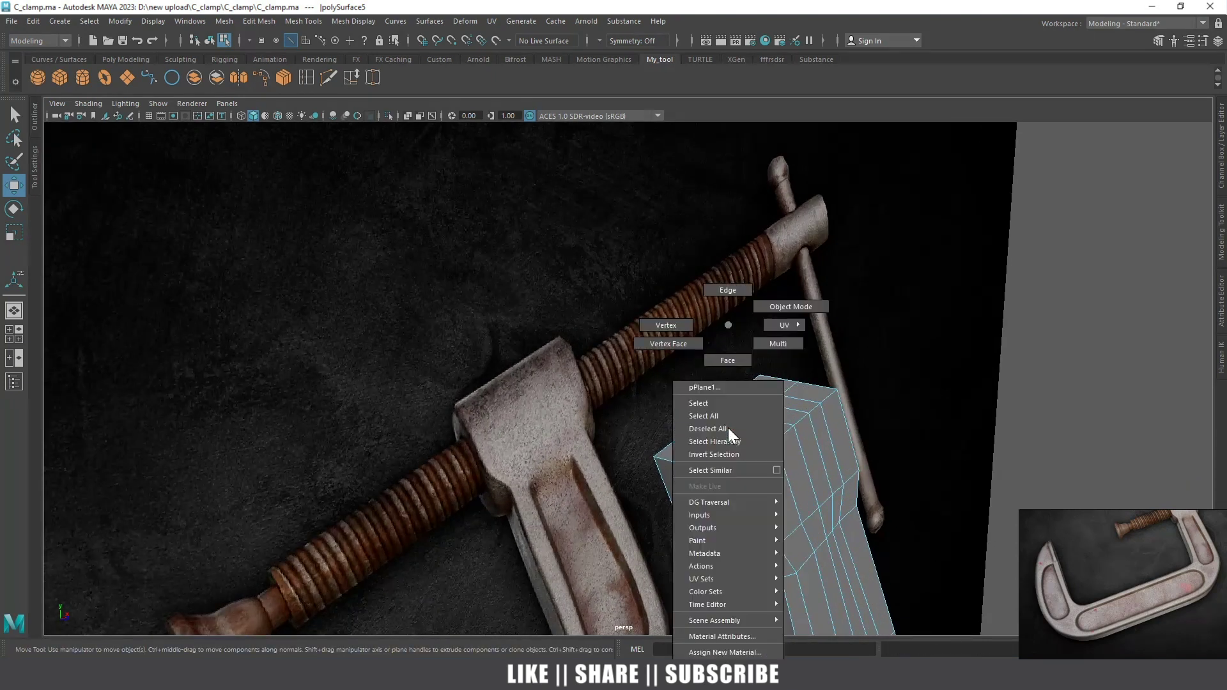
pyautogui.click(674, 327)
pyautogui.click(693, 467)
pyautogui.moveTo(701, 466)
pyautogui.keyDown('alt'); pyautogui.mouseDown()
pyautogui.moveTo(775, 562)
pyautogui.moveTo(807, 465)
pyautogui.mouseUp(); pyautogui.keyUp('alt')
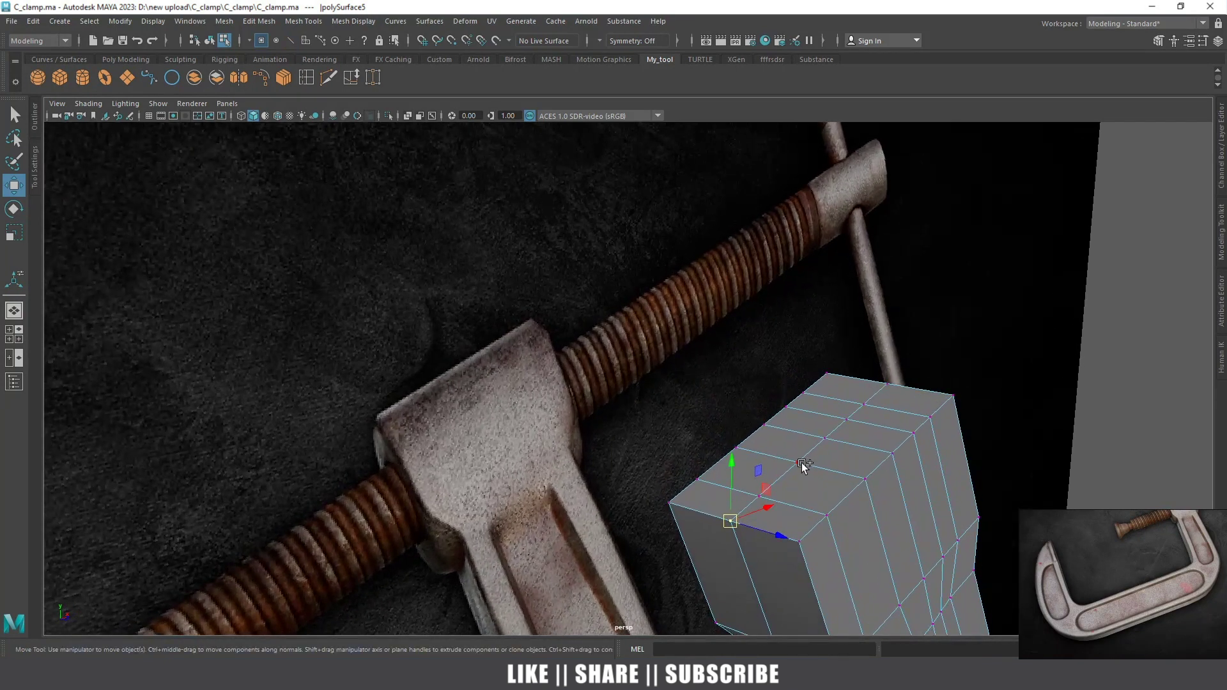
pyautogui.keyDown('shift'); pyautogui.click(883, 387); pyautogui.keyUp('shift')
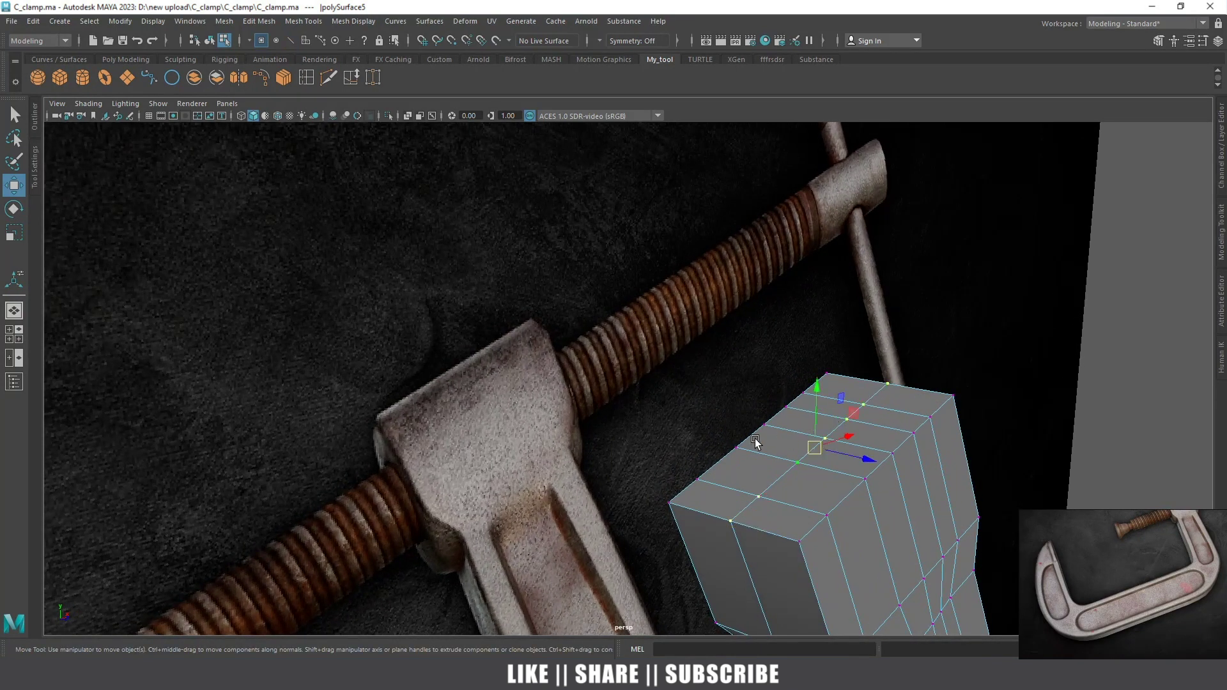
pyautogui.keyDown('alt'); pyautogui.moveTo(755, 441); pyautogui.dragTo(636, 434, button='right'); pyautogui.keyUp('alt')
pyautogui.moveTo(636, 434)
pyautogui.keyDown('alt'); pyautogui.mouseDown()
pyautogui.moveTo(606, 432)
pyautogui.moveTo(673, 488)
pyautogui.mouseUp(); pyautogui.keyUp('alt')
pyautogui.moveTo(673, 488)
pyautogui.keyDown('alt'); pyautogui.mouseDown(button='right')
pyautogui.moveTo(758, 476)
pyautogui.moveTo(743, 448)
pyautogui.mouseUp(button='right'); pyautogui.keyUp('alt')
pyautogui.moveTo(747, 455)
pyautogui.keyDown('alt'); pyautogui.mouseDown()
pyautogui.moveTo(602, 395)
pyautogui.moveTo(658, 427)
pyautogui.moveTo(606, 414)
pyautogui.moveTo(589, 430)
pyautogui.mouseUp(); pyautogui.keyUp('alt')
# In front view, extrude the block's top edge upward into a new row of faces
pyautogui.press('space')
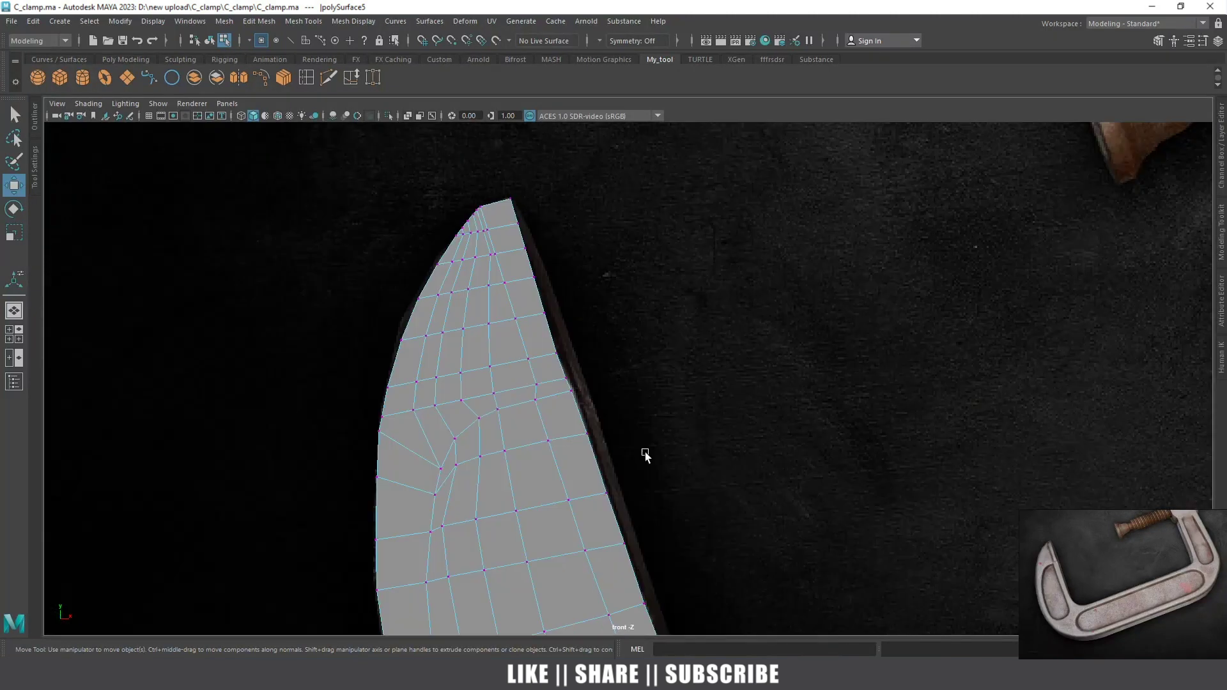
pyautogui.keyDown('alt'); pyautogui.moveTo(402, 205); pyautogui.dragTo(442, 165, button='right'); pyautogui.keyUp('alt')
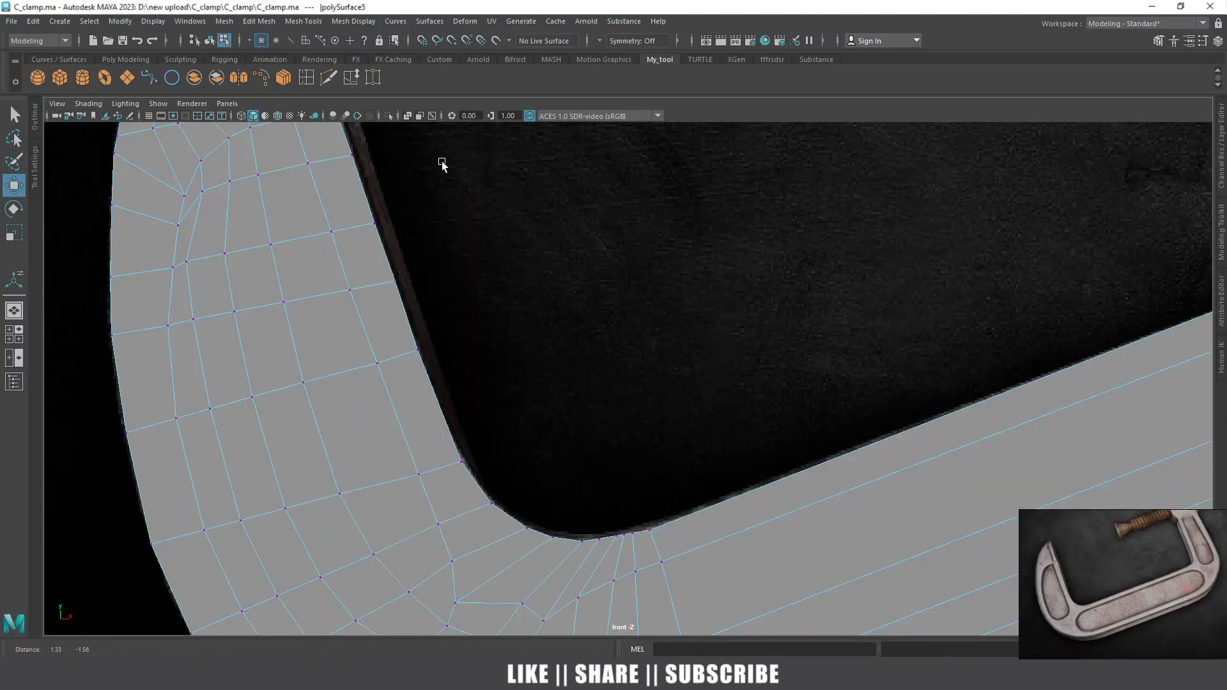
pyautogui.moveTo(442, 165)
pyautogui.keyDown('alt'); pyautogui.mouseDown(button='middle')
pyautogui.moveTo(721, 242)
pyautogui.moveTo(708, 359)
pyautogui.mouseUp(button='middle'); pyautogui.keyUp('alt')
pyautogui.scroll(-5, 709, 359)
pyautogui.scroll(-5, 586, 327)
pyautogui.scroll(3, 586, 327)
pyautogui.scroll(3, 626, 387)
pyautogui.scroll(3, 608, 351)
pyautogui.scroll(3, 620, 344)
pyautogui.moveTo(609, 338)
pyautogui.keyDown('shift'); pyautogui.mouseDown()
pyautogui.moveTo(599, 314)
pyautogui.moveTo(652, 396)
pyautogui.mouseUp(); pyautogui.keyUp('shift')
# Back in perspective, select the block's top corner edge and bevel it
pyautogui.press('space')
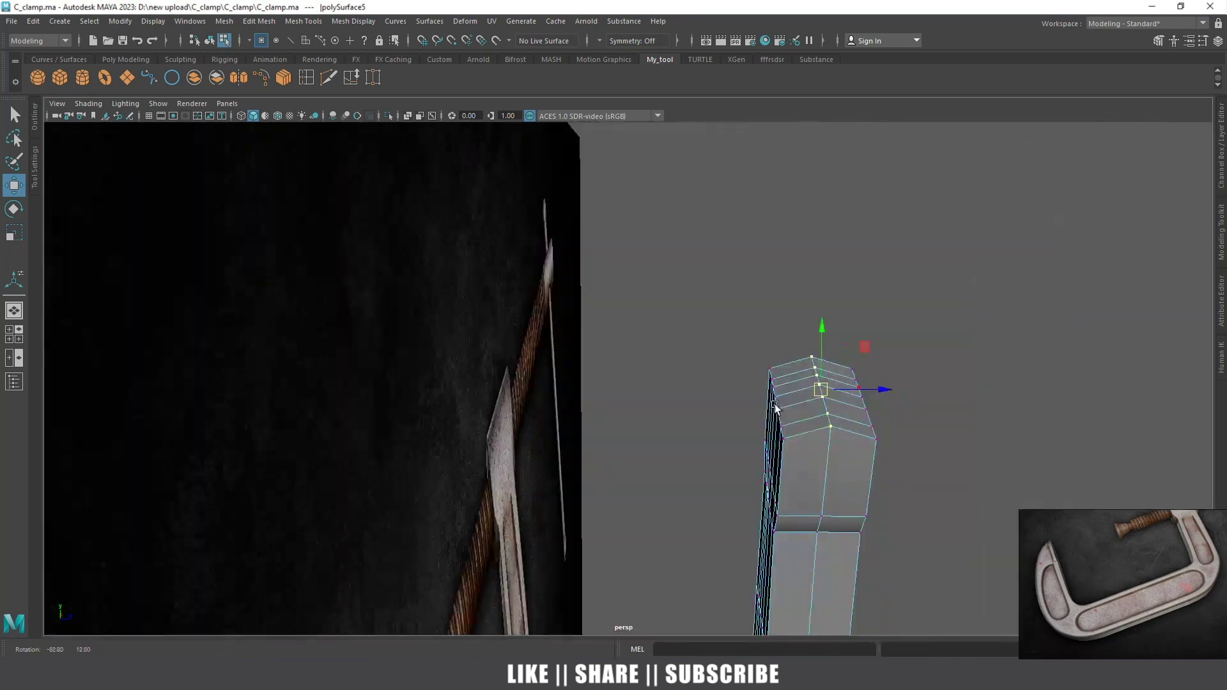
pyautogui.press('space')
pyautogui.keyDown('alt'); pyautogui.moveTo(534, 404); pyautogui.dragTo(621, 377); pyautogui.keyUp('alt')
pyautogui.moveTo(594, 324)
pyautogui.mouseDown(button='right')
pyautogui.moveTo(655, 309)
pyautogui.moveTo(644, 308)
pyautogui.mouseUp(button='right')
pyautogui.click(550, 356)
pyautogui.moveTo(545, 396)
pyautogui.keyDown('alt'); pyautogui.mouseDown()
pyautogui.moveTo(574, 362)
pyautogui.moveTo(592, 384)
pyautogui.mouseUp(); pyautogui.keyUp('alt')
pyautogui.moveTo(592, 384)
pyautogui.keyDown('shift'); pyautogui.mouseDown(button='right')
pyautogui.moveTo(654, 401)
pyautogui.moveTo(666, 386)
pyautogui.mouseUp(button='right'); pyautogui.keyUp('shift')
pyautogui.moveTo(661, 382)
pyautogui.keyDown('alt'); pyautogui.mouseDown()
pyautogui.moveTo(583, 378)
pyautogui.moveTo(641, 361)
pyautogui.moveTo(635, 384)
pyautogui.moveTo(665, 377)
pyautogui.mouseUp(); pyautogui.keyUp('alt')
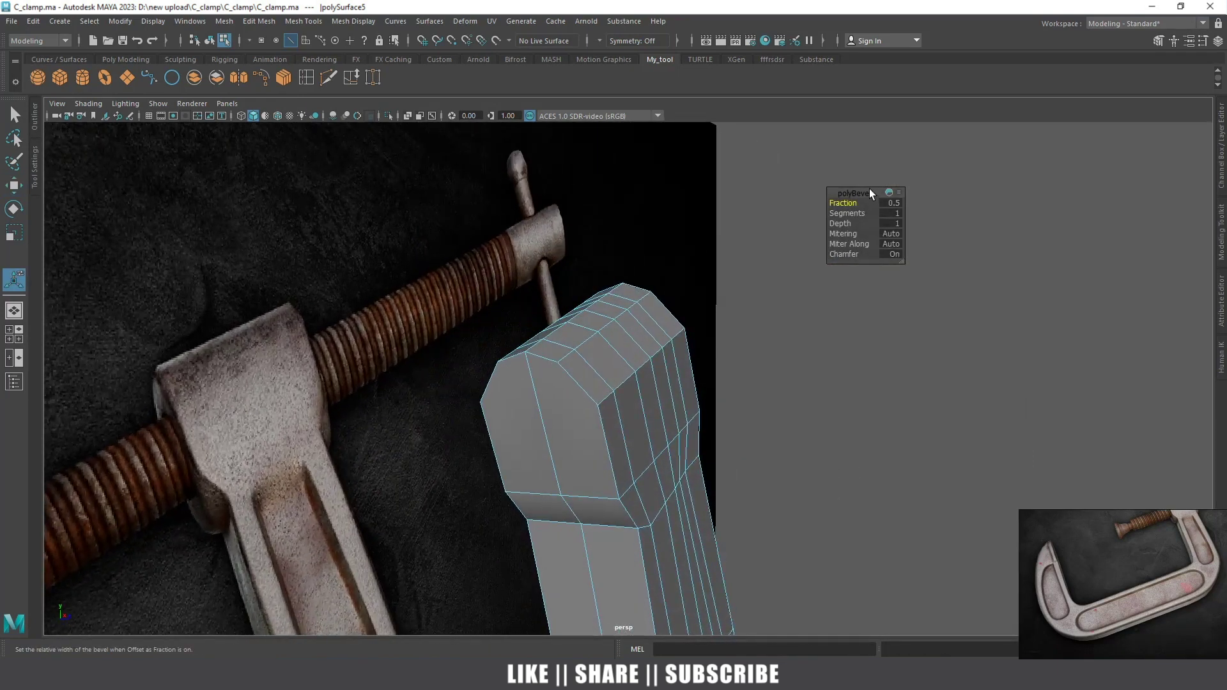
# Set polyBevel1 to a fraction of 0.56 with 2 segments
pyautogui.moveTo(857, 200); pyautogui.dragTo(845, 208)
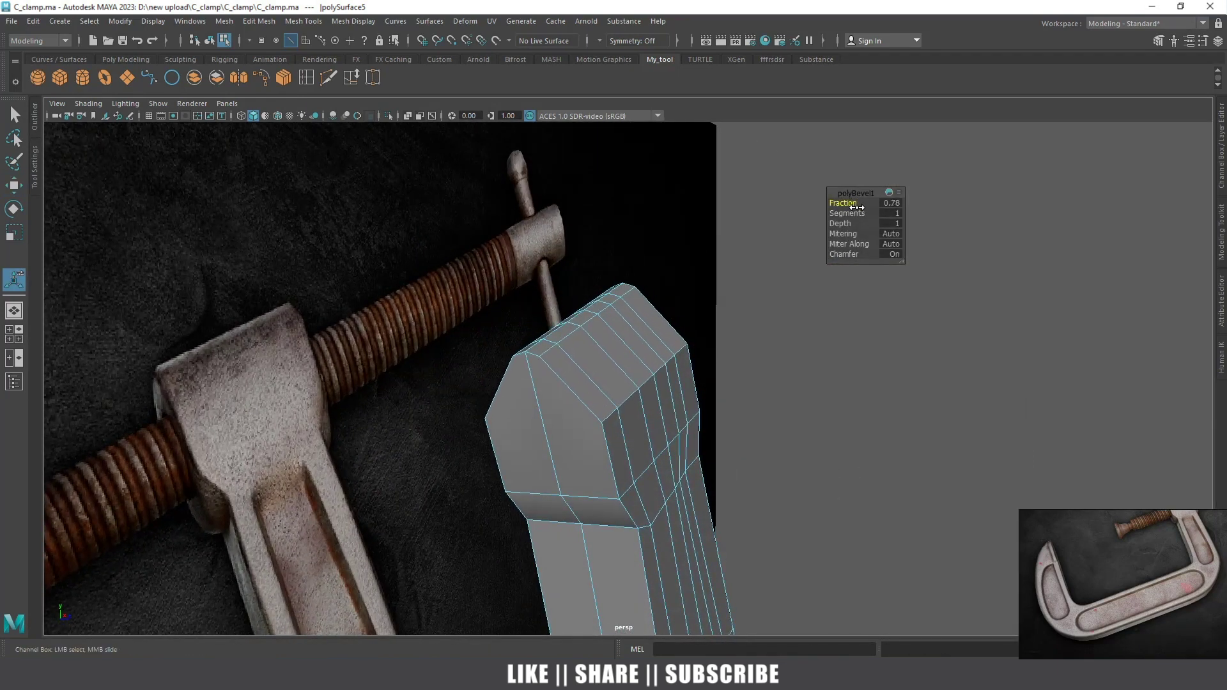
pyautogui.moveTo(868, 213); pyautogui.dragTo(909, 214)
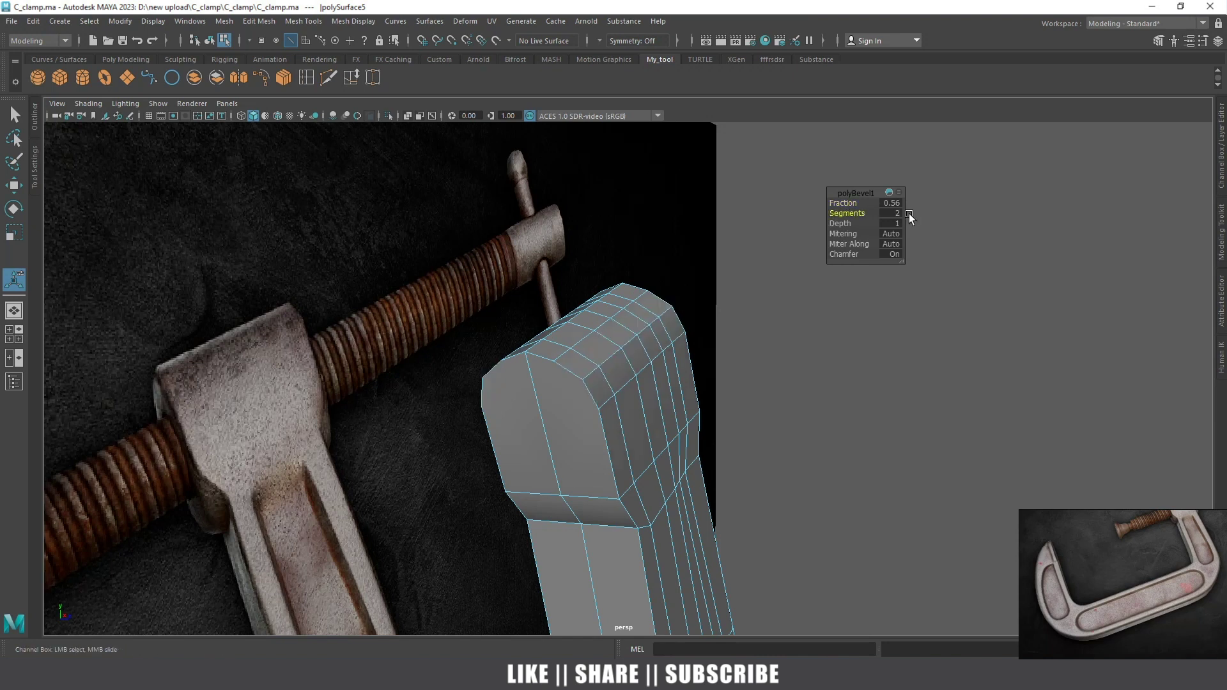
pyautogui.moveTo(663, 348)
pyautogui.keyDown('alt'); pyautogui.mouseDown()
pyautogui.moveTo(581, 344)
pyautogui.moveTo(704, 359)
pyautogui.moveTo(697, 350)
pyautogui.mouseUp(); pyautogui.keyUp('alt')
# Switch to the Move tool and select a whole edge loop on the clamp
pyautogui.press('w')
pyautogui.moveTo(613, 362)
pyautogui.keyDown('alt'); pyautogui.mouseDown()
pyautogui.moveTo(638, 386)
pyautogui.moveTo(542, 408)
pyautogui.moveTo(650, 389)
pyautogui.moveTo(624, 381)
pyautogui.moveTo(633, 367)
pyautogui.moveTo(602, 393)
pyautogui.moveTo(640, 397)
pyautogui.moveTo(657, 486)
pyautogui.moveTo(619, 427)
pyautogui.moveTo(607, 432)
pyautogui.moveTo(628, 347)
pyautogui.moveTo(655, 375)
pyautogui.moveTo(762, 371)
pyautogui.moveTo(608, 378)
pyautogui.moveTo(590, 334)
pyautogui.mouseUp(); pyautogui.keyUp('alt')
pyautogui.doubleClick(578, 406)
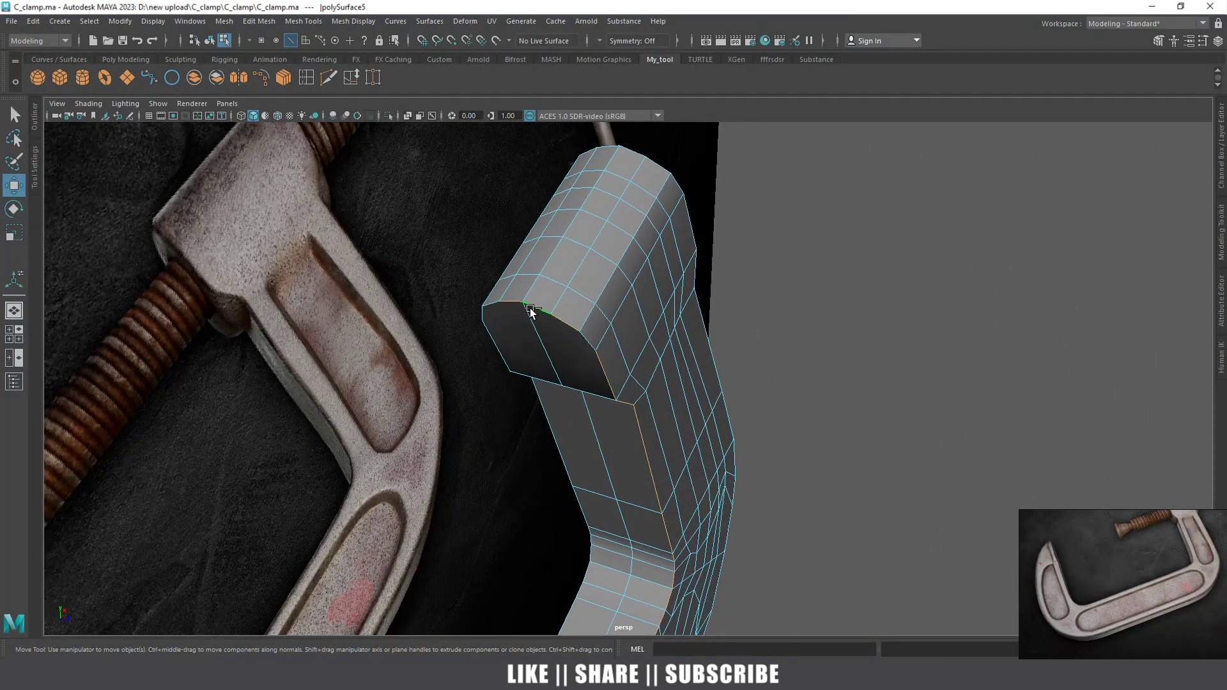
# Select two edges on the jaw block's bevelled corner
pyautogui.moveTo(535, 308)
pyautogui.keyDown('alt'); pyautogui.mouseDown()
pyautogui.moveTo(561, 331)
pyautogui.moveTo(595, 324)
pyautogui.moveTo(672, 279)
pyautogui.mouseUp(); pyautogui.keyUp('alt')
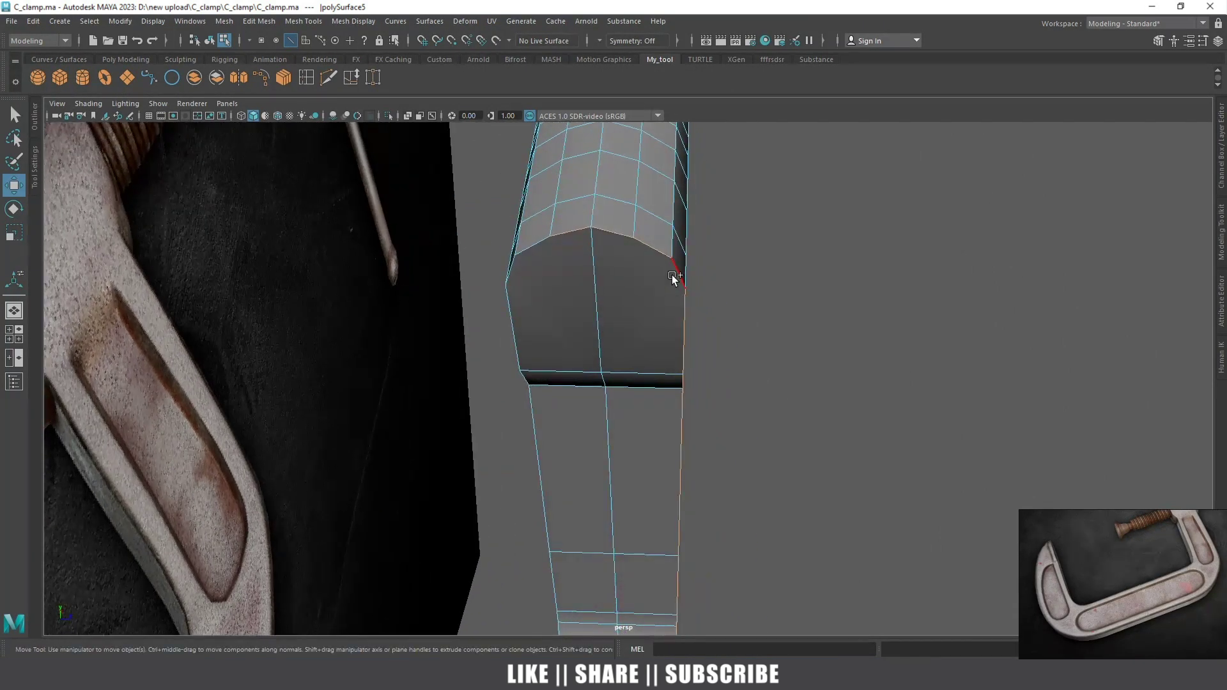
pyautogui.keyDown('alt'); pyautogui.moveTo(577, 289); pyautogui.dragTo(634, 269); pyautogui.keyUp('alt')
pyautogui.keyDown('alt'); pyautogui.moveTo(618, 314); pyautogui.dragTo(669, 309); pyautogui.keyUp('alt')
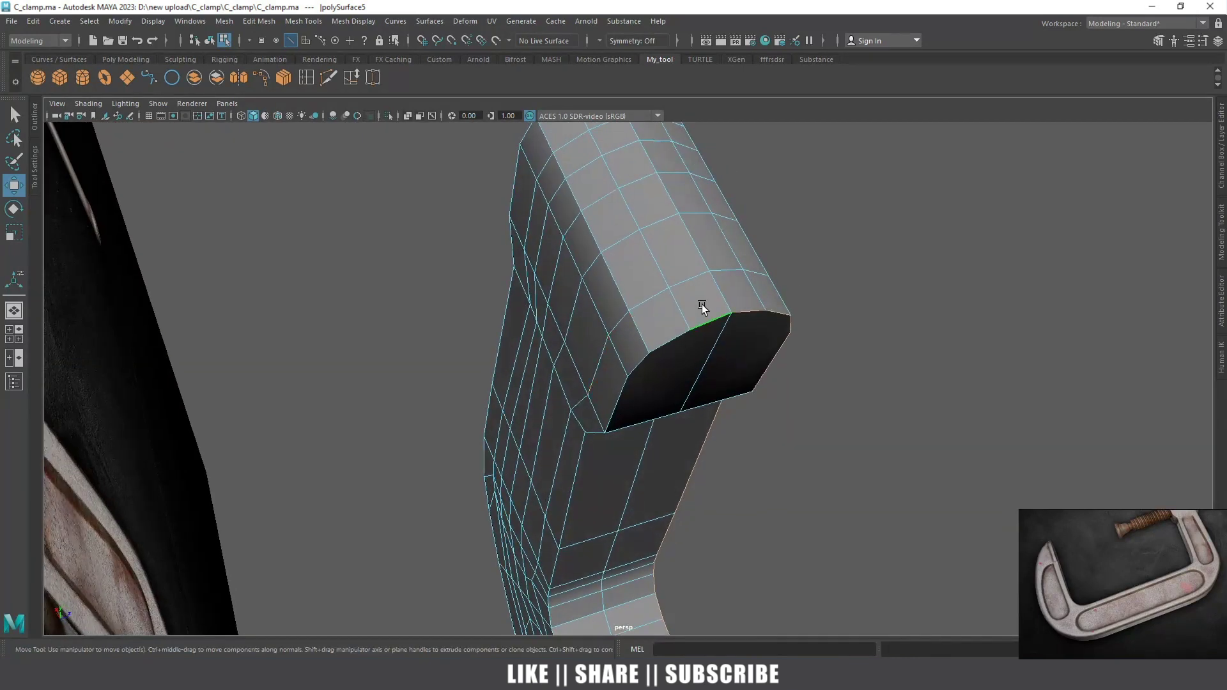
pyautogui.click(627, 397)
pyautogui.moveTo(627, 397)
pyautogui.keyDown('alt'); pyautogui.mouseDown()
pyautogui.moveTo(564, 365)
pyautogui.moveTo(583, 398)
pyautogui.moveTo(578, 371)
pyautogui.moveTo(481, 459)
pyautogui.moveTo(534, 419)
pyautogui.moveTo(447, 430)
pyautogui.moveTo(469, 459)
pyautogui.moveTo(475, 443)
pyautogui.moveTo(387, 481)
pyautogui.moveTo(462, 429)
pyautogui.mouseUp(); pyautogui.keyUp('alt')
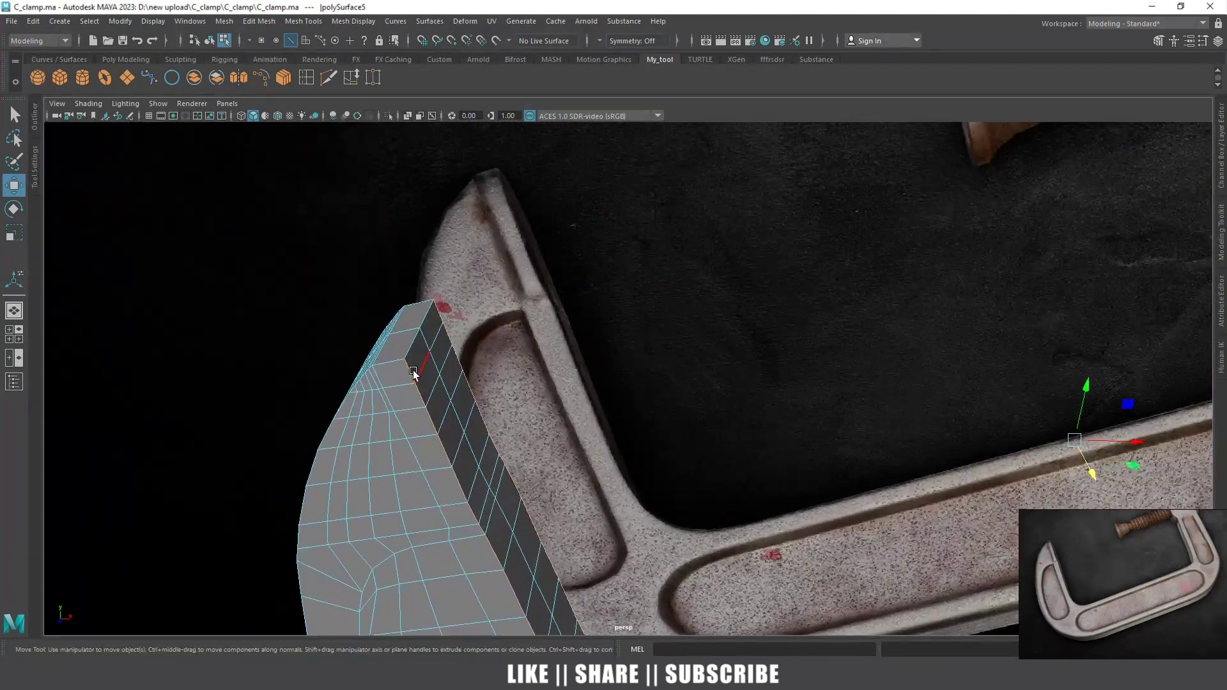
pyautogui.click(389, 363)
pyautogui.moveTo(390, 363)
pyautogui.keyDown('alt'); pyautogui.mouseDown()
pyautogui.moveTo(493, 486)
pyautogui.moveTo(650, 485)
pyautogui.moveTo(661, 462)
pyautogui.moveTo(470, 489)
pyautogui.moveTo(384, 358)
pyautogui.moveTo(347, 268)
pyautogui.mouseUp(); pyautogui.keyUp('alt')
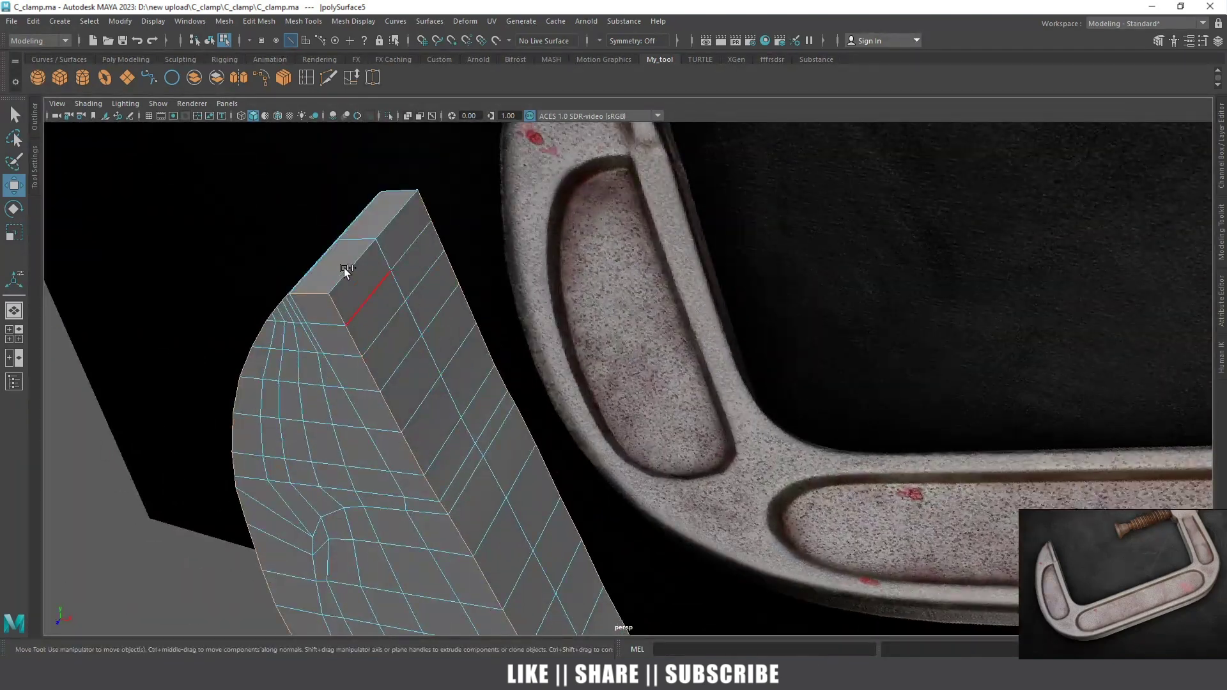
# Add the front vertical edge and two top chamfer edges to the selection
pyautogui.moveTo(393, 190)
pyautogui.keyDown('alt'); pyautogui.mouseDown()
pyautogui.moveTo(406, 336)
pyautogui.moveTo(573, 366)
pyautogui.moveTo(457, 343)
pyautogui.moveTo(624, 481)
pyautogui.moveTo(587, 411)
pyautogui.moveTo(509, 320)
pyautogui.moveTo(535, 434)
pyautogui.moveTo(542, 405)
pyautogui.moveTo(562, 403)
pyautogui.mouseUp(); pyautogui.keyUp('alt')
pyautogui.keyDown('alt'); pyautogui.moveTo(562, 402); pyautogui.dragTo(615, 398, button='right'); pyautogui.keyUp('alt')
pyautogui.moveTo(615, 399)
pyautogui.keyDown('alt'); pyautogui.mouseDown()
pyautogui.moveTo(603, 510)
pyautogui.moveTo(658, 416)
pyautogui.moveTo(640, 427)
pyautogui.mouseUp(); pyautogui.keyUp('alt')
pyautogui.keyDown('alt'); pyautogui.moveTo(641, 427); pyautogui.dragTo(777, 459, button='right'); pyautogui.keyUp('alt')
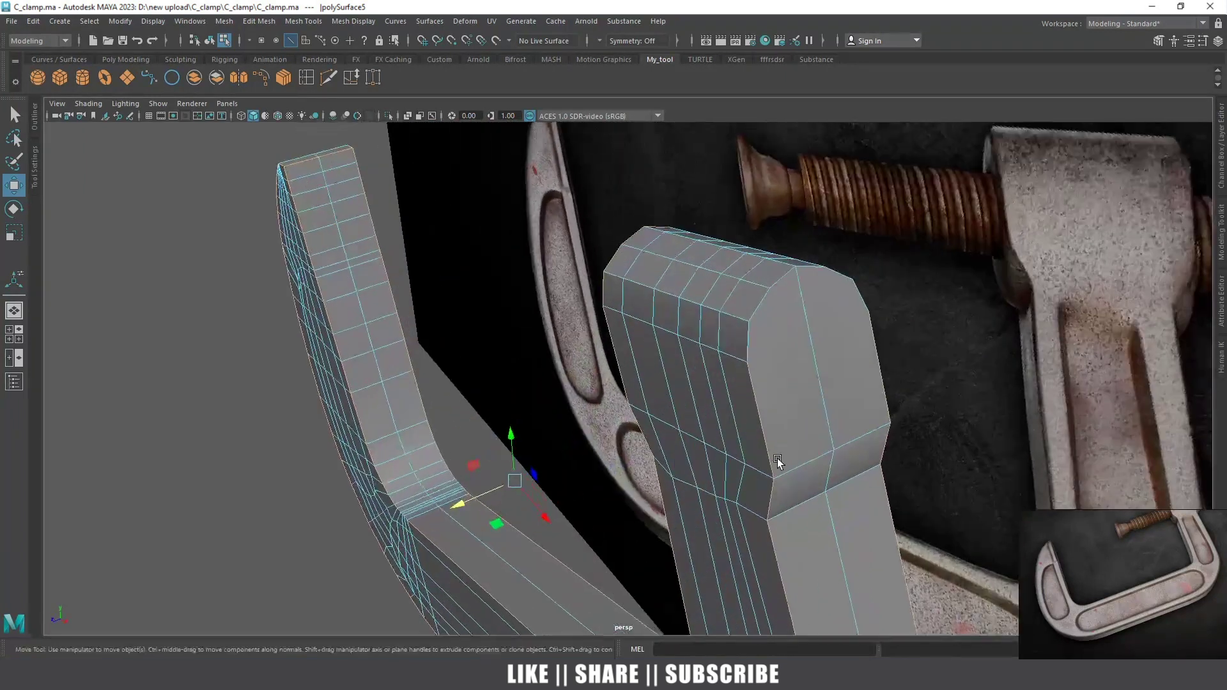
pyautogui.keyDown('shift'); pyautogui.click(745, 342); pyautogui.keyUp('shift')
pyautogui.keyDown('shift'); pyautogui.click(758, 300); pyautogui.keyUp('shift')
pyautogui.keyDown('shift'); pyautogui.click(777, 281); pyautogui.keyUp('shift')
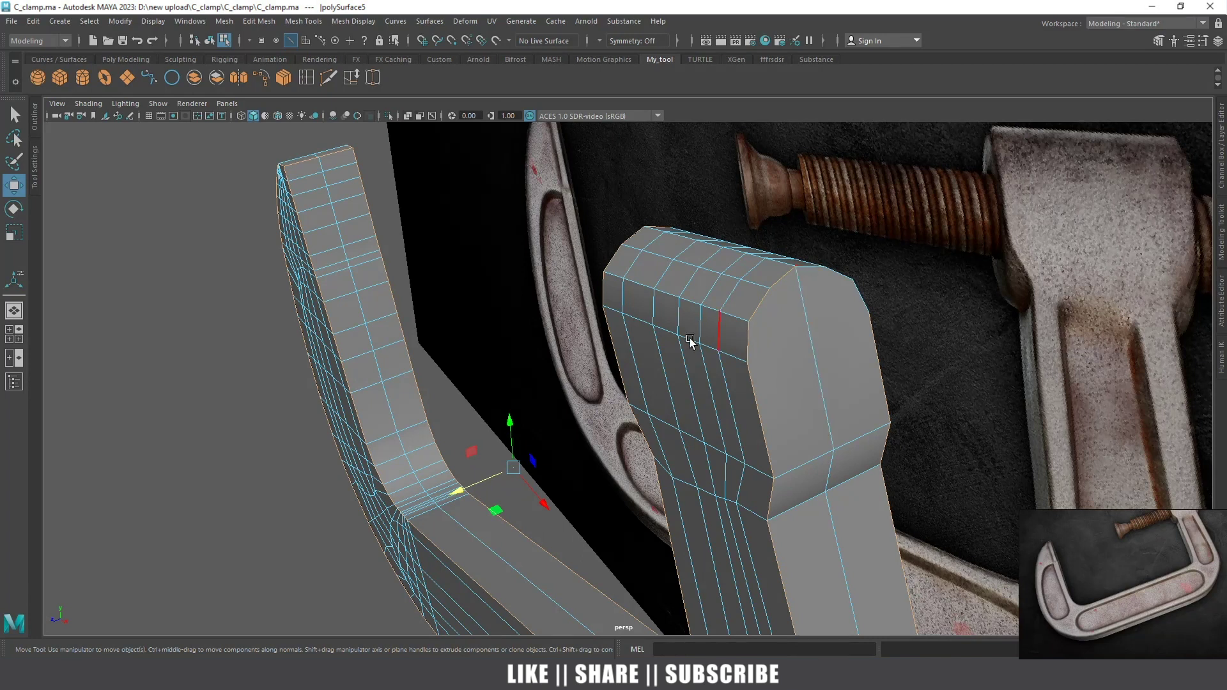
pyautogui.keyDown('alt'); pyautogui.moveTo(690, 342); pyautogui.dragTo(279, 408); pyautogui.keyUp('alt')
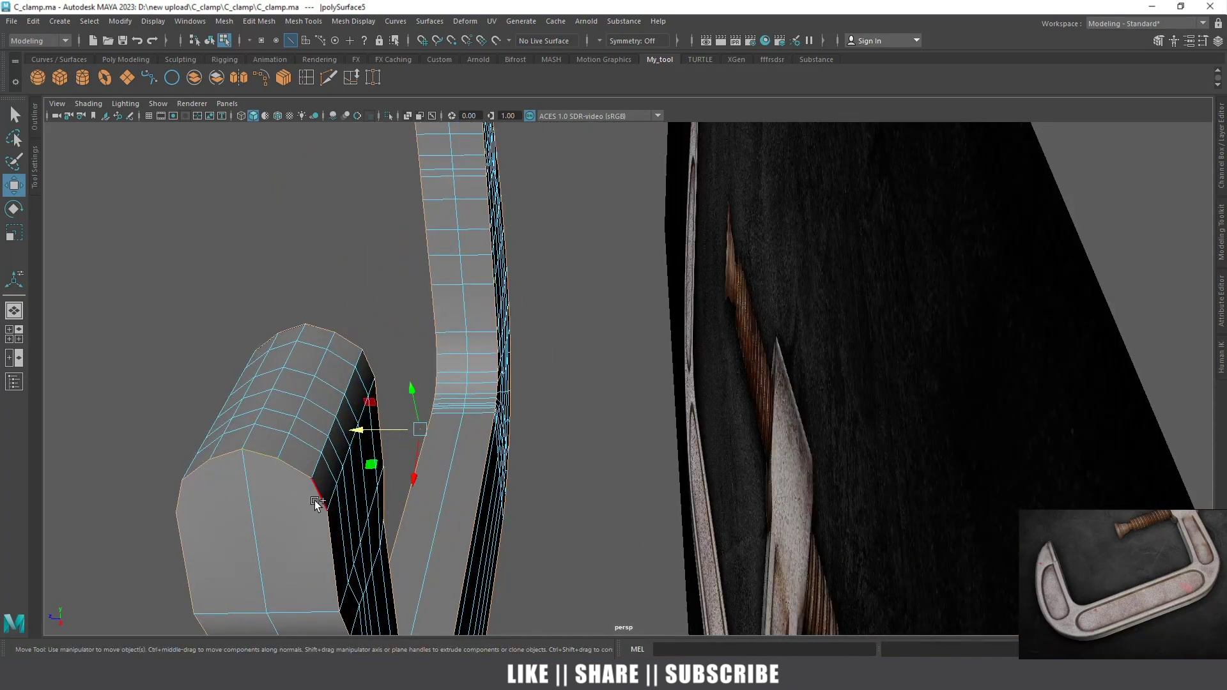
pyautogui.moveTo(331, 489)
pyautogui.keyDown('alt'); pyautogui.mouseDown()
pyautogui.moveTo(425, 429)
pyautogui.moveTo(657, 397)
pyautogui.moveTo(561, 442)
pyautogui.moveTo(801, 422)
pyautogui.moveTo(834, 455)
pyautogui.moveTo(635, 436)
pyautogui.moveTo(742, 426)
pyautogui.moveTo(634, 405)
pyautogui.moveTo(669, 408)
pyautogui.moveTo(670, 427)
pyautogui.moveTo(728, 413)
pyautogui.mouseUp(); pyautogui.keyUp('alt')
pyautogui.keyDown('shift'); pyautogui.moveTo(726, 412); pyautogui.dragTo(792, 412, button='right'); pyautogui.keyUp('shift')
# Bevel the selected jaw edges with Fraction 1 and 2 segments
pyautogui.moveTo(792, 412)
pyautogui.keyDown('alt'); pyautogui.mouseDown()
pyautogui.moveTo(669, 427)
pyautogui.moveTo(660, 392)
pyautogui.moveTo(509, 535)
pyautogui.moveTo(598, 455)
pyautogui.moveTo(395, 350)
pyautogui.mouseUp(); pyautogui.keyUp('alt')
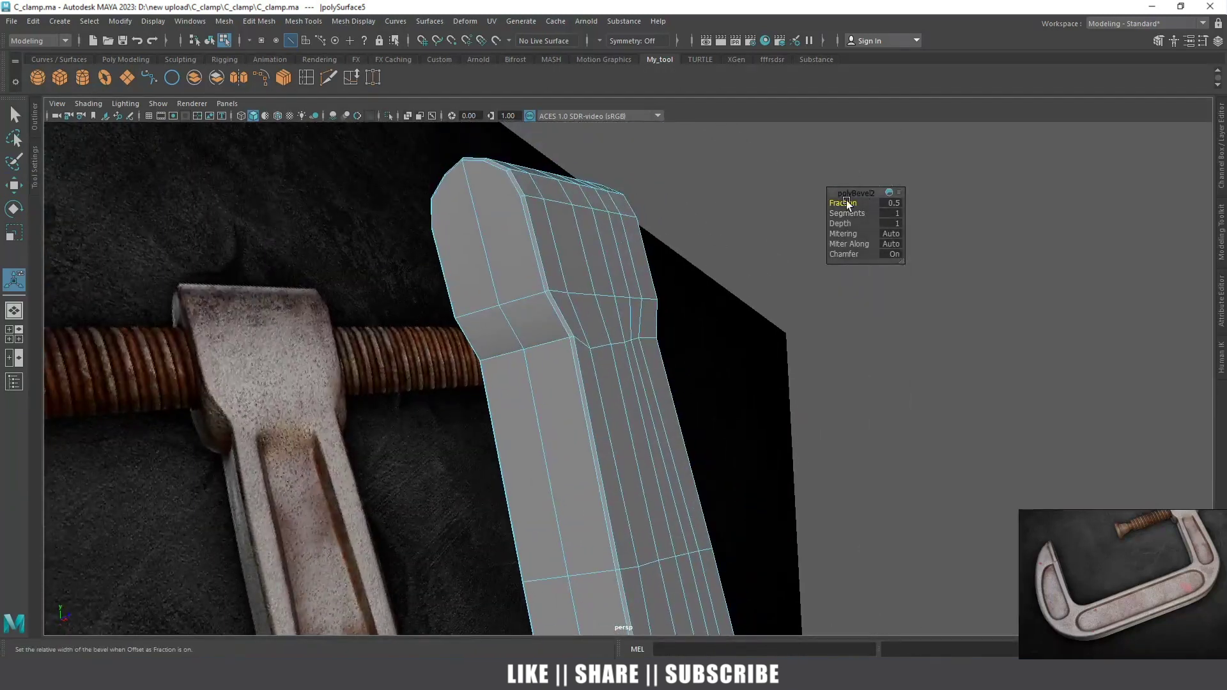
pyautogui.moveTo(906, 209); pyautogui.dragTo(1030, 214)
pyautogui.moveTo(703, 287)
pyautogui.keyDown('alt'); pyautogui.mouseDown()
pyautogui.moveTo(607, 353)
pyautogui.moveTo(589, 330)
pyautogui.mouseUp(); pyautogui.keyUp('alt')
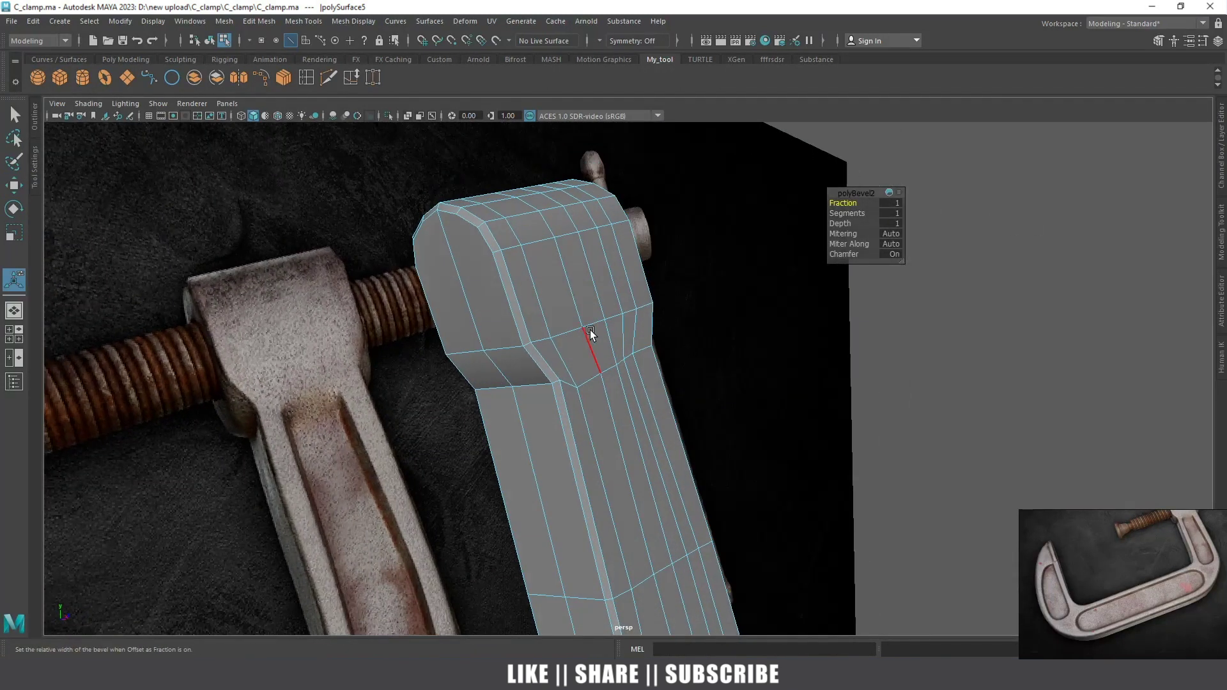
pyautogui.moveTo(850, 214); pyautogui.dragTo(897, 211)
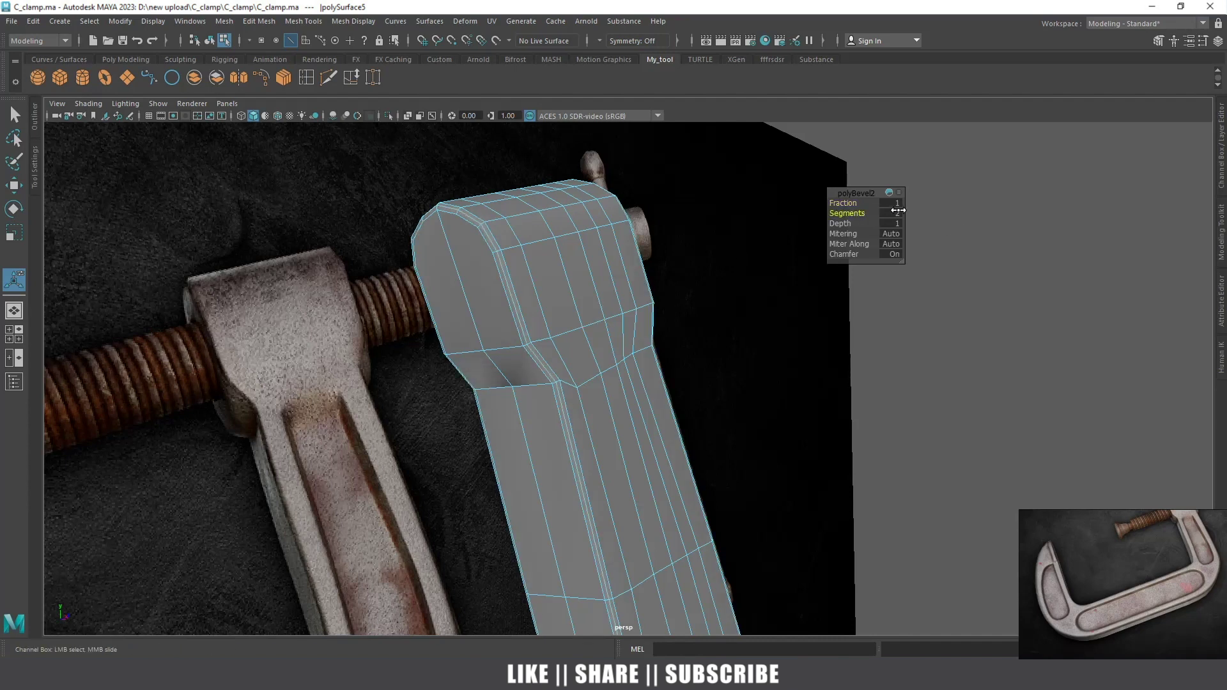
pyautogui.press('w')
# Return the clamp to Object Mode and select the jaw mesh
pyautogui.moveTo(612, 347)
pyautogui.keyDown('alt'); pyautogui.mouseDown()
pyautogui.moveTo(528, 369)
pyautogui.moveTo(580, 351)
pyautogui.mouseUp(); pyautogui.keyUp('alt')
pyautogui.rightClick(579, 323)
pyautogui.moveTo(578, 320); pyautogui.dragTo(742, 291, button='right')
pyautogui.moveTo(742, 292)
pyautogui.keyDown('alt'); pyautogui.mouseDown()
pyautogui.moveTo(617, 345)
pyautogui.moveTo(570, 322)
pyautogui.moveTo(592, 320)
pyautogui.mouseUp(); pyautogui.keyUp('alt')
pyautogui.rightClick(588, 308)
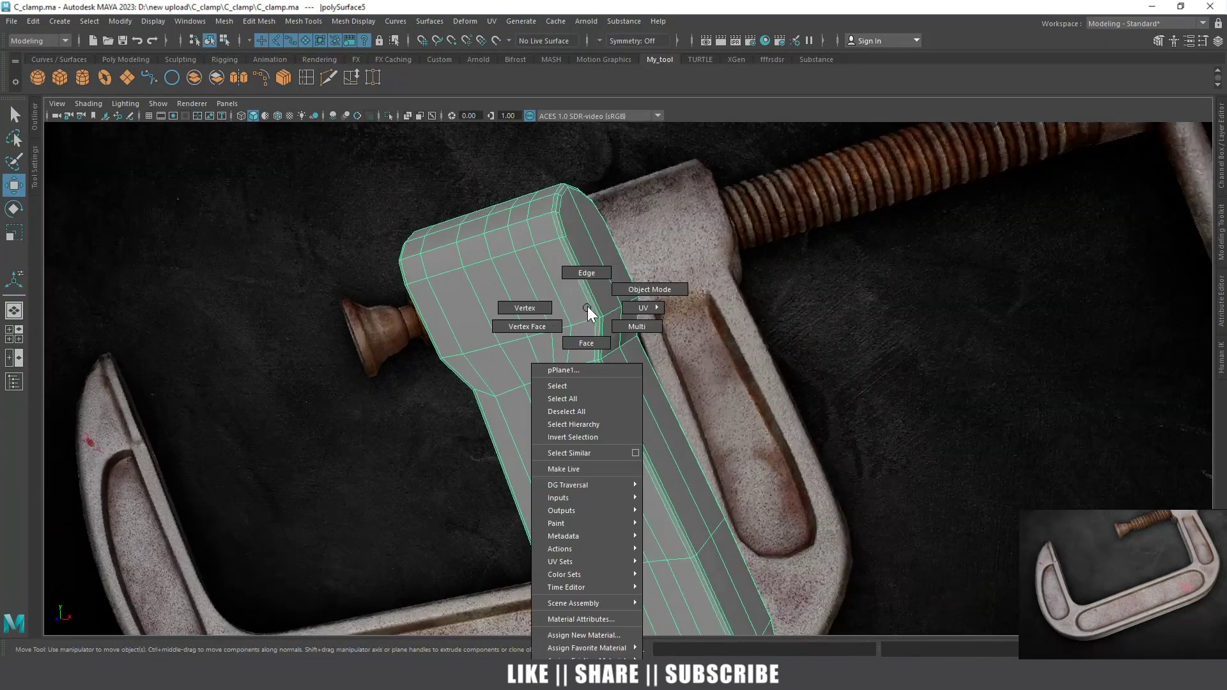
pyautogui.click(651, 289)
pyautogui.click(578, 331)
pyautogui.keyDown('alt'); pyautogui.moveTo(577, 331); pyautogui.dragTo(604, 282); pyautogui.keyUp('alt')
# Switch through the side view to the front view of the jaw
pyautogui.press('space')
pyautogui.moveTo(550, 317); pyautogui.dragTo(483, 293)
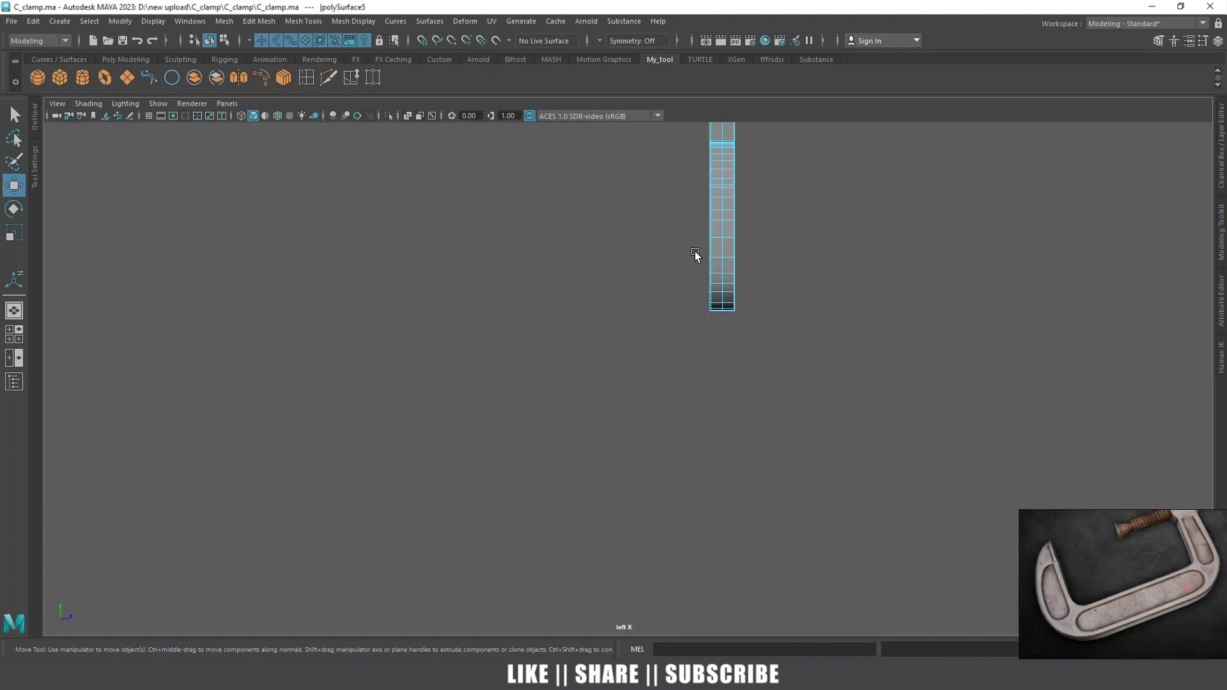
pyautogui.press('space')
pyautogui.moveTo(696, 252); pyautogui.dragTo(697, 281)
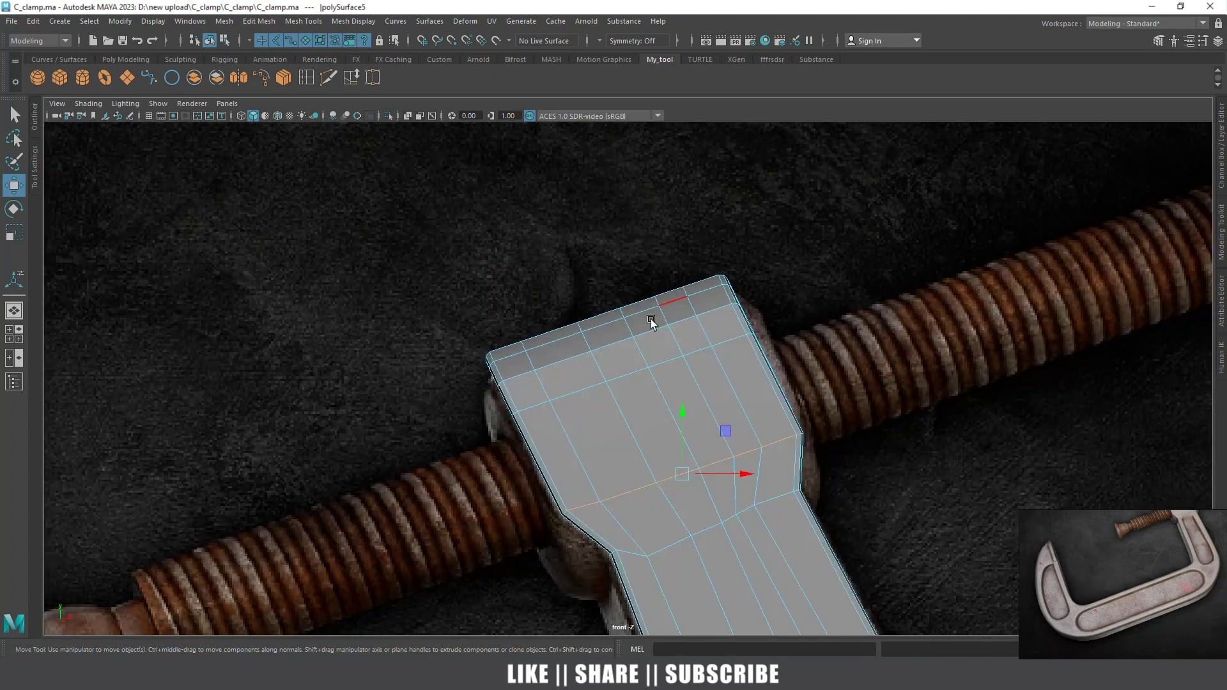
# Bevel the edge across the jaw front at fraction 0.65, then return to perspective
pyautogui.press('e')
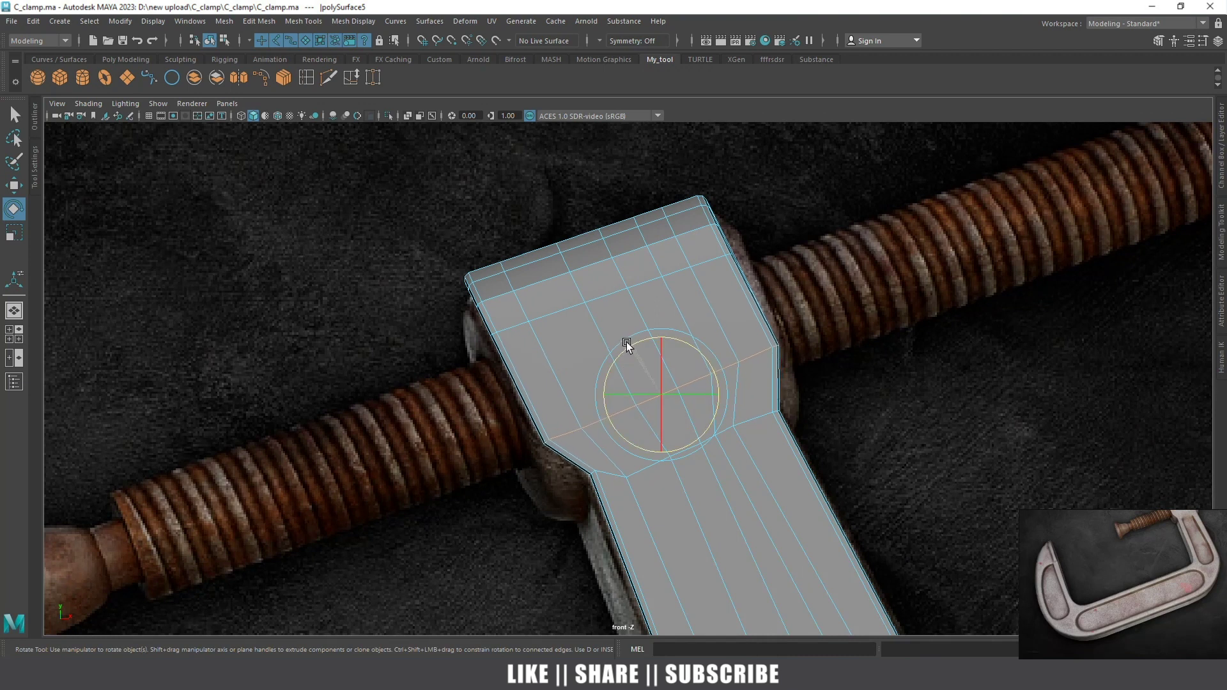
pyautogui.moveTo(627, 341); pyautogui.dragTo(570, 335)
pyautogui.keyDown('shift'); pyautogui.moveTo(571, 335); pyautogui.dragTo(634, 334, button='right'); pyautogui.keyUp('shift')
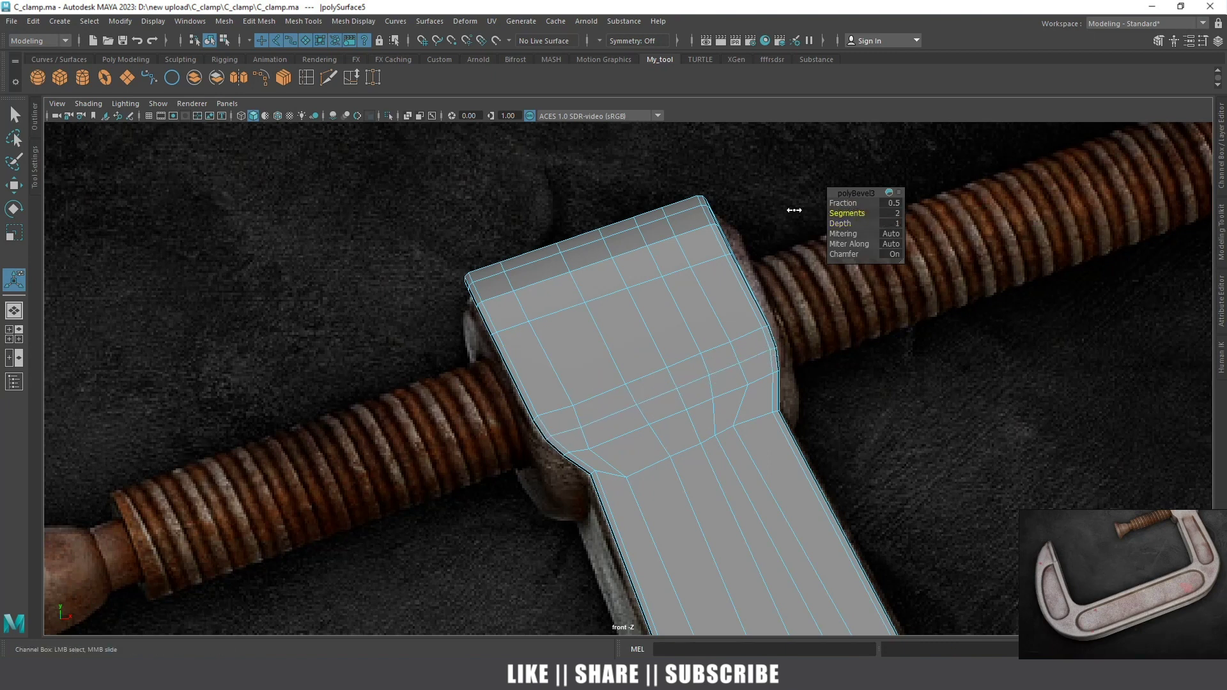
pyautogui.moveTo(833, 203)
pyautogui.mouseDown()
pyautogui.moveTo(850, 202)
pyautogui.moveTo(825, 205)
pyautogui.mouseUp()
pyautogui.press('w')
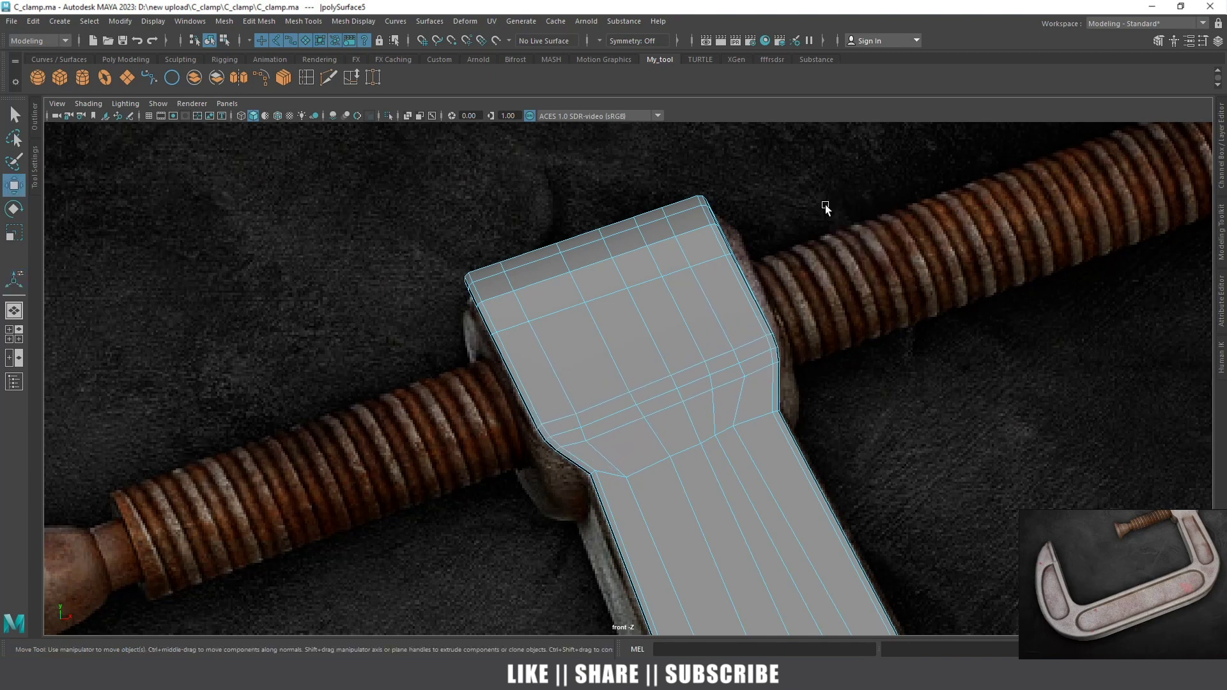
pyautogui.press('space')
pyautogui.moveTo(697, 338)
pyautogui.mouseDown()
pyautogui.moveTo(678, 371)
pyautogui.moveTo(567, 367)
pyautogui.mouseUp()
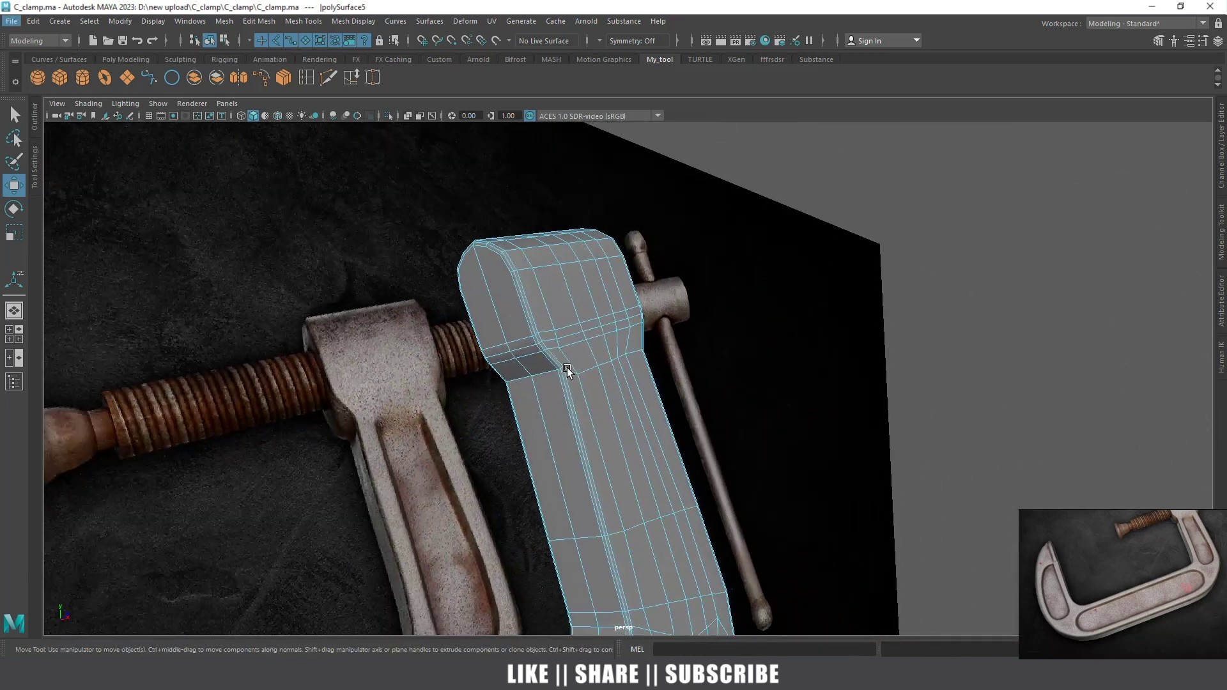
# Scale the small step faces on the screw-end jaw outward so its sides widen
pyautogui.scroll(2, 566, 367)
pyautogui.scroll(2, 575, 374)
pyautogui.keyDown('alt'); pyautogui.moveTo(585, 384); pyautogui.dragTo(584, 361); pyautogui.keyUp('alt')
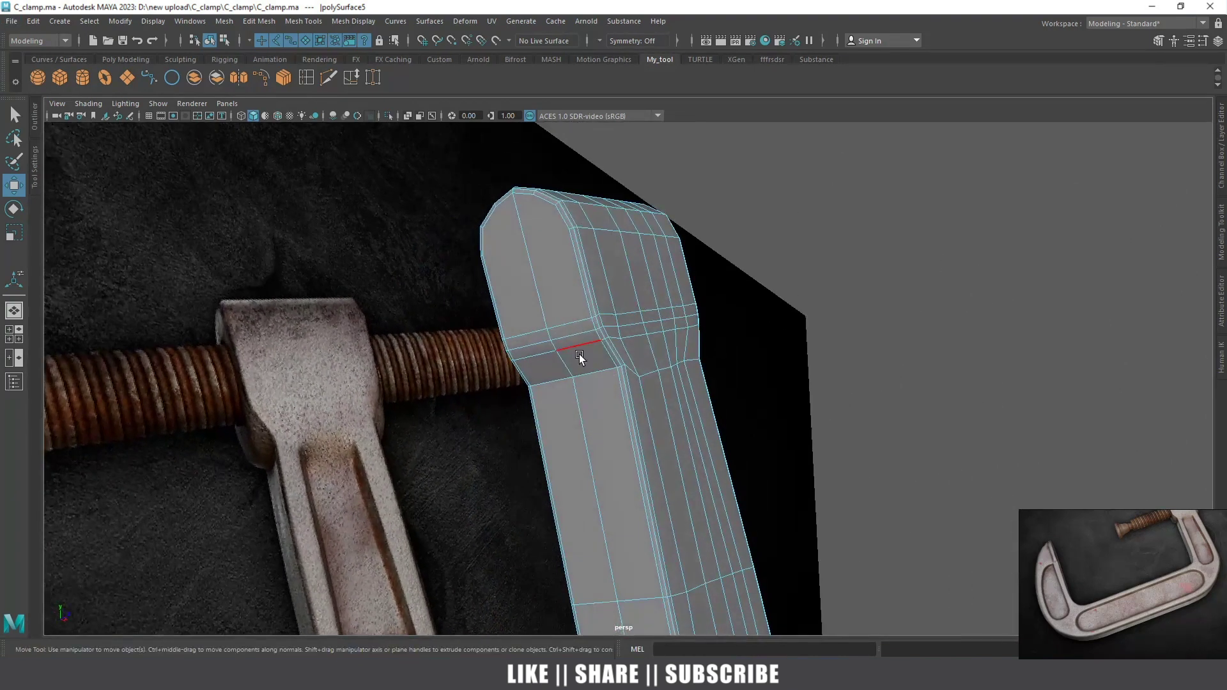
pyautogui.moveTo(686, 379)
pyautogui.keyDown('alt'); pyautogui.mouseDown()
pyautogui.moveTo(537, 403)
pyautogui.moveTo(615, 345)
pyautogui.moveTo(620, 379)
pyautogui.moveTo(657, 347)
pyautogui.moveTo(758, 331)
pyautogui.moveTo(721, 338)
pyautogui.mouseUp(); pyautogui.keyUp('alt')
pyautogui.press('r')
pyautogui.moveTo(592, 356); pyautogui.dragTo(594, 351)
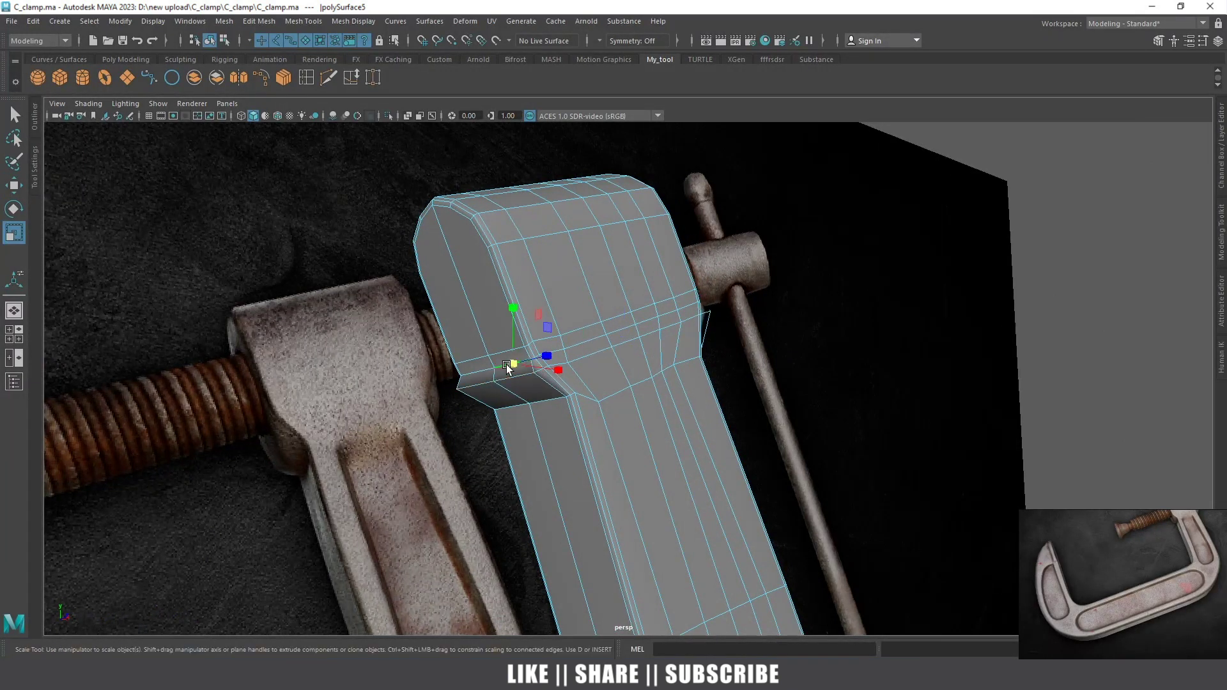
# Select the step's upper edge and scale it up slightly
pyautogui.keyDown('alt'); pyautogui.moveTo(648, 353); pyautogui.dragTo(571, 343); pyautogui.keyUp('alt')
pyautogui.click(644, 301)
pyautogui.keyDown('alt'); pyautogui.moveTo(648, 301); pyautogui.dragTo(763, 279); pyautogui.keyUp('alt')
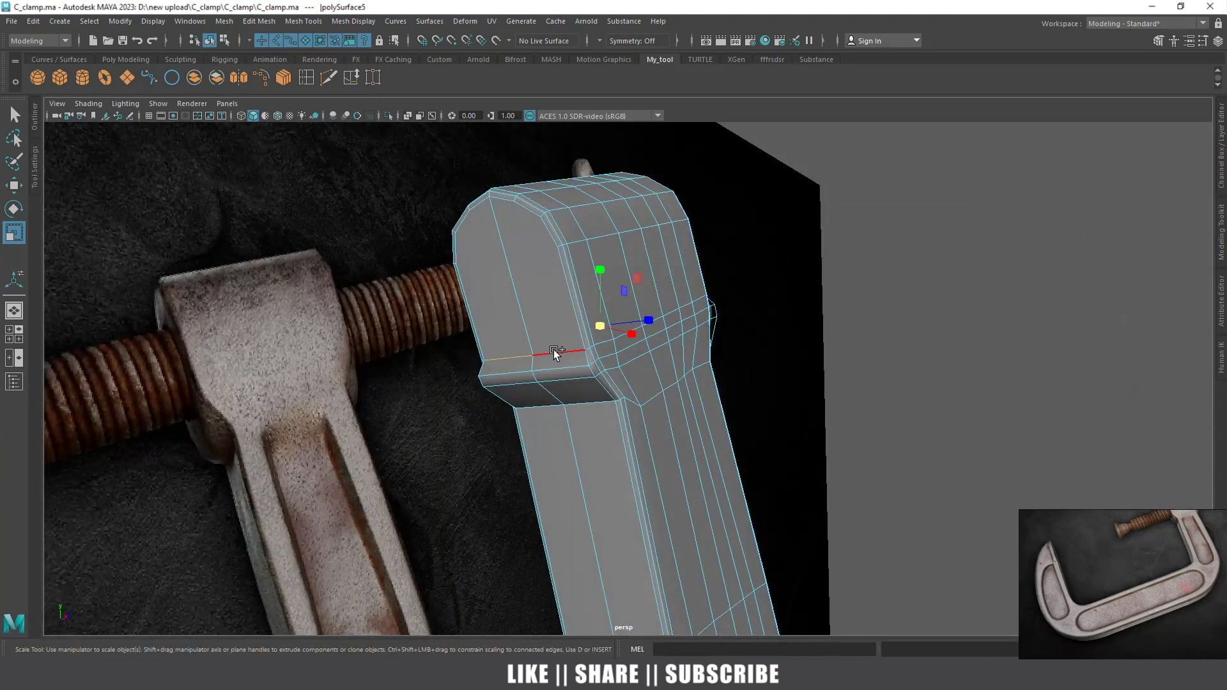
pyautogui.moveTo(610, 333)
pyautogui.mouseDown()
pyautogui.moveTo(509, 353)
pyautogui.moveTo(574, 335)
pyautogui.moveTo(574, 381)
pyautogui.moveTo(635, 380)
pyautogui.moveTo(572, 401)
pyautogui.moveTo(645, 370)
pyautogui.mouseUp()
pyautogui.press('w')
# Preview the clamp smoothed, then reselect the mesh and inspect its lower corner
pyautogui.press('3')
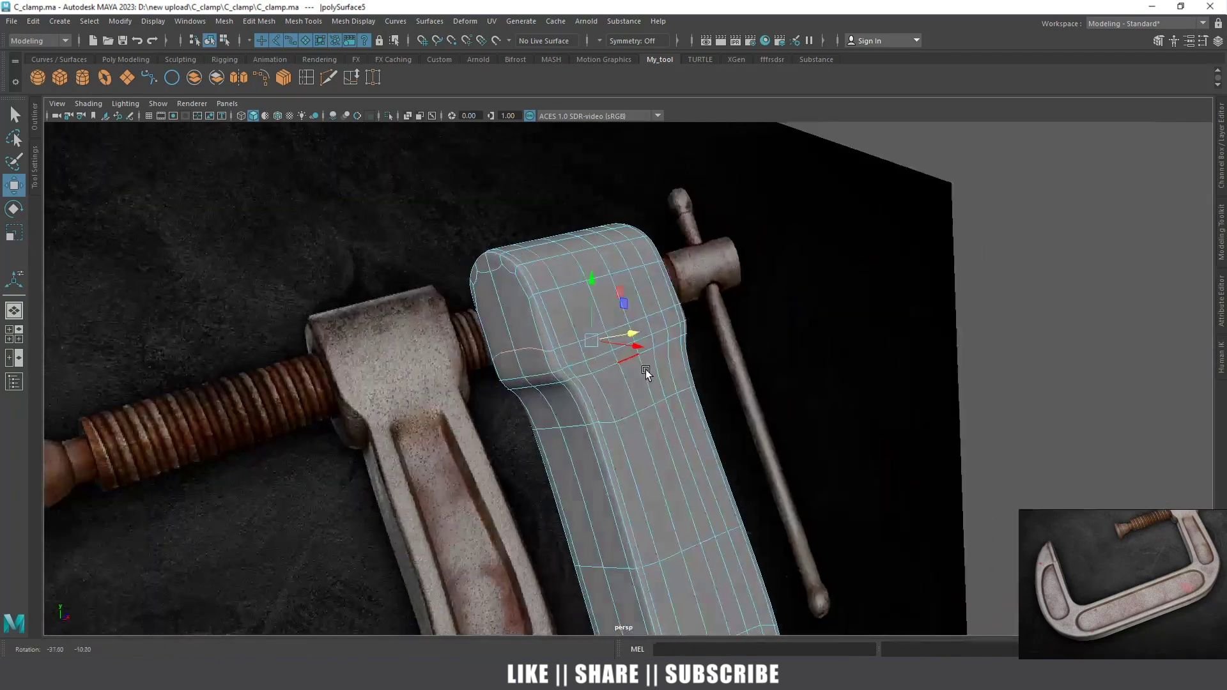
pyautogui.moveTo(624, 362); pyautogui.dragTo(766, 323, button='right')
pyautogui.click(766, 324)
pyautogui.moveTo(664, 374)
pyautogui.keyDown('alt'); pyautogui.mouseDown()
pyautogui.moveTo(604, 405)
pyautogui.moveTo(566, 404)
pyautogui.moveTo(609, 391)
pyautogui.mouseUp(); pyautogui.keyUp('alt')
pyautogui.click(607, 386)
pyautogui.keyDown('alt'); pyautogui.moveTo(931, 337); pyautogui.dragTo(663, 447); pyautogui.keyUp('alt')
pyautogui.scroll(5, 658, 390)
pyautogui.scroll(2, 450, 371)
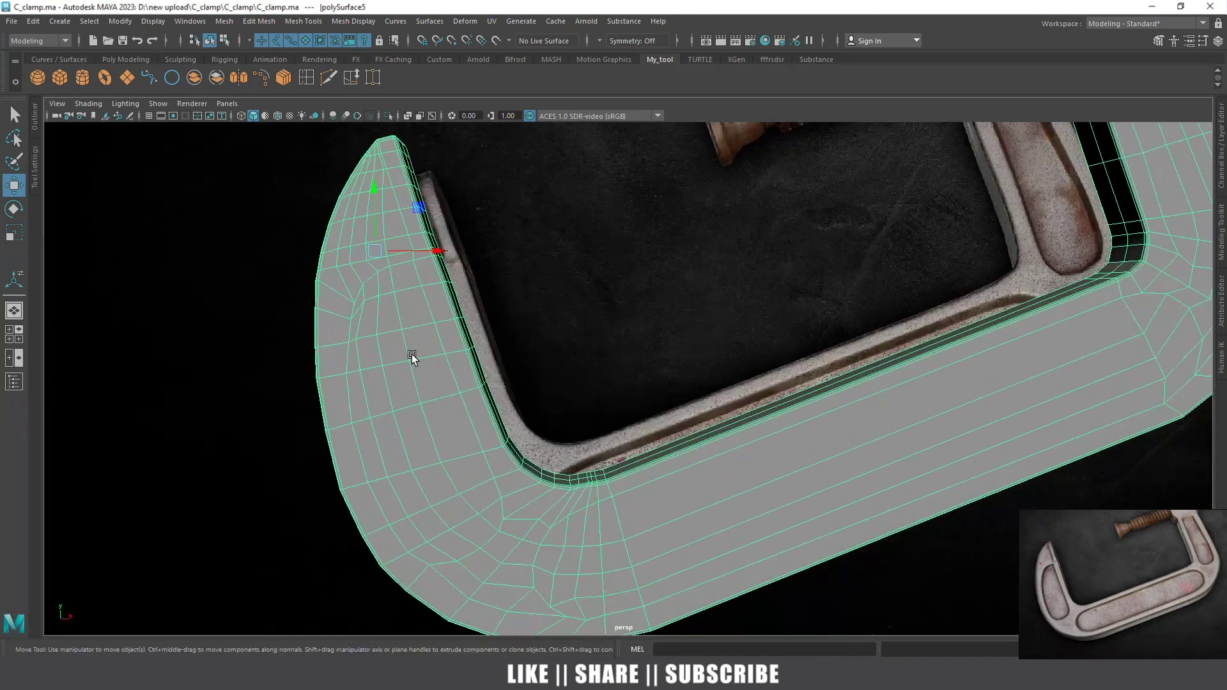
# Enter face mode and select the first channel faces at the top of the clamp frame
pyautogui.moveTo(408, 324); pyautogui.dragTo(386, 301, button='right')
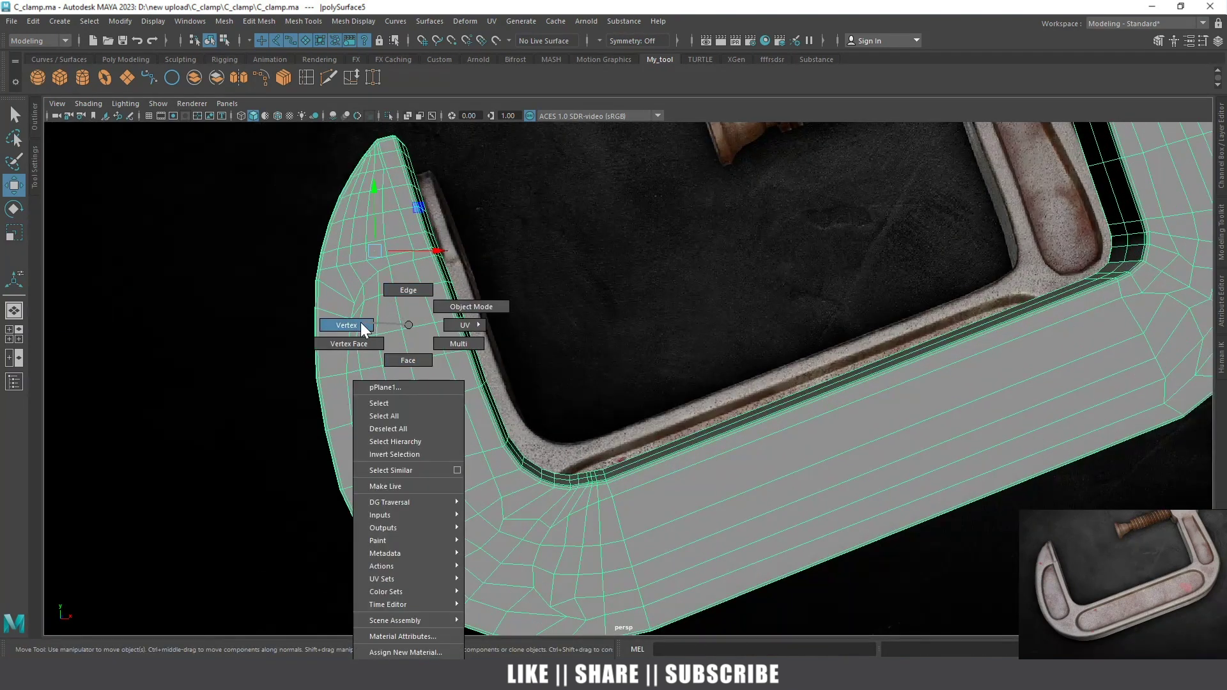
pyautogui.moveTo(406, 360); pyautogui.dragTo(406, 362, button='right')
pyautogui.keyDown('alt'); pyautogui.moveTo(404, 379); pyautogui.dragTo(441, 368); pyautogui.keyUp('alt')
pyautogui.scroll(3, 447, 363)
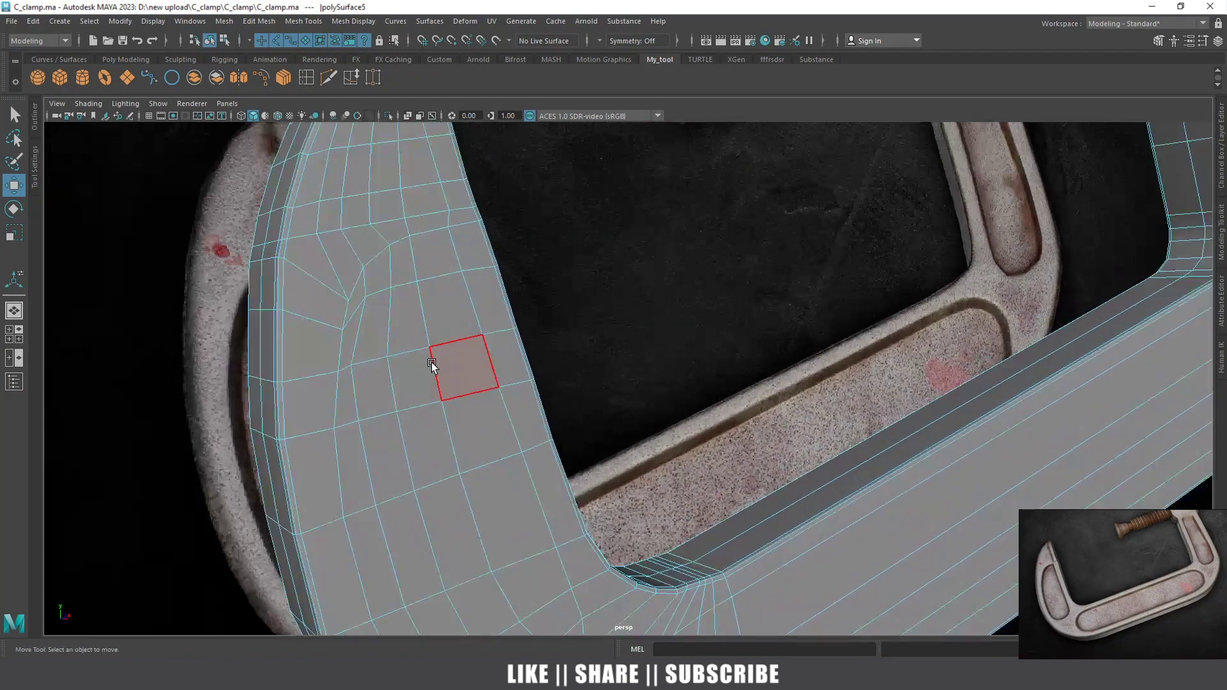
pyautogui.click(354, 300)
pyautogui.keyDown('shift'); pyautogui.click(360, 324); pyautogui.keyUp('shift')
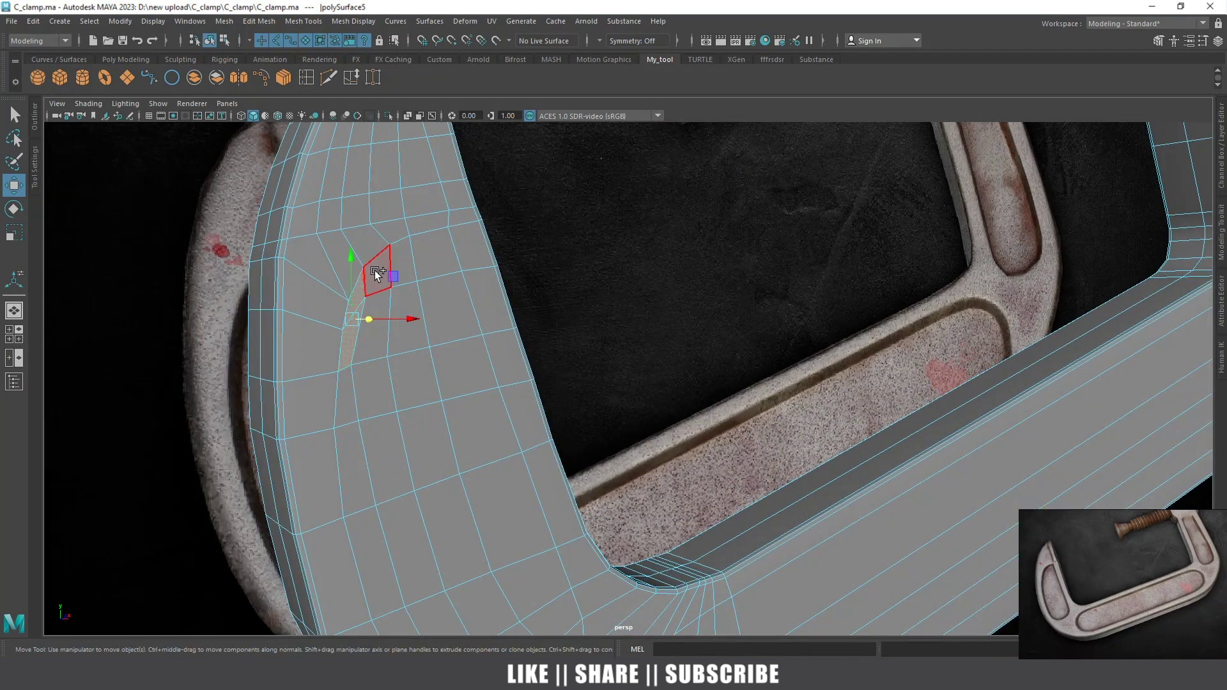
pyautogui.click(401, 252)
pyautogui.keyDown('shift'); pyautogui.click(463, 243); pyautogui.keyUp('shift')
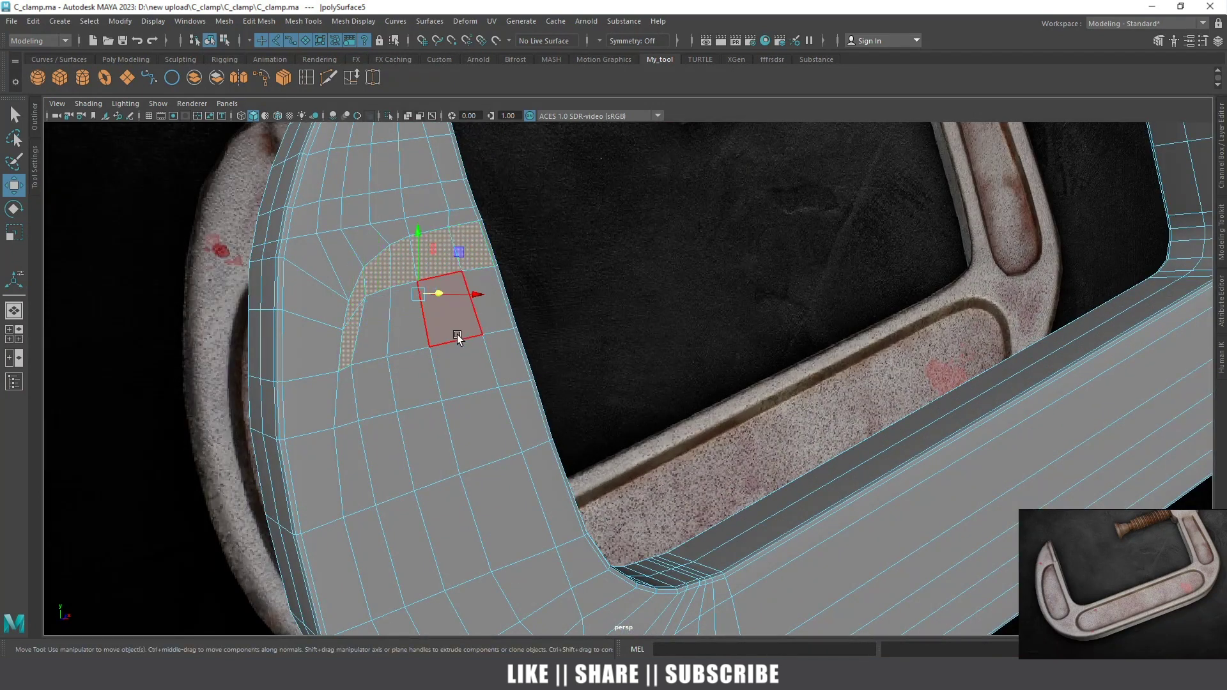
# Switch the viewport to the front view in wireframe and zoom in along the clamp bar
pyautogui.press('space')
pyautogui.click(463, 372)
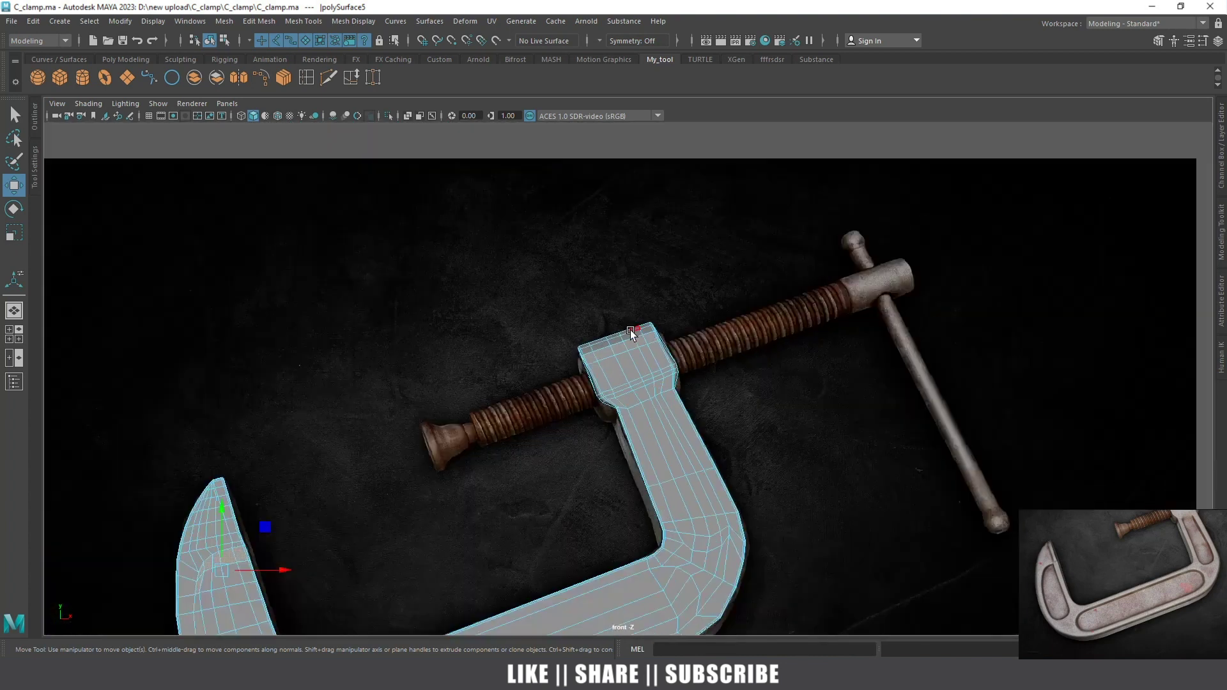
pyautogui.press('4')
pyautogui.scroll(6, 475, 531)
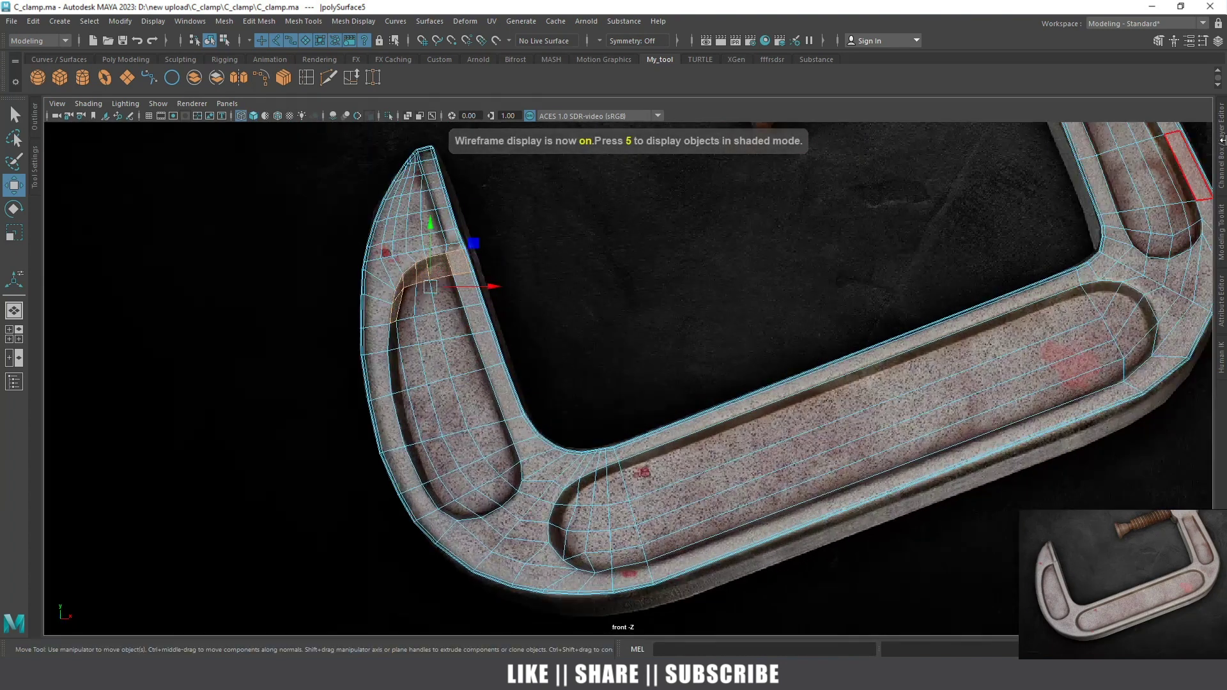
pyautogui.click(1222, 203)
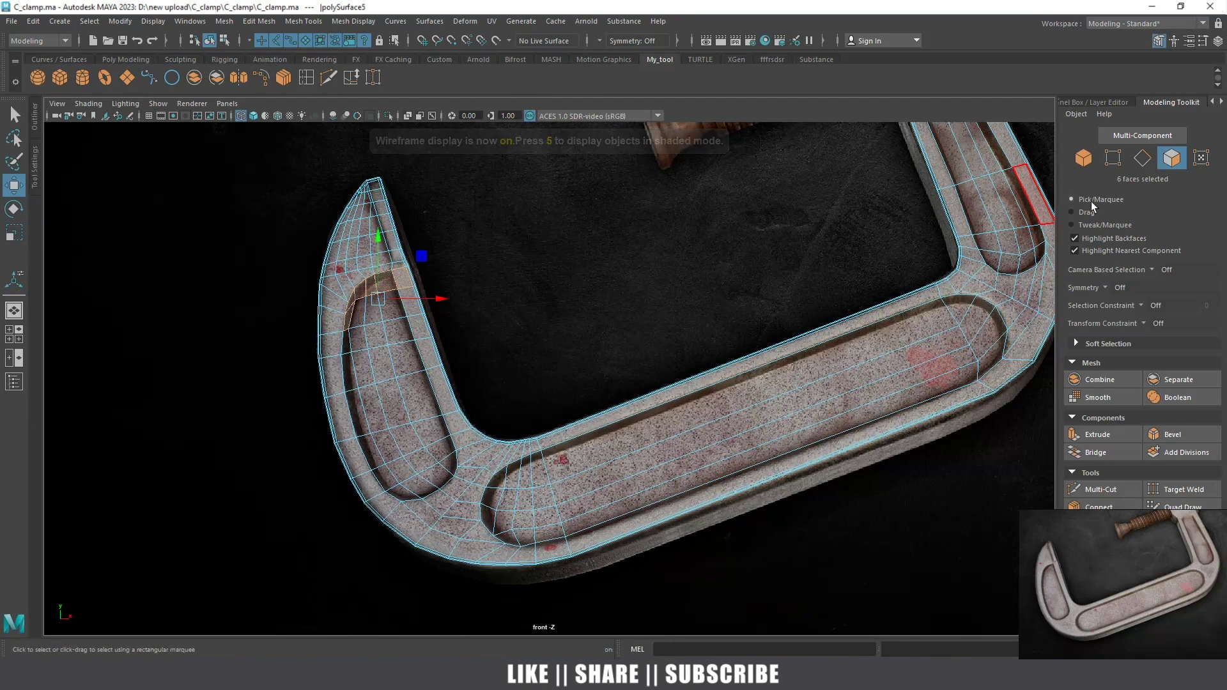
pyautogui.click(1156, 106)
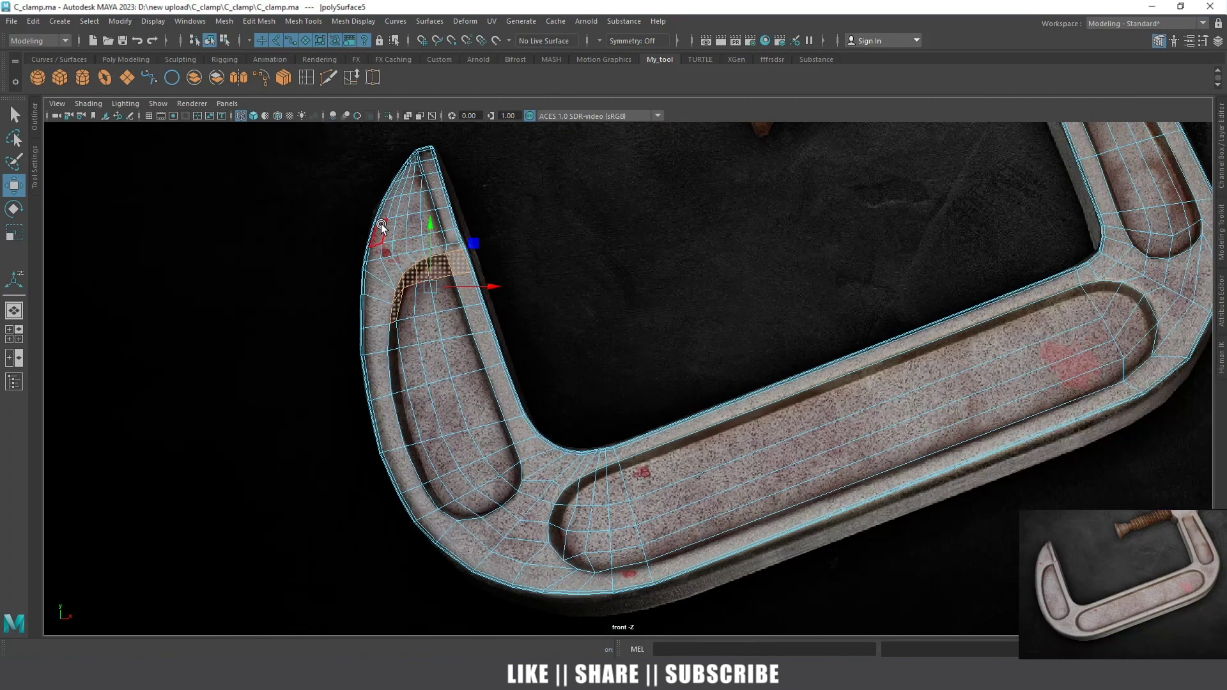
pyautogui.scroll(5, 381, 224)
pyautogui.scroll(2, 479, 345)
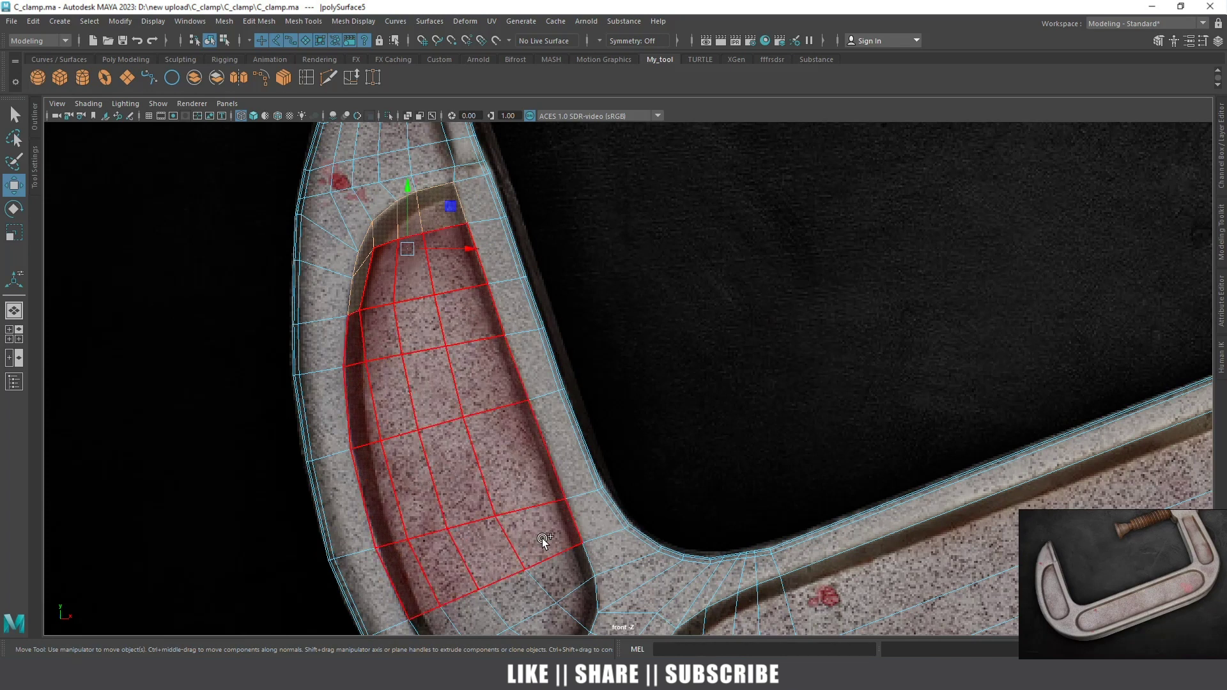
pyautogui.scroll(-3, 544, 541)
pyautogui.scroll(3, 506, 493)
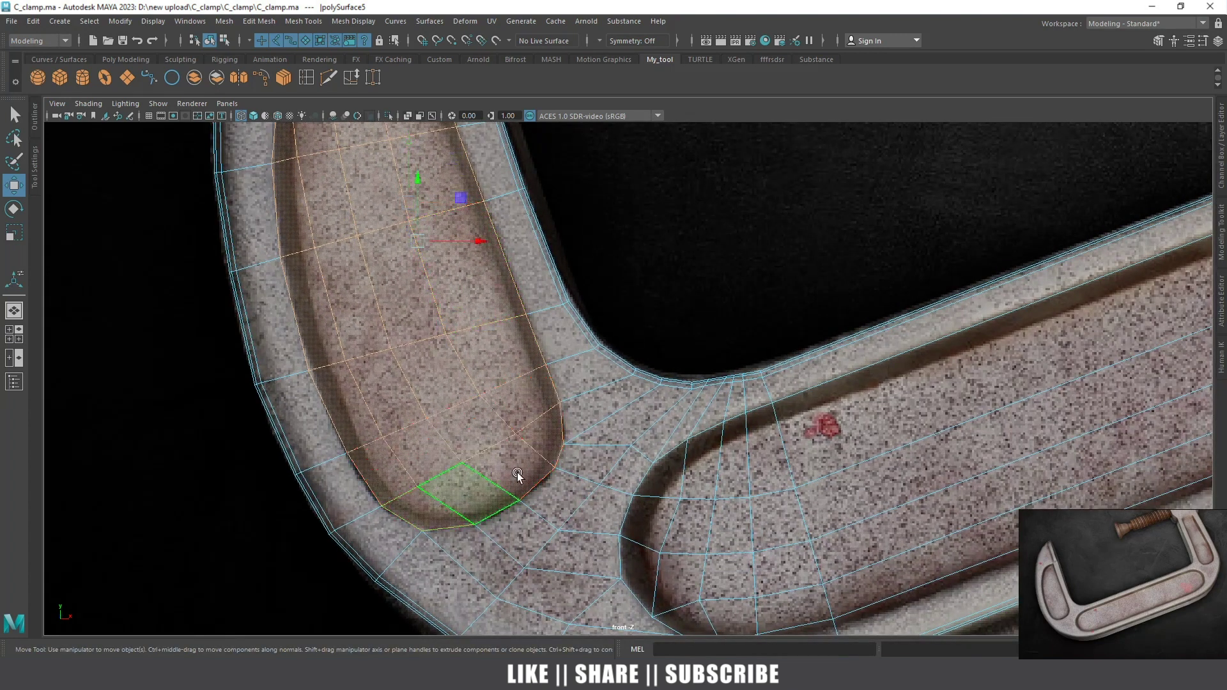
pyautogui.scroll(-5, 709, 446)
pyautogui.scroll(4, 709, 446)
pyautogui.keyDown('alt'); pyautogui.moveTo(431, 371); pyautogui.dragTo(482, 397, button='middle'); pyautogui.keyUp('alt')
pyautogui.scroll(3, 482, 397)
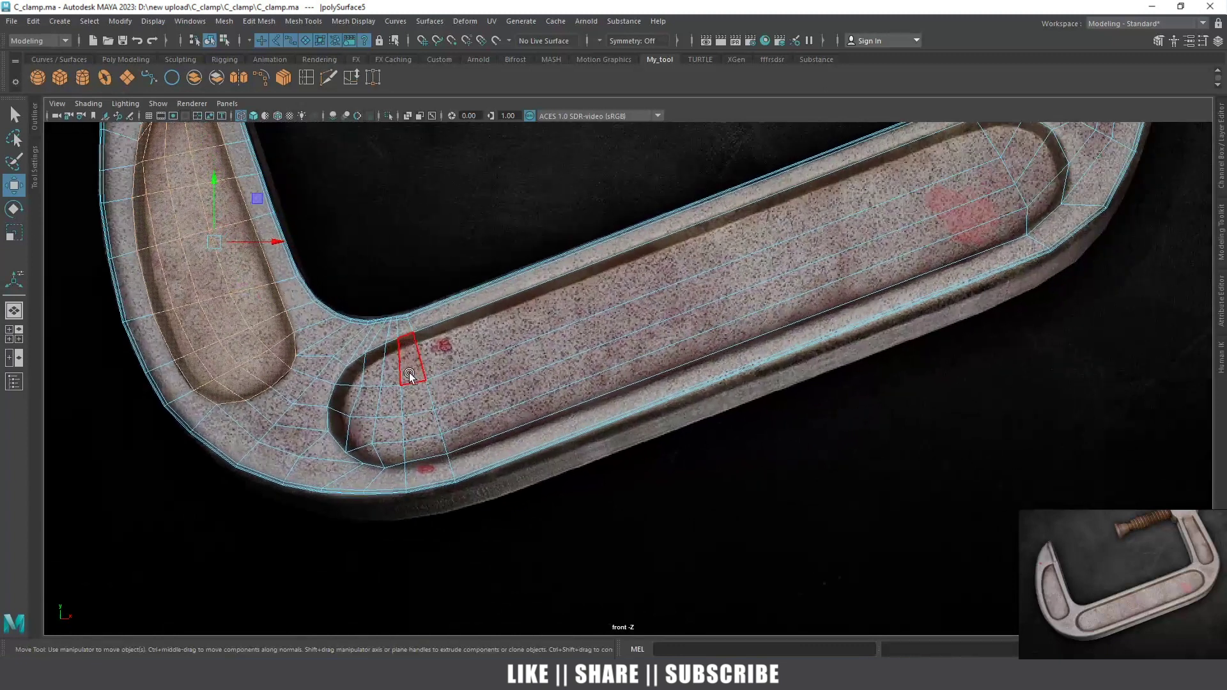
# Add the inner bend faces and the long inner channel faces to the selection
pyautogui.moveTo(335, 440); pyautogui.dragTo(347, 457)
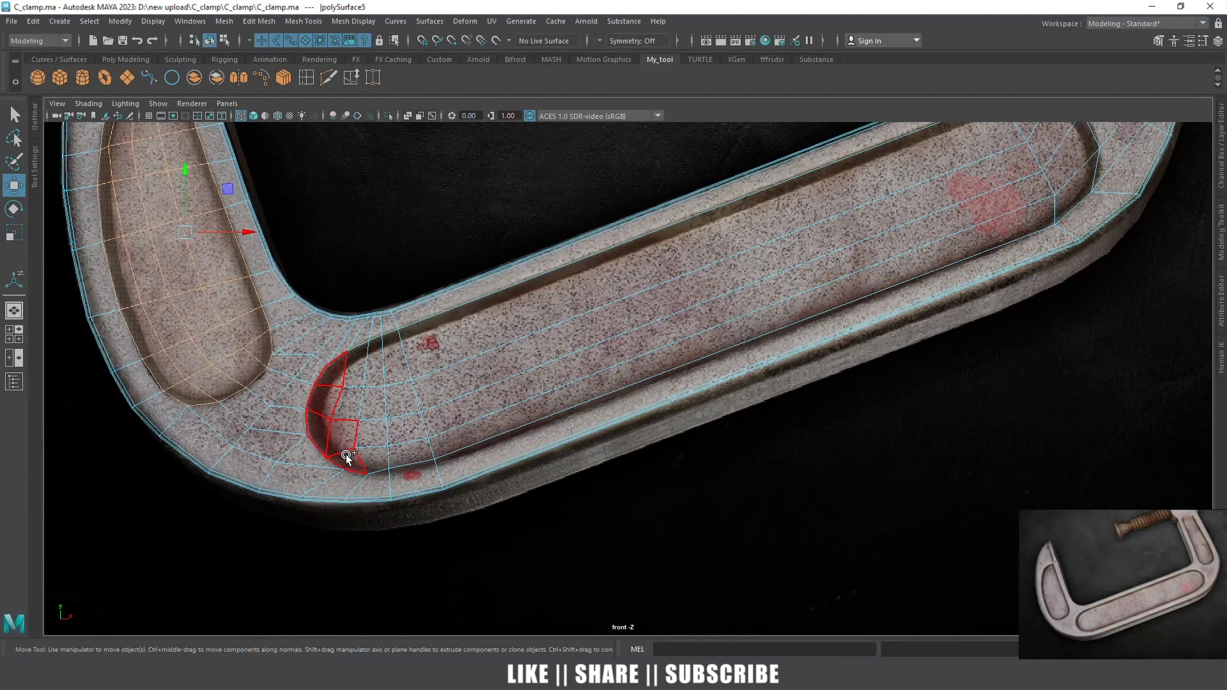
pyautogui.moveTo(359, 390); pyautogui.dragTo(359, 386)
pyautogui.moveTo(361, 382); pyautogui.dragTo(397, 447)
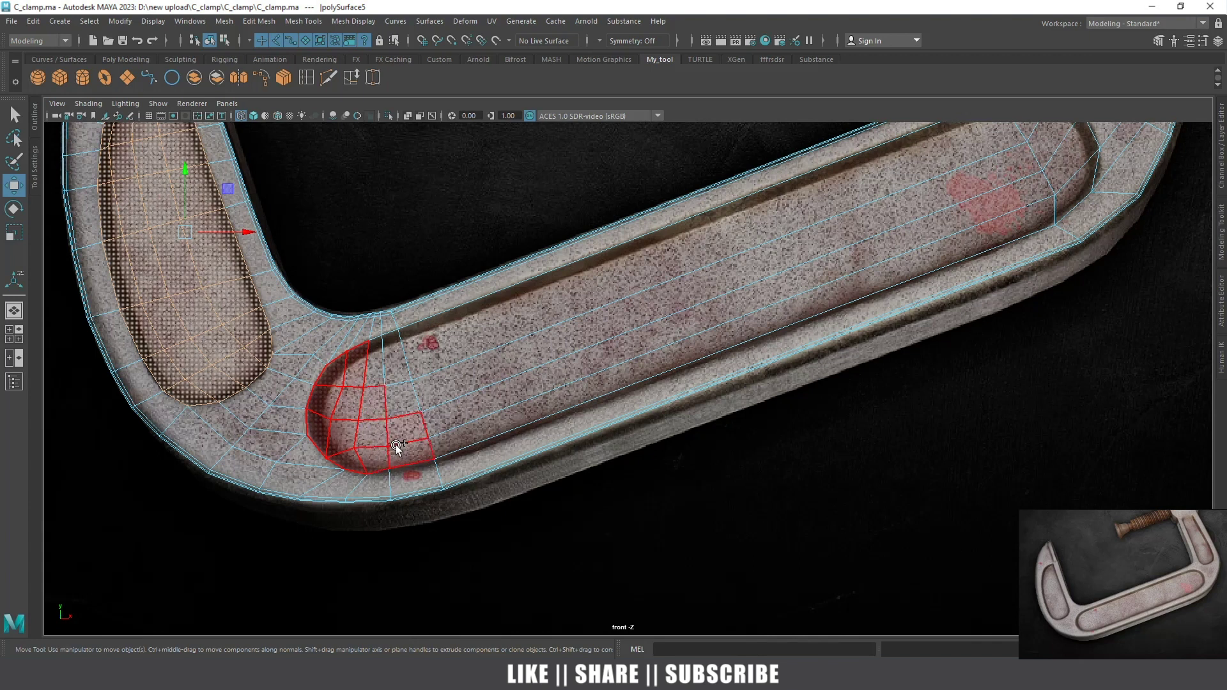
pyautogui.moveTo(407, 425); pyautogui.dragTo(408, 417)
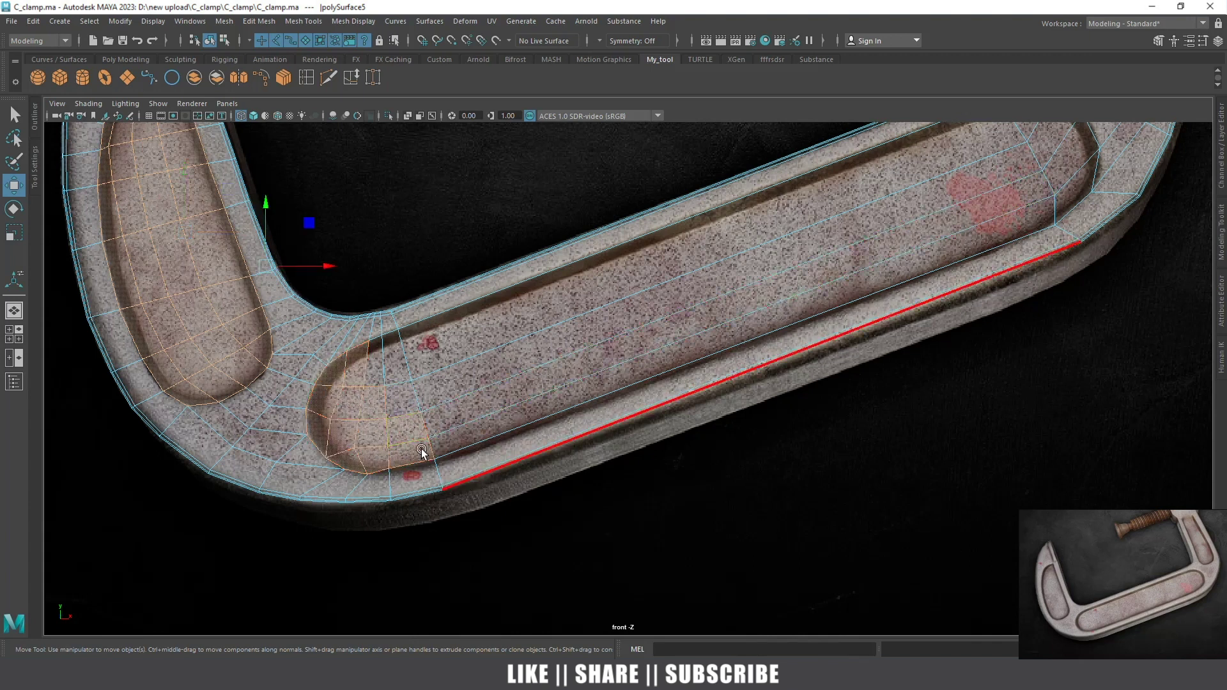
pyautogui.scroll(1, 371, 371)
pyautogui.moveTo(364, 396)
pyautogui.mouseDown()
pyautogui.moveTo(412, 341)
pyautogui.moveTo(473, 417)
pyautogui.mouseUp()
pyautogui.scroll(-3, 598, 439)
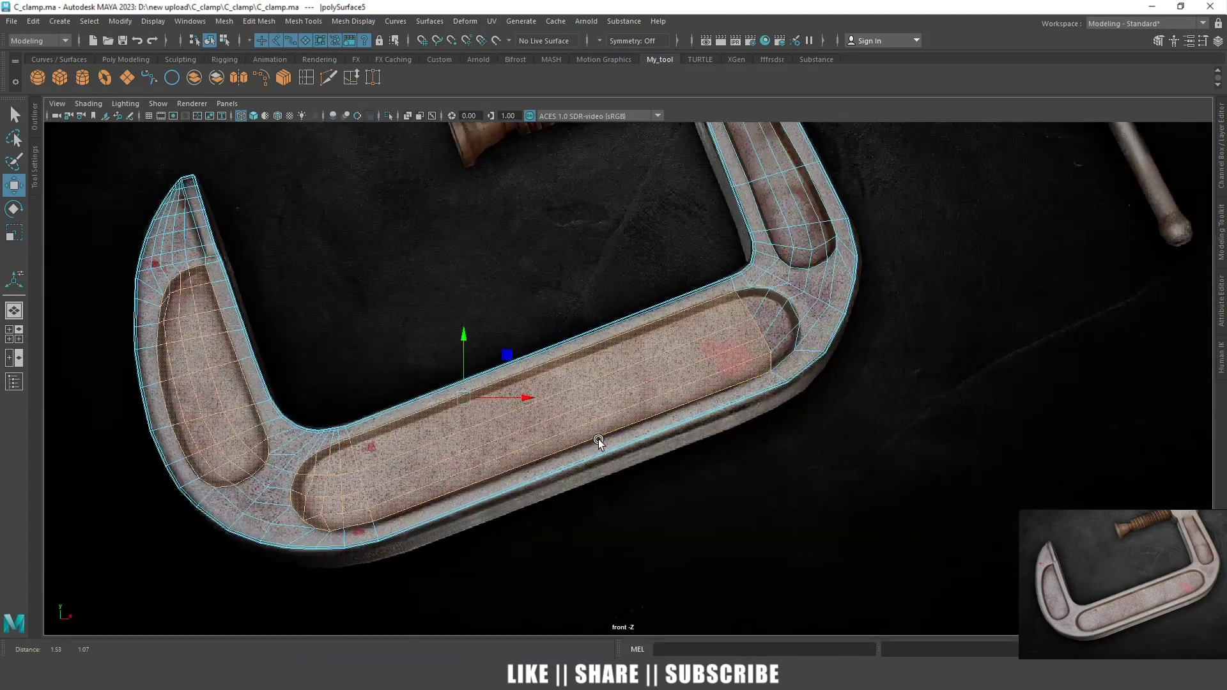
pyautogui.scroll(2, 822, 309)
pyautogui.scroll(2, 665, 351)
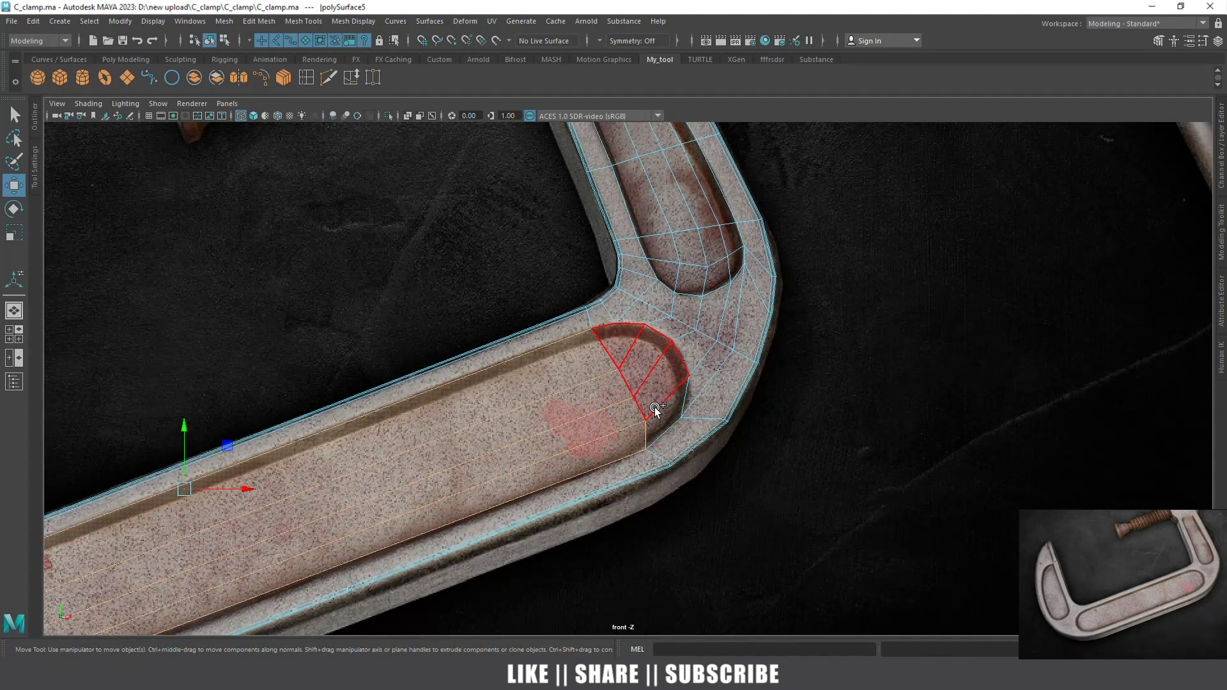
pyautogui.scroll(-2, 655, 409)
pyautogui.scroll(1, 652, 407)
pyautogui.scroll(2, 639, 413)
# Add the upper bend and upper-arm channel faces to the selection
pyautogui.keyDown('shift'); pyautogui.moveTo(627, 416); pyautogui.dragTo(732, 378); pyautogui.keyUp('shift')
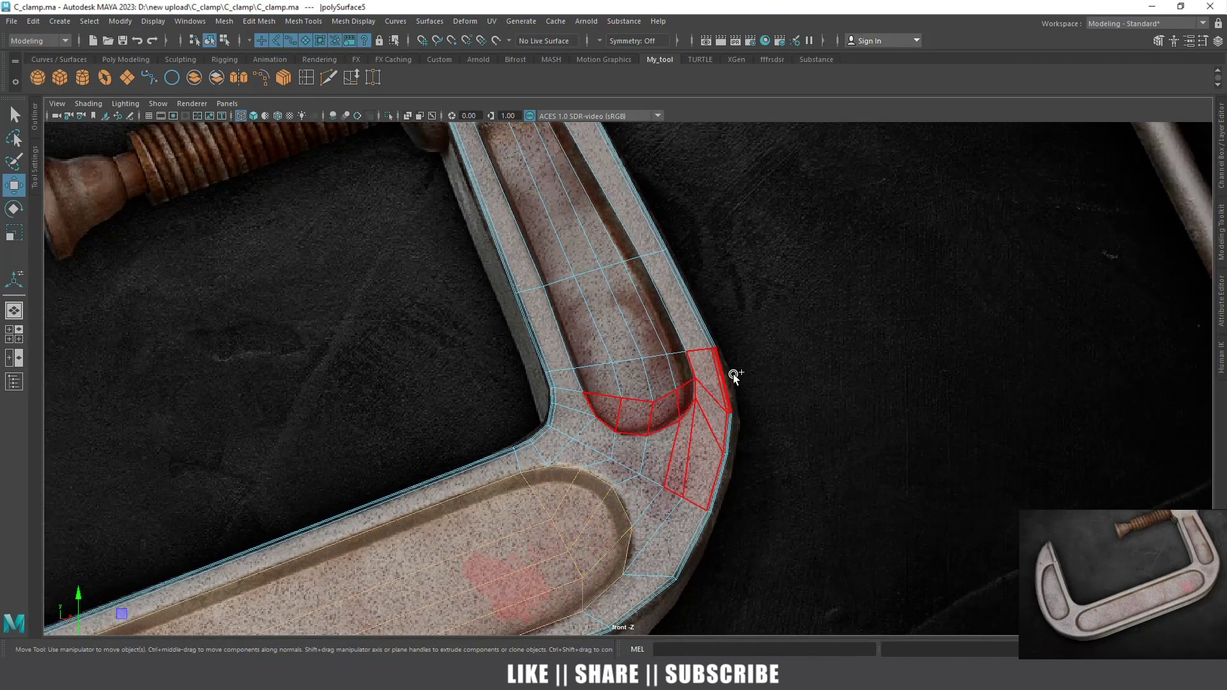
pyautogui.keyDown('shift'); pyautogui.moveTo(735, 370); pyautogui.dragTo(734, 368); pyautogui.keyUp('shift')
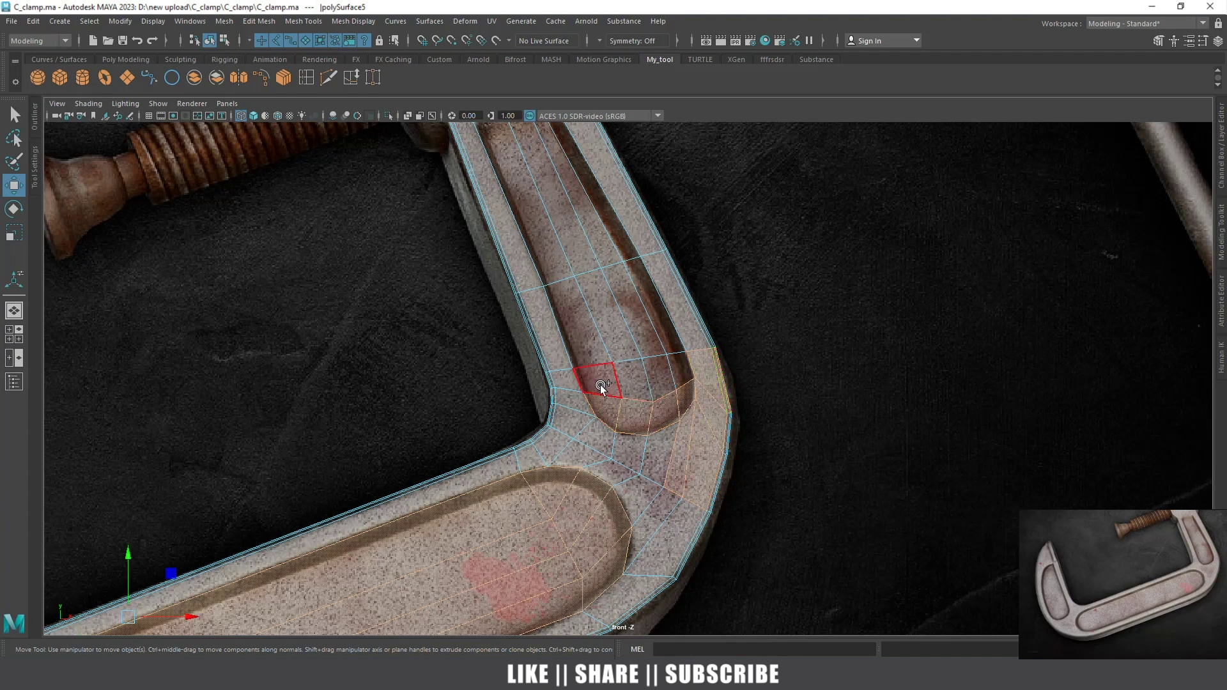
pyautogui.keyDown('alt'); pyautogui.moveTo(671, 370); pyautogui.dragTo(650, 515, button='middle'); pyautogui.keyUp('alt')
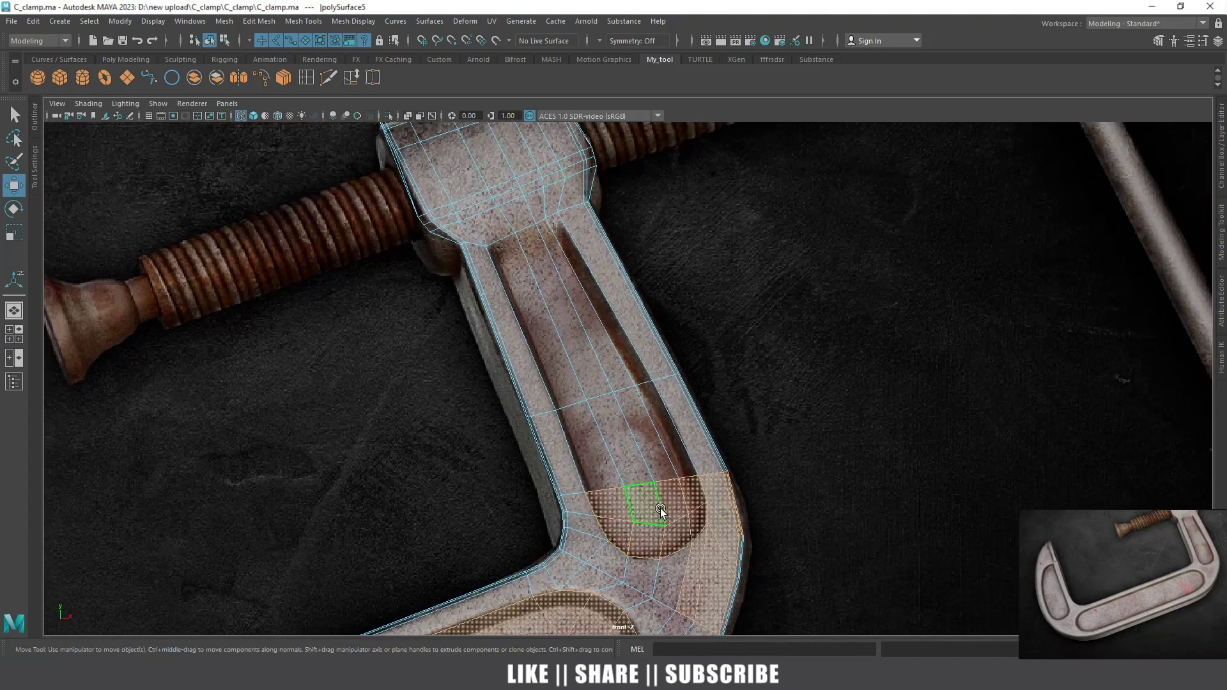
pyautogui.scroll(-5, 650, 514)
pyautogui.scroll(3, 642, 432)
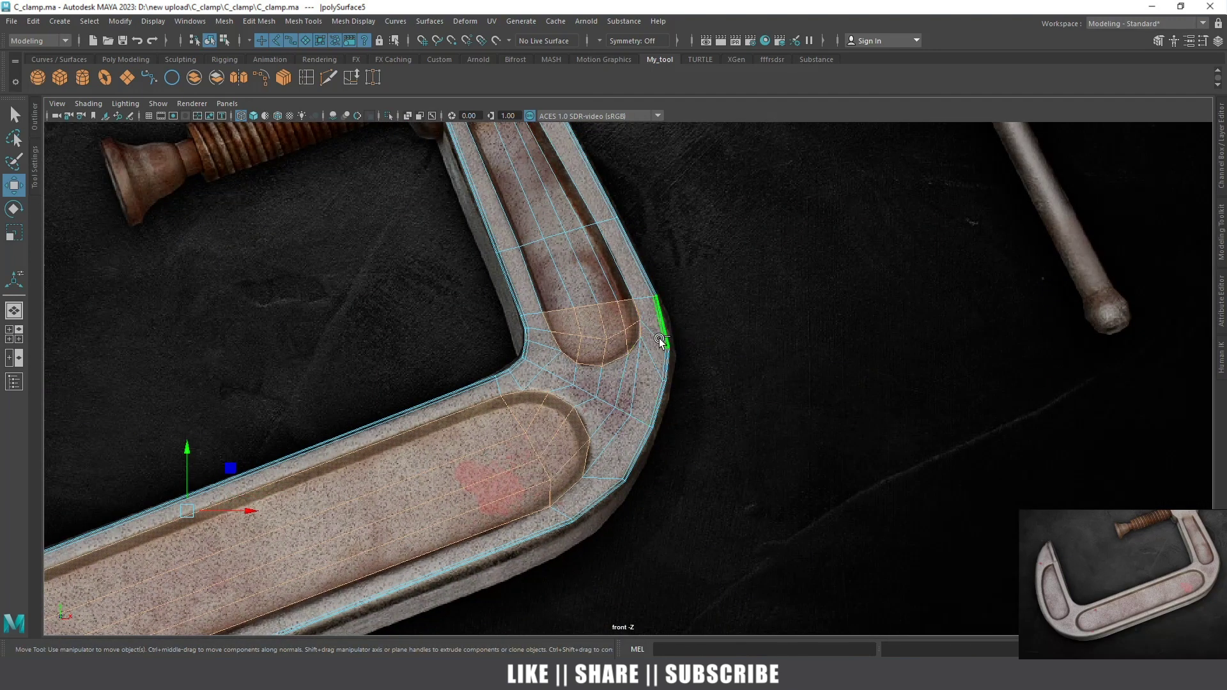
pyautogui.keyDown('alt'); pyautogui.moveTo(706, 378); pyautogui.dragTo(700, 428, button='middle'); pyautogui.keyUp('alt')
pyautogui.scroll(5, 635, 501)
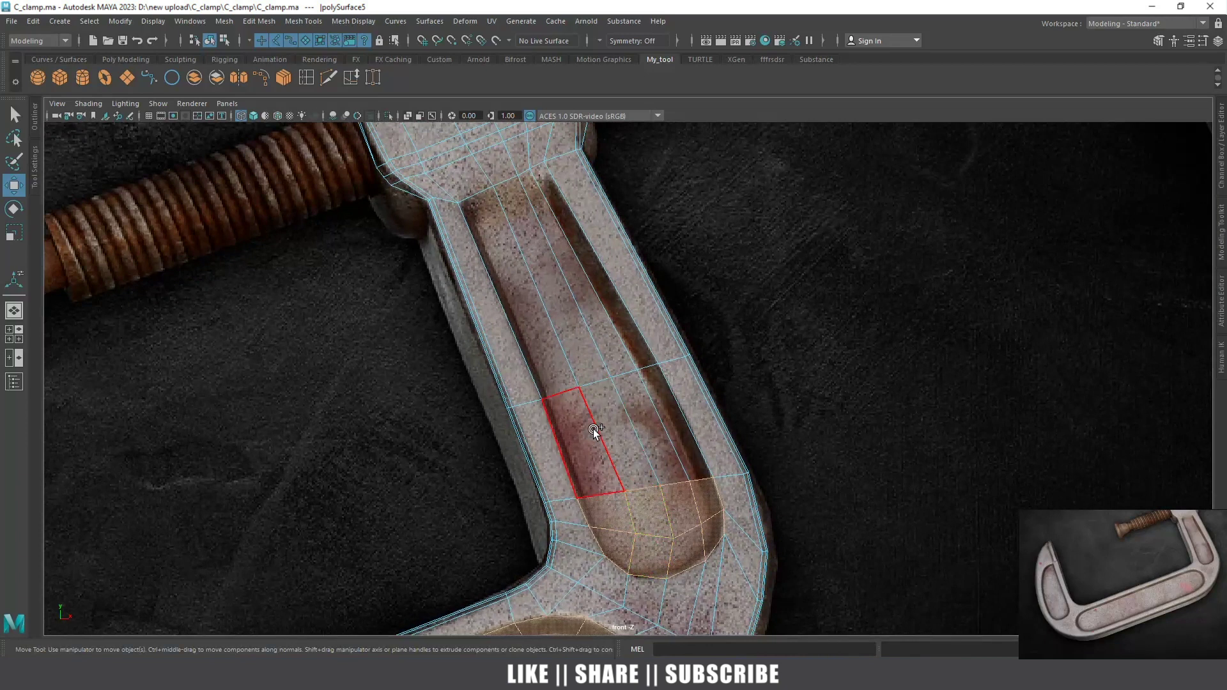
pyautogui.keyDown('shift'); pyautogui.moveTo(585, 432); pyautogui.dragTo(688, 404); pyautogui.keyUp('shift')
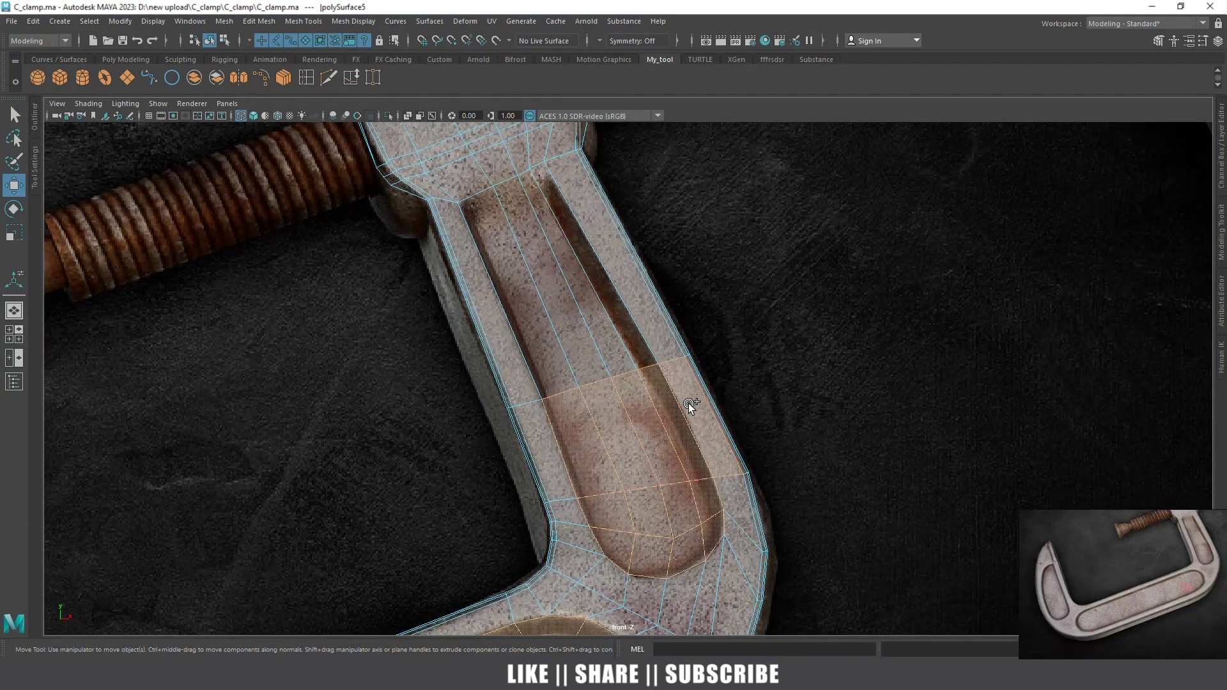
pyautogui.keyDown('shift'); pyautogui.moveTo(604, 389); pyautogui.dragTo(620, 329); pyautogui.keyUp('shift')
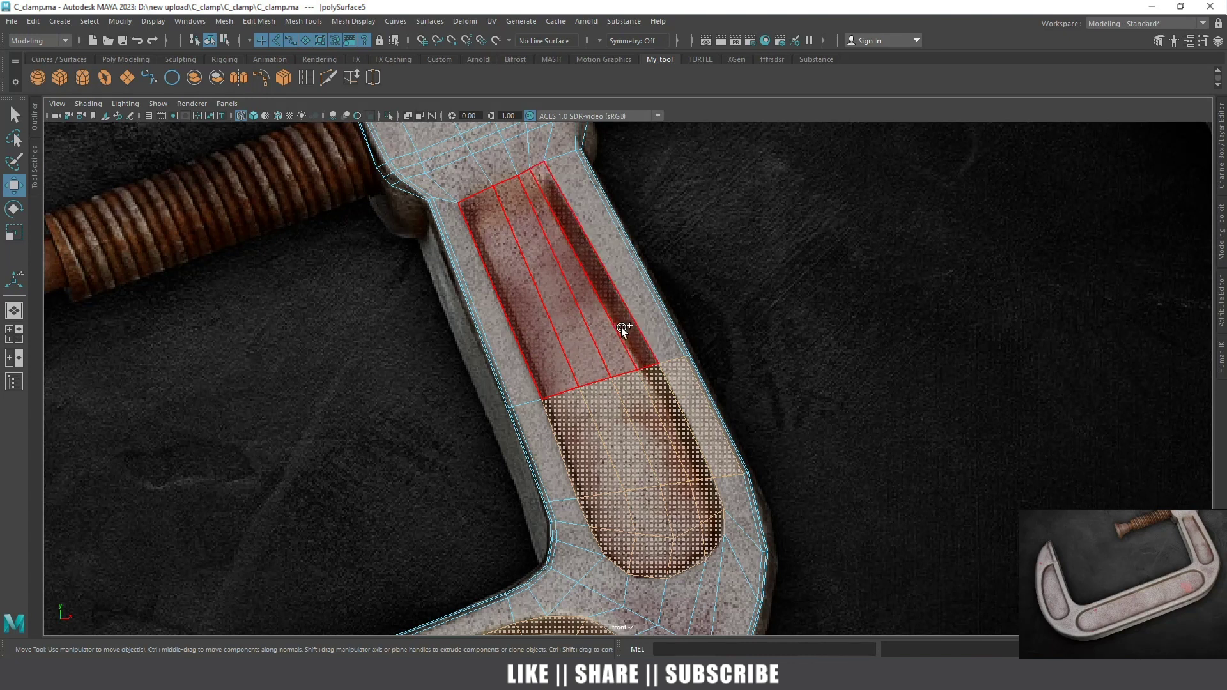
# Frame the whole clamp and return to the perspective view in shaded display
pyautogui.press('a')
pyautogui.scroll(2, 562, 473)
pyautogui.scroll(2, 658, 393)
pyautogui.press('space')
pyautogui.click(642, 340)
pyautogui.press('5')
pyautogui.scroll(-3, 639, 384)
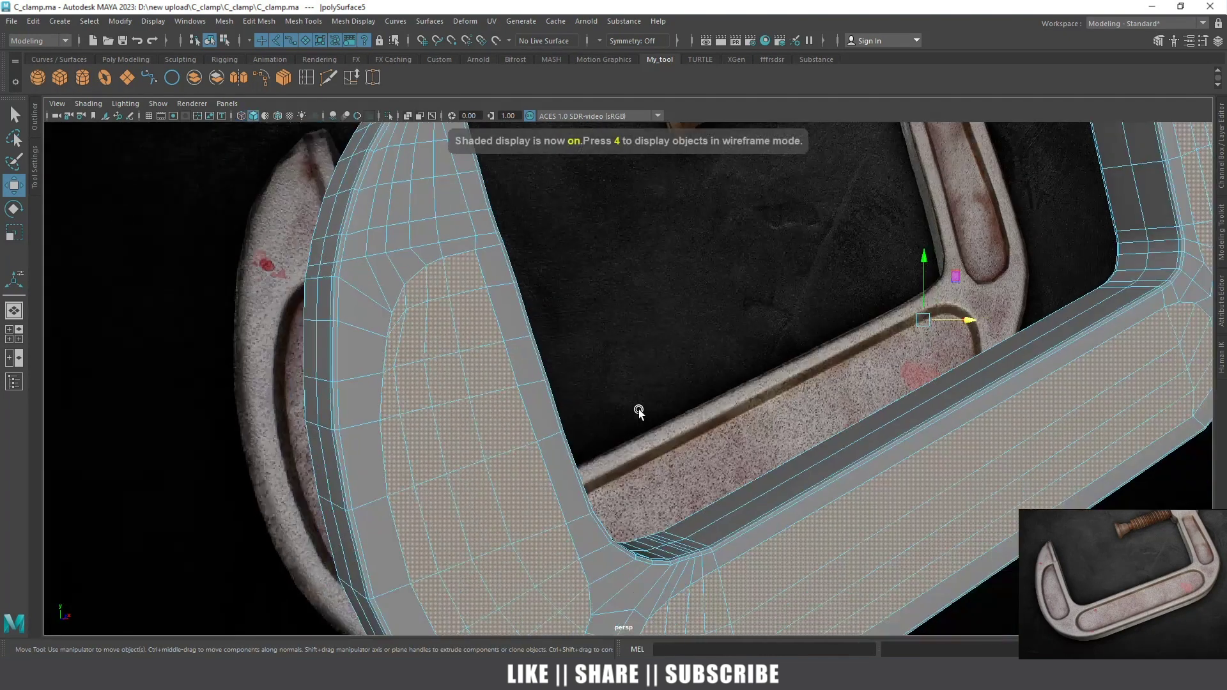
# Extrude the selected channel faces with an Offset of 0.03
pyautogui.keyDown('alt'); pyautogui.moveTo(637, 411); pyautogui.dragTo(604, 438); pyautogui.keyUp('alt')
pyautogui.scroll(2, 607, 441)
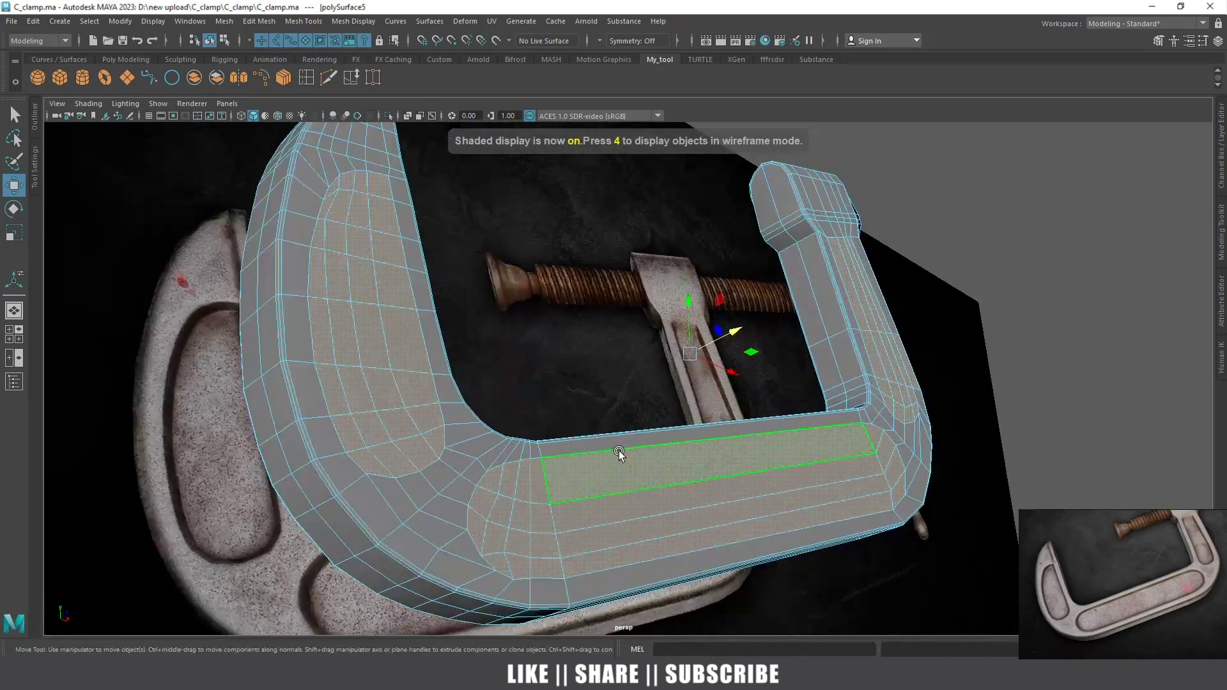
pyautogui.keyDown('shift'); pyautogui.moveTo(618, 458); pyautogui.dragTo(625, 414, button='right'); pyautogui.keyUp('shift')
pyautogui.scroll(2, 625, 414)
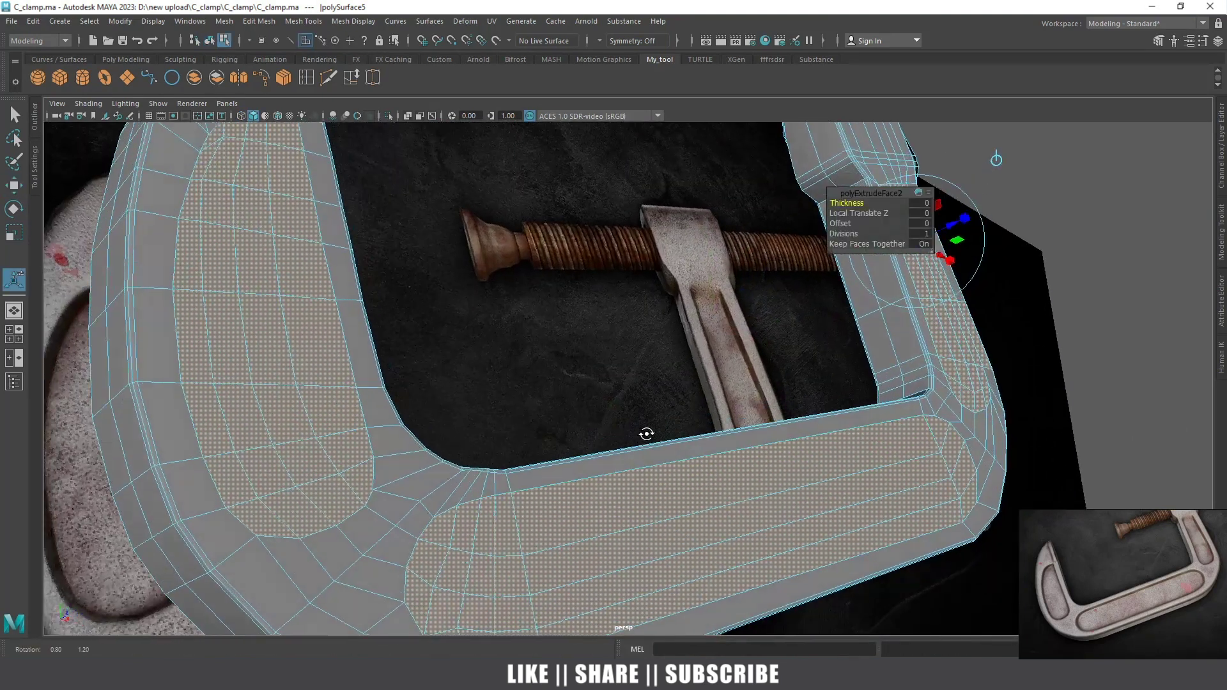
pyautogui.moveTo(839, 223); pyautogui.dragTo(840, 224)
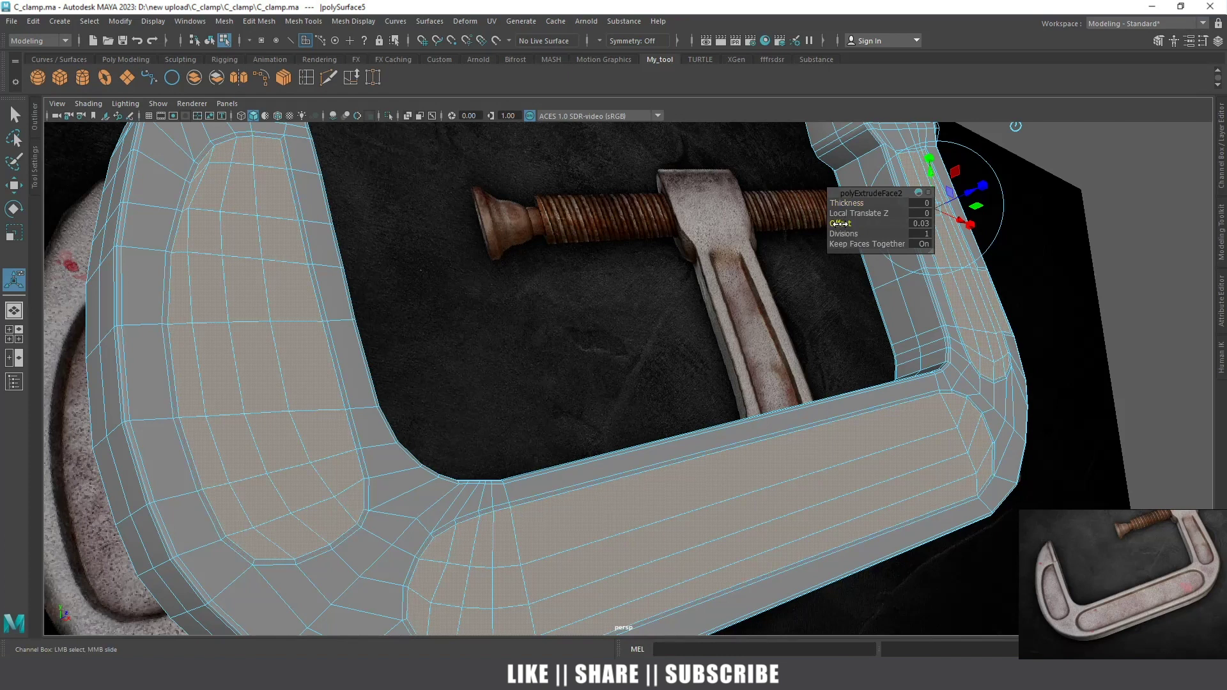
pyautogui.press('w')
pyautogui.scroll(-3, 725, 323)
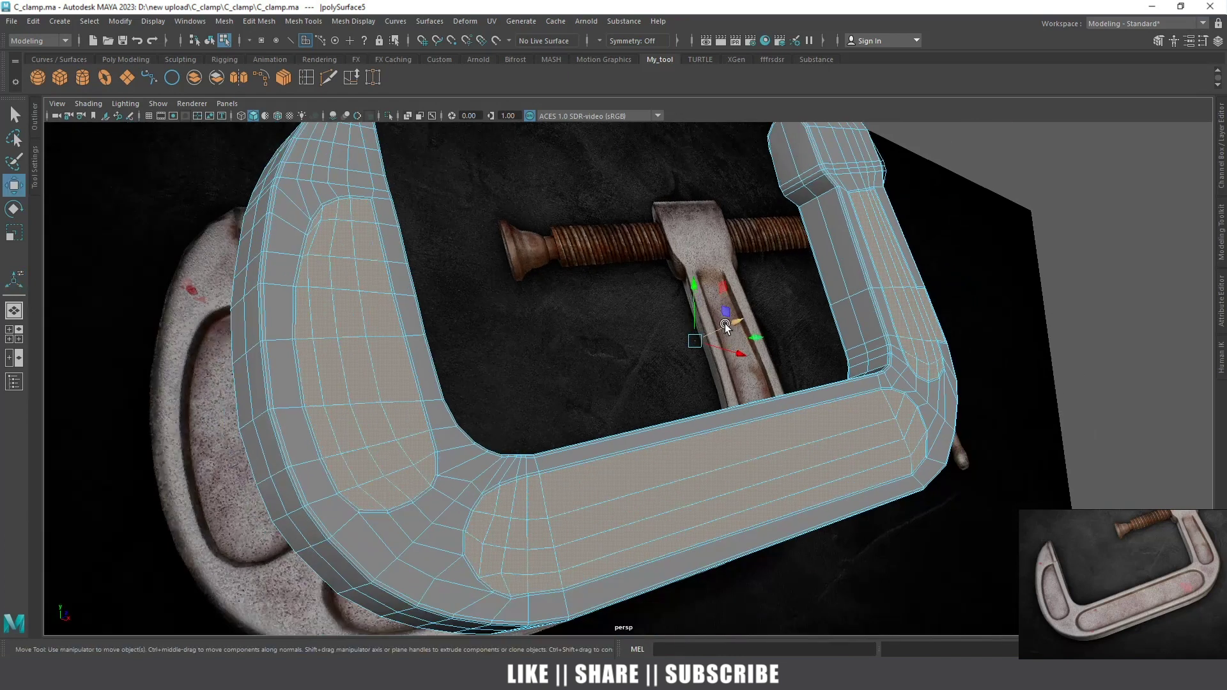
# Extrude the channel faces again with Thickness about -0.27 to sink them in
pyautogui.keyDown('shift'); pyautogui.moveTo(585, 321); pyautogui.dragTo(643, 348, button='right'); pyautogui.keyUp('shift')
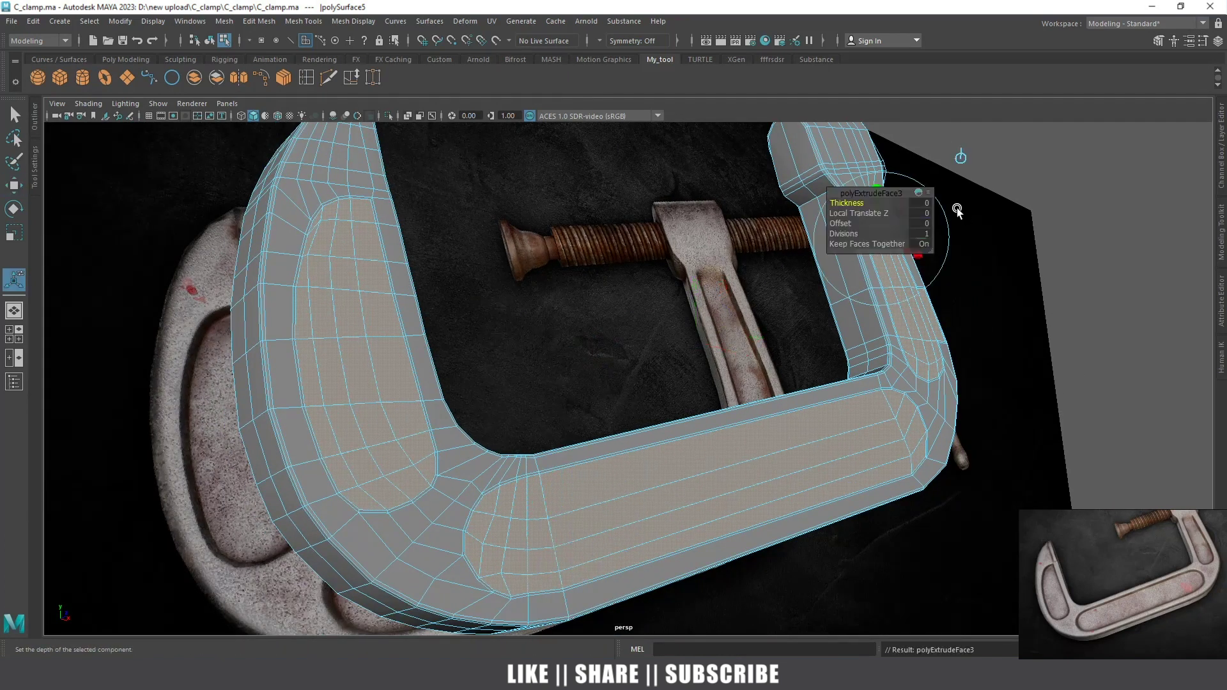
pyautogui.moveTo(839, 203); pyautogui.dragTo(818, 203)
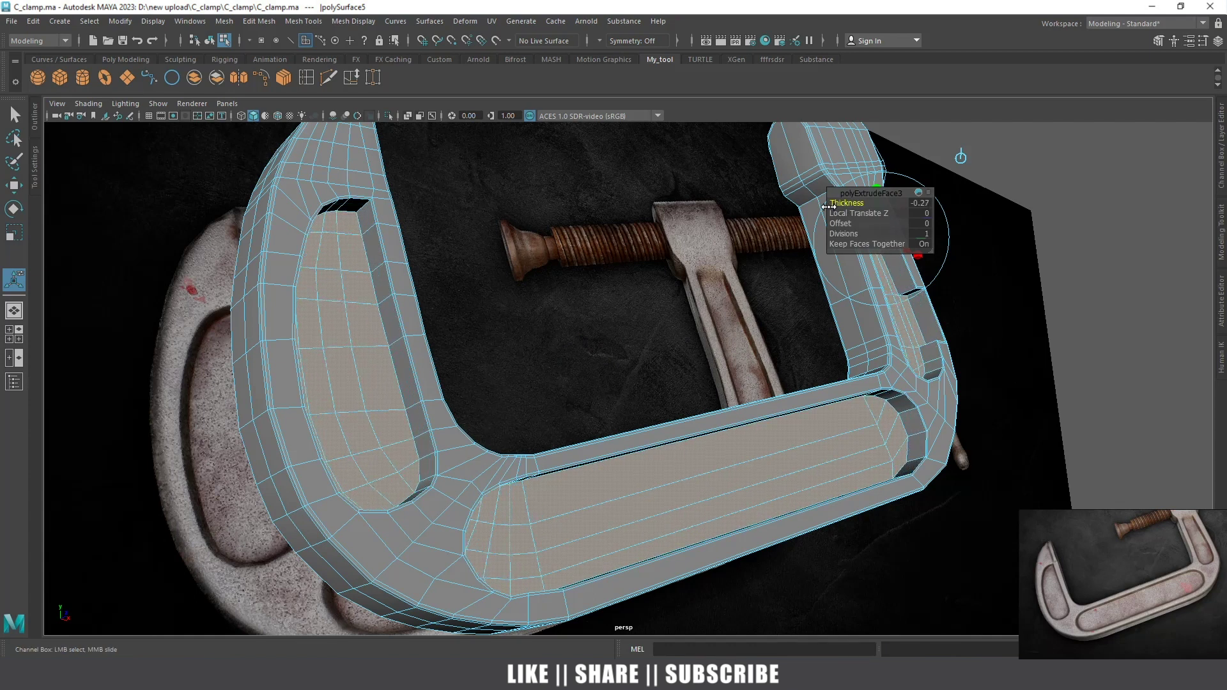
pyautogui.moveTo(775, 307)
pyautogui.keyDown('alt'); pyautogui.mouseDown()
pyautogui.moveTo(708, 334)
pyautogui.moveTo(753, 301)
pyautogui.mouseUp(); pyautogui.keyUp('alt')
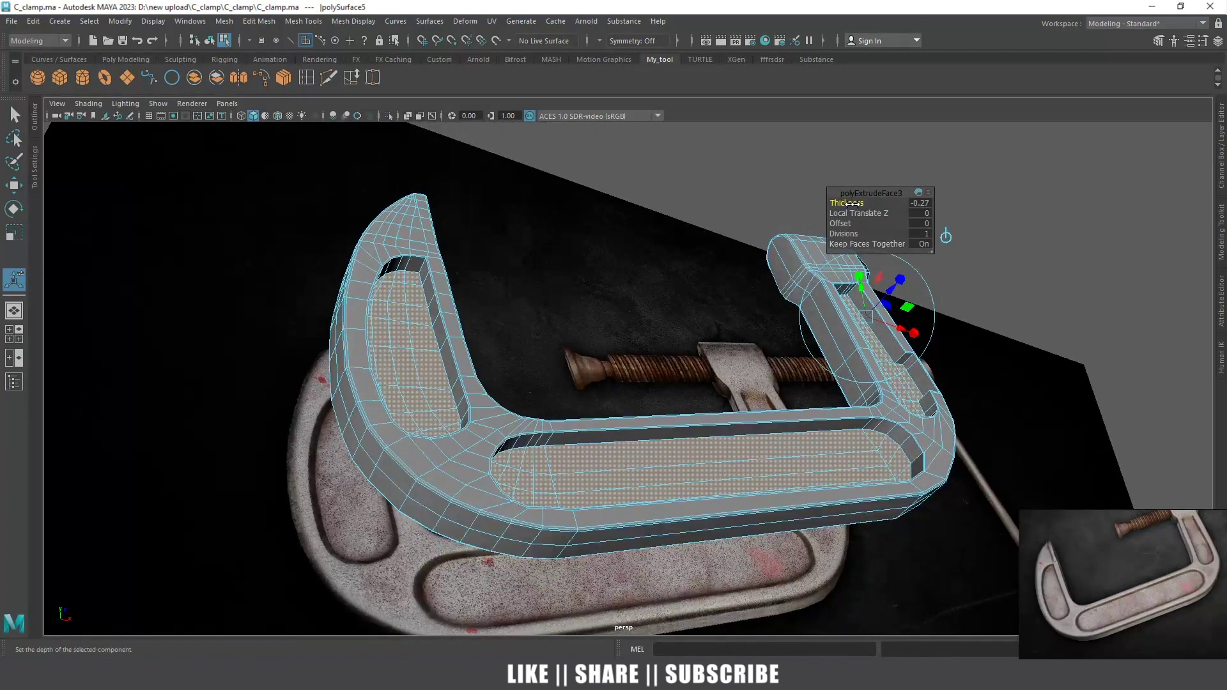
pyautogui.moveTo(849, 200); pyautogui.dragTo(856, 200)
# Return to object mode, reselect the clamp mesh and undo the last slot extrusion
pyautogui.press('w')
pyautogui.rightClick(699, 319)
pyautogui.moveTo(673, 431); pyautogui.dragTo(719, 292, button='right')
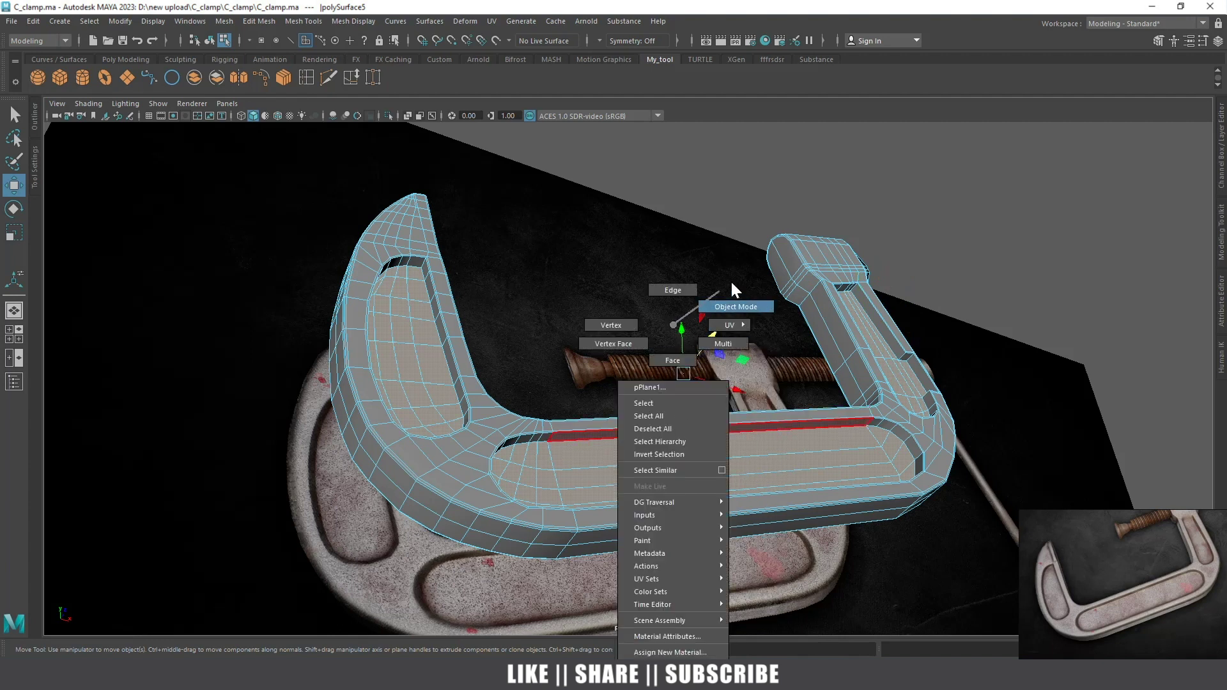
pyautogui.click(815, 216)
pyautogui.moveTo(815, 217)
pyautogui.keyDown('alt'); pyautogui.mouseDown()
pyautogui.moveTo(799, 325)
pyautogui.moveTo(684, 482)
pyautogui.mouseUp(); pyautogui.keyUp('alt')
pyautogui.moveTo(684, 482)
pyautogui.keyDown('alt'); pyautogui.mouseDown(button='right')
pyautogui.moveTo(751, 435)
pyautogui.moveTo(750, 405)
pyautogui.mouseUp(button='right'); pyautogui.keyUp('alt')
pyautogui.moveTo(750, 406)
pyautogui.keyDown('alt'); pyautogui.mouseDown()
pyautogui.moveTo(781, 423)
pyautogui.moveTo(720, 375)
pyautogui.moveTo(736, 468)
pyautogui.moveTo(799, 432)
pyautogui.mouseUp(); pyautogui.keyUp('alt')
pyautogui.click(773, 444)
pyautogui.hotkey('ctrl', 'z')
pyautogui.hotkey('ctrl', 'z')
pyautogui.hotkey('ctrl', 'z')
# Select the face at the clamp's inner corner and extrude it with Offset 0.04
pyautogui.press('F10')
pyautogui.moveTo(732, 450)
pyautogui.keyDown('alt'); pyautogui.mouseDown()
pyautogui.moveTo(789, 466)
pyautogui.moveTo(844, 435)
pyautogui.moveTo(727, 513)
pyautogui.moveTo(708, 351)
pyautogui.moveTo(685, 374)
pyautogui.mouseUp(); pyautogui.keyUp('alt')
pyautogui.press('F11')
pyautogui.rightClick(684, 373)
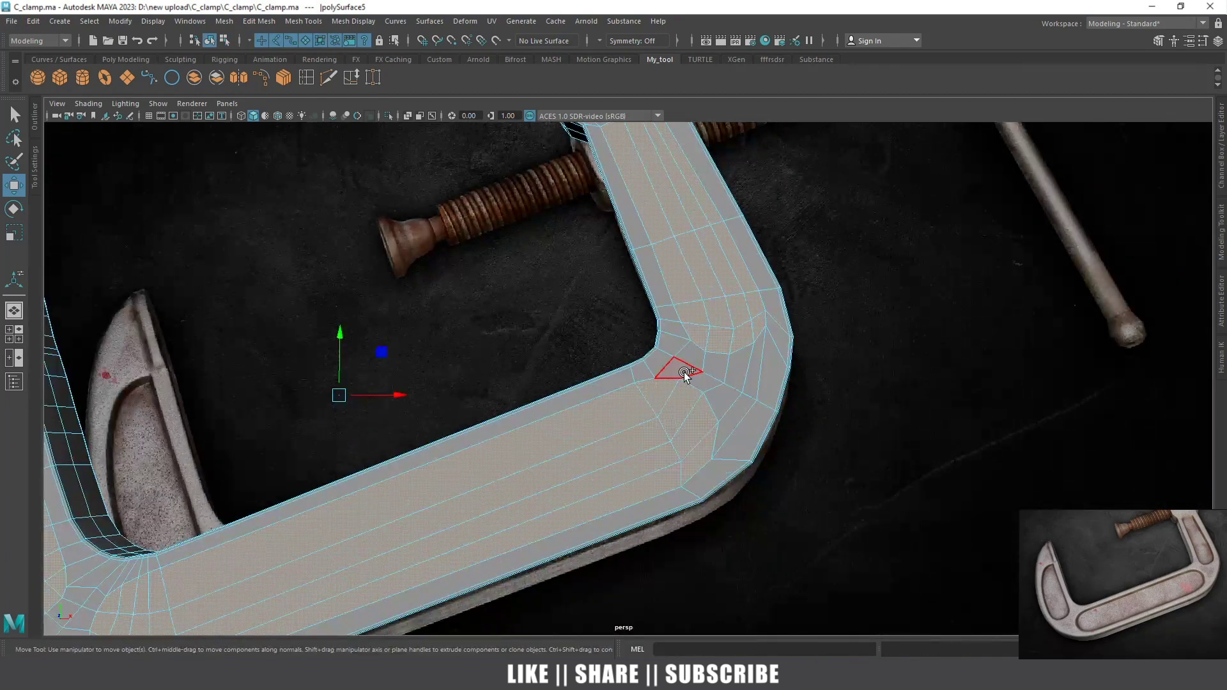
pyautogui.scroll(5, 829, 400)
pyautogui.click(828, 400)
pyautogui.keyDown('shift'); pyautogui.moveTo(793, 368); pyautogui.dragTo(795, 413, button='right'); pyautogui.keyUp('shift')
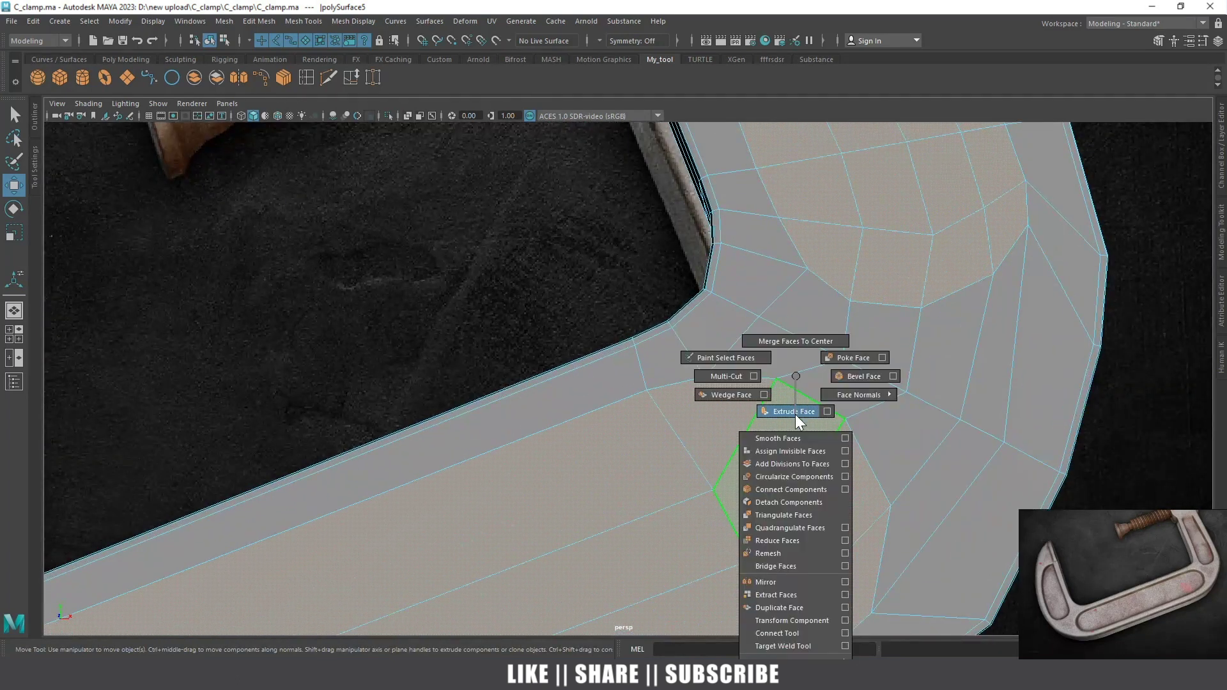
pyautogui.scroll(-3, 795, 413)
pyautogui.scroll(-2, 795, 413)
pyautogui.click(841, 223)
pyautogui.moveTo(845, 218); pyautogui.dragTo(846, 222)
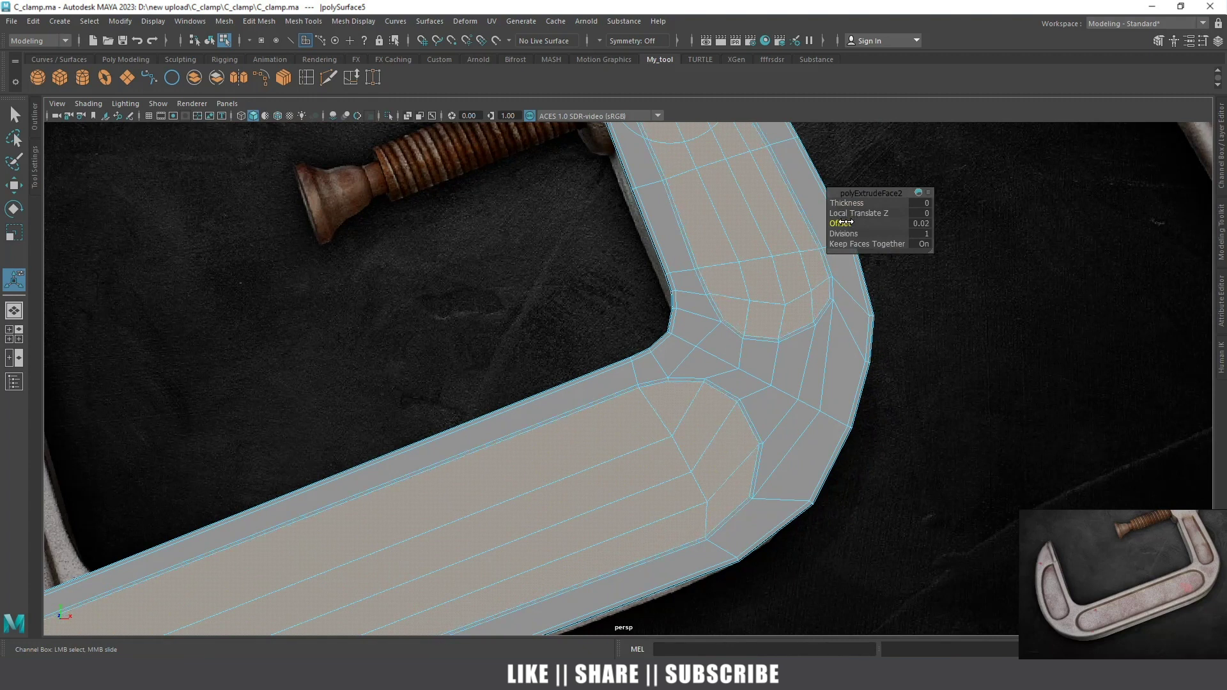
pyautogui.press('w')
# Extrude the corner face again with Thickness about -0.15, then return to object mode
pyautogui.scroll(-3, 746, 268)
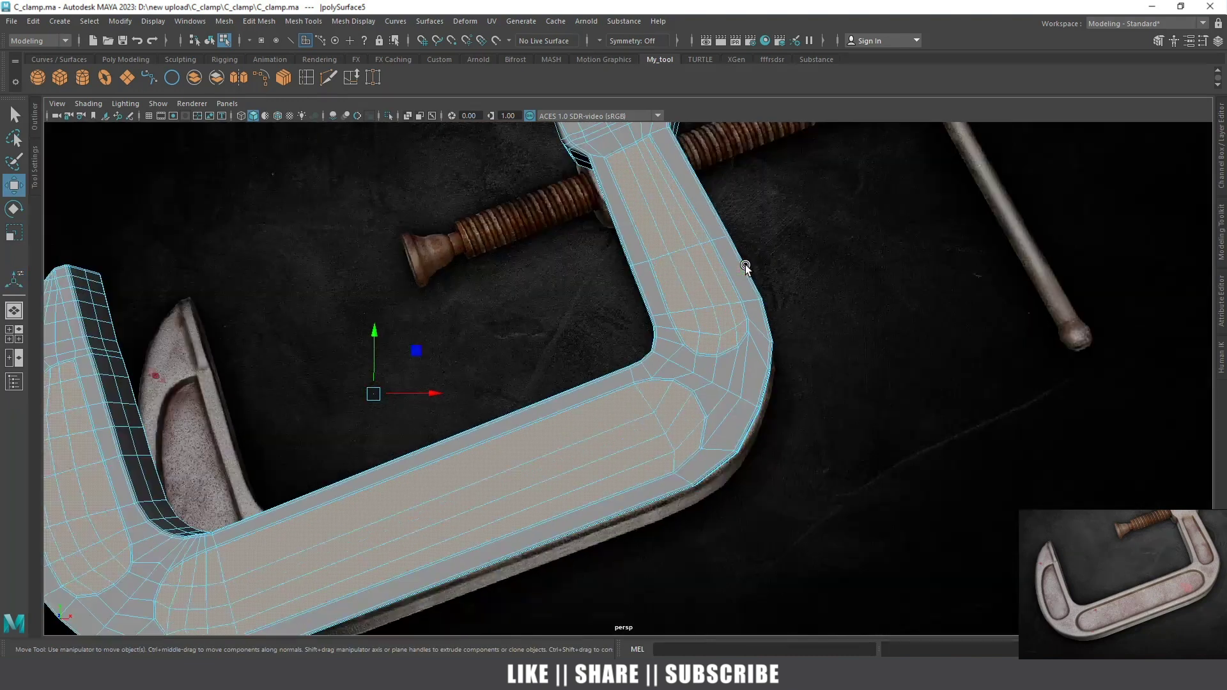
pyautogui.keyDown('shift'); pyautogui.rightClick(707, 270); pyautogui.keyUp('shift')
pyautogui.click(707, 300)
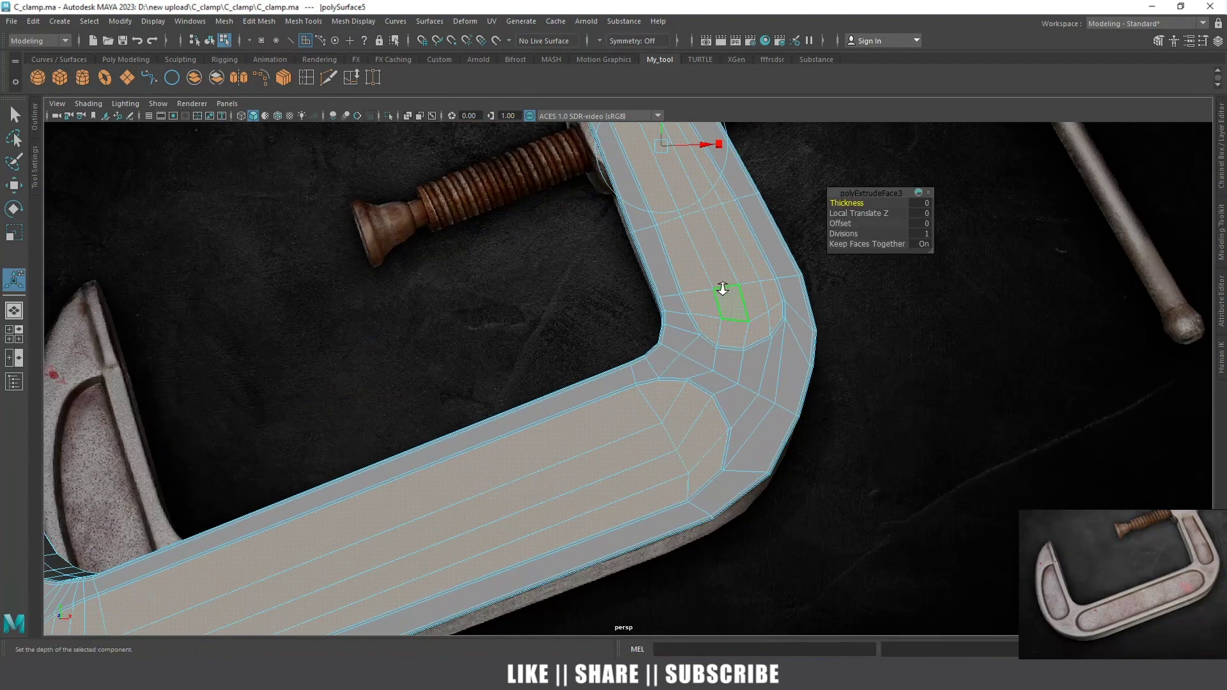
pyautogui.scroll(3, 707, 300)
pyautogui.moveTo(850, 202); pyautogui.dragTo(818, 210)
pyautogui.keyDown('alt'); pyautogui.moveTo(725, 307); pyautogui.dragTo(760, 269); pyautogui.keyUp('alt')
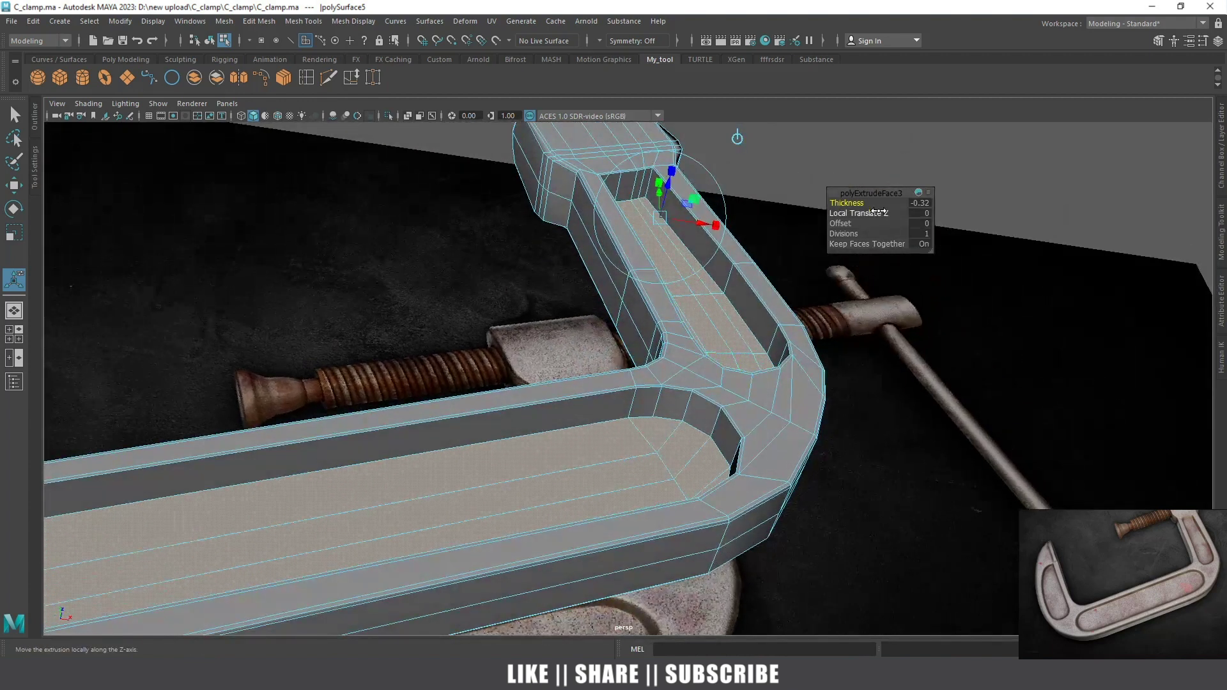
pyautogui.moveTo(831, 204); pyautogui.dragTo(852, 205)
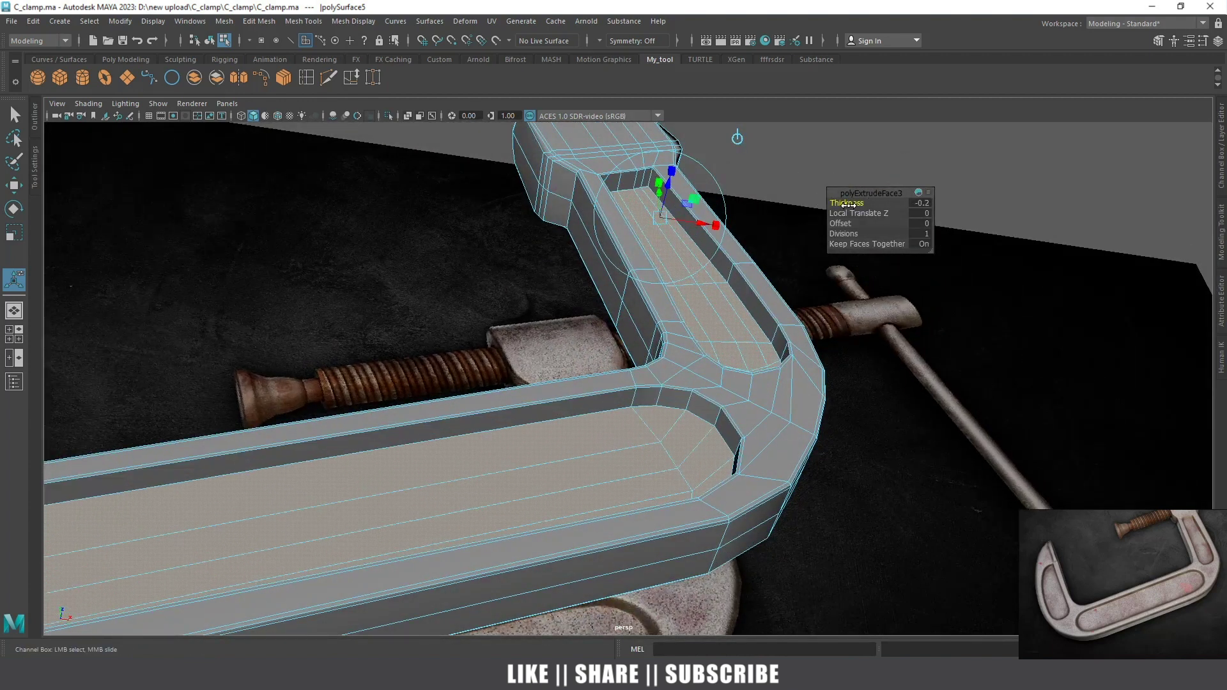
pyautogui.press('w')
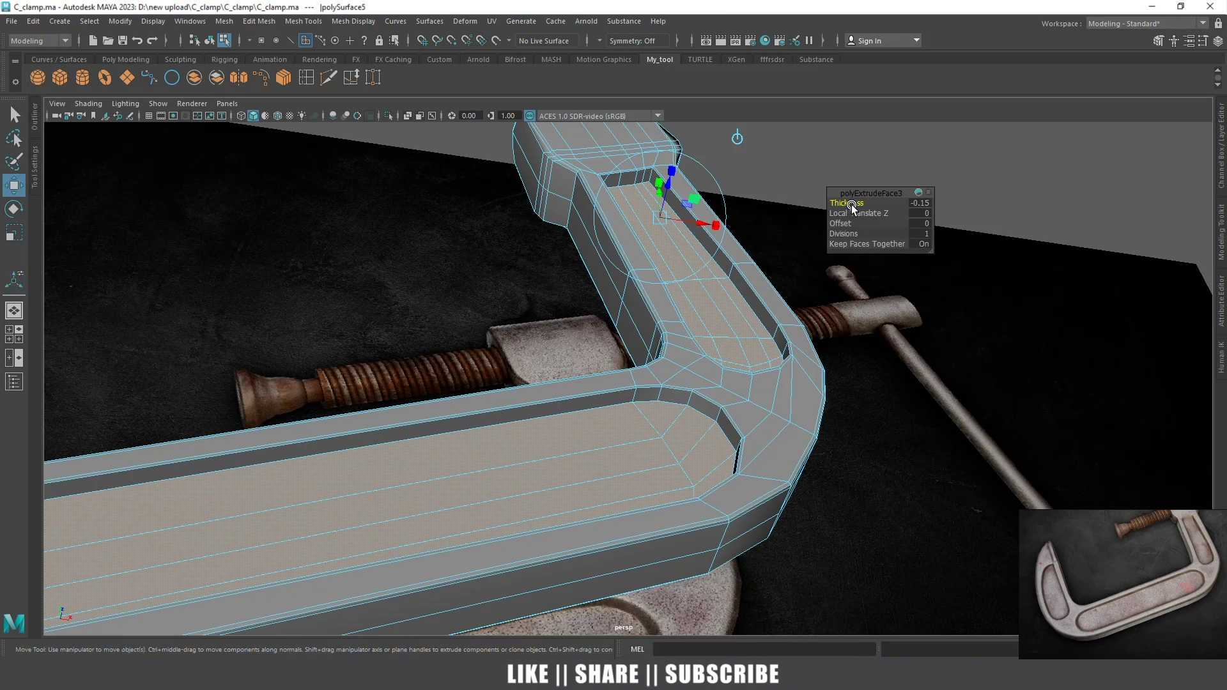
pyautogui.moveTo(746, 251); pyautogui.dragTo(833, 200, button='right')
pyautogui.moveTo(833, 201)
pyautogui.keyDown('alt'); pyautogui.mouseDown()
pyautogui.moveTo(748, 254)
pyautogui.moveTo(688, 375)
pyautogui.mouseUp(); pyautogui.keyUp('alt')
# Activate Target Weld from the shelf and switch to vertex mode at the jaw head
pyautogui.scroll(5, 663, 329)
pyautogui.moveTo(662, 328)
pyautogui.keyDown('alt'); pyautogui.mouseDown()
pyautogui.moveTo(673, 294)
pyautogui.moveTo(701, 396)
pyautogui.mouseUp(); pyautogui.keyUp('alt')
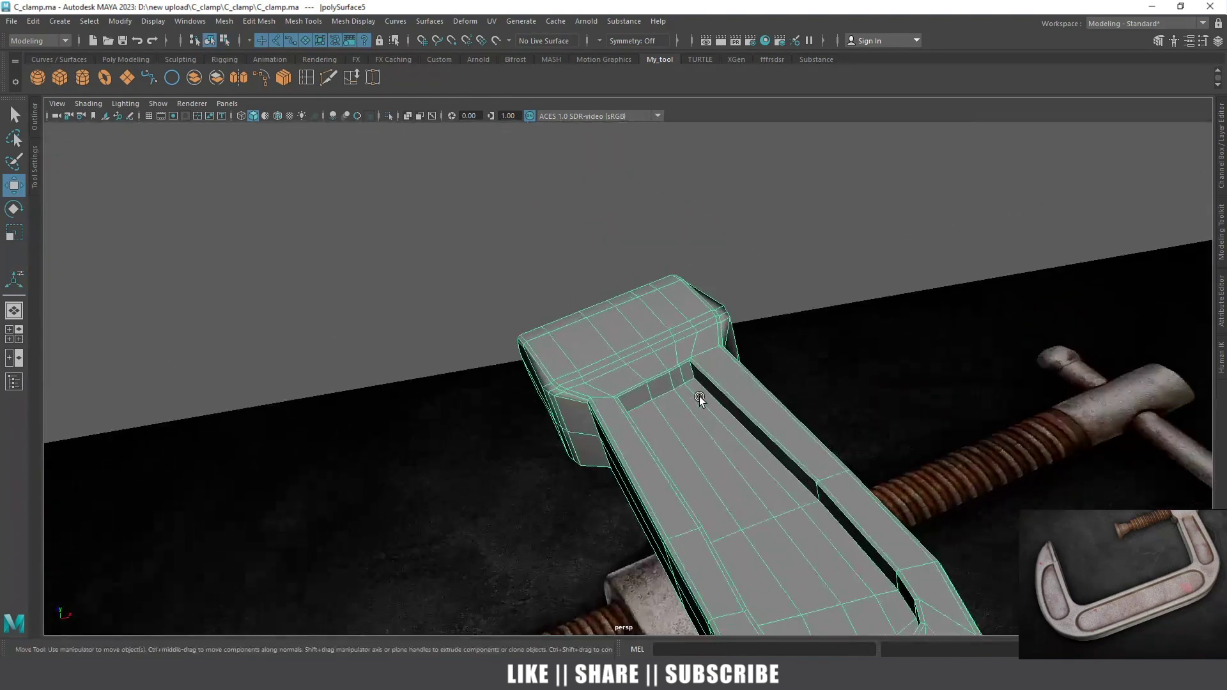
pyautogui.scroll(3, 697, 422)
pyautogui.scroll(2, 707, 367)
pyautogui.scroll(2, 684, 403)
pyautogui.scroll(1, 685, 403)
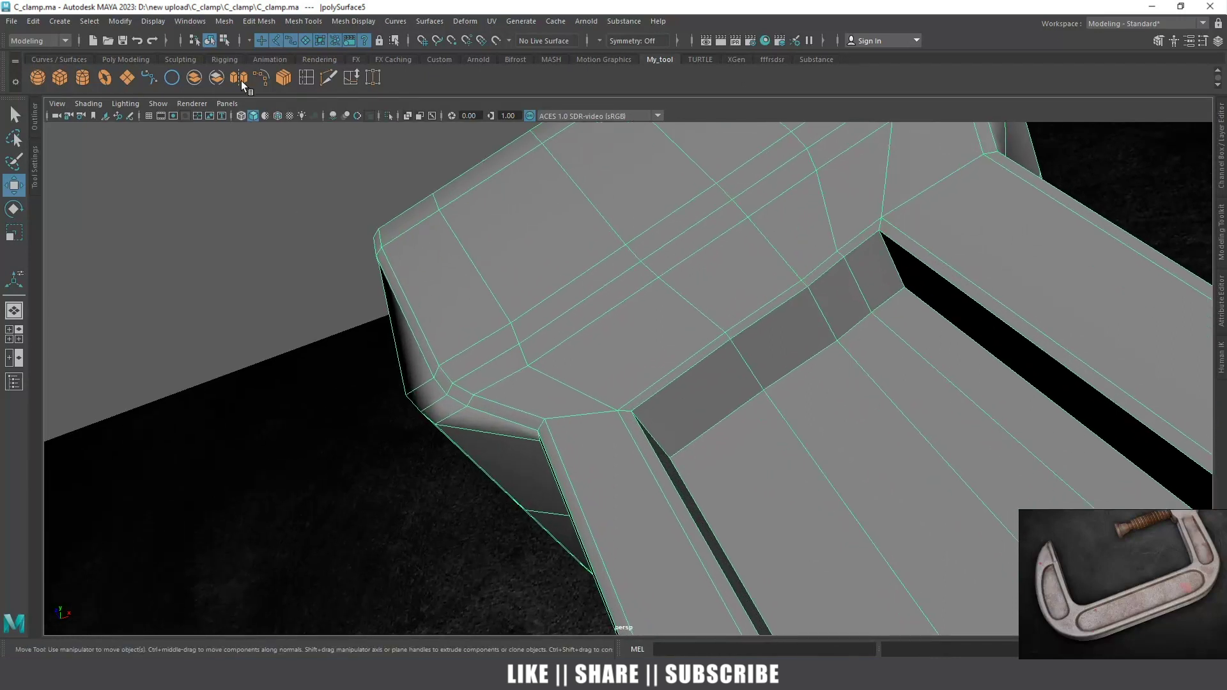
pyautogui.click(372, 79)
pyautogui.keyDown('alt'); pyautogui.moveTo(940, 556); pyautogui.dragTo(814, 348); pyautogui.keyUp('alt')
pyautogui.rightClick(817, 326)
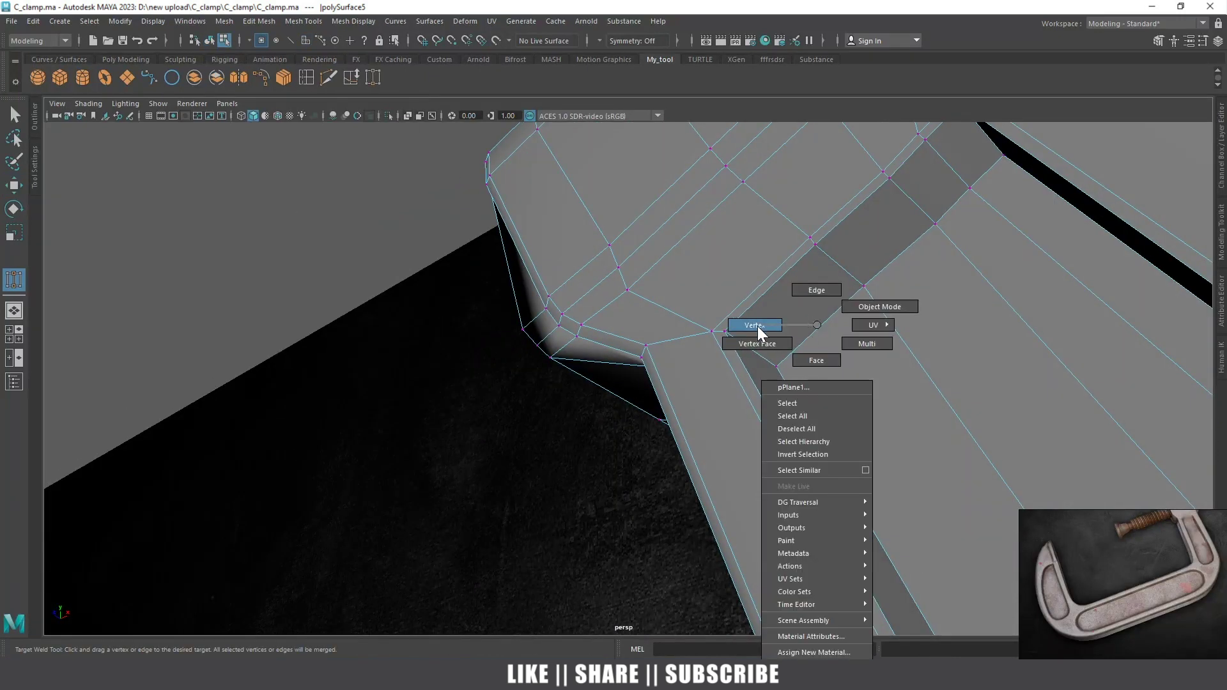
pyautogui.moveTo(814, 345); pyautogui.dragTo(758, 327, button='right')
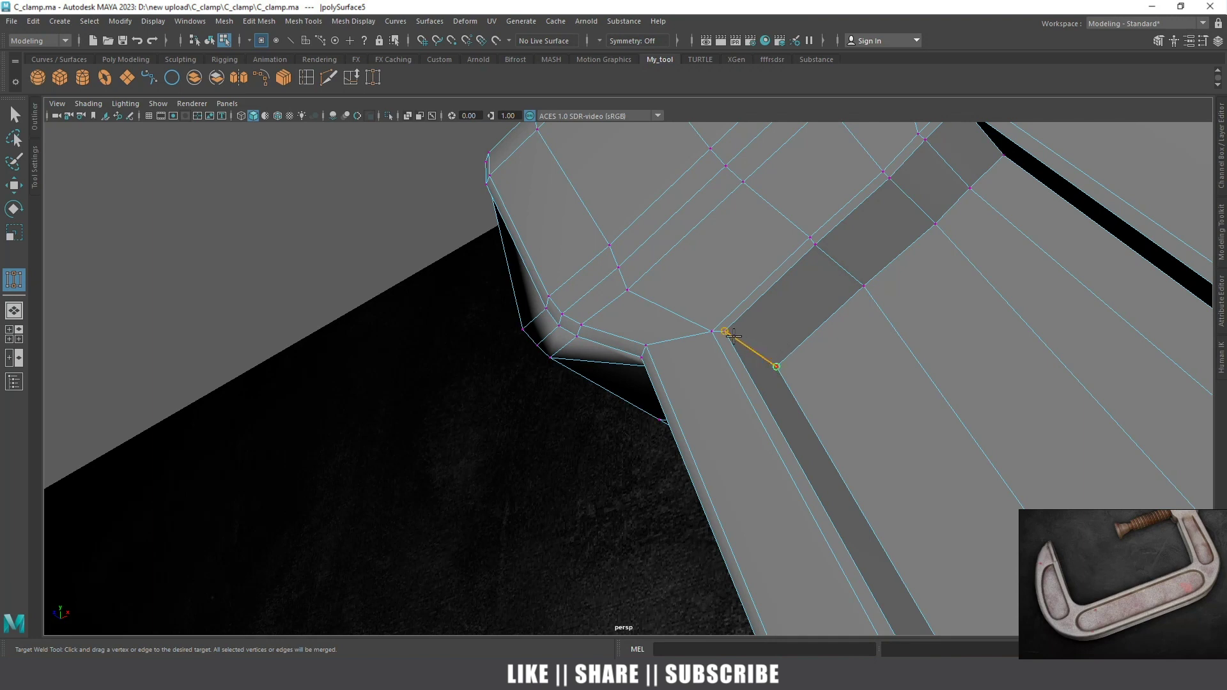
# Weld the two groove-end vertices onto their neighbours near the screw jaw
pyautogui.moveTo(734, 337); pyautogui.dragTo(728, 333)
pyautogui.moveTo(817, 257)
pyautogui.mouseDown()
pyautogui.moveTo(853, 252)
pyautogui.moveTo(896, 294)
pyautogui.moveTo(853, 254)
pyautogui.moveTo(951, 244)
pyautogui.mouseUp()
pyautogui.moveTo(893, 216); pyautogui.dragTo(906, 256)
pyautogui.moveTo(906, 256)
pyautogui.keyDown('alt'); pyautogui.mouseDown()
pyautogui.moveTo(945, 265)
pyautogui.moveTo(881, 351)
pyautogui.mouseUp(); pyautogui.keyUp('alt')
pyautogui.moveTo(804, 350)
pyautogui.mouseDown()
pyautogui.moveTo(729, 441)
pyautogui.moveTo(803, 282)
pyautogui.moveTo(817, 334)
pyautogui.moveTo(734, 299)
pyautogui.mouseUp()
pyautogui.scroll(-3, 803, 282)
# Preview the mesh smoothed, return to object mode and select the whole clamp
pyautogui.press('w')
pyautogui.press('3')
pyautogui.moveTo(734, 298); pyautogui.dragTo(795, 273, button='right')
pyautogui.moveTo(810, 290)
pyautogui.keyDown('alt'); pyautogui.mouseDown()
pyautogui.moveTo(737, 418)
pyautogui.moveTo(773, 441)
pyautogui.moveTo(761, 461)
pyautogui.moveTo(684, 415)
pyautogui.moveTo(669, 385)
pyautogui.mouseUp(); pyautogui.keyUp('alt')
pyautogui.moveTo(669, 384)
pyautogui.keyDown('alt'); pyautogui.mouseDown(button='right')
pyautogui.moveTo(768, 279)
pyautogui.moveTo(741, 336)
pyautogui.moveTo(773, 311)
pyautogui.mouseUp(button='right'); pyautogui.keyUp('alt')
pyautogui.click(773, 306)
# Turn off the smooth preview and insert a loop midway across the arm's groove strip
pyautogui.press('1')
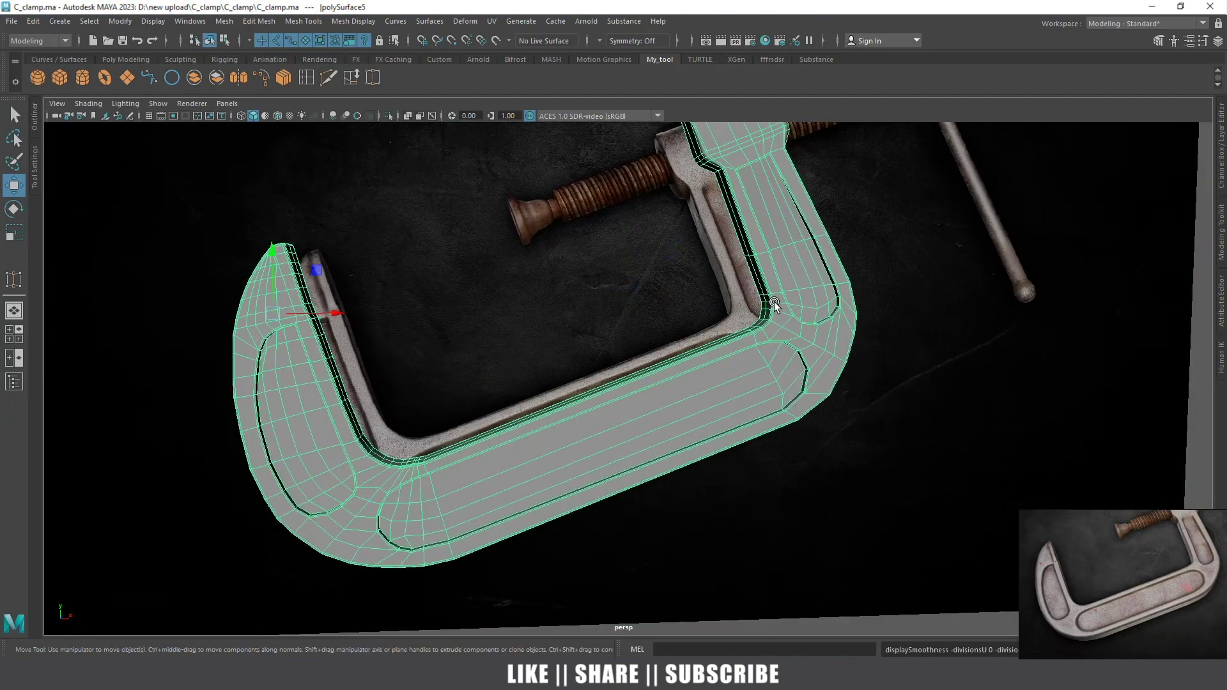
pyautogui.press('[')
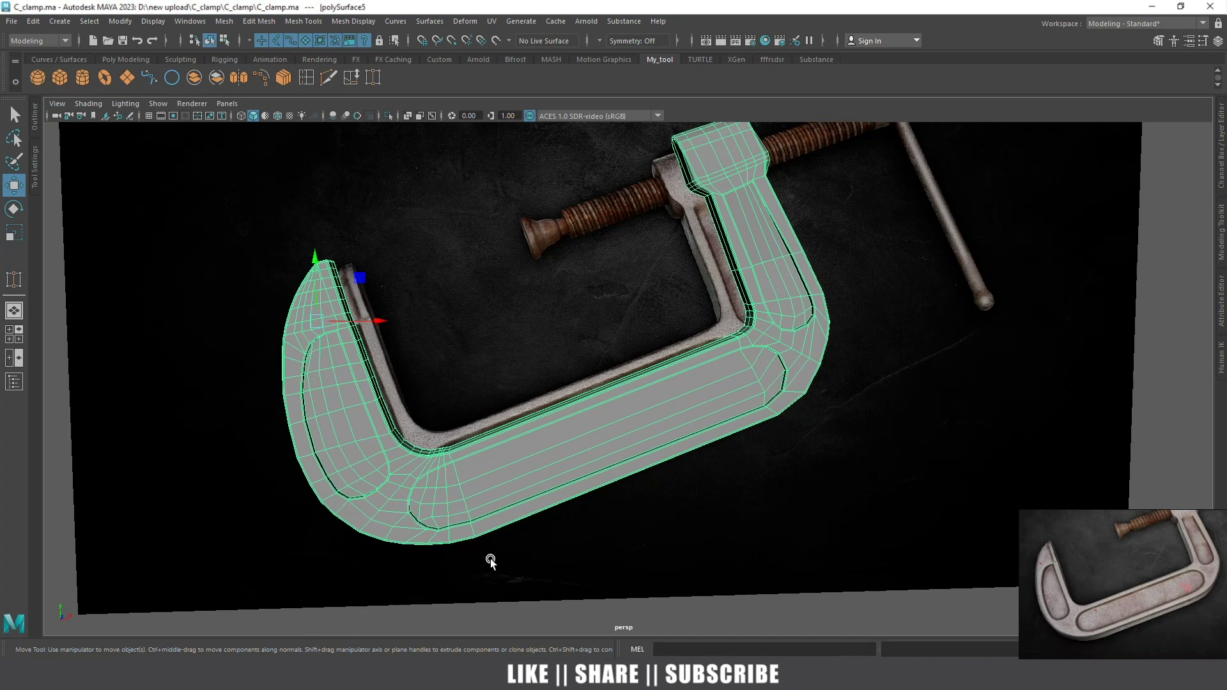
pyautogui.keyDown('alt'); pyautogui.moveTo(605, 333); pyautogui.dragTo(535, 275); pyautogui.keyUp('alt')
pyautogui.moveTo(536, 274)
pyautogui.keyDown('alt'); pyautogui.mouseDown(button='right')
pyautogui.moveTo(480, 409)
pyautogui.moveTo(343, 329)
pyautogui.moveTo(420, 320)
pyautogui.mouseUp(button='right'); pyautogui.keyUp('alt')
pyautogui.moveTo(331, 252); pyautogui.dragTo(336, 251)
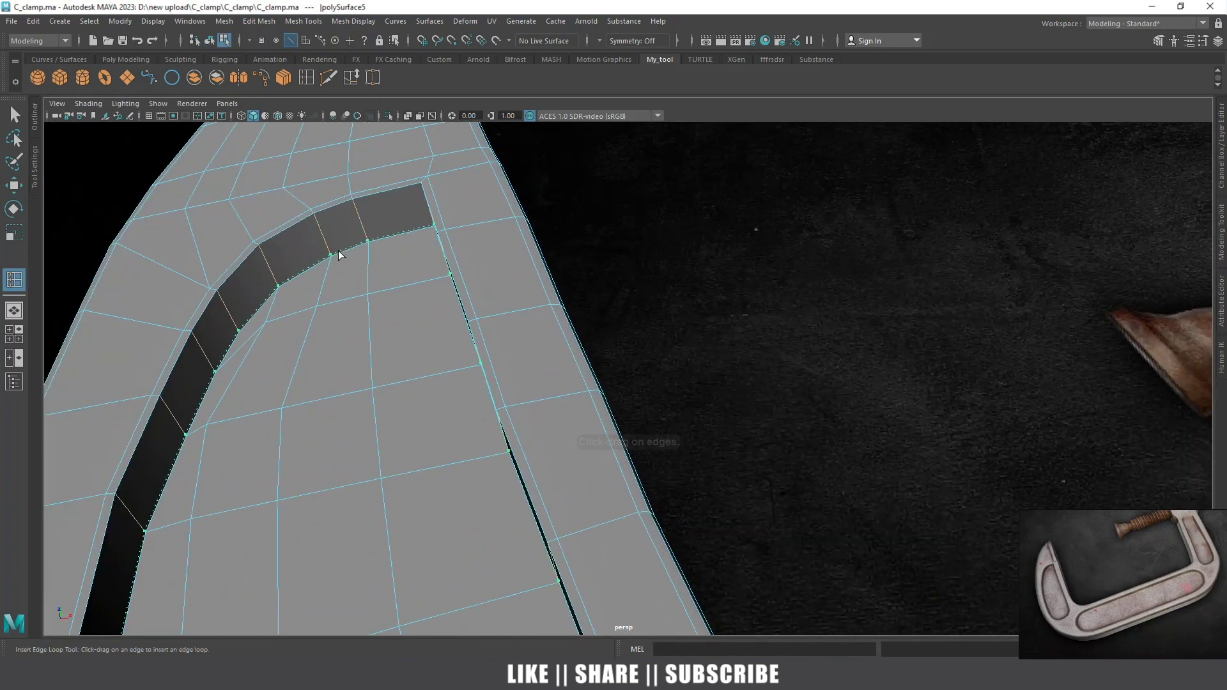
pyautogui.moveTo(338, 252); pyautogui.dragTo(319, 221)
pyautogui.scroll(-2, 368, 263)
# Add three edge loops across the groove strip toward the clamp's curved end
pyautogui.moveTo(368, 263)
pyautogui.keyDown('alt'); pyautogui.mouseDown()
pyautogui.moveTo(501, 343)
pyautogui.moveTo(363, 143)
pyautogui.moveTo(269, 255)
pyautogui.mouseUp(); pyautogui.keyUp('alt')
pyautogui.keyDown('alt'); pyautogui.moveTo(268, 255); pyautogui.dragTo(347, 204, button='middle'); pyautogui.keyUp('alt')
pyautogui.keyDown('alt'); pyautogui.moveTo(347, 204); pyautogui.dragTo(397, 275); pyautogui.keyUp('alt')
pyautogui.scroll(5, 420, 297)
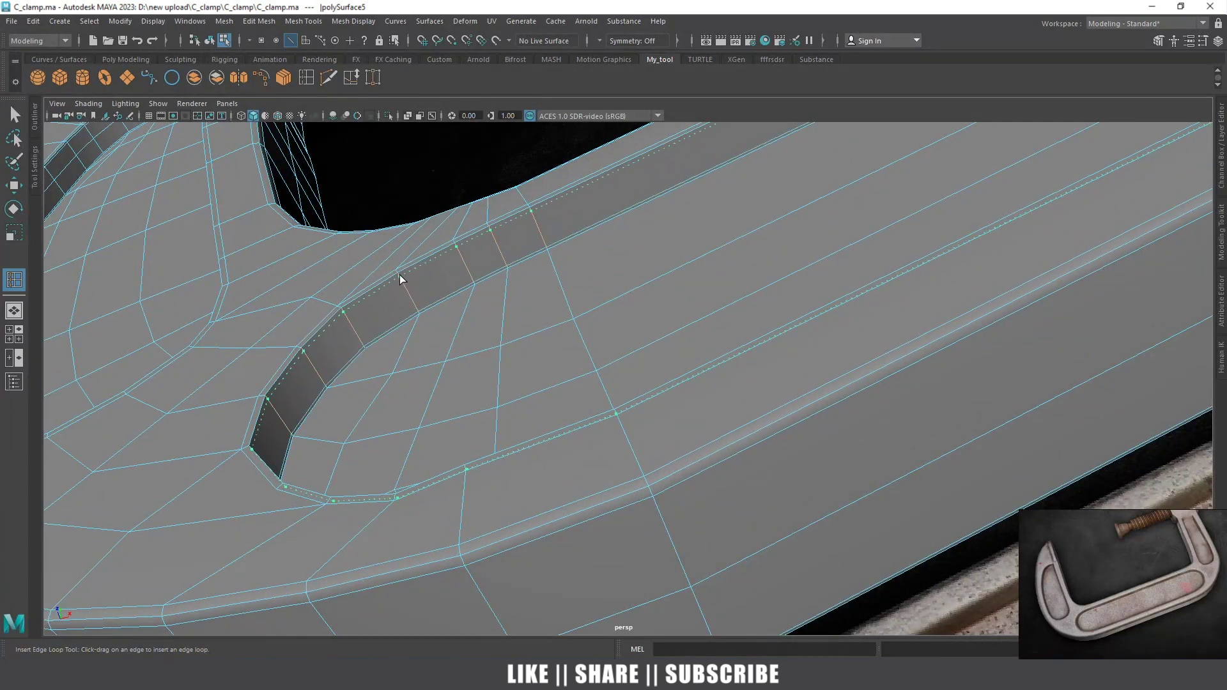
pyautogui.scroll(-5, 408, 294)
pyautogui.moveTo(487, 285)
pyautogui.keyDown('alt'); pyautogui.mouseDown()
pyautogui.moveTo(454, 386)
pyautogui.moveTo(501, 369)
pyautogui.moveTo(535, 382)
pyautogui.mouseUp(); pyautogui.keyUp('alt')
pyautogui.scroll(2, 535, 379)
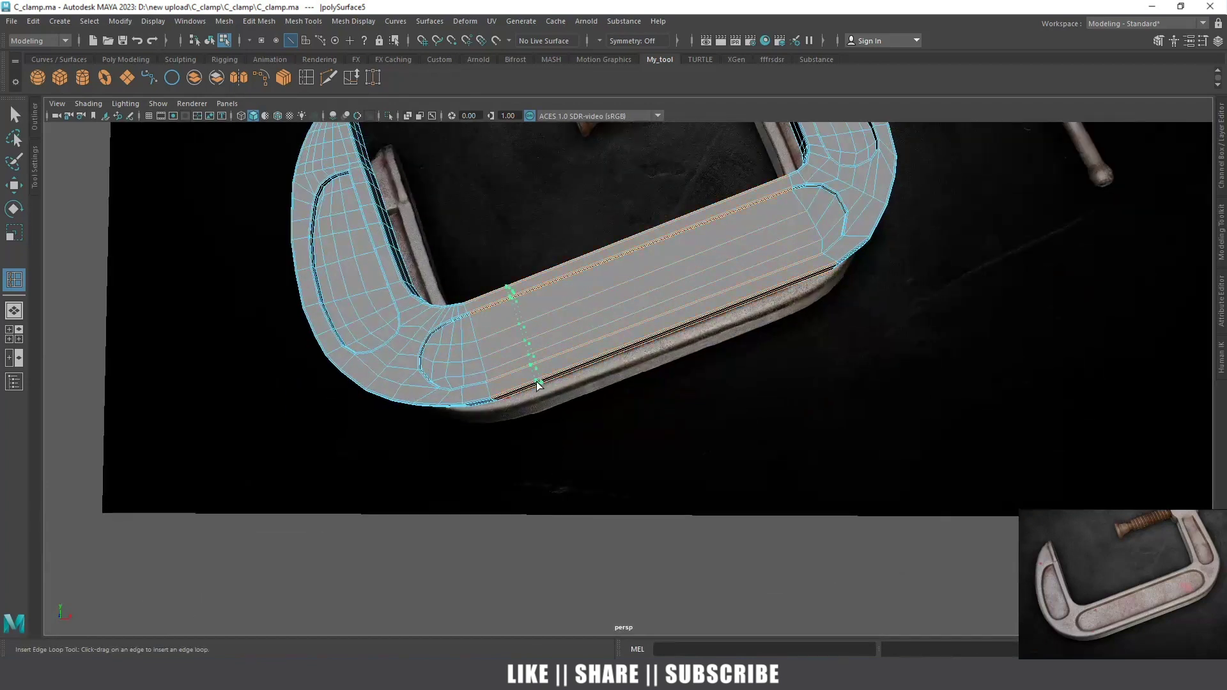
pyautogui.click(605, 361)
pyautogui.click(658, 336)
pyautogui.click(747, 299)
# Insert an edge loop along the groove at the clamp's inner corner
pyautogui.moveTo(832, 282)
pyautogui.keyDown('alt'); pyautogui.mouseDown()
pyautogui.moveTo(639, 306)
pyautogui.moveTo(615, 266)
pyautogui.mouseUp(); pyautogui.keyUp('alt')
pyautogui.scroll(3, 603, 316)
pyautogui.scroll(2, 508, 342)
pyautogui.scroll(2, 551, 393)
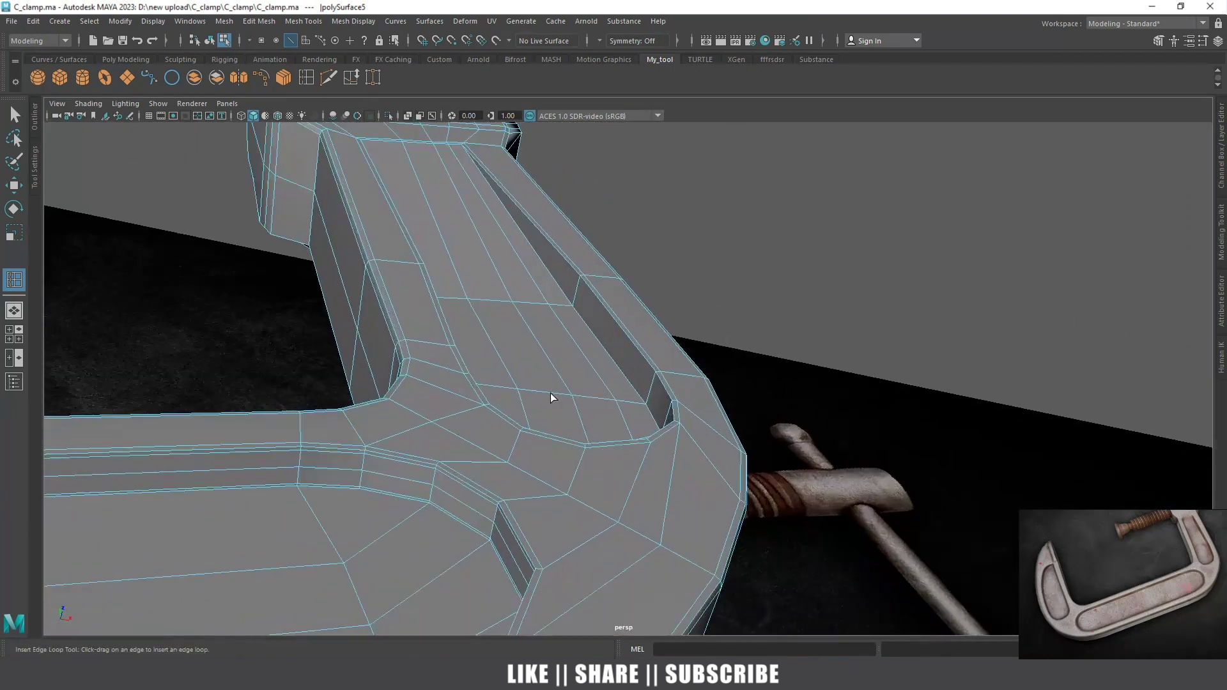
pyautogui.scroll(2, 630, 364)
pyautogui.scroll(2, 662, 401)
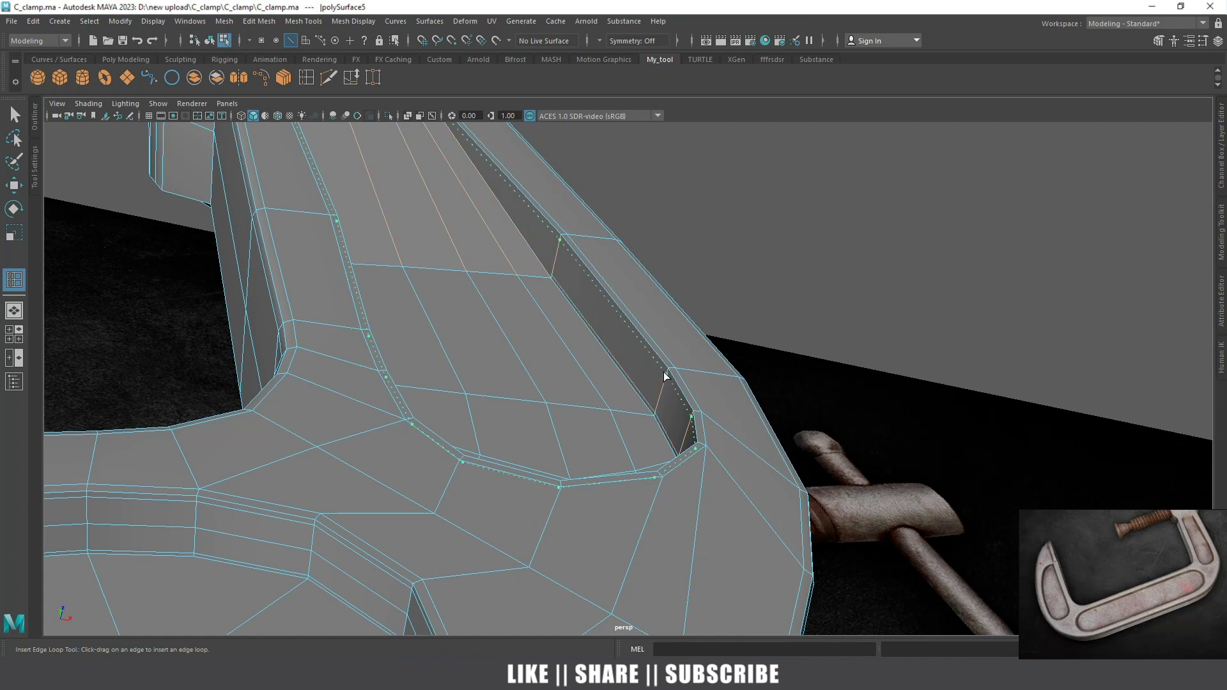
pyautogui.moveTo(657, 374)
pyautogui.keyDown('alt'); pyautogui.mouseDown()
pyautogui.moveTo(584, 375)
pyautogui.moveTo(573, 432)
pyautogui.moveTo(534, 433)
pyautogui.mouseUp(); pyautogui.keyUp('alt')
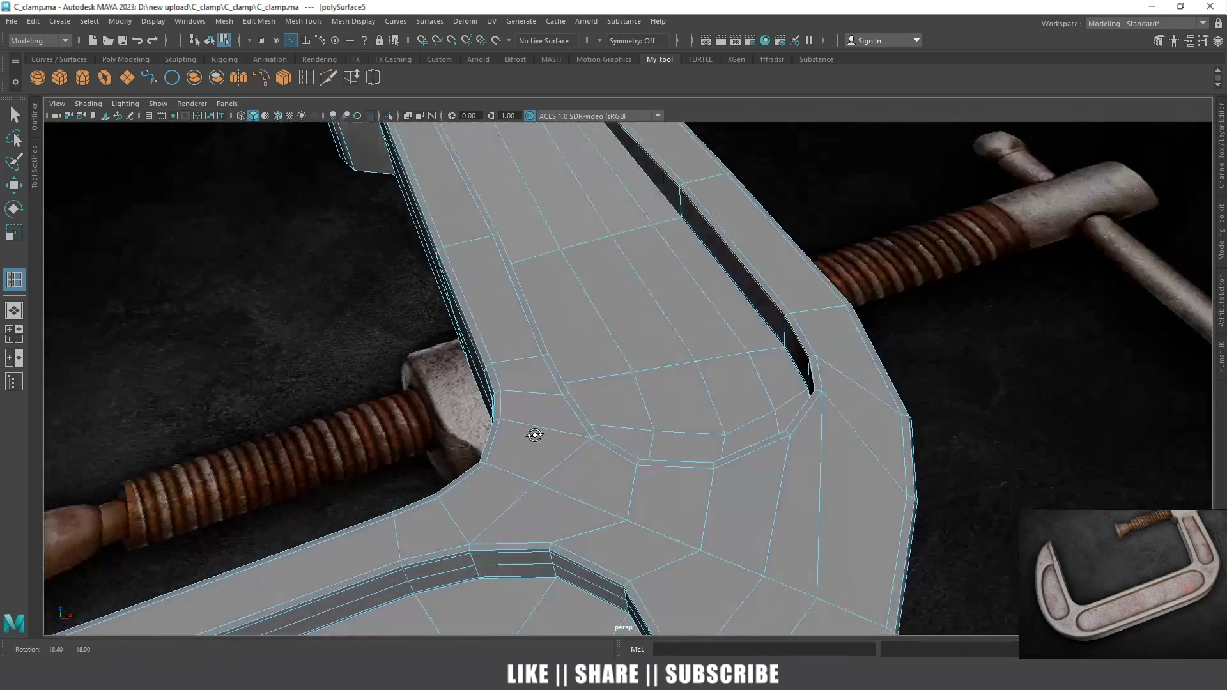
pyautogui.keyDown('alt'); pyautogui.moveTo(534, 433); pyautogui.dragTo(661, 344, button='middle'); pyautogui.keyUp('alt')
pyautogui.keyDown('alt'); pyautogui.moveTo(661, 343); pyautogui.dragTo(714, 409); pyautogui.keyUp('alt')
pyautogui.scroll(2, 751, 381)
pyautogui.scroll(1, 627, 408)
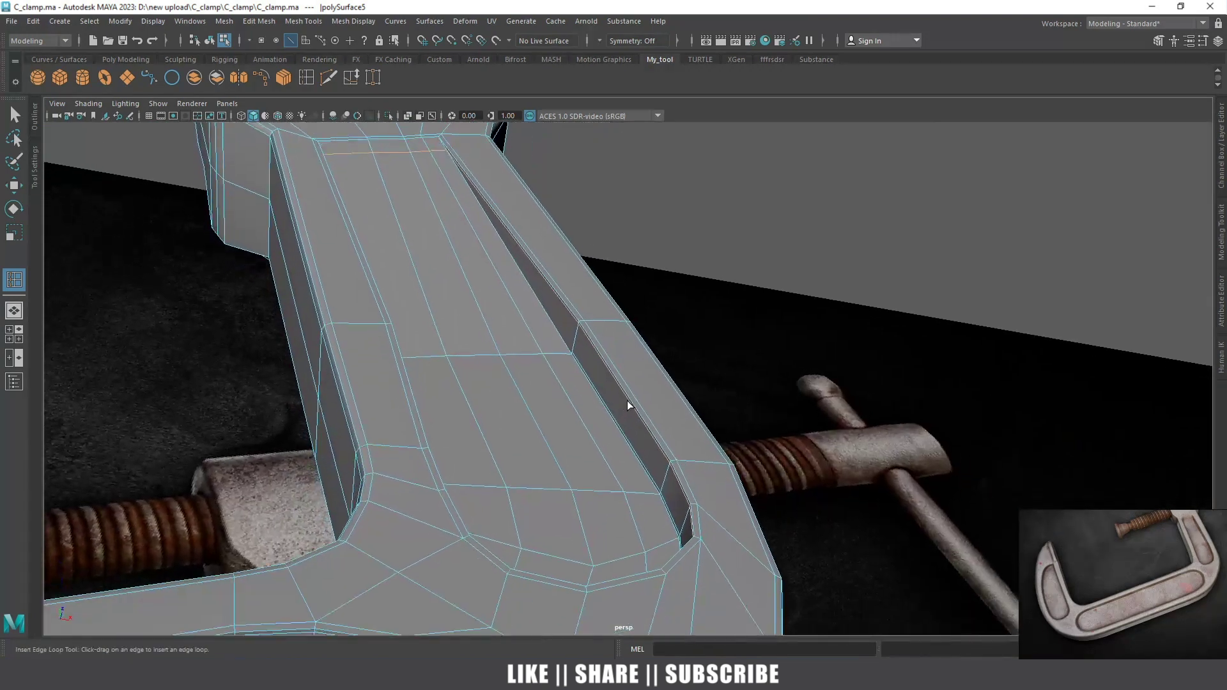
pyautogui.scroll(2, 677, 528)
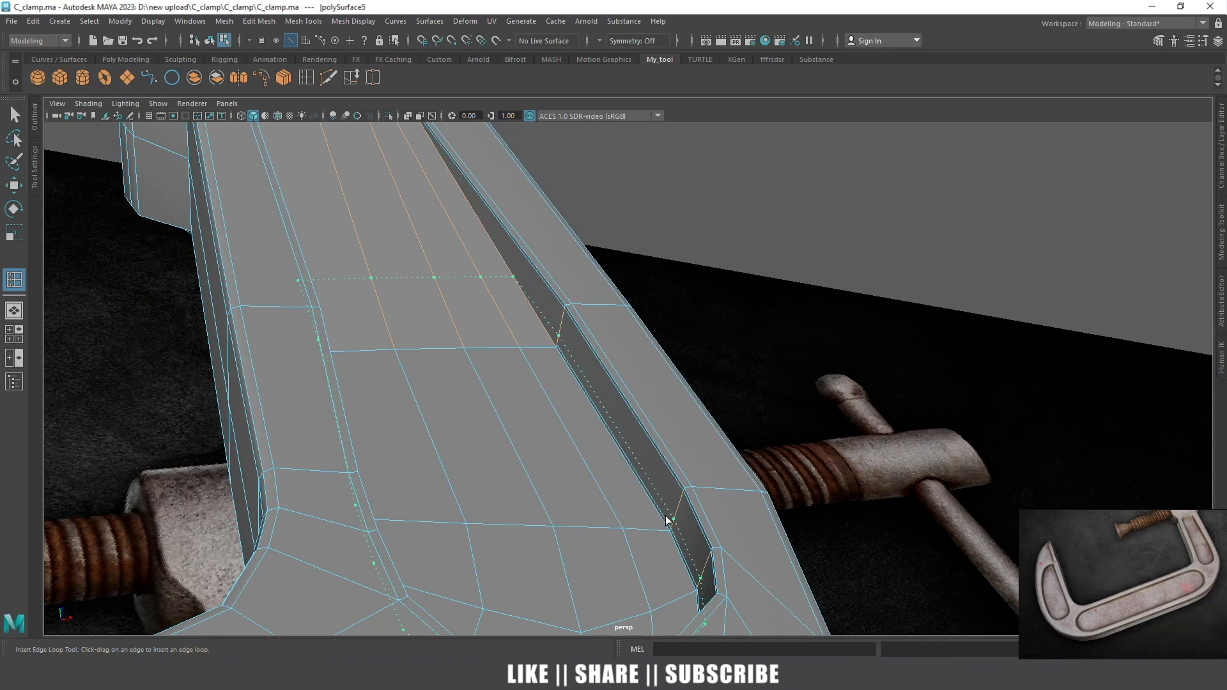
pyautogui.click(665, 522)
pyautogui.press('w')
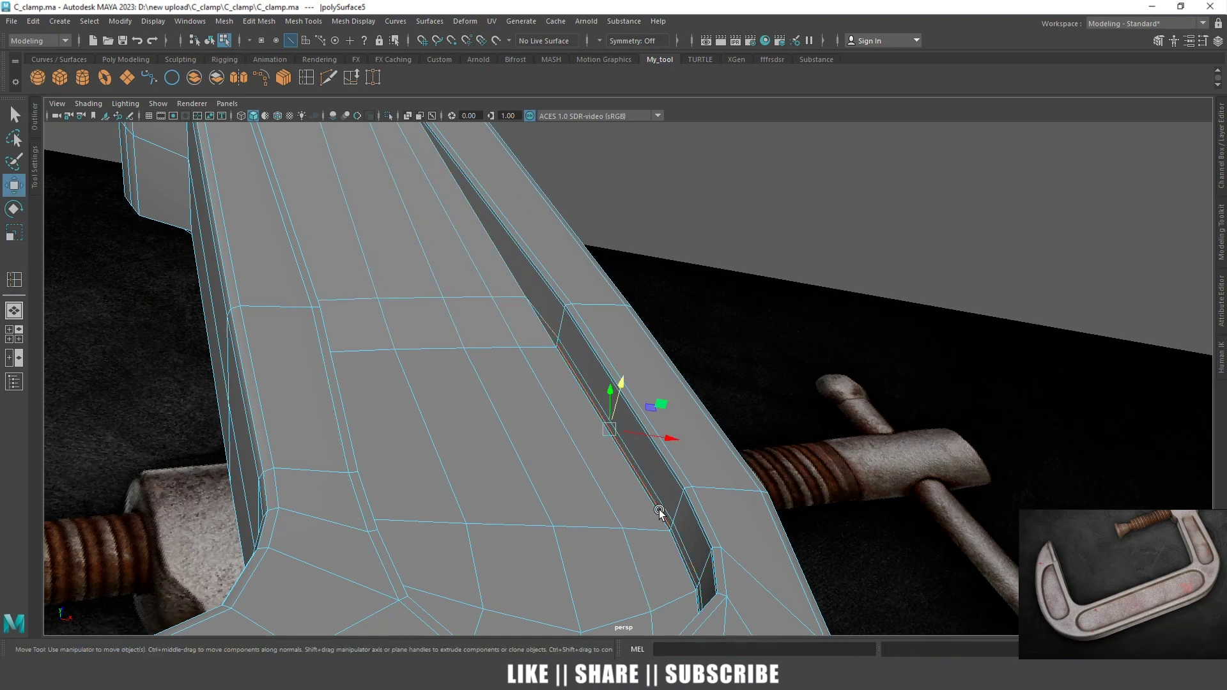
# Delete the unneeded edge loop and select the top edge near the jaw head
pyautogui.press('Delete')
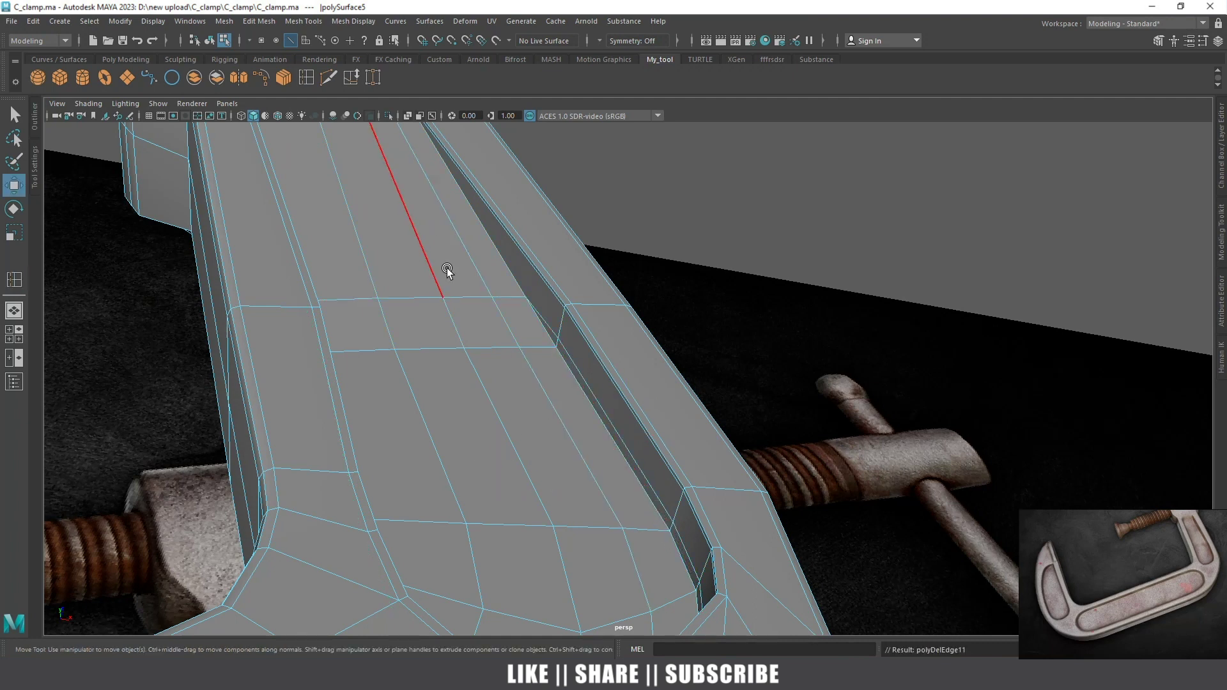
pyautogui.click(459, 298)
pyautogui.moveTo(459, 297)
pyautogui.keyDown('alt'); pyautogui.mouseDown()
pyautogui.moveTo(454, 378)
pyautogui.moveTo(497, 221)
pyautogui.mouseUp(); pyautogui.keyUp('alt')
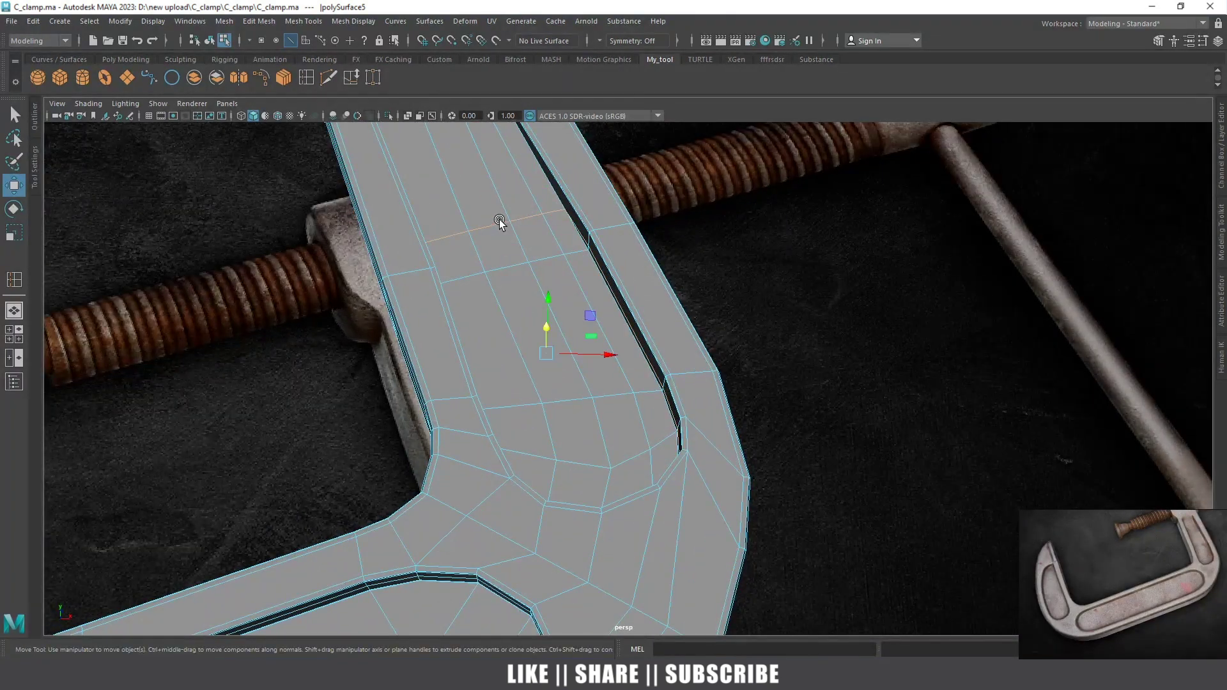
pyautogui.scroll(2, 562, 226)
pyautogui.scroll(2, 565, 240)
pyautogui.scroll(2, 563, 212)
pyautogui.click(530, 163)
pyautogui.moveTo(370, 183)
pyautogui.keyDown('alt'); pyautogui.mouseDown()
pyautogui.moveTo(486, 258)
pyautogui.moveTo(356, 265)
pyautogui.moveTo(688, 251)
pyautogui.moveTo(554, 379)
pyautogui.mouseUp(); pyautogui.keyUp('alt')
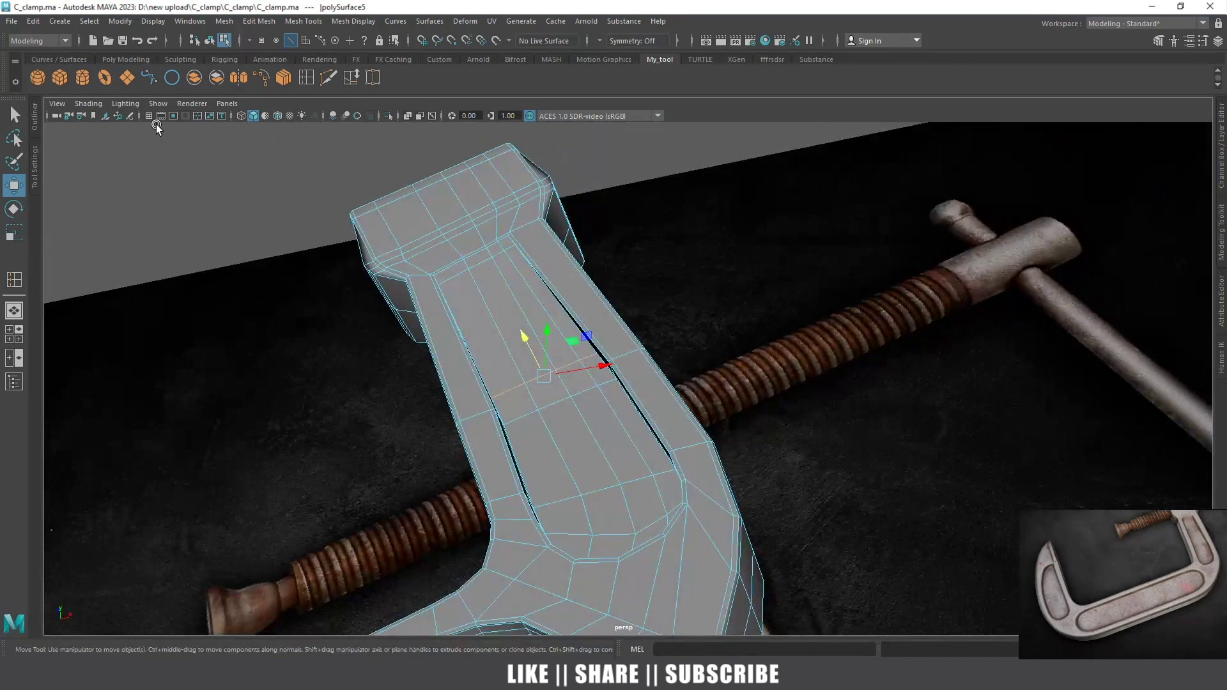
# Slide the selected edges along the surface, then check the clamp smoothed in object mode
pyautogui.click(351, 77)
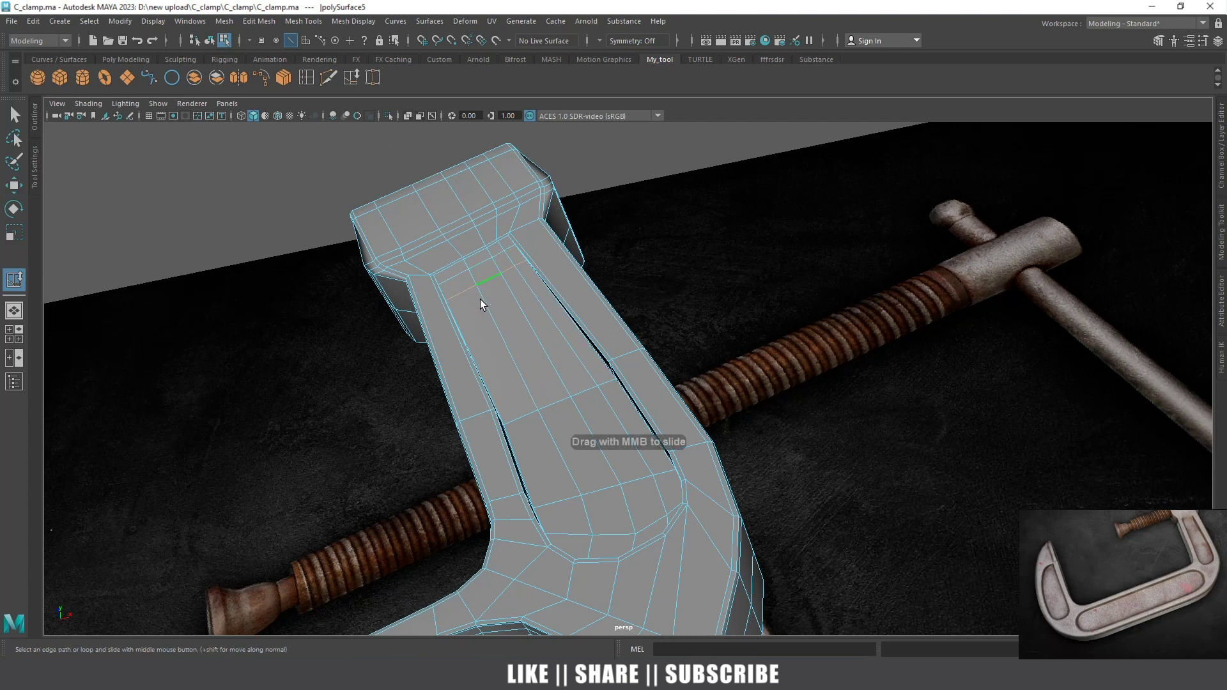
pyautogui.press('w')
pyautogui.press('3')
pyautogui.keyDown('alt'); pyautogui.moveTo(639, 373); pyautogui.dragTo(613, 359); pyautogui.keyUp('alt')
pyautogui.moveTo(508, 323); pyautogui.dragTo(624, 285, button='right')
pyautogui.click(598, 298)
pyautogui.moveTo(598, 298)
pyautogui.keyDown('alt'); pyautogui.mouseDown()
pyautogui.moveTo(605, 426)
pyautogui.moveTo(609, 388)
pyautogui.moveTo(562, 449)
pyautogui.moveTo(558, 477)
pyautogui.moveTo(562, 411)
pyautogui.moveTo(601, 411)
pyautogui.moveTo(592, 393)
pyautogui.moveTo(653, 427)
pyautogui.moveTo(569, 393)
pyautogui.moveTo(619, 411)
pyautogui.moveTo(524, 455)
pyautogui.mouseUp(); pyautogui.keyUp('alt')
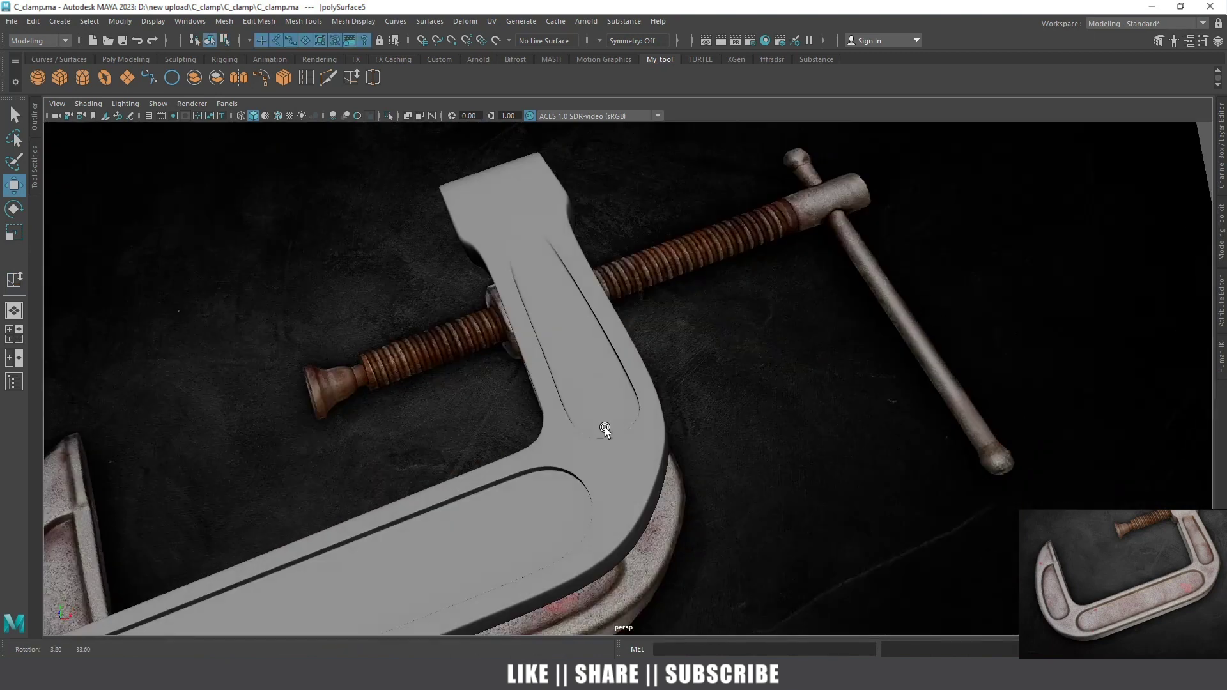
# Select the clamp mesh and pick the jaw tip's top face in face mode
pyautogui.scroll(3, 608, 416)
pyautogui.scroll(2, 608, 416)
pyautogui.click(611, 415)
pyautogui.scroll(5, 431, 324)
pyautogui.scroll(-3, 611, 410)
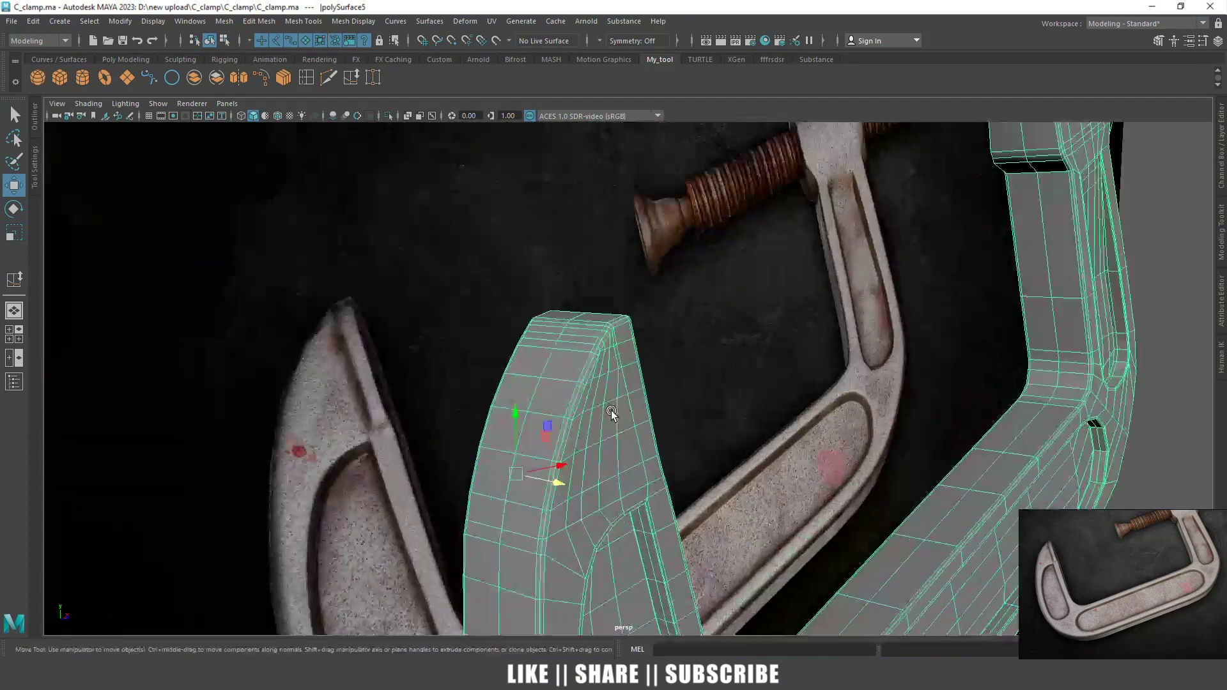
pyautogui.scroll(-3, 550, 425)
pyautogui.scroll(-1, 505, 430)
pyautogui.scroll(5, 613, 322)
pyautogui.scroll(2, 613, 321)
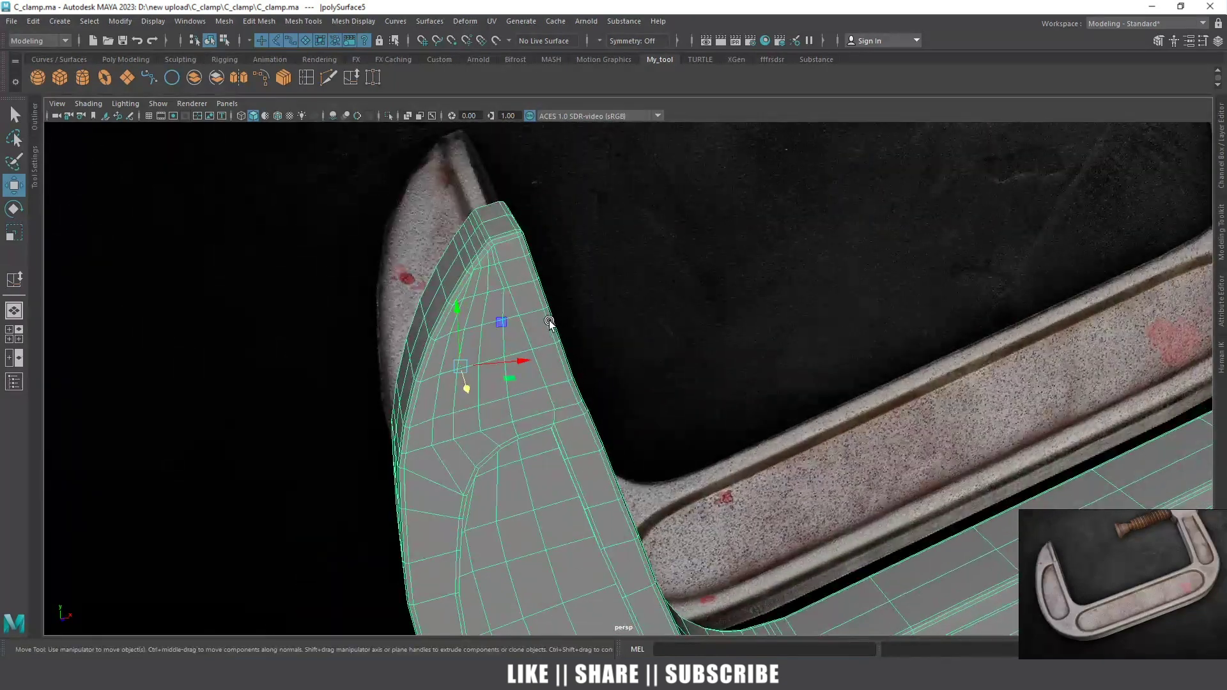
pyautogui.keyDown('alt'); pyautogui.moveTo(540, 309); pyautogui.dragTo(512, 275); pyautogui.keyUp('alt')
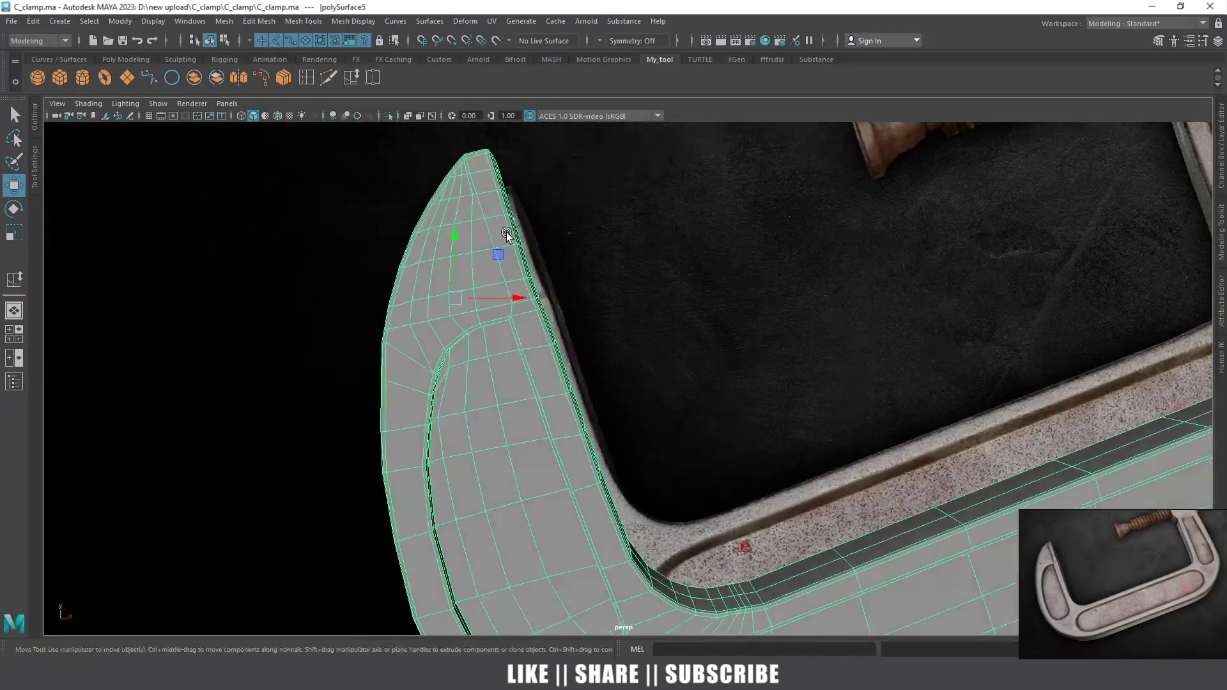
pyautogui.moveTo(527, 241)
pyautogui.mouseDown(button='right')
pyautogui.moveTo(577, 213)
pyautogui.moveTo(522, 270)
pyautogui.mouseUp(button='right')
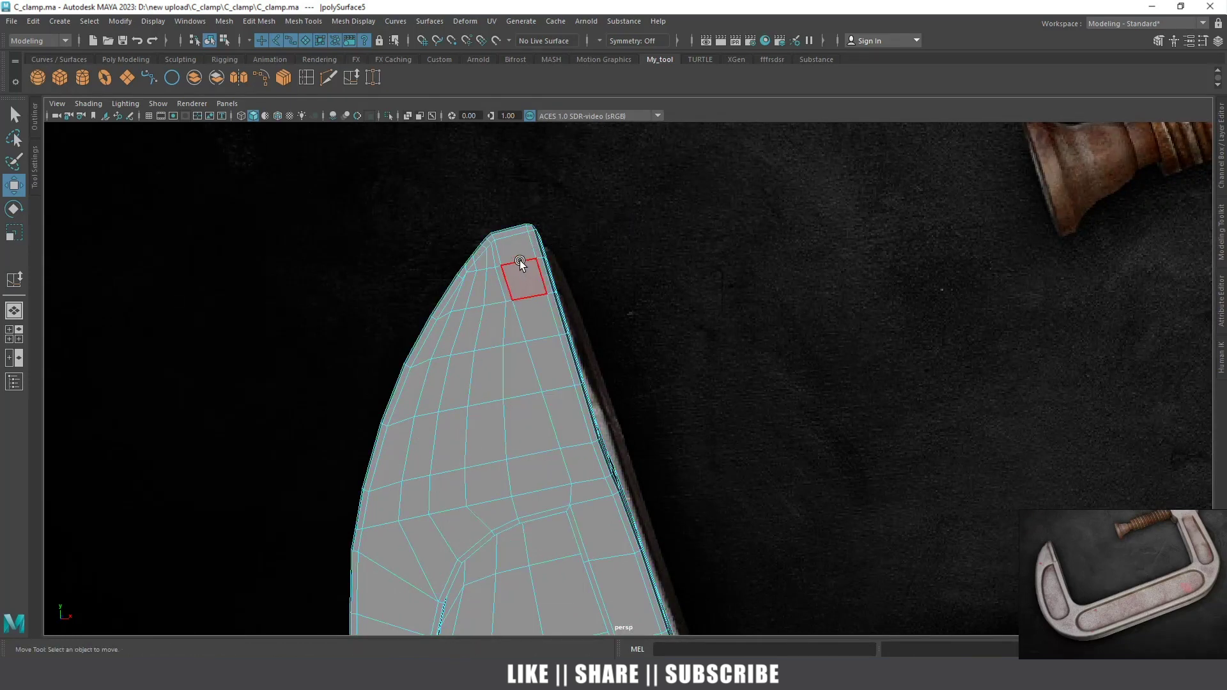
pyautogui.click(516, 243)
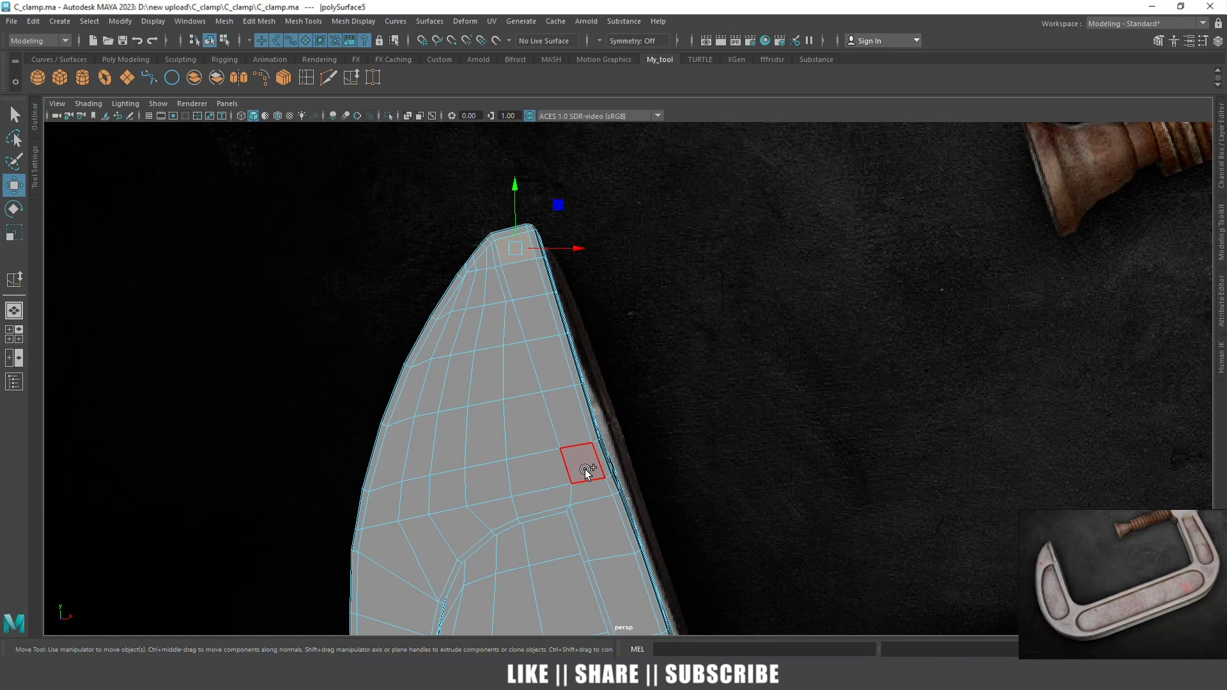
# Add the bevel faces and loop-select the strip running down the jaw edge
pyautogui.moveTo(515, 295)
pyautogui.keyDown('alt'); pyautogui.mouseDown()
pyautogui.moveTo(928, 363)
pyautogui.moveTo(623, 360)
pyautogui.mouseUp(); pyautogui.keyUp('alt')
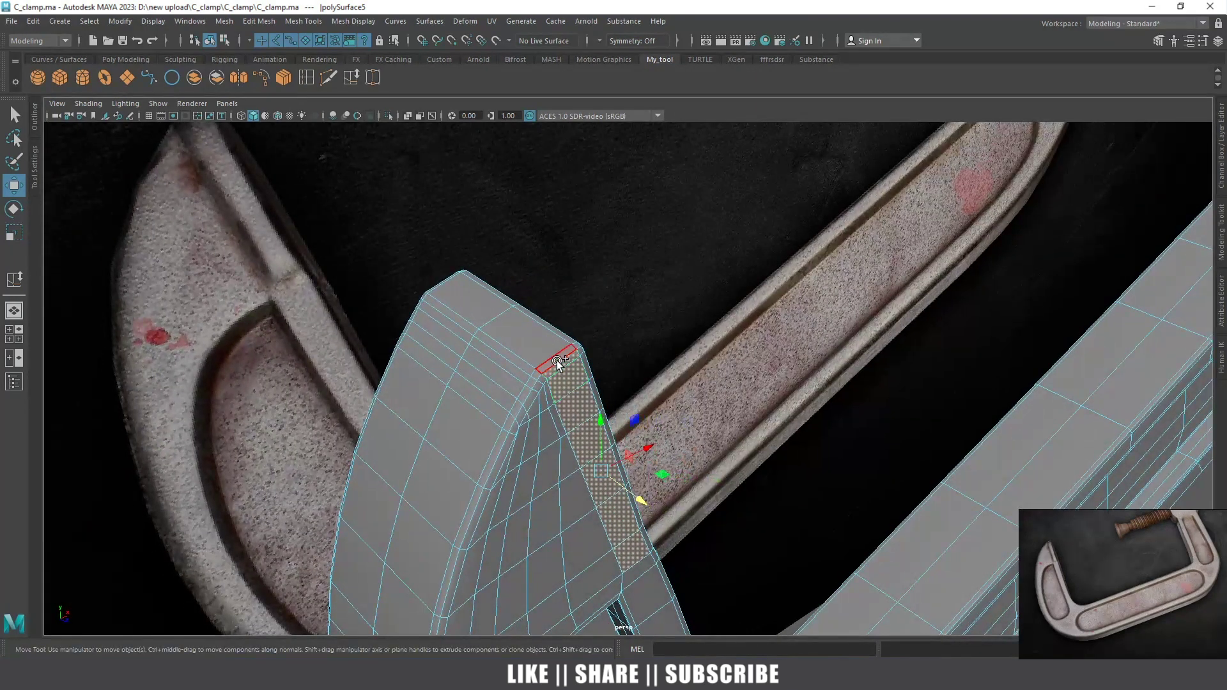
pyautogui.moveTo(453, 290)
pyautogui.keyDown('alt'); pyautogui.mouseDown()
pyautogui.moveTo(634, 345)
pyautogui.moveTo(929, 320)
pyautogui.moveTo(690, 297)
pyautogui.moveTo(849, 331)
pyautogui.moveTo(931, 287)
pyautogui.moveTo(569, 376)
pyautogui.moveTo(565, 402)
pyautogui.mouseUp(); pyautogui.keyUp('alt')
pyautogui.scroll(5, 690, 297)
pyautogui.scroll(5, 684, 315)
pyautogui.scroll(-5, 735, 310)
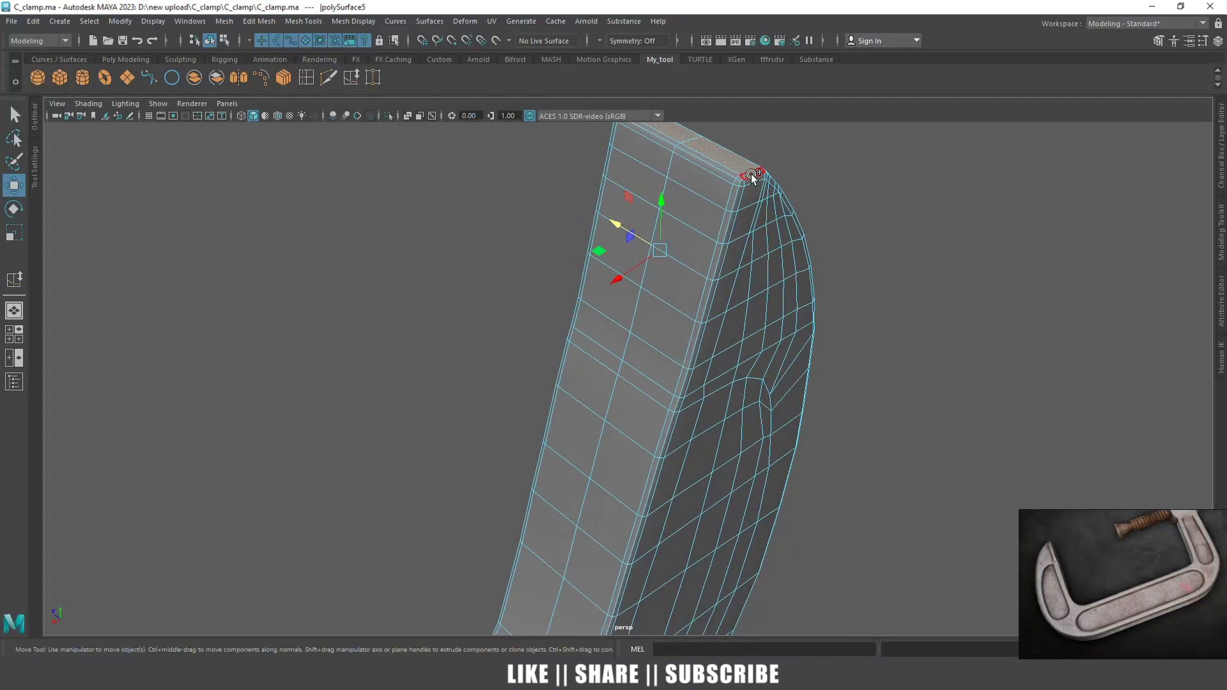
pyautogui.keyDown('shift'); pyautogui.click(709, 340); pyautogui.keyUp('shift')
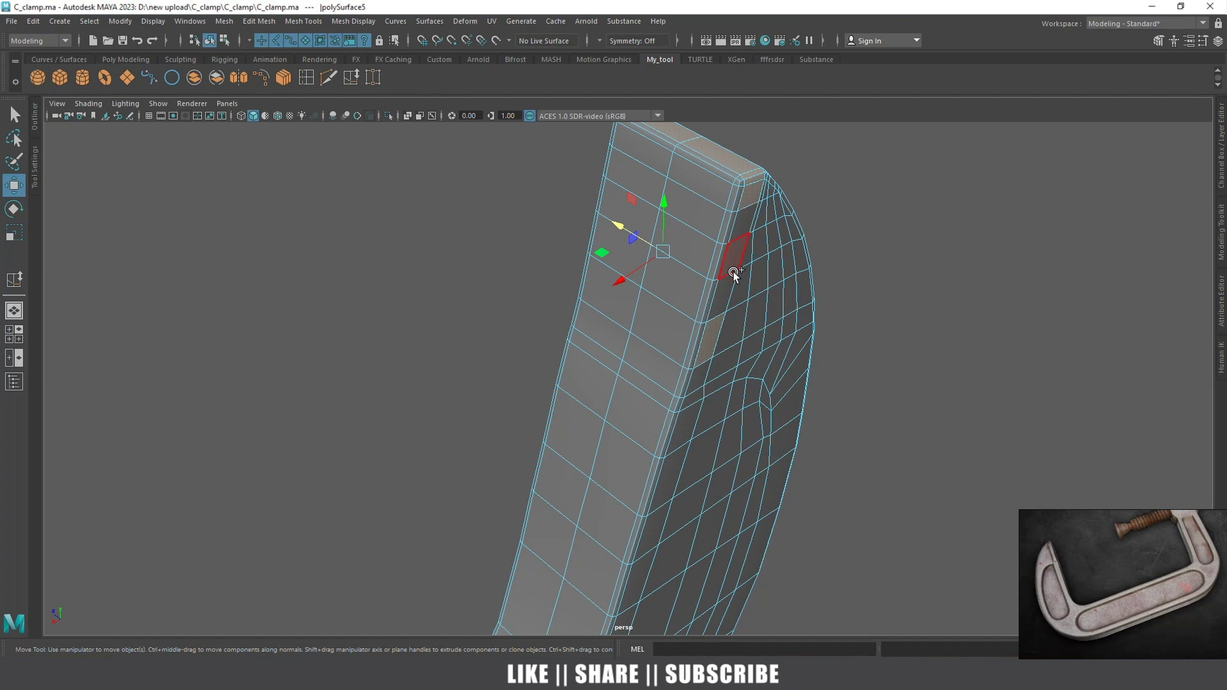
pyautogui.keyDown('shift'); pyautogui.doubleClick(724, 294); pyautogui.keyUp('shift')
pyautogui.moveTo(680, 375)
pyautogui.keyDown('alt'); pyautogui.mouseDown()
pyautogui.moveTo(756, 317)
pyautogui.moveTo(694, 326)
pyautogui.mouseUp(); pyautogui.keyUp('alt')
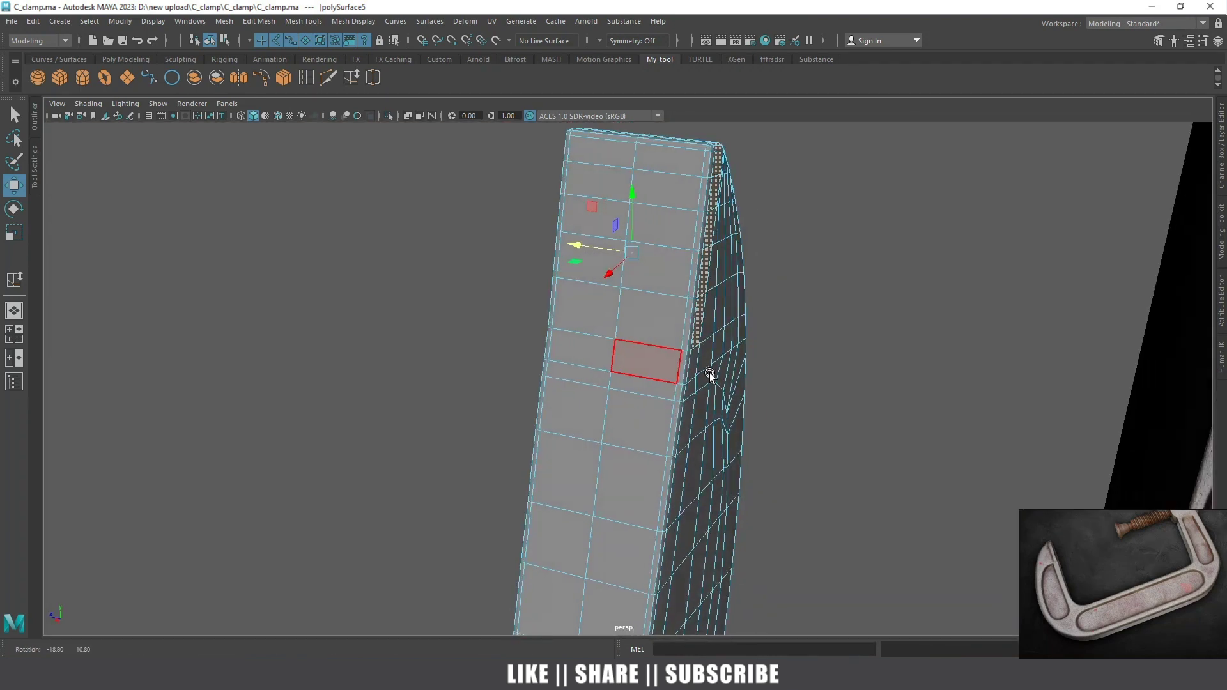
pyautogui.scroll(2, 710, 374)
pyautogui.moveTo(666, 361)
pyautogui.keyDown('alt'); pyautogui.mouseDown()
pyautogui.moveTo(632, 358)
pyautogui.moveTo(754, 350)
pyautogui.moveTo(479, 329)
pyautogui.moveTo(584, 310)
pyautogui.moveTo(537, 340)
pyautogui.moveTo(519, 330)
pyautogui.moveTo(528, 235)
pyautogui.mouseUp(); pyautogui.keyUp('alt')
pyautogui.keyDown('shift'); pyautogui.rightClick(533, 213); pyautogui.keyUp('shift')
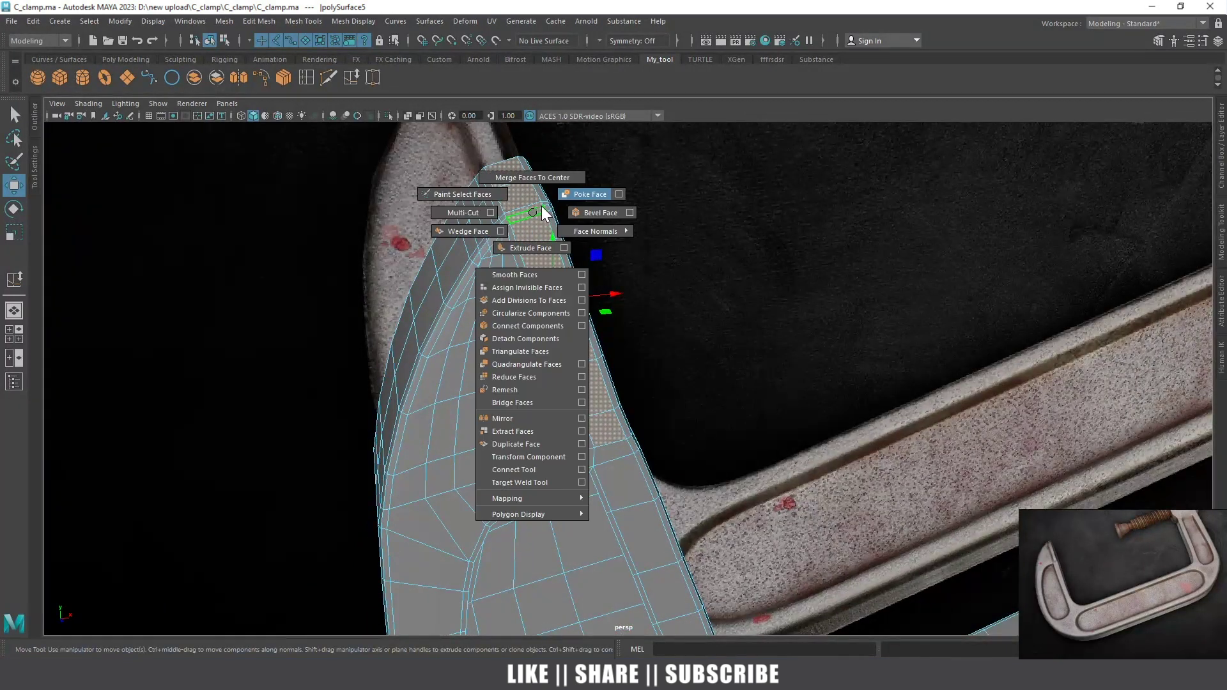
# Extrude the face strip with 0.01 offset and 0.04 thickness
pyautogui.click(522, 247)
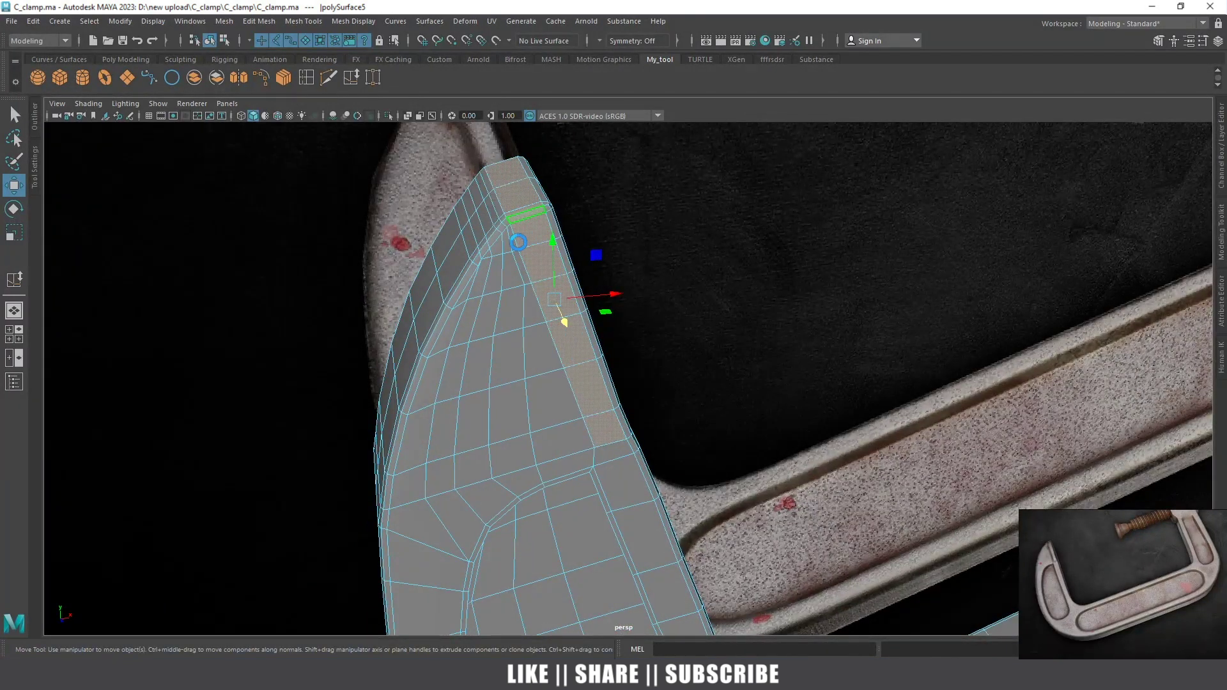
pyautogui.moveTo(562, 241)
pyautogui.keyDown('alt'); pyautogui.mouseDown()
pyautogui.moveTo(548, 323)
pyautogui.moveTo(576, 307)
pyautogui.mouseUp(); pyautogui.keyUp('alt')
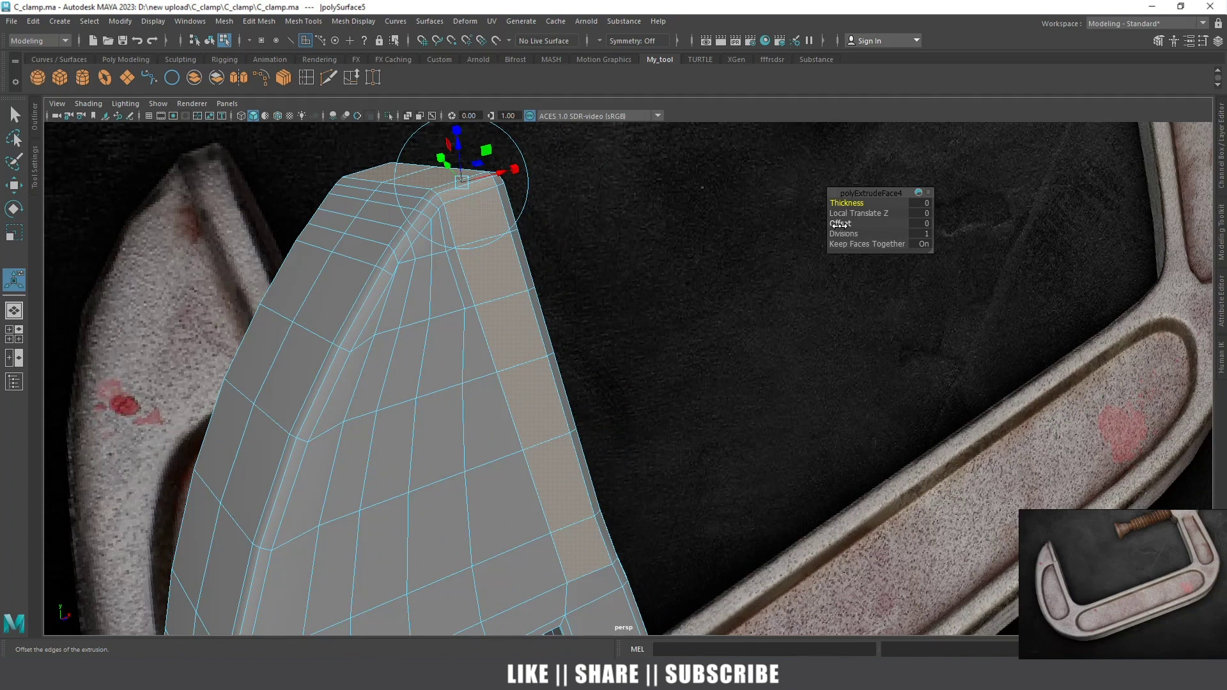
pyautogui.click(839, 223)
pyautogui.moveTo(839, 223); pyautogui.dragTo(843, 203)
pyautogui.click(842, 203)
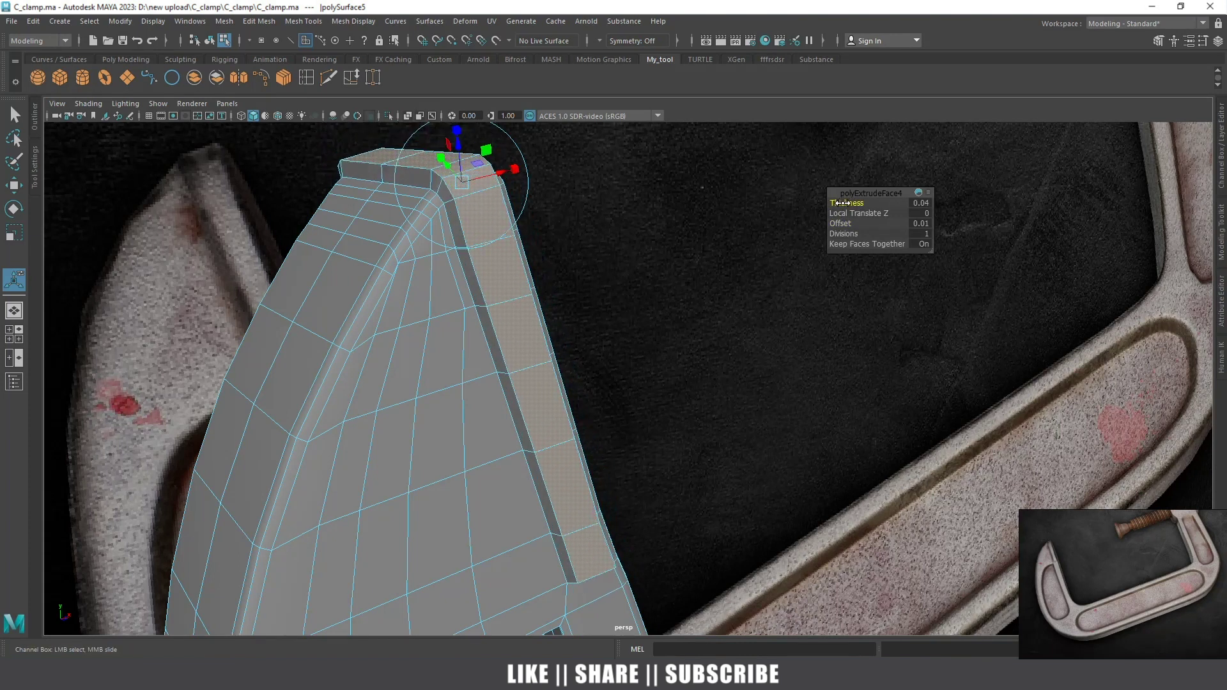
pyautogui.keyDown('alt'); pyautogui.moveTo(719, 247); pyautogui.dragTo(592, 351); pyautogui.keyUp('alt')
pyautogui.scroll(3, 585, 353)
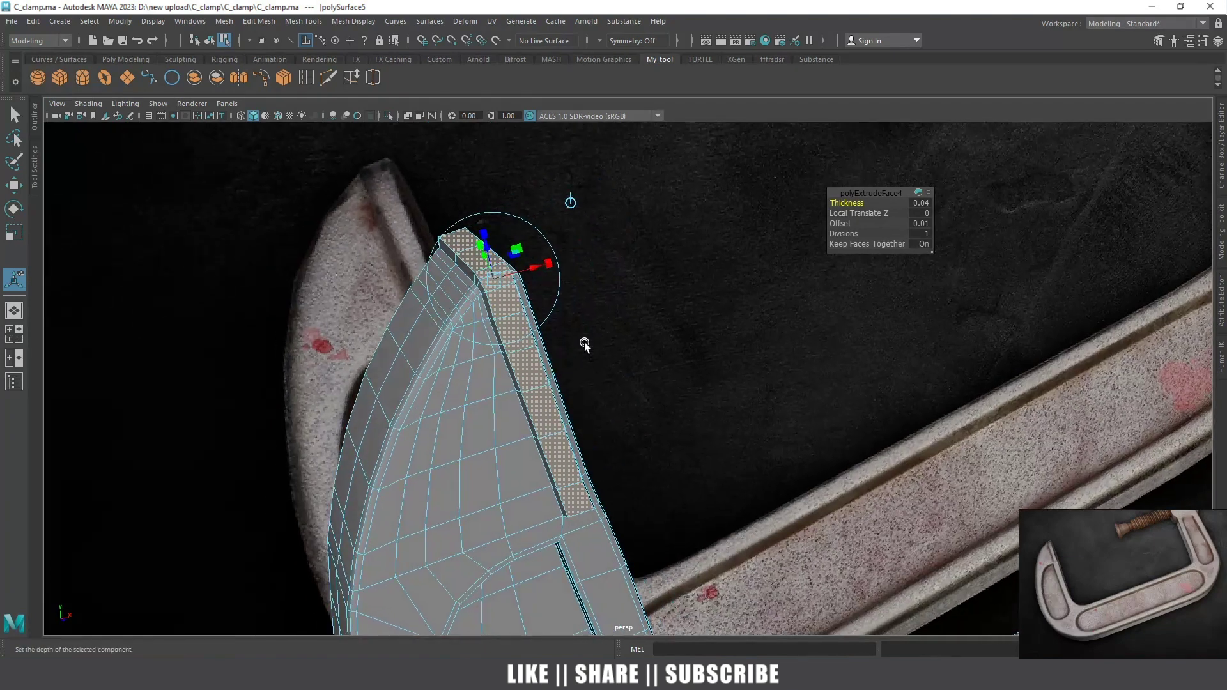
pyautogui.press('w')
# Switch the jaw to edge mode and select an edge at the band's end
pyautogui.moveTo(500, 291); pyautogui.dragTo(504, 320, button='right')
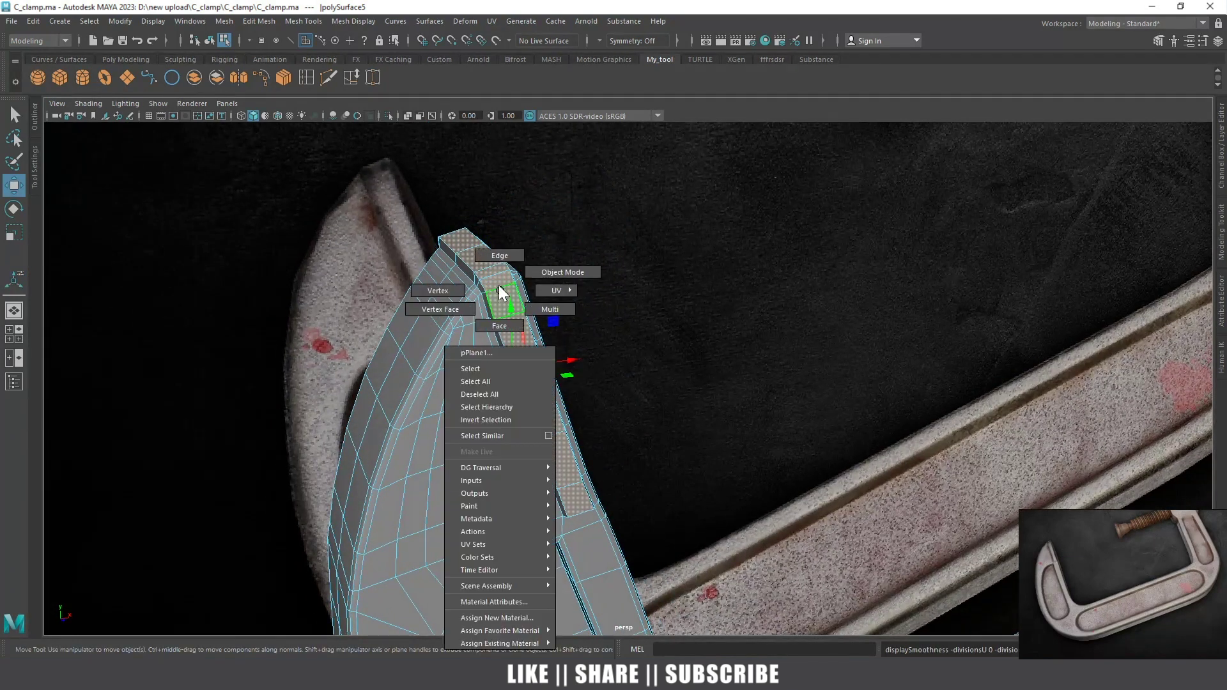
pyautogui.moveTo(501, 291); pyautogui.dragTo(497, 254, button='right')
pyautogui.click(470, 263)
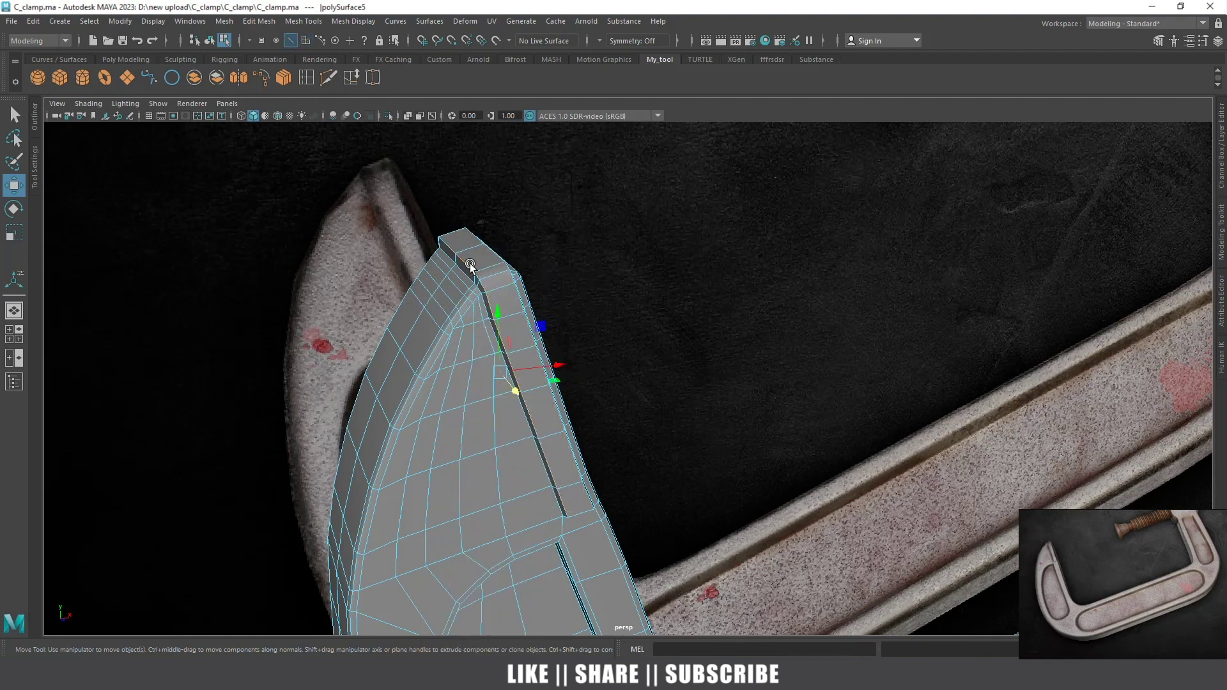
pyautogui.moveTo(512, 348)
pyautogui.keyDown('alt'); pyautogui.mouseDown()
pyautogui.moveTo(525, 325)
pyautogui.moveTo(434, 360)
pyautogui.moveTo(322, 291)
pyautogui.moveTo(807, 356)
pyautogui.moveTo(571, 414)
pyautogui.mouseUp(); pyautogui.keyUp('alt')
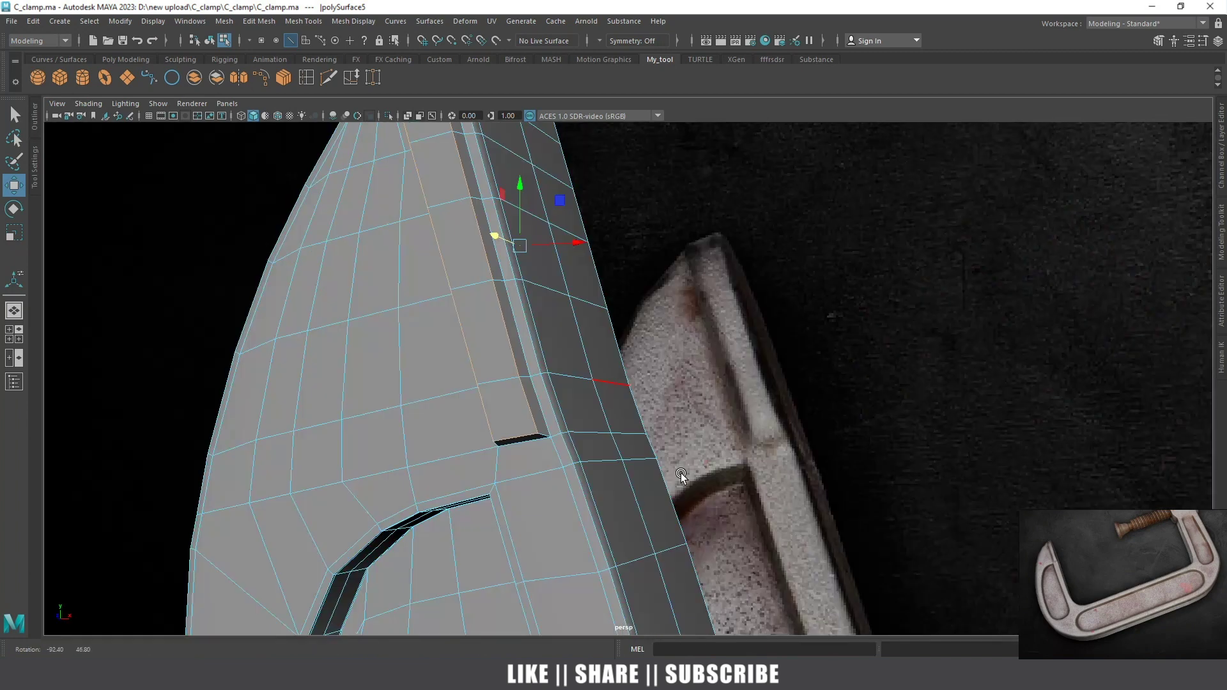
# Bevel the band's end edge at fraction about 0.77 with 2 segments
pyautogui.keyDown('alt'); pyautogui.moveTo(570, 412); pyautogui.dragTo(581, 353); pyautogui.keyUp('alt')
pyautogui.keyDown('shift'); pyautogui.moveTo(570, 349); pyautogui.dragTo(629, 349, button='right'); pyautogui.keyUp('shift')
pyautogui.moveTo(630, 350)
pyautogui.keyDown('alt'); pyautogui.mouseDown()
pyautogui.moveTo(616, 412)
pyautogui.moveTo(758, 283)
pyautogui.mouseUp(); pyautogui.keyUp('alt')
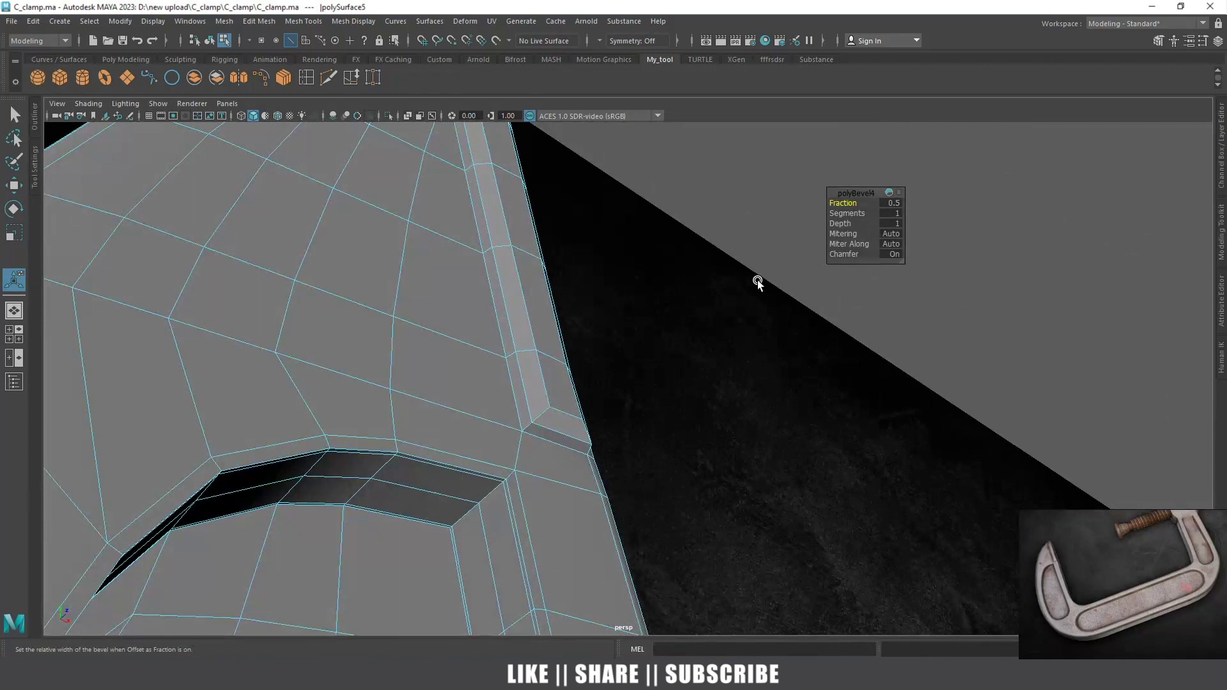
pyautogui.moveTo(834, 202); pyautogui.dragTo(854, 199)
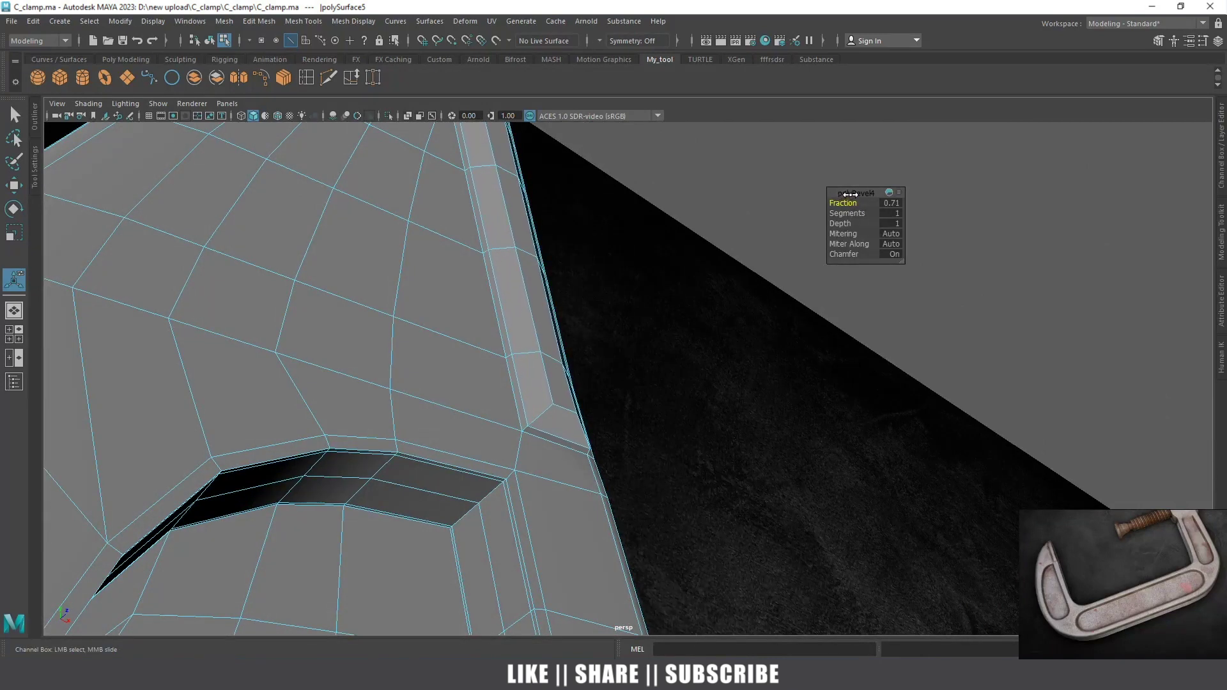
pyautogui.moveTo(845, 213); pyautogui.dragTo(920, 227)
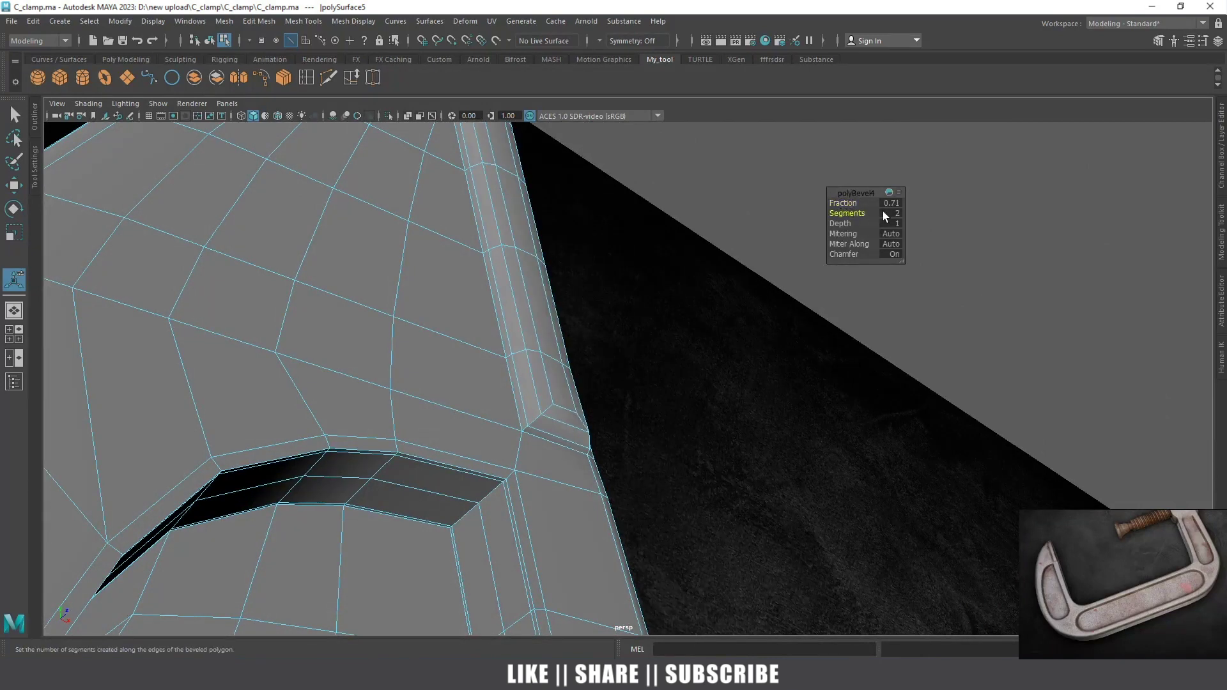
pyautogui.moveTo(840, 202); pyautogui.dragTo(842, 202)
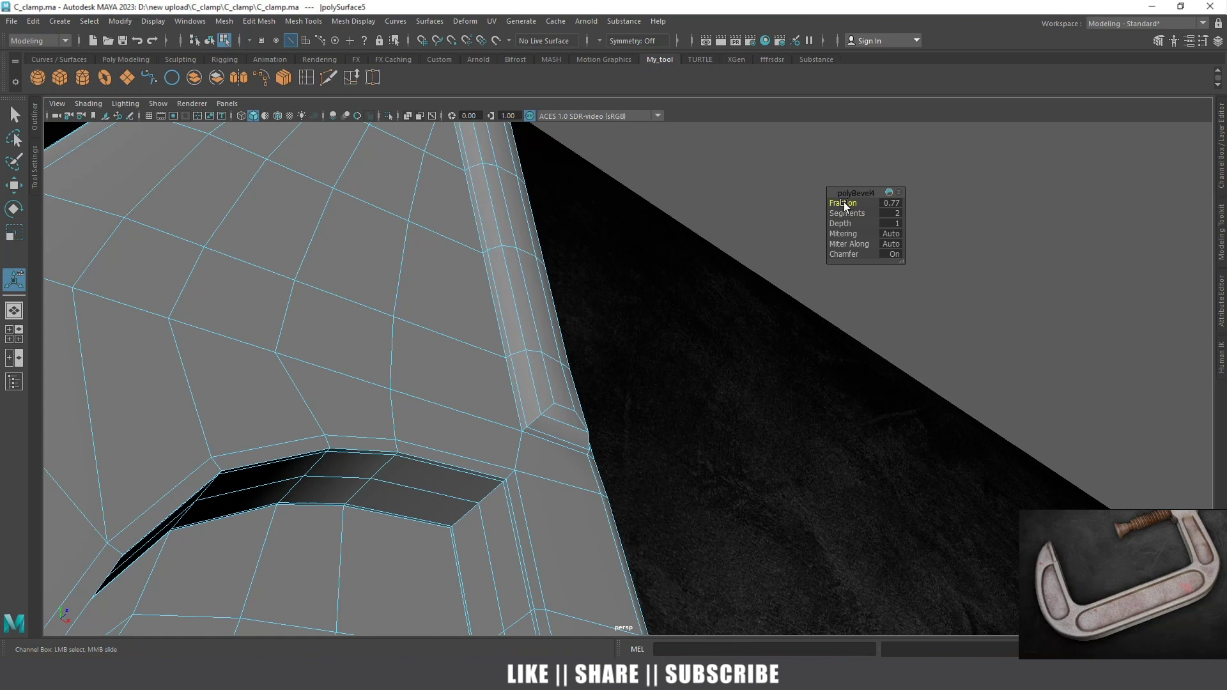
pyautogui.scroll(-3, 512, 342)
pyautogui.keyDown('alt'); pyautogui.moveTo(511, 342); pyautogui.dragTo(519, 429); pyautogui.keyUp('alt')
# Preview the jaw smoothed in object mode and reselect the jaw mesh
pyautogui.press('w')
pyautogui.press('3')
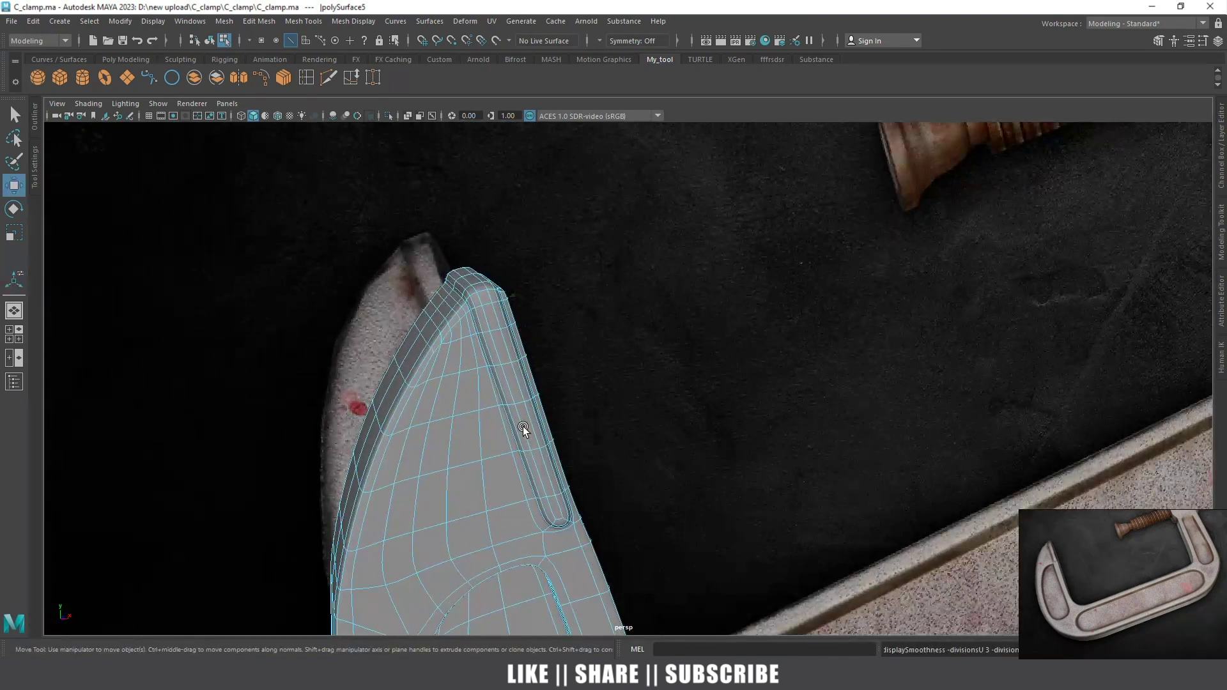
pyautogui.moveTo(502, 329); pyautogui.dragTo(558, 311, button='right')
pyautogui.moveTo(619, 331)
pyautogui.keyDown('alt'); pyautogui.mouseDown()
pyautogui.moveTo(513, 389)
pyautogui.moveTo(582, 400)
pyautogui.moveTo(508, 374)
pyautogui.moveTo(572, 422)
pyautogui.moveTo(470, 441)
pyautogui.mouseUp(); pyautogui.keyUp('alt')
pyautogui.click(509, 374)
pyautogui.scroll(3, 509, 373)
# Select the bevel edge loop and reposition it along the band
pyautogui.scroll(3, 505, 369)
pyautogui.moveTo(460, 336); pyautogui.dragTo(456, 280, button='right')
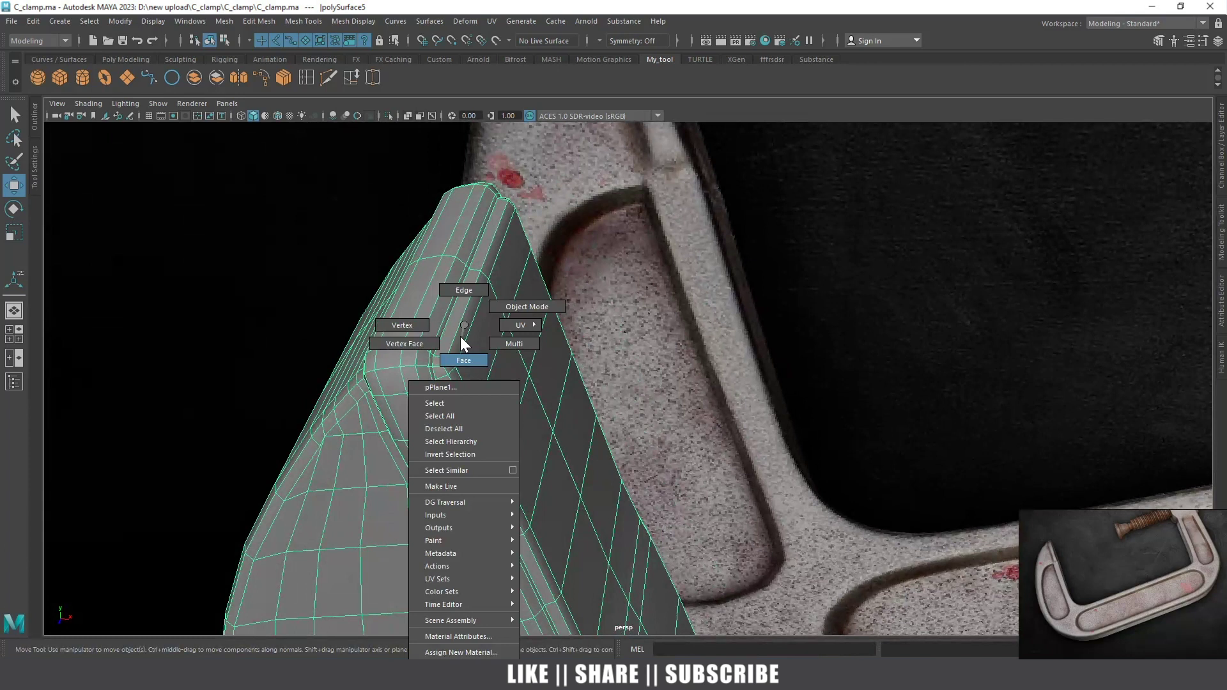
pyautogui.doubleClick(421, 298)
pyautogui.moveTo(412, 304)
pyautogui.keyDown('alt'); pyautogui.mouseDown()
pyautogui.moveTo(462, 329)
pyautogui.moveTo(518, 279)
pyautogui.moveTo(517, 293)
pyautogui.mouseUp(); pyautogui.keyUp('alt')
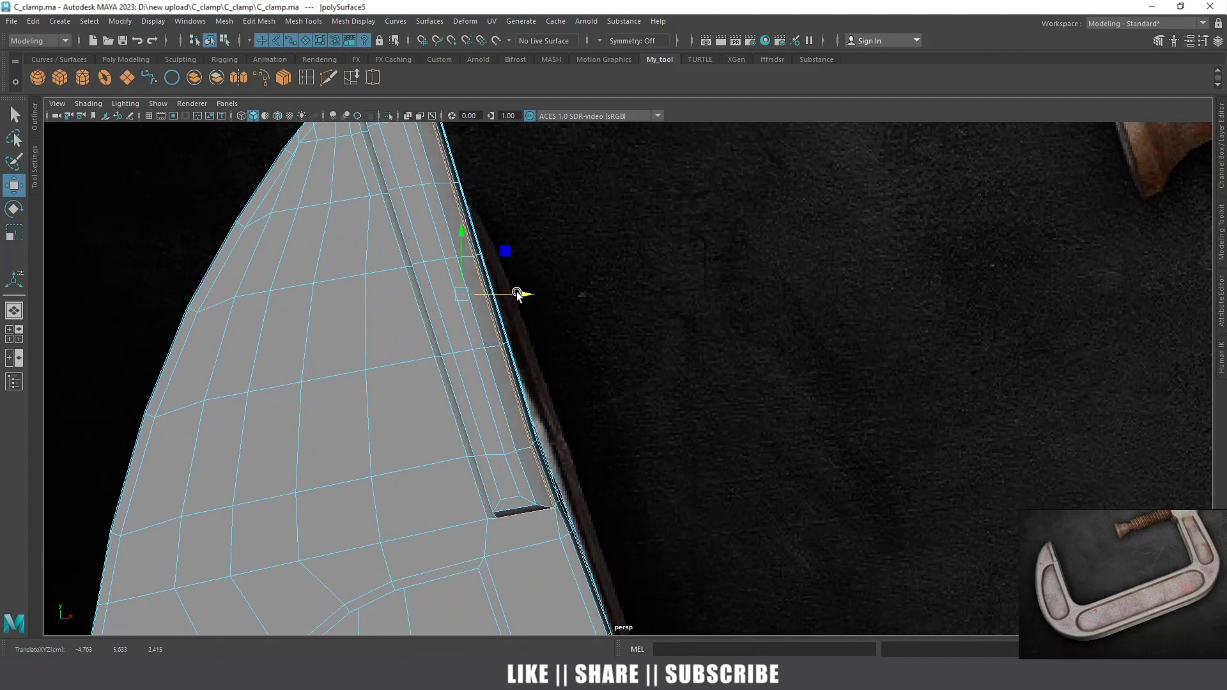
pyautogui.scroll(-2, 515, 291)
pyautogui.moveTo(462, 318)
pyautogui.keyDown('alt'); pyautogui.mouseDown()
pyautogui.moveTo(485, 305)
pyautogui.moveTo(508, 370)
pyautogui.mouseUp(); pyautogui.keyUp('alt')
# Show the jaw unsmoothed and insert an edge loop near the band's end
pyautogui.moveTo(531, 341); pyautogui.dragTo(627, 290, button='right')
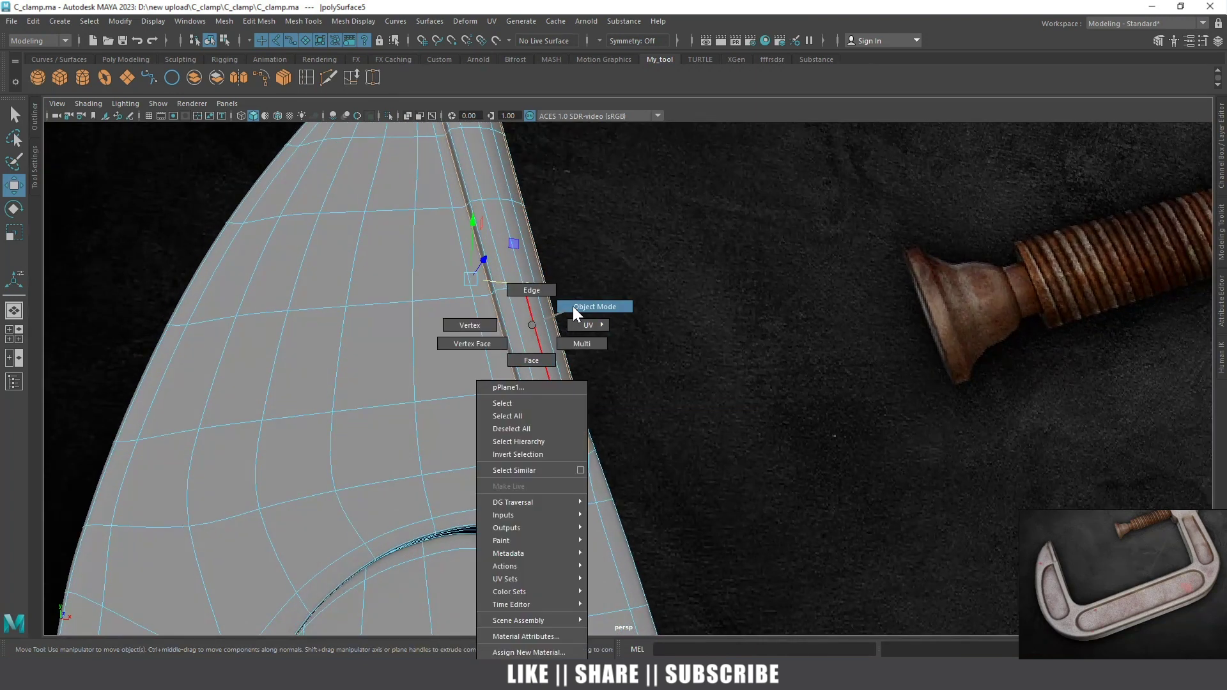
pyautogui.moveTo(627, 290)
pyautogui.keyDown('alt'); pyautogui.mouseDown()
pyautogui.moveTo(601, 318)
pyautogui.moveTo(597, 363)
pyautogui.moveTo(550, 320)
pyautogui.moveTo(580, 381)
pyautogui.moveTo(612, 400)
pyautogui.mouseUp(); pyautogui.keyUp('alt')
pyautogui.moveTo(587, 343)
pyautogui.keyDown('alt'); pyautogui.mouseDown()
pyautogui.moveTo(607, 379)
pyautogui.moveTo(652, 393)
pyautogui.moveTo(557, 369)
pyautogui.mouseUp(); pyautogui.keyUp('alt')
pyautogui.click(558, 369)
pyautogui.press('1')
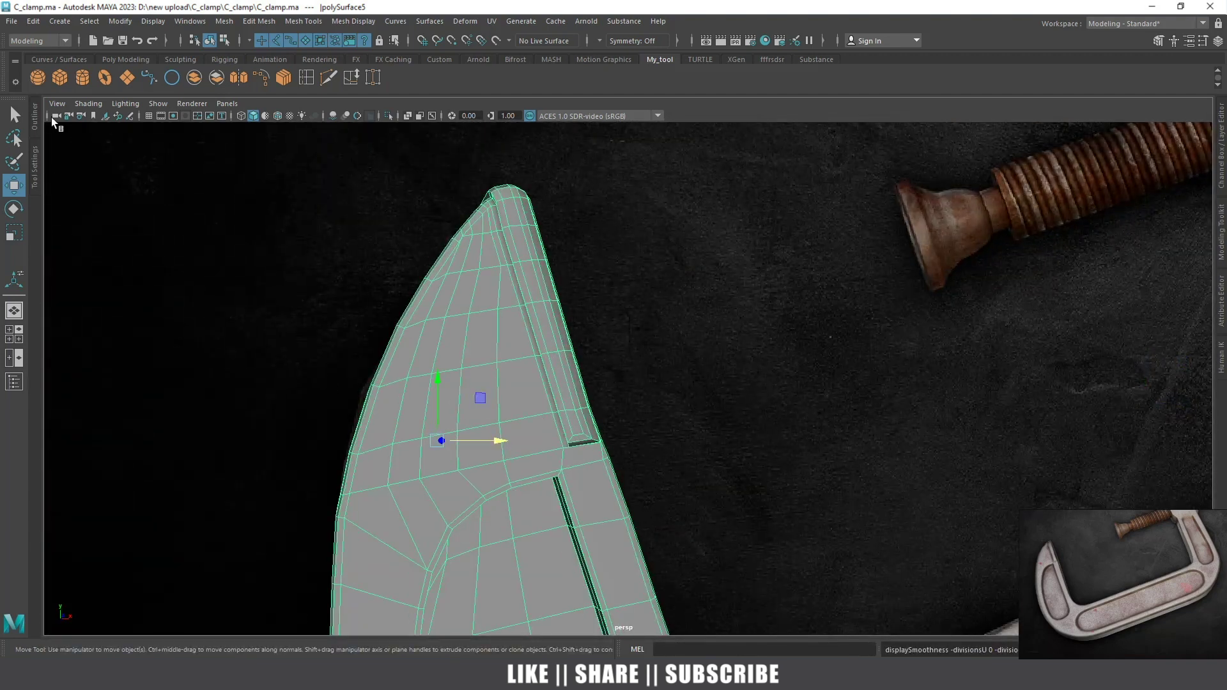
pyautogui.click(308, 74)
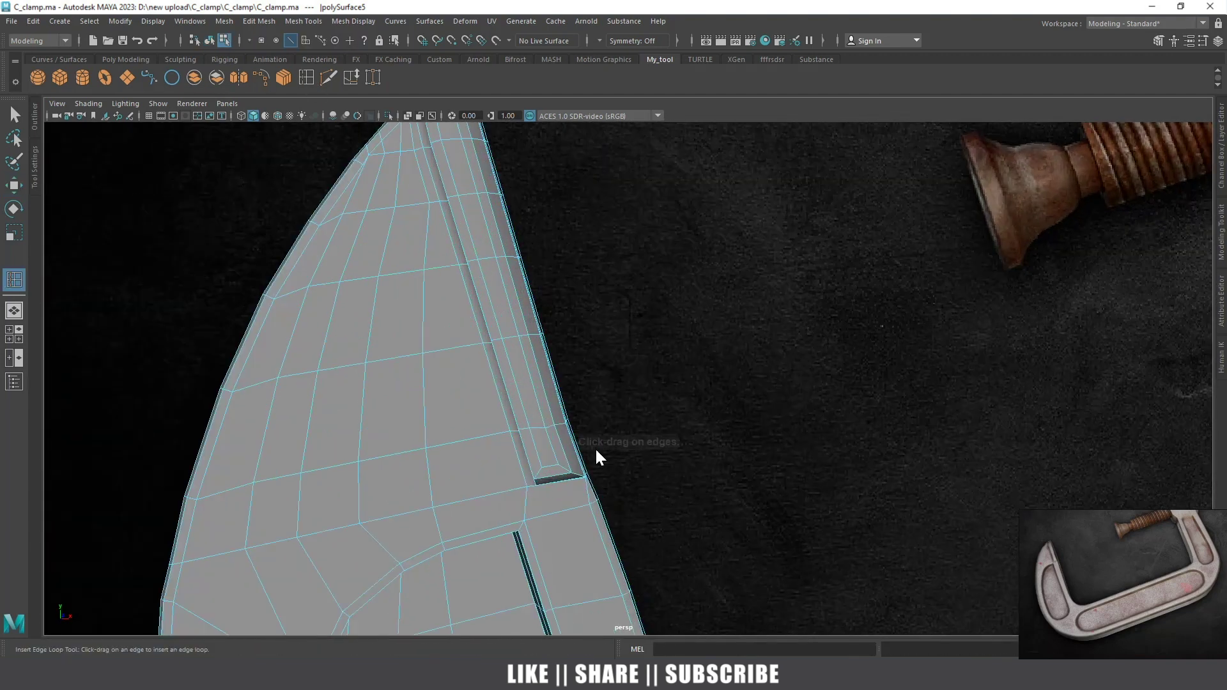
pyautogui.click(537, 455)
pyautogui.keyDown('alt'); pyautogui.moveTo(536, 444); pyautogui.dragTo(438, 424); pyautogui.keyUp('alt')
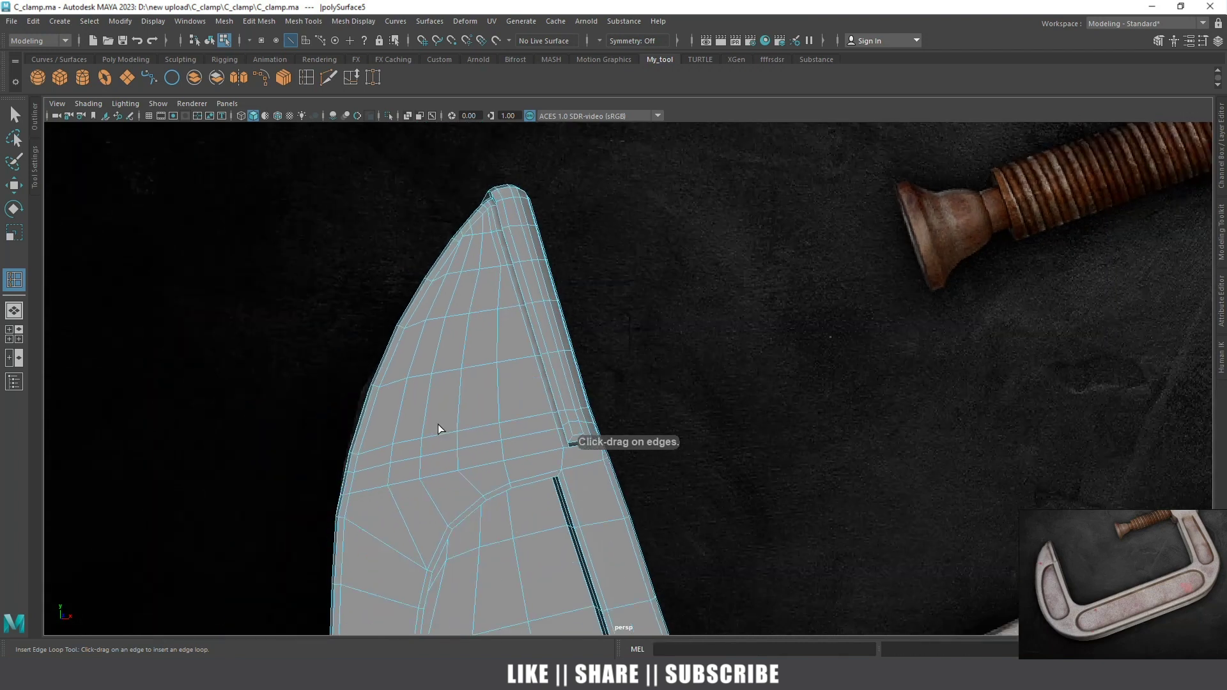
# Preview the jaw smoothed in object mode to check the crisper edge
pyautogui.press('w')
pyautogui.press('3')
pyautogui.moveTo(476, 327); pyautogui.dragTo(569, 297, button='right')
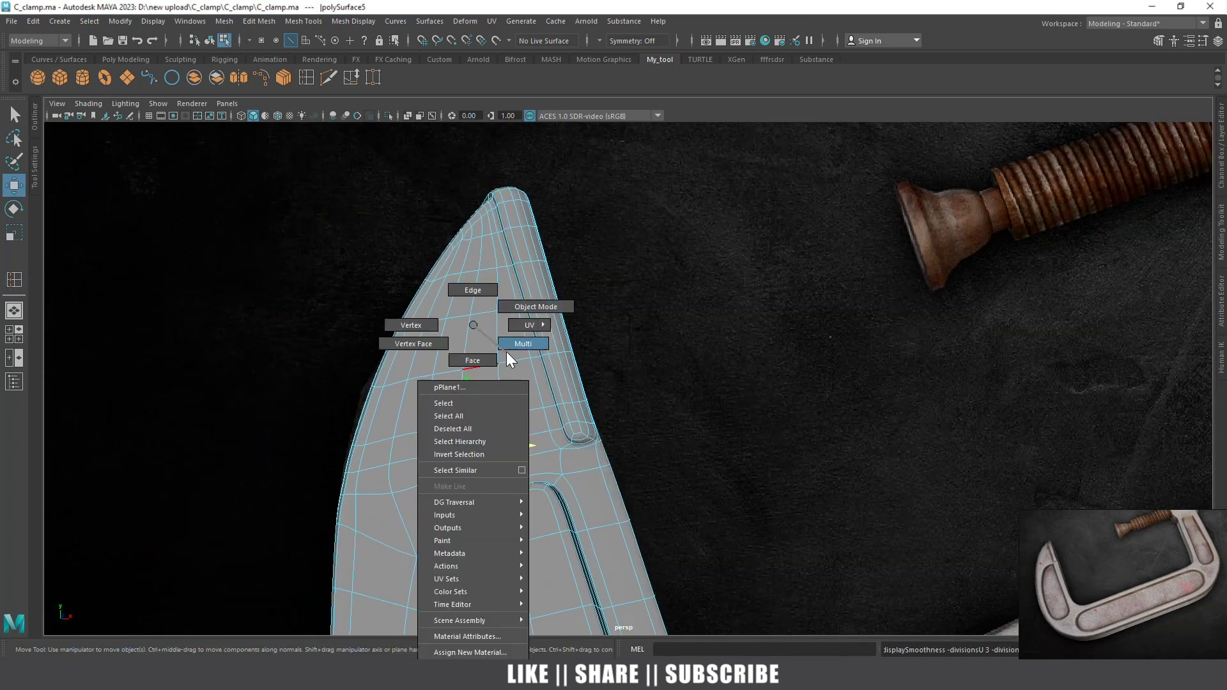
pyautogui.keyDown('alt'); pyautogui.moveTo(650, 309); pyautogui.dragTo(638, 361); pyautogui.keyUp('alt')
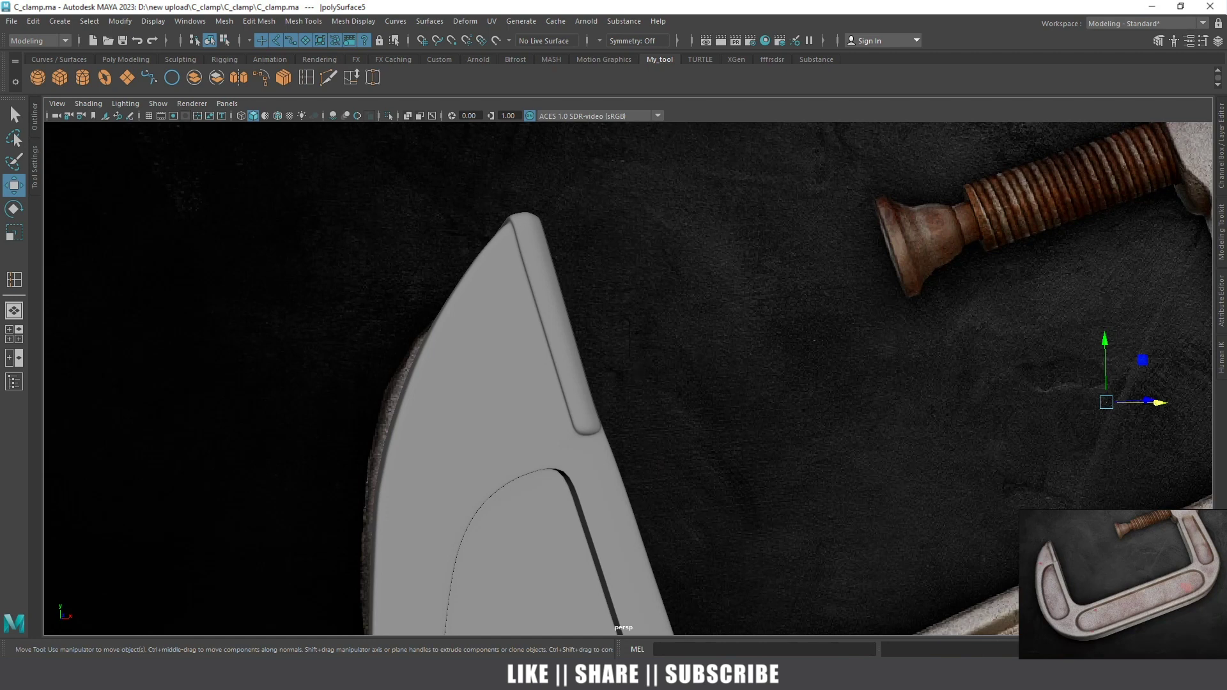
# Select the jaw mesh, frame it, and show it unsmoothed from the side
pyautogui.scroll(-3, 705, 270)
pyautogui.moveTo(619, 193)
pyautogui.keyDown('alt'); pyautogui.mouseDown()
pyautogui.moveTo(608, 244)
pyautogui.moveTo(546, 282)
pyautogui.mouseUp(); pyautogui.keyUp('alt')
pyautogui.scroll(5, 711, 382)
pyautogui.keyDown('alt'); pyautogui.moveTo(710, 382); pyautogui.dragTo(584, 448); pyautogui.keyUp('alt')
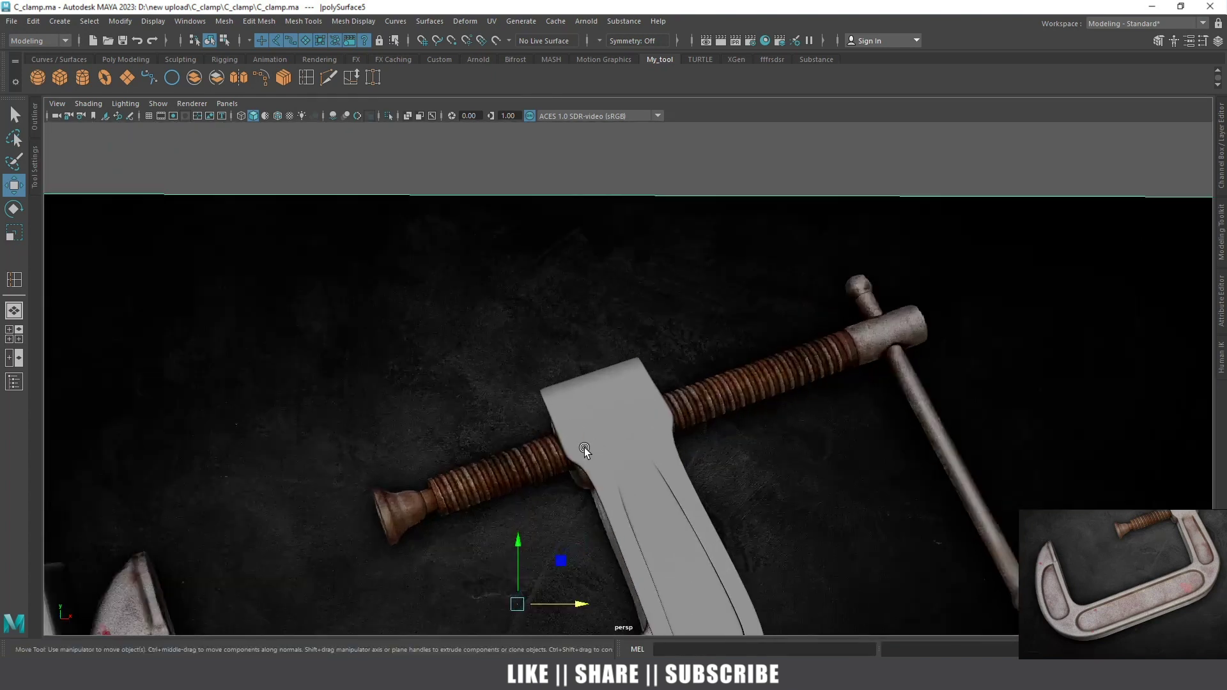
pyautogui.click(584, 447)
pyautogui.press('f')
pyautogui.press('1')
pyautogui.moveTo(580, 397)
pyautogui.keyDown('alt'); pyautogui.mouseDown()
pyautogui.moveTo(524, 409)
pyautogui.moveTo(603, 297)
pyautogui.moveTo(544, 347)
pyautogui.moveTo(639, 342)
pyautogui.moveTo(633, 326)
pyautogui.moveTo(625, 364)
pyautogui.moveTo(588, 345)
pyautogui.mouseUp(); pyautogui.keyUp('alt')
# Cut two new edges across the jaw's front face with Multi-Cut
pyautogui.click(607, 345)
pyautogui.click(474, 343)
pyautogui.click(636, 307)
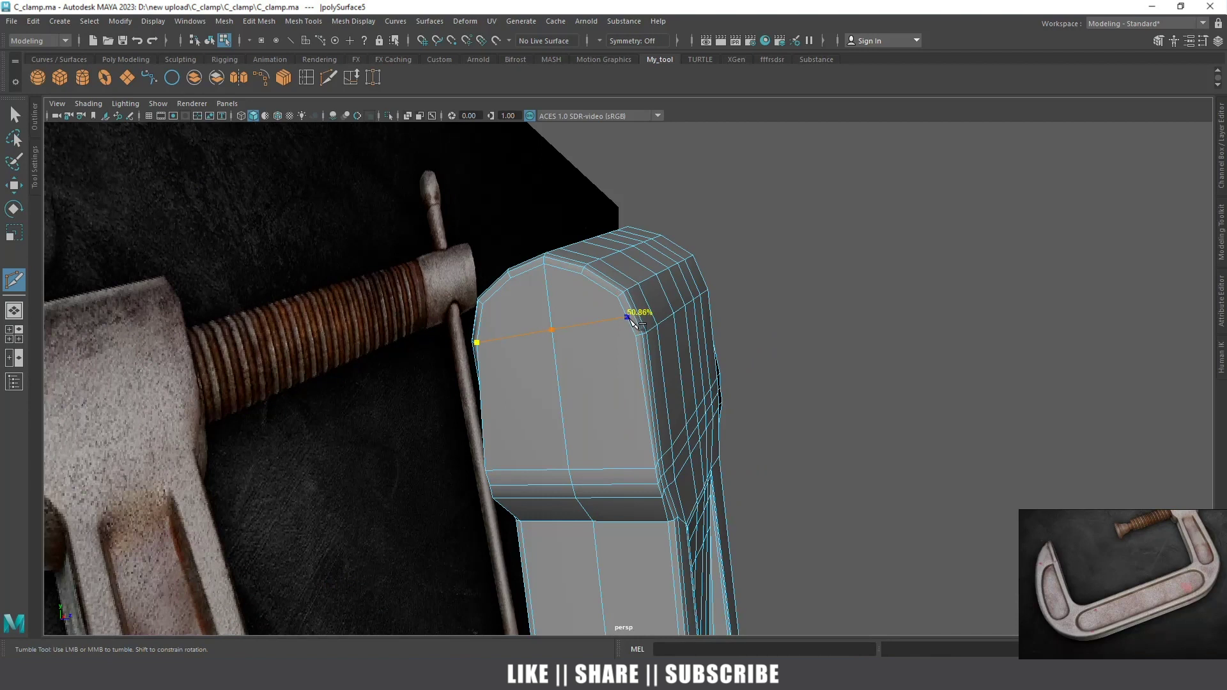
pyautogui.keyDown('alt'); pyautogui.moveTo(636, 307); pyautogui.dragTo(529, 352); pyautogui.keyUp('alt')
pyautogui.keyDown('alt'); pyautogui.moveTo(529, 352); pyautogui.dragTo(586, 339, button='right'); pyautogui.keyUp('alt')
pyautogui.press('Return')
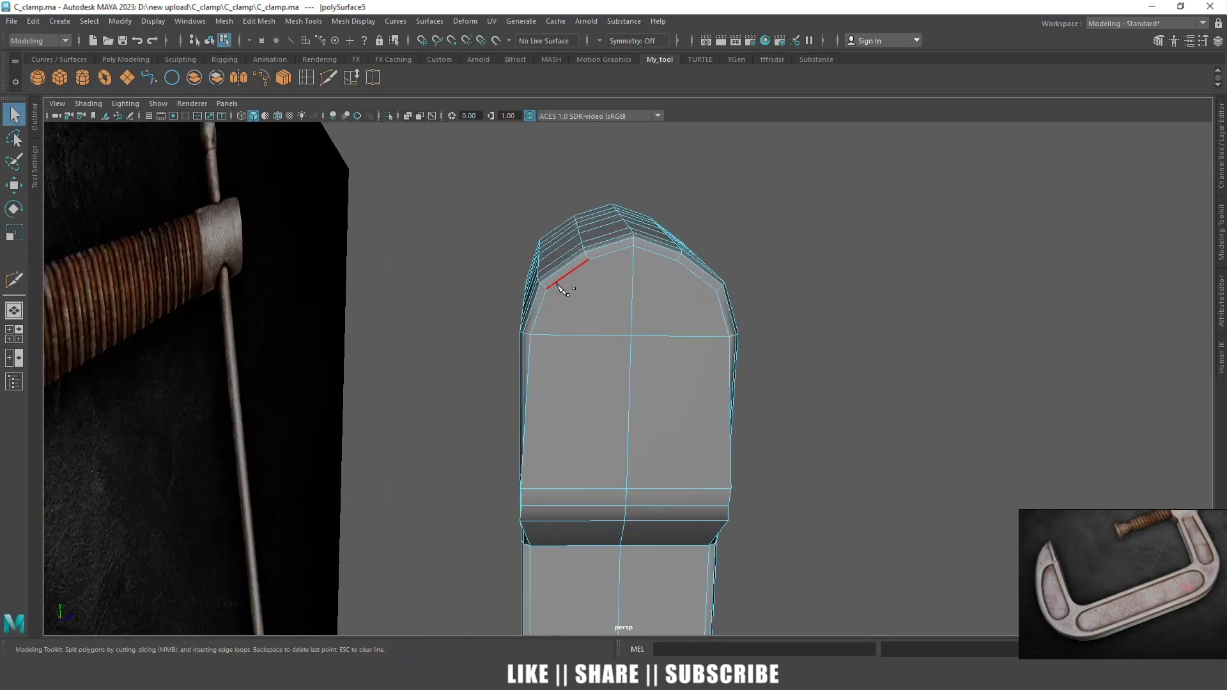
pyautogui.click(716, 288)
pyautogui.press('q')
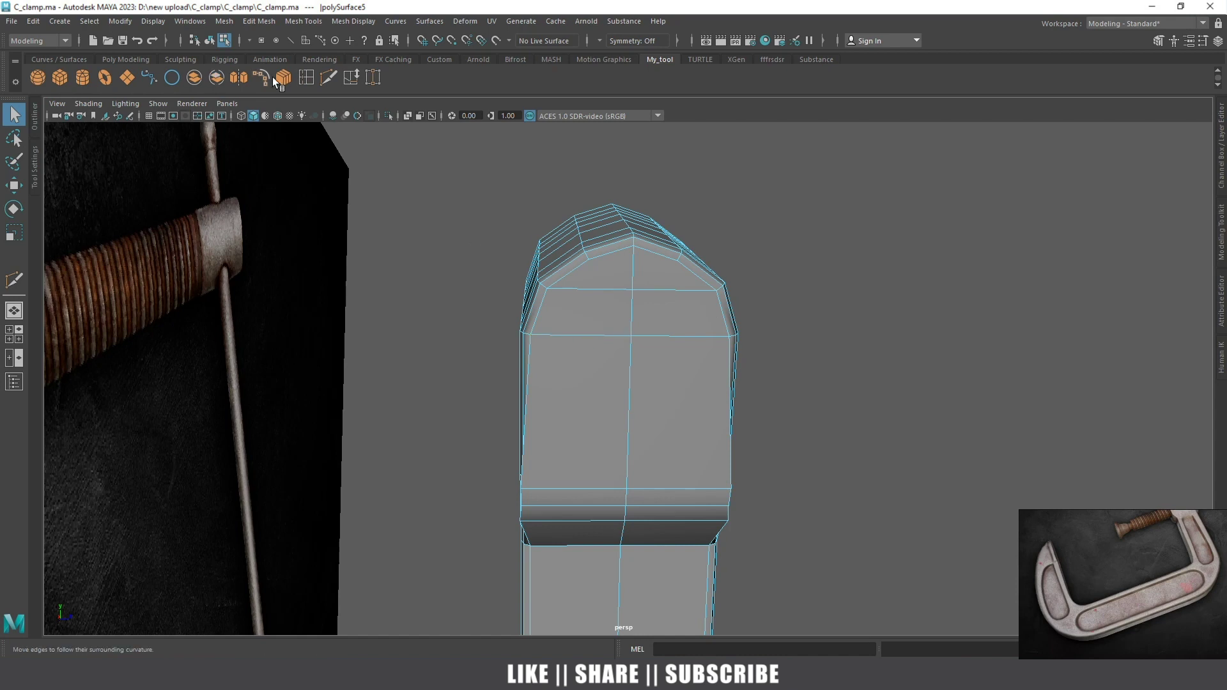
# Insert an edge loop lengthwise down the clamp head's rounded end
pyautogui.click(306, 79)
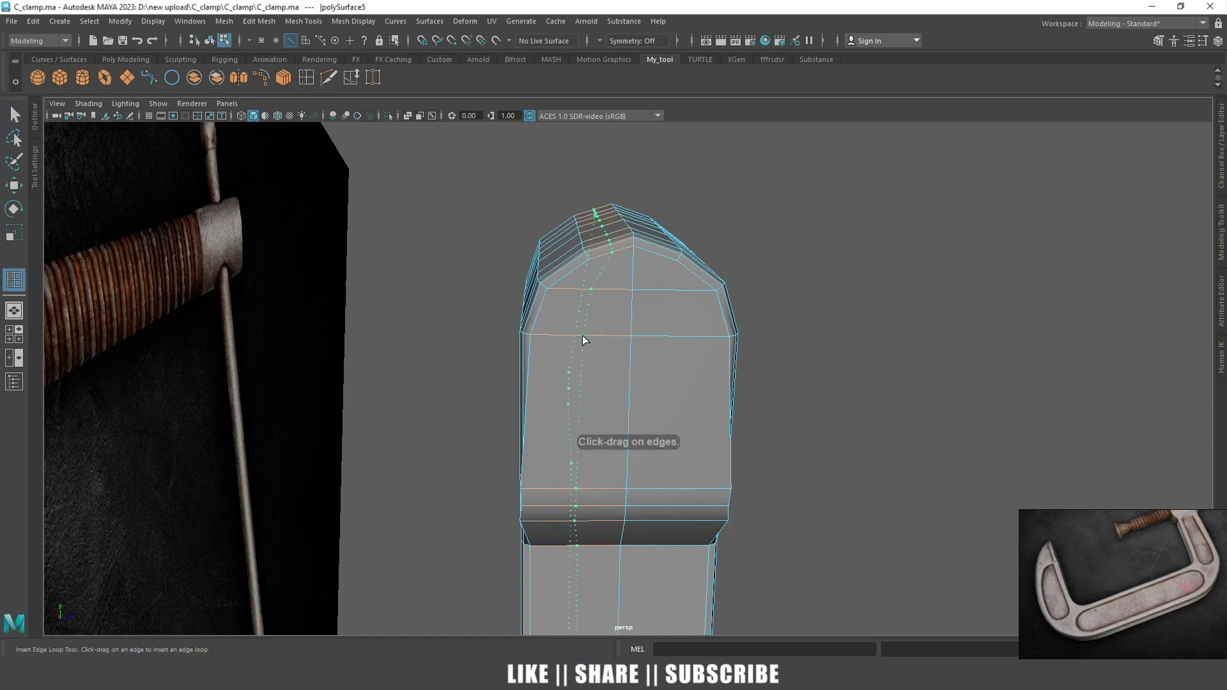
pyautogui.click(582, 336)
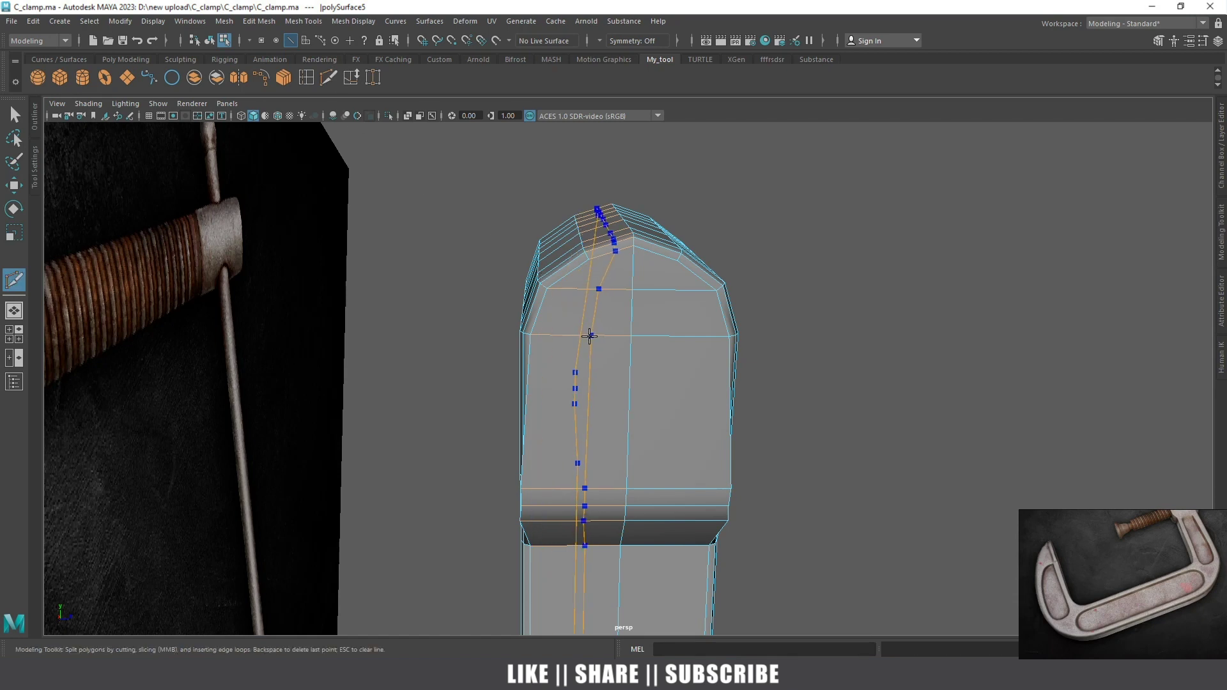
pyautogui.click(329, 77)
pyautogui.press('q')
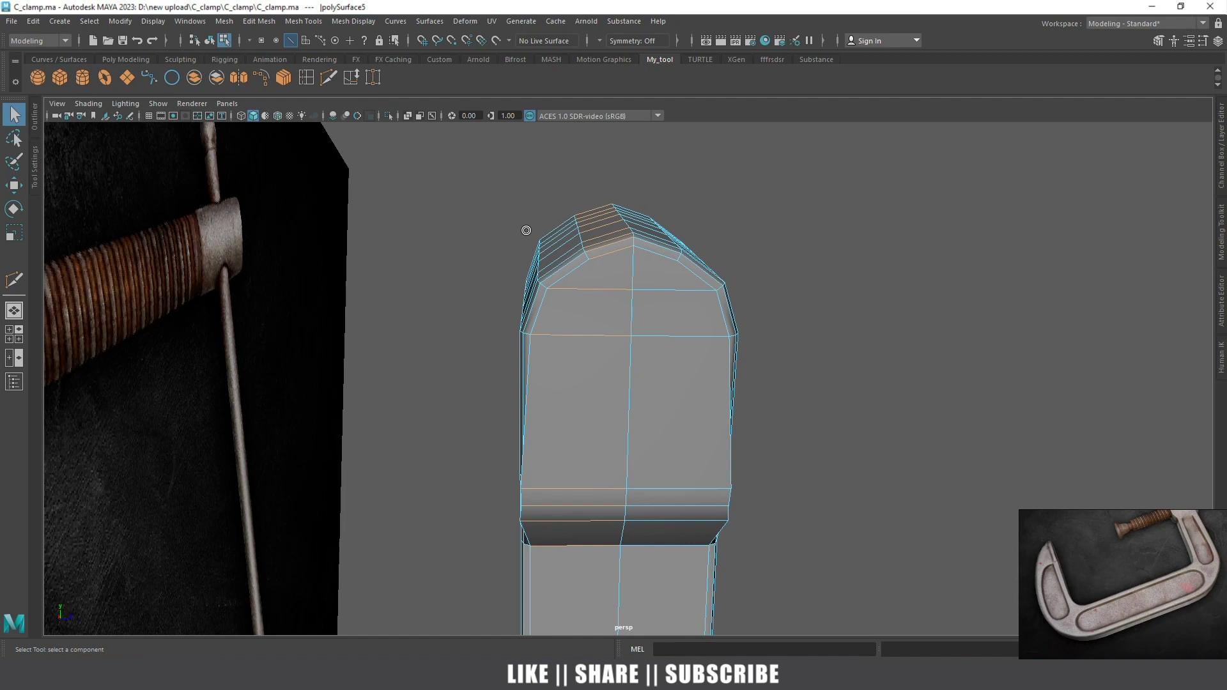
pyautogui.hotkey('ctrl', 'shift', 'x')
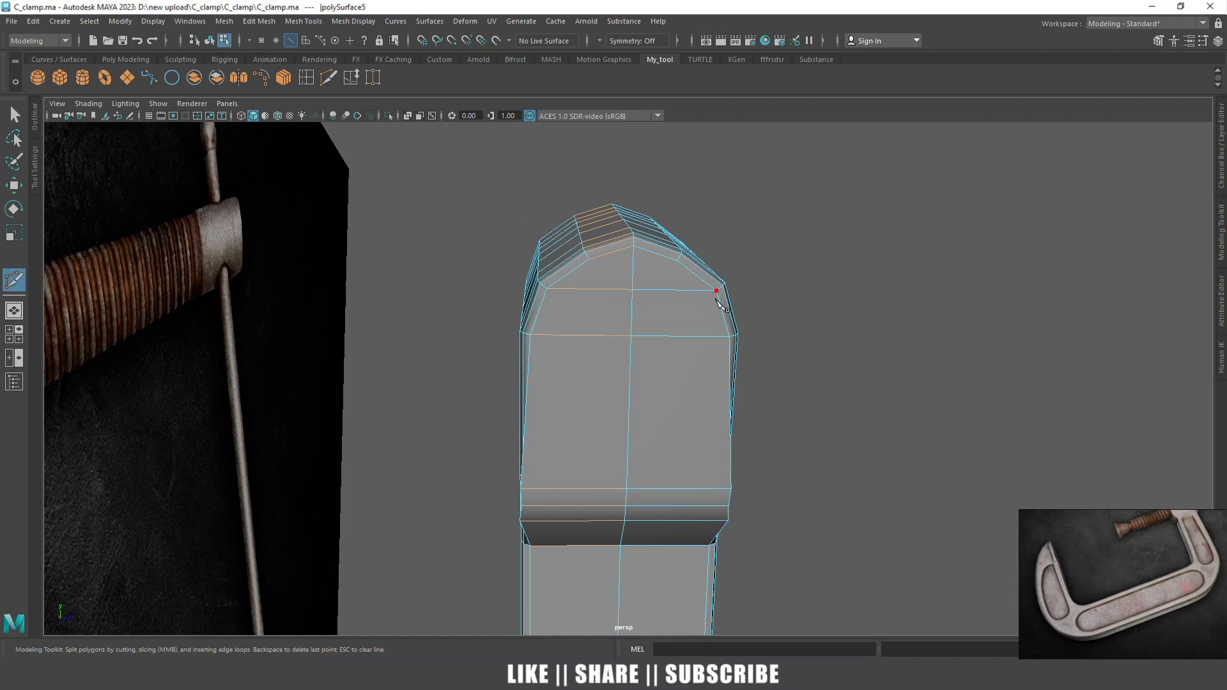
pyautogui.keyDown('alt'); pyautogui.moveTo(680, 329); pyautogui.dragTo(684, 358); pyautogui.keyUp('alt')
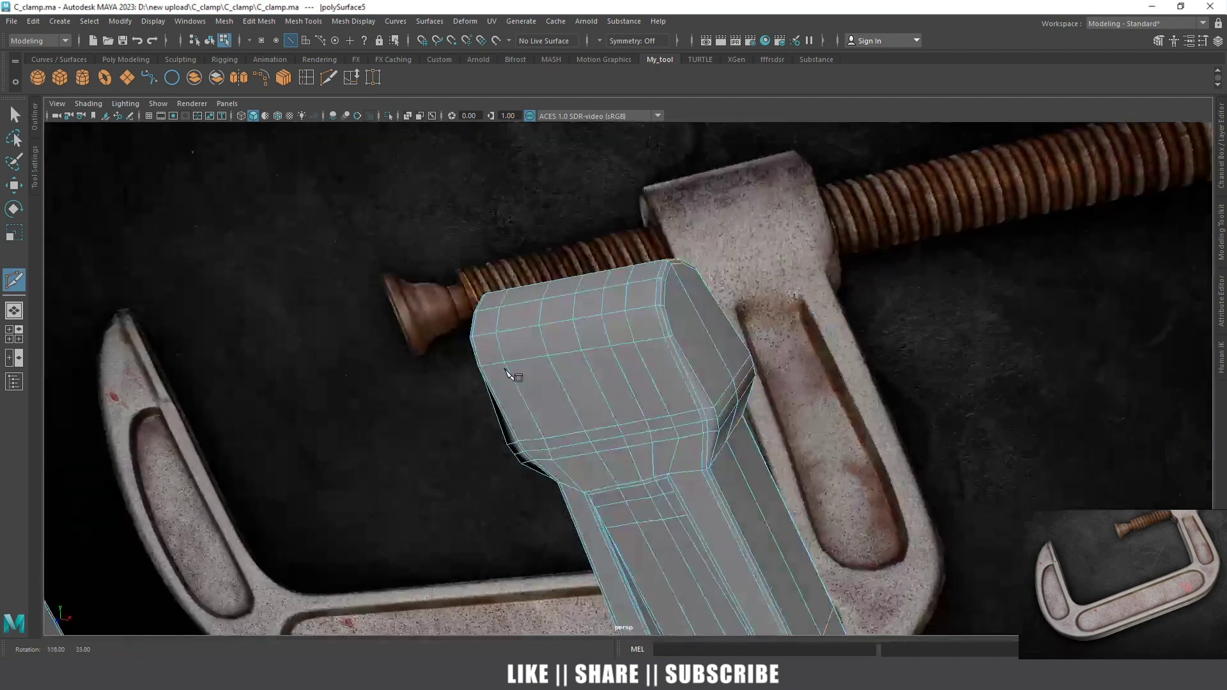
# Cut a new edge across the clamp head's bevelled corner with Multi-Cut
pyautogui.keyDown('alt'); pyautogui.moveTo(684, 358); pyautogui.dragTo(682, 366, button='right'); pyautogui.keyUp('alt')
pyautogui.keyDown('alt'); pyautogui.moveTo(679, 366); pyautogui.dragTo(657, 355); pyautogui.keyUp('alt')
pyautogui.press('w')
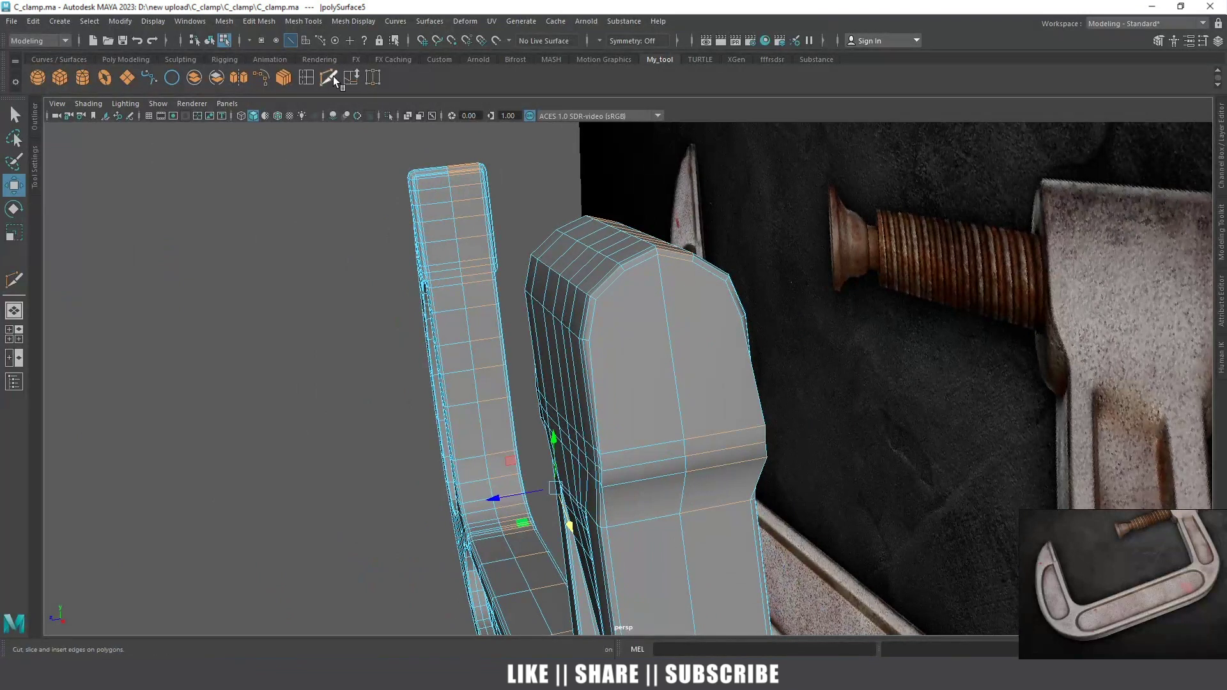
pyautogui.click(328, 76)
pyautogui.scroll(2, 582, 313)
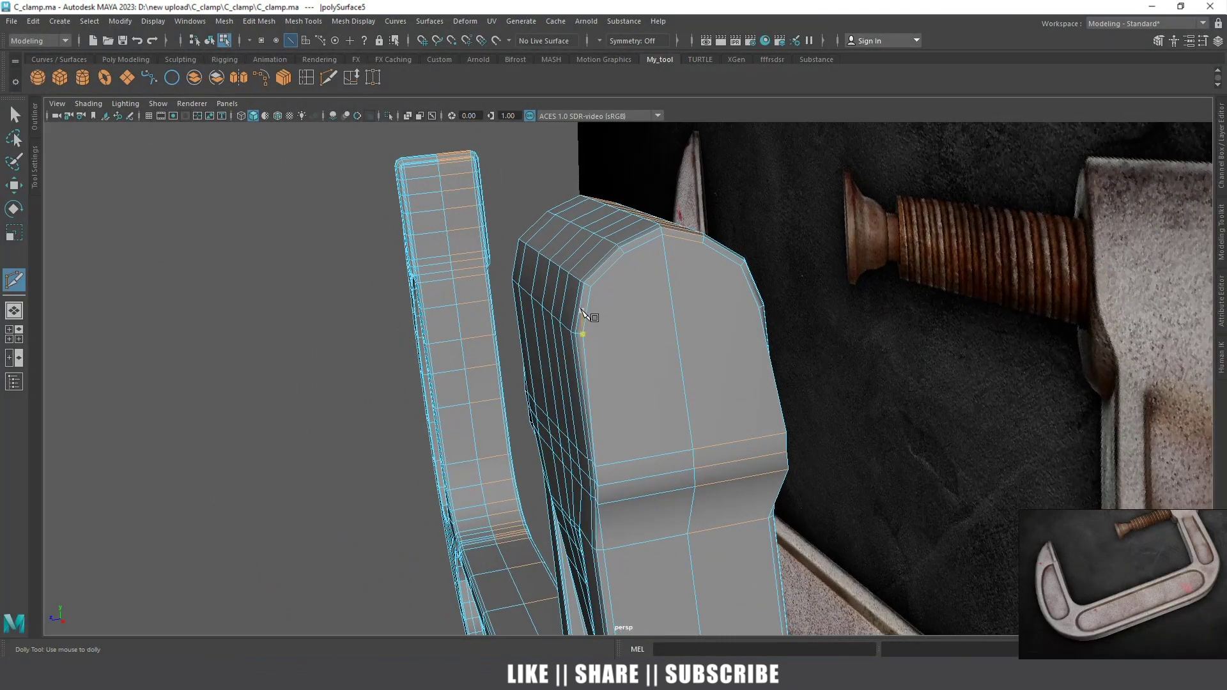
pyautogui.click(583, 334)
pyautogui.press('Return')
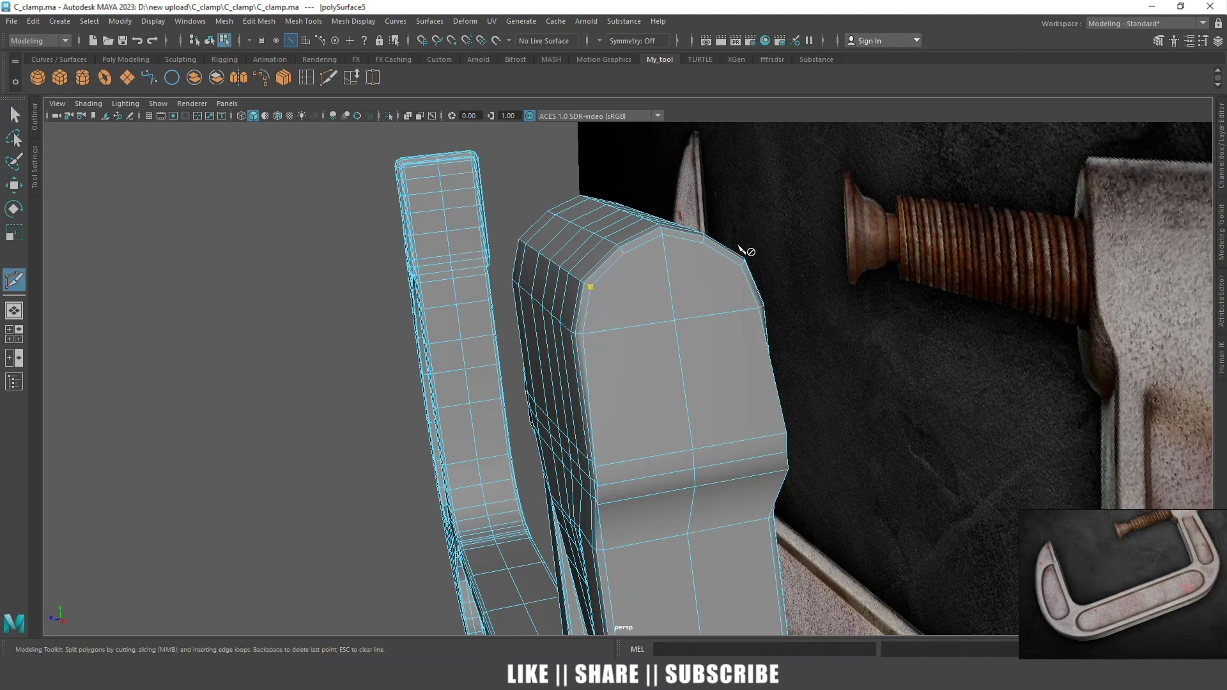
pyautogui.press('q')
# Insert another edge loop across the clamp head
pyautogui.moveTo(754, 287)
pyautogui.keyDown('alt'); pyautogui.mouseDown()
pyautogui.moveTo(662, 342)
pyautogui.moveTo(714, 321)
pyautogui.moveTo(675, 337)
pyautogui.mouseUp(); pyautogui.keyUp('alt')
pyautogui.scroll(3, 714, 321)
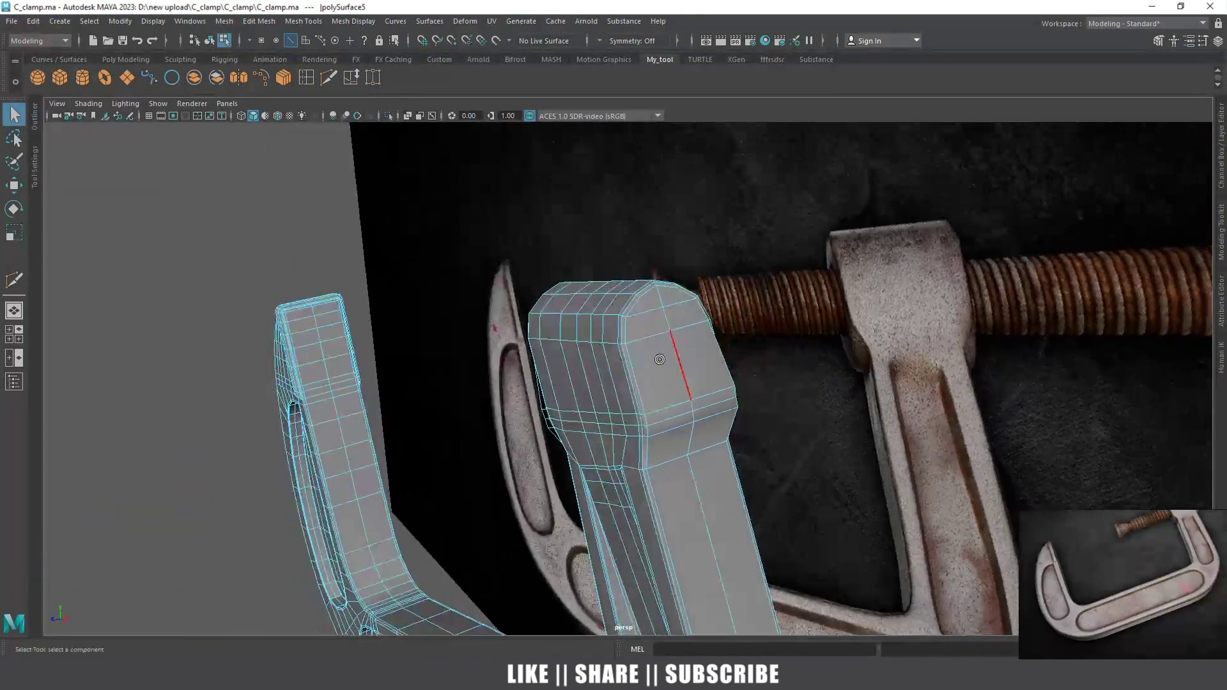
pyautogui.scroll(2, 675, 337)
pyautogui.click(329, 77)
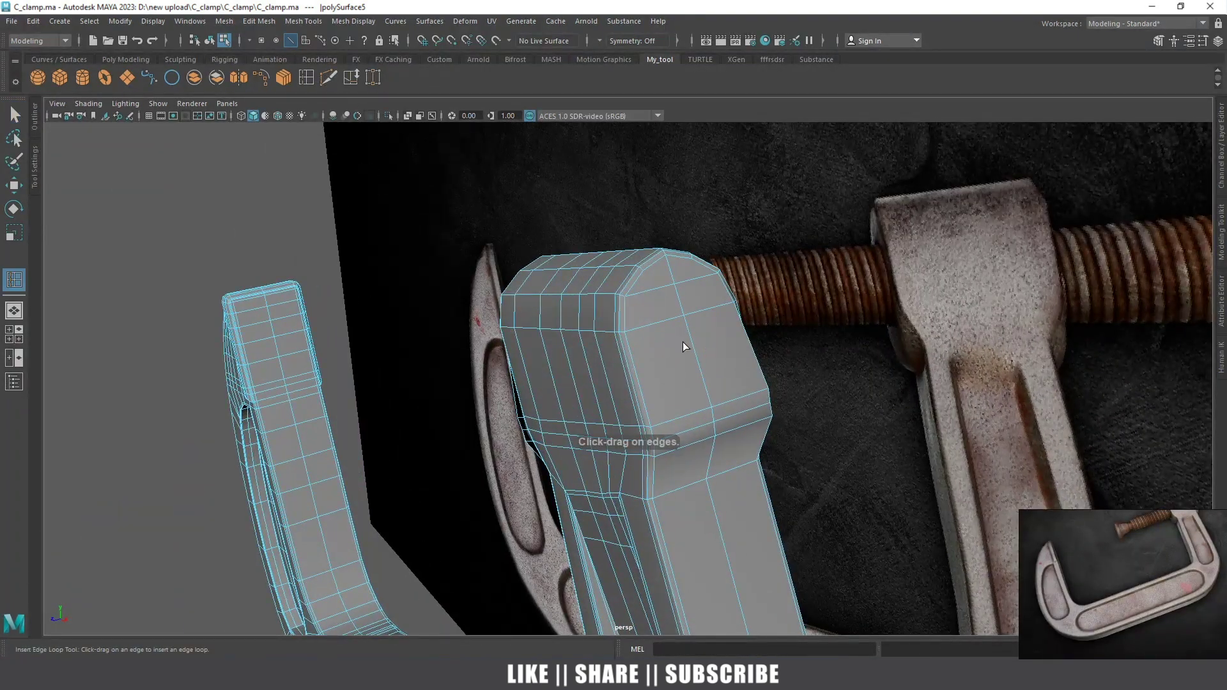
pyautogui.moveTo(702, 370)
pyautogui.mouseDown()
pyautogui.moveTo(696, 347)
pyautogui.moveTo(672, 373)
pyautogui.moveTo(681, 384)
pyautogui.mouseUp()
pyautogui.moveTo(683, 395)
pyautogui.mouseDown()
pyautogui.moveTo(683, 406)
pyautogui.moveTo(663, 383)
pyautogui.mouseUp()
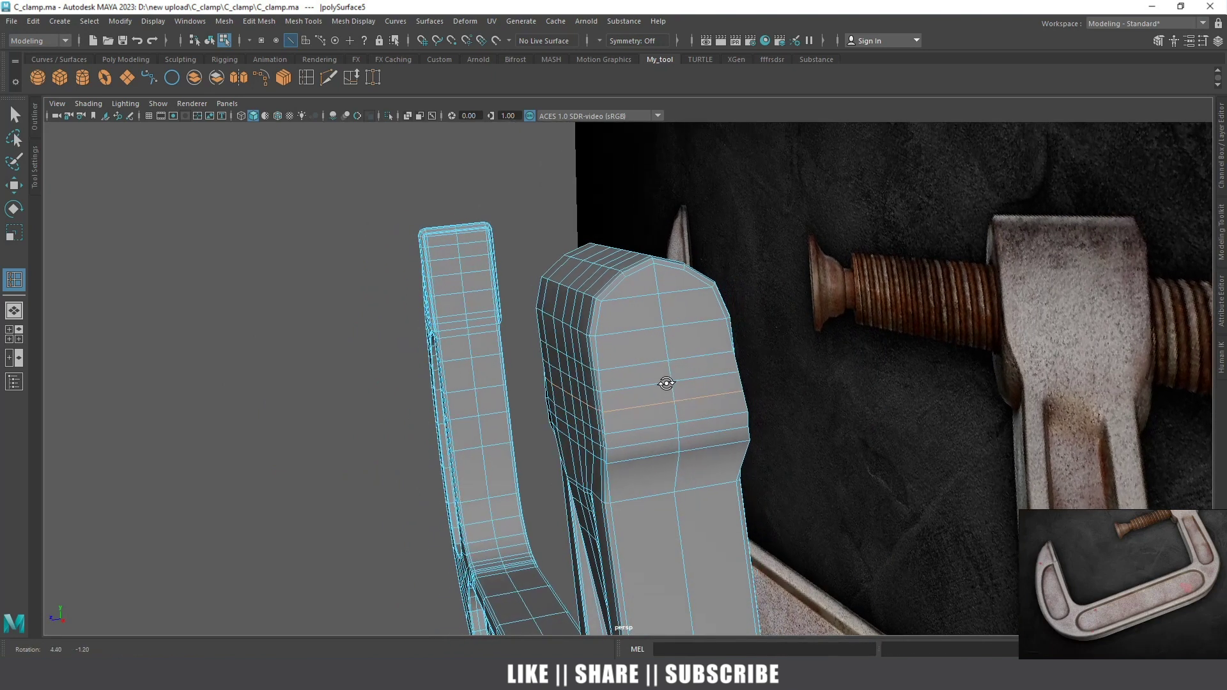
# Select the front faces of the clamp head in Face mode and go to front view
pyautogui.press('w')
pyautogui.rightClick(658, 336)
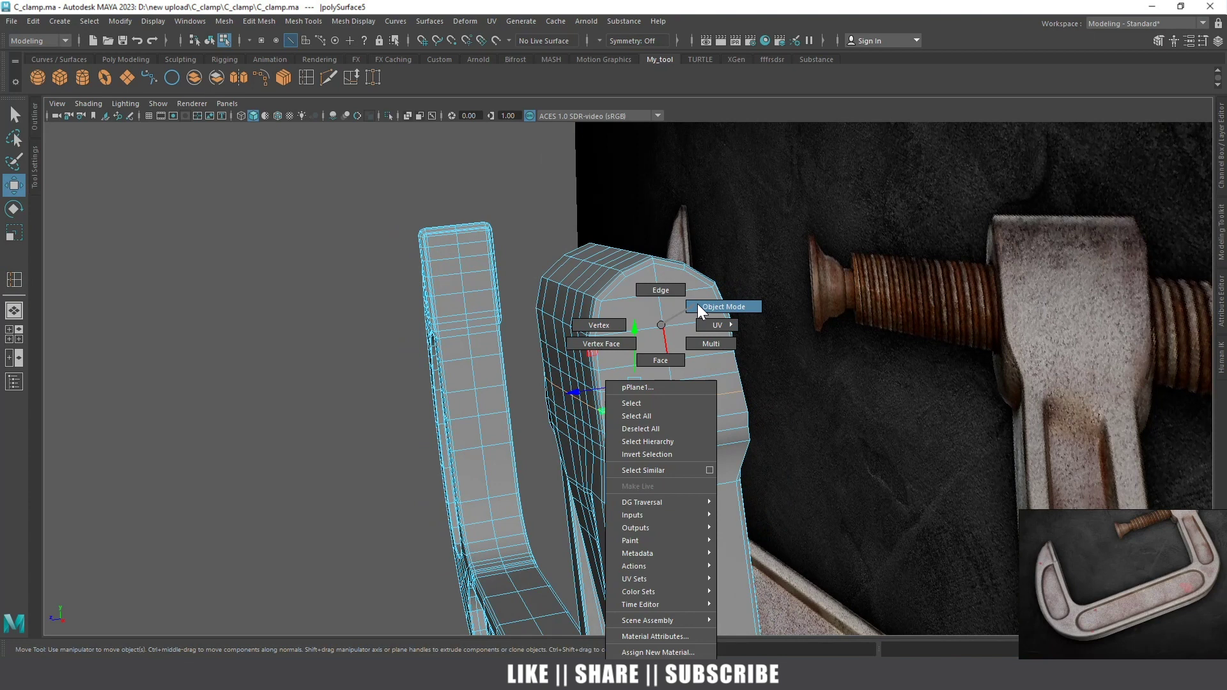
pyautogui.moveTo(653, 355)
pyautogui.mouseDown()
pyautogui.moveTo(648, 385)
pyautogui.moveTo(684, 355)
pyautogui.moveTo(812, 329)
pyautogui.mouseUp()
pyautogui.click(689, 345)
pyautogui.moveTo(501, 347)
pyautogui.mouseDown()
pyautogui.moveTo(584, 409)
pyautogui.moveTo(708, 373)
pyautogui.moveTo(585, 398)
pyautogui.moveTo(597, 361)
pyautogui.moveTo(734, 350)
pyautogui.moveTo(688, 340)
pyautogui.moveTo(677, 420)
pyautogui.moveTo(576, 501)
pyautogui.moveTo(565, 321)
pyautogui.moveTo(612, 400)
pyautogui.mouseUp()
pyautogui.press('space')
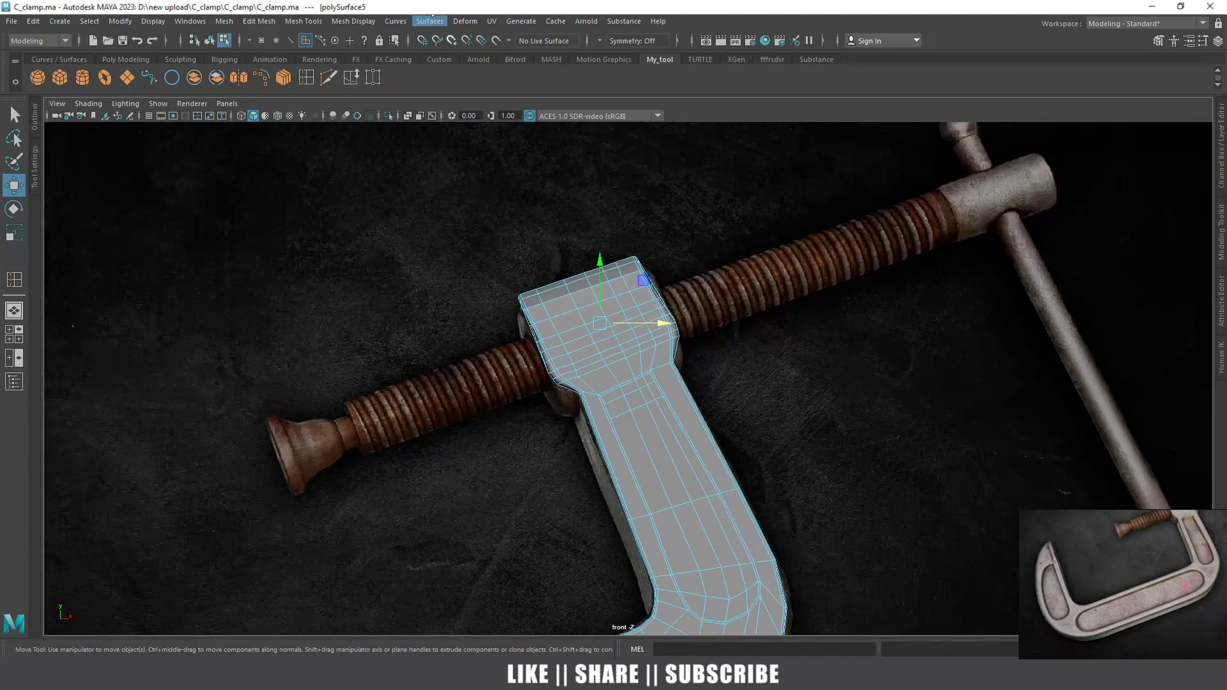
# Return the clamp mesh to Object Mode and frame the whole scene
pyautogui.moveTo(635, 294); pyautogui.dragTo(669, 278, button='right')
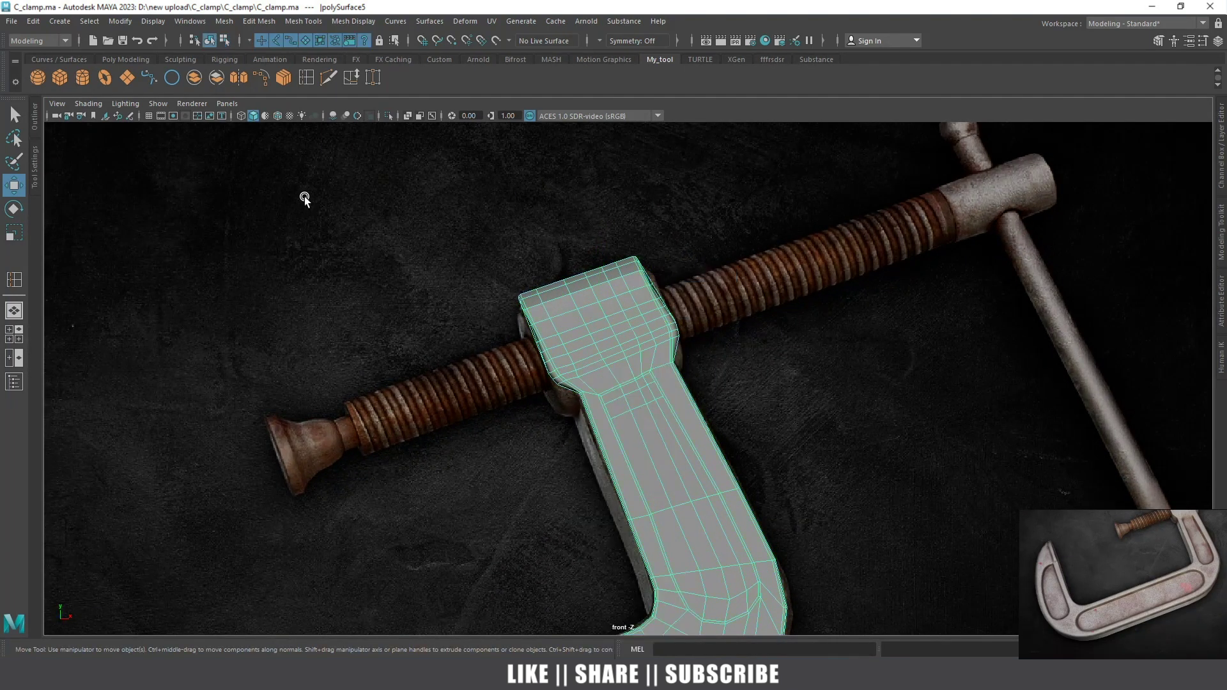
pyautogui.press('a')
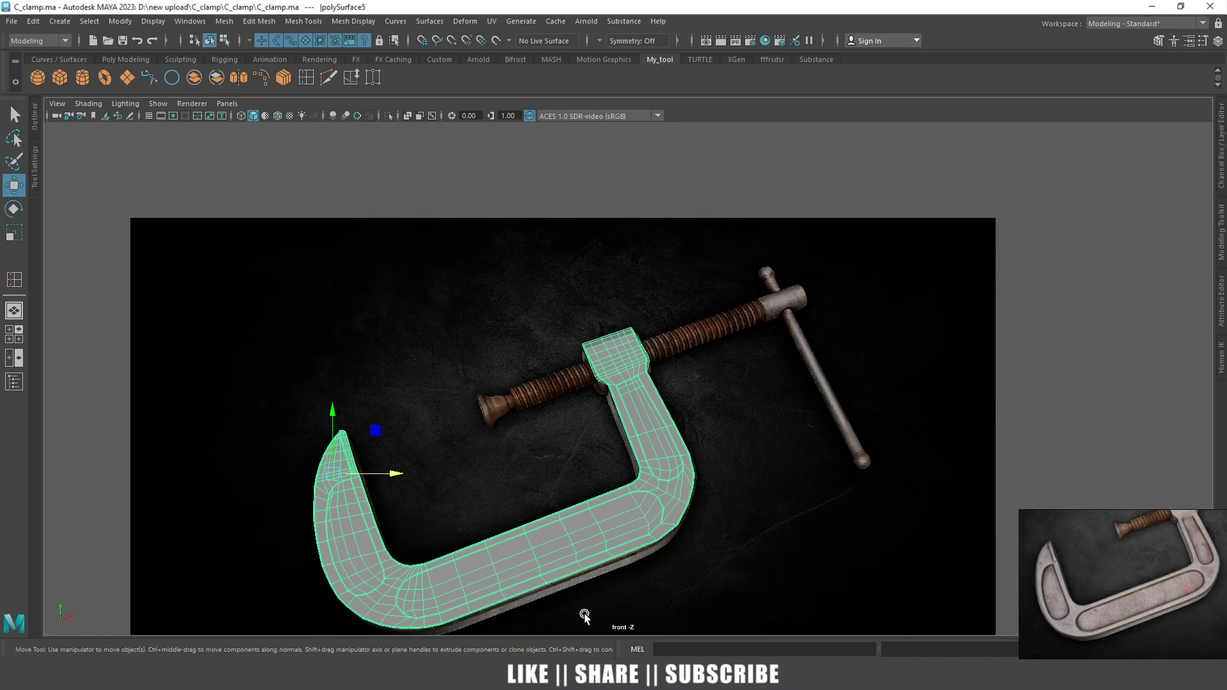
pyautogui.scroll(3, 690, 565)
pyautogui.scroll(3, 561, 391)
pyautogui.scroll(2, 558, 401)
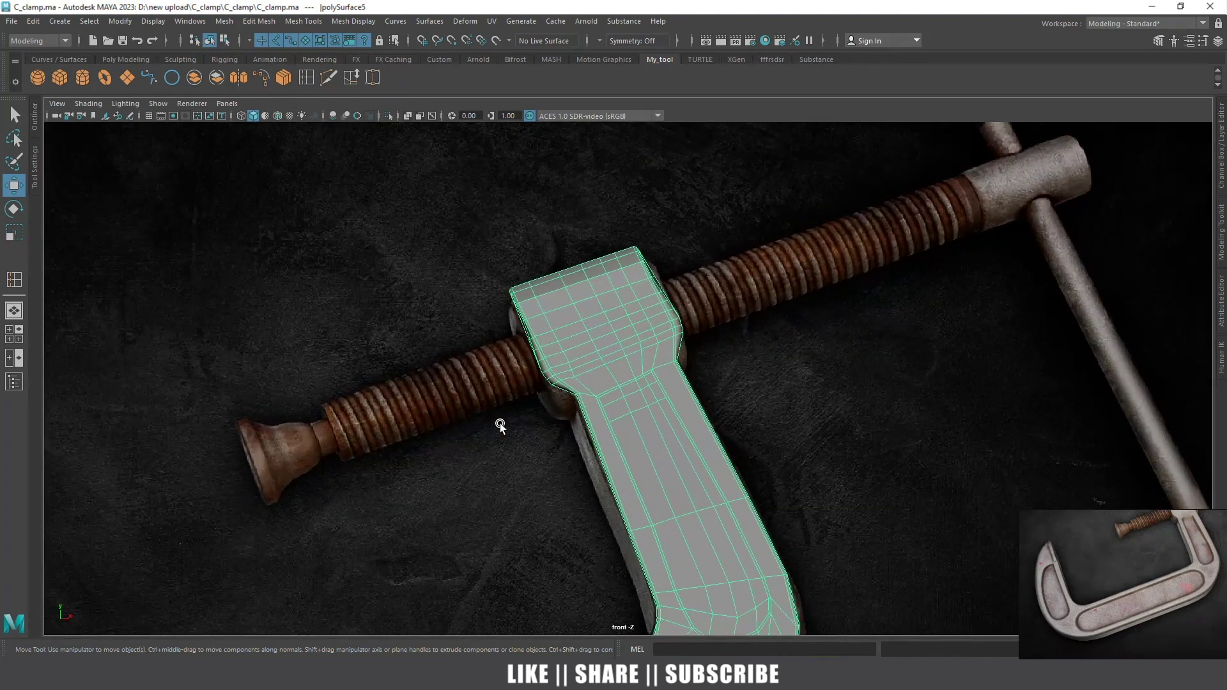
pyautogui.scroll(2, 498, 383)
# Zoom in on the clamp head and screw and start the Polygon Cylinder tool
pyautogui.keyDown('alt'); pyautogui.moveTo(498, 372); pyautogui.dragTo(528, 378, button='middle'); pyautogui.keyUp('alt')
pyautogui.scroll(1, 524, 373)
pyautogui.scroll(1, 646, 359)
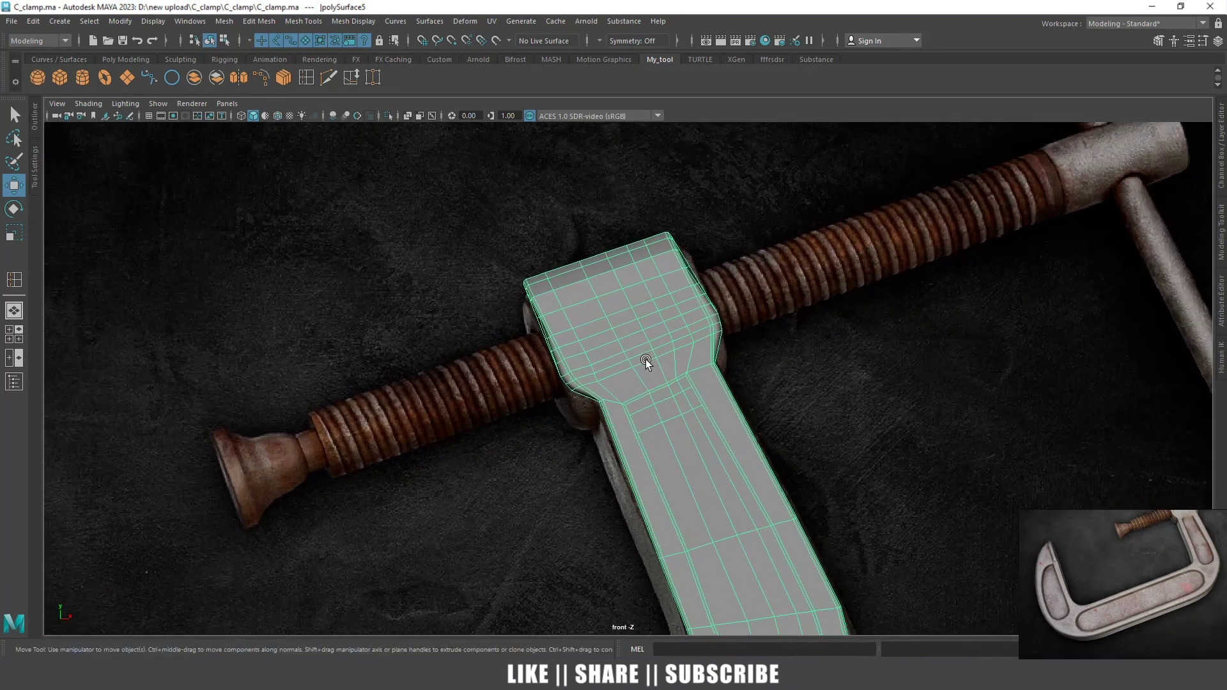
pyautogui.click(84, 78)
pyautogui.press('space')
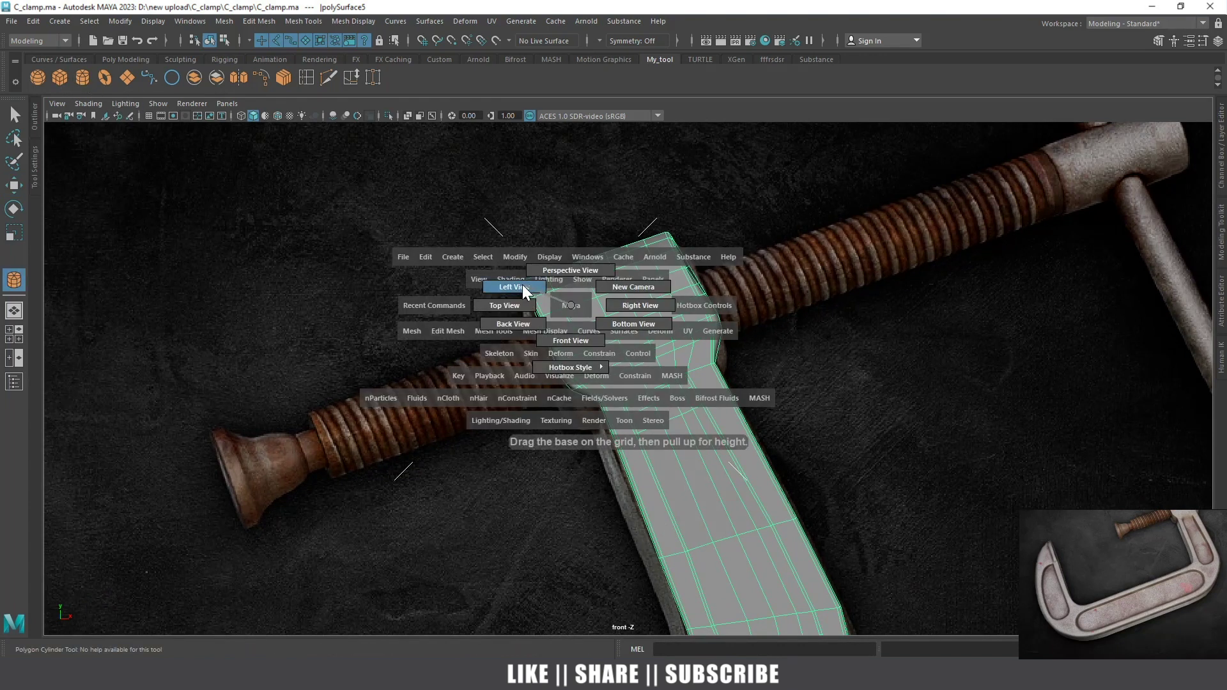
# Draw a polygon cylinder and move it onto the screw in front view
pyautogui.moveTo(522, 285); pyautogui.dragTo(503, 285)
pyautogui.moveTo(796, 212); pyautogui.dragTo(813, 221)
pyautogui.press('space')
pyautogui.moveTo(685, 231); pyautogui.dragTo(684, 259)
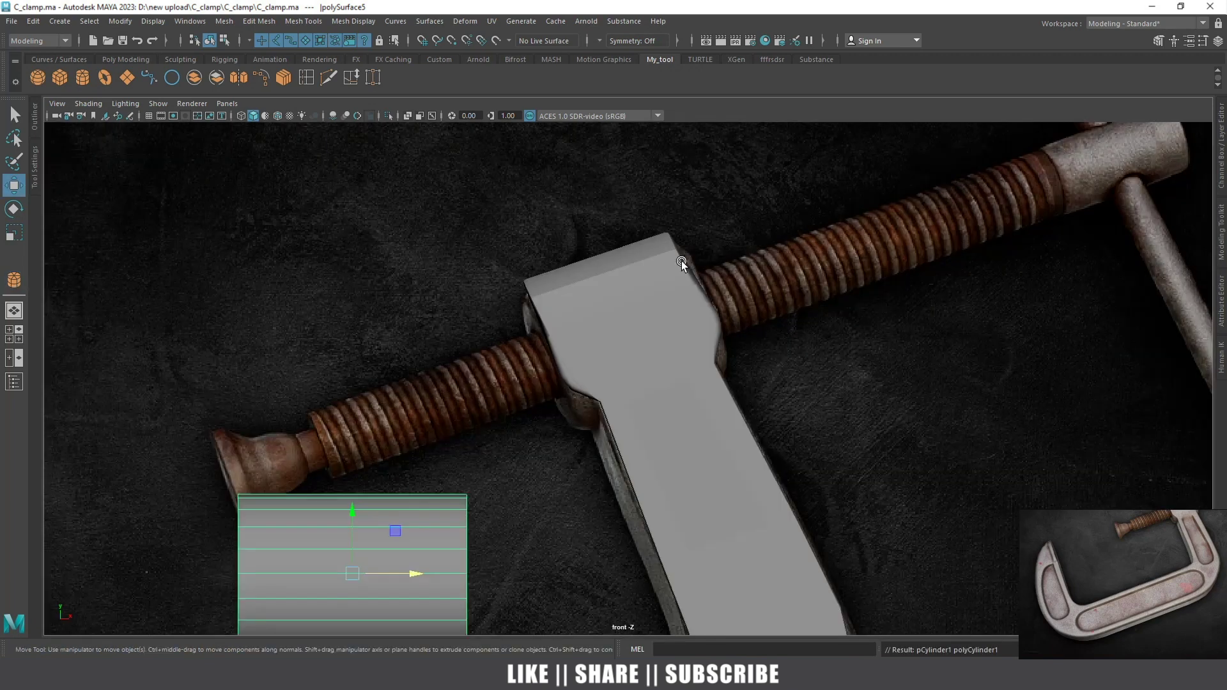
pyautogui.keyDown('alt'); pyautogui.moveTo(684, 259); pyautogui.dragTo(436, 556, button='right'); pyautogui.keyUp('alt')
pyautogui.moveTo(458, 501); pyautogui.dragTo(561, 378)
pyautogui.scroll(3, 562, 364)
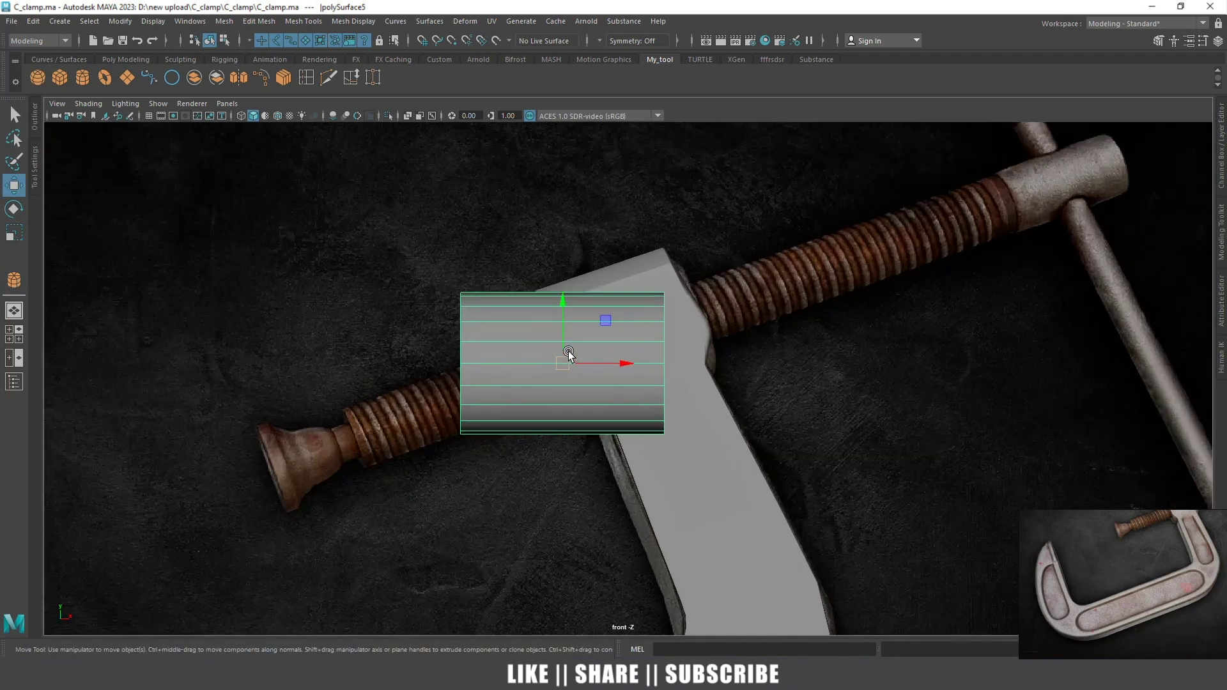
# Select all the cylinder's faces, check the selected face count, then clear the selection
pyautogui.rightClick(586, 326)
pyautogui.click(574, 313)
pyautogui.hotkey('shift', '.')
pyautogui.hotkey('shift', '.')
pyautogui.hotkey('shift', '.')
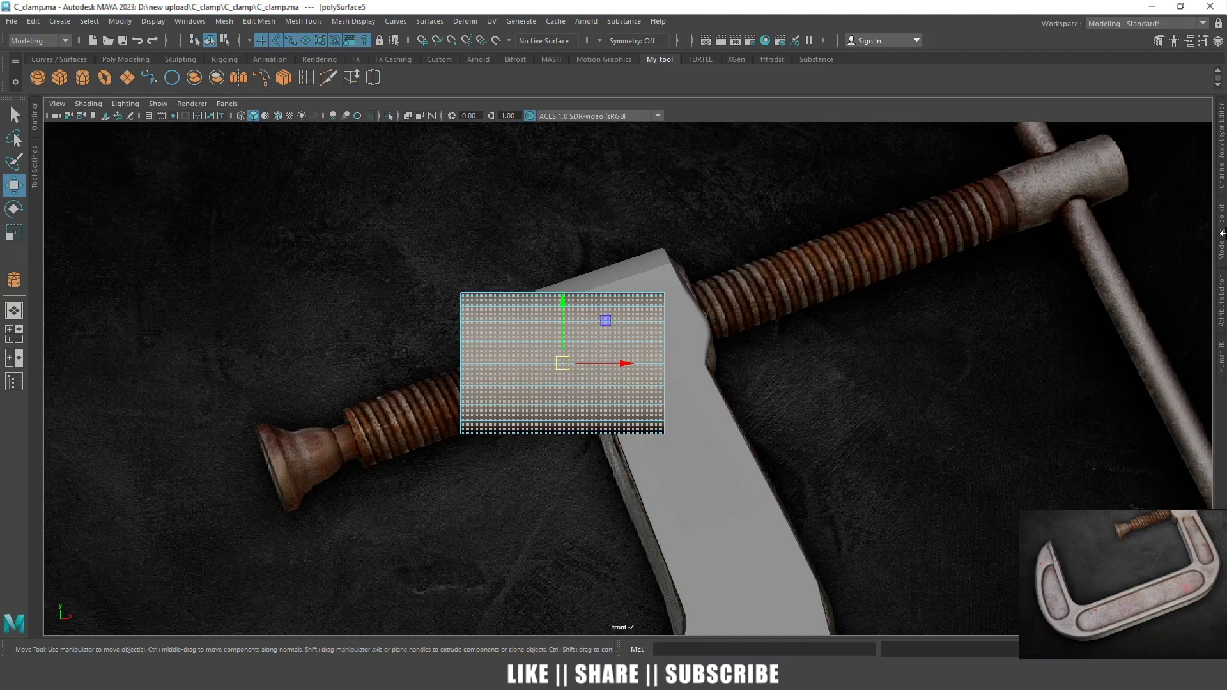
pyautogui.click(1222, 235)
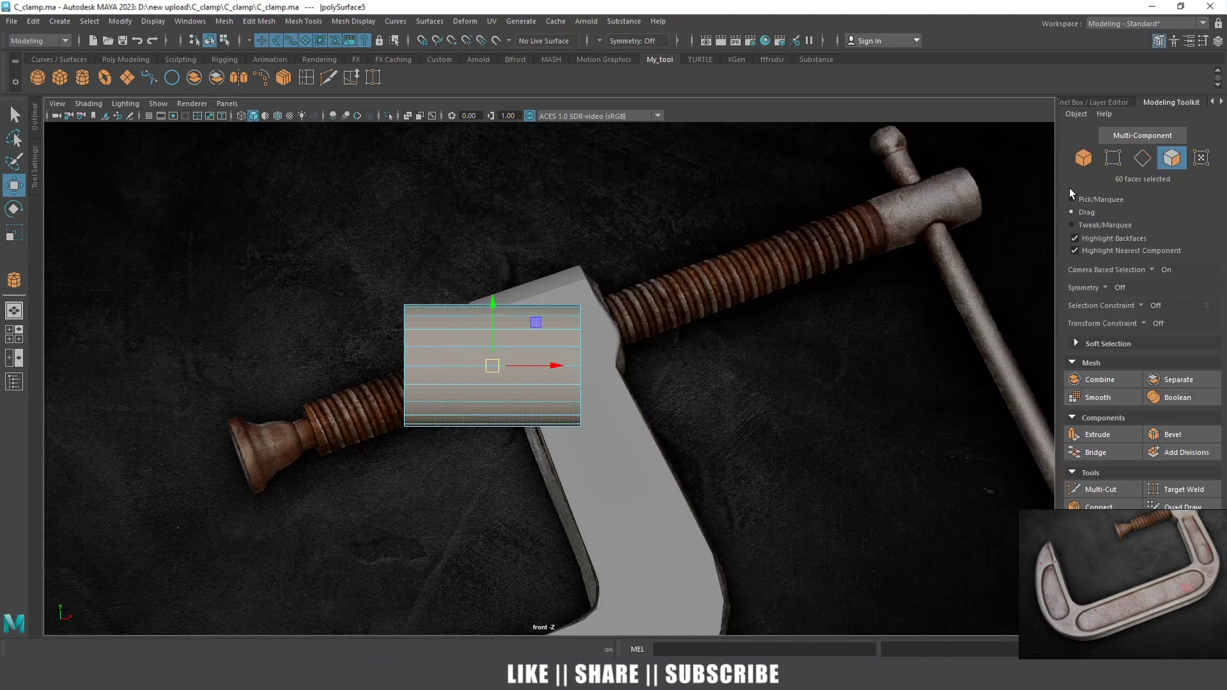
pyautogui.click(1171, 103)
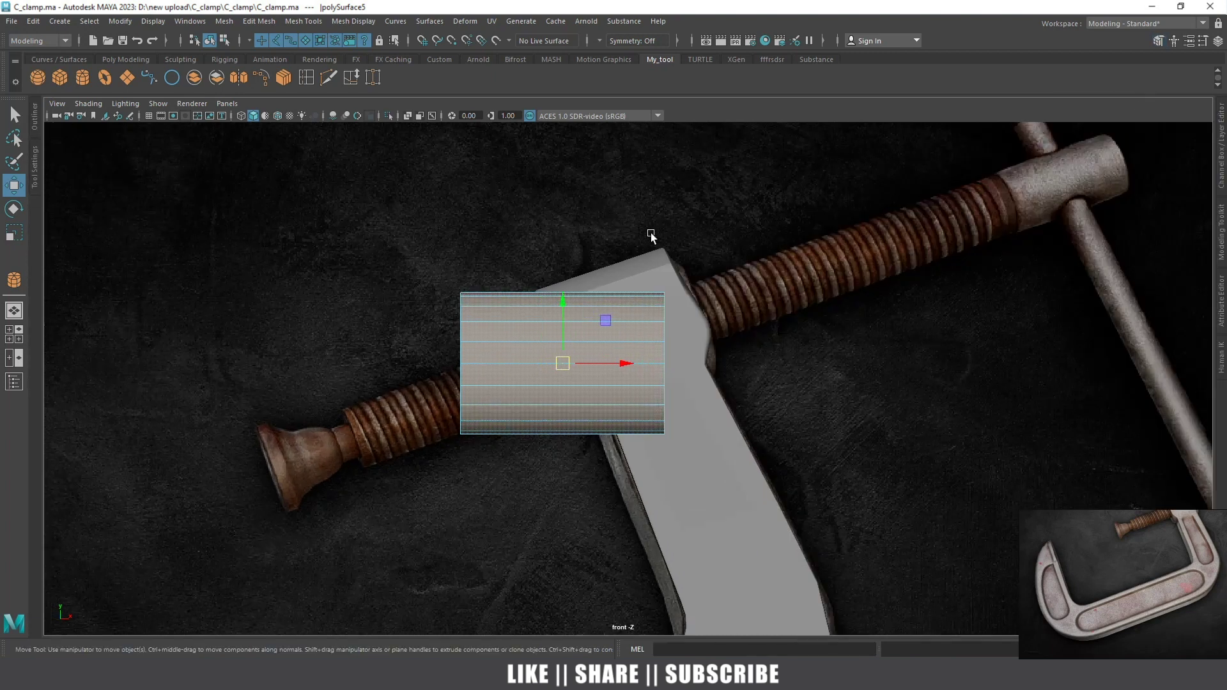
pyautogui.click(597, 504)
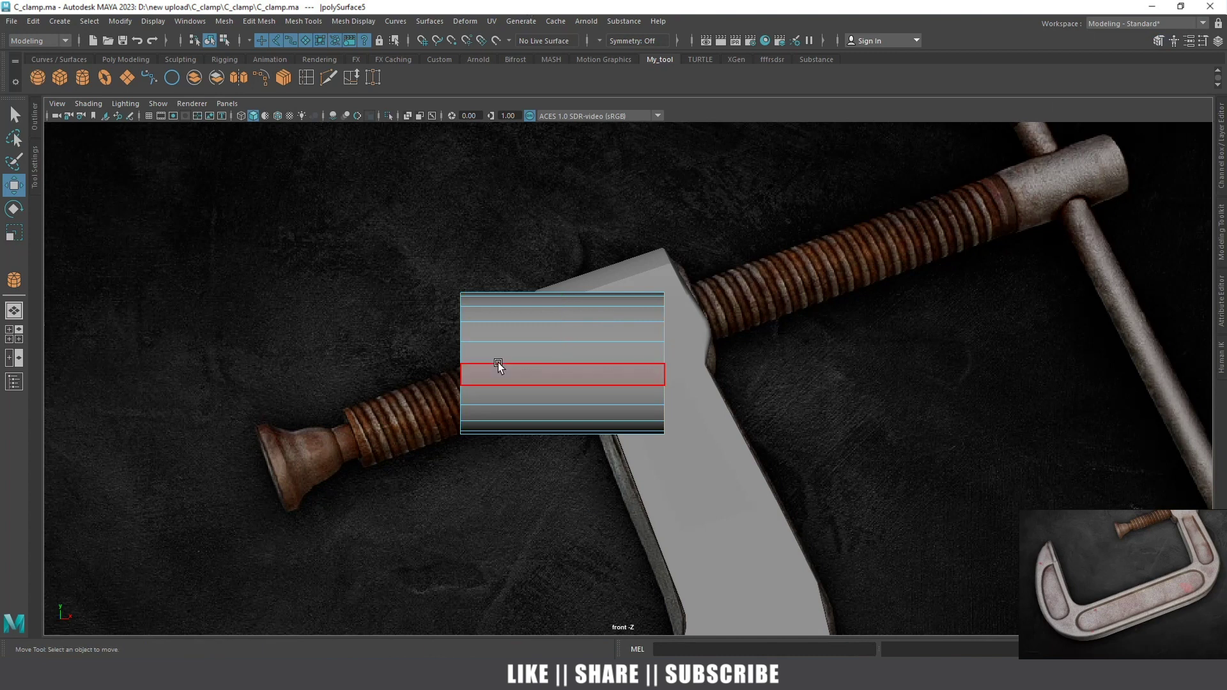
# Switch the cylinder to edge selection and center the view on it
pyautogui.rightClick(528, 347)
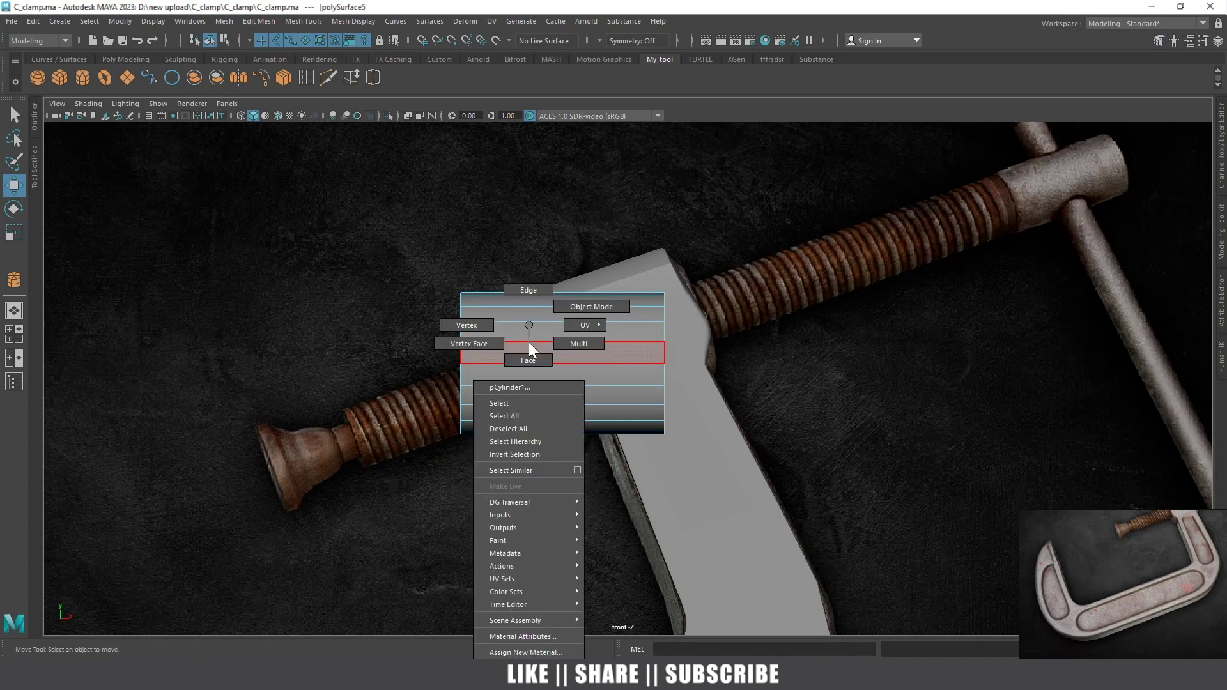
pyautogui.click(525, 290)
pyautogui.scroll(3, 526, 355)
pyautogui.moveTo(537, 356)
pyautogui.keyDown('alt'); pyautogui.mouseDown(button='middle')
pyautogui.moveTo(370, 458)
pyautogui.moveTo(575, 350)
pyautogui.mouseUp(button='middle'); pyautogui.keyUp('alt')
pyautogui.scroll(2, 575, 351)
# Shrink the cylinder to about 0.7 size and show wireframe on shaded
pyautogui.press('r')
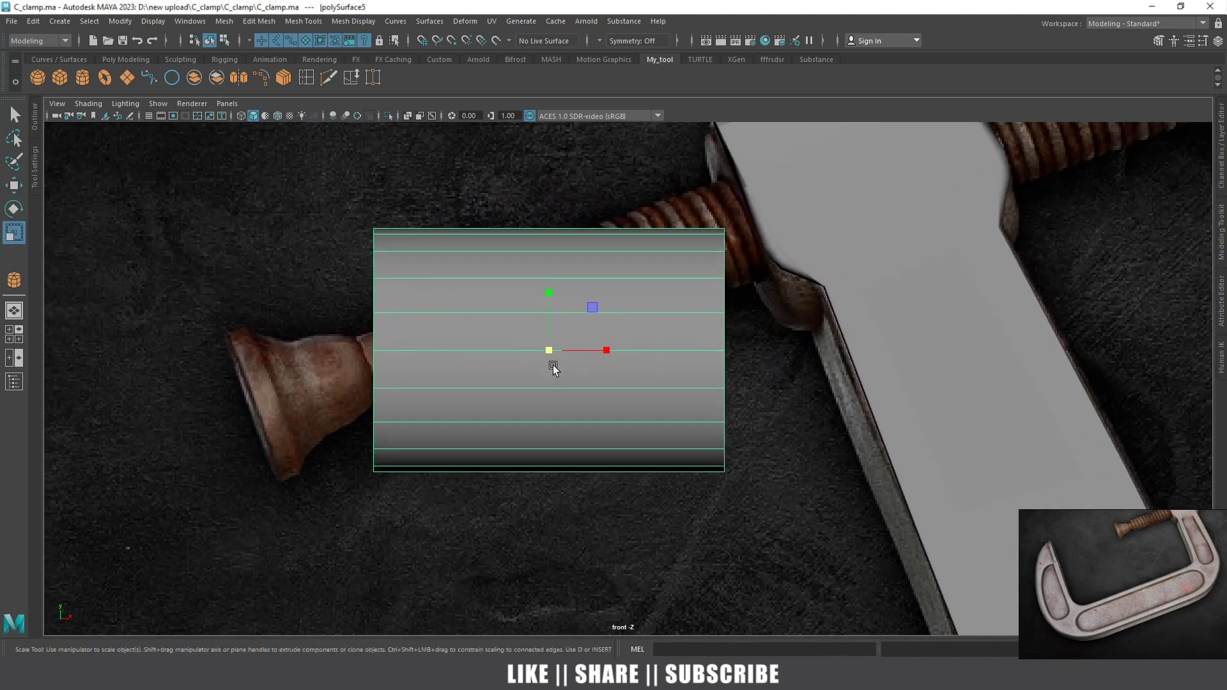
pyautogui.moveTo(549, 345)
pyautogui.mouseDown()
pyautogui.moveTo(476, 249)
pyautogui.moveTo(387, 187)
pyautogui.mouseUp()
pyautogui.scroll(2, 521, 363)
pyautogui.press('4')
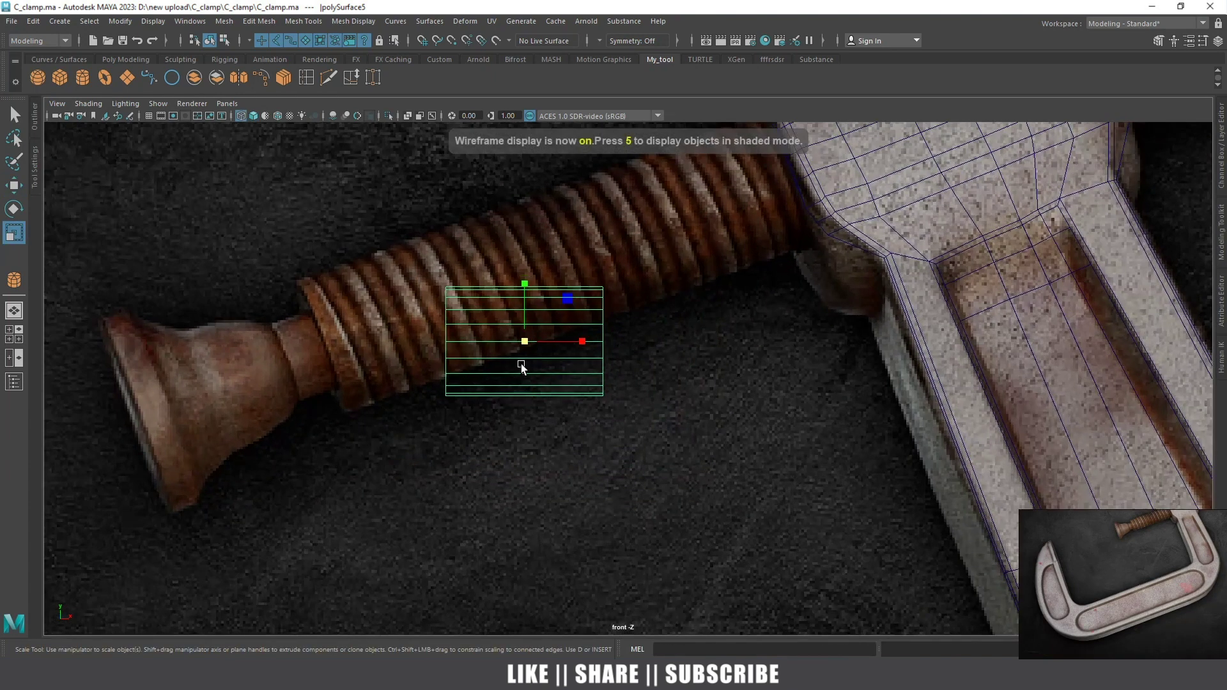
pyautogui.scroll(2, 644, 413)
# Move the cylinder over the screw's swivel end
pyautogui.press('w')
pyautogui.moveTo(649, 415)
pyautogui.mouseDown()
pyautogui.moveTo(351, 452)
pyautogui.moveTo(323, 474)
pyautogui.mouseUp()
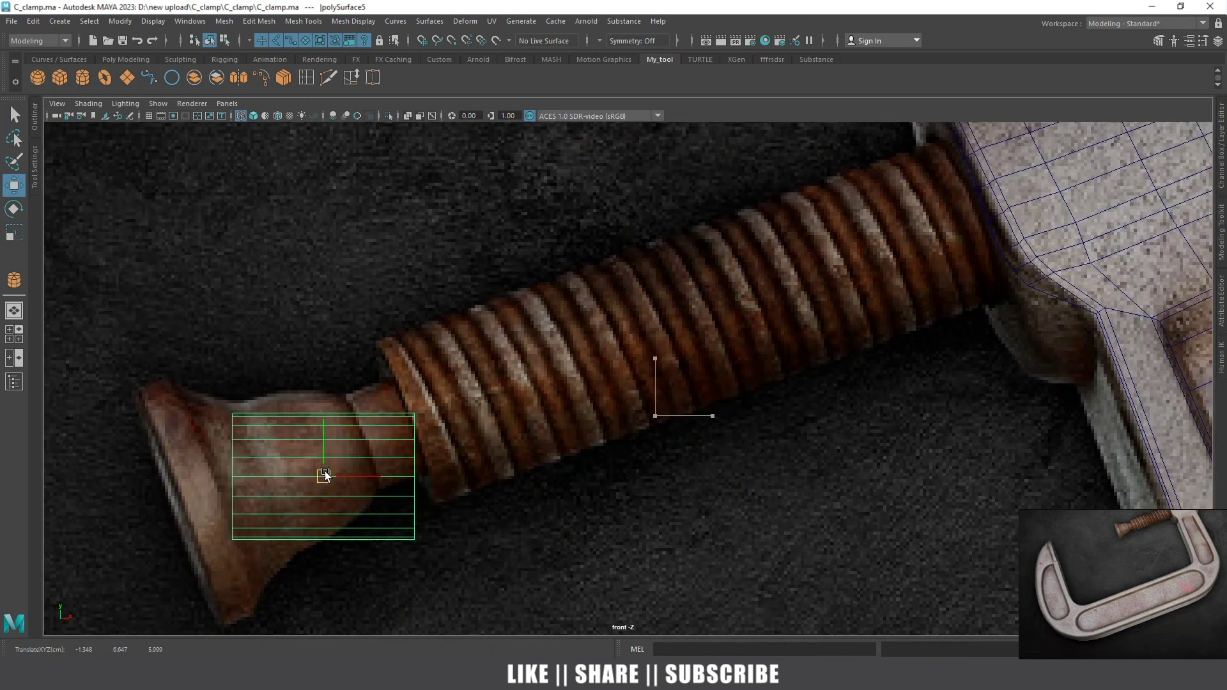
pyautogui.keyDown('alt'); pyautogui.moveTo(324, 474); pyautogui.dragTo(463, 397, button='middle'); pyautogui.keyUp('alt')
pyautogui.scroll(1, 606, 516)
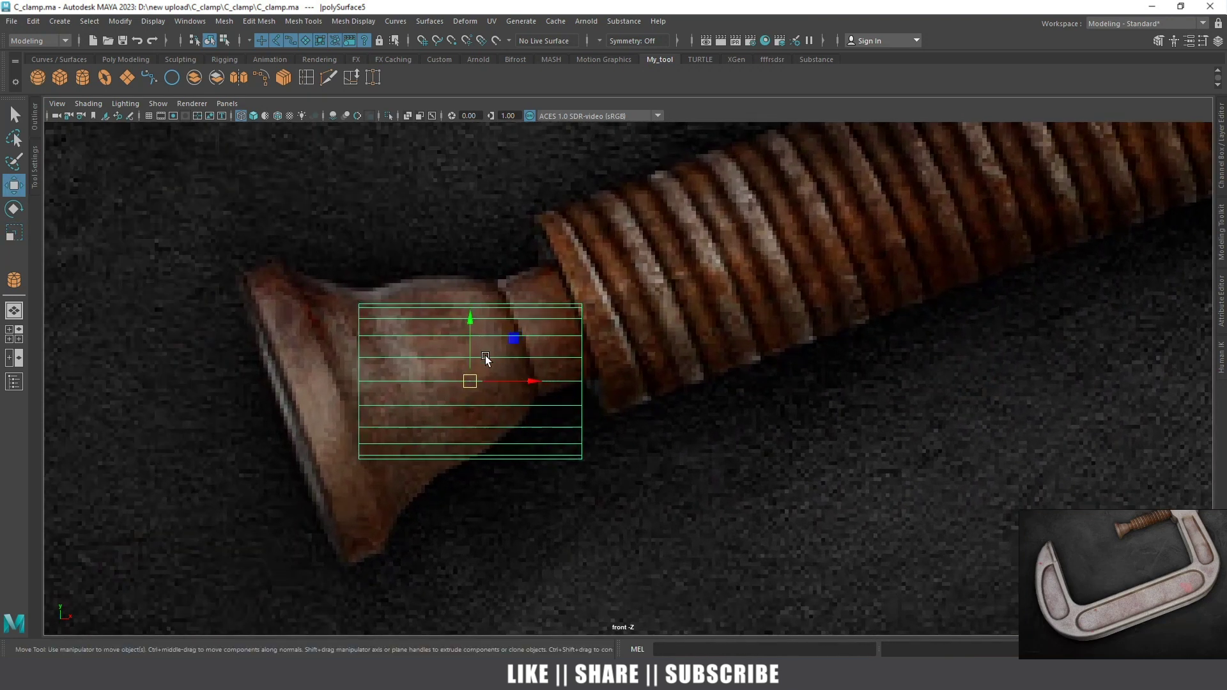
pyautogui.scroll(1, 374, 401)
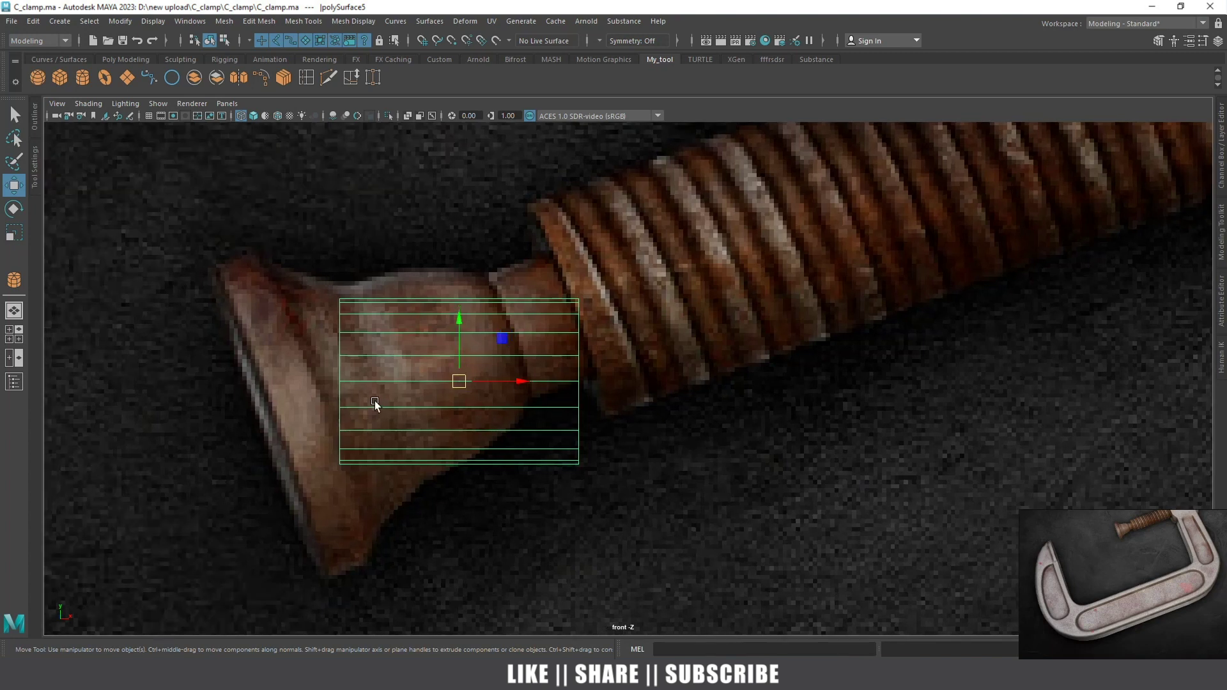
pyautogui.keyDown('alt'); pyautogui.moveTo(374, 401); pyautogui.dragTo(475, 346, button='middle'); pyautogui.keyUp('alt')
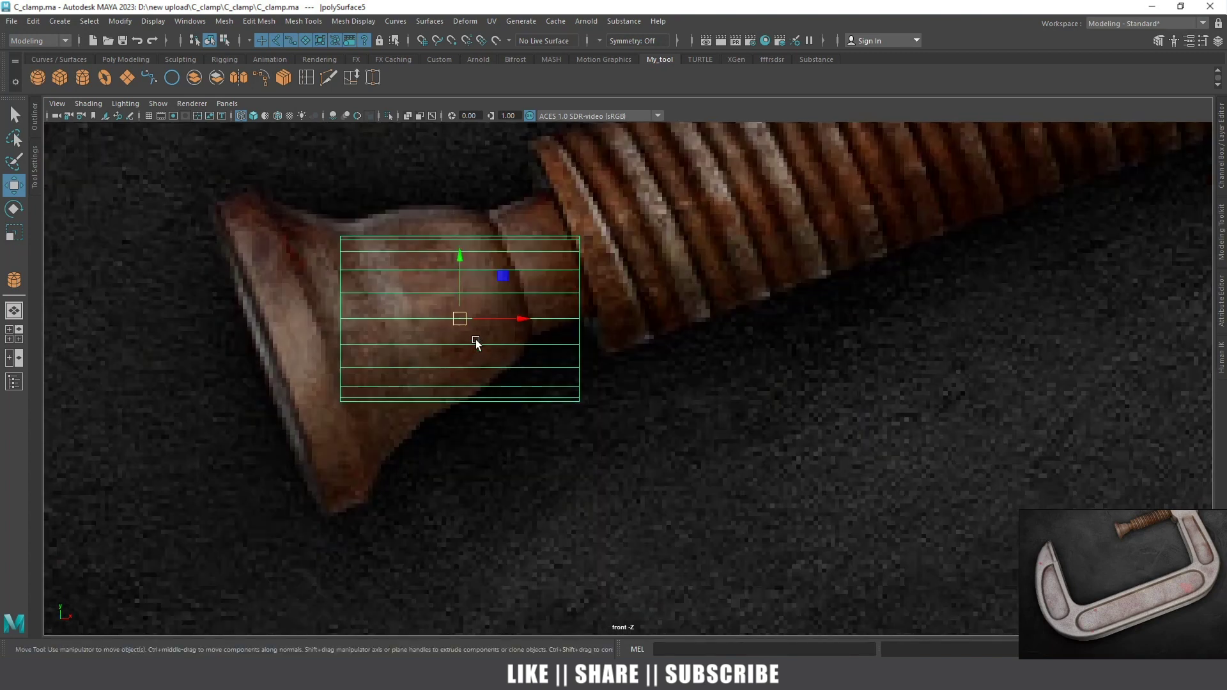
pyautogui.scroll(-4, 475, 340)
pyautogui.scroll(3, 512, 343)
pyautogui.scroll(1, 510, 319)
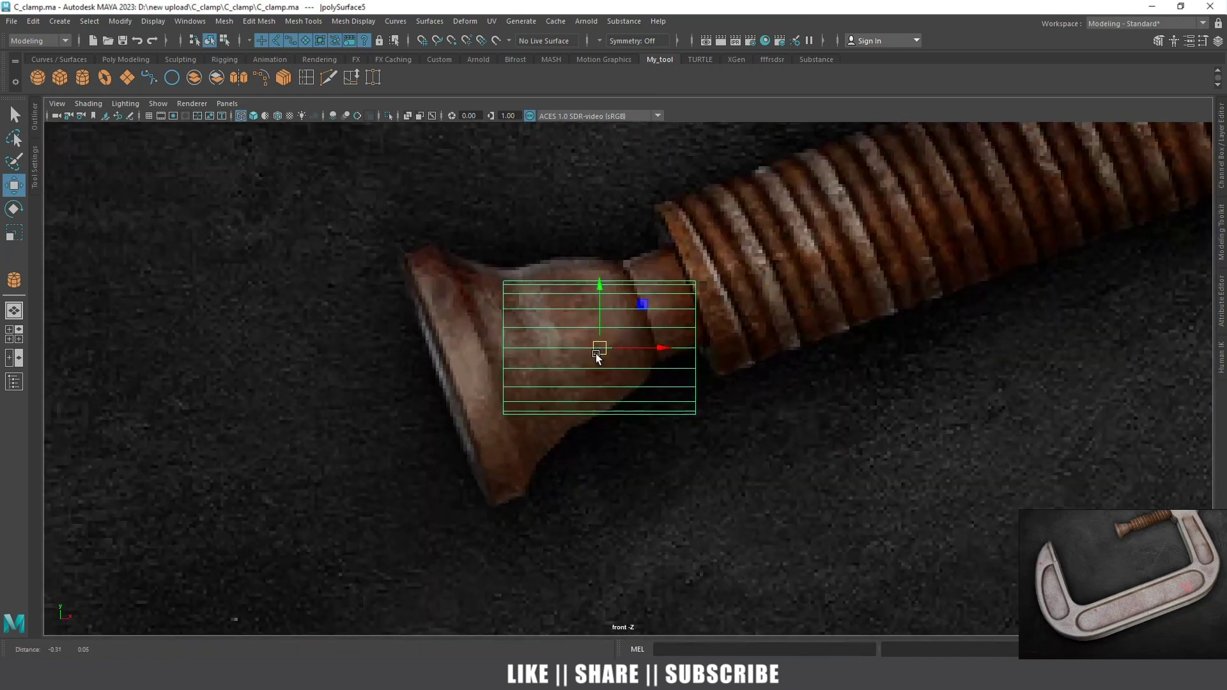
pyautogui.scroll(1, 595, 345)
pyautogui.moveTo(593, 336); pyautogui.dragTo(565, 398)
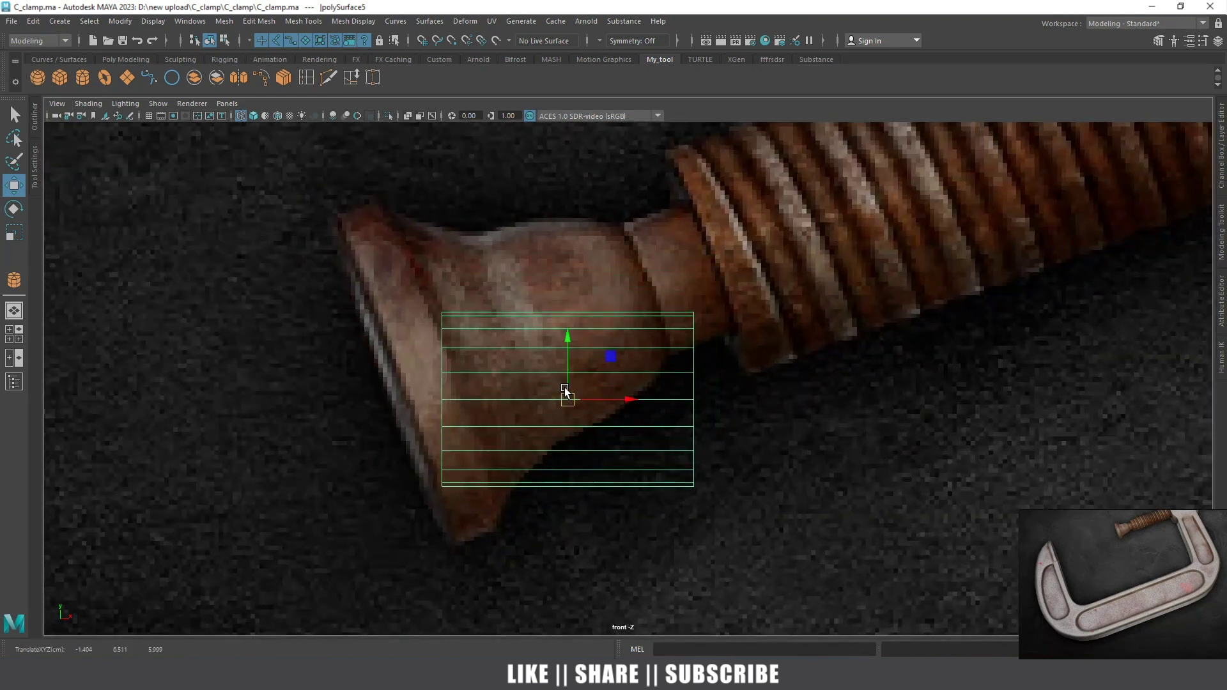
# Tilt the cylinder about 24° to match the shaft and nudge it onto the end cap
pyautogui.press('e')
pyautogui.moveTo(593, 348); pyautogui.dragTo(573, 336)
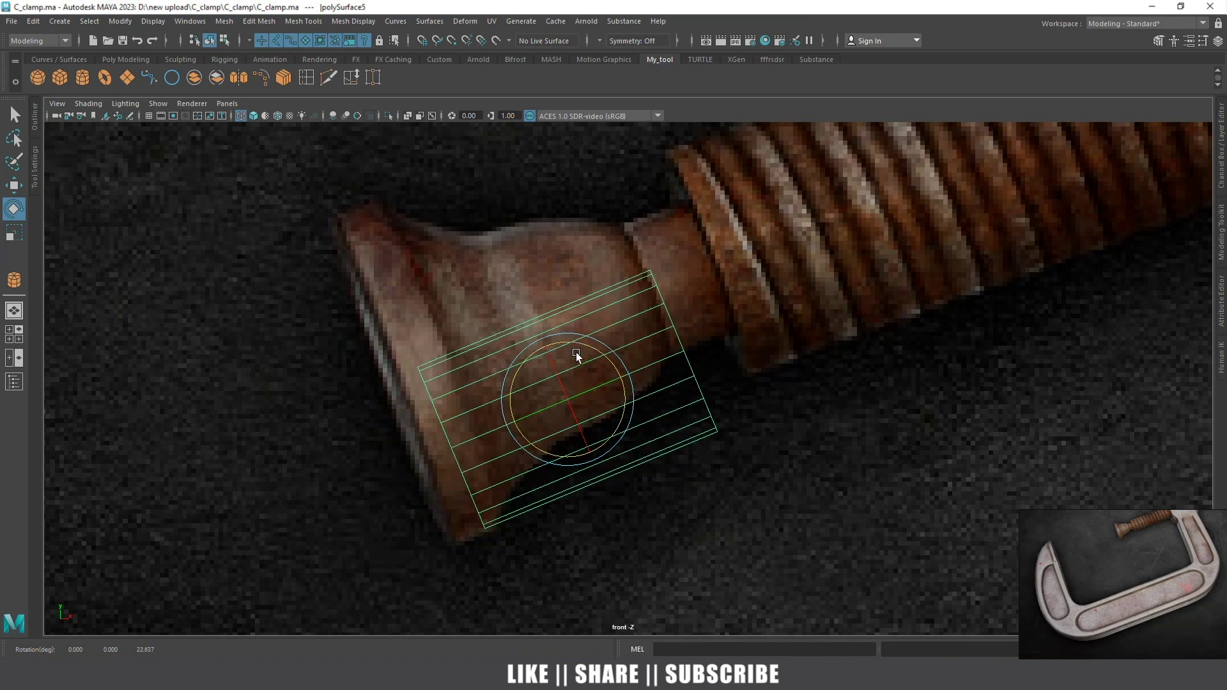
pyautogui.press('w')
pyautogui.moveTo(570, 388)
pyautogui.mouseDown()
pyautogui.moveTo(536, 337)
pyautogui.moveTo(684, 496)
pyautogui.mouseUp()
pyautogui.press('r')
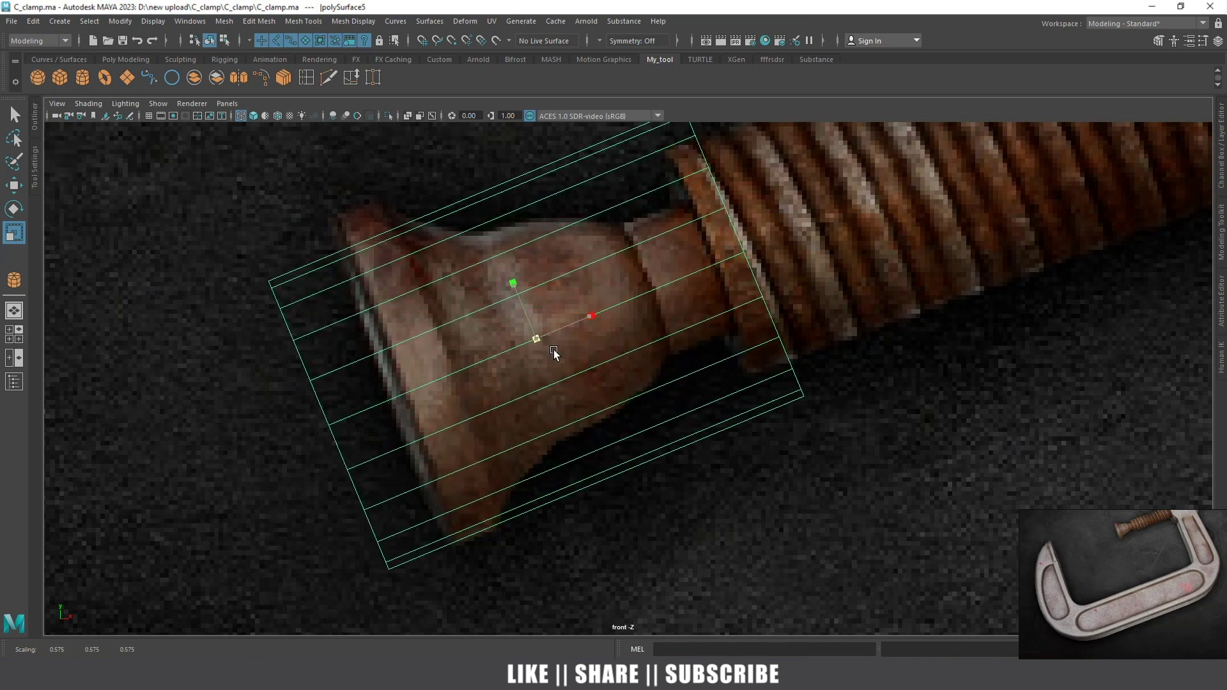
pyautogui.press('w')
pyautogui.moveTo(537, 340); pyautogui.dragTo(535, 323)
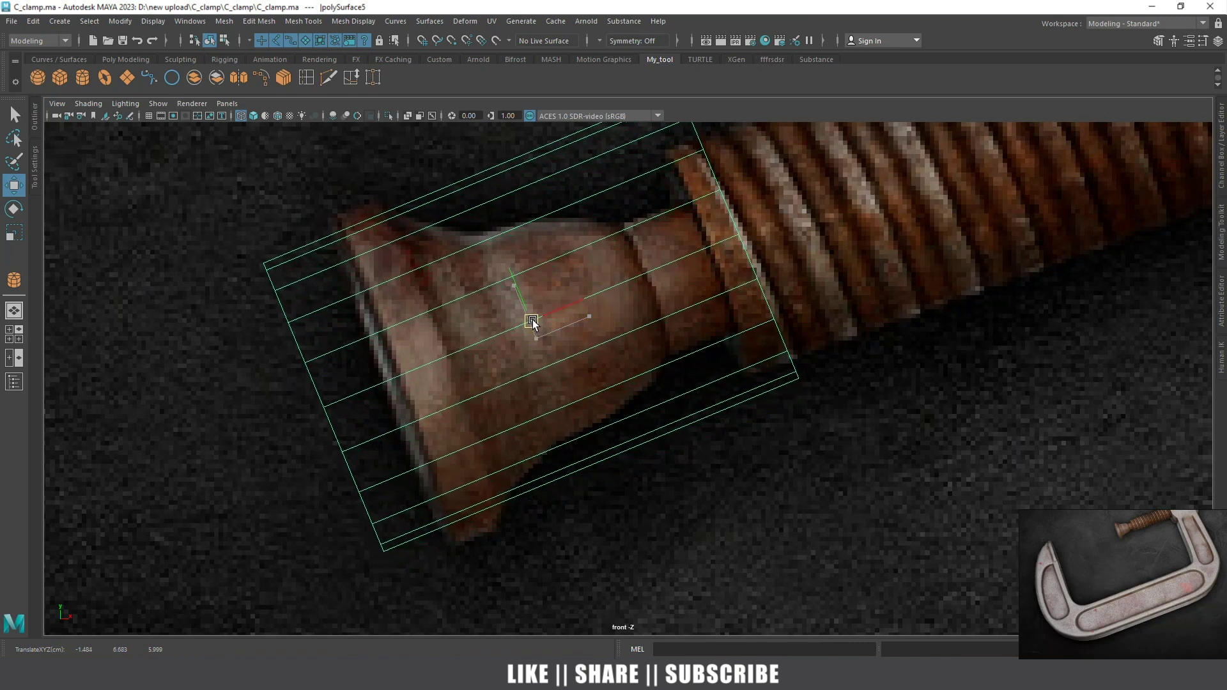
# Shorten the cylinder along its length to match the cap
pyautogui.press('r')
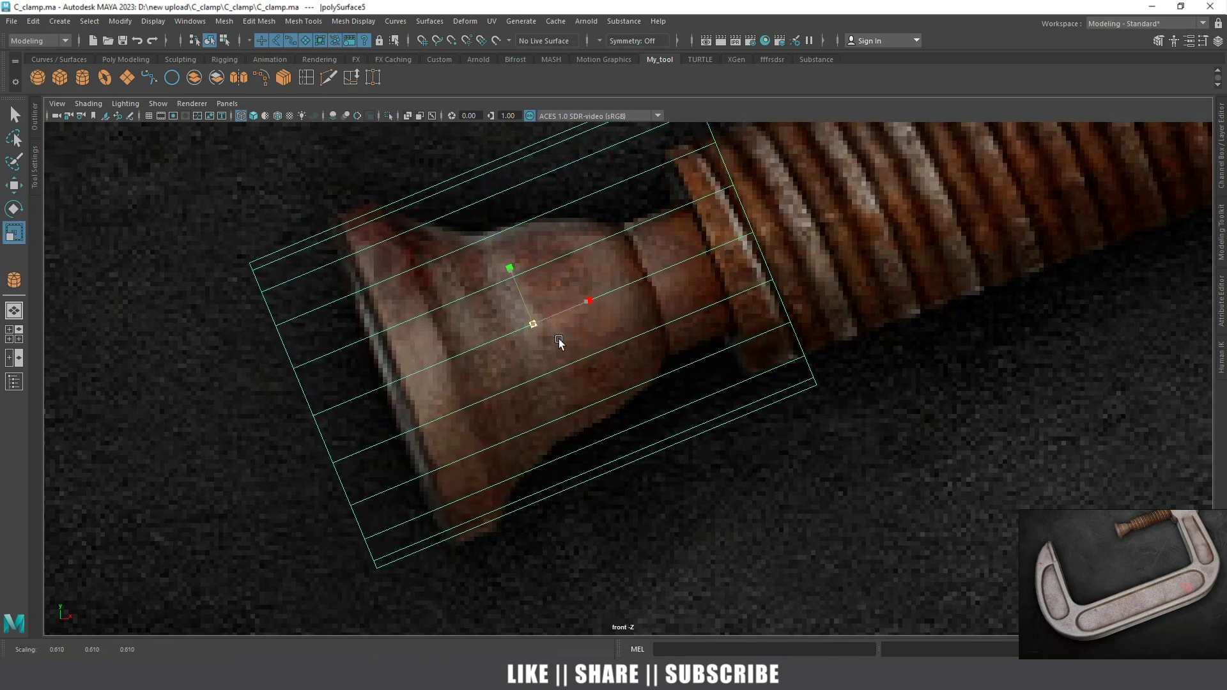
pyautogui.scroll(-2, 540, 309)
pyautogui.scroll(-1, 540, 308)
pyautogui.rightClick(501, 317)
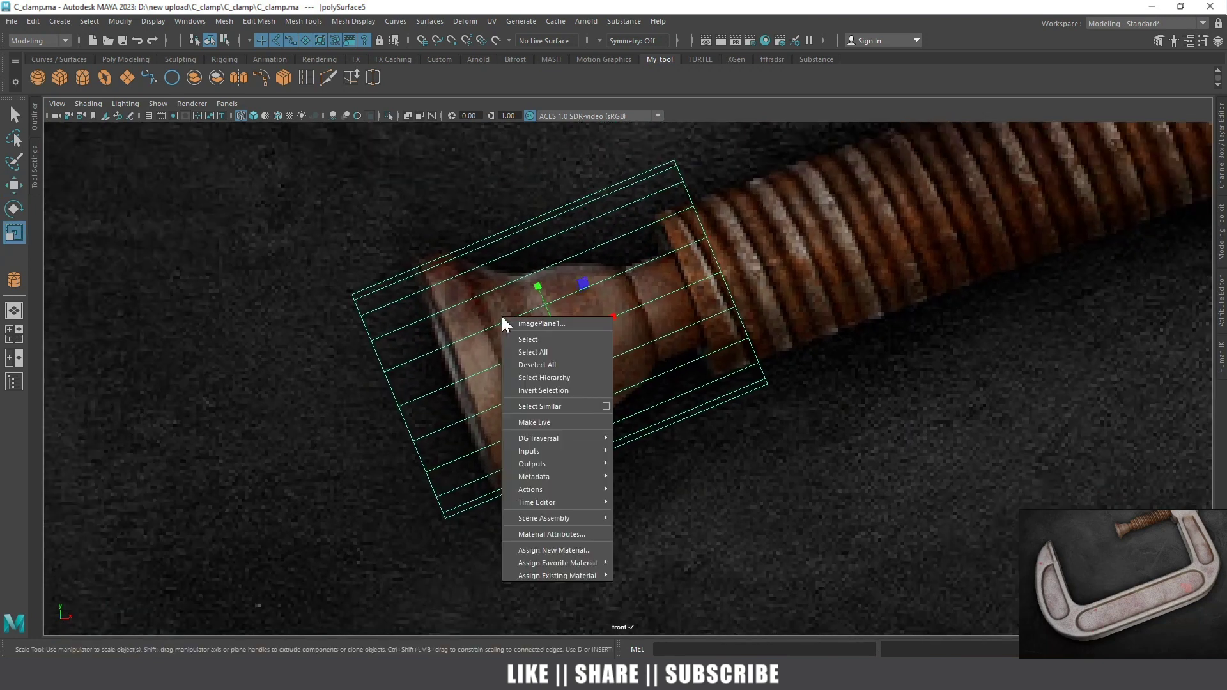
pyautogui.moveTo(606, 323); pyautogui.dragTo(583, 325)
# Select an edge along the cylinder's top side in Edge mode
pyautogui.rightClick(591, 266)
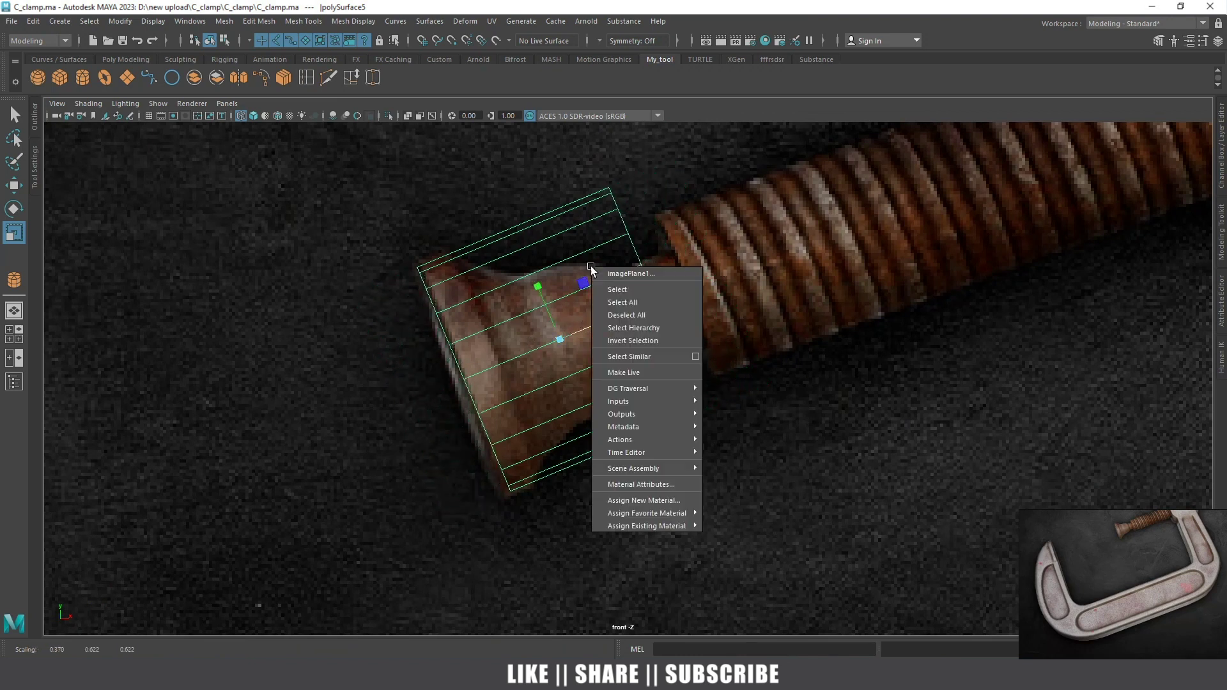
pyautogui.rightClick(592, 247)
pyautogui.click(591, 214)
pyautogui.click(508, 257)
# Insert two edge loops near the flared rim, shrinking the second to about three quarters
pyautogui.click(306, 77)
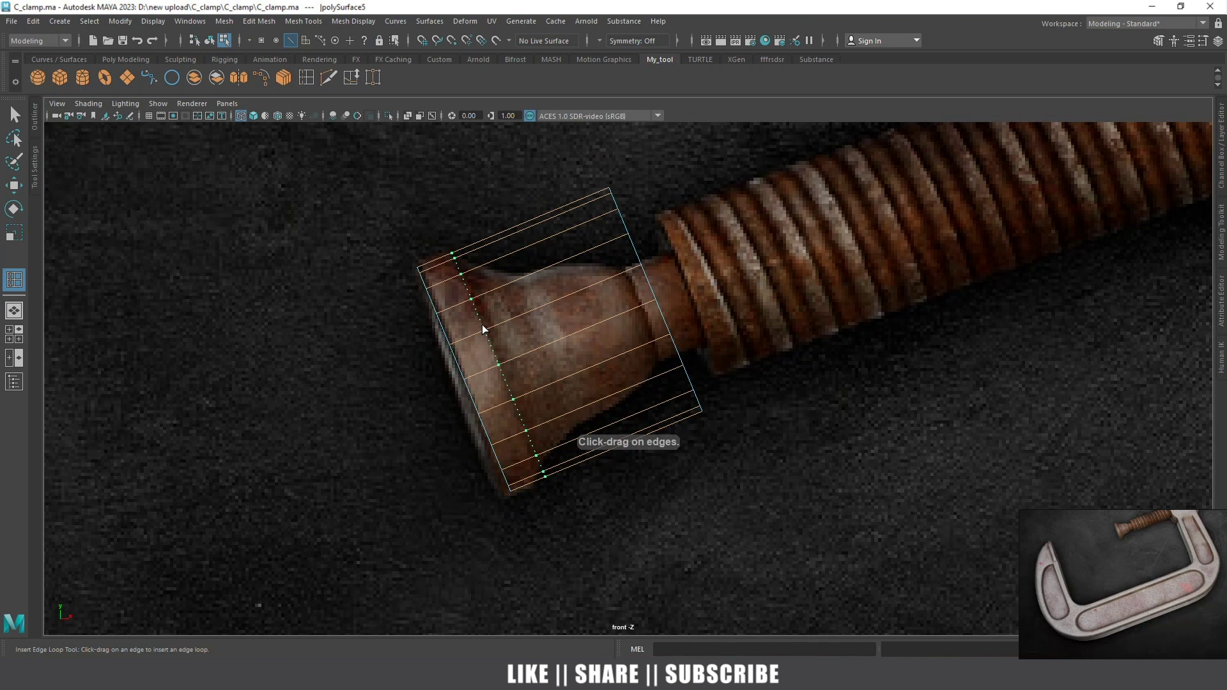
pyautogui.click(482, 329)
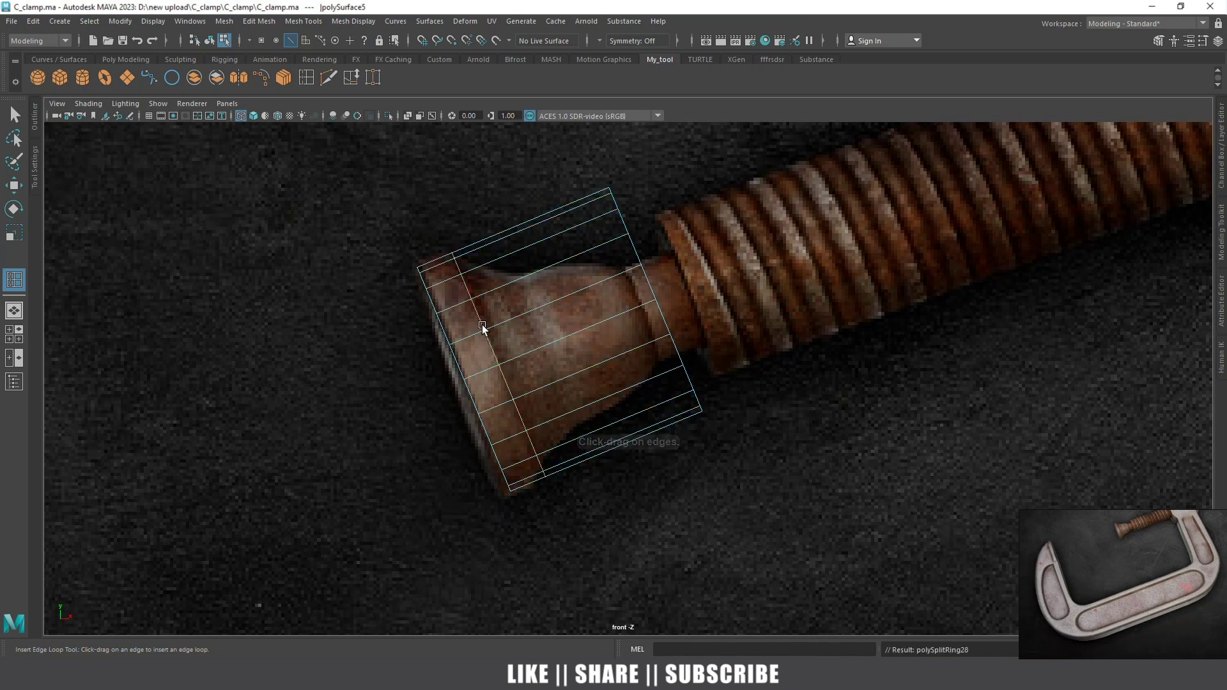
pyautogui.press('w')
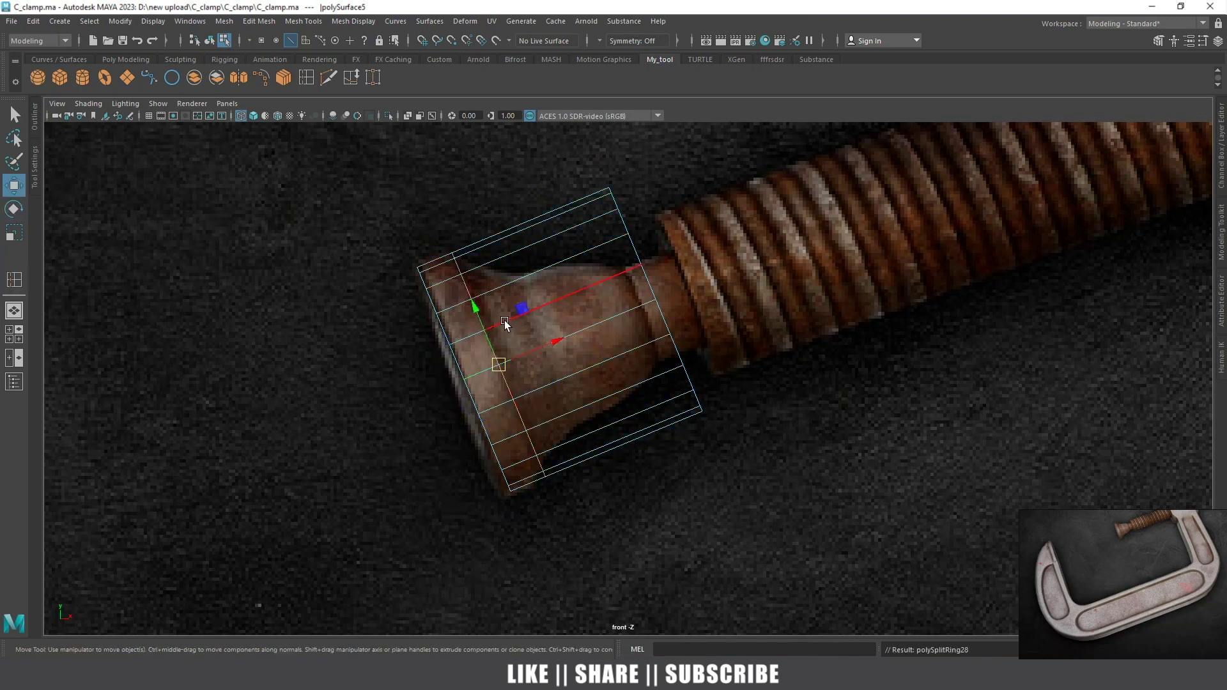
pyautogui.click(306, 78)
pyautogui.click(508, 317)
pyautogui.press('r')
pyautogui.moveTo(524, 353); pyautogui.dragTo(475, 304)
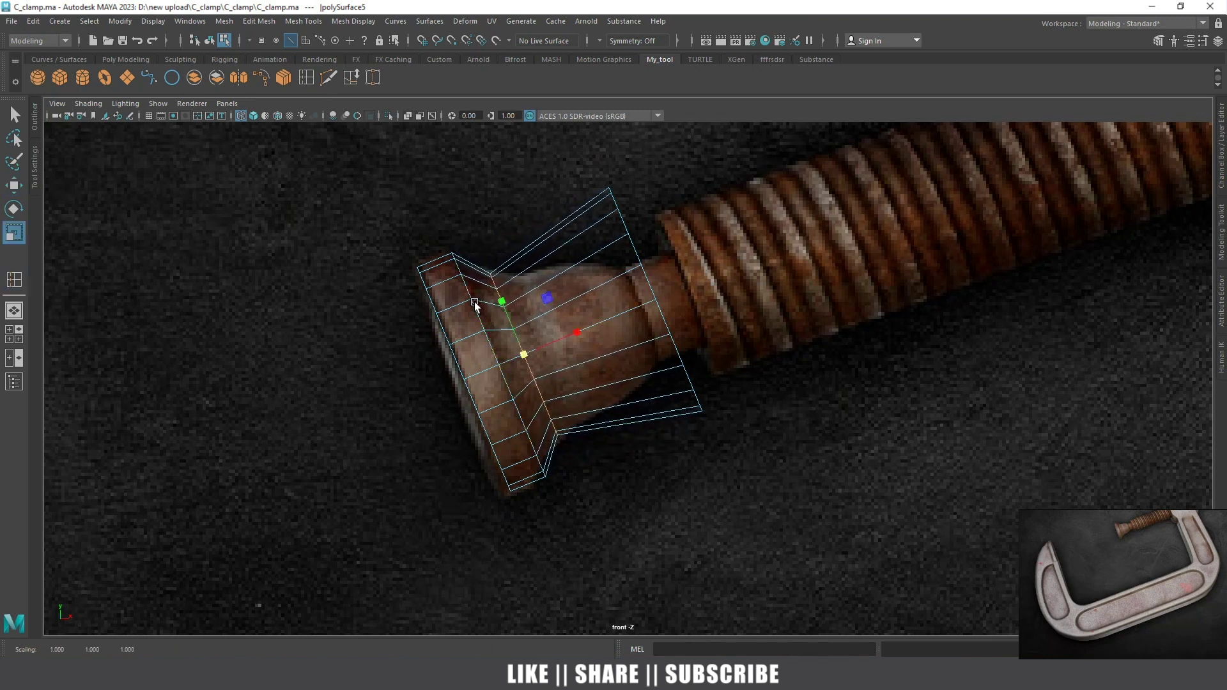
# Add a third edge loop and taper the loops, shrinking the end loop to about half width
pyautogui.click(306, 78)
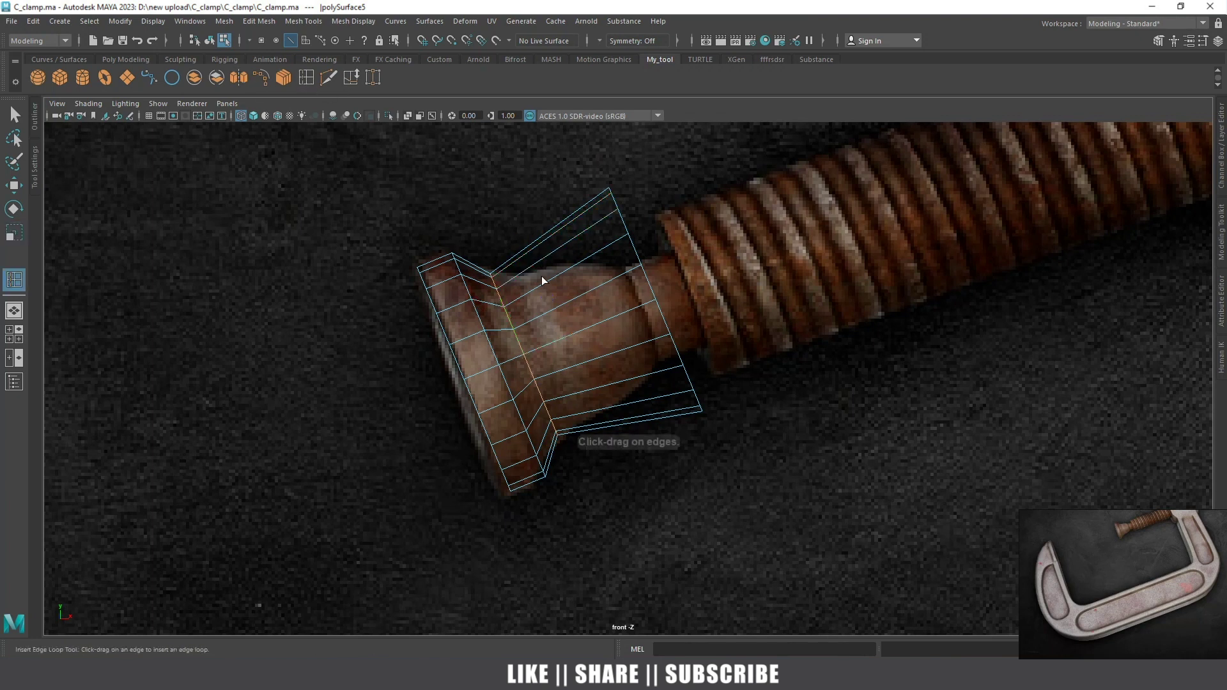
pyautogui.click(528, 295)
pyautogui.press('r')
pyautogui.moveTo(547, 345); pyautogui.dragTo(522, 316)
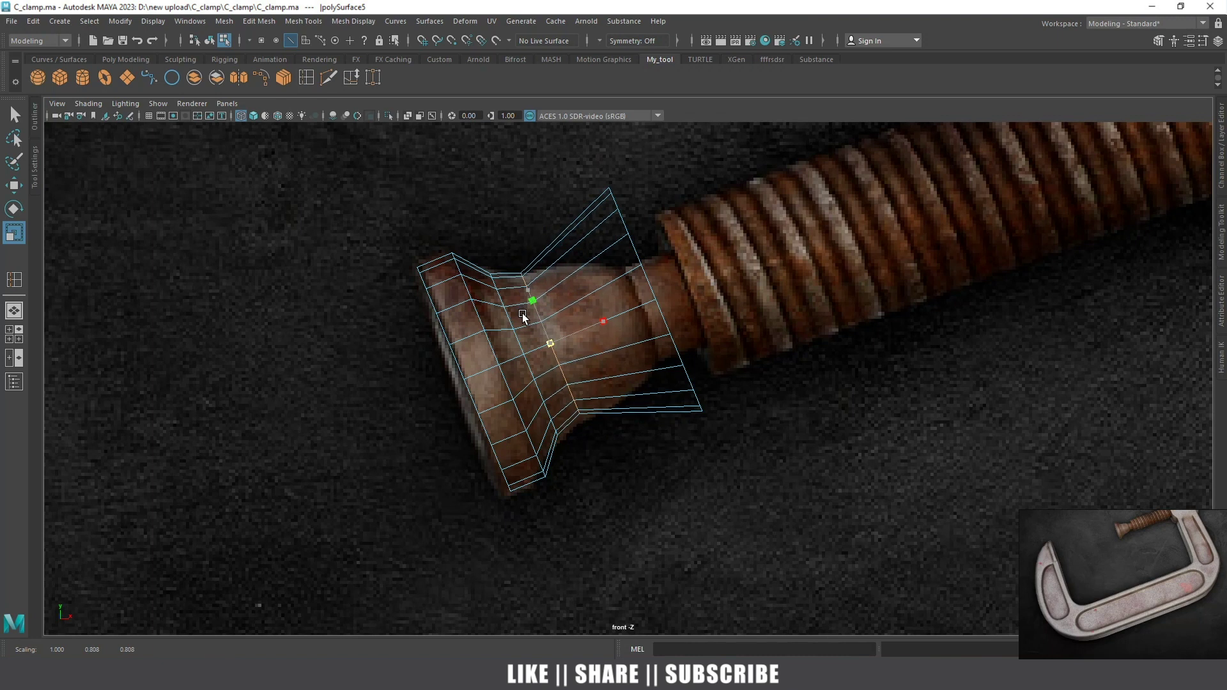
pyautogui.keyDown('alt'); pyautogui.moveTo(655, 309); pyautogui.dragTo(601, 322, button='middle'); pyautogui.keyUp('alt')
pyautogui.press('w')
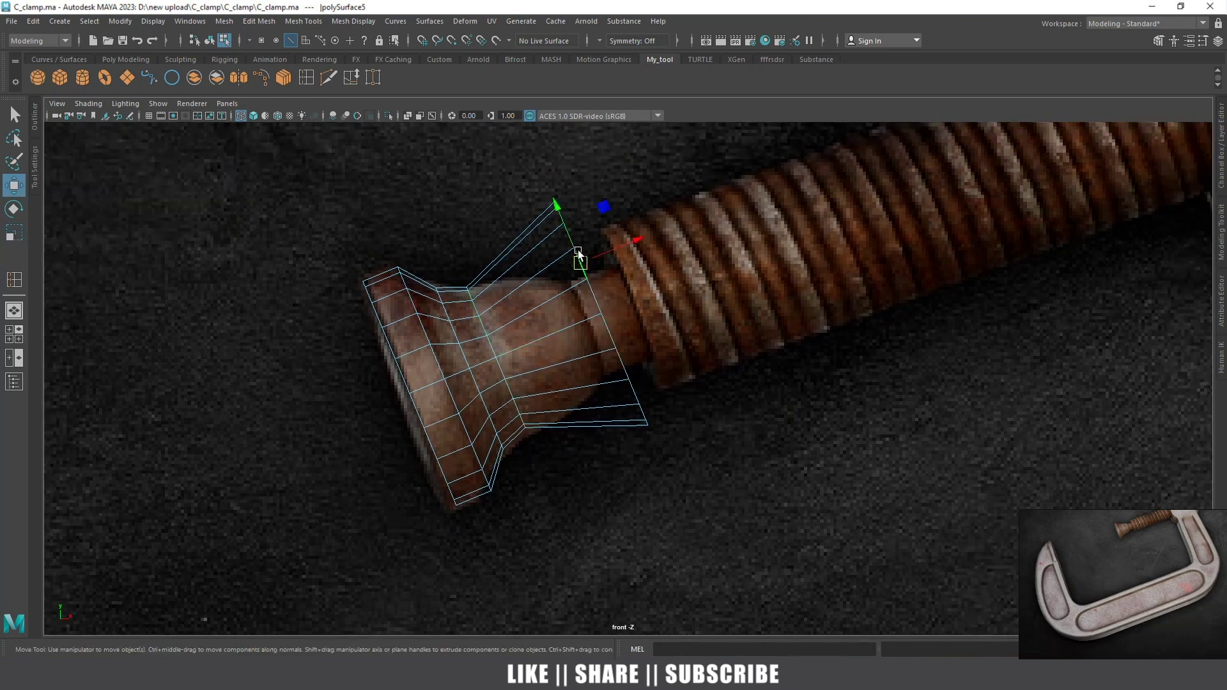
pyautogui.press('r')
pyautogui.moveTo(588, 316); pyautogui.dragTo(511, 258)
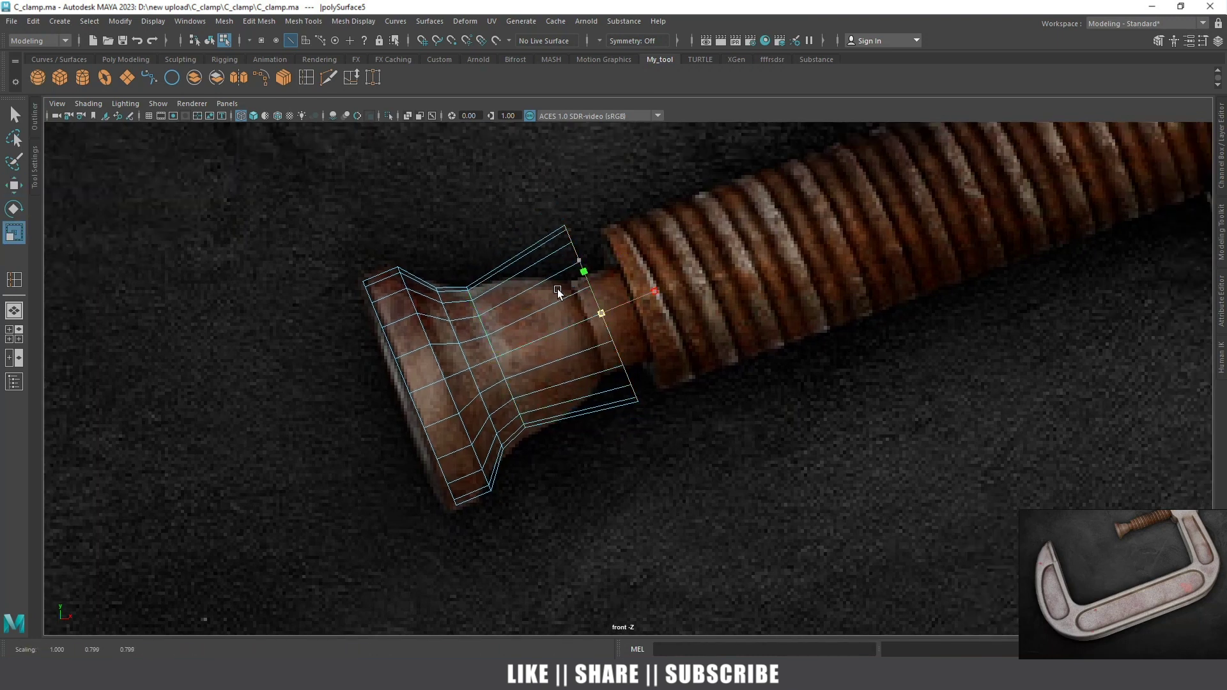
# Slide the end loop back toward the cap and resize it to the neck outline
pyautogui.press('w')
pyautogui.moveTo(604, 321)
pyautogui.mouseDown()
pyautogui.moveTo(577, 331)
pyautogui.moveTo(554, 380)
pyautogui.mouseUp()
pyautogui.press('r')
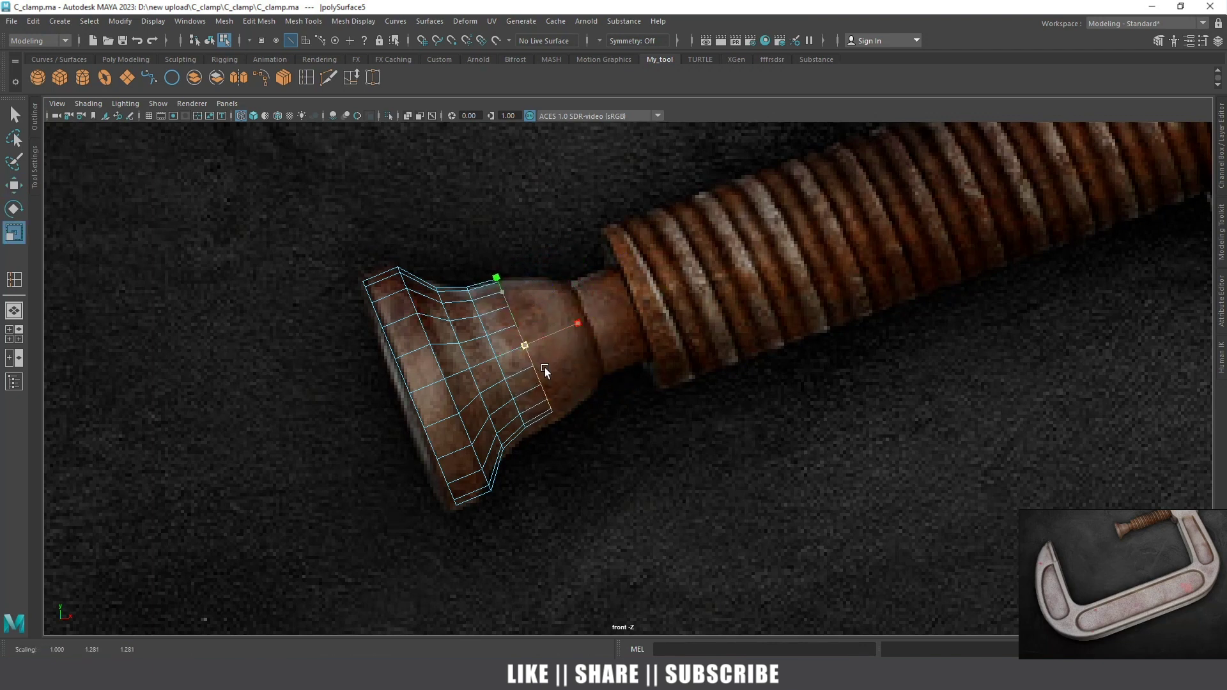
pyautogui.moveTo(553, 379)
pyautogui.mouseDown()
pyautogui.moveTo(498, 364)
pyautogui.moveTo(515, 342)
pyautogui.moveTo(600, 328)
pyautogui.moveTo(563, 333)
pyautogui.moveTo(544, 317)
pyautogui.mouseUp()
pyautogui.press('w')
pyautogui.press('r')
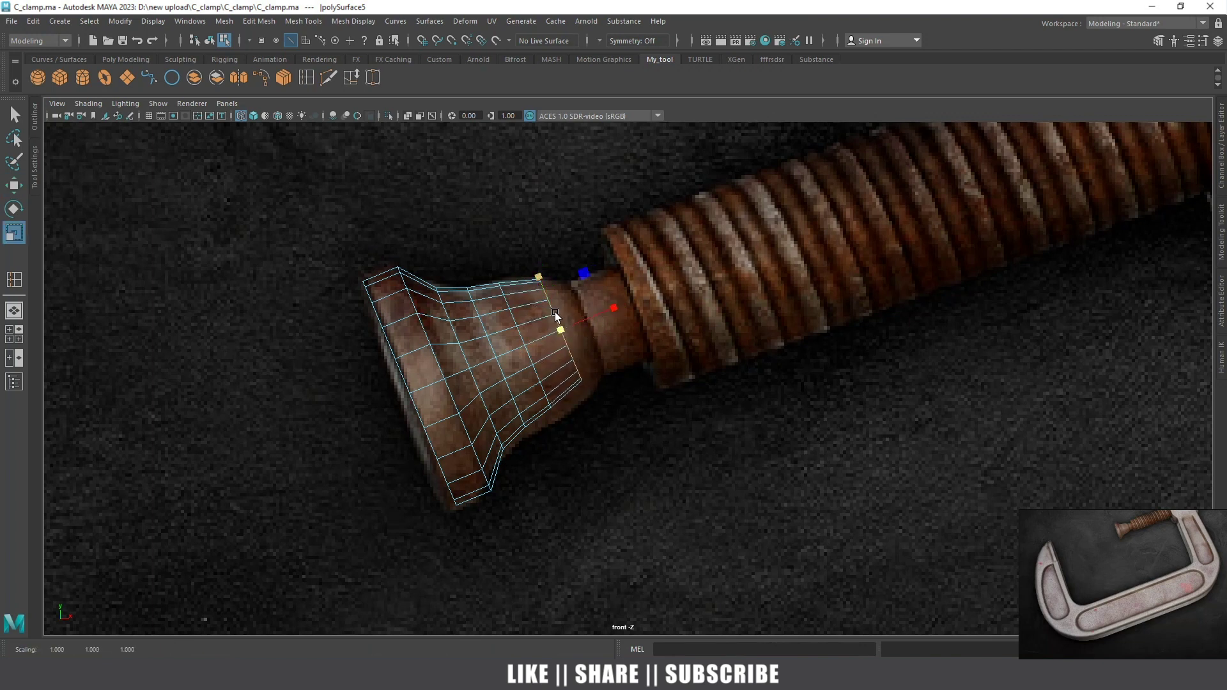
# Narrow the cylinder's end loop to three quarters and extrude it into a neck toward the threads
pyautogui.doubleClick(515, 320)
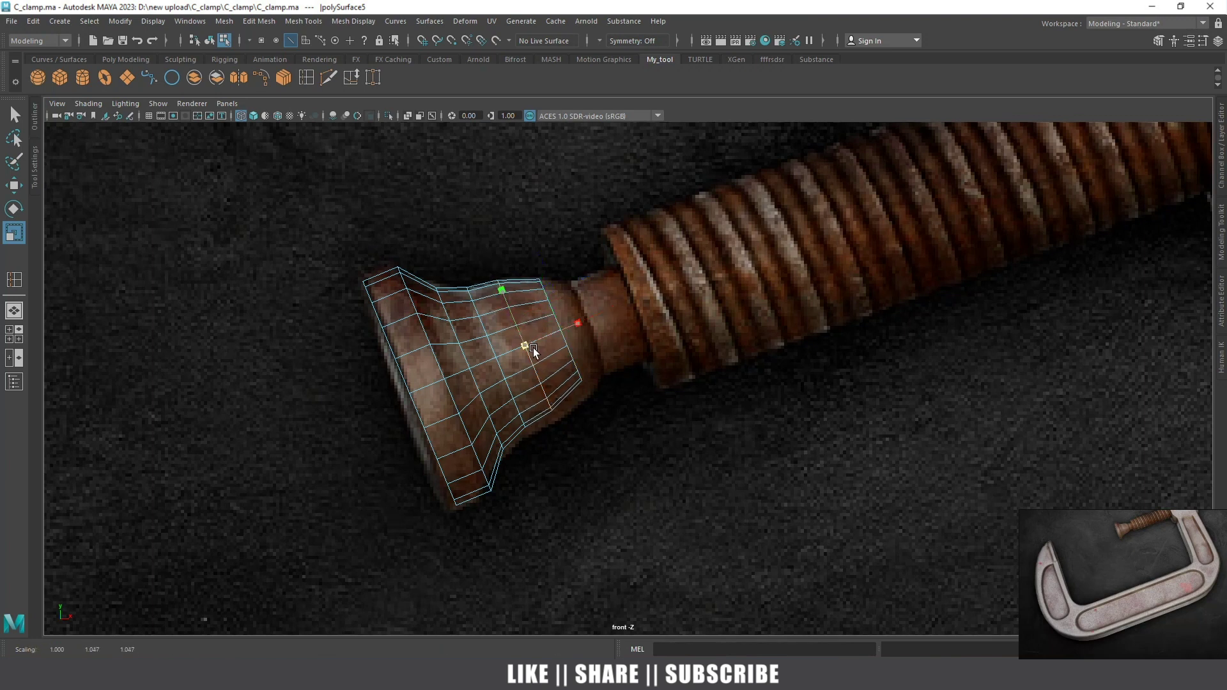
pyautogui.doubleClick(552, 307)
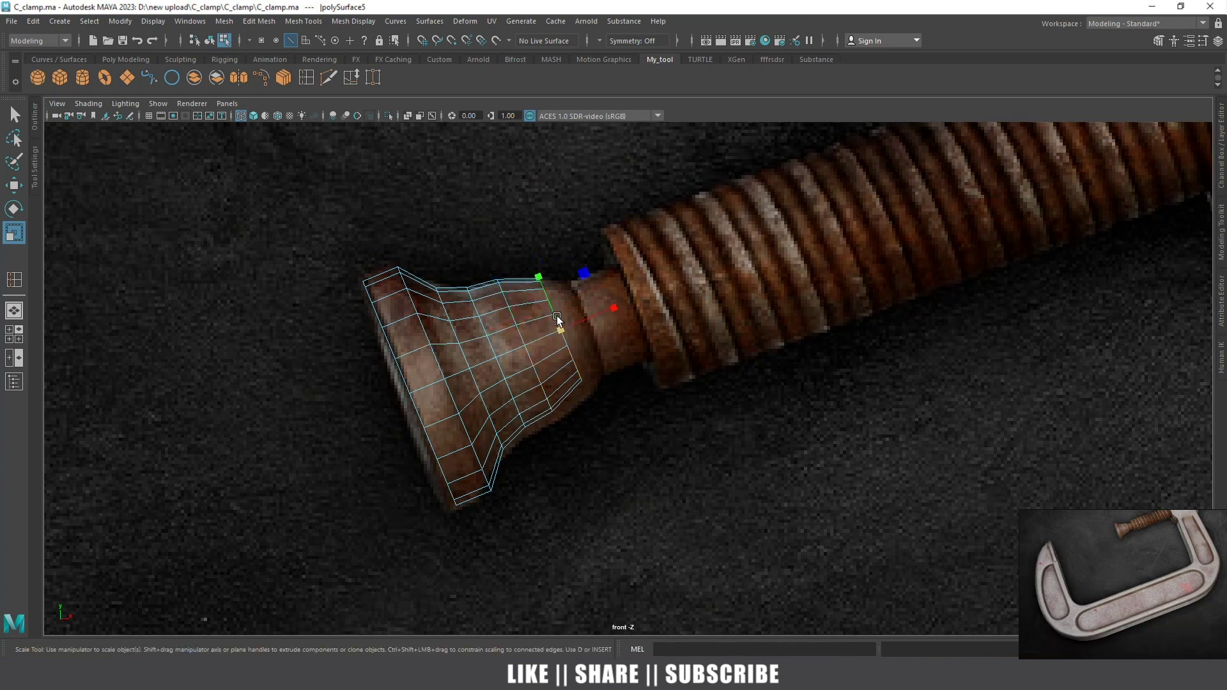
pyautogui.press('w')
pyautogui.moveTo(596, 316); pyautogui.dragTo(620, 310)
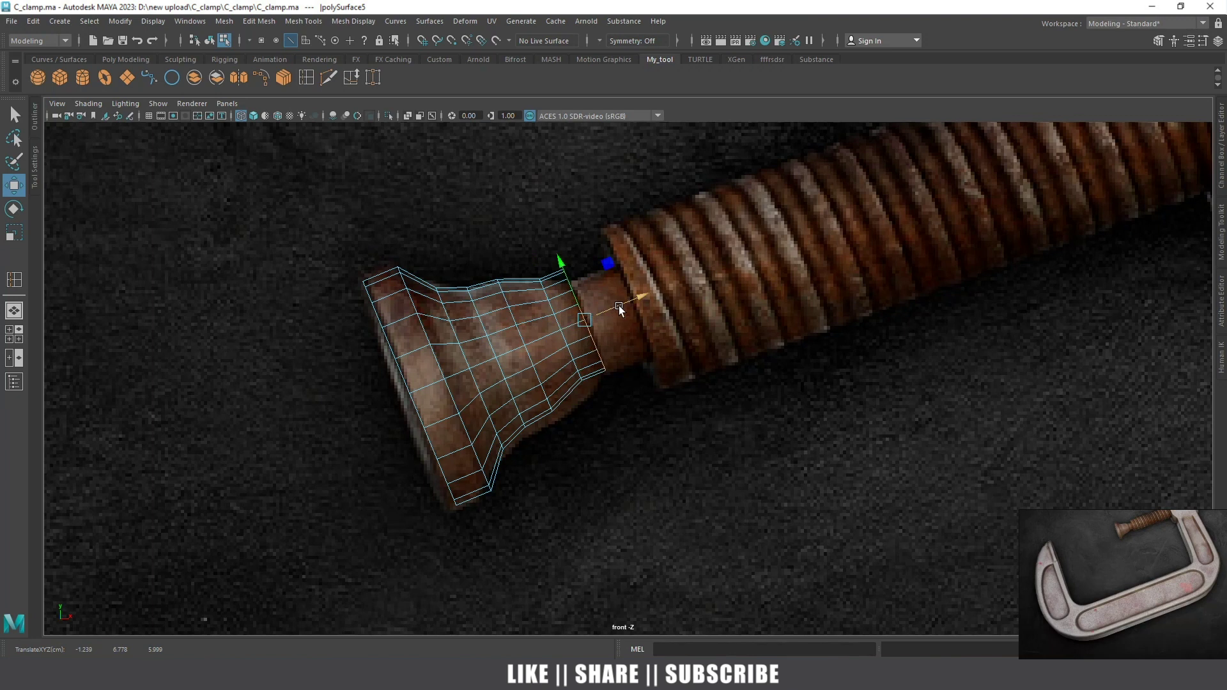
pyautogui.press('r')
pyautogui.moveTo(619, 310); pyautogui.dragTo(554, 312)
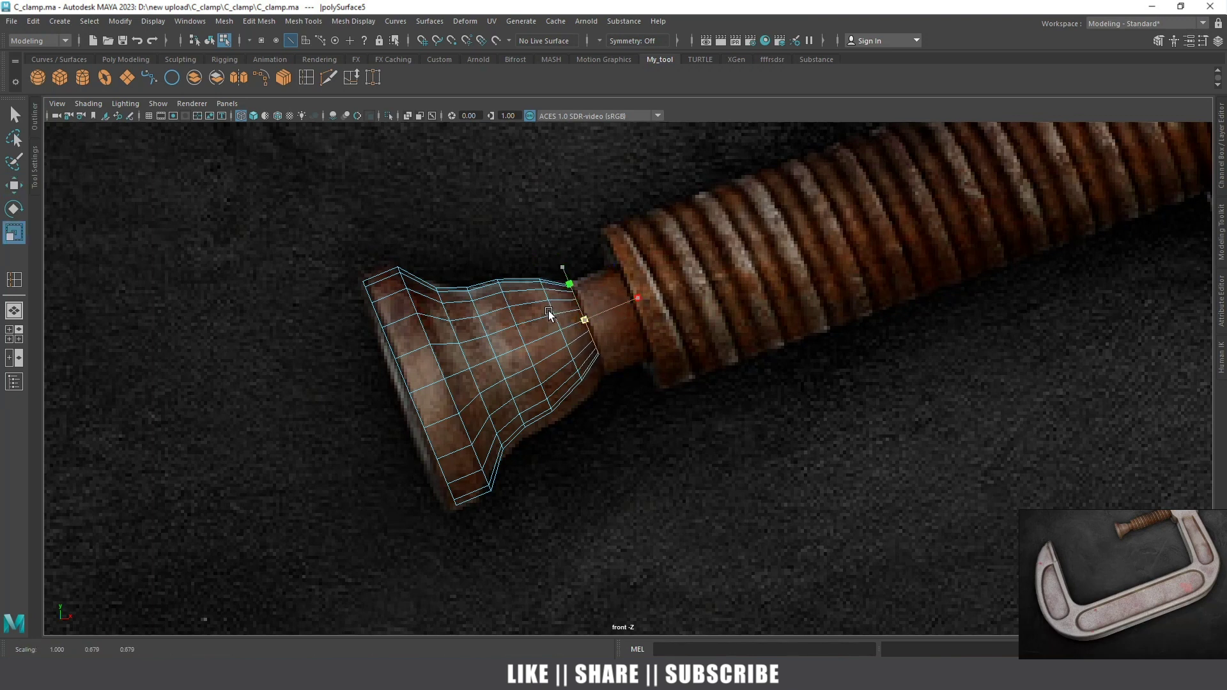
pyautogui.press('w')
pyautogui.keyDown('shift'); pyautogui.moveTo(617, 308); pyautogui.dragTo(664, 292); pyautogui.keyUp('shift')
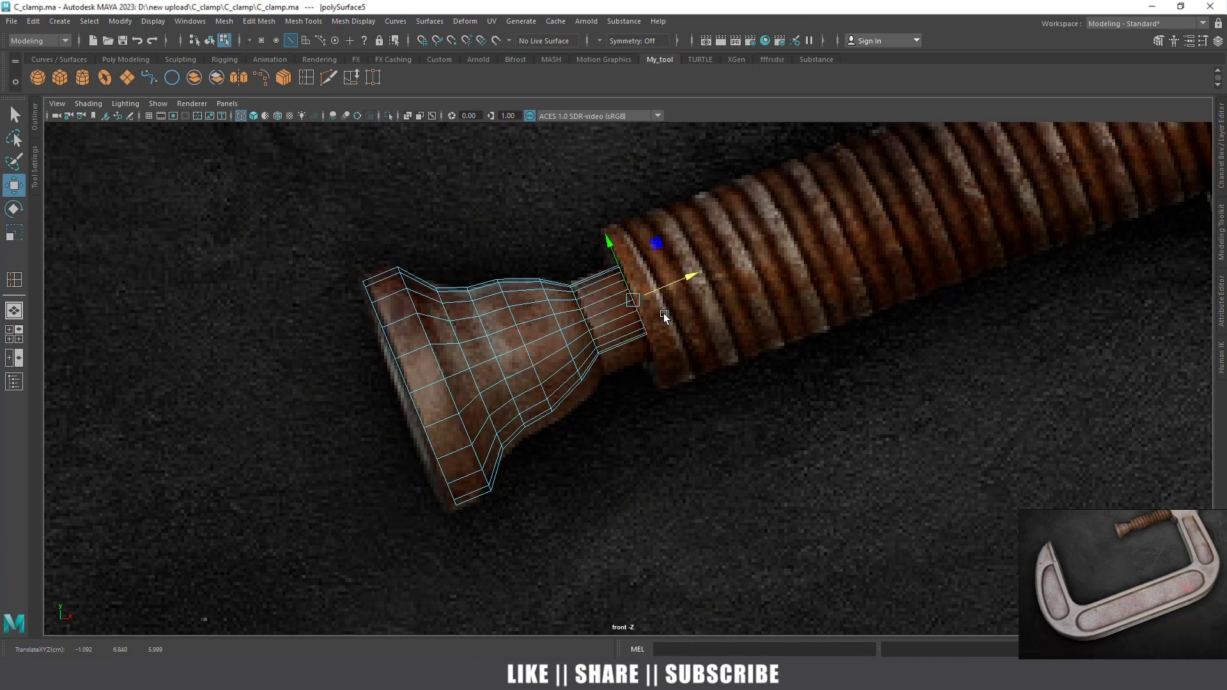
# Extend the shaft's end edges along the screw toward the T-handle
pyautogui.scroll(-3, 664, 317)
pyautogui.scroll(2, 653, 311)
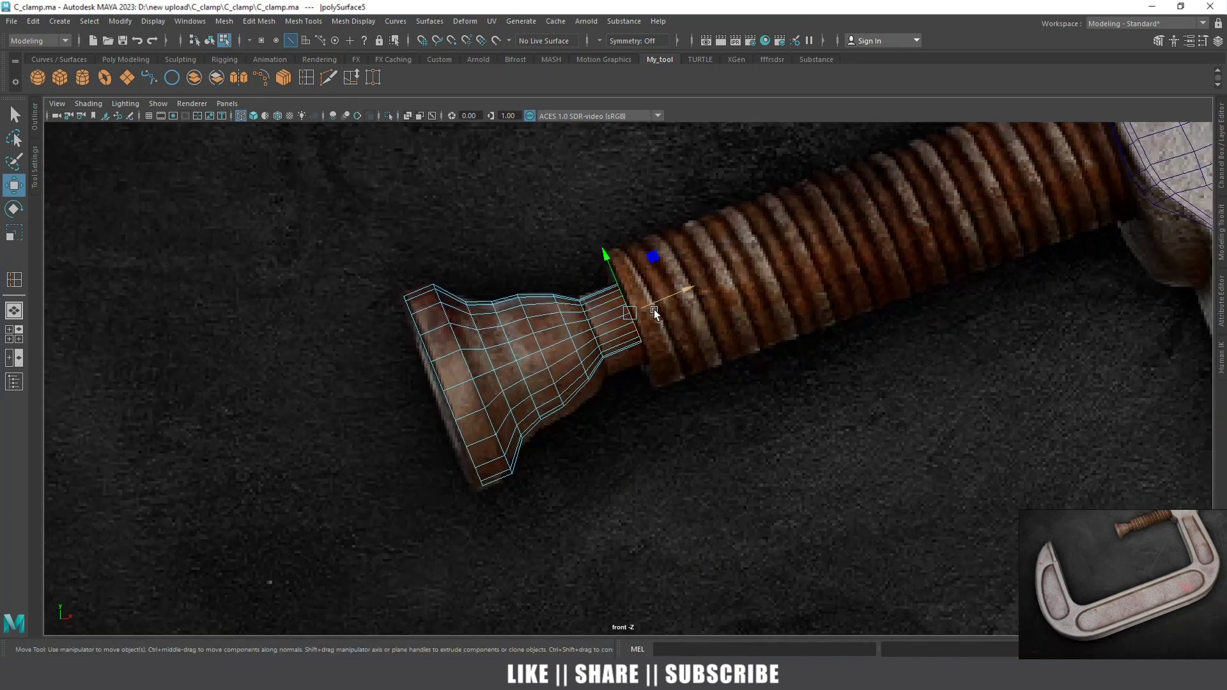
pyautogui.press('r')
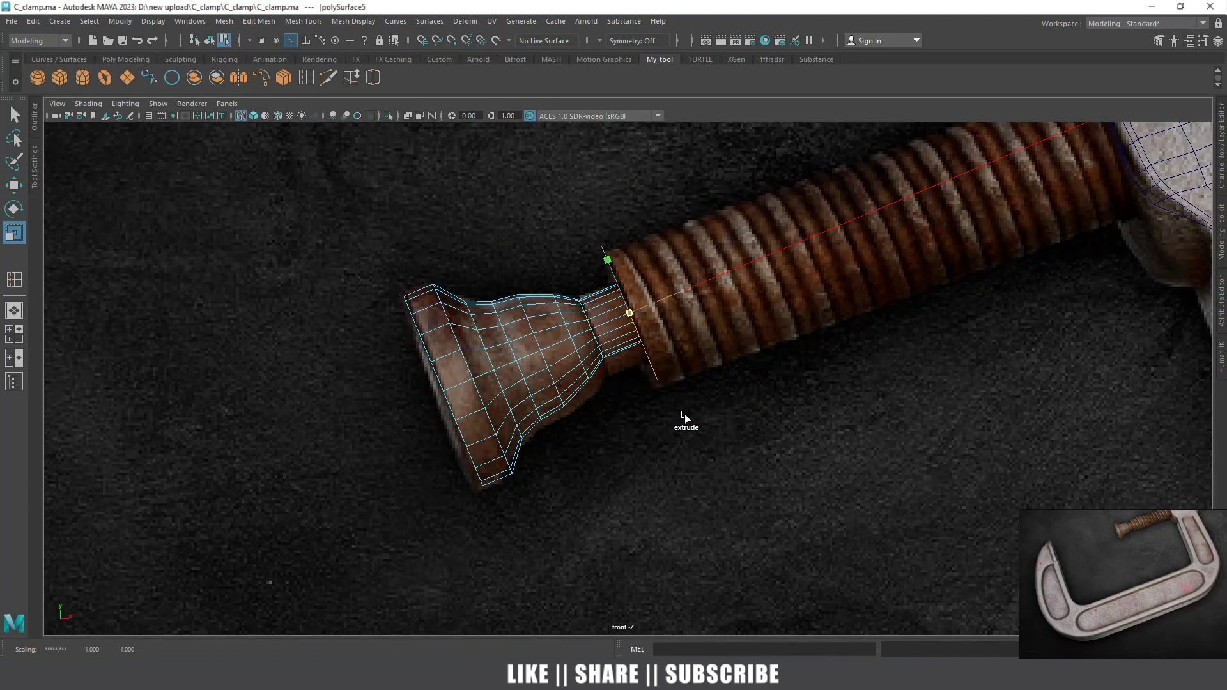
pyautogui.press('w')
pyautogui.scroll(-4, 661, 358)
pyautogui.scroll(2, 489, 381)
pyautogui.moveTo(489, 381)
pyautogui.keyDown('shift'); pyautogui.mouseDown()
pyautogui.moveTo(1010, 199)
pyautogui.moveTo(992, 206)
pyautogui.mouseUp(); pyautogui.keyUp('shift')
pyautogui.scroll(2, 865, 281)
pyautogui.scroll(2, 778, 300)
pyautogui.scroll(-2, 776, 320)
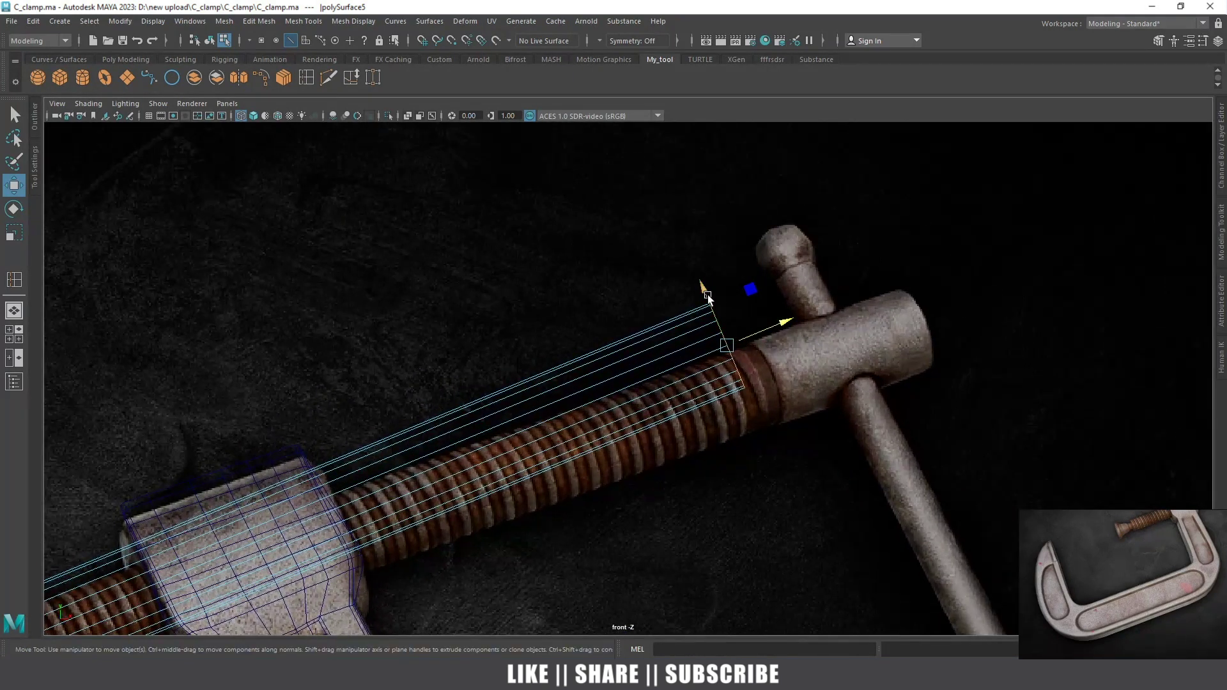
pyautogui.scroll(-3, 708, 294)
pyautogui.scroll(3, 686, 340)
pyautogui.scroll(2, 735, 298)
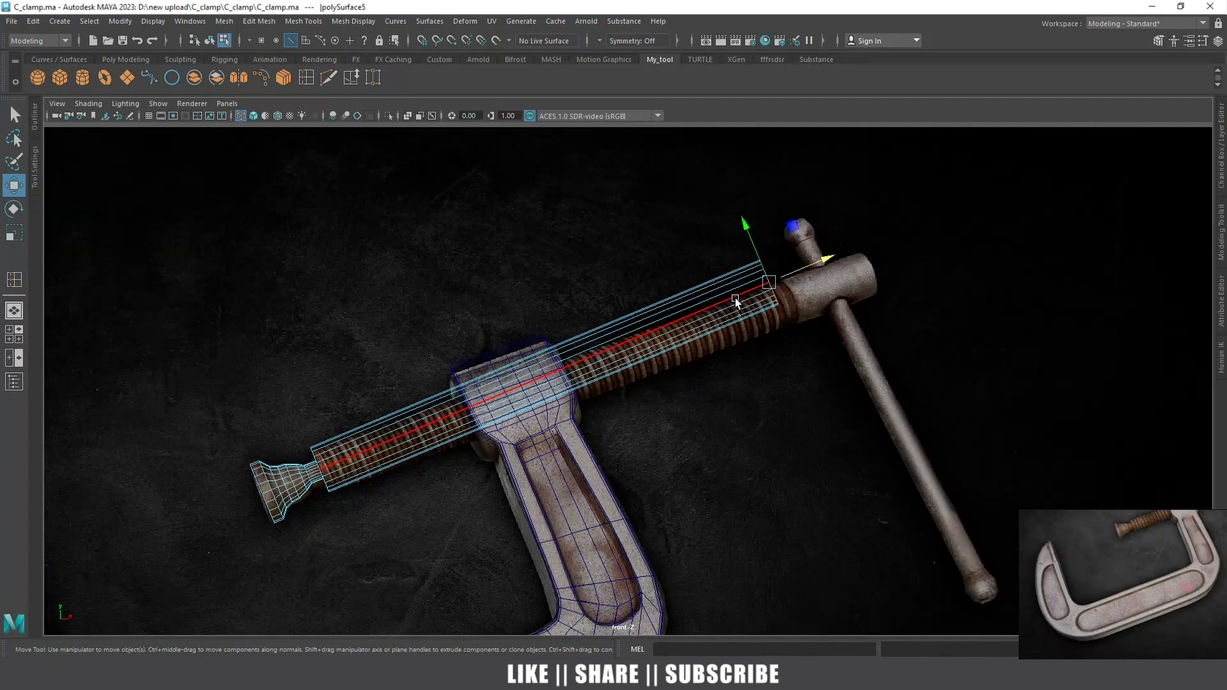
# Return to object mode and tilt the screw shaft about 22 degrees to match the reference
pyautogui.rightClick(647, 325)
pyautogui.click(677, 301)
pyautogui.scroll(1, 810, 274)
pyautogui.scroll(2, 646, 348)
pyautogui.scroll(2, 584, 363)
pyautogui.scroll(1, 585, 363)
pyautogui.keyDown('alt'); pyautogui.moveTo(585, 363); pyautogui.dragTo(800, 292, button='middle'); pyautogui.keyUp('alt')
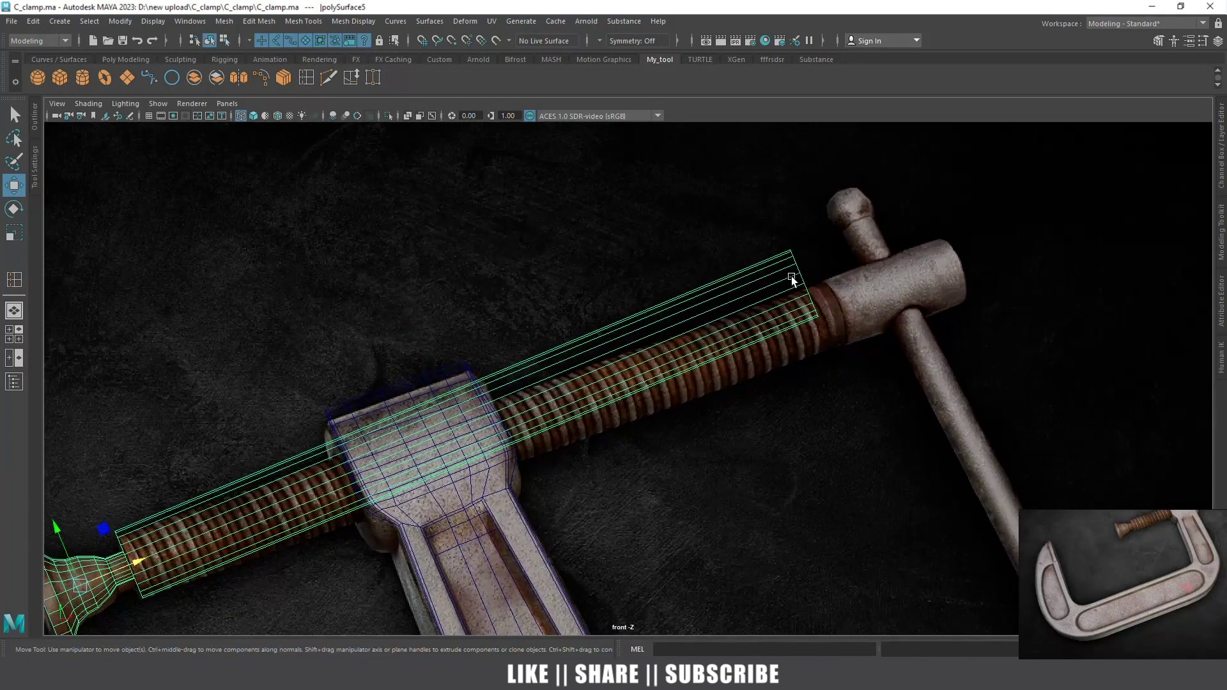
pyautogui.scroll(-4, 777, 296)
pyautogui.scroll(5, 501, 411)
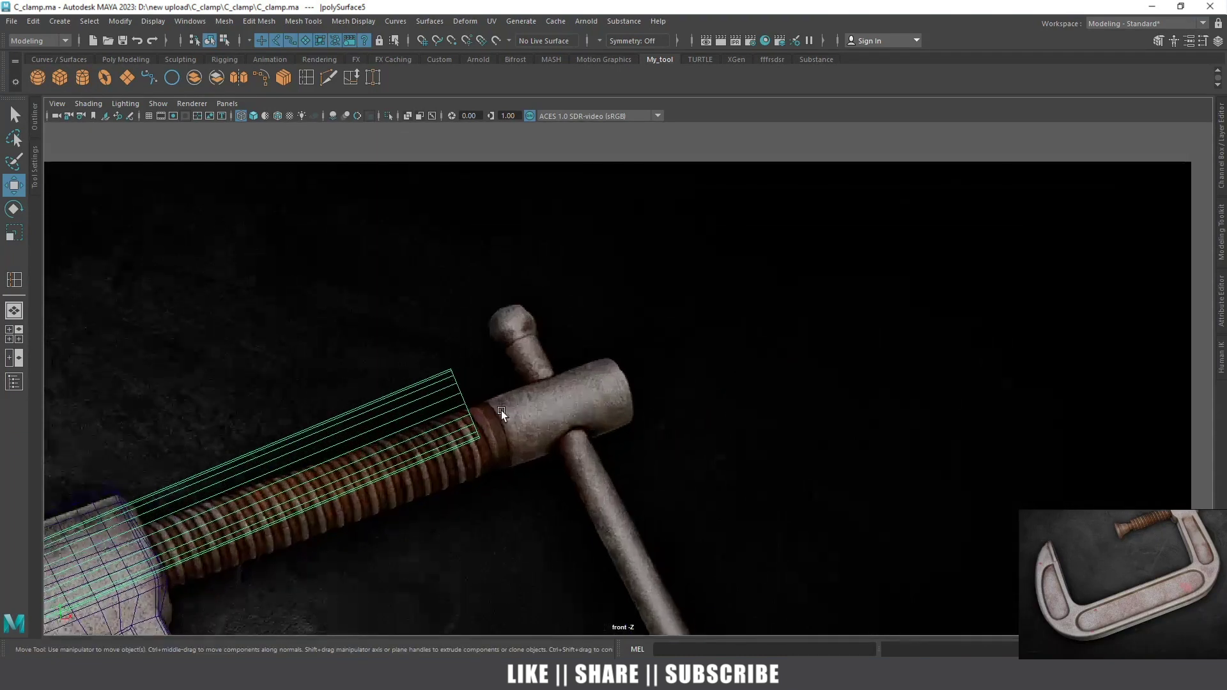
pyautogui.scroll(-1, 891, 278)
pyautogui.scroll(-3, 628, 363)
pyautogui.scroll(2, 754, 355)
pyautogui.press('e')
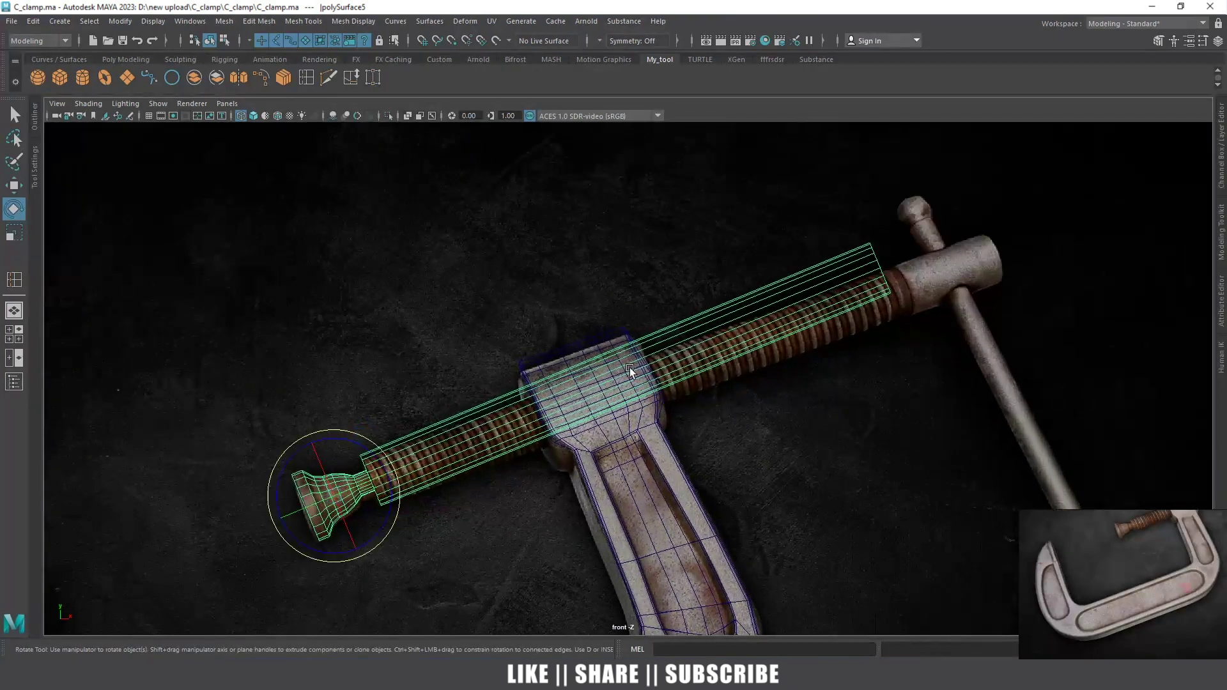
pyautogui.moveTo(343, 447); pyautogui.dragTo(347, 442)
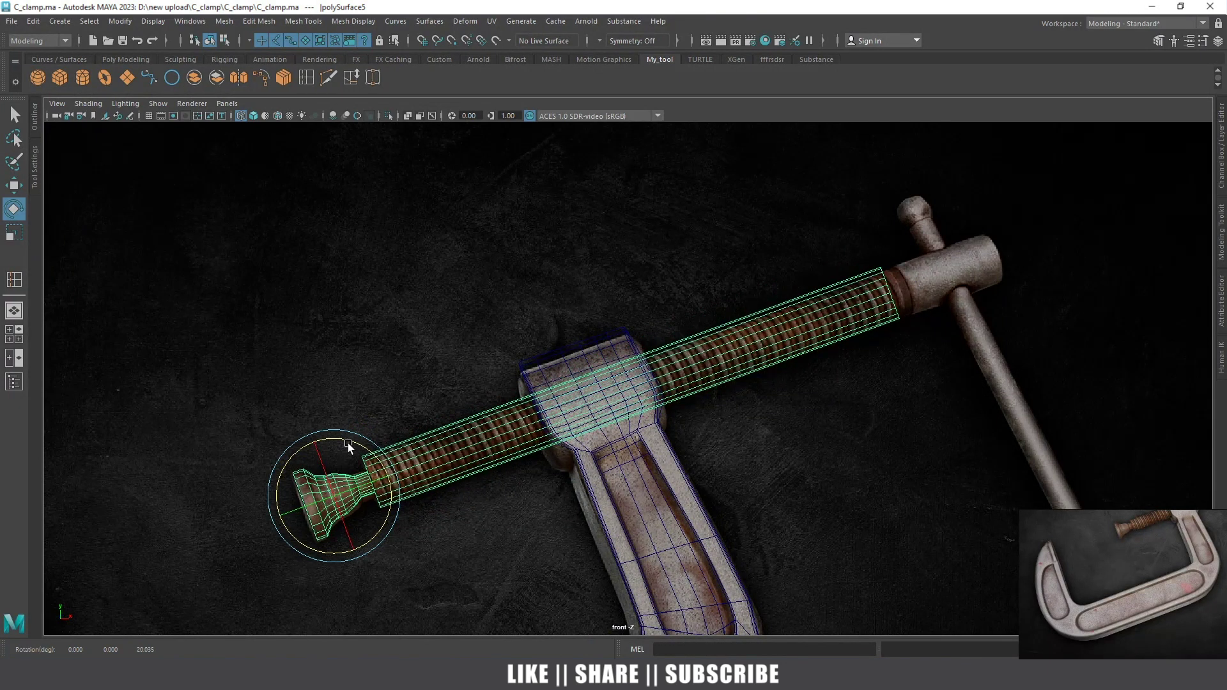
# Select the screw's end edge loop with the Move tool active
pyautogui.keyDown('alt'); pyautogui.moveTo(964, 410); pyautogui.dragTo(606, 458, button='middle'); pyautogui.keyUp('alt')
pyautogui.scroll(3, 605, 457)
pyautogui.moveTo(485, 325); pyautogui.dragTo(436, 324, button='right')
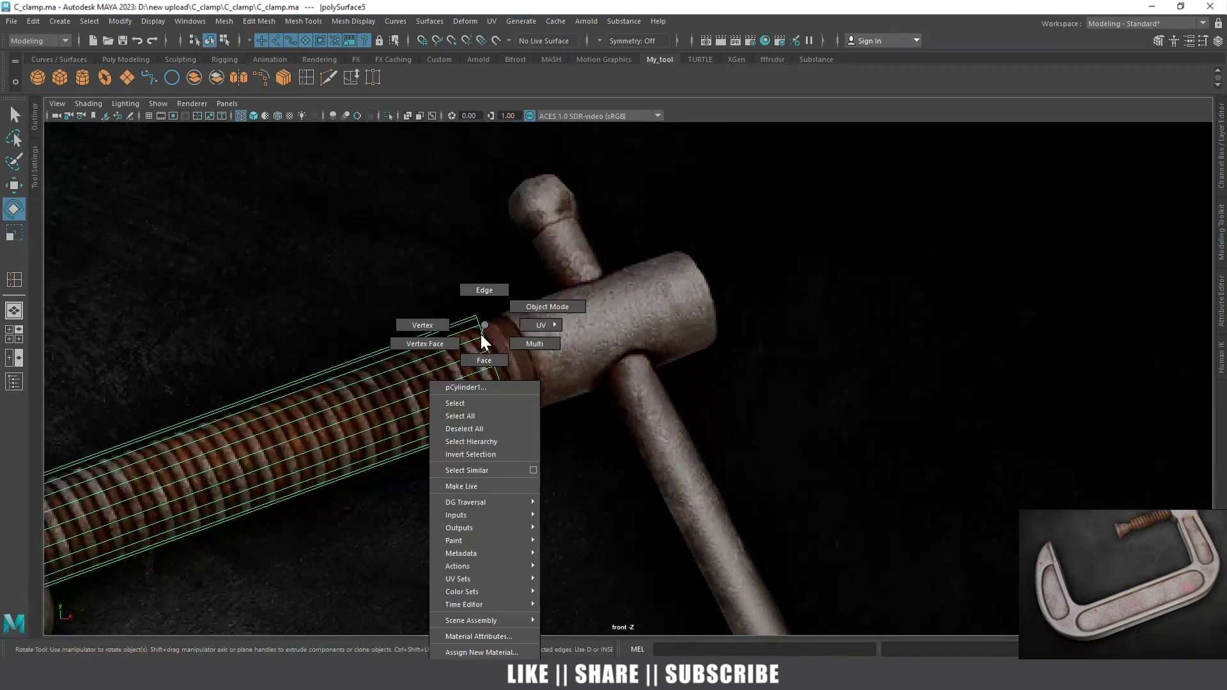
pyautogui.moveTo(477, 290); pyautogui.dragTo(477, 290, button='right')
pyautogui.doubleClick(496, 327)
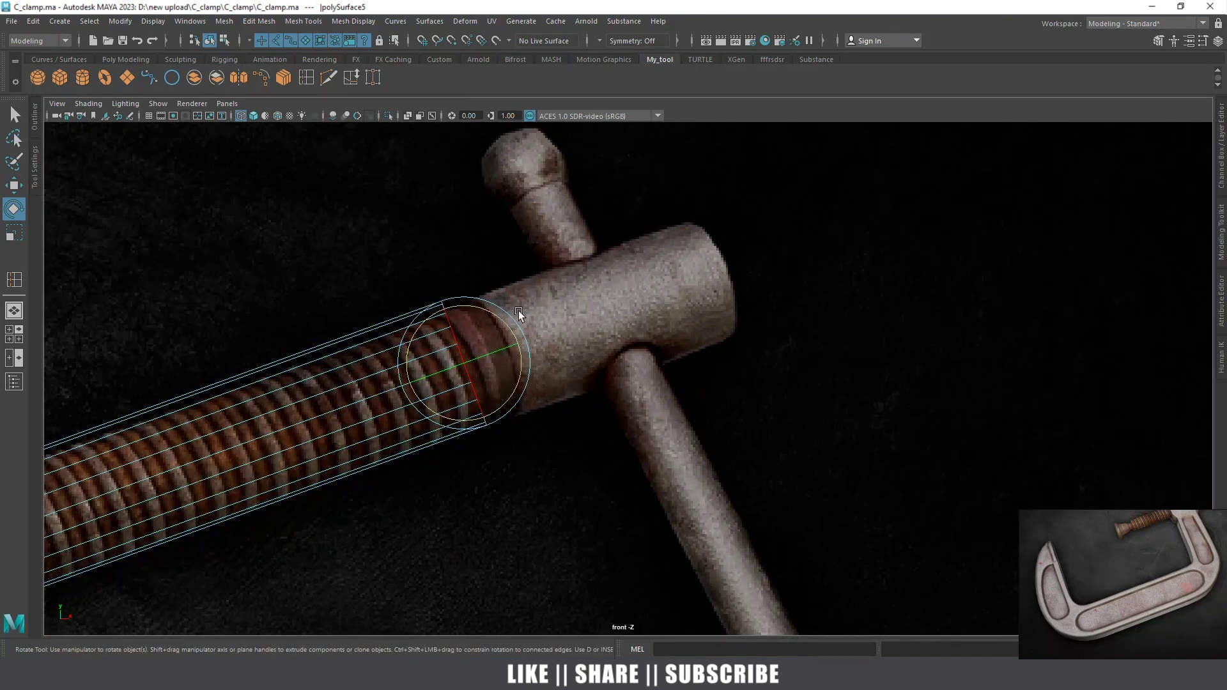
pyautogui.scroll(2, 629, 339)
pyautogui.press('w')
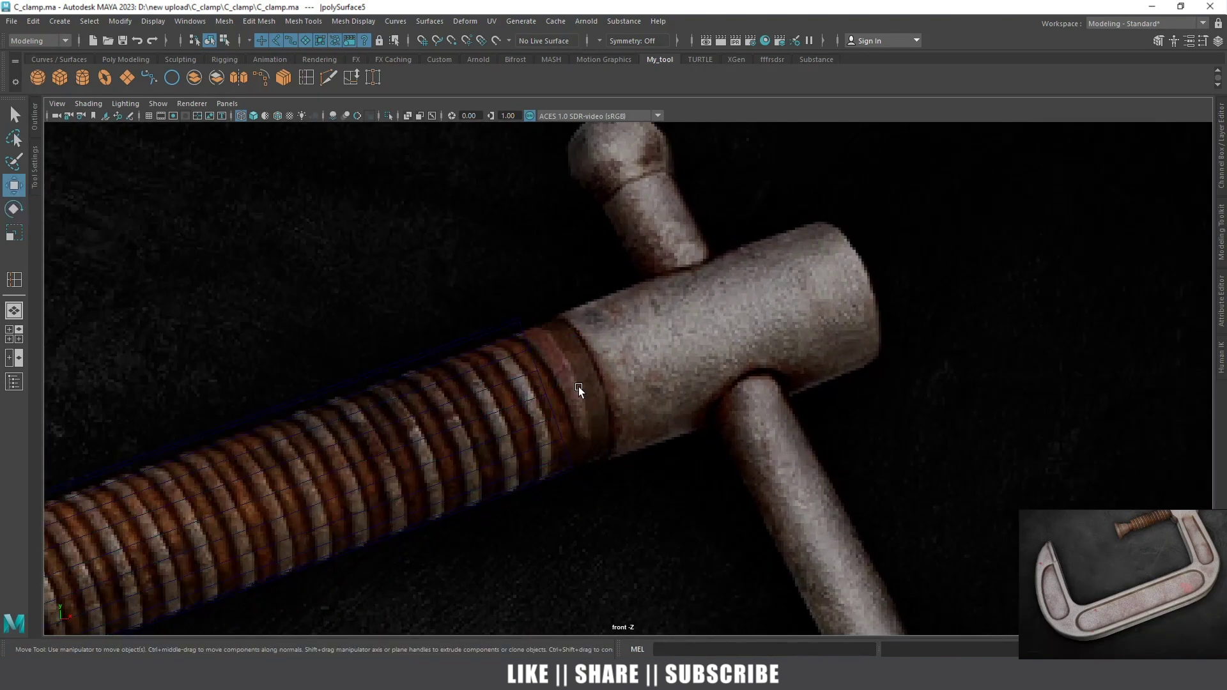
# Lengthen the shaft end and extrude it out over the T-handle hub
pyautogui.moveTo(577, 387)
pyautogui.mouseDown()
pyautogui.moveTo(625, 368)
pyautogui.moveTo(593, 387)
pyautogui.mouseUp()
pyautogui.press('r')
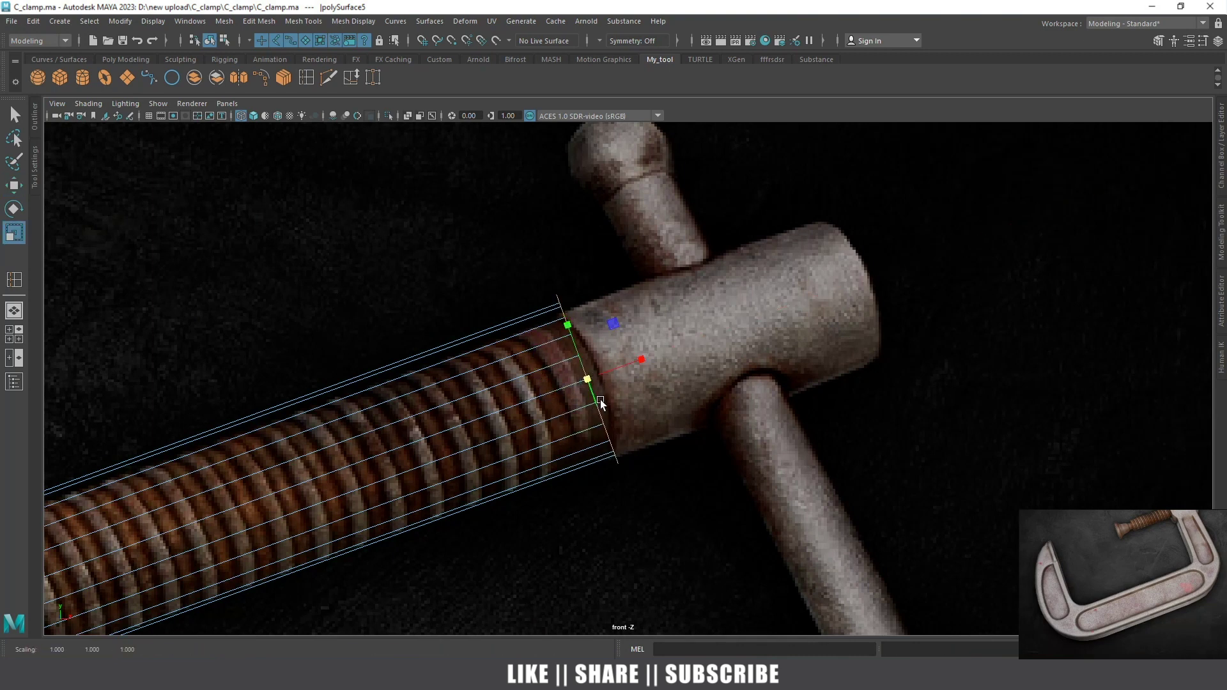
pyautogui.press('w')
pyautogui.moveTo(625, 355)
pyautogui.mouseDown()
pyautogui.moveTo(898, 265)
pyautogui.moveTo(880, 274)
pyautogui.mouseUp()
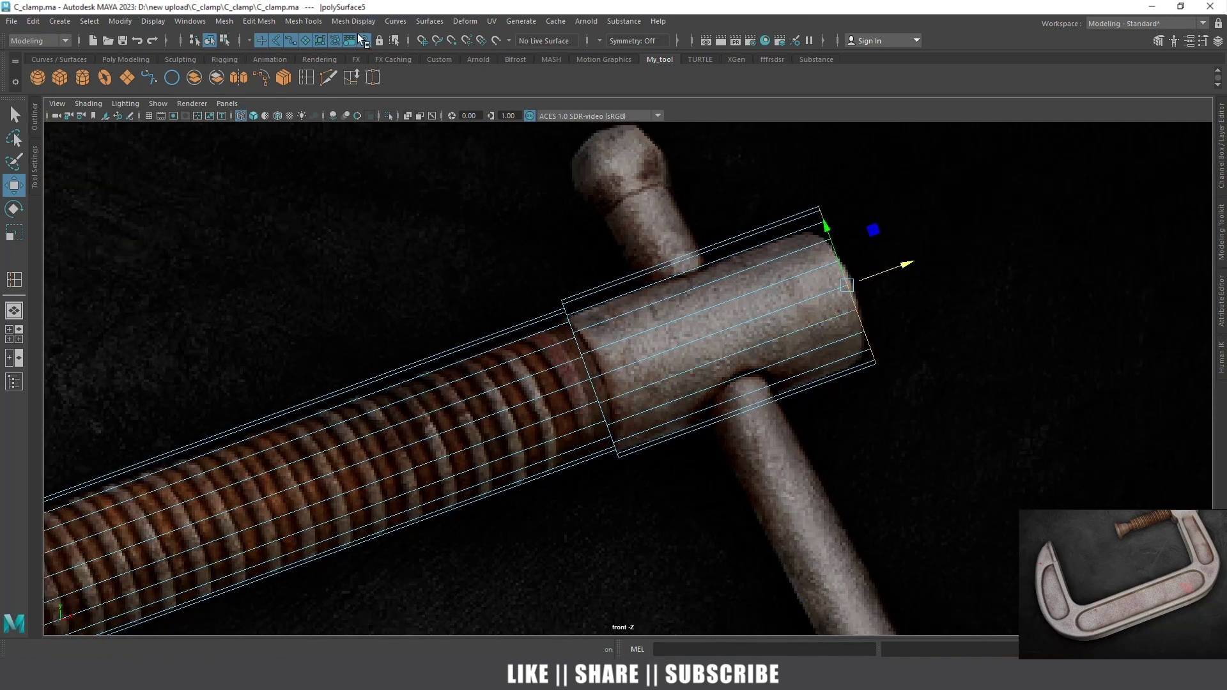
# Cut three edge loops across the sleeve with the Multi-Cut tool
pyautogui.click(330, 81)
pyautogui.scroll(2, 753, 301)
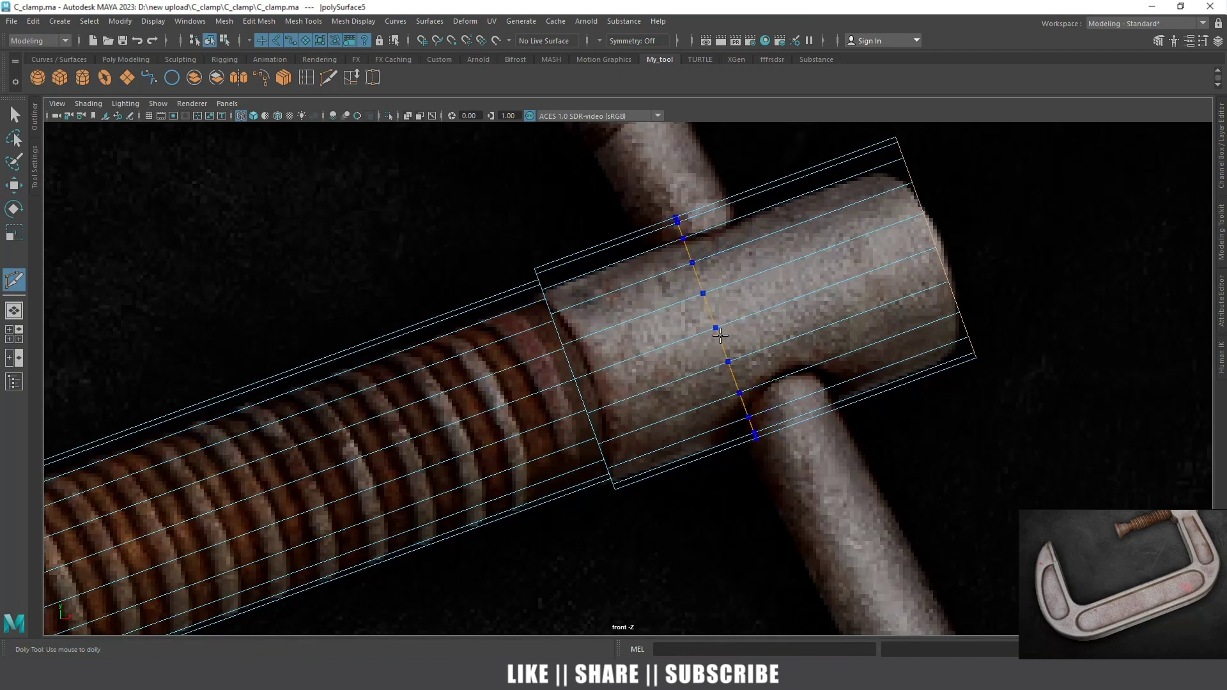
pyautogui.keyDown('ctrl'); pyautogui.click(719, 336); pyautogui.keyUp('ctrl')
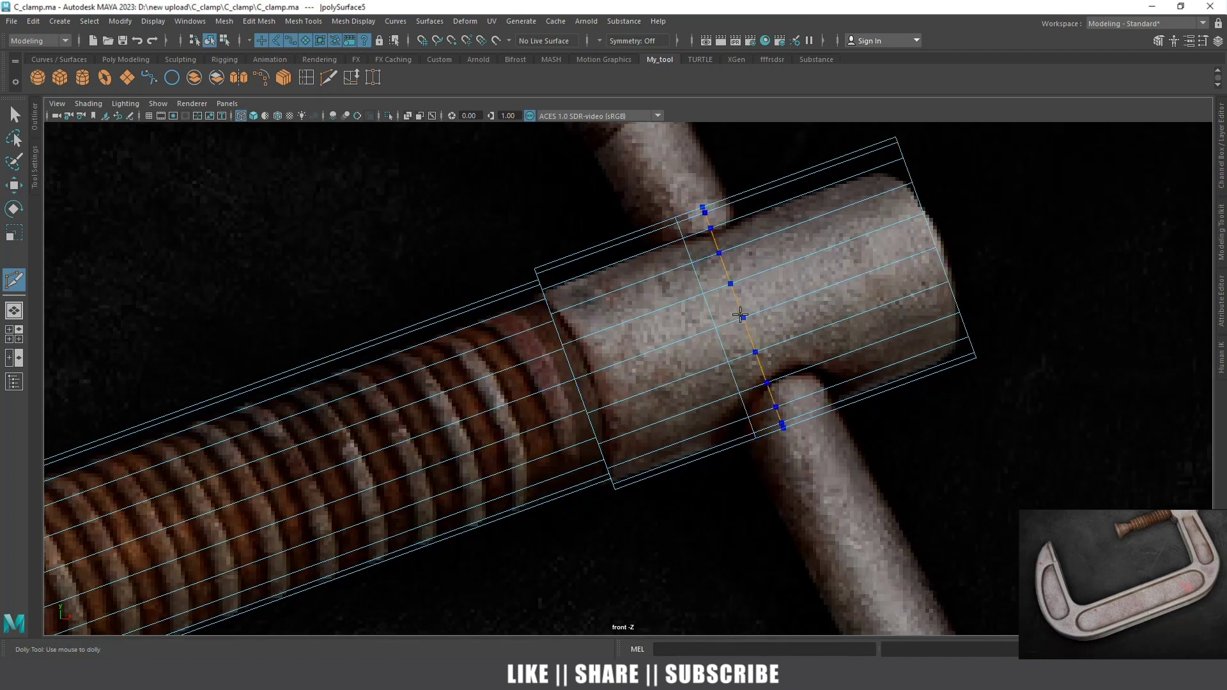
pyautogui.keyDown('ctrl'); pyautogui.click(742, 313); pyautogui.keyUp('ctrl')
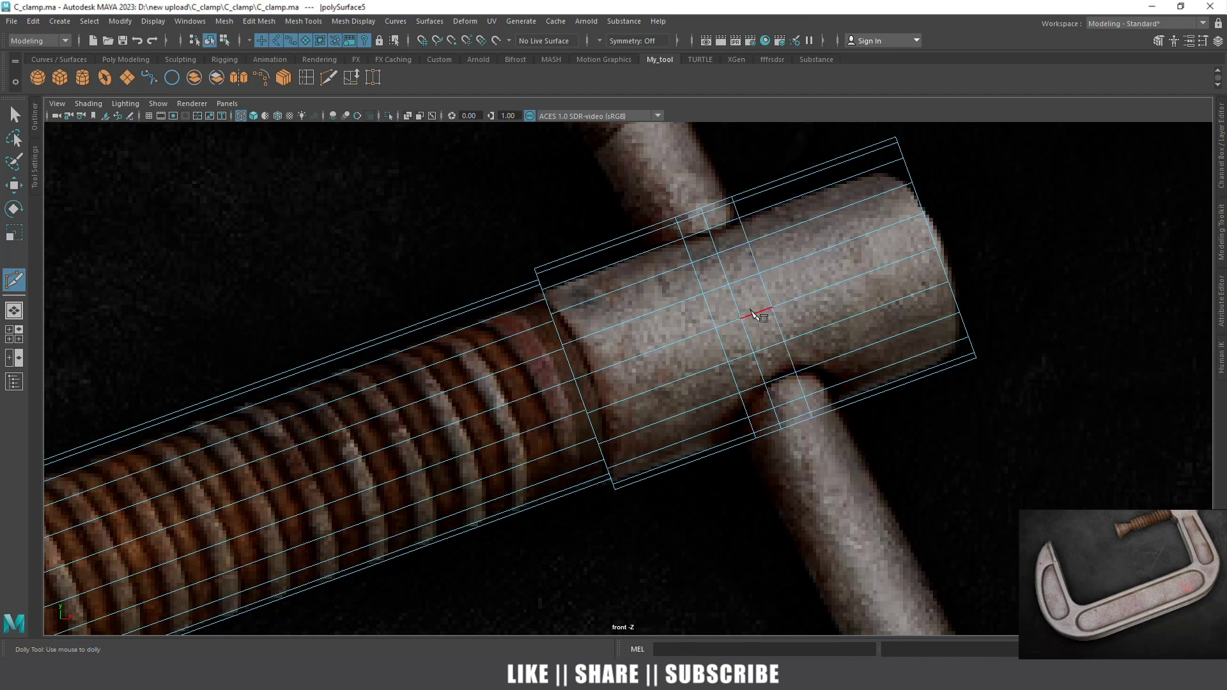
pyautogui.keyDown('ctrl'); pyautogui.click(767, 294); pyautogui.keyUp('ctrl')
pyautogui.scroll(-2, 755, 301)
pyautogui.press('w')
# Reframe the view on the screw and jaw and return to whole-object selection
pyautogui.scroll(-5, 735, 306)
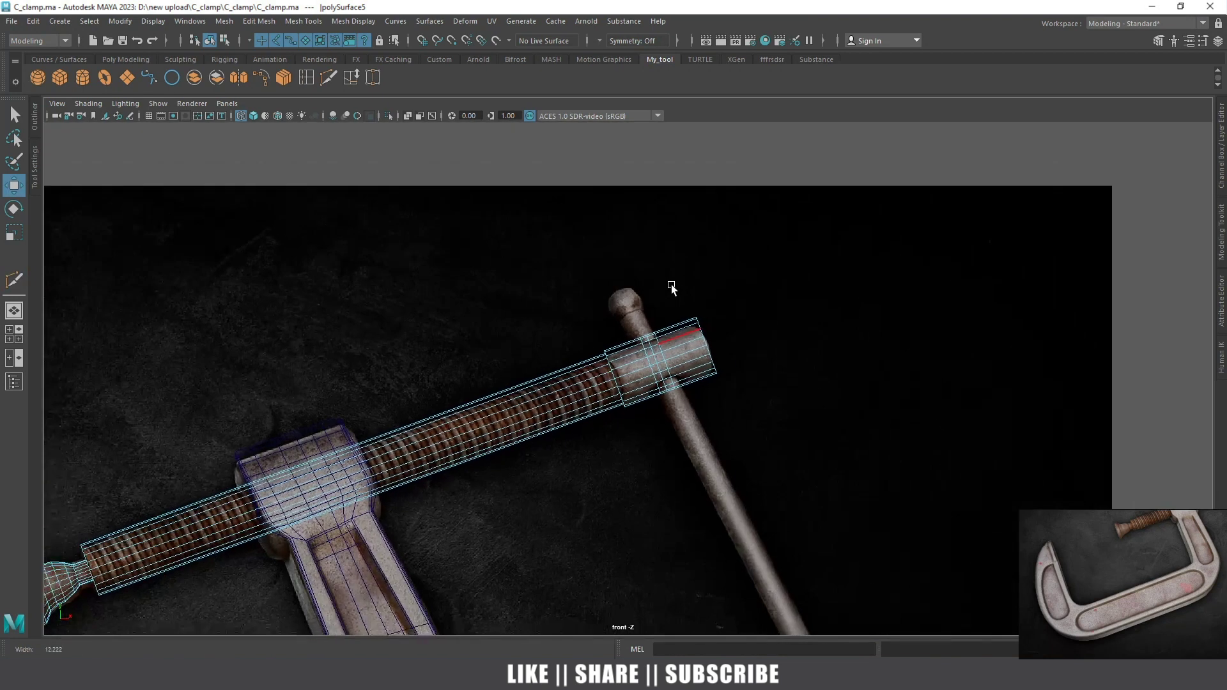
pyautogui.keyDown('alt'); pyautogui.moveTo(671, 285); pyautogui.dragTo(632, 366, button='middle'); pyautogui.keyUp('alt')
pyautogui.keyDown('alt'); pyautogui.moveTo(631, 365); pyautogui.dragTo(571, 351); pyautogui.keyUp('alt')
pyautogui.scroll(3, 570, 351)
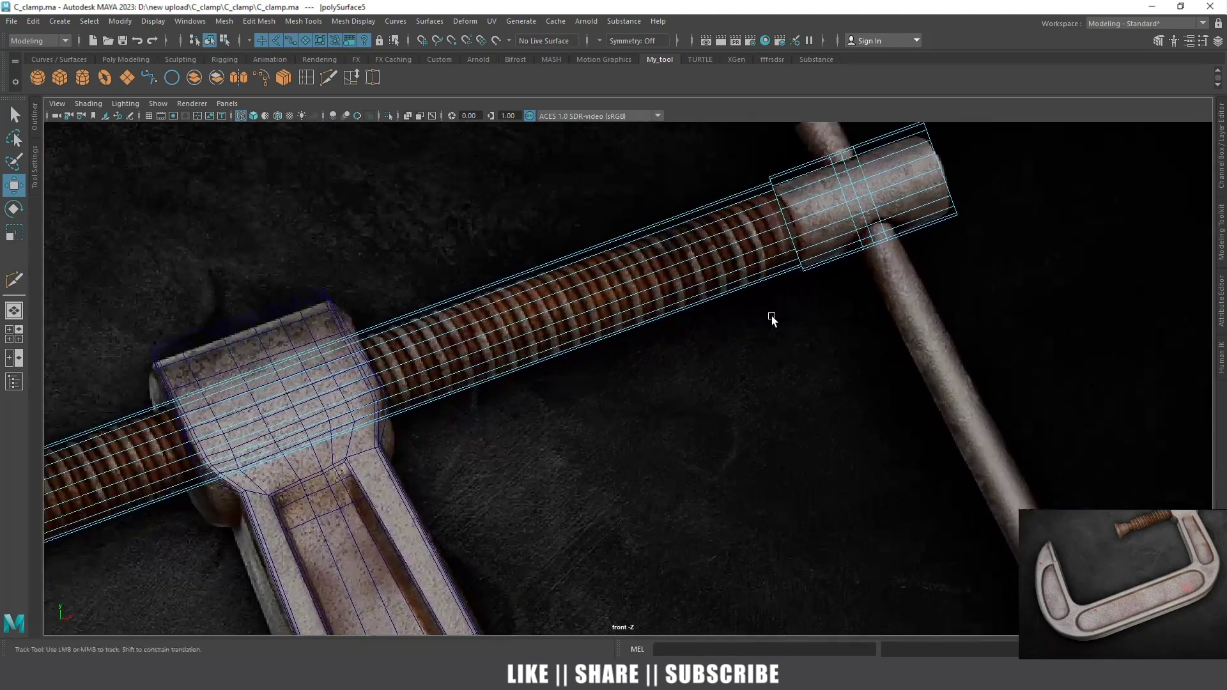
pyautogui.keyDown('alt'); pyautogui.moveTo(770, 320); pyautogui.dragTo(543, 313, button='middle'); pyautogui.keyUp('alt')
pyautogui.scroll(3, 543, 314)
pyautogui.moveTo(547, 309)
pyautogui.mouseDown(button='right')
pyautogui.moveTo(552, 290)
pyautogui.moveTo(593, 282)
pyautogui.mouseUp(button='right')
# Switch to the perspective view, orbit around the sleeve, and turn on shaded display
pyautogui.press('space')
pyautogui.moveTo(570, 260); pyautogui.dragTo(588, 229)
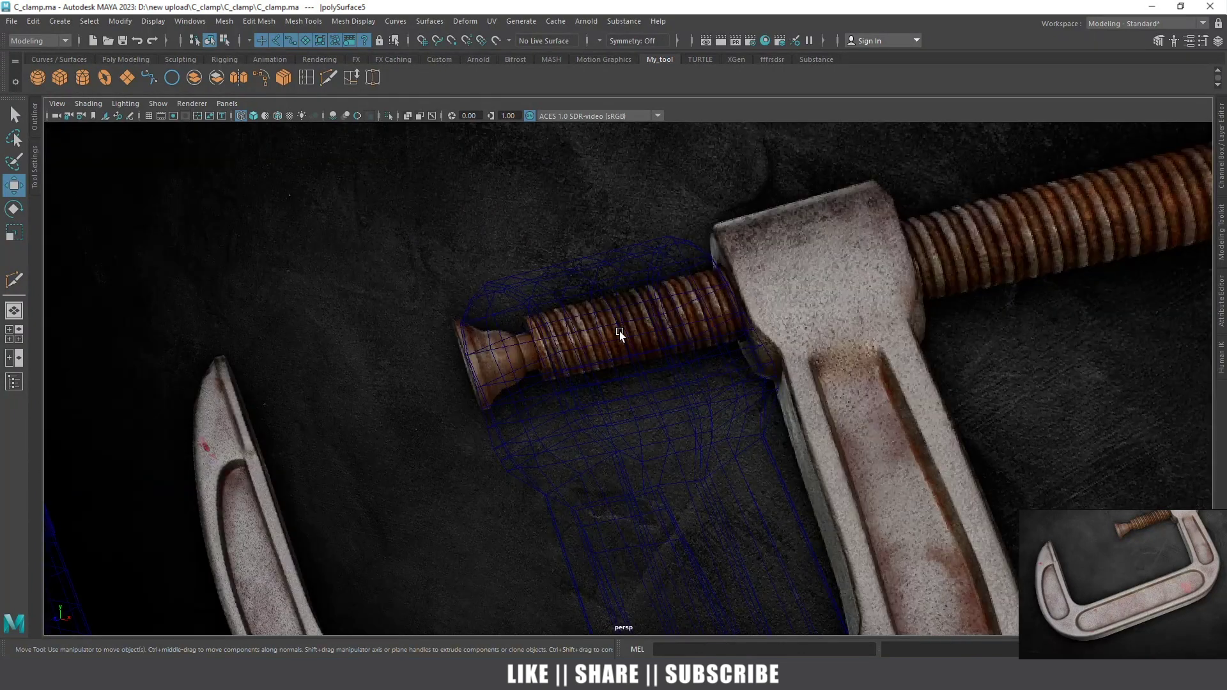
pyautogui.keyDown('alt'); pyautogui.moveTo(619, 331); pyautogui.dragTo(731, 320); pyautogui.keyUp('alt')
pyautogui.scroll(-5, 731, 320)
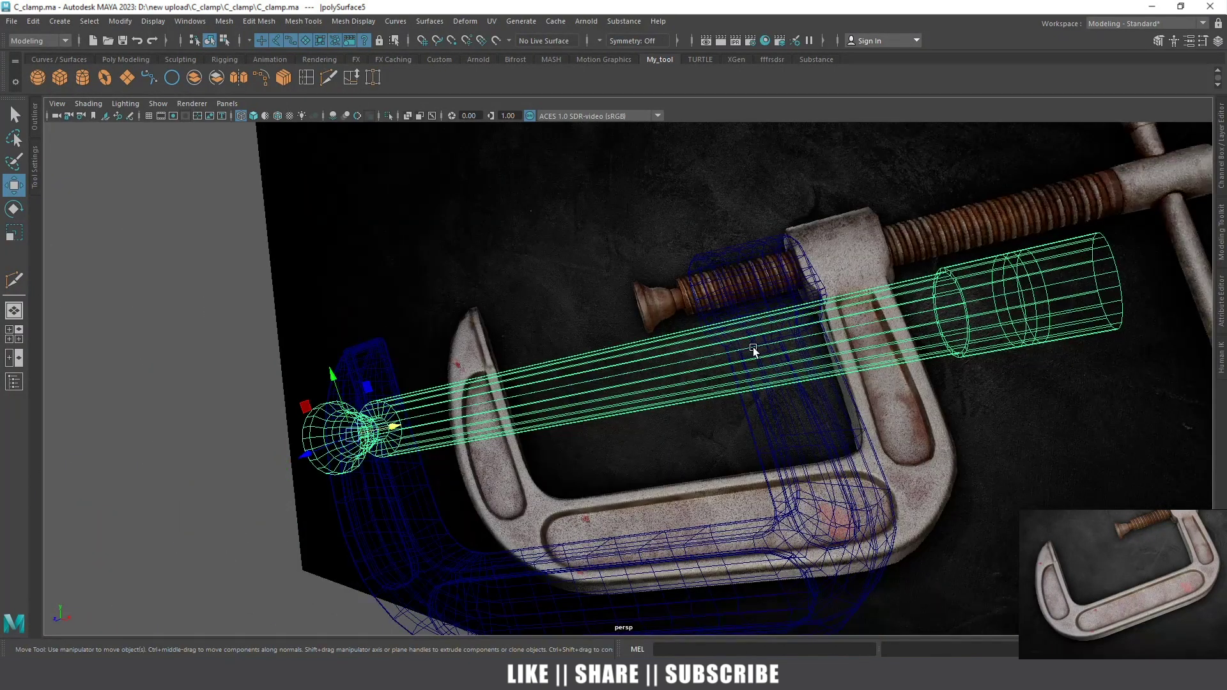
pyautogui.keyDown('alt'); pyautogui.moveTo(754, 349); pyautogui.dragTo(902, 300); pyautogui.keyUp('alt')
pyautogui.scroll(5, 626, 395)
pyautogui.moveTo(626, 395)
pyautogui.keyDown('alt'); pyautogui.mouseDown()
pyautogui.moveTo(615, 348)
pyautogui.moveTo(592, 334)
pyautogui.moveTo(488, 354)
pyautogui.moveTo(609, 344)
pyautogui.moveTo(551, 328)
pyautogui.mouseUp(); pyautogui.keyUp('alt')
pyautogui.press('5')
# Switch to the top view and frame the sleeve's open end
pyautogui.press('space')
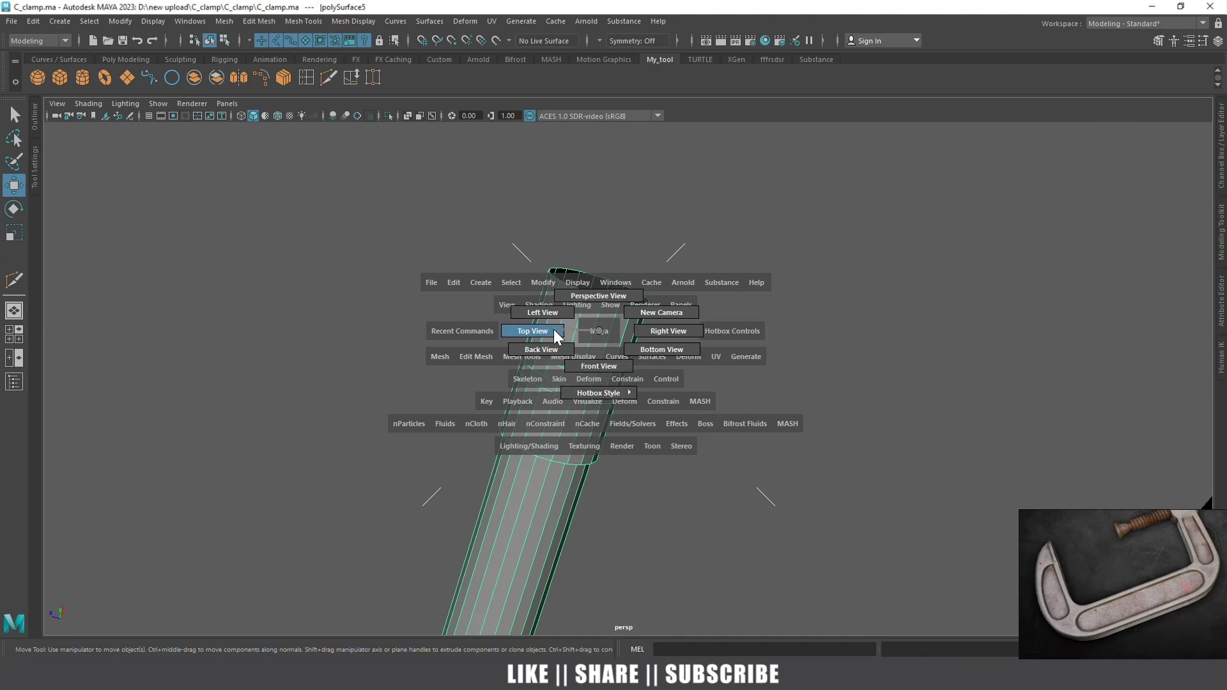
pyautogui.press('f')
pyautogui.scroll(5, 575, 365)
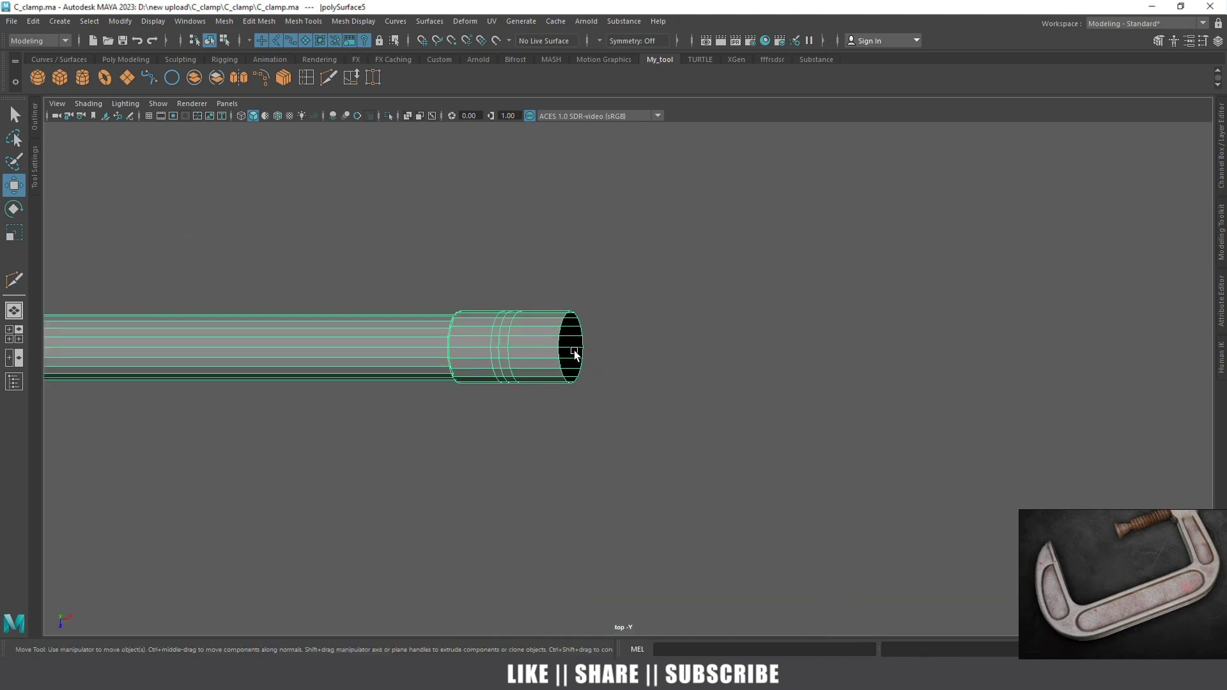
pyautogui.keyDown('alt'); pyautogui.moveTo(514, 352); pyautogui.dragTo(561, 405, button='middle'); pyautogui.keyUp('alt')
pyautogui.scroll(2, 534, 364)
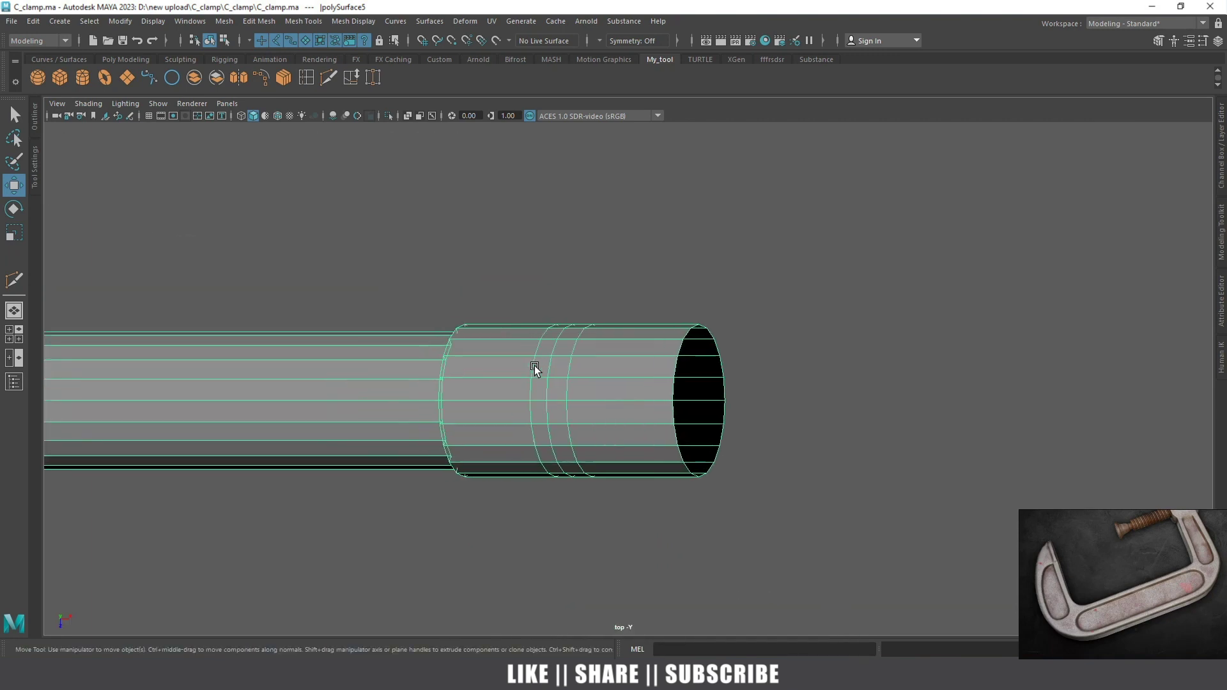
pyautogui.scroll(1, 534, 364)
pyautogui.moveTo(511, 325); pyautogui.dragTo(510, 376, button='right')
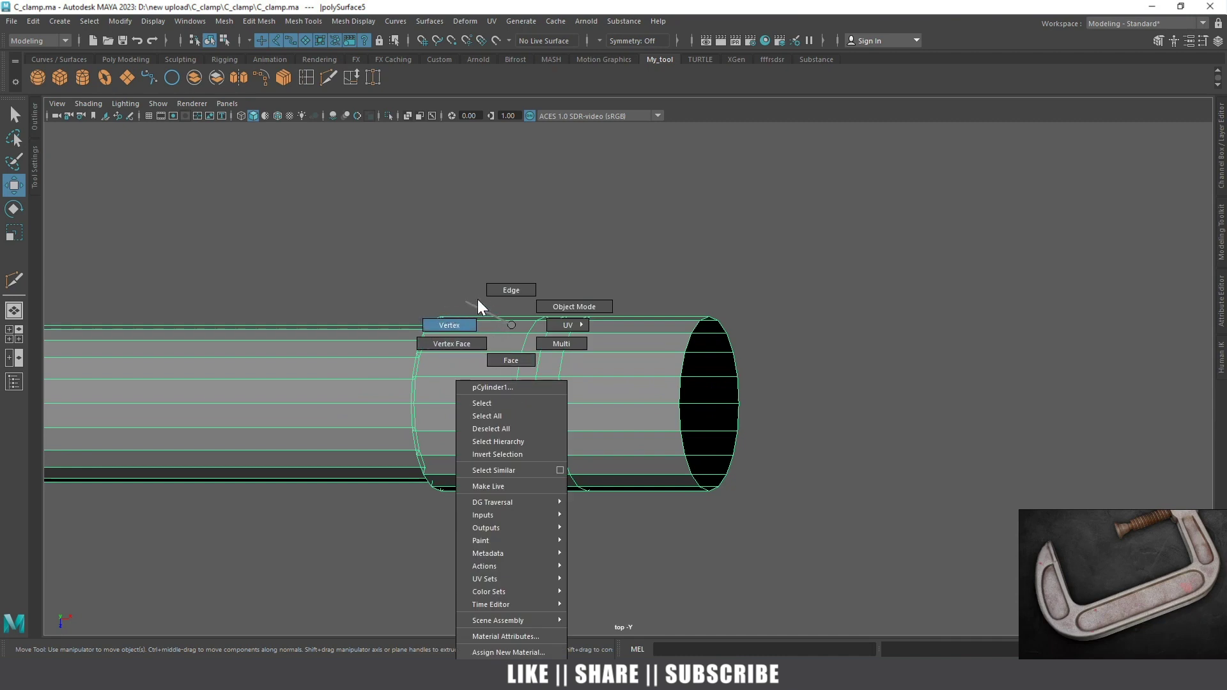
pyautogui.moveTo(576, 322)
pyautogui.mouseDown(button='right')
pyautogui.moveTo(486, 340)
pyautogui.moveTo(504, 327)
pyautogui.mouseUp(button='right')
# Select faces on the sleeve band in Face mode, briefly opening the Modeling Toolkit
pyautogui.rightClick(513, 326)
pyautogui.click(513, 360)
pyautogui.click(551, 359)
pyautogui.scroll(1, 518, 363)
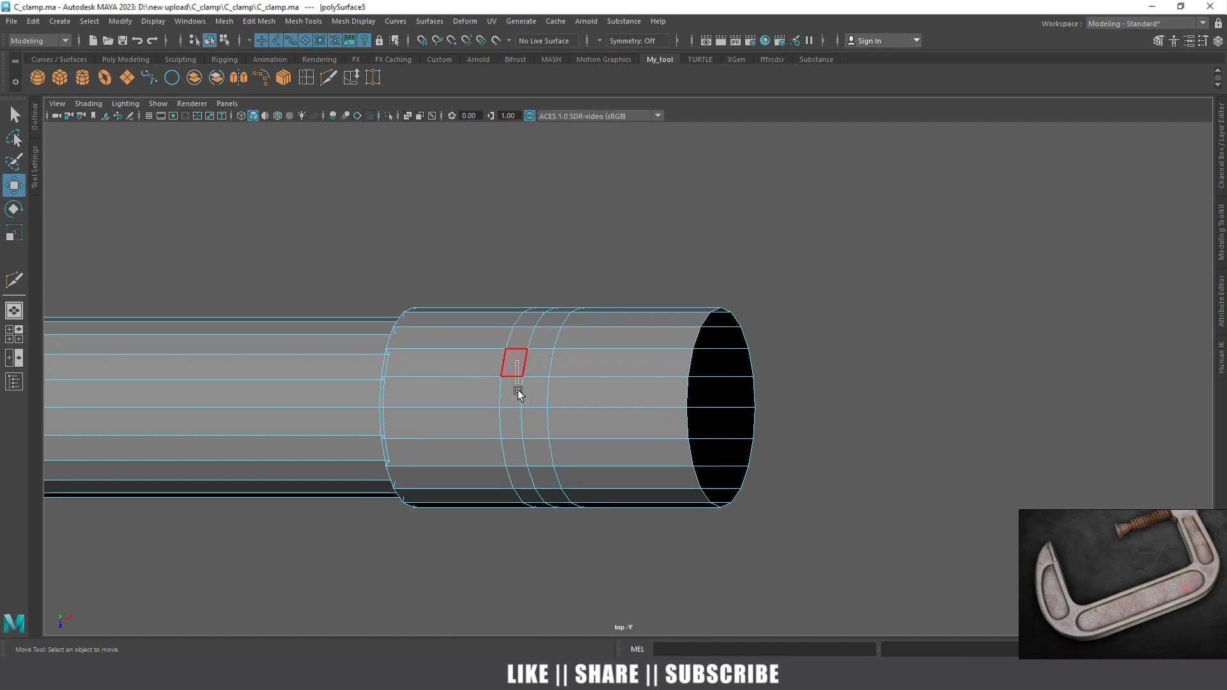
pyautogui.click(532, 379)
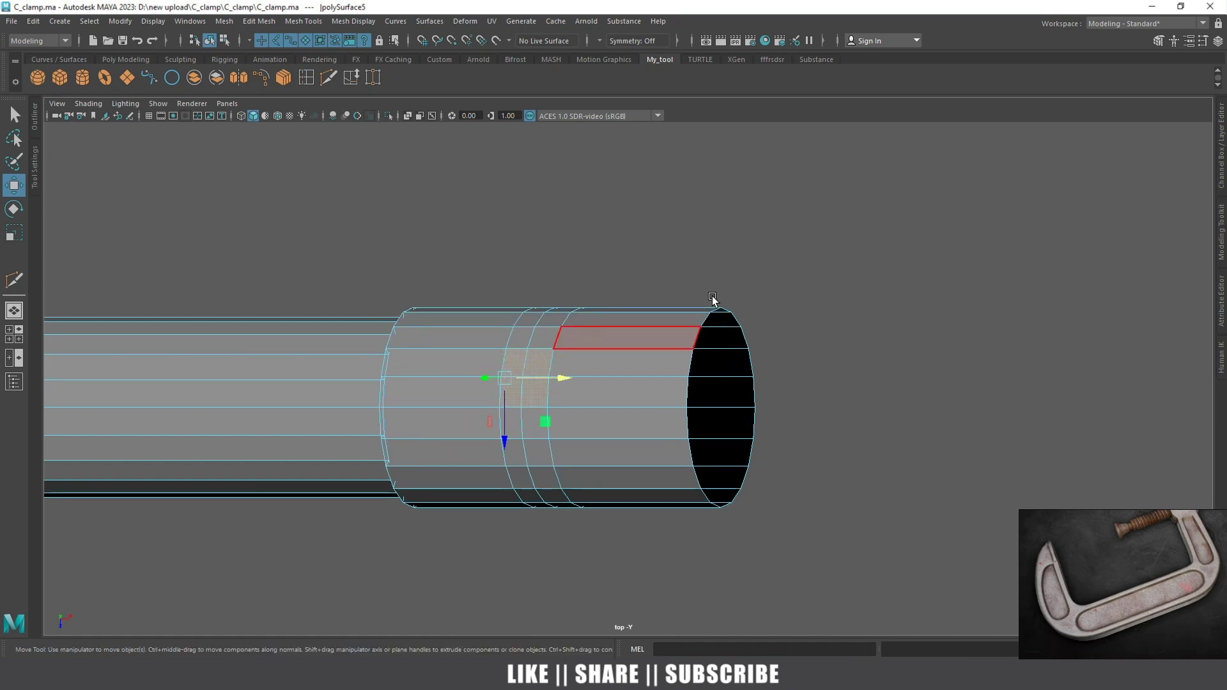
pyautogui.click(1222, 235)
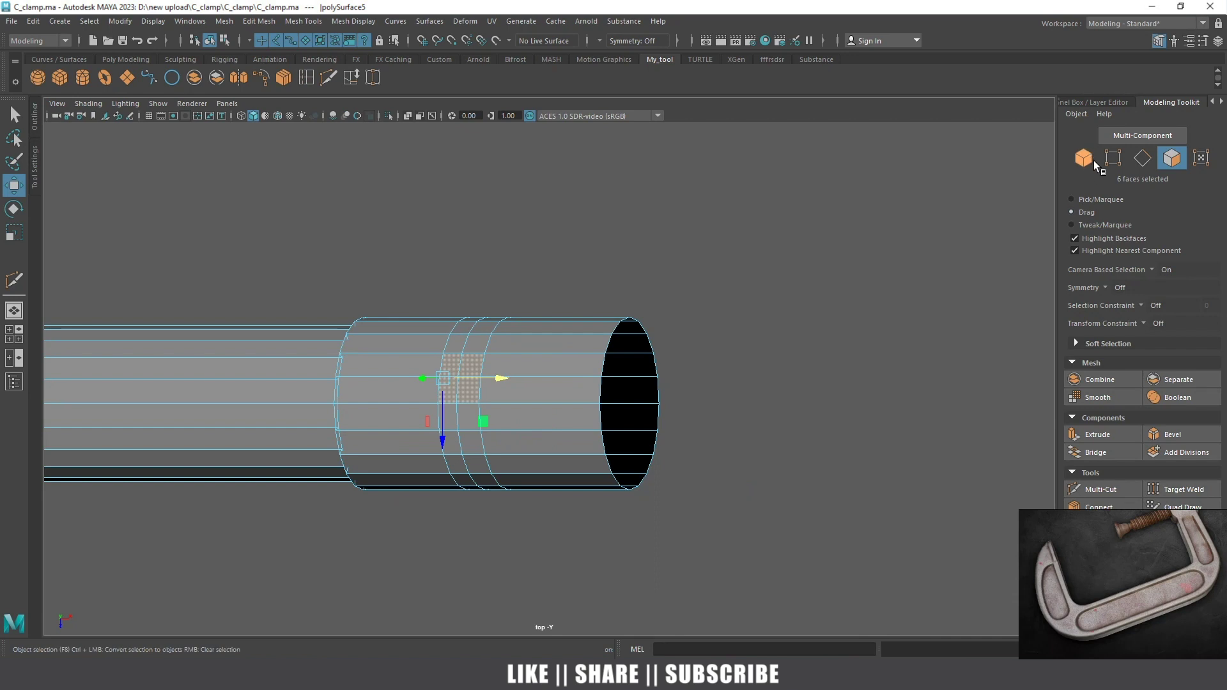
pyautogui.click(1163, 103)
pyautogui.scroll(-3, 652, 330)
pyautogui.scroll(-3, 651, 331)
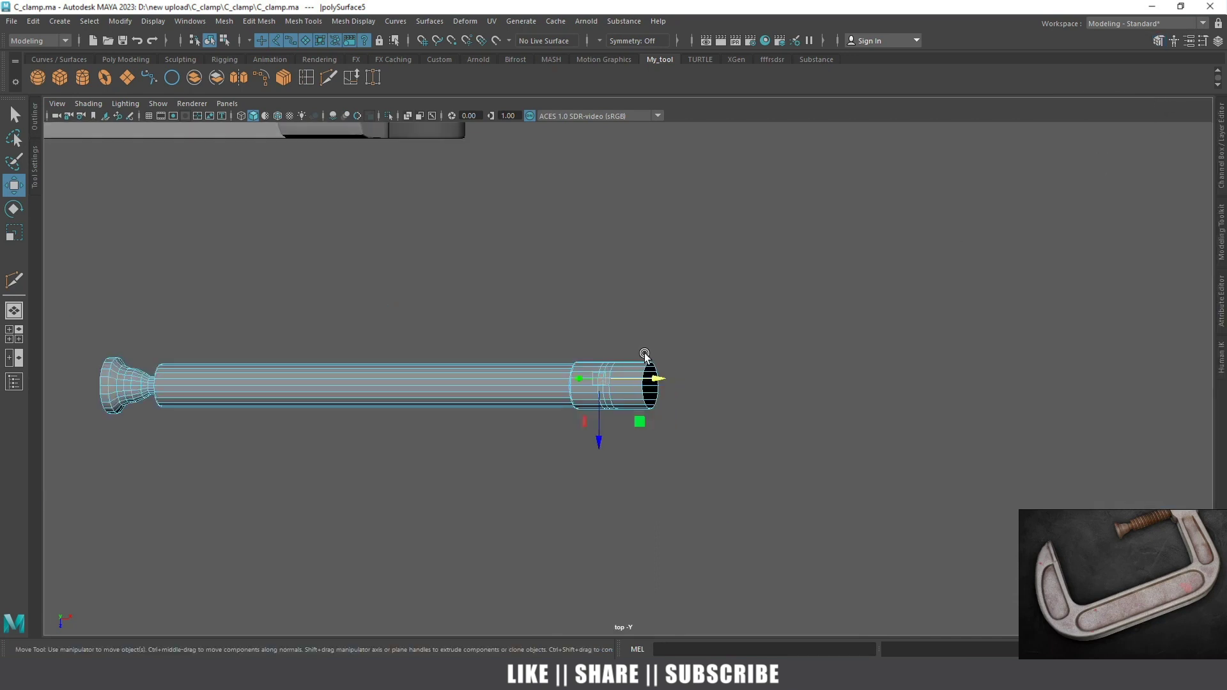
# Return to the perspective view and zoom in on a sleeve face
pyautogui.press('space')
pyautogui.moveTo(610, 369); pyautogui.dragTo(604, 339)
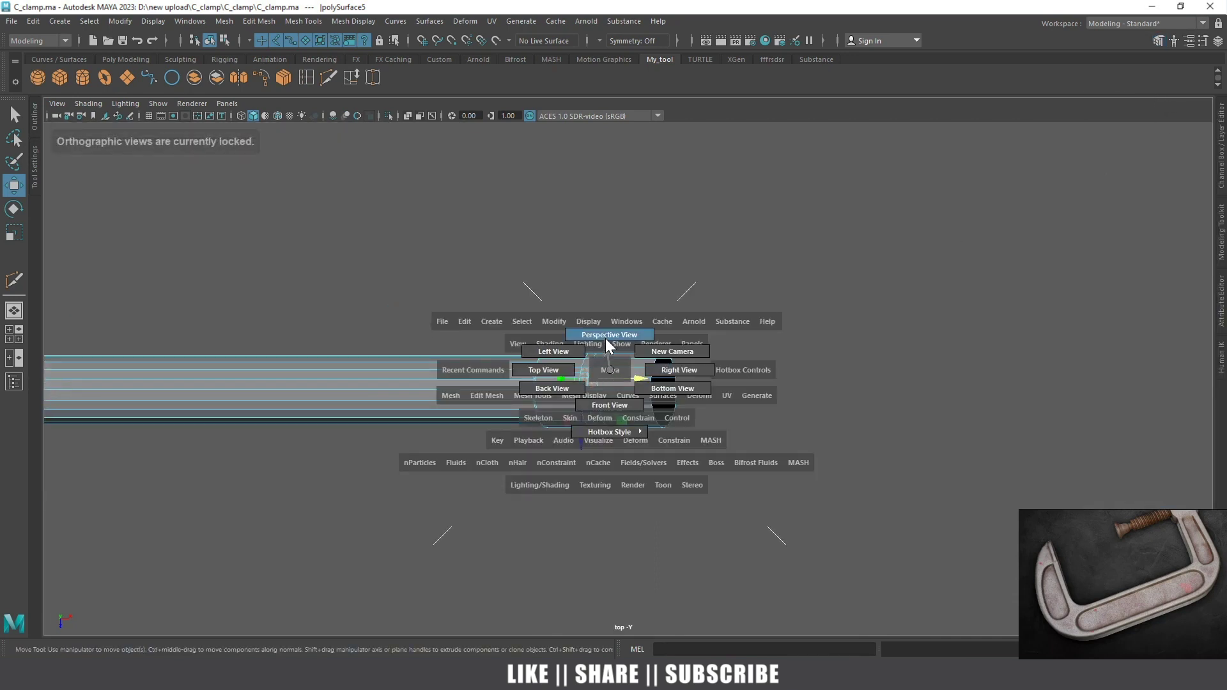
pyautogui.keyDown('alt'); pyautogui.moveTo(638, 380); pyautogui.dragTo(646, 367); pyautogui.keyUp('alt')
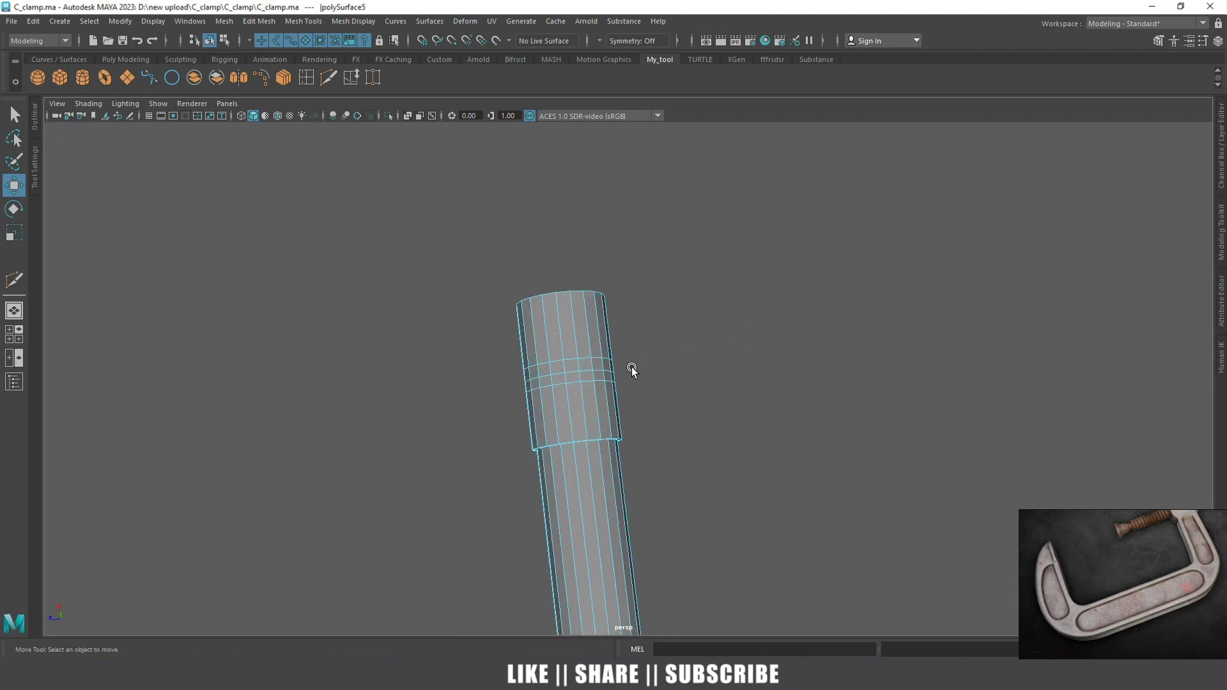
pyautogui.scroll(3, 646, 368)
pyautogui.click(528, 376)
pyautogui.moveTo(527, 375)
pyautogui.keyDown('alt'); pyautogui.mouseDown()
pyautogui.moveTo(572, 366)
pyautogui.moveTo(616, 387)
pyautogui.moveTo(593, 416)
pyautogui.mouseUp(); pyautogui.keyUp('alt')
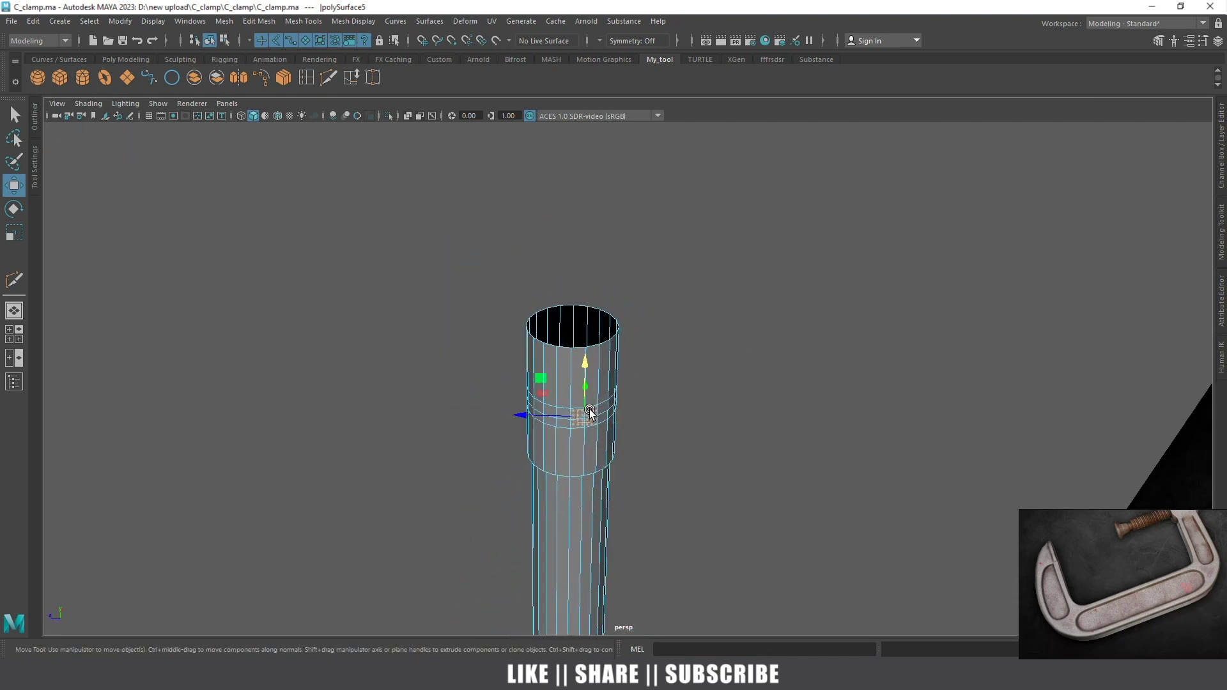
# Select the sleeve's side faces for the T-handle hole while tumbling the view
pyautogui.scroll(2, 726, 455)
pyautogui.scroll(1, 674, 417)
pyautogui.keyDown('alt'); pyautogui.moveTo(674, 417); pyautogui.dragTo(594, 429); pyautogui.keyUp('alt')
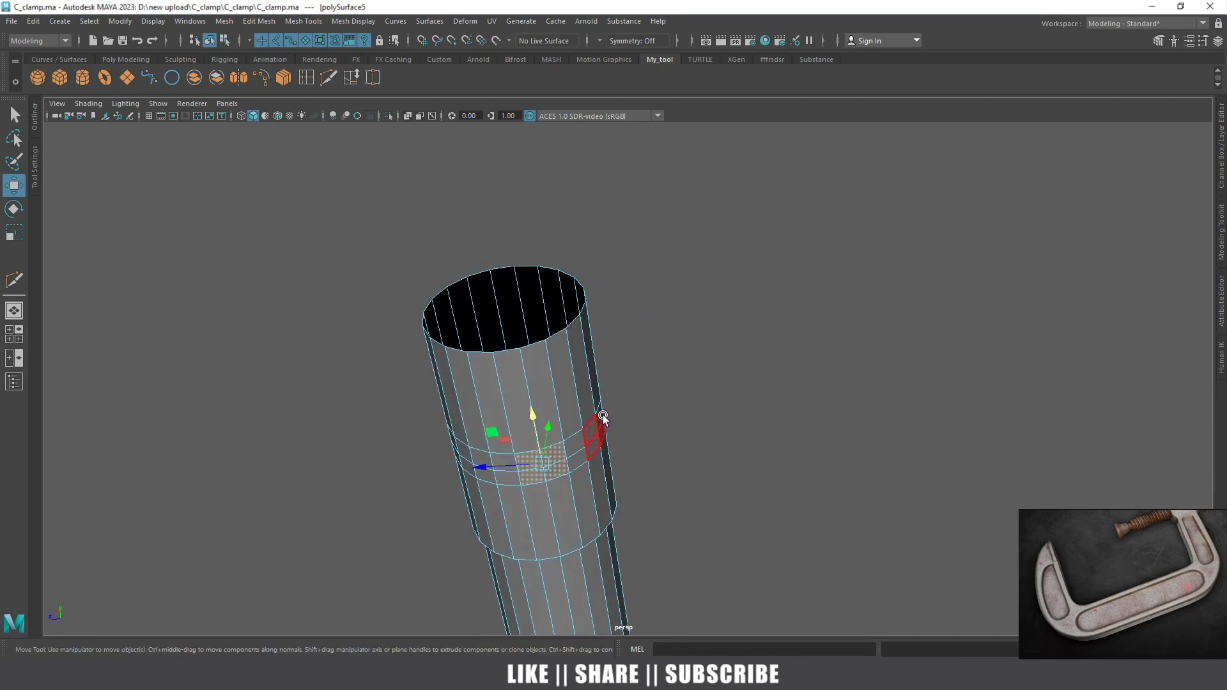
pyautogui.click(600, 417)
pyautogui.moveTo(532, 462)
pyautogui.keyDown('alt'); pyautogui.mouseDown()
pyautogui.moveTo(548, 465)
pyautogui.moveTo(565, 446)
pyautogui.mouseUp(); pyautogui.keyUp('alt')
pyautogui.moveTo(471, 388)
pyautogui.keyDown('alt'); pyautogui.mouseDown()
pyautogui.moveTo(502, 391)
pyautogui.moveTo(489, 377)
pyautogui.moveTo(543, 404)
pyautogui.moveTo(510, 412)
pyautogui.moveTo(571, 439)
pyautogui.moveTo(630, 425)
pyautogui.moveTo(528, 432)
pyautogui.moveTo(531, 411)
pyautogui.mouseUp(); pyautogui.keyUp('alt')
pyautogui.keyDown('shift'); pyautogui.click(486, 362); pyautogui.keyUp('shift')
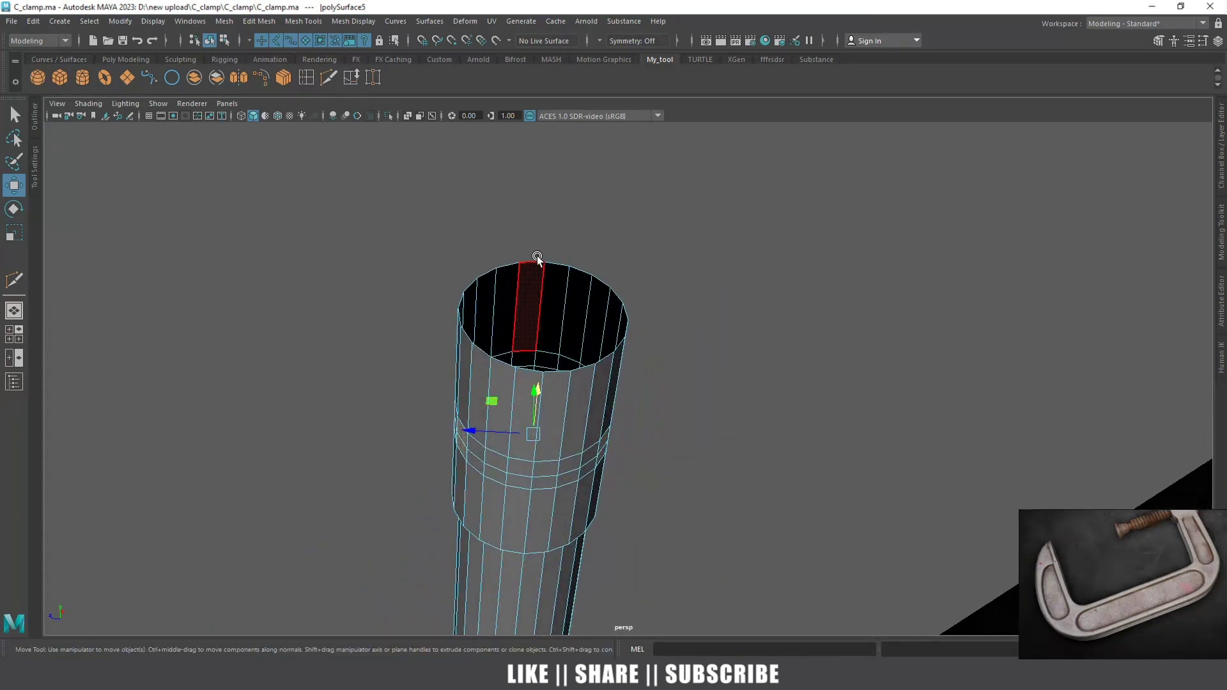
pyautogui.moveTo(537, 255); pyautogui.dragTo(537, 224, button='right')
# Cap the sleeve's open rim and scale-extrude the cap face inward into an inner ring
pyautogui.click(522, 271)
pyautogui.keyDown('shift'); pyautogui.rightClick(522, 274); pyautogui.keyUp('shift')
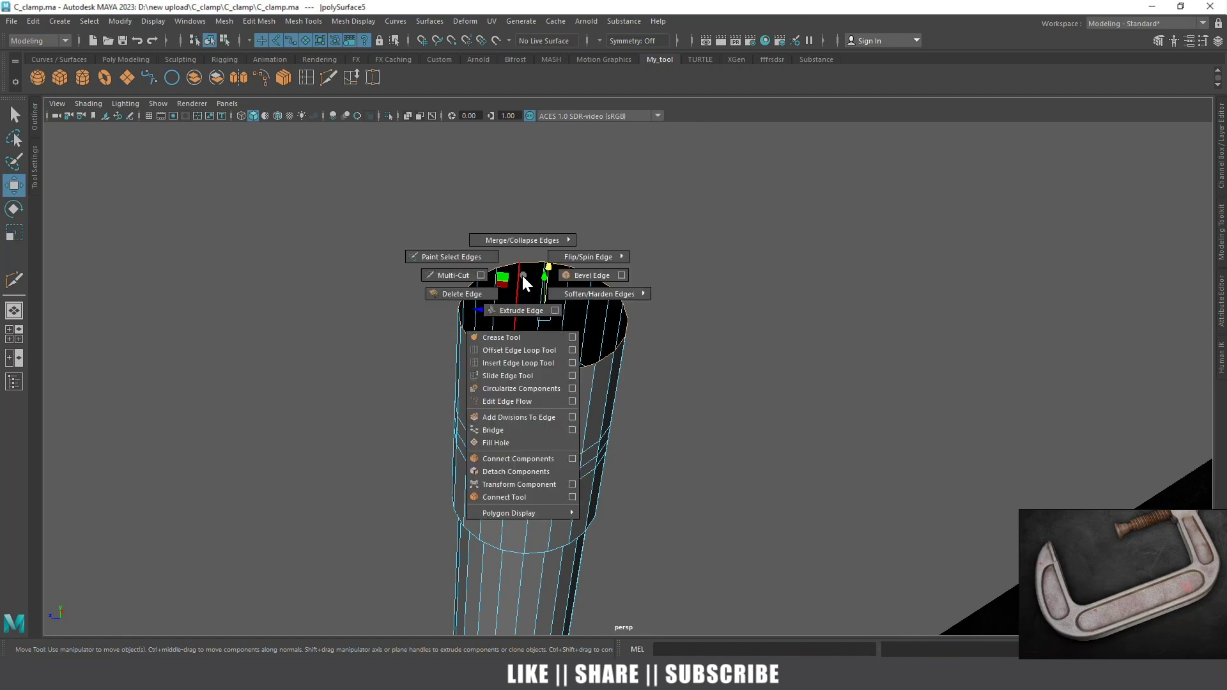
pyautogui.click(498, 441)
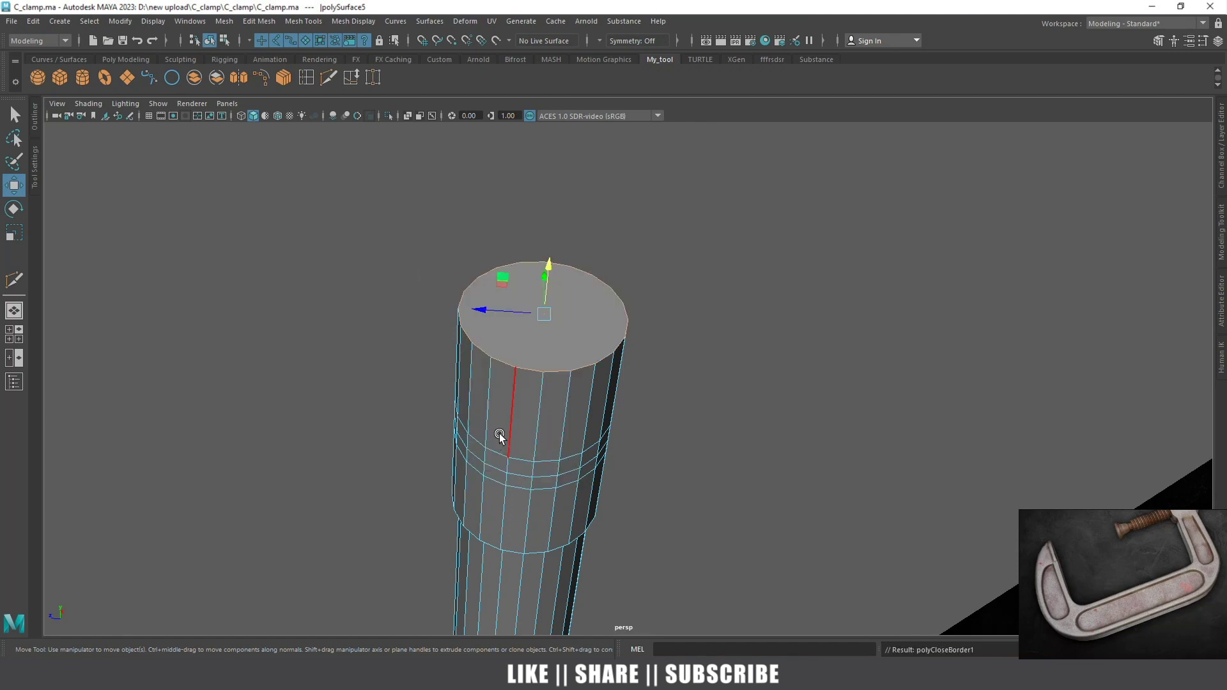
pyautogui.rightClick(578, 316)
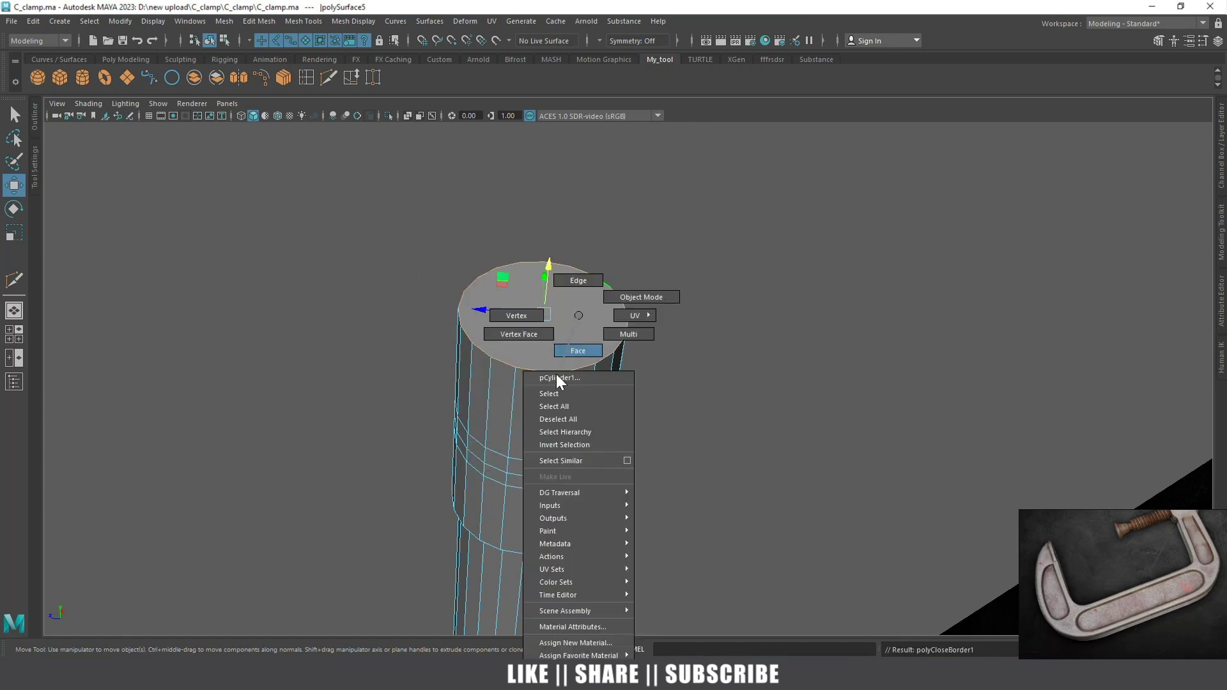
pyautogui.click(581, 347)
pyautogui.click(560, 329)
pyautogui.press('r')
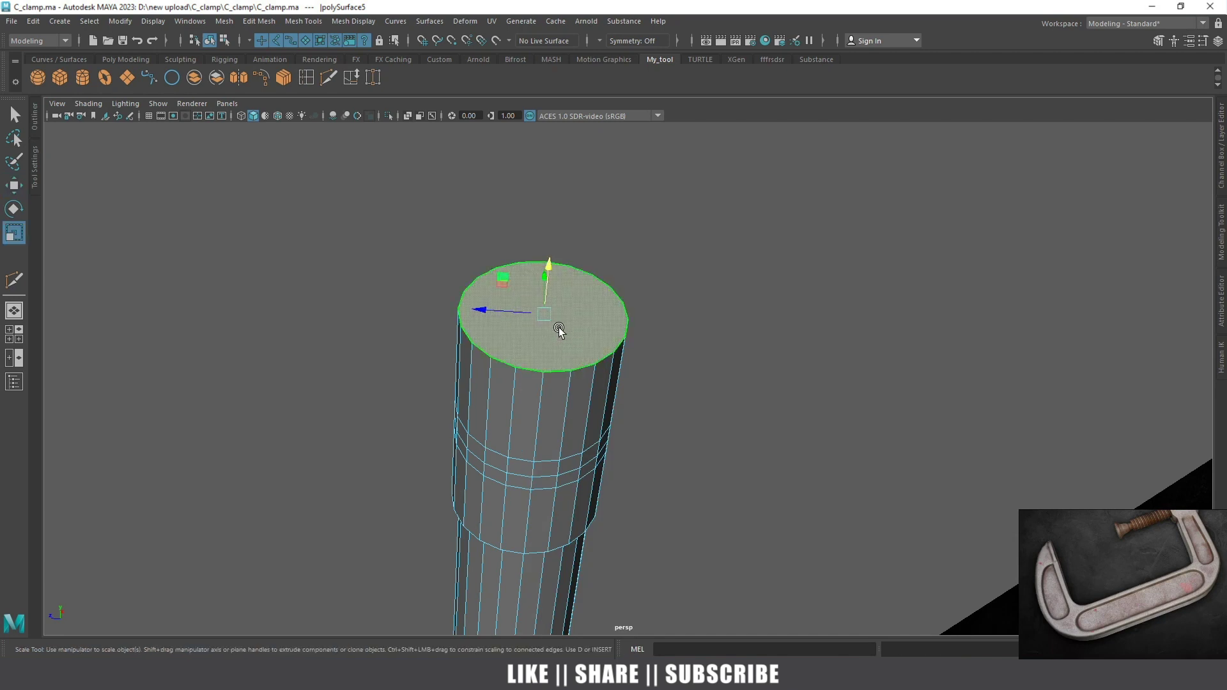
pyautogui.moveTo(550, 314)
pyautogui.keyDown('shift'); pyautogui.mouseDown()
pyautogui.moveTo(504, 306)
pyautogui.moveTo(581, 419)
pyautogui.moveTo(613, 423)
pyautogui.mouseUp(); pyautogui.keyUp('shift')
# Select faces on the cap's outer ring and orbit to inspect the sleeve end
pyautogui.click(607, 421)
pyautogui.keyDown('shift'); pyautogui.click(609, 442); pyautogui.keyUp('shift')
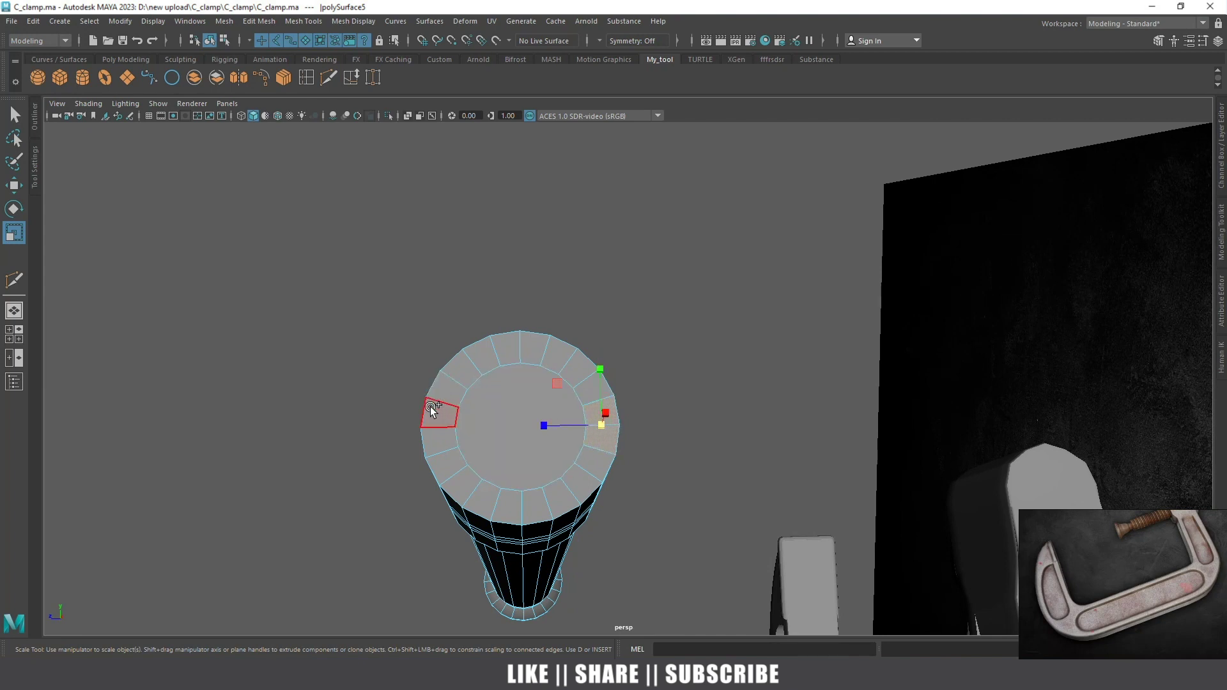
pyautogui.moveTo(572, 424)
pyautogui.keyDown('alt'); pyautogui.mouseDown()
pyautogui.moveTo(540, 403)
pyautogui.moveTo(488, 397)
pyautogui.mouseUp(); pyautogui.keyUp('alt')
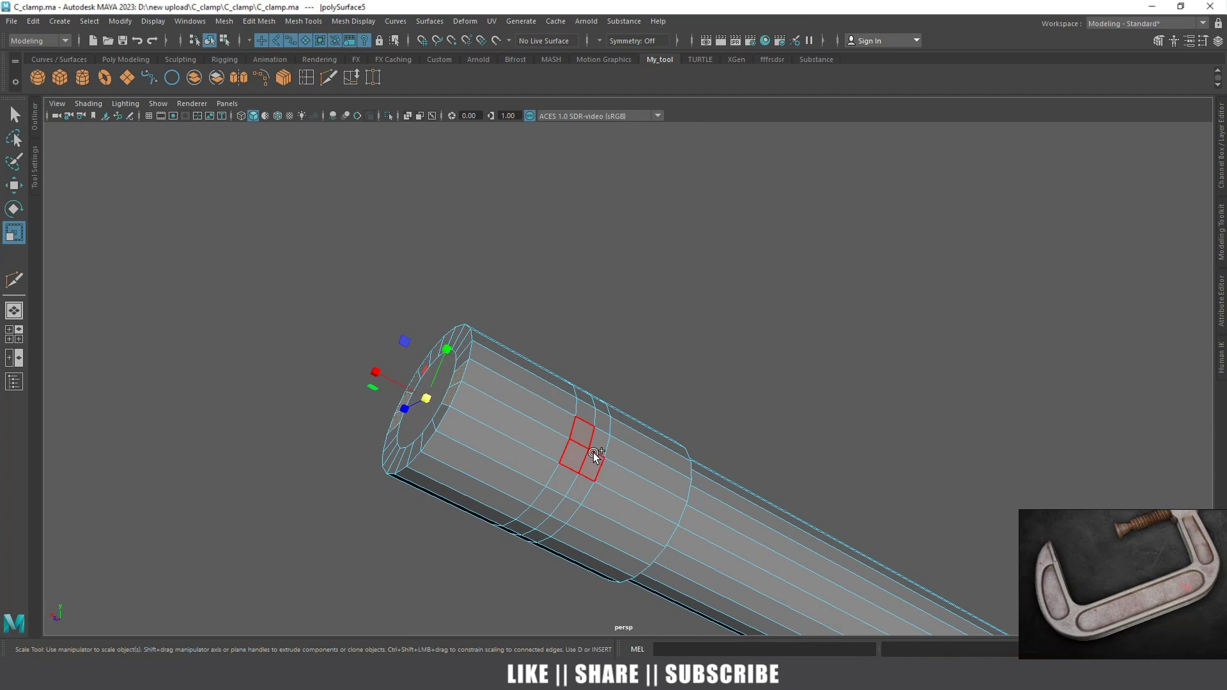
pyautogui.moveTo(605, 442)
pyautogui.keyDown('alt'); pyautogui.mouseDown()
pyautogui.moveTo(520, 404)
pyautogui.moveTo(622, 423)
pyautogui.mouseUp(); pyautogui.keyUp('alt')
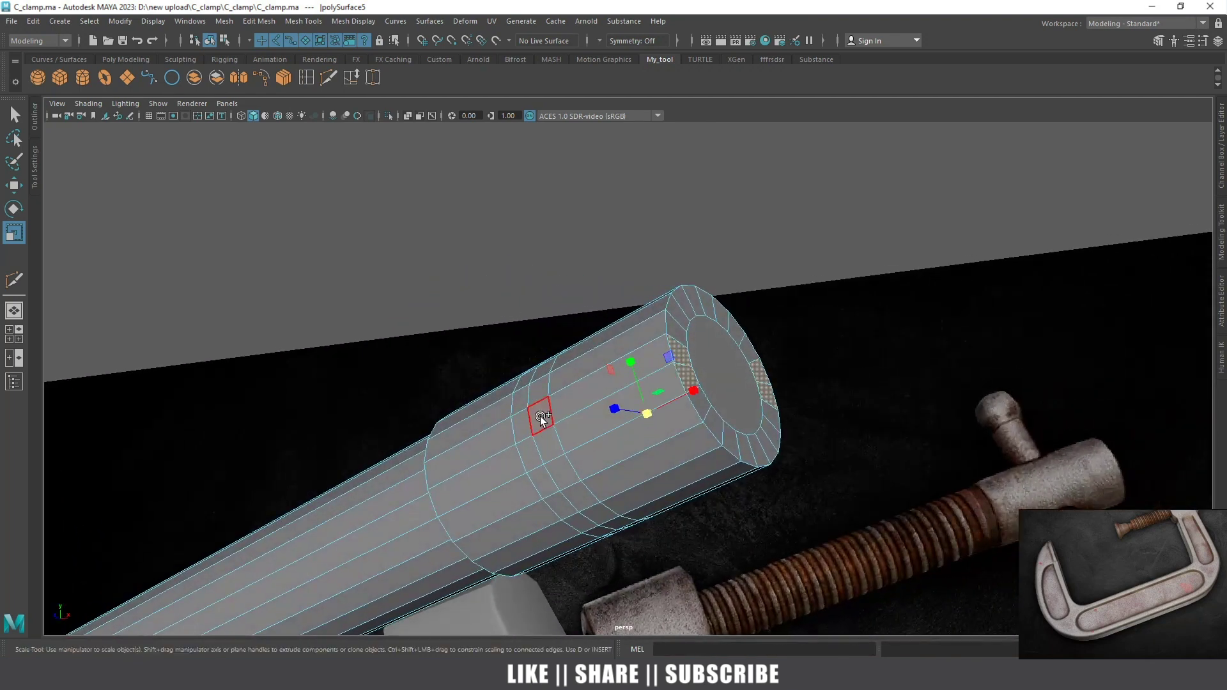
pyautogui.moveTo(545, 429)
pyautogui.keyDown('alt'); pyautogui.mouseDown()
pyautogui.moveTo(586, 397)
pyautogui.moveTo(504, 345)
pyautogui.mouseUp(); pyautogui.keyUp('alt')
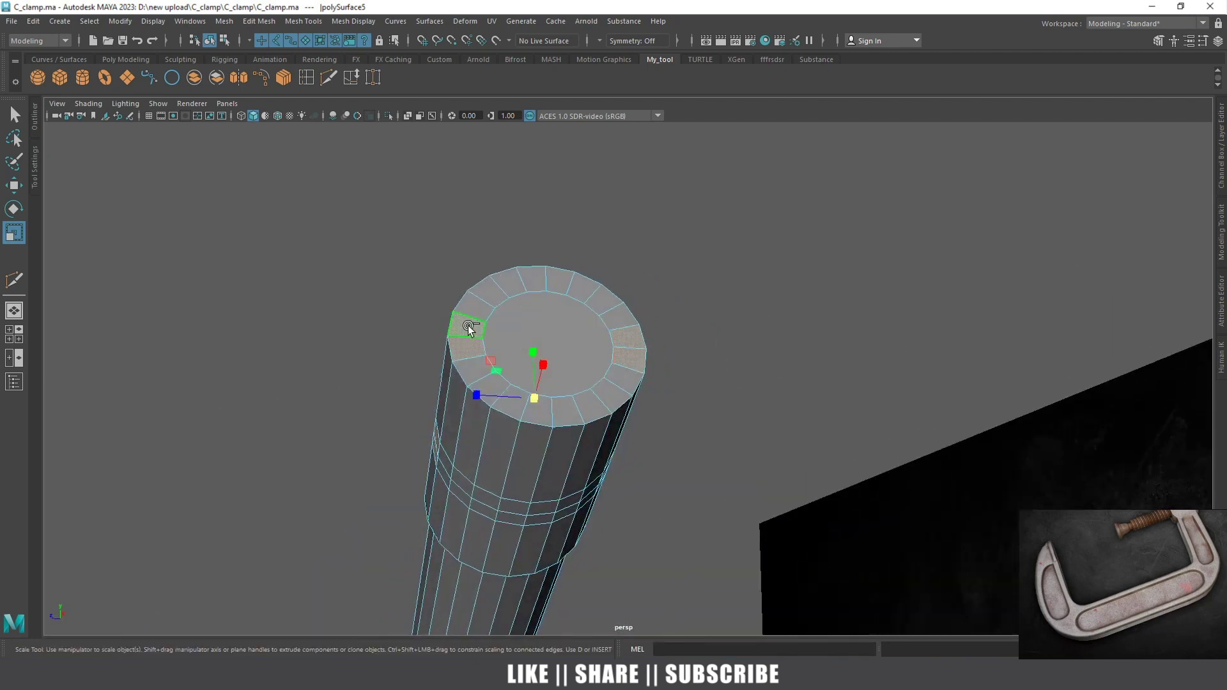
pyautogui.moveTo(629, 366)
pyautogui.keyDown('alt'); pyautogui.mouseDown()
pyautogui.moveTo(473, 328)
pyautogui.moveTo(392, 335)
pyautogui.moveTo(548, 356)
pyautogui.moveTo(584, 431)
pyautogui.moveTo(559, 360)
pyautogui.moveTo(485, 355)
pyautogui.moveTo(470, 383)
pyautogui.mouseUp(); pyautogui.keyUp('alt')
pyautogui.press('space')
pyautogui.press('space')
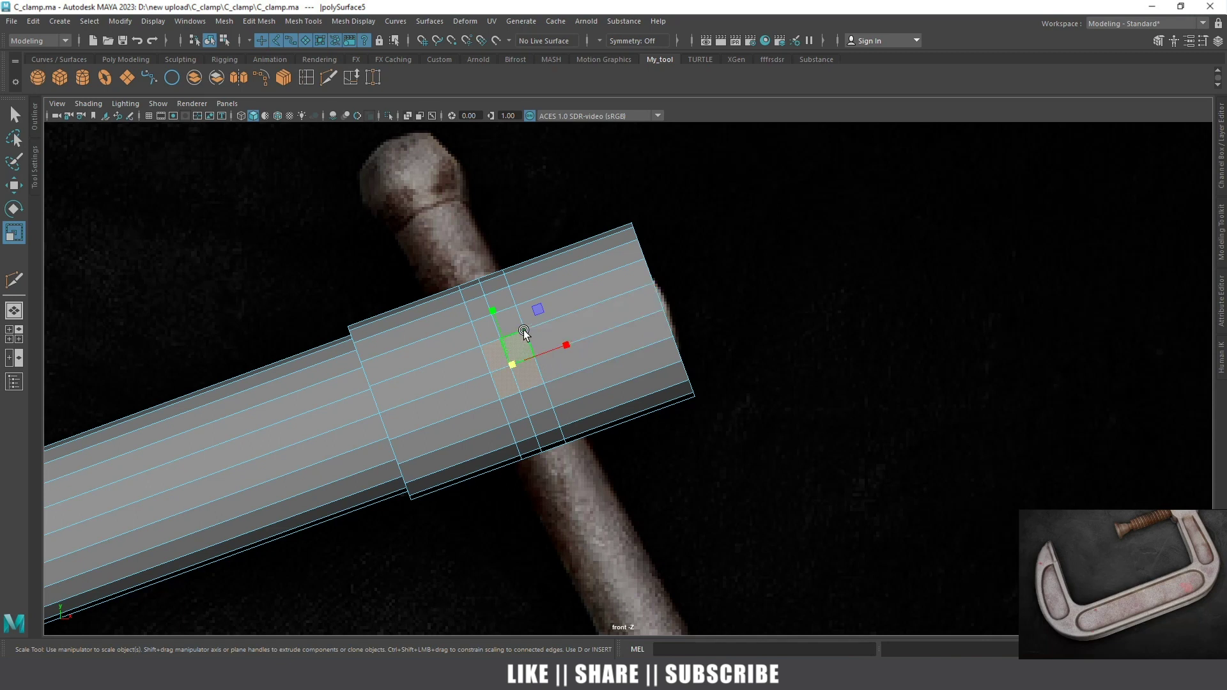
# Compare the sleeve against the reference by switching between front and perspective views
pyautogui.press('space')
pyautogui.moveTo(516, 286)
pyautogui.mouseDown()
pyautogui.moveTo(625, 411)
pyautogui.moveTo(663, 420)
pyautogui.moveTo(790, 376)
pyautogui.moveTo(734, 430)
pyautogui.moveTo(745, 408)
pyautogui.moveTo(828, 379)
pyautogui.mouseUp()
pyautogui.press('space')
pyautogui.moveTo(646, 317); pyautogui.dragTo(646, 348)
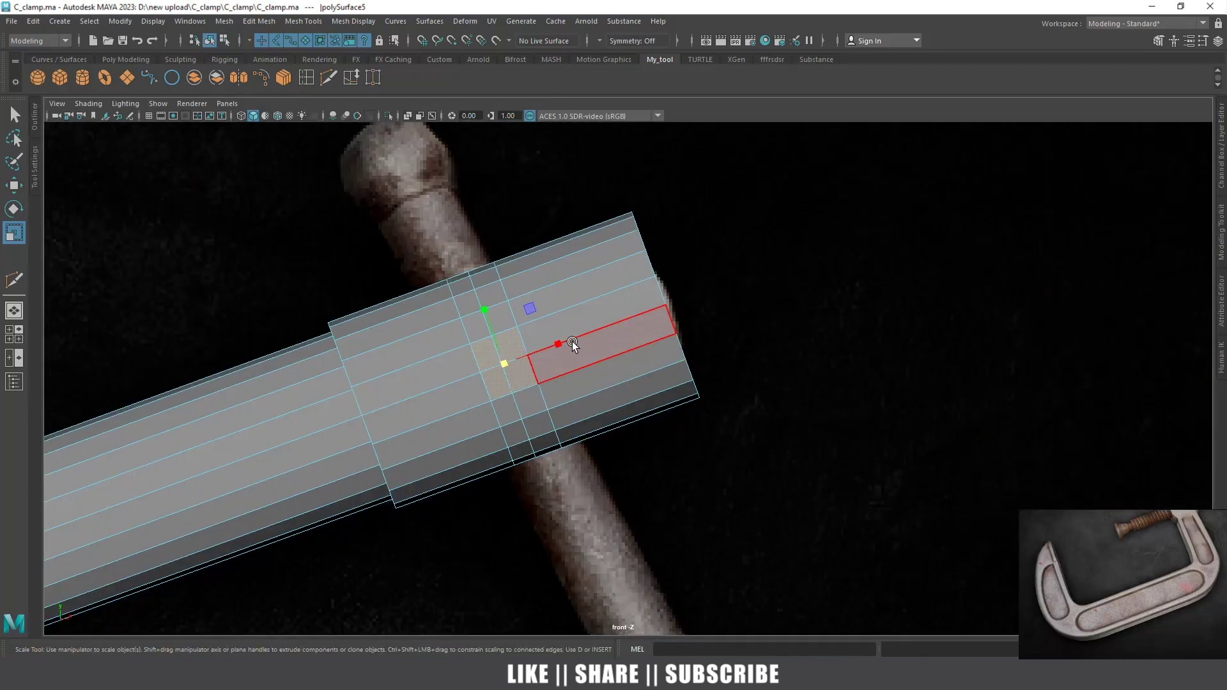
pyautogui.press('space')
pyautogui.moveTo(504, 346); pyautogui.dragTo(504, 312)
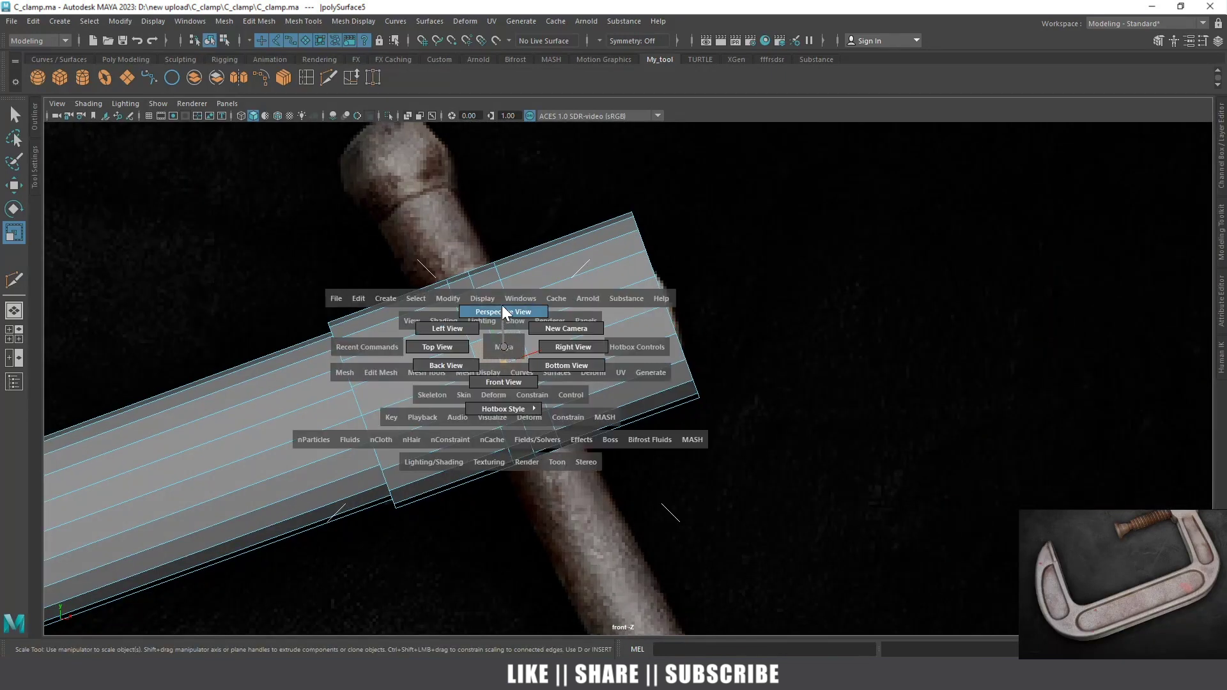
pyautogui.moveTo(536, 355)
pyautogui.keyDown('alt'); pyautogui.mouseDown()
pyautogui.moveTo(580, 381)
pyautogui.moveTo(485, 359)
pyautogui.mouseUp(); pyautogui.keyUp('alt')
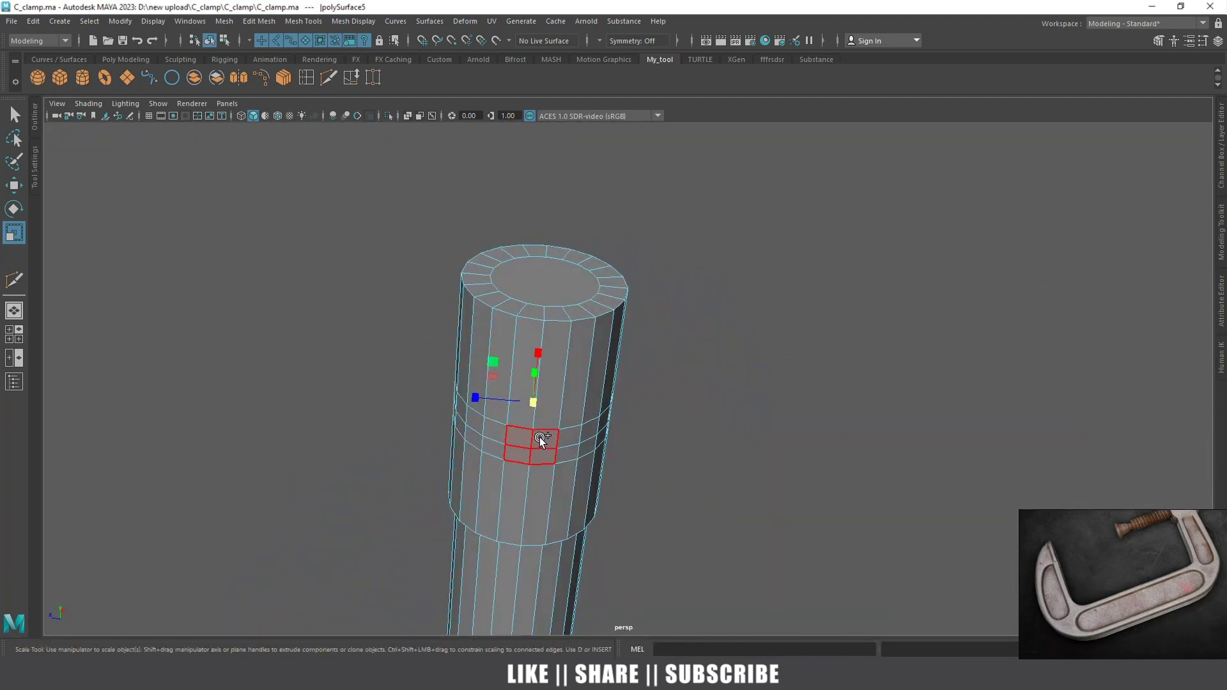
pyautogui.keyDown('alt'); pyautogui.moveTo(540, 323); pyautogui.dragTo(555, 408); pyautogui.keyUp('alt')
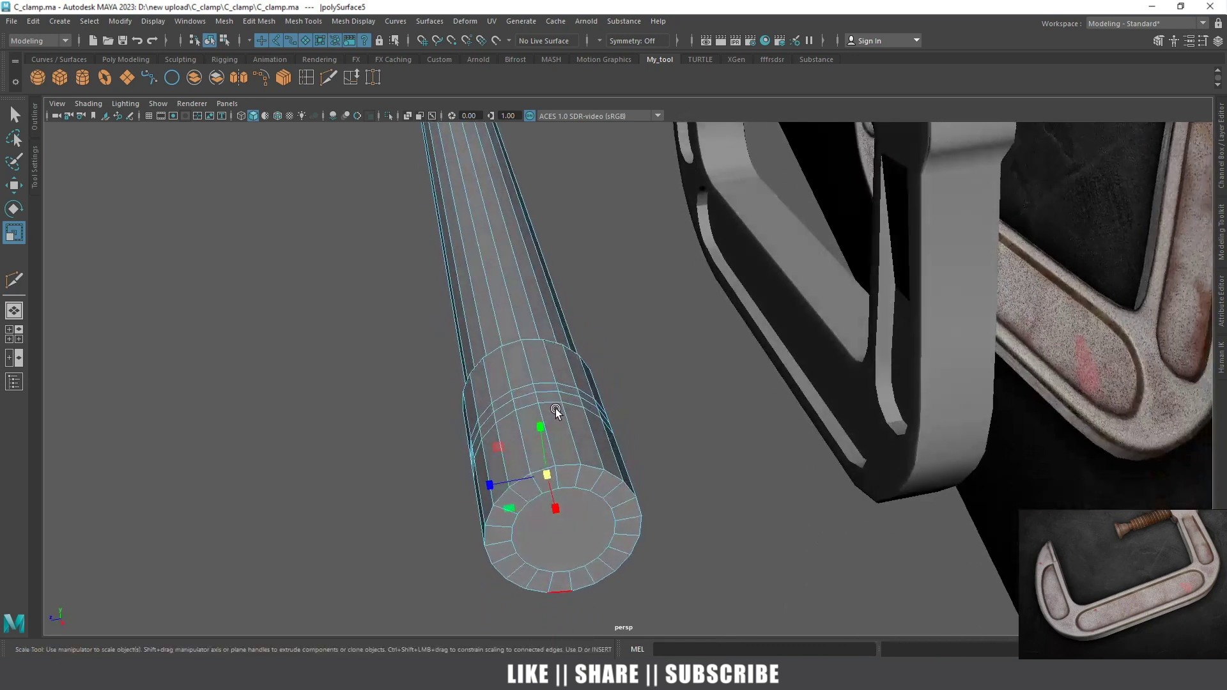
# Select a sleeve side face aligned with the T-handle and check it in the front view
pyautogui.keyDown('shift'); pyautogui.click(524, 400); pyautogui.keyUp('shift')
pyautogui.moveTo(542, 415)
pyautogui.keyDown('alt'); pyautogui.mouseDown()
pyautogui.moveTo(543, 443)
pyautogui.moveTo(565, 458)
pyautogui.mouseUp(); pyautogui.keyUp('alt')
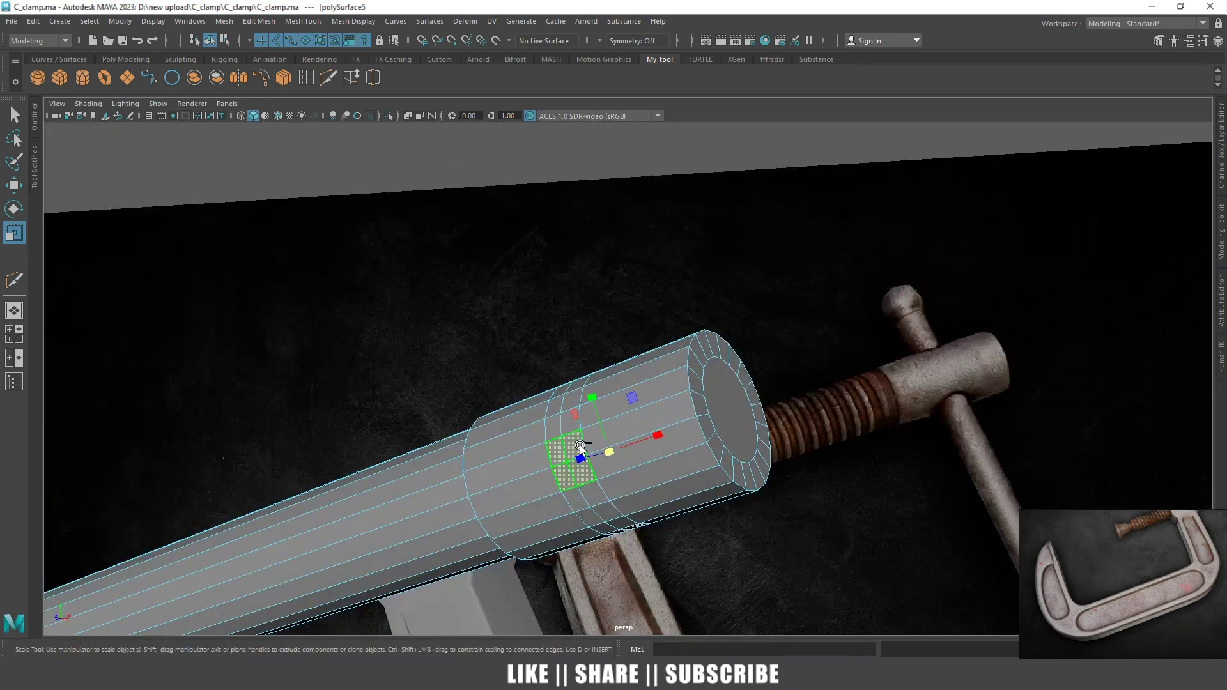
pyautogui.keyDown('alt'); pyautogui.moveTo(654, 452); pyautogui.dragTo(588, 432); pyautogui.keyUp('alt')
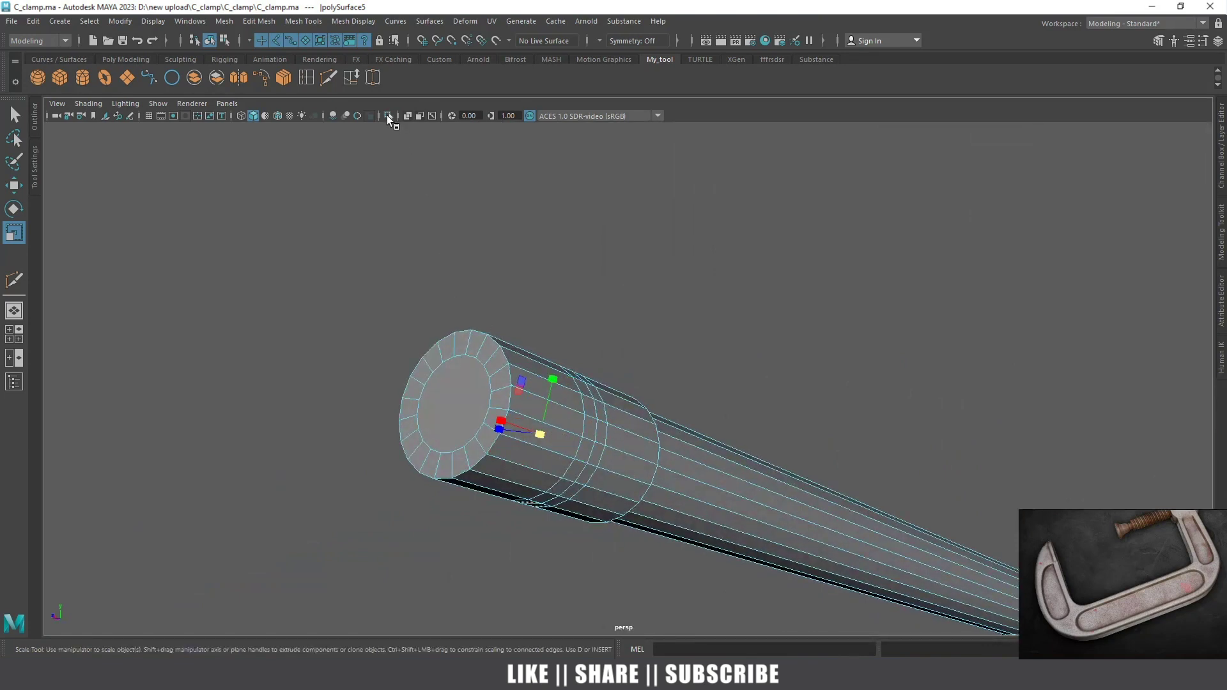
pyautogui.press('space')
pyautogui.moveTo(449, 221); pyautogui.dragTo(453, 252)
pyautogui.scroll(1, 609, 345)
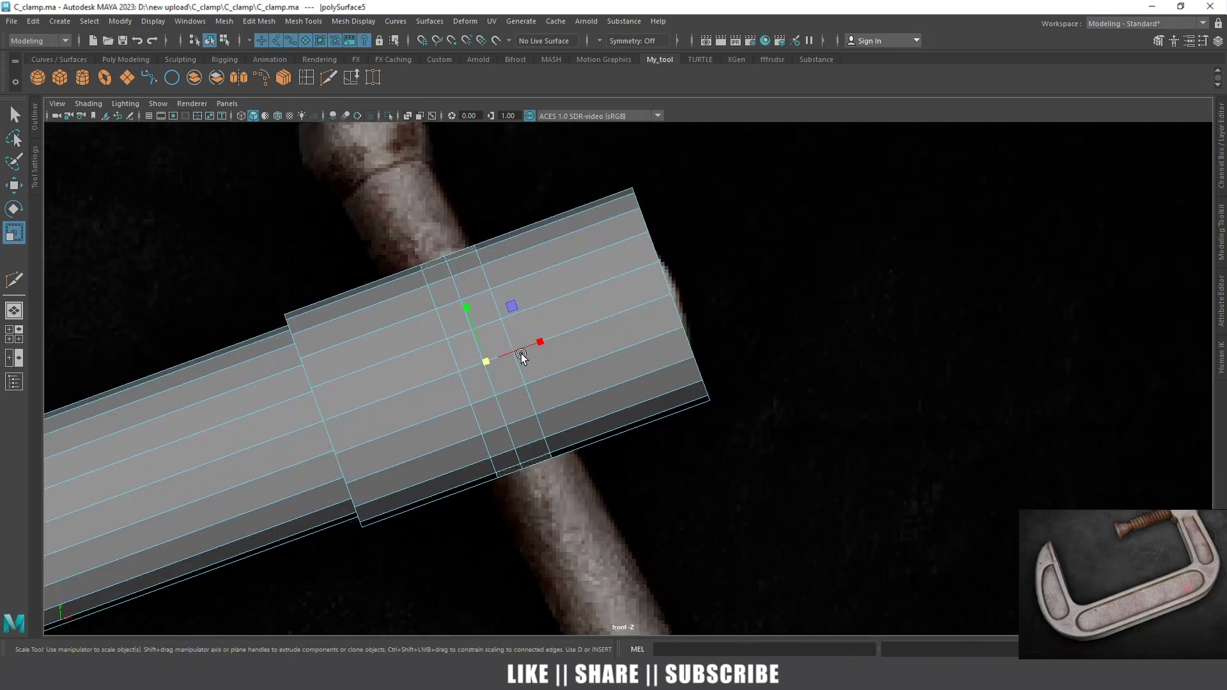
pyautogui.keyDown('alt'); pyautogui.moveTo(520, 354); pyautogui.dragTo(589, 400, button='middle'); pyautogui.keyUp('alt')
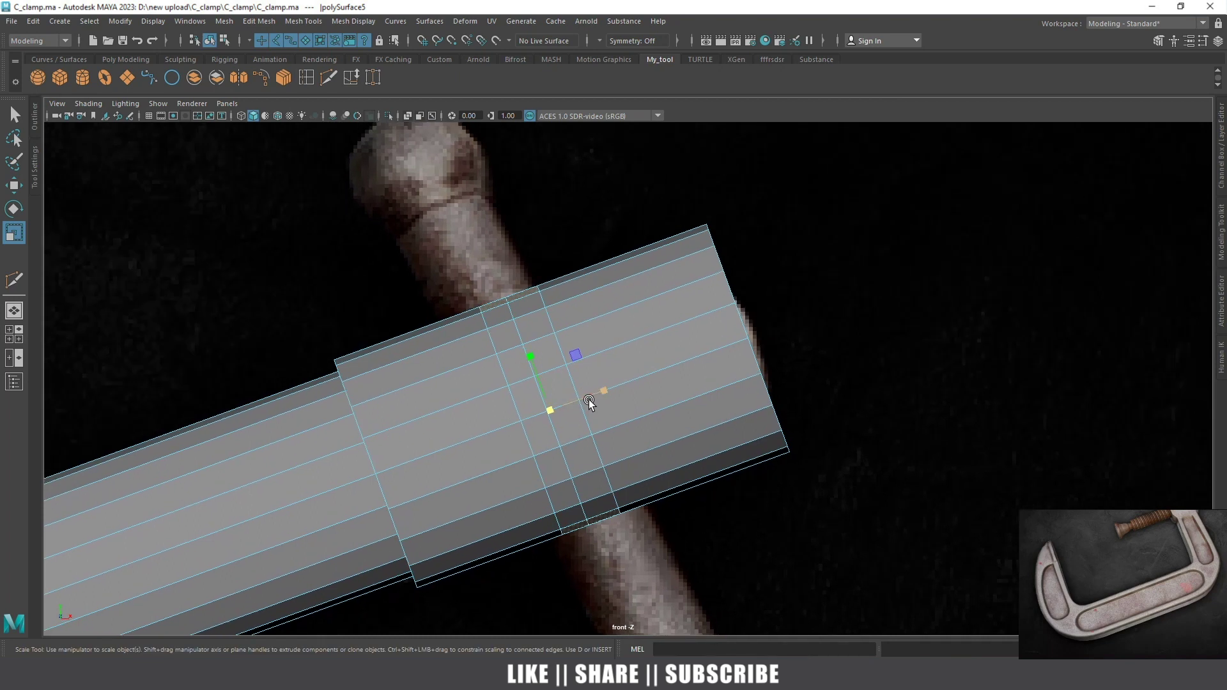
pyautogui.scroll(-2, 588, 400)
pyautogui.press('space')
pyautogui.moveTo(543, 325)
pyautogui.mouseDown()
pyautogui.moveTo(543, 294)
pyautogui.moveTo(569, 325)
pyautogui.mouseUp()
pyautogui.scroll(2, 513, 464)
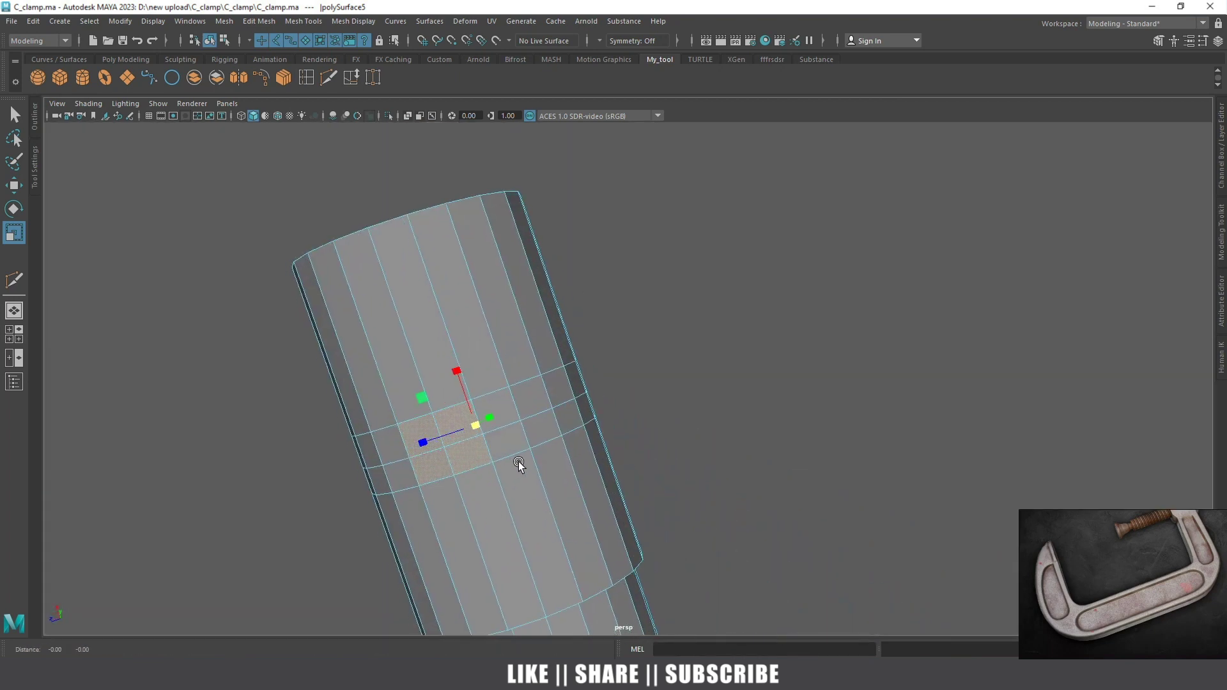
# Extrude the selected sleeve side faces with a 0.002 offset
pyautogui.scroll(2, 580, 403)
pyautogui.scroll(2, 603, 471)
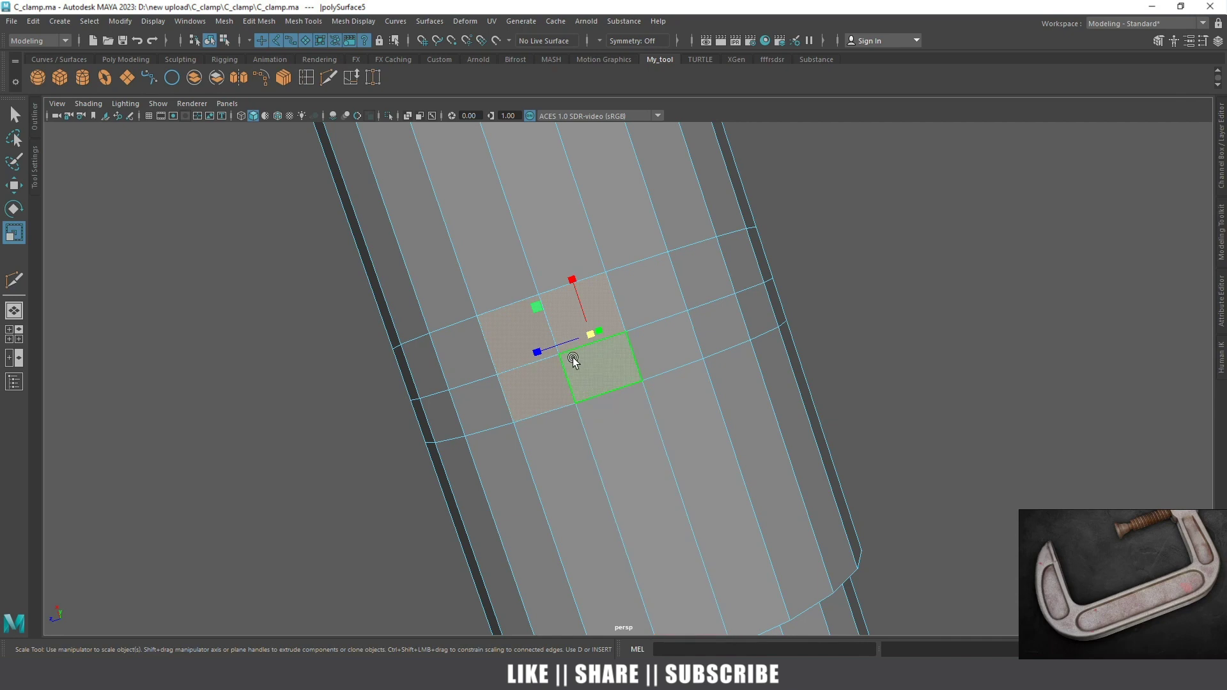
pyautogui.keyDown('shift'); pyautogui.moveTo(575, 351); pyautogui.dragTo(576, 317, button='right'); pyautogui.keyUp('shift')
pyautogui.scroll(2, 600, 362)
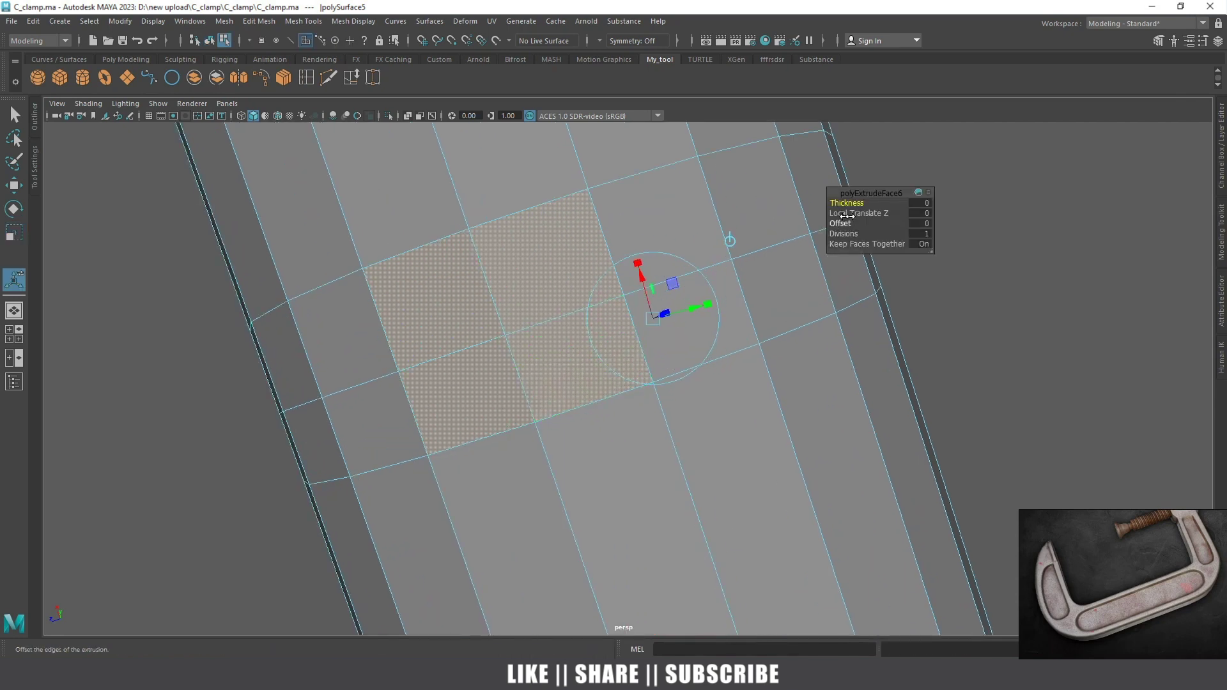
pyautogui.moveTo(839, 223); pyautogui.dragTo(839, 223)
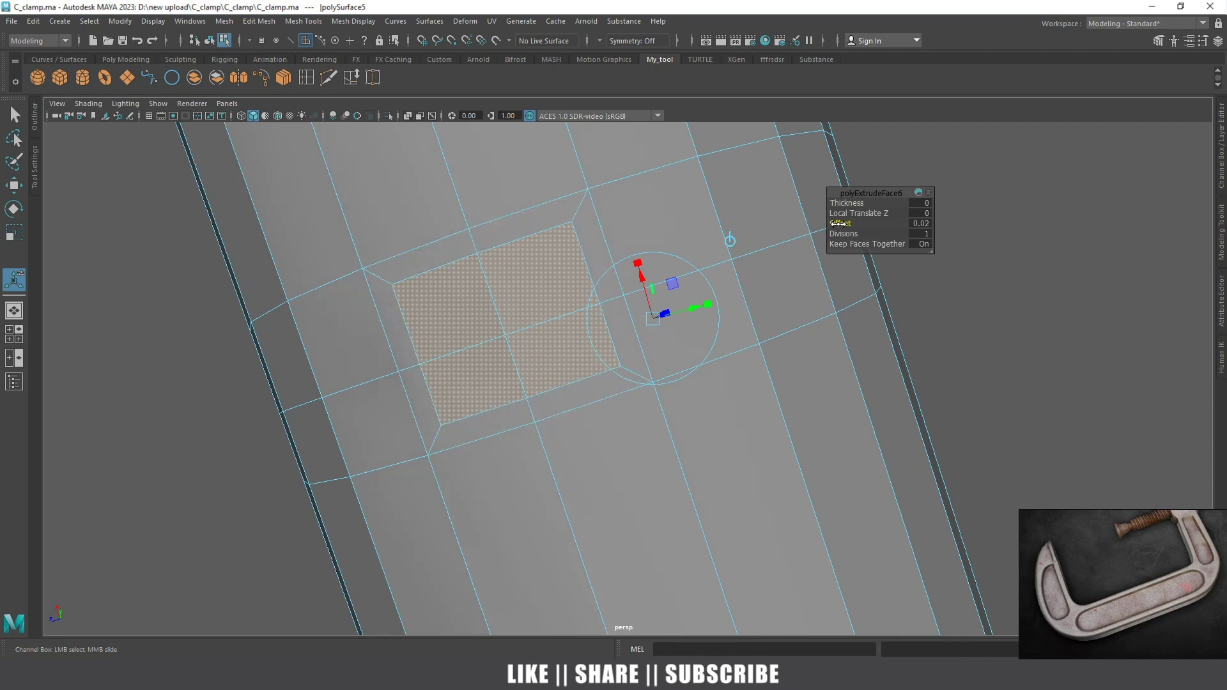
pyautogui.click(912, 226)
pyautogui.write('.001')
pyautogui.write('0.002')
pyautogui.press('Return')
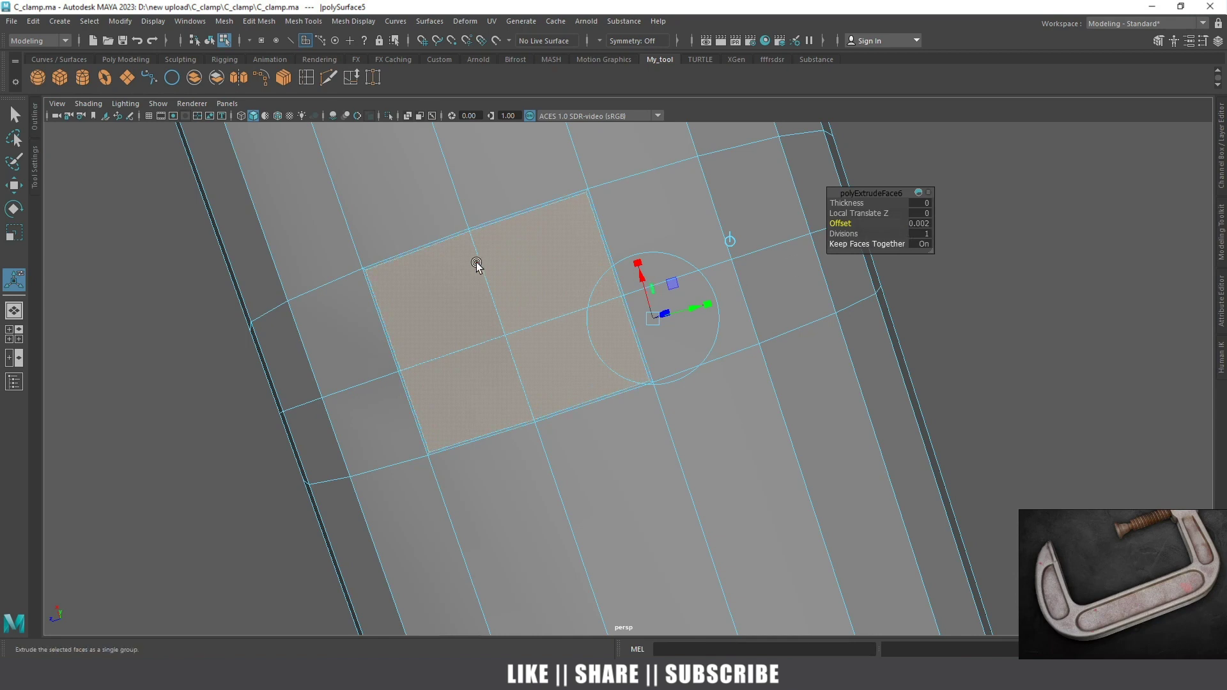
pyautogui.keyDown('alt'); pyautogui.moveTo(474, 266); pyautogui.dragTo(473, 275, button='middle'); pyautogui.keyUp('alt')
pyautogui.press('w')
pyautogui.keyDown('shift'); pyautogui.moveTo(456, 281); pyautogui.dragTo(439, 392, button='right'); pyautogui.keyUp('shift')
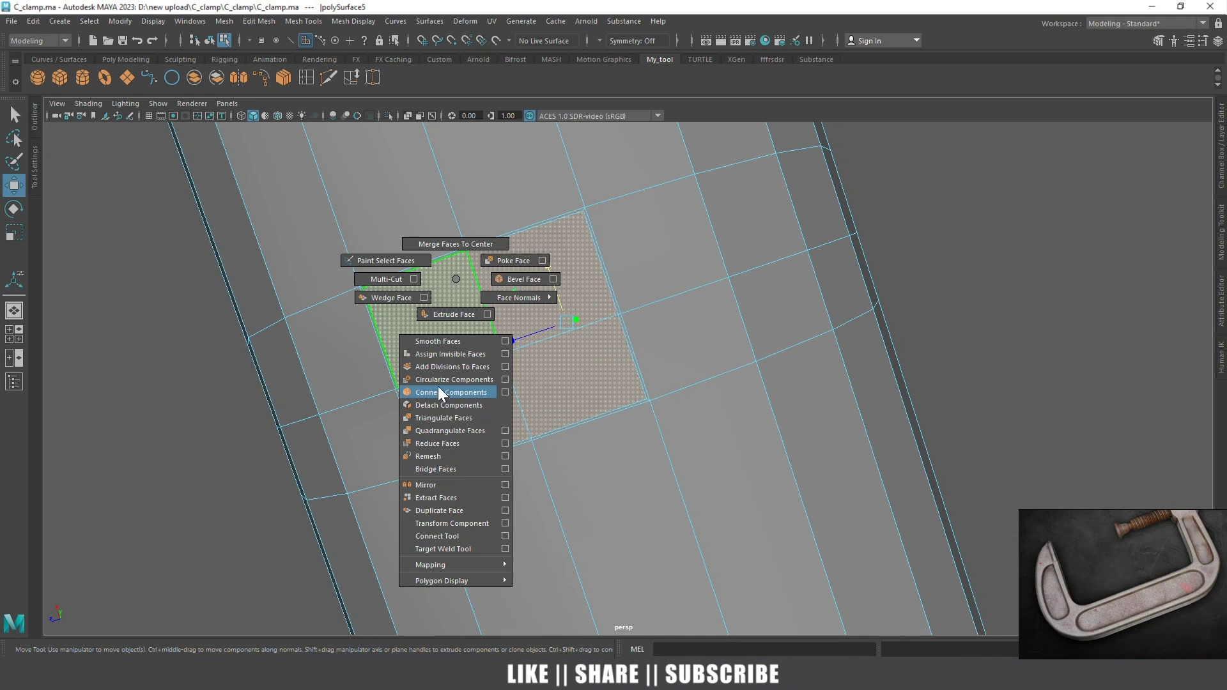
# Circularize the sleeve's side face patch into a round disc with polyCircularize1 radial offset -0.03
pyautogui.keyDown('shift'); pyautogui.moveTo(439, 390); pyautogui.dragTo(438, 381, button='right'); pyautogui.keyUp('shift')
pyautogui.moveTo(861, 213); pyautogui.dragTo(856, 214)
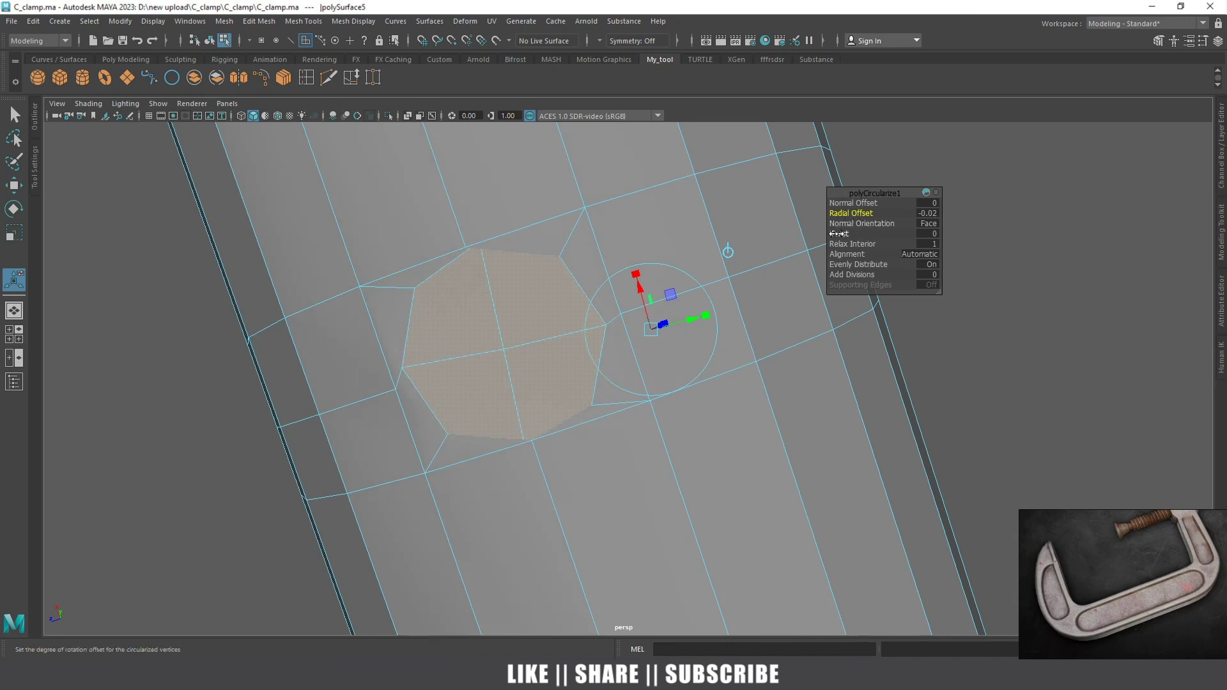
pyautogui.moveTo(845, 203)
pyautogui.mouseDown()
pyautogui.moveTo(845, 228)
pyautogui.moveTo(1131, 227)
pyautogui.mouseUp()
pyautogui.hotkey('ctrl', 'z')
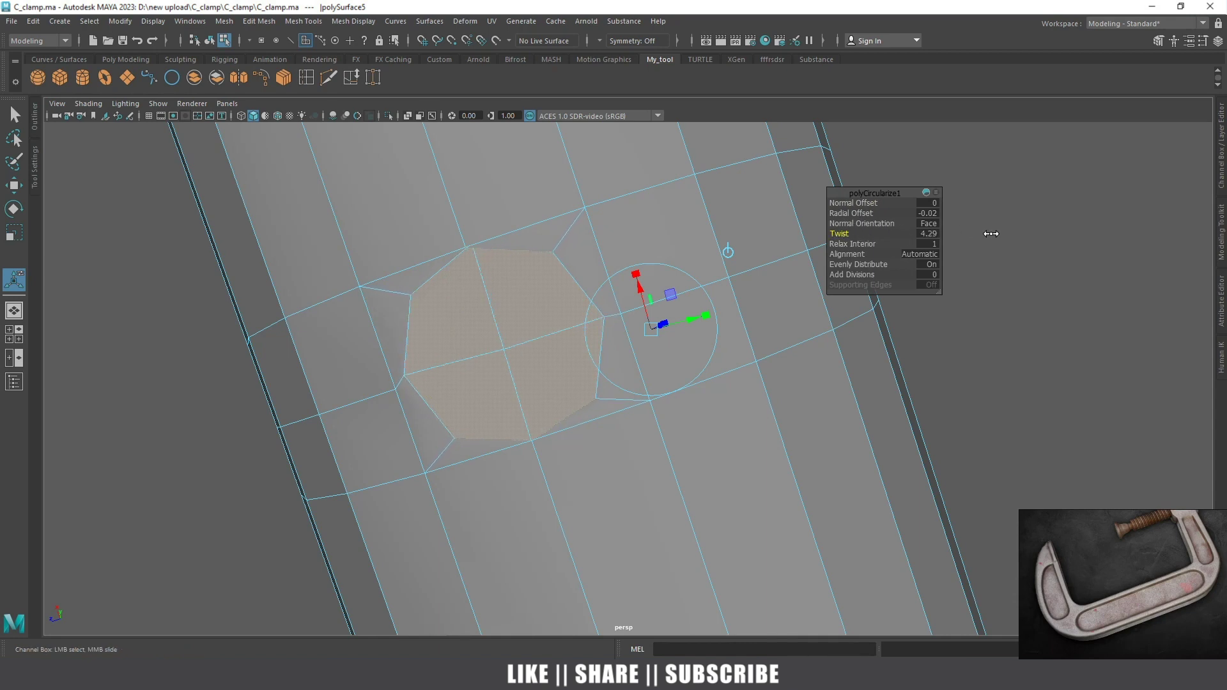
pyautogui.moveTo(842, 212); pyautogui.dragTo(842, 212)
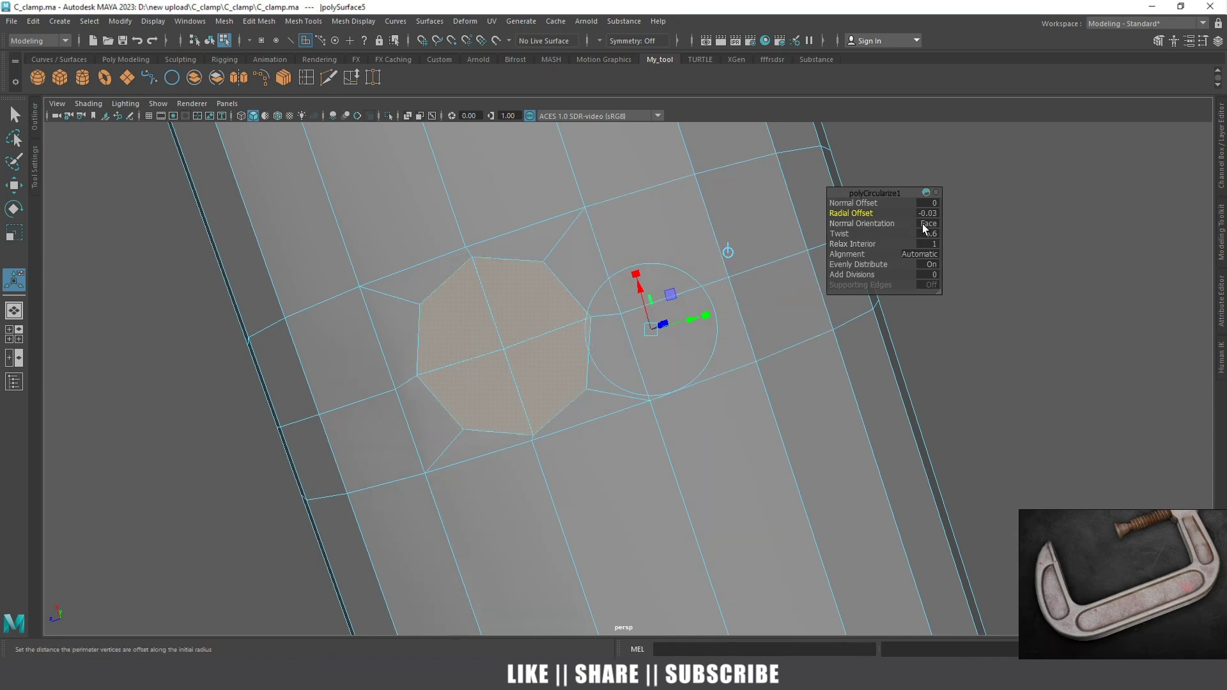
pyautogui.moveTo(735, 403)
pyautogui.keyDown('ctrl'); pyautogui.keyDown('alt'); pyautogui.mouseDown()
pyautogui.moveTo(624, 299)
pyautogui.moveTo(601, 347)
pyautogui.moveTo(742, 433)
pyautogui.mouseUp(); pyautogui.keyUp('alt'); pyautogui.keyUp('ctrl')
pyautogui.press('w')
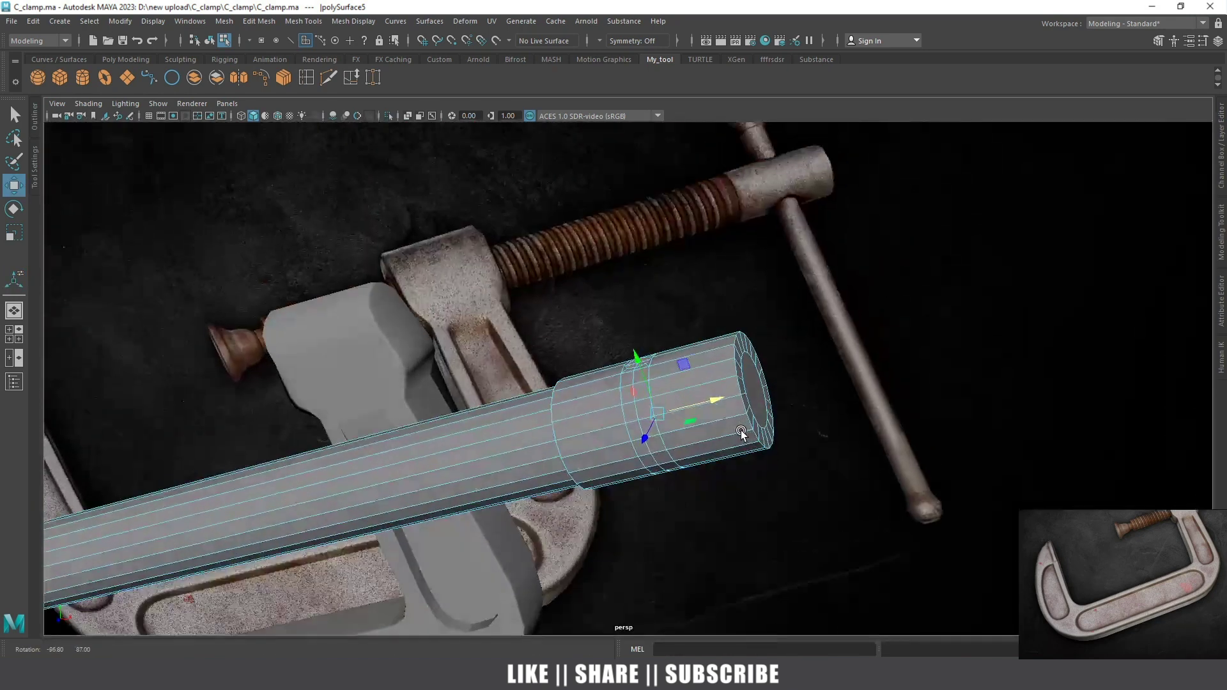
# Extrude the circular patch inward into a recessed hole for the T-handle
pyautogui.moveTo(741, 434)
pyautogui.keyDown('alt'); pyautogui.mouseDown()
pyautogui.moveTo(588, 396)
pyautogui.moveTo(604, 386)
pyautogui.mouseUp(); pyautogui.keyUp('alt')
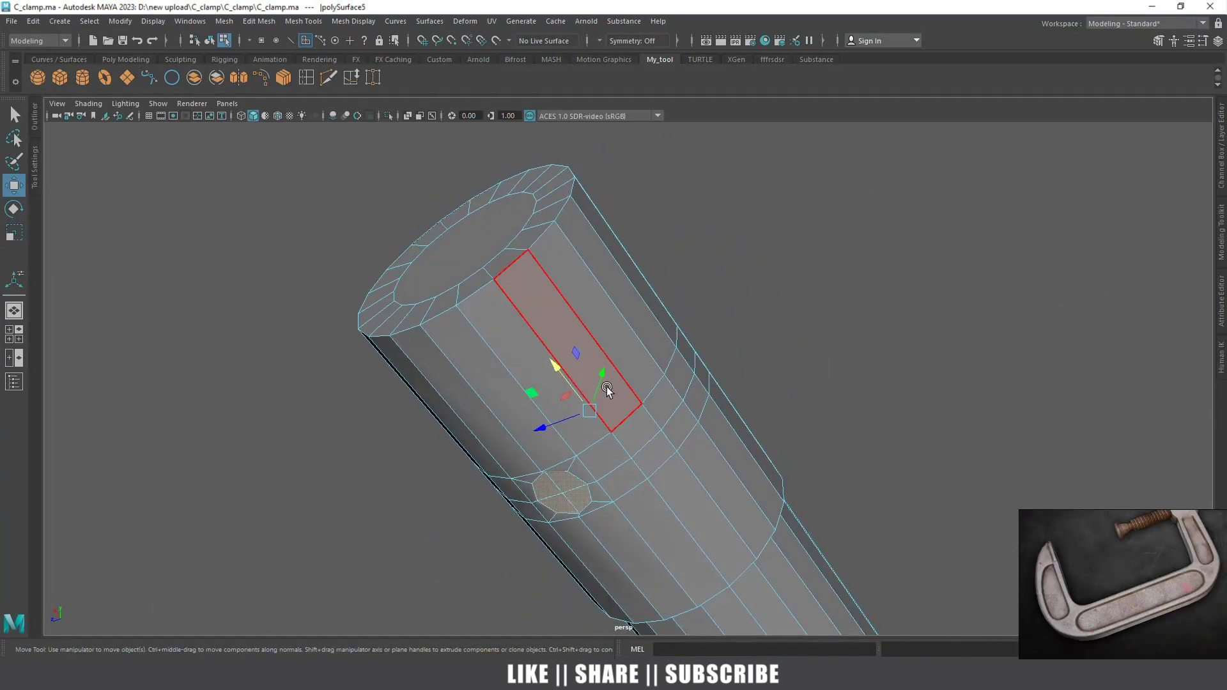
pyautogui.press('r')
pyautogui.keyDown('shift'); pyautogui.moveTo(605, 381); pyautogui.dragTo(638, 290); pyautogui.keyUp('shift')
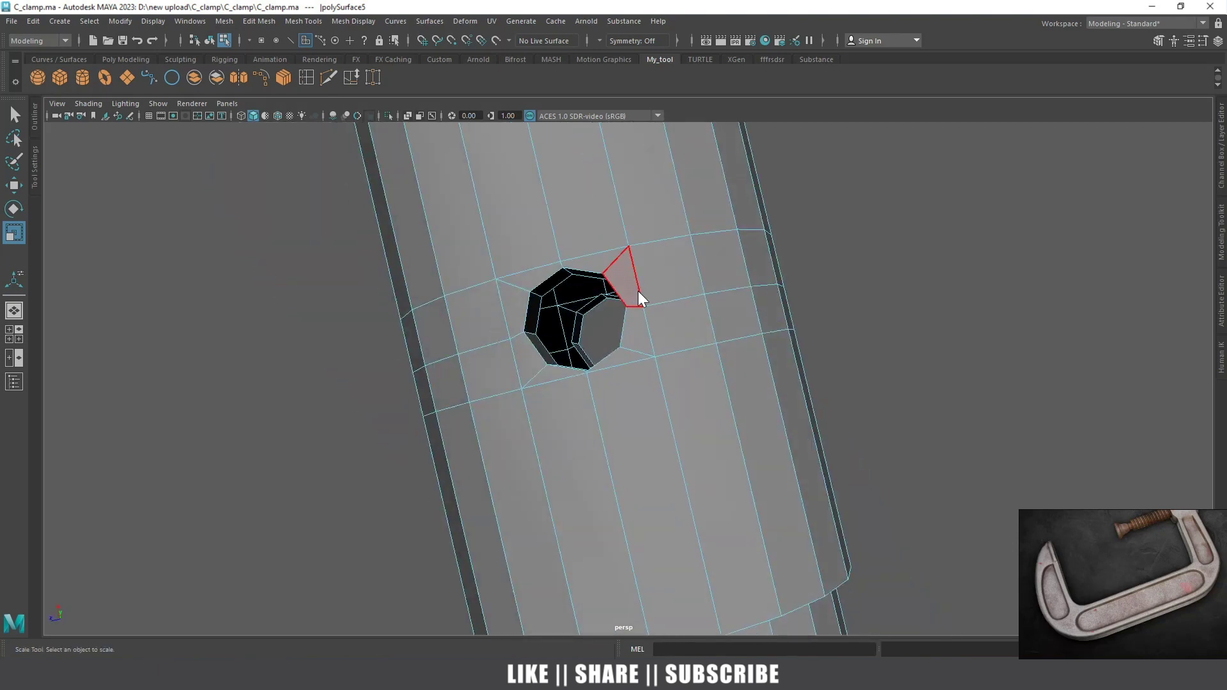
pyautogui.rightClick(638, 291)
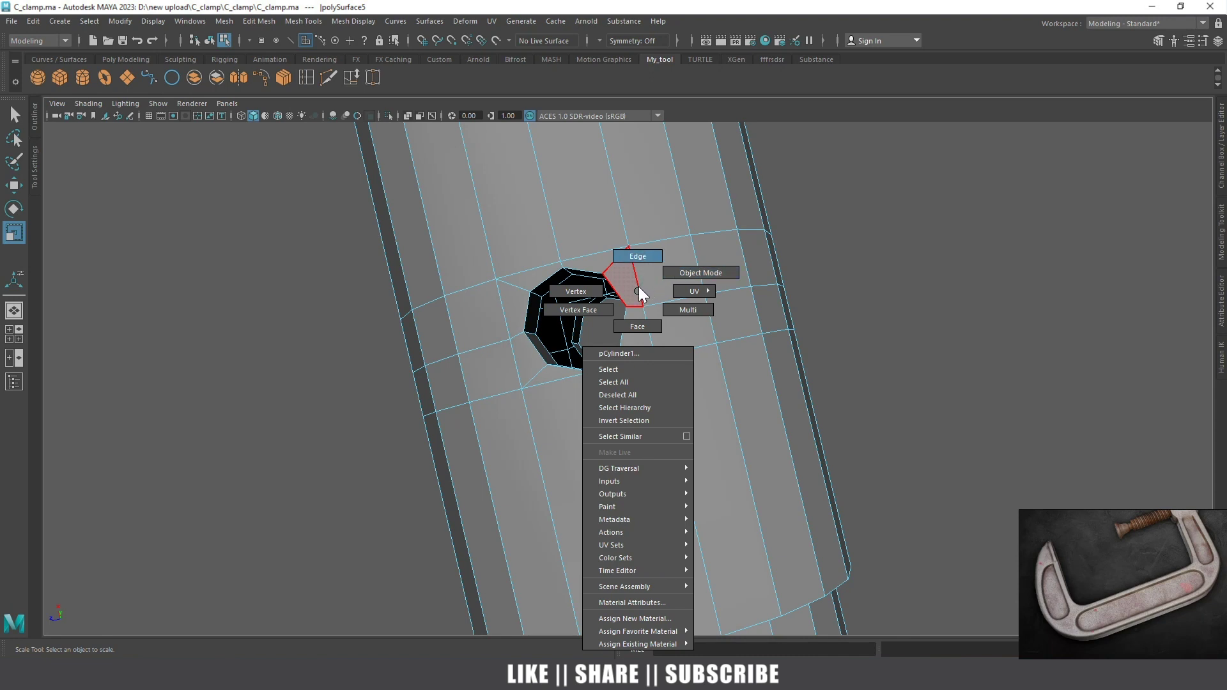
# Restore the deleted cap face inside the hole and orbit to inspect it
pyautogui.scroll(3, 607, 301)
pyautogui.hotkey('ctrl', 'z')
pyautogui.keyDown('alt'); pyautogui.moveTo(599, 300); pyautogui.dragTo(575, 343); pyautogui.keyUp('alt')
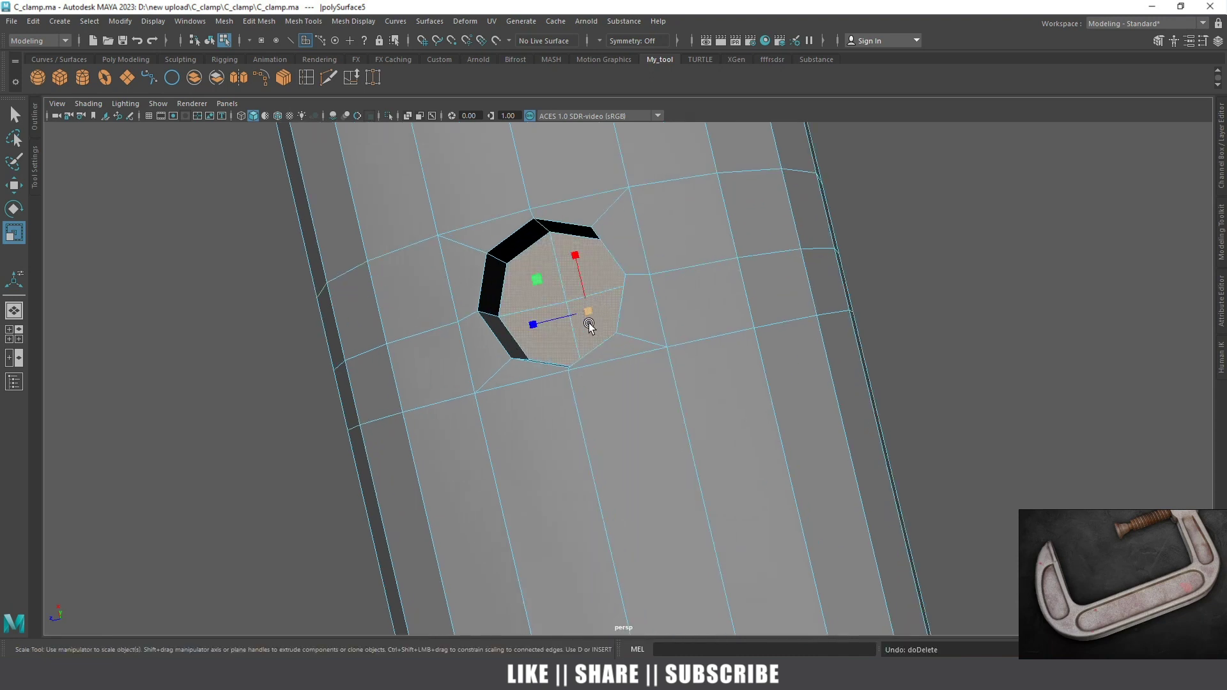
pyautogui.scroll(-5, 576, 343)
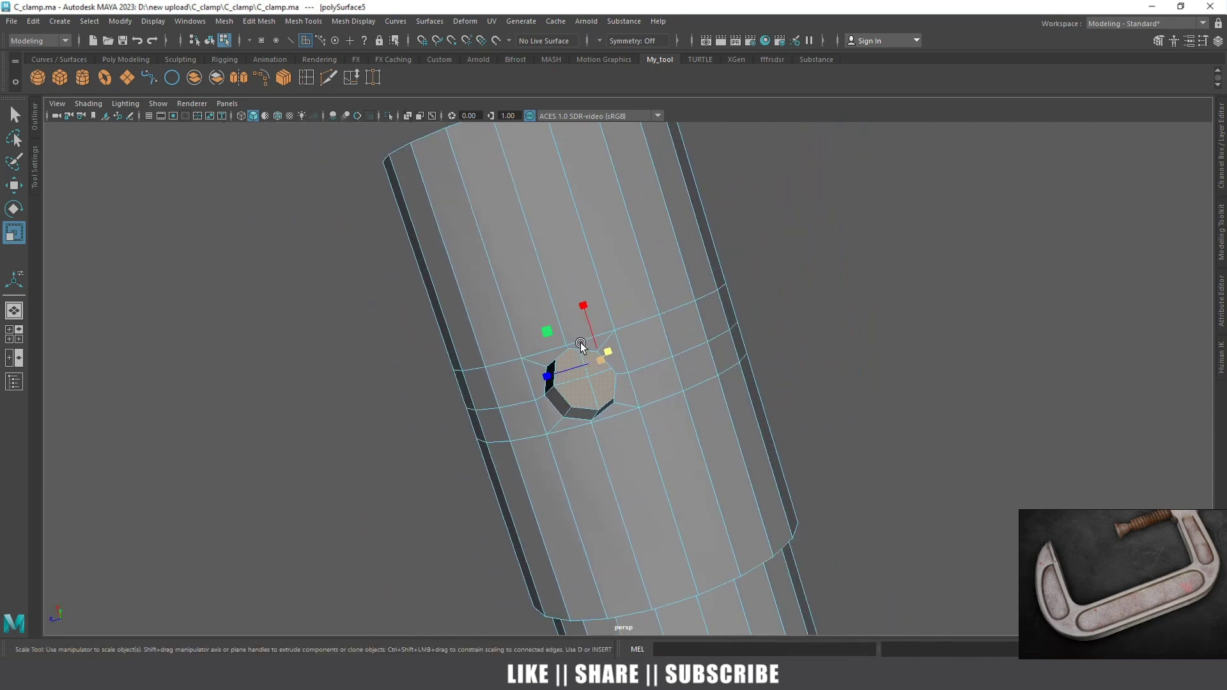
pyautogui.keyDown('alt'); pyautogui.moveTo(578, 345); pyautogui.dragTo(613, 335); pyautogui.keyUp('alt')
pyautogui.scroll(3, 624, 409)
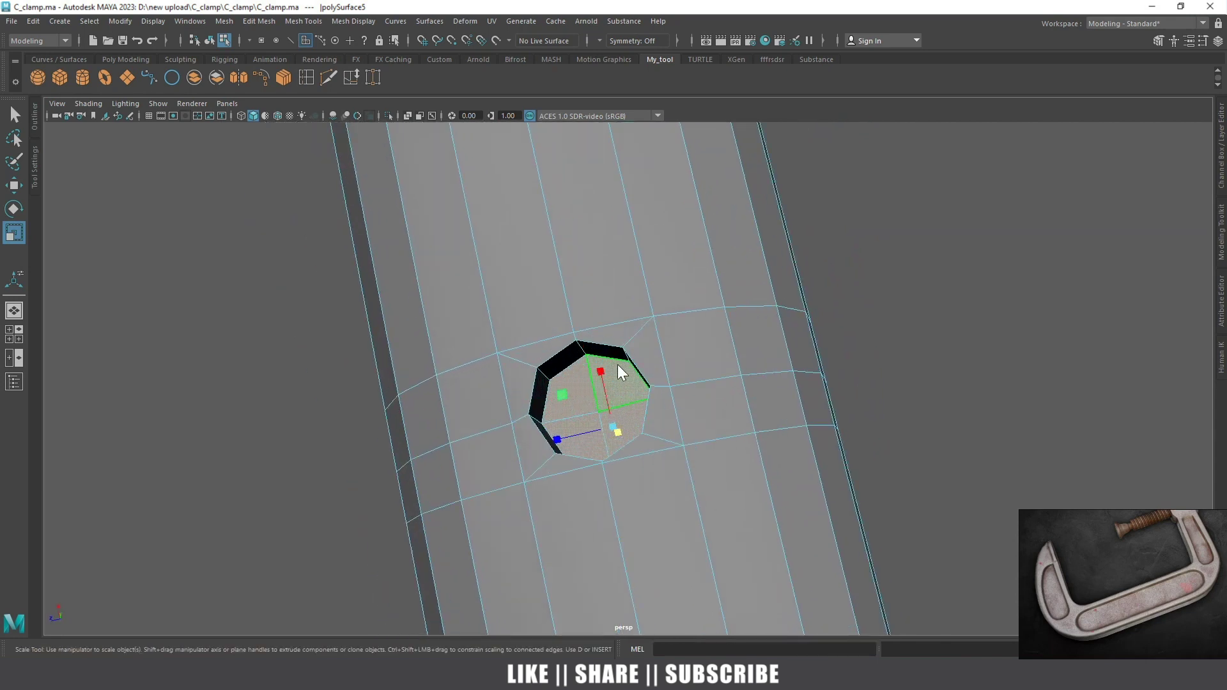
# Extrude the hole face with a 0.01 offset, then orbit out to see the whole cylinder
pyautogui.keyDown('shift'); pyautogui.moveTo(618, 364); pyautogui.dragTo(608, 335, button='right'); pyautogui.keyUp('shift')
pyautogui.scroll(3, 627, 396)
pyautogui.moveTo(838, 223); pyautogui.dragTo(840, 222)
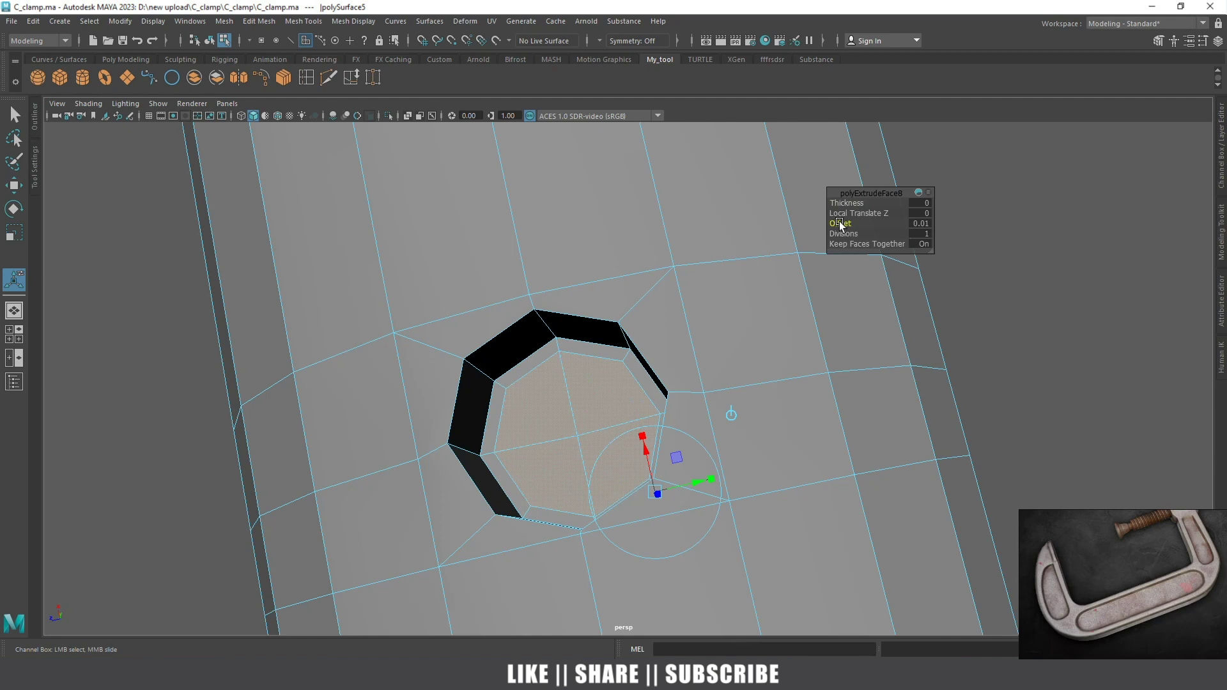
pyautogui.press('w')
pyautogui.scroll(-5, 613, 383)
pyautogui.moveTo(613, 319)
pyautogui.keyDown('alt'); pyautogui.mouseDown()
pyautogui.moveTo(584, 254)
pyautogui.moveTo(597, 286)
pyautogui.mouseUp(); pyautogui.keyUp('alt')
pyautogui.press('space')
pyautogui.click(597, 287)
# Frame the perspective view on the face inside the cylinder's hole
pyautogui.keyDown('shift'); pyautogui.rightClick(587, 289); pyautogui.keyUp('shift')
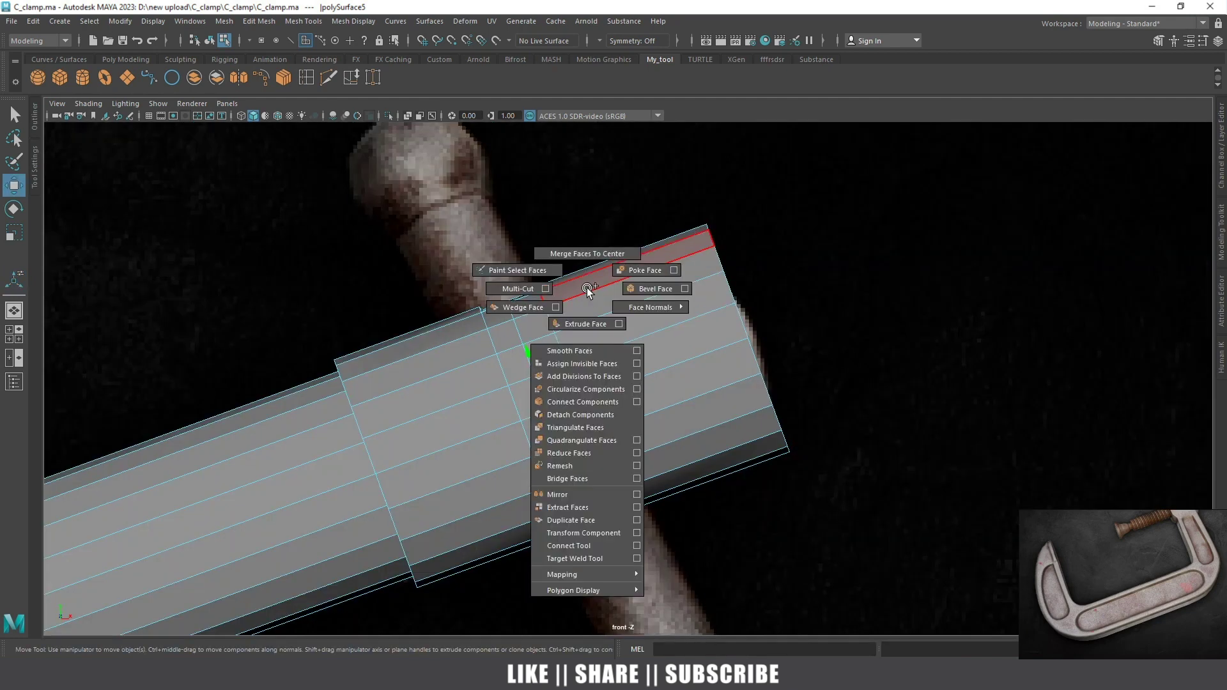
pyautogui.moveTo(588, 289); pyautogui.dragTo(620, 271, button='right')
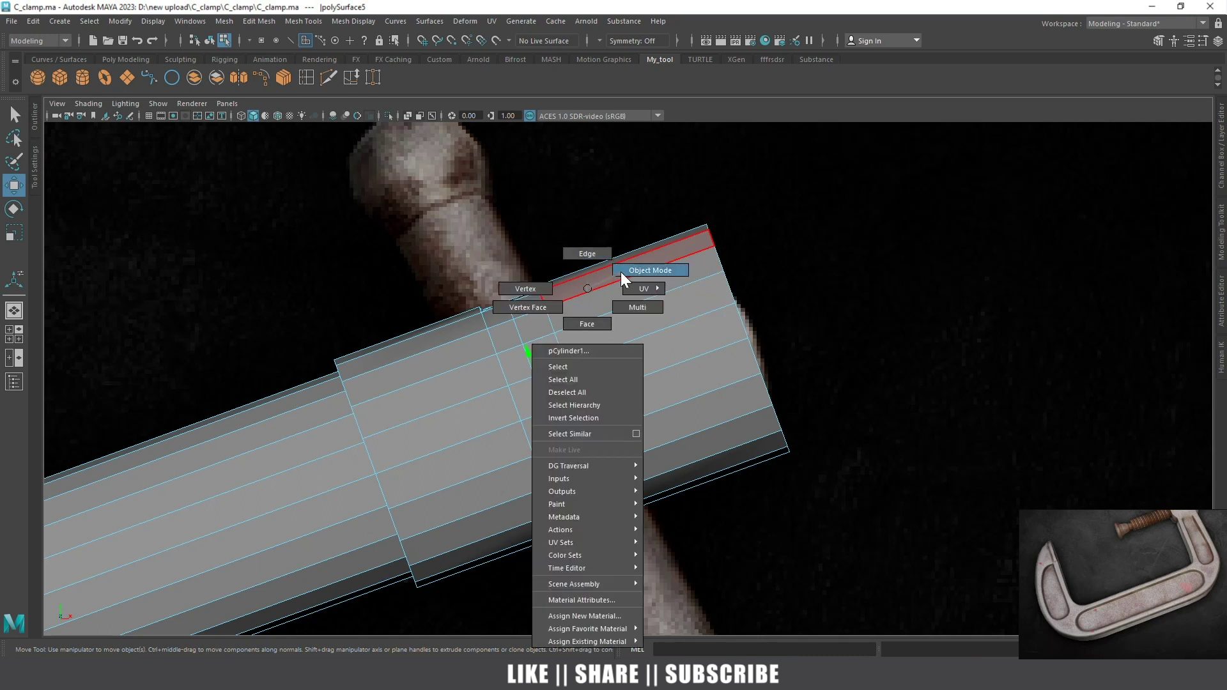
pyautogui.press('space')
pyautogui.moveTo(591, 289); pyautogui.dragTo(595, 263)
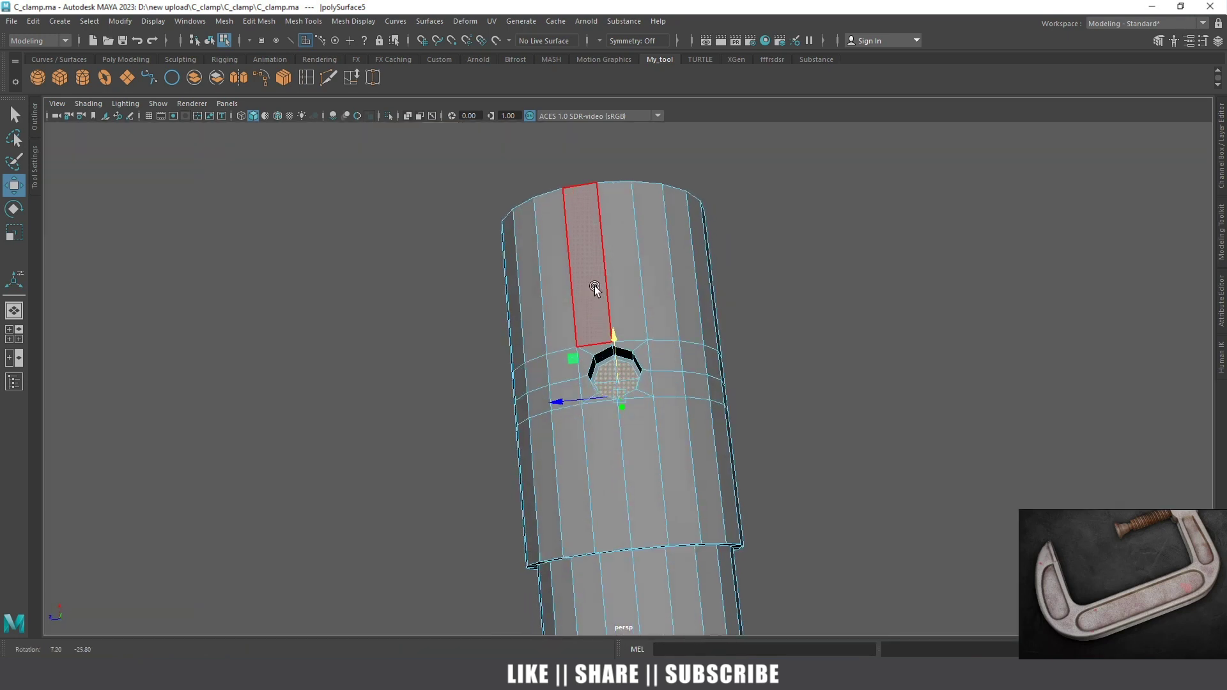
pyautogui.press('f')
pyautogui.scroll(3, 630, 331)
# Extrude the hole face again with a 0.01 offset, testing then undoing 0.41 thickness
pyautogui.hotkey('ctrl', 'e')
pyautogui.moveTo(836, 223)
pyautogui.mouseDown()
pyautogui.moveTo(669, 362)
pyautogui.moveTo(680, 389)
pyautogui.mouseUp()
pyautogui.press('space')
pyautogui.click(646, 360)
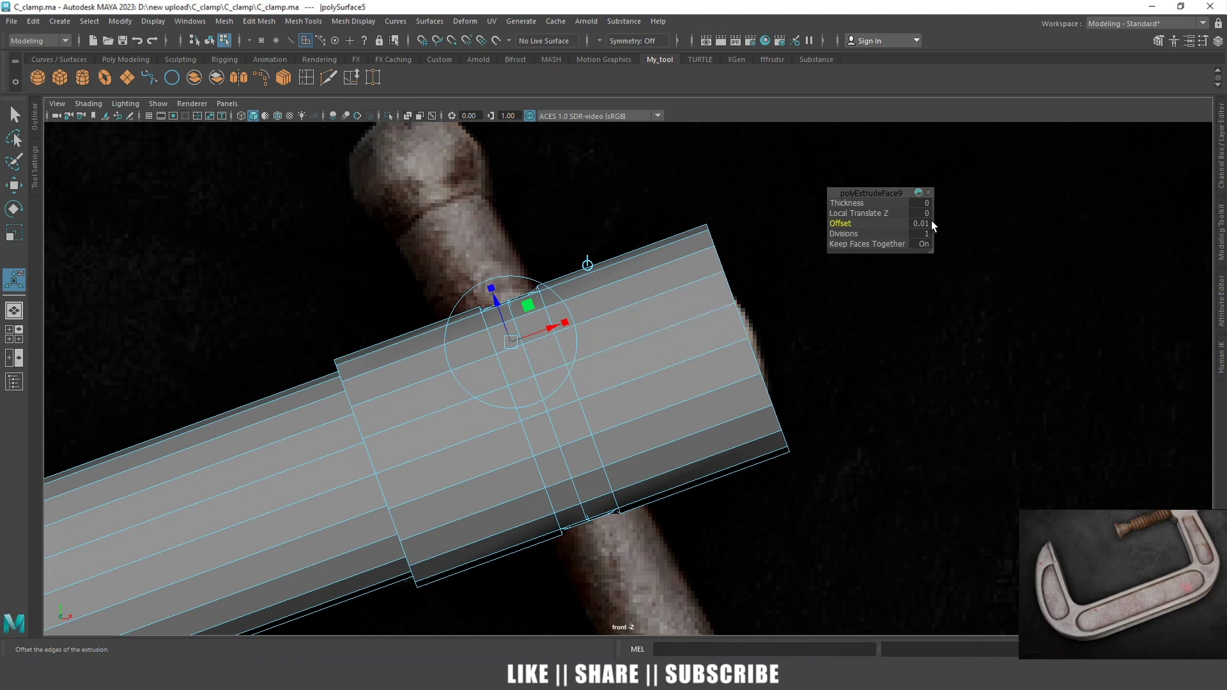
pyautogui.moveTo(844, 200)
pyautogui.mouseDown()
pyautogui.moveTo(870, 191)
pyautogui.moveTo(807, 252)
pyautogui.mouseUp()
pyautogui.scroll(-5, 719, 328)
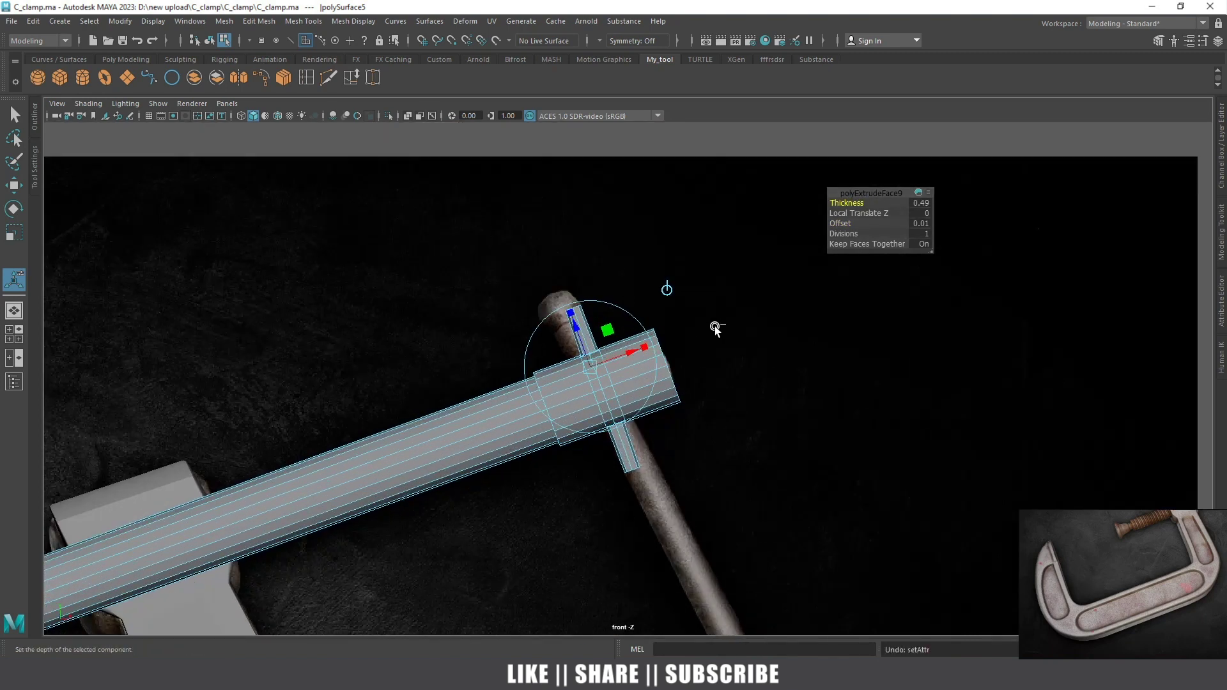
pyautogui.click(649, 348)
pyautogui.hotkey('ctrl', 'z')
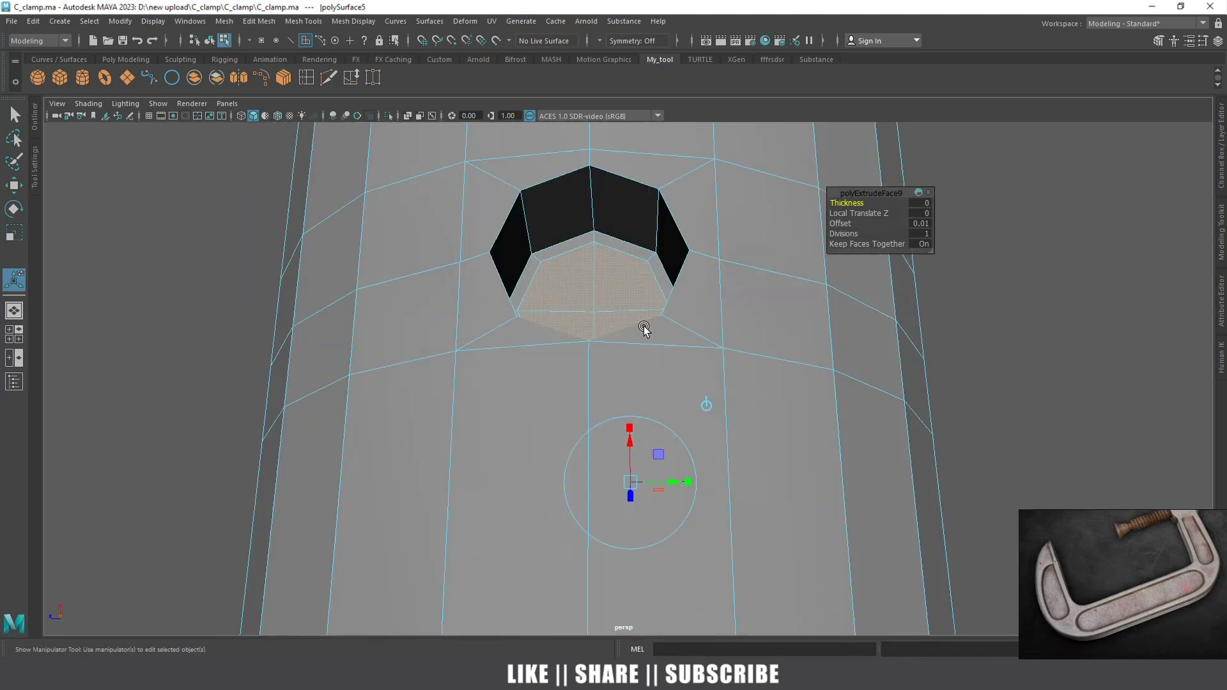
# Adjust the new extrusion's Offset with thickness at 0, then show the front reference view
pyautogui.scroll(3, 639, 328)
pyautogui.scroll(3, 799, 255)
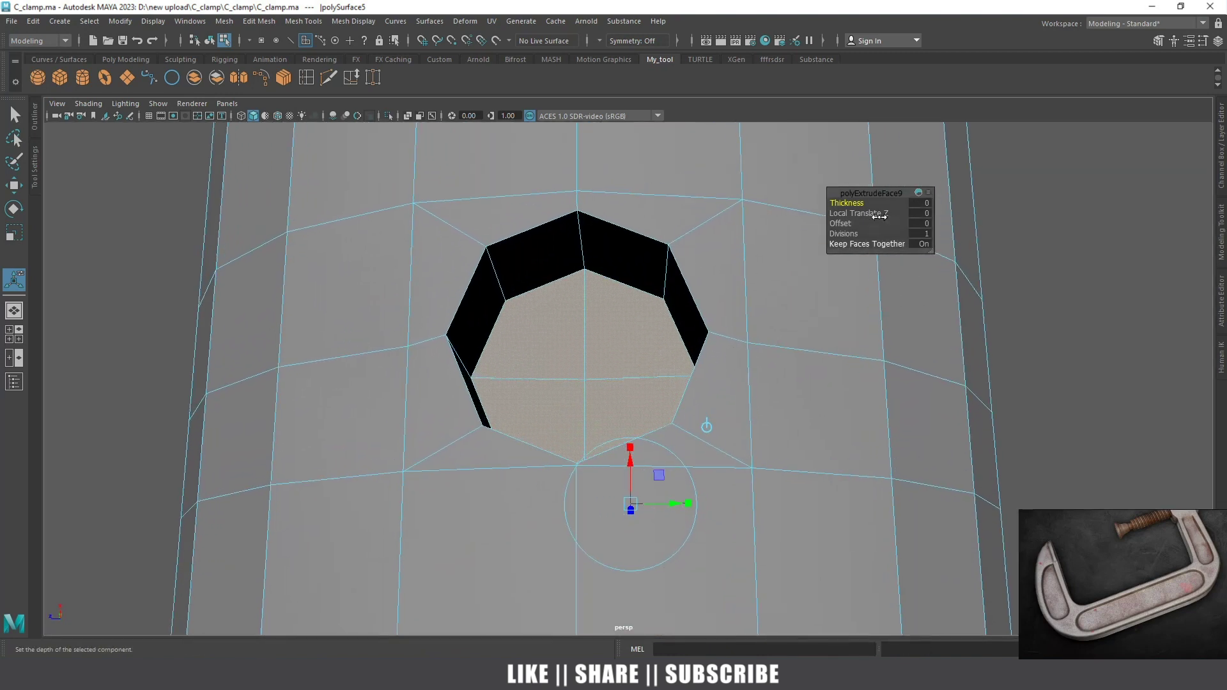
pyautogui.click(921, 223)
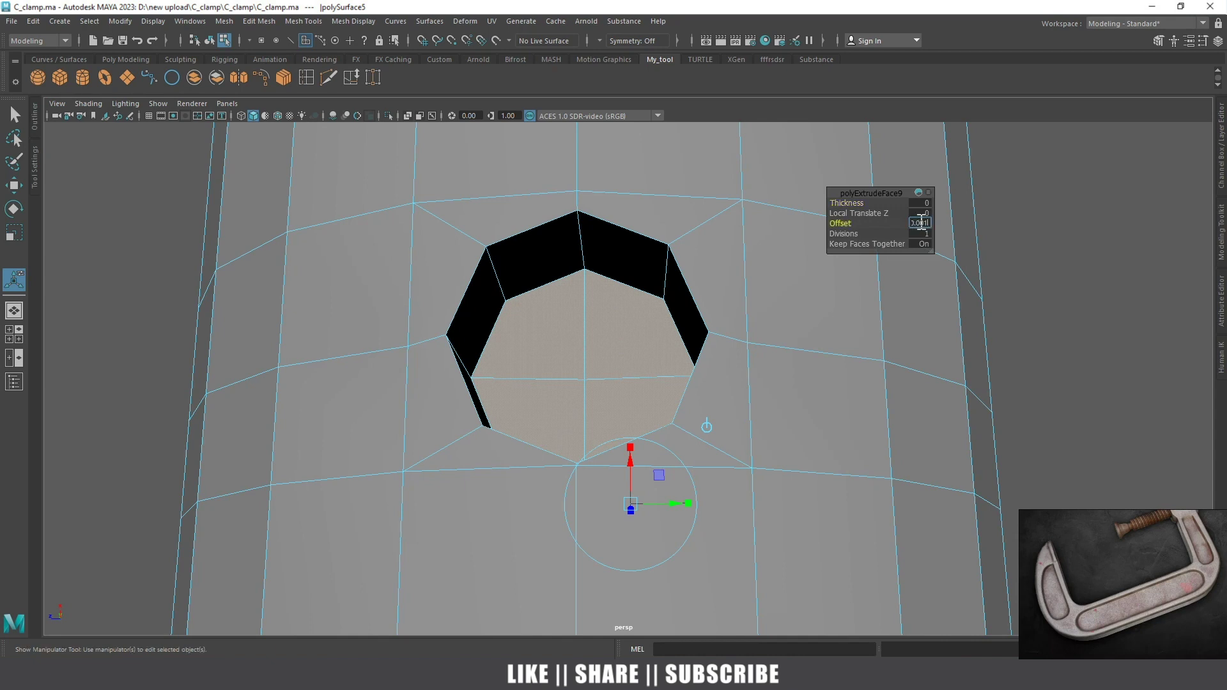
pyautogui.press('Return')
pyautogui.scroll(-3, 540, 375)
pyautogui.press('w')
pyautogui.scroll(-3, 555, 384)
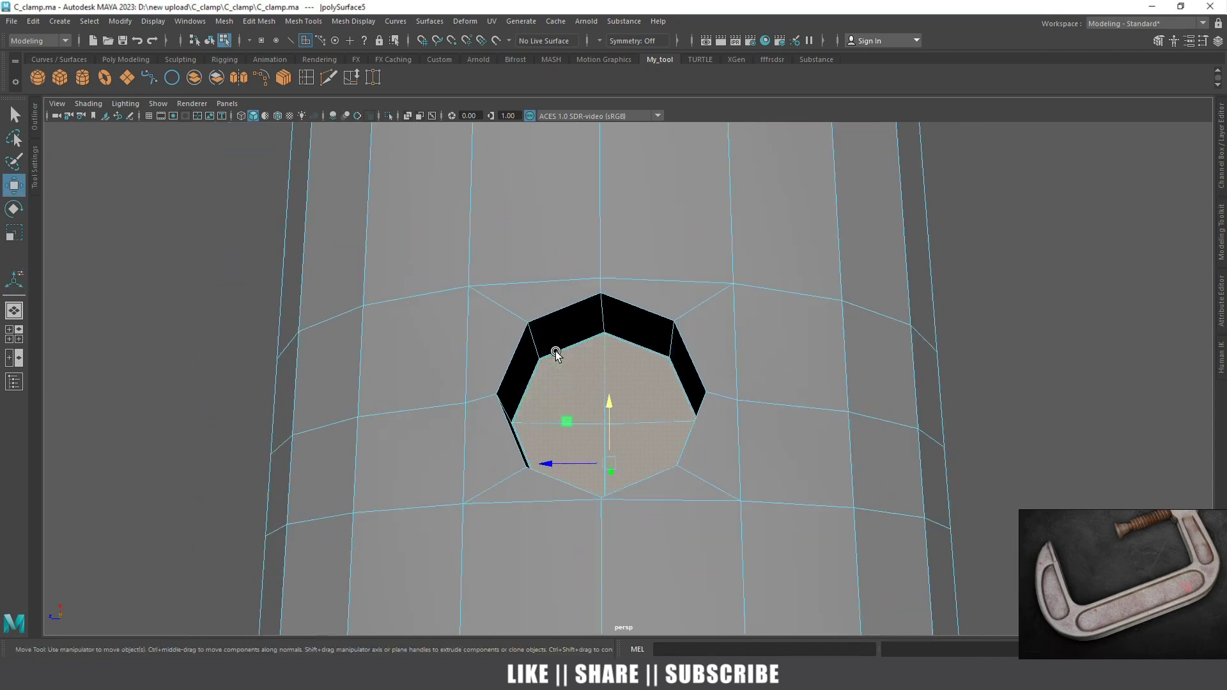
pyautogui.press('space')
pyautogui.moveTo(601, 373); pyautogui.dragTo(603, 390)
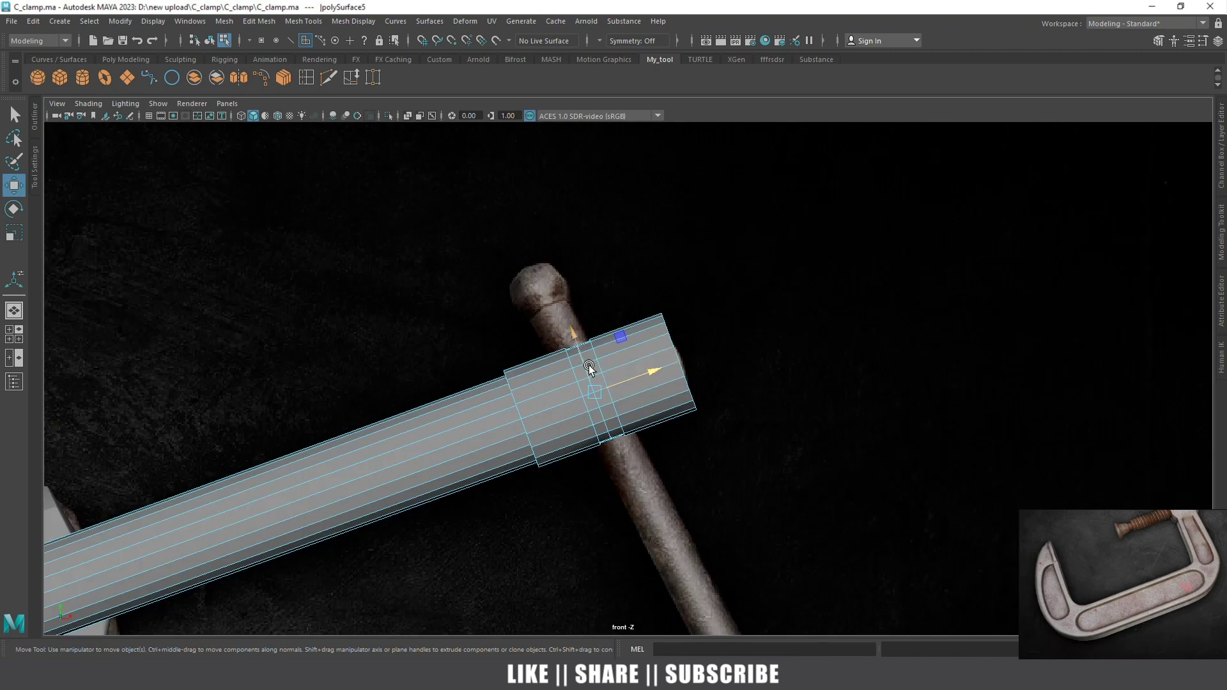
# Extrude the hole face into a bar with 0.45 thickness
pyautogui.keyDown('shift'); pyautogui.moveTo(593, 360); pyautogui.dragTo(595, 386, button='right'); pyautogui.keyUp('shift')
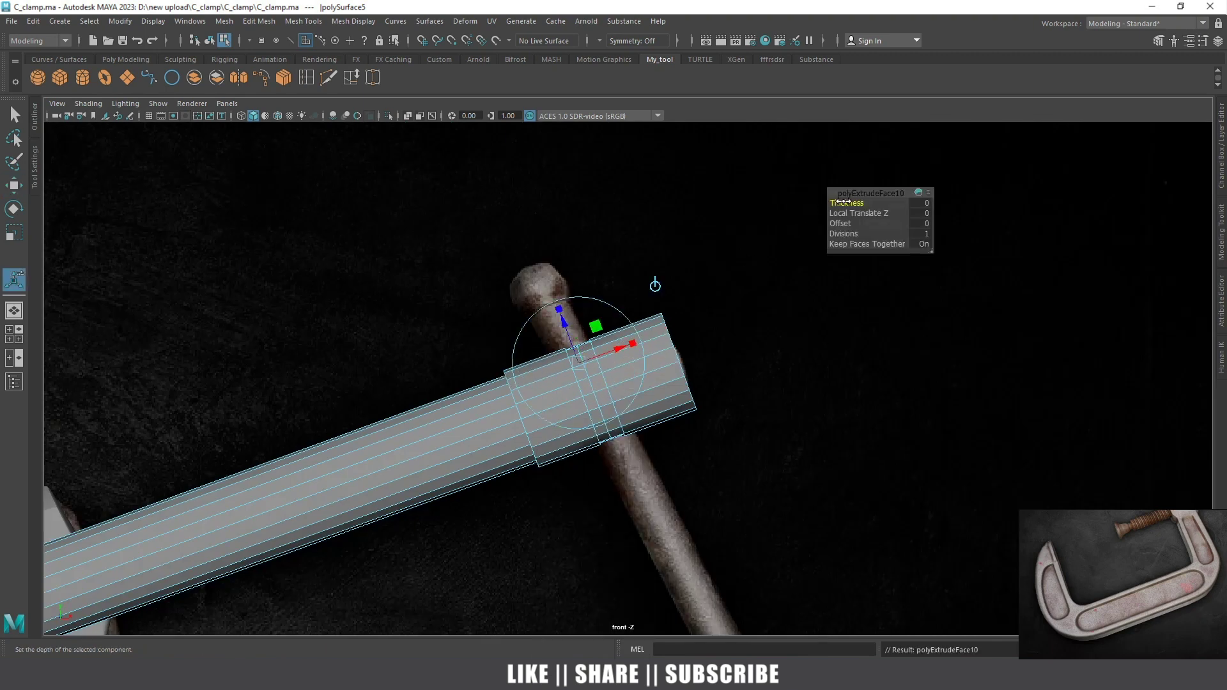
pyautogui.moveTo(854, 203); pyautogui.dragTo(874, 206)
pyautogui.keyDown('alt'); pyautogui.moveTo(653, 362); pyautogui.dragTo(628, 285, button='middle'); pyautogui.keyUp('alt')
pyautogui.press('w')
# In Vertex mode, stretch the bar's lower-end vertices down the reference handle rod
pyautogui.rightClick(574, 288)
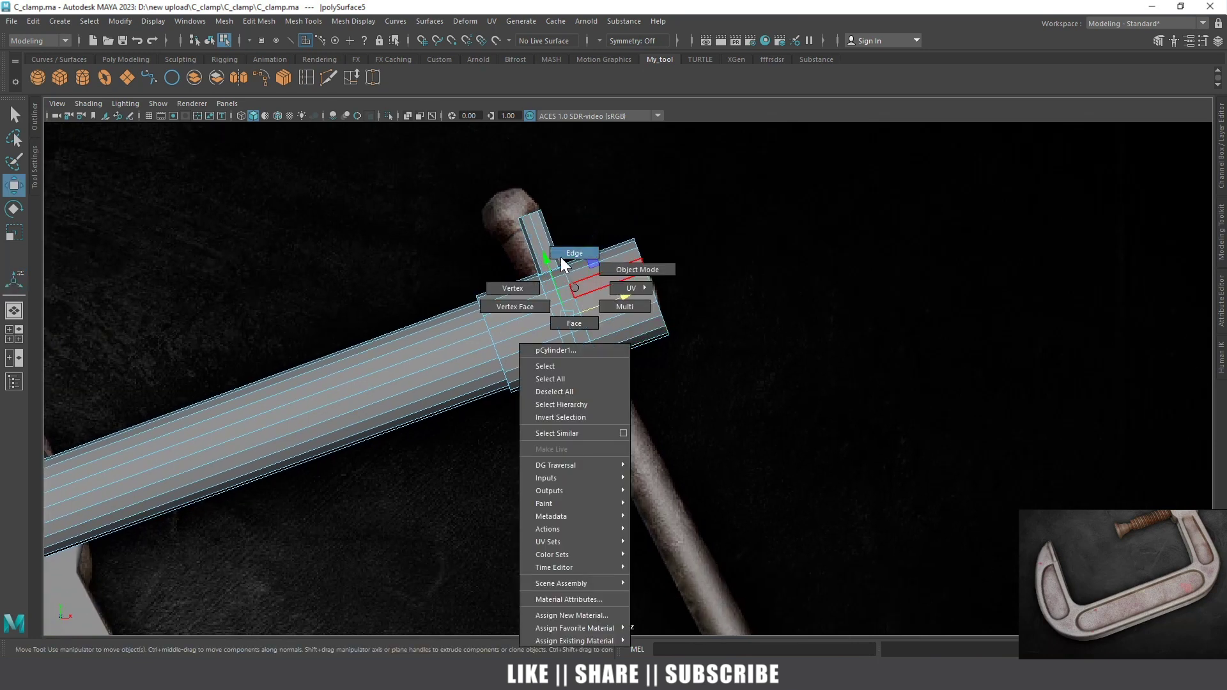
pyautogui.click(525, 287)
pyautogui.scroll(2, 566, 315)
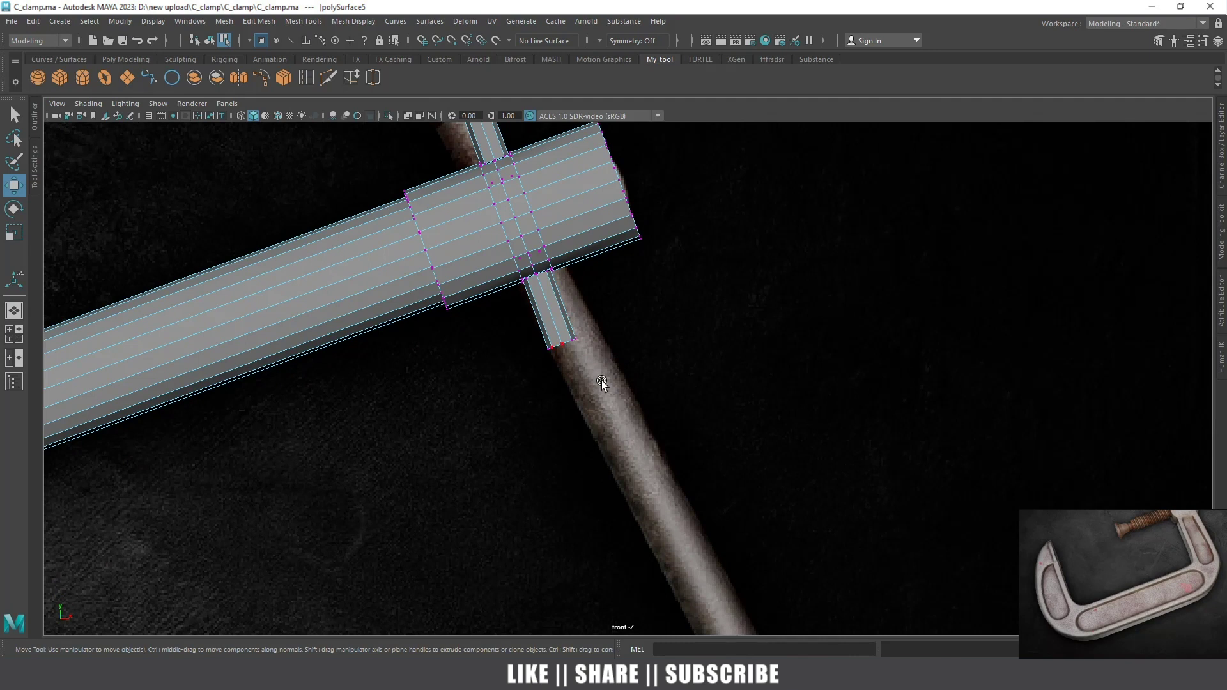
pyautogui.rightClick(568, 301)
pyautogui.click(1222, 231)
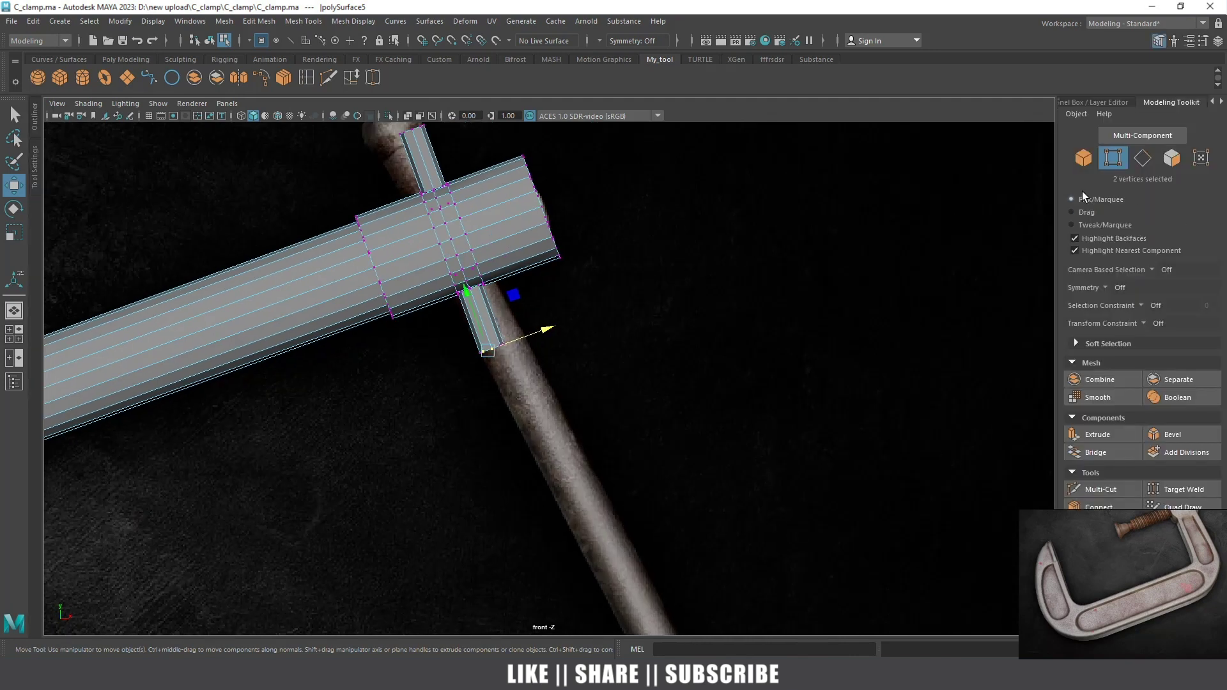
pyautogui.click(1154, 100)
pyautogui.scroll(-3, 627, 372)
pyautogui.scroll(5, 589, 256)
pyautogui.scroll(-3, 524, 160)
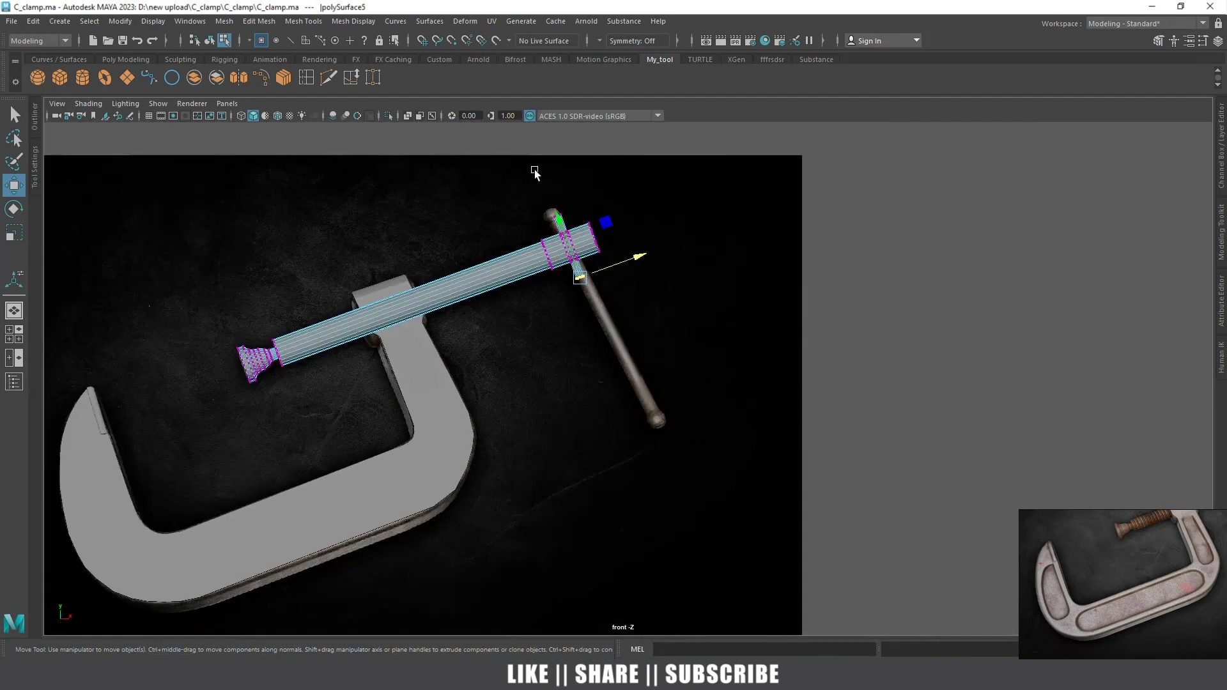
pyautogui.moveTo(566, 217); pyautogui.dragTo(650, 382)
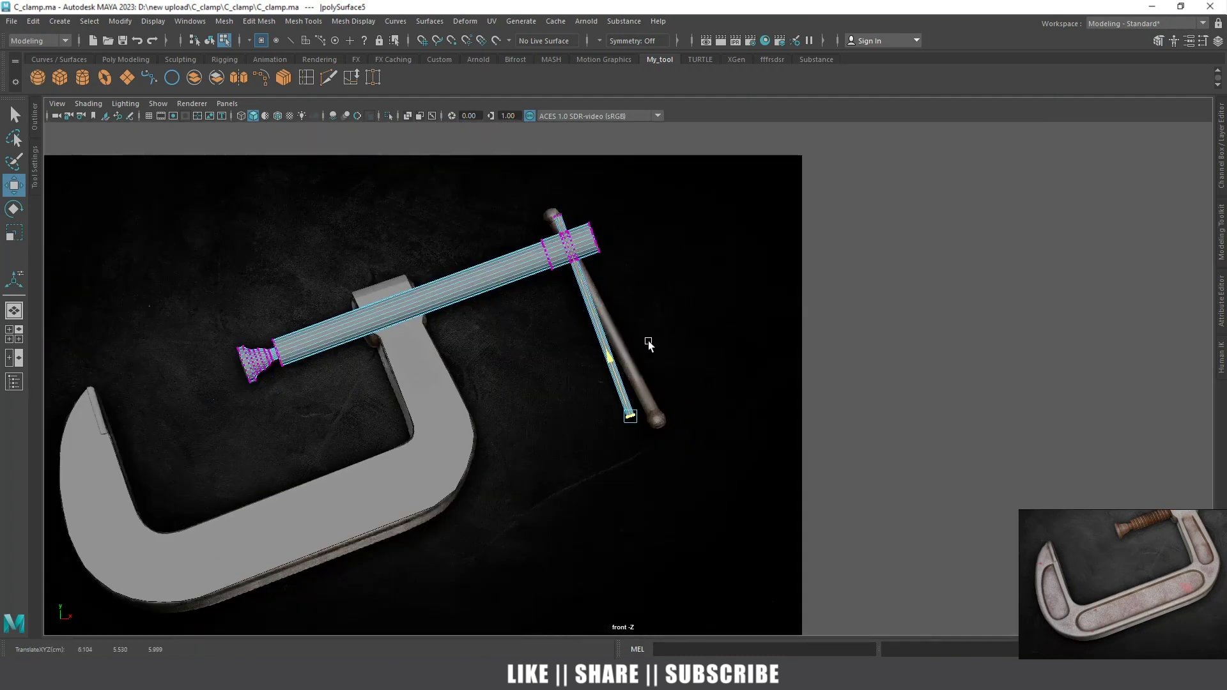
# Extend the bar's top-end vertices up to the rod tip in the reference image
pyautogui.scroll(2, 644, 362)
pyautogui.scroll(1, 644, 355)
pyautogui.scroll(1, 684, 436)
pyautogui.scroll(1, 684, 435)
pyautogui.click(542, 197)
pyautogui.keyDown('alt'); pyautogui.moveTo(544, 198); pyautogui.dragTo(627, 303, button='middle'); pyautogui.keyUp('alt')
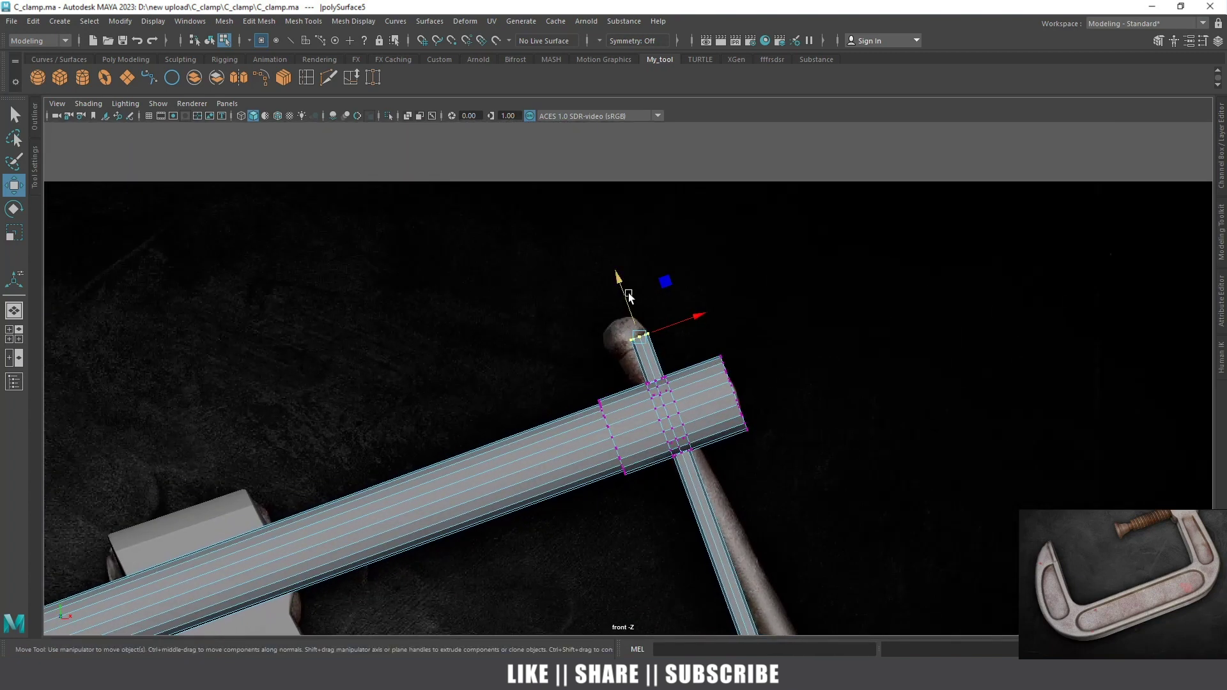
pyautogui.scroll(2, 628, 305)
pyautogui.scroll(2, 633, 310)
pyautogui.scroll(2, 645, 319)
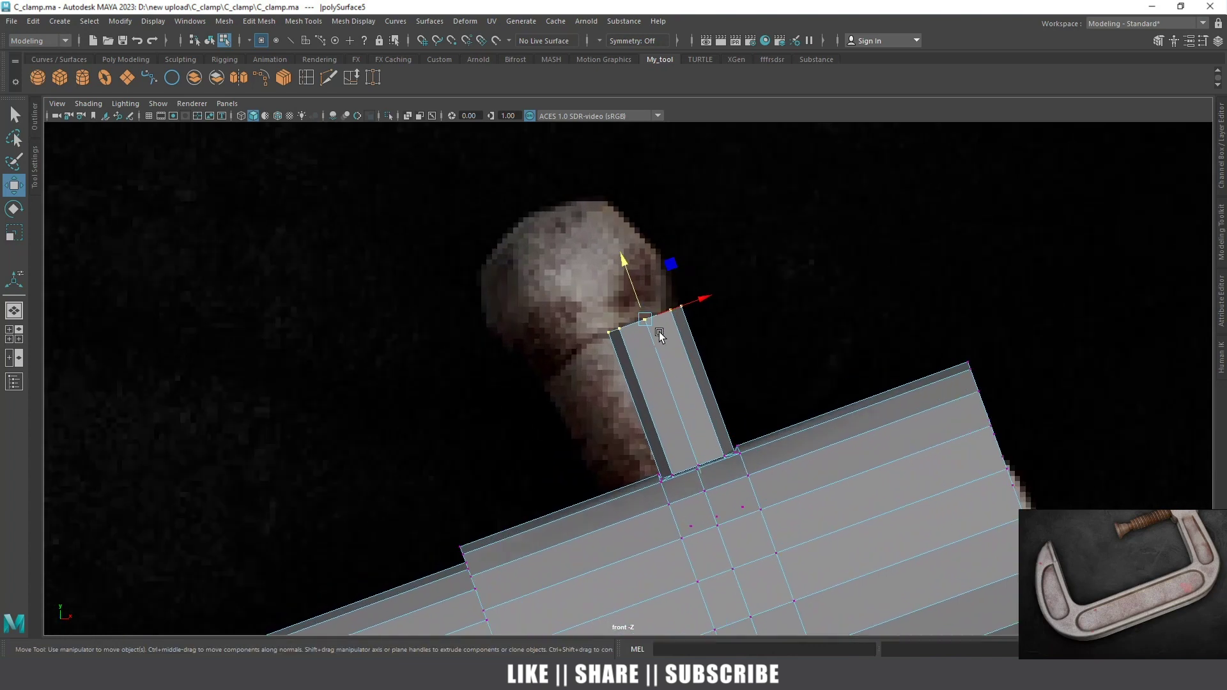
pyautogui.scroll(2, 653, 320)
pyautogui.moveTo(631, 259); pyautogui.dragTo(523, 111)
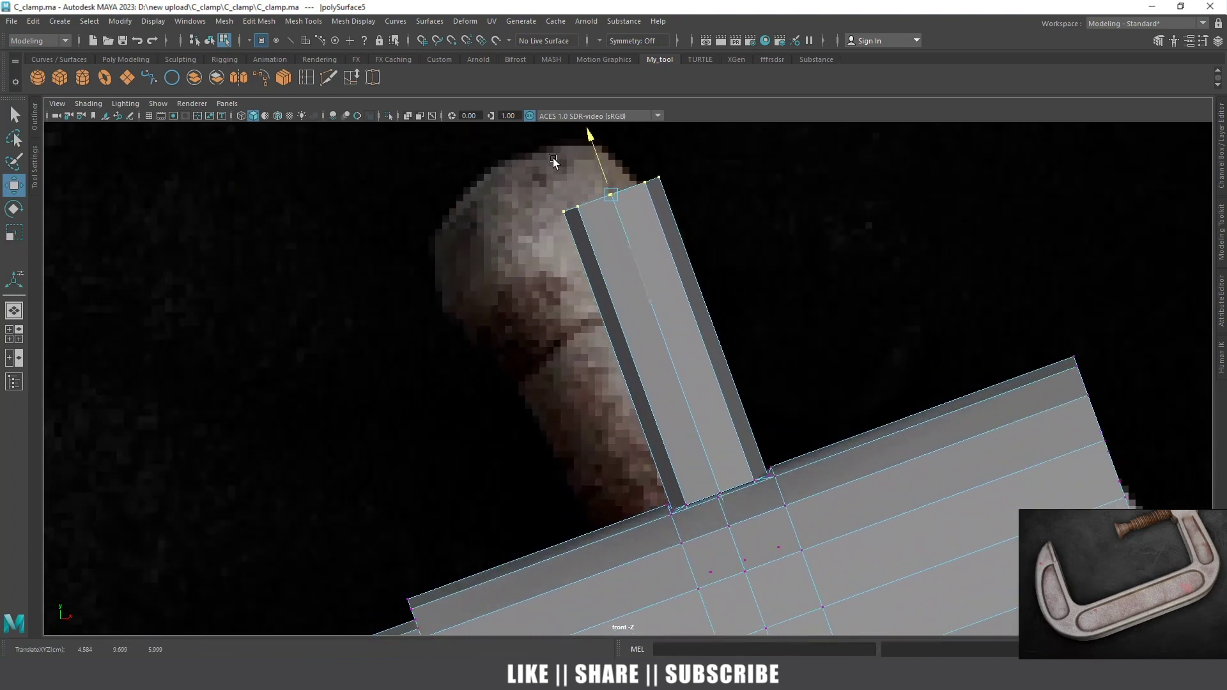
# Orbit the perspective view to inspect the bar running through the shaft
pyautogui.press('space')
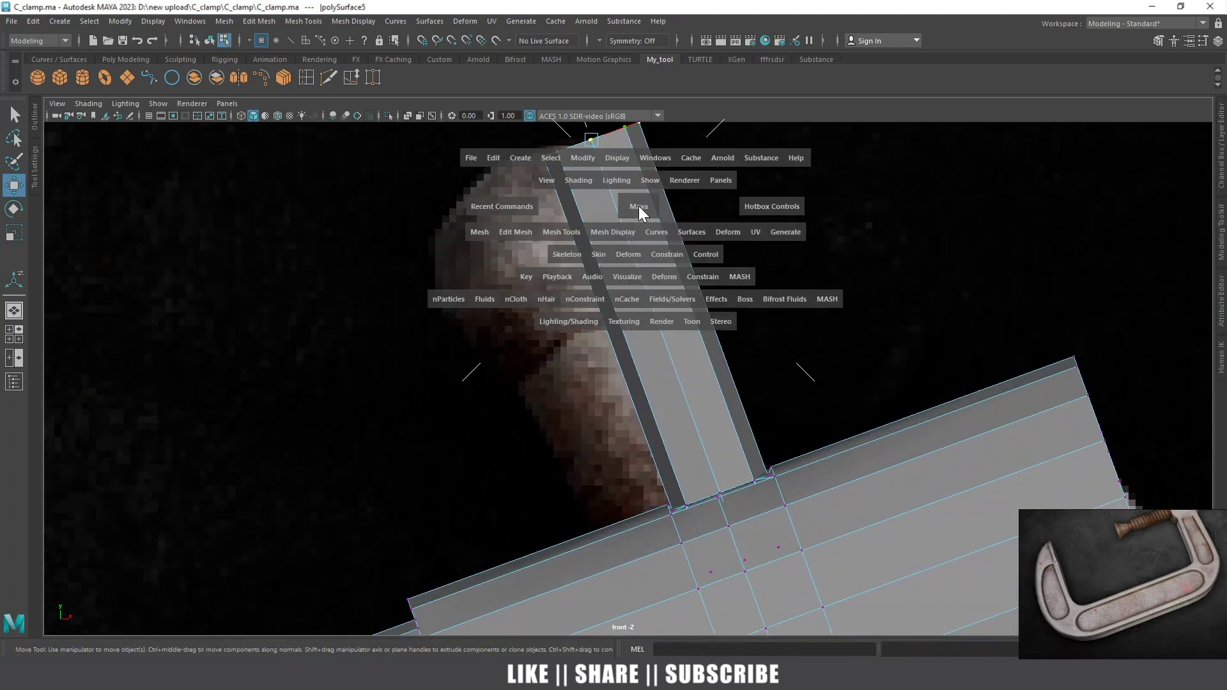
pyautogui.moveTo(638, 206); pyautogui.dragTo(638, 172)
pyautogui.scroll(-3, 679, 247)
pyautogui.scroll(-3, 680, 247)
pyautogui.moveTo(680, 247)
pyautogui.keyDown('alt'); pyautogui.mouseDown()
pyautogui.moveTo(694, 213)
pyautogui.moveTo(699, 378)
pyautogui.mouseUp(); pyautogui.keyUp('alt')
pyautogui.keyDown('alt'); pyautogui.moveTo(699, 378); pyautogui.dragTo(728, 507, button='right'); pyautogui.keyUp('alt')
pyautogui.moveTo(729, 506)
pyautogui.keyDown('alt'); pyautogui.mouseDown()
pyautogui.moveTo(673, 347)
pyautogui.moveTo(743, 361)
pyautogui.moveTo(671, 391)
pyautogui.mouseUp(); pyautogui.keyUp('alt')
# Switch to Edge selection mode and return to the front view
pyautogui.rightClick(650, 459)
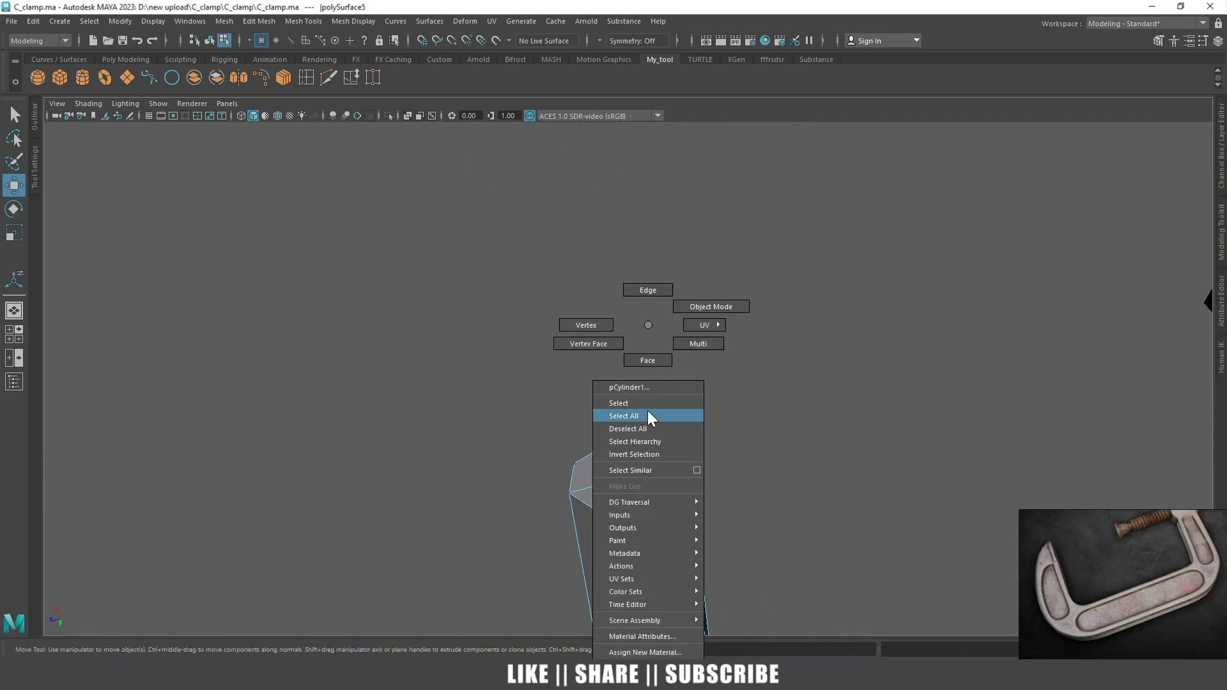
pyautogui.click(649, 323)
pyautogui.rightClick(639, 459)
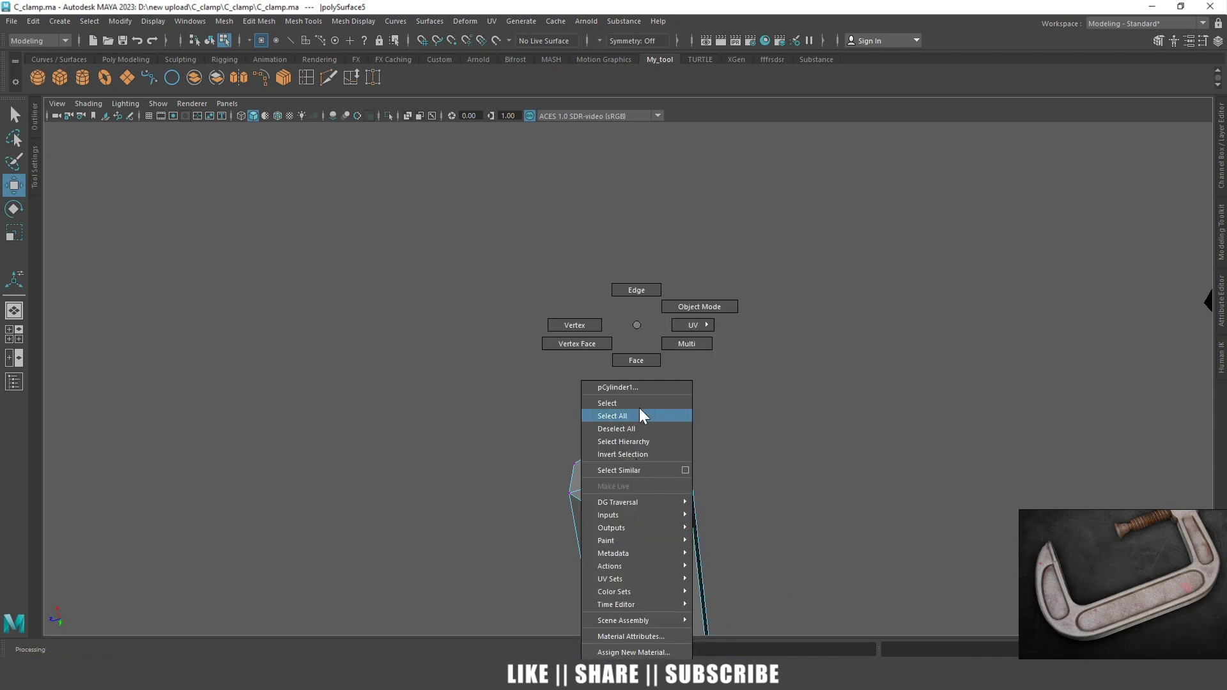
pyautogui.click(637, 290)
pyautogui.press('space')
pyautogui.moveTo(638, 455); pyautogui.dragTo(635, 474)
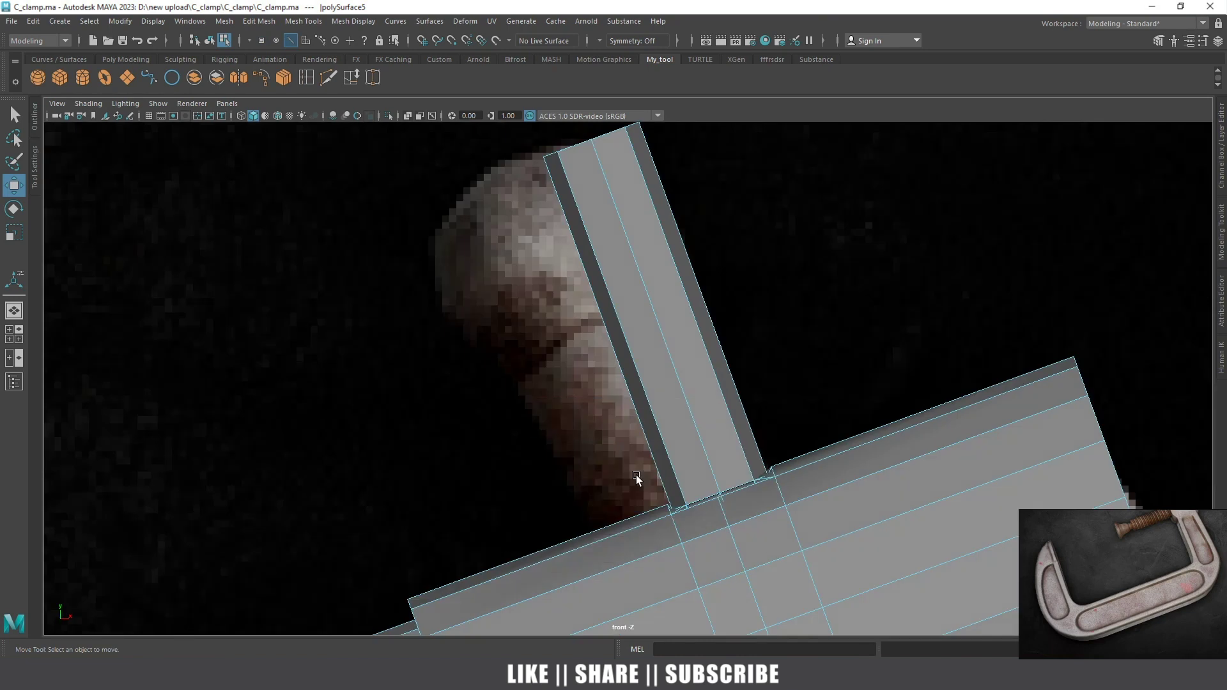
# Try an edge loop across the handle bar, then undo it
pyautogui.scroll(-1, 653, 350)
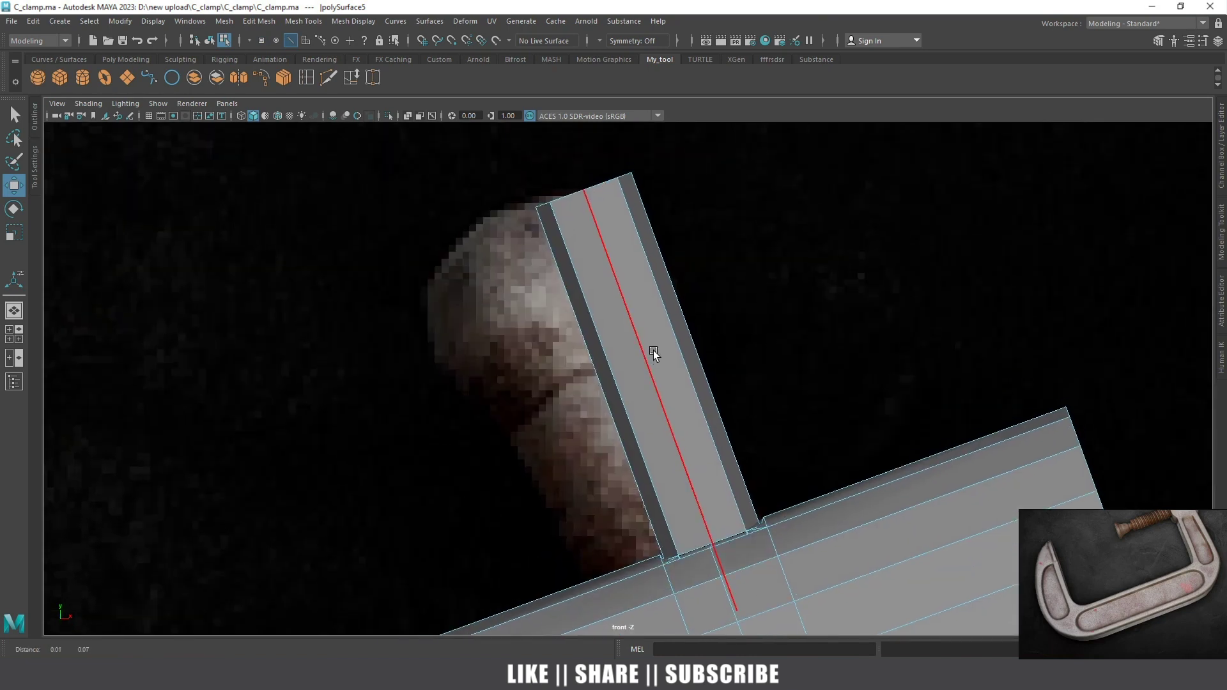
pyautogui.click(325, 86)
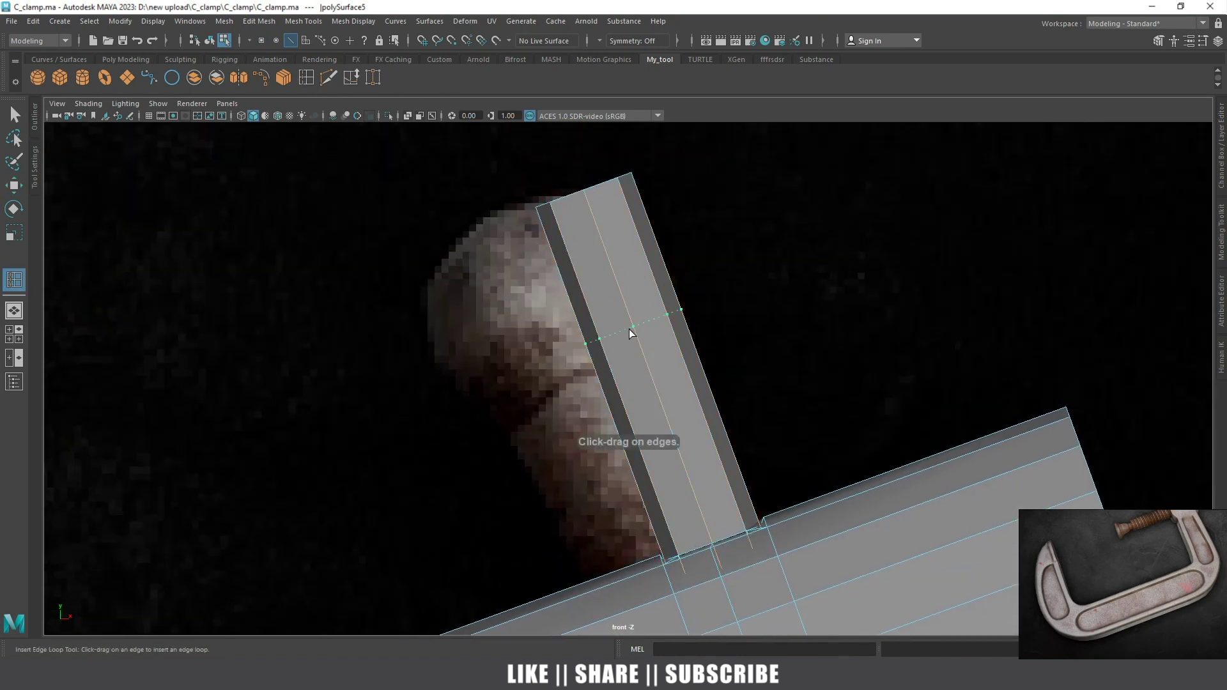
pyautogui.click(639, 353)
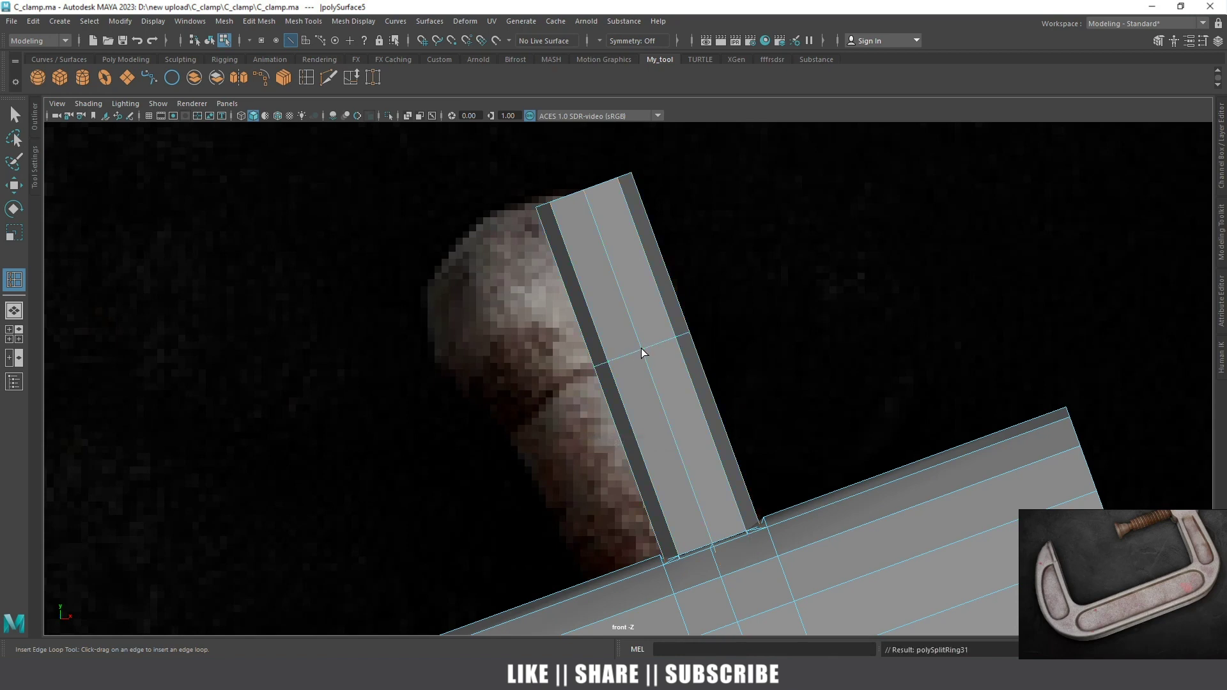
pyautogui.press('w')
pyautogui.hotkey('ctrl', 'z')
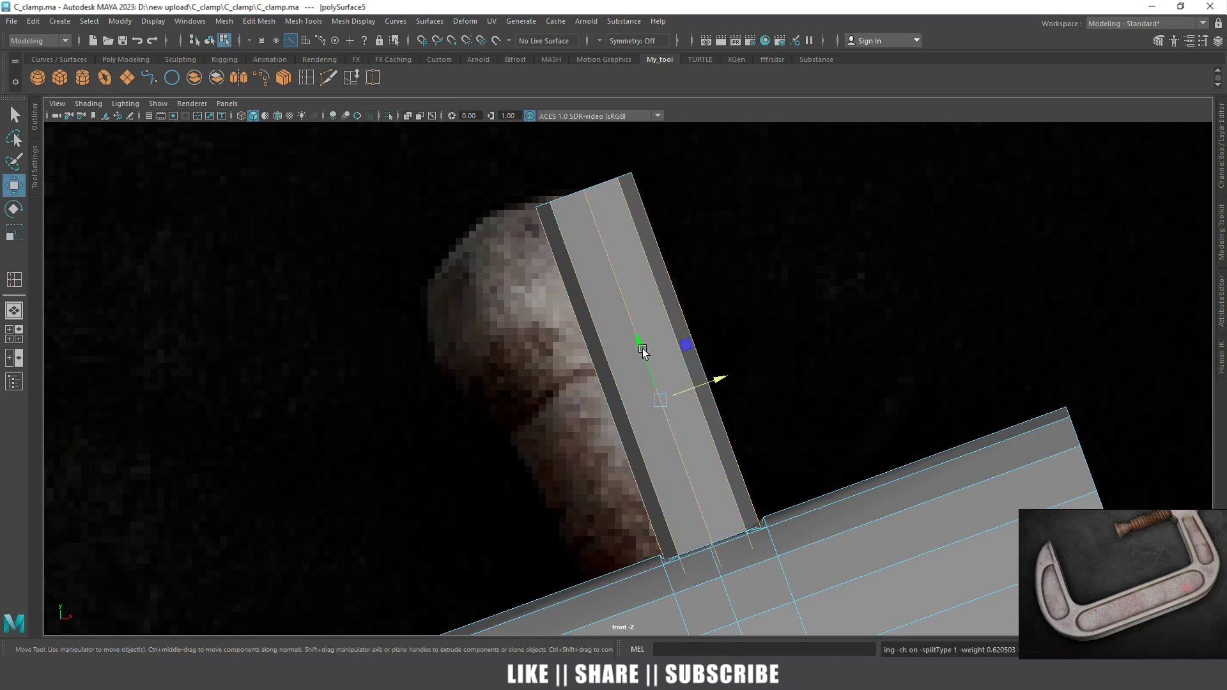
# Select the bar's top vertices and lower them to shorten the bar
pyautogui.rightClick(603, 244)
pyautogui.click(558, 243)
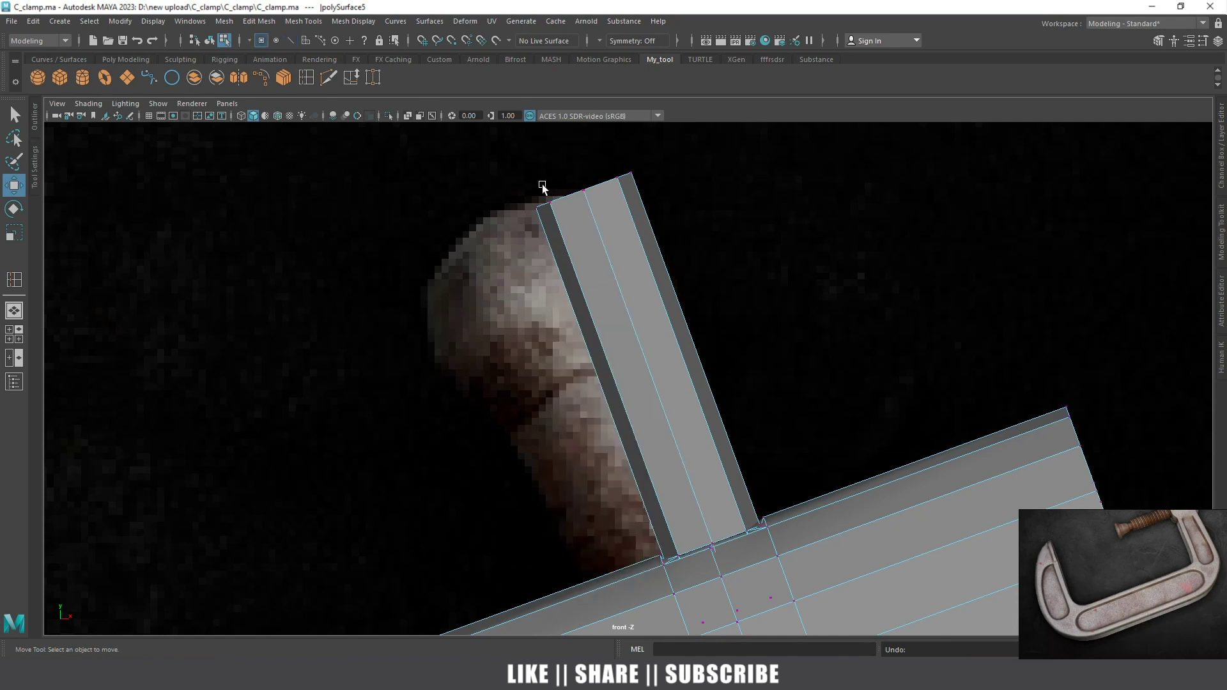
pyautogui.scroll(-5, 550, 201)
pyautogui.moveTo(562, 220); pyautogui.dragTo(653, 344)
pyautogui.scroll(2, 634, 316)
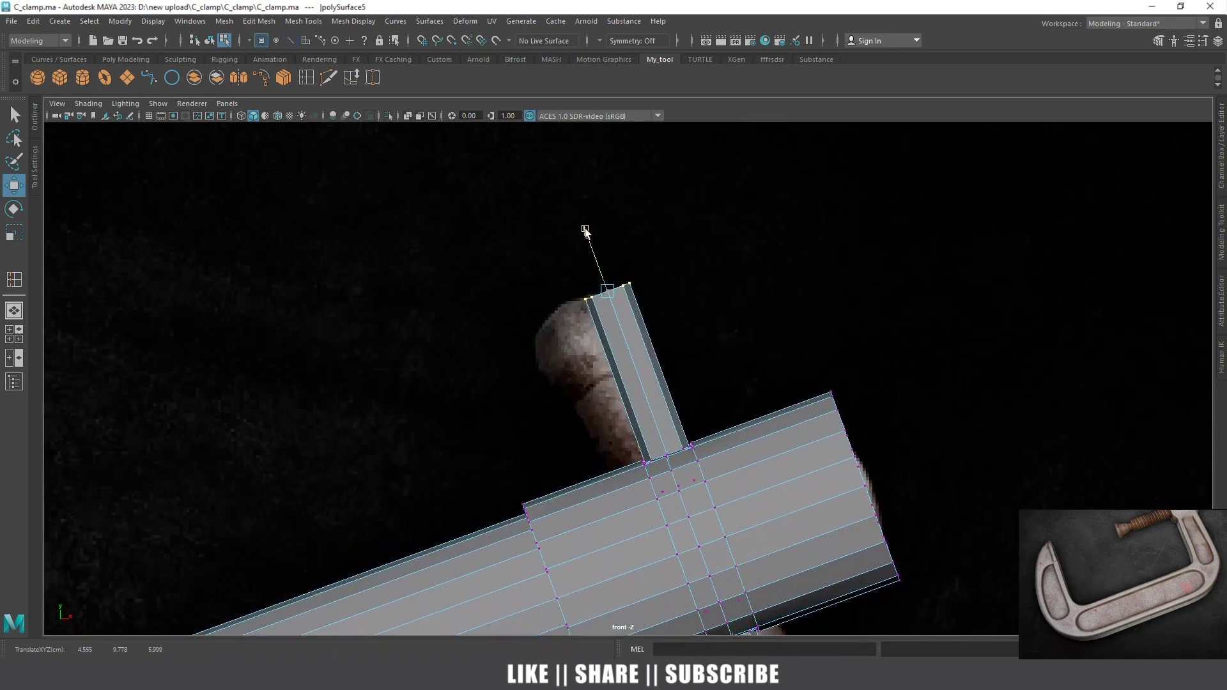
pyautogui.moveTo(584, 228); pyautogui.dragTo(617, 300)
pyautogui.scroll(3, 659, 403)
pyautogui.scroll(2, 642, 379)
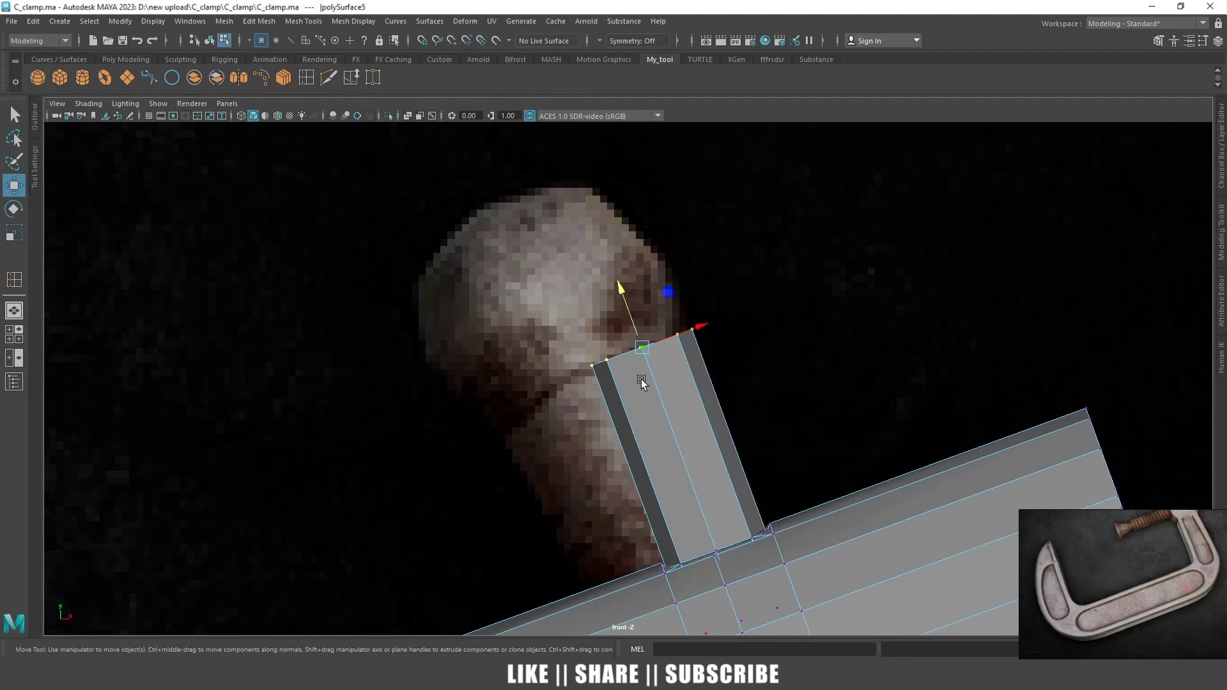
# Select all faces of the octagonal top cap in multi-component mode
pyautogui.rightClick(641, 378)
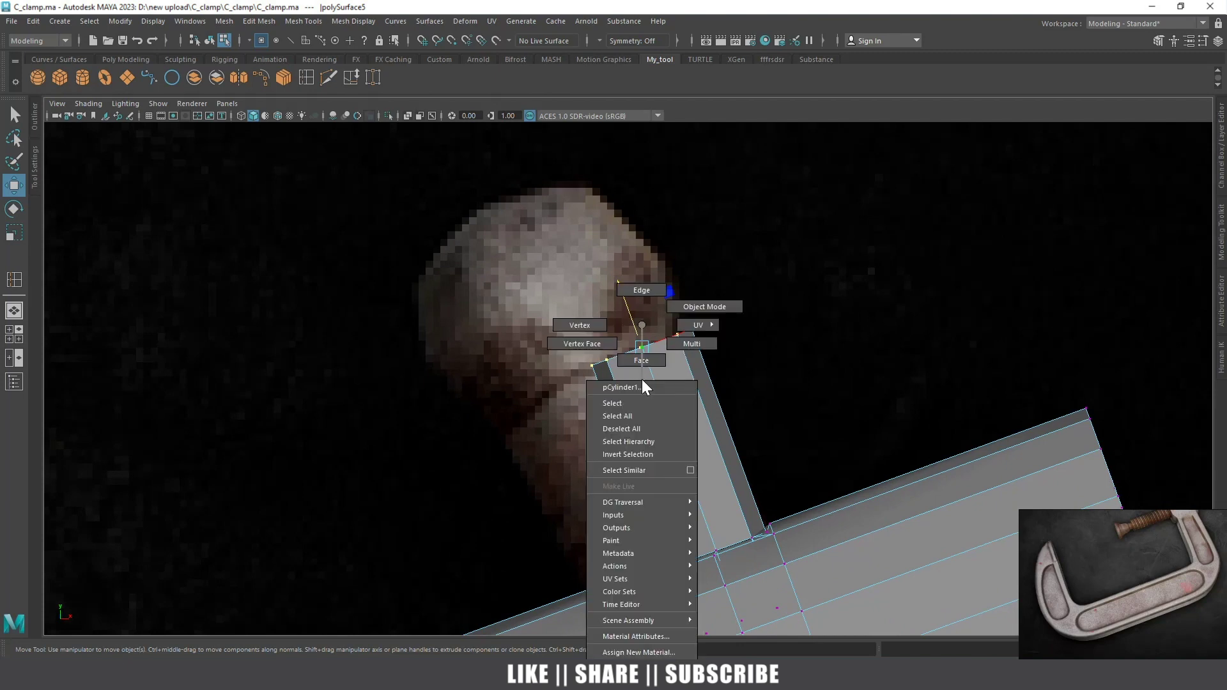
pyautogui.click(653, 344)
pyautogui.press('space')
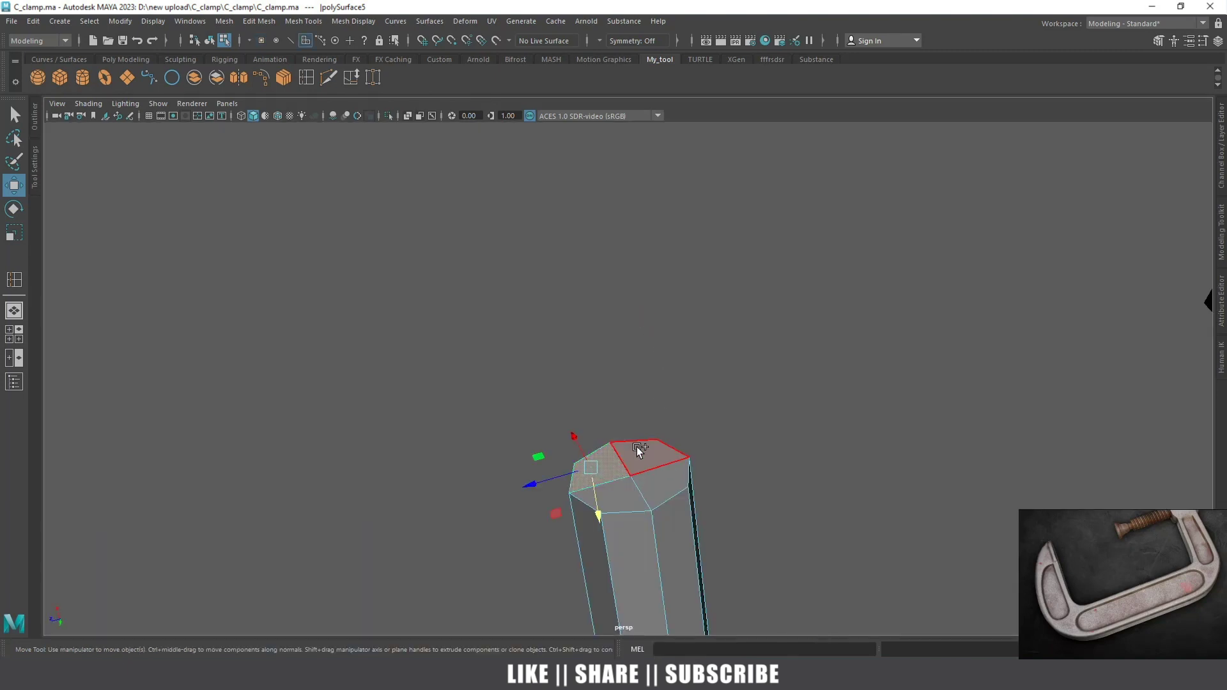
pyautogui.keyDown('shift'); pyautogui.click(637, 447); pyautogui.keyUp('shift')
pyautogui.keyDown('shift'); pyautogui.click(666, 485); pyautogui.keyUp('shift')
pyautogui.keyDown('shift'); pyautogui.click(619, 493); pyautogui.keyUp('shift')
# Compare the cap against the reference image in front view
pyautogui.press('space')
pyautogui.moveTo(639, 401); pyautogui.dragTo(646, 430)
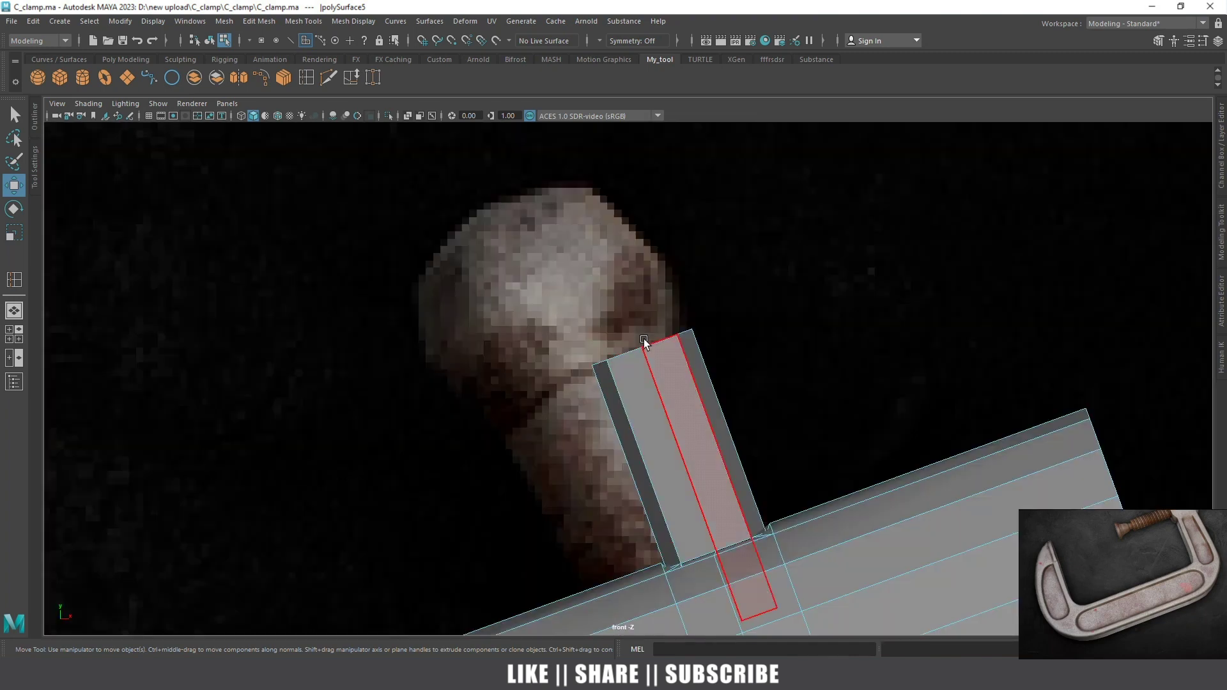
pyautogui.scroll(-5, 644, 342)
pyautogui.scroll(1, 633, 381)
pyautogui.scroll(-5, 658, 375)
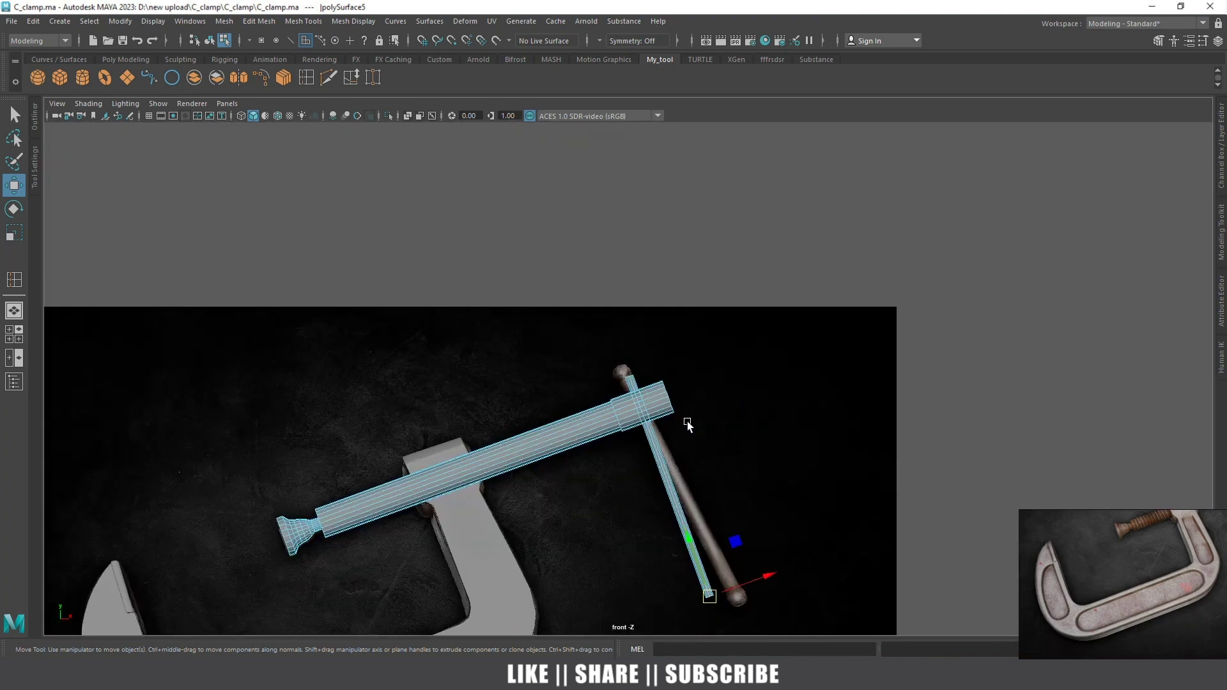
pyautogui.scroll(3, 635, 383)
# Return to perspective and orbit out to see the whole screw
pyautogui.press('space')
pyautogui.moveTo(636, 383); pyautogui.dragTo(625, 335)
pyautogui.moveTo(658, 445)
pyautogui.keyDown('alt'); pyautogui.mouseDown()
pyautogui.moveTo(658, 376)
pyautogui.moveTo(545, 274)
pyautogui.mouseUp(); pyautogui.keyUp('alt')
pyautogui.scroll(3, 512, 386)
pyautogui.scroll(2, 641, 438)
pyautogui.scroll(2, 615, 395)
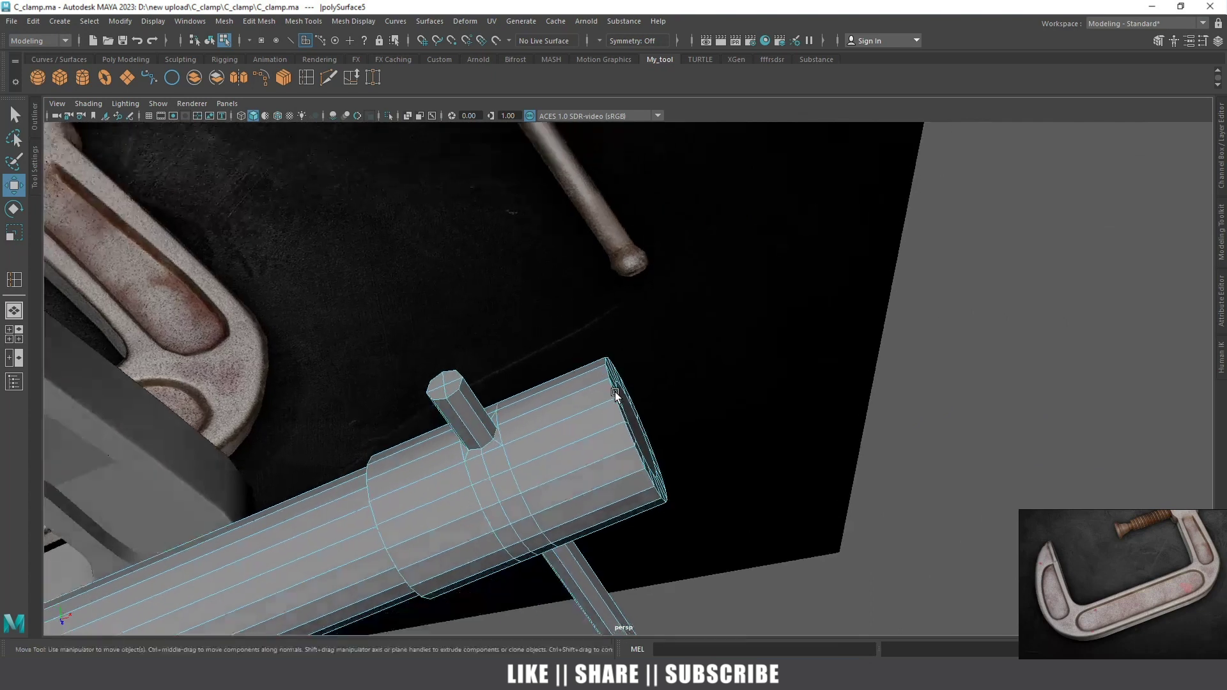
pyautogui.scroll(3, 447, 439)
pyautogui.scroll(3, 479, 397)
# Inspect the peg in front view and activate the Multi-Cut tool
pyautogui.press('space')
pyautogui.moveTo(490, 388); pyautogui.dragTo(490, 428)
pyautogui.scroll(3, 581, 384)
pyautogui.scroll(3, 611, 378)
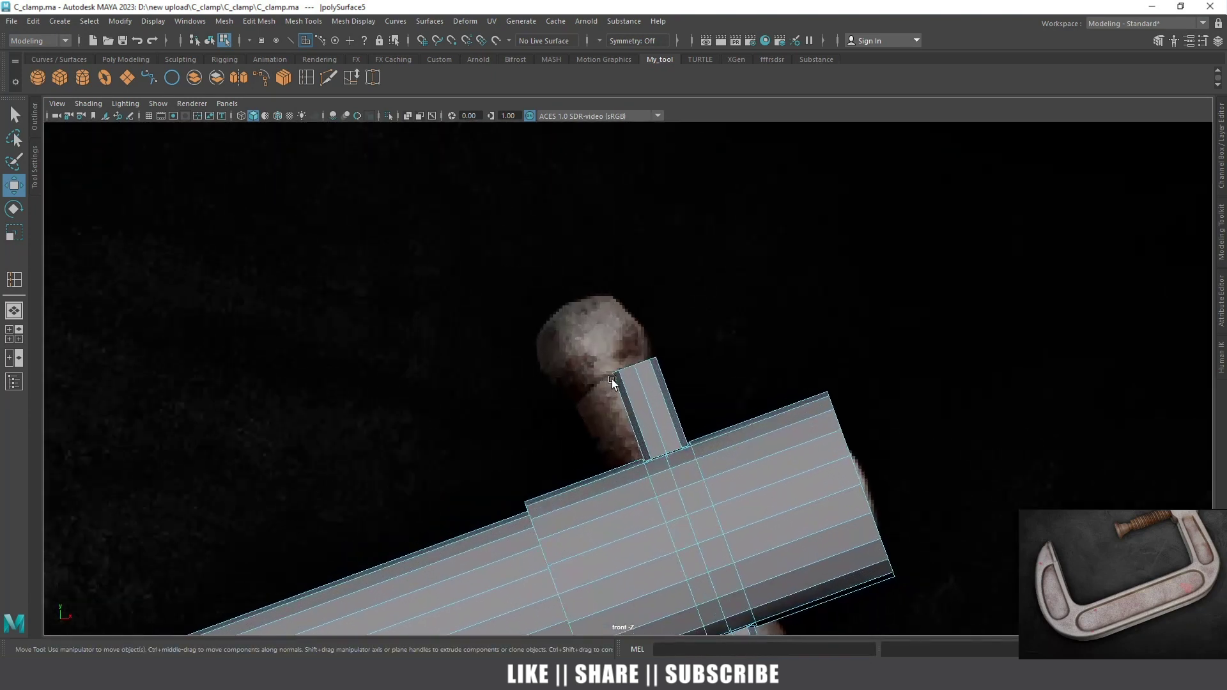
pyautogui.scroll(2, 611, 379)
pyautogui.click(324, 75)
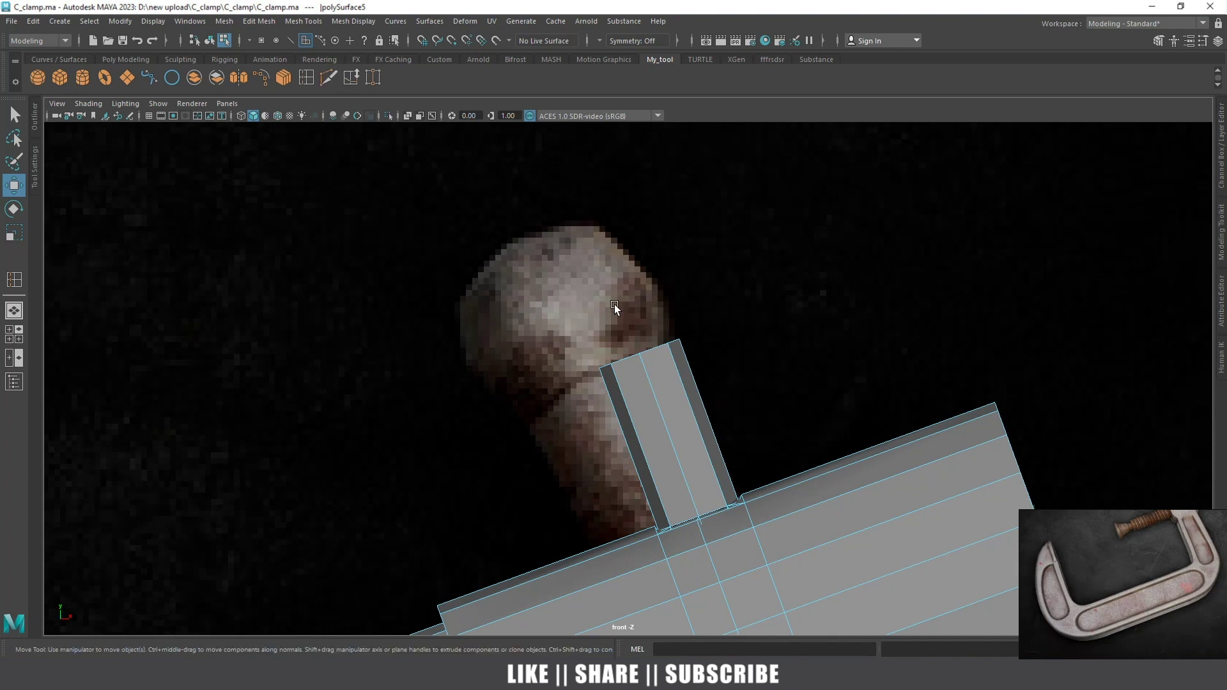
pyautogui.scroll(2, 623, 349)
pyautogui.press('space')
pyautogui.moveTo(619, 332); pyautogui.dragTo(608, 289)
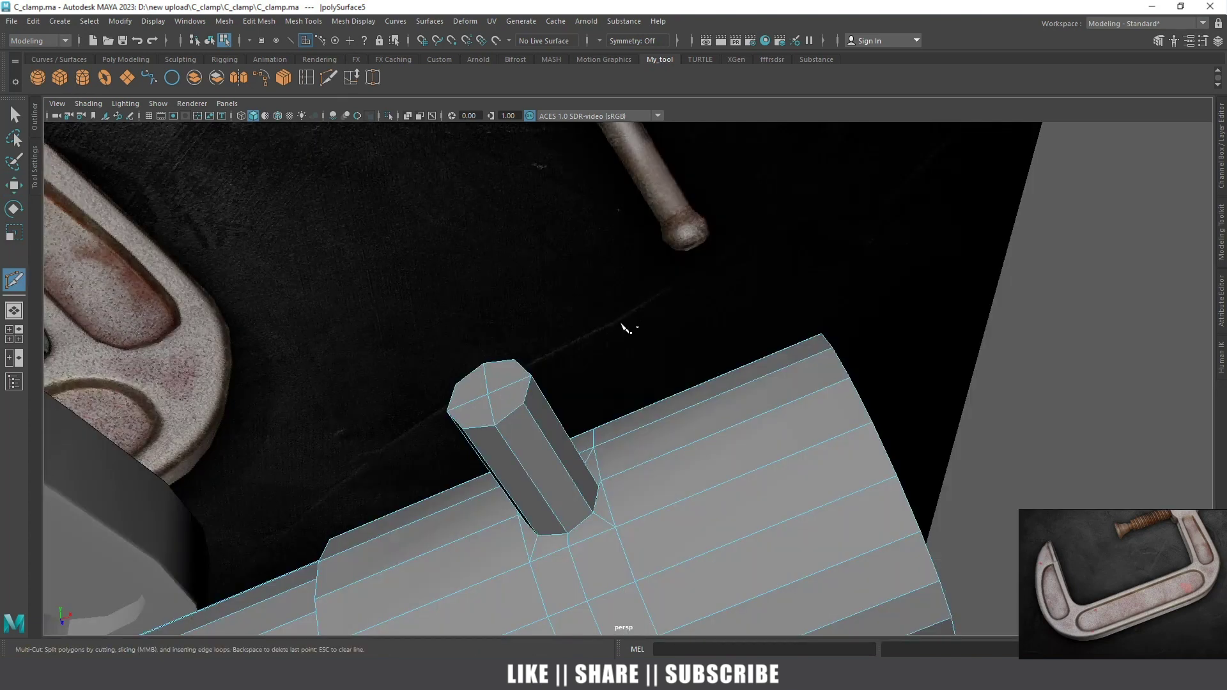
# Select the peg's top faces and undo an accidental upward move
pyautogui.press('w')
pyautogui.click(500, 366)
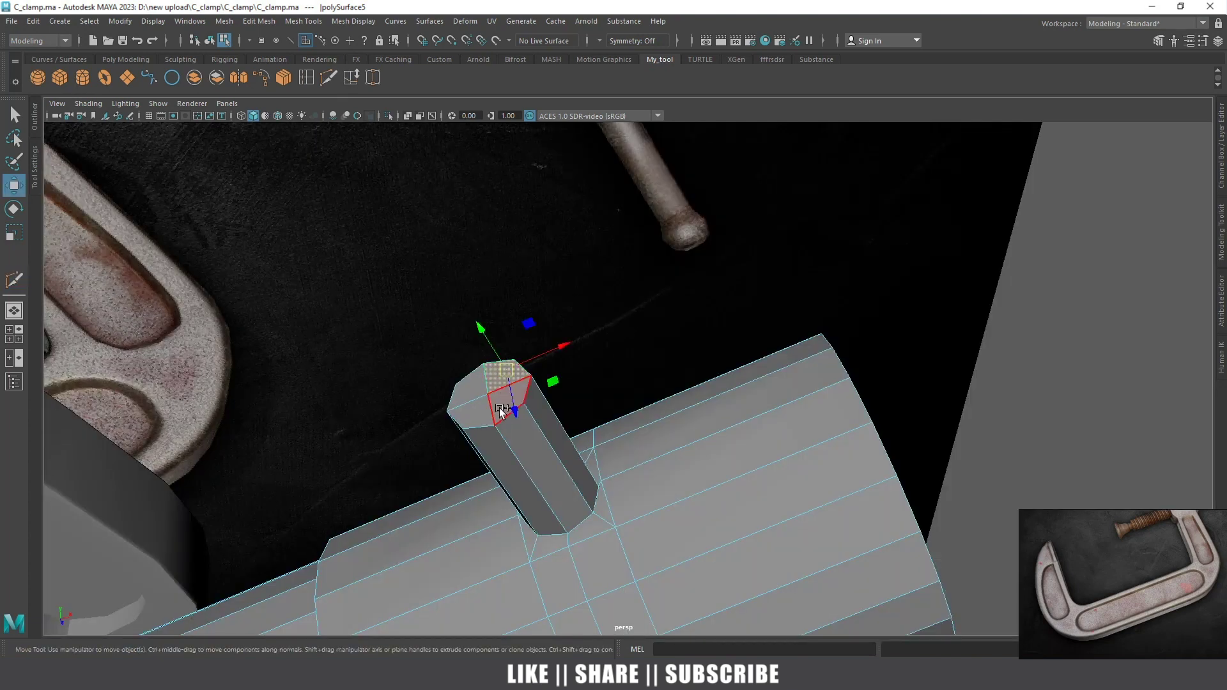
pyautogui.click(464, 389)
pyautogui.rightClick(582, 331)
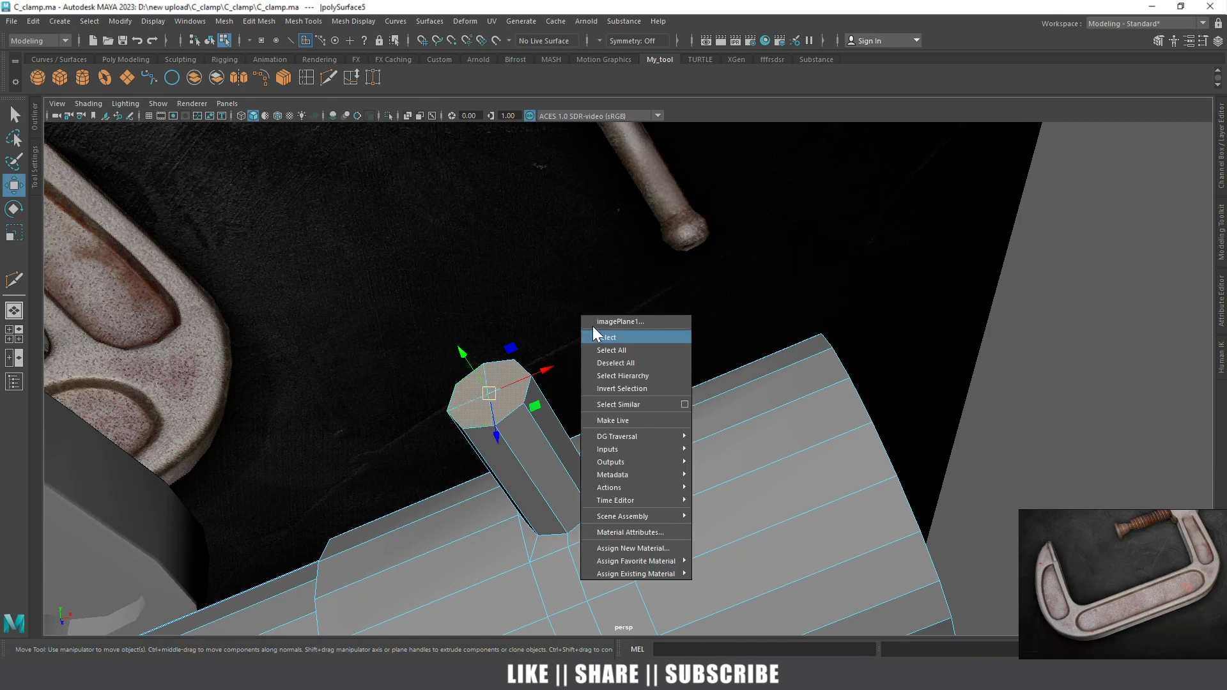
pyautogui.press('space')
pyautogui.moveTo(597, 319)
pyautogui.mouseDown()
pyautogui.moveTo(611, 343)
pyautogui.moveTo(597, 246)
pyautogui.mouseUp()
pyautogui.hotkey('ctrl', 'z')
# Select a side face of the peg, then clear the selection
pyautogui.press('r')
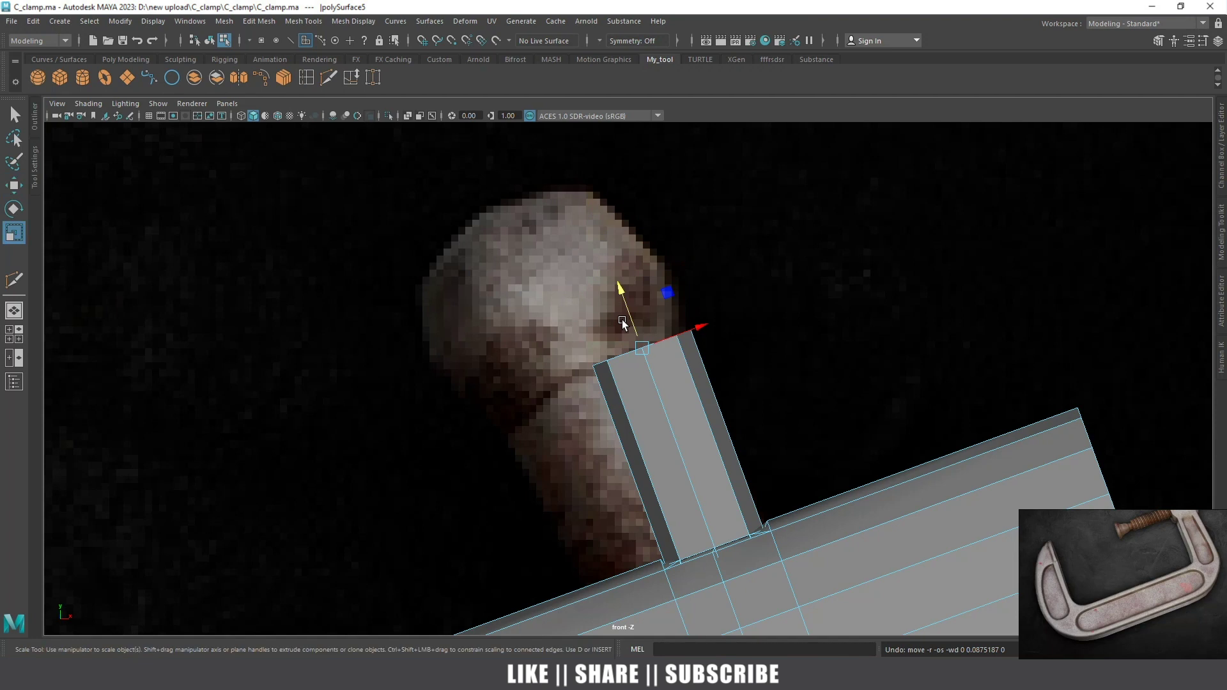
pyautogui.press('w')
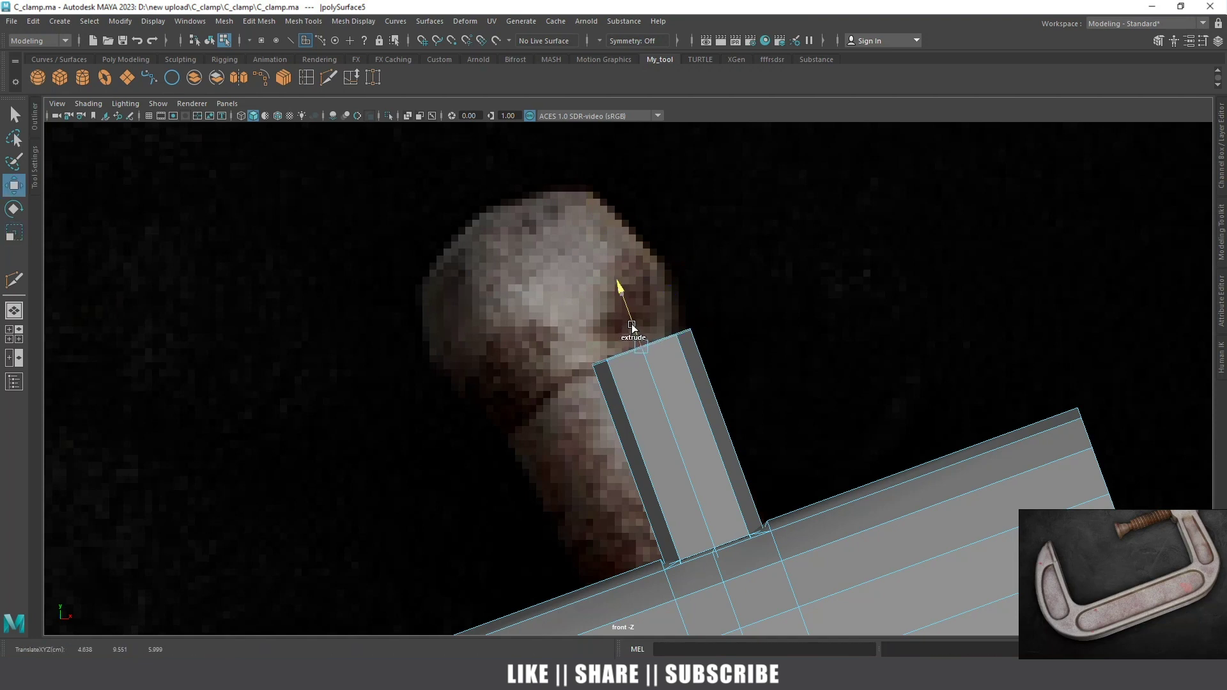
pyautogui.scroll(3, 626, 355)
pyautogui.scroll(2, 626, 356)
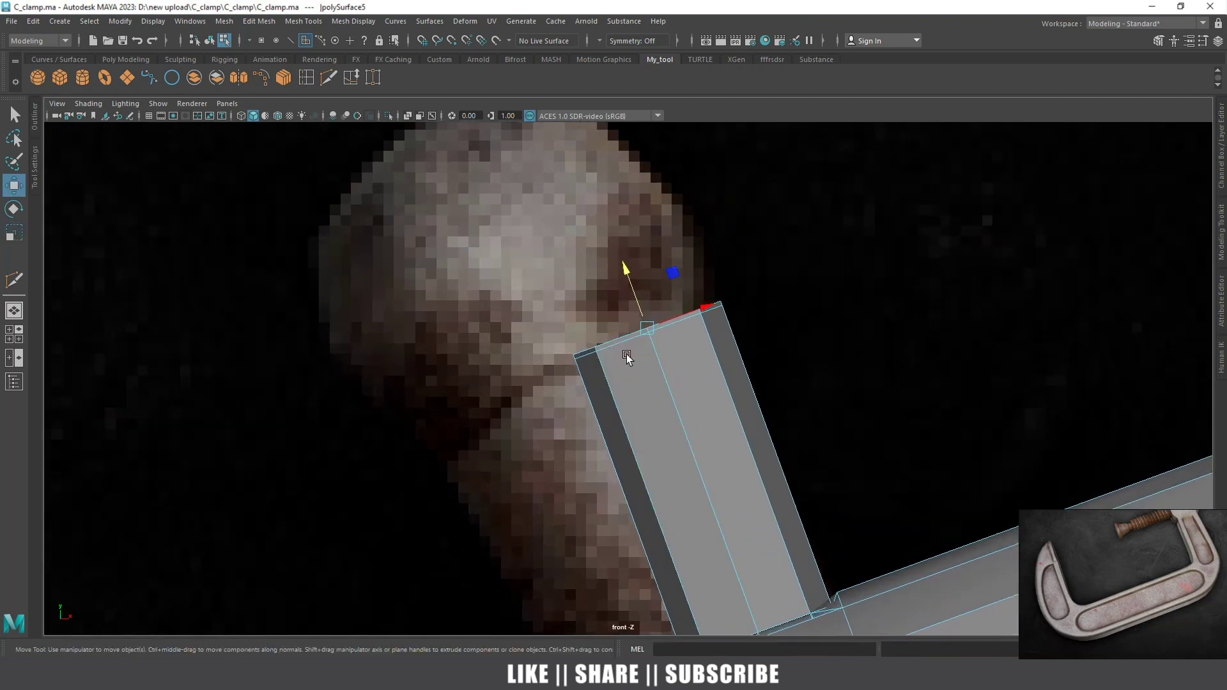
pyautogui.click(626, 354)
pyautogui.press('r')
pyautogui.keyDown('ctrl'); pyautogui.click(676, 332); pyautogui.keyUp('ctrl')
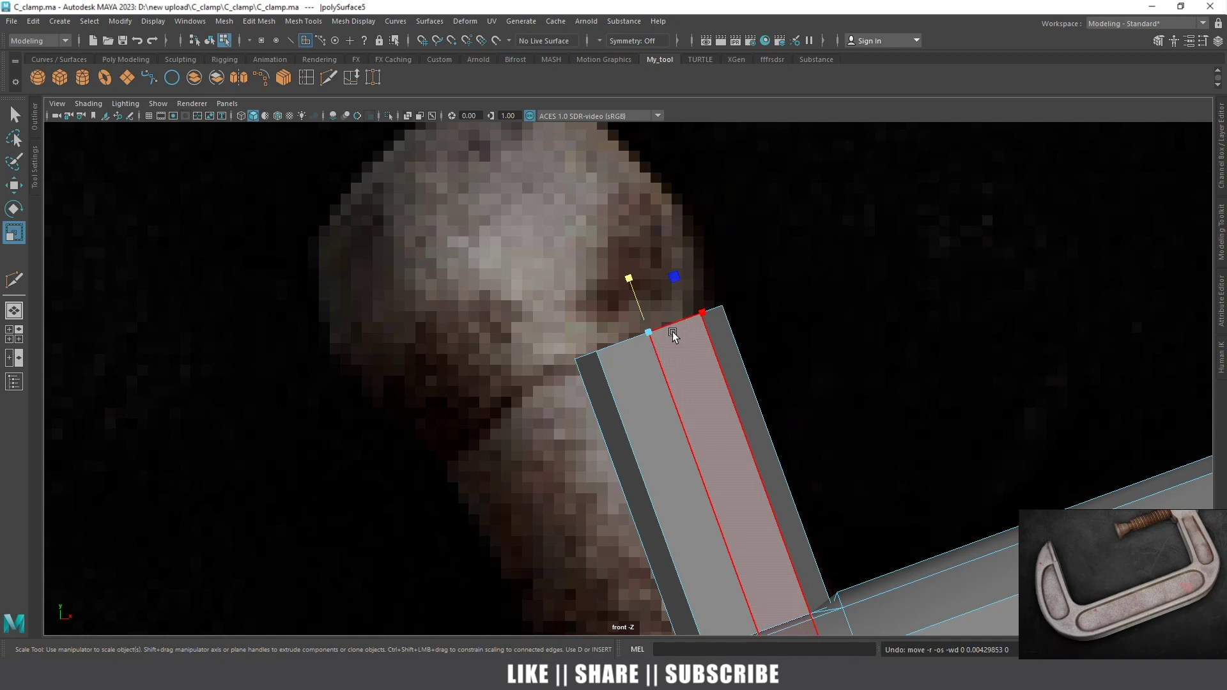
# Select the peg's top edge and extrude it into a new segment
pyautogui.moveTo(650, 328); pyautogui.dragTo(650, 298, button='right')
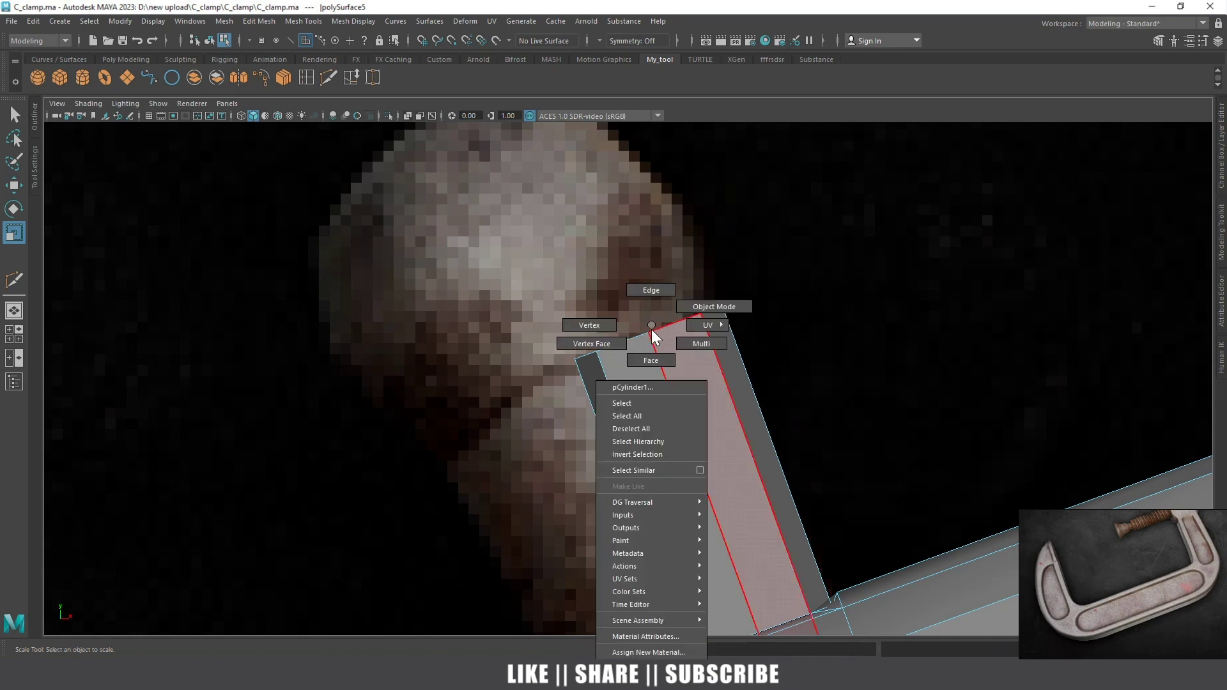
pyautogui.click(634, 336)
pyautogui.press('e')
pyautogui.press('r')
pyautogui.keyDown('shift'); pyautogui.moveTo(649, 332); pyautogui.dragTo(661, 328); pyautogui.keyUp('shift')
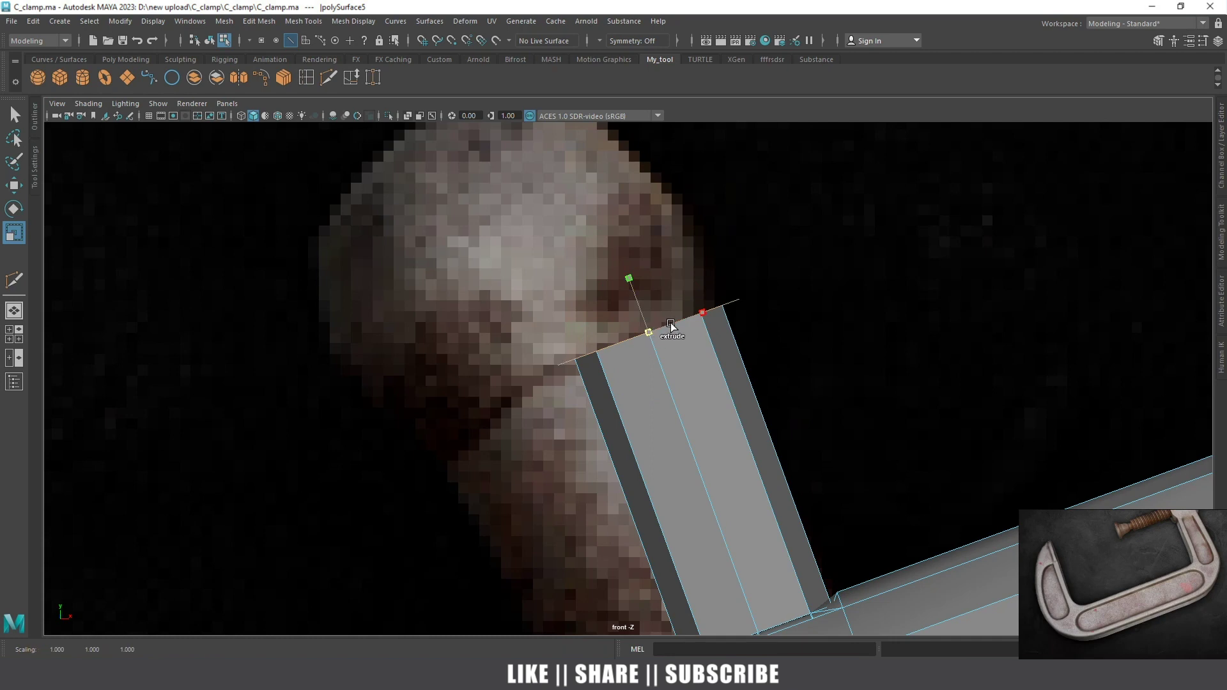
pyautogui.scroll(-3, 623, 401)
pyautogui.scroll(3, 630, 393)
# Raise the extruded edge to lengthen the segment, then fine-tune its height
pyautogui.press('w')
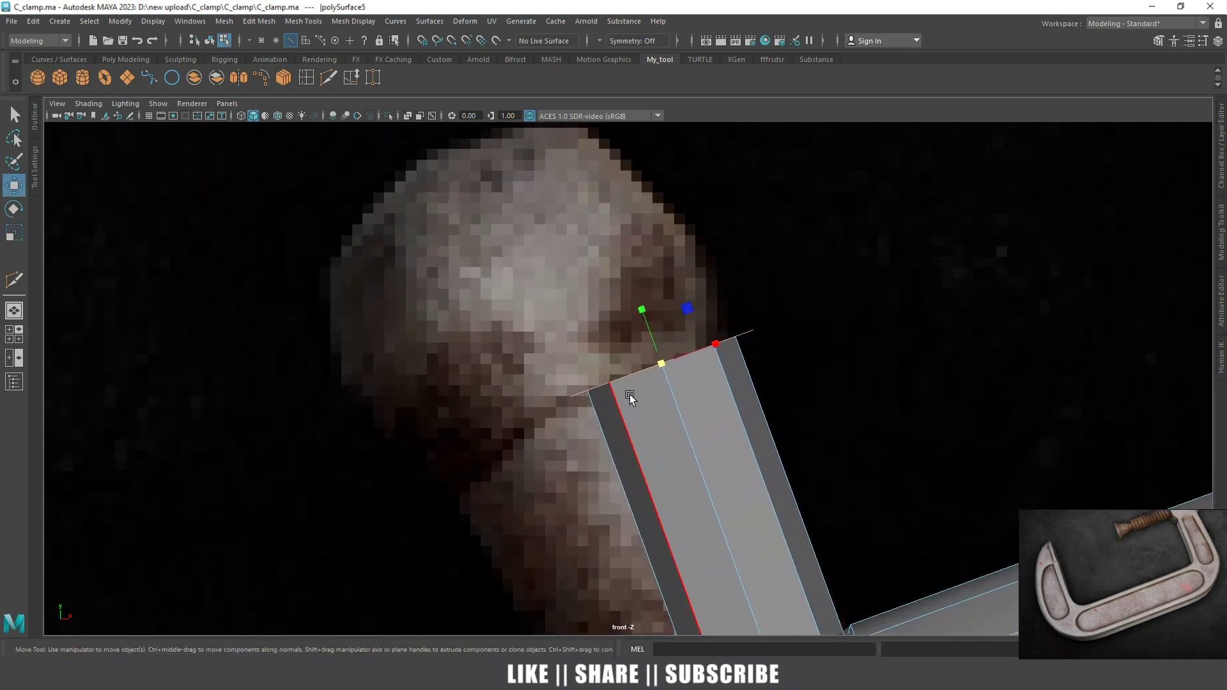
pyautogui.moveTo(650, 313); pyautogui.dragTo(575, 171)
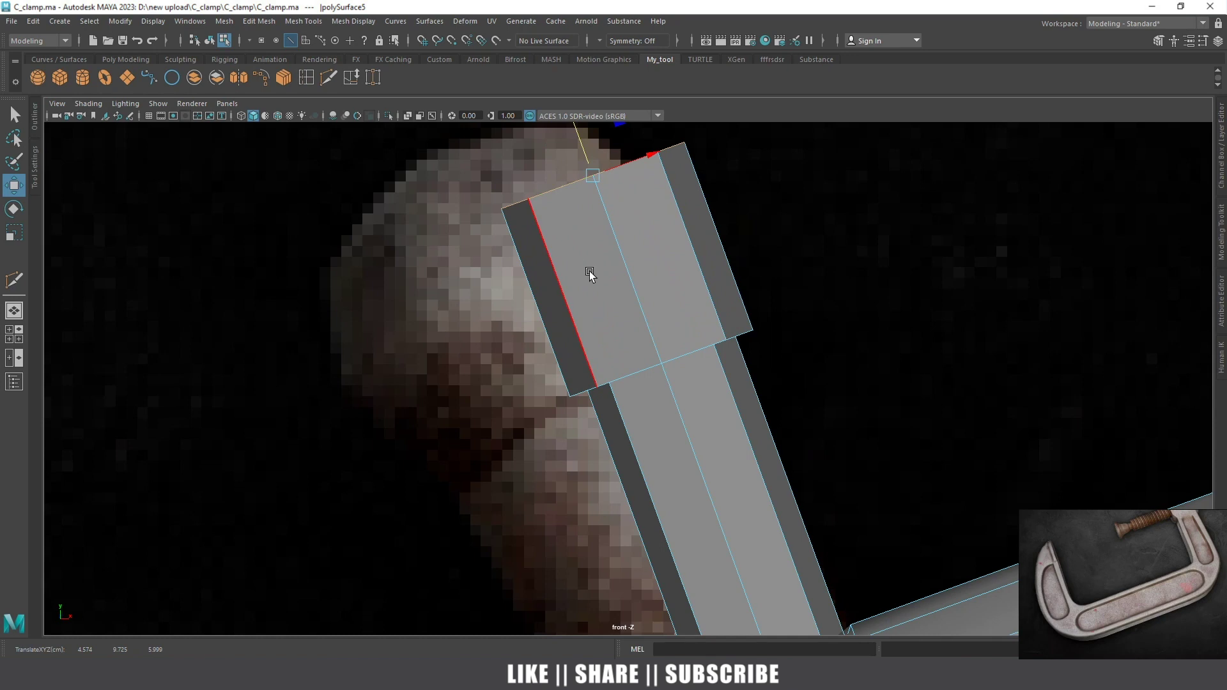
pyautogui.scroll(-4, 661, 362)
pyautogui.scroll(2, 673, 369)
pyautogui.scroll(2, 638, 252)
pyautogui.moveTo(625, 250); pyautogui.dragTo(613, 238)
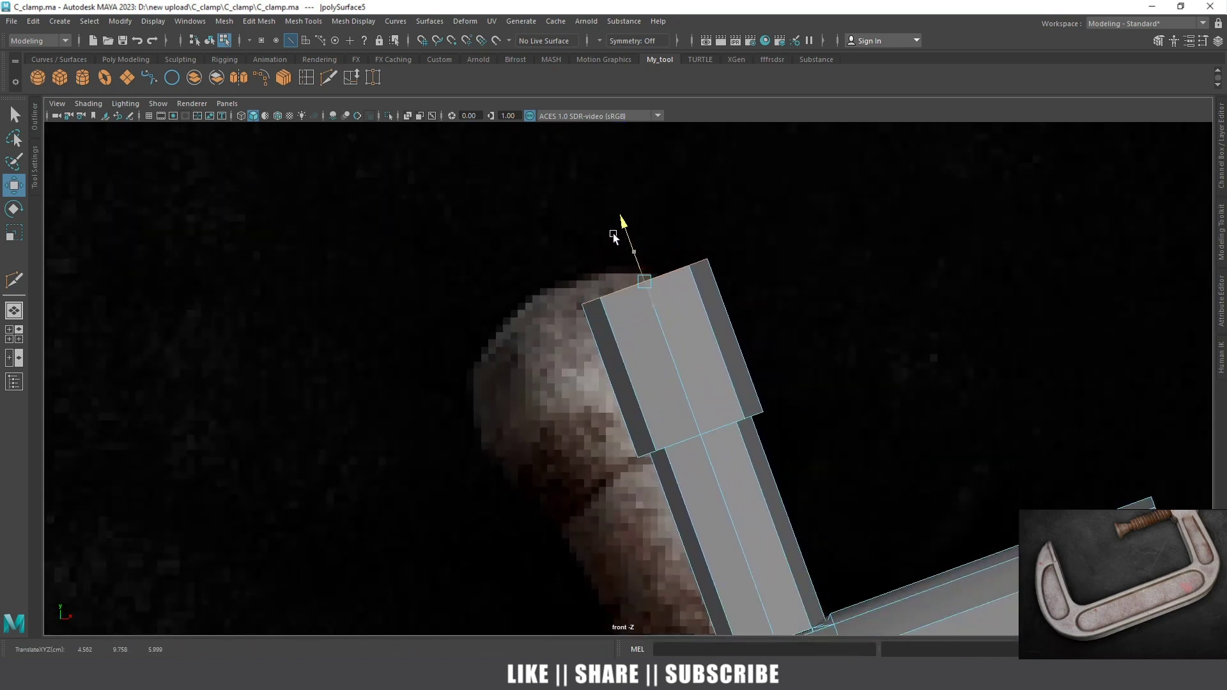
pyautogui.press('space')
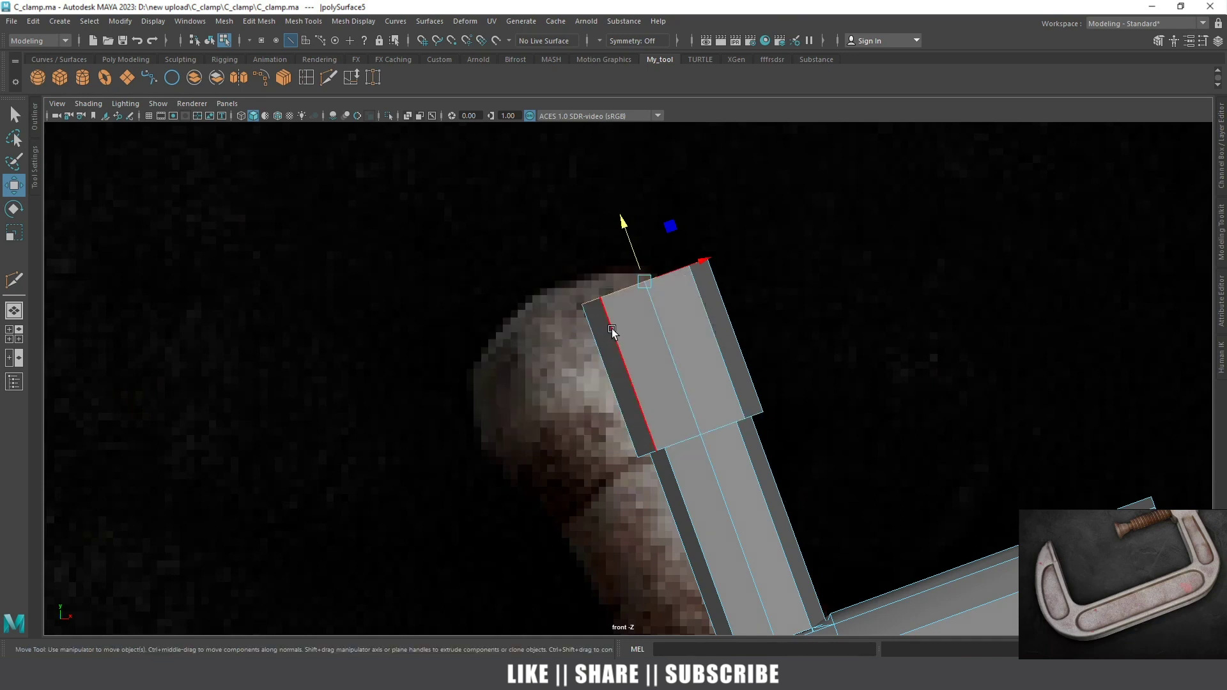
pyautogui.moveTo(645, 275)
pyautogui.mouseDown()
pyautogui.moveTo(667, 360)
pyautogui.moveTo(673, 309)
pyautogui.moveTo(673, 337)
pyautogui.mouseUp()
# Scale the top edge wider to flare the head and raise it further
pyautogui.press('r')
pyautogui.moveTo(692, 385)
pyautogui.mouseDown()
pyautogui.moveTo(699, 402)
pyautogui.moveTo(734, 394)
pyautogui.mouseUp()
pyautogui.press('w')
pyautogui.moveTo(665, 330); pyautogui.dragTo(635, 258)
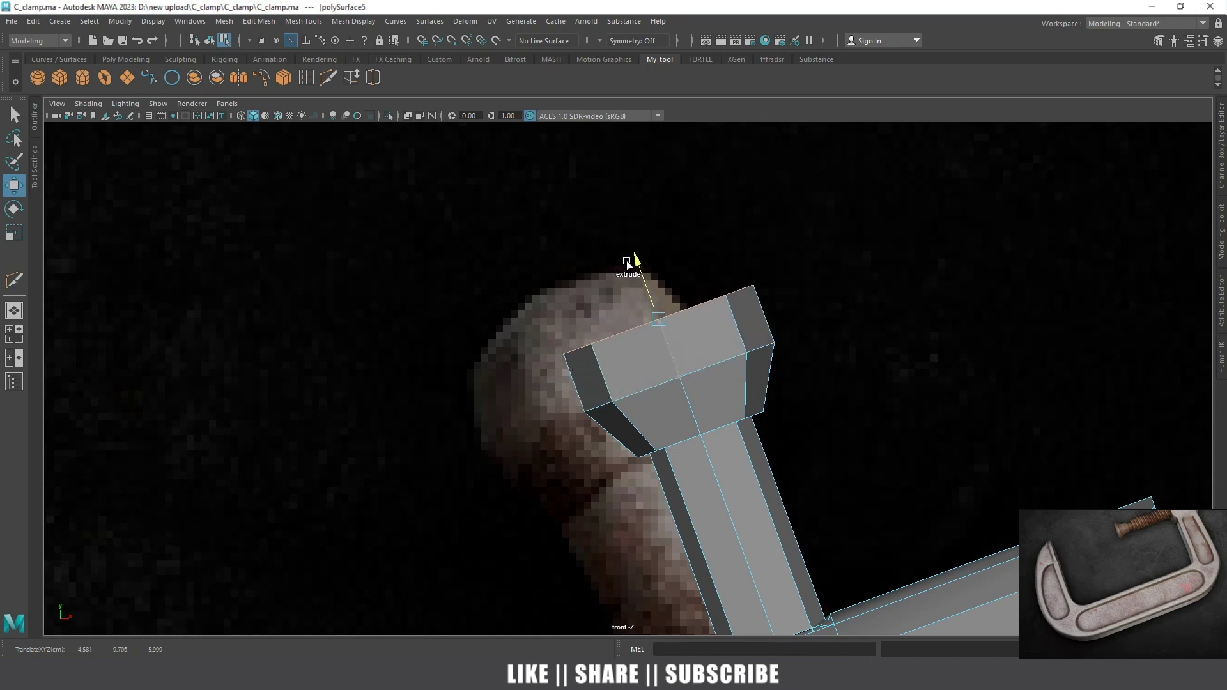
pyautogui.moveTo(631, 262); pyautogui.dragTo(612, 232)
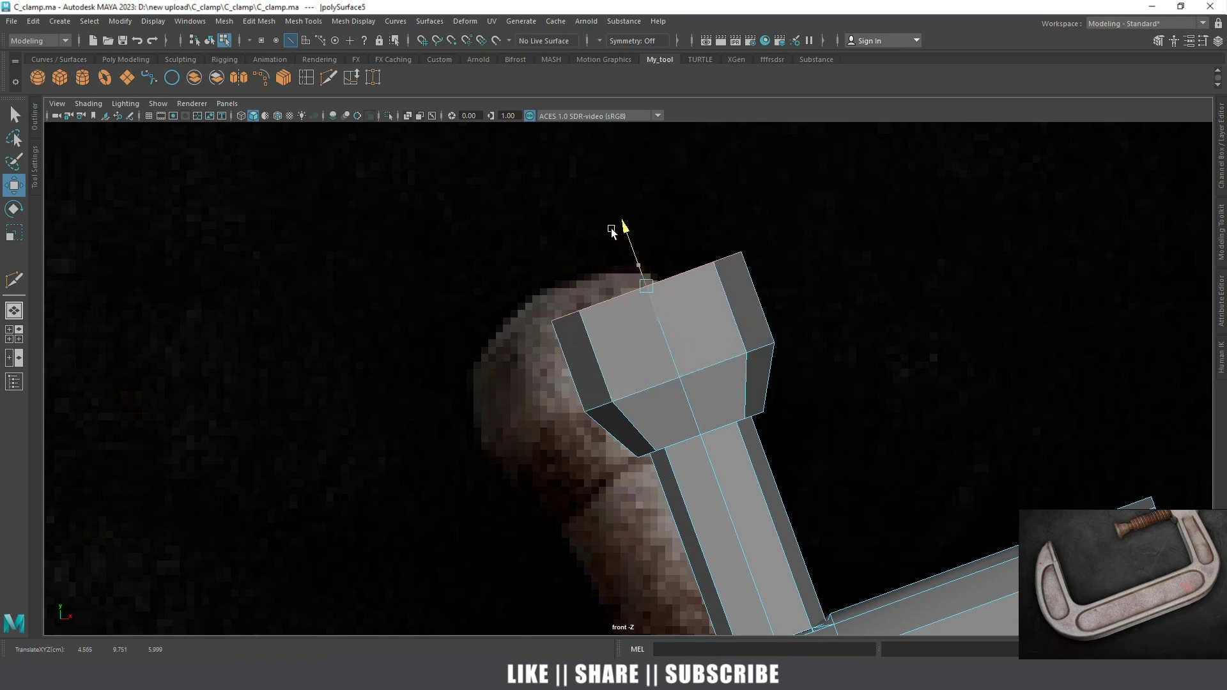
pyautogui.press('r')
pyautogui.moveTo(649, 286); pyautogui.dragTo(639, 295)
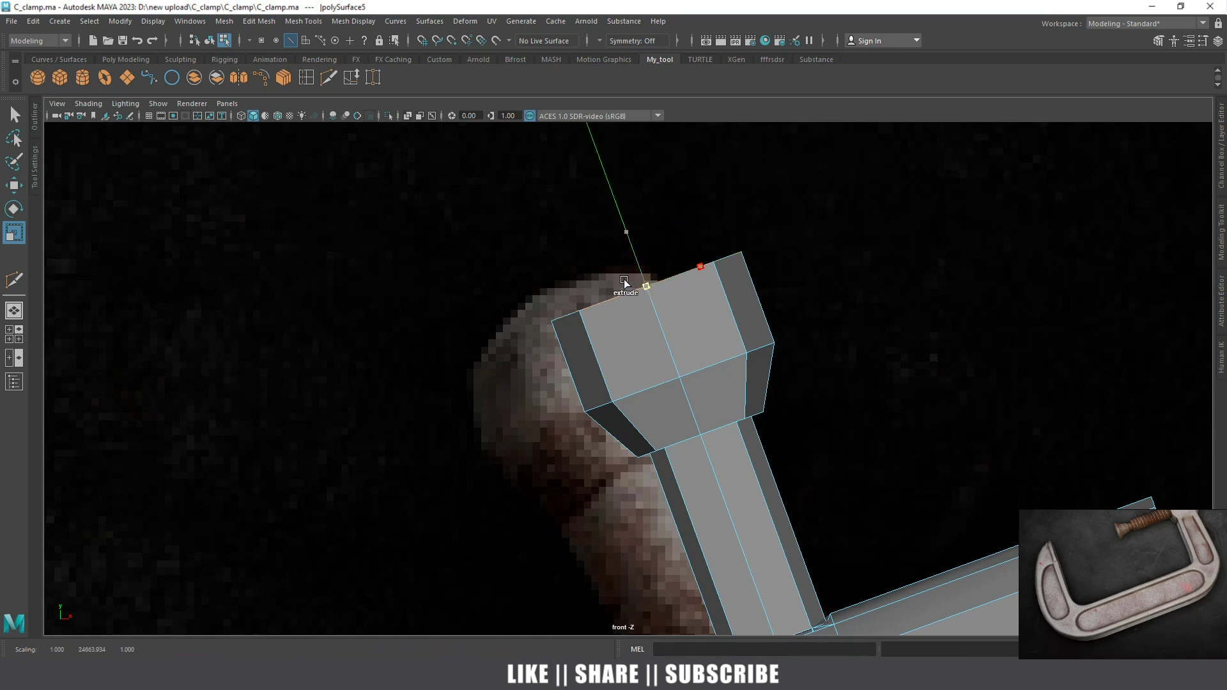
# Raise the block's middle edge and scale it wider, then view in perspective
pyautogui.click(646, 389)
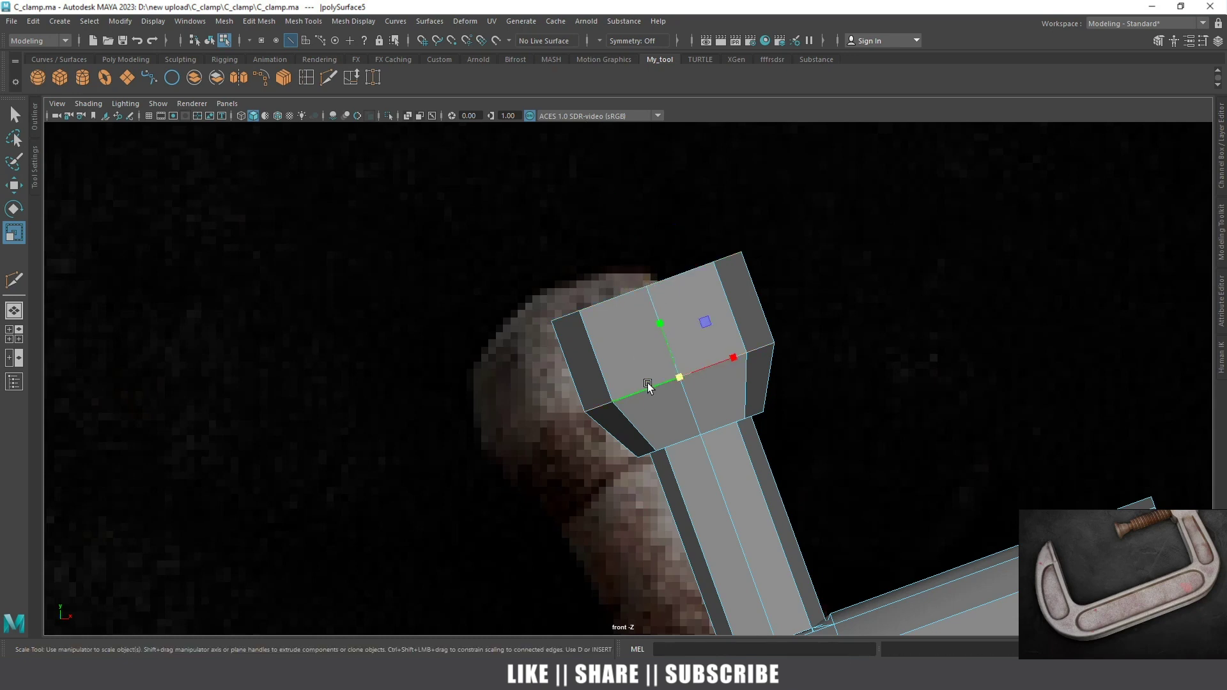
pyautogui.press('w')
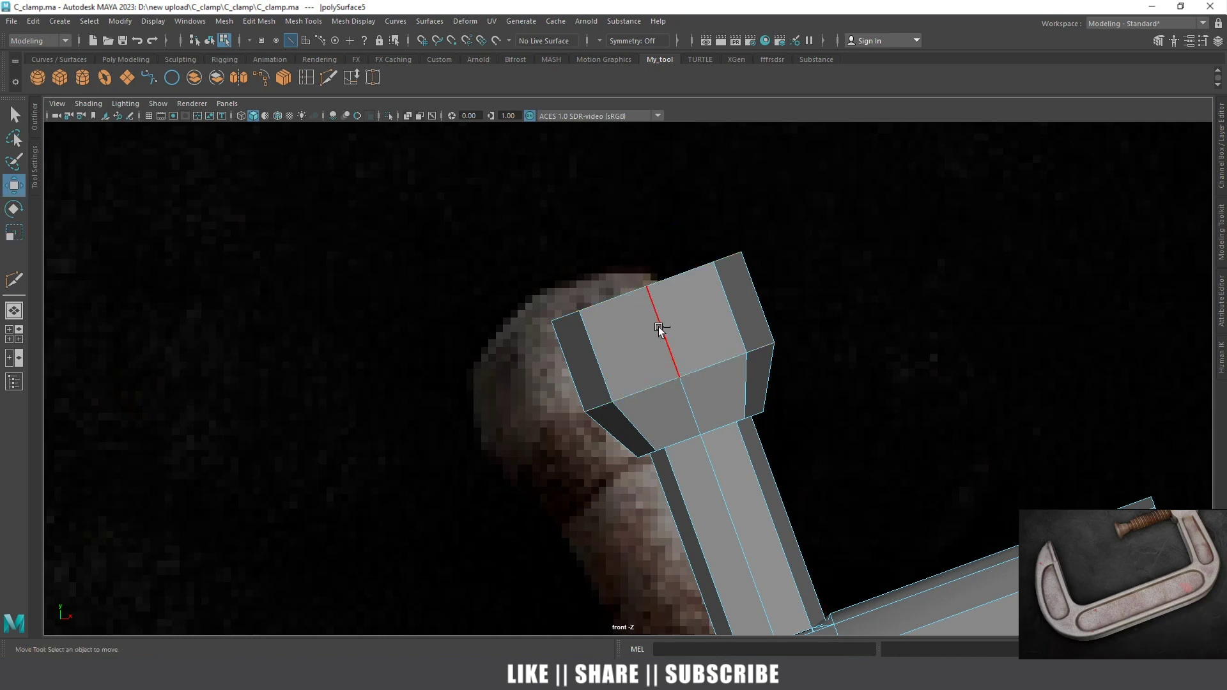
pyautogui.moveTo(658, 320); pyautogui.dragTo(647, 297)
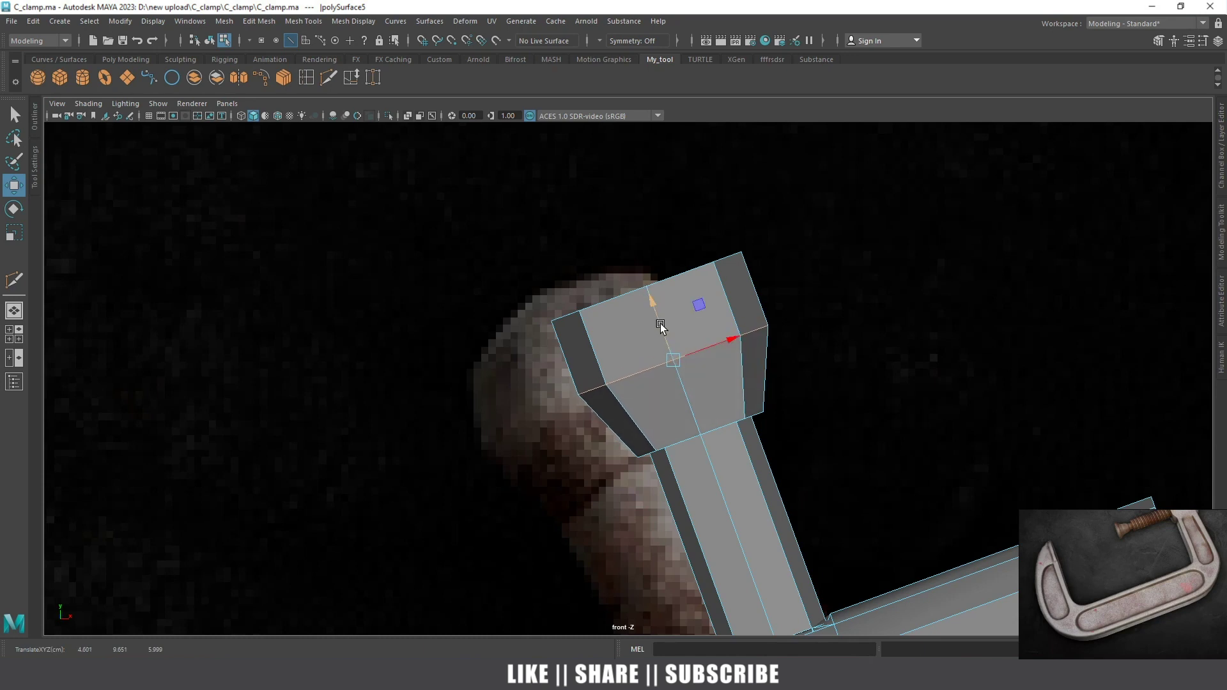
pyautogui.press('r')
pyautogui.moveTo(673, 360); pyautogui.dragTo(698, 372)
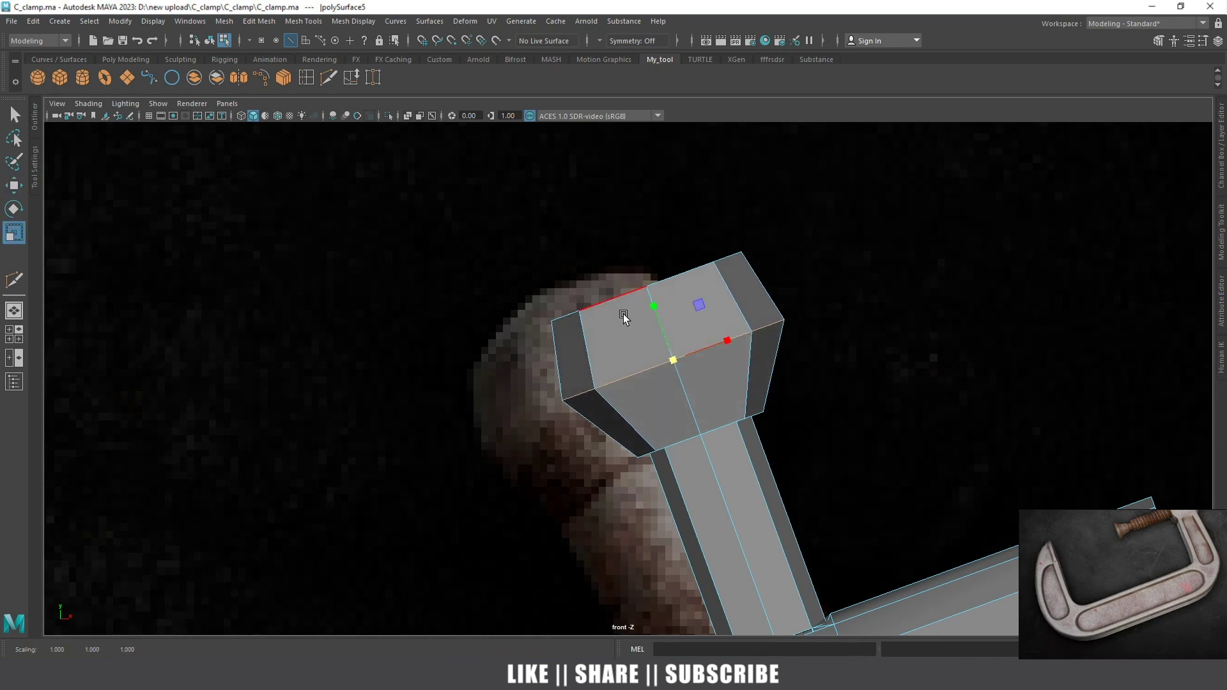
pyautogui.press('space')
pyautogui.moveTo(623, 317)
pyautogui.mouseDown()
pyautogui.moveTo(633, 307)
pyautogui.moveTo(576, 359)
pyautogui.moveTo(552, 235)
pyautogui.mouseUp()
pyautogui.keyDown('shift'); pyautogui.moveTo(553, 238); pyautogui.dragTo(544, 407, button='right'); pyautogui.keyUp('shift')
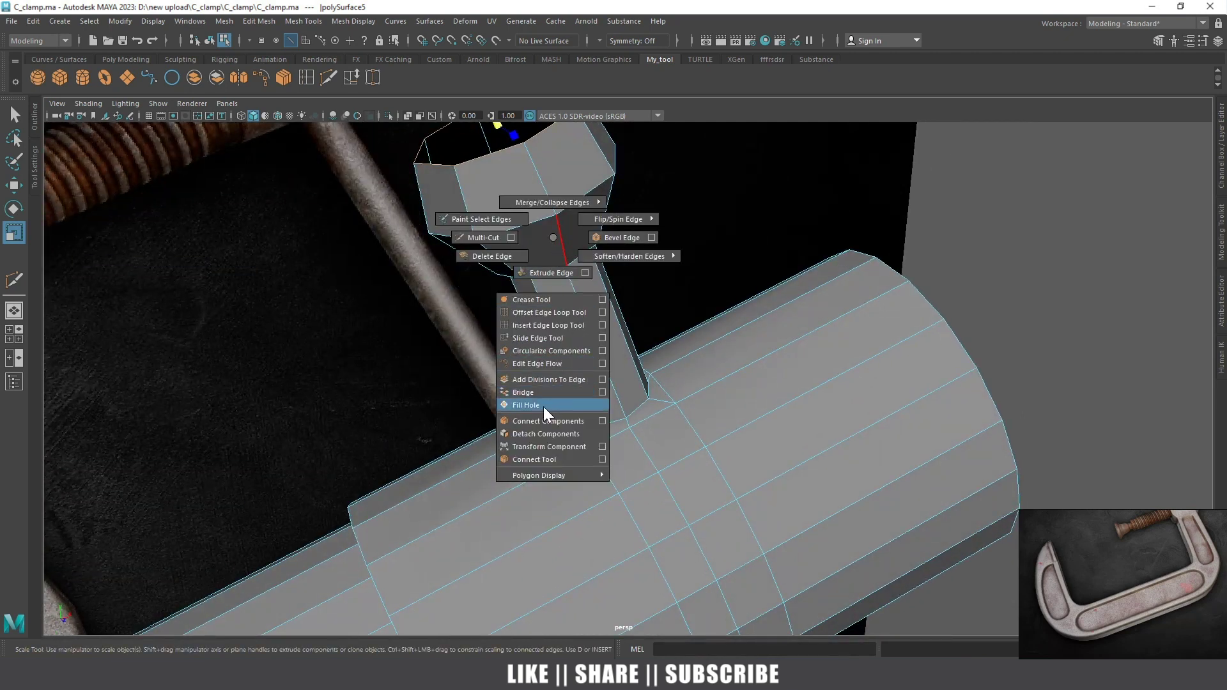
# Bevel the top cap edges with 2 segments
pyautogui.press('w')
pyautogui.moveTo(543, 405)
pyautogui.keyDown('alt'); pyautogui.mouseDown()
pyautogui.moveTo(611, 494)
pyautogui.moveTo(592, 389)
pyautogui.moveTo(619, 457)
pyautogui.moveTo(722, 547)
pyautogui.moveTo(629, 371)
pyautogui.mouseUp(); pyautogui.keyUp('alt')
pyautogui.keyDown('shift'); pyautogui.rightClick(629, 370); pyautogui.keyUp('shift')
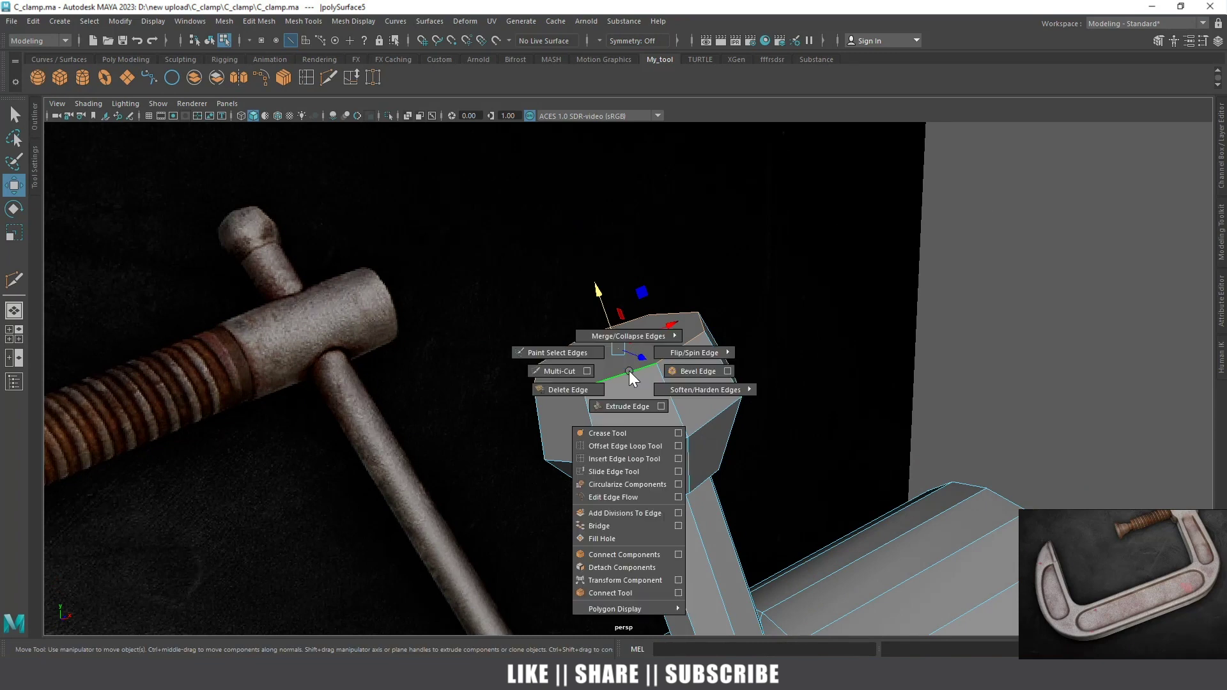
pyautogui.click(677, 372)
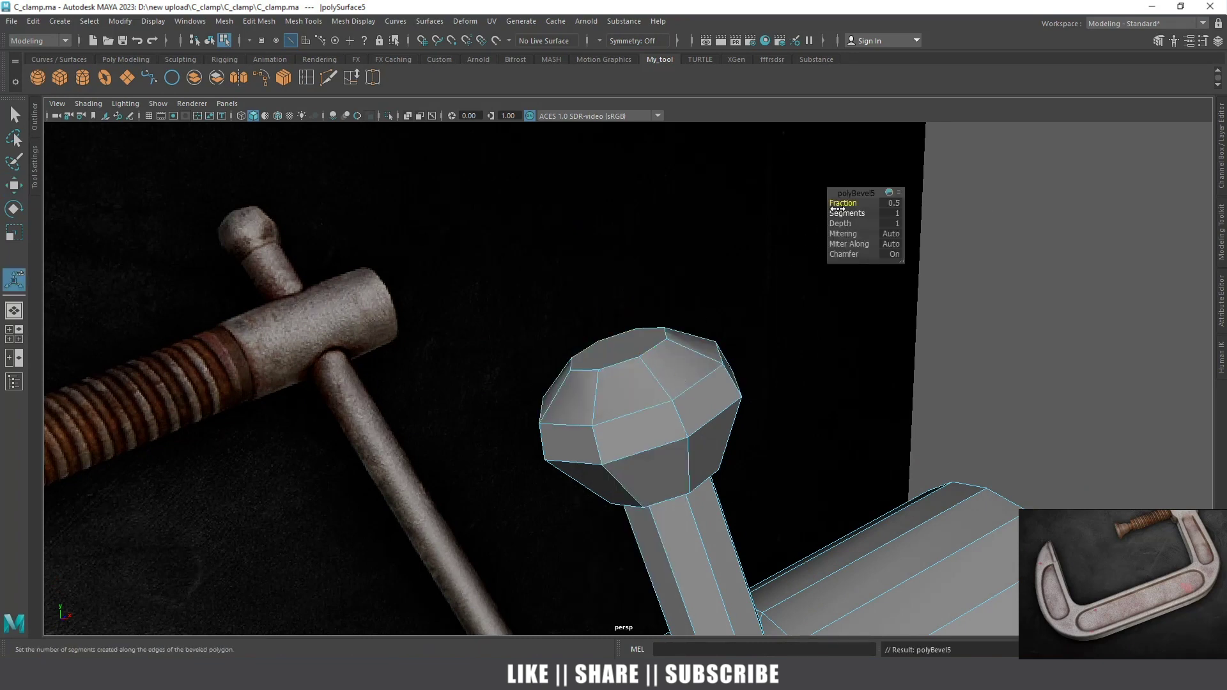
pyautogui.moveTo(850, 209); pyautogui.dragTo(900, 217)
pyautogui.keyDown('alt'); pyautogui.moveTo(767, 287); pyautogui.dragTo(603, 323); pyautogui.keyUp('alt')
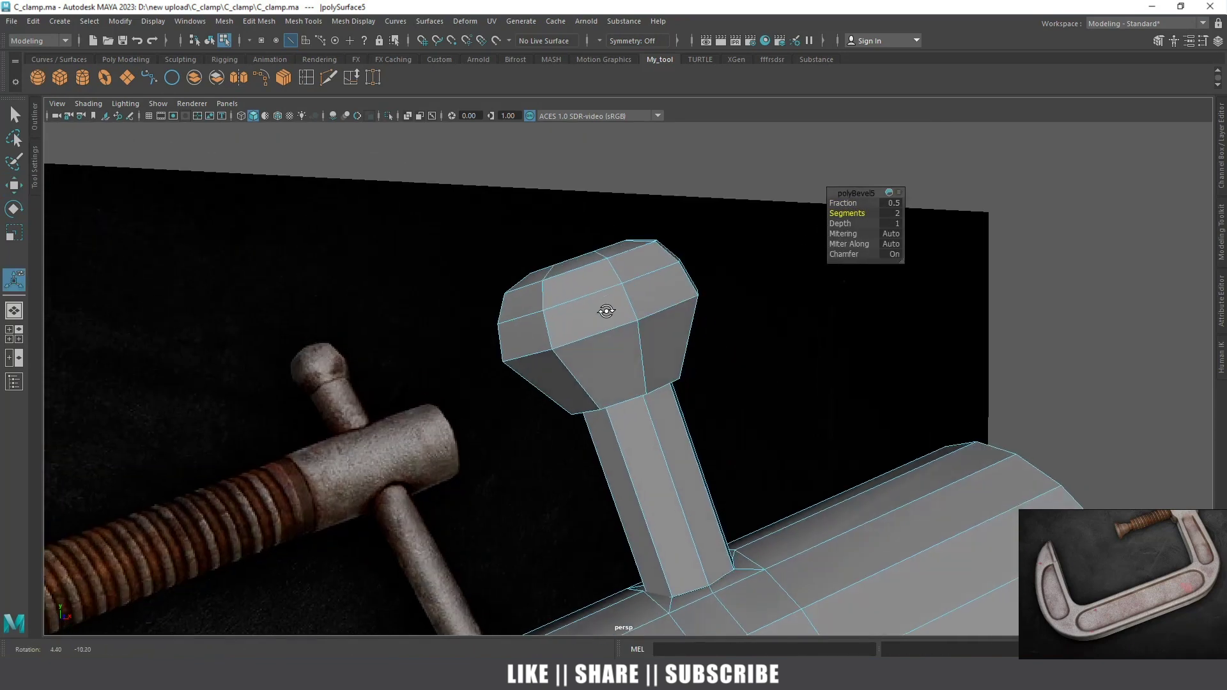
pyautogui.press('w')
pyautogui.keyDown('shift'); pyautogui.moveTo(592, 332); pyautogui.dragTo(649, 330, button='right'); pyautogui.keyUp('shift')
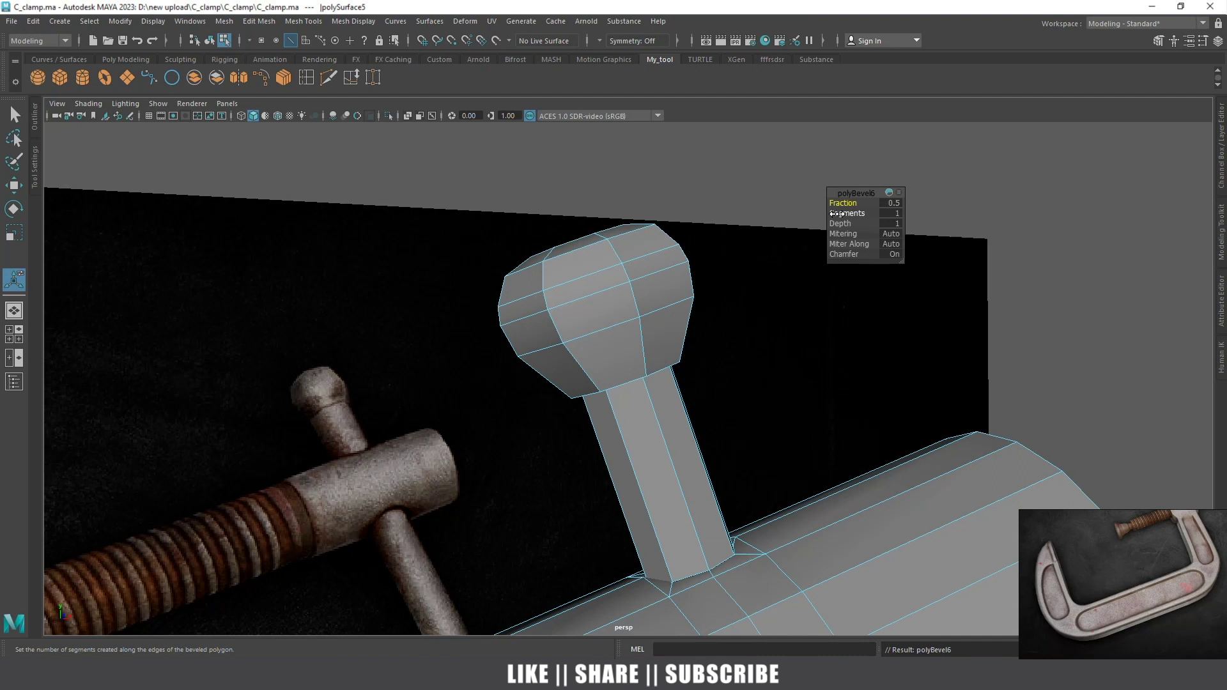
pyautogui.press('w')
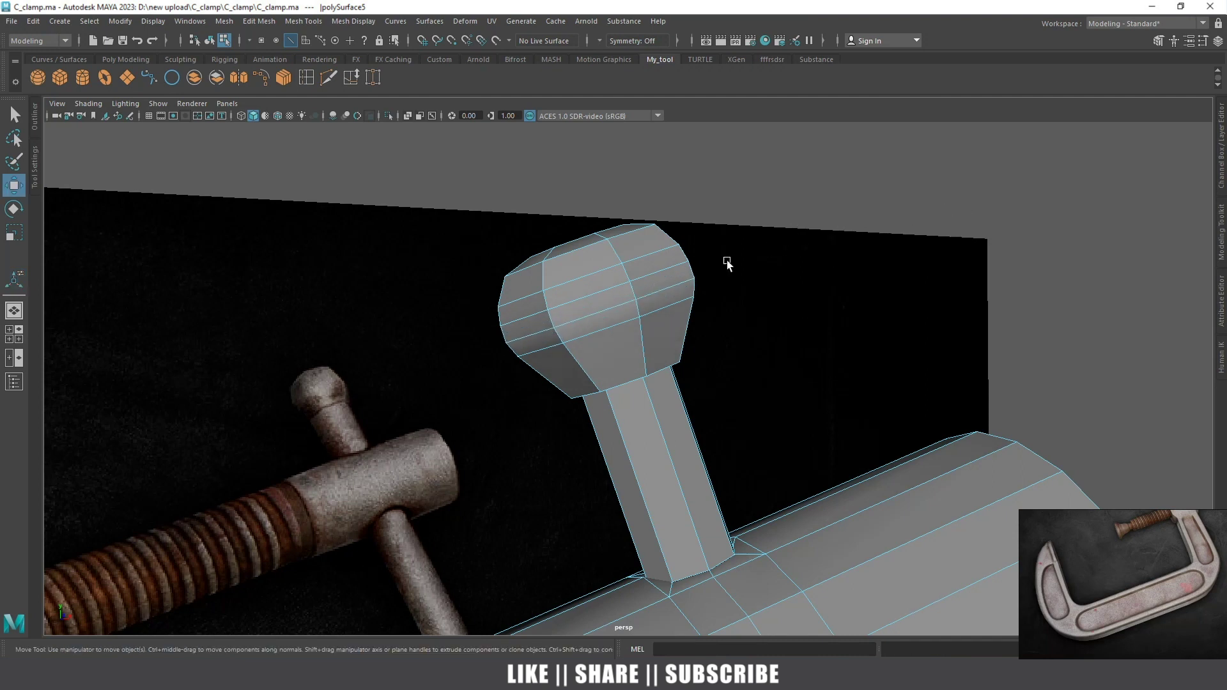
# Bevel the head-neck edge loop with its fraction widened to about 0.69
pyautogui.doubleClick(592, 327)
pyautogui.keyDown('alt'); pyautogui.moveTo(590, 327); pyautogui.dragTo(580, 301); pyautogui.keyUp('alt')
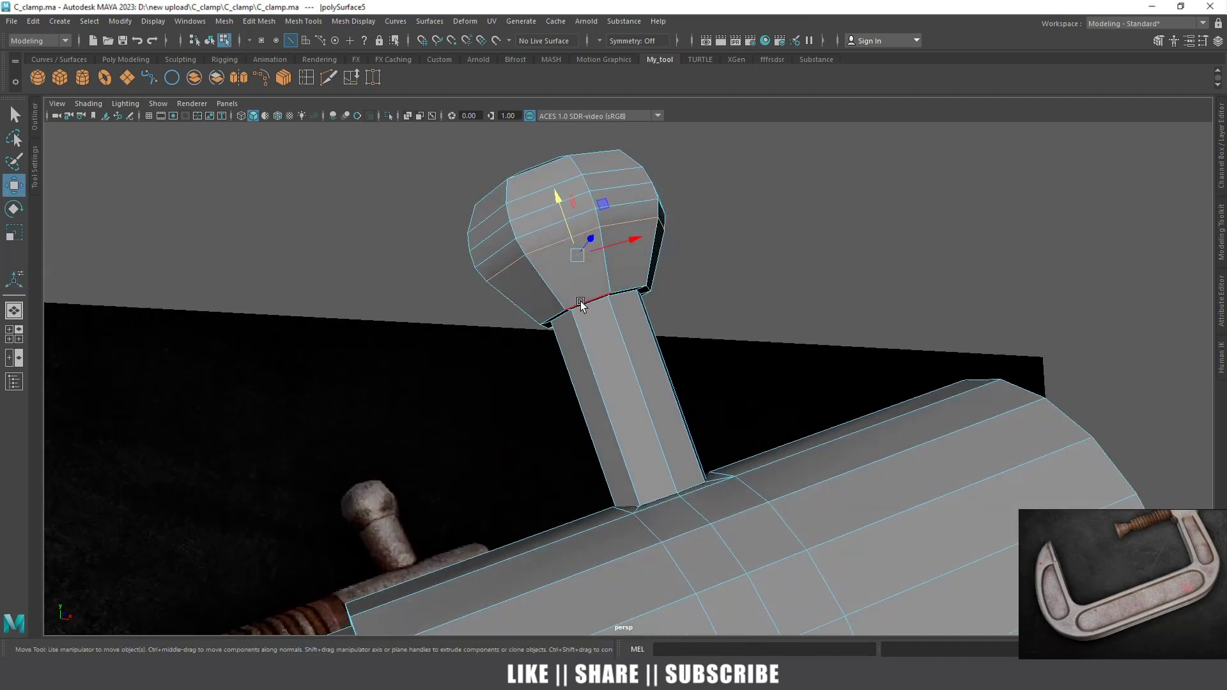
pyautogui.keyDown('shift'); pyautogui.moveTo(581, 301); pyautogui.dragTo(696, 248, button='right'); pyautogui.keyUp('shift')
pyautogui.keyDown('alt'); pyautogui.moveTo(696, 248); pyautogui.dragTo(610, 337); pyautogui.keyUp('alt')
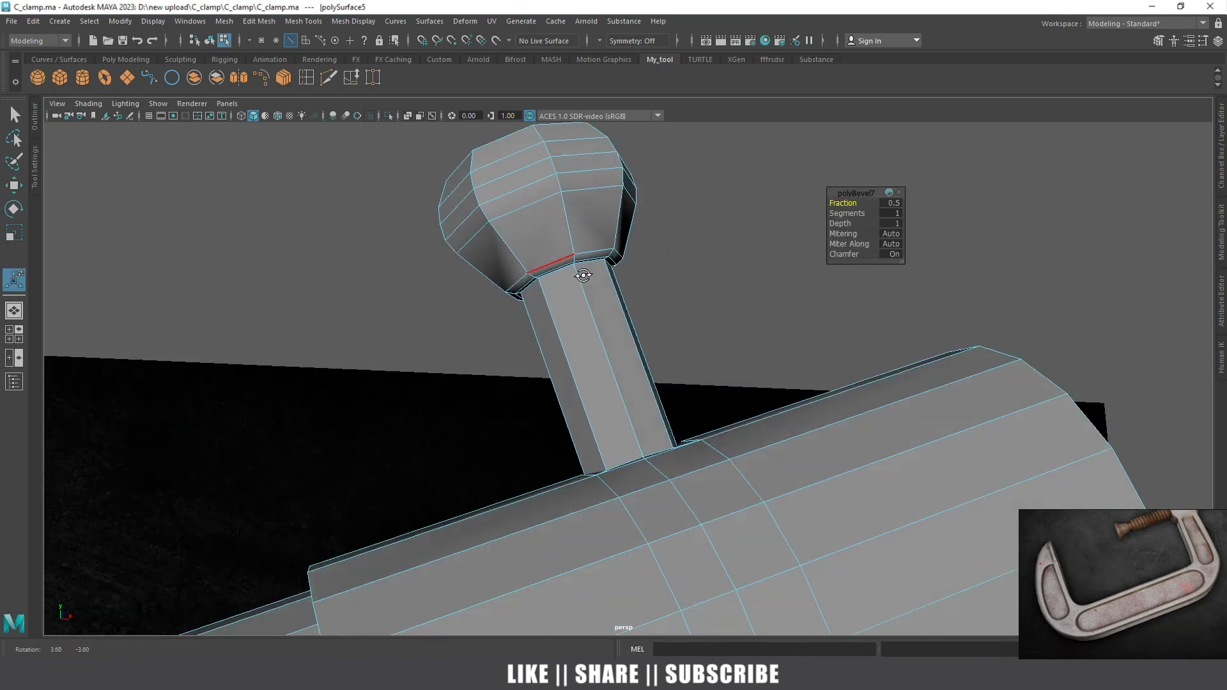
pyautogui.scroll(2, 611, 337)
pyautogui.hotkey('ctrl', 'z')
pyautogui.keyDown('shift'); pyautogui.moveTo(609, 324); pyautogui.dragTo(667, 294, button='right'); pyautogui.keyUp('shift')
pyautogui.moveTo(854, 202); pyautogui.dragTo(907, 202)
pyautogui.moveTo(633, 282)
pyautogui.keyDown('alt'); pyautogui.mouseDown()
pyautogui.moveTo(870, 173)
pyautogui.moveTo(828, 196)
pyautogui.mouseUp(); pyautogui.keyUp('alt')
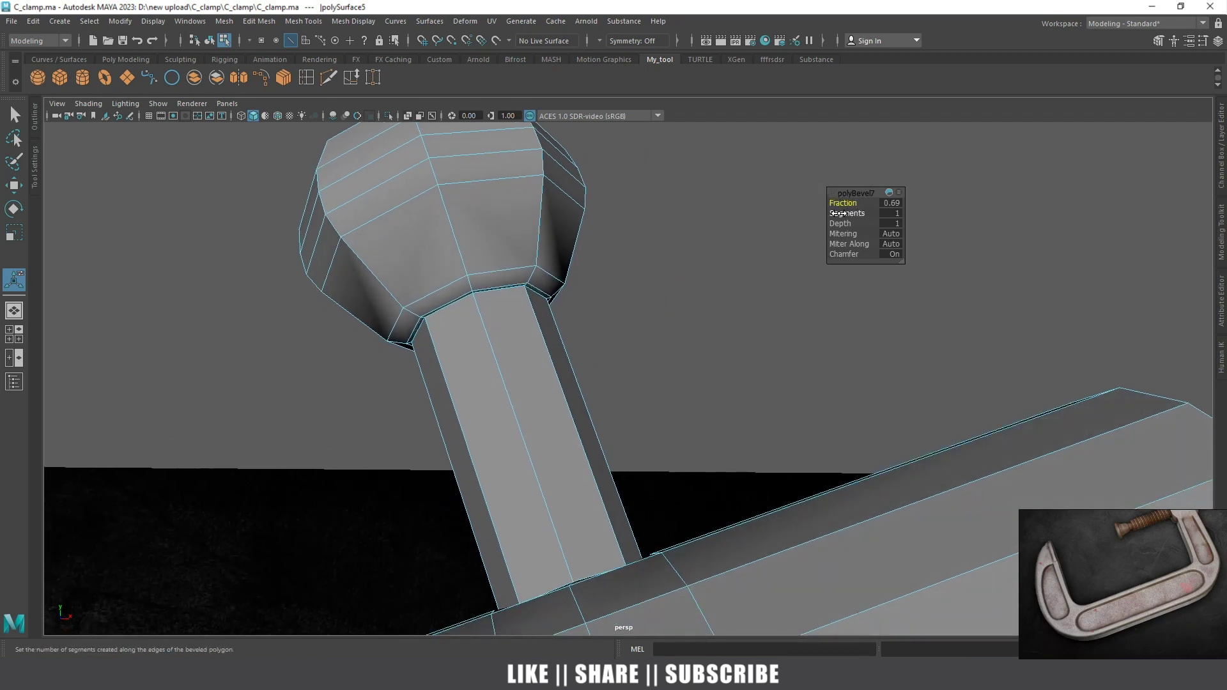
pyautogui.keyDown('alt'); pyautogui.moveTo(662, 289); pyautogui.dragTo(549, 384); pyautogui.keyUp('alt')
pyautogui.press('w')
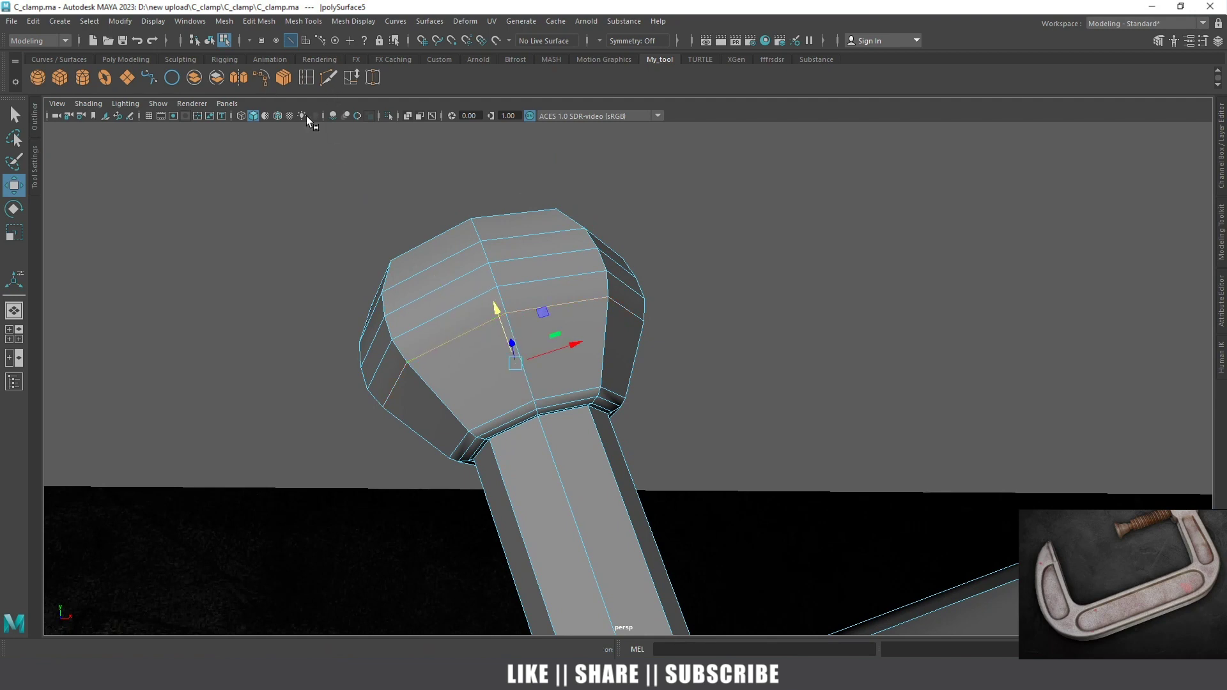
# Apply Edit Edge Flow to edge loops on the head to round the knob
pyautogui.keyDown('alt'); pyautogui.moveTo(484, 359); pyautogui.dragTo(518, 398); pyautogui.keyUp('alt')
pyautogui.doubleClick(538, 411)
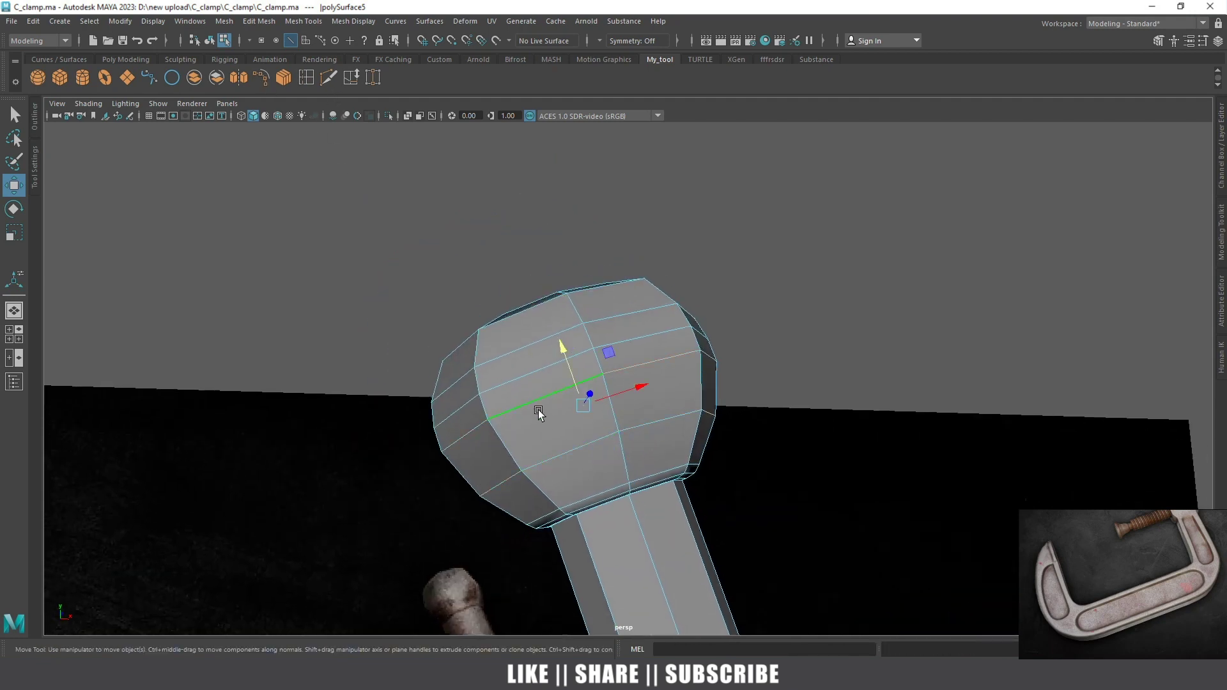
pyautogui.doubleClick(515, 358)
pyautogui.moveTo(536, 385)
pyautogui.keyDown('alt'); pyautogui.mouseDown()
pyautogui.moveTo(583, 420)
pyautogui.moveTo(556, 405)
pyautogui.mouseUp(); pyautogui.keyUp('alt')
pyautogui.doubleClick(608, 437)
pyautogui.keyDown('alt'); pyautogui.moveTo(607, 438); pyautogui.dragTo(596, 290); pyautogui.keyUp('alt')
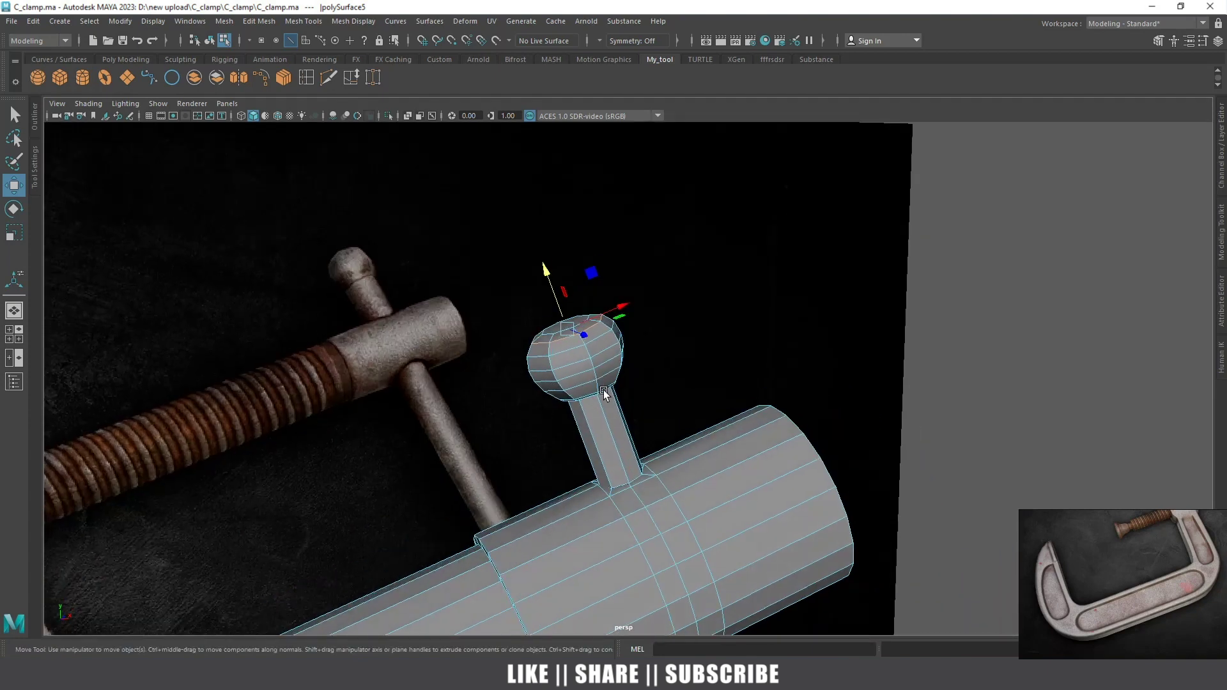
# Insert an edge loop around the neck post
pyautogui.scroll(-3, 596, 290)
pyautogui.scroll(-3, 681, 413)
pyautogui.scroll(5, 608, 448)
pyautogui.scroll(2, 550, 278)
pyautogui.keyDown('alt'); pyautogui.moveTo(549, 278); pyautogui.dragTo(584, 409); pyautogui.keyUp('alt')
pyautogui.scroll(2, 584, 408)
pyautogui.click(306, 77)
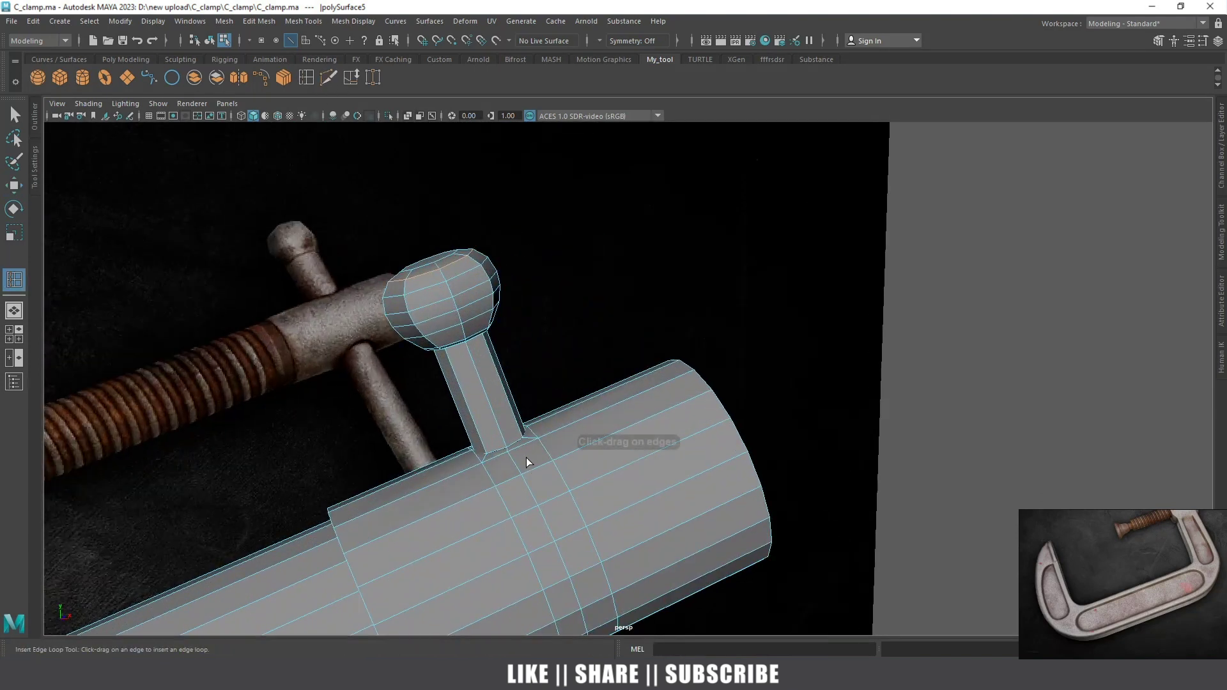
pyautogui.click(490, 409)
pyautogui.press('w')
pyautogui.keyDown('alt'); pyautogui.moveTo(489, 407); pyautogui.dragTo(581, 390); pyautogui.keyUp('alt')
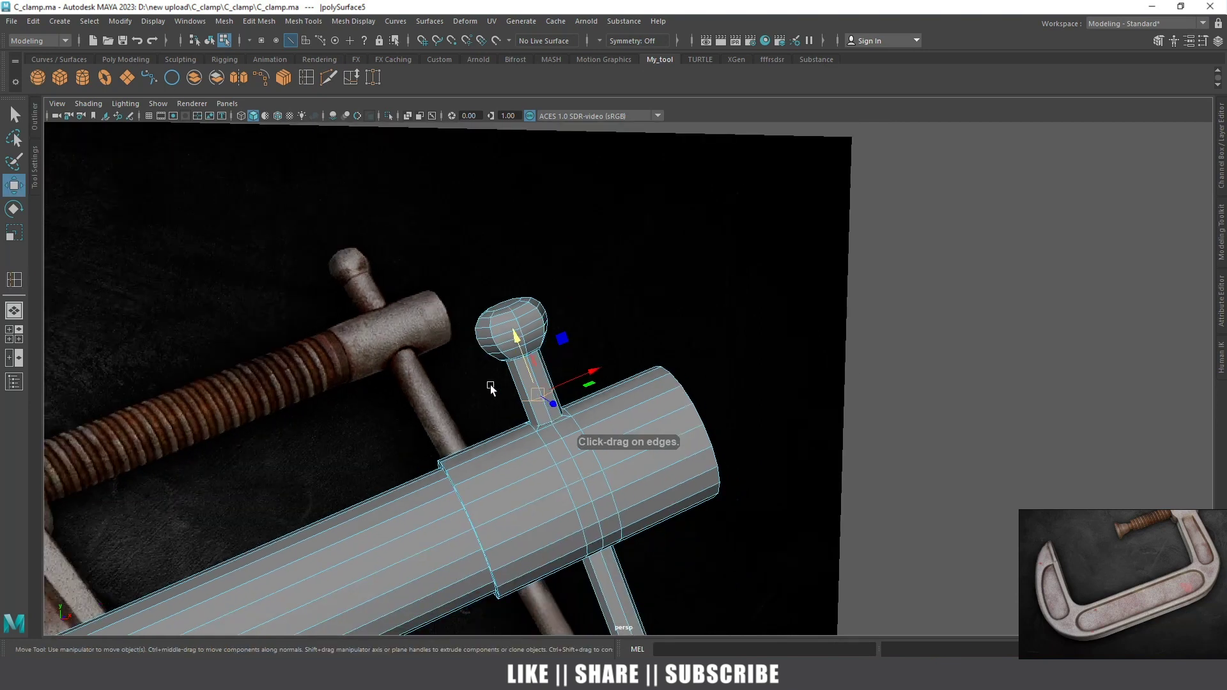
pyautogui.scroll(2, 569, 351)
# In front view, select the knob head's faces and Duplicate Face them
pyautogui.rightClick(549, 279)
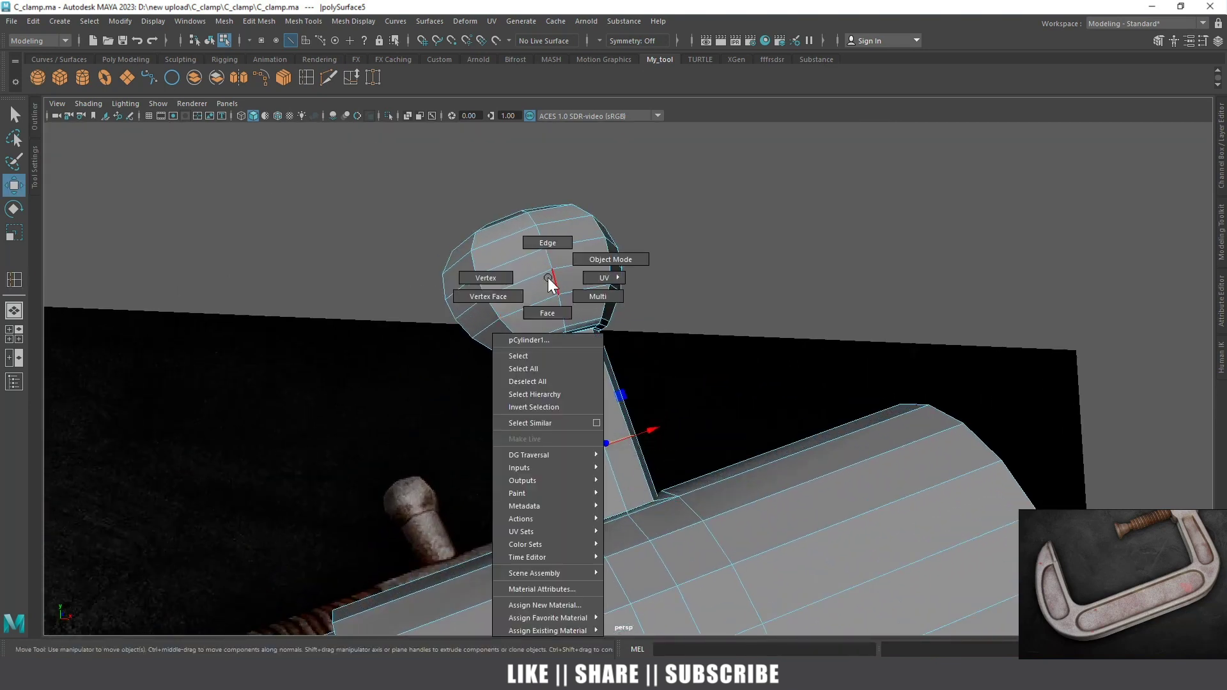
pyautogui.press('space')
pyautogui.moveTo(542, 270); pyautogui.dragTo(543, 294)
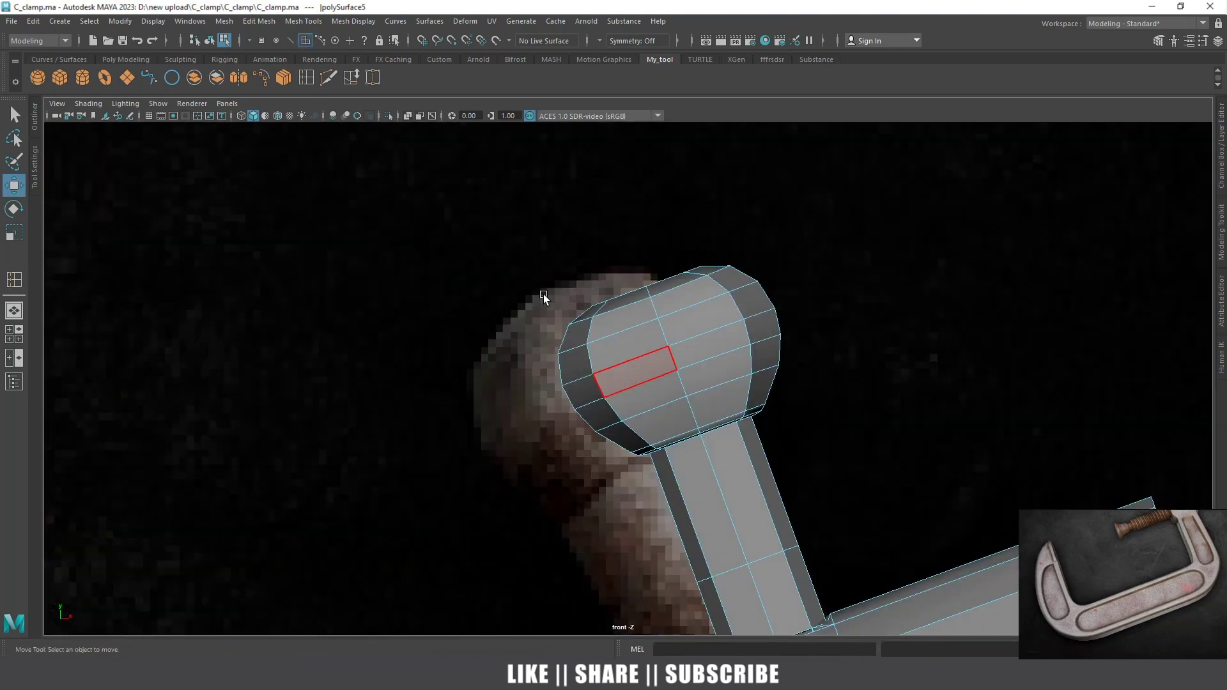
pyautogui.moveTo(499, 200); pyautogui.dragTo(854, 452)
pyautogui.keyDown('alt'); pyautogui.moveTo(775, 479); pyautogui.dragTo(696, 387, button='middle'); pyautogui.keyUp('alt')
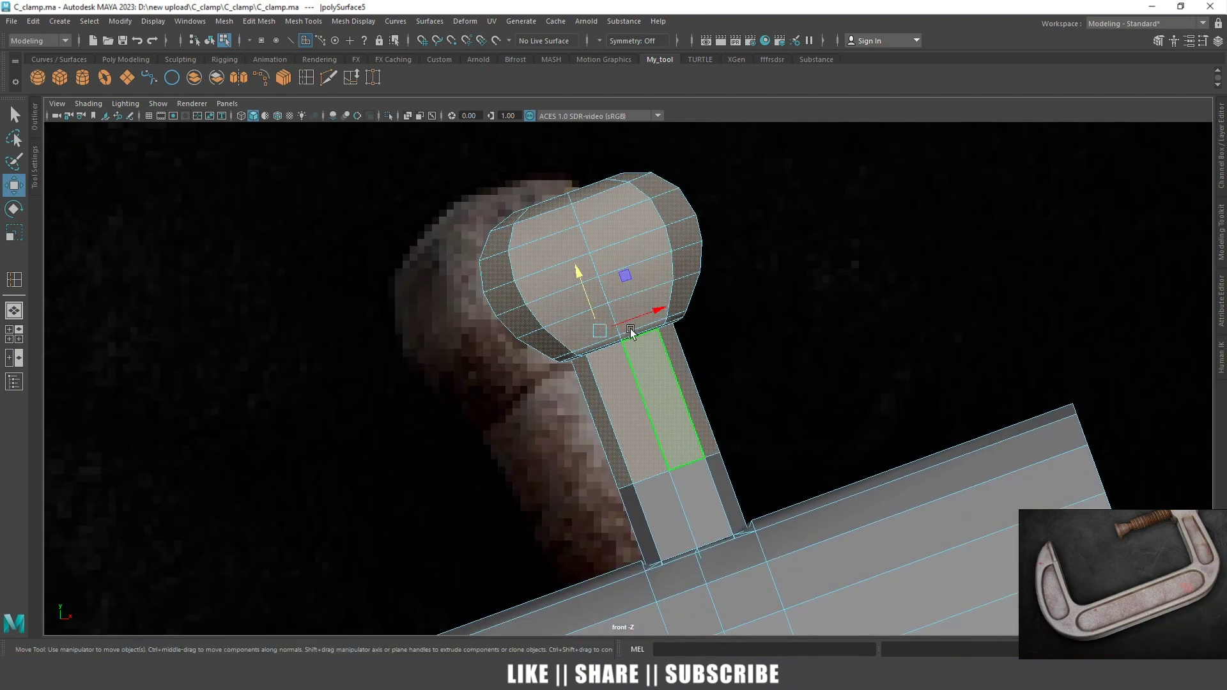
pyautogui.rightClick(623, 310)
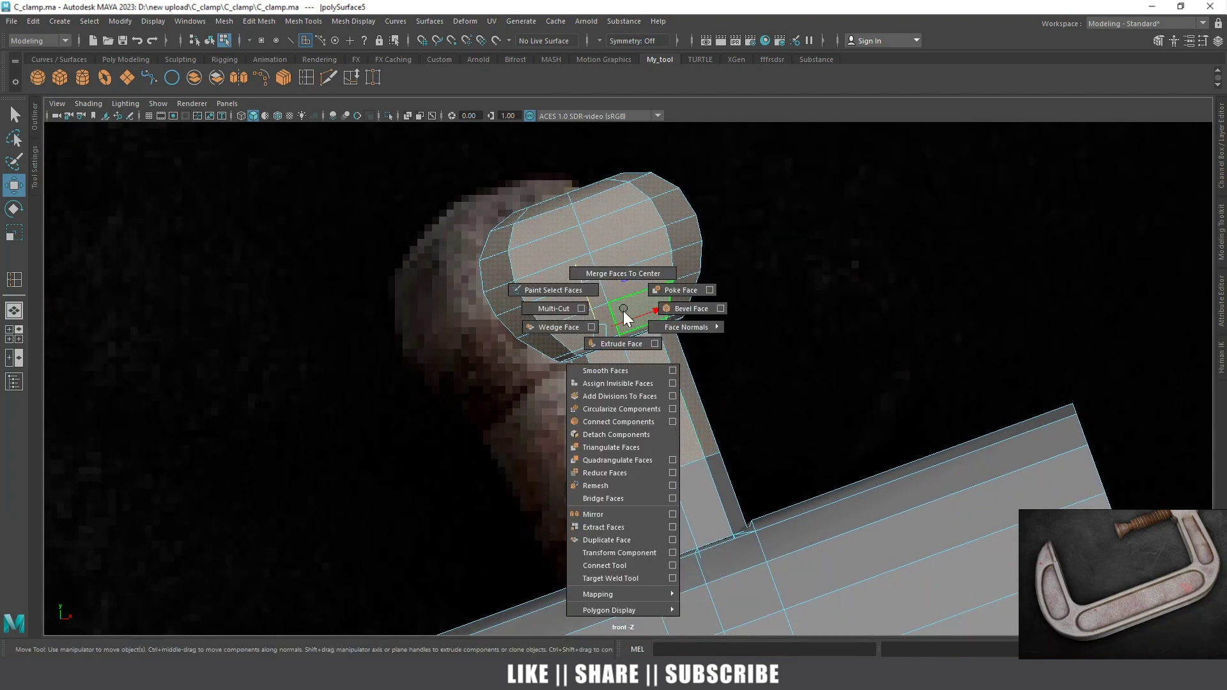
pyautogui.click(614, 542)
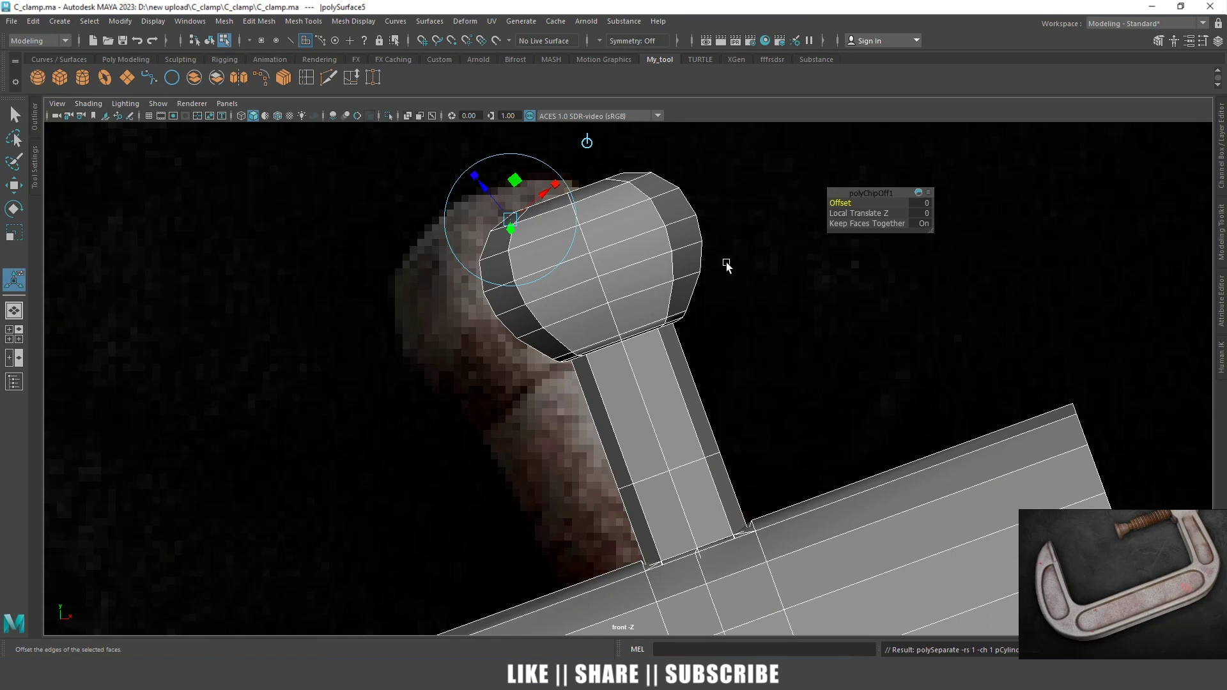
pyautogui.press('w')
# Select the duplicated knob head and freeze its transformations
pyautogui.rightClick(661, 271)
pyautogui.click(670, 277)
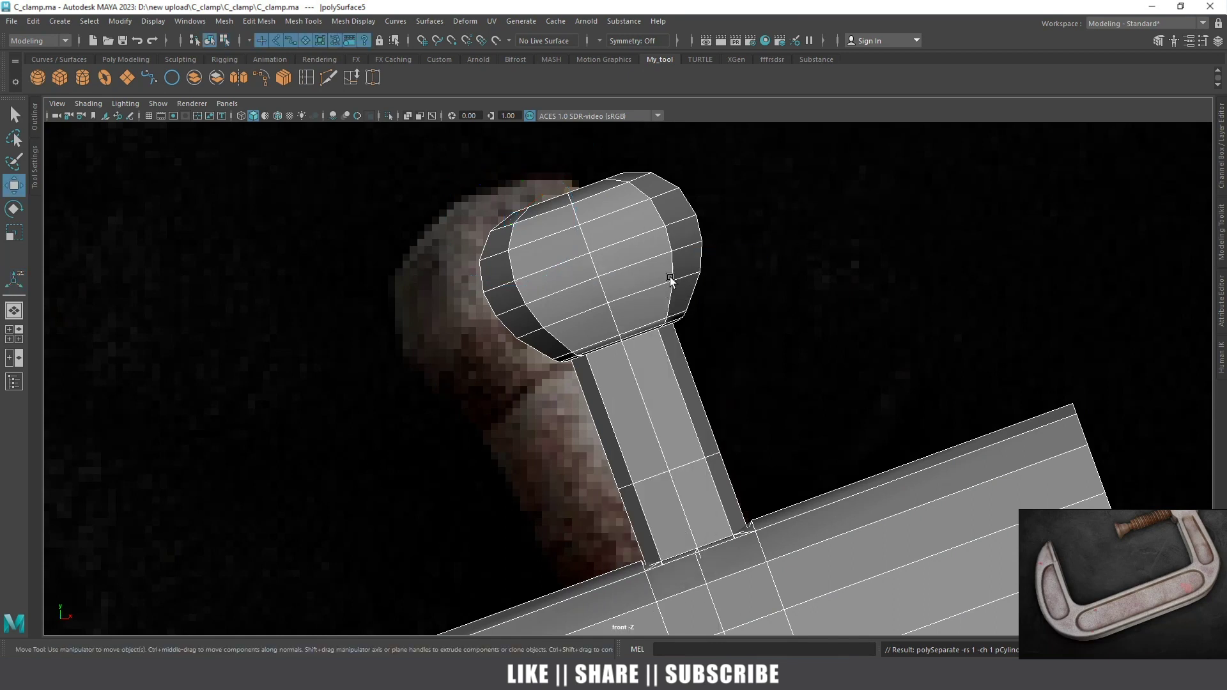
pyautogui.moveTo(742, 481); pyautogui.dragTo(693, 512)
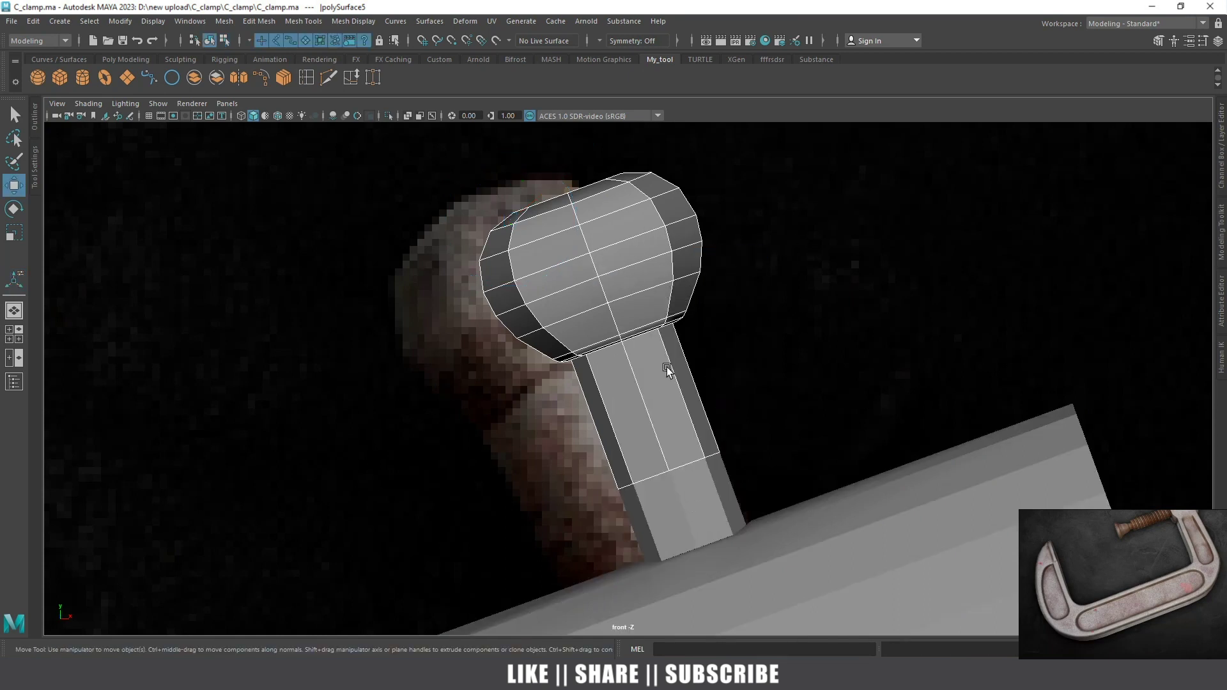
pyautogui.click(143, 59)
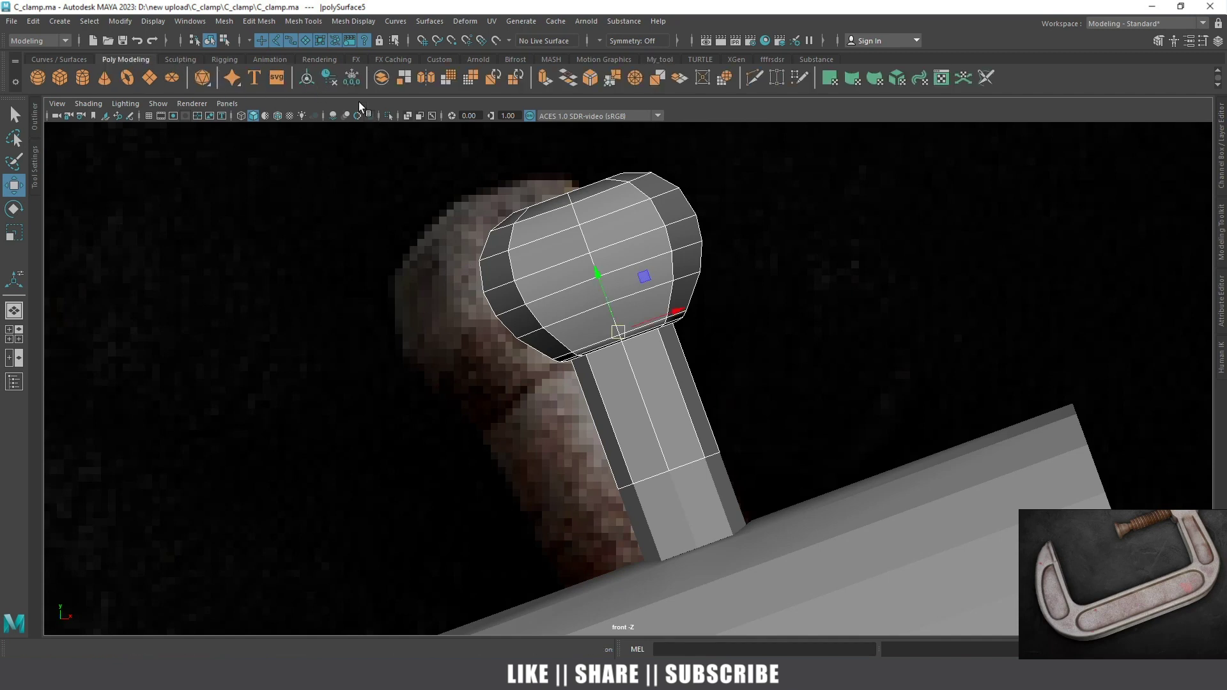
pyautogui.click(350, 76)
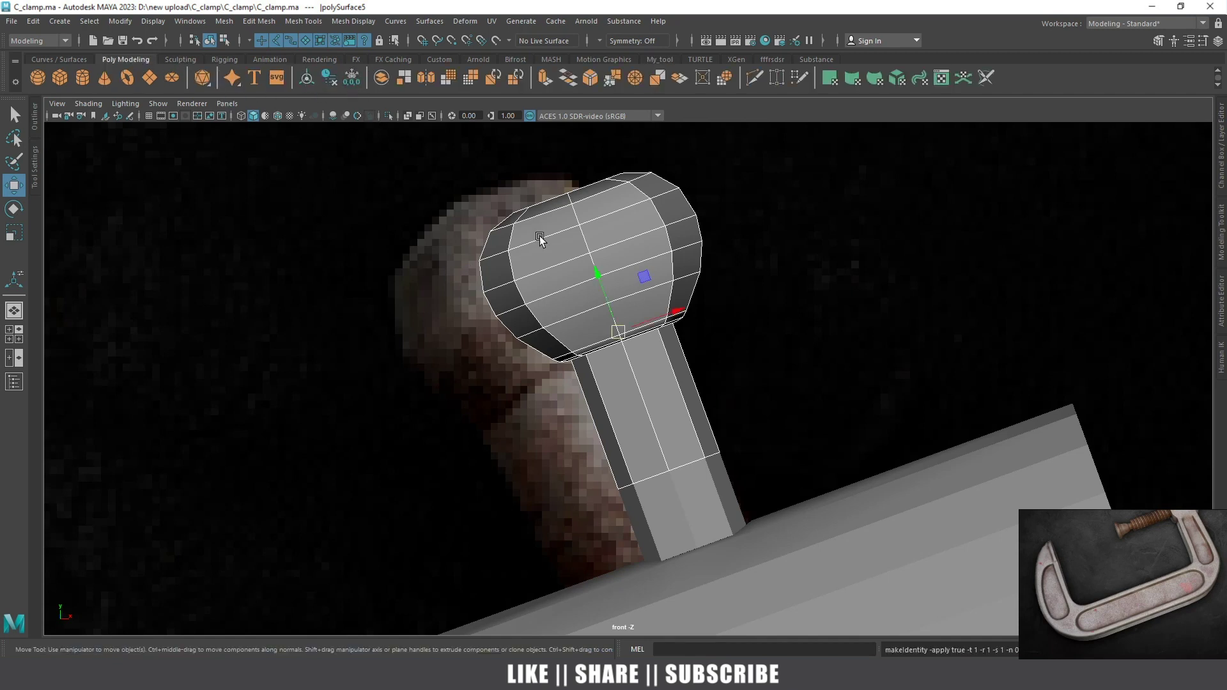
pyautogui.scroll(-3, 595, 271)
pyautogui.scroll(-5, 554, 191)
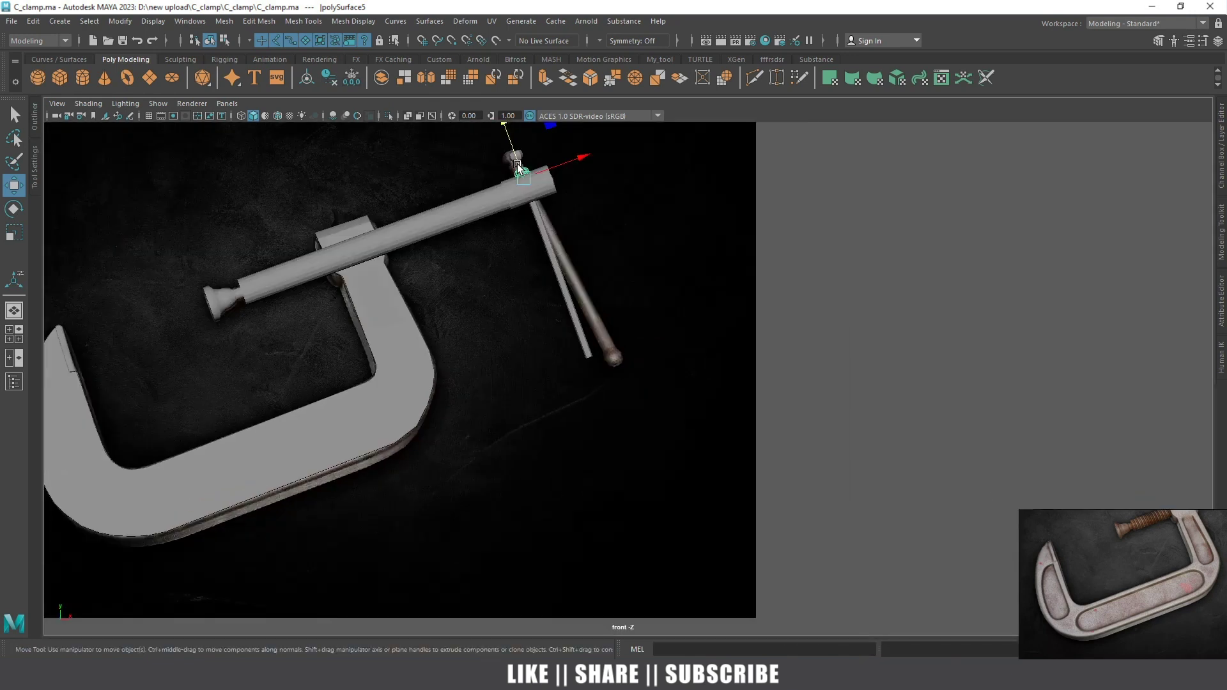
# Mirror the screw-tip piece upside down by setting its Scale Y to -1
pyautogui.moveTo(517, 175); pyautogui.dragTo(588, 367)
pyautogui.scroll(3, 601, 383)
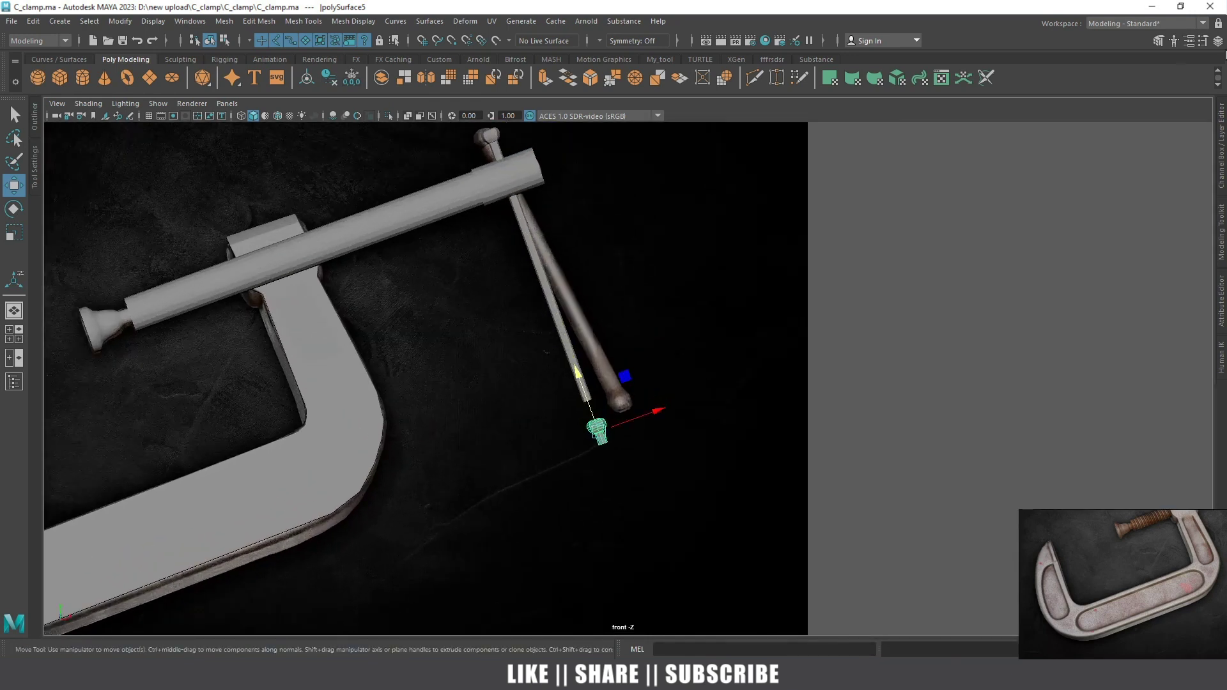
pyautogui.click(1222, 134)
pyautogui.moveTo(501, 396); pyautogui.dragTo(502, 385)
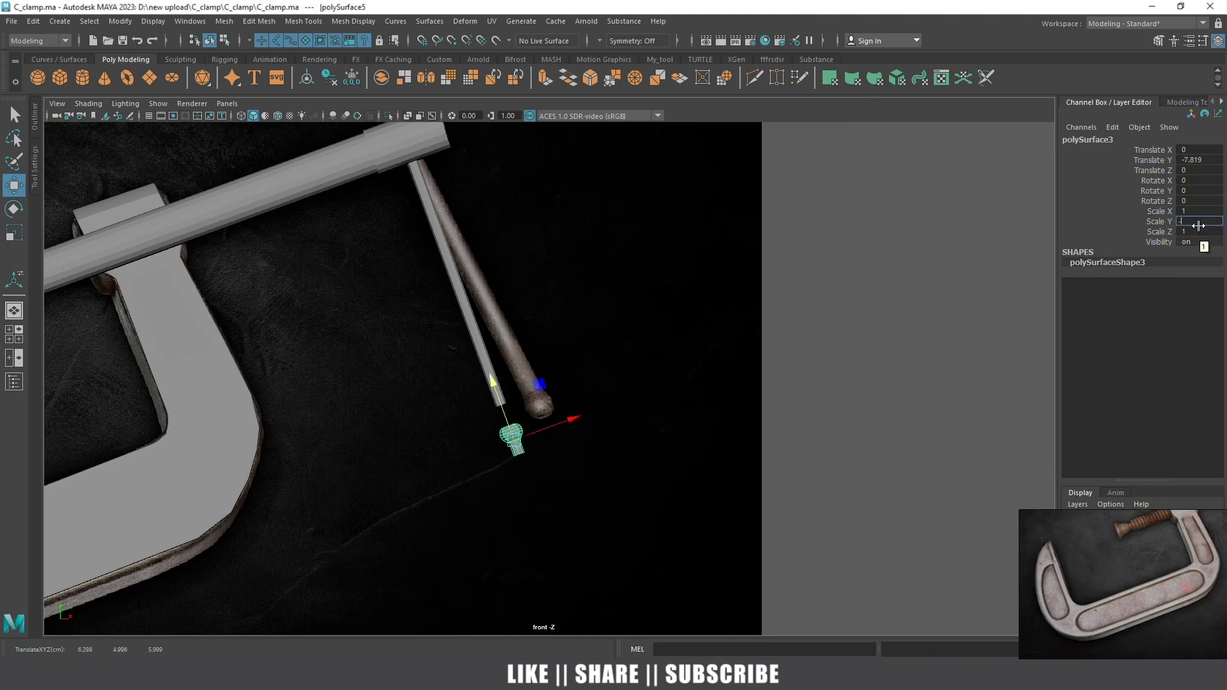
pyautogui.write('1')
pyautogui.press('Return')
# Raise the flipped tip up until it meets the end of the shaft
pyautogui.scroll(3, 424, 496)
pyautogui.scroll(2, 490, 302)
pyautogui.moveTo(528, 457); pyautogui.dragTo(507, 384)
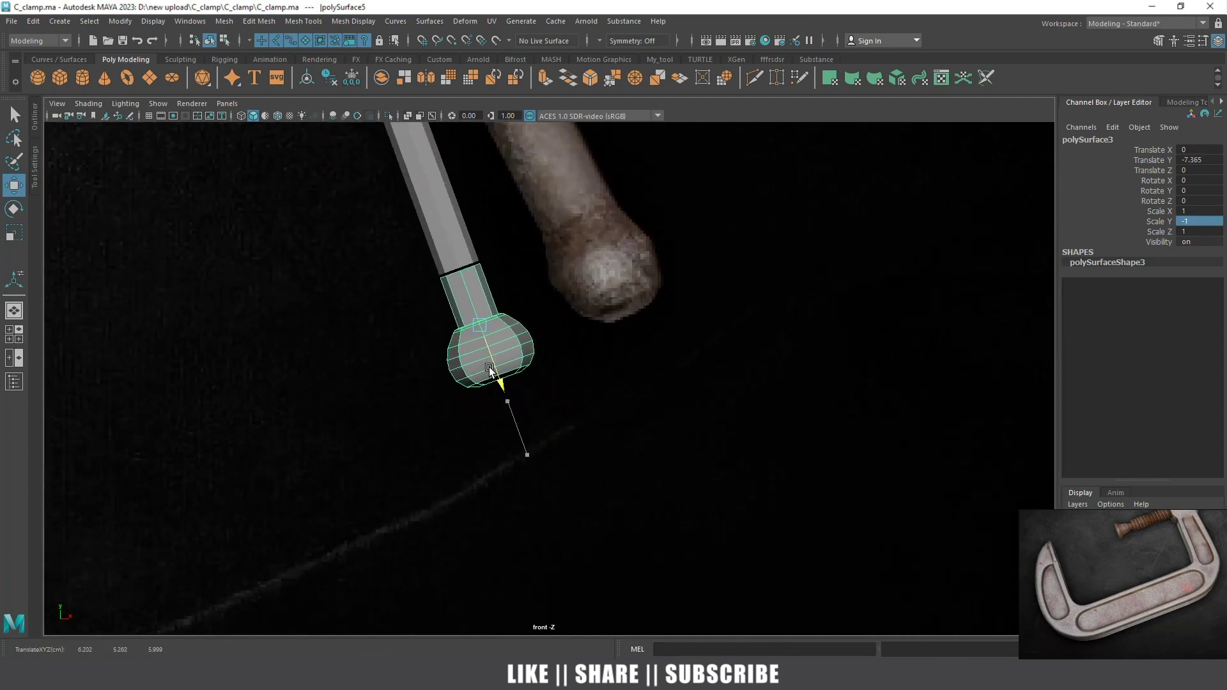
pyautogui.scroll(2, 500, 310)
pyautogui.keyDown('alt'); pyautogui.moveTo(499, 310); pyautogui.dragTo(703, 505, button='middle'); pyautogui.keyUp('alt')
pyautogui.scroll(2, 727, 461)
pyautogui.moveTo(744, 506); pyautogui.dragTo(744, 505)
pyautogui.scroll(2, 712, 342)
pyautogui.scroll(2, 619, 329)
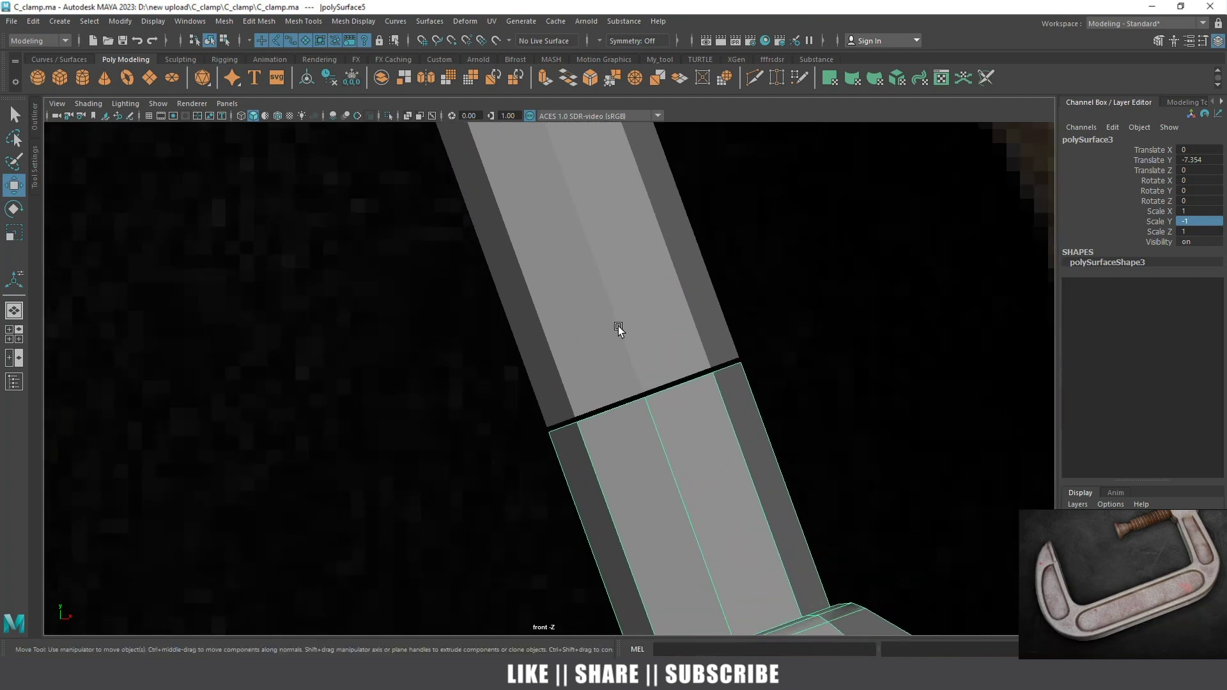
# Add the upper rod piece to the selection and combine both into one mesh
pyautogui.click(619, 325)
pyautogui.keyDown('shift'); pyautogui.moveTo(612, 321); pyautogui.dragTo(585, 593, button='right'); pyautogui.keyUp('shift')
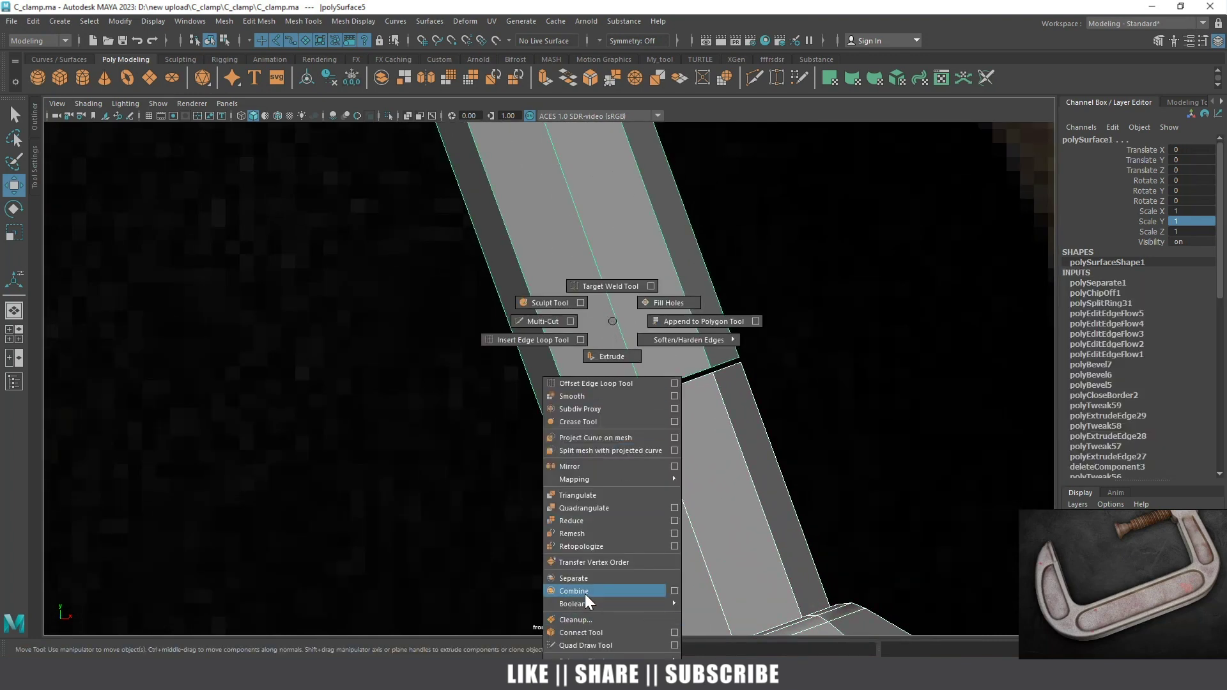
pyautogui.scroll(2, 690, 331)
pyautogui.keyDown('shift'); pyautogui.rightClick(688, 323); pyautogui.keyUp('shift')
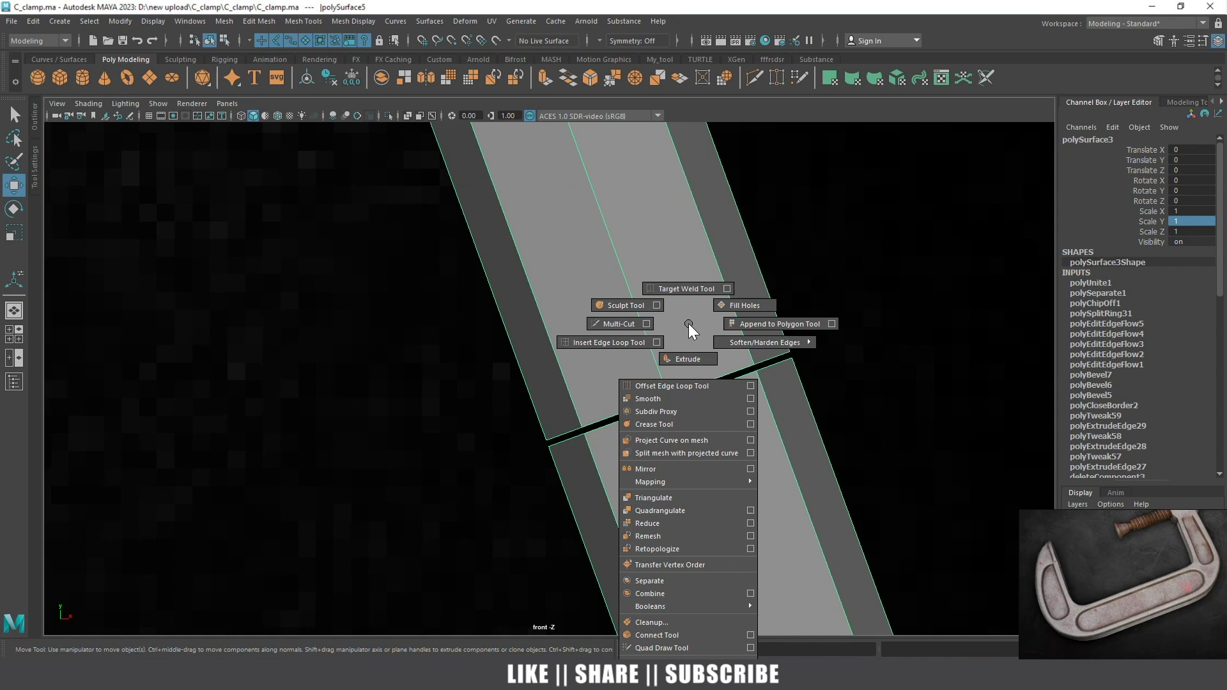
pyautogui.moveTo(688, 322); pyautogui.dragTo(689, 285, button='right')
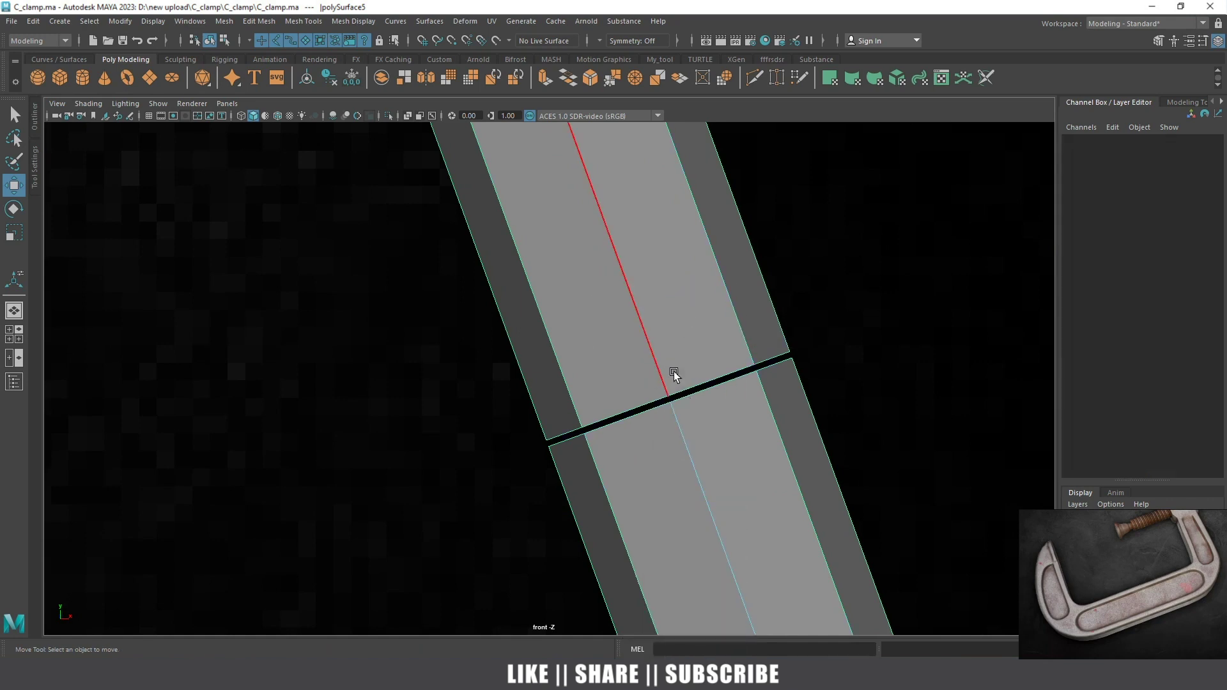
# Select the seam edges between the rod pieces and frame them in wireframe perspective view
pyautogui.click(767, 377)
pyautogui.keyDown('shift'); pyautogui.click(639, 423); pyautogui.keyUp('shift')
pyautogui.press('space')
pyautogui.moveTo(634, 393)
pyautogui.mouseDown()
pyautogui.moveTo(638, 363)
pyautogui.moveTo(513, 364)
pyautogui.moveTo(535, 350)
pyautogui.moveTo(537, 381)
pyautogui.mouseUp()
pyautogui.press('f')
pyautogui.press('4')
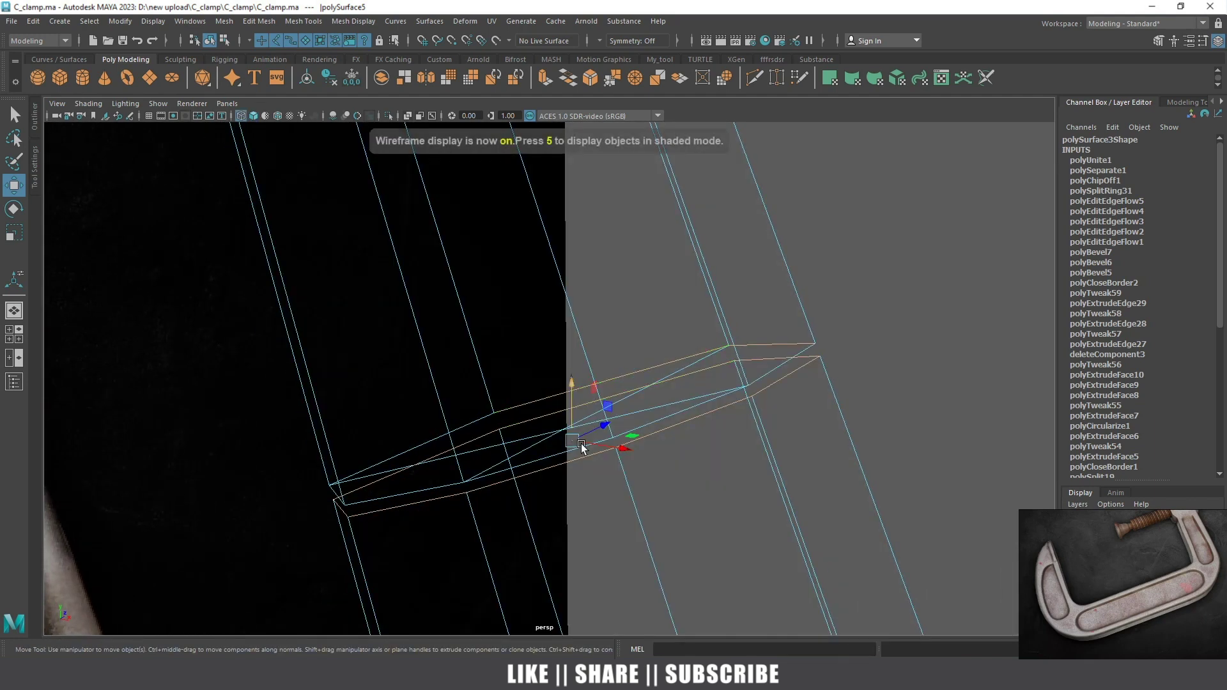
# Check a seam vertex, then return to shaded display and select the lower seam edge
pyautogui.moveTo(608, 324); pyautogui.dragTo(563, 328, button='right')
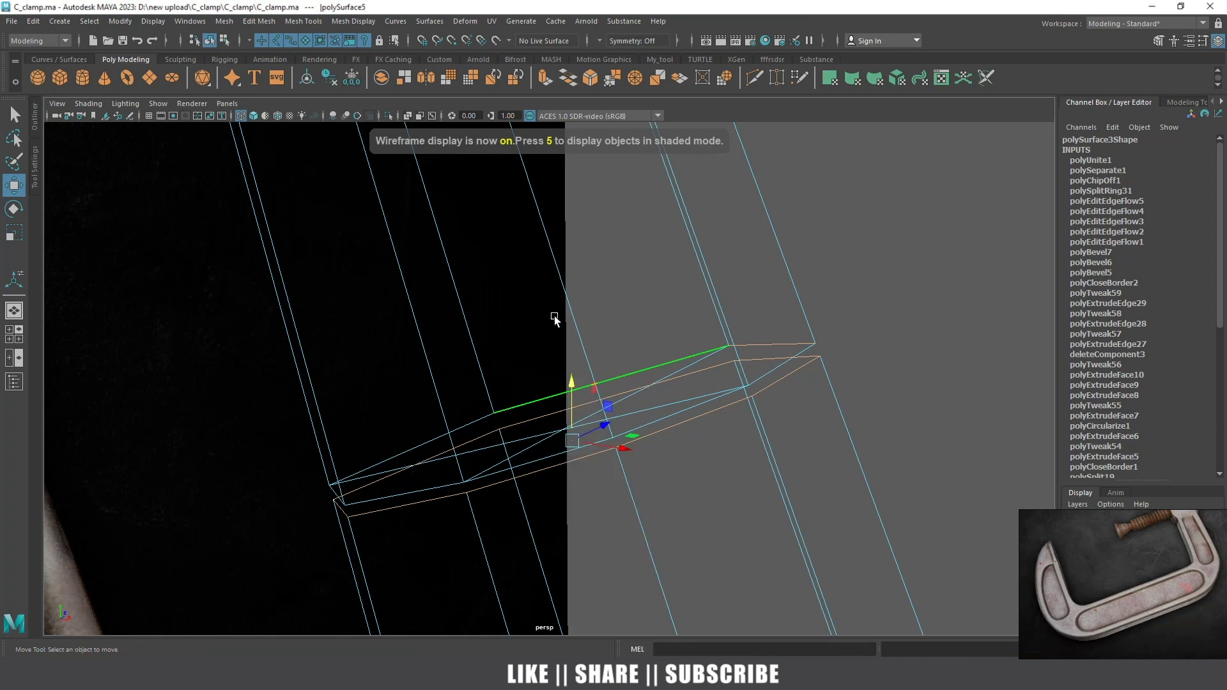
pyautogui.click(562, 430)
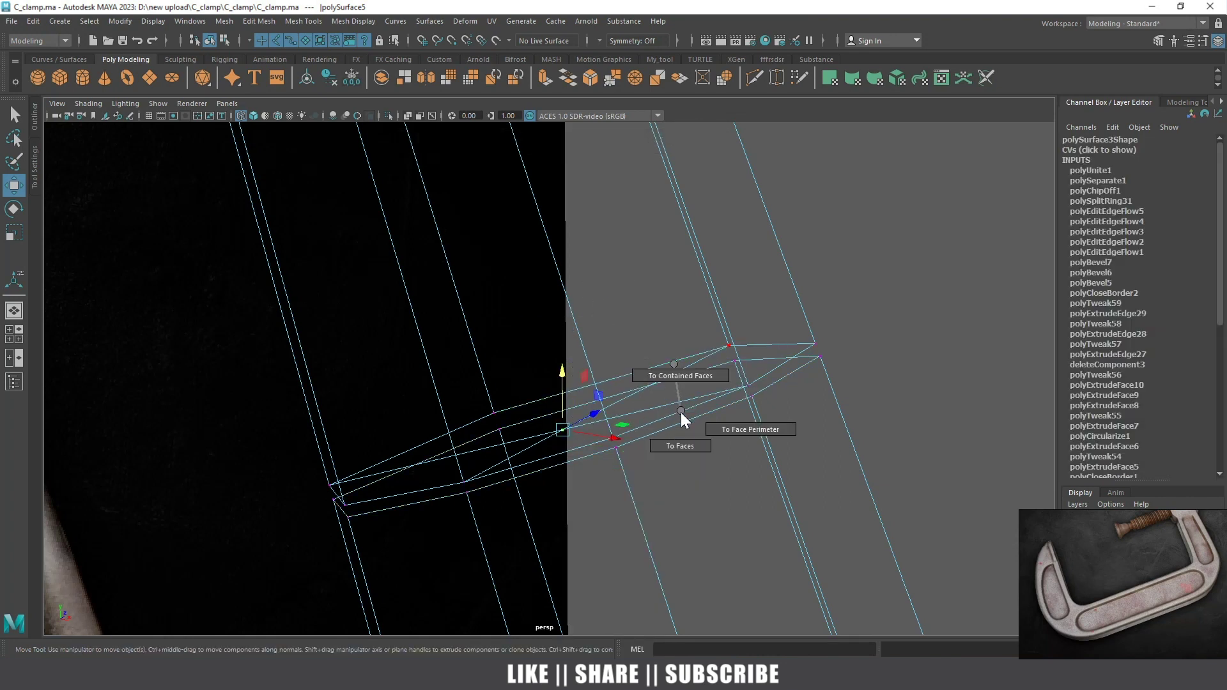
pyautogui.moveTo(677, 409); pyautogui.dragTo(665, 383, button='right')
pyautogui.click(676, 439)
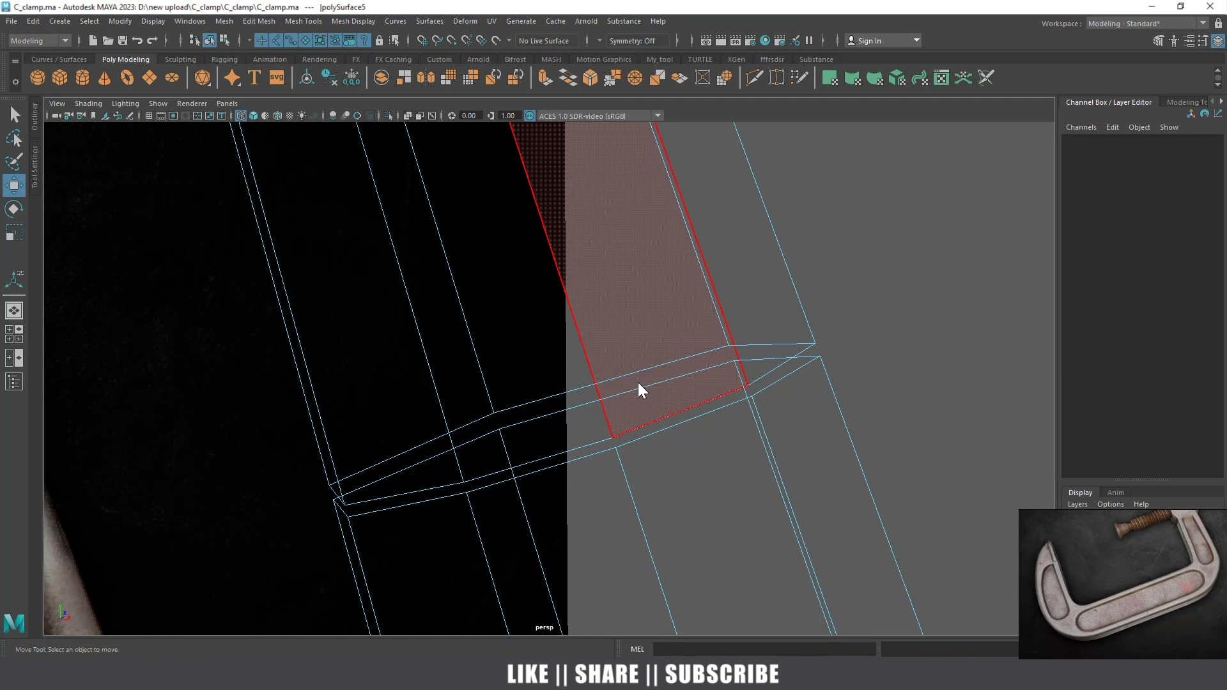
pyautogui.moveTo(638, 325); pyautogui.dragTo(639, 374, button='right')
pyautogui.moveTo(689, 297); pyautogui.dragTo(690, 306, button='right')
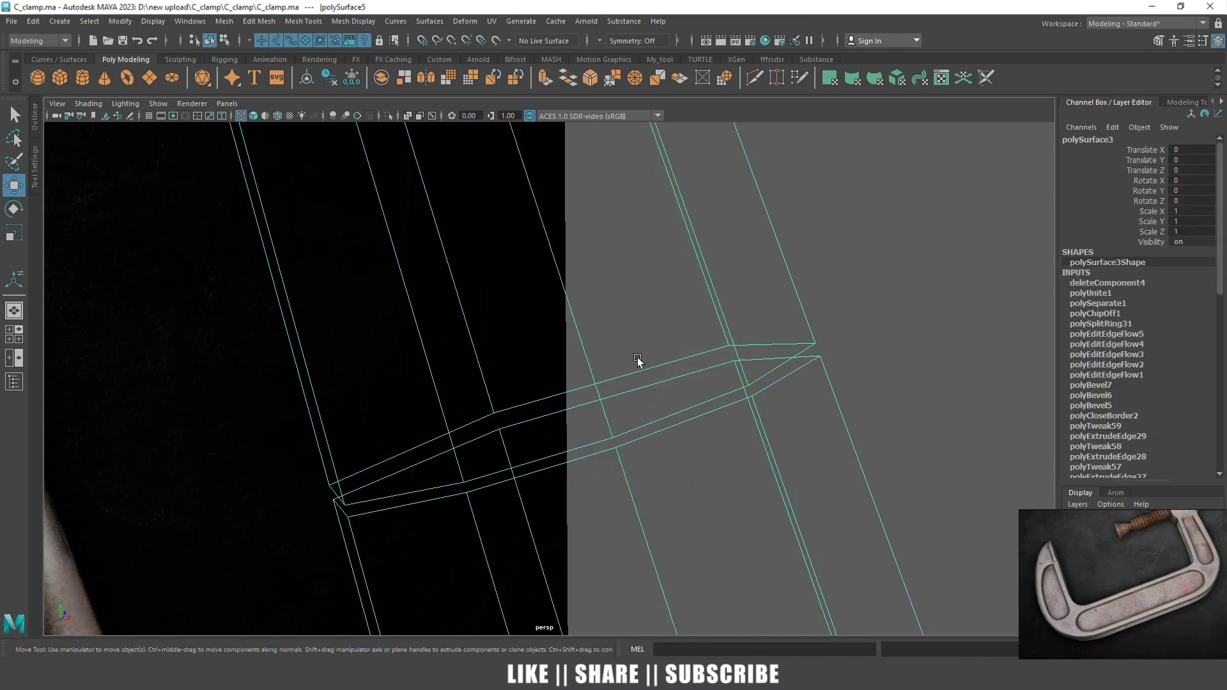
pyautogui.press('5')
pyautogui.moveTo(625, 325)
pyautogui.mouseDown(button='right')
pyautogui.moveTo(626, 369)
pyautogui.moveTo(624, 288)
pyautogui.moveTo(639, 464)
pyautogui.moveTo(639, 442)
pyautogui.mouseUp(button='right')
pyautogui.click(650, 382)
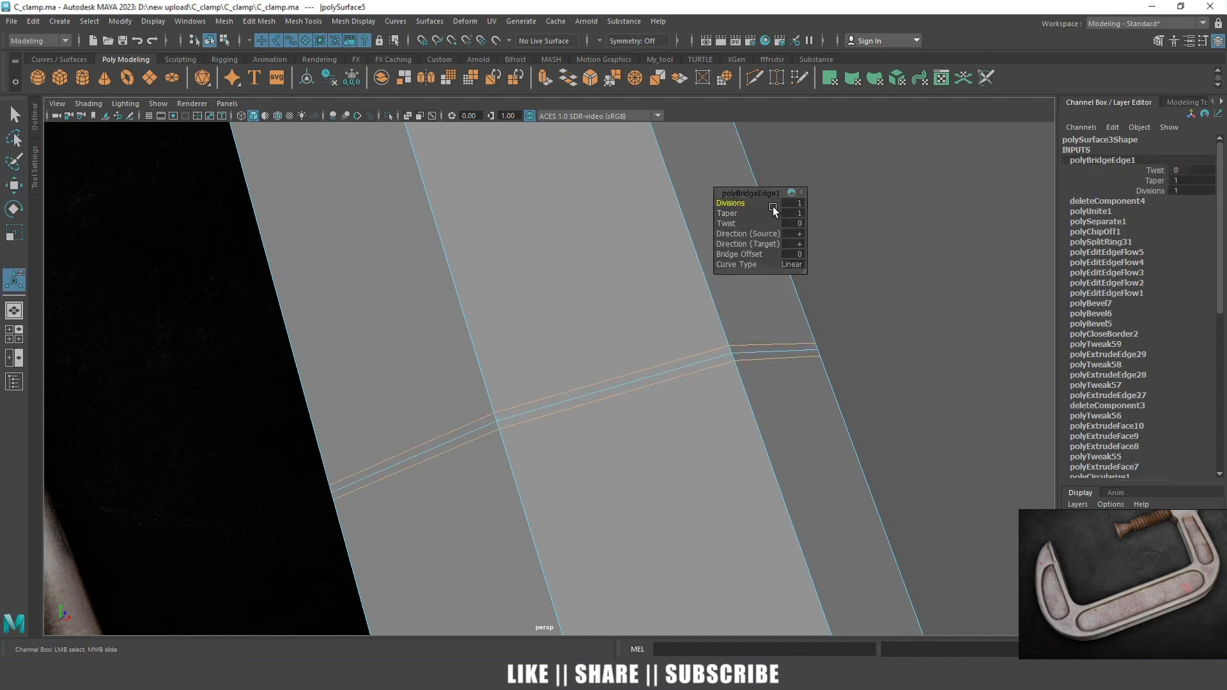
# Delete the unneeded bridge edges from the rod
pyautogui.press('w')
pyautogui.press('Delete')
pyautogui.scroll(-5, 537, 450)
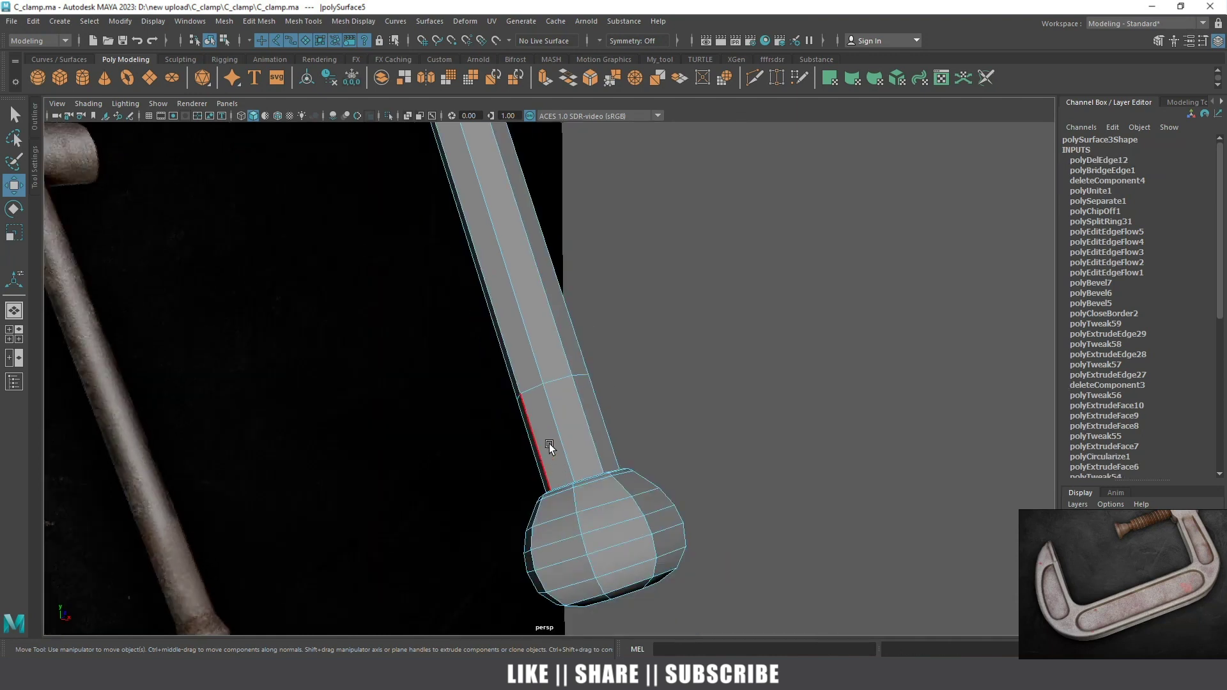
pyautogui.scroll(-3, 557, 433)
pyautogui.scroll(-3, 549, 428)
pyautogui.scroll(-3, 540, 419)
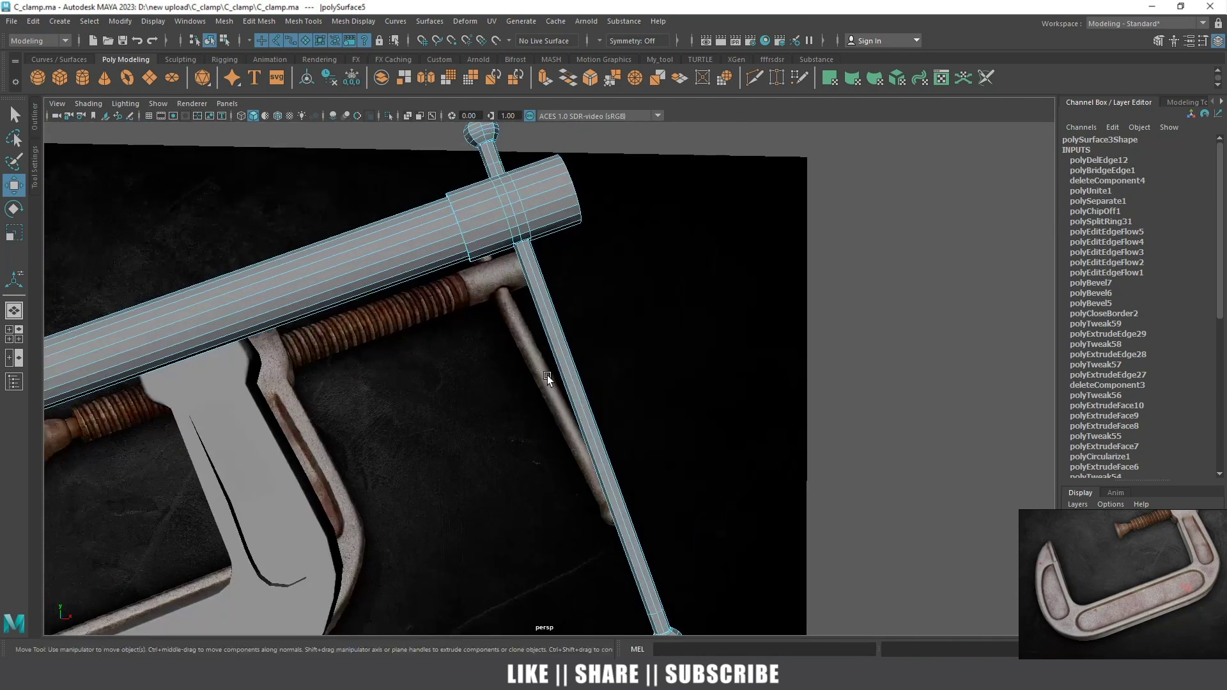
pyautogui.scroll(-2, 559, 401)
# Preview the handle-and-screw junction smoothed, then return to the unsmoothed cage display
pyautogui.keyDown('alt'); pyautogui.moveTo(559, 401); pyautogui.dragTo(562, 383); pyautogui.keyUp('alt')
pyautogui.scroll(5, 529, 342)
pyautogui.scroll(3, 526, 364)
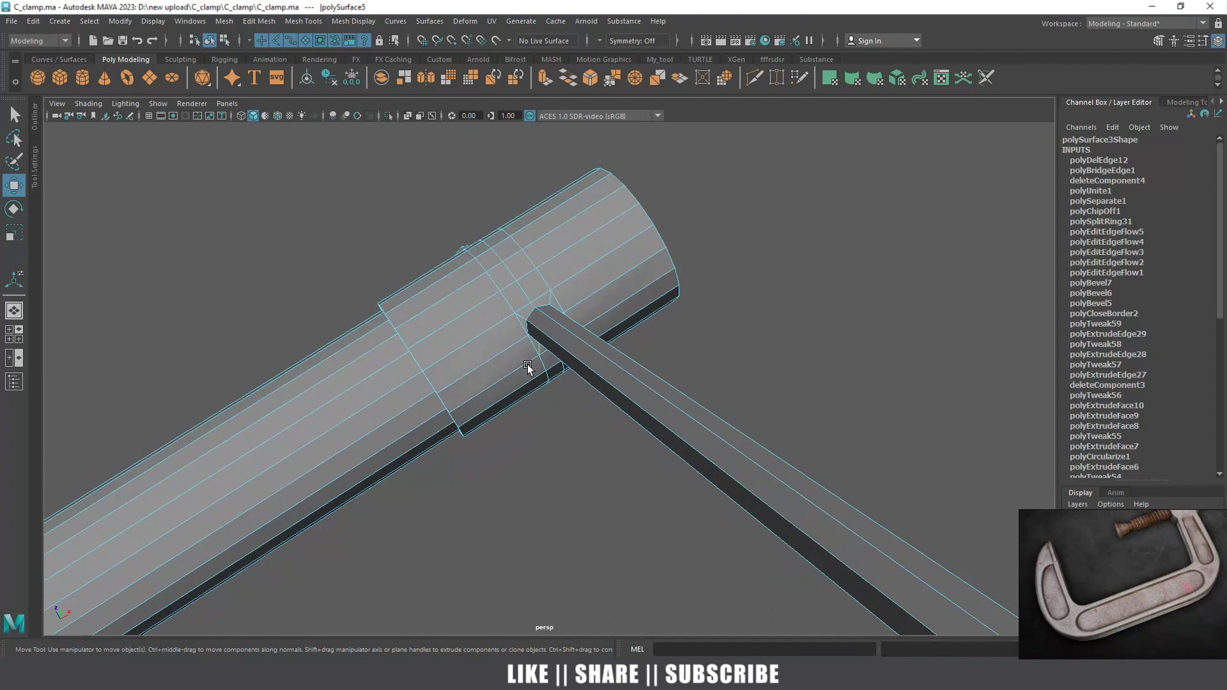
pyautogui.scroll(3, 552, 370)
pyautogui.scroll(-2, 546, 379)
pyautogui.press('3')
pyautogui.scroll(-2, 546, 367)
pyautogui.moveTo(546, 366)
pyautogui.keyDown('alt'); pyautogui.mouseDown()
pyautogui.moveTo(589, 434)
pyautogui.moveTo(453, 455)
pyautogui.mouseUp(); pyautogui.keyUp('alt')
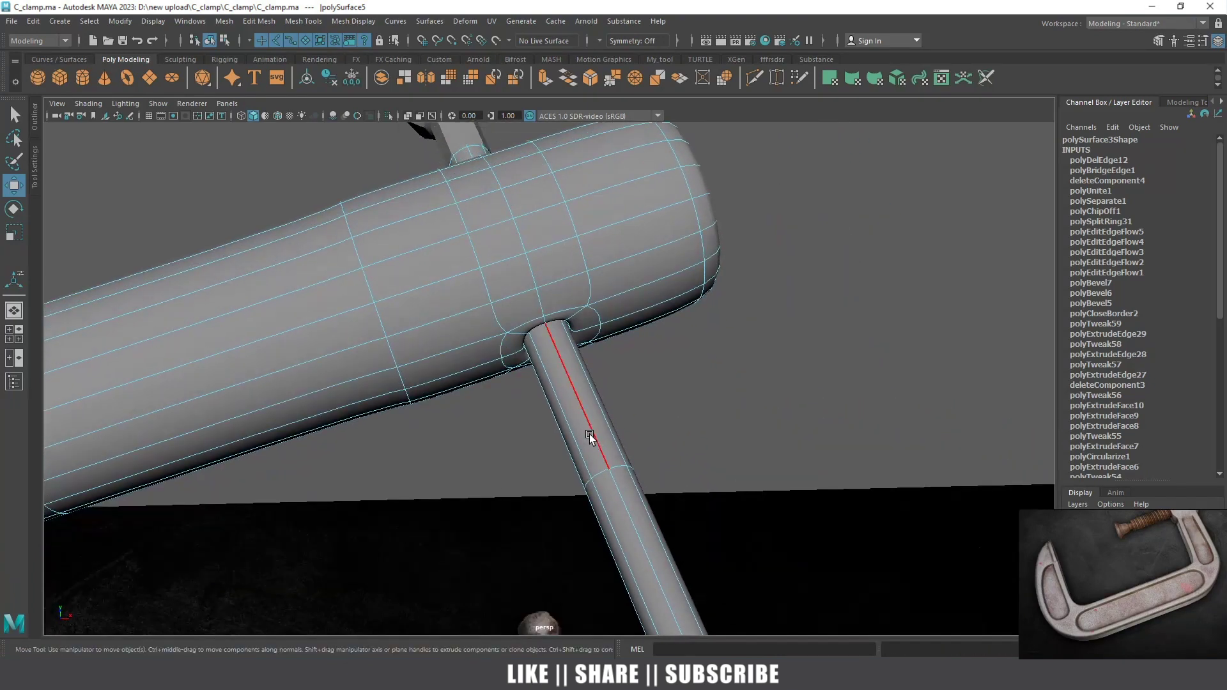
pyautogui.press('1')
# Bevel the cap-rim edge loop with 2 segments
pyautogui.doubleClick(611, 309)
pyautogui.moveTo(611, 309)
pyautogui.keyDown('alt'); pyautogui.mouseDown()
pyautogui.moveTo(646, 385)
pyautogui.moveTo(375, 567)
pyautogui.moveTo(501, 446)
pyautogui.moveTo(441, 400)
pyautogui.moveTo(507, 320)
pyautogui.mouseUp(); pyautogui.keyUp('alt')
pyautogui.keyDown('shift'); pyautogui.rightClick(508, 324); pyautogui.keyUp('shift')
pyautogui.click(553, 324)
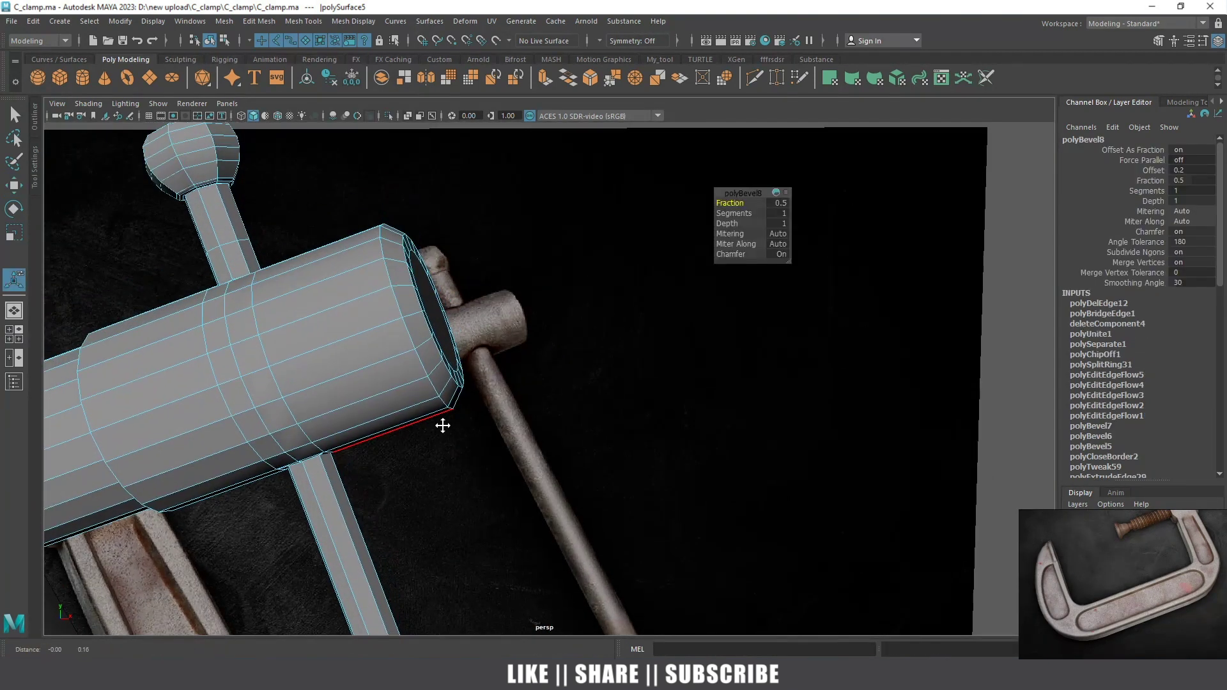
pyautogui.moveTo(738, 215)
pyautogui.mouseDown()
pyautogui.moveTo(772, 222)
pyautogui.moveTo(719, 211)
pyautogui.mouseUp()
pyautogui.press('w')
# Bevel a second edge loop on the bar, also with 2 segments
pyautogui.scroll(-2, 388, 339)
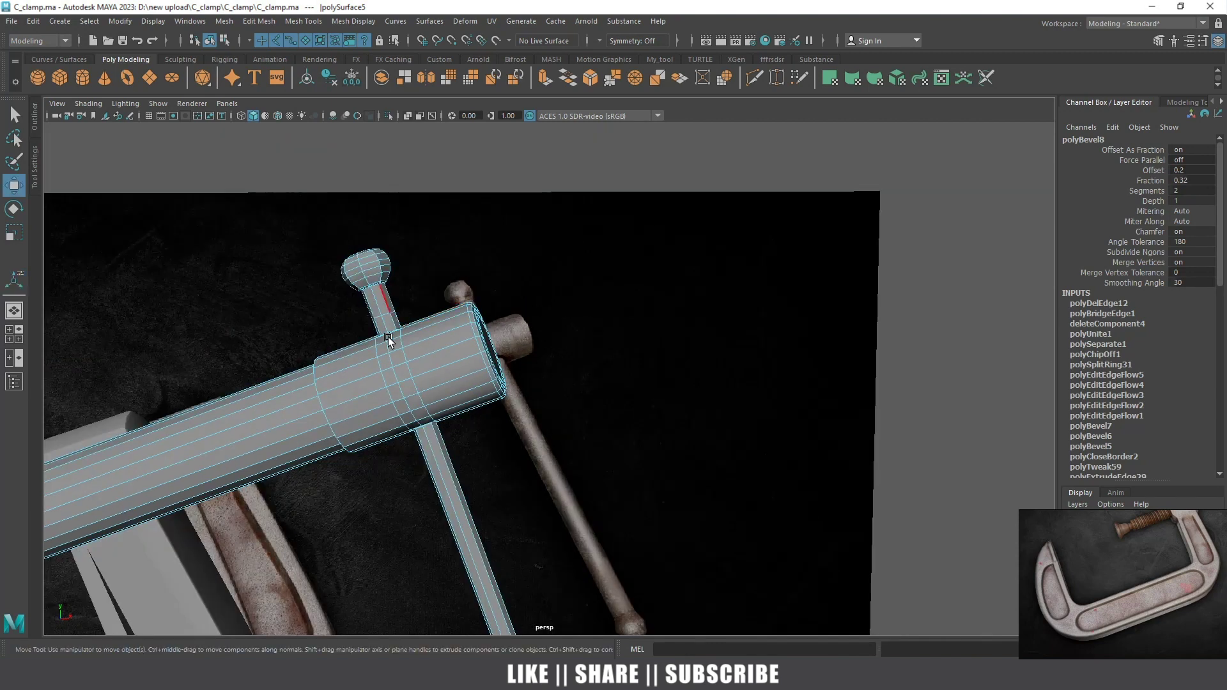
pyautogui.keyDown('alt'); pyautogui.moveTo(389, 337); pyautogui.dragTo(548, 347); pyautogui.keyUp('alt')
pyautogui.scroll(3, 573, 334)
pyautogui.scroll(2, 587, 405)
pyautogui.keyDown('alt'); pyautogui.moveTo(587, 405); pyautogui.dragTo(678, 404); pyautogui.keyUp('alt')
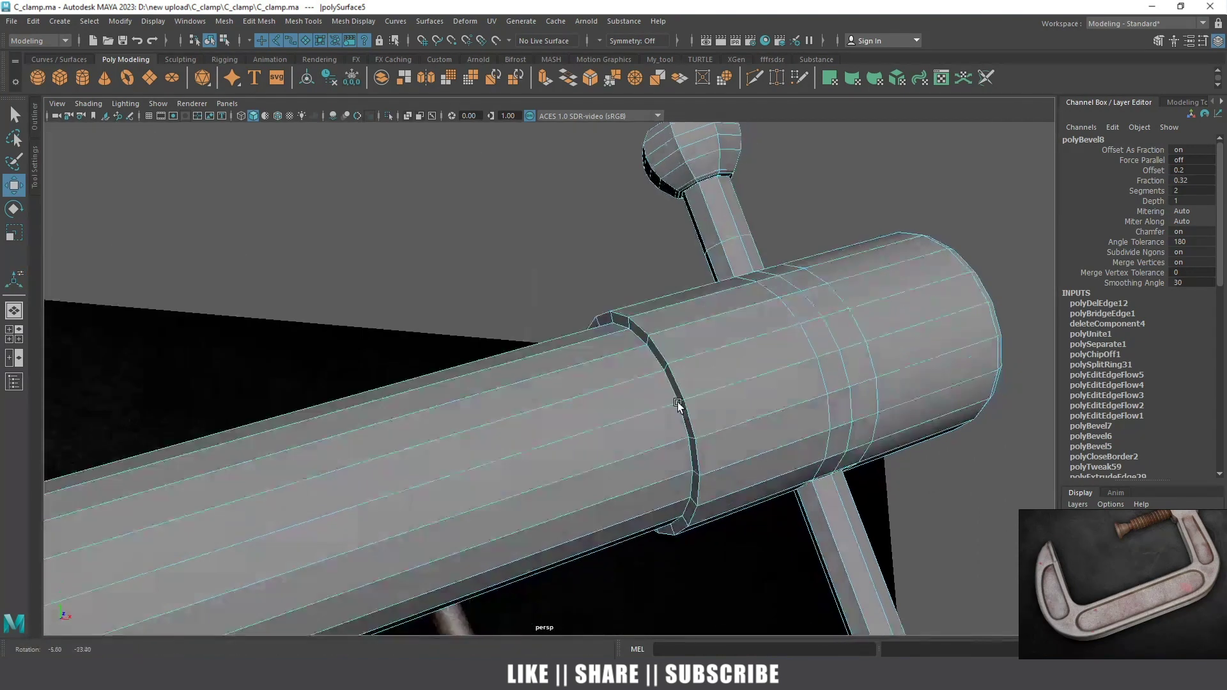
pyautogui.doubleClick(680, 380)
pyautogui.keyDown('shift'); pyautogui.moveTo(691, 348); pyautogui.dragTo(744, 346, button='right'); pyautogui.keyUp('shift')
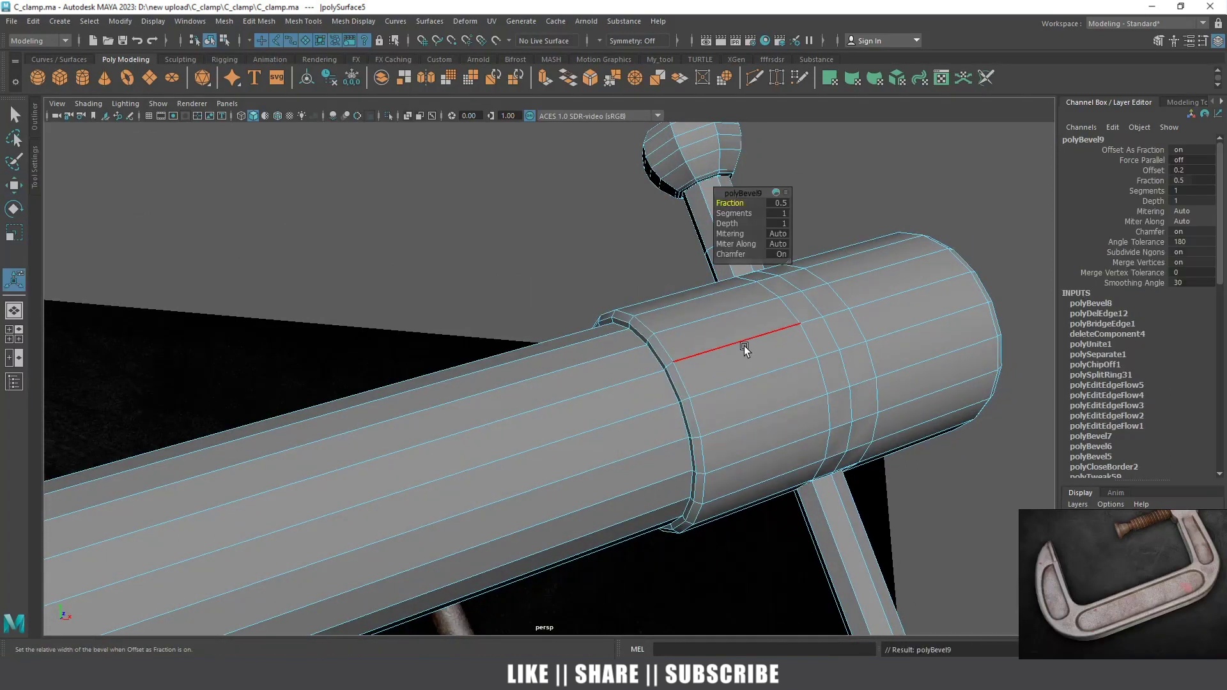
pyautogui.scroll(2, 741, 342)
pyautogui.moveTo(755, 212); pyautogui.dragTo(764, 214)
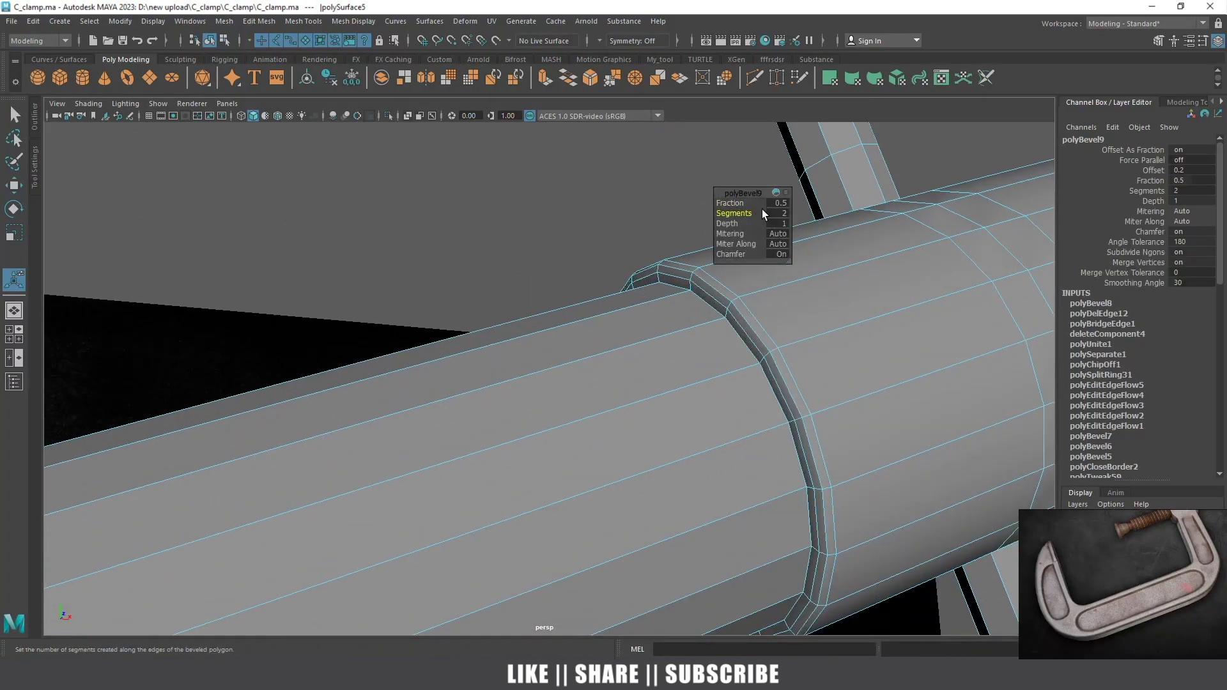
pyautogui.press('w')
# Orbit toward the bar's screw-head end to view it from a new angle
pyautogui.scroll(-5, 642, 304)
pyautogui.scroll(-3, 530, 405)
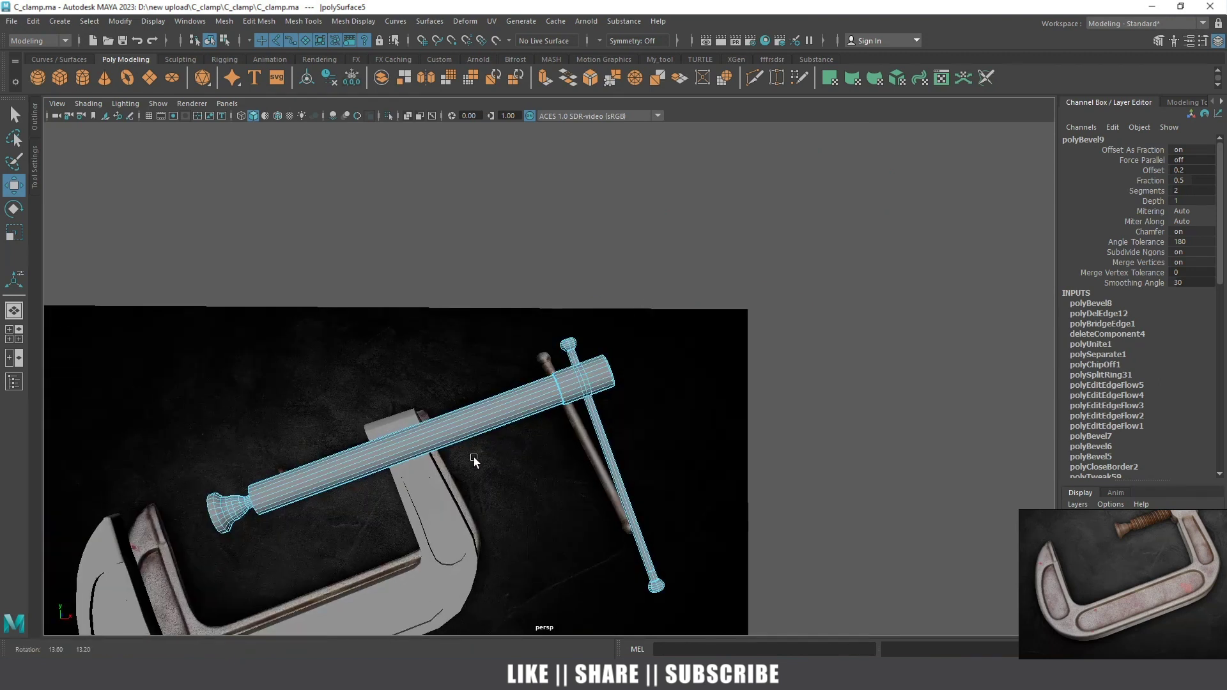
pyautogui.scroll(5, 772, 386)
pyautogui.keyDown('alt'); pyautogui.moveTo(772, 386); pyautogui.dragTo(853, 404); pyautogui.keyUp('alt')
pyautogui.scroll(3, 853, 405)
pyautogui.keyDown('alt'); pyautogui.moveTo(562, 339); pyautogui.dragTo(630, 337); pyautogui.keyUp('alt')
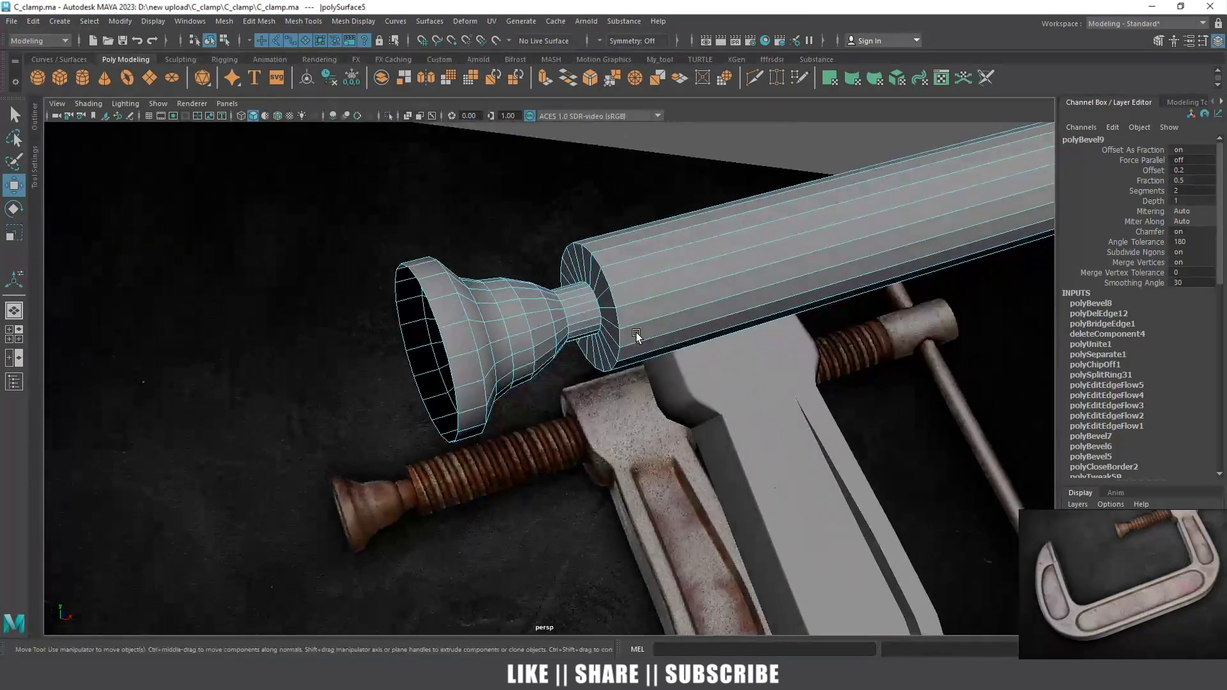
# Bevel the edge loop at the bar's end with 2 segments
pyautogui.scroll(2, 464, 373)
pyautogui.click(465, 371)
pyautogui.moveTo(586, 350)
pyautogui.keyDown('shift'); pyautogui.mouseDown(button='right')
pyautogui.moveTo(579, 396)
pyautogui.moveTo(585, 307)
pyautogui.mouseUp(button='right'); pyautogui.keyUp('shift')
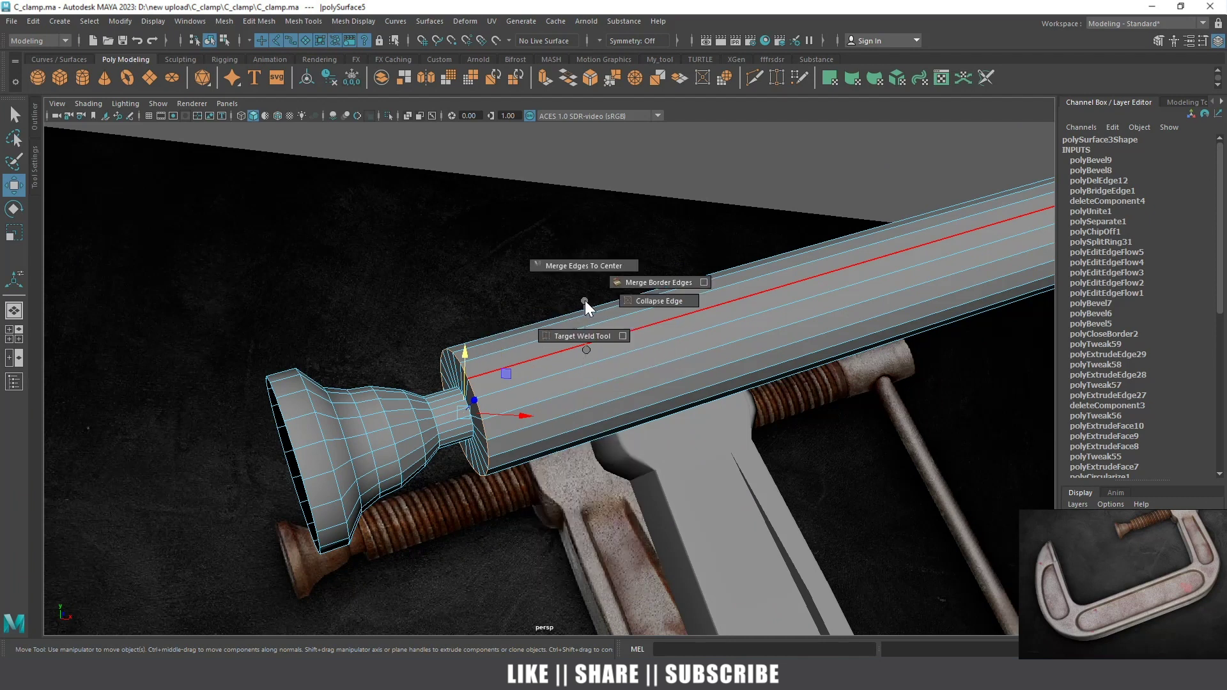
pyautogui.moveTo(588, 349)
pyautogui.keyDown('shift'); pyautogui.mouseDown(button='right')
pyautogui.moveTo(558, 513)
pyautogui.moveTo(649, 350)
pyautogui.mouseUp(button='right'); pyautogui.keyUp('shift')
pyautogui.moveTo(728, 209)
pyautogui.mouseDown()
pyautogui.moveTo(761, 207)
pyautogui.moveTo(703, 200)
pyautogui.mouseUp()
pyautogui.scroll(3, 732, 203)
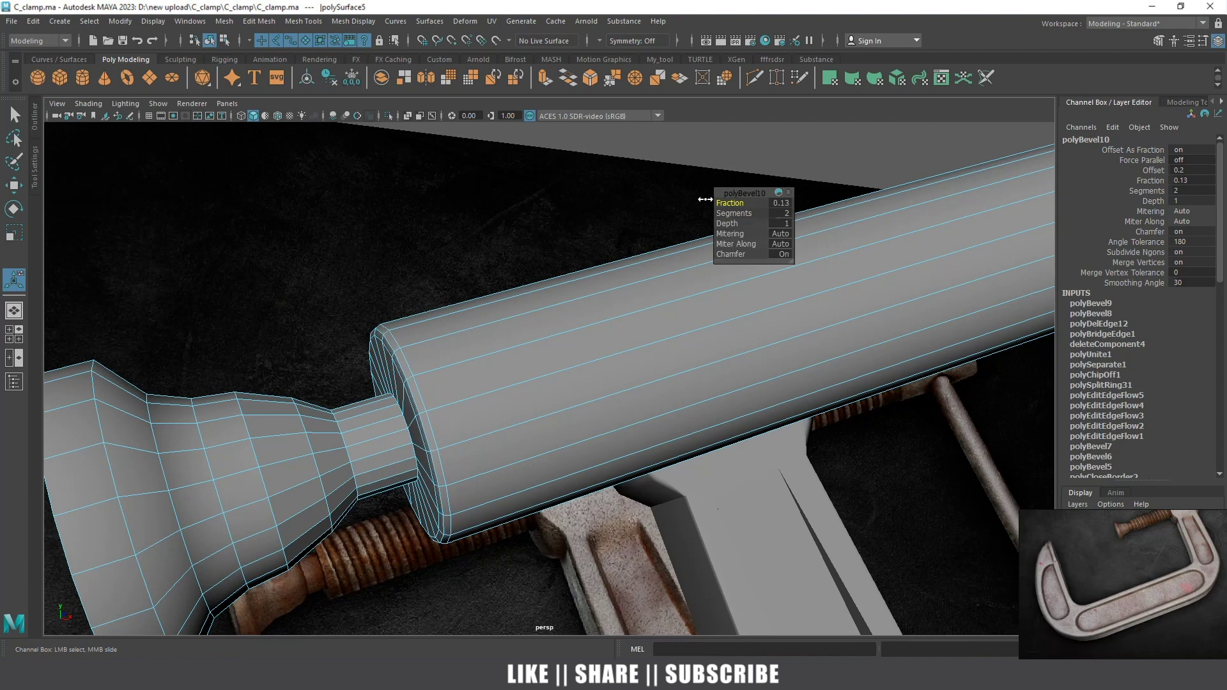
pyautogui.press('w')
# Select the flared end's rim loop and try pushing it inward, undoing the deeper extrusion
pyautogui.moveTo(452, 342)
pyautogui.keyDown('alt'); pyautogui.mouseDown()
pyautogui.moveTo(566, 355)
pyautogui.moveTo(536, 317)
pyautogui.moveTo(582, 302)
pyautogui.mouseUp(); pyautogui.keyUp('alt')
pyautogui.doubleClick(589, 275)
pyautogui.press('r')
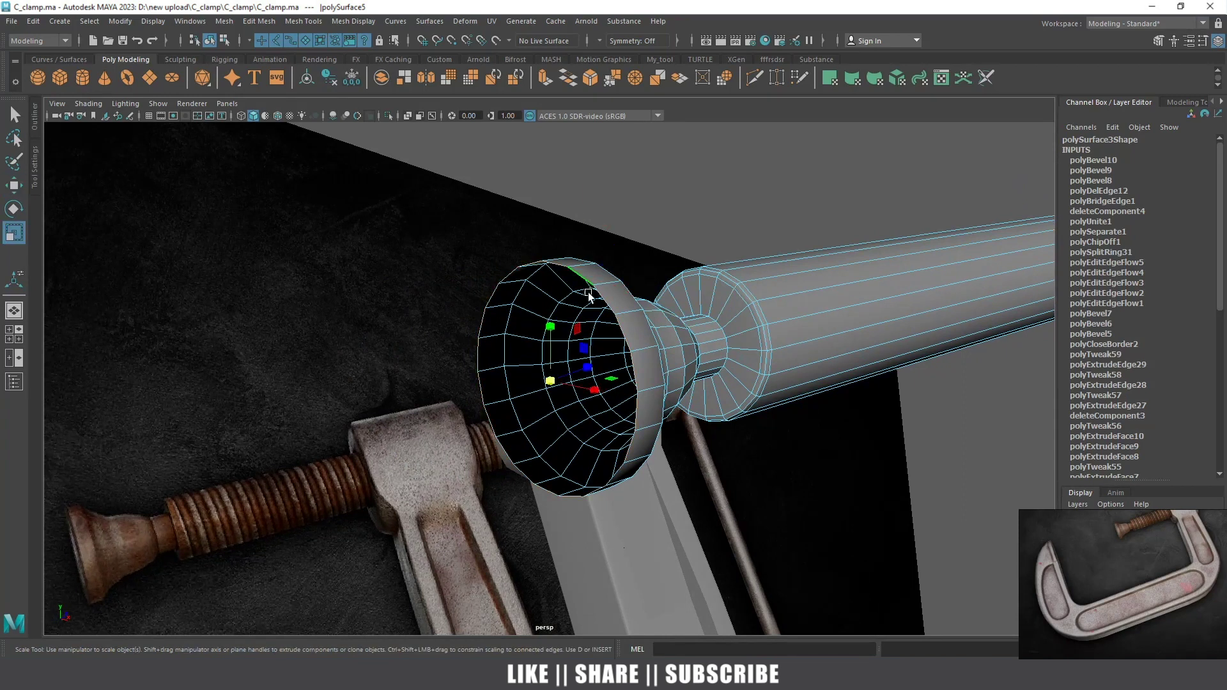
pyautogui.keyDown('shift'); pyautogui.moveTo(551, 376); pyautogui.dragTo(532, 359); pyautogui.keyUp('shift')
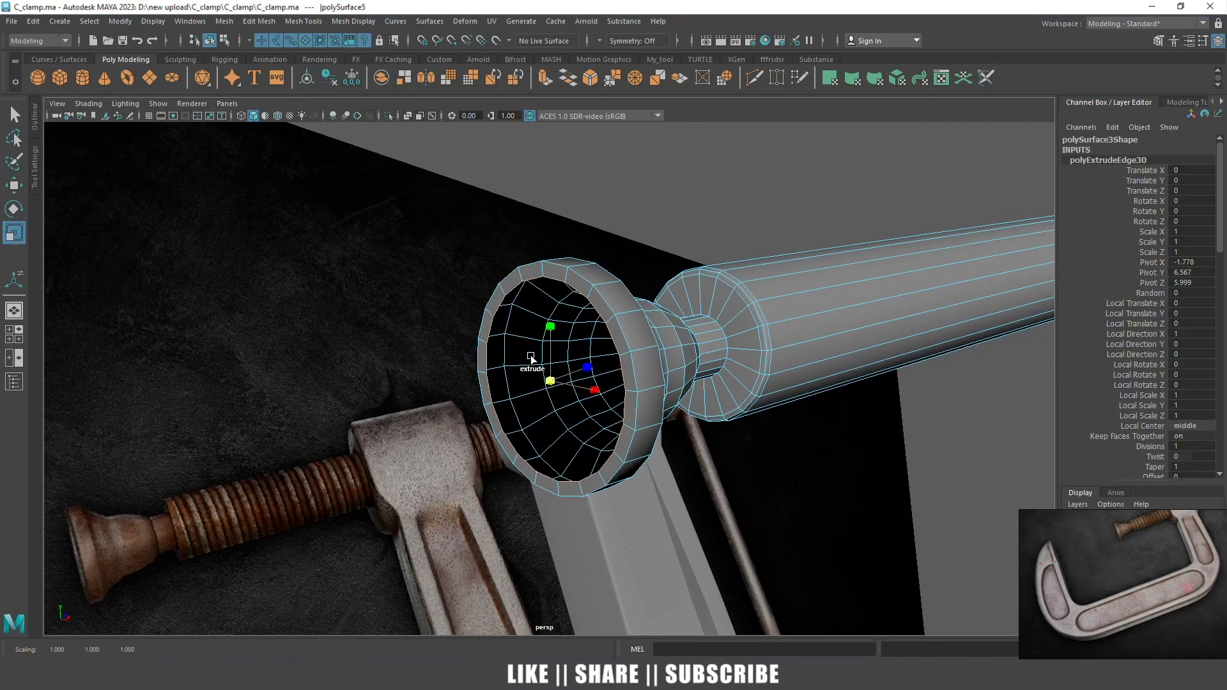
pyautogui.press('w')
pyautogui.moveTo(579, 372)
pyautogui.keyDown('shift'); pyautogui.mouseDown()
pyautogui.moveTo(600, 464)
pyautogui.moveTo(570, 491)
pyautogui.moveTo(584, 294)
pyautogui.mouseUp(); pyautogui.keyUp('shift')
pyautogui.hotkey('ctrl', 'z')
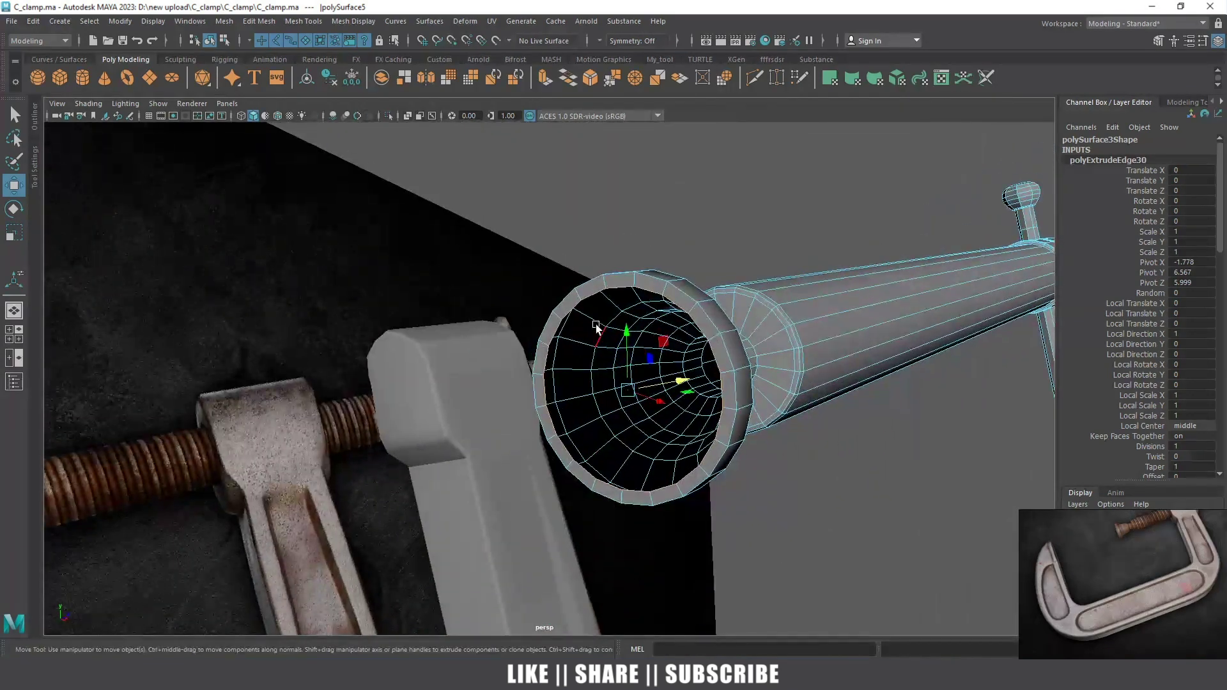
# Extrude the rim loop into a thicker inner ring, then extrude and shrink it to narrow the hole
pyautogui.keyDown('shift'); pyautogui.rightClick(584, 295); pyautogui.keyUp('shift')
pyautogui.click(583, 330)
pyautogui.scroll(2, 717, 288)
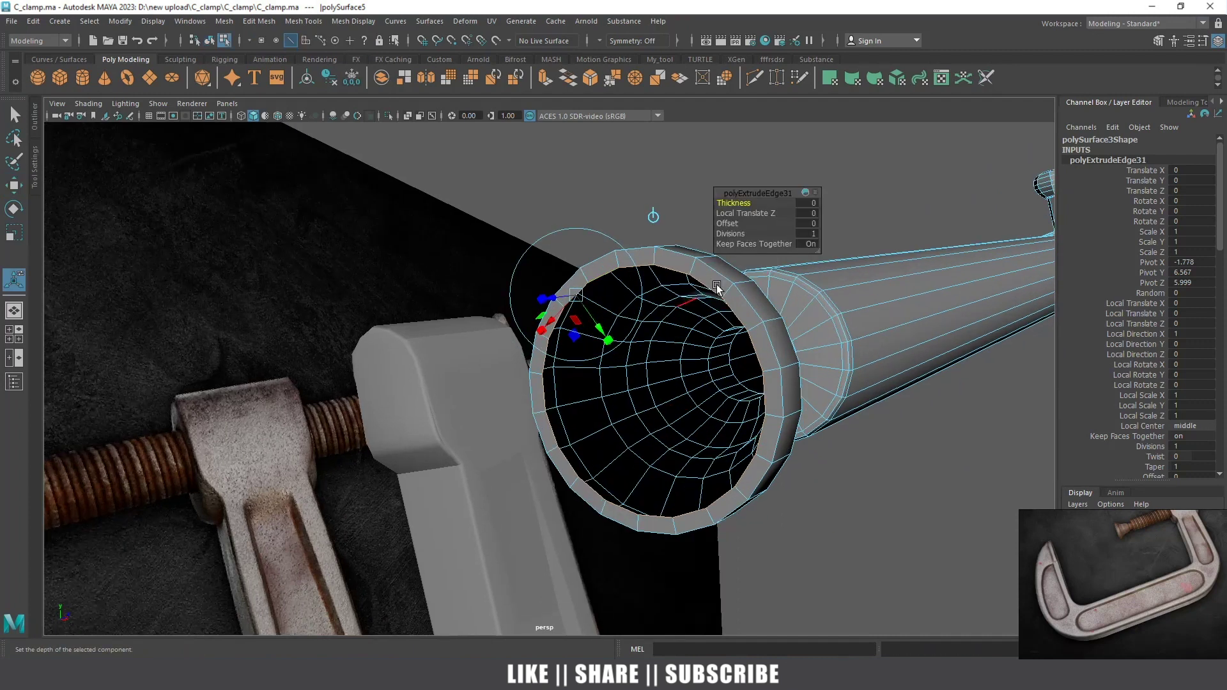
pyautogui.moveTo(740, 205); pyautogui.dragTo(728, 193)
pyautogui.hotkey('ctrl', 'e')
pyautogui.press('r')
pyautogui.moveTo(664, 384); pyautogui.dragTo(550, 323)
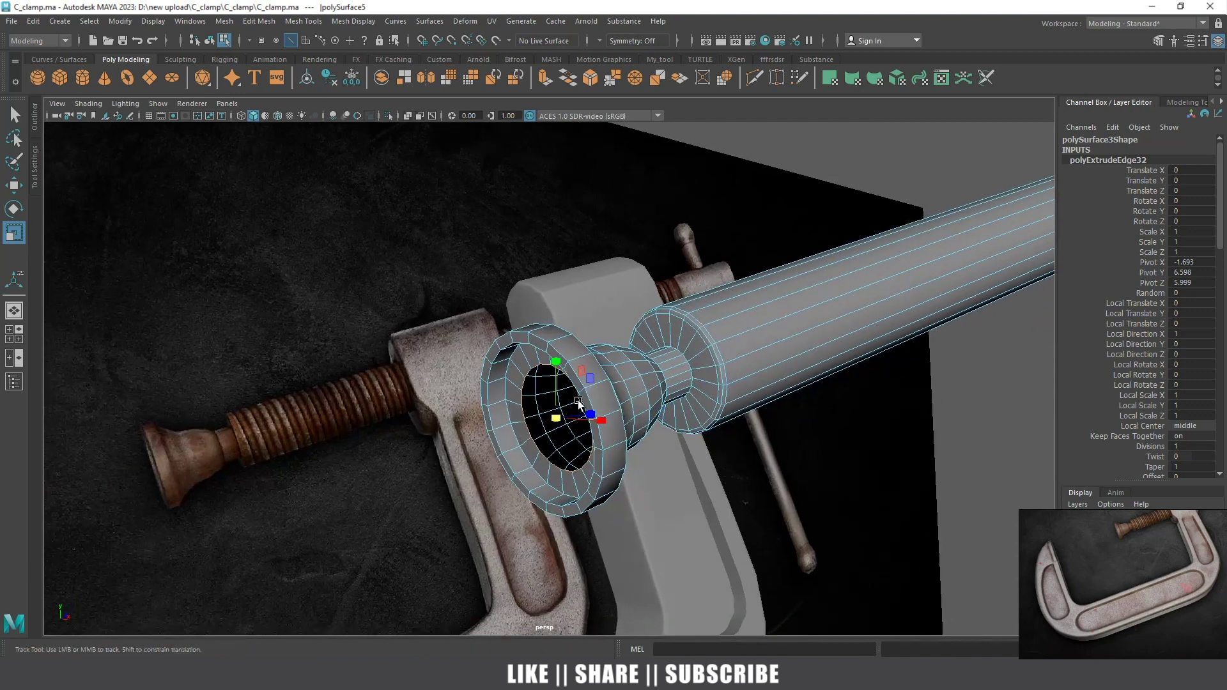
# Fill the remaining open hole in the pad face
pyautogui.keyDown('shift'); pyautogui.moveTo(550, 323); pyautogui.dragTo(543, 359, button='right'); pyautogui.keyUp('shift')
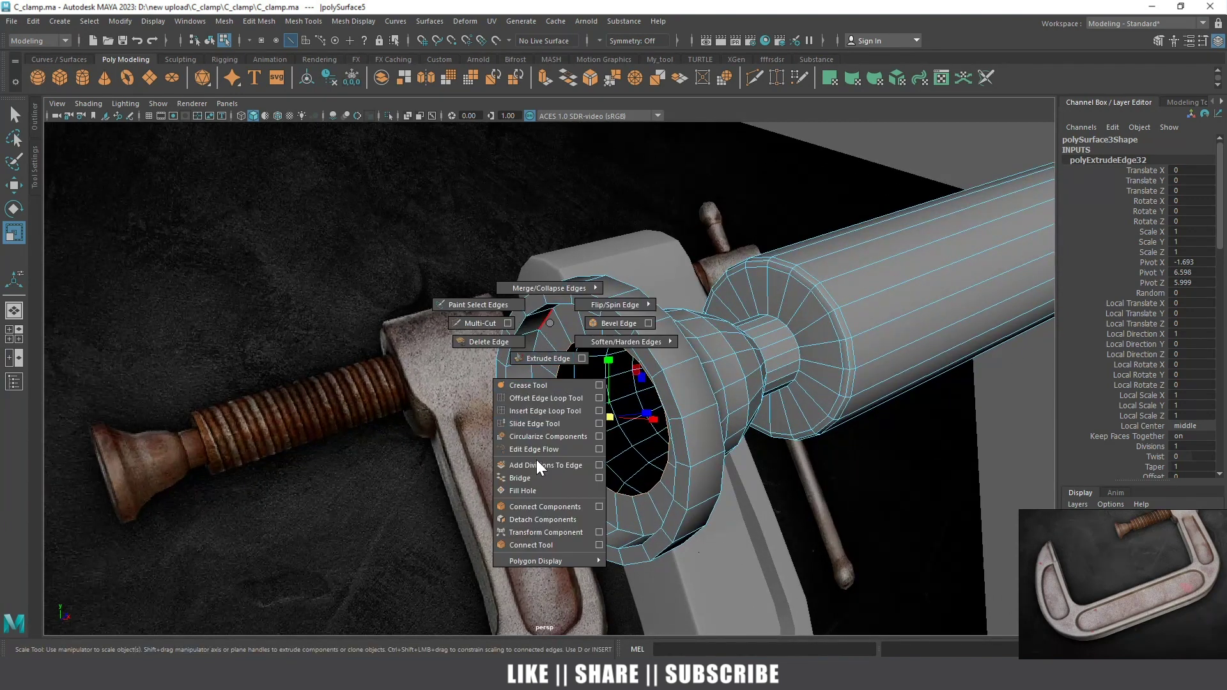
pyautogui.keyDown('shift'); pyautogui.moveTo(531, 489); pyautogui.dragTo(531, 491, button='right'); pyautogui.keyUp('shift')
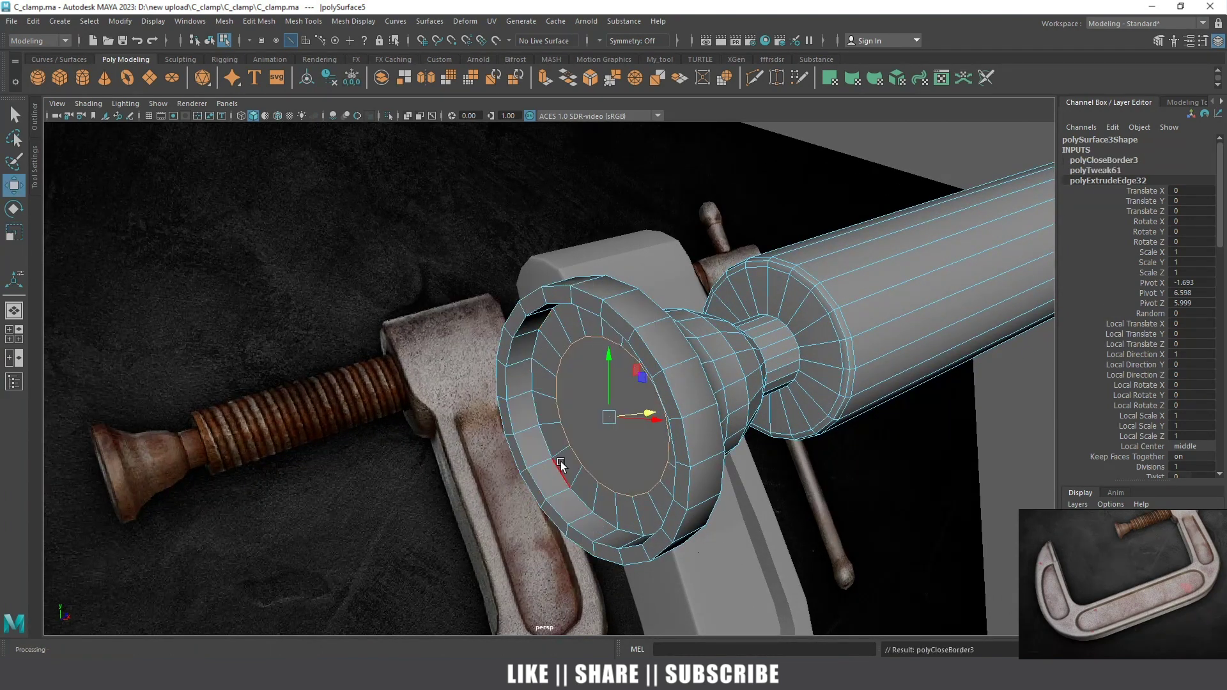
pyautogui.keyDown('alt'); pyautogui.moveTo(561, 462); pyautogui.dragTo(593, 221); pyautogui.keyUp('alt')
# Bevel the pad's outer rim edge loop with 2 segments
pyautogui.press('w')
pyautogui.doubleClick(593, 220)
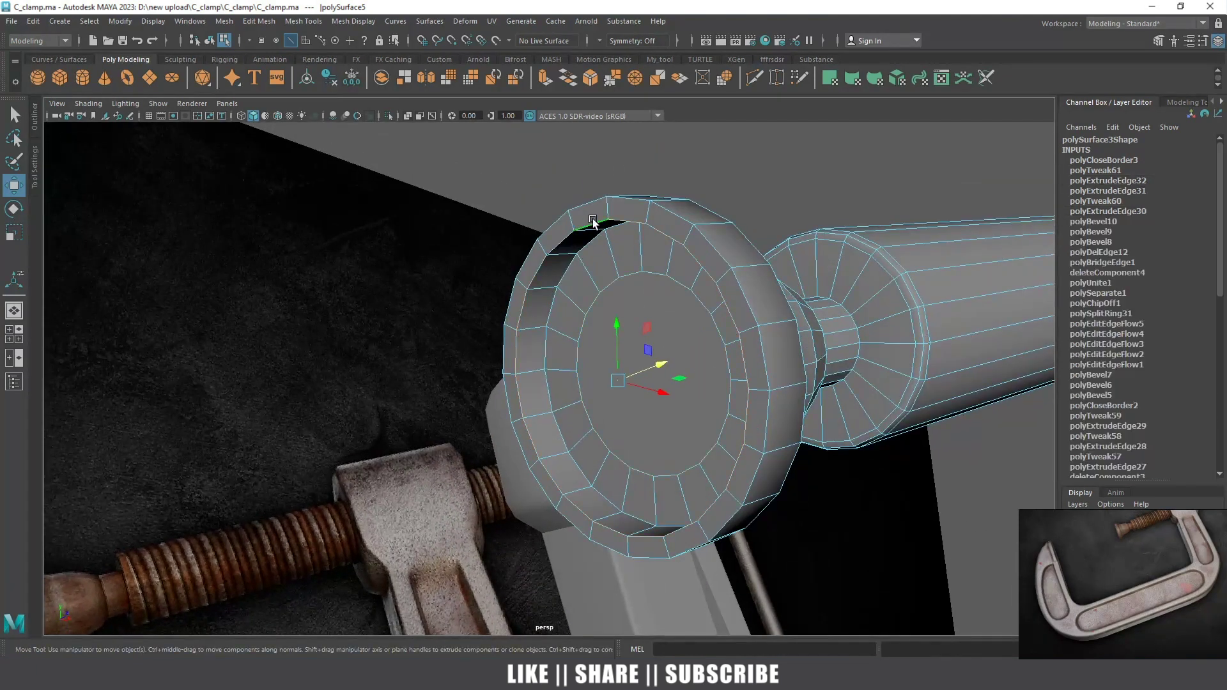
pyautogui.keyDown('shift'); pyautogui.moveTo(681, 247); pyautogui.dragTo(719, 254, button='right'); pyautogui.keyUp('shift')
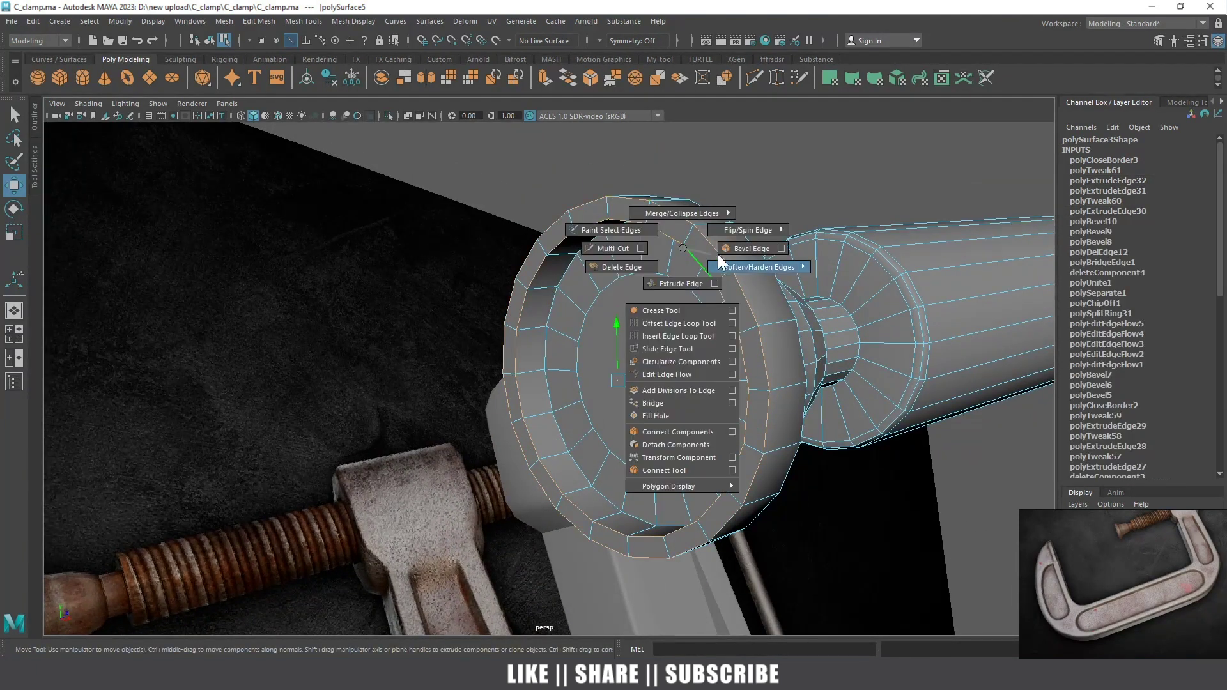
pyautogui.moveTo(724, 213); pyautogui.dragTo(783, 217)
pyautogui.press('w')
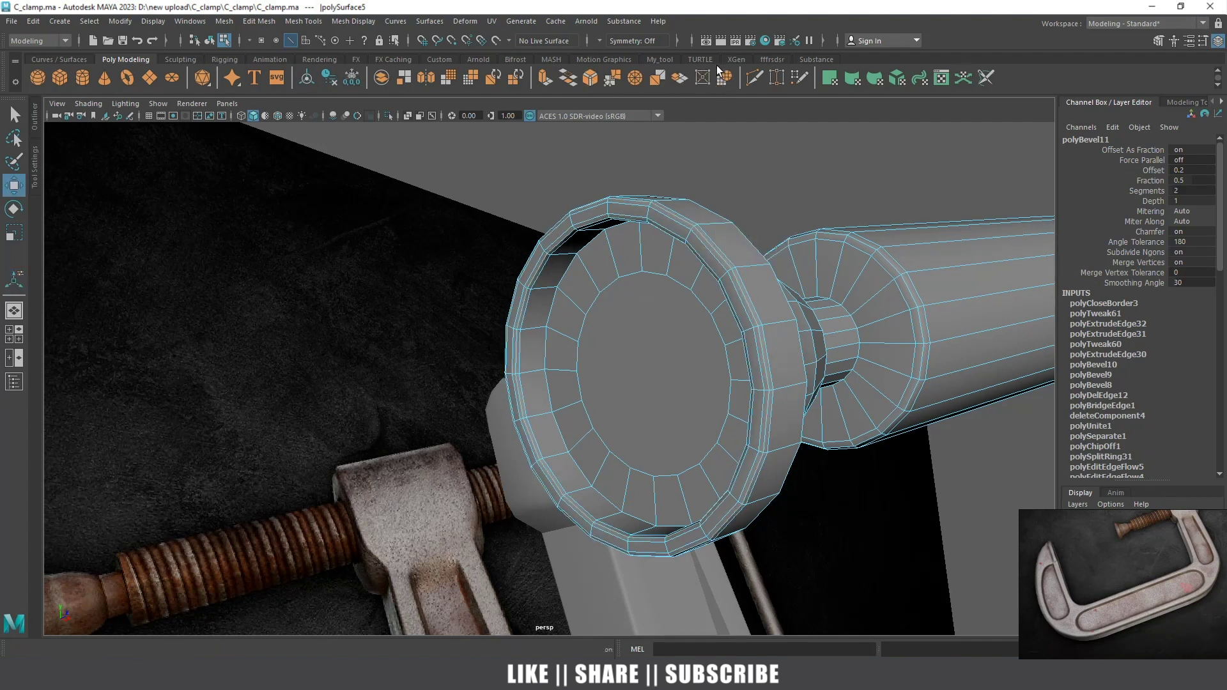
# Open the My_tool shelf and start inserting edge loops
pyautogui.click(660, 60)
pyautogui.hotkey('ctrl', 'e')
pyautogui.scroll(3, 628, 419)
# Insert a new edge loop along the ring
pyautogui.scroll(3, 518, 186)
pyautogui.moveTo(529, 222)
pyautogui.mouseDown()
pyautogui.moveTo(547, 230)
pyautogui.moveTo(541, 241)
pyautogui.moveTo(501, 264)
pyautogui.moveTo(473, 324)
pyautogui.moveTo(458, 315)
pyautogui.moveTo(608, 306)
pyautogui.moveTo(642, 320)
pyautogui.mouseUp()
pyautogui.scroll(-3, 501, 263)
pyautogui.keyDown('alt'); pyautogui.moveTo(572, 327); pyautogui.dragTo(550, 331); pyautogui.keyUp('alt')
# Bevel the pad's top rim edge with two segments and a 0.04 fraction
pyautogui.press('w')
pyautogui.click(488, 286)
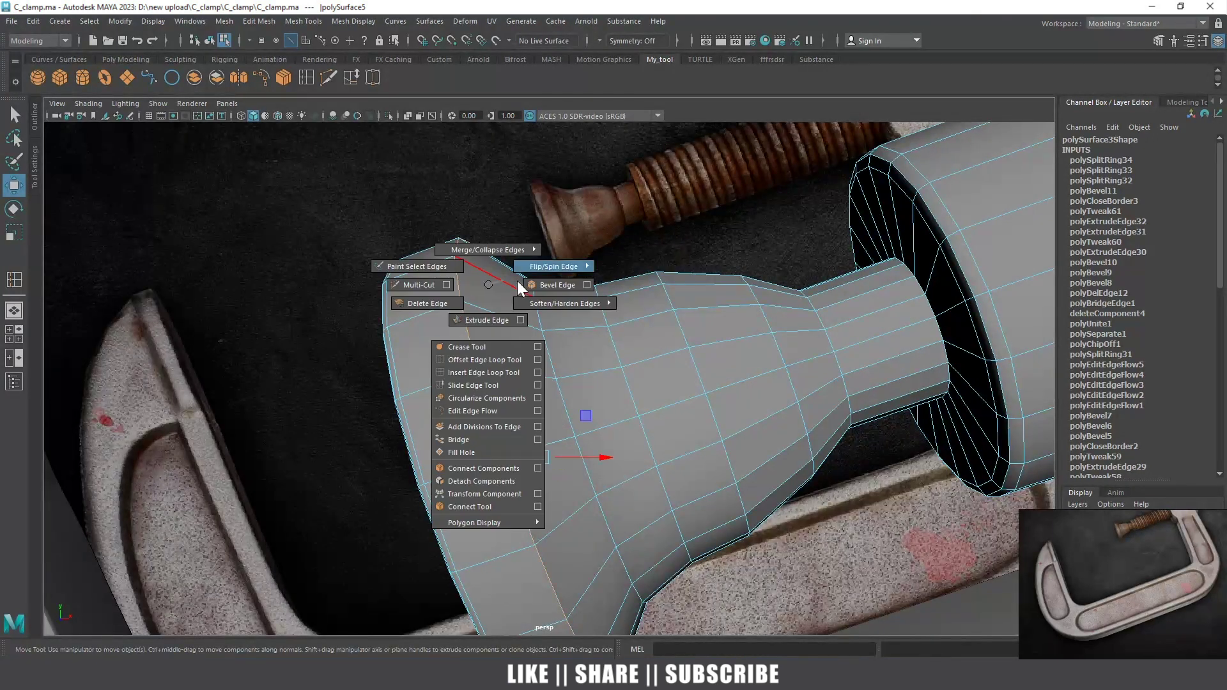
pyautogui.keyDown('shift'); pyautogui.moveTo(494, 282); pyautogui.dragTo(548, 282, button='right'); pyautogui.keyUp('shift')
pyautogui.moveTo(727, 213)
pyautogui.mouseDown()
pyautogui.moveTo(742, 214)
pyautogui.moveTo(719, 223)
pyautogui.moveTo(743, 223)
pyautogui.moveTo(706, 212)
pyautogui.mouseUp()
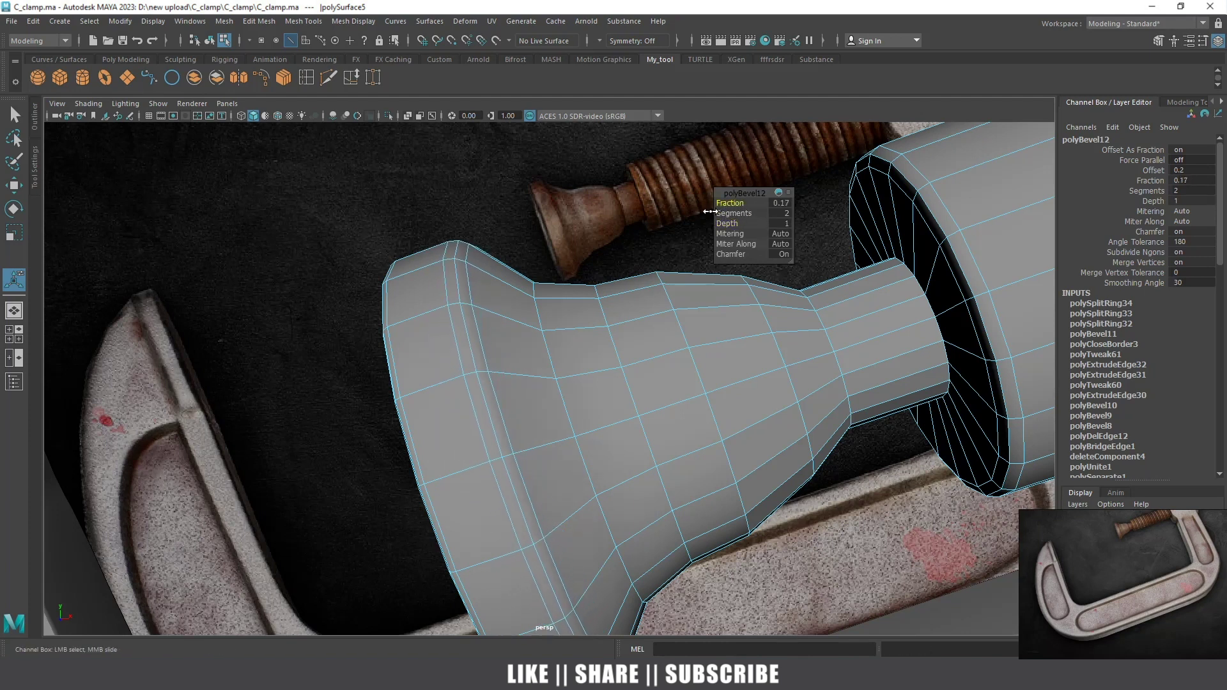
pyautogui.moveTo(704, 213); pyautogui.dragTo(699, 215)
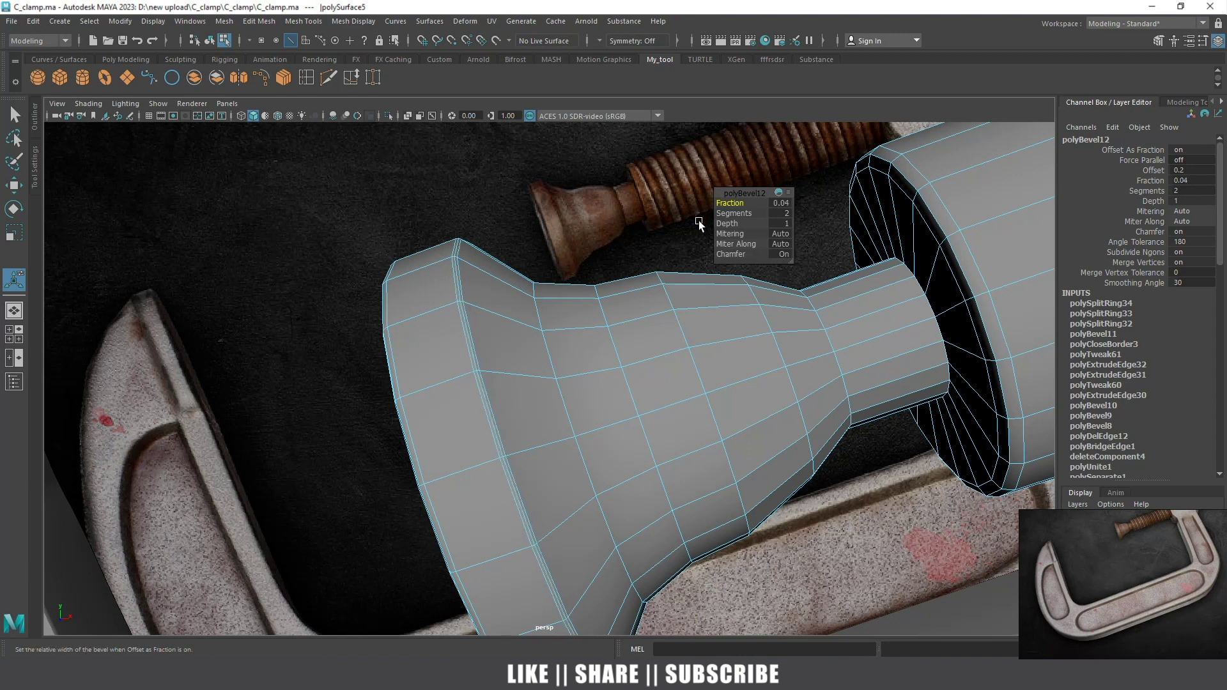
pyautogui.press('w')
pyautogui.rightClick(476, 270)
pyautogui.moveTo(468, 267); pyautogui.dragTo(432, 265, button='right')
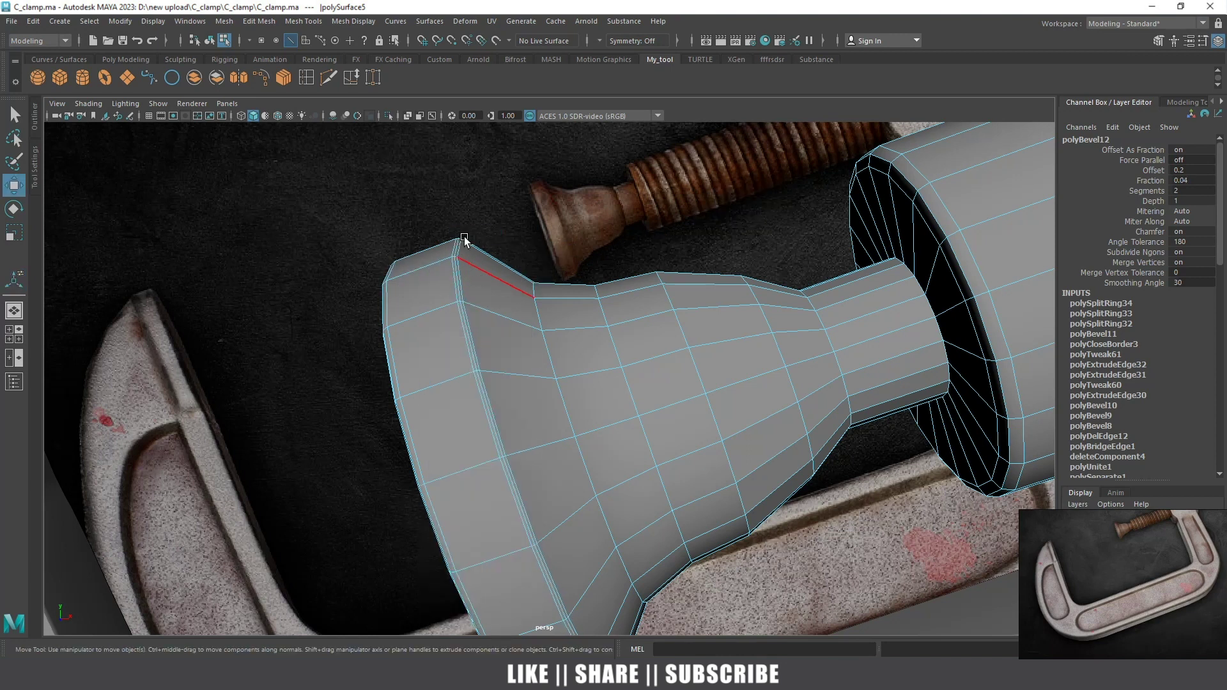
# Insert three edge loops across the pad's flange and body
pyautogui.click(421, 311)
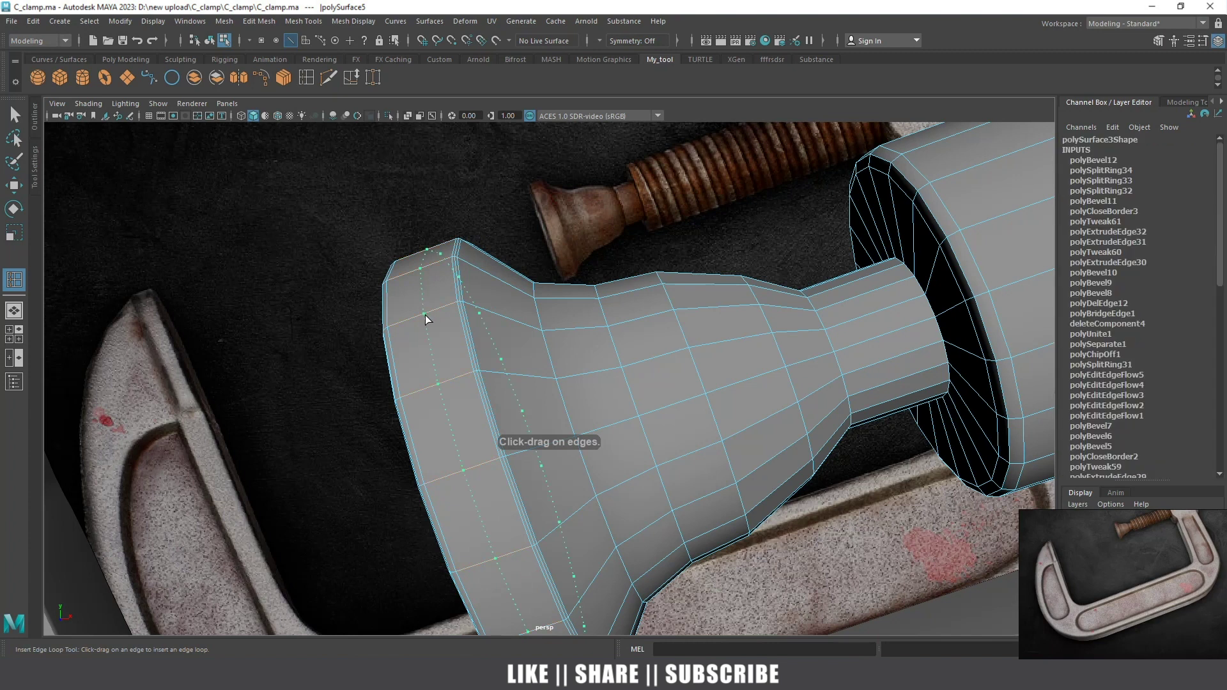
pyautogui.keyDown('alt'); pyautogui.moveTo(513, 324); pyautogui.dragTo(501, 329); pyautogui.keyUp('alt')
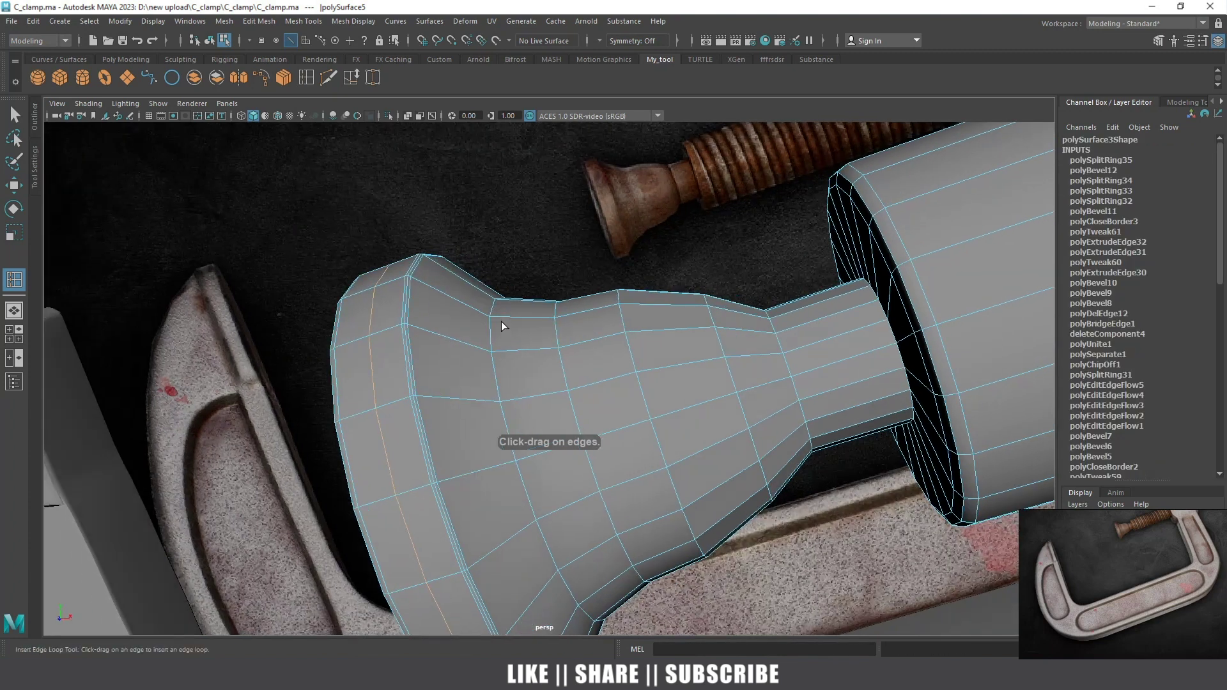
pyautogui.click(476, 348)
pyautogui.moveTo(467, 359)
pyautogui.keyDown('alt'); pyautogui.mouseDown()
pyautogui.moveTo(425, 386)
pyautogui.moveTo(474, 409)
pyautogui.moveTo(609, 416)
pyautogui.moveTo(597, 431)
pyautogui.moveTo(573, 425)
pyautogui.mouseUp(); pyautogui.keyUp('alt')
pyautogui.click(414, 399)
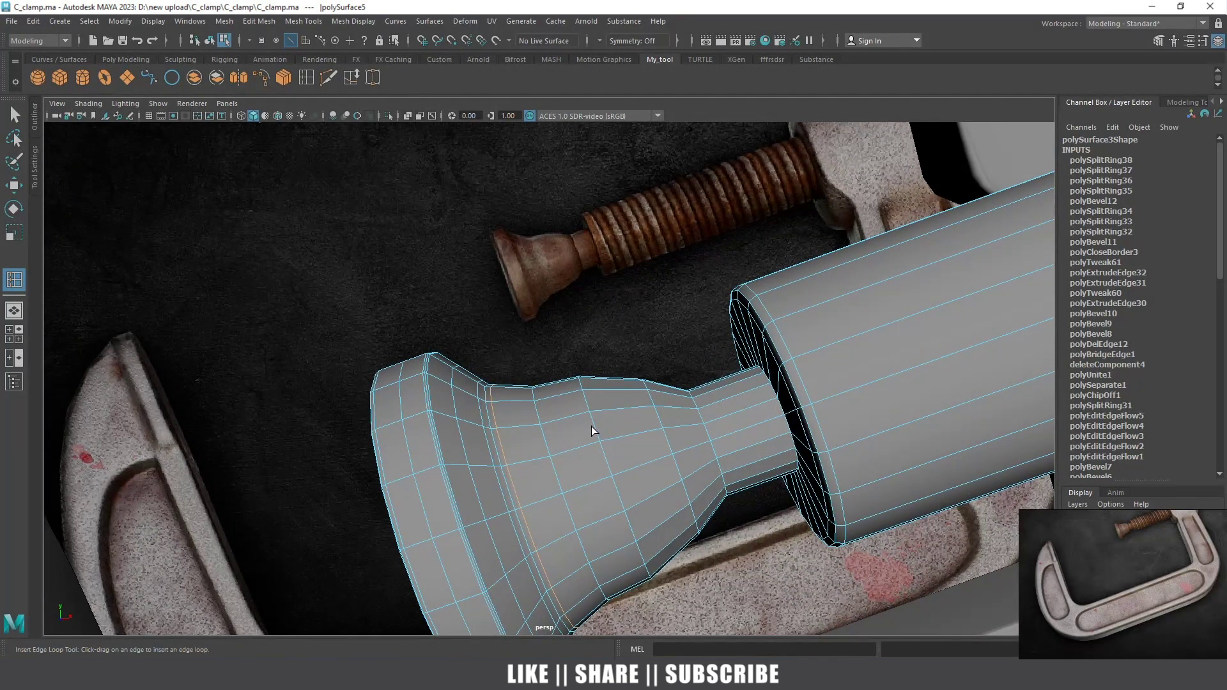
pyautogui.scroll(3, 616, 413)
pyautogui.scroll(2, 647, 439)
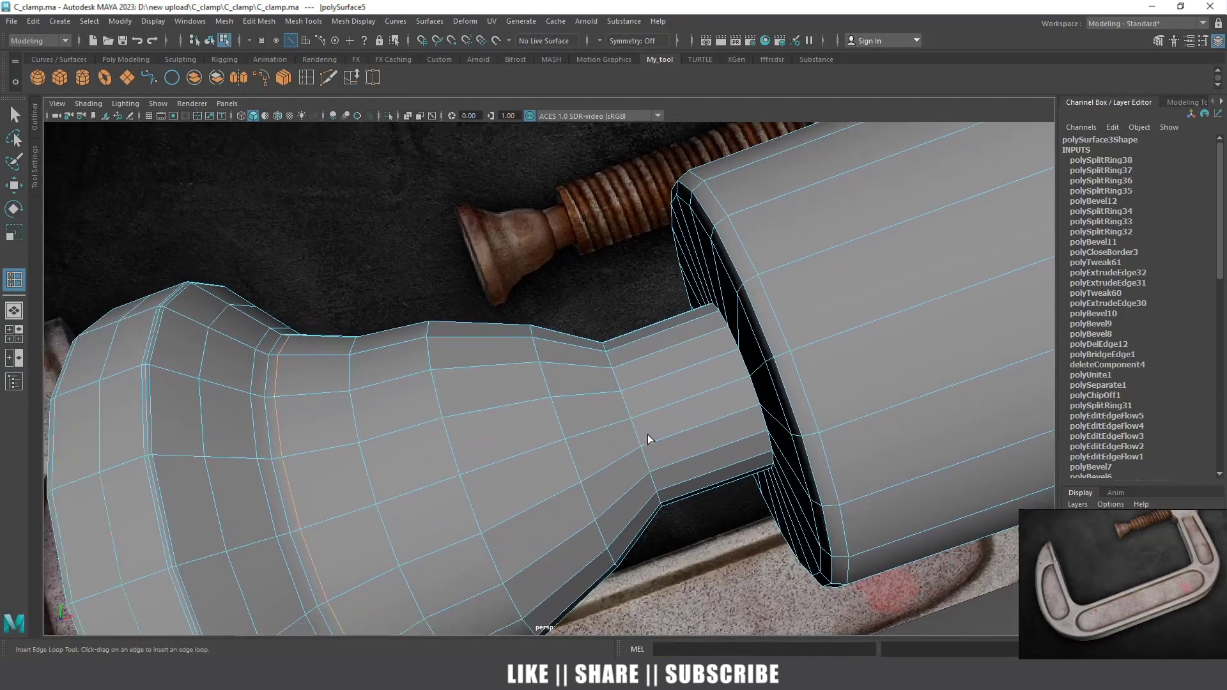
# Add two edge loops on the pad's neck, preview smoothing, and undo the last loop
pyautogui.moveTo(638, 412); pyautogui.dragTo(634, 420)
pyautogui.moveTo(744, 378); pyautogui.dragTo(749, 377)
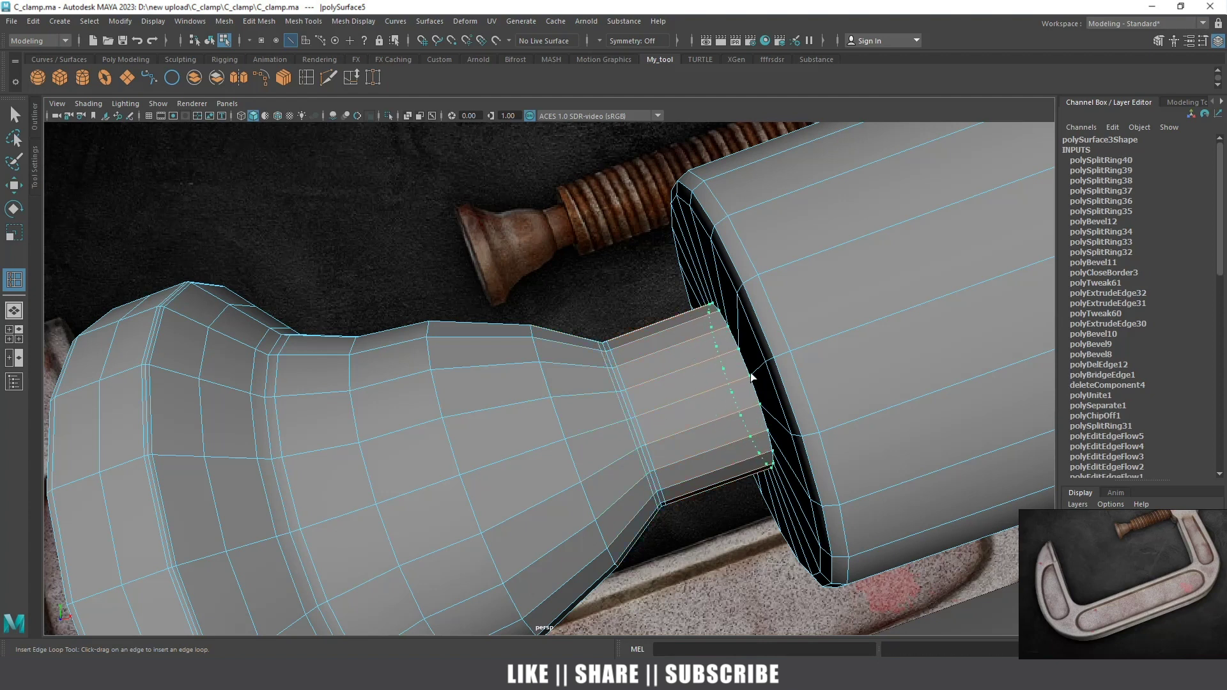
pyautogui.press('w')
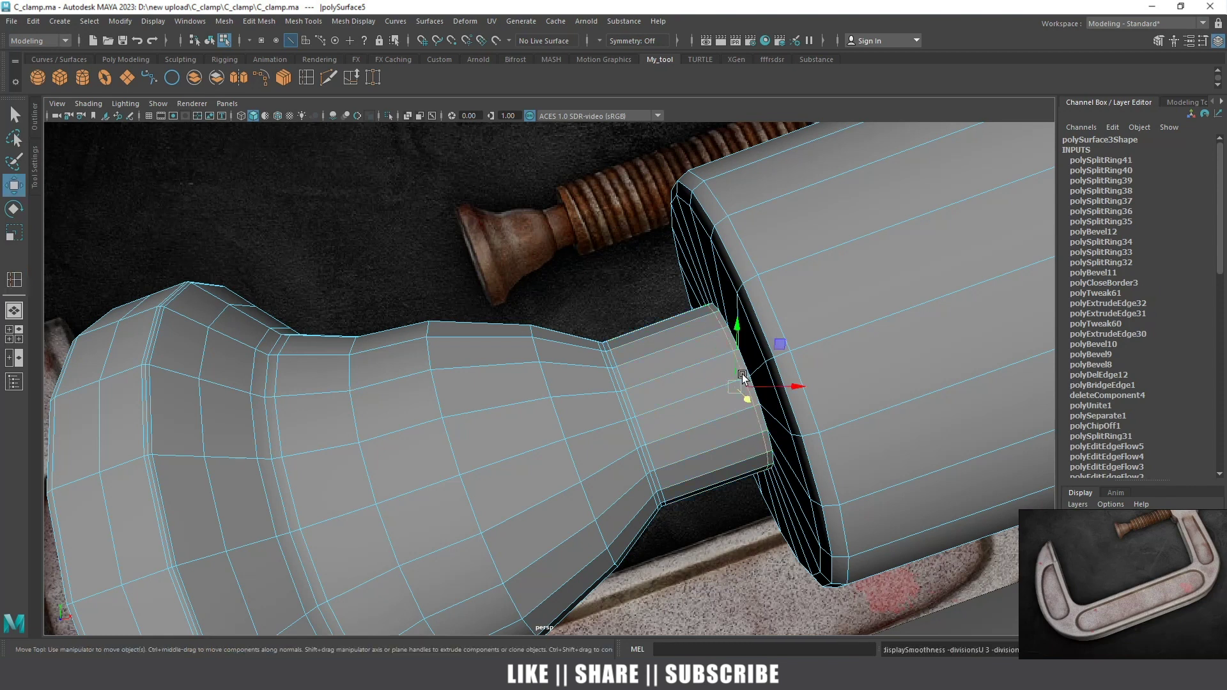
pyautogui.press('3')
pyautogui.moveTo(664, 372)
pyautogui.keyDown('alt'); pyautogui.mouseDown()
pyautogui.moveTo(756, 343)
pyautogui.moveTo(793, 356)
pyautogui.moveTo(710, 396)
pyautogui.mouseUp(); pyautogui.keyUp('alt')
pyautogui.hotkey('ctrl', 'z')
pyautogui.press('1')
# Insert edge loops at the neck's end and along the flange ring
pyautogui.scroll(3, 519, 190)
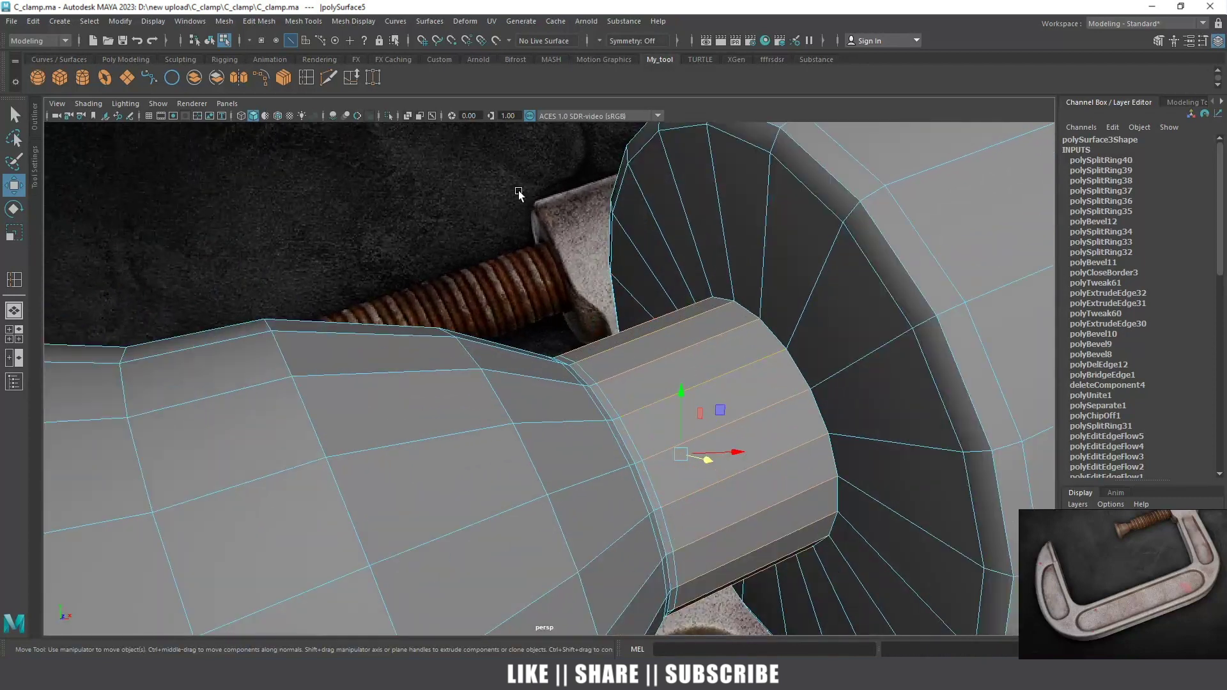
pyautogui.click(306, 77)
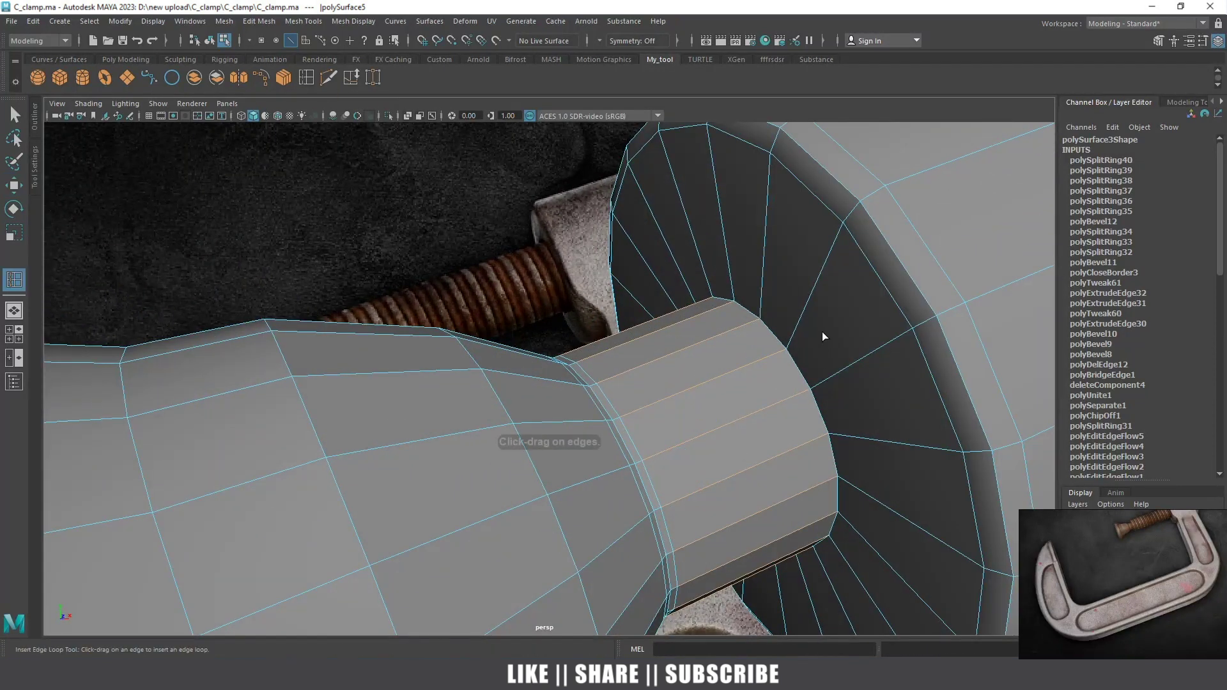
pyautogui.click(791, 350)
pyautogui.click(826, 264)
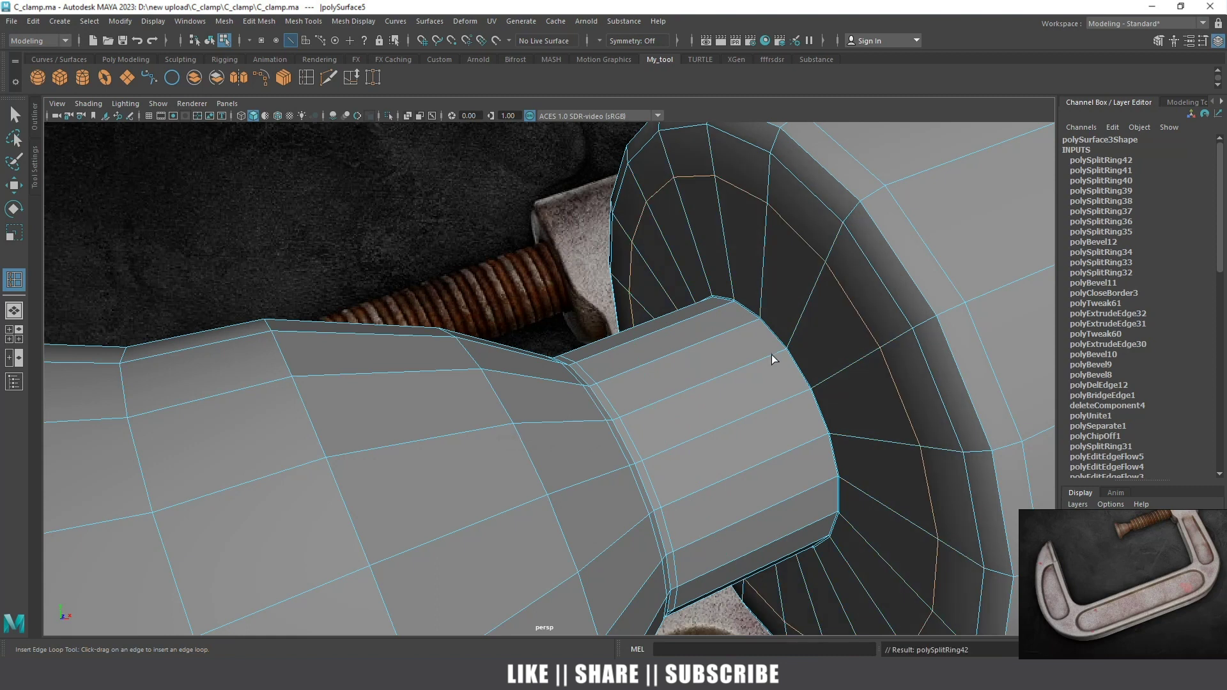
pyautogui.click(786, 357)
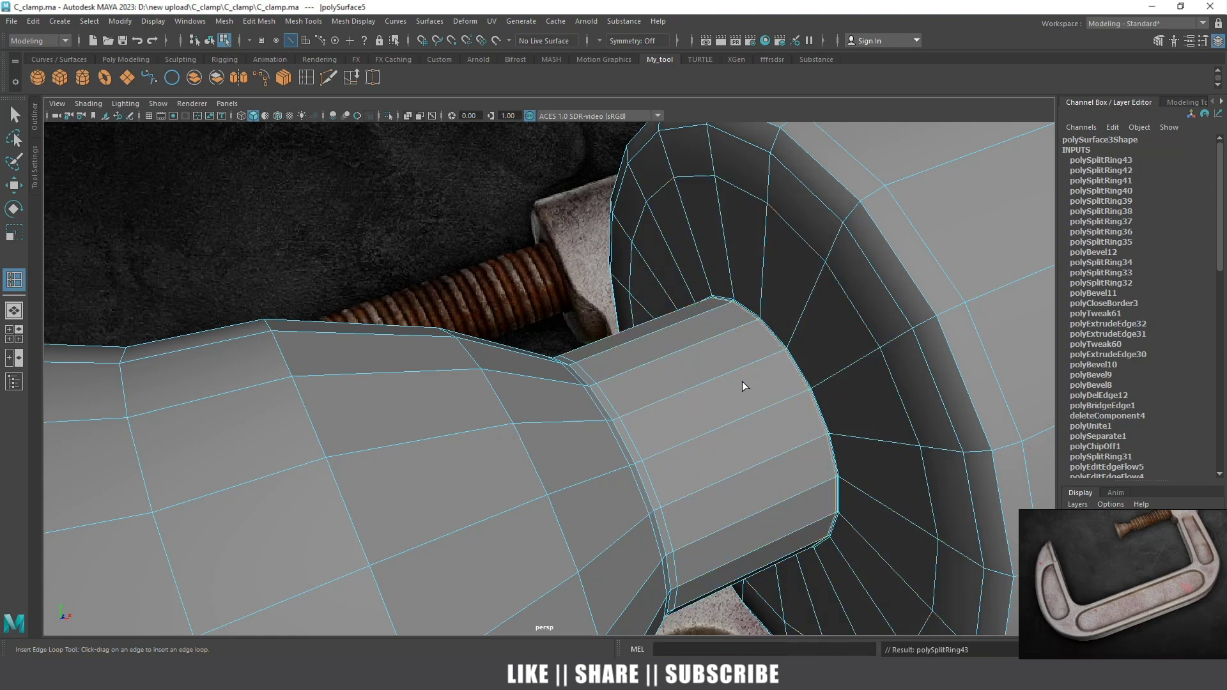
pyautogui.click(735, 368)
pyautogui.click(683, 392)
pyautogui.moveTo(656, 408)
pyautogui.keyDown('alt'); pyautogui.mouseDown()
pyautogui.moveTo(558, 437)
pyautogui.moveTo(550, 453)
pyautogui.moveTo(481, 438)
pyautogui.moveTo(471, 409)
pyautogui.mouseUp(); pyautogui.keyUp('alt')
# Apply edge flow to the neck's edge loops, then undo the last two changes
pyautogui.doubleClick(553, 436)
pyautogui.press('w')
pyautogui.press('q')
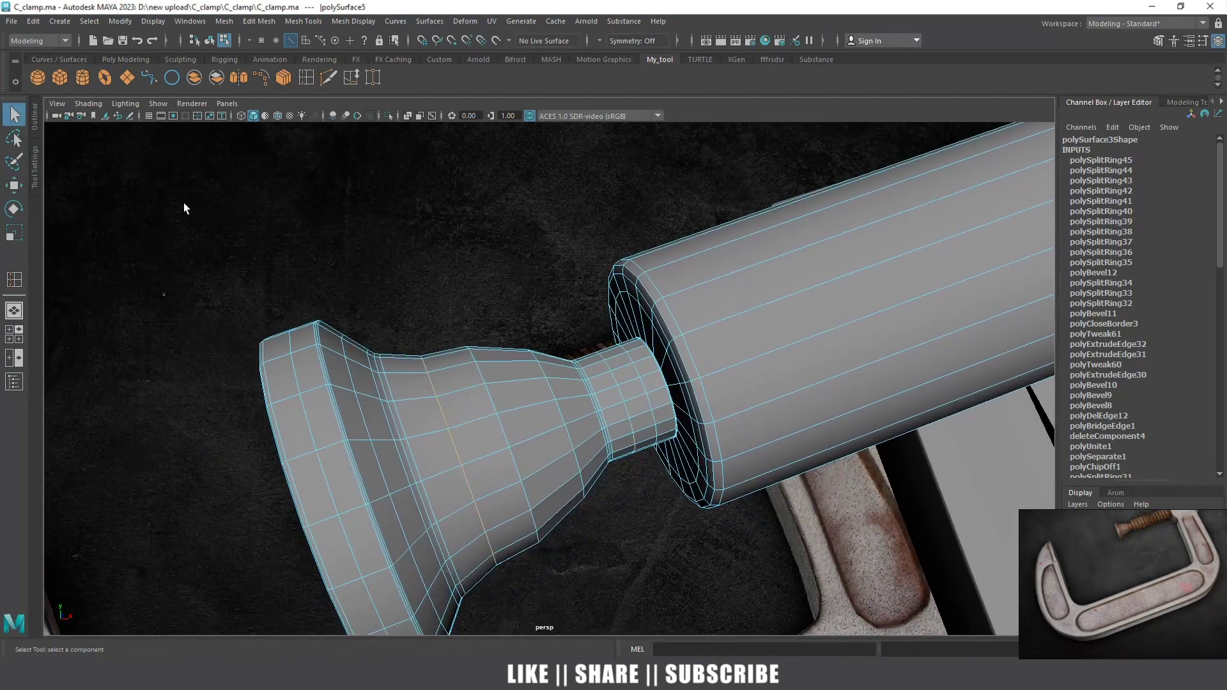
pyautogui.click(268, 71)
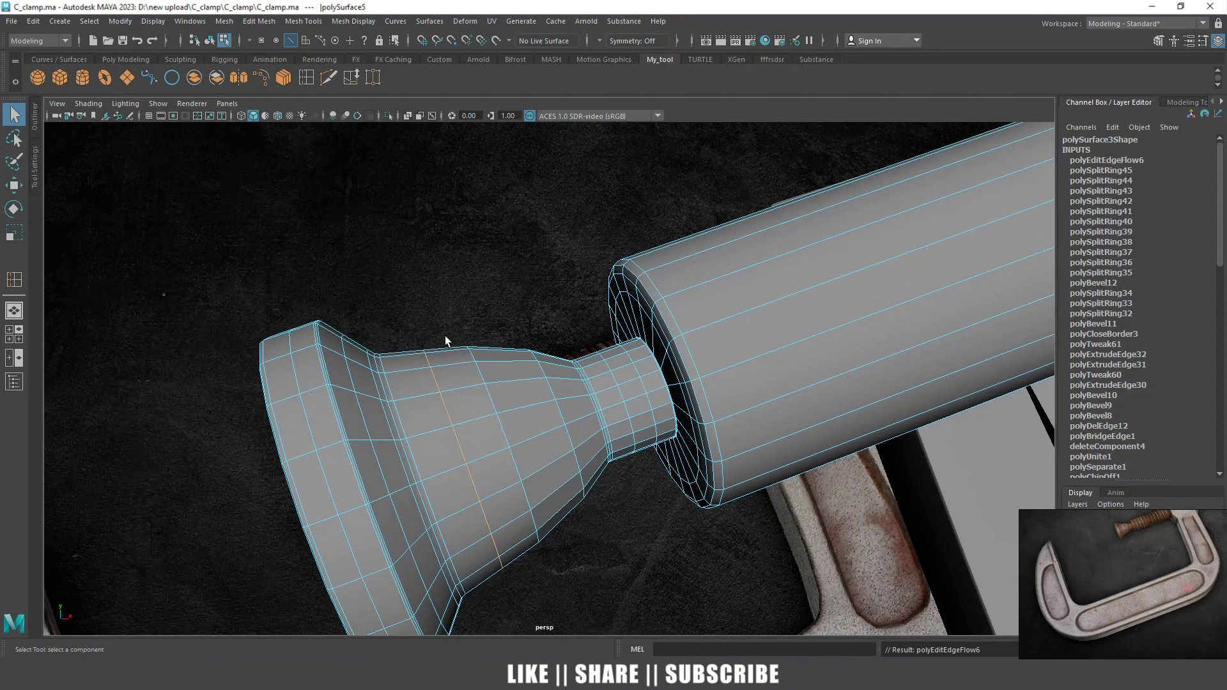
pyautogui.doubleClick(487, 391)
pyautogui.press('g')
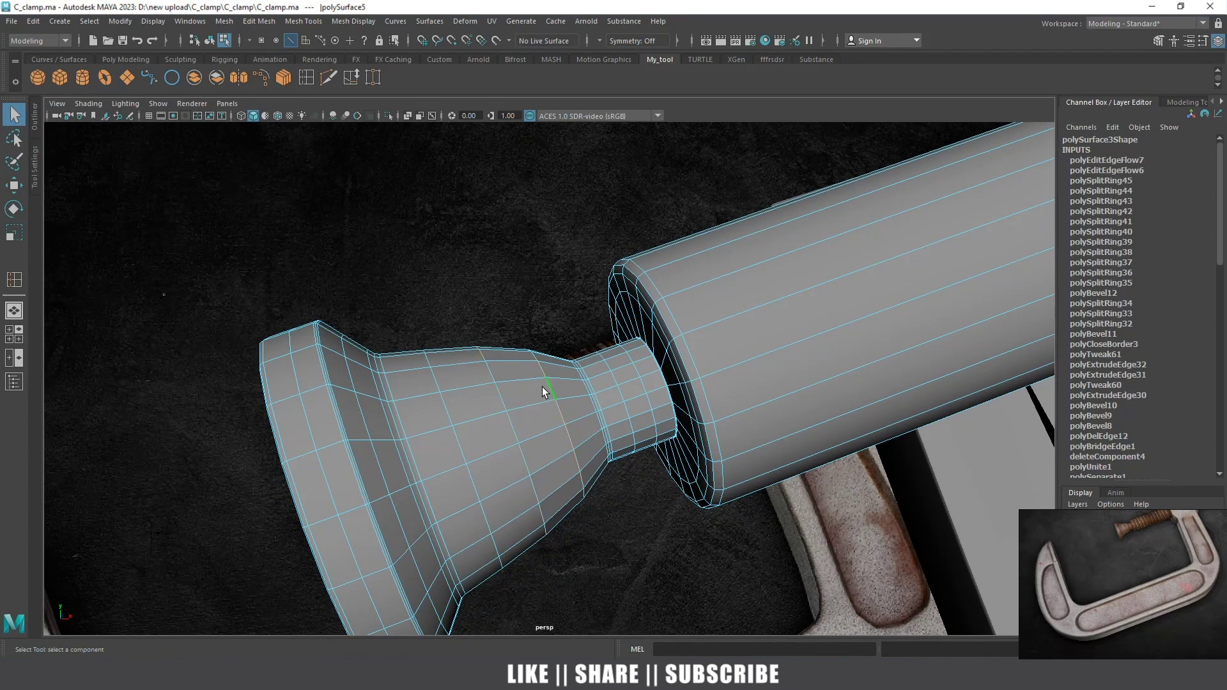
pyautogui.doubleClick(542, 386)
pyautogui.press('g')
pyautogui.keyDown('alt'); pyautogui.moveTo(540, 376); pyautogui.dragTo(558, 405); pyautogui.keyUp('alt')
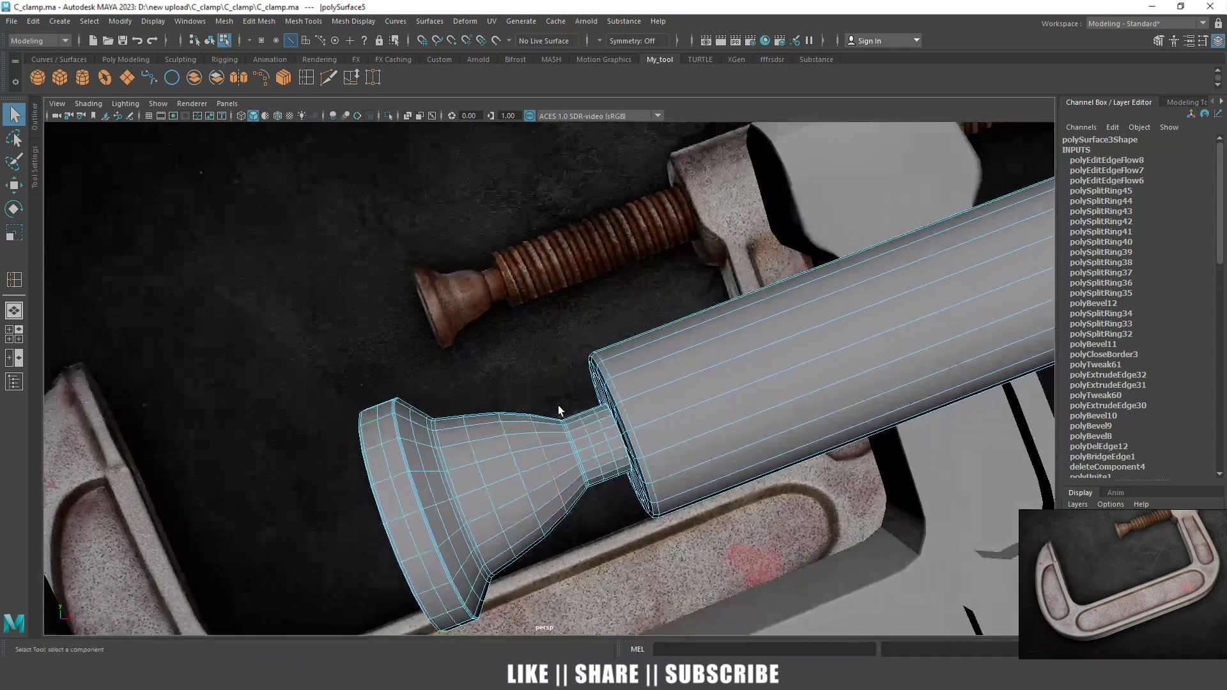
pyautogui.hotkey('ctrl', 'z')
pyautogui.hotkey('ctrl', 'z')
pyautogui.hotkey('ctrl', 'z')
pyautogui.hotkey('ctrl', 'z')
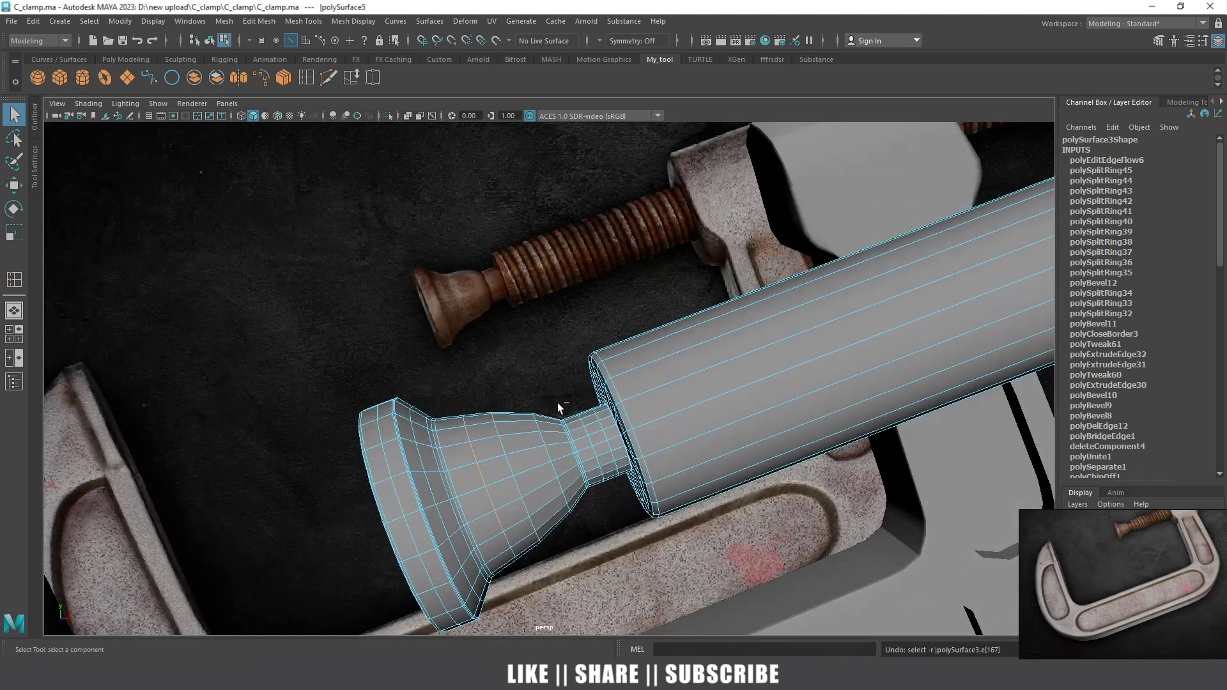
pyautogui.hotkey('ctrl', 'z')
pyautogui.hotkey('ctrl', 'z')
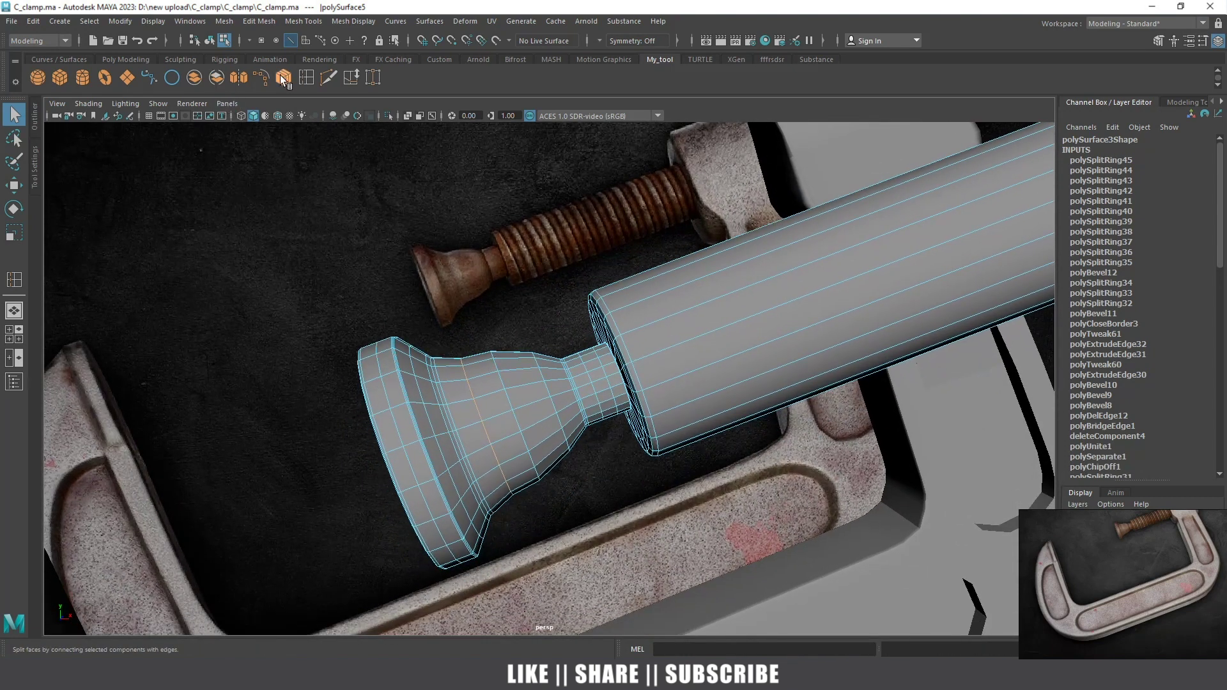
# Insert additional edge loops across the pad's body
pyautogui.click(282, 78)
pyautogui.scroll(3, 444, 340)
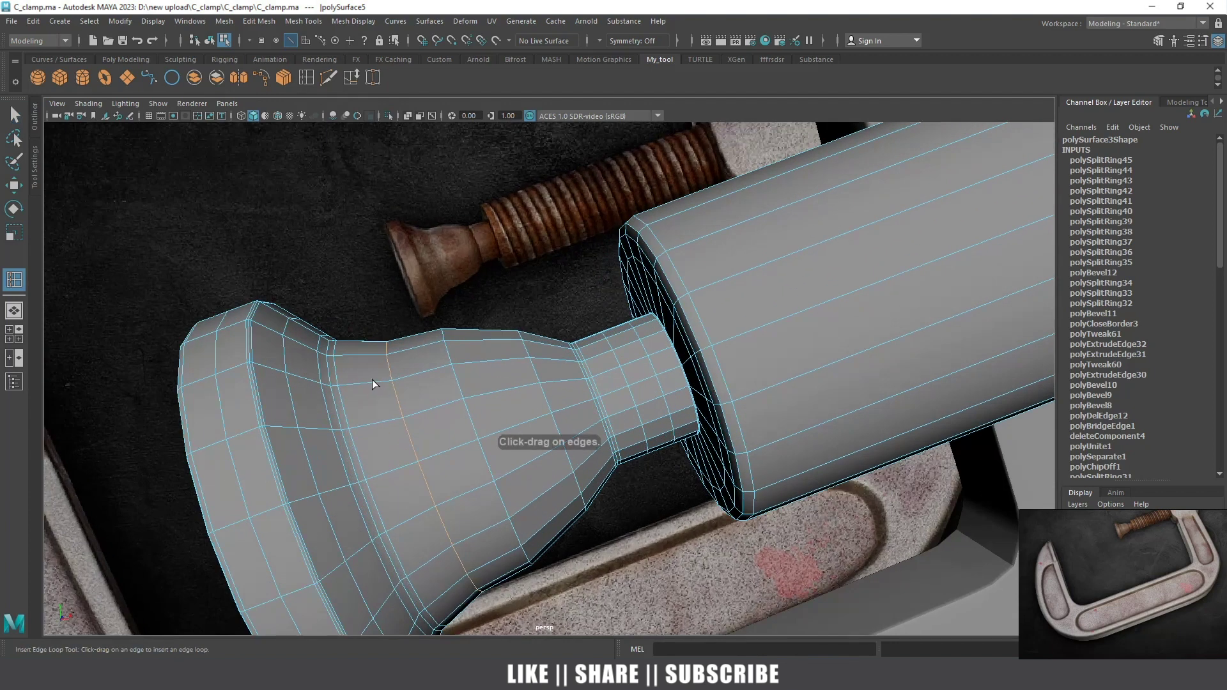
pyautogui.moveTo(374, 382); pyautogui.dragTo(424, 370)
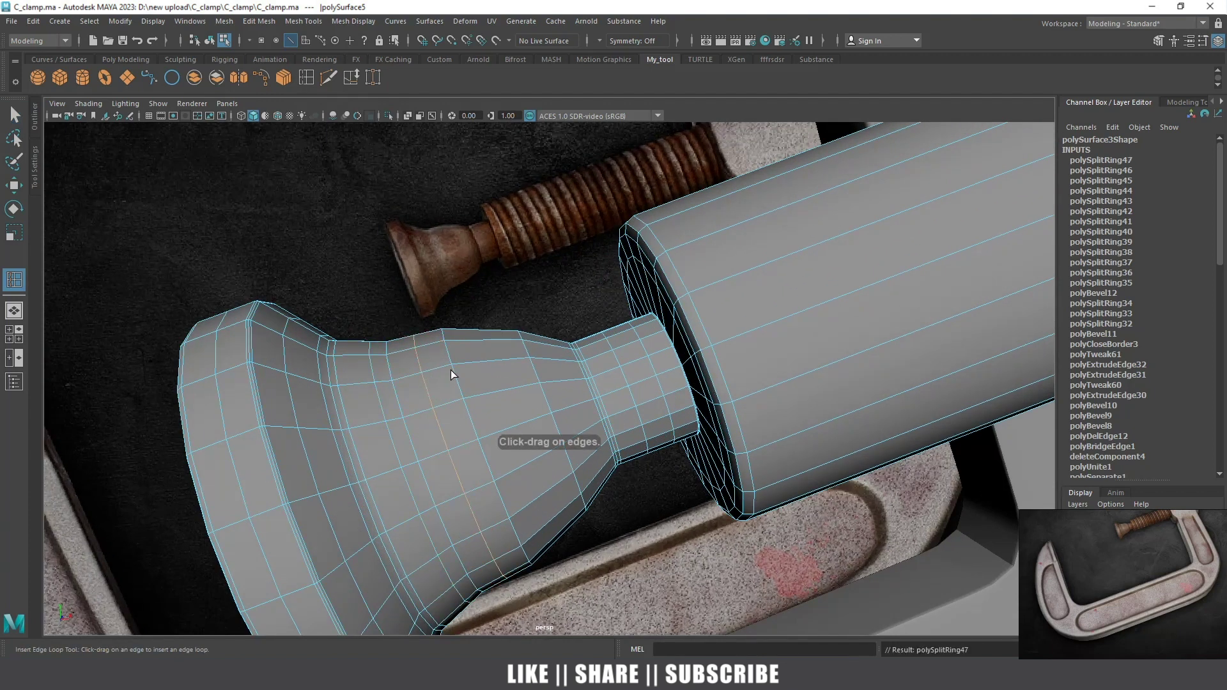
pyautogui.click(490, 359)
pyautogui.press('w')
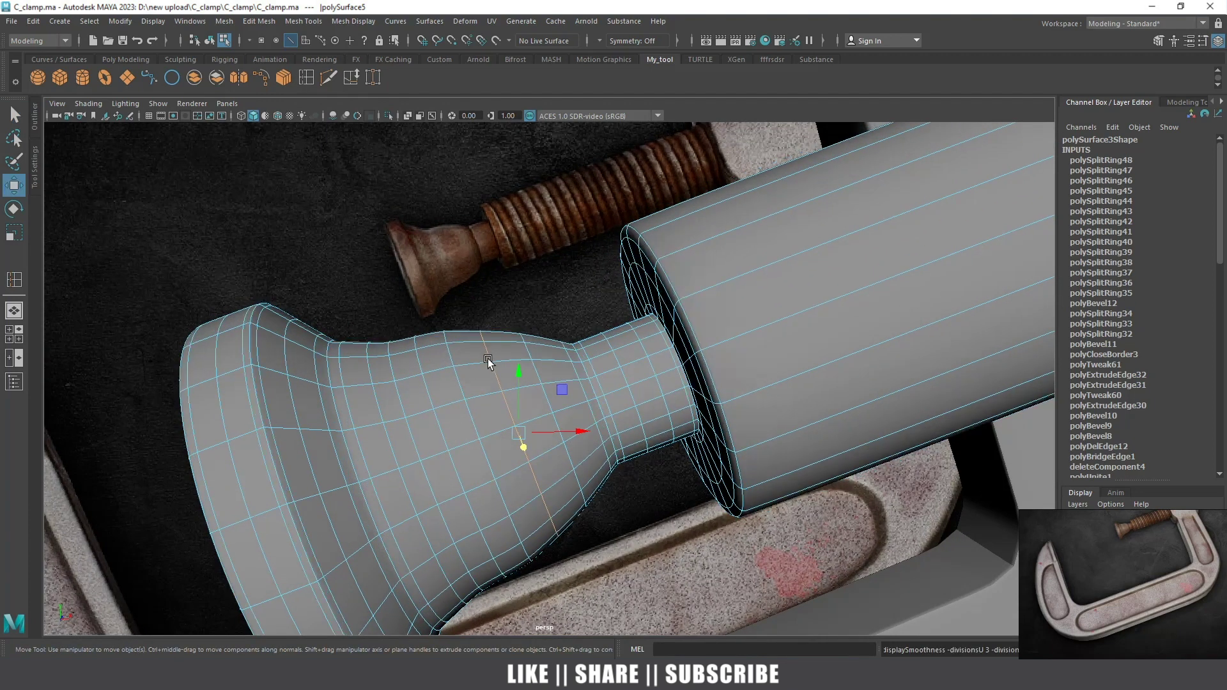
pyautogui.moveTo(471, 363); pyautogui.dragTo(548, 317, button='right')
pyautogui.click(556, 286)
pyautogui.moveTo(556, 286)
pyautogui.keyDown('alt'); pyautogui.mouseDown()
pyautogui.moveTo(559, 320)
pyautogui.moveTo(601, 359)
pyautogui.moveTo(382, 430)
pyautogui.moveTo(431, 405)
pyautogui.moveTo(382, 420)
pyautogui.moveTo(640, 377)
pyautogui.moveTo(746, 381)
pyautogui.mouseUp(); pyautogui.keyUp('alt')
pyautogui.scroll(3, 717, 343)
pyautogui.scroll(3, 634, 393)
pyautogui.scroll(2, 634, 393)
# Select the long shaft mesh and insert edge loops near its end
pyautogui.click(711, 367)
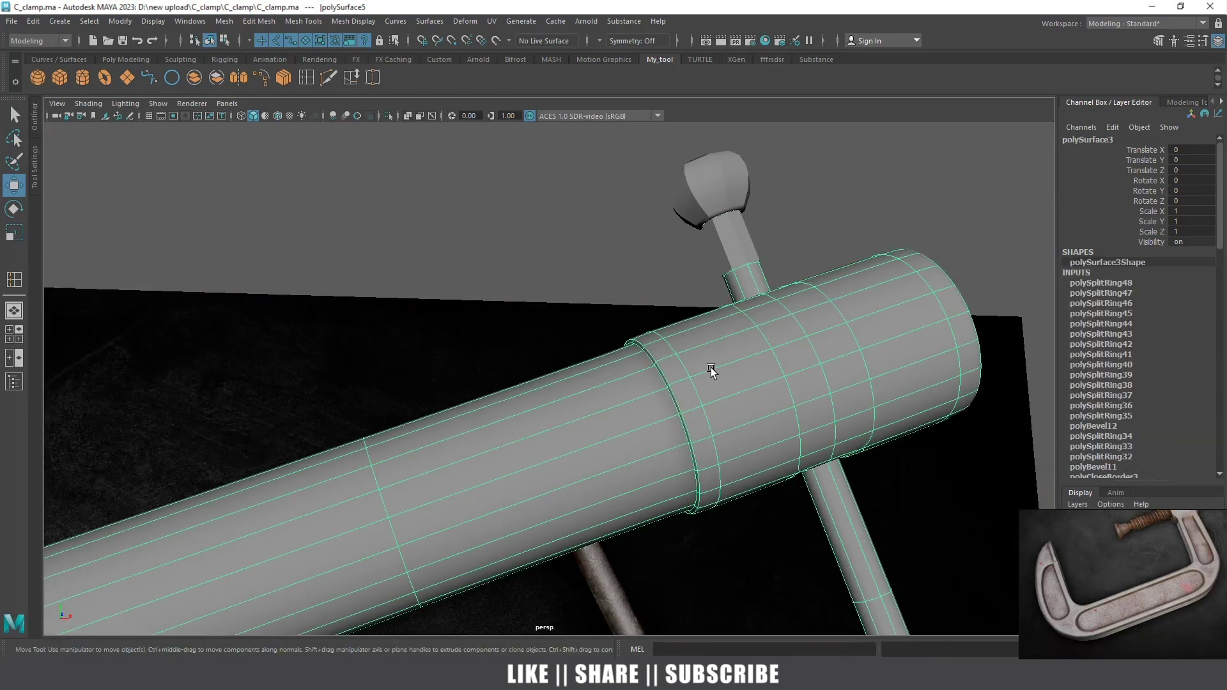
pyautogui.scroll(3, 711, 367)
pyautogui.click(306, 77)
pyautogui.scroll(3, 793, 376)
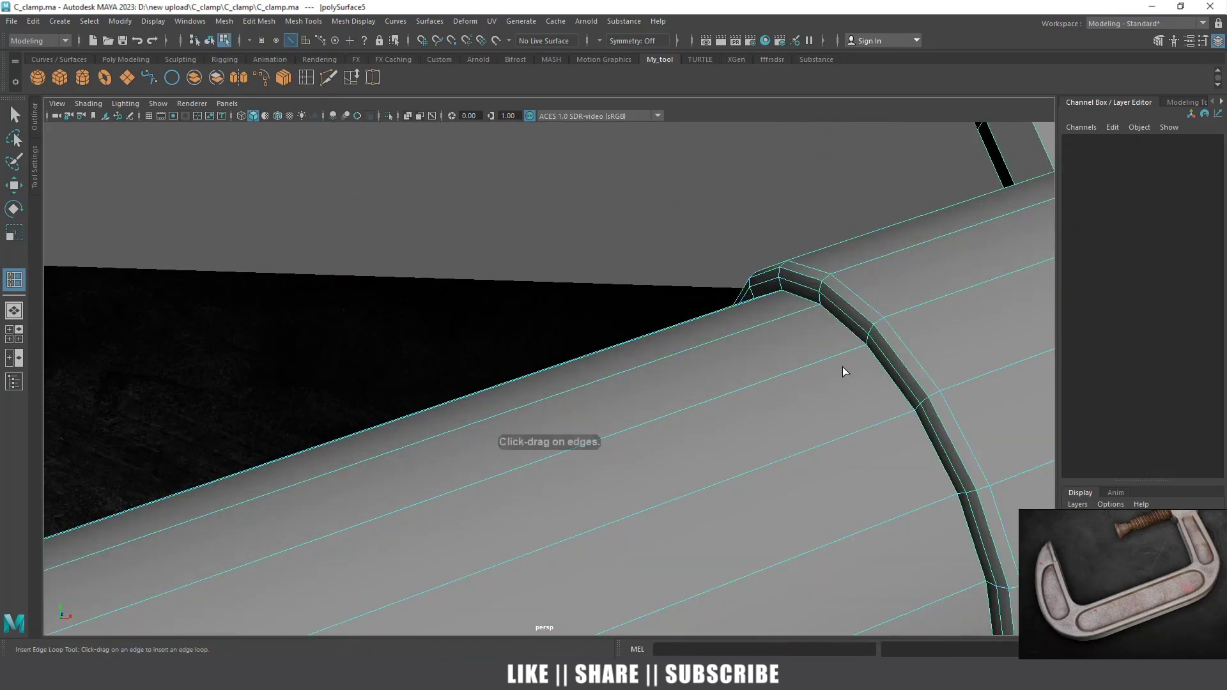
pyautogui.scroll(-2, 793, 376)
pyautogui.click(790, 329)
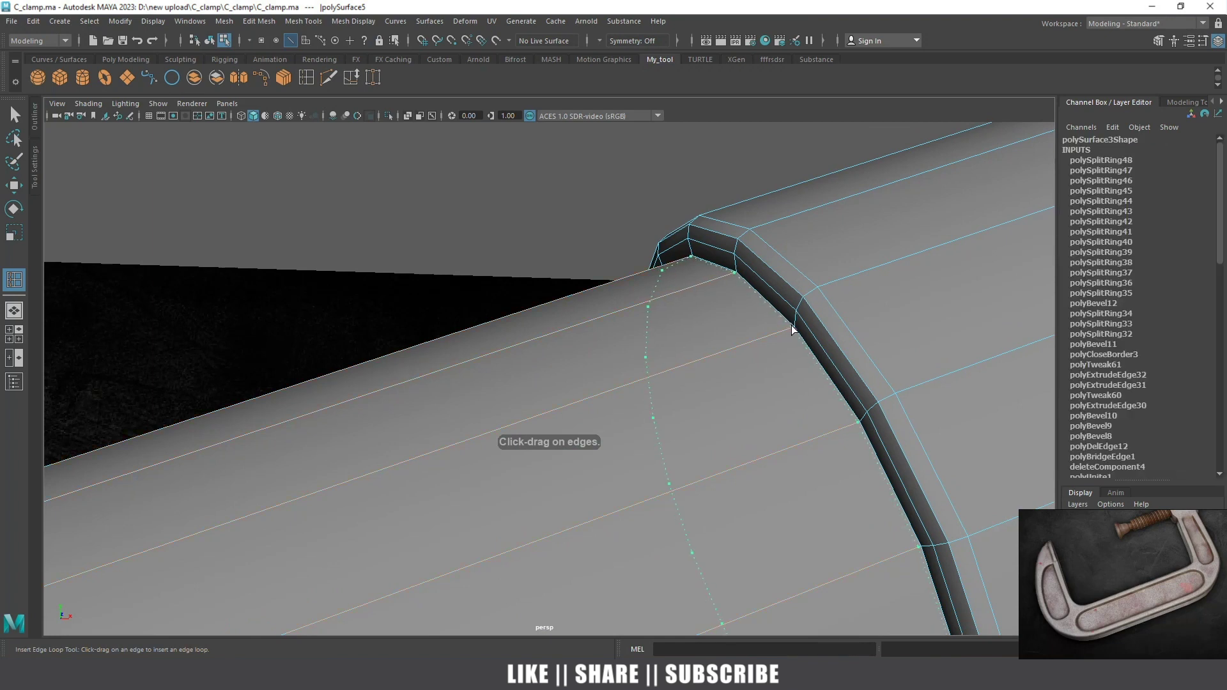
pyautogui.moveTo(793, 330); pyautogui.dragTo(592, 409)
pyautogui.click(775, 337)
pyautogui.press('w')
pyautogui.scroll(-3, 592, 409)
pyautogui.scroll(4, 439, 389)
# Select the lengthwise edge loop on the shaft in edge mode
pyautogui.moveTo(591, 305)
pyautogui.keyDown('alt'); pyautogui.mouseDown()
pyautogui.moveTo(601, 302)
pyautogui.moveTo(528, 163)
pyautogui.mouseUp(); pyautogui.keyUp('alt')
pyautogui.press('F8')
pyautogui.keyDown('alt'); pyautogui.moveTo(685, 429); pyautogui.dragTo(674, 346); pyautogui.keyUp('alt')
pyautogui.press('F10')
pyautogui.keyDown('shift'); pyautogui.doubleClick(622, 301); pyautogui.keyUp('shift')
pyautogui.keyDown('shift'); pyautogui.moveTo(623, 302); pyautogui.dragTo(611, 470, button='right'); pyautogui.keyUp('shift')
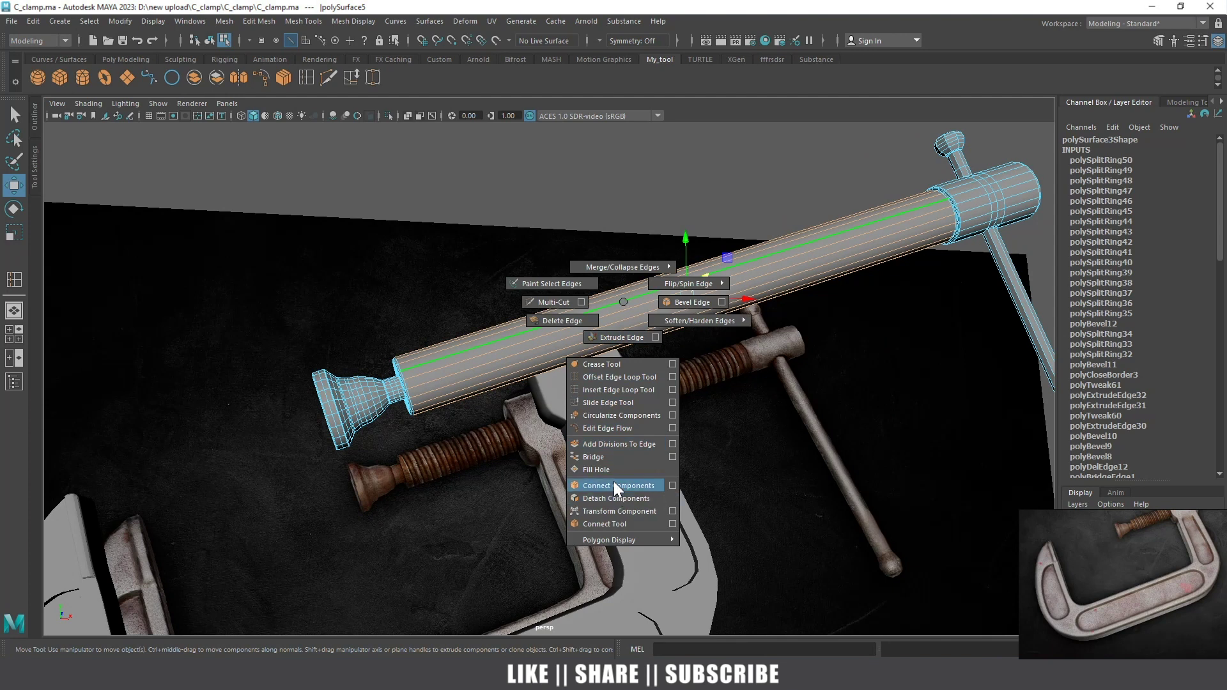
# Connect the selected shaft edges with Connect Components set to 50 segments
pyautogui.moveTo(611, 464); pyautogui.dragTo(601, 522, button='right')
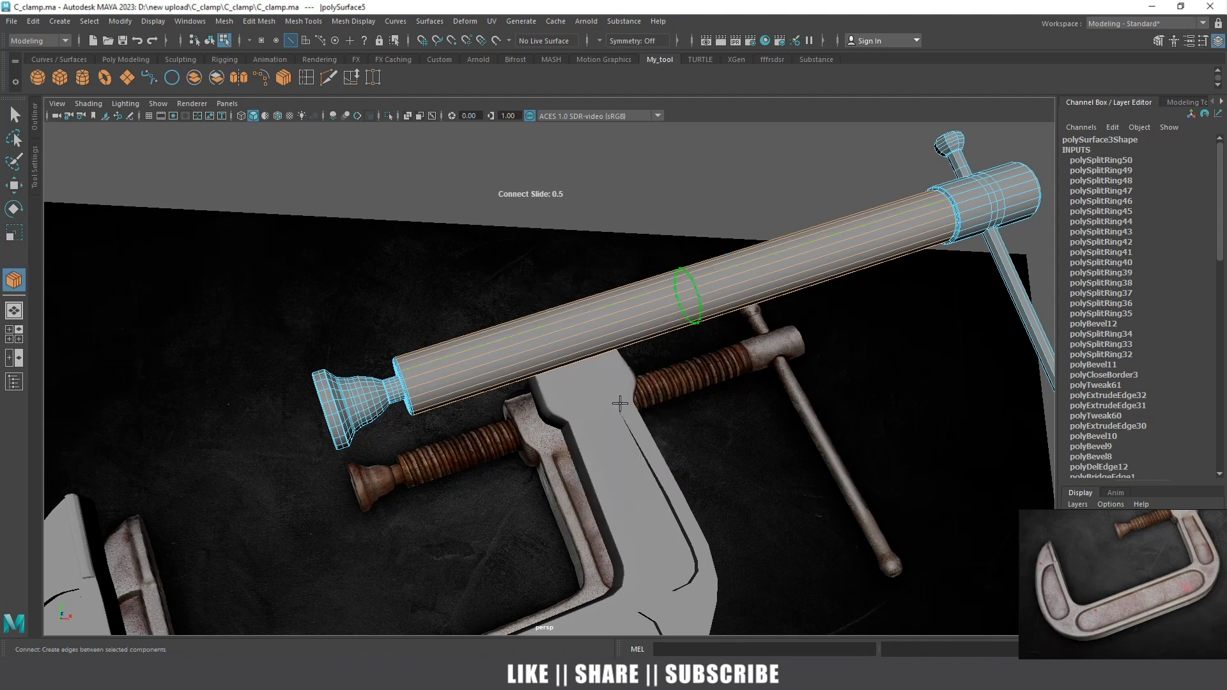
pyautogui.click(34, 118)
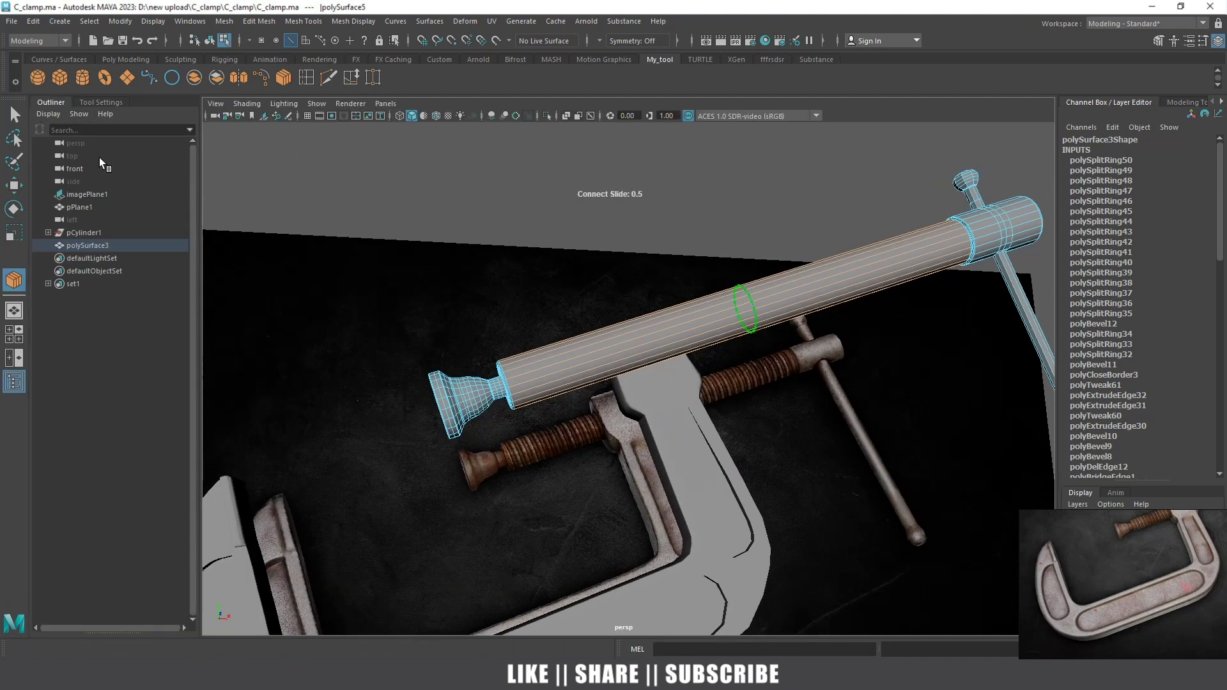
pyautogui.click(600, 378)
pyautogui.scroll(3, 600, 377)
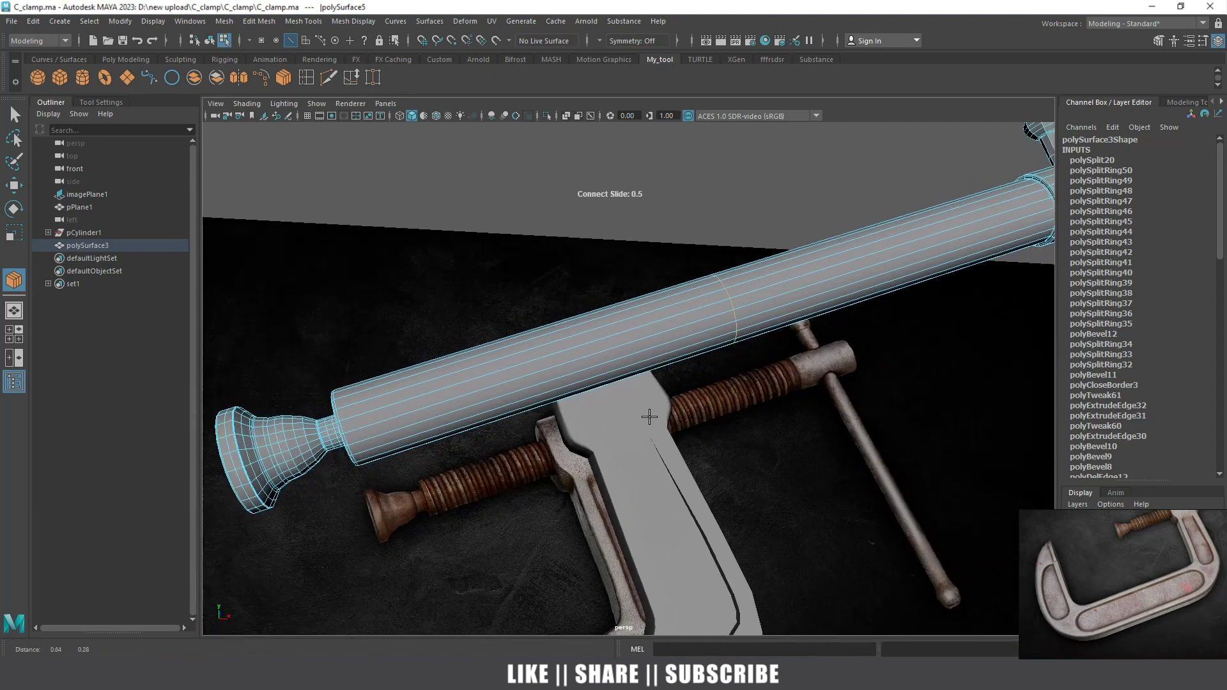
pyautogui.scroll(3, 600, 378)
pyautogui.click(94, 103)
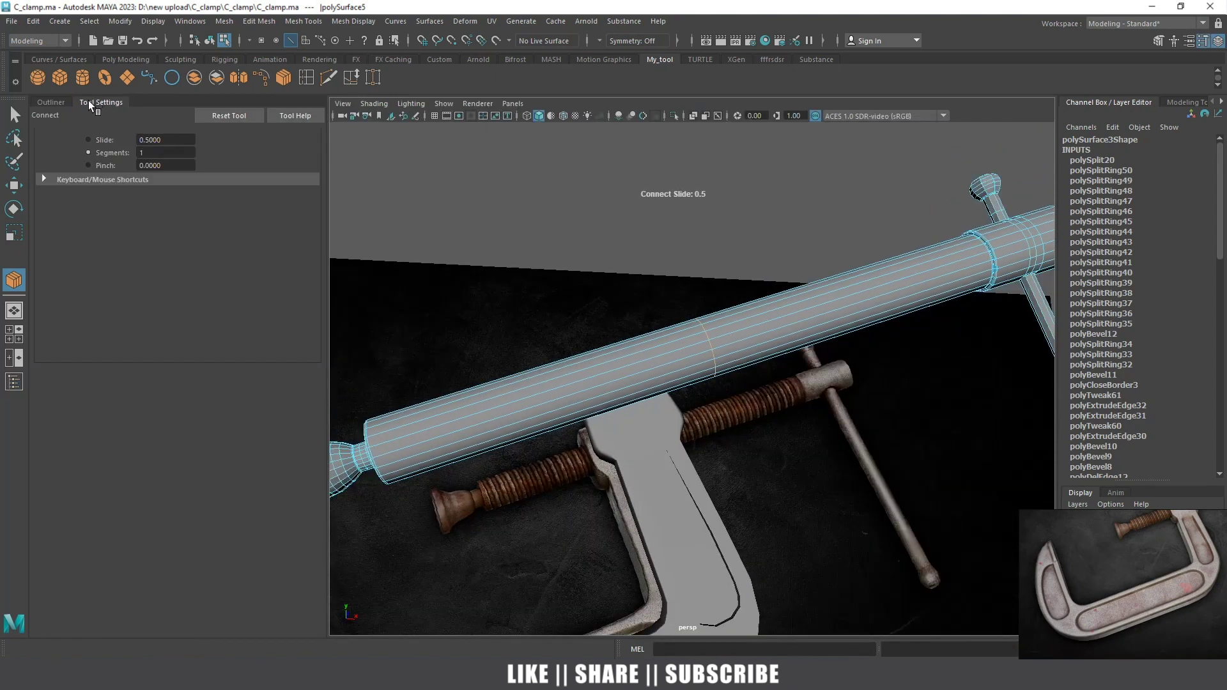
pyautogui.hotkey('ctrl', 'z')
pyautogui.scroll(-3, 680, 382)
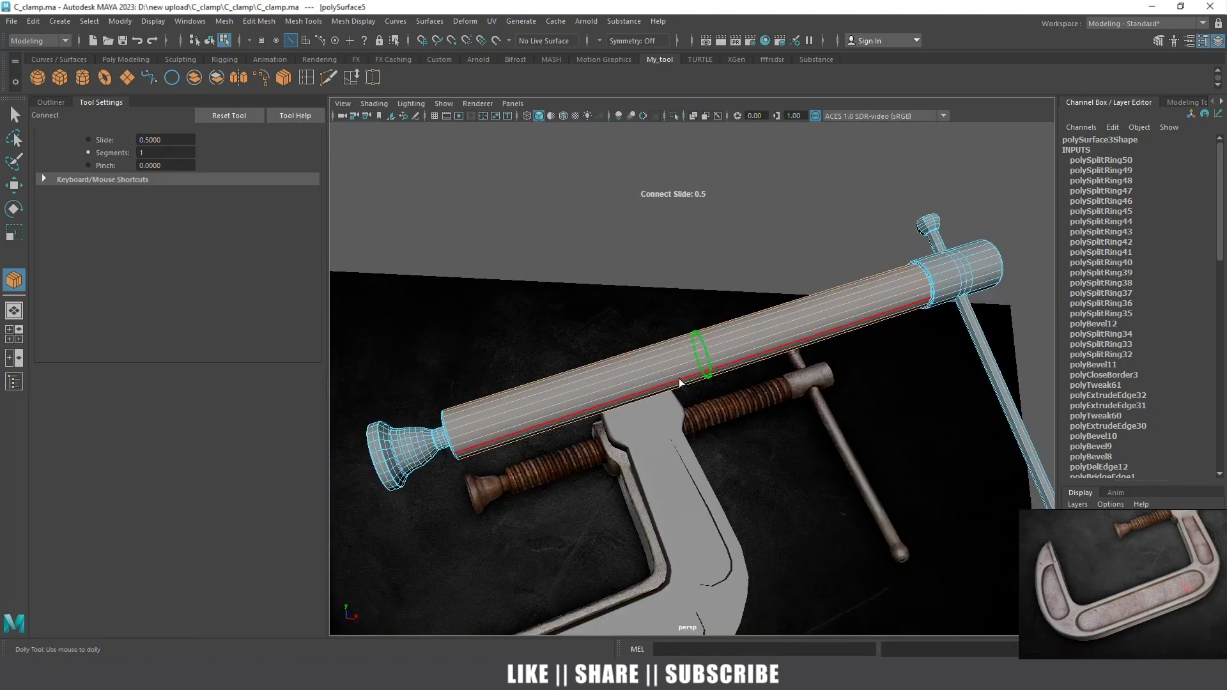
pyautogui.doubleClick(154, 152)
pyautogui.write('21')
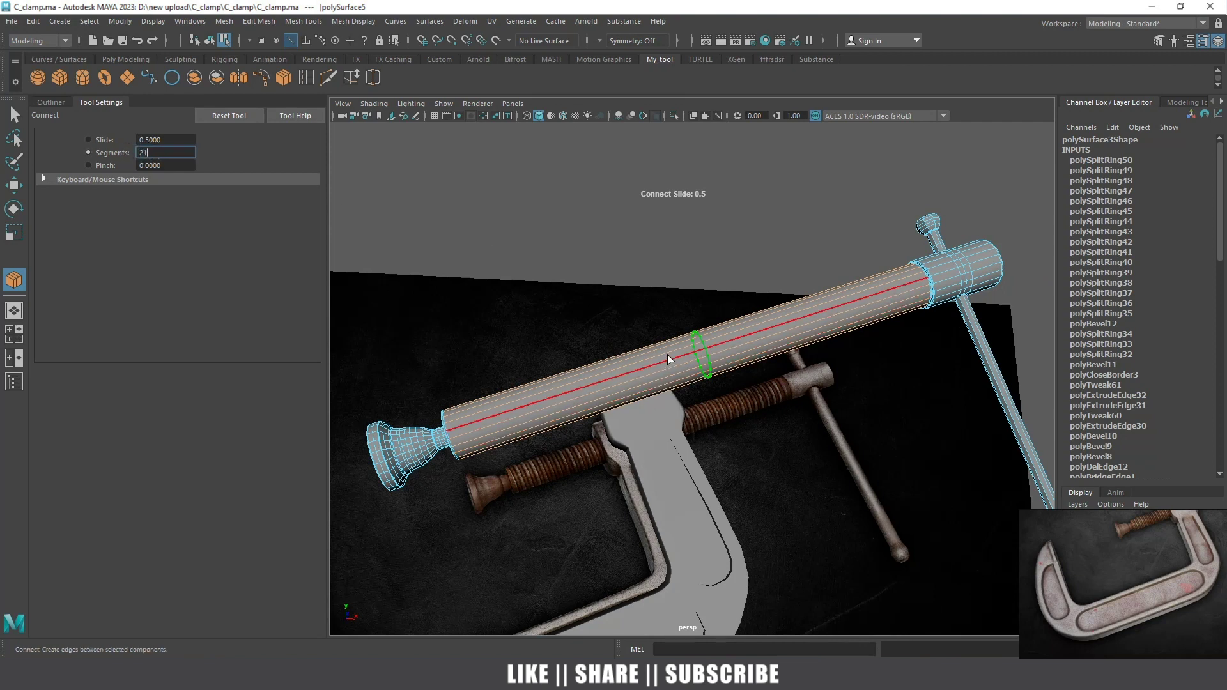
pyautogui.press('Return')
pyautogui.write('0')
pyautogui.press('Return')
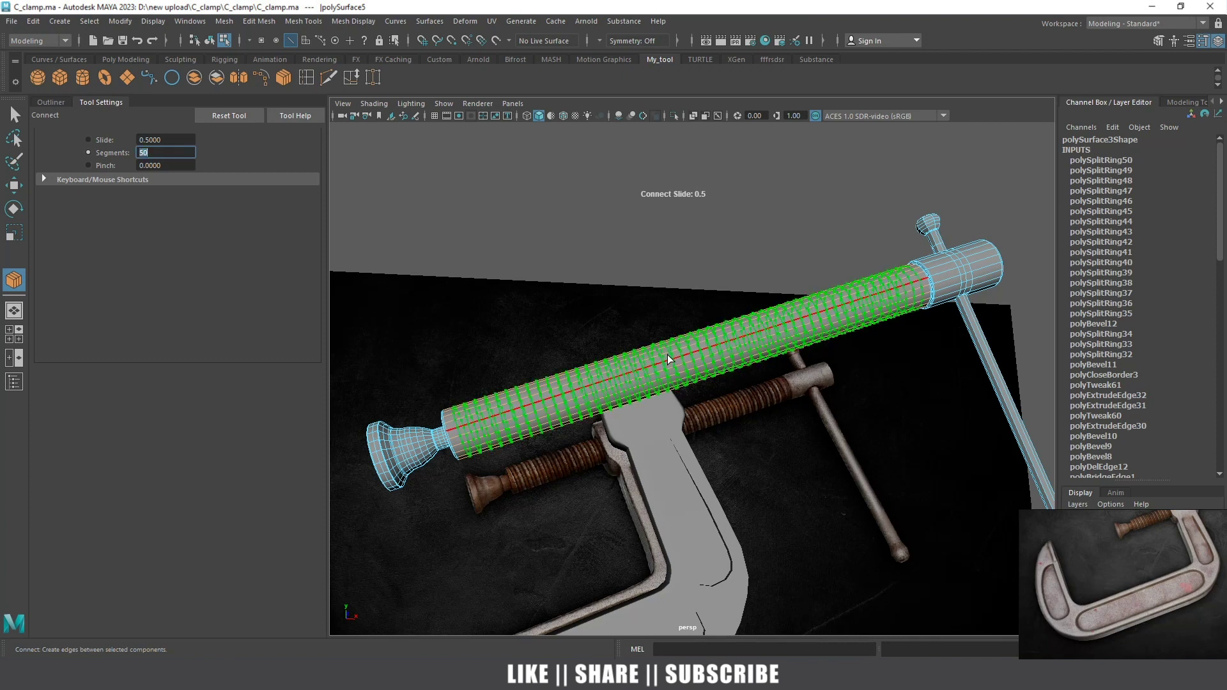
# Review the 50-division grid along the shaft and finish the connect tool
pyautogui.scroll(3, 667, 355)
pyautogui.moveTo(667, 354)
pyautogui.keyDown('alt'); pyautogui.mouseDown(button='middle')
pyautogui.moveTo(617, 404)
pyautogui.moveTo(758, 356)
pyautogui.mouseUp(button='middle'); pyautogui.keyUp('alt')
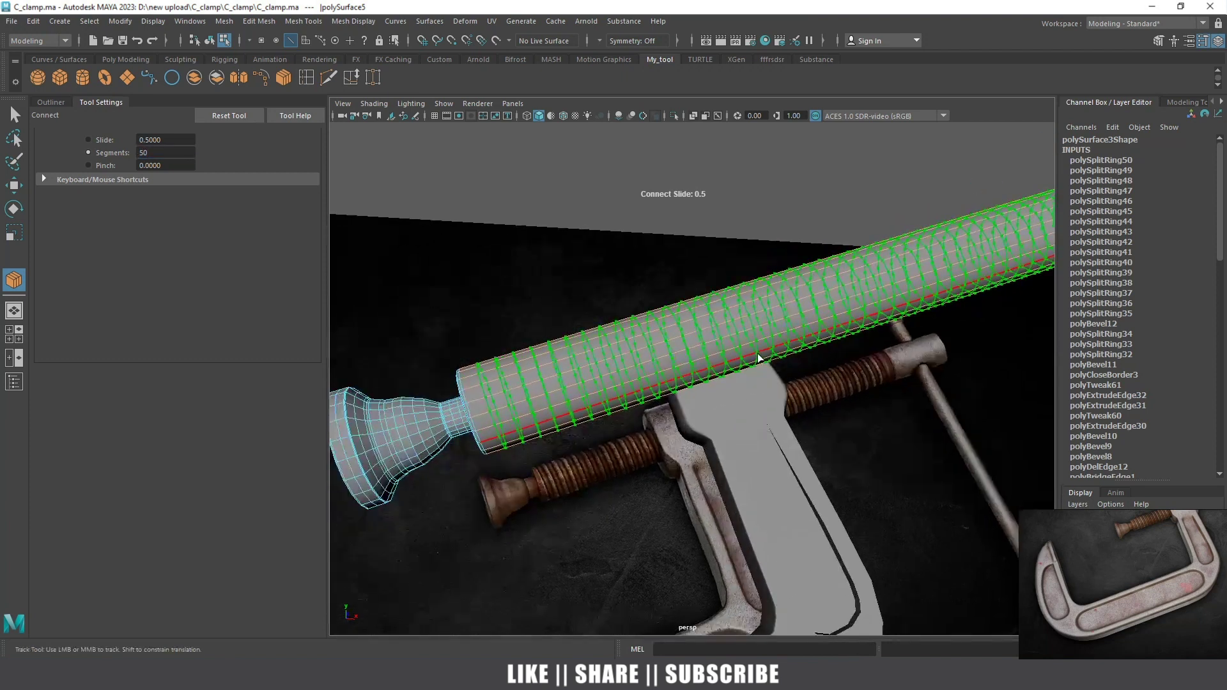
pyautogui.scroll(2, 652, 372)
pyautogui.scroll(-1, 597, 410)
pyautogui.scroll(-1, 610, 404)
pyautogui.scroll(-1, 630, 409)
pyautogui.scroll(2, 640, 409)
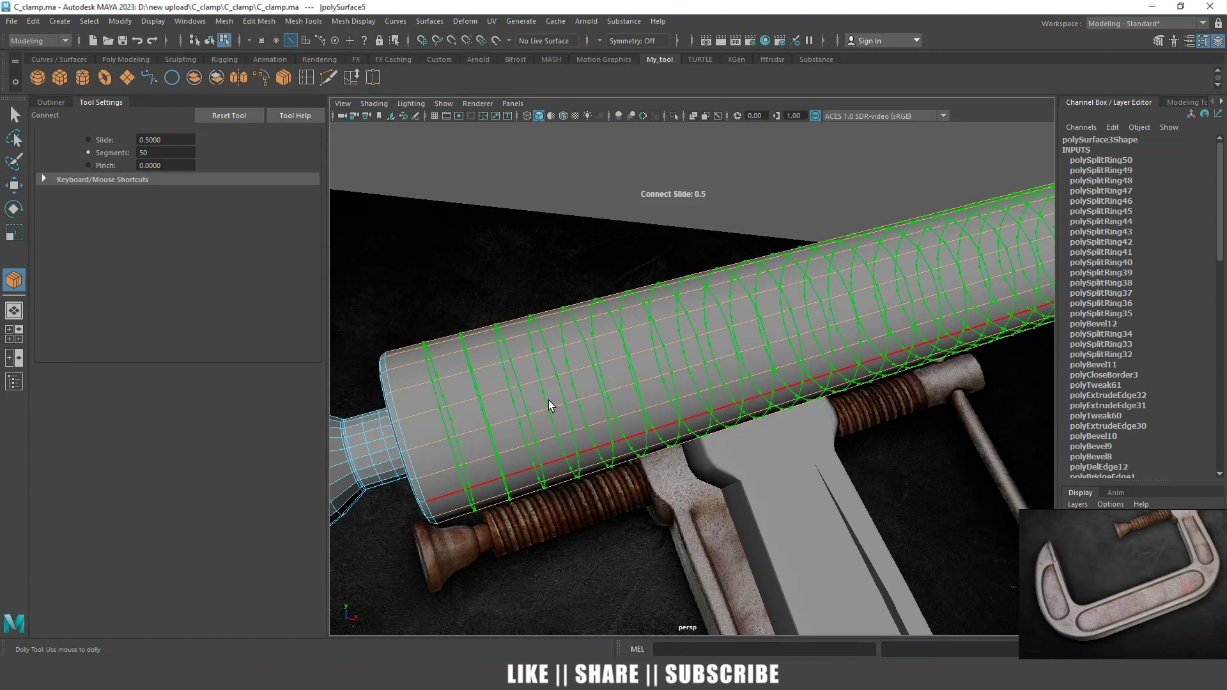
pyautogui.press('w')
pyautogui.scroll(-3, 575, 412)
pyautogui.scroll(3, 603, 425)
pyautogui.scroll(-1, 639, 388)
pyautogui.keyDown('alt'); pyautogui.moveTo(678, 380); pyautogui.dragTo(711, 397); pyautogui.keyUp('alt')
pyautogui.scroll(2, 712, 397)
pyautogui.keyDown('shift'); pyautogui.rightClick(650, 399); pyautogui.keyUp('shift')
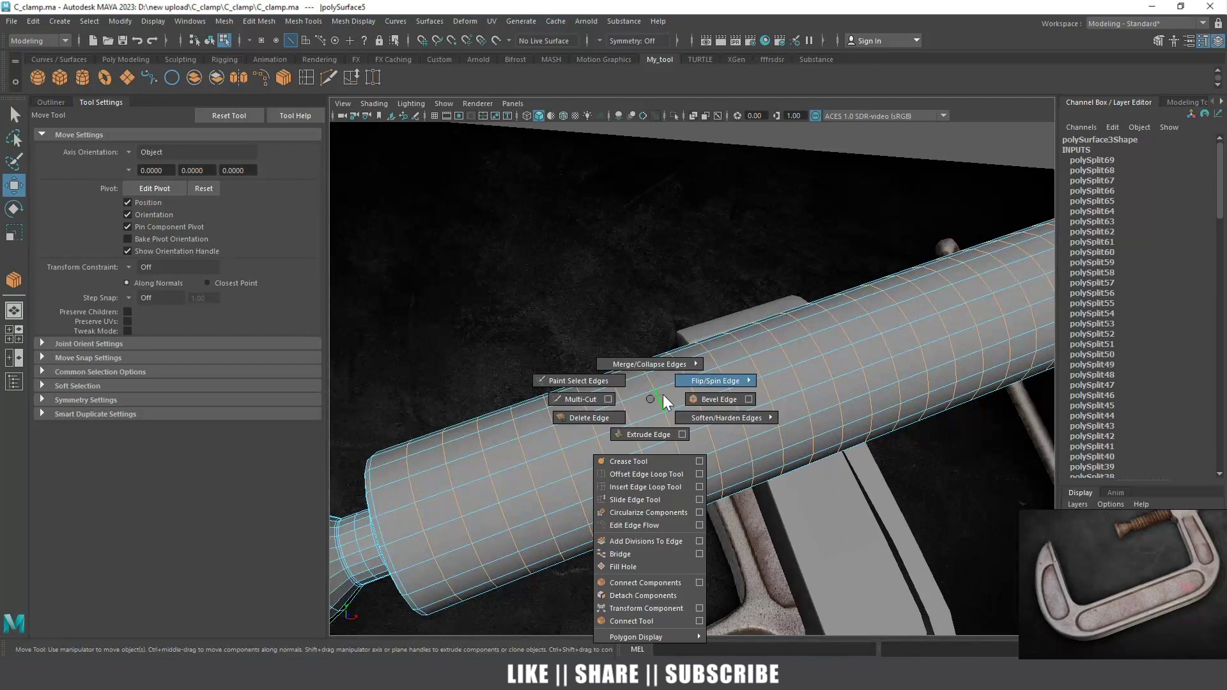
# Bevel the shaft's selected edges at fraction 0.5 with 1 segment, hiding Tool Settings
pyautogui.click(704, 399)
pyautogui.scroll(2, 646, 411)
pyautogui.scroll(-1, 644, 411)
pyautogui.scroll(1, 645, 412)
pyautogui.scroll(-3, 645, 412)
pyautogui.keyDown('alt'); pyautogui.moveTo(644, 412); pyautogui.dragTo(613, 356); pyautogui.keyUp('alt')
pyautogui.scroll(3, 748, 466)
pyautogui.moveTo(666, 461)
pyautogui.keyDown('alt'); pyautogui.mouseDown(button='middle')
pyautogui.moveTo(693, 443)
pyautogui.moveTo(699, 456)
pyautogui.mouseUp(button='middle'); pyautogui.keyUp('alt')
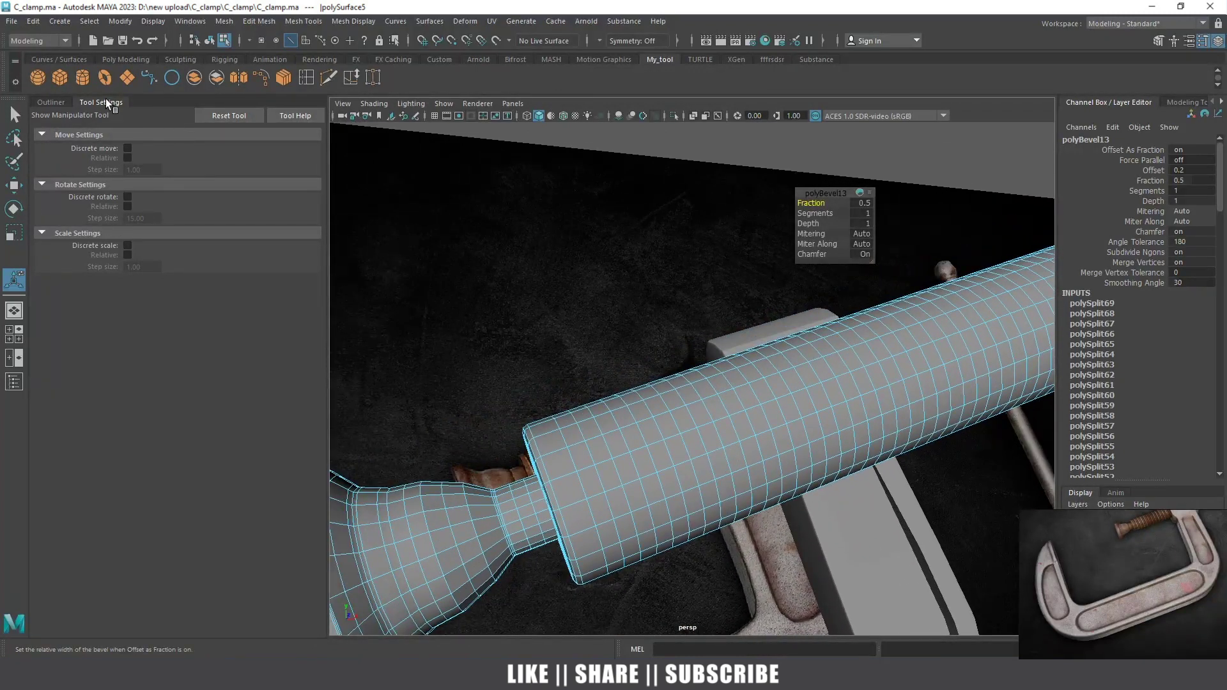
pyautogui.click(106, 102)
pyautogui.scroll(-3, 573, 413)
pyautogui.moveTo(572, 413)
pyautogui.keyDown('alt'); pyautogui.mouseDown(button='right')
pyautogui.moveTo(551, 480)
pyautogui.moveTo(679, 522)
pyautogui.moveTo(630, 457)
pyautogui.mouseUp(button='right'); pyautogui.keyUp('alt')
pyautogui.scroll(2, 610, 464)
pyautogui.press('w')
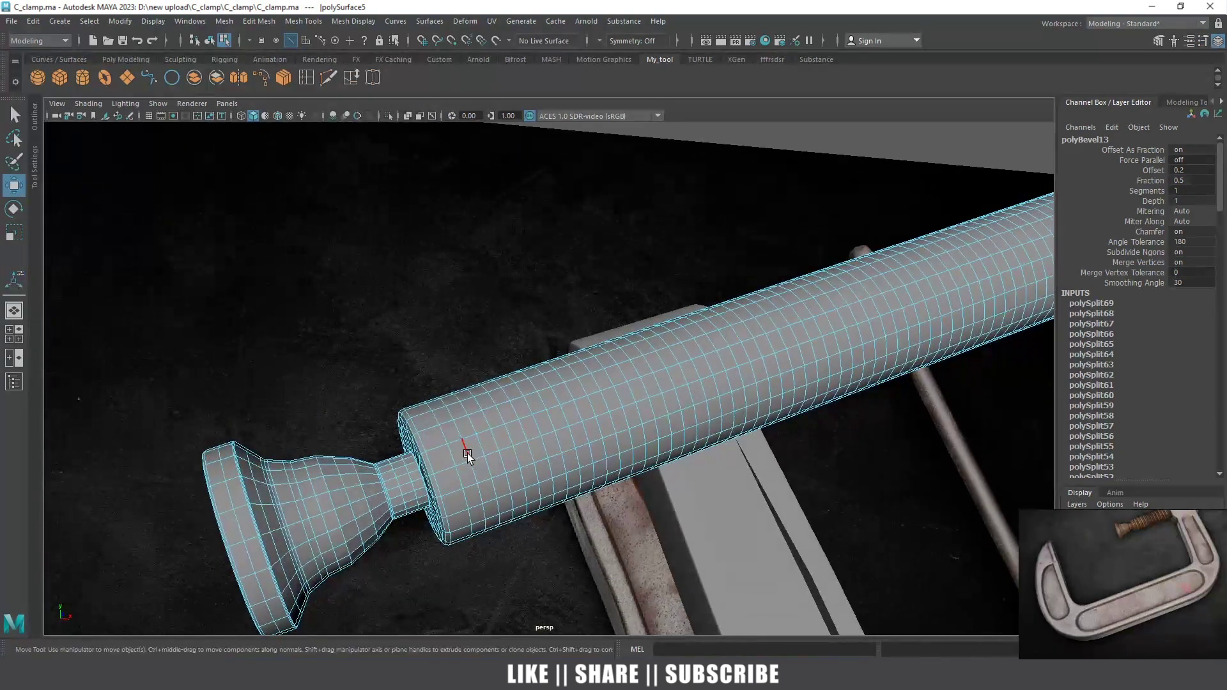
pyautogui.scroll(2, 466, 454)
pyautogui.scroll(3, 498, 404)
pyautogui.rightClick(411, 386)
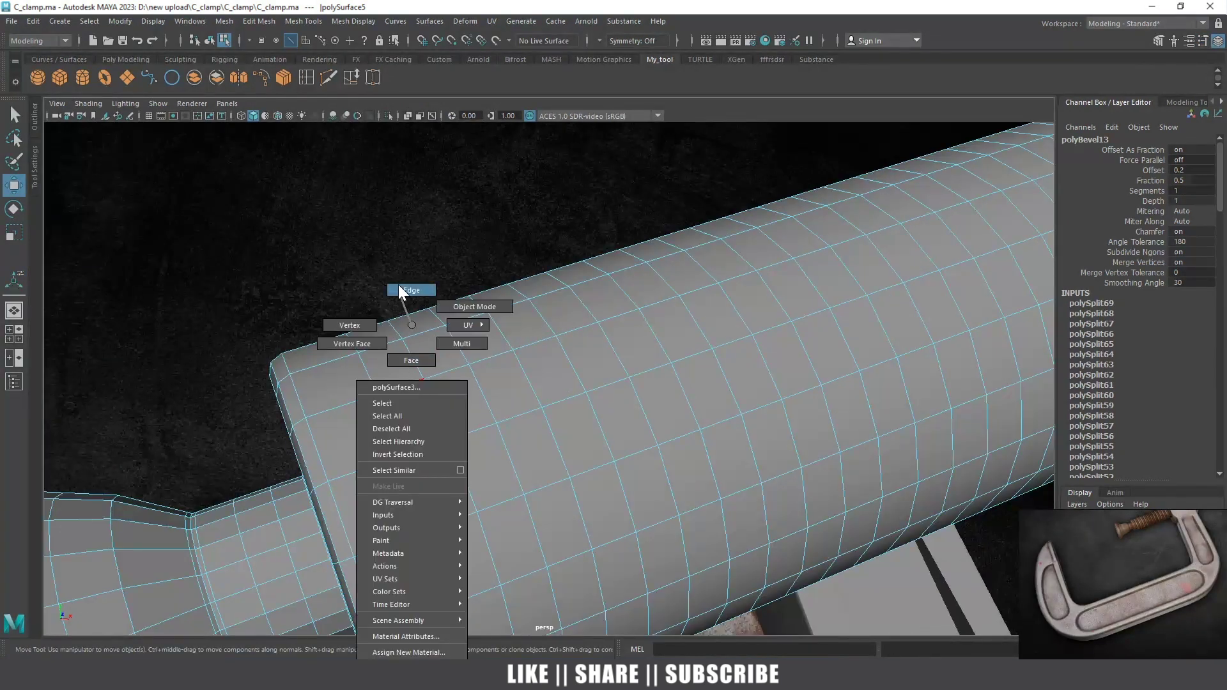
# Switch to face mode and select the first six face loops around the screw shaft
pyautogui.click(407, 355)
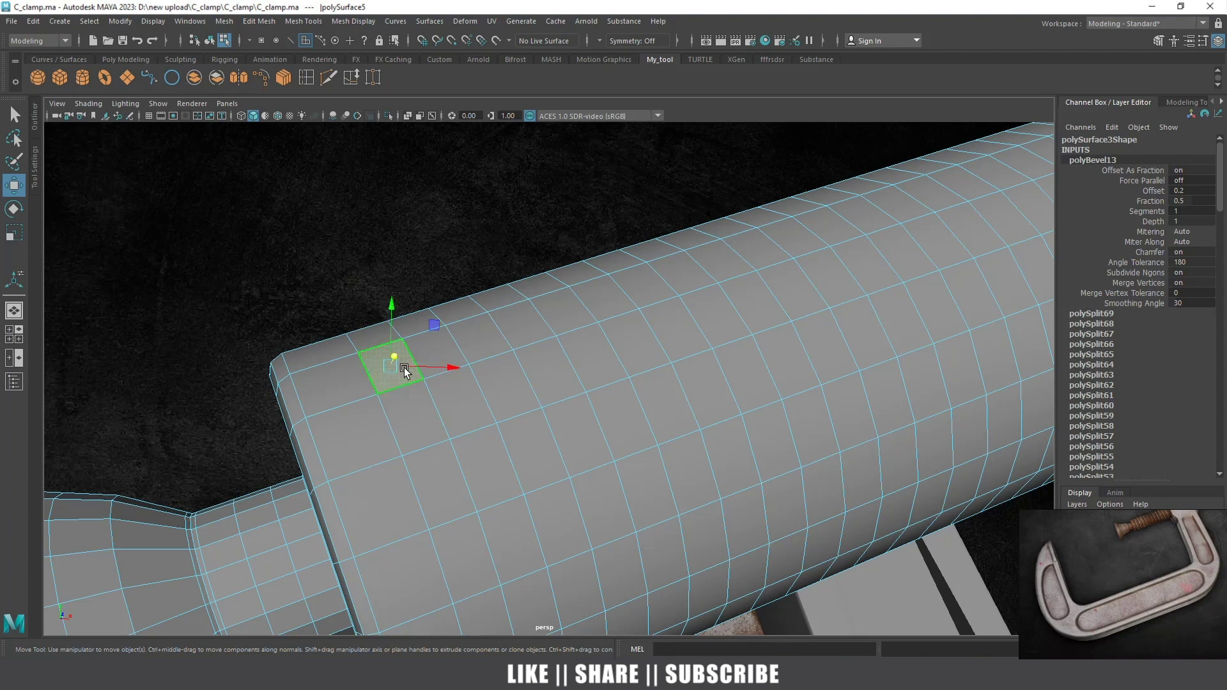
pyautogui.keyDown('shift'); pyautogui.doubleClick(417, 403); pyautogui.keyUp('shift')
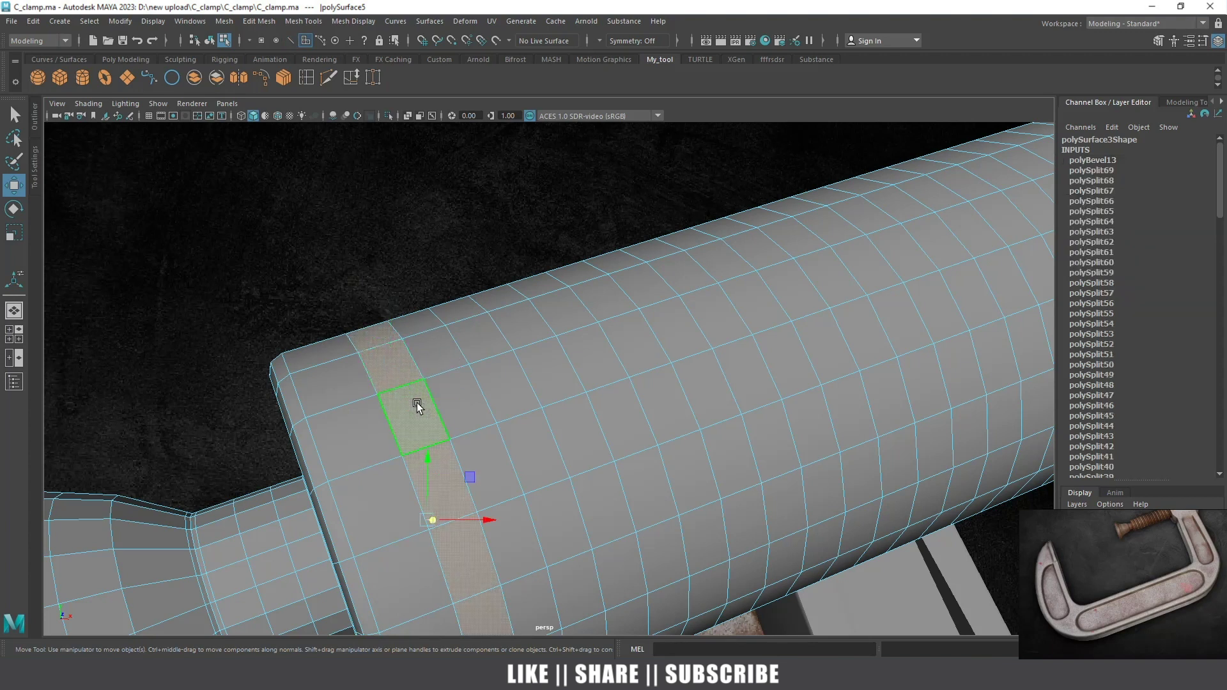
pyautogui.keyDown('shift'); pyautogui.doubleClick(456, 384); pyautogui.keyUp('shift')
pyautogui.keyDown('shift'); pyautogui.doubleClick(495, 377); pyautogui.keyUp('shift')
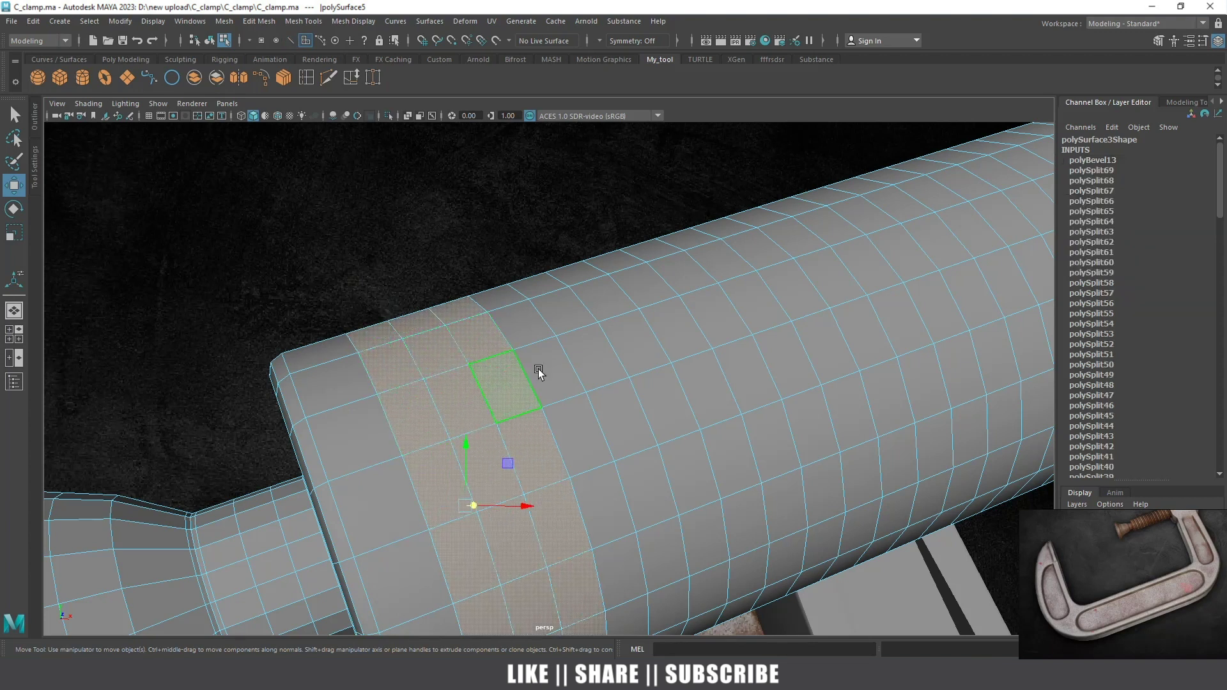
pyautogui.keyDown('alt'); pyautogui.moveTo(539, 369); pyautogui.dragTo(546, 339); pyautogui.keyUp('alt')
pyautogui.keyDown('shift'); pyautogui.doubleClick(545, 358); pyautogui.keyUp('shift')
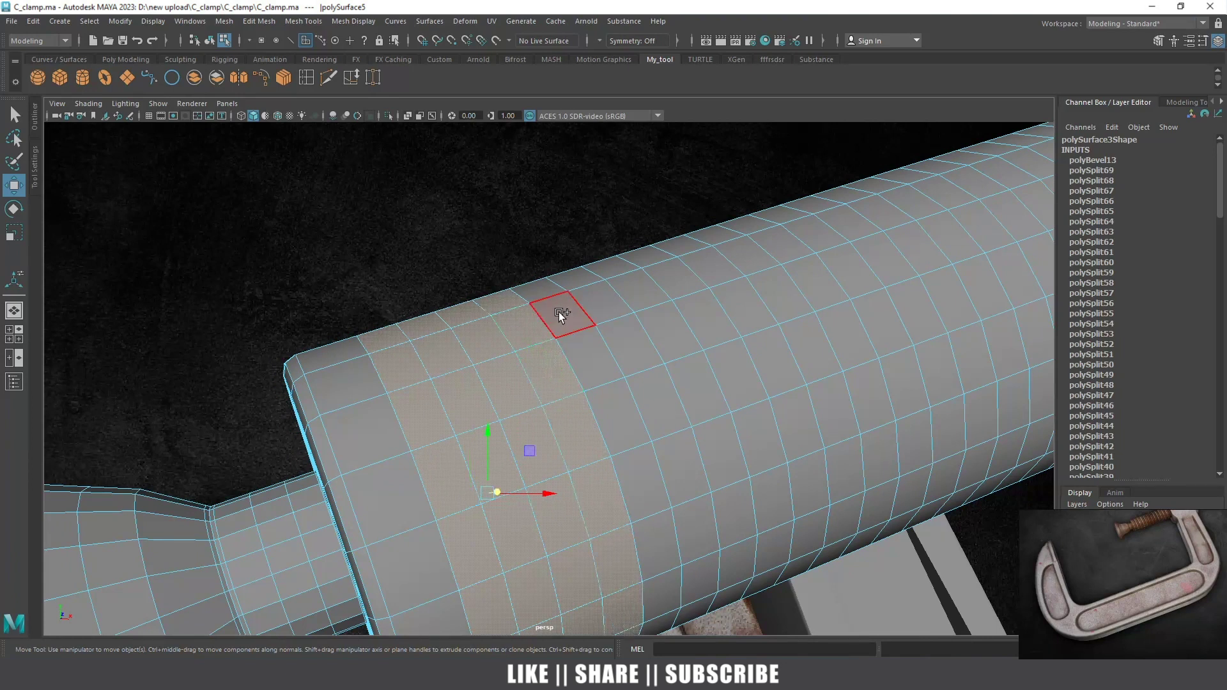
pyautogui.keyDown('shift'); pyautogui.doubleClick(588, 349); pyautogui.keyUp('shift')
pyautogui.scroll(-5, 624, 341)
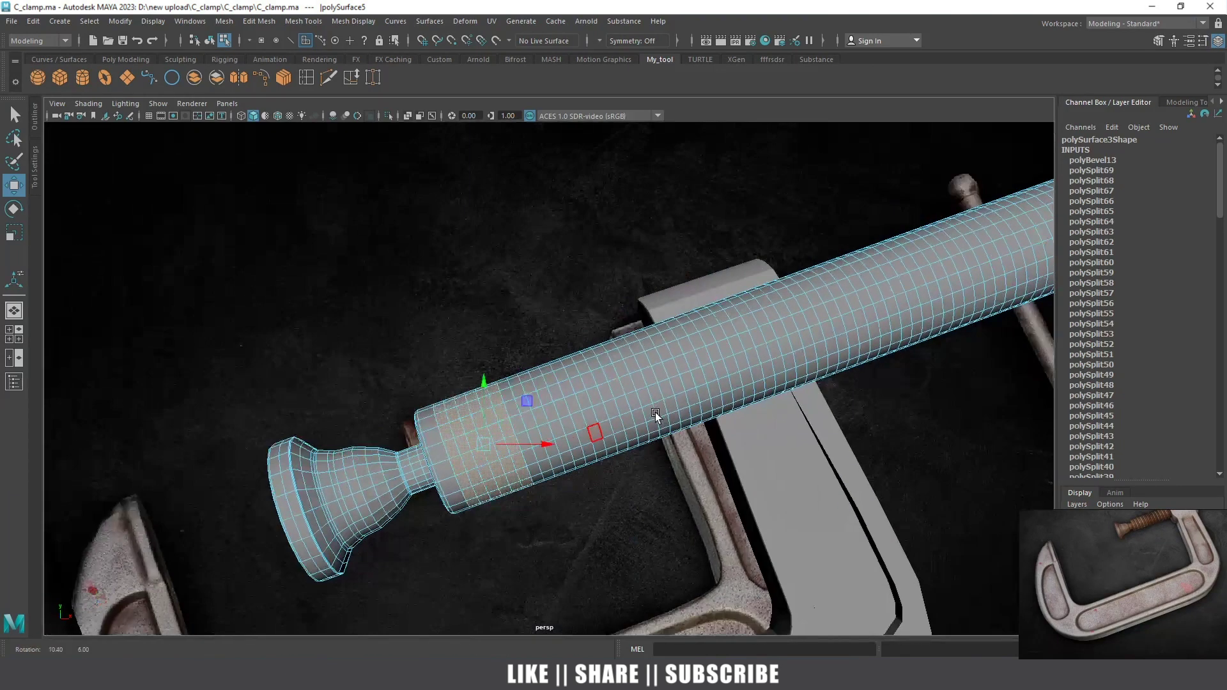
pyautogui.keyDown('alt'); pyautogui.moveTo(655, 412); pyautogui.dragTo(673, 412); pyautogui.keyUp('alt')
pyautogui.scroll(5, 647, 383)
pyautogui.keyDown('shift'); pyautogui.doubleClick(602, 402); pyautogui.keyUp('shift')
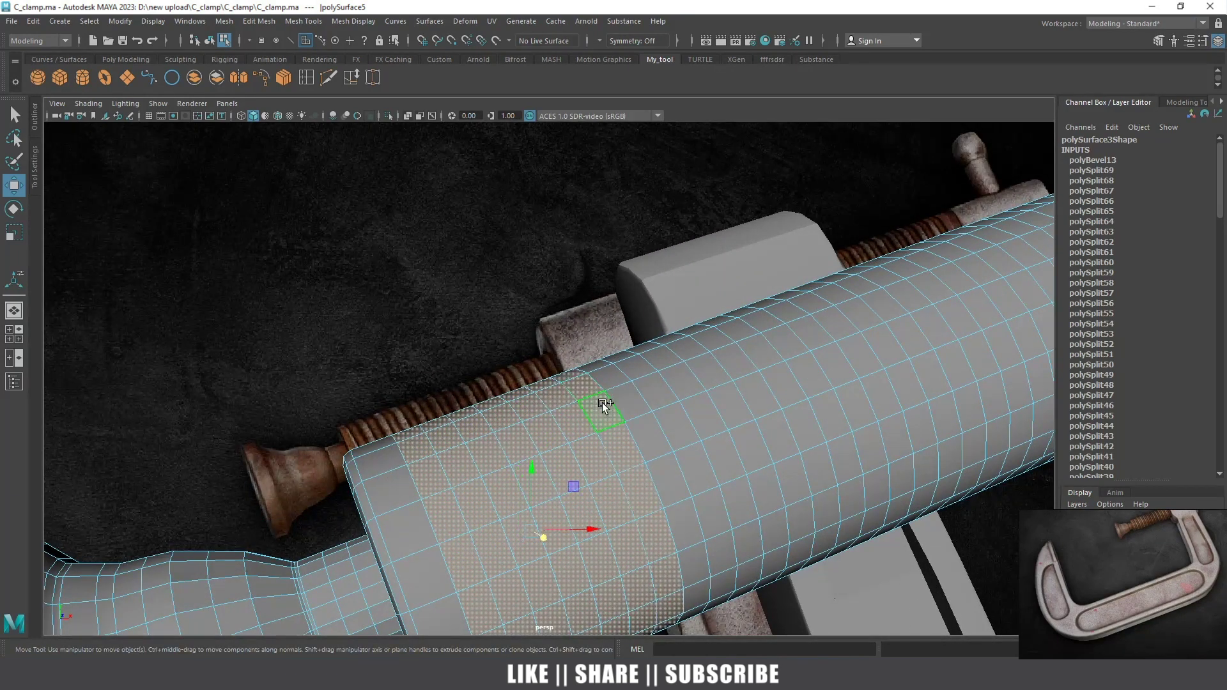
# In the front camera view, extend the shaft's face band by five more loops
pyautogui.moveTo(604, 325); pyautogui.dragTo(603, 364, button='right')
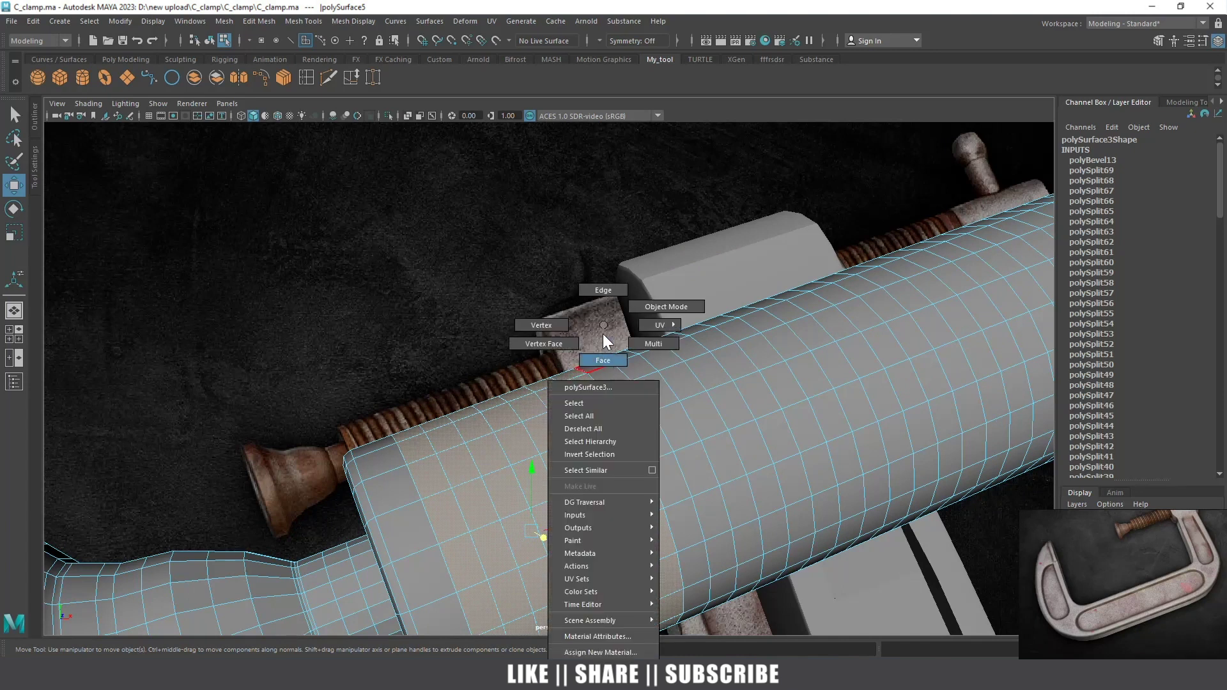
pyautogui.press('space')
pyautogui.moveTo(604, 321); pyautogui.dragTo(605, 343)
pyautogui.scroll(-5, 607, 345)
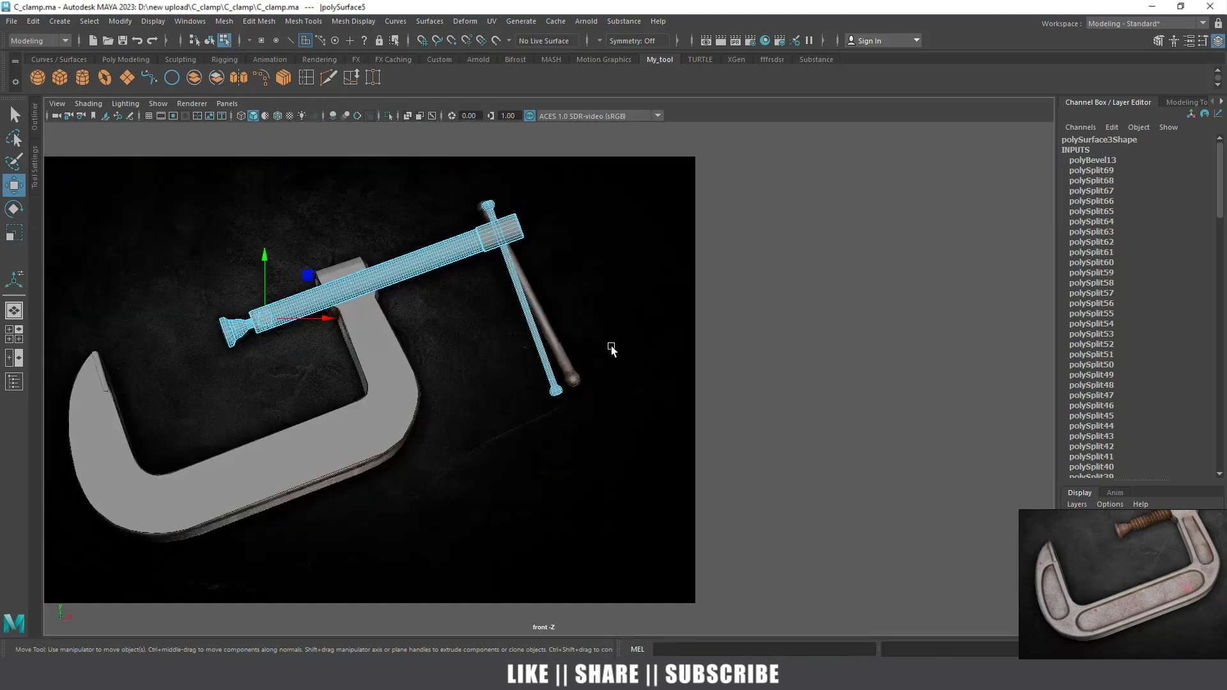
pyautogui.scroll(4, 465, 234)
pyautogui.keyDown('alt'); pyautogui.moveTo(465, 234); pyautogui.dragTo(793, 343); pyautogui.keyUp('alt')
pyautogui.scroll(3, 537, 315)
pyautogui.scroll(2, 510, 307)
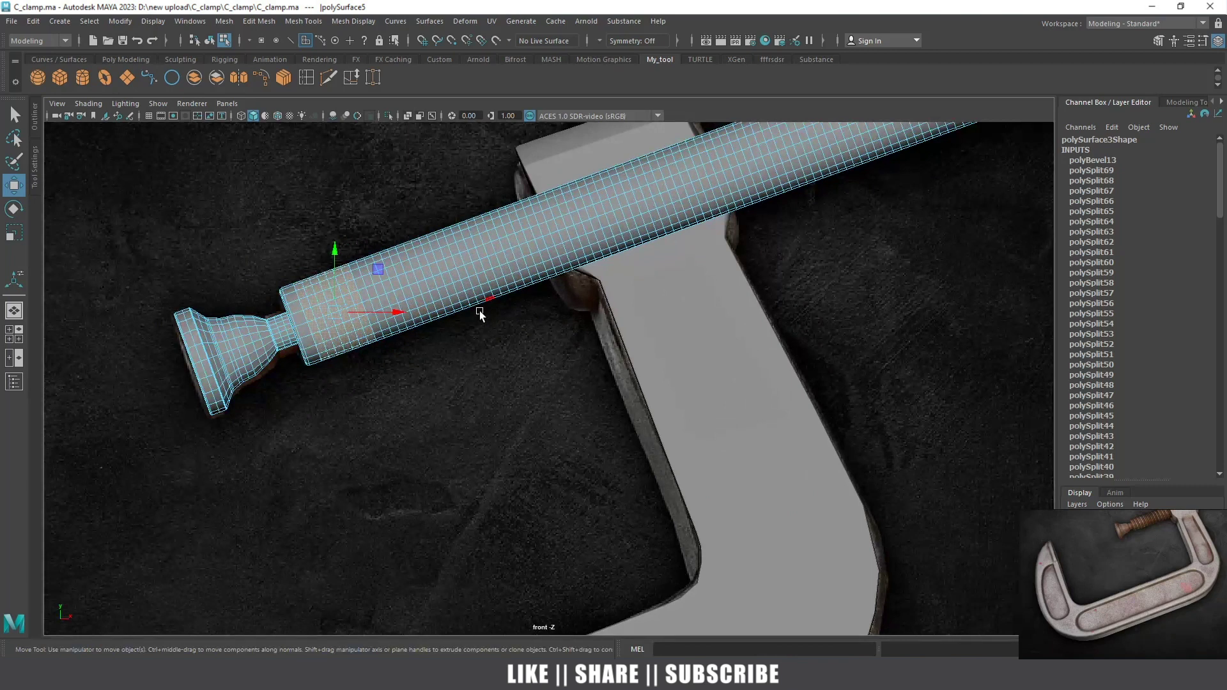
pyautogui.scroll(2, 432, 298)
pyautogui.keyDown('alt'); pyautogui.moveTo(432, 298); pyautogui.dragTo(488, 400, button='middle'); pyautogui.keyUp('alt')
pyautogui.scroll(3, 369, 327)
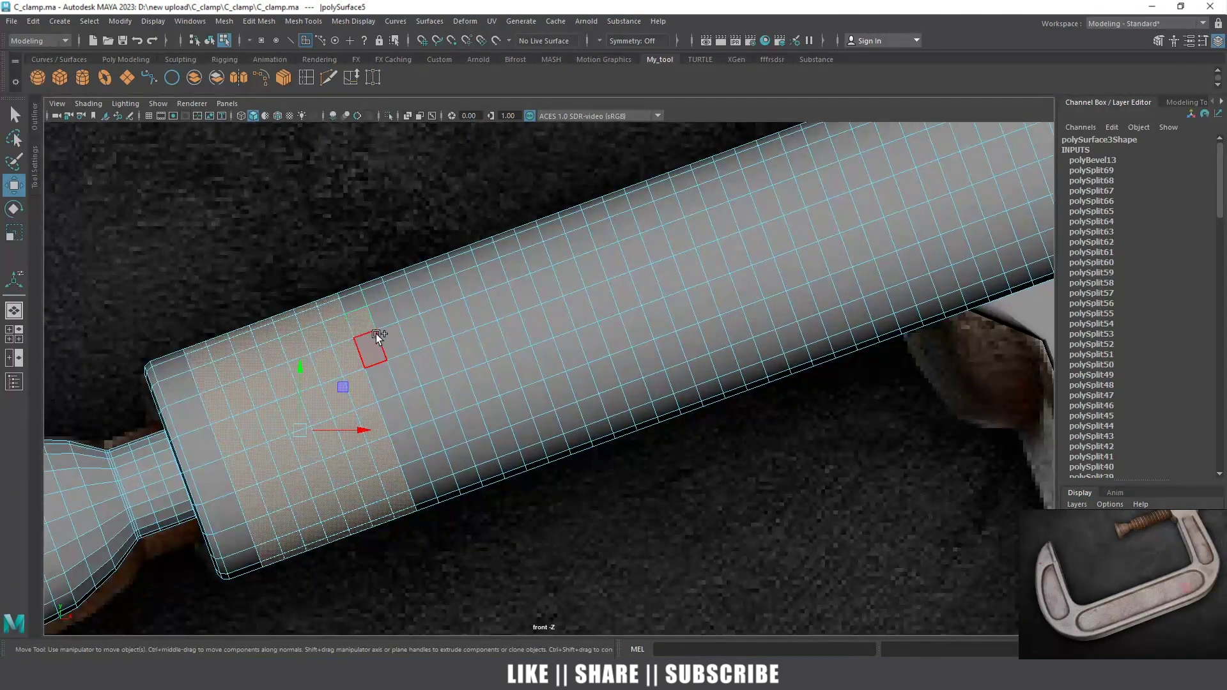
pyautogui.keyDown('shift'); pyautogui.doubleClick(378, 342); pyautogui.keyUp('shift')
pyautogui.keyDown('shift'); pyautogui.doubleClick(391, 335); pyautogui.keyUp('shift')
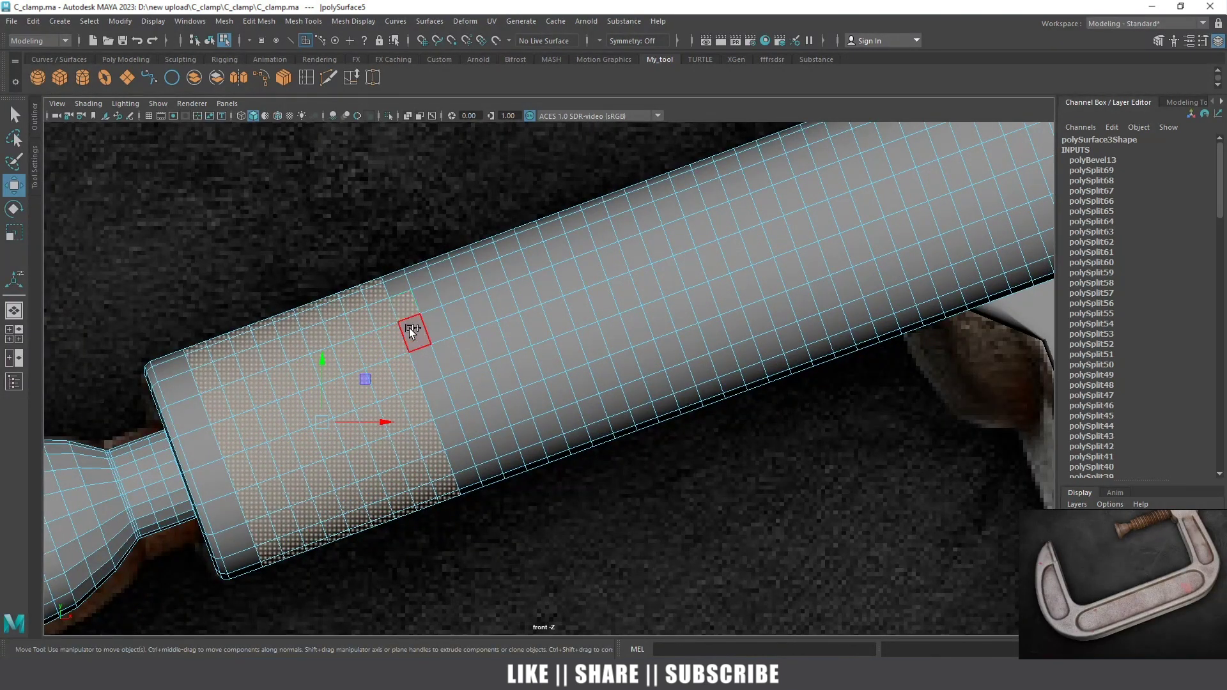
pyautogui.keyDown('shift'); pyautogui.doubleClick(432, 315); pyautogui.keyUp('shift')
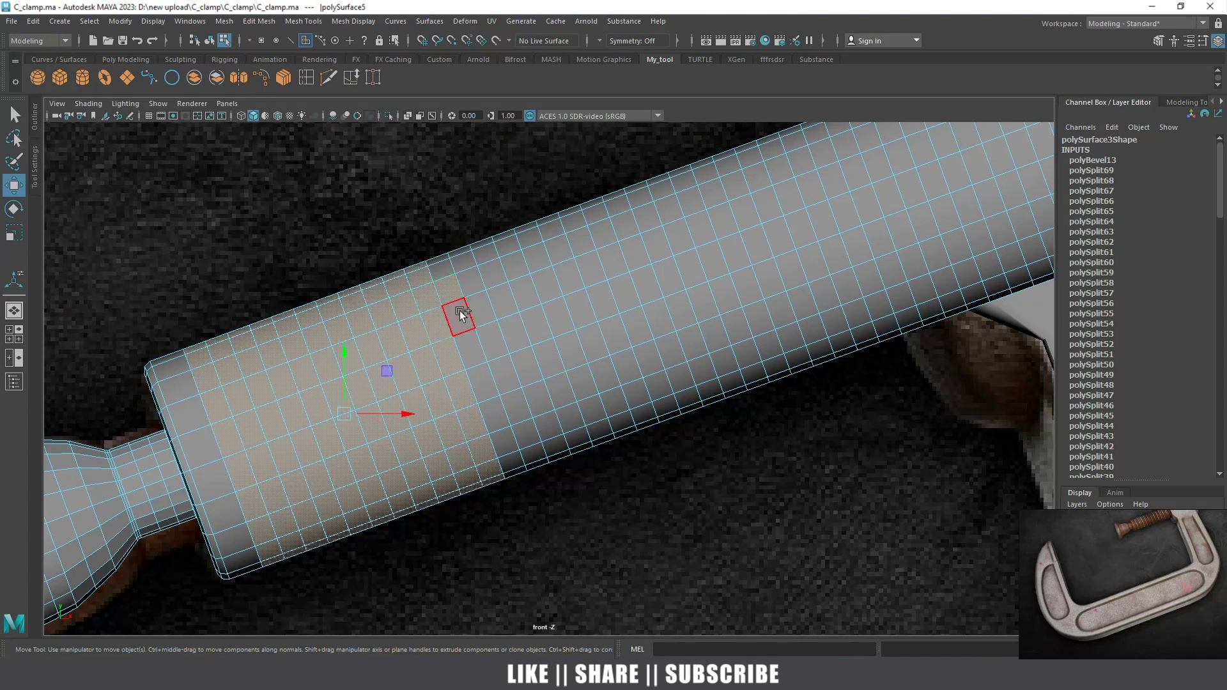
pyautogui.keyDown('shift'); pyautogui.doubleClick(459, 311); pyautogui.keyUp('shift')
pyautogui.keyDown('shift'); pyautogui.doubleClick(474, 300); pyautogui.keyUp('shift')
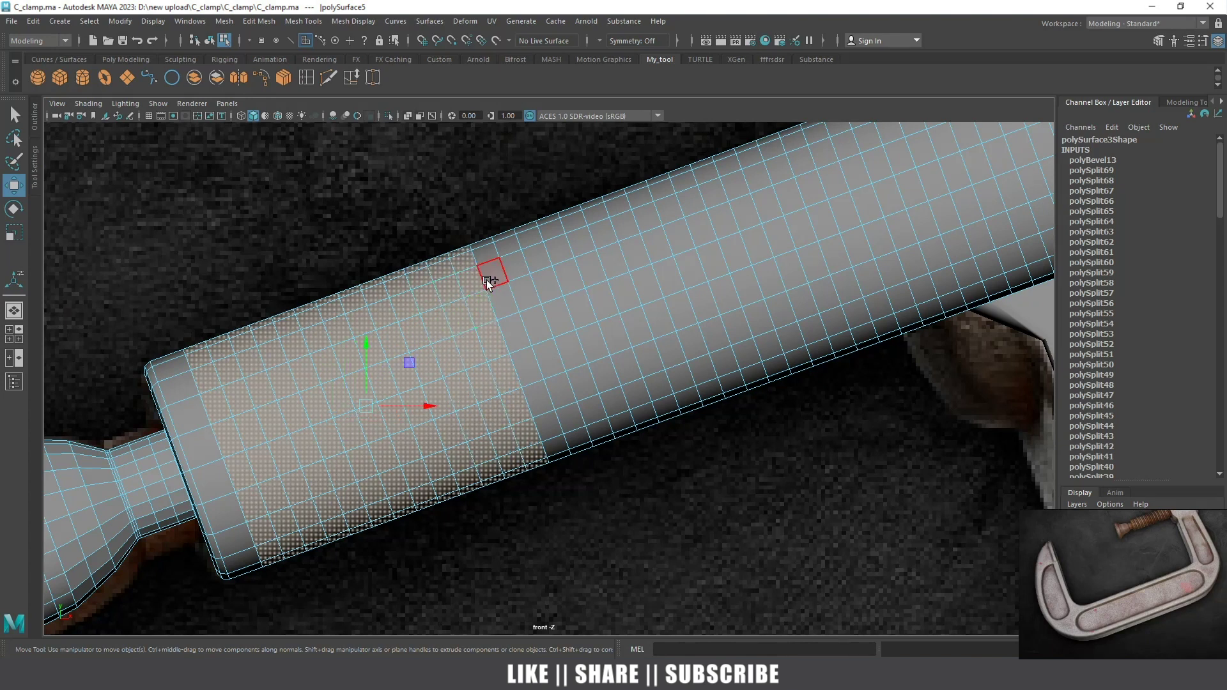
# Add further face loops until the band reaches the far end of the shaft
pyautogui.keyDown('shift'); pyautogui.doubleClick(523, 301); pyautogui.keyUp('shift')
pyautogui.keyDown('shift'); pyautogui.doubleClick(544, 287); pyautogui.keyUp('shift')
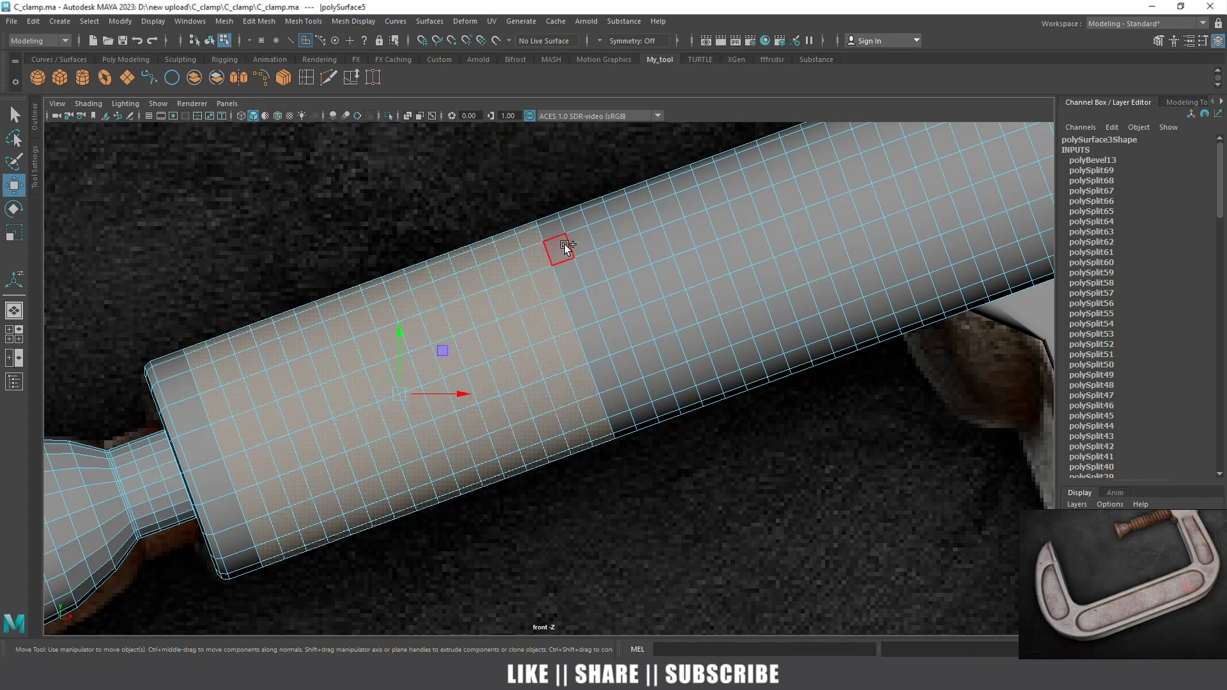
pyautogui.keyDown('shift'); pyautogui.doubleClick(577, 267); pyautogui.keyUp('shift')
pyautogui.keyDown('shift'); pyautogui.doubleClick(589, 263); pyautogui.keyUp('shift')
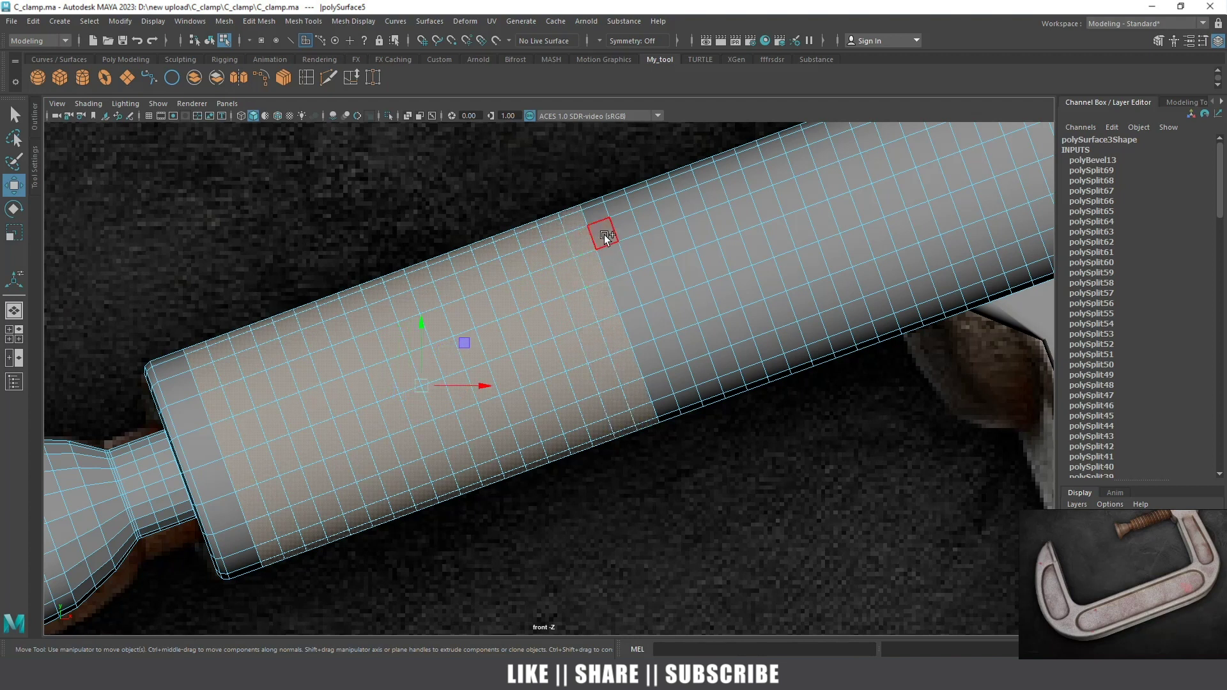
pyautogui.keyDown('shift'); pyautogui.doubleClick(615, 268); pyautogui.keyUp('shift')
pyautogui.keyDown('alt'); pyautogui.moveTo(648, 319); pyautogui.dragTo(540, 466, button='middle'); pyautogui.keyUp('alt')
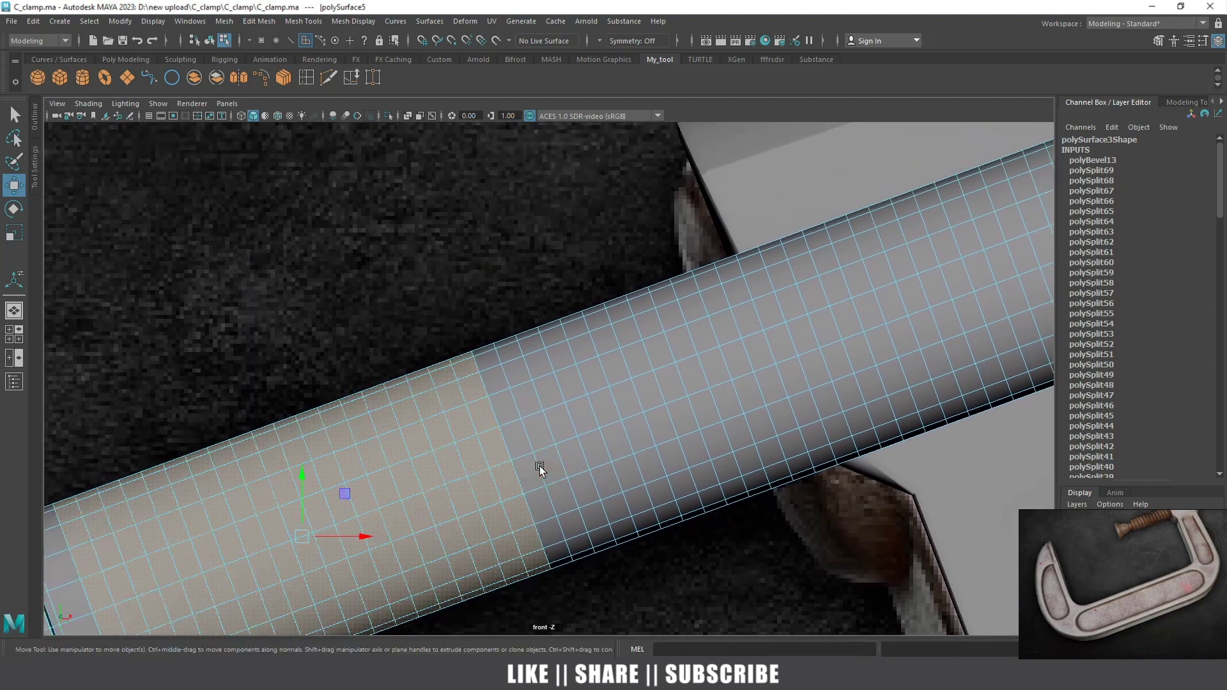
pyautogui.keyDown('shift'); pyautogui.doubleClick(505, 401); pyautogui.keyUp('shift')
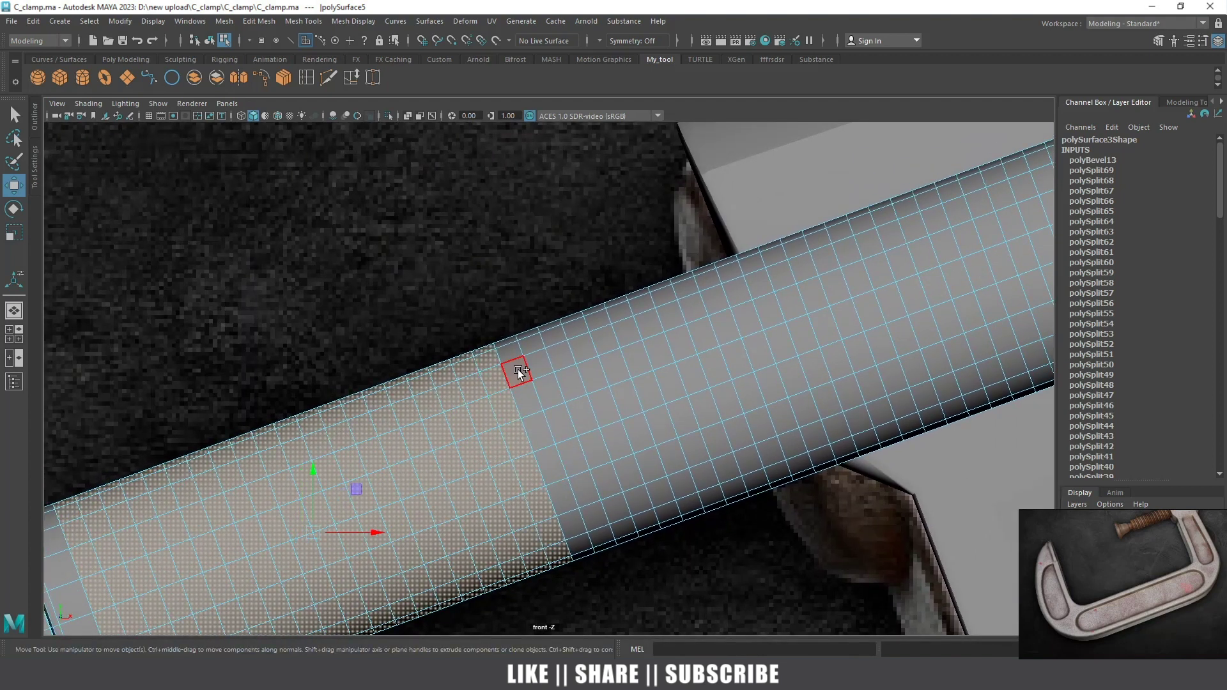
pyautogui.keyDown('shift'); pyautogui.doubleClick(546, 386); pyautogui.keyUp('shift')
pyautogui.keyDown('shift'); pyautogui.doubleClick(574, 381); pyautogui.keyUp('shift')
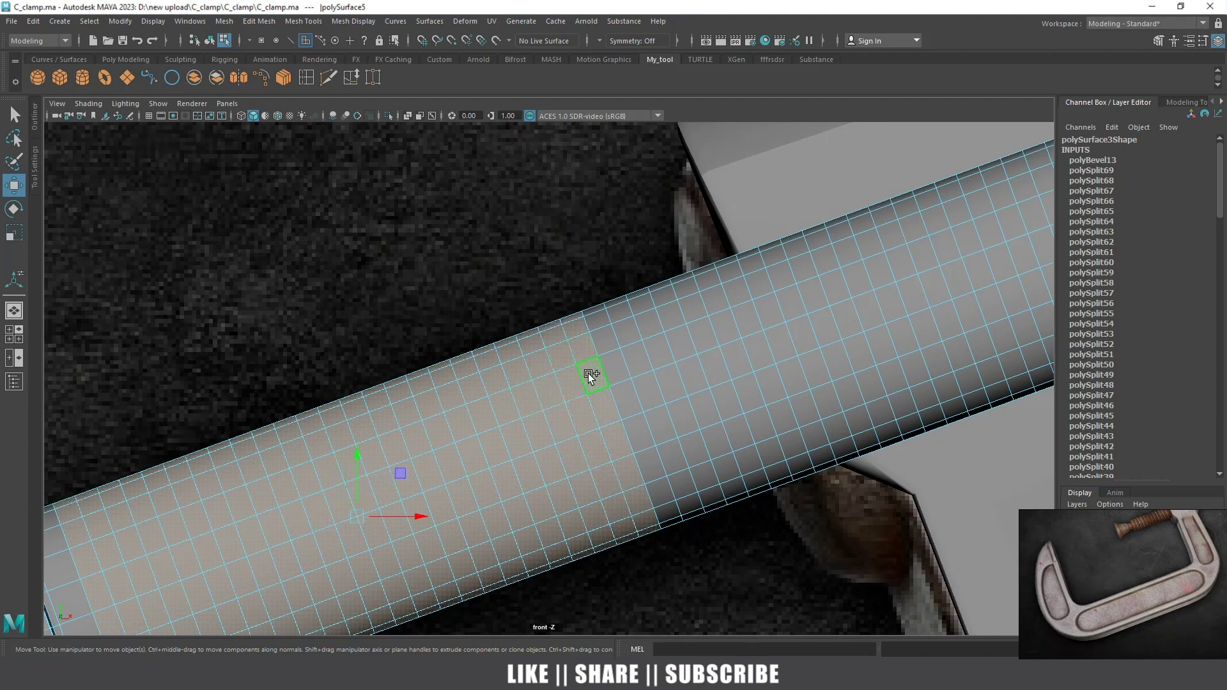
pyautogui.keyDown('shift'); pyautogui.doubleClick(624, 353); pyautogui.keyUp('shift')
pyautogui.keyDown('shift'); pyautogui.doubleClick(643, 359); pyautogui.keyUp('shift')
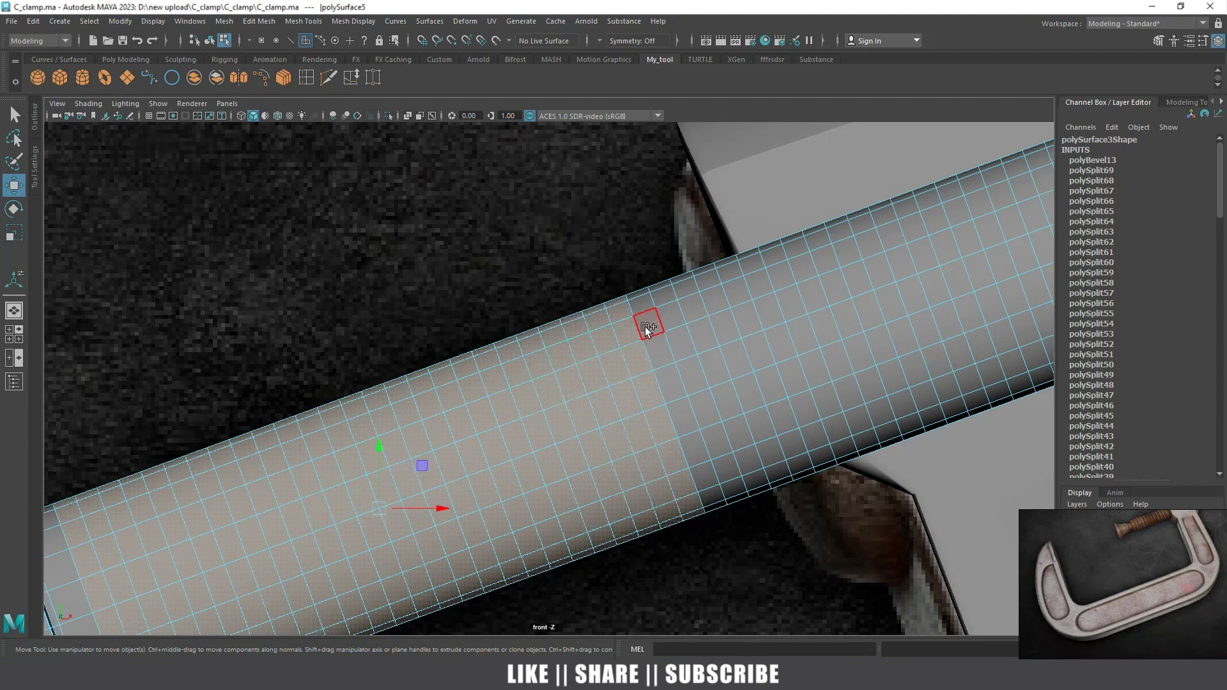
pyautogui.keyDown('shift'); pyautogui.doubleClick(657, 347); pyautogui.keyUp('shift')
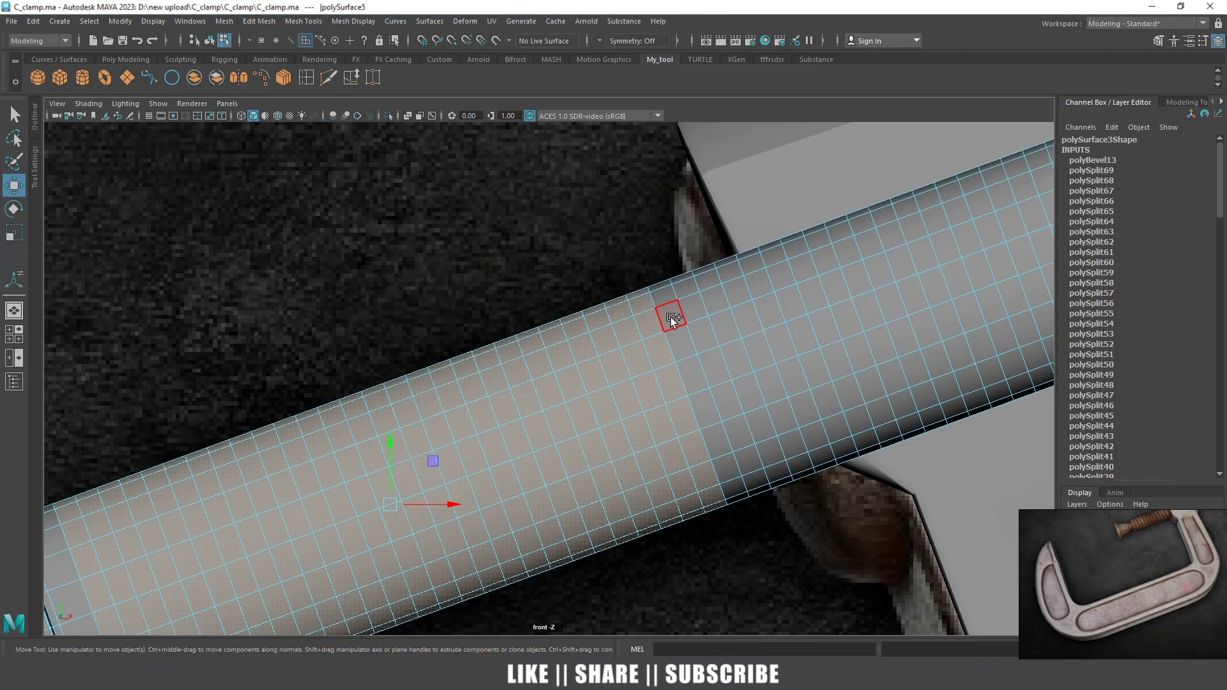
pyautogui.keyDown('shift'); pyautogui.doubleClick(708, 334); pyautogui.keyUp('shift')
pyautogui.keyDown('shift'); pyautogui.doubleClick(720, 313); pyautogui.keyUp('shift')
pyautogui.keyDown('shift'); pyautogui.doubleClick(745, 307); pyautogui.keyUp('shift')
# Marquee-select several face regions across the middle of the shaft
pyautogui.keyDown('alt'); pyautogui.moveTo(787, 329); pyautogui.dragTo(347, 452, button='middle'); pyautogui.keyUp('alt')
pyautogui.keyDown('shift'); pyautogui.moveTo(550, 217); pyautogui.dragTo(823, 601); pyautogui.keyUp('shift')
pyautogui.keyDown('shift'); pyautogui.moveTo(395, 280); pyautogui.dragTo(515, 593); pyautogui.keyUp('shift')
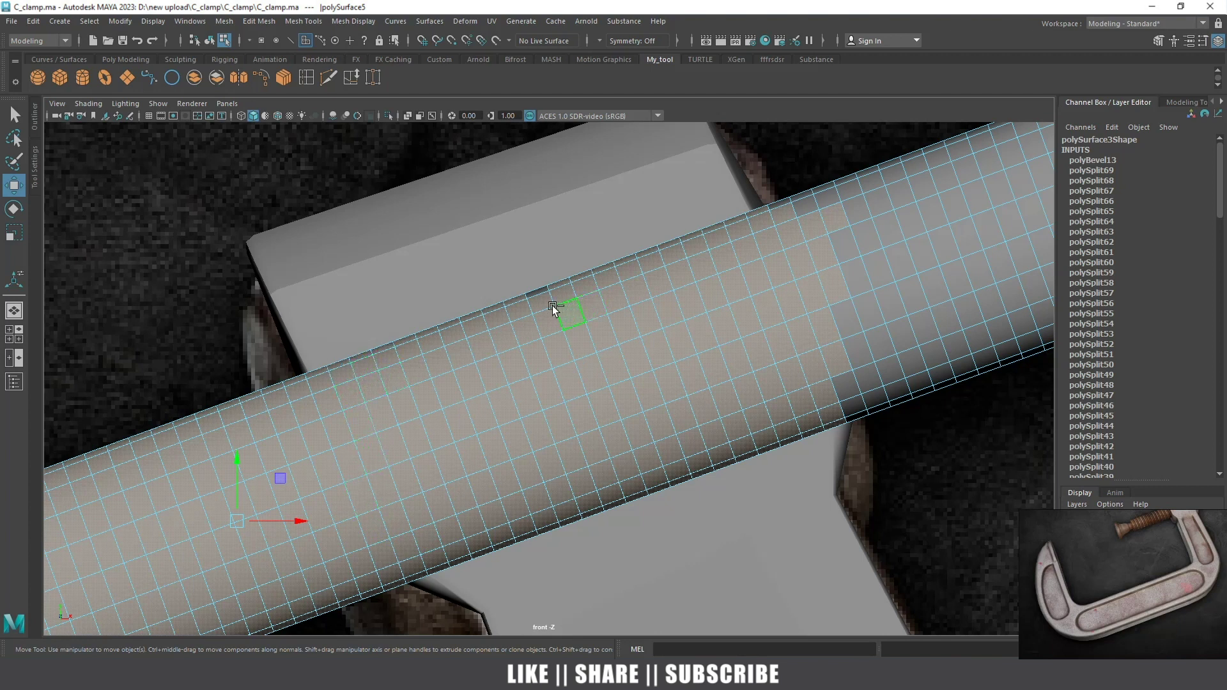
pyautogui.scroll(-5, 550, 324)
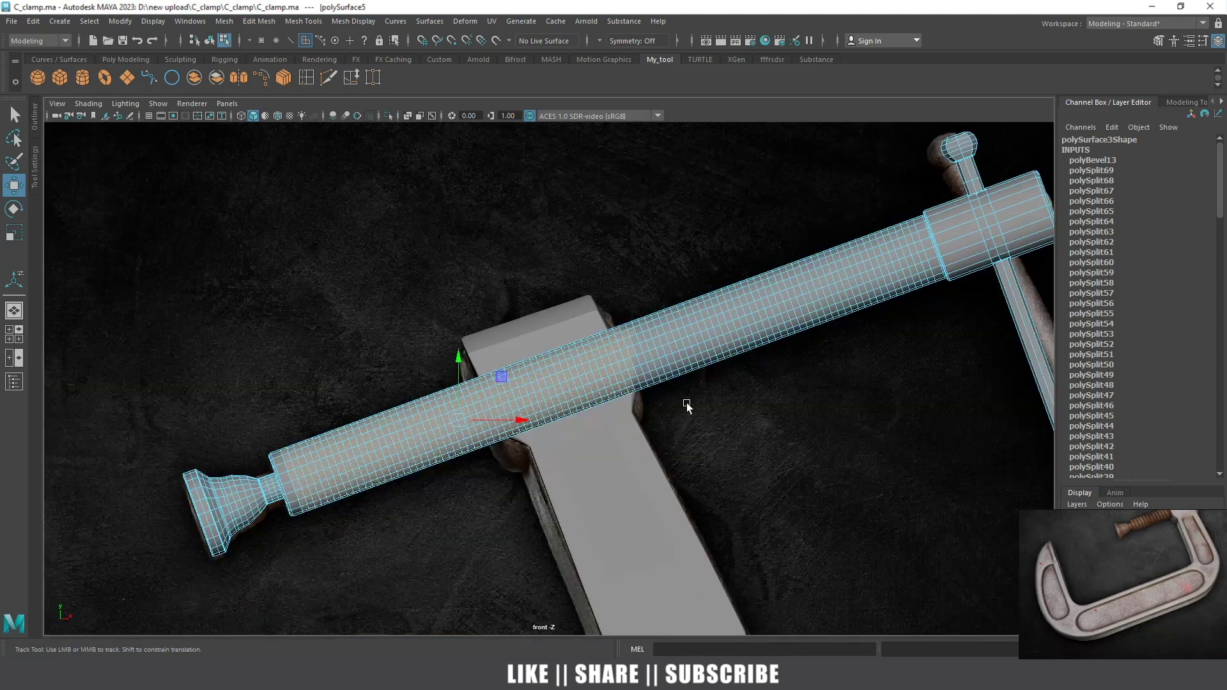
pyautogui.scroll(2, 687, 402)
pyautogui.scroll(5, 553, 374)
pyautogui.scroll(3, 679, 378)
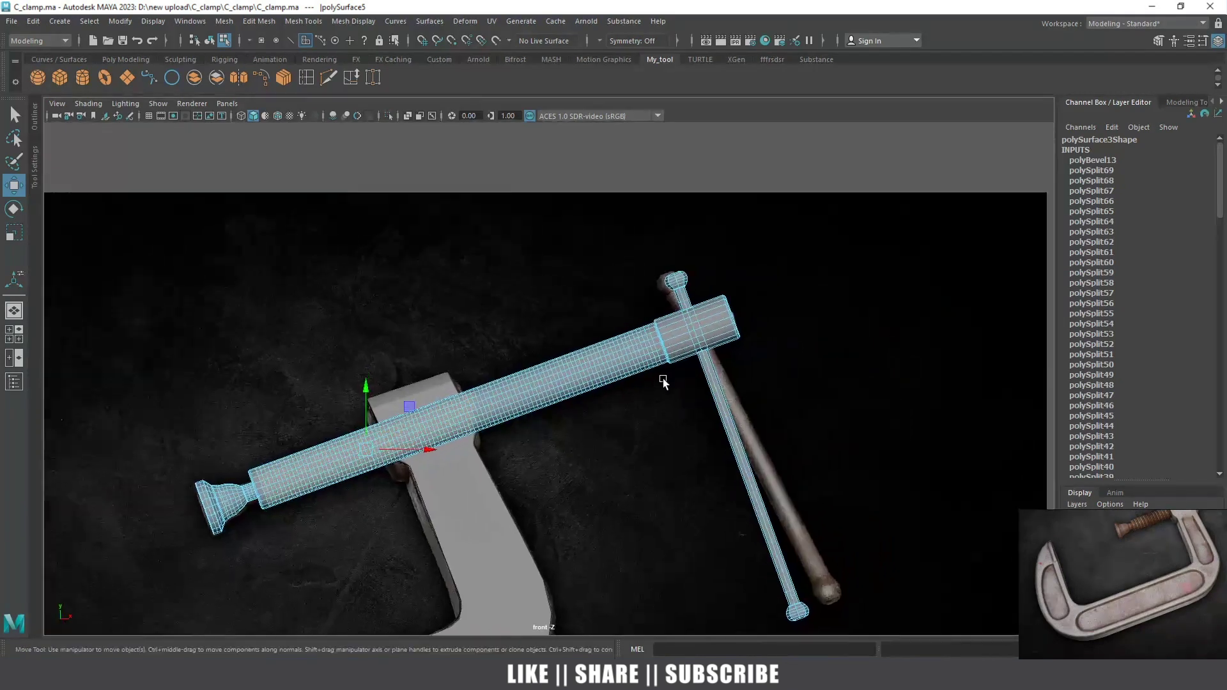
pyautogui.scroll(3, 611, 305)
pyautogui.scroll(2, 649, 243)
pyautogui.moveTo(643, 237)
pyautogui.mouseDown()
pyautogui.moveTo(823, 520)
pyautogui.moveTo(798, 538)
pyautogui.mouseUp()
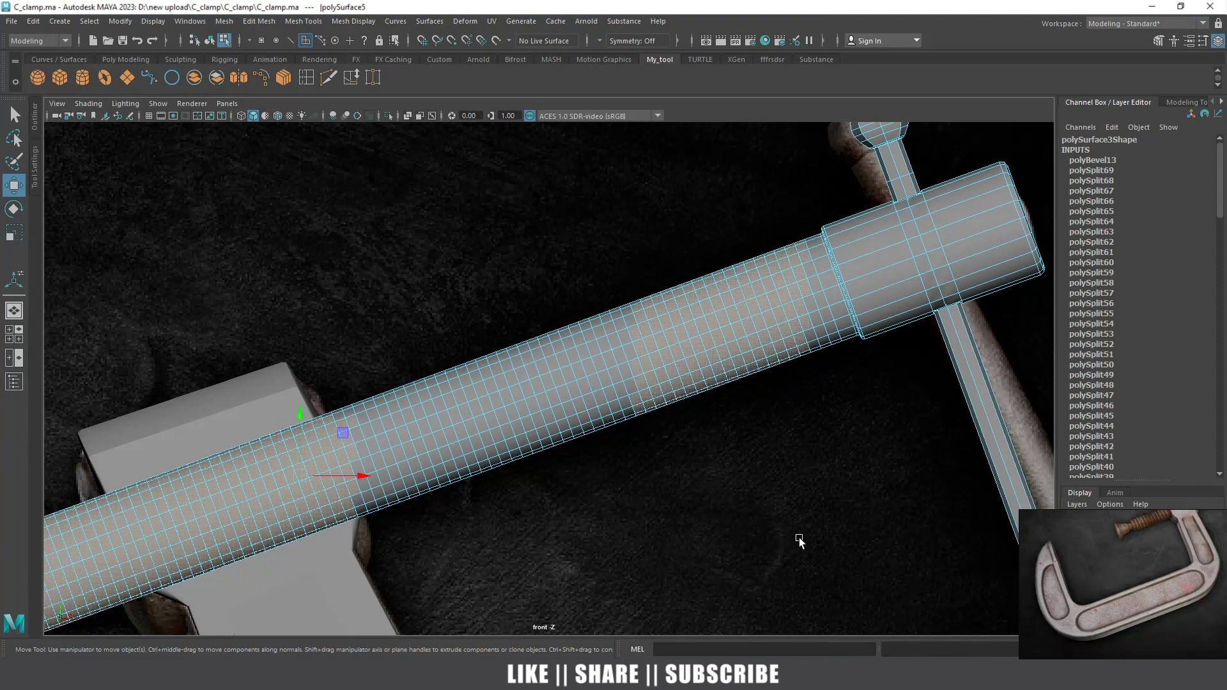
pyautogui.keyDown('shift'); pyautogui.moveTo(457, 285); pyautogui.dragTo(609, 553); pyautogui.keyUp('shift')
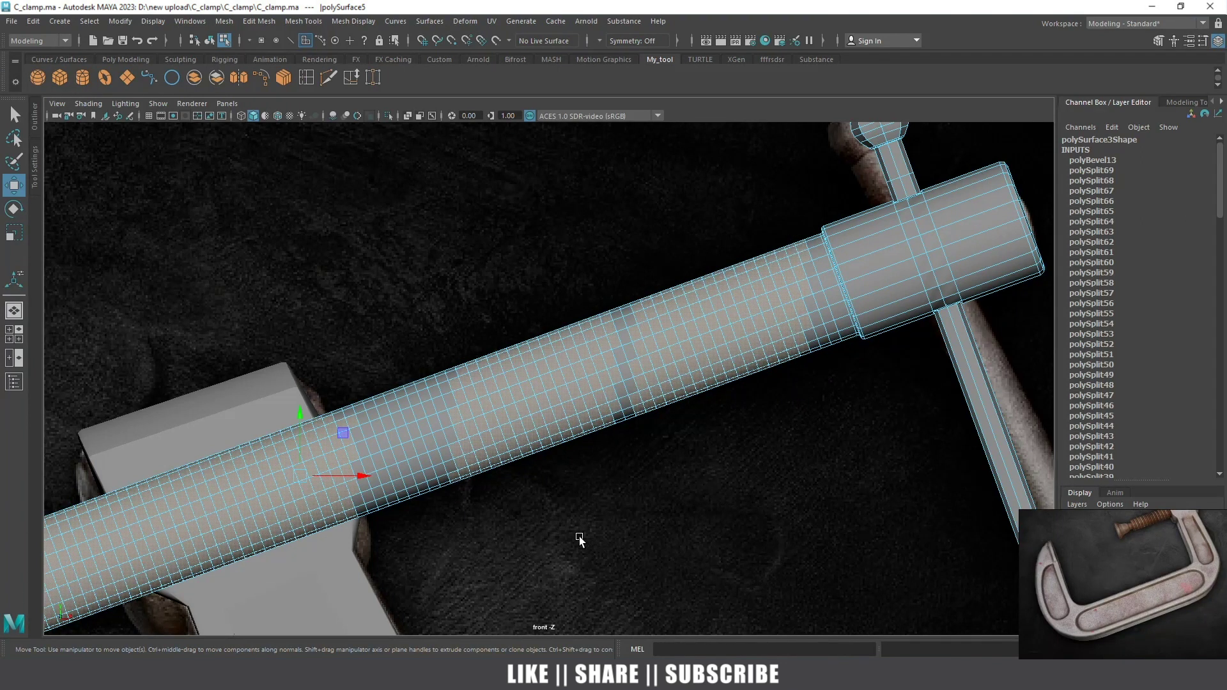
pyautogui.scroll(3, 408, 373)
pyautogui.keyDown('alt'); pyautogui.moveTo(444, 412); pyautogui.dragTo(436, 281, button='middle'); pyautogui.keyUp('alt')
pyautogui.moveTo(437, 282); pyautogui.dragTo(496, 520)
pyautogui.scroll(2, 517, 486)
pyautogui.scroll(2, 541, 499)
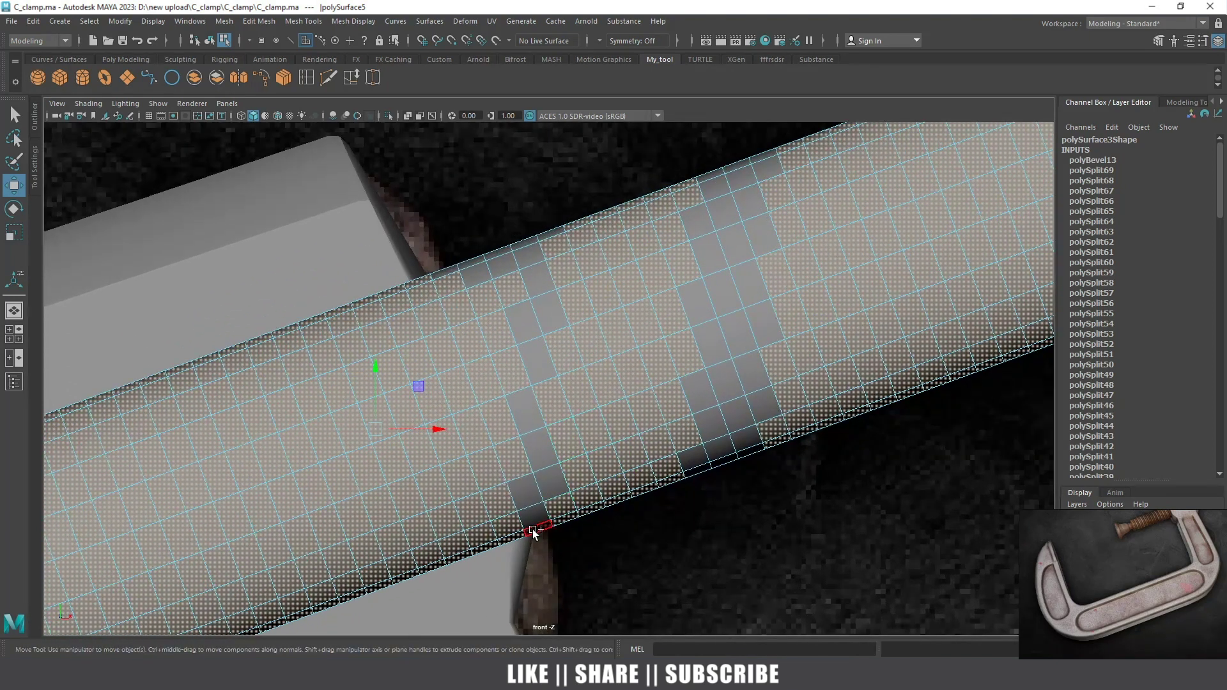
# Deselect the stray faces in the dark strip, undoing an accidental deselection
pyautogui.keyDown('ctrl'); pyautogui.click(538, 458); pyautogui.keyUp('ctrl')
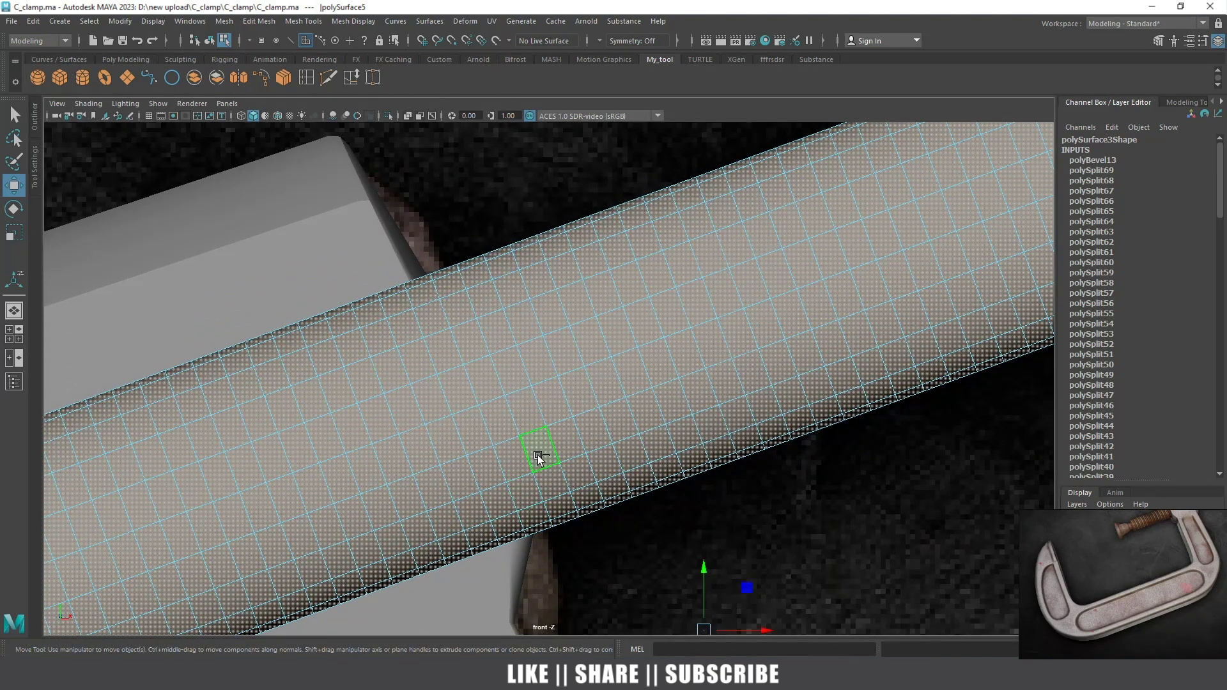
pyautogui.hotkey('ctrl', 'z')
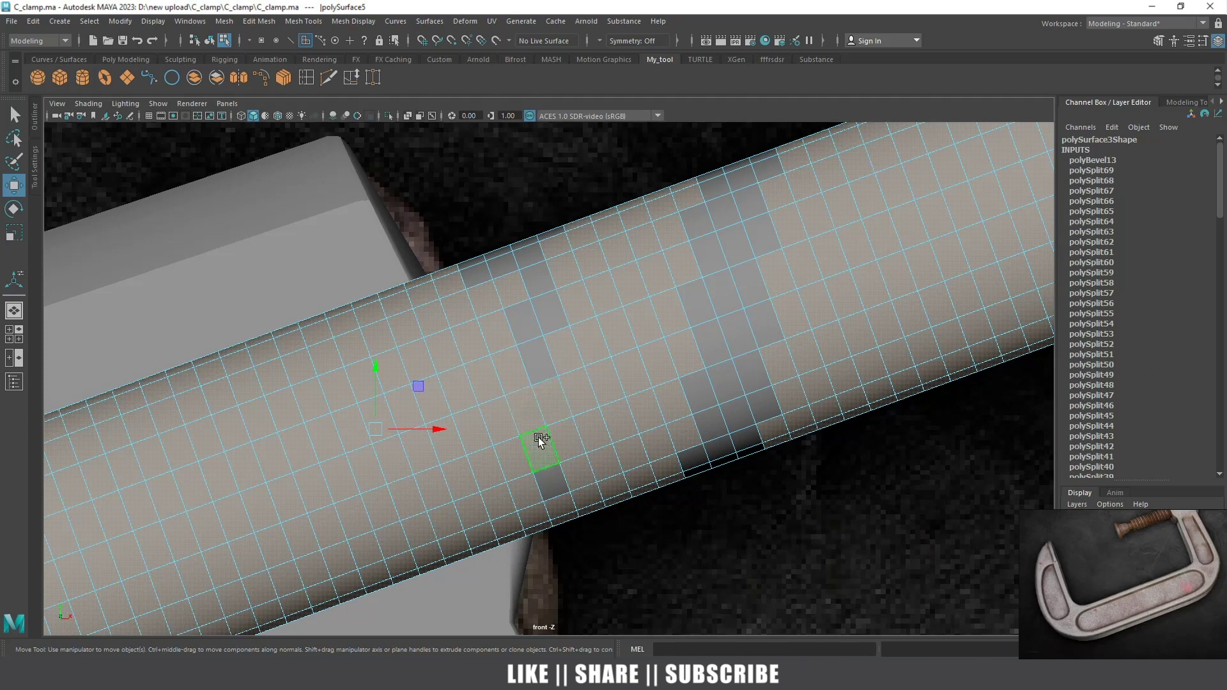
pyautogui.keyDown('ctrl'); pyautogui.click(516, 322); pyautogui.keyUp('ctrl')
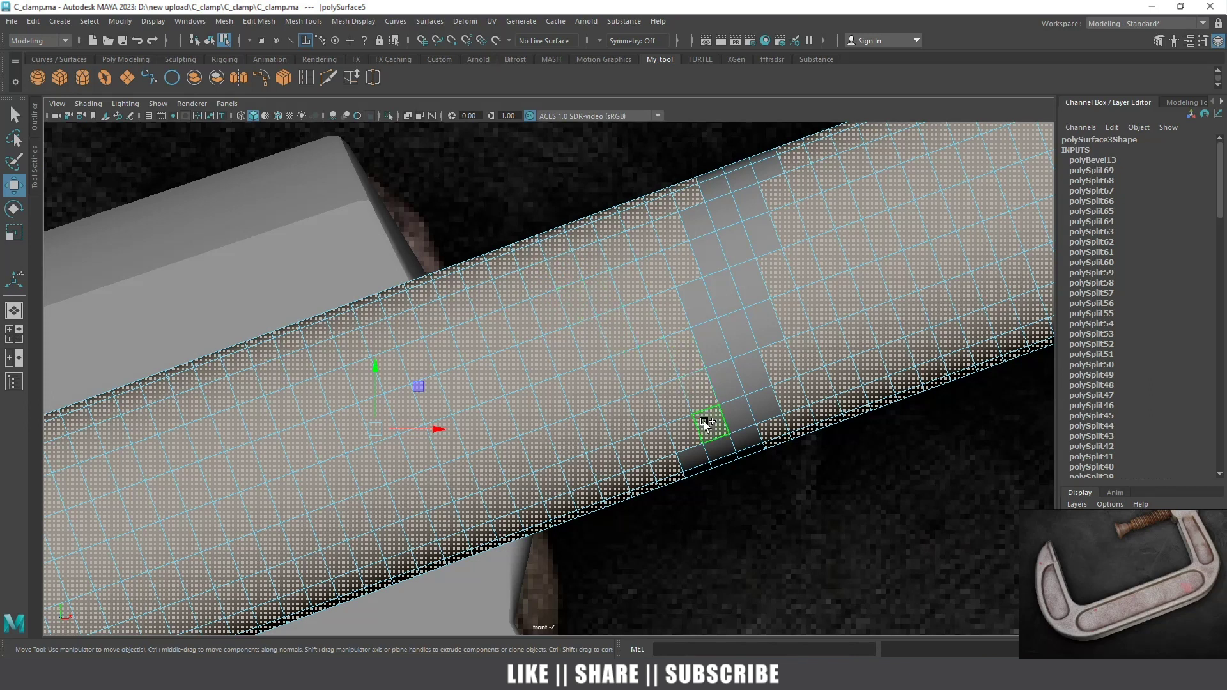
pyautogui.keyDown('ctrl'); pyautogui.click(691, 316); pyautogui.keyUp('ctrl')
pyautogui.keyDown('ctrl'); pyautogui.click(709, 270); pyautogui.keyUp('ctrl')
pyautogui.keyDown('ctrl'); pyautogui.click(734, 245); pyautogui.keyUp('ctrl')
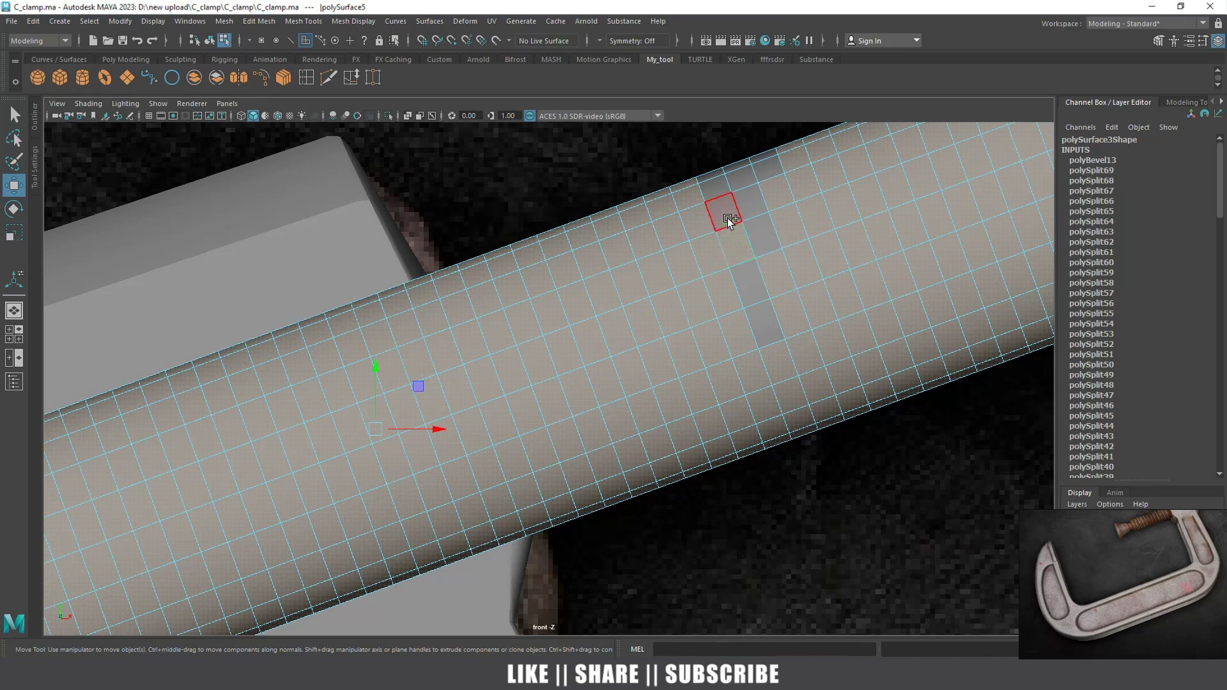
pyautogui.keyDown('ctrl'); pyautogui.click(758, 203); pyautogui.keyUp('ctrl')
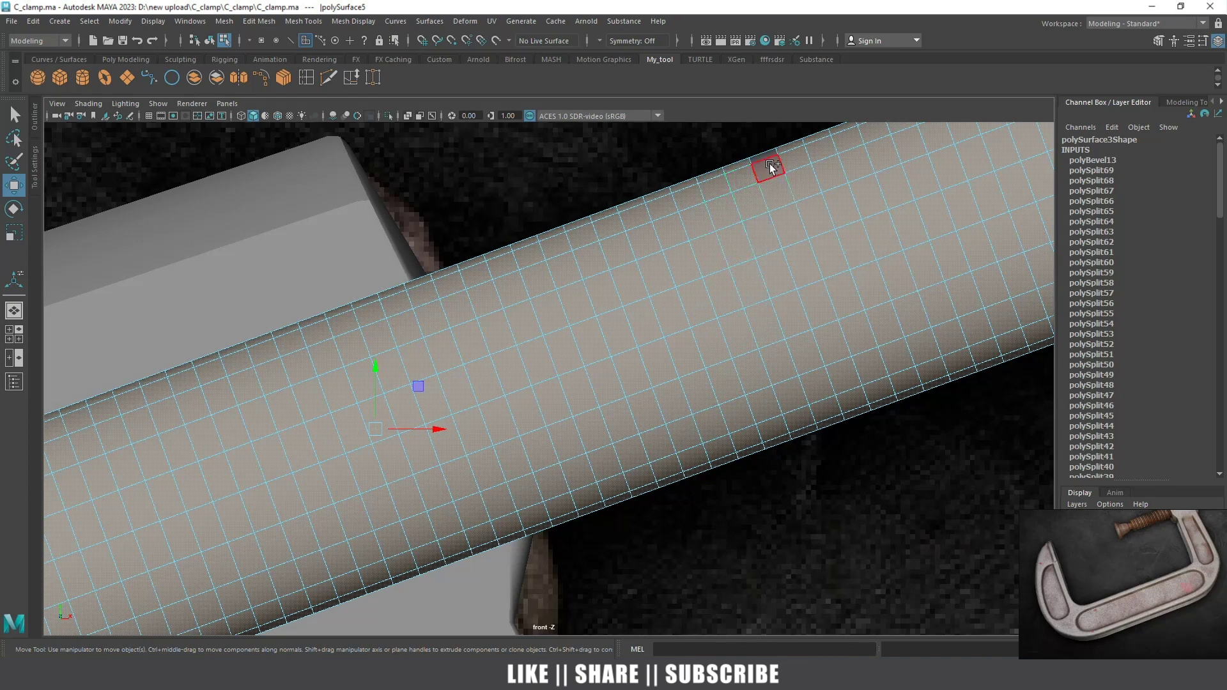
pyautogui.scroll(-5, 787, 230)
pyautogui.scroll(3, 723, 362)
pyautogui.scroll(3, 738, 360)
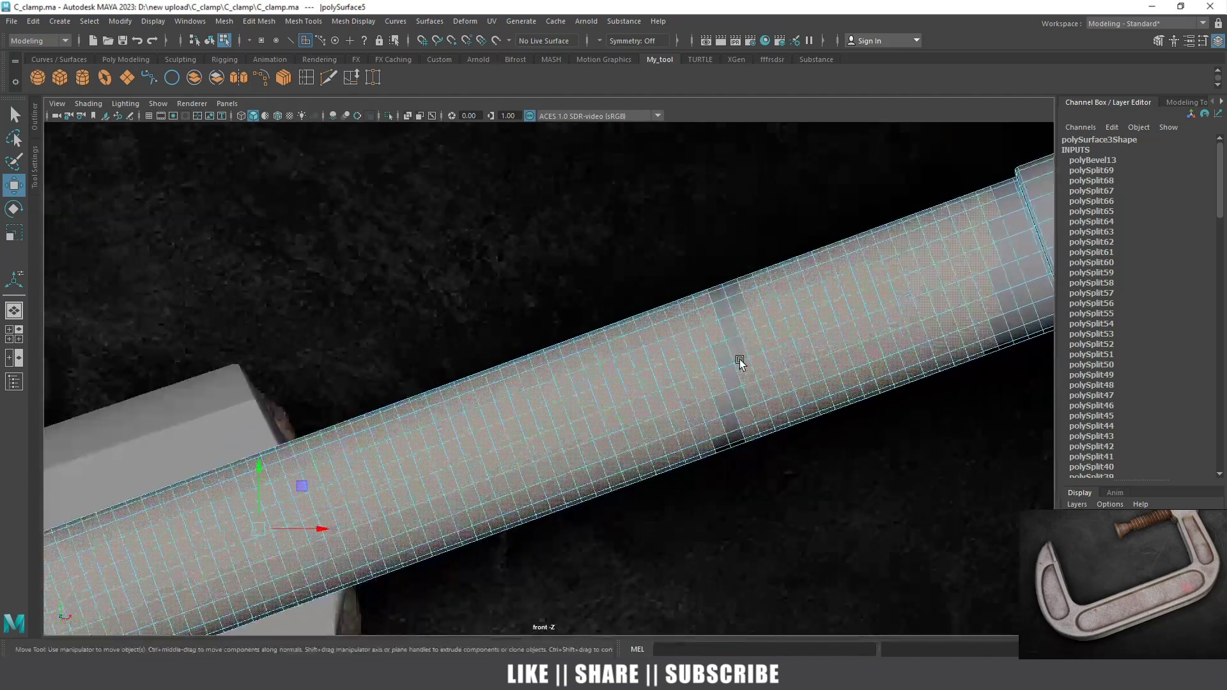
pyautogui.scroll(3, 591, 416)
pyautogui.scroll(2, 591, 416)
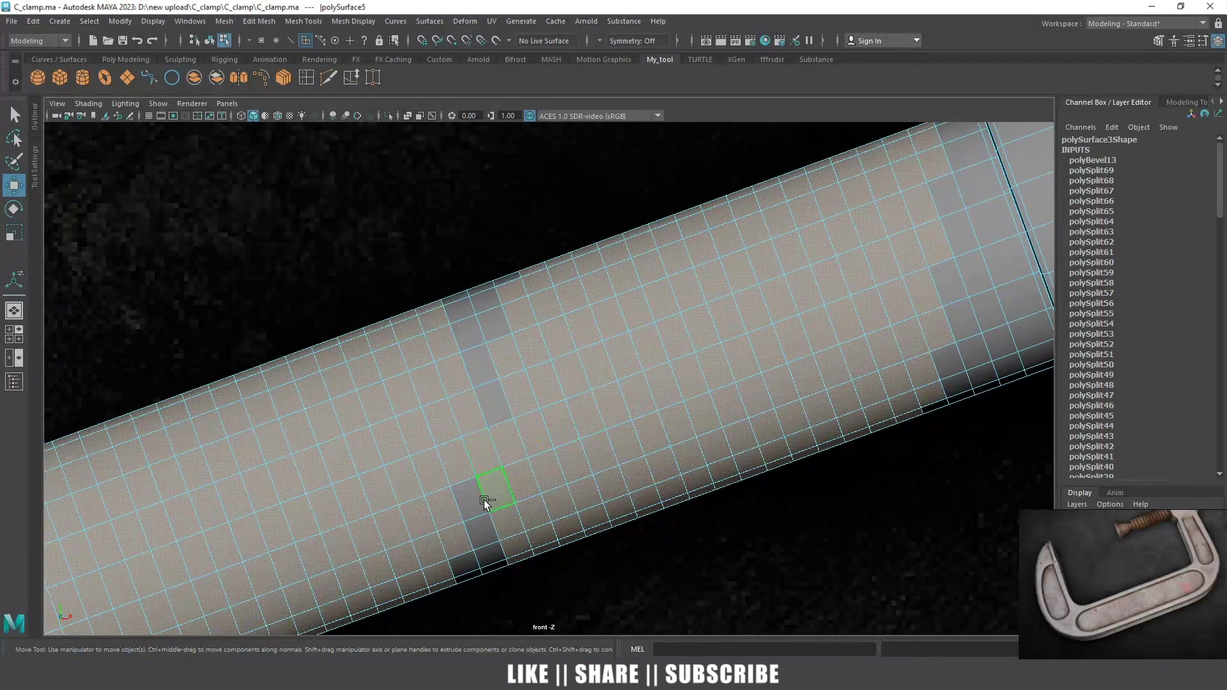
# Toggle faces along the shaft edges and beside the sleeve, then return to perspective view
pyautogui.keyDown('ctrl'); pyautogui.click(467, 570); pyautogui.keyUp('ctrl')
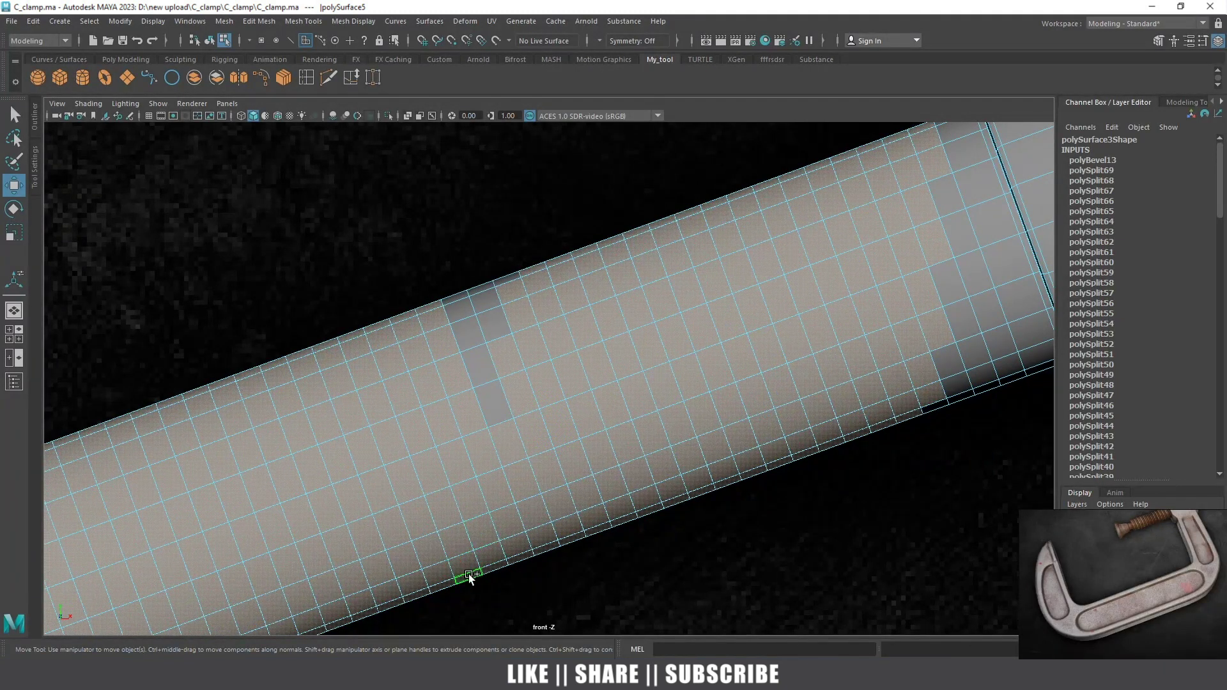
pyautogui.keyDown('ctrl'); pyautogui.click(480, 324); pyautogui.keyUp('ctrl')
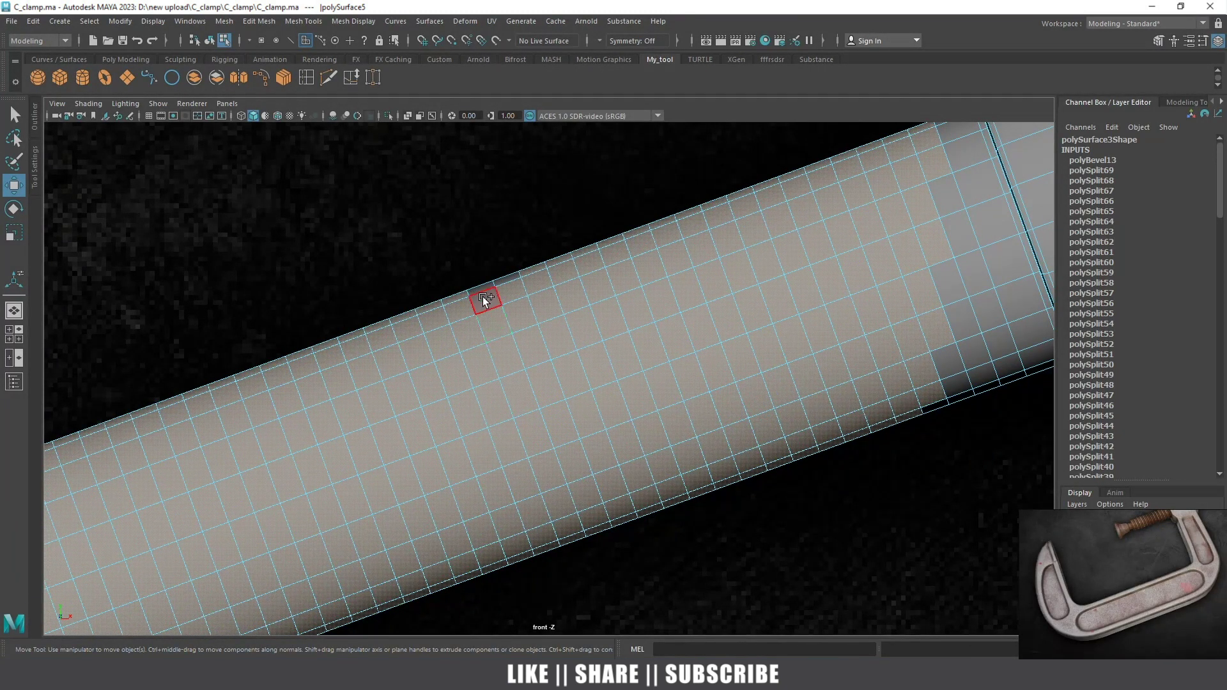
pyautogui.click(484, 300)
pyautogui.scroll(2, 528, 381)
pyautogui.scroll(2, 519, 389)
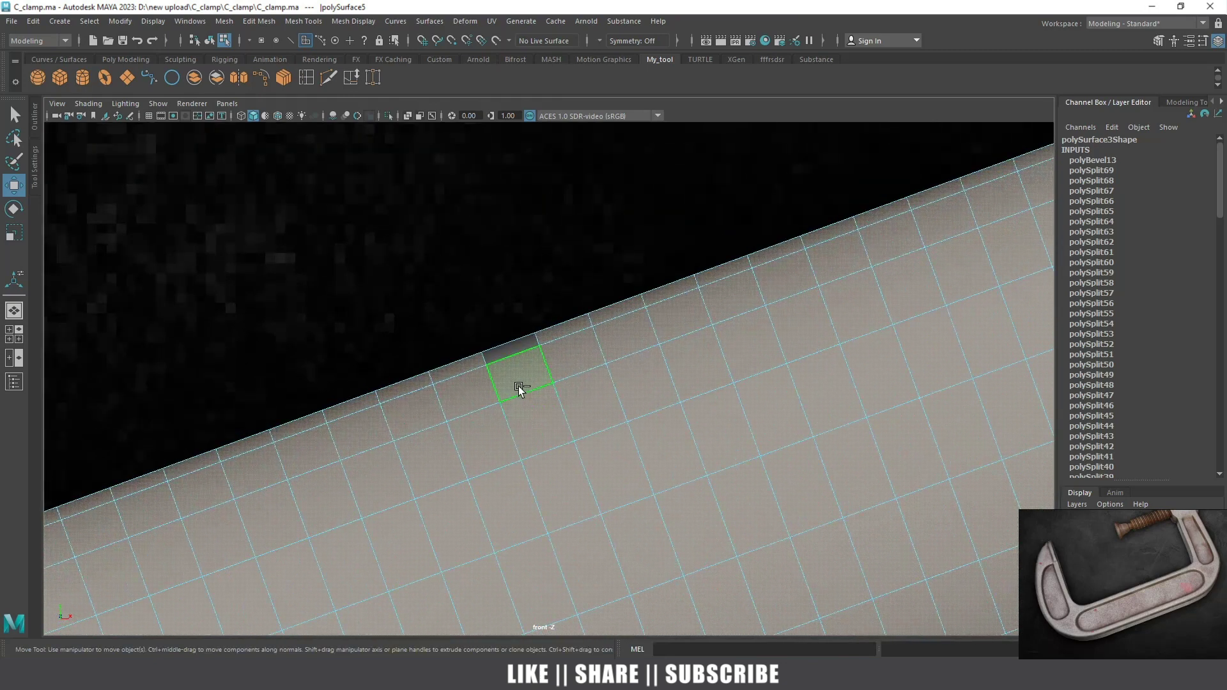
pyautogui.click(505, 351)
pyautogui.scroll(-5, 613, 399)
pyautogui.scroll(2, 678, 382)
pyautogui.scroll(3, 507, 485)
pyautogui.scroll(3, 501, 390)
pyautogui.scroll(2, 501, 390)
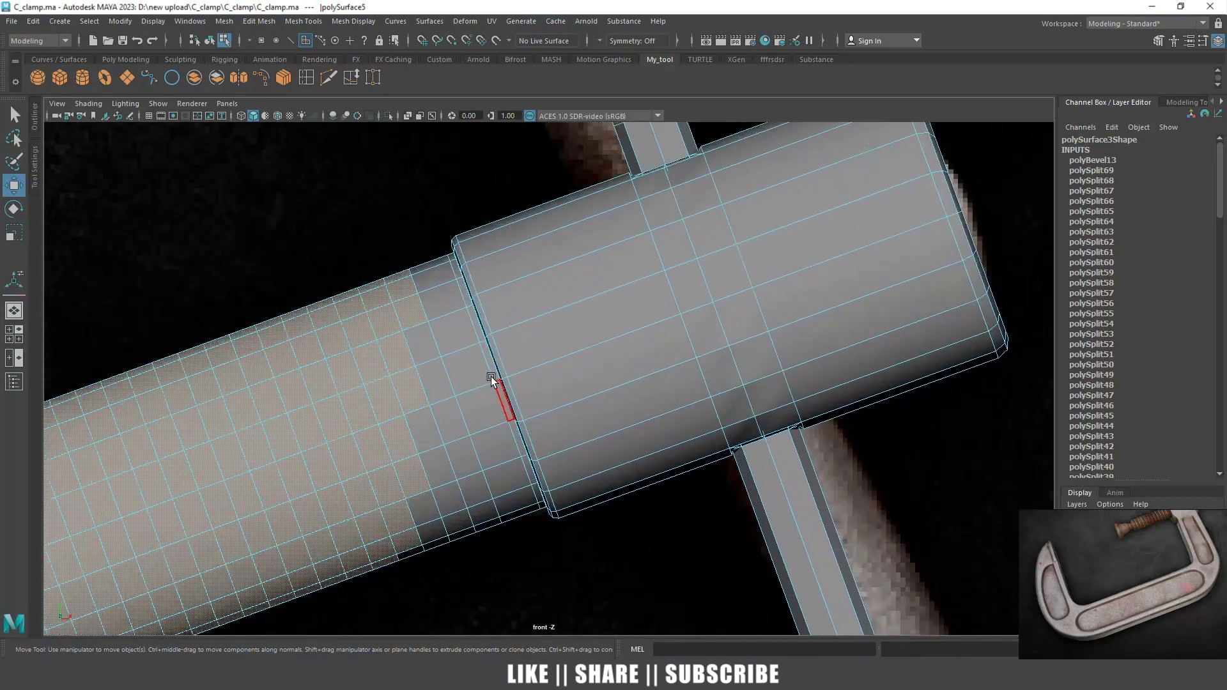
pyautogui.click(430, 375)
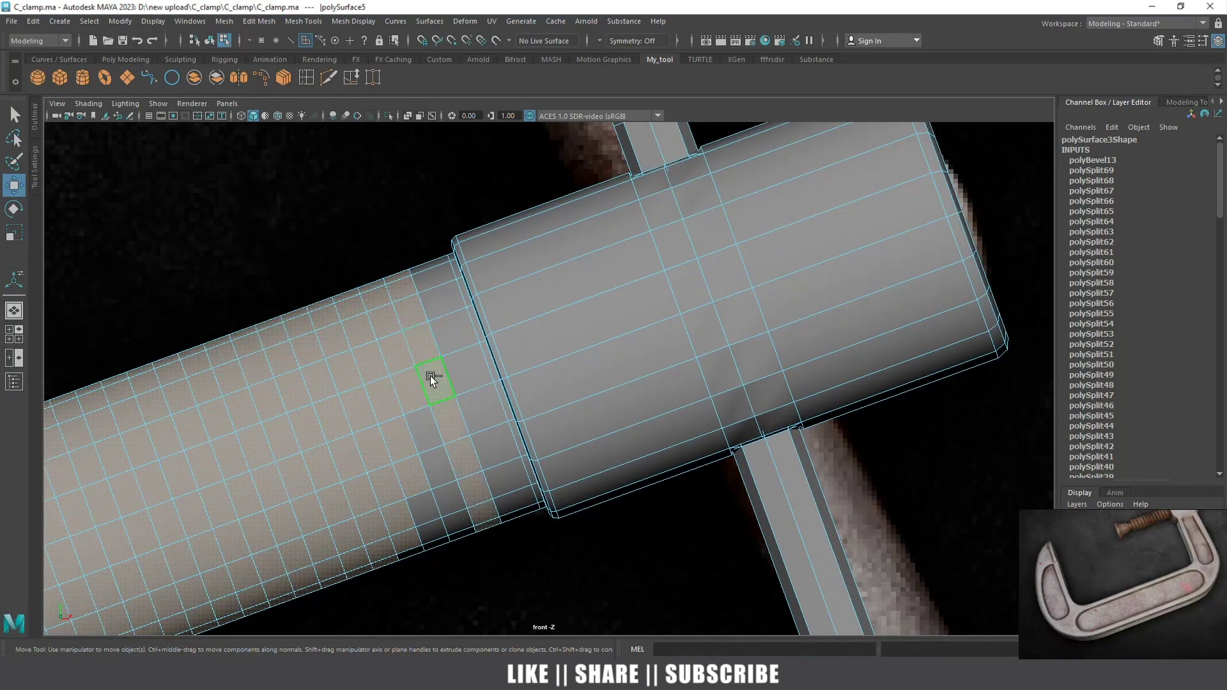
pyautogui.click(437, 467)
pyautogui.click(433, 528)
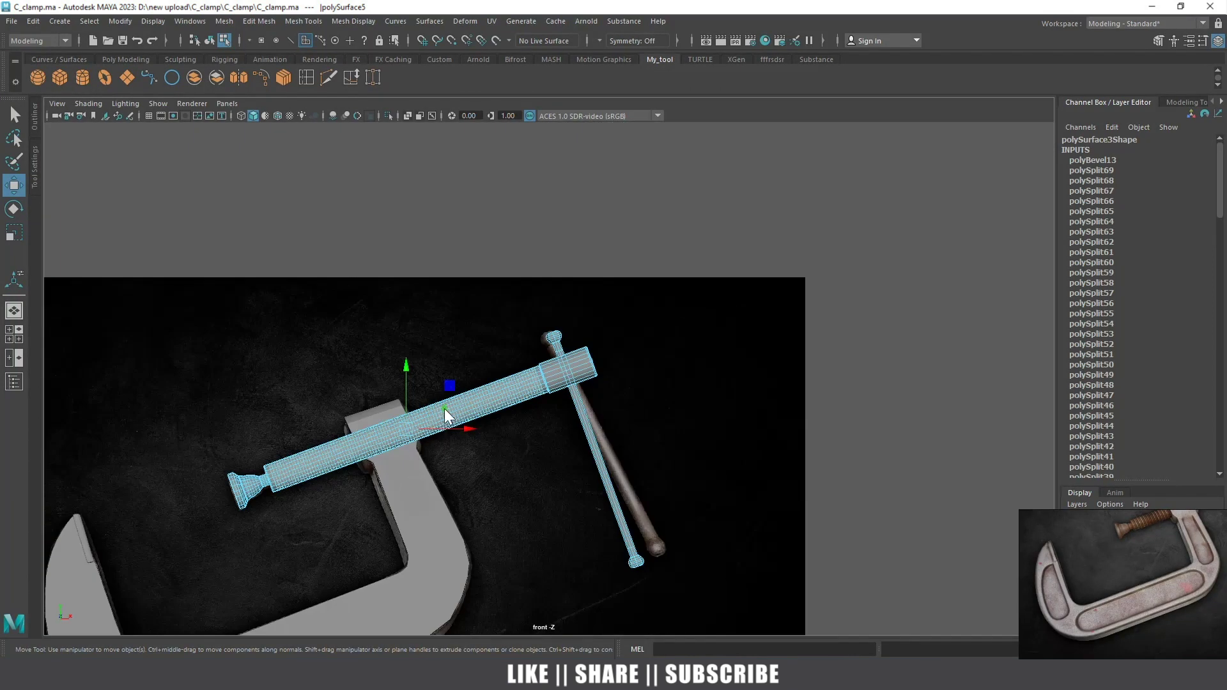
pyautogui.press('space')
pyautogui.click(435, 360)
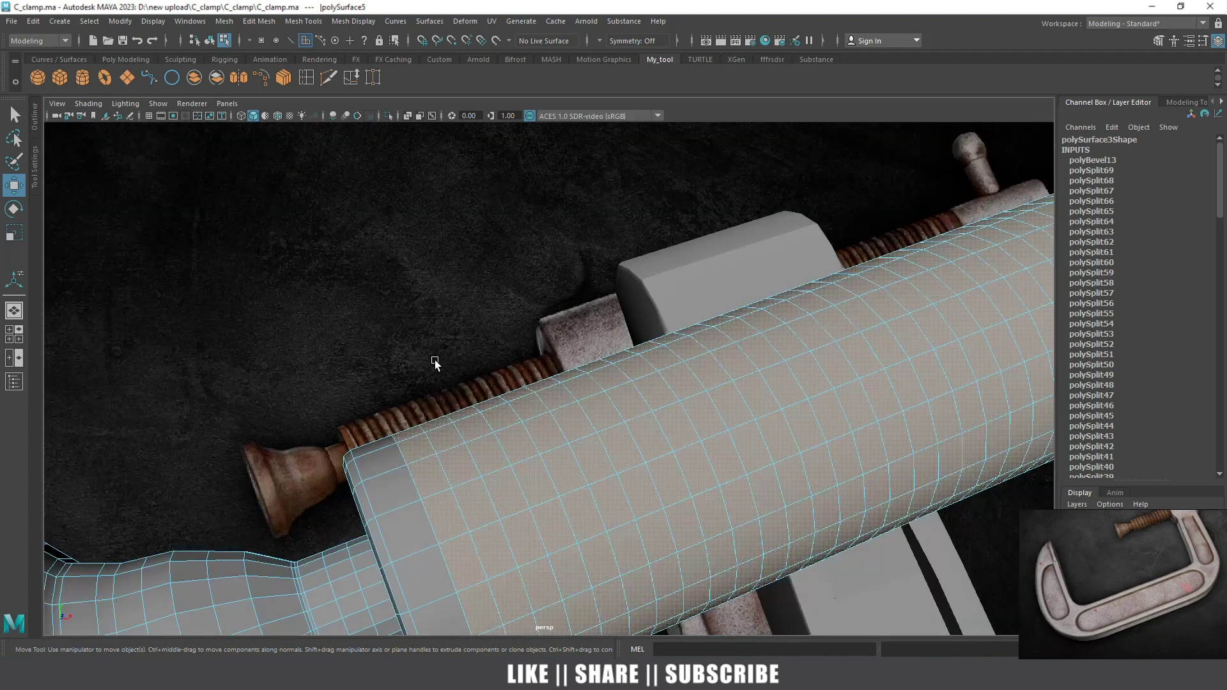
pyautogui.press('r')
pyautogui.press('f')
pyautogui.moveTo(580, 332)
pyautogui.keyDown('alt'); pyautogui.mouseDown()
pyautogui.moveTo(669, 301)
pyautogui.moveTo(481, 310)
pyautogui.moveTo(438, 417)
pyautogui.moveTo(500, 516)
pyautogui.moveTo(681, 463)
pyautogui.moveTo(749, 427)
pyautogui.moveTo(611, 478)
pyautogui.moveTo(899, 455)
pyautogui.mouseUp(); pyautogui.keyUp('alt')
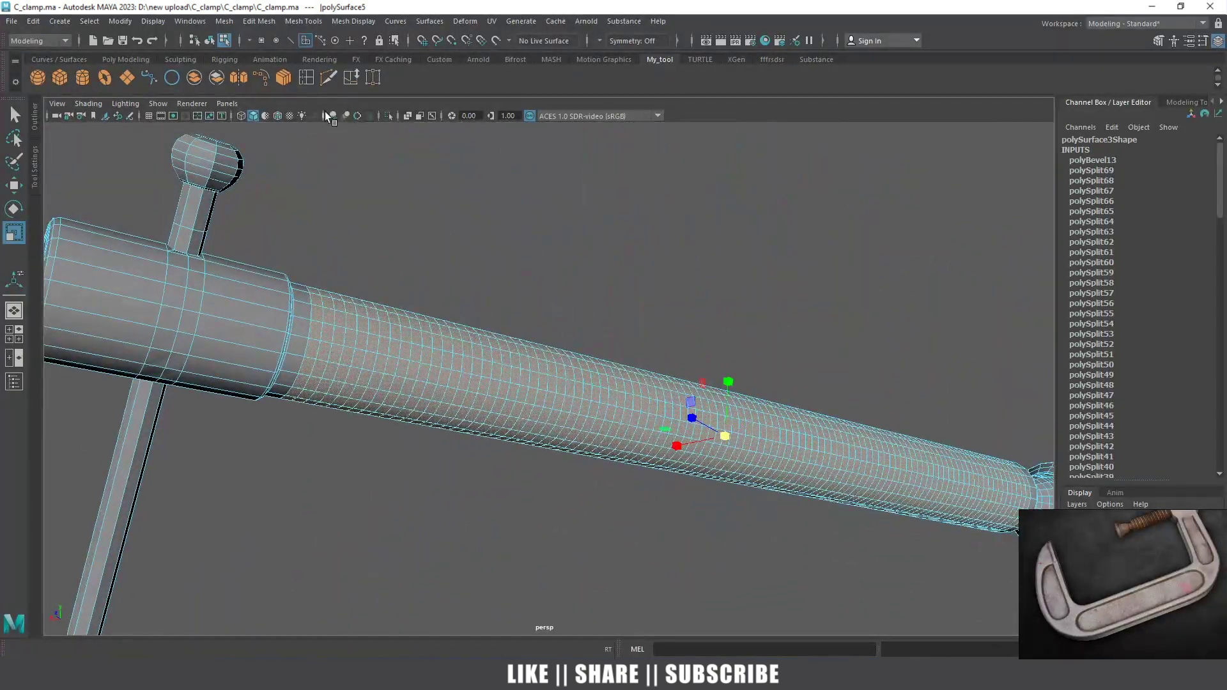
pyautogui.click(386, 116)
pyautogui.moveTo(480, 266)
pyautogui.keyDown('alt'); pyautogui.mouseDown()
pyautogui.moveTo(490, 406)
pyautogui.moveTo(555, 447)
pyautogui.mouseUp(); pyautogui.keyUp('alt')
pyautogui.click(555, 448)
pyautogui.moveTo(381, 378)
pyautogui.keyDown('alt'); pyautogui.mouseDown()
pyautogui.moveTo(592, 366)
pyautogui.moveTo(693, 400)
pyautogui.moveTo(428, 411)
pyautogui.moveTo(556, 454)
pyautogui.moveTo(510, 528)
pyautogui.moveTo(468, 507)
pyautogui.mouseUp(); pyautogui.keyUp('alt')
pyautogui.moveTo(620, 416)
pyautogui.keyDown('alt'); pyautogui.mouseDown()
pyautogui.moveTo(745, 406)
pyautogui.moveTo(446, 534)
pyautogui.moveTo(549, 291)
pyautogui.mouseUp(); pyautogui.keyUp('alt')
pyautogui.click(390, 116)
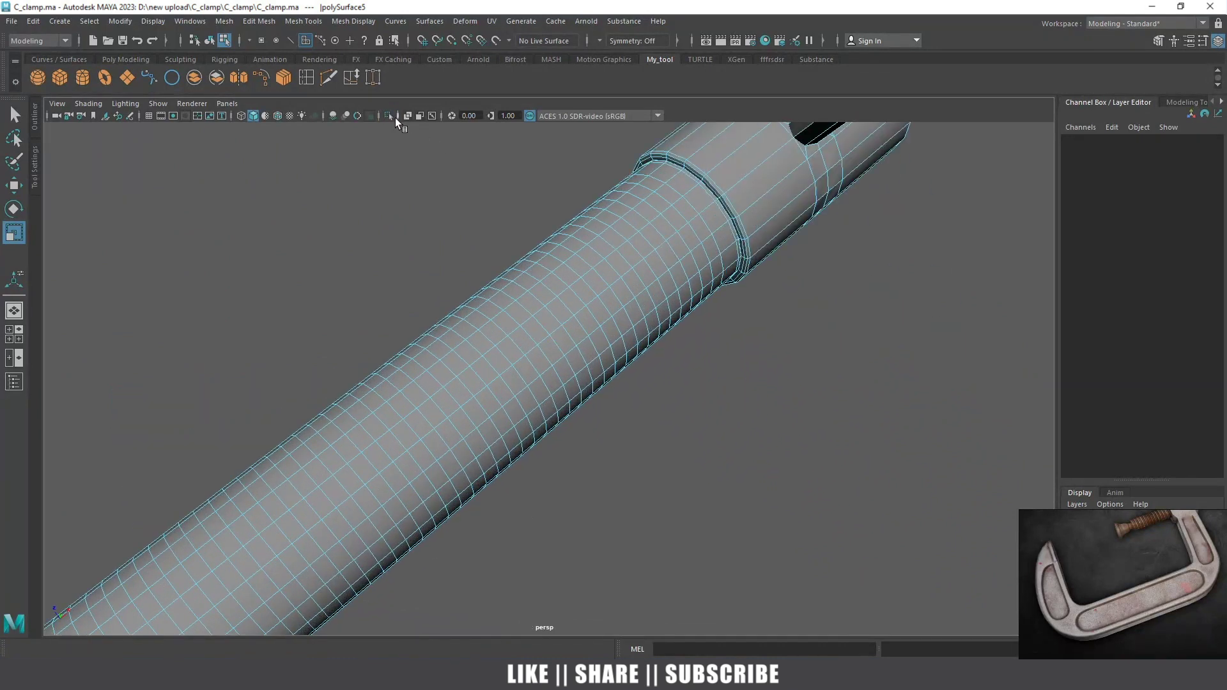
pyautogui.keyDown('alt'); pyautogui.moveTo(515, 239); pyautogui.dragTo(569, 287); pyautogui.keyUp('alt')
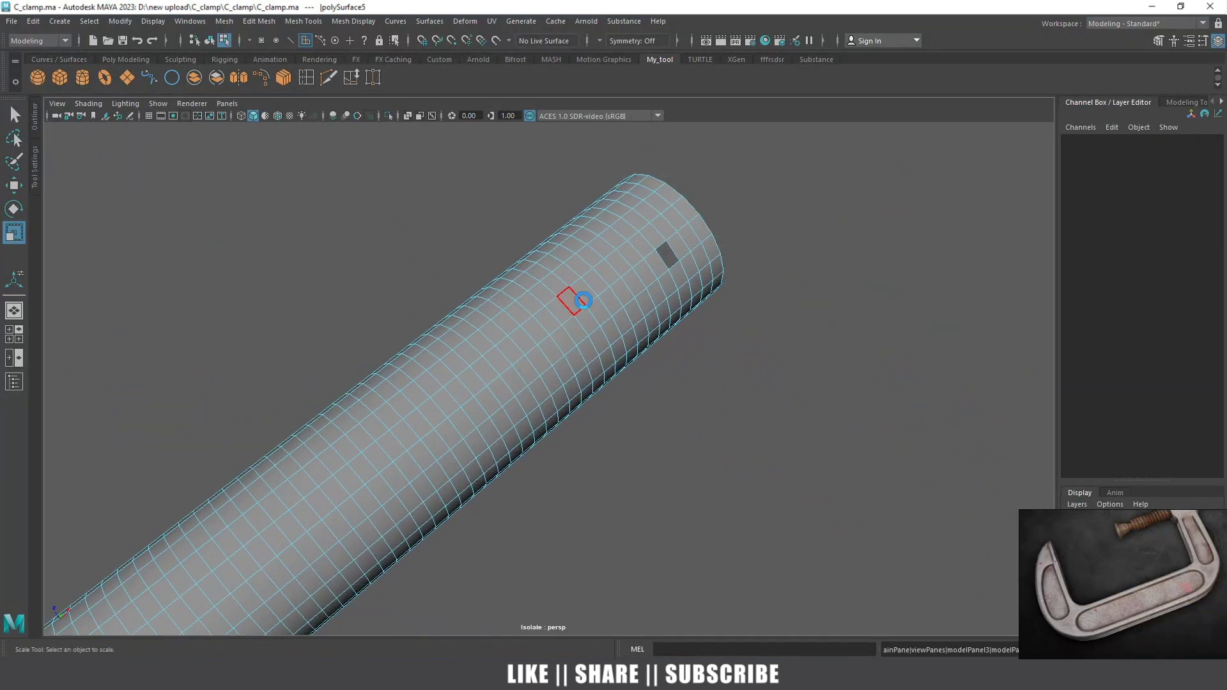
pyautogui.hotkey('ctrl', '1')
pyautogui.keyDown('alt'); pyautogui.moveTo(662, 275); pyautogui.dragTo(717, 268); pyautogui.keyUp('alt')
pyautogui.moveTo(718, 269)
pyautogui.keyDown('alt'); pyautogui.mouseDown(button='right')
pyautogui.moveTo(486, 393)
pyautogui.moveTo(436, 320)
pyautogui.moveTo(493, 416)
pyautogui.mouseUp(button='right'); pyautogui.keyUp('alt')
pyautogui.hotkey('ctrl', '1')
pyautogui.keyDown('alt'); pyautogui.moveTo(488, 460); pyautogui.dragTo(432, 459, button='right'); pyautogui.keyUp('alt')
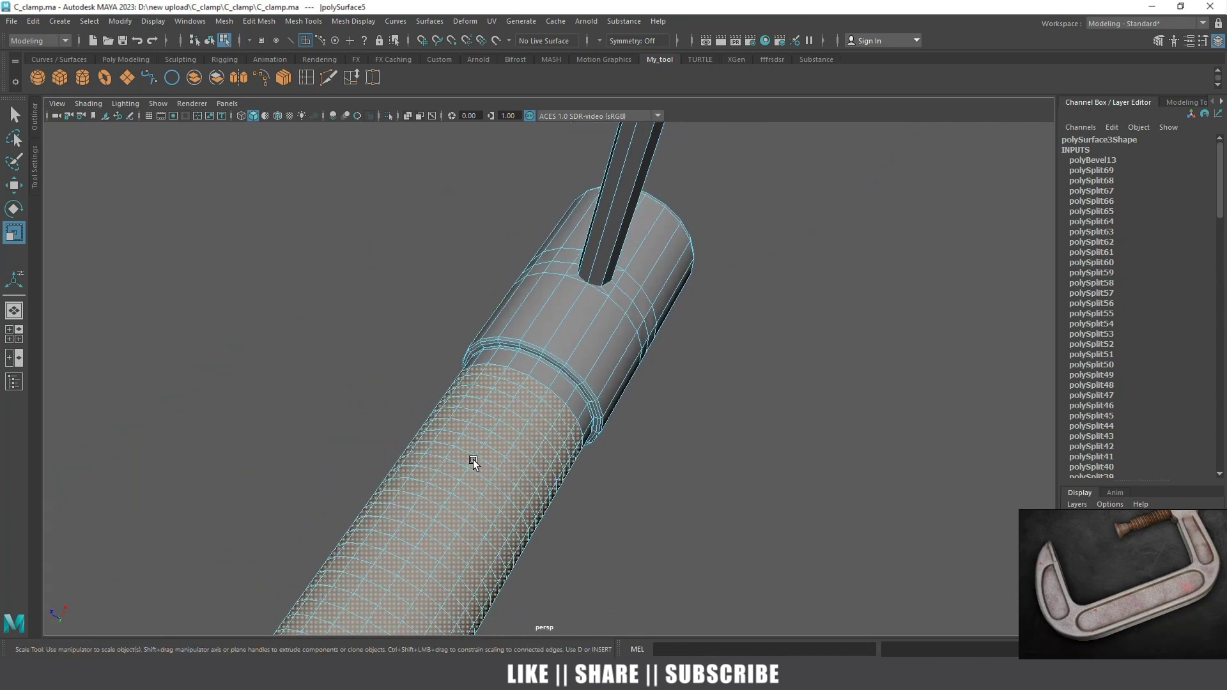
pyautogui.moveTo(432, 458)
pyautogui.keyDown('alt'); pyautogui.mouseDown()
pyautogui.moveTo(626, 377)
pyautogui.moveTo(556, 386)
pyautogui.moveTo(232, 170)
pyautogui.mouseUp(); pyautogui.keyUp('alt')
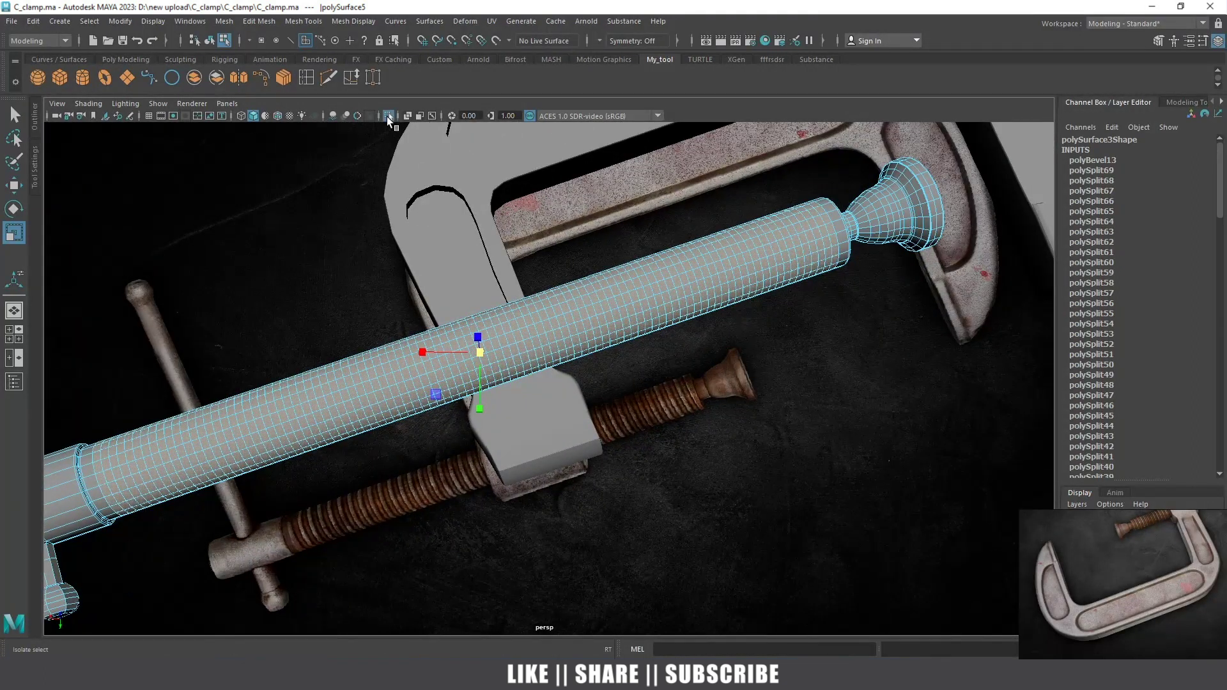
pyautogui.click(387, 116)
pyautogui.keyDown('alt'); pyautogui.moveTo(439, 265); pyautogui.dragTo(446, 329, button='right'); pyautogui.keyUp('alt')
pyautogui.keyDown('alt'); pyautogui.moveTo(446, 328); pyautogui.dragTo(491, 438); pyautogui.keyUp('alt')
pyautogui.keyDown('alt'); pyautogui.moveTo(491, 438); pyautogui.dragTo(489, 482, button='right'); pyautogui.keyUp('alt')
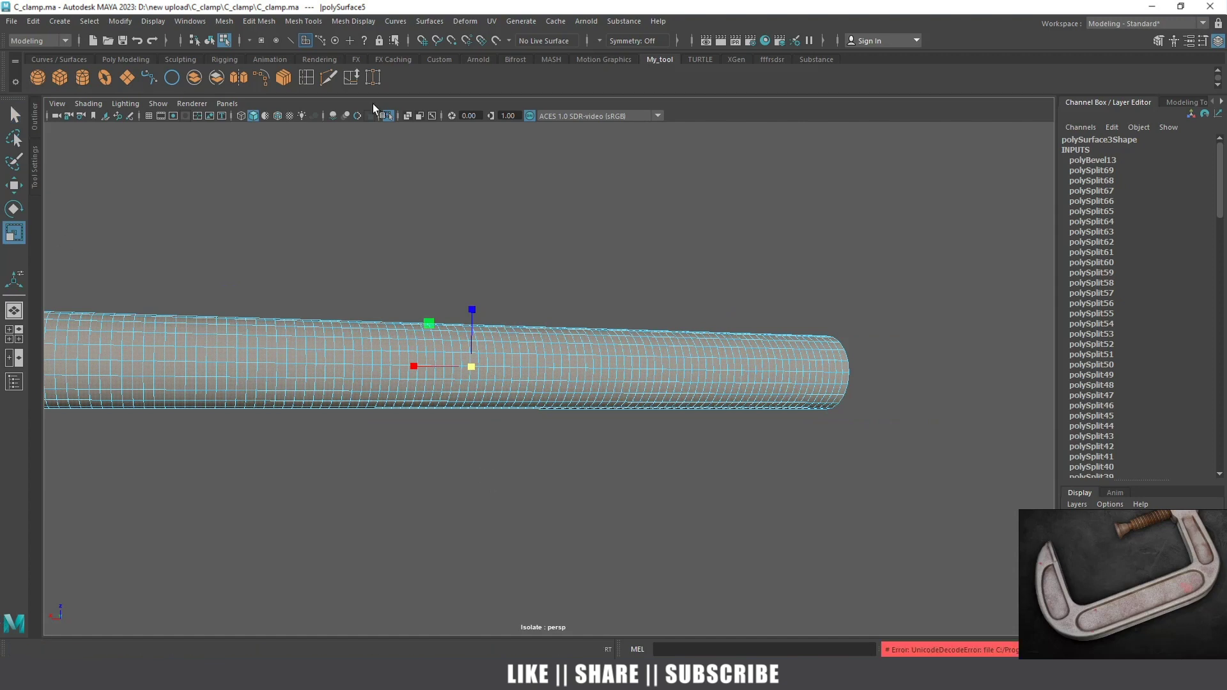
pyautogui.scroll(-3, 521, 384)
pyautogui.moveTo(524, 383)
pyautogui.keyDown('alt'); pyautogui.mouseDown()
pyautogui.moveTo(496, 241)
pyautogui.moveTo(551, 359)
pyautogui.moveTo(638, 260)
pyautogui.moveTo(562, 319)
pyautogui.moveTo(515, 275)
pyautogui.moveTo(425, 269)
pyautogui.moveTo(524, 405)
pyautogui.moveTo(526, 315)
pyautogui.moveTo(591, 266)
pyautogui.moveTo(740, 370)
pyautogui.moveTo(652, 403)
pyautogui.moveTo(639, 209)
pyautogui.moveTo(581, 361)
pyautogui.moveTo(764, 285)
pyautogui.moveTo(997, 304)
pyautogui.moveTo(749, 314)
pyautogui.mouseUp(); pyautogui.keyUp('alt')
pyautogui.scroll(3, 416, 274)
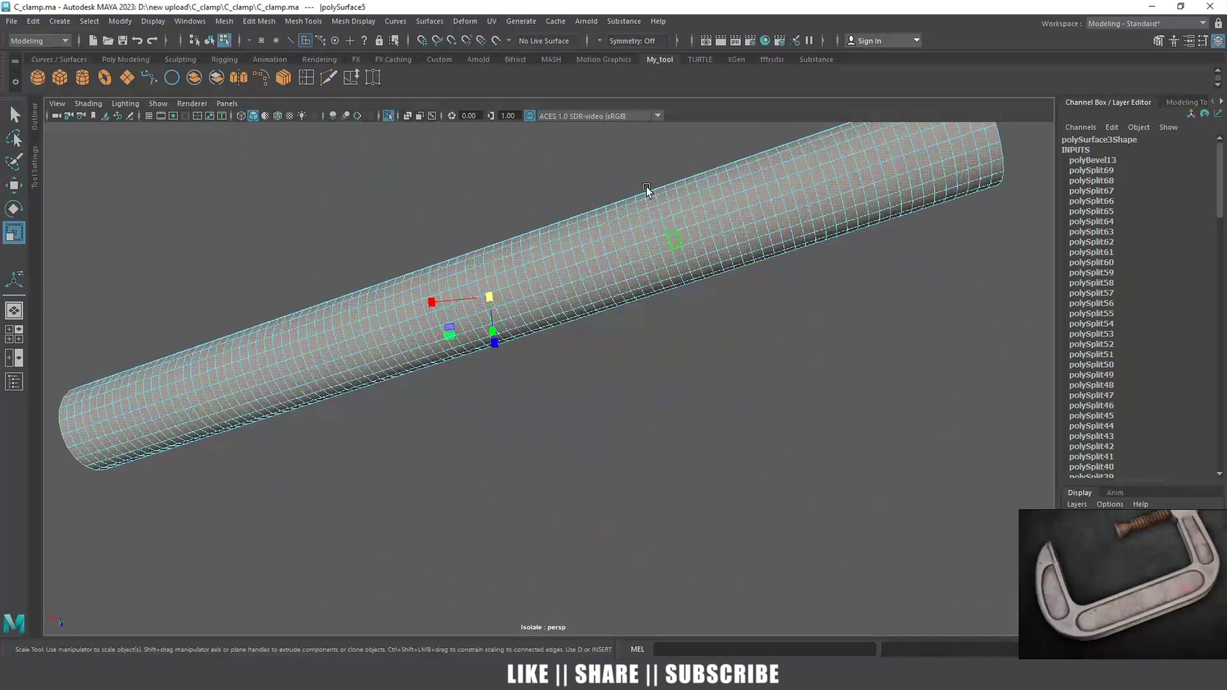
pyautogui.click(389, 116)
pyautogui.moveTo(395, 236)
pyautogui.keyDown('alt'); pyautogui.mouseDown()
pyautogui.moveTo(572, 322)
pyautogui.moveTo(649, 307)
pyautogui.moveTo(511, 384)
pyautogui.moveTo(381, 405)
pyautogui.moveTo(382, 307)
pyautogui.moveTo(300, 263)
pyautogui.moveTo(423, 427)
pyautogui.mouseUp(); pyautogui.keyUp('alt')
pyautogui.moveTo(424, 427)
pyautogui.keyDown('alt'); pyautogui.mouseDown(button='right')
pyautogui.moveTo(437, 304)
pyautogui.moveTo(575, 374)
pyautogui.mouseUp(button='right'); pyautogui.keyUp('alt')
pyautogui.click(535, 234)
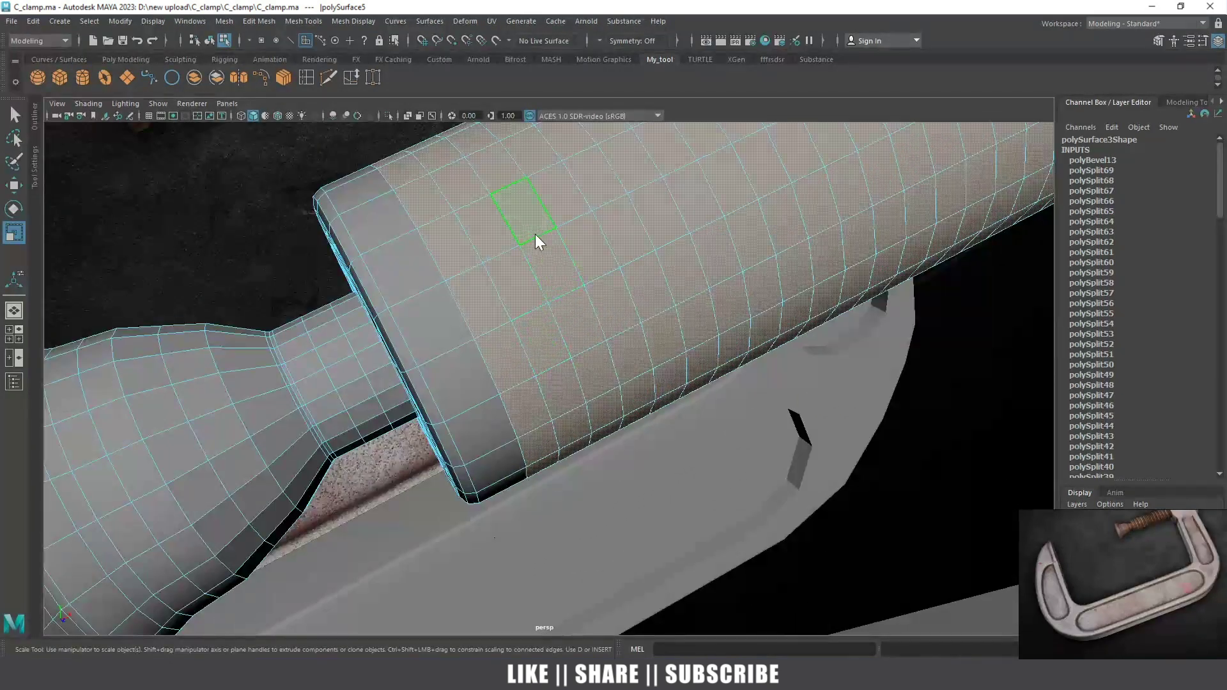
pyautogui.keyDown('shift'); pyautogui.rightClick(535, 235); pyautogui.keyUp('shift')
pyautogui.click(534, 269)
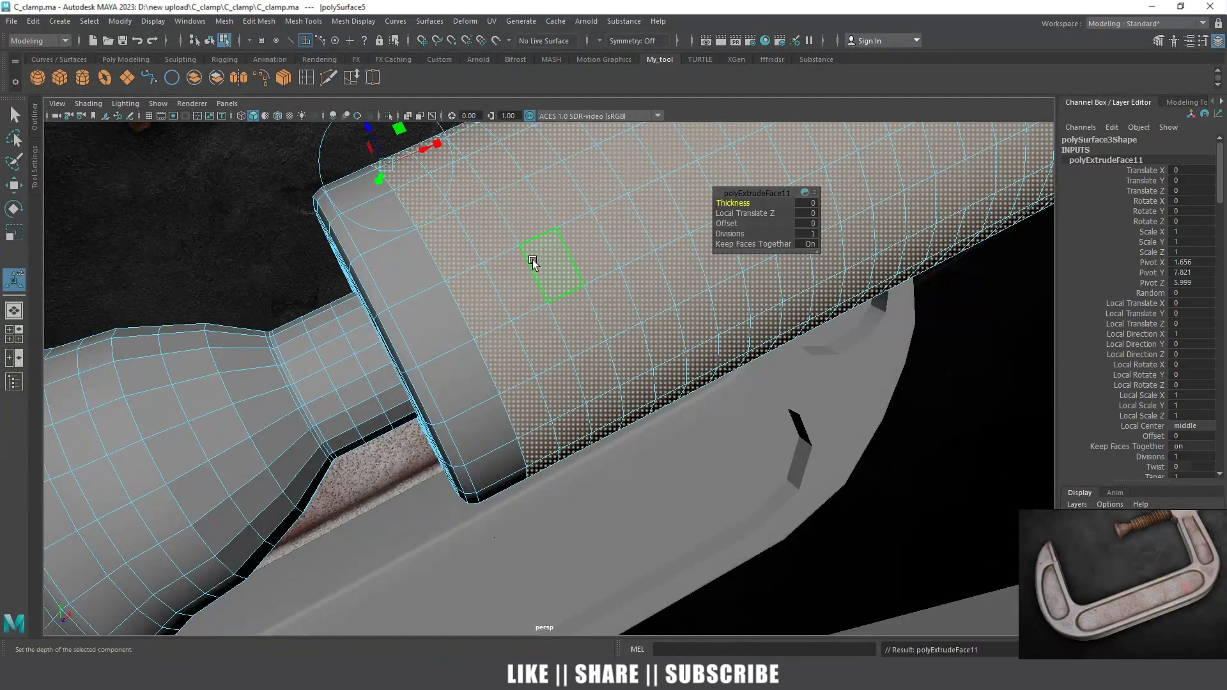
pyautogui.keyDown('alt'); pyautogui.moveTo(588, 243); pyautogui.dragTo(616, 284); pyautogui.keyUp('alt')
pyautogui.moveTo(738, 223); pyautogui.dragTo(729, 222)
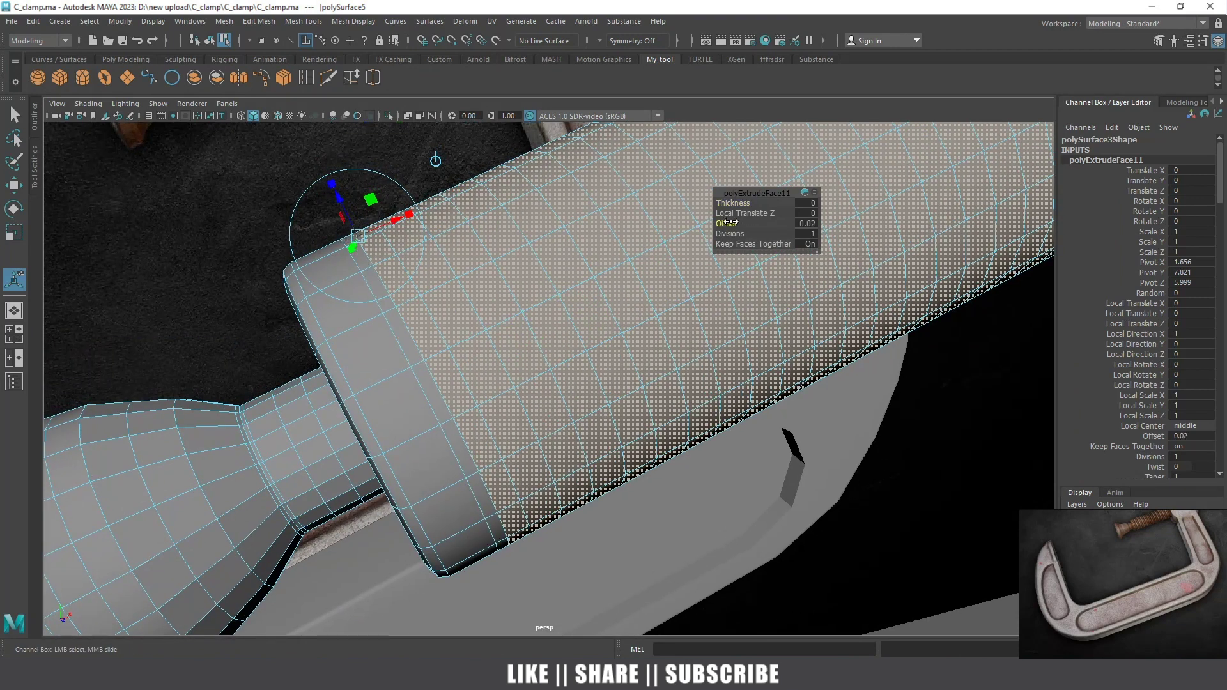
pyautogui.moveTo(727, 222); pyautogui.dragTo(728, 223)
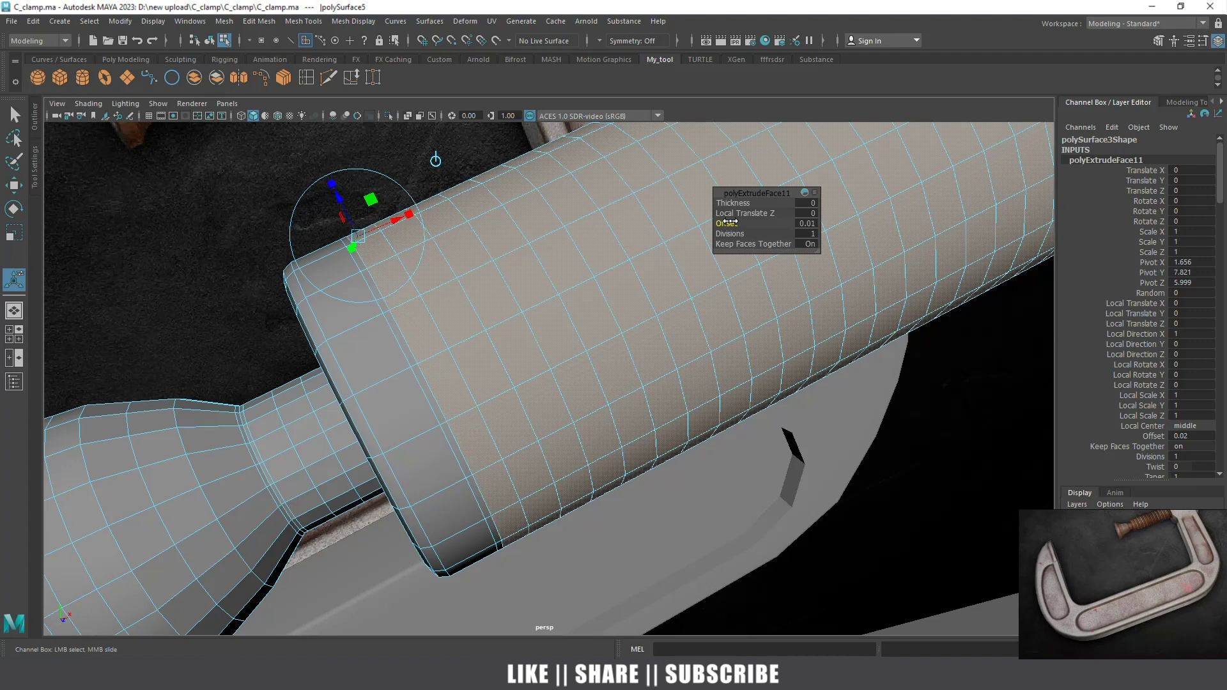
pyautogui.moveTo(727, 225); pyautogui.dragTo(729, 224)
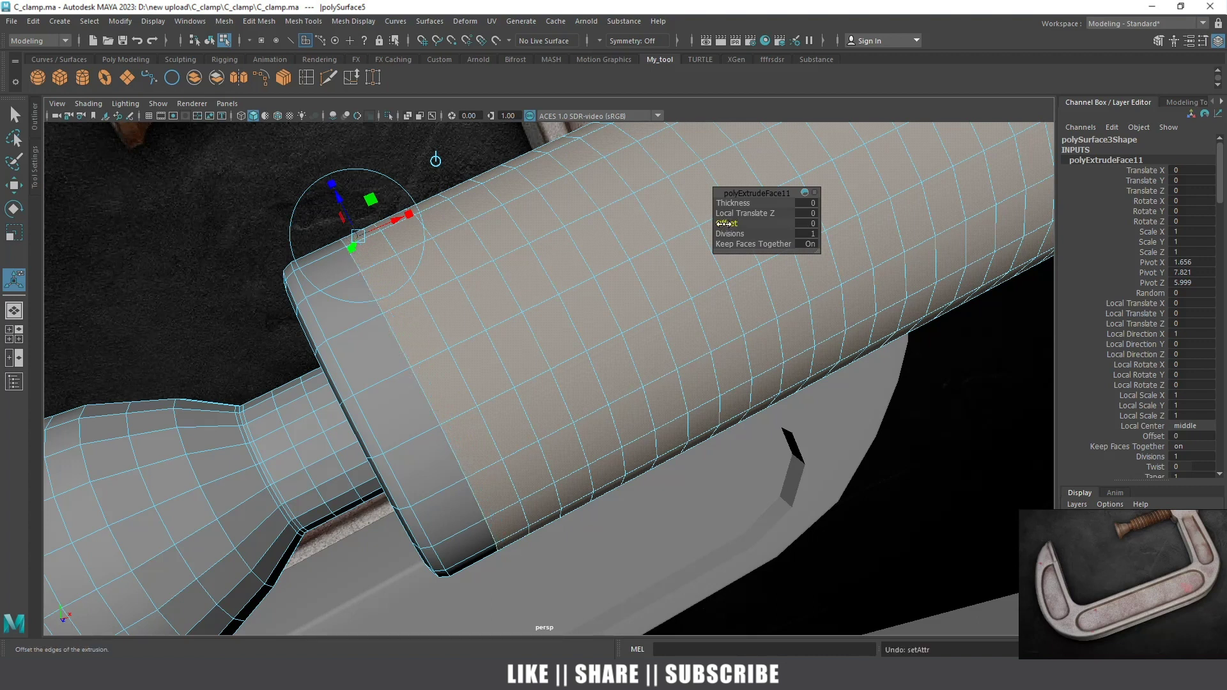
pyautogui.scroll(-2, 690, 240)
pyautogui.scroll(2, 691, 243)
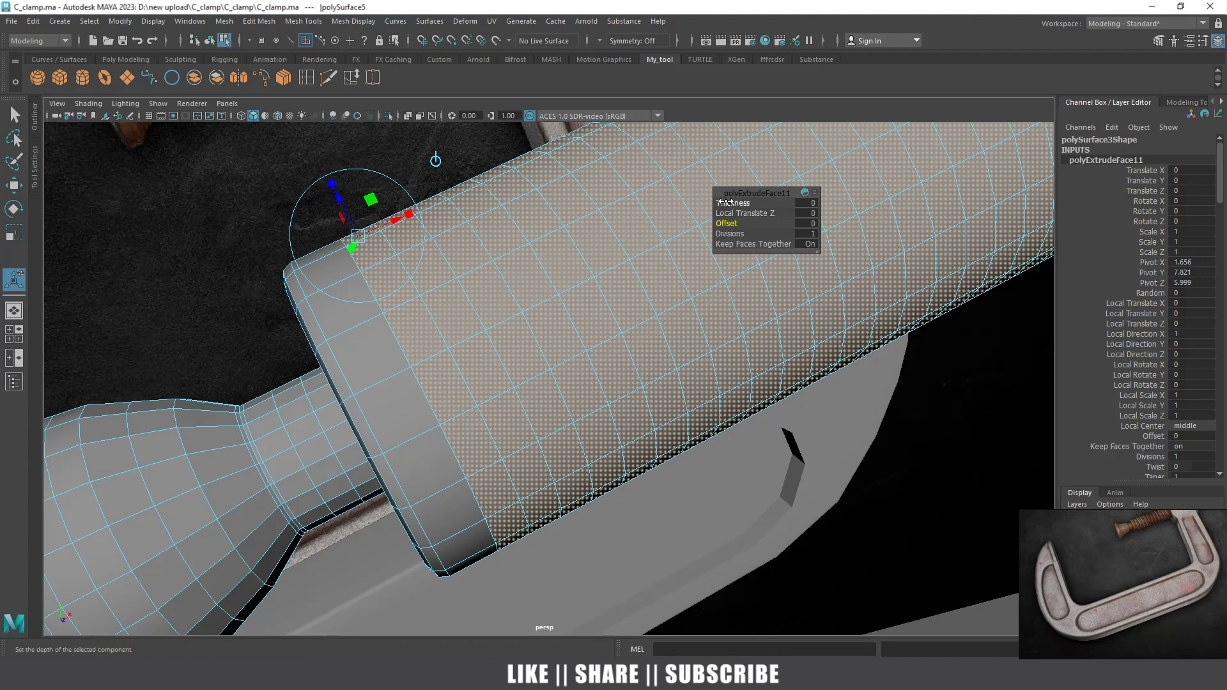
pyautogui.moveTo(726, 205); pyautogui.dragTo(727, 201)
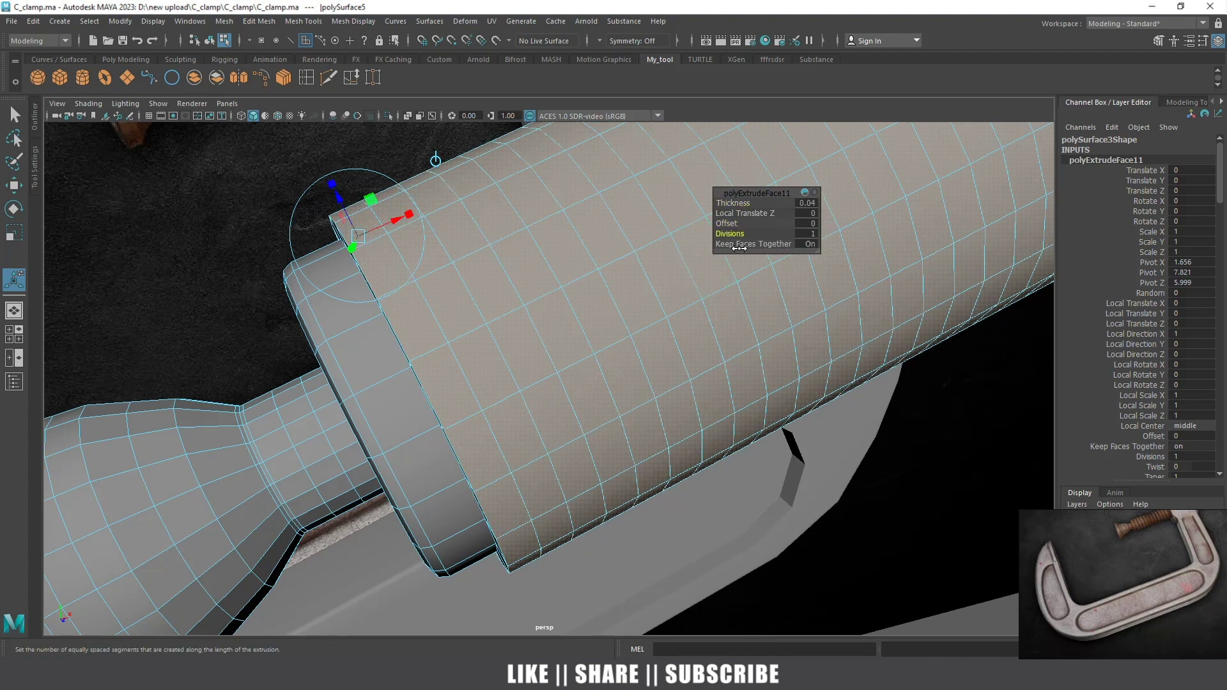
pyautogui.moveTo(782, 238); pyautogui.dragTo(827, 231)
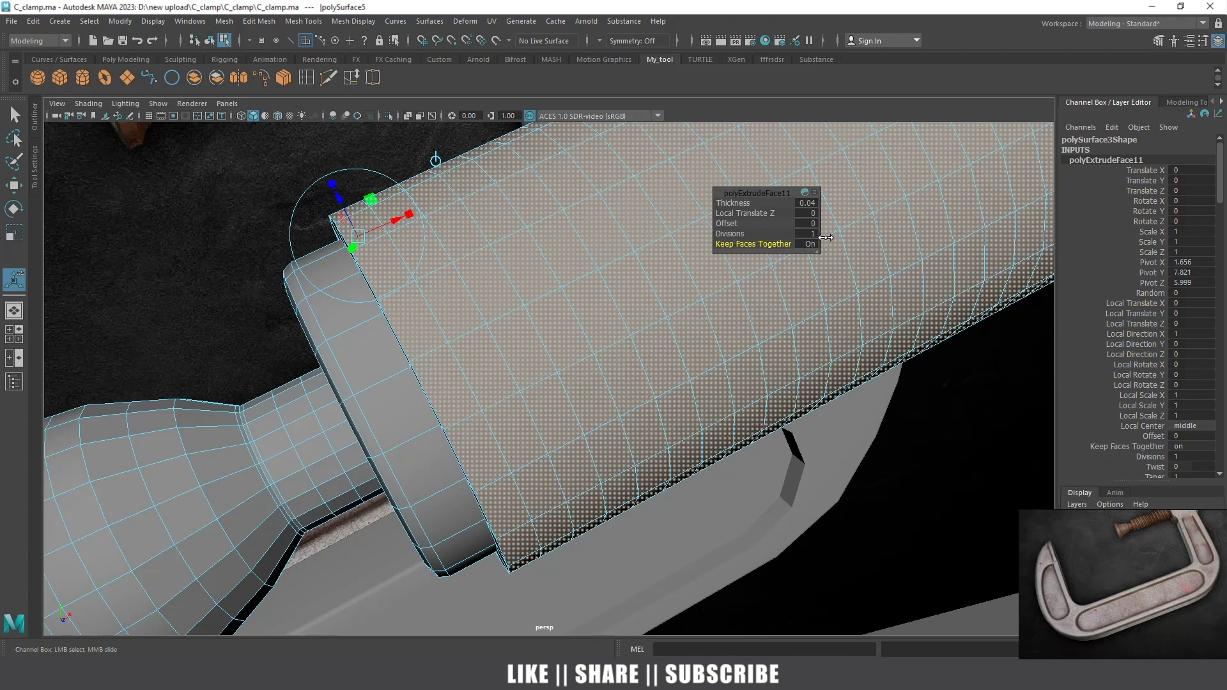
pyautogui.moveTo(568, 237); pyautogui.dragTo(583, 249, button='middle')
pyautogui.moveTo(572, 255)
pyautogui.keyDown('alt'); pyautogui.mouseDown()
pyautogui.moveTo(605, 456)
pyautogui.moveTo(601, 359)
pyautogui.mouseUp(); pyautogui.keyUp('alt')
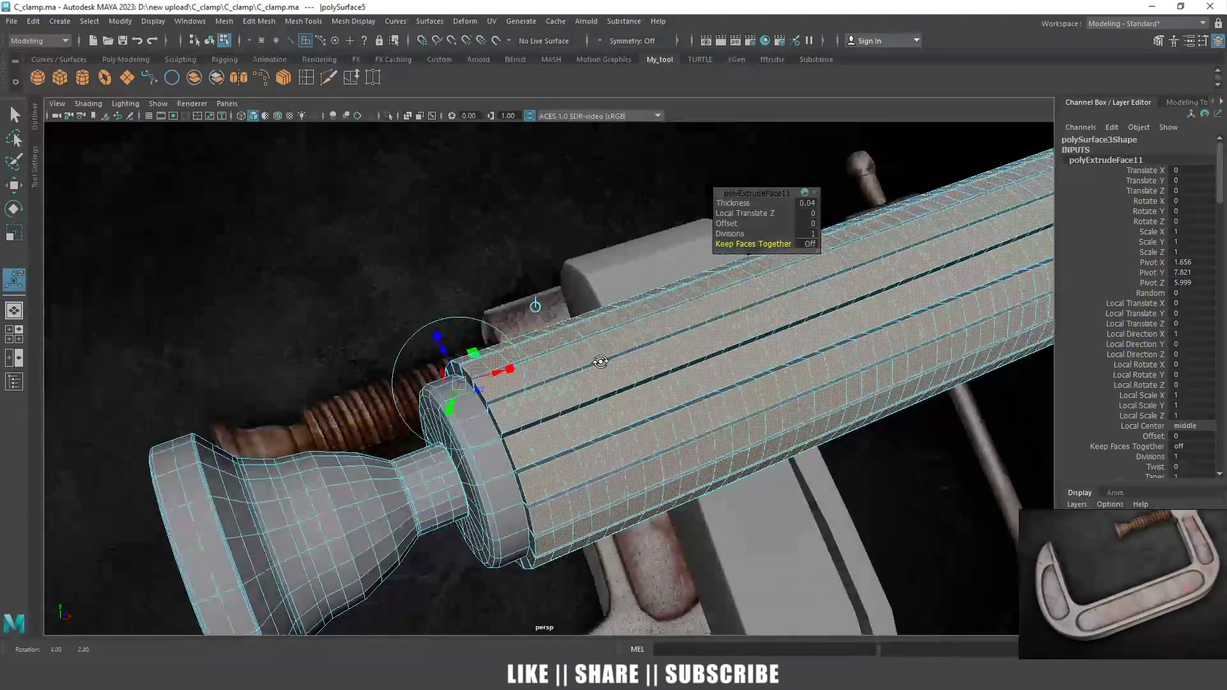
pyautogui.press('w')
pyautogui.hotkey('ctrl', 'z')
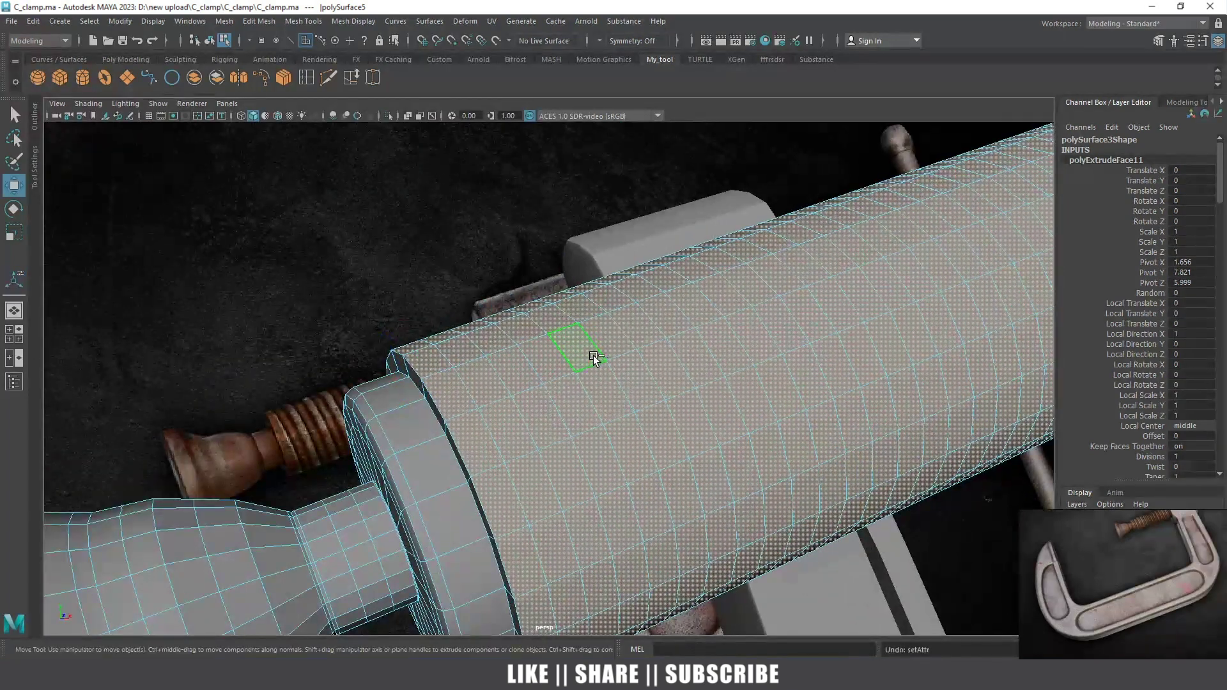
pyautogui.hotkey('ctrl', 'z')
pyautogui.scroll(-3, 593, 350)
pyautogui.keyDown('alt'); pyautogui.moveTo(594, 350); pyautogui.dragTo(527, 393); pyautogui.keyUp('alt')
pyautogui.scroll(3, 528, 392)
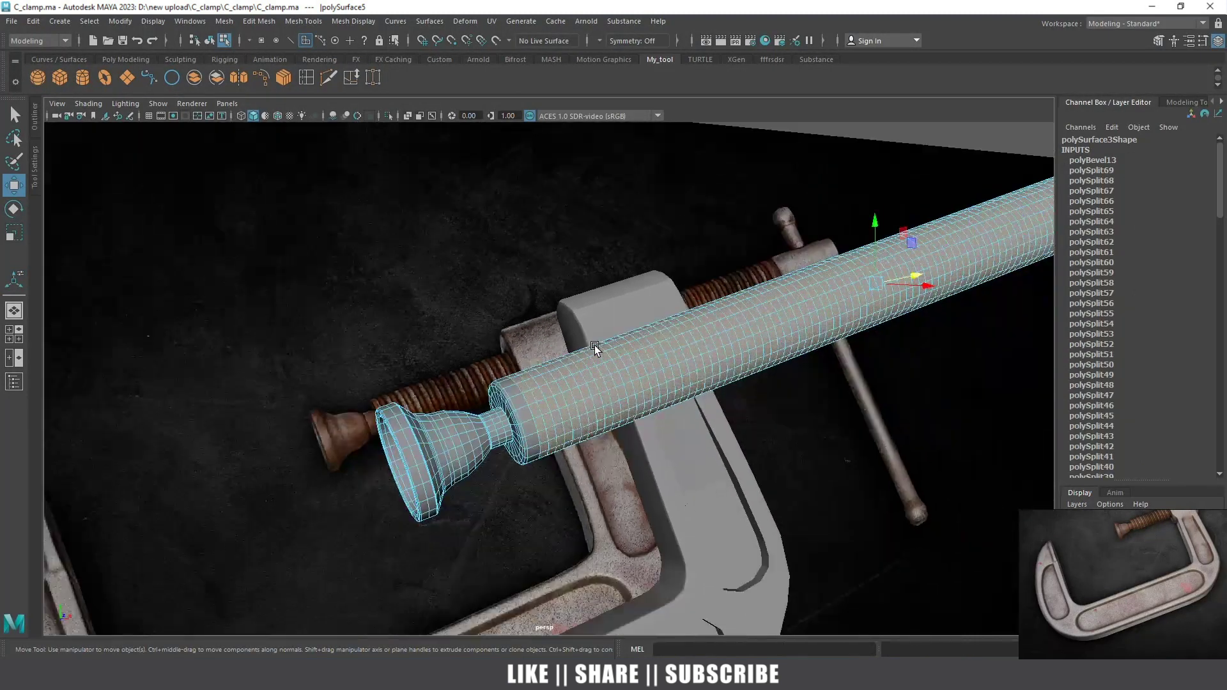
pyautogui.scroll(2, 527, 393)
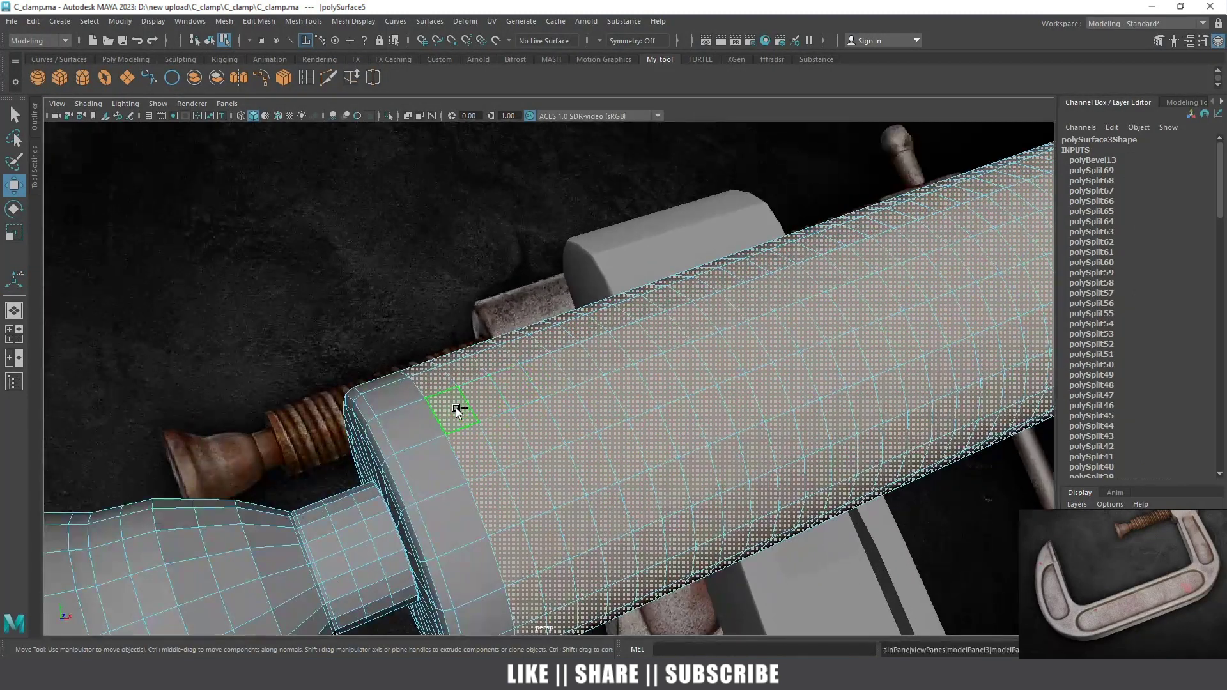
pyautogui.hotkey('ctrl', '1')
pyautogui.hotkey('ctrl', '1')
pyautogui.scroll(1, 464, 403)
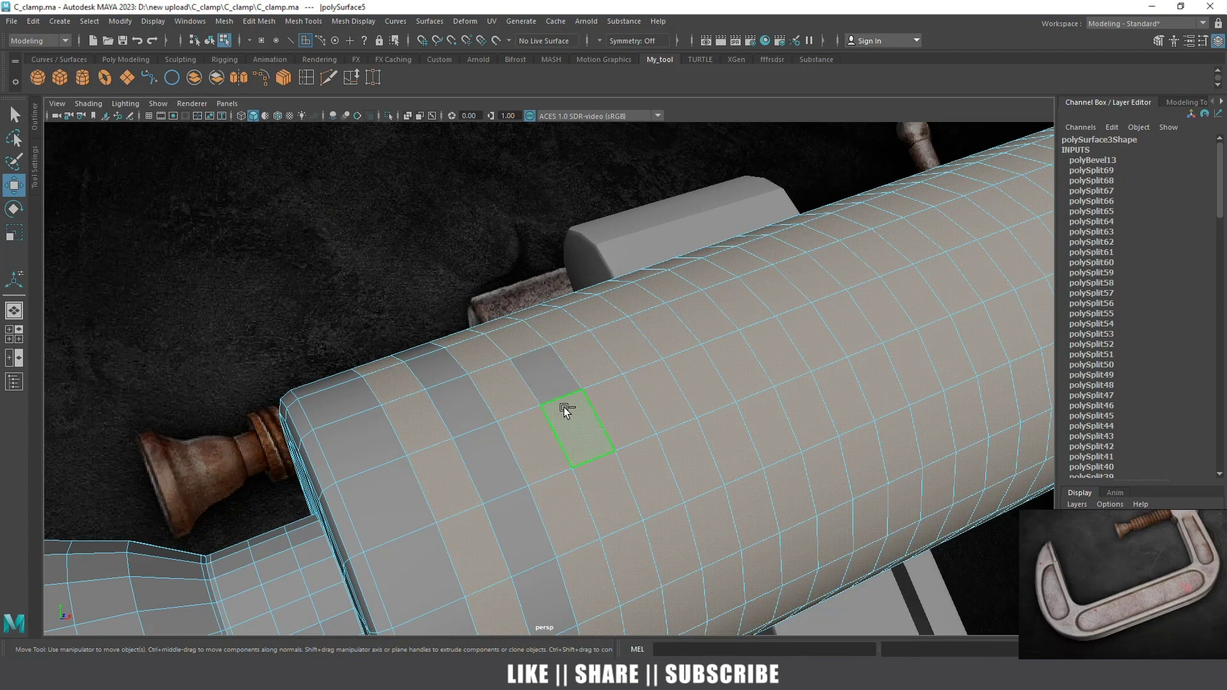
pyautogui.moveTo(644, 387)
pyautogui.keyDown('alt'); pyautogui.mouseDown()
pyautogui.moveTo(591, 430)
pyautogui.moveTo(552, 336)
pyautogui.mouseUp(); pyautogui.keyUp('alt')
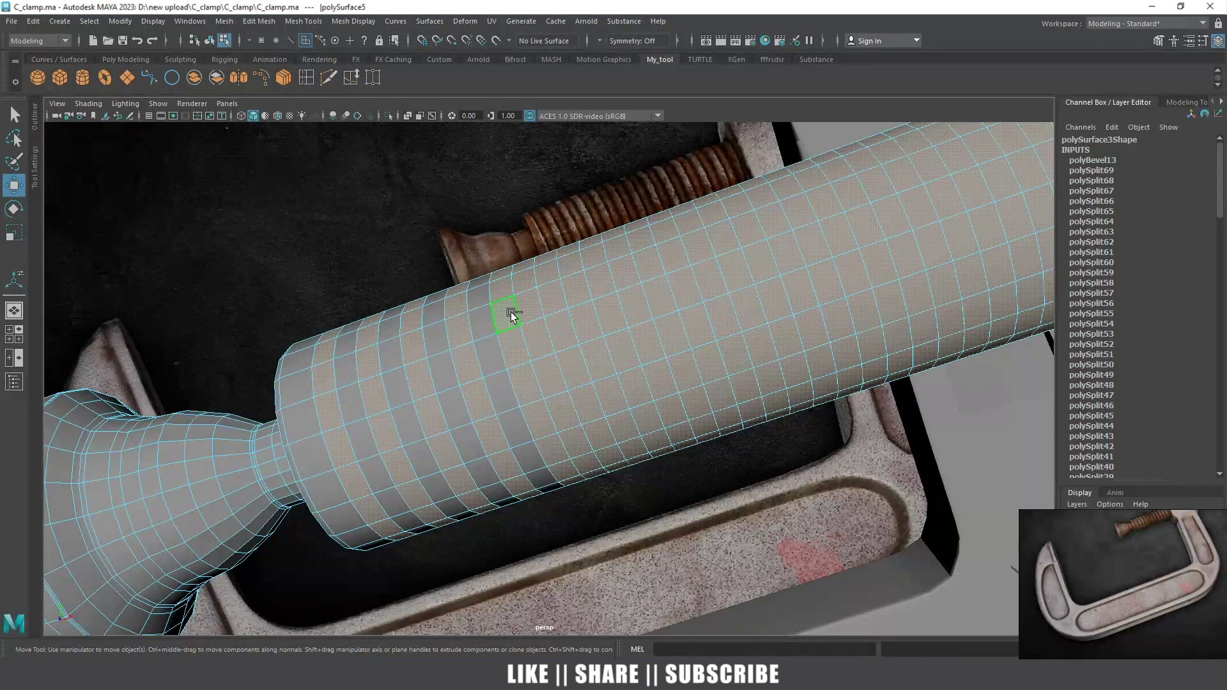
pyautogui.keyDown('alt'); pyautogui.moveTo(525, 303); pyautogui.dragTo(524, 368, button='right'); pyautogui.keyUp('alt')
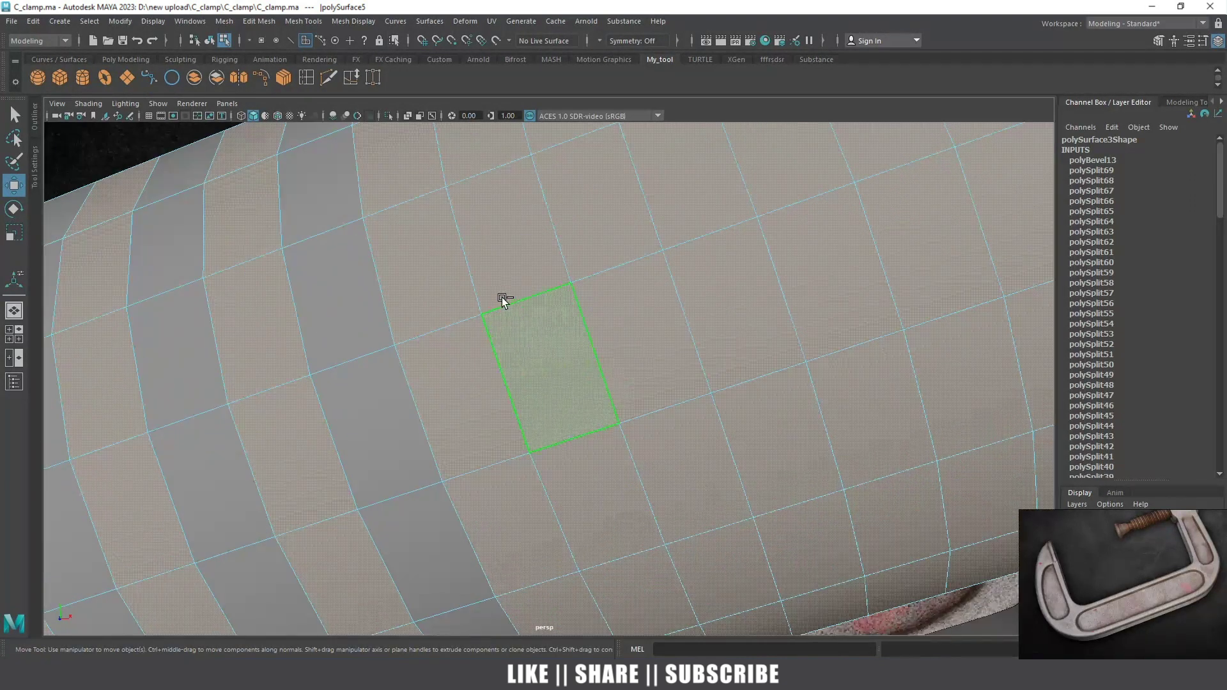
pyautogui.keyDown('alt'); pyautogui.moveTo(503, 301); pyautogui.dragTo(496, 255, button='right'); pyautogui.keyUp('alt')
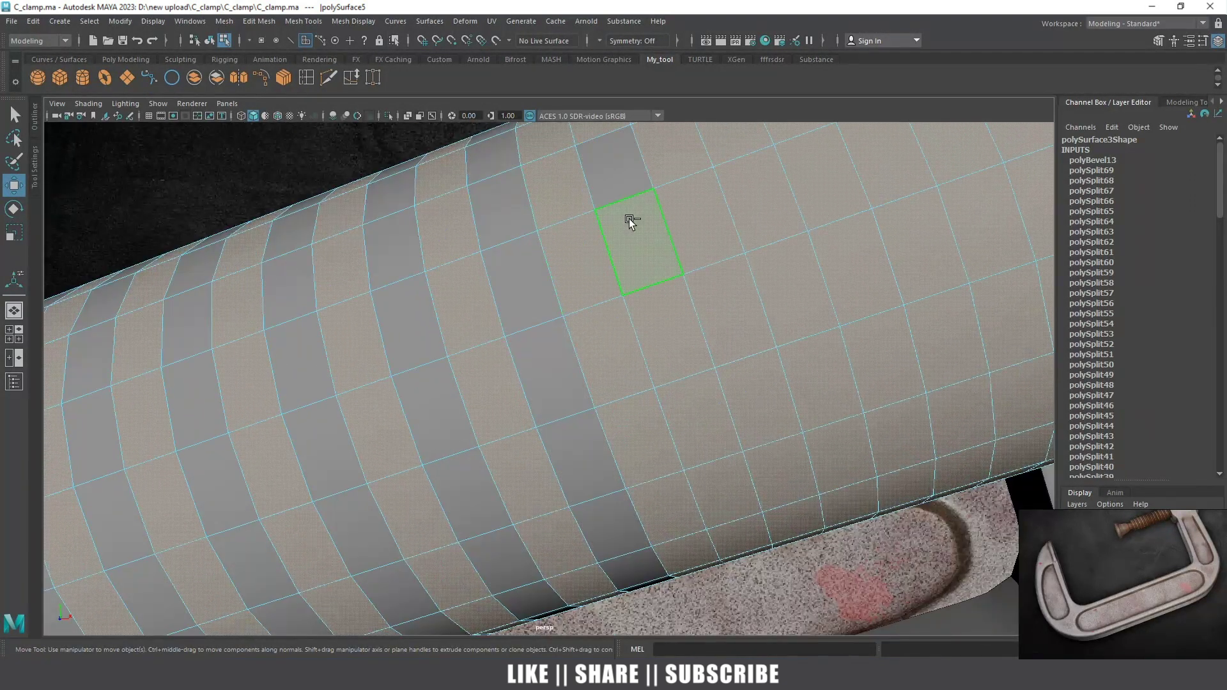
pyautogui.keyDown('alt'); pyautogui.moveTo(686, 255); pyautogui.dragTo(445, 354); pyautogui.keyUp('alt')
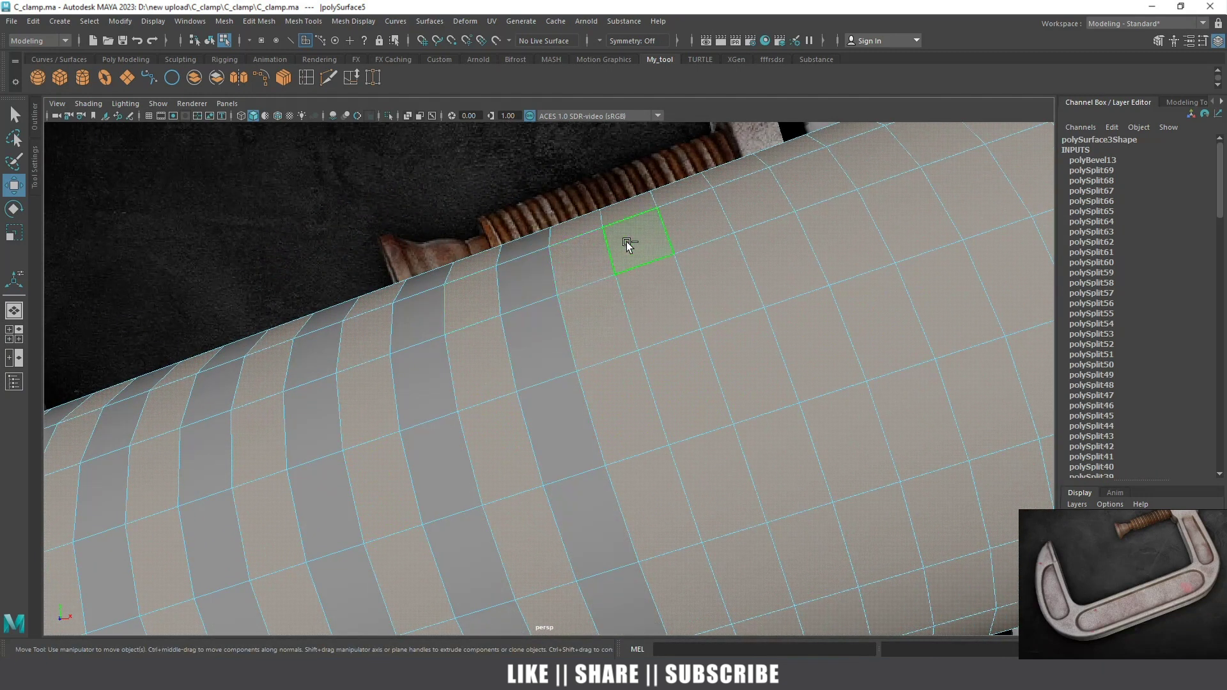
pyautogui.keyDown('alt'); pyautogui.moveTo(630, 315); pyautogui.dragTo(590, 293); pyautogui.keyUp('alt')
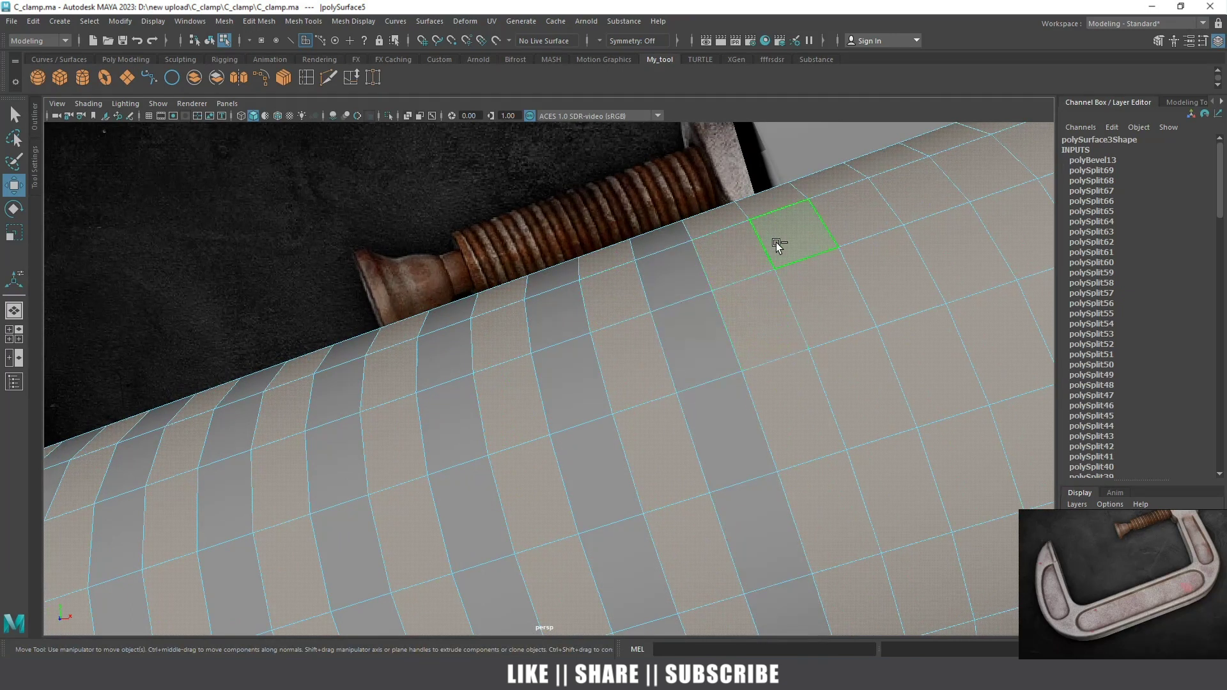
pyautogui.keyDown('alt'); pyautogui.moveTo(761, 334); pyautogui.dragTo(601, 377); pyautogui.keyUp('alt')
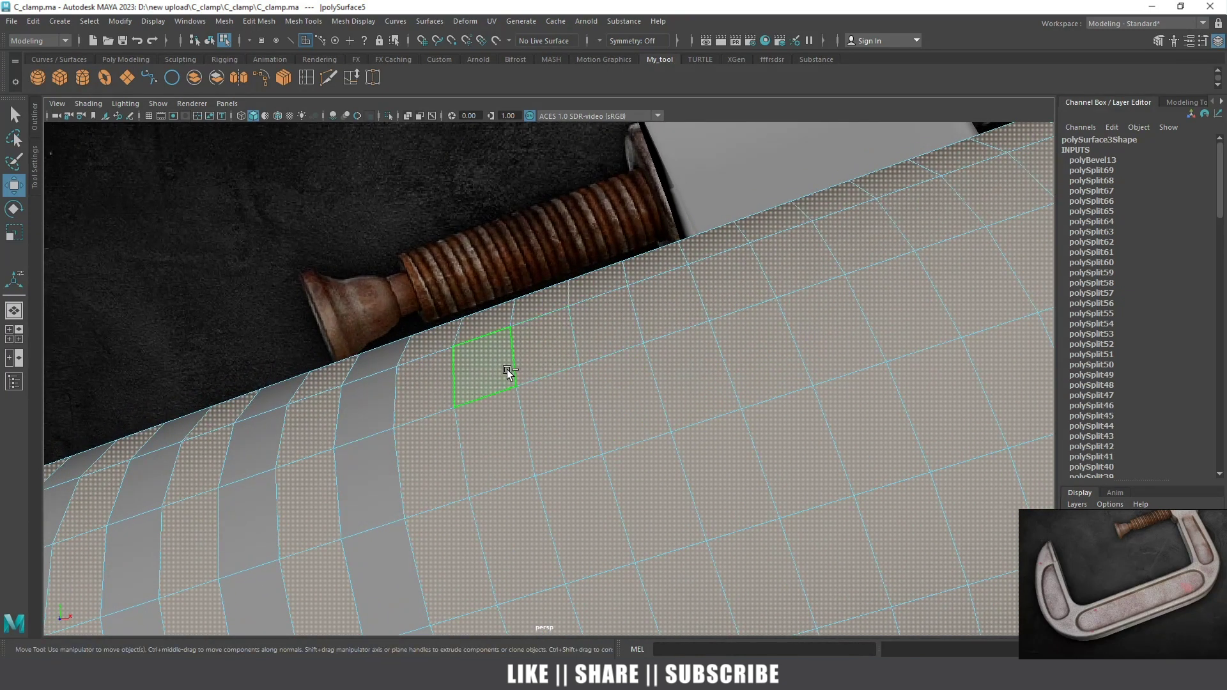
pyautogui.keyDown('alt'); pyautogui.moveTo(526, 396); pyautogui.dragTo(587, 325); pyautogui.keyUp('alt')
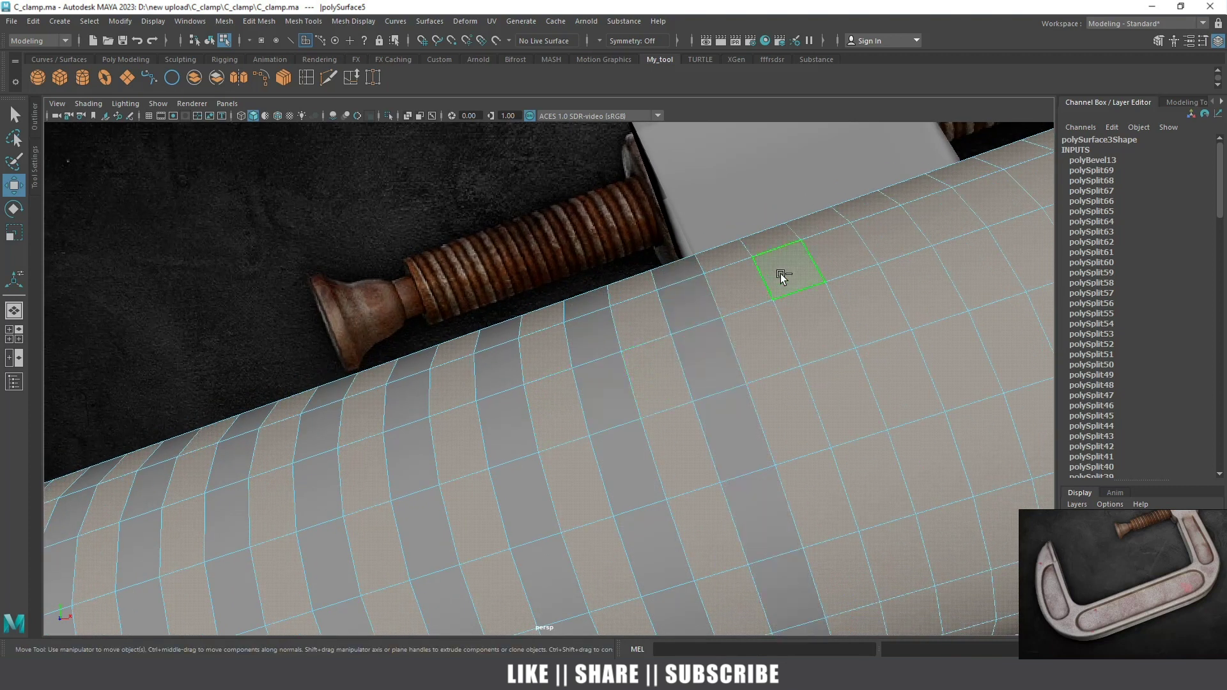
pyautogui.keyDown('alt'); pyautogui.moveTo(771, 317); pyautogui.dragTo(577, 409); pyautogui.keyUp('alt')
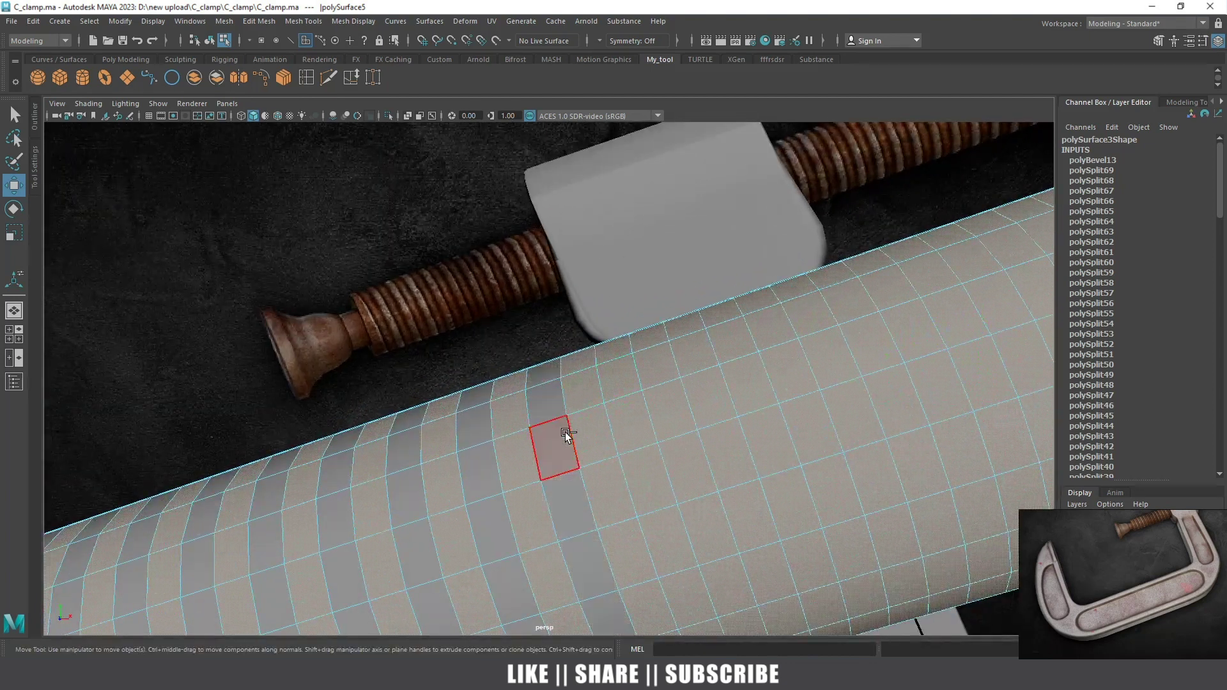
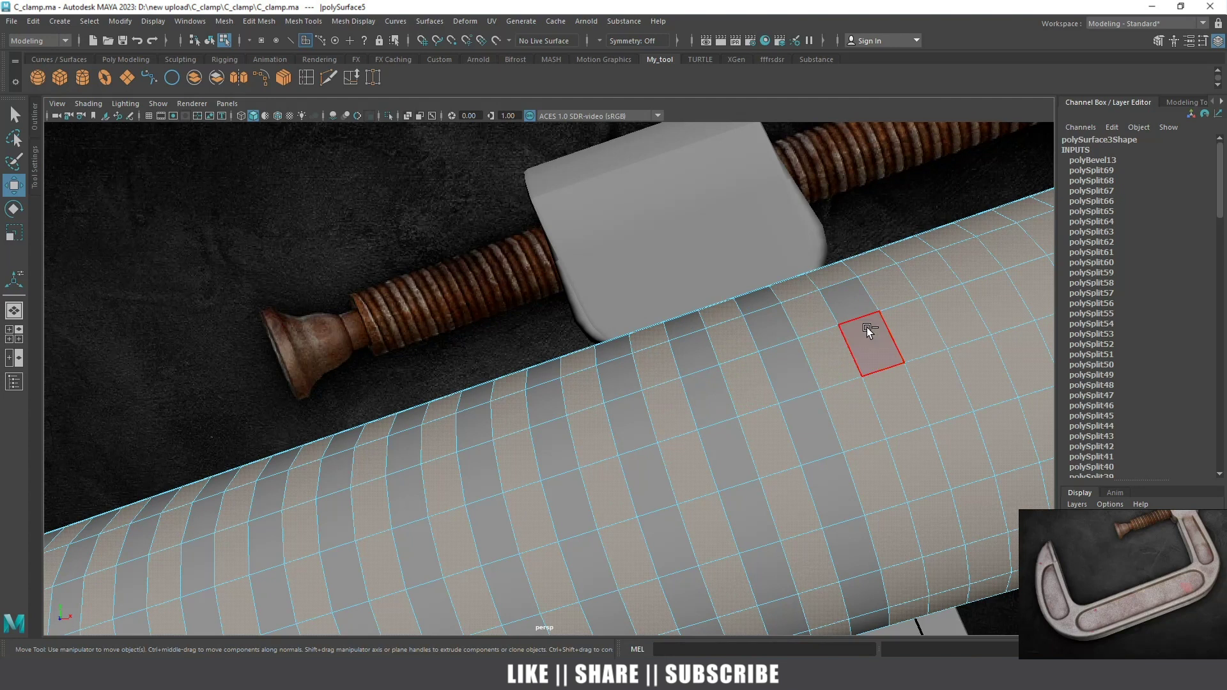
# Select the first alternating face loops along the handle cylinder, undoing one mis-picked loop
pyautogui.keyDown('alt'); pyautogui.moveTo(873, 317); pyautogui.dragTo(636, 377); pyautogui.keyUp('alt')
pyautogui.keyDown('shift'); pyautogui.doubleClick(603, 397); pyautogui.keyUp('shift')
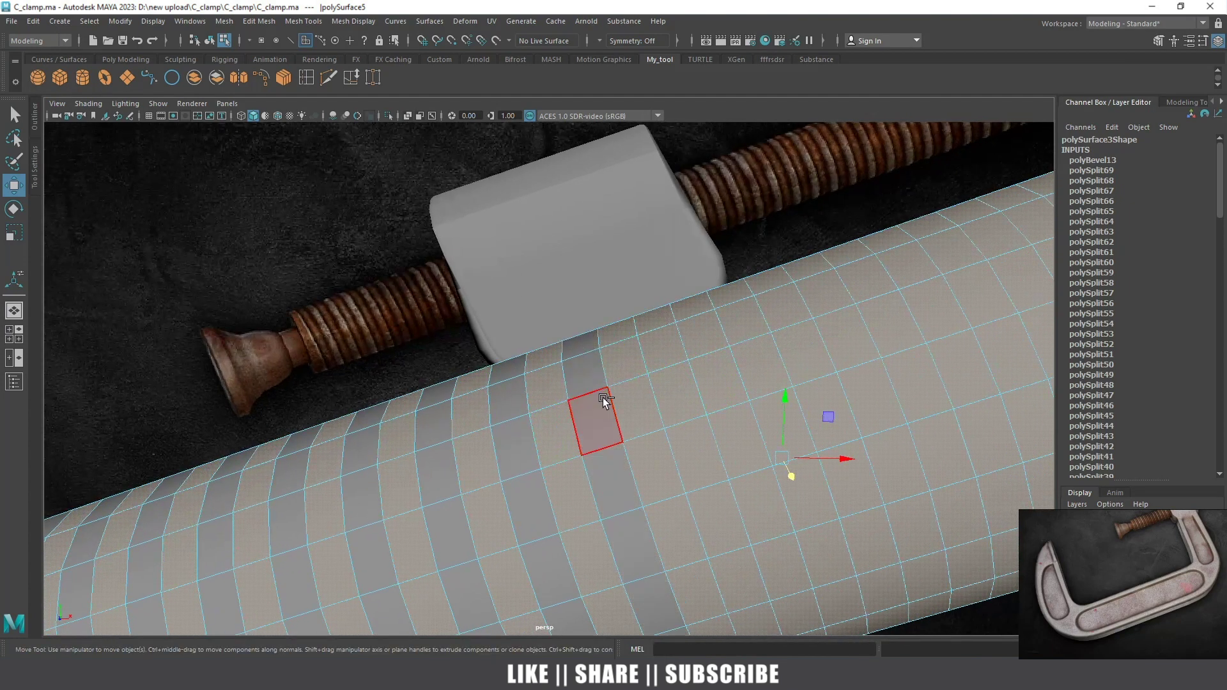
pyautogui.keyDown('shift'); pyautogui.doubleClick(662, 376); pyautogui.keyUp('shift')
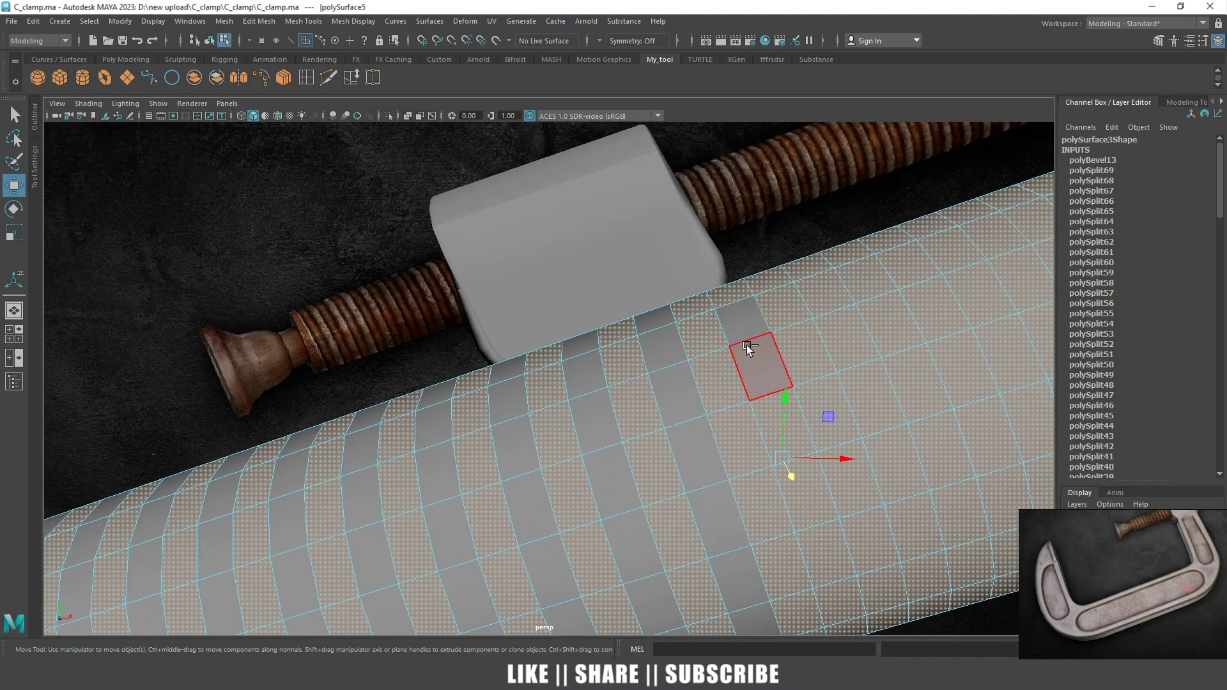
pyautogui.keyDown('shift'); pyautogui.doubleClick(746, 345); pyautogui.keyUp('shift')
pyautogui.keyDown('alt'); pyautogui.moveTo(838, 313); pyautogui.dragTo(516, 393); pyautogui.keyUp('alt')
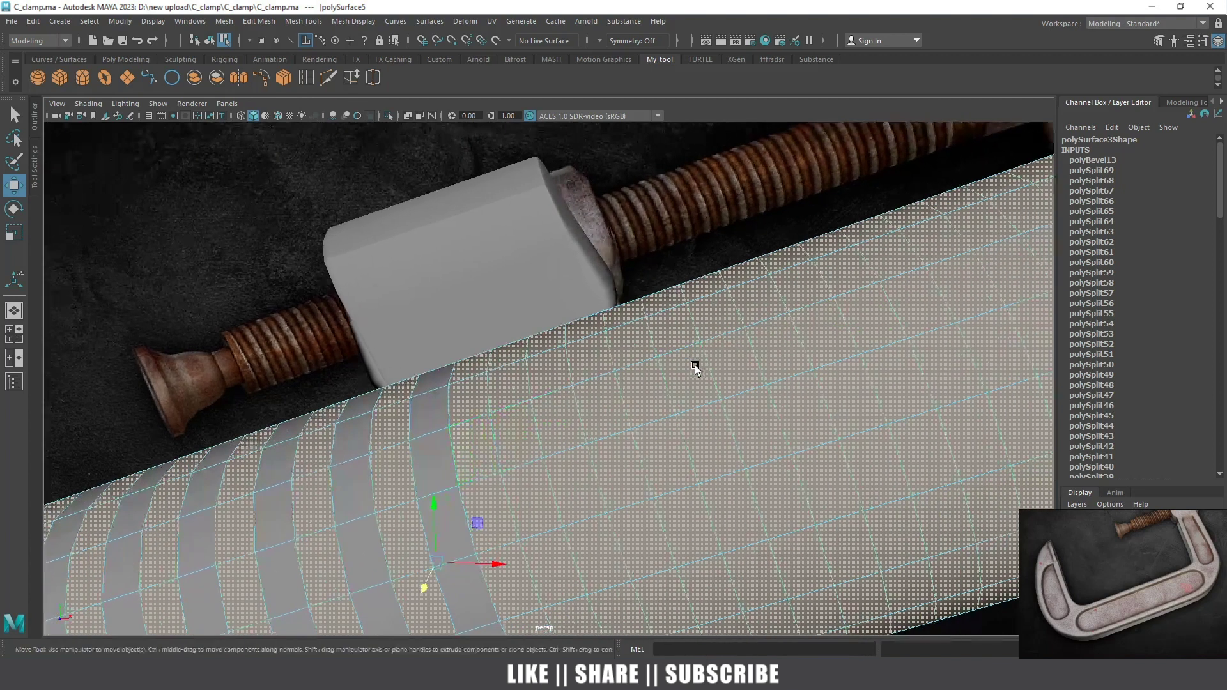
pyautogui.keyDown('shift'); pyautogui.doubleClick(518, 412); pyautogui.keyUp('shift')
pyautogui.keyDown('shift'); pyautogui.doubleClick(593, 386); pyautogui.keyUp('shift')
pyautogui.keyDown('shift'); pyautogui.doubleClick(690, 343); pyautogui.keyUp('shift')
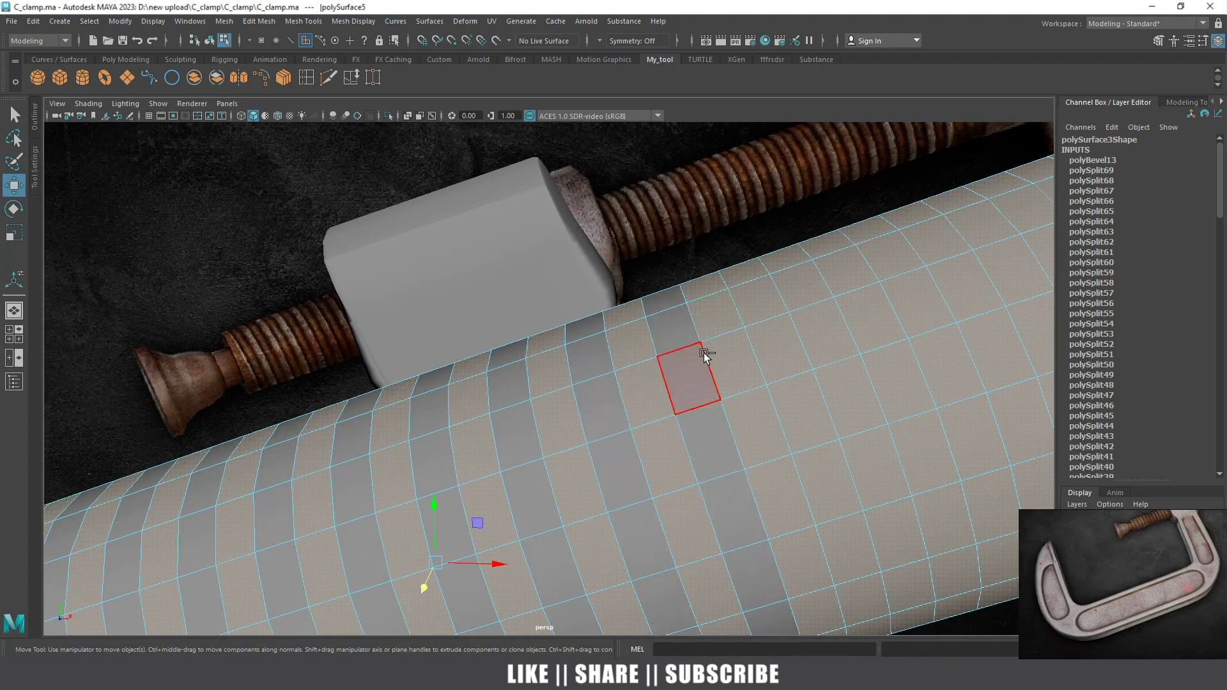
pyautogui.keyDown('shift'); pyautogui.doubleClick(759, 330); pyautogui.keyUp('shift')
pyautogui.keyDown('alt'); pyautogui.moveTo(763, 329); pyautogui.dragTo(601, 401); pyautogui.keyUp('alt')
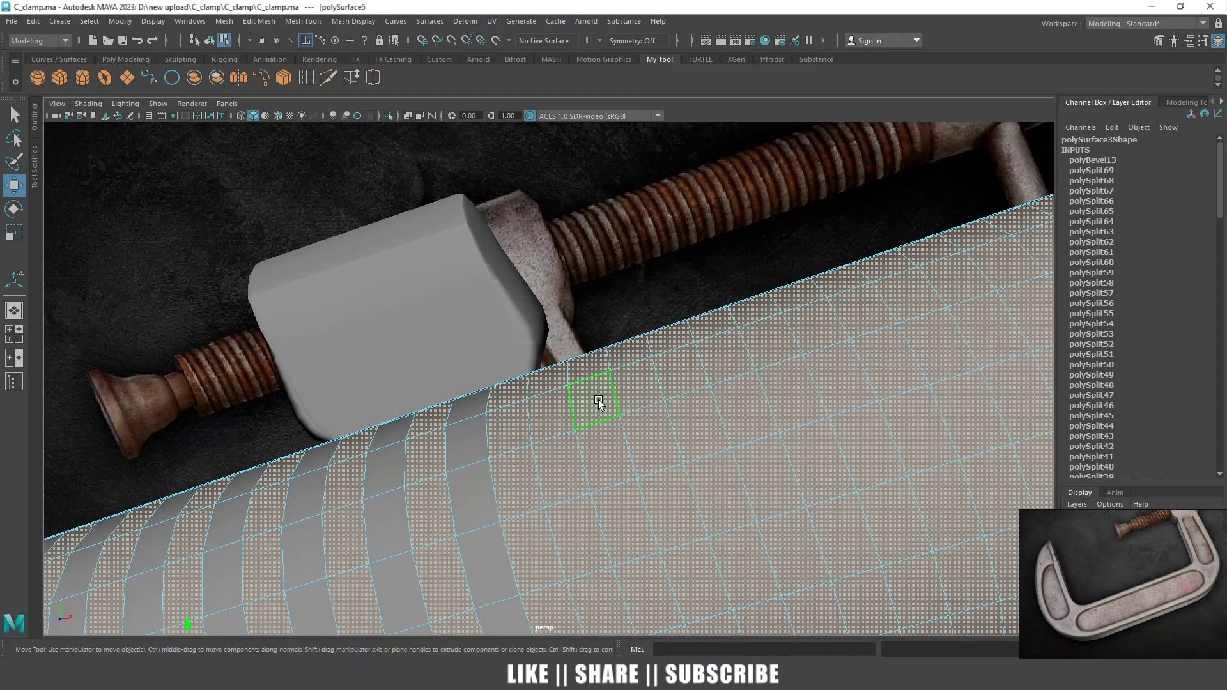
pyautogui.keyDown('shift'); pyautogui.doubleClick(559, 448); pyautogui.keyUp('shift')
pyautogui.keyDown('shift'); pyautogui.doubleClick(644, 393); pyautogui.keyUp('shift')
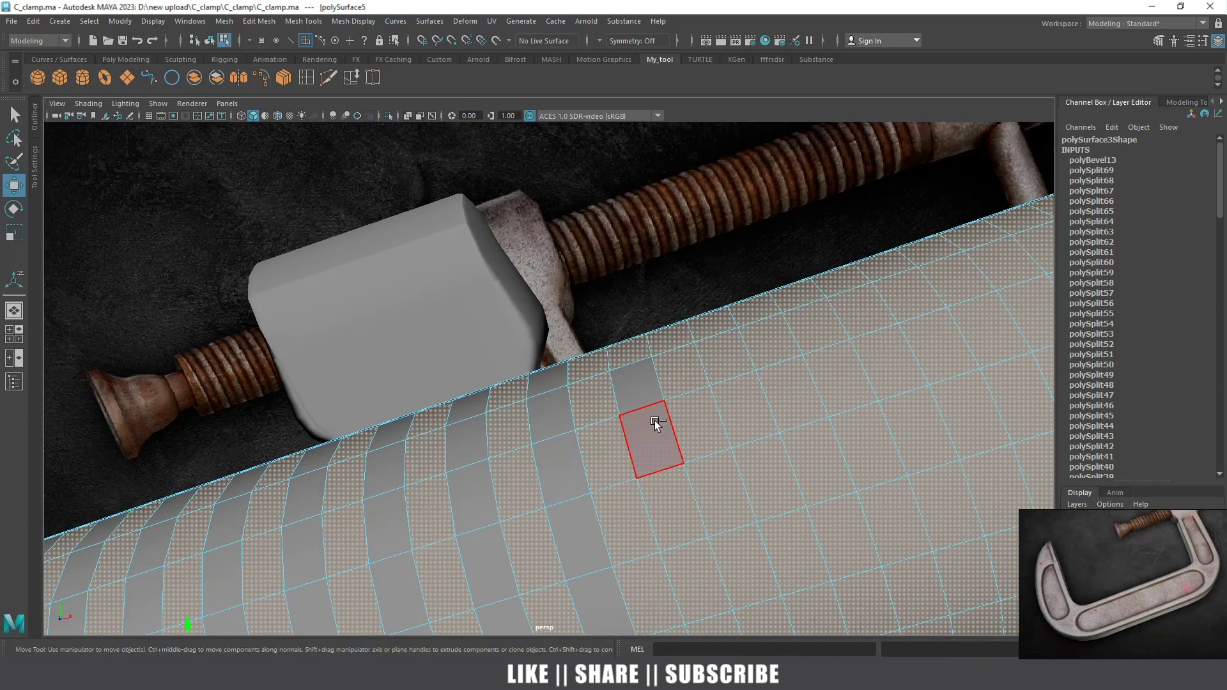
pyautogui.keyDown('shift'); pyautogui.doubleClick(709, 358); pyautogui.keyUp('shift')
pyautogui.hotkey('ctrl', 'z')
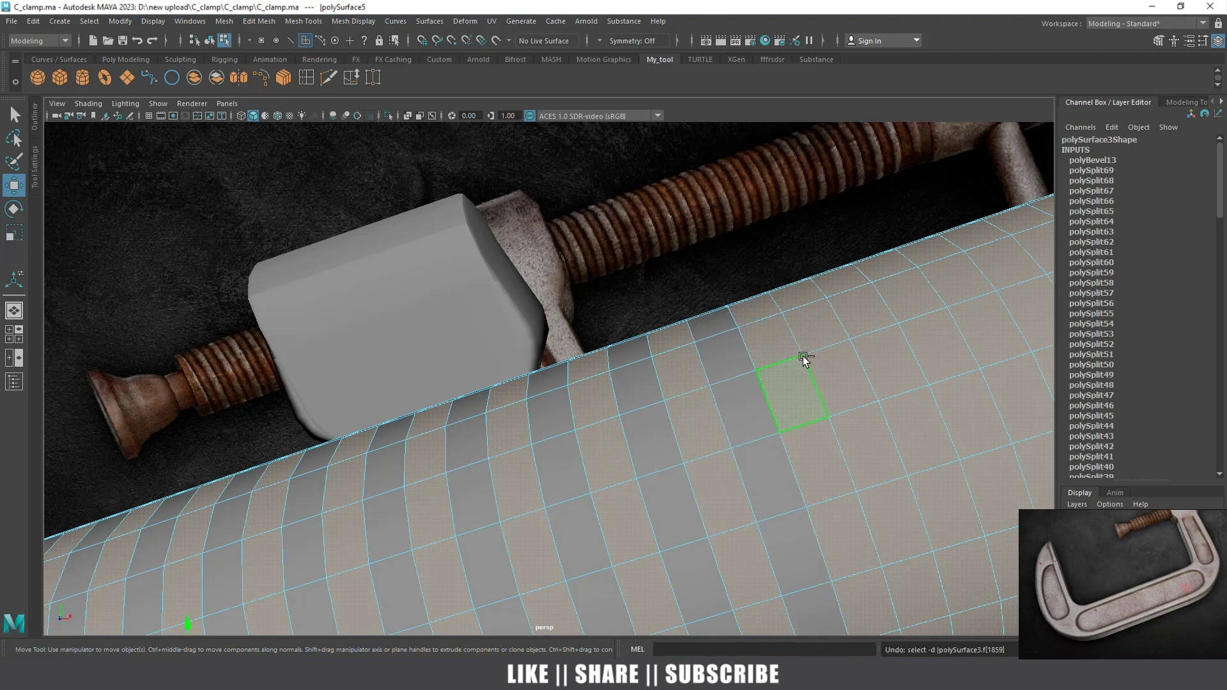
pyautogui.keyDown('shift'); pyautogui.doubleClick(809, 325); pyautogui.keyUp('shift')
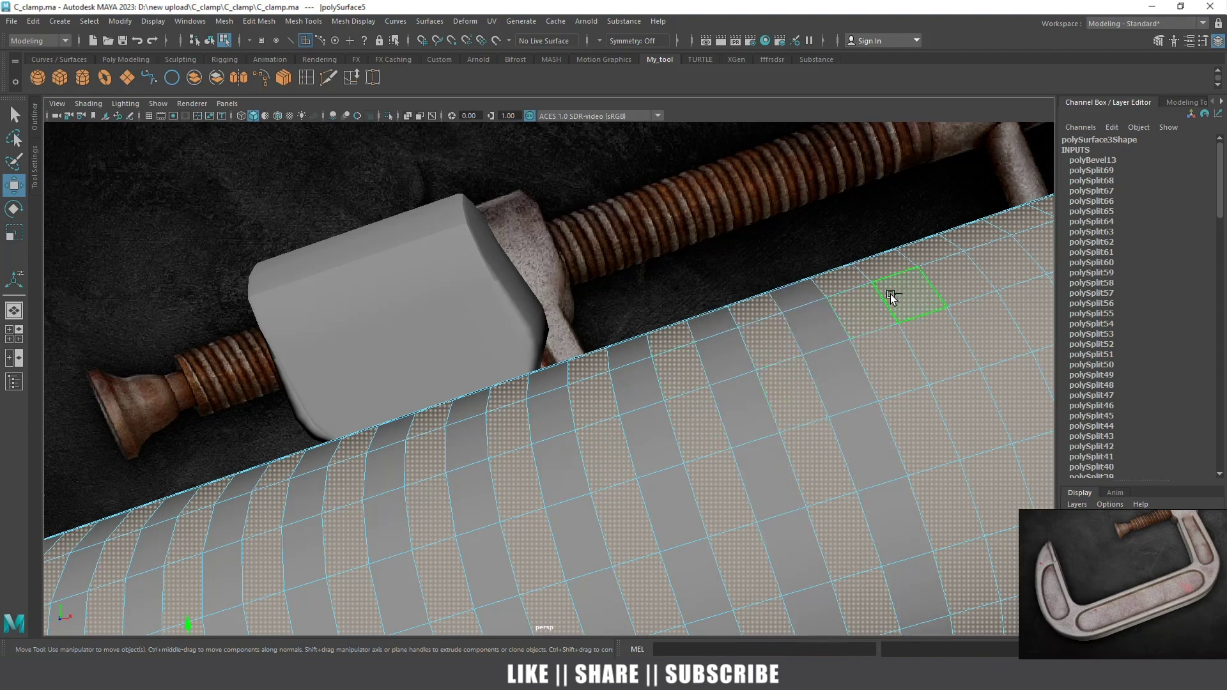
# Add more alternating face loops further along the handle cylinder
pyautogui.scroll(4, 648, 395)
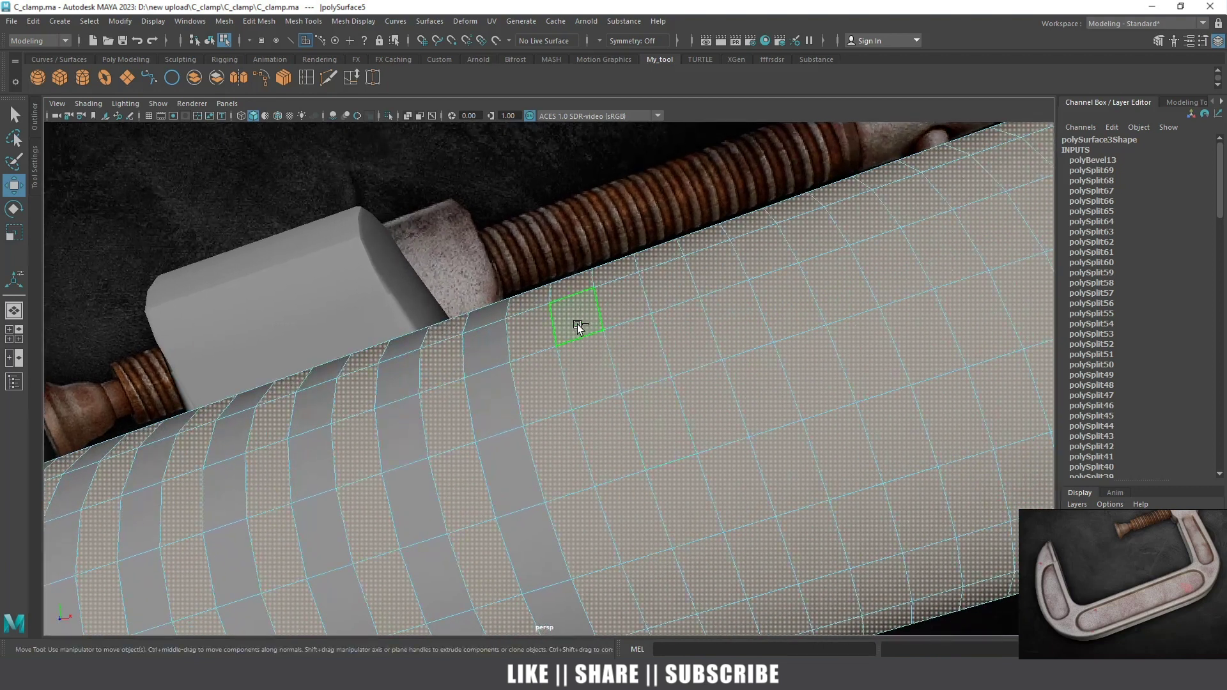
pyautogui.keyDown('shift'); pyautogui.doubleClick(589, 358); pyautogui.keyUp('shift')
pyautogui.keyDown('shift'); pyautogui.doubleClick(702, 331); pyautogui.keyUp('shift')
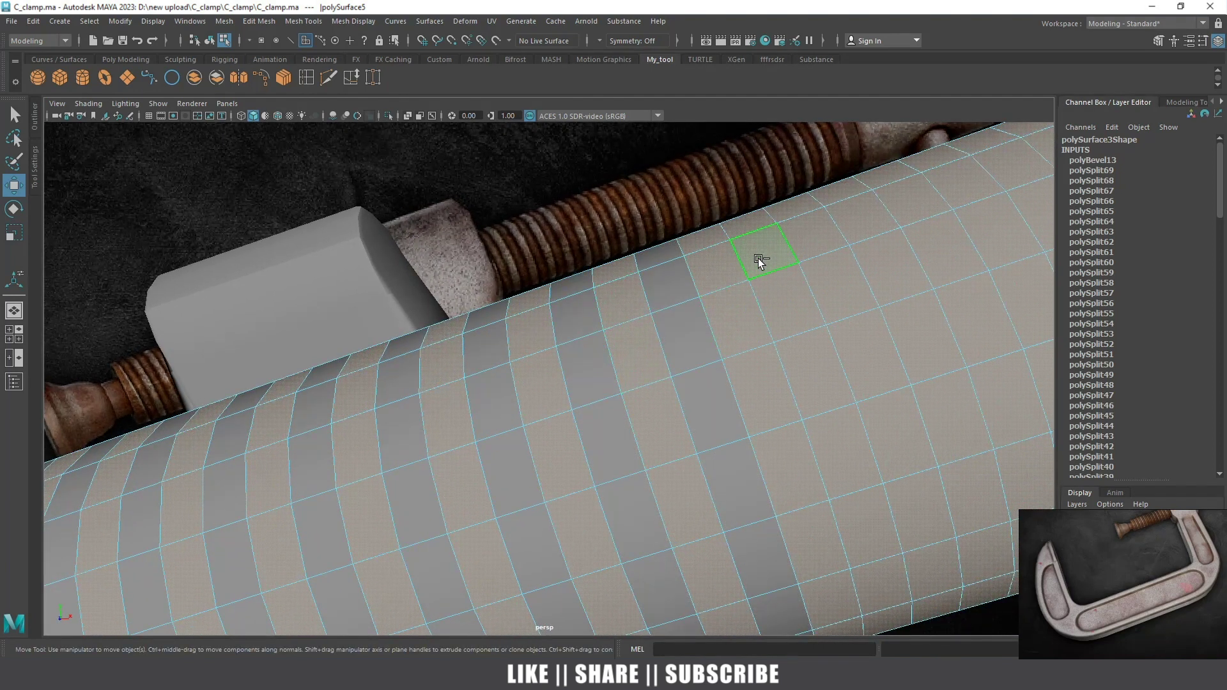
pyautogui.keyDown('shift'); pyautogui.doubleClick(826, 278); pyautogui.keyUp('shift')
pyautogui.keyDown('alt'); pyautogui.moveTo(827, 276); pyautogui.dragTo(683, 364, button='middle'); pyautogui.keyUp('alt')
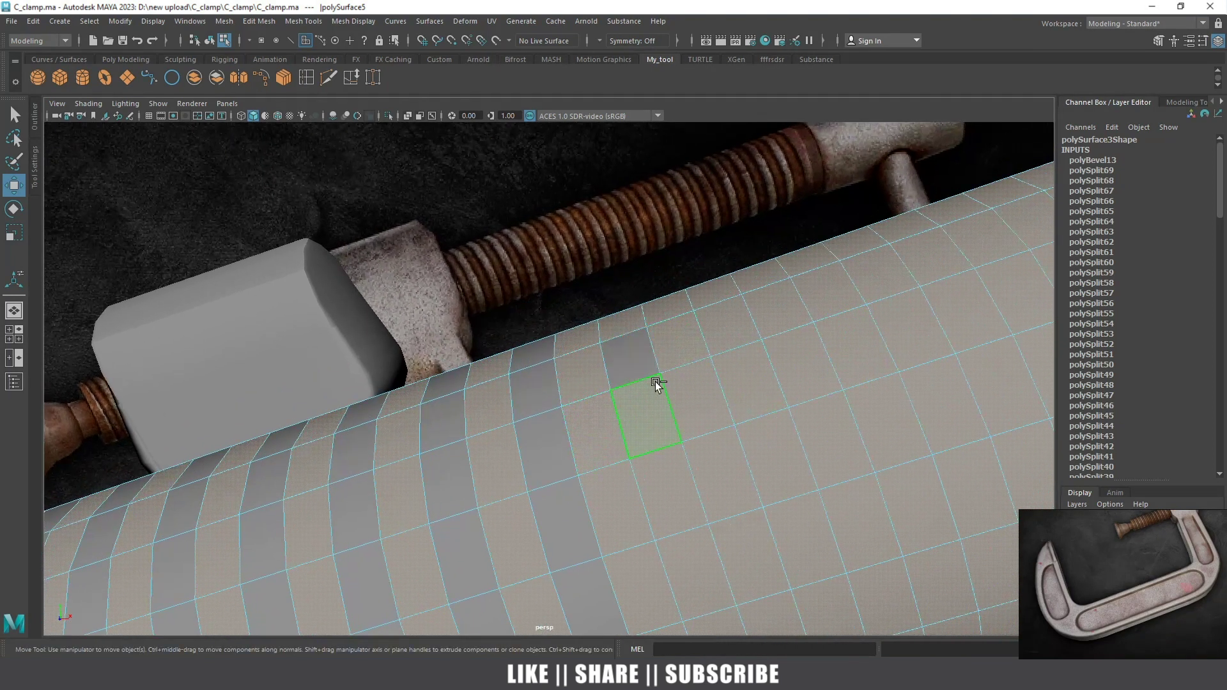
pyautogui.keyDown('shift'); pyautogui.doubleClick(655, 384); pyautogui.keyUp('shift')
pyautogui.keyDown('shift'); pyautogui.doubleClick(752, 362); pyautogui.keyUp('shift')
pyautogui.keyDown('shift'); pyautogui.doubleClick(831, 322); pyautogui.keyUp('shift')
pyautogui.moveTo(833, 324)
pyautogui.keyDown('alt'); pyautogui.mouseDown(button='middle')
pyautogui.moveTo(776, 348)
pyautogui.moveTo(604, 373)
pyautogui.mouseUp(button='middle'); pyautogui.keyUp('alt')
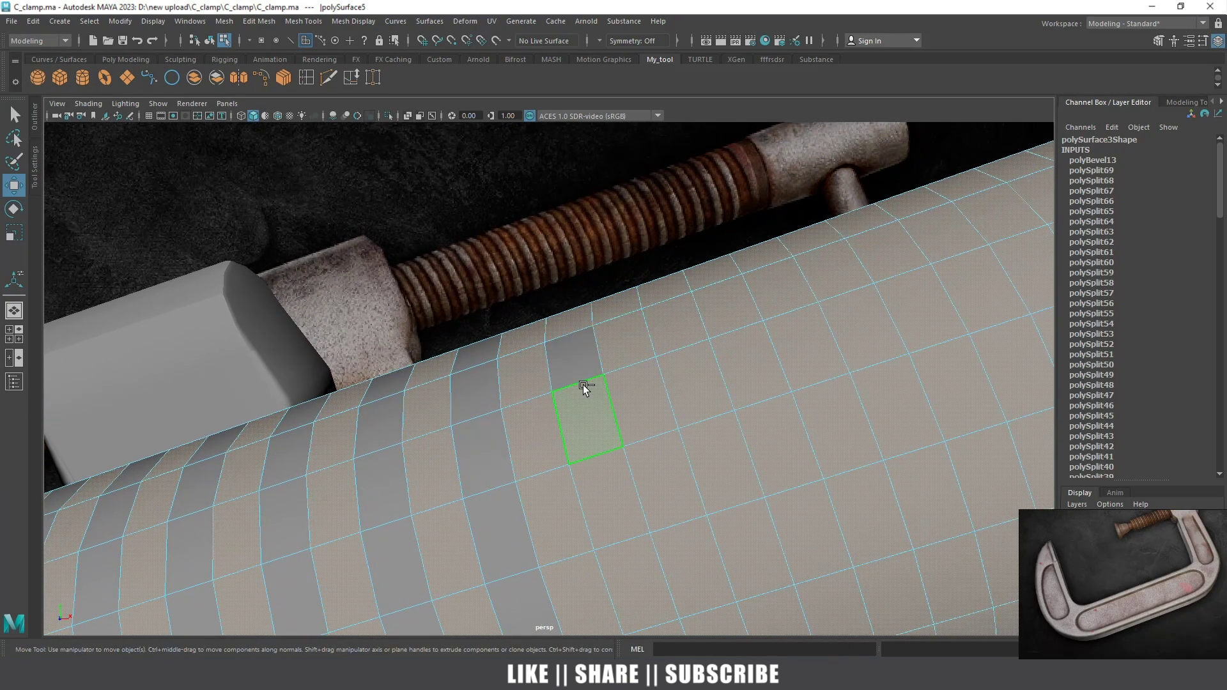
pyautogui.keyDown('shift'); pyautogui.doubleClick(583, 385); pyautogui.keyUp('shift')
# Undo a stray selection change and apply Extrude Face to the selected alternating bands
pyautogui.click(785, 290)
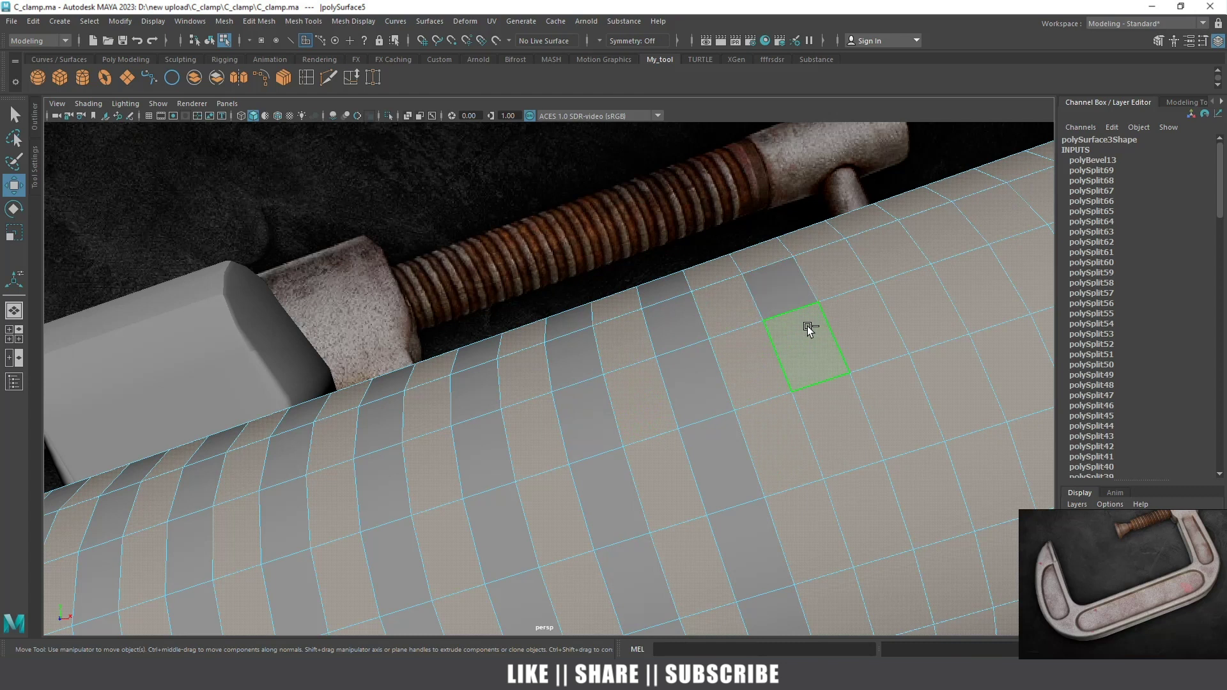
pyautogui.keyDown('alt'); pyautogui.moveTo(818, 338); pyautogui.dragTo(649, 369, button='middle'); pyautogui.keyUp('alt')
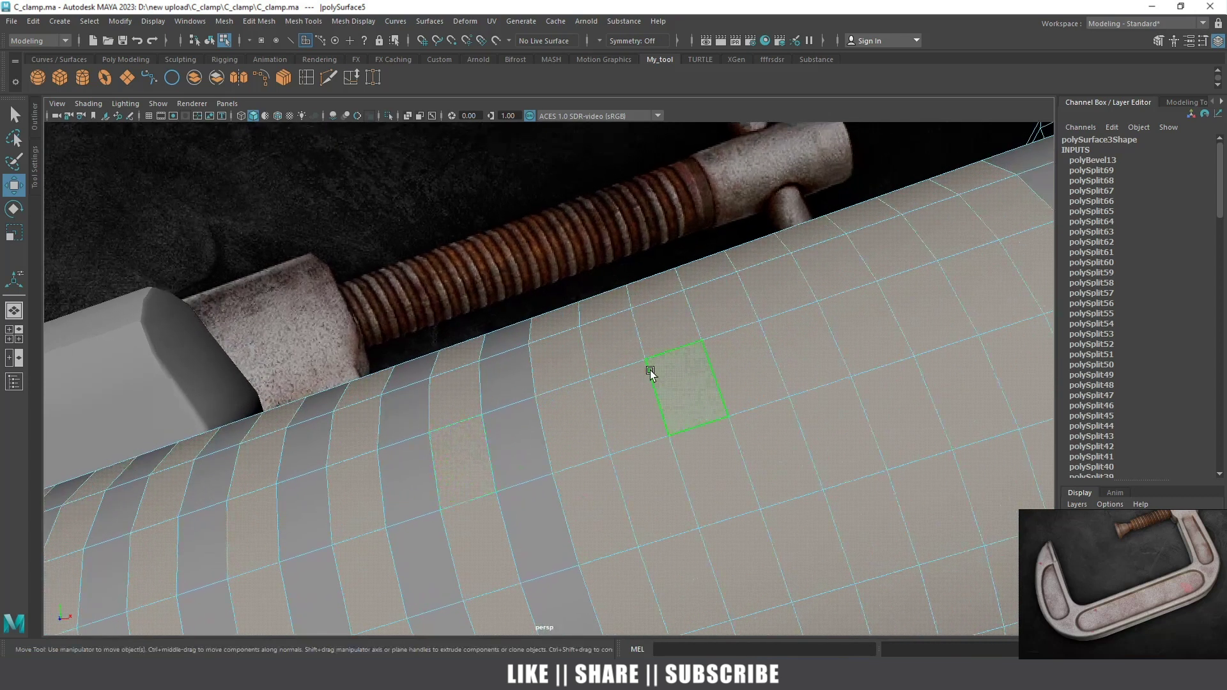
pyautogui.hotkey('ctrl', 'z')
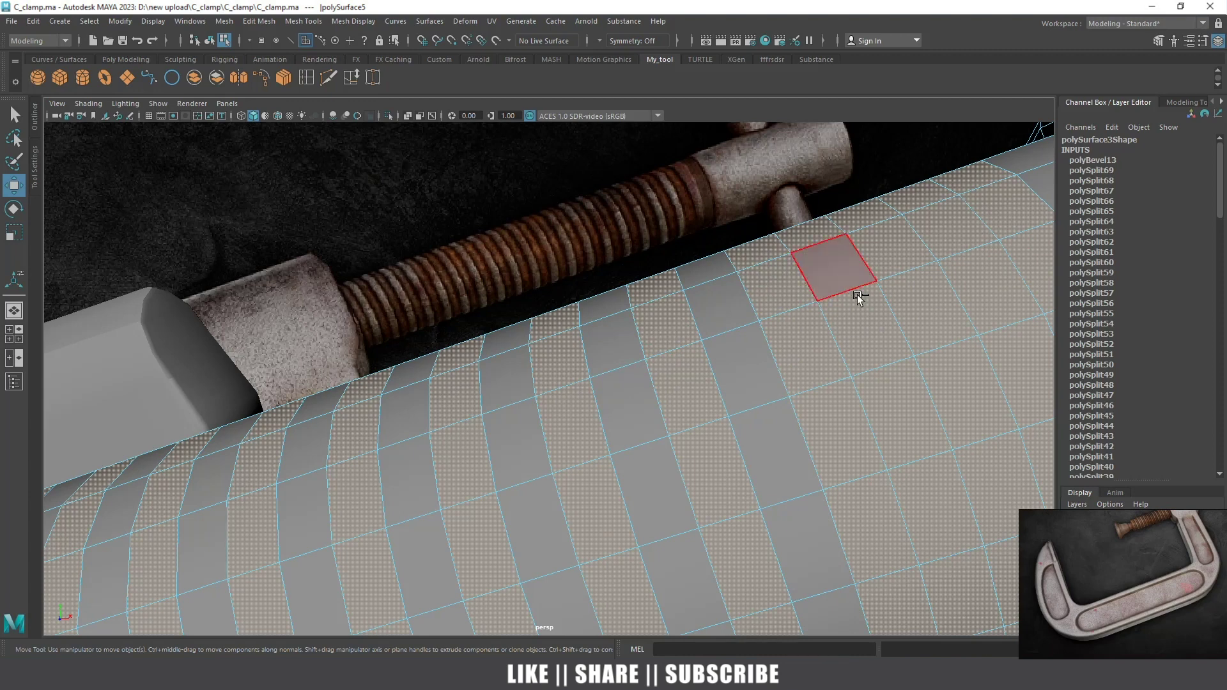
pyautogui.moveTo(866, 309)
pyautogui.keyDown('alt'); pyautogui.mouseDown(button='middle')
pyautogui.moveTo(761, 370)
pyautogui.moveTo(663, 374)
pyautogui.mouseUp(button='middle'); pyautogui.keyUp('alt')
pyautogui.click(632, 404)
pyautogui.scroll(-5, 629, 395)
pyautogui.scroll(2, 516, 358)
pyautogui.scroll(-2, 517, 358)
pyautogui.keyDown('alt'); pyautogui.moveTo(527, 373); pyautogui.dragTo(544, 268); pyautogui.keyUp('alt')
pyautogui.scroll(3, 547, 251)
pyautogui.keyDown('shift'); pyautogui.moveTo(541, 231); pyautogui.dragTo(547, 264, button='right'); pyautogui.keyUp('shift')
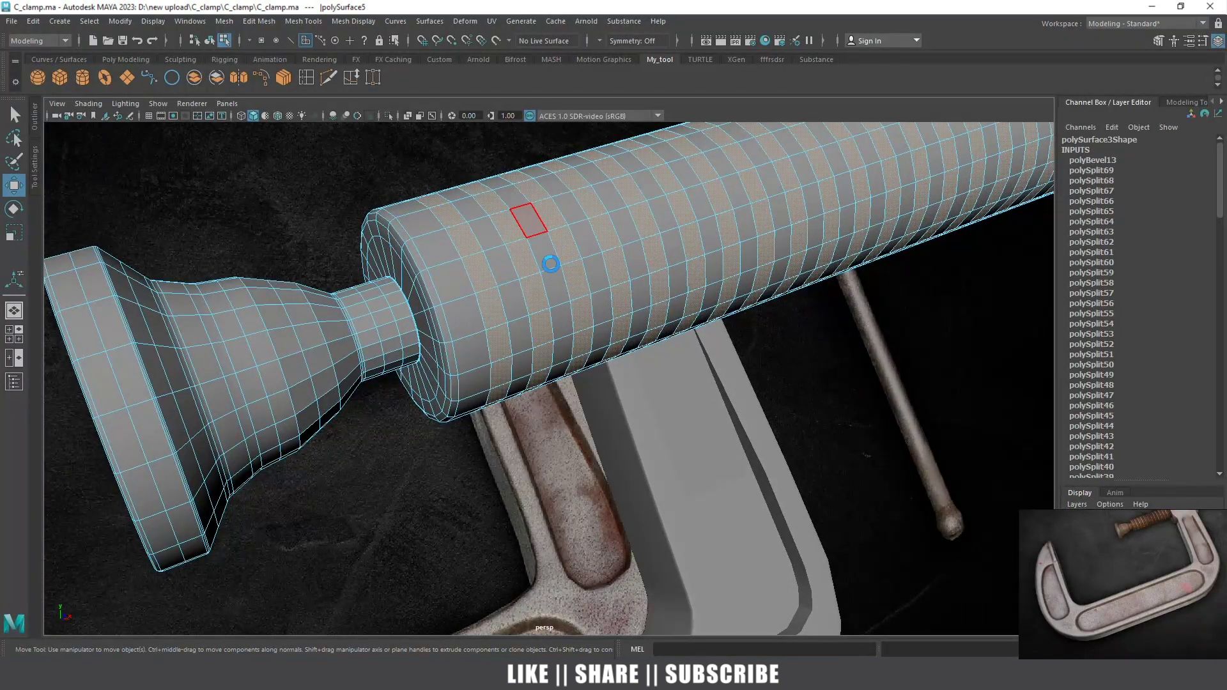
pyautogui.moveTo(547, 268)
pyautogui.keyDown('alt'); pyautogui.mouseDown()
pyautogui.moveTo(536, 288)
pyautogui.moveTo(506, 288)
pyautogui.mouseUp(); pyautogui.keyUp('alt')
# Set the band extrusion's offset to 0.001
pyautogui.scroll(2, 507, 288)
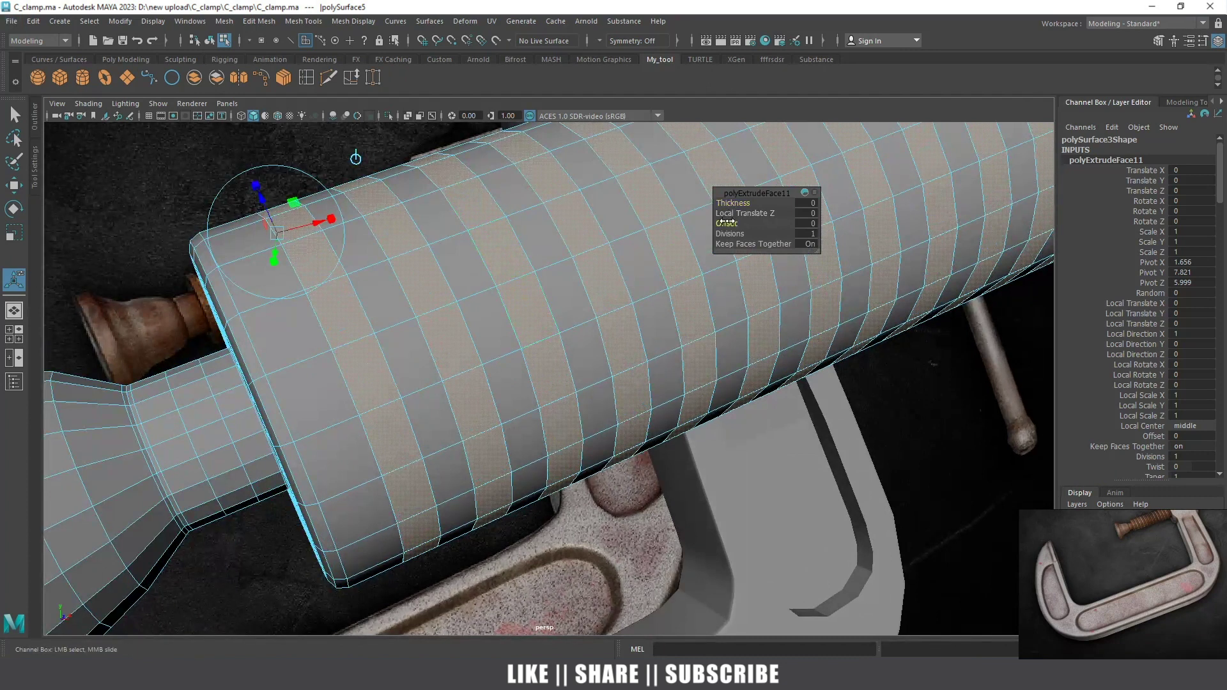
pyautogui.moveTo(727, 221); pyautogui.dragTo(729, 223)
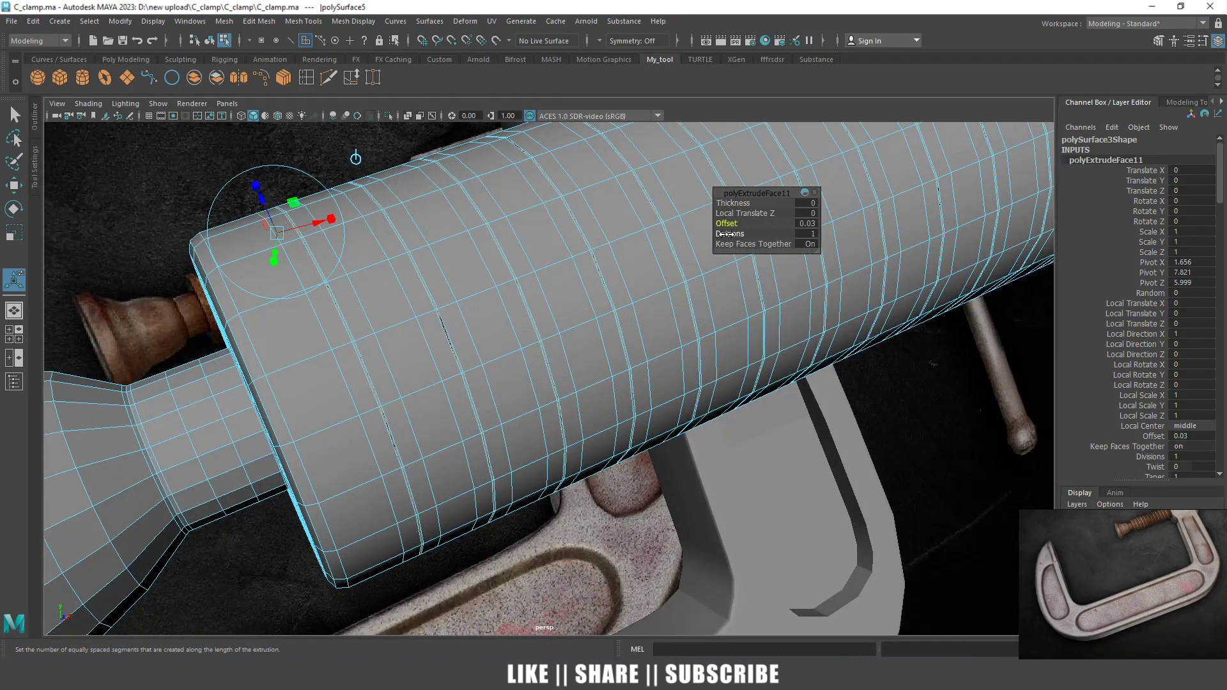
pyautogui.scroll(2, 729, 233)
pyautogui.click(806, 223)
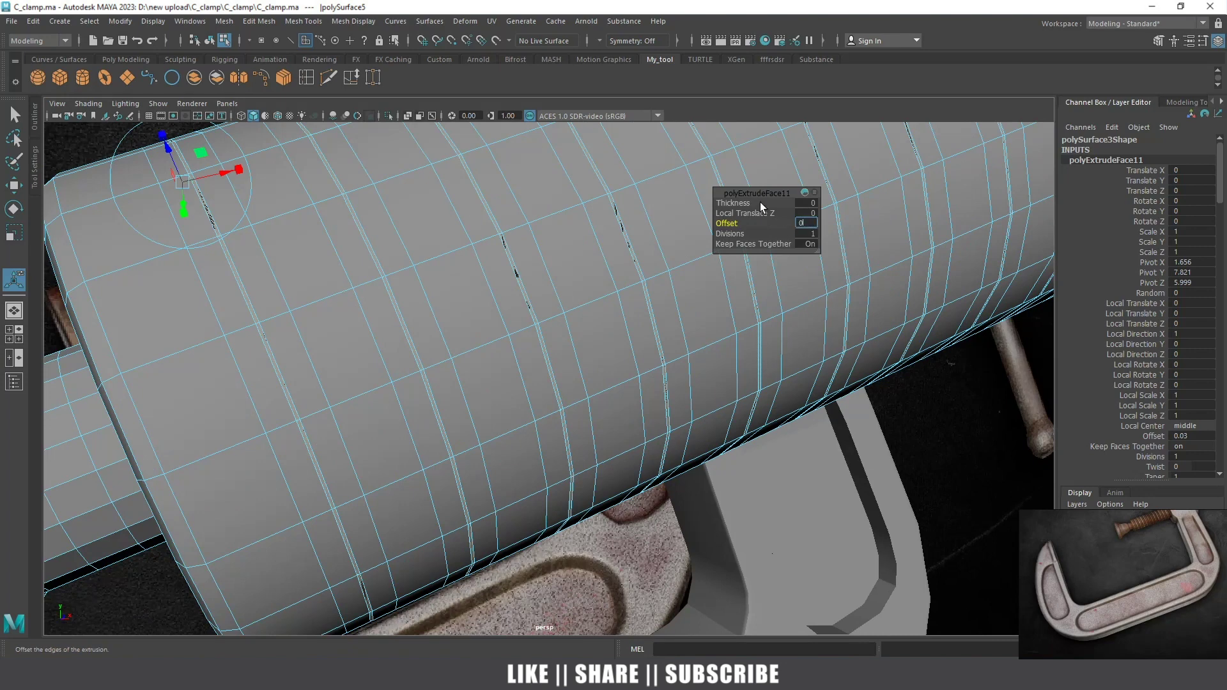
pyautogui.write('.001')
pyautogui.press('Return')
pyautogui.scroll(-3, 446, 276)
# Preview ridges by giving the extruded bands a thickness of about 0.06
pyautogui.moveTo(446, 276)
pyautogui.keyDown('alt'); pyautogui.mouseDown()
pyautogui.moveTo(474, 255)
pyautogui.moveTo(482, 400)
pyautogui.moveTo(620, 296)
pyautogui.mouseUp(); pyautogui.keyUp('alt')
pyautogui.moveTo(620, 297)
pyautogui.keyDown('alt'); pyautogui.mouseDown(button='right')
pyautogui.moveTo(530, 324)
pyautogui.moveTo(679, 232)
pyautogui.mouseUp(button='right'); pyautogui.keyUp('alt')
pyautogui.moveTo(714, 201); pyautogui.dragTo(806, 203)
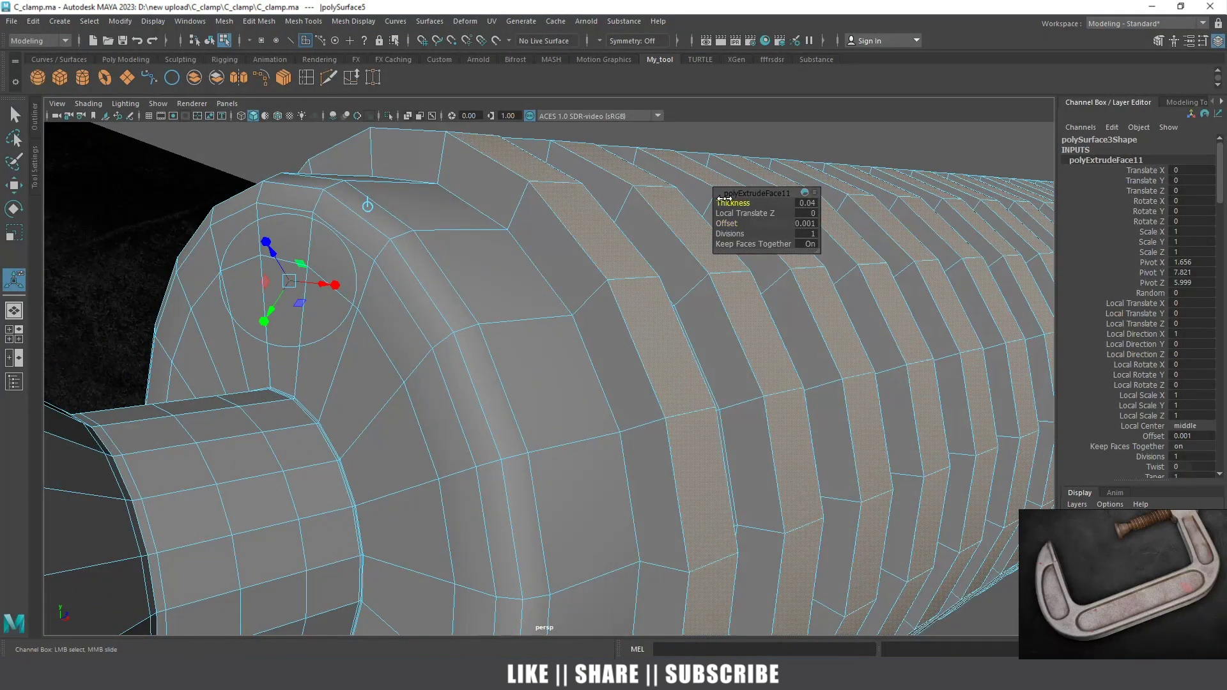
pyautogui.click(807, 203)
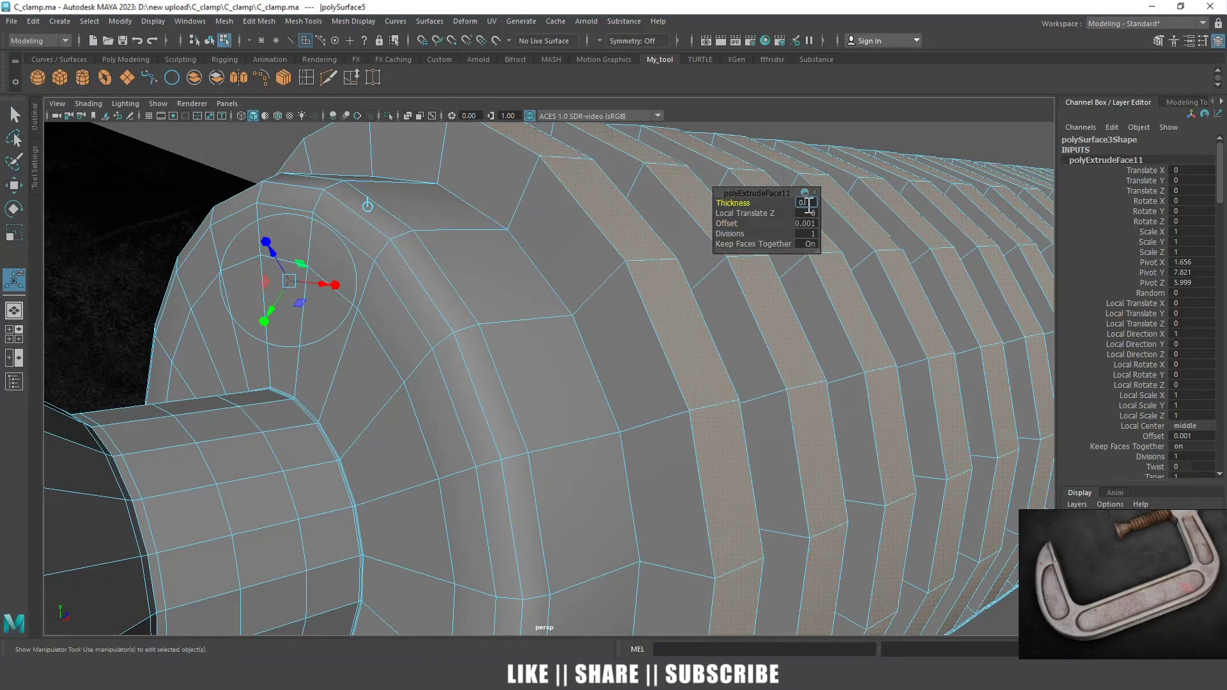
pyautogui.press('Return')
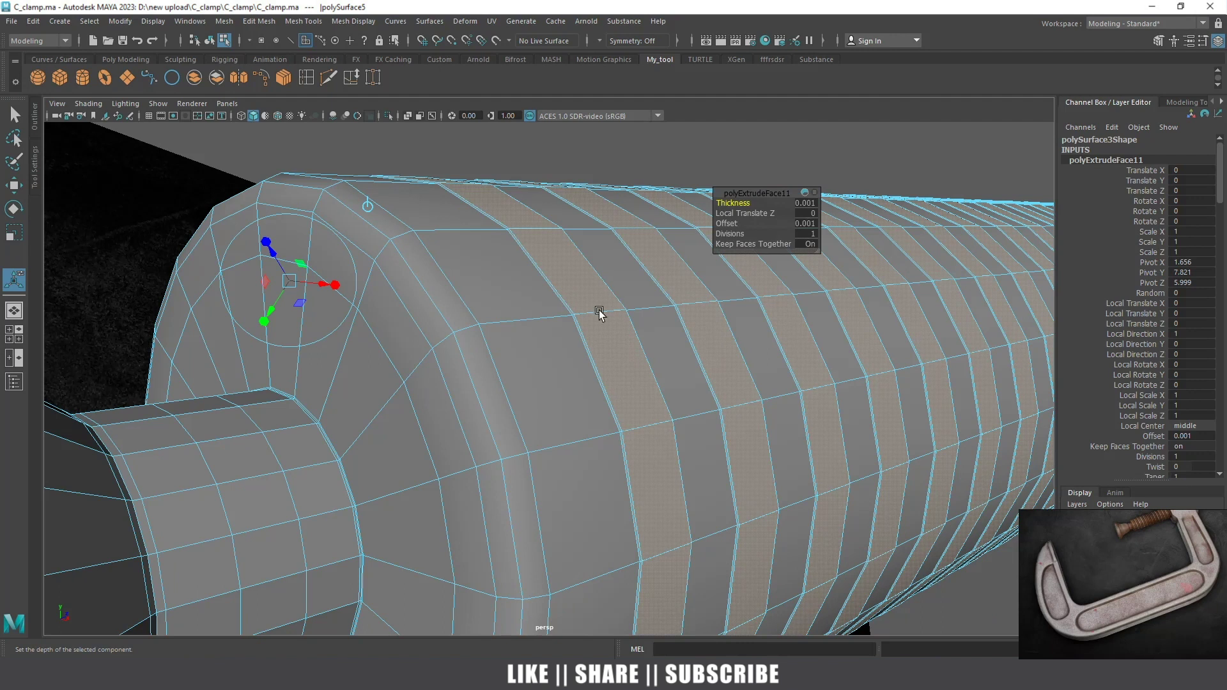
pyautogui.keyDown('alt'); pyautogui.moveTo(597, 309); pyautogui.dragTo(536, 348, button='right'); pyautogui.keyUp('alt')
pyautogui.keyDown('alt'); pyautogui.moveTo(536, 347); pyautogui.dragTo(547, 375); pyautogui.keyUp('alt')
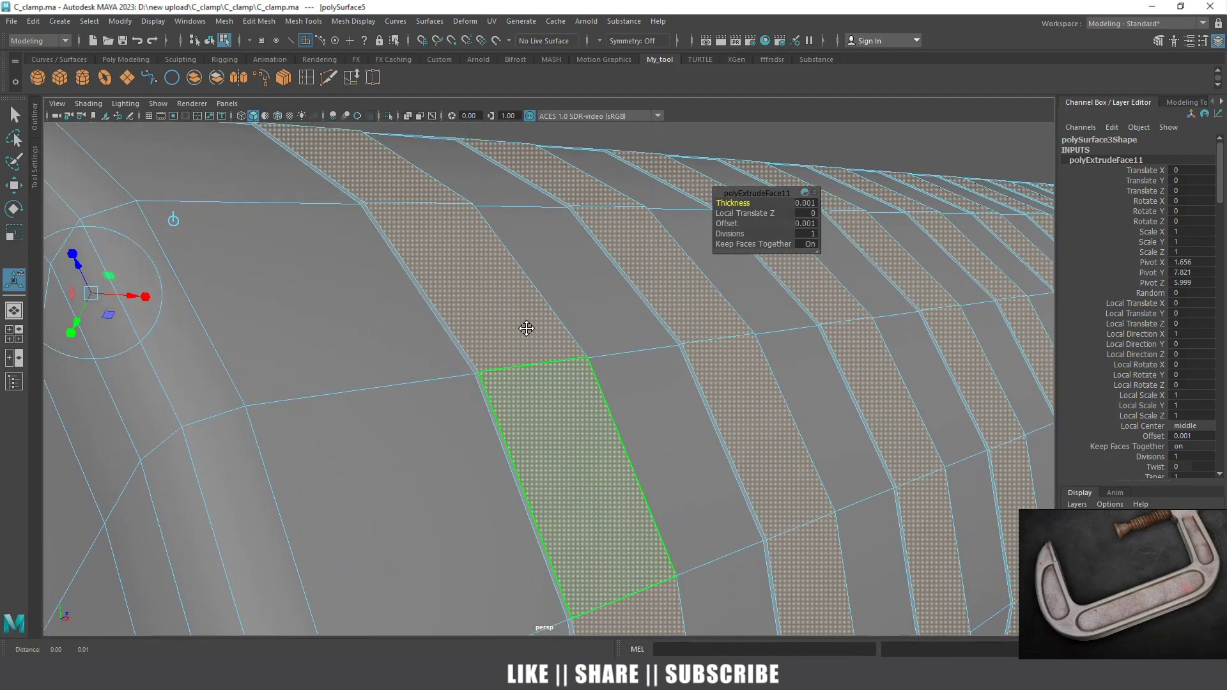
pyautogui.keyDown('alt'); pyautogui.moveTo(528, 325); pyautogui.dragTo(525, 336); pyautogui.keyUp('alt')
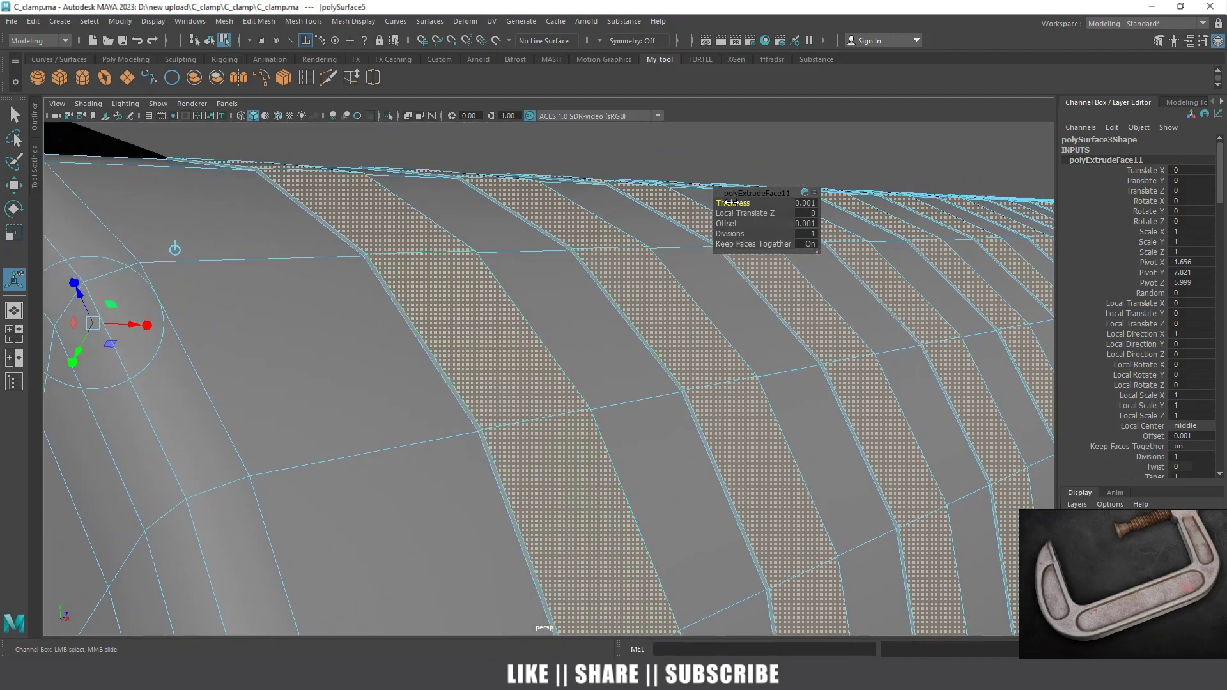
# Try a 0.061 thickness, undo back to zero, and pick a single handle face
pyautogui.moveTo(730, 203); pyautogui.dragTo(735, 203)
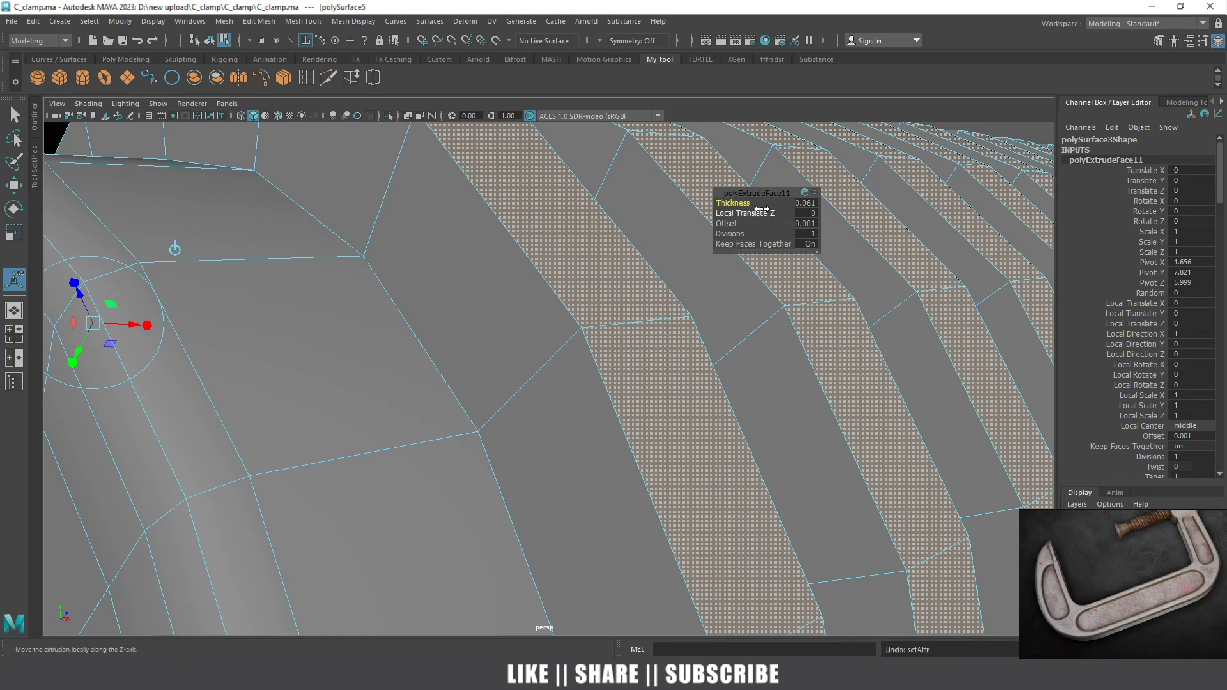
pyautogui.hotkey('ctrl', 'z')
pyautogui.hotkey('ctrl', 'z')
pyautogui.hotkey('ctrl', 'z')
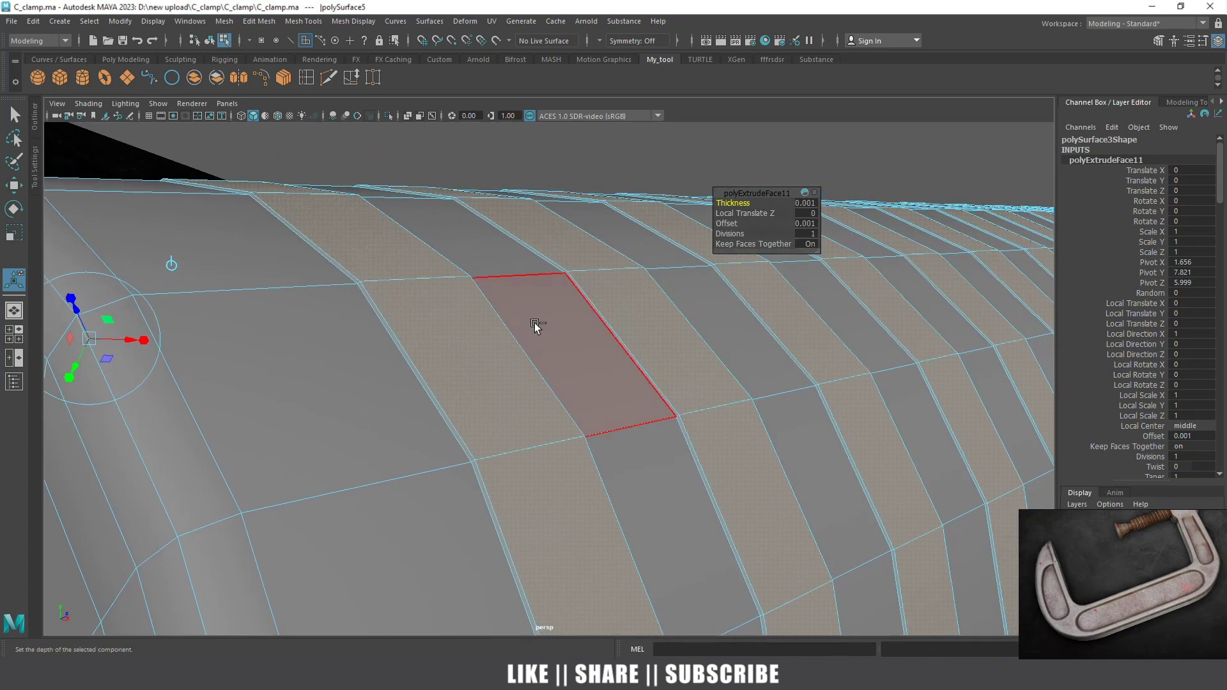
pyautogui.hotkey('ctrl', 'z')
pyautogui.hotkey('ctrl', 'z')
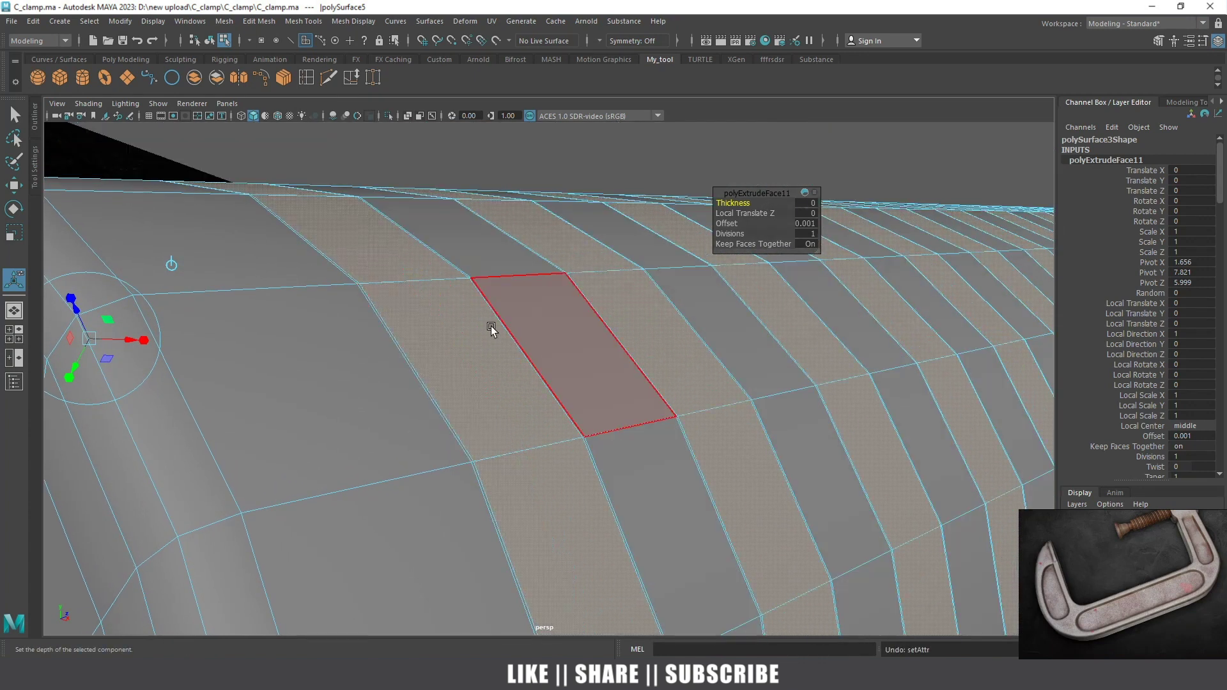
pyautogui.hotkey('ctrl', 'z')
pyautogui.click(460, 286)
pyautogui.rightClick(452, 299)
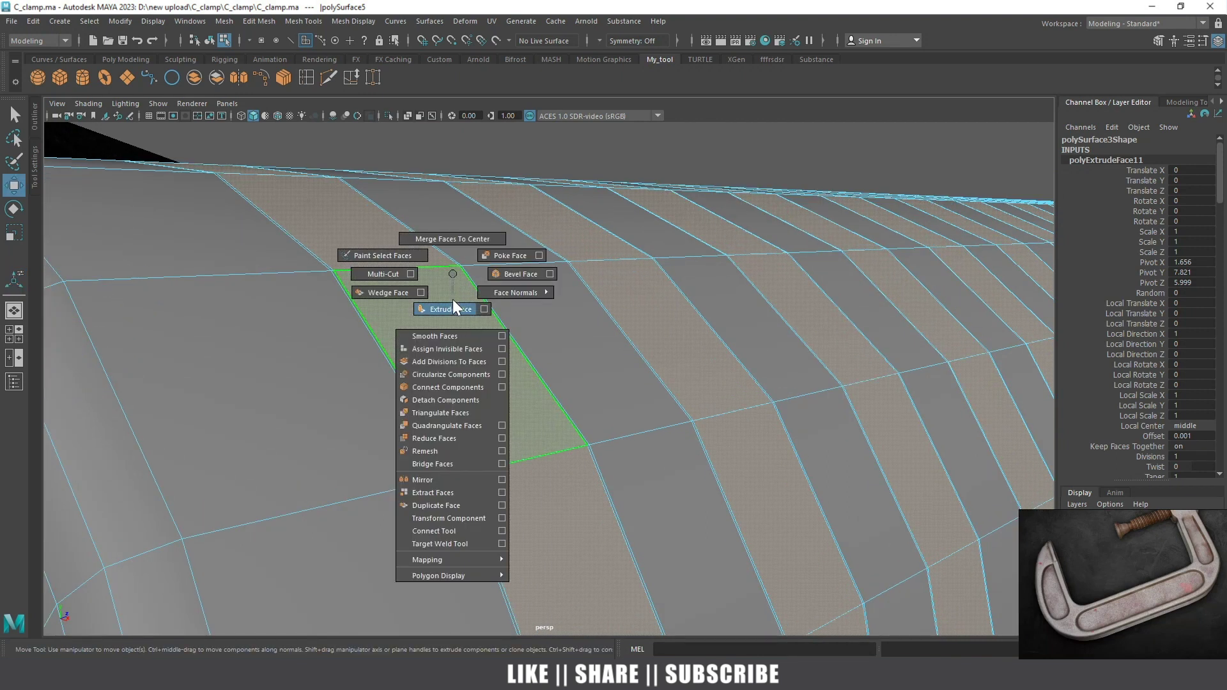
# Extrude the next handle band face with 0.001 thickness
pyautogui.press('w')
pyautogui.click(596, 256)
pyautogui.hotkey('ctrl', 'e')
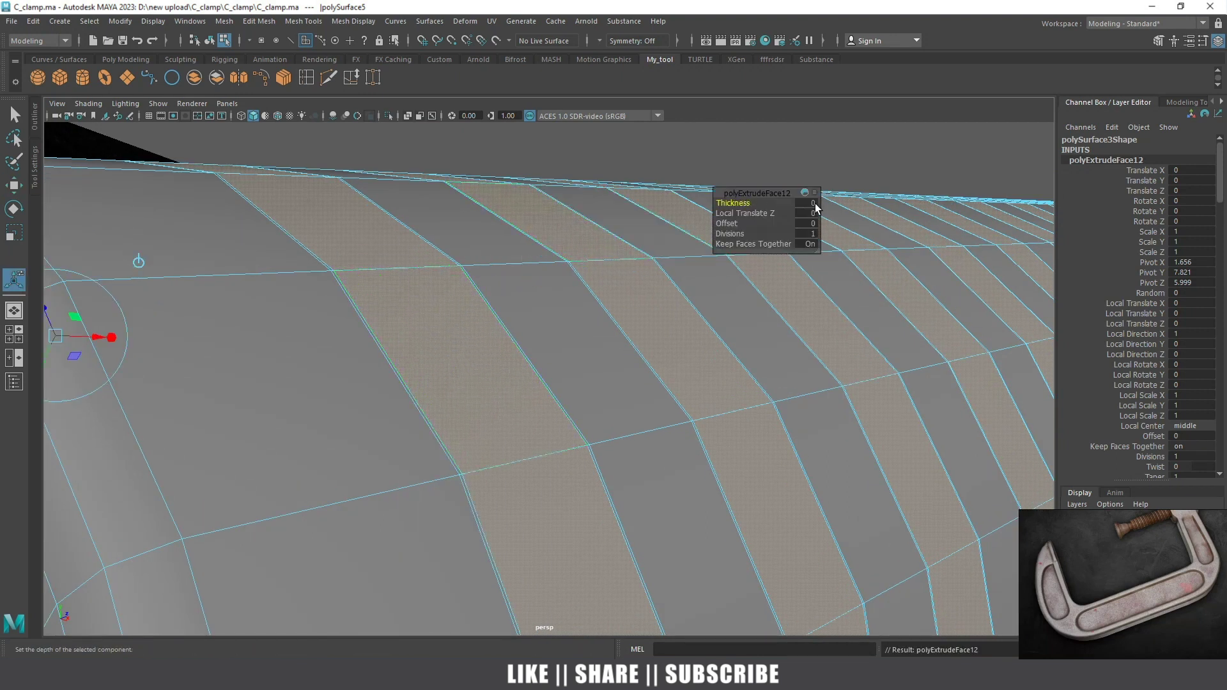
pyautogui.click(814, 203)
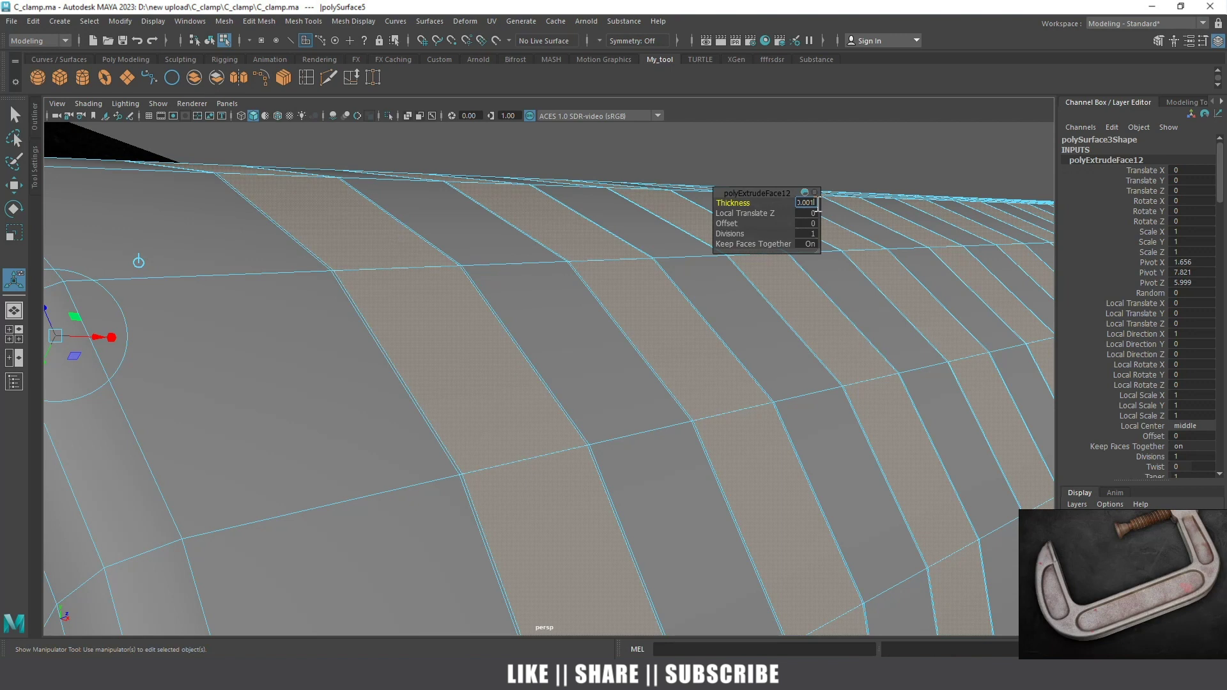
pyautogui.press('Return')
pyautogui.keyDown('alt'); pyautogui.moveTo(817, 207); pyautogui.dragTo(452, 334); pyautogui.keyUp('alt')
# Extrude another band face, reducing its thickness from 0.01 to 0.003
pyautogui.click(451, 326)
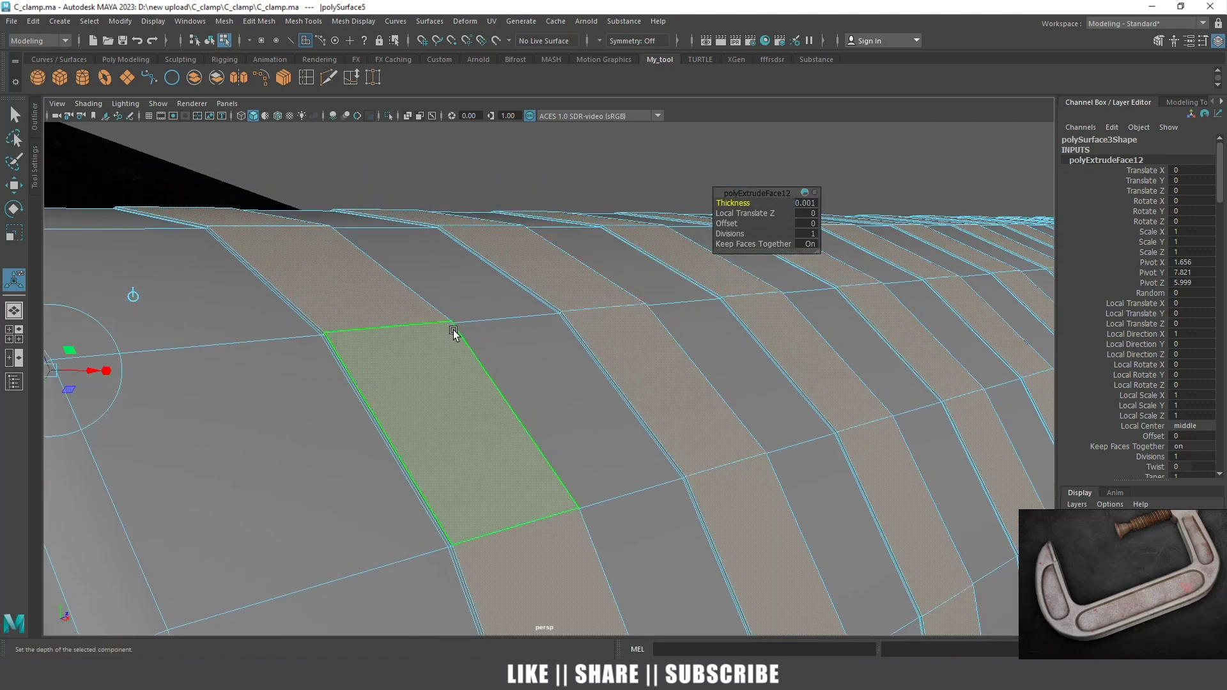
pyautogui.press('w')
pyautogui.click(389, 341)
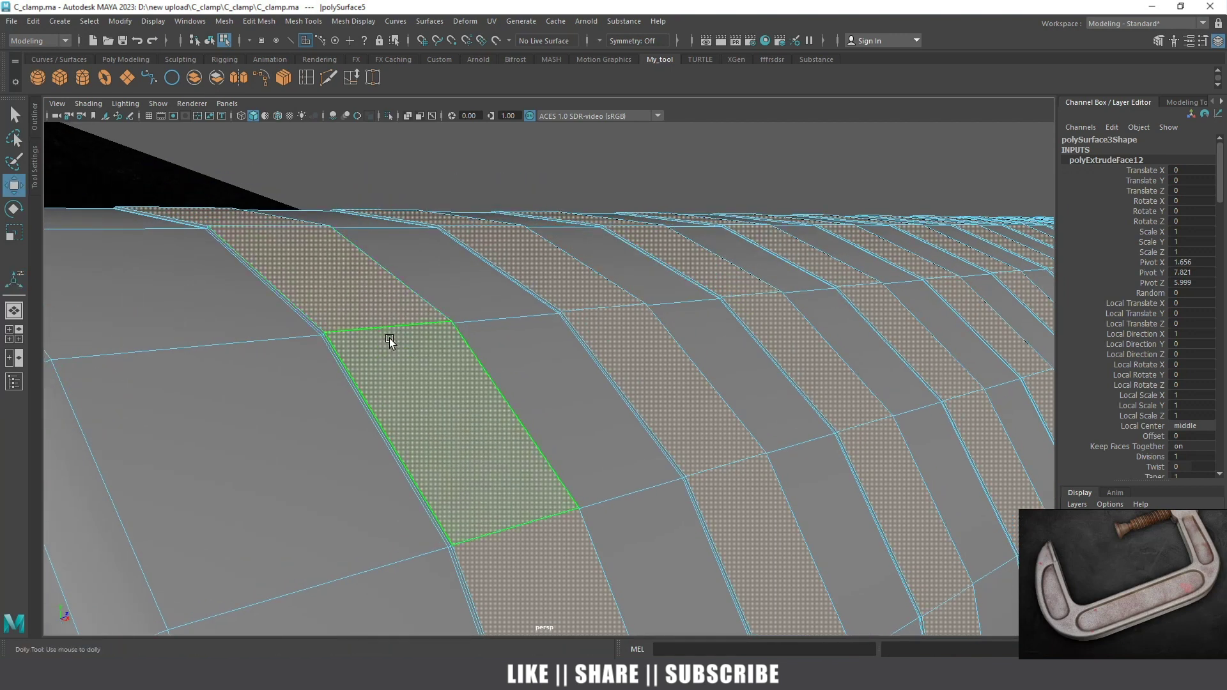
pyautogui.click(388, 309)
pyautogui.keyDown('shift'); pyautogui.moveTo(399, 297); pyautogui.dragTo(400, 339, button='right'); pyautogui.keyUp('shift')
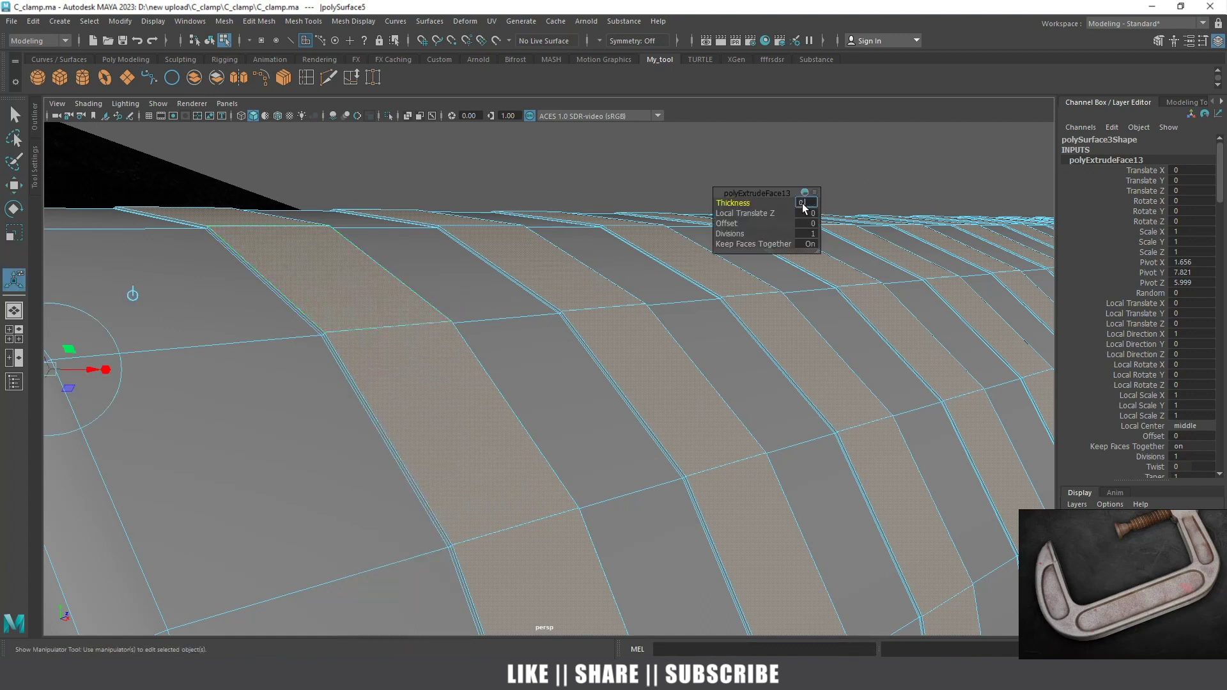
pyautogui.press('Return')
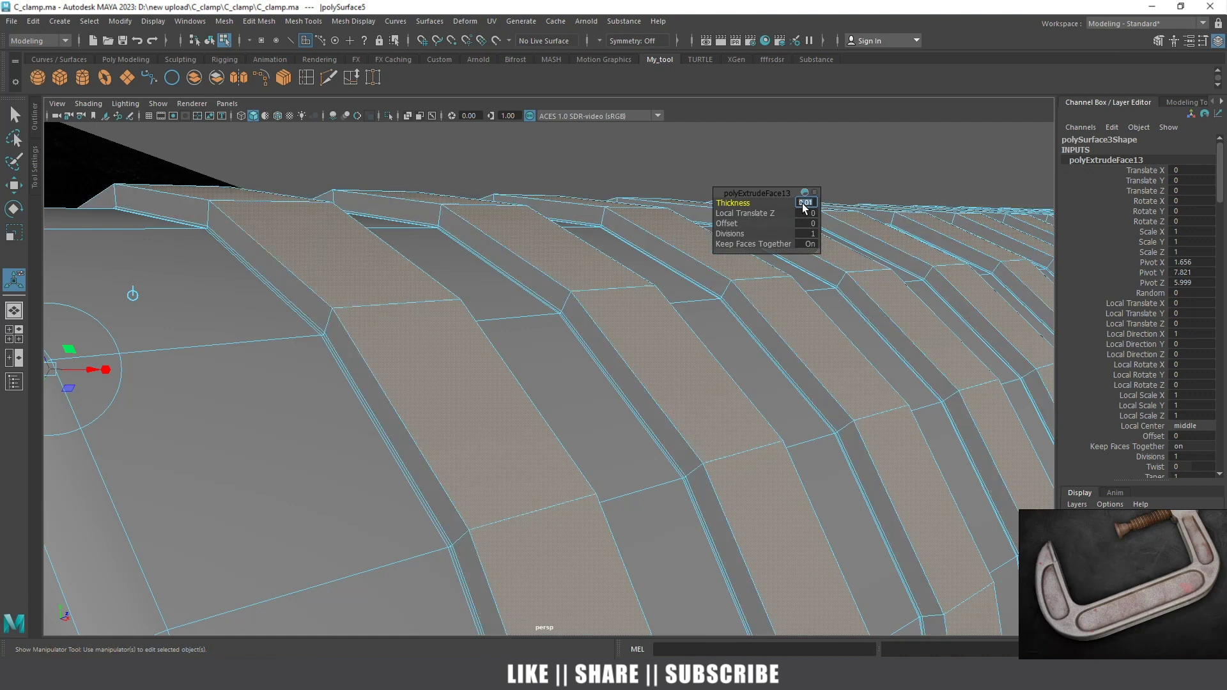
pyautogui.click(807, 202)
pyautogui.write('03')
pyautogui.press('Return')
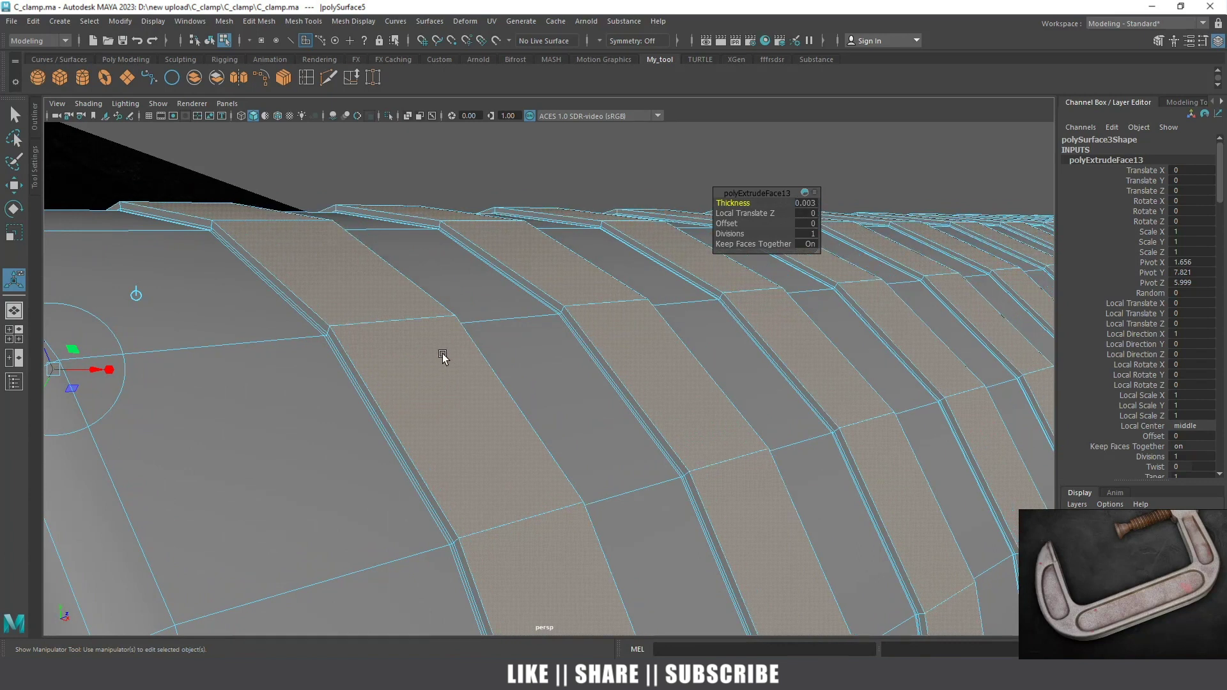
pyautogui.press('w')
# Extrude the next band face with a thickness of 0.005
pyautogui.keyDown('shift'); pyautogui.rightClick(378, 323); pyautogui.keyUp('shift')
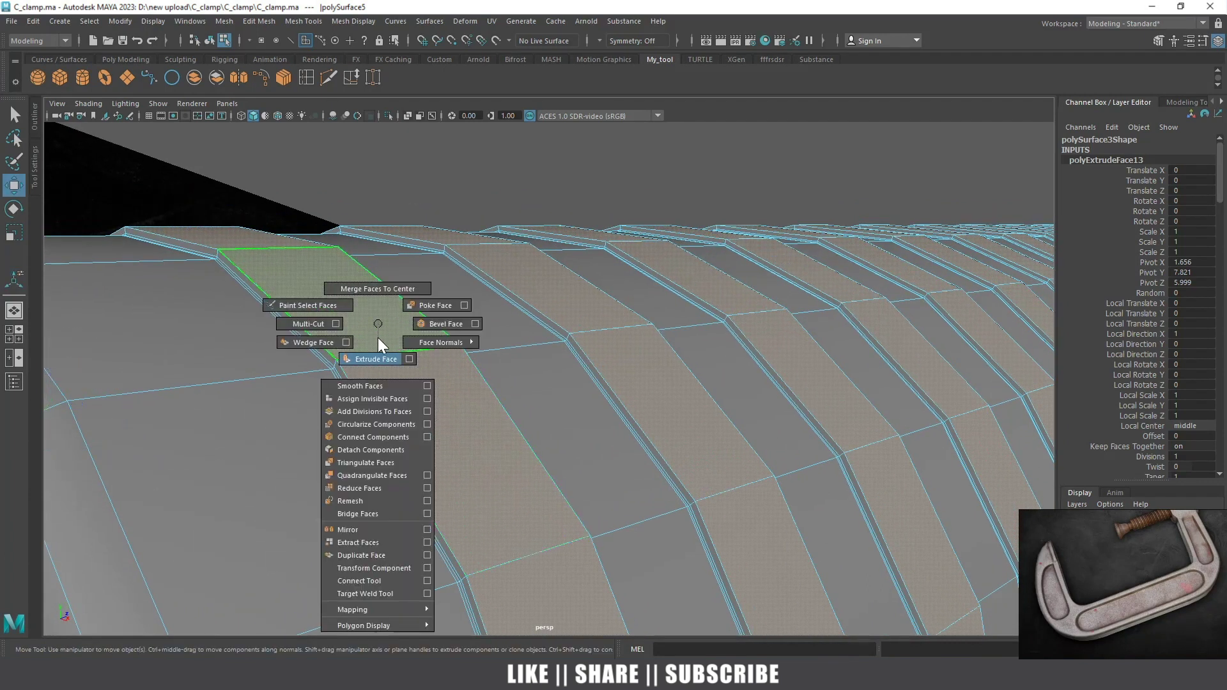
pyautogui.keyDown('shift'); pyautogui.moveTo(377, 343); pyautogui.dragTo(376, 348, button='right'); pyautogui.keyUp('shift')
pyautogui.click(809, 203)
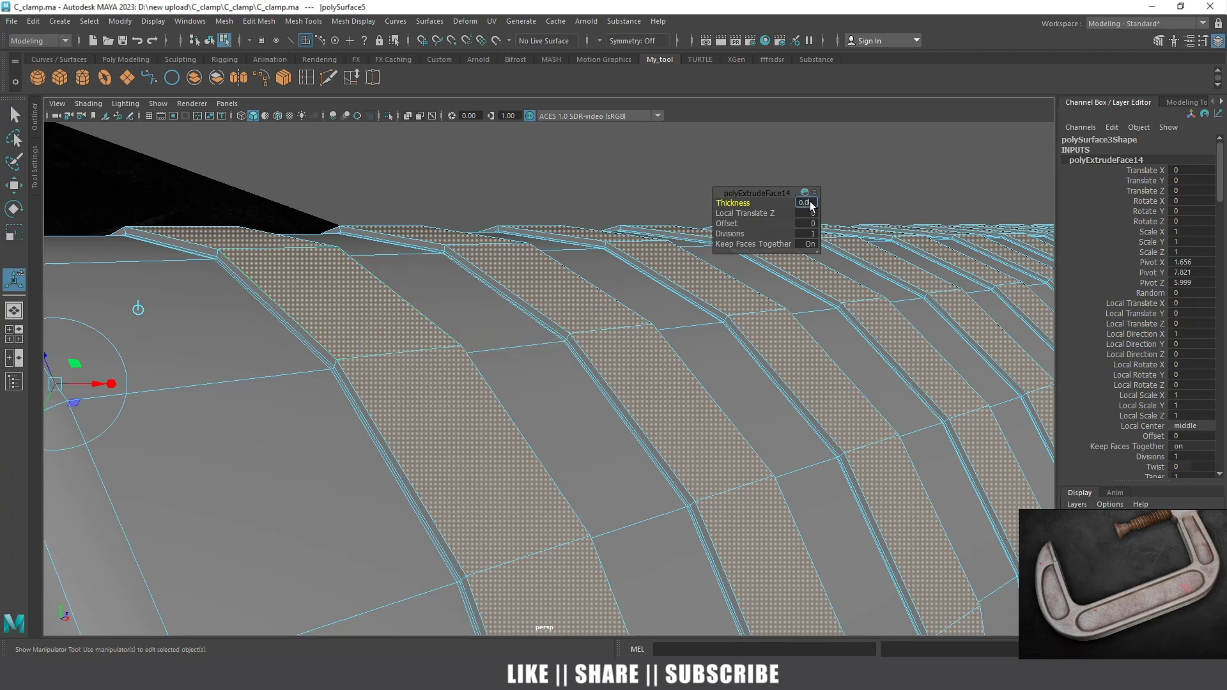
pyautogui.press('Return')
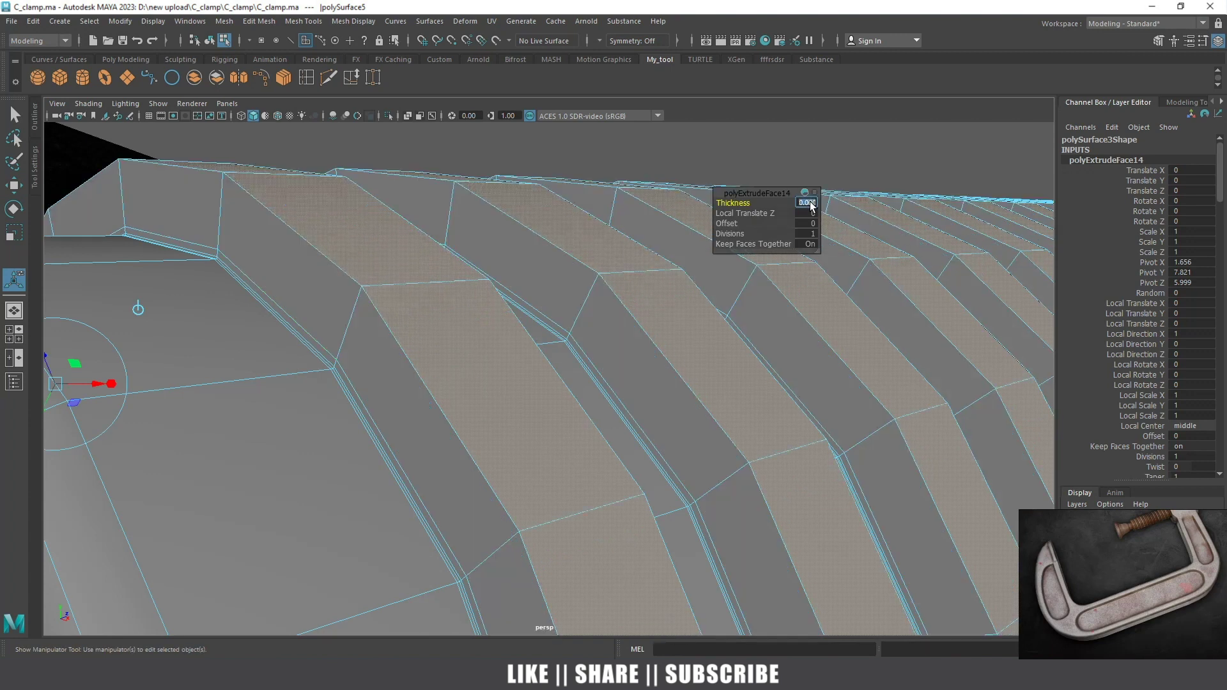
pyautogui.keyDown('alt'); pyautogui.moveTo(639, 288); pyautogui.dragTo(451, 350); pyautogui.keyUp('alt')
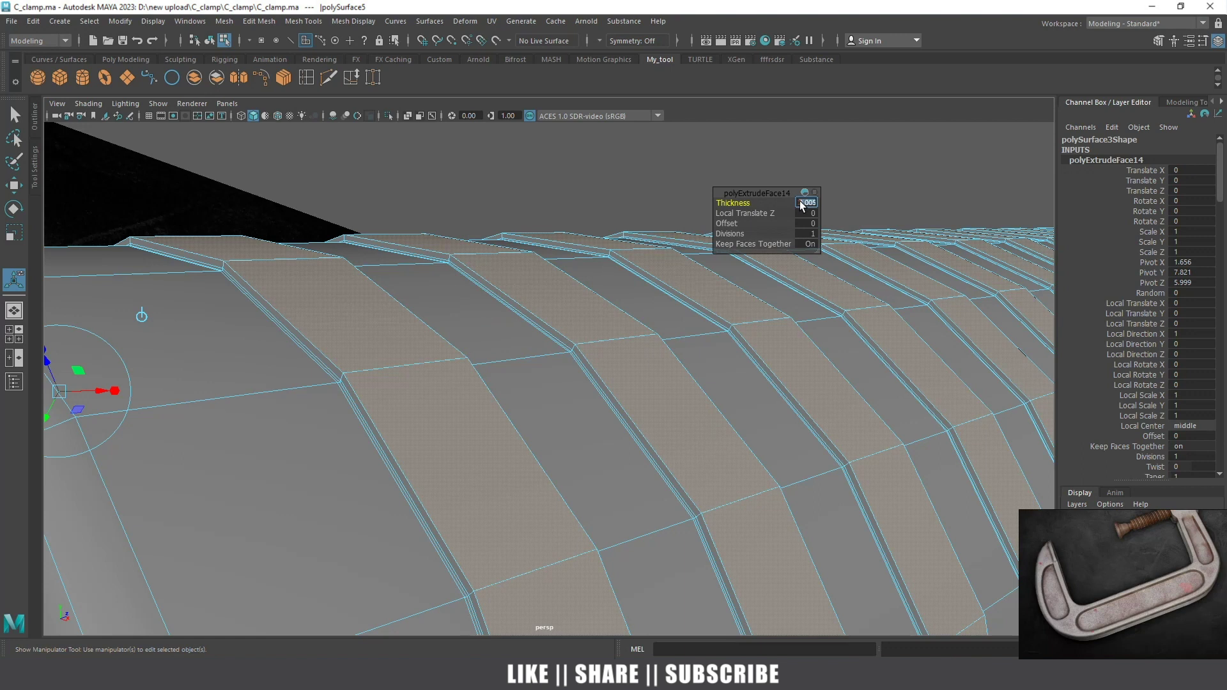
pyautogui.press('Return')
pyautogui.keyDown('alt'); pyautogui.moveTo(344, 347); pyautogui.dragTo(455, 328); pyautogui.keyUp('alt')
pyautogui.keyDown('alt'); pyautogui.moveTo(455, 327); pyautogui.dragTo(493, 315, button='right'); pyautogui.keyUp('alt')
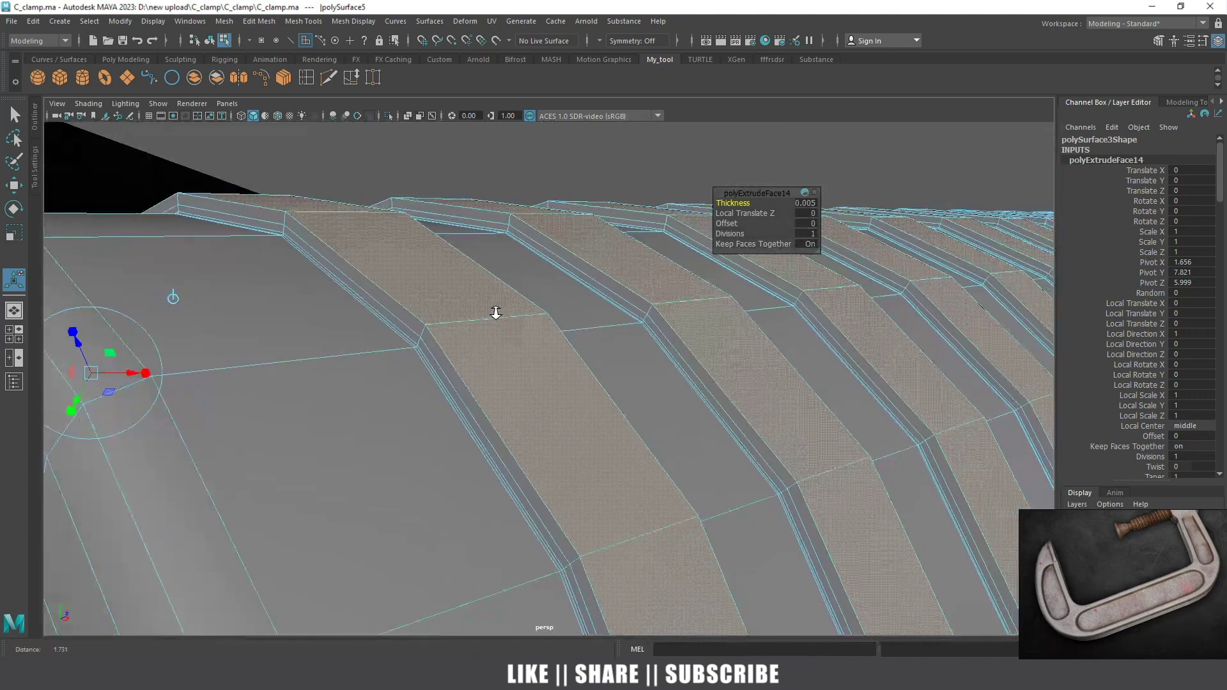
pyautogui.click(801, 203)
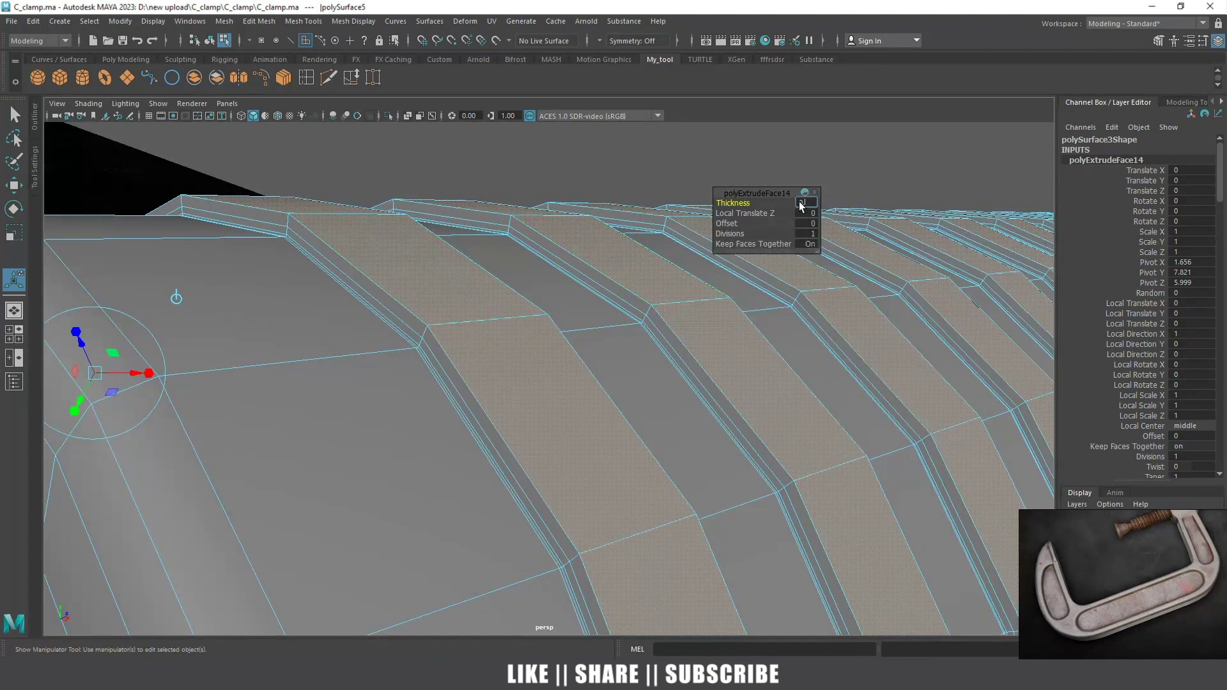
pyautogui.write('0.009')
pyautogui.click(799, 201)
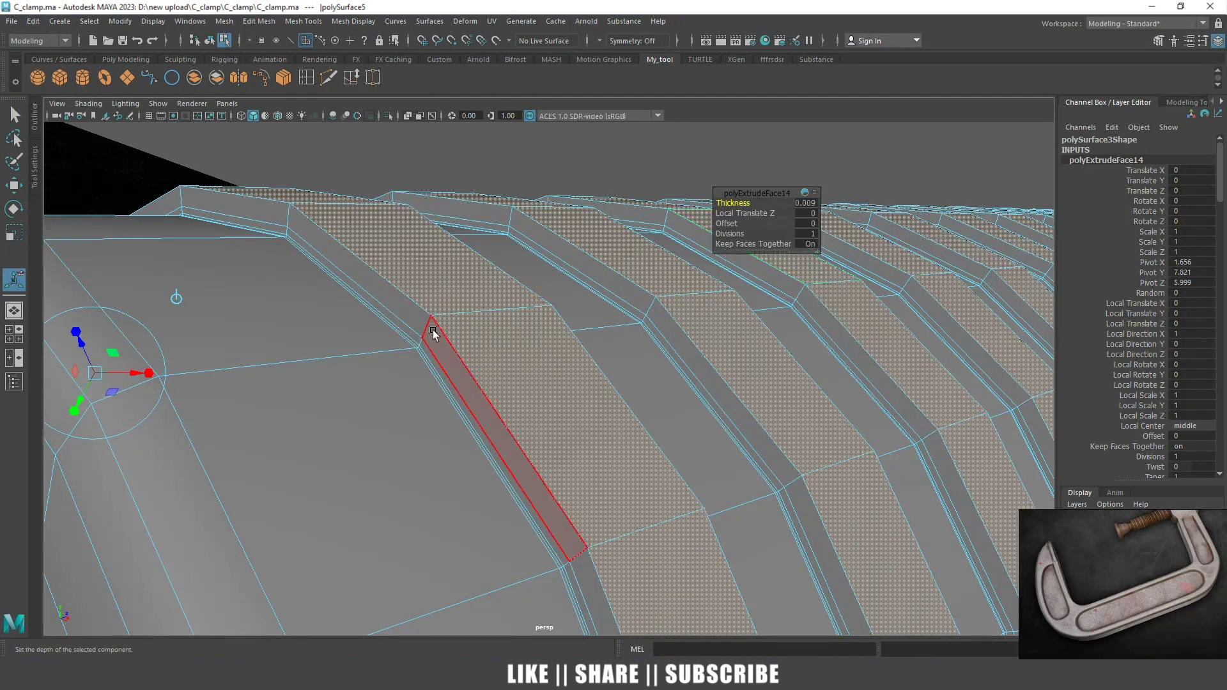
pyautogui.keyDown('alt'); pyautogui.moveTo(432, 331); pyautogui.dragTo(431, 320, button='middle'); pyautogui.keyUp('alt')
pyautogui.press('w')
# Extrude one more band face with 0.001 thickness
pyautogui.click(430, 293)
pyautogui.keyDown('shift'); pyautogui.rightClick(451, 275); pyautogui.keyUp('shift')
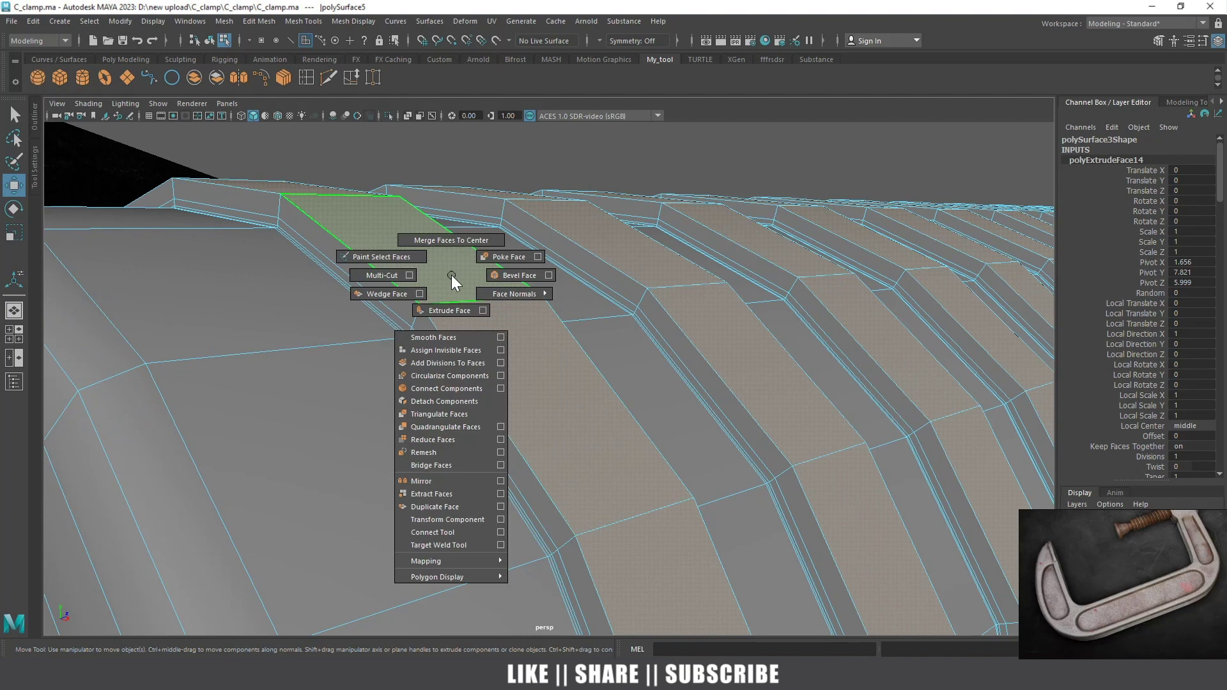
pyautogui.click(450, 296)
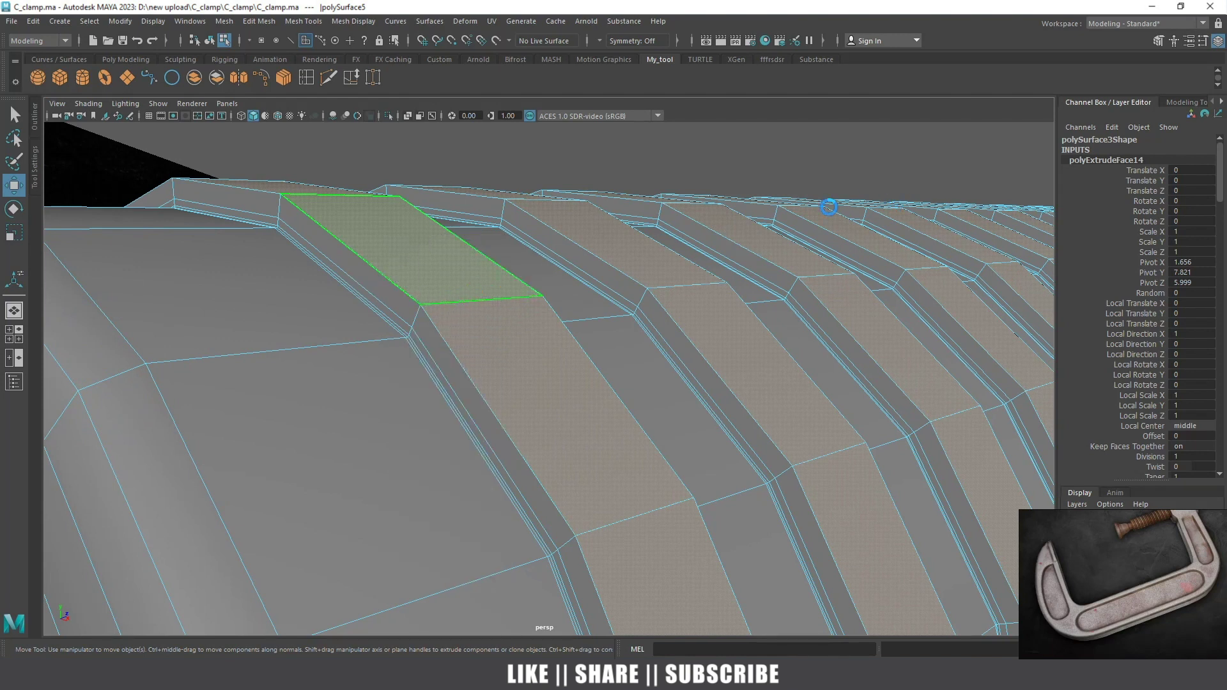
pyautogui.click(805, 203)
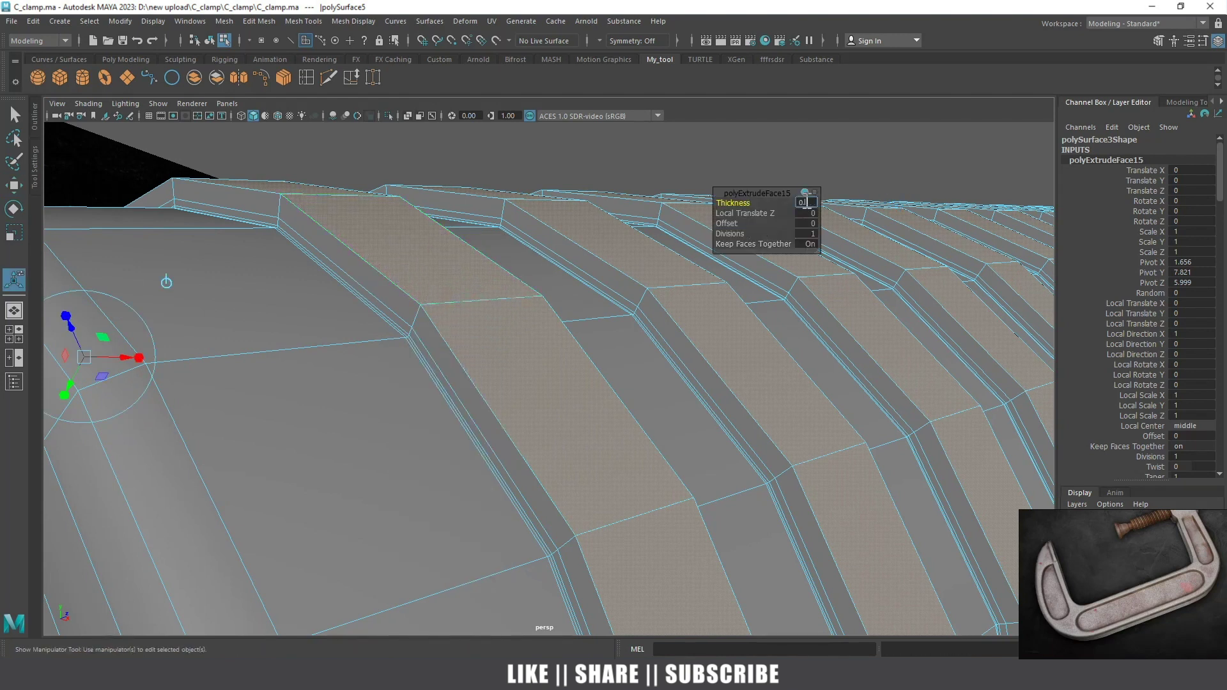
pyautogui.press('Return')
pyautogui.scroll(1, 472, 324)
pyautogui.press('w')
pyautogui.scroll(-3, 472, 323)
pyautogui.scroll(-5, 499, 326)
# Reselect the ridged handle and inspect its end against the reference image
pyautogui.moveTo(549, 316); pyautogui.dragTo(679, 228, button='right')
pyautogui.click(678, 228)
pyautogui.keyDown('alt'); pyautogui.moveTo(683, 335); pyautogui.dragTo(623, 351); pyautogui.keyUp('alt')
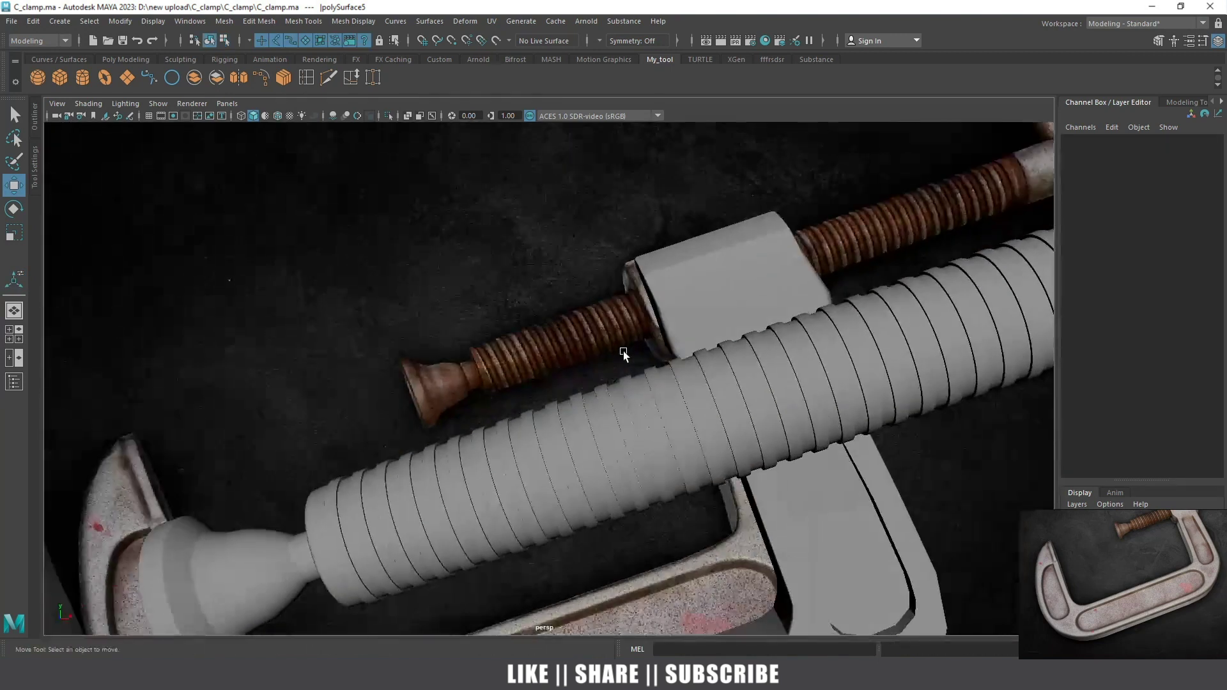
pyautogui.scroll(-5, 800, 324)
pyautogui.scroll(1, 827, 343)
pyautogui.moveTo(827, 343)
pyautogui.keyDown('alt'); pyautogui.mouseDown()
pyautogui.moveTo(634, 337)
pyautogui.moveTo(768, 287)
pyautogui.mouseUp(); pyautogui.keyUp('alt')
pyautogui.click(642, 362)
pyautogui.scroll(3, 637, 339)
pyautogui.scroll(2, 624, 347)
pyautogui.scroll(-2, 703, 316)
pyautogui.keyDown('alt'); pyautogui.moveTo(768, 286); pyautogui.dragTo(569, 382, button='middle'); pyautogui.keyUp('alt')
pyautogui.scroll(2, 569, 382)
pyautogui.moveTo(569, 382)
pyautogui.keyDown('alt'); pyautogui.mouseDown()
pyautogui.moveTo(633, 358)
pyautogui.moveTo(608, 369)
pyautogui.mouseUp(); pyautogui.keyUp('alt')
pyautogui.scroll(3, 571, 386)
pyautogui.scroll(2, 571, 386)
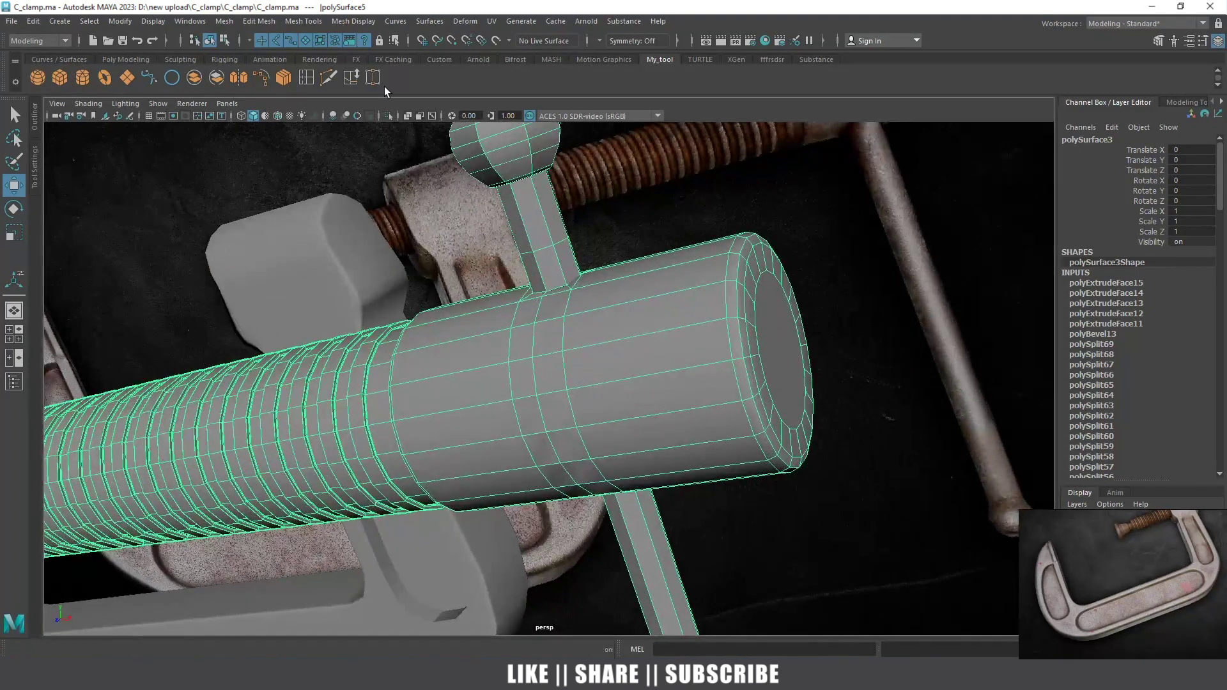
# Insert edge loops near the handle end and beside the T-bar junction
pyautogui.click(306, 78)
pyautogui.keyDown('alt'); pyautogui.moveTo(569, 273); pyautogui.dragTo(669, 288); pyautogui.keyUp('alt')
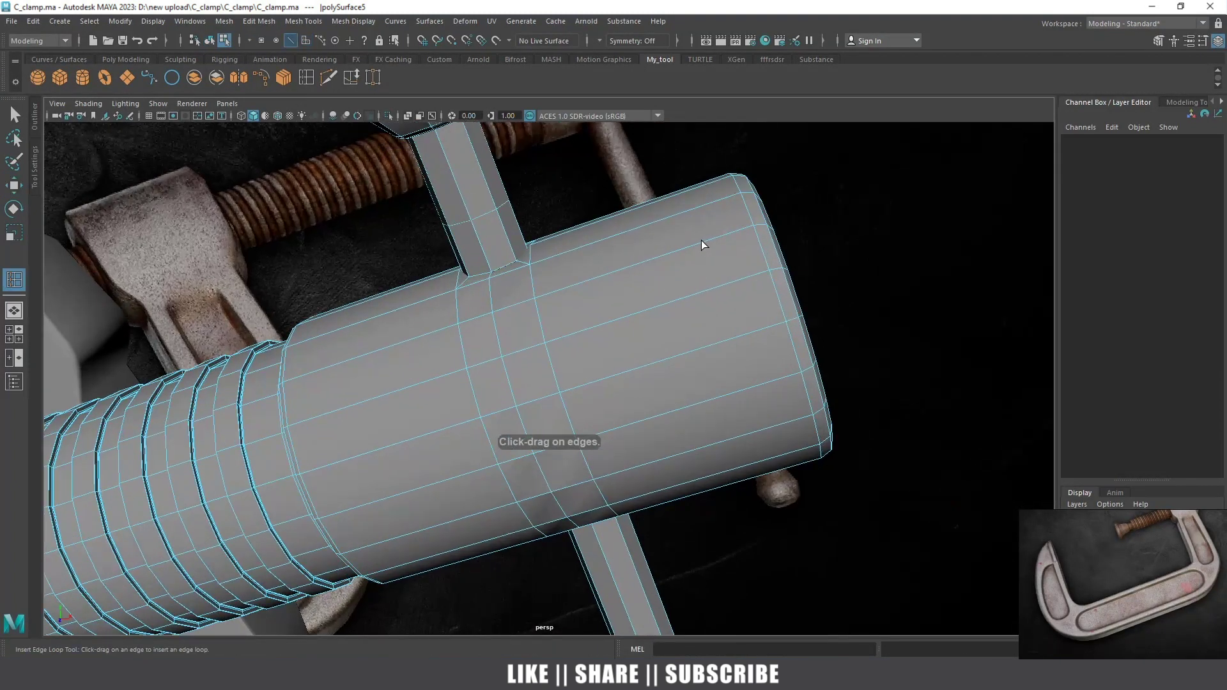
pyautogui.moveTo(700, 241); pyautogui.dragTo(676, 258)
pyautogui.moveTo(480, 348)
pyautogui.keyDown('alt'); pyautogui.mouseDown()
pyautogui.moveTo(521, 335)
pyautogui.moveTo(289, 408)
pyautogui.moveTo(340, 384)
pyautogui.mouseUp(); pyautogui.keyUp('alt')
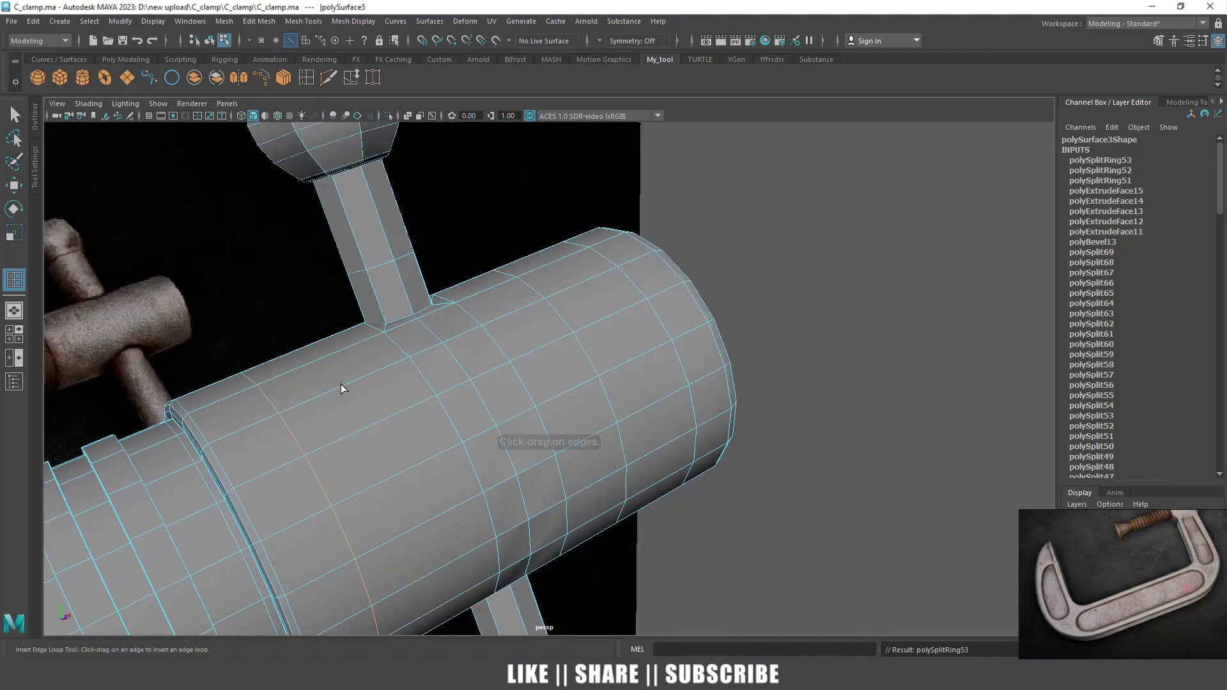
pyautogui.moveTo(450, 349)
pyautogui.keyDown('alt'); pyautogui.mouseDown()
pyautogui.moveTo(490, 349)
pyautogui.moveTo(418, 386)
pyautogui.mouseUp(); pyautogui.keyUp('alt')
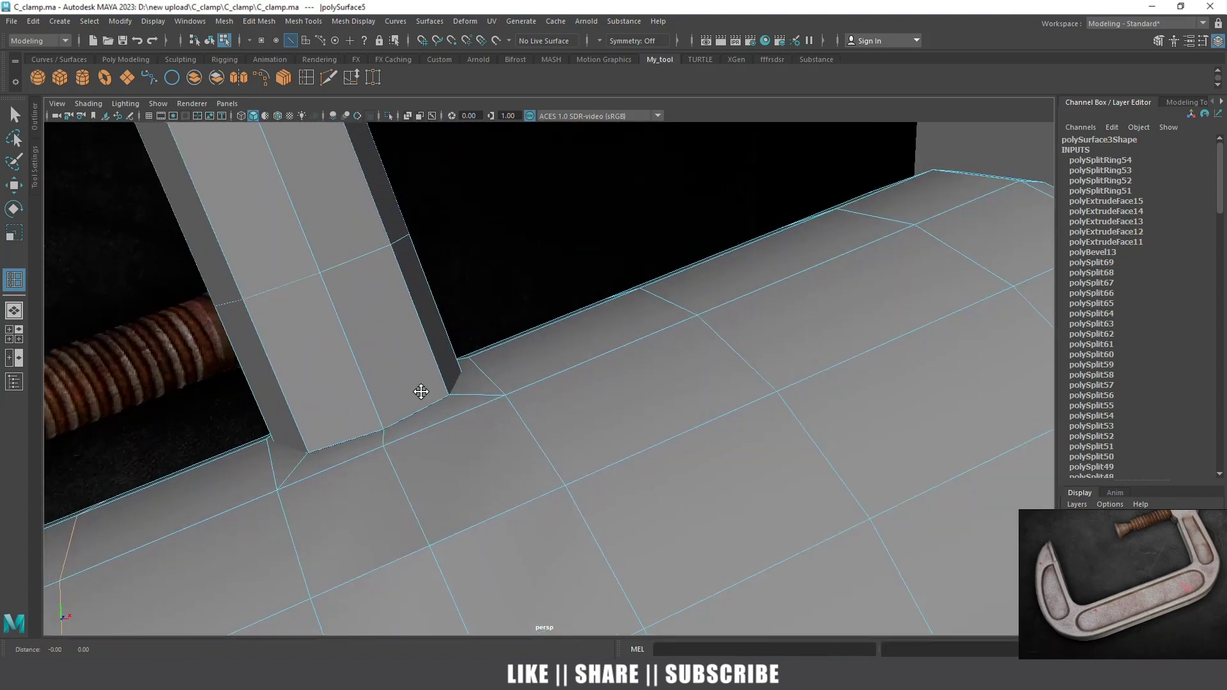
pyautogui.keyDown('alt'); pyautogui.moveTo(419, 386); pyautogui.dragTo(561, 374, button='right'); pyautogui.keyUp('alt')
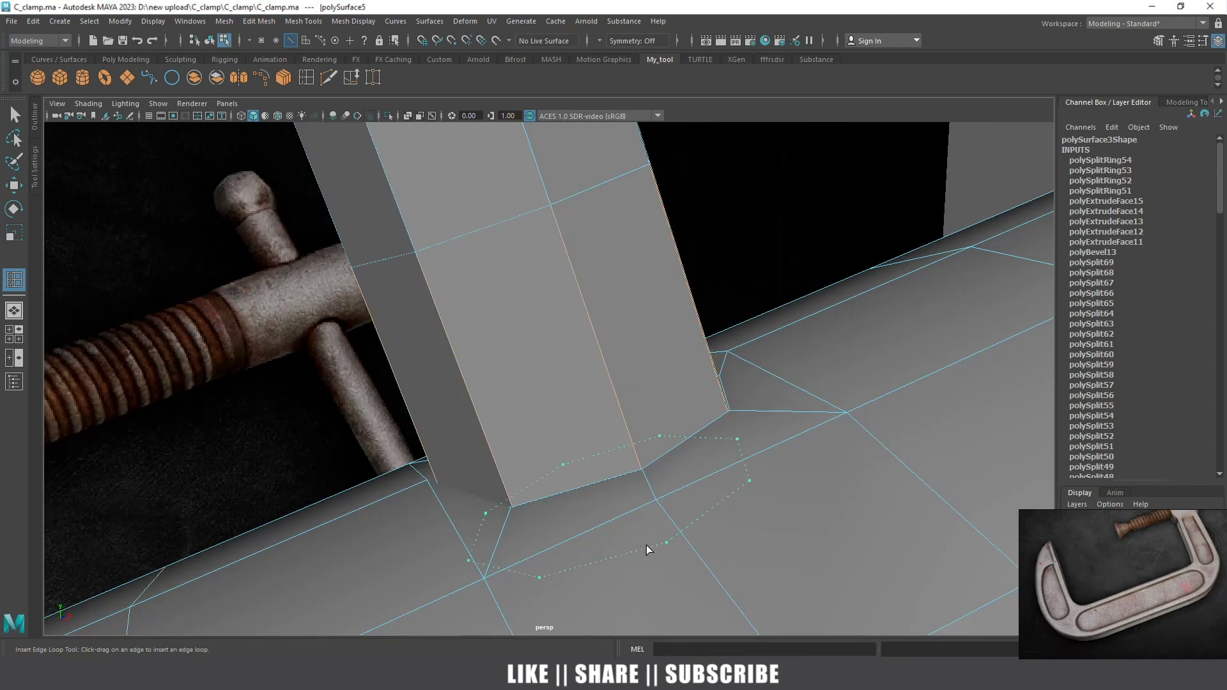
pyautogui.click(595, 365)
pyautogui.keyDown('alt'); pyautogui.moveTo(592, 354); pyautogui.dragTo(531, 311); pyautogui.keyUp('alt')
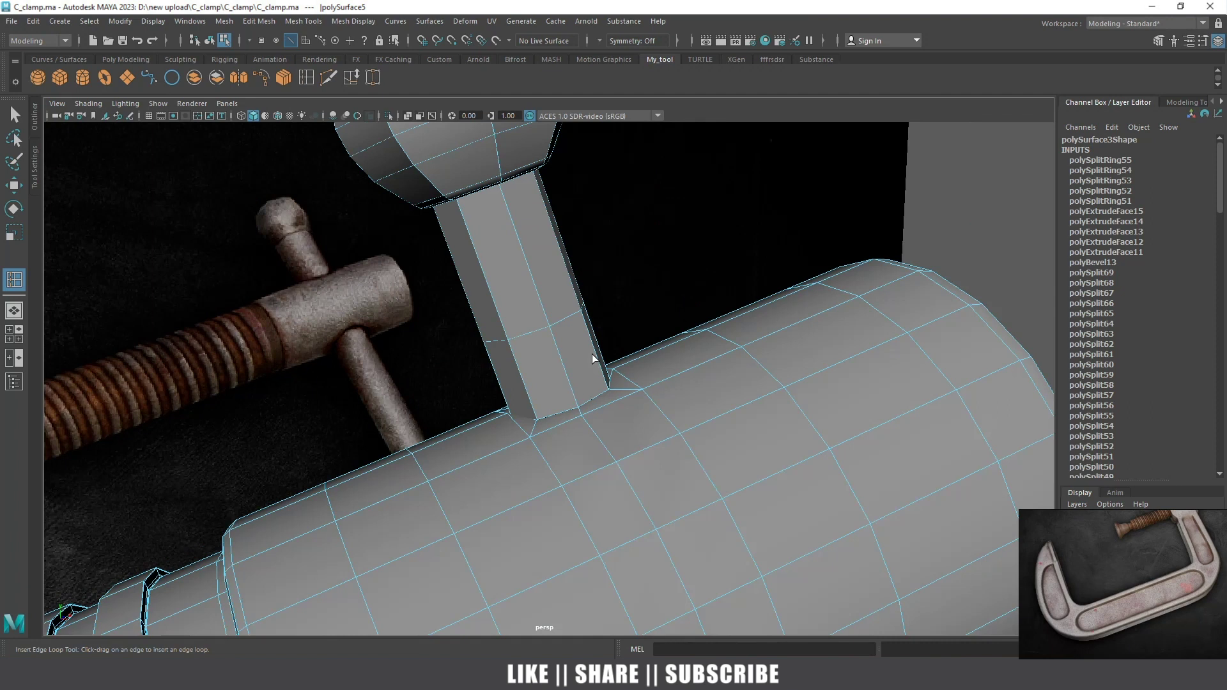
pyautogui.keyDown('alt'); pyautogui.moveTo(531, 311); pyautogui.dragTo(549, 345, button='right'); pyautogui.keyUp('alt')
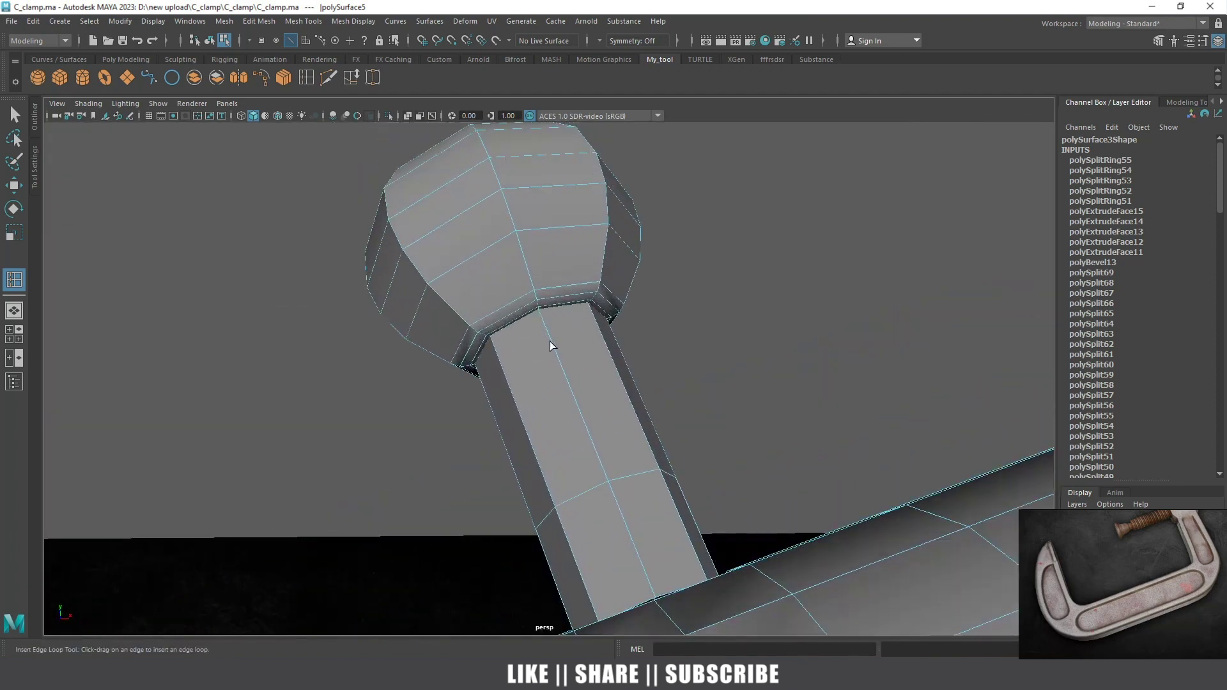
pyautogui.click(572, 395)
pyautogui.click(588, 382)
# Add further edge loops on the handle and near the T-bar's rounded end cap
pyautogui.keyDown('alt'); pyautogui.moveTo(588, 382); pyautogui.dragTo(597, 412, button='right'); pyautogui.keyUp('alt')
pyautogui.keyDown('alt'); pyautogui.moveTo(597, 411); pyautogui.dragTo(501, 311); pyautogui.keyUp('alt')
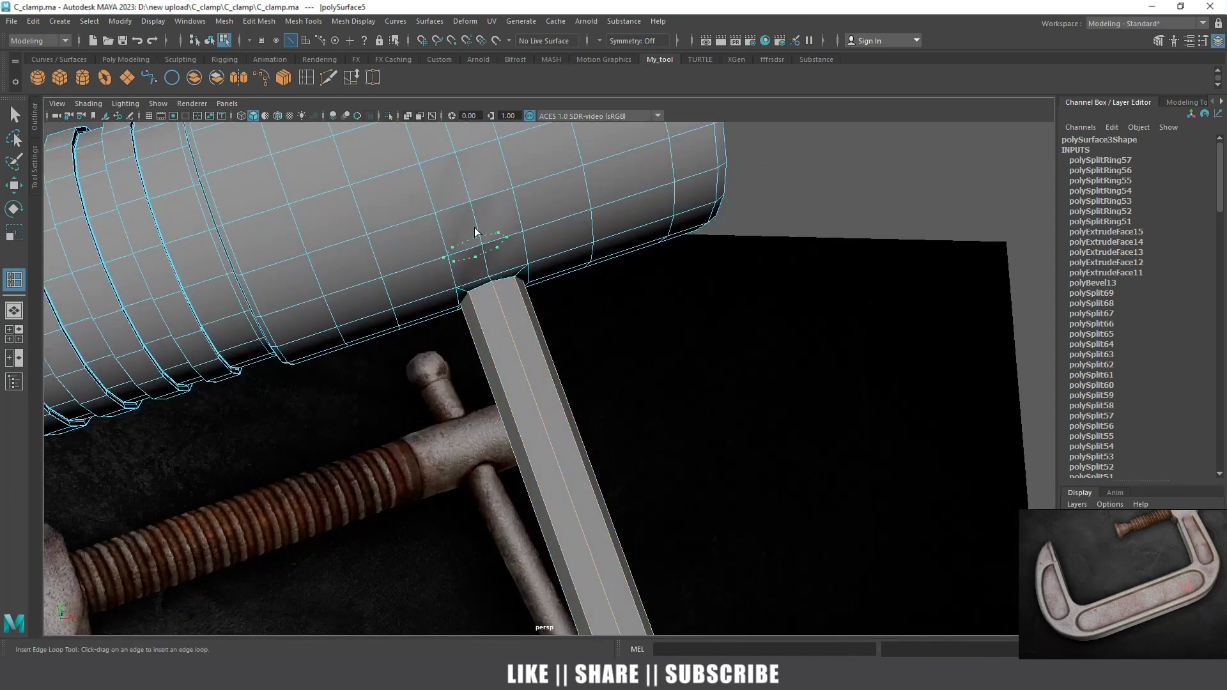
pyautogui.click(476, 249)
pyautogui.keyDown('alt'); pyautogui.moveTo(527, 318); pyautogui.dragTo(542, 361); pyautogui.keyUp('alt')
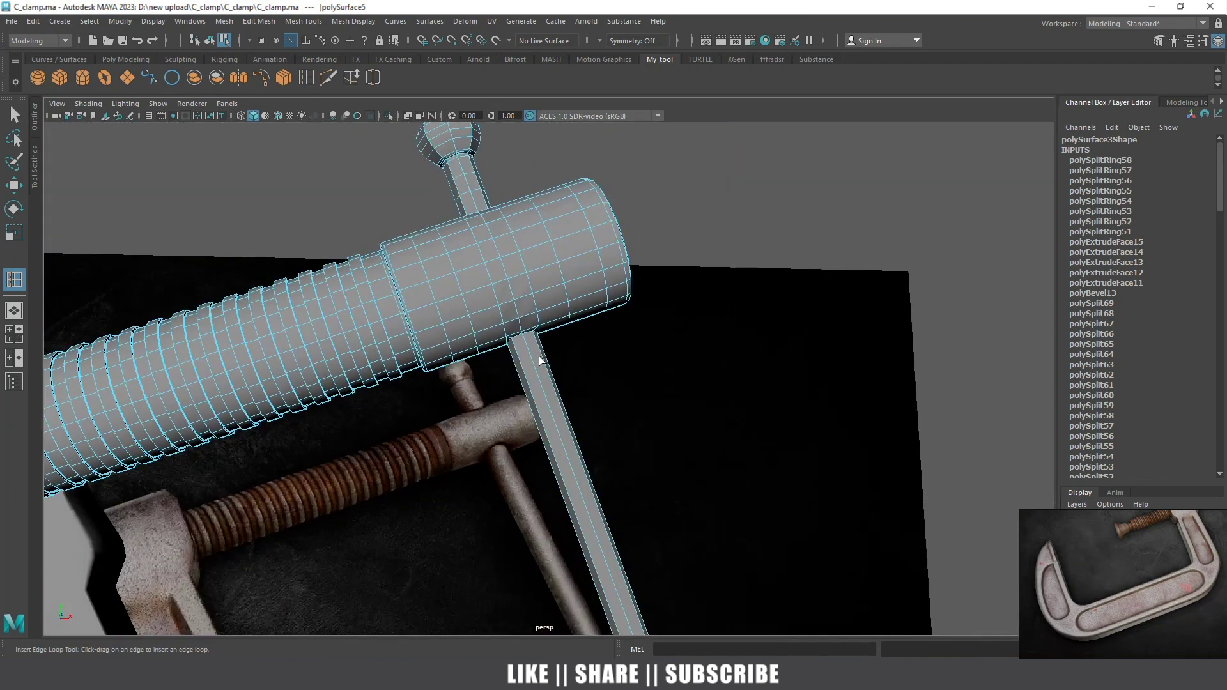
pyautogui.click(575, 388)
pyautogui.keyDown('alt'); pyautogui.moveTo(575, 388); pyautogui.dragTo(602, 437, button='right'); pyautogui.keyUp('alt')
pyautogui.keyDown('alt'); pyautogui.moveTo(602, 437); pyautogui.dragTo(508, 465); pyautogui.keyUp('alt')
pyautogui.keyDown('alt'); pyautogui.moveTo(507, 466); pyautogui.dragTo(492, 266, button='right'); pyautogui.keyUp('alt')
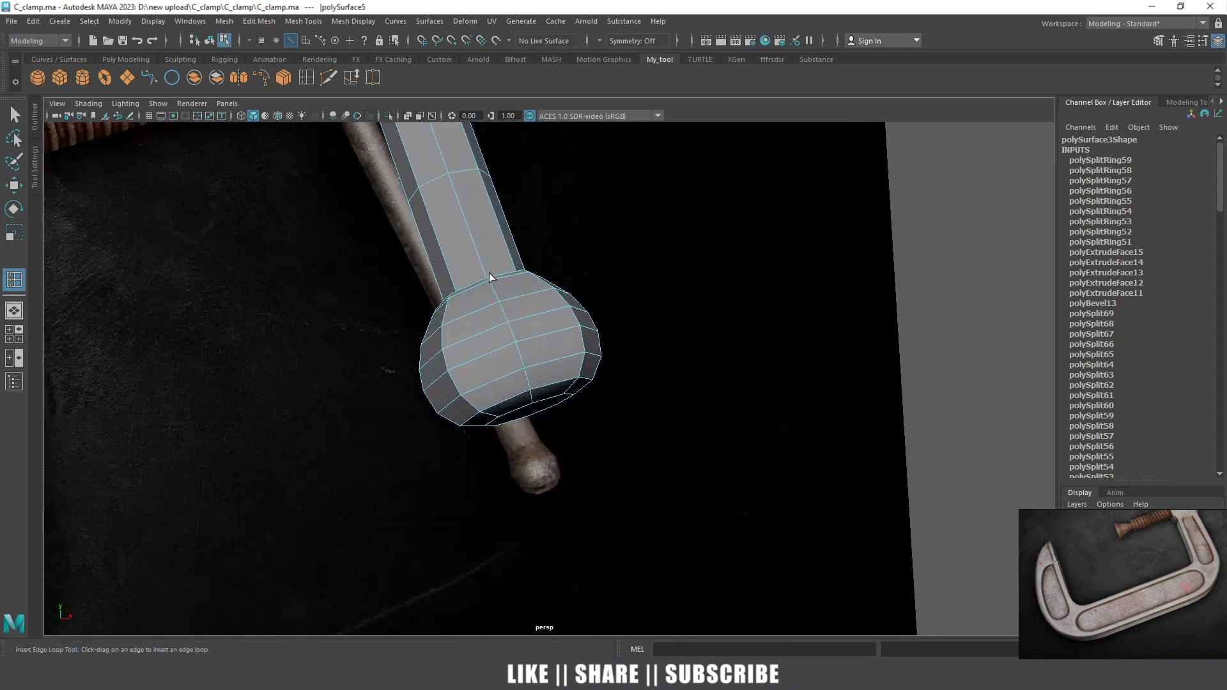
pyautogui.moveTo(482, 266); pyautogui.dragTo(505, 313)
pyautogui.moveTo(473, 240); pyautogui.dragTo(467, 230)
pyautogui.click(473, 198)
# Insert a row of six support loops along the T-bar toward its lower end
pyautogui.keyDown('alt'); pyautogui.moveTo(472, 199); pyautogui.dragTo(477, 193, button='right'); pyautogui.keyUp('alt')
pyautogui.keyDown('alt'); pyautogui.moveTo(477, 193); pyautogui.dragTo(448, 211); pyautogui.keyUp('alt')
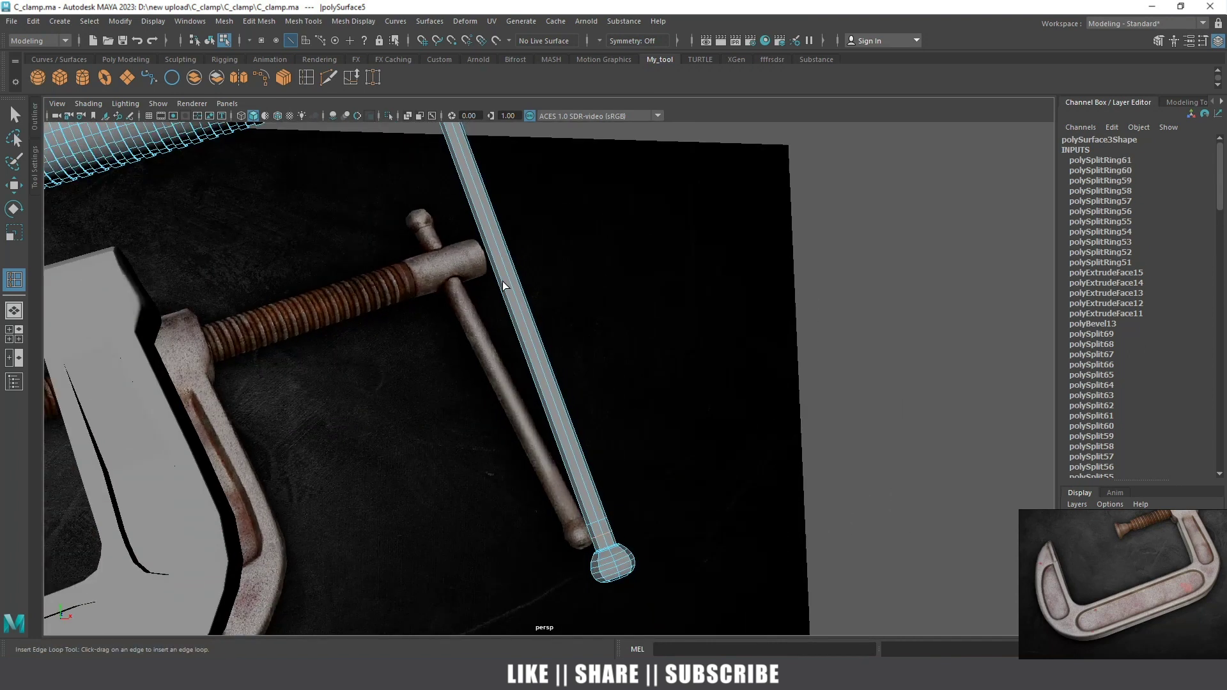
pyautogui.keyDown('alt'); pyautogui.moveTo(448, 211); pyautogui.dragTo(487, 220, button='right'); pyautogui.keyUp('alt')
pyautogui.click(494, 240)
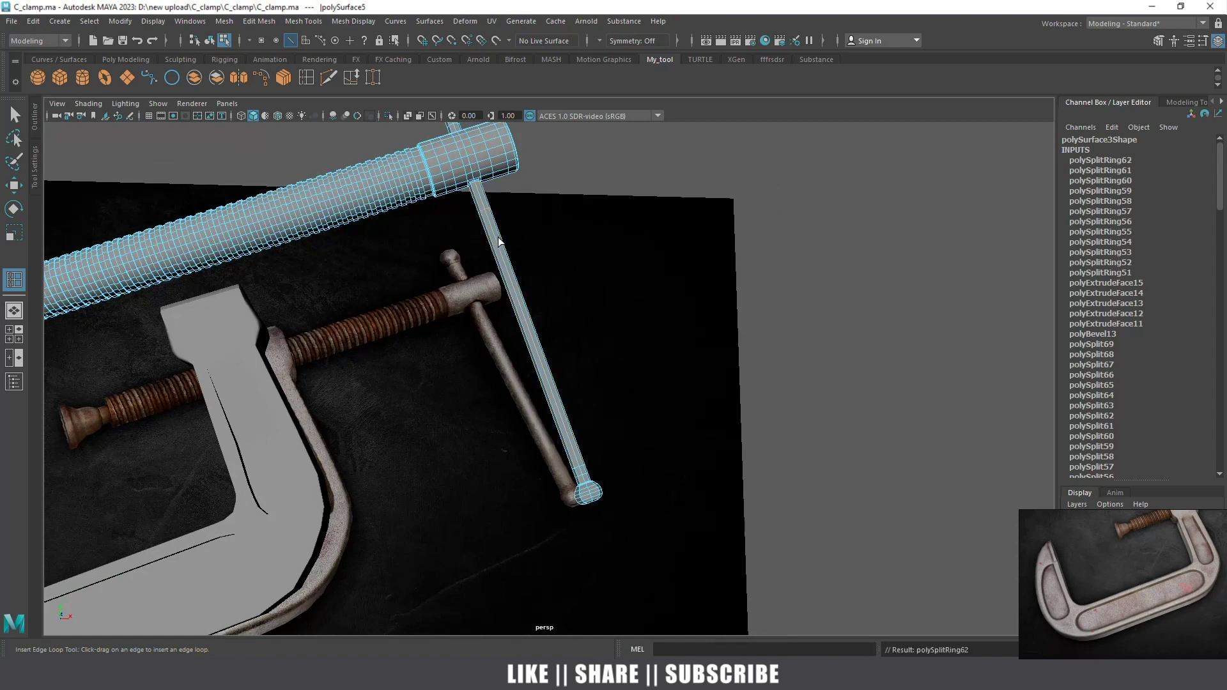
pyautogui.click(514, 286)
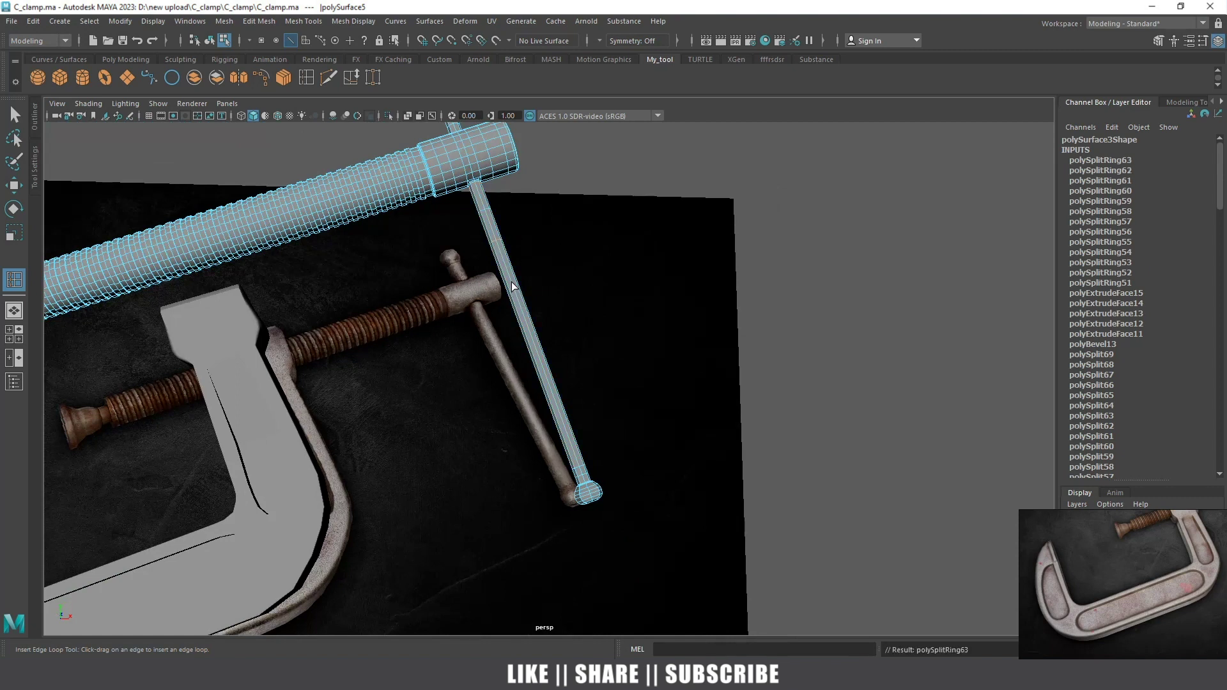
pyautogui.click(527, 320)
pyautogui.click(541, 356)
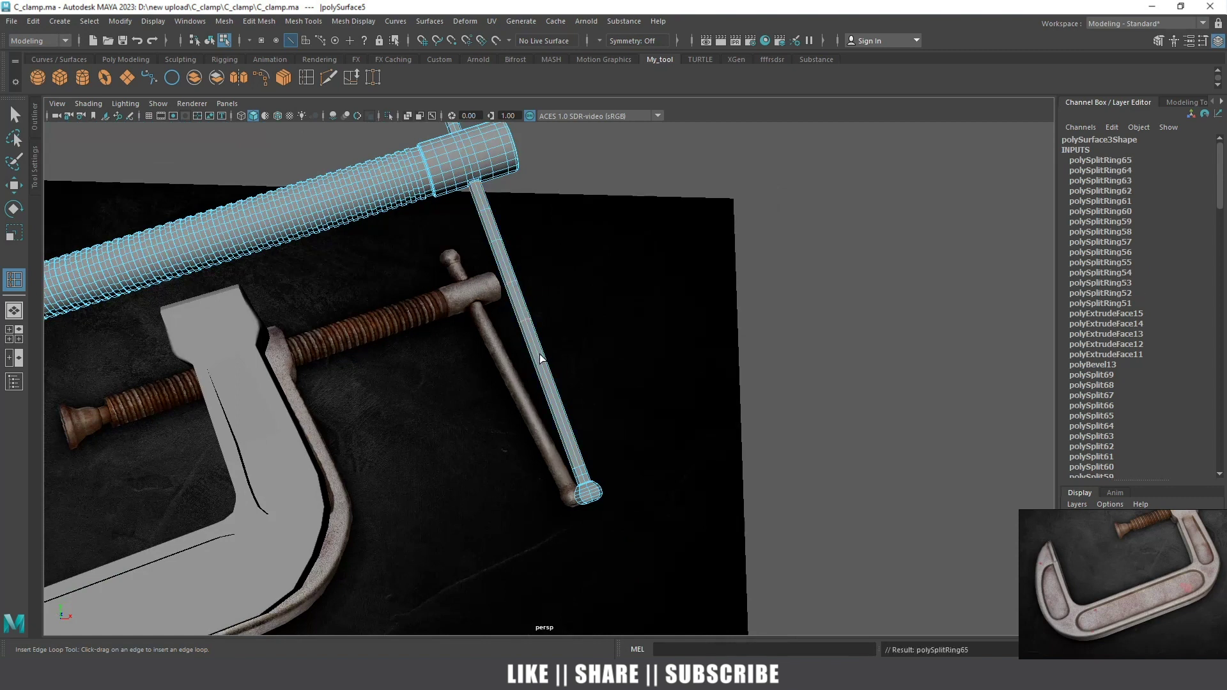
pyautogui.click(564, 421)
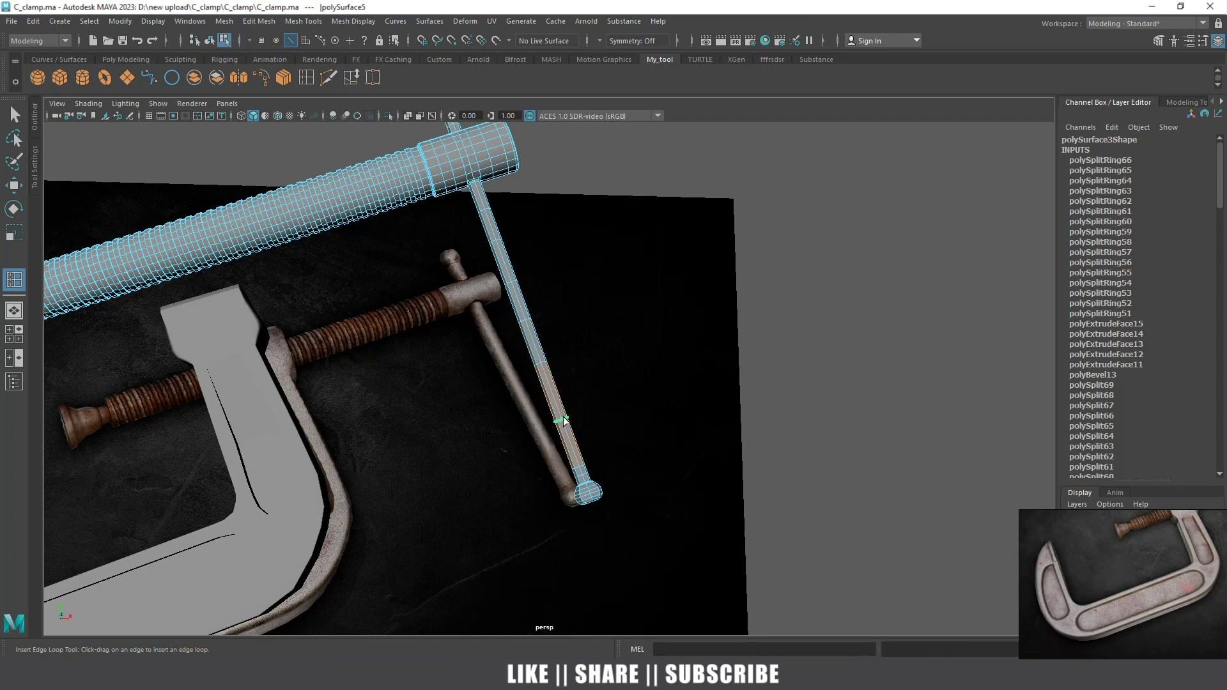
pyautogui.click(554, 374)
pyautogui.scroll(-10, 554, 374)
pyautogui.scroll(8, 556, 352)
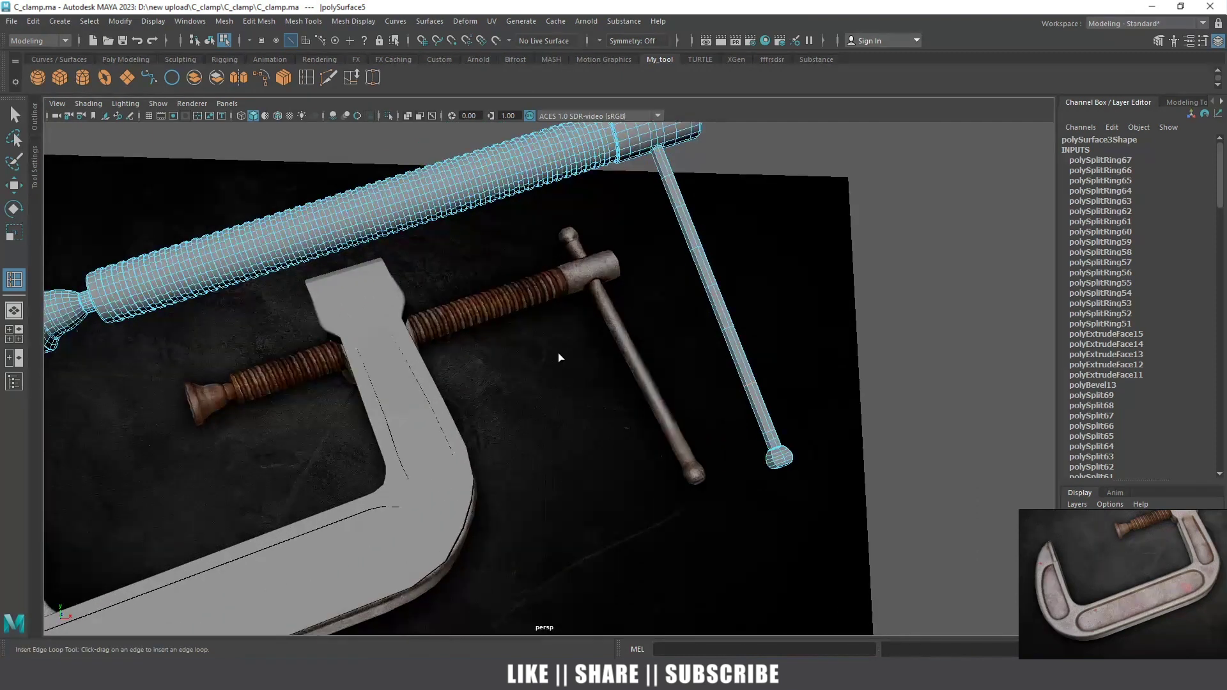
# Return to the Move tool with smooth preview (3) on and clear the selection
pyautogui.press('w')
pyautogui.press('3')
pyautogui.keyDown('alt'); pyautogui.moveTo(555, 343); pyautogui.dragTo(621, 286); pyautogui.keyUp('alt')
pyautogui.rightClick(622, 285)
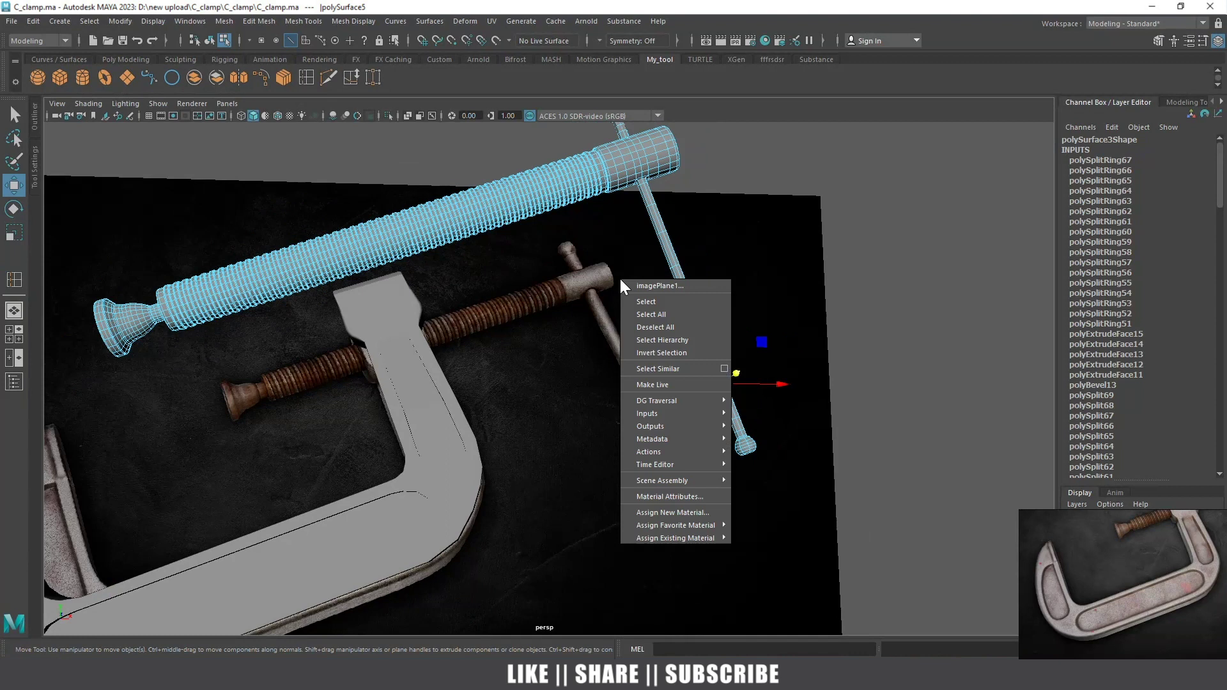
pyautogui.click(664, 251)
pyautogui.click(735, 211)
pyautogui.moveTo(740, 205)
pyautogui.keyDown('alt'); pyautogui.mouseDown()
pyautogui.moveTo(684, 301)
pyautogui.moveTo(590, 316)
pyautogui.moveTo(591, 361)
pyautogui.moveTo(703, 425)
pyautogui.moveTo(515, 351)
pyautogui.moveTo(523, 311)
pyautogui.moveTo(718, 296)
pyautogui.mouseUp(); pyautogui.keyUp('alt')
# Slide the ridged screw along Z into the frame and nudge it slightly up in Y
pyautogui.click(588, 313)
pyautogui.scroll(3, 447, 424)
pyautogui.scroll(3, 268, 373)
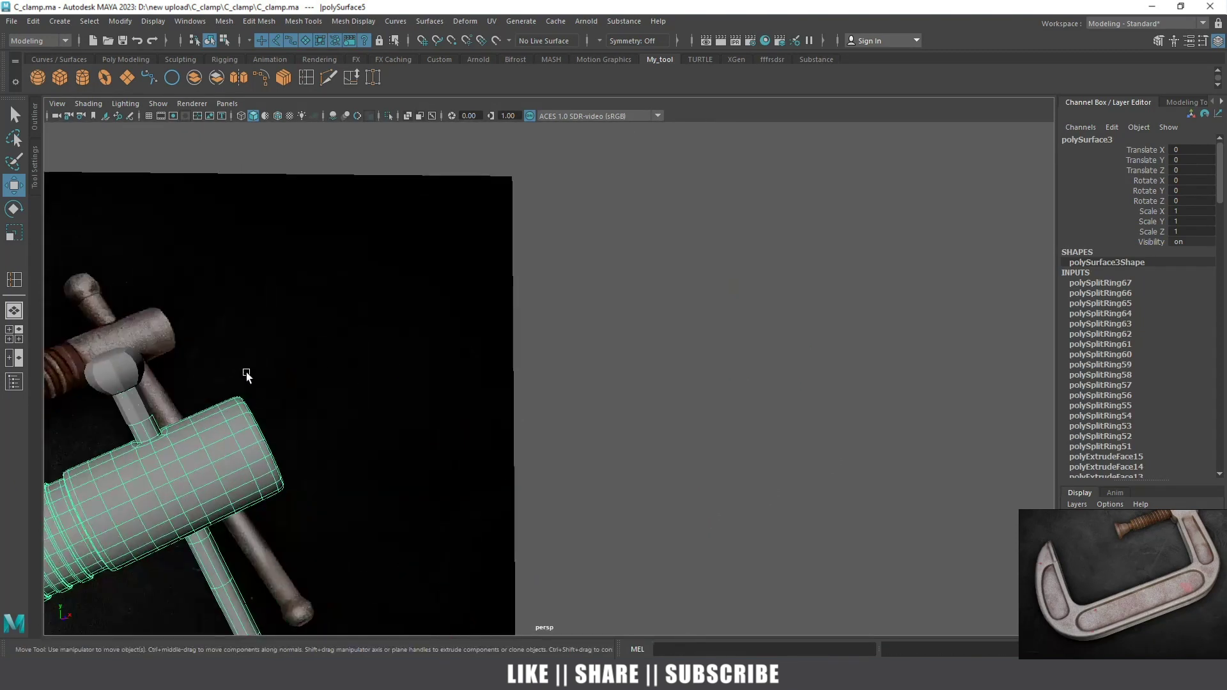
pyautogui.click(134, 366)
pyautogui.click(133, 360)
pyautogui.scroll(-5, 133, 359)
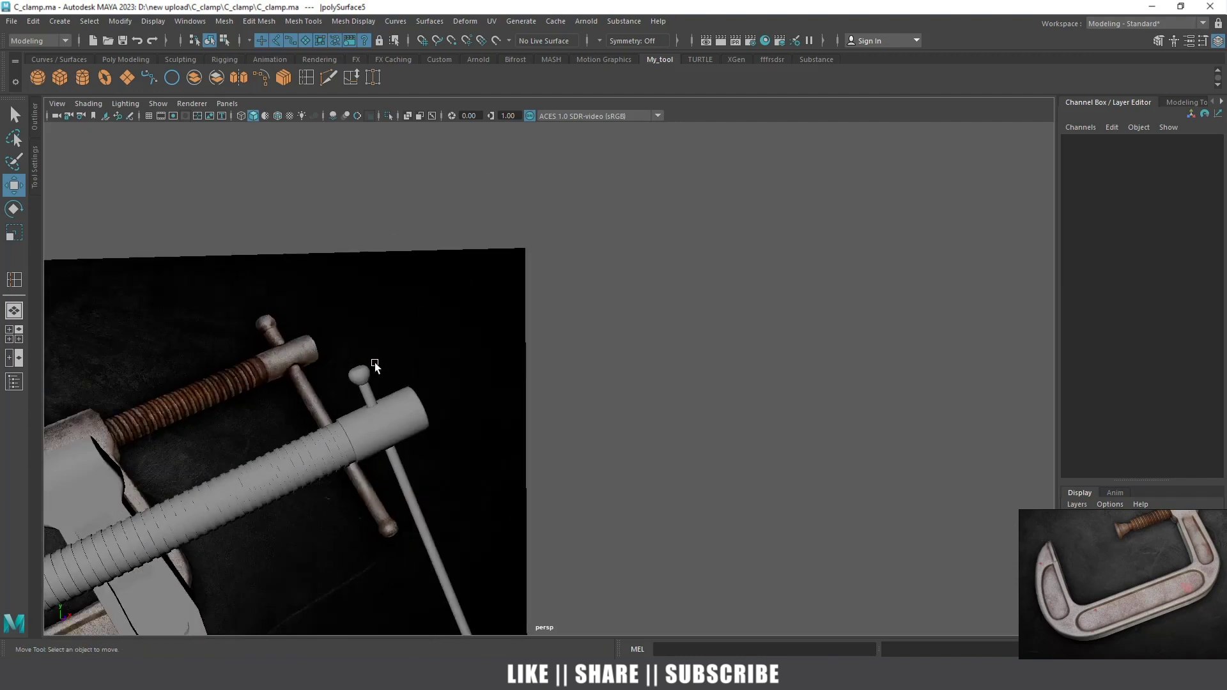
pyautogui.keyDown('alt'); pyautogui.moveTo(375, 363); pyautogui.dragTo(612, 254); pyautogui.keyUp('alt')
pyautogui.click(447, 289)
pyautogui.keyDown('alt'); pyautogui.moveTo(446, 289); pyautogui.dragTo(633, 333); pyautogui.keyUp('alt')
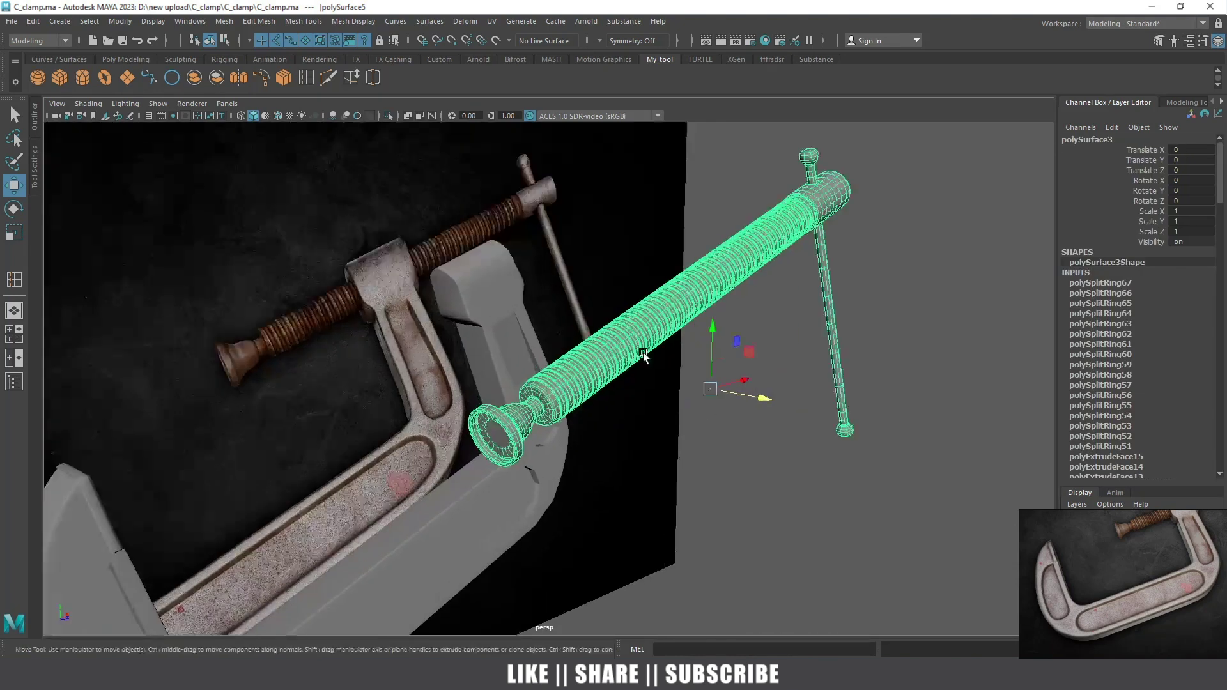
pyautogui.moveTo(741, 399)
pyautogui.mouseDown()
pyautogui.moveTo(566, 355)
pyautogui.moveTo(590, 355)
pyautogui.moveTo(586, 377)
pyautogui.mouseUp()
pyautogui.moveTo(586, 290)
pyautogui.mouseDown()
pyautogui.moveTo(576, 274)
pyautogui.moveTo(522, 319)
pyautogui.moveTo(539, 406)
pyautogui.moveTo(502, 421)
pyautogui.moveTo(540, 379)
pyautogui.moveTo(509, 394)
pyautogui.moveTo(433, 294)
pyautogui.mouseUp()
# Select the clamp frame, turn off smooth preview, and insert an edge loop across it
pyautogui.click(441, 307)
pyautogui.keyDown('alt'); pyautogui.moveTo(459, 323); pyautogui.dragTo(588, 355, button='right'); pyautogui.keyUp('alt')
pyautogui.keyDown('alt'); pyautogui.moveTo(588, 355); pyautogui.dragTo(576, 366); pyautogui.keyUp('alt')
pyautogui.click(964, 342)
pyautogui.moveTo(965, 343)
pyautogui.keyDown('alt'); pyautogui.mouseDown()
pyautogui.moveTo(676, 389)
pyautogui.moveTo(665, 363)
pyautogui.moveTo(596, 350)
pyautogui.mouseUp(); pyautogui.keyUp('alt')
pyautogui.click(596, 350)
pyautogui.press('1')
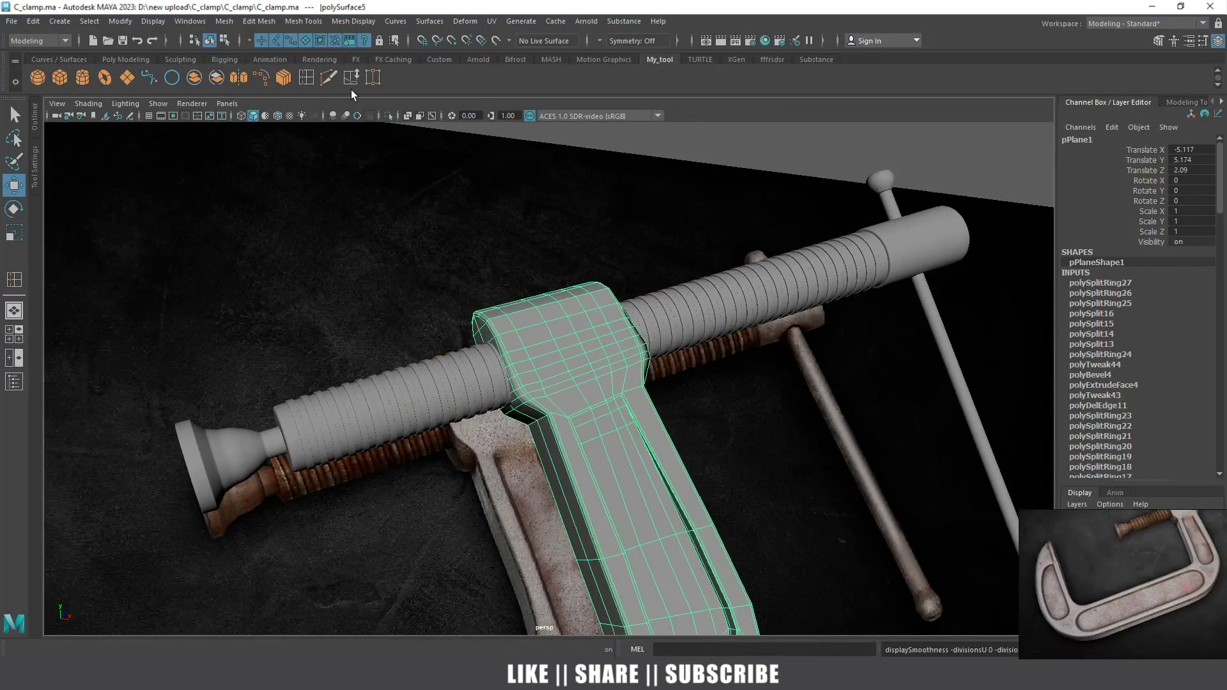
pyautogui.click(307, 77)
pyautogui.scroll(3, 531, 423)
pyautogui.moveTo(524, 431)
pyautogui.mouseDown()
pyautogui.moveTo(600, 460)
pyautogui.moveTo(657, 347)
pyautogui.moveTo(510, 383)
pyautogui.moveTo(597, 386)
pyautogui.moveTo(465, 457)
pyautogui.moveTo(530, 386)
pyautogui.moveTo(368, 389)
pyautogui.mouseUp()
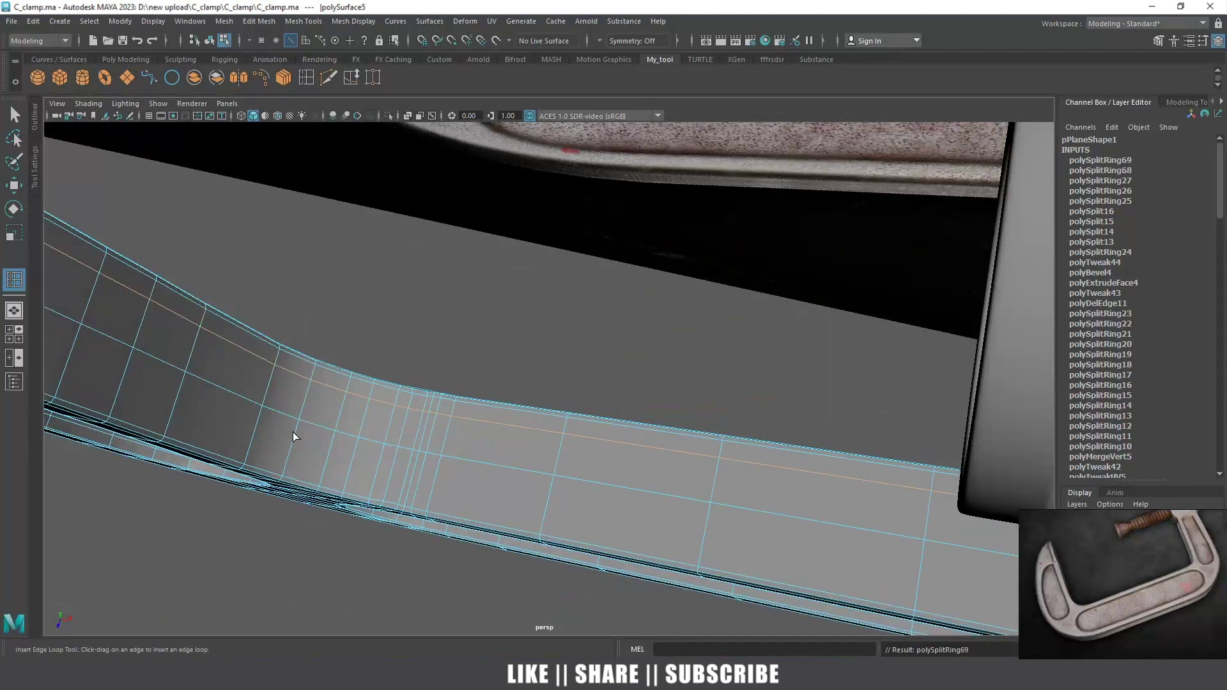
# Insert one more edge loop on the frame, then return to Move and frame the clamp
pyautogui.click(293, 465)
pyautogui.press('f')
pyautogui.press('w')
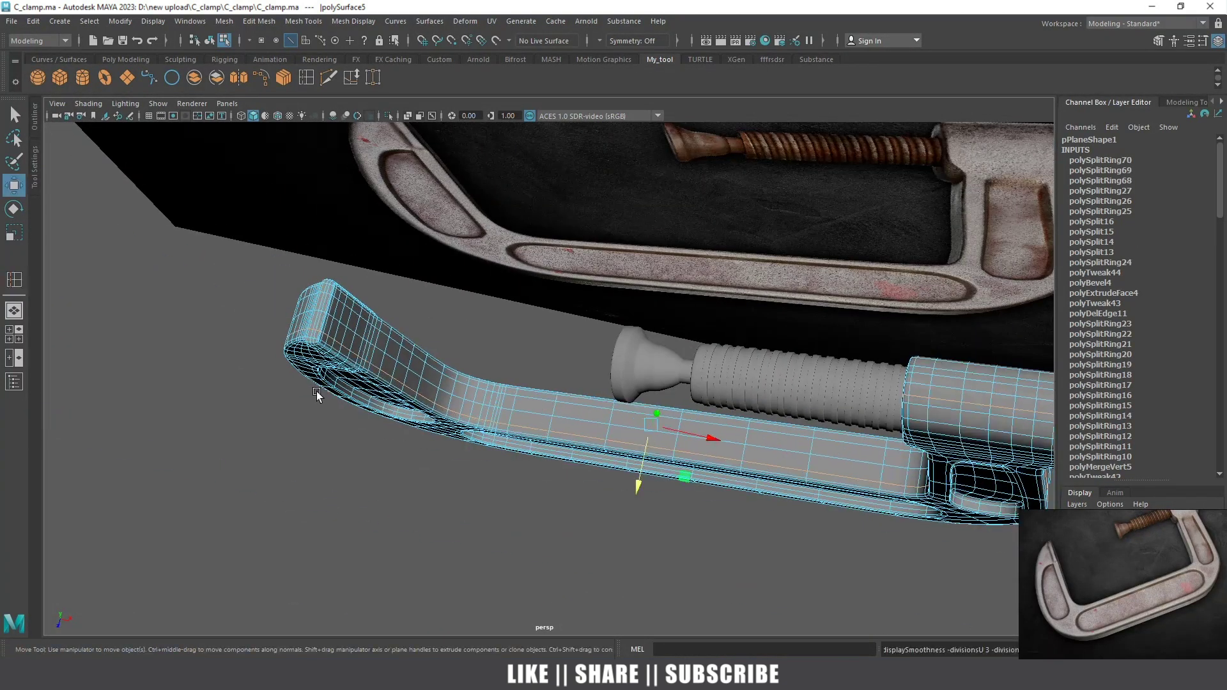
pyautogui.keyDown('alt'); pyautogui.moveTo(443, 306); pyautogui.dragTo(469, 293); pyautogui.keyUp('alt')
pyautogui.moveTo(428, 256); pyautogui.dragTo(723, 397, button='right')
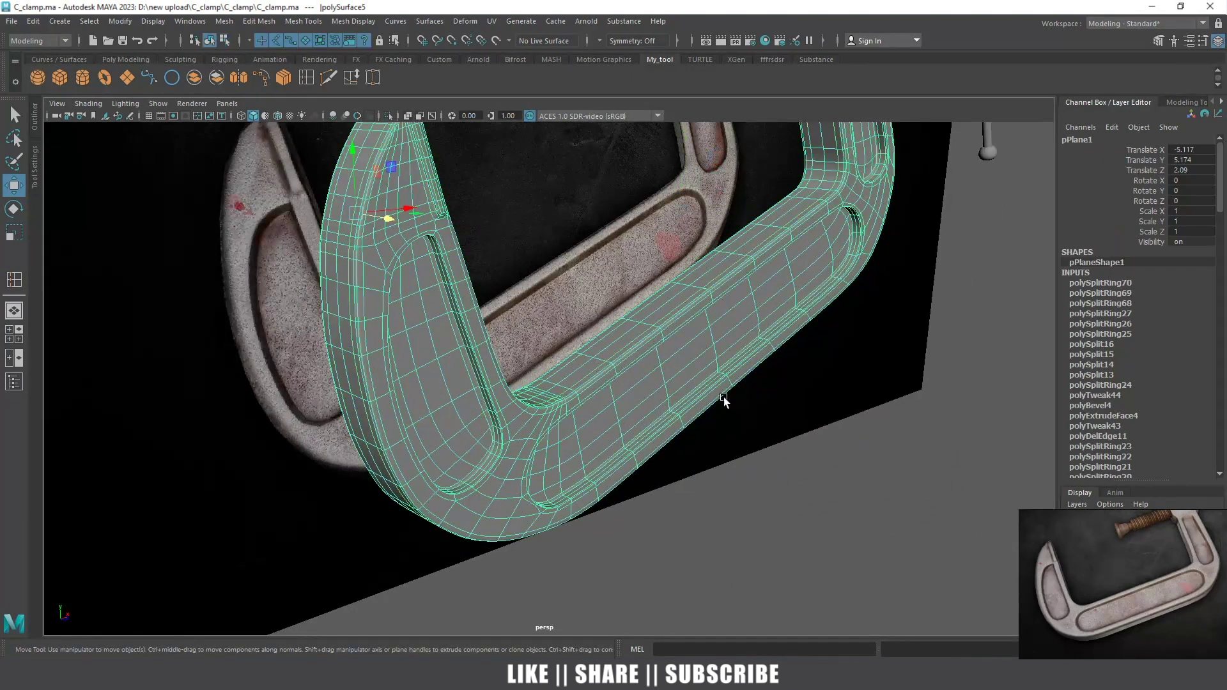
pyautogui.click(724, 396)
# Zoom out to show the whole clamp over the reference and enable Wireframe on Shaded
pyautogui.moveTo(605, 408)
pyautogui.keyDown('alt'); pyautogui.mouseDown()
pyautogui.moveTo(522, 365)
pyautogui.moveTo(668, 356)
pyautogui.moveTo(680, 405)
pyautogui.moveTo(664, 447)
pyautogui.moveTo(670, 408)
pyautogui.moveTo(758, 309)
pyautogui.moveTo(693, 332)
pyautogui.moveTo(694, 311)
pyautogui.mouseUp(); pyautogui.keyUp('alt')
pyautogui.scroll(-2, 684, 307)
pyautogui.scroll(-5, 674, 299)
pyautogui.scroll(-3, 696, 377)
pyautogui.scroll(-2, 618, 374)
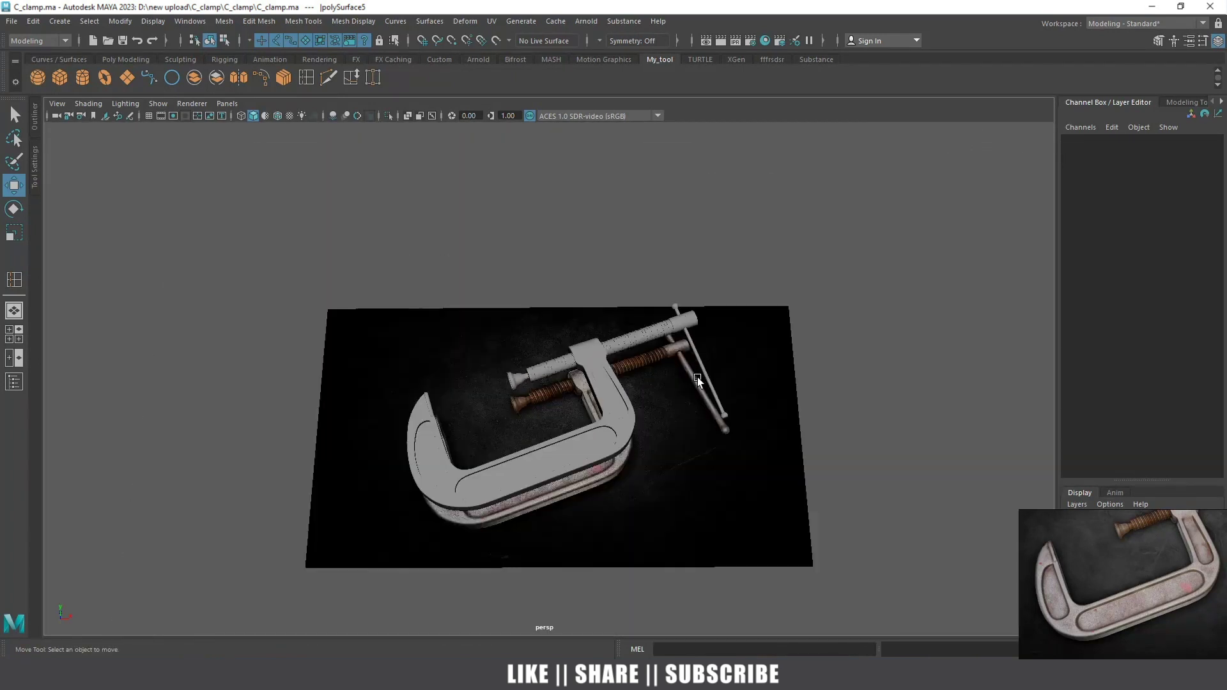
pyautogui.scroll(2, 617, 373)
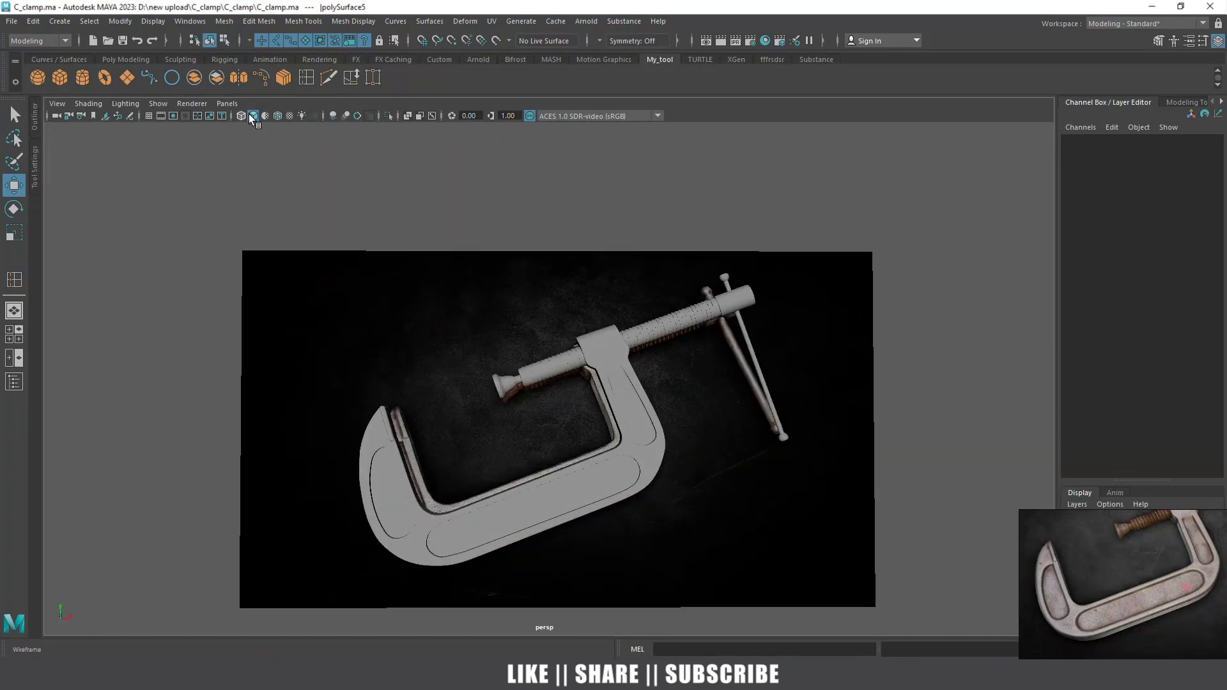
pyautogui.click(282, 116)
# Assign a new blinn material, blinn1, to the frame and screw, then hide the wireframe overlay
pyautogui.moveTo(535, 363)
pyautogui.keyDown('alt'); pyautogui.mouseDown()
pyautogui.moveTo(568, 362)
pyautogui.moveTo(595, 234)
pyautogui.moveTo(546, 294)
pyautogui.moveTo(548, 266)
pyautogui.moveTo(532, 425)
pyautogui.moveTo(528, 382)
pyautogui.moveTo(581, 336)
pyautogui.mouseUp(); pyautogui.keyUp('alt')
pyautogui.click(554, 266)
pyautogui.keyDown('shift'); pyautogui.click(474, 258); pyautogui.keyUp('shift')
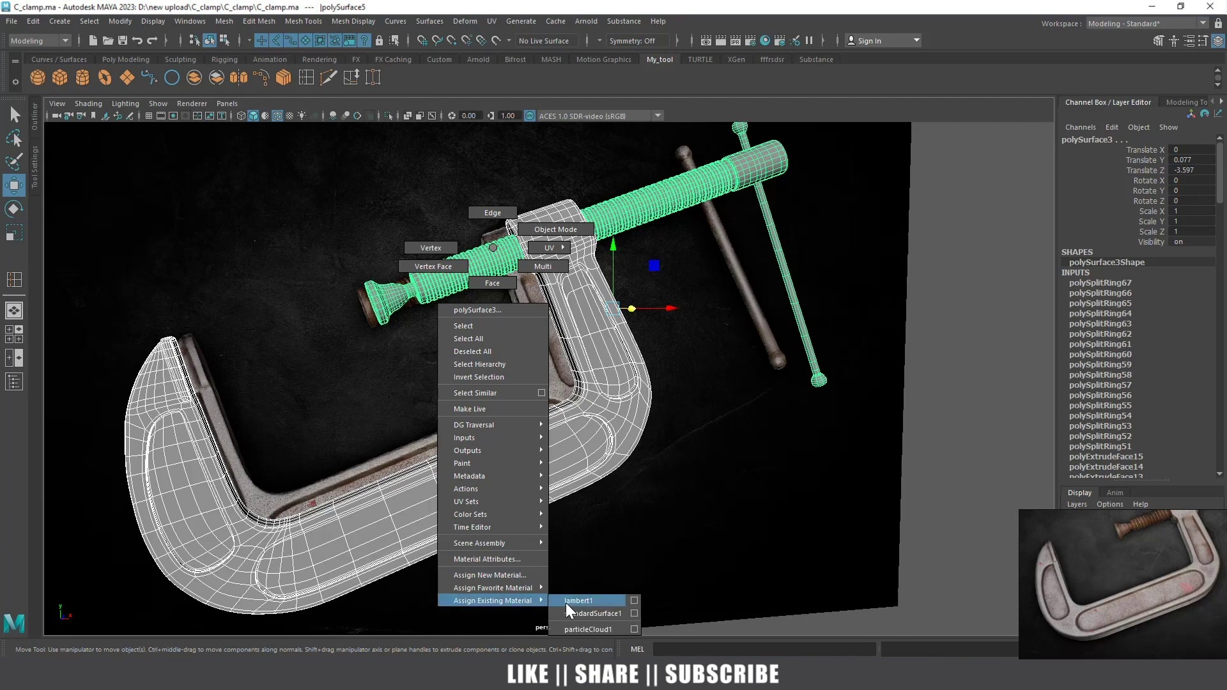
pyautogui.moveTo(492, 588)
pyautogui.click(574, 573)
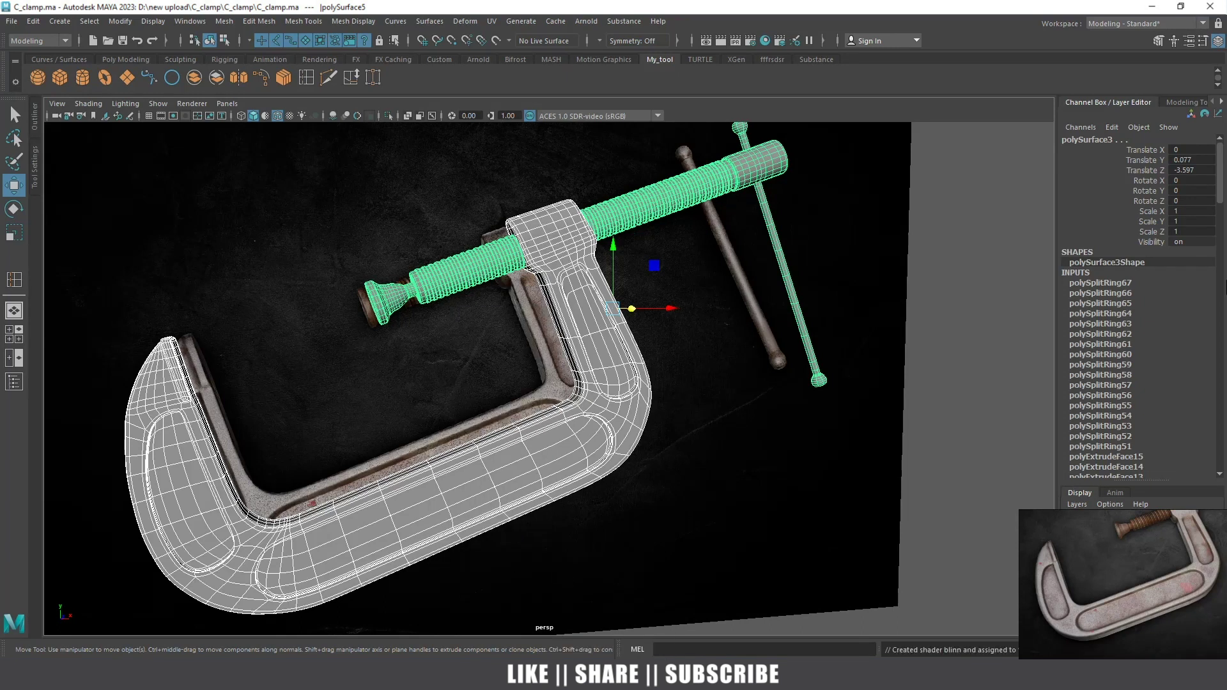
pyautogui.hotkey('ctrl', 'a')
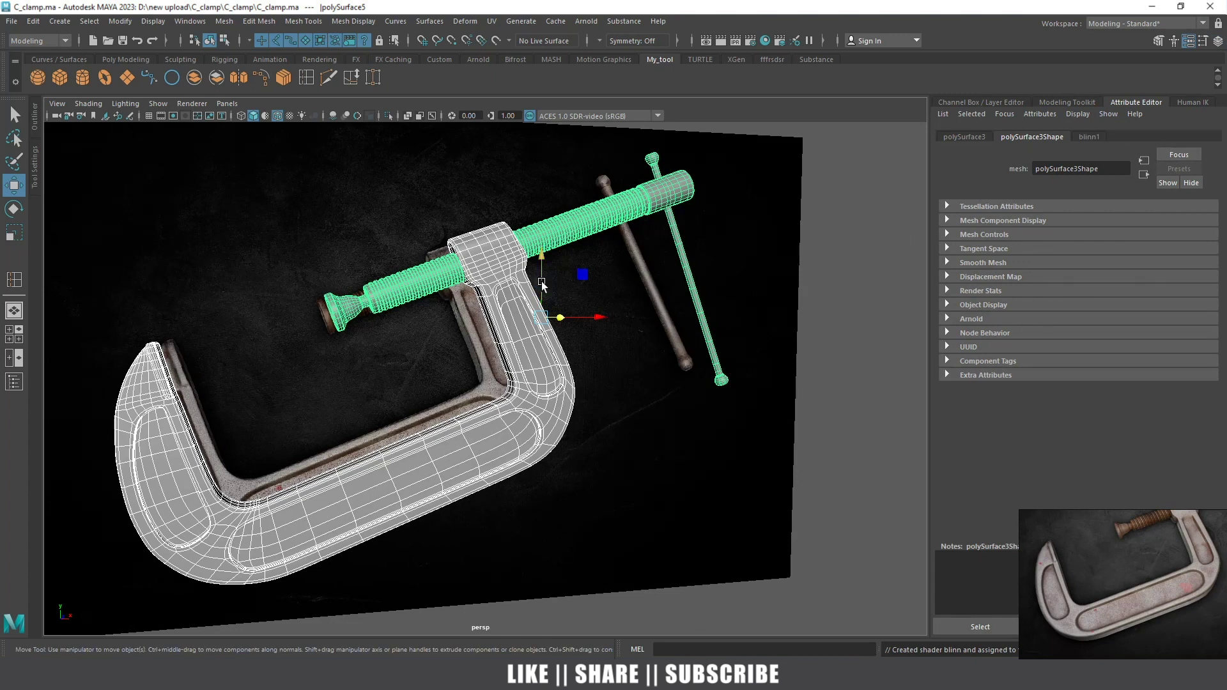
pyautogui.click(1095, 136)
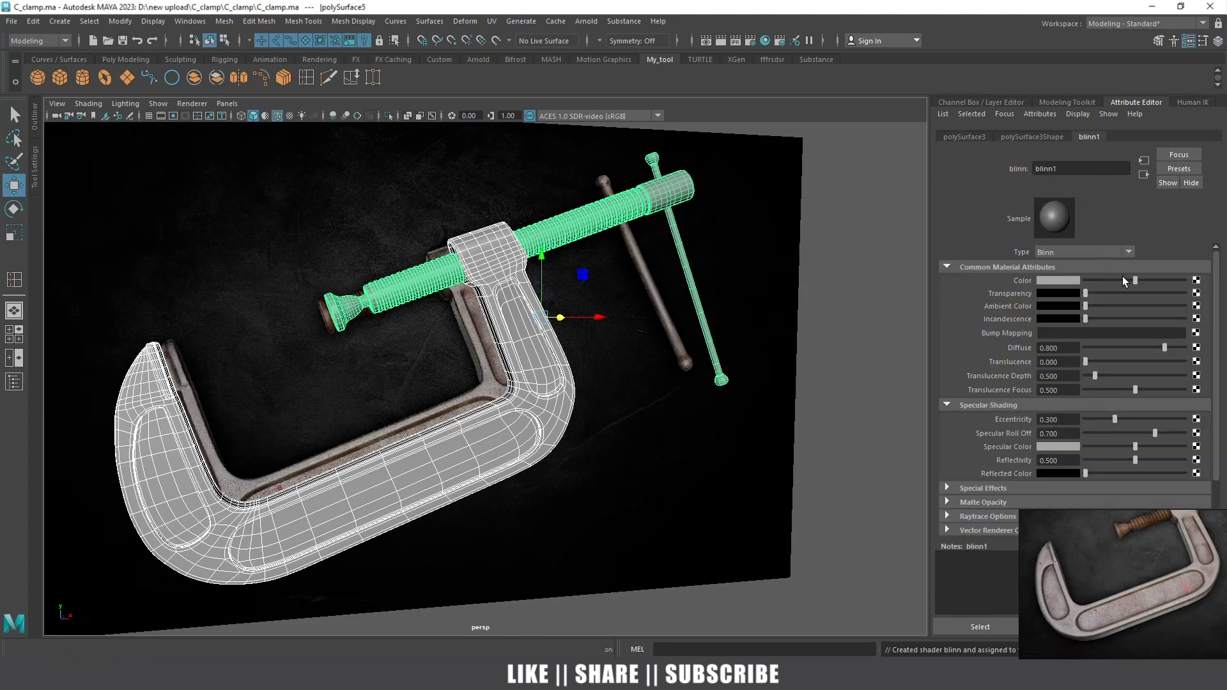
pyautogui.click(630, 435)
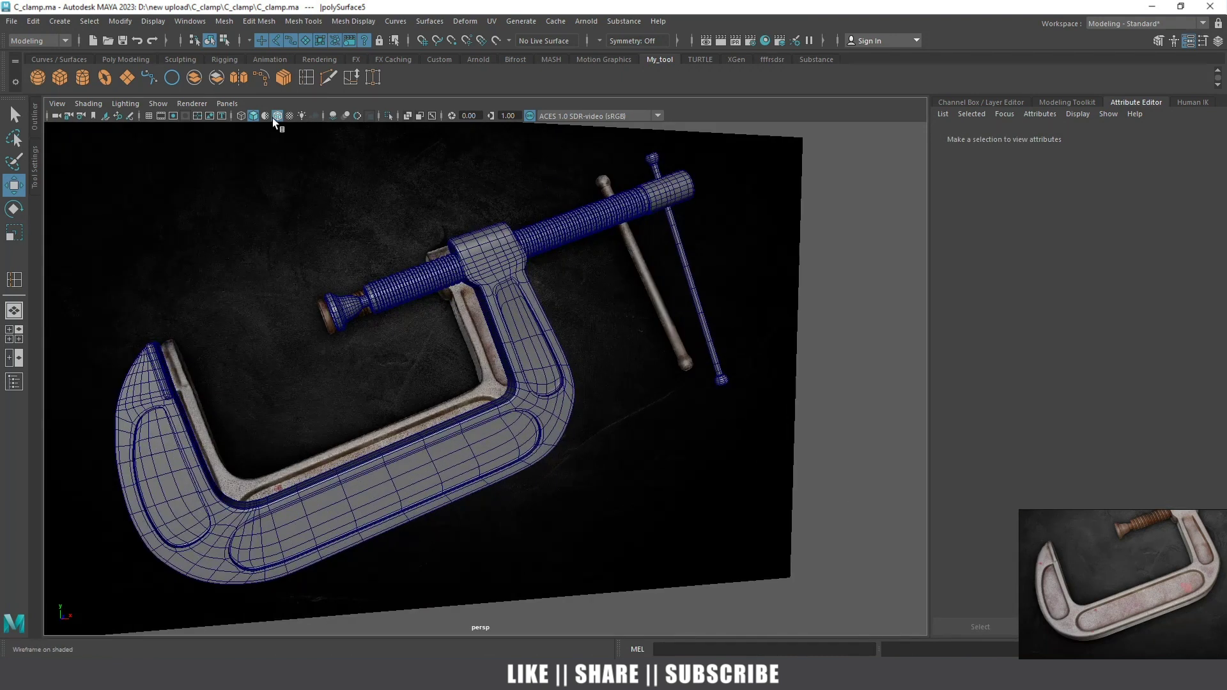
pyautogui.click(275, 117)
pyautogui.moveTo(498, 301)
pyautogui.keyDown('alt'); pyautogui.mouseDown()
pyautogui.moveTo(531, 329)
pyautogui.moveTo(488, 312)
pyautogui.moveTo(536, 316)
pyautogui.moveTo(526, 350)
pyautogui.moveTo(581, 397)
pyautogui.moveTo(511, 340)
pyautogui.moveTo(593, 362)
pyautogui.mouseUp(); pyautogui.keyUp('alt')
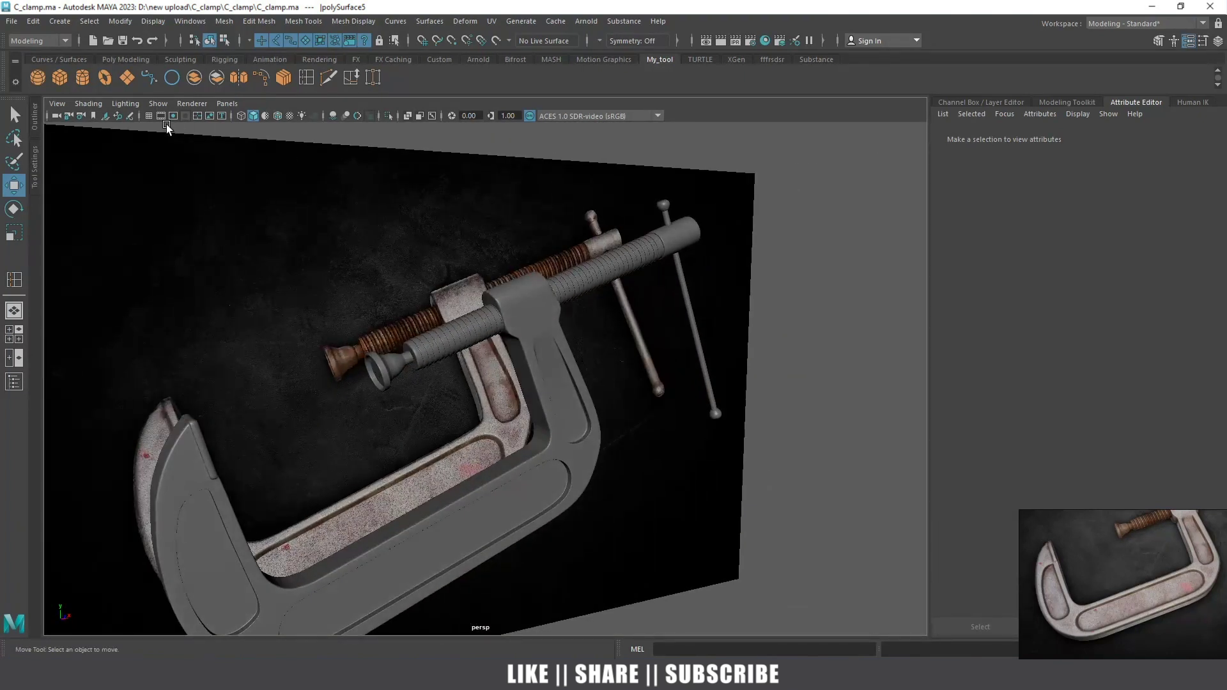
pyautogui.keyDown('alt'); pyautogui.moveTo(519, 350); pyautogui.dragTo(547, 336); pyautogui.keyUp('alt')
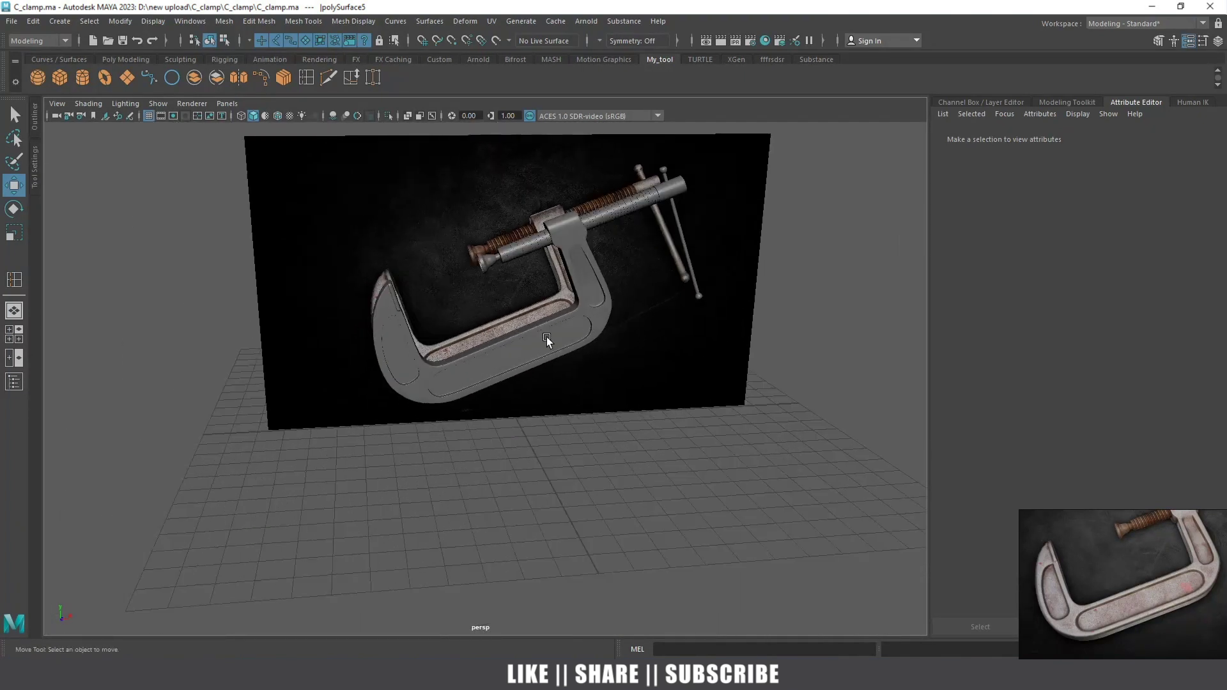
pyautogui.click(547, 337)
pyautogui.scroll(3, 573, 267)
pyautogui.click(524, 269)
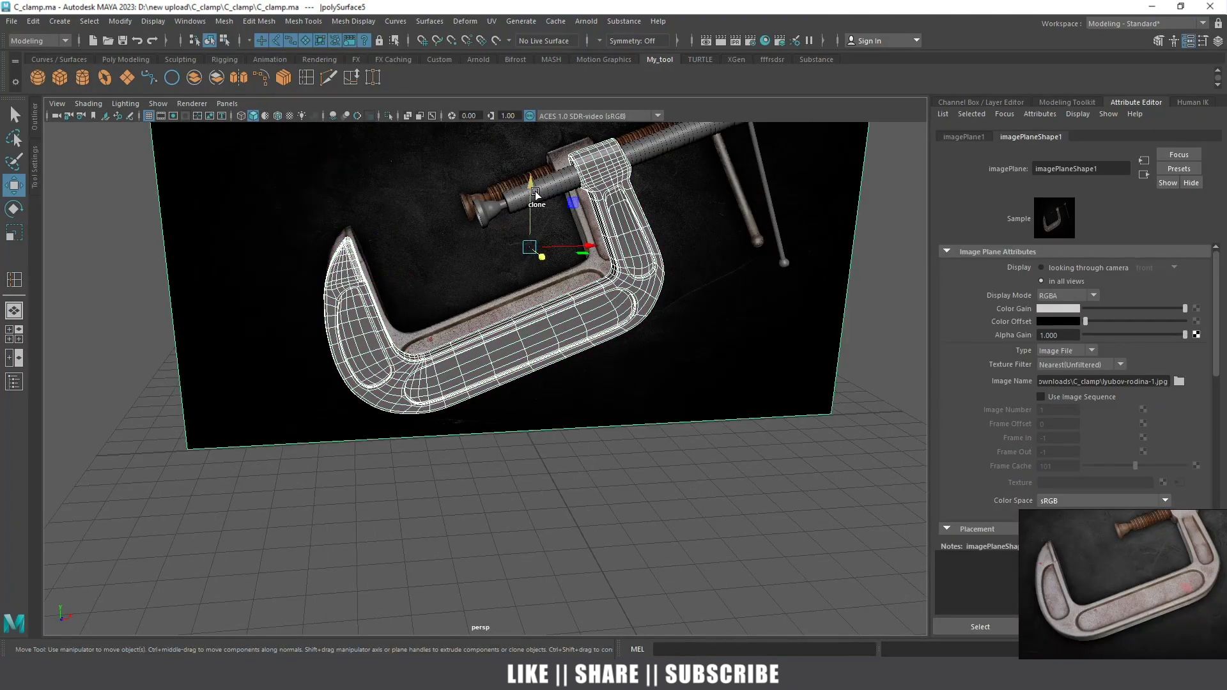
pyautogui.click(501, 205)
pyautogui.press('space')
pyautogui.moveTo(508, 244); pyautogui.dragTo(504, 268)
pyautogui.scroll(-2, 505, 268)
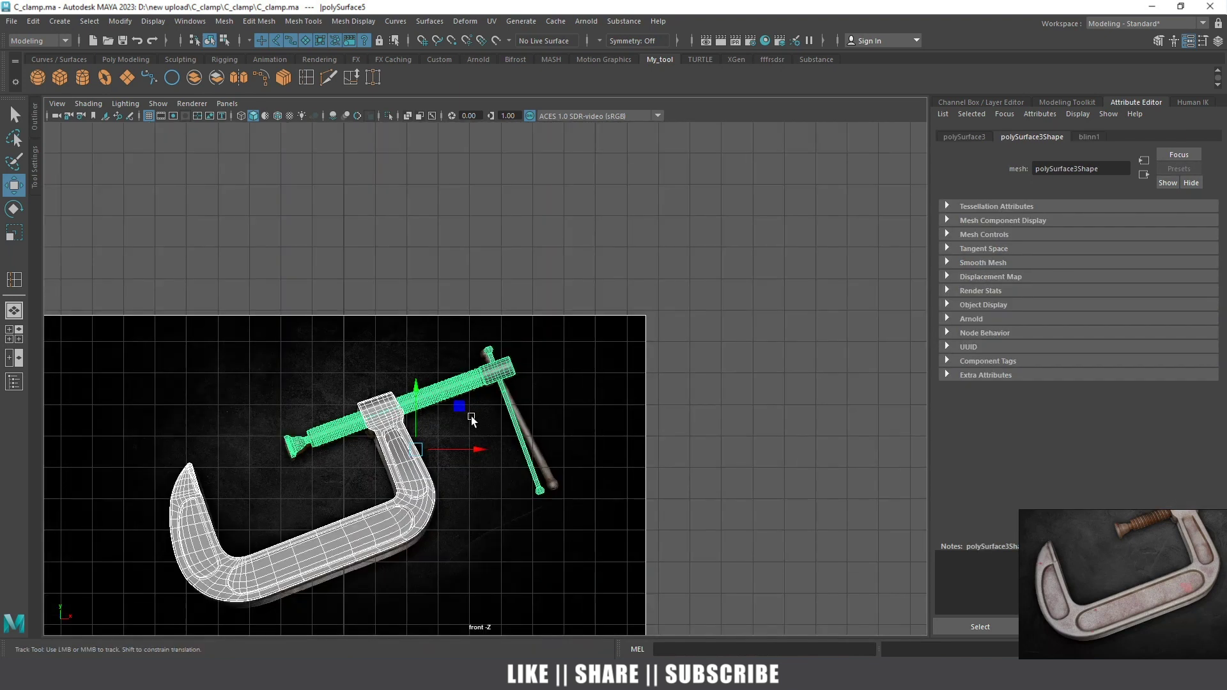
pyautogui.keyDown('alt'); pyautogui.moveTo(505, 268); pyautogui.dragTo(593, 301, button='middle'); pyautogui.keyUp('alt')
pyautogui.scroll(3, 575, 235)
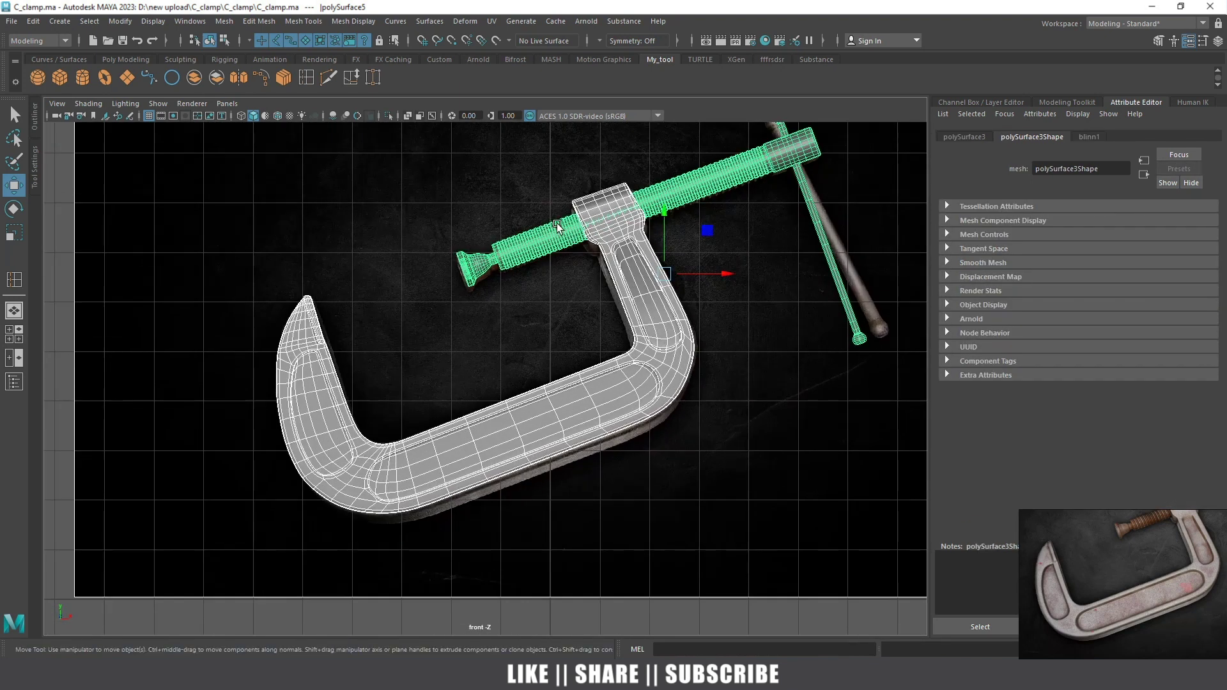
pyautogui.press('space')
pyautogui.moveTo(611, 235); pyautogui.dragTo(602, 202)
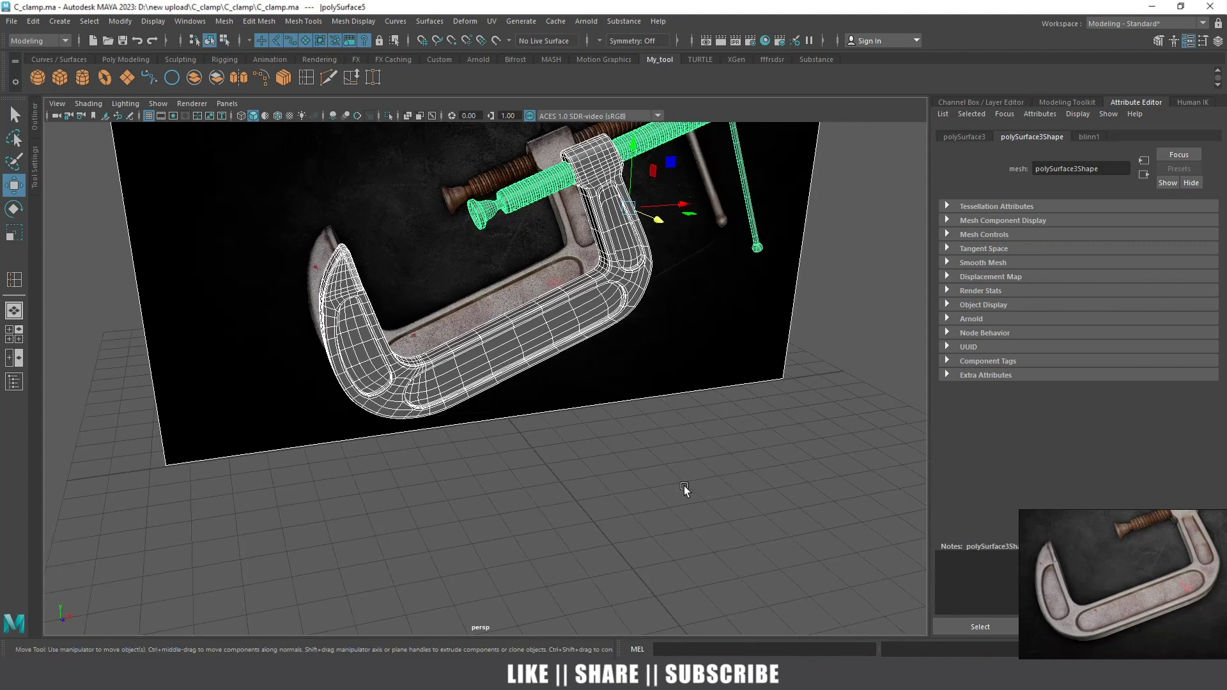
pyautogui.click(684, 489)
pyautogui.scroll(3, 561, 300)
pyautogui.moveTo(561, 301)
pyautogui.keyDown('alt'); pyautogui.mouseDown()
pyautogui.moveTo(542, 321)
pyautogui.moveTo(519, 292)
pyautogui.moveTo(630, 316)
pyautogui.moveTo(559, 420)
pyautogui.moveTo(606, 404)
pyautogui.mouseUp(); pyautogui.keyUp('alt')
pyautogui.scroll(2, 601, 369)
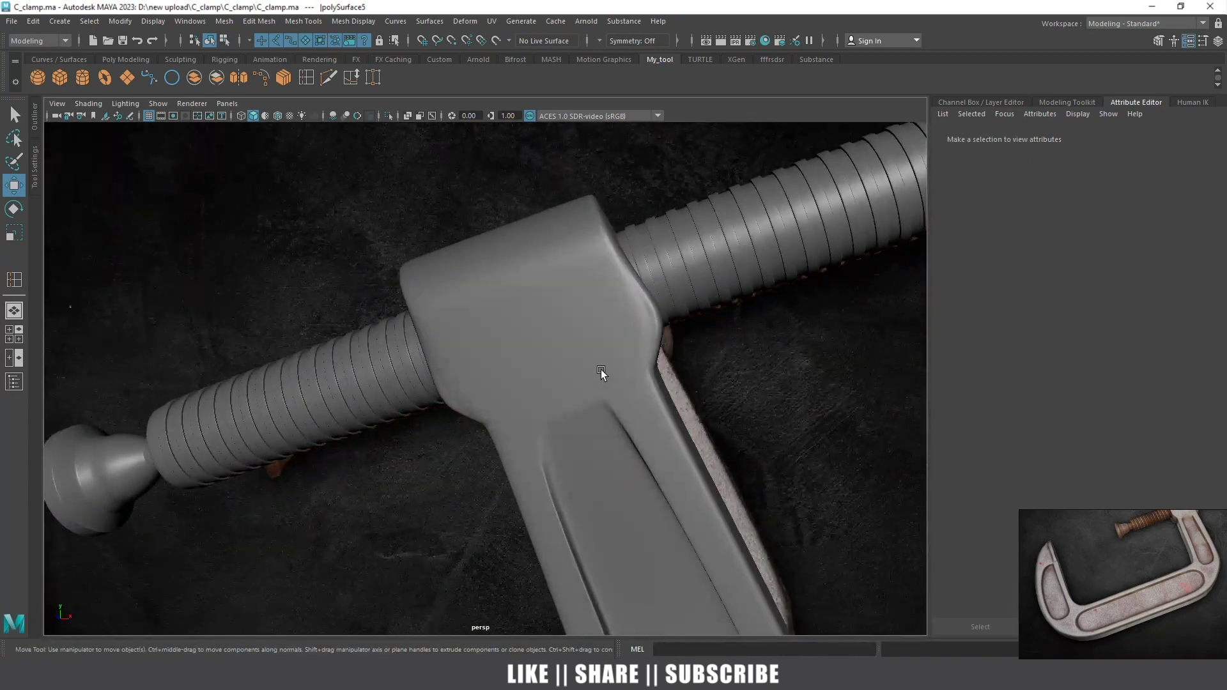
pyautogui.click(600, 370)
pyautogui.scroll(-3, 601, 370)
pyautogui.scroll(-2, 624, 405)
pyautogui.click(611, 481)
pyautogui.scroll(4, 574, 251)
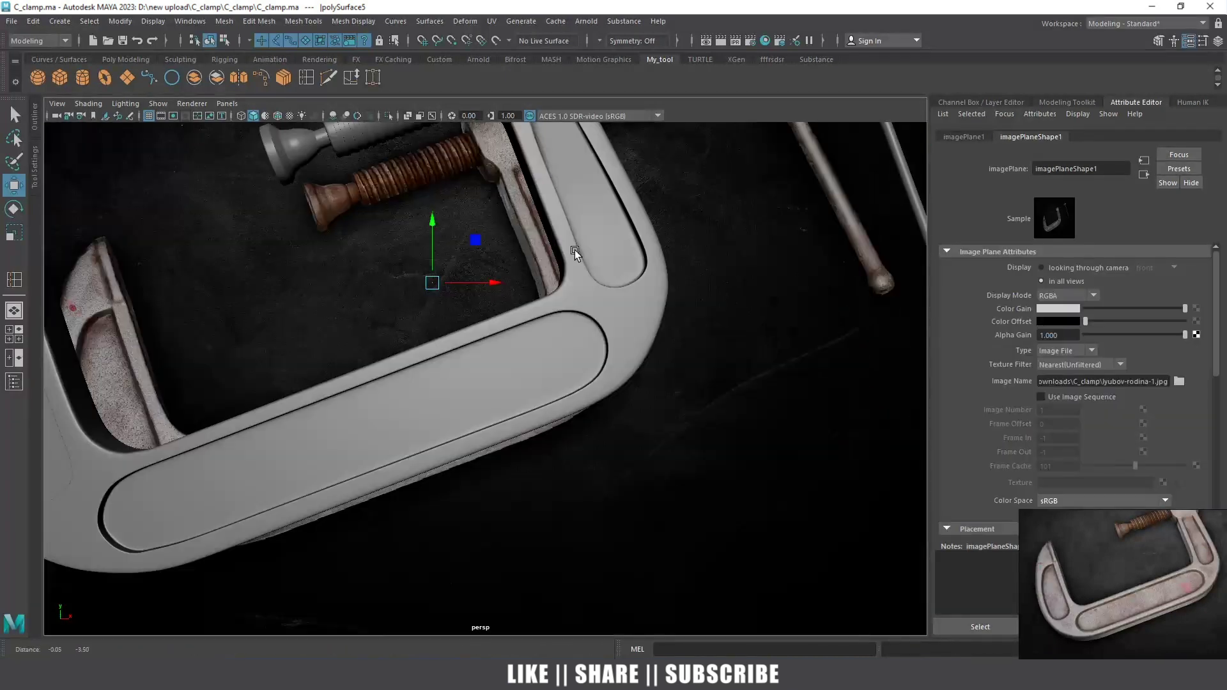
pyautogui.scroll(-3, 574, 250)
pyautogui.moveTo(552, 325)
pyautogui.keyDown('alt'); pyautogui.mouseDown()
pyautogui.moveTo(574, 356)
pyautogui.moveTo(677, 406)
pyautogui.moveTo(702, 372)
pyautogui.moveTo(575, 361)
pyautogui.moveTo(646, 375)
pyautogui.moveTo(644, 361)
pyautogui.moveTo(658, 383)
pyautogui.moveTo(630, 392)
pyautogui.moveTo(639, 359)
pyautogui.mouseUp(); pyautogui.keyUp('alt')
pyautogui.scroll(-3, 643, 361)
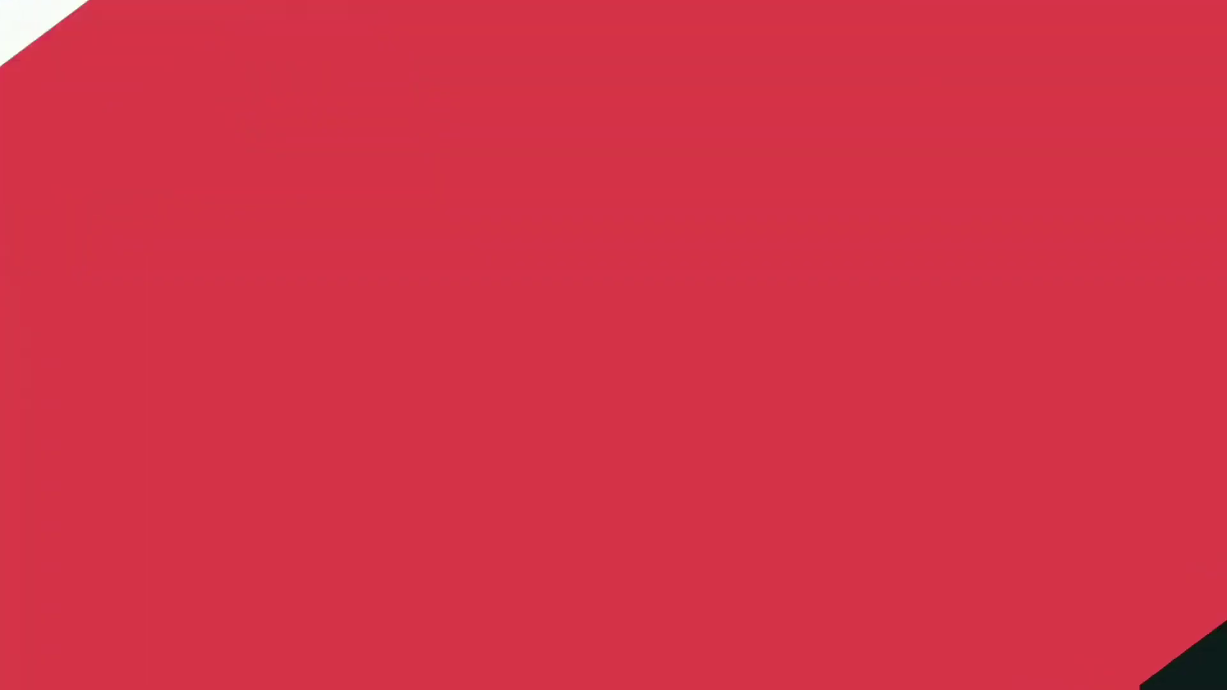